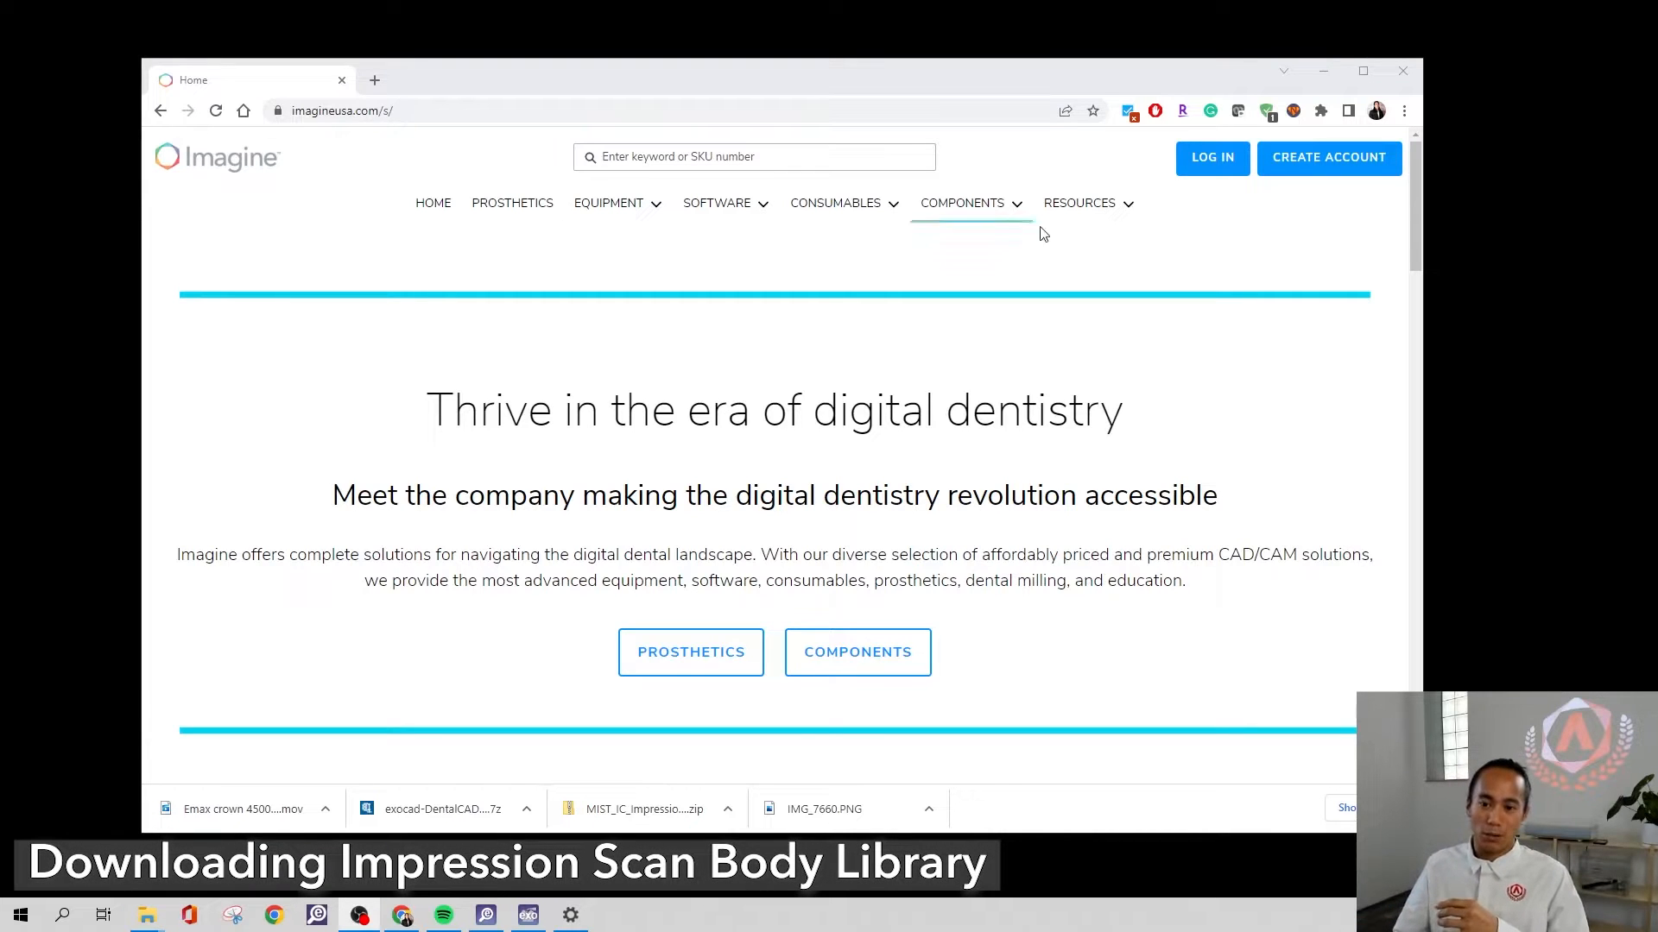
Open the mist Implant Libraries page from the Imagine website's downloads
click(1114, 211)
click(1112, 250)
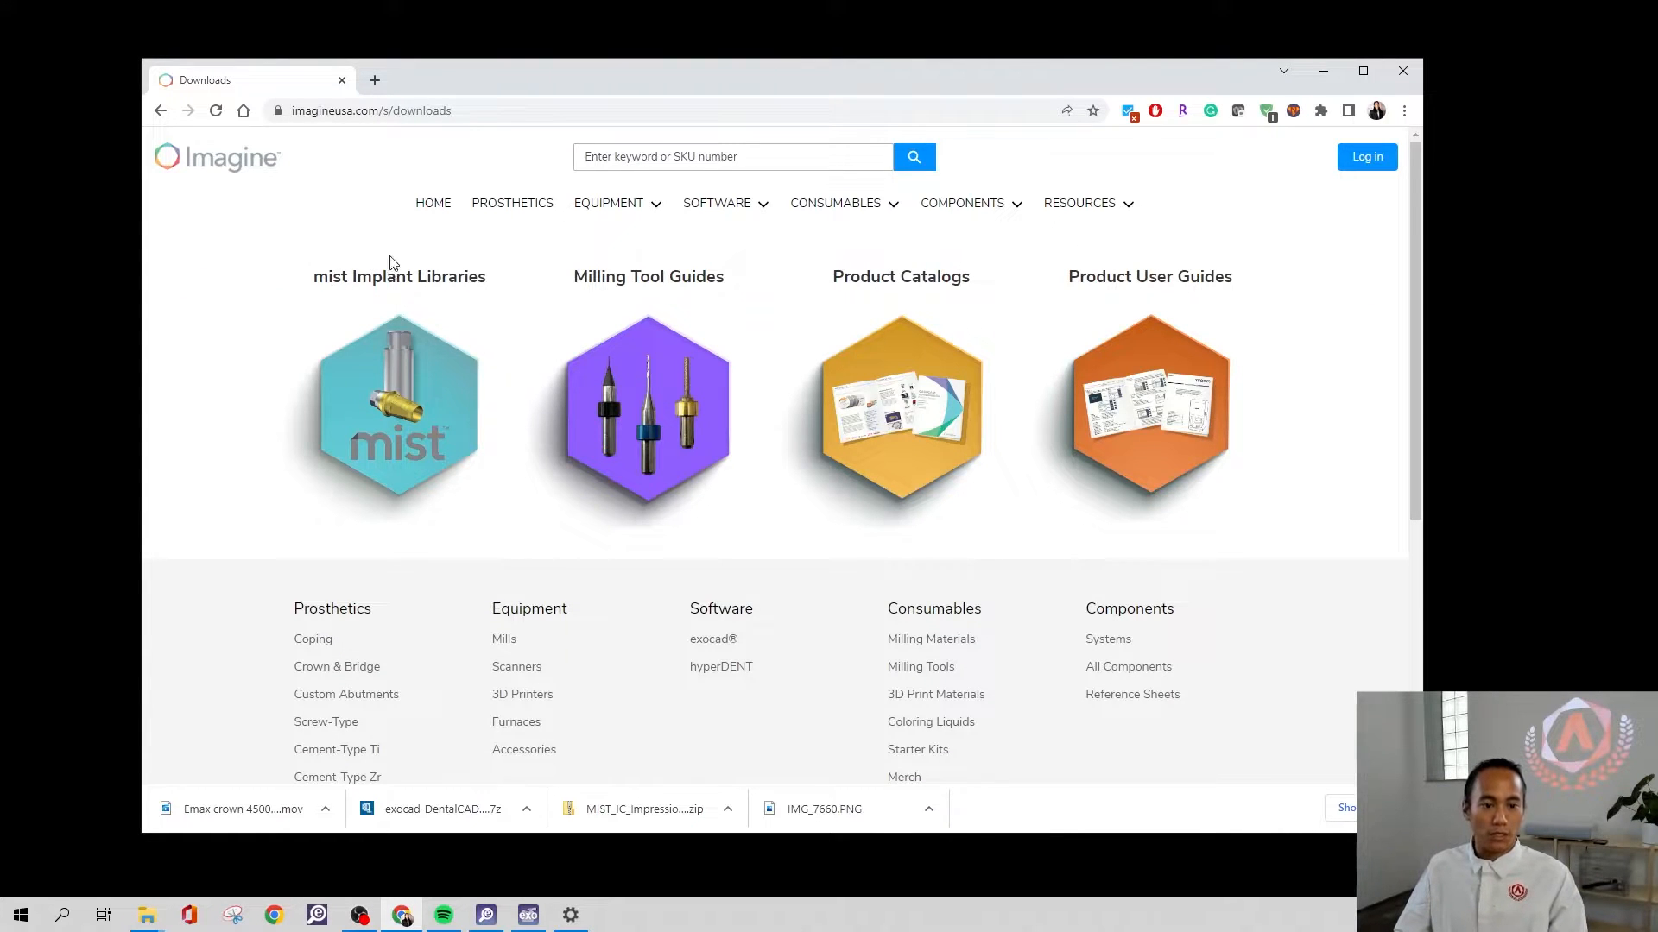
click(423, 393)
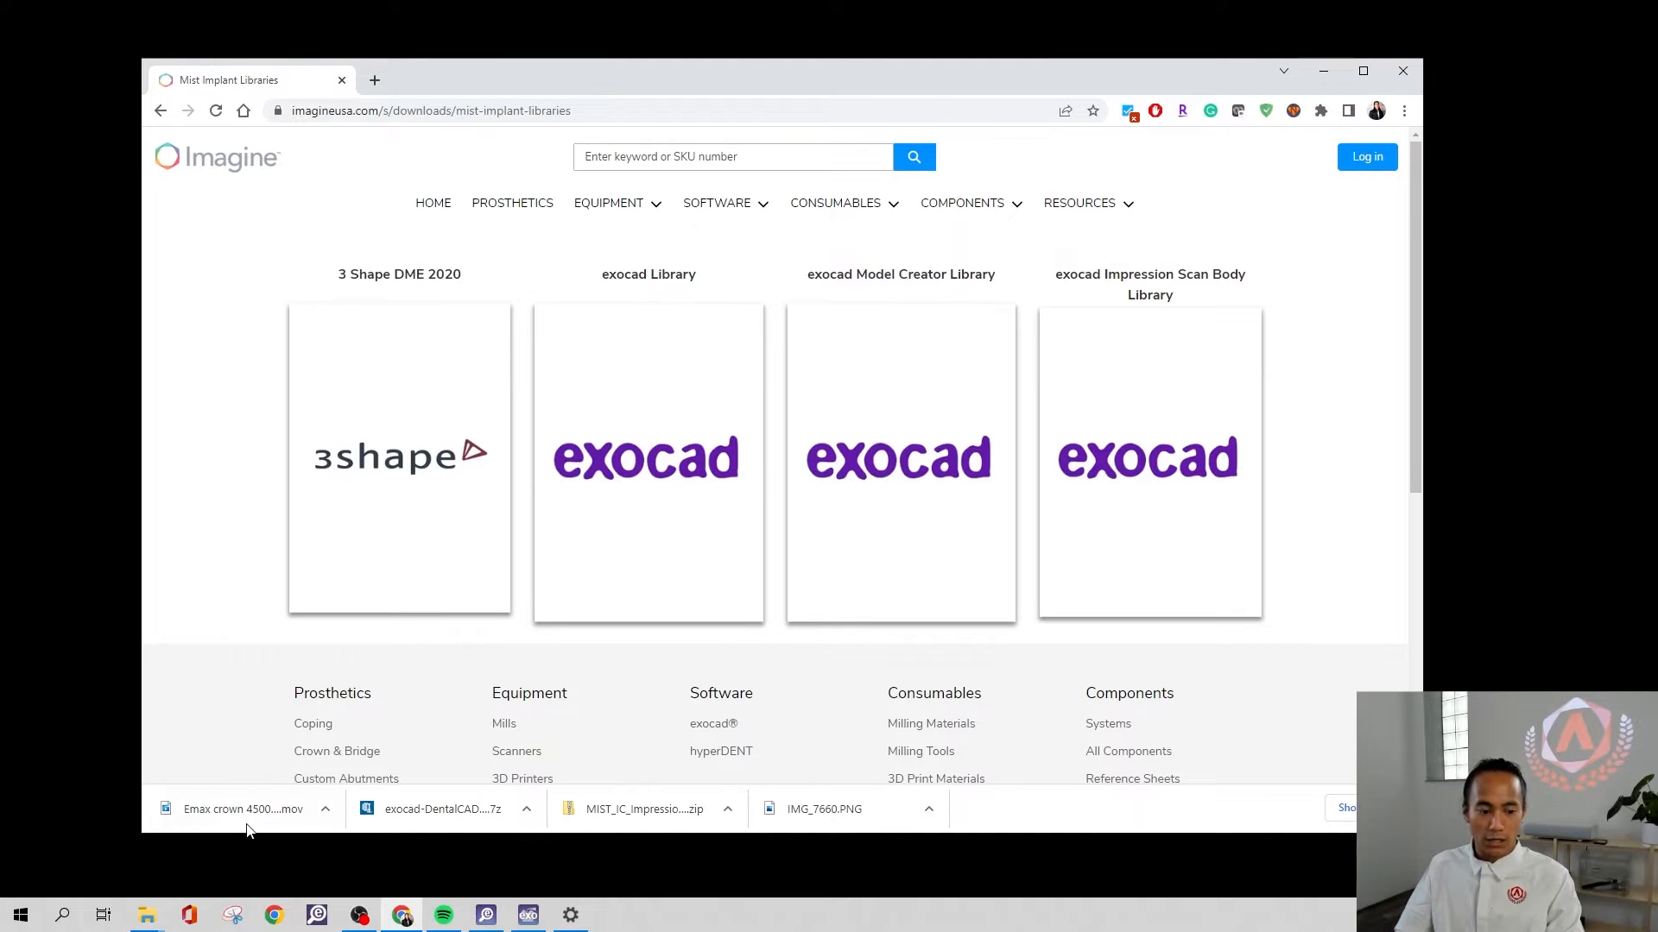
Check the library folders inside the downloaded MIST_IC_Impression Scan Body Library folder, and minimize the folder and browser windows
click(147, 914)
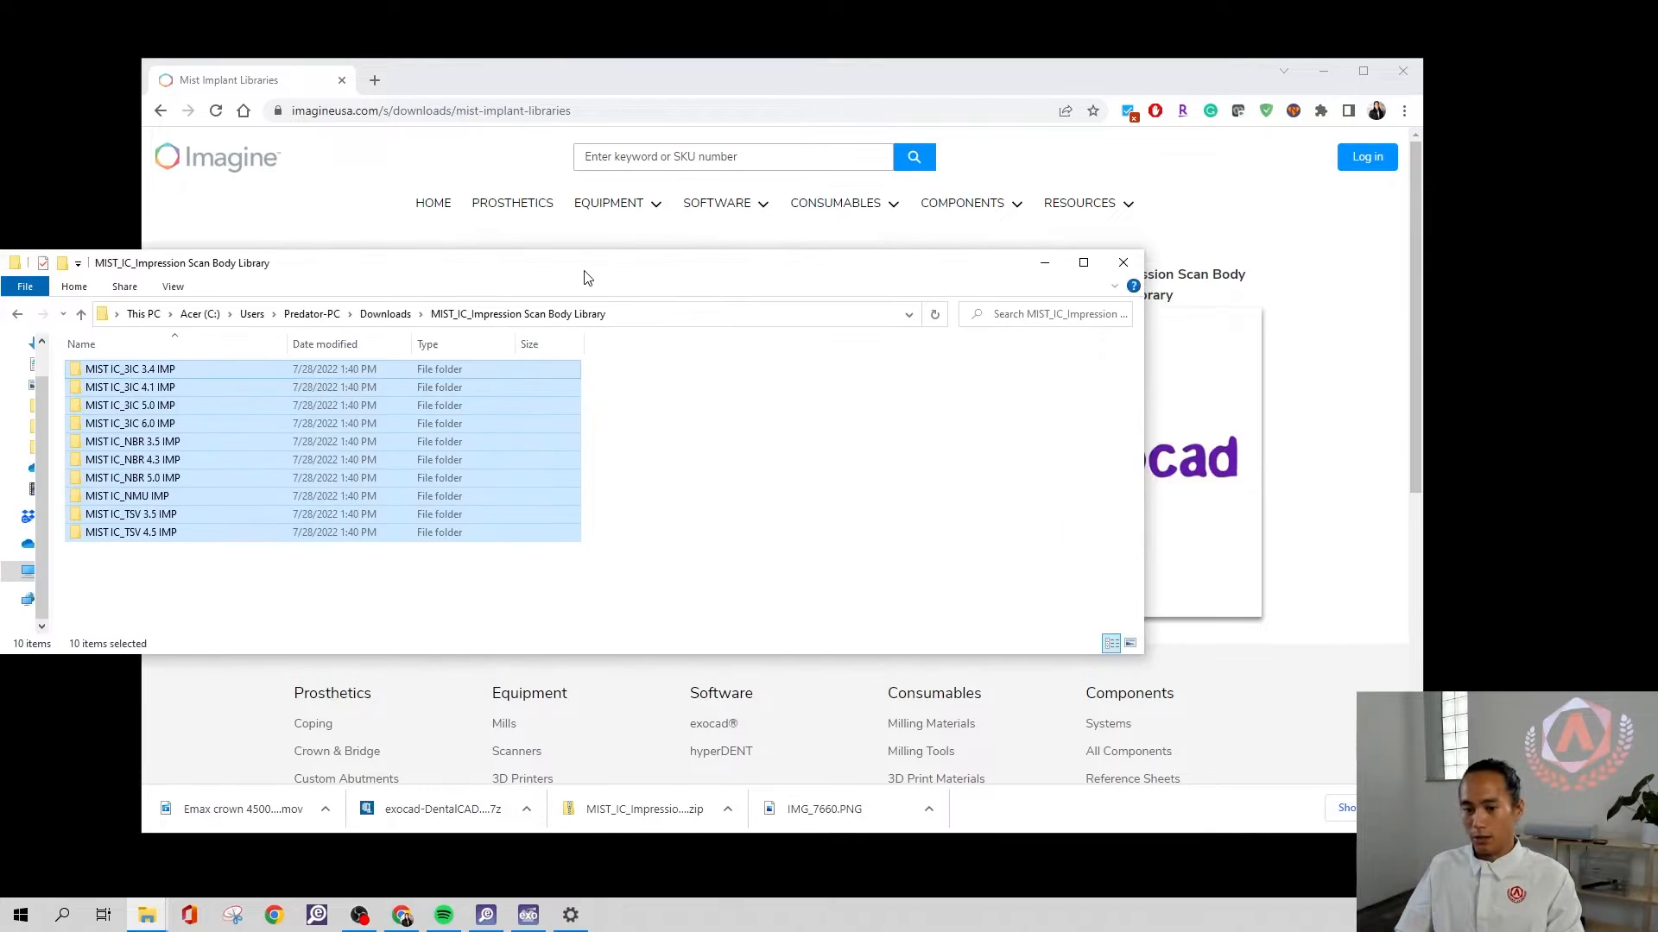
drag(583, 269, 876, 171)
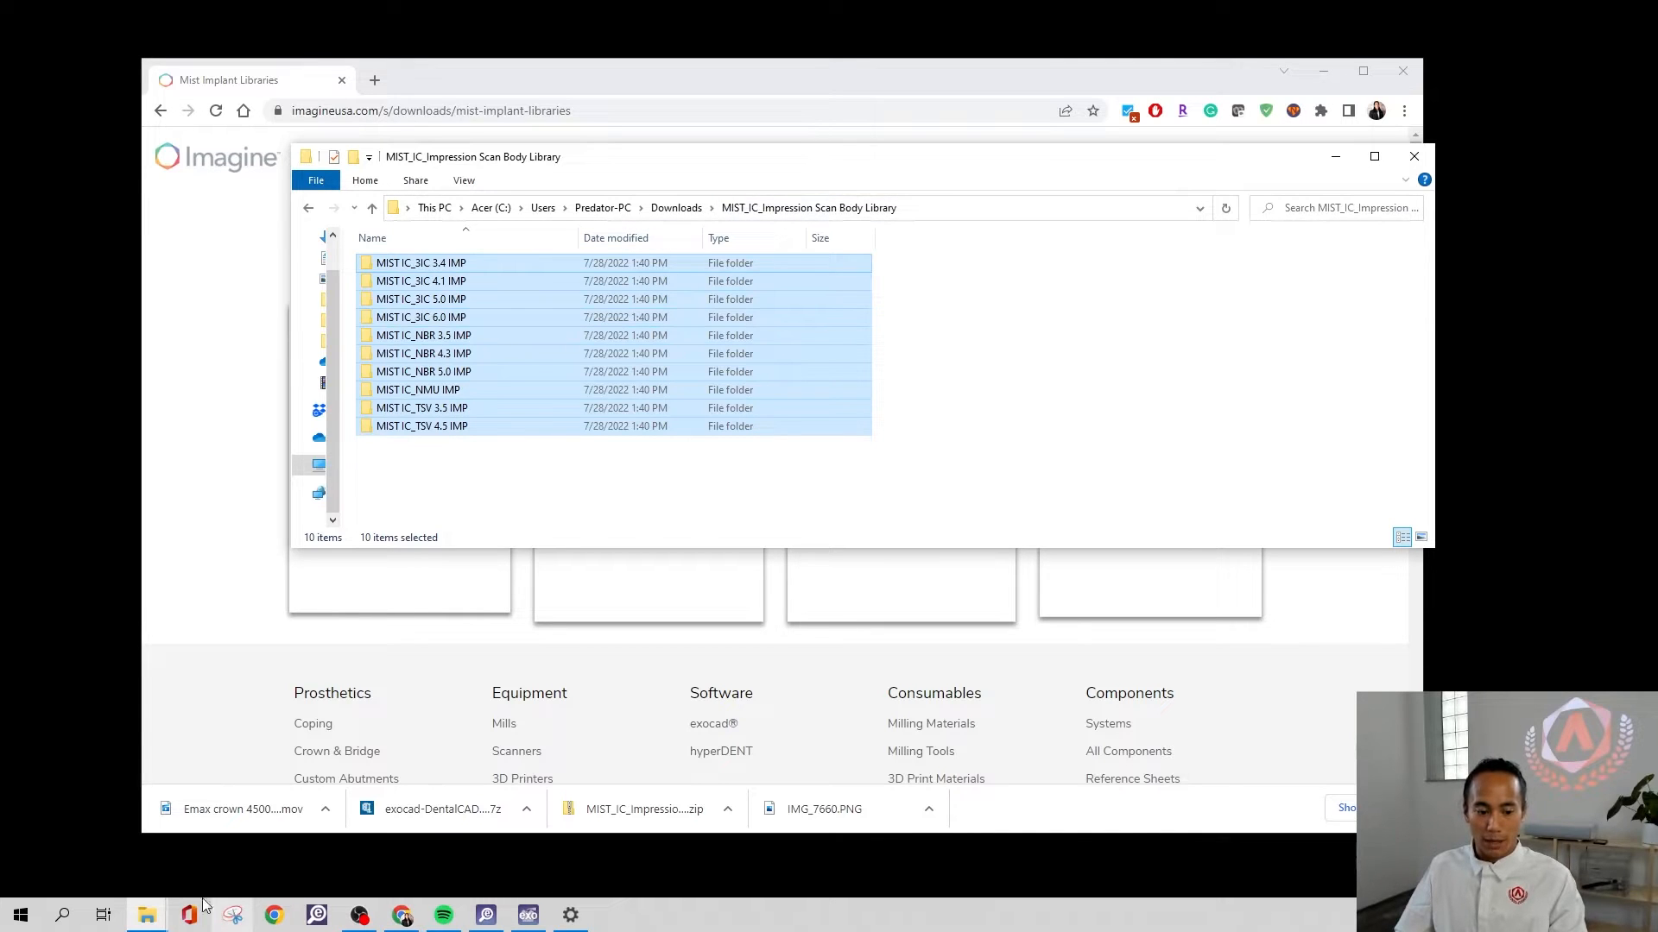
click(164, 918)
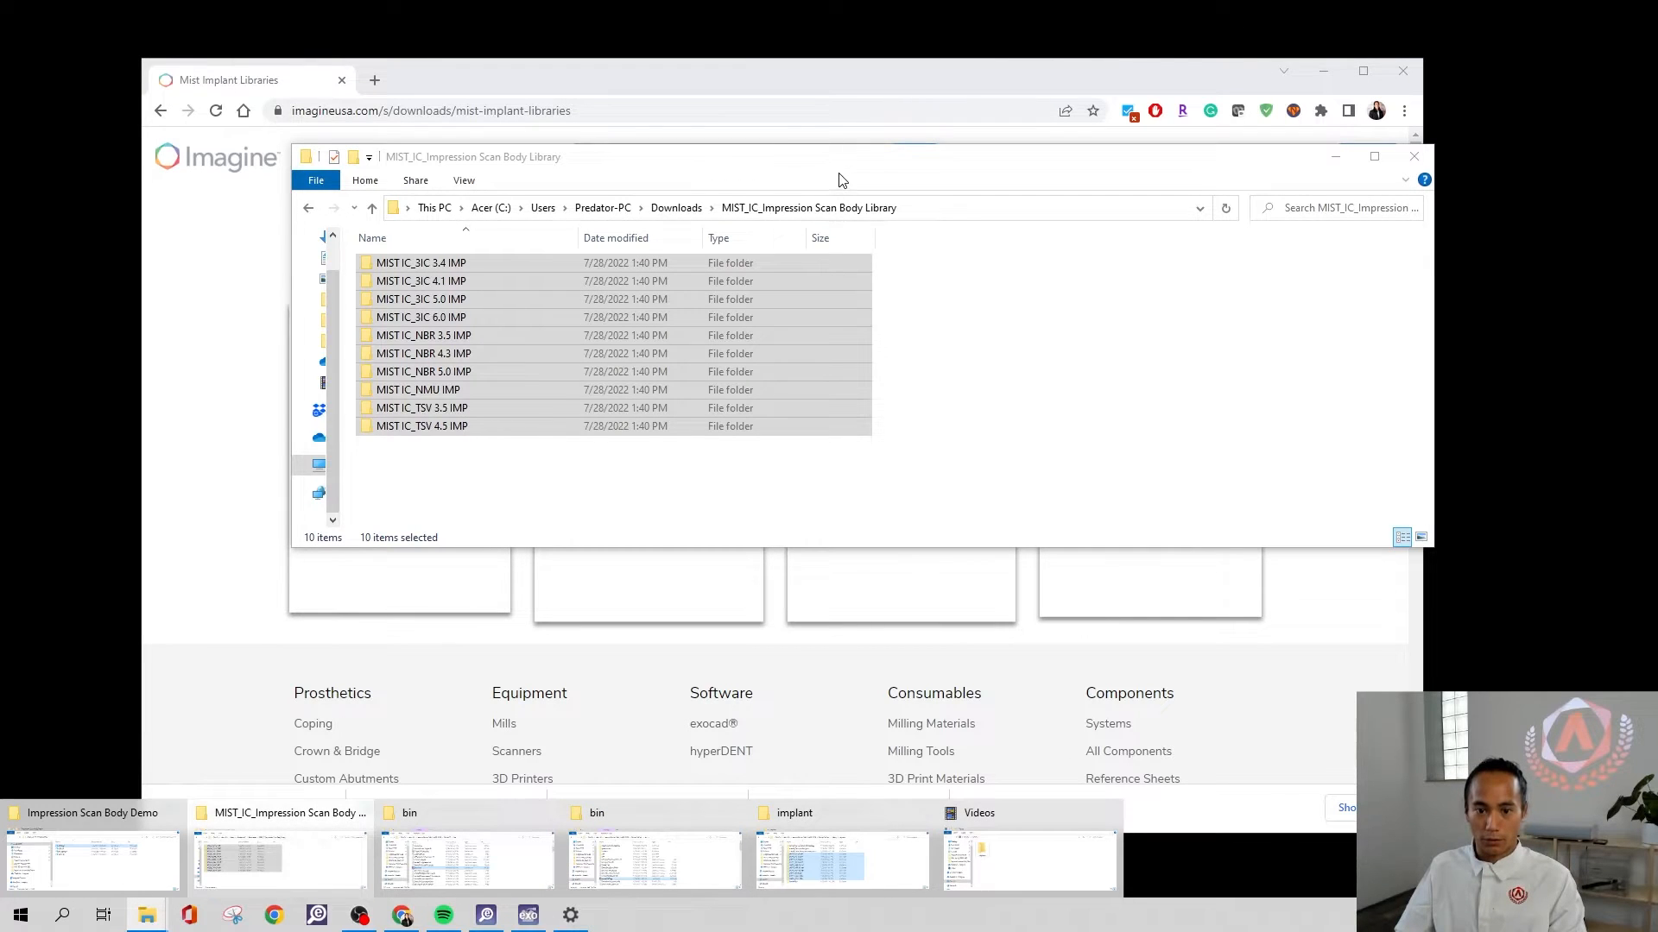
click(1335, 156)
click(1319, 77)
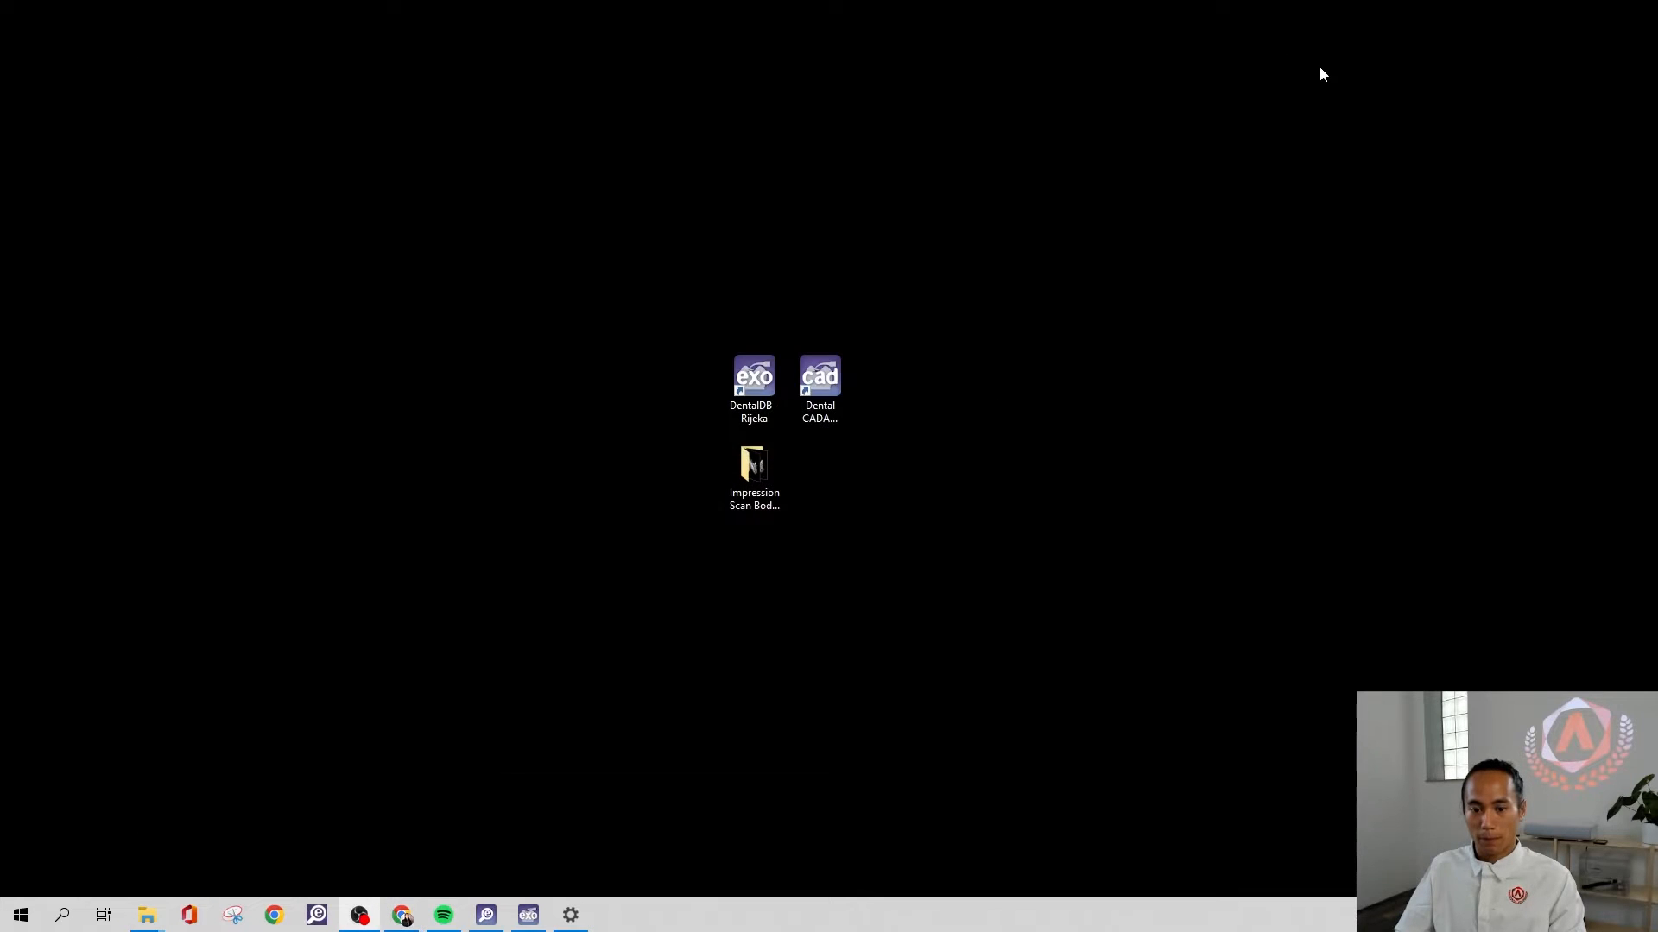
Open the properties of the Dental CADApp Rijeka desktop shortcut and examine its full Start in path
double_click(836, 369)
right_click(838, 373)
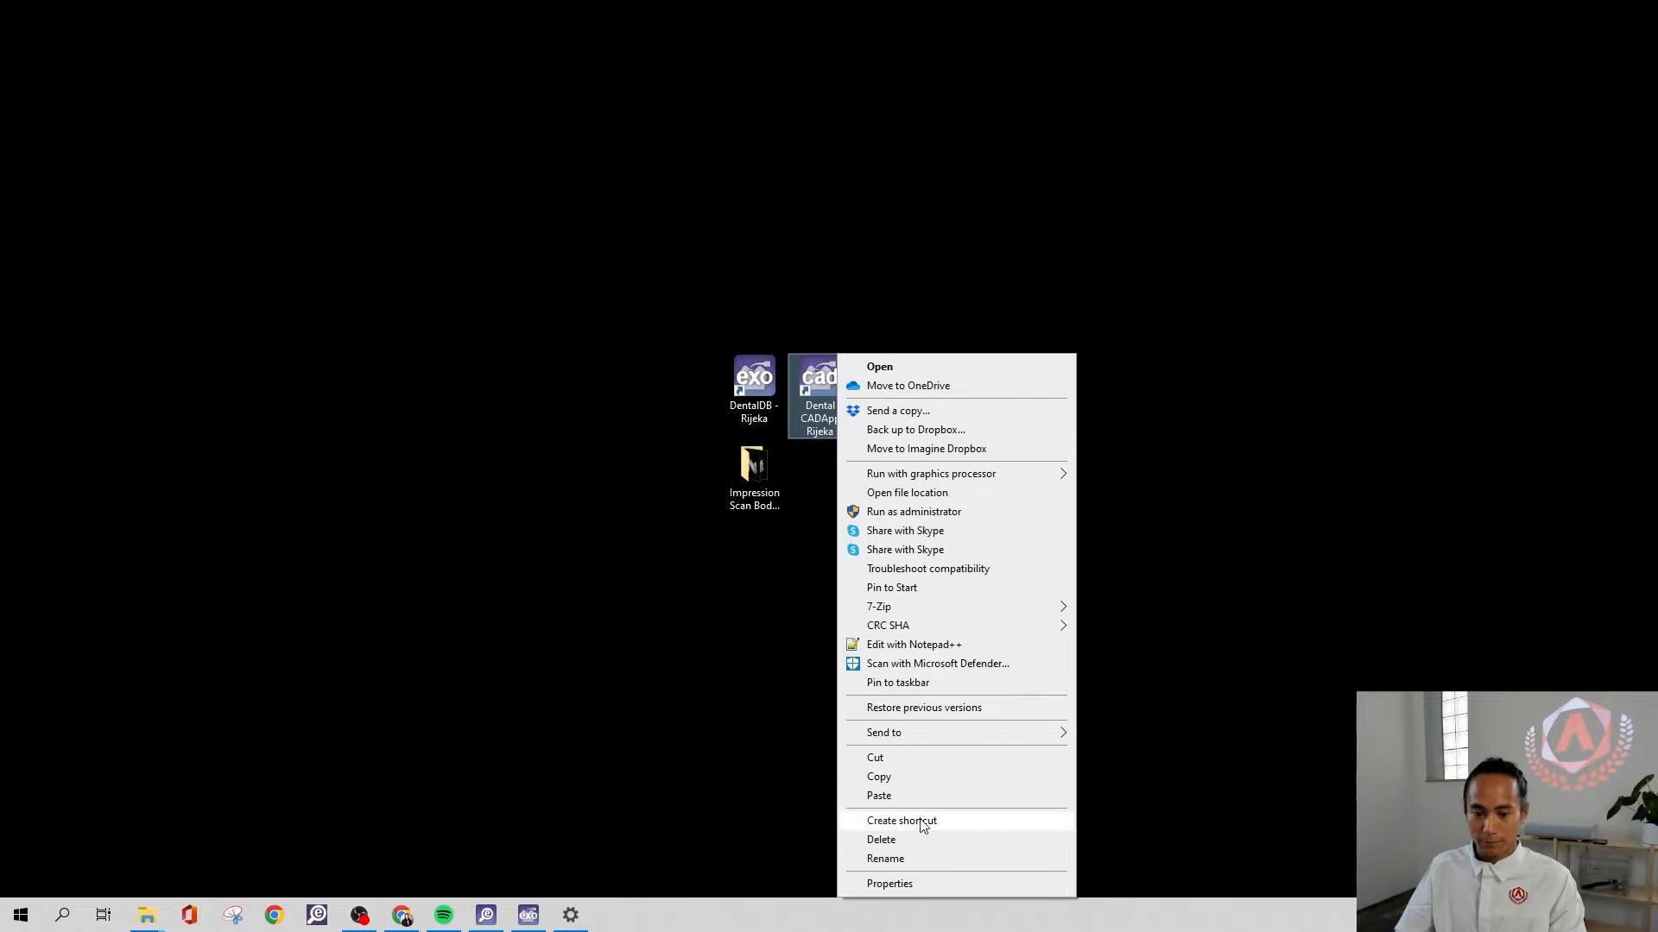
click(913, 883)
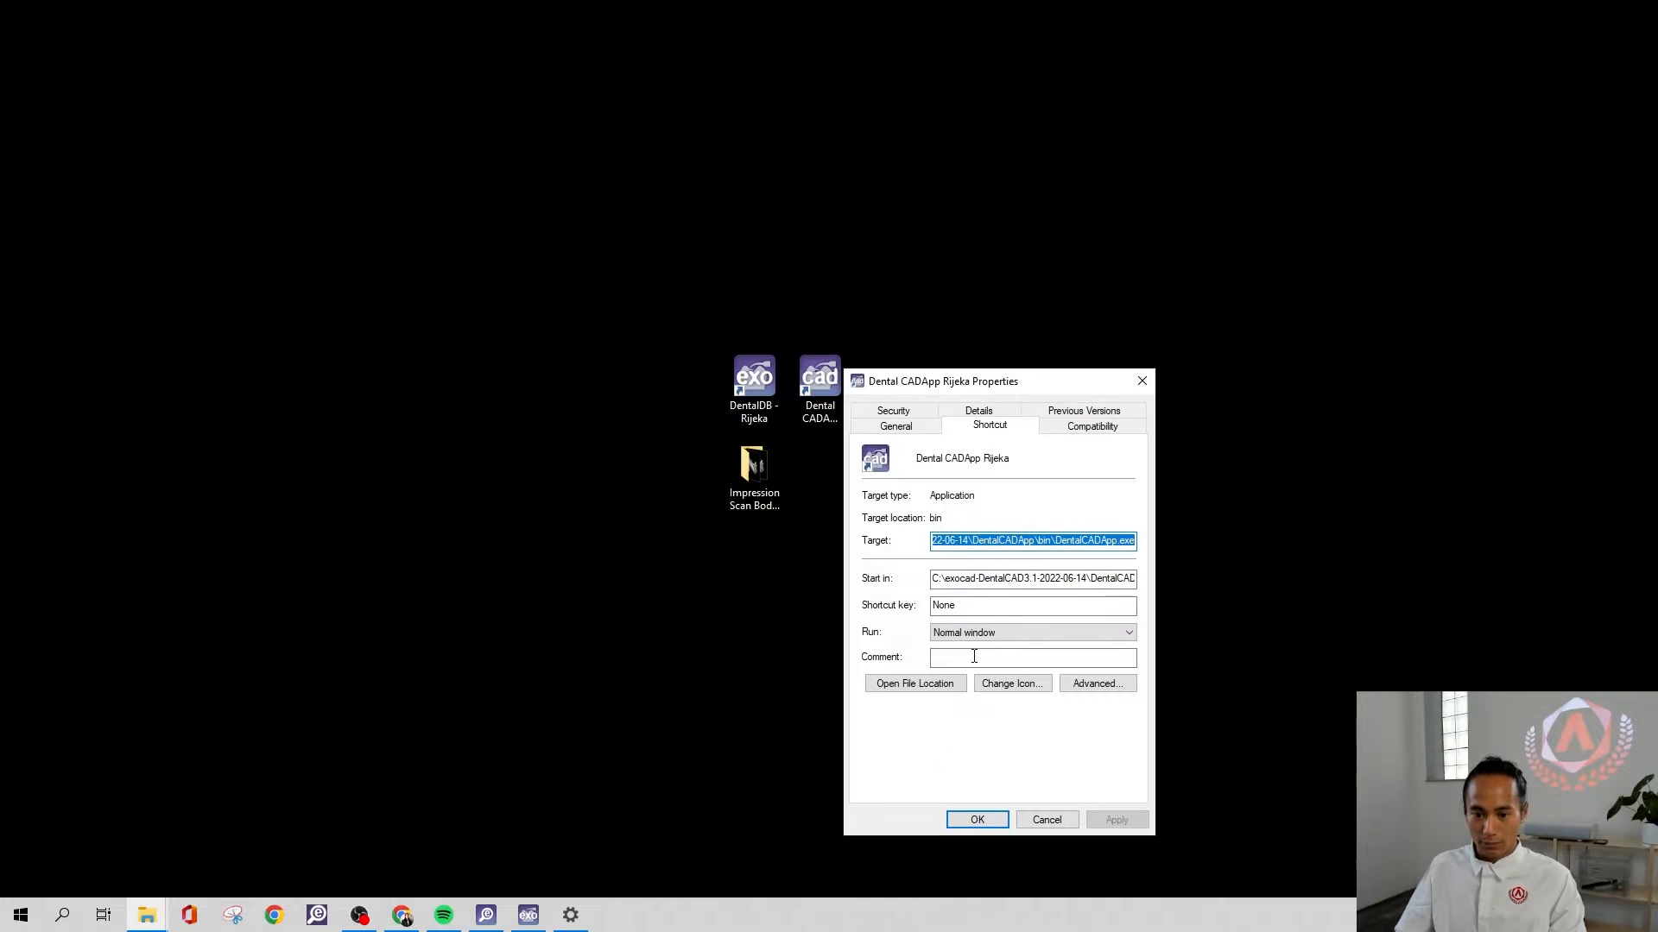
click(972, 580)
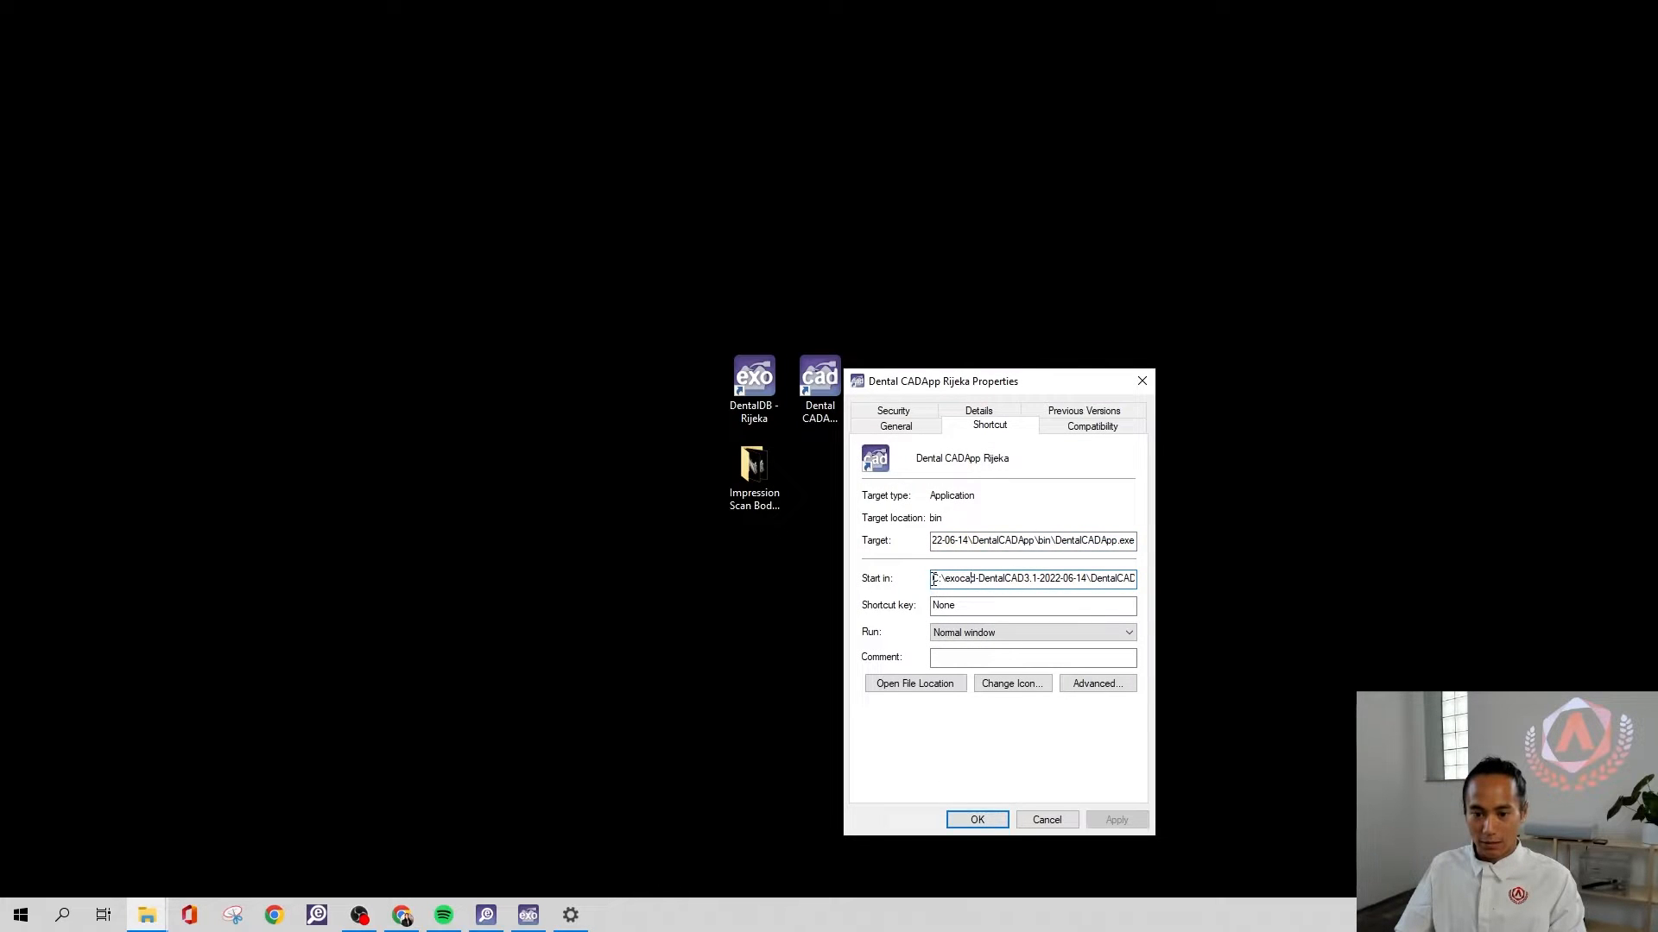
drag(934, 580, 1138, 580)
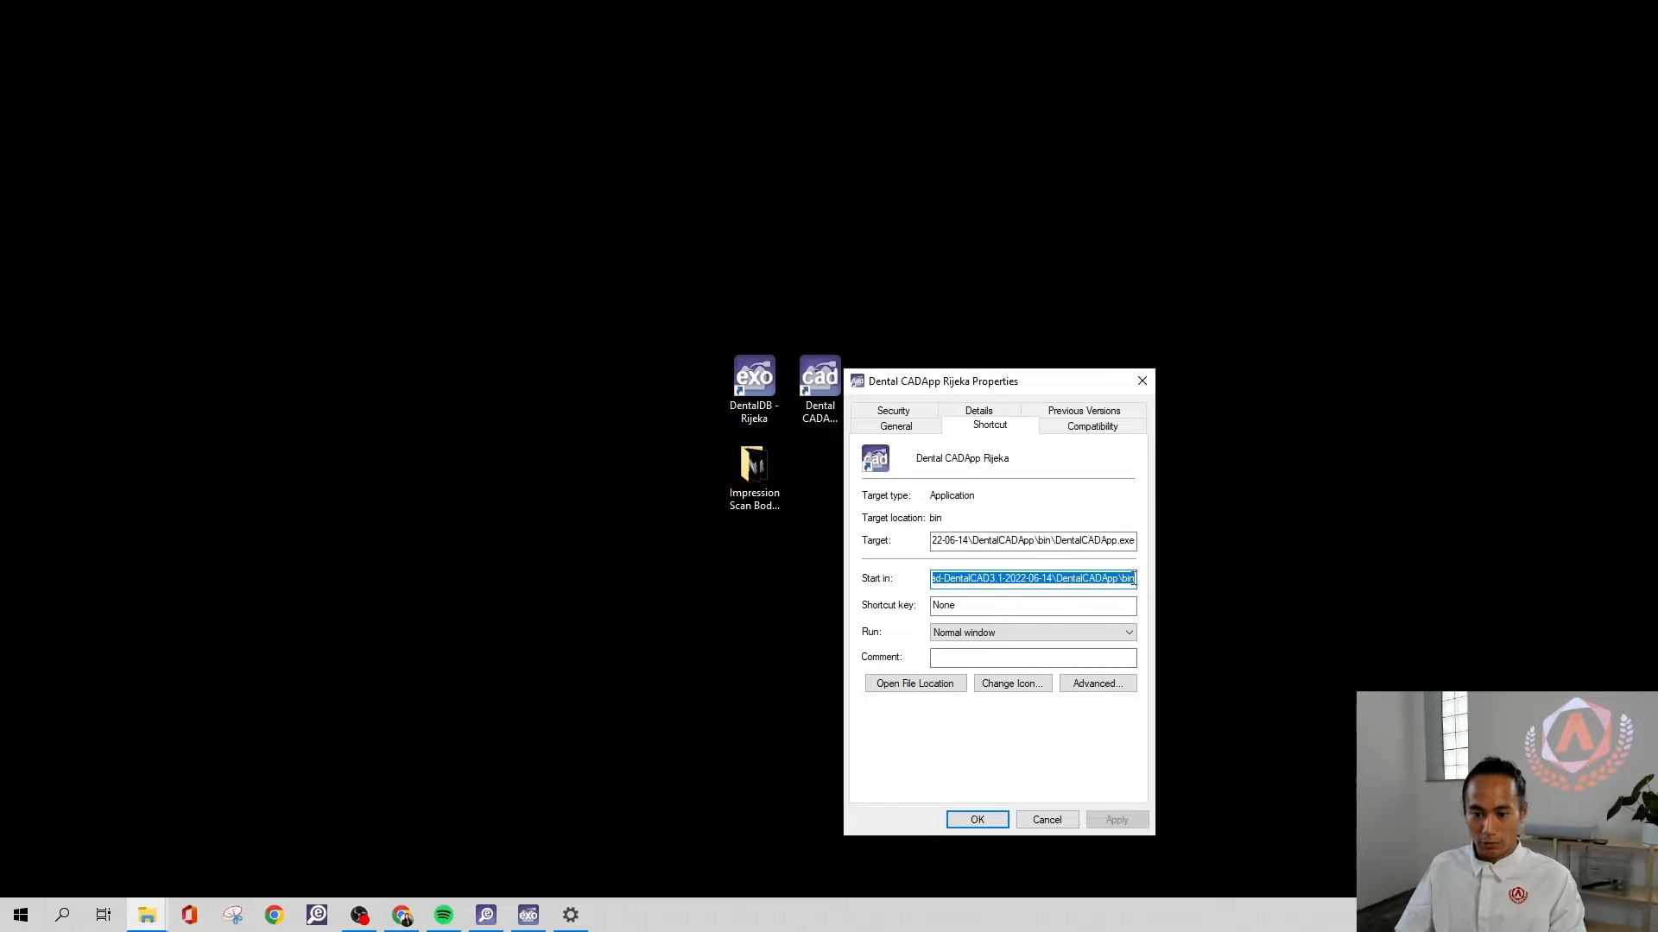
Browse from exocad-DentalCAD3.1-2022-06-14 through DentalCADApp and library to the implant folder, and dismiss the folder and shortcut properties windows
click(148, 917)
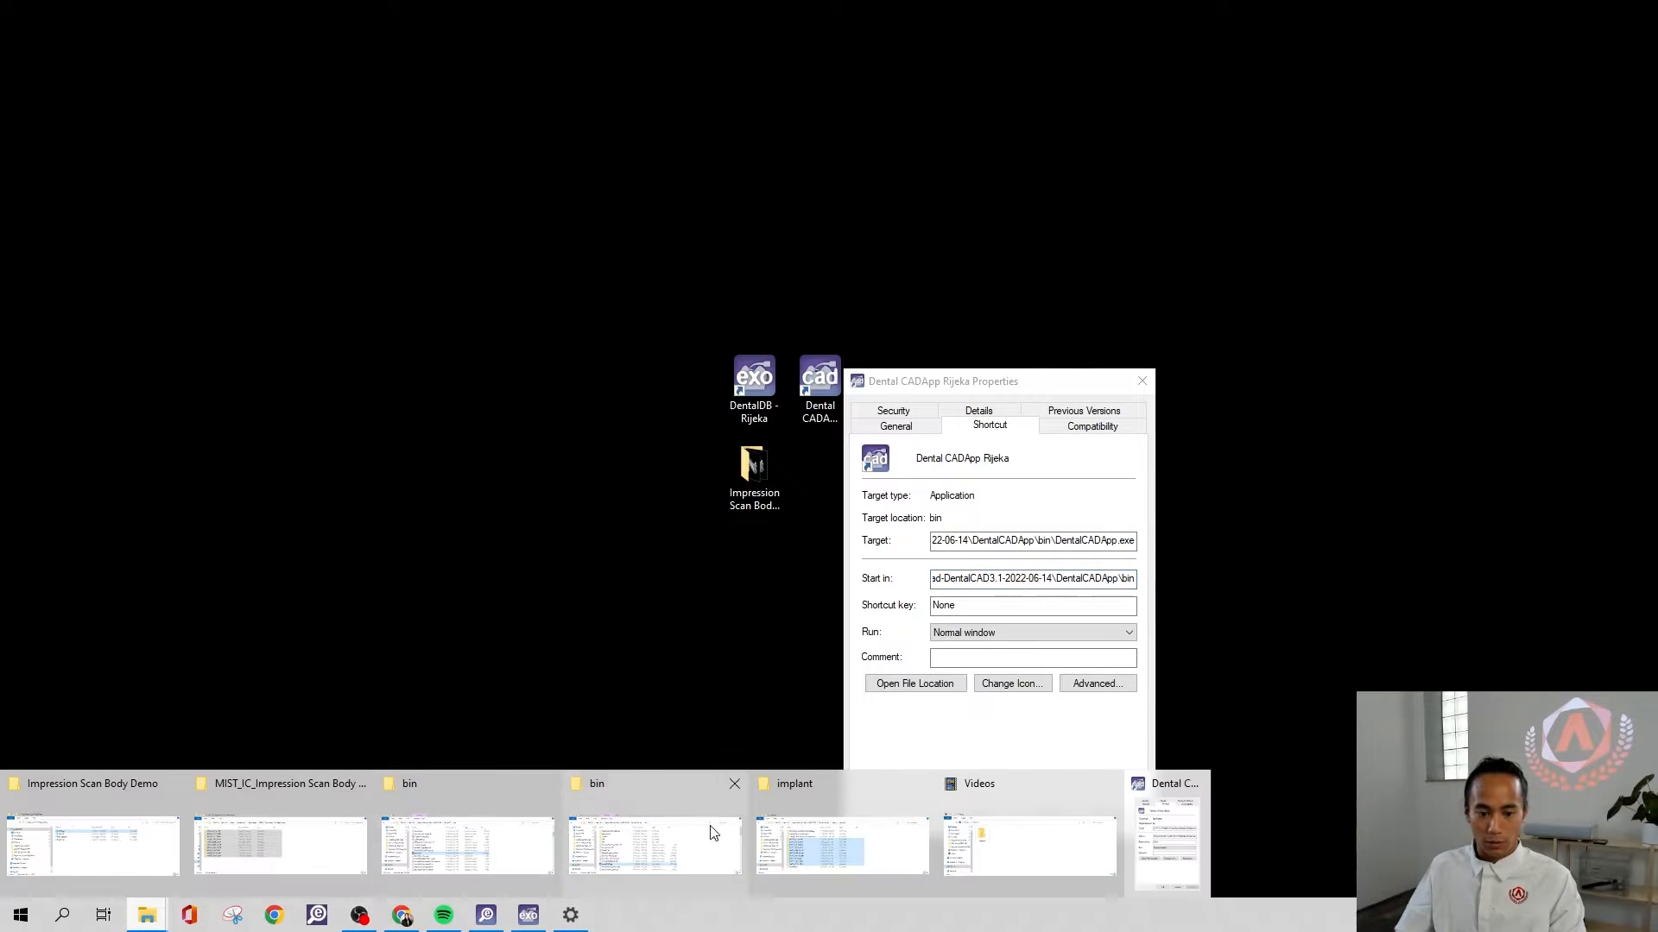
click(872, 788)
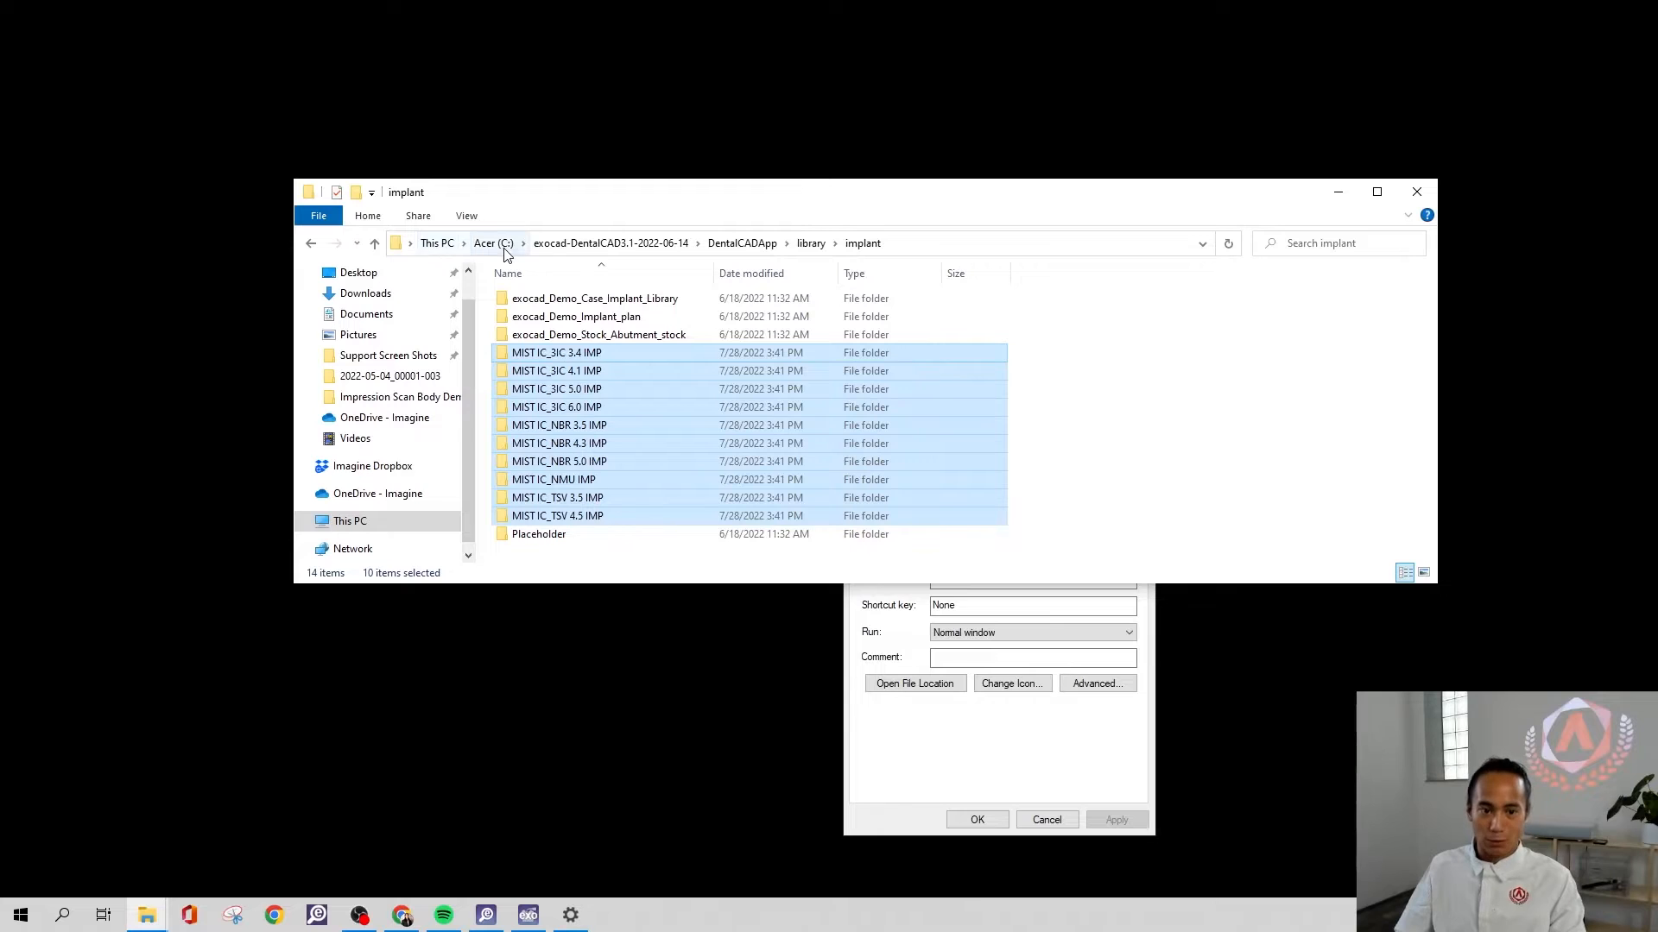
click(656, 243)
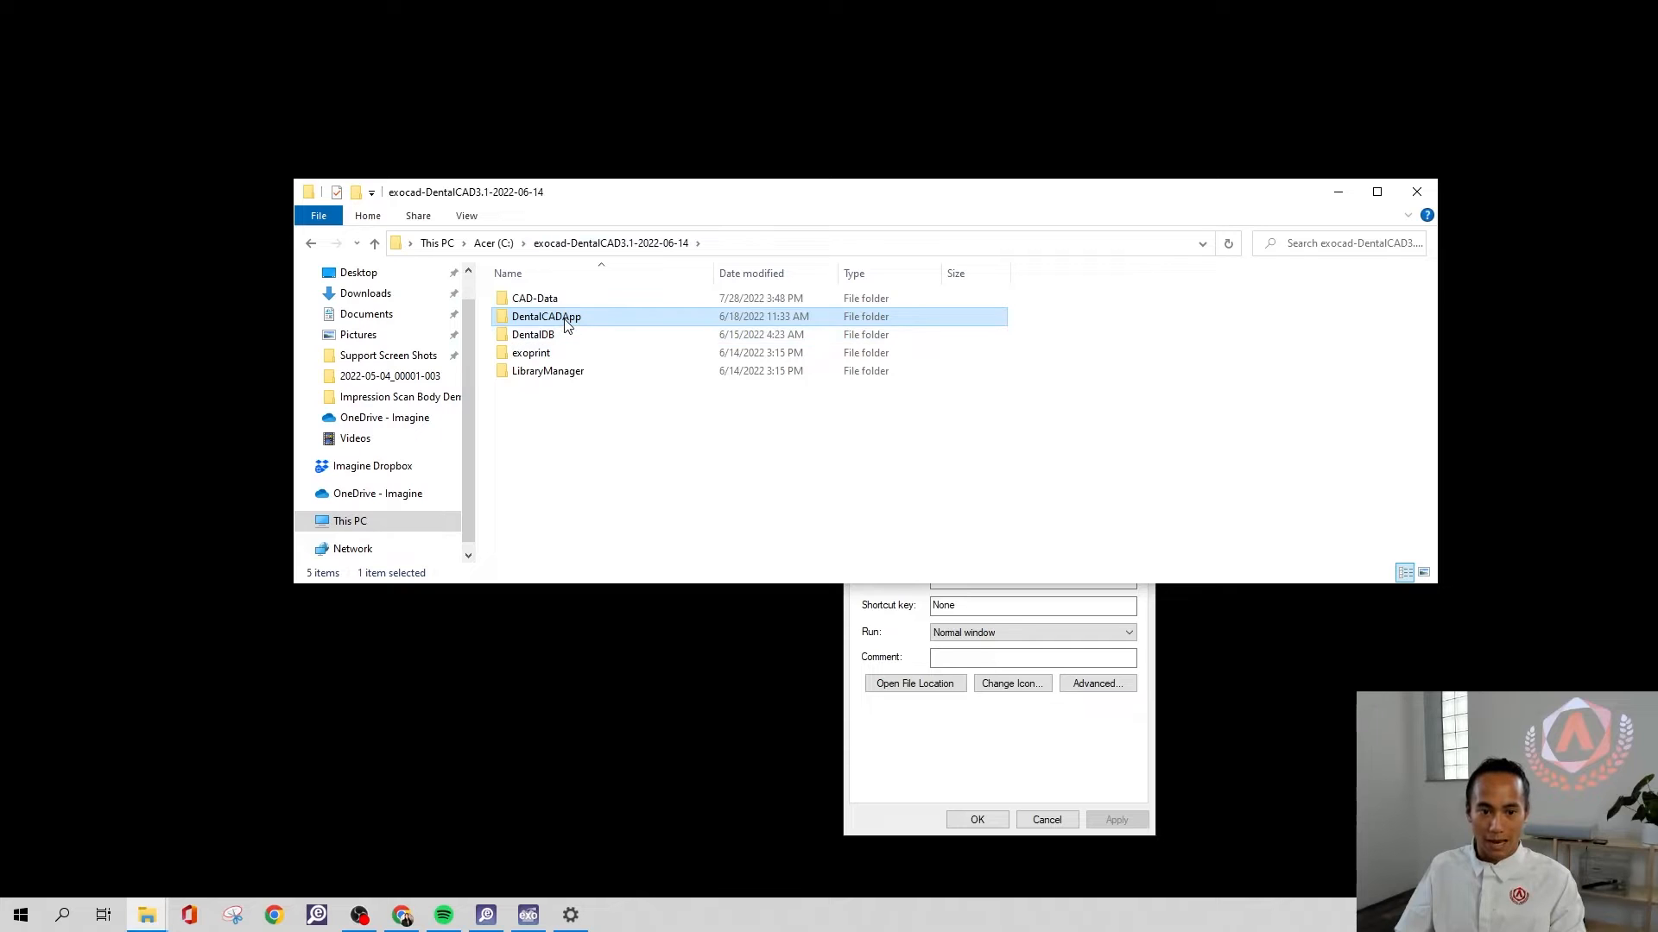
double_click(565, 323)
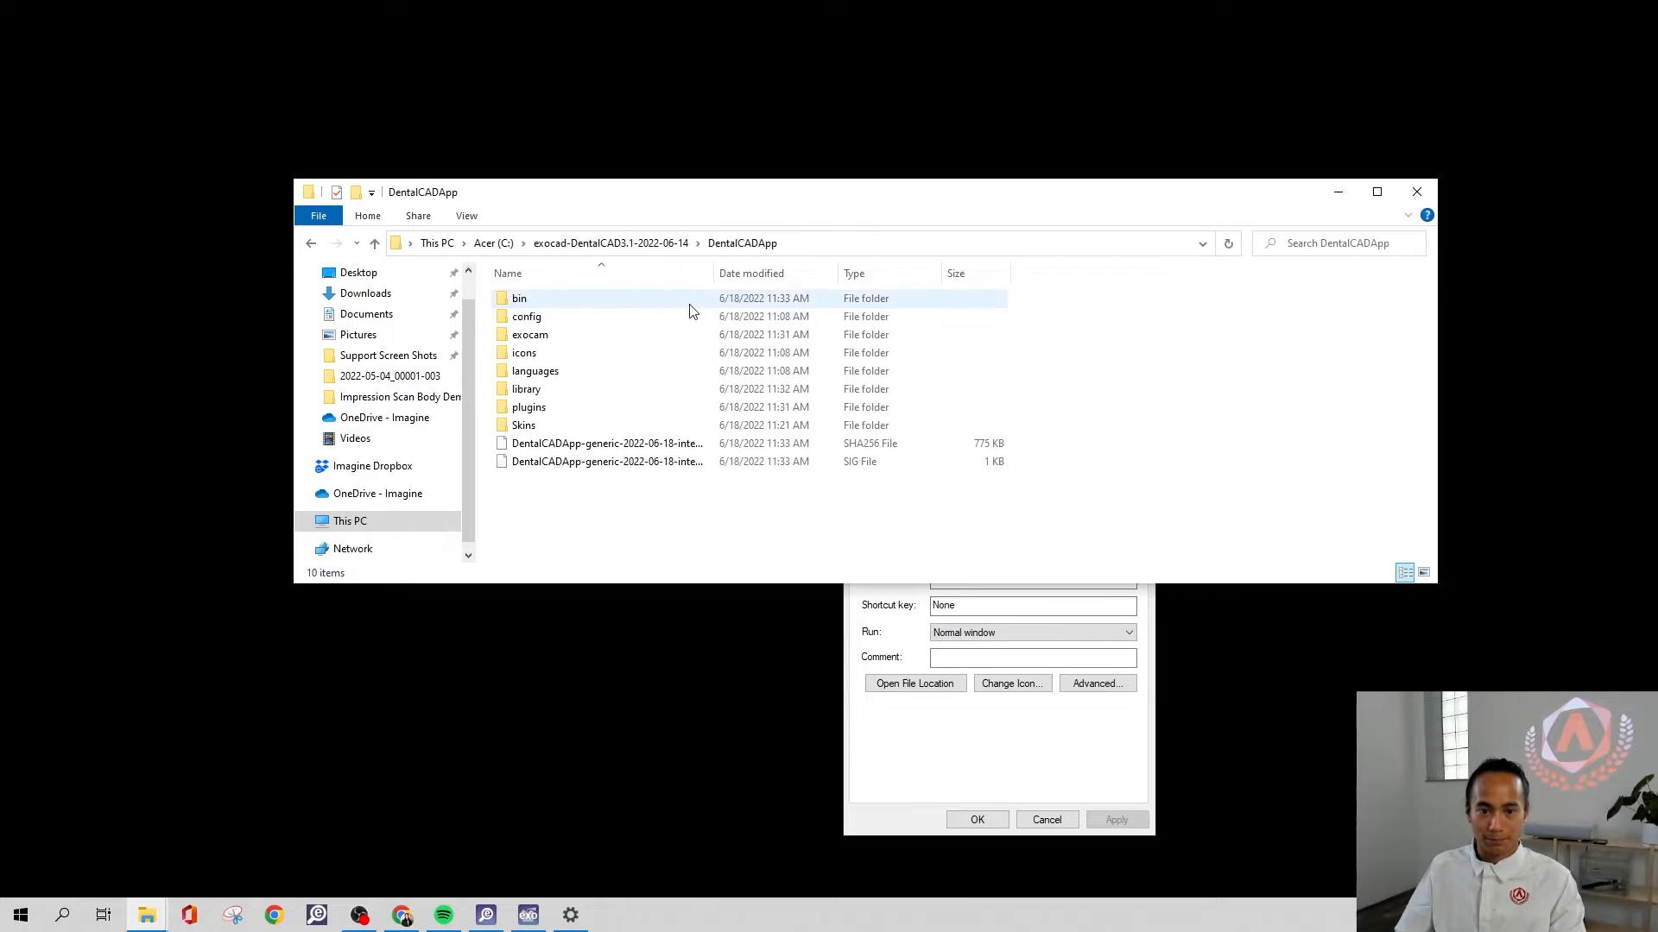
double_click(534, 393)
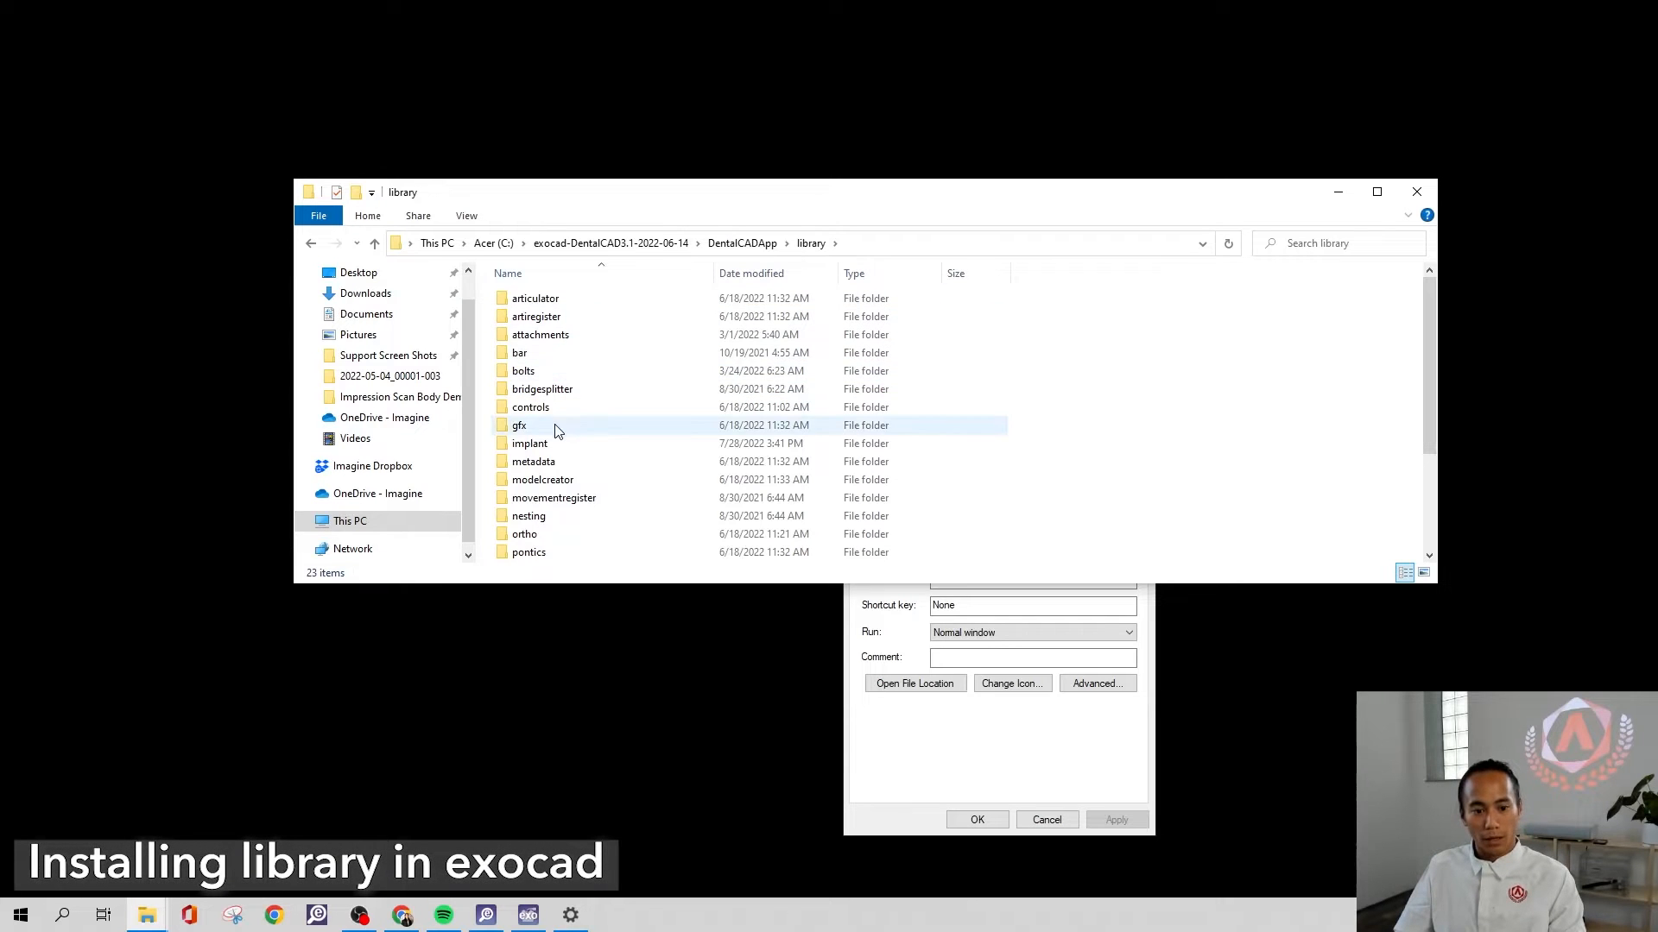
double_click(544, 447)
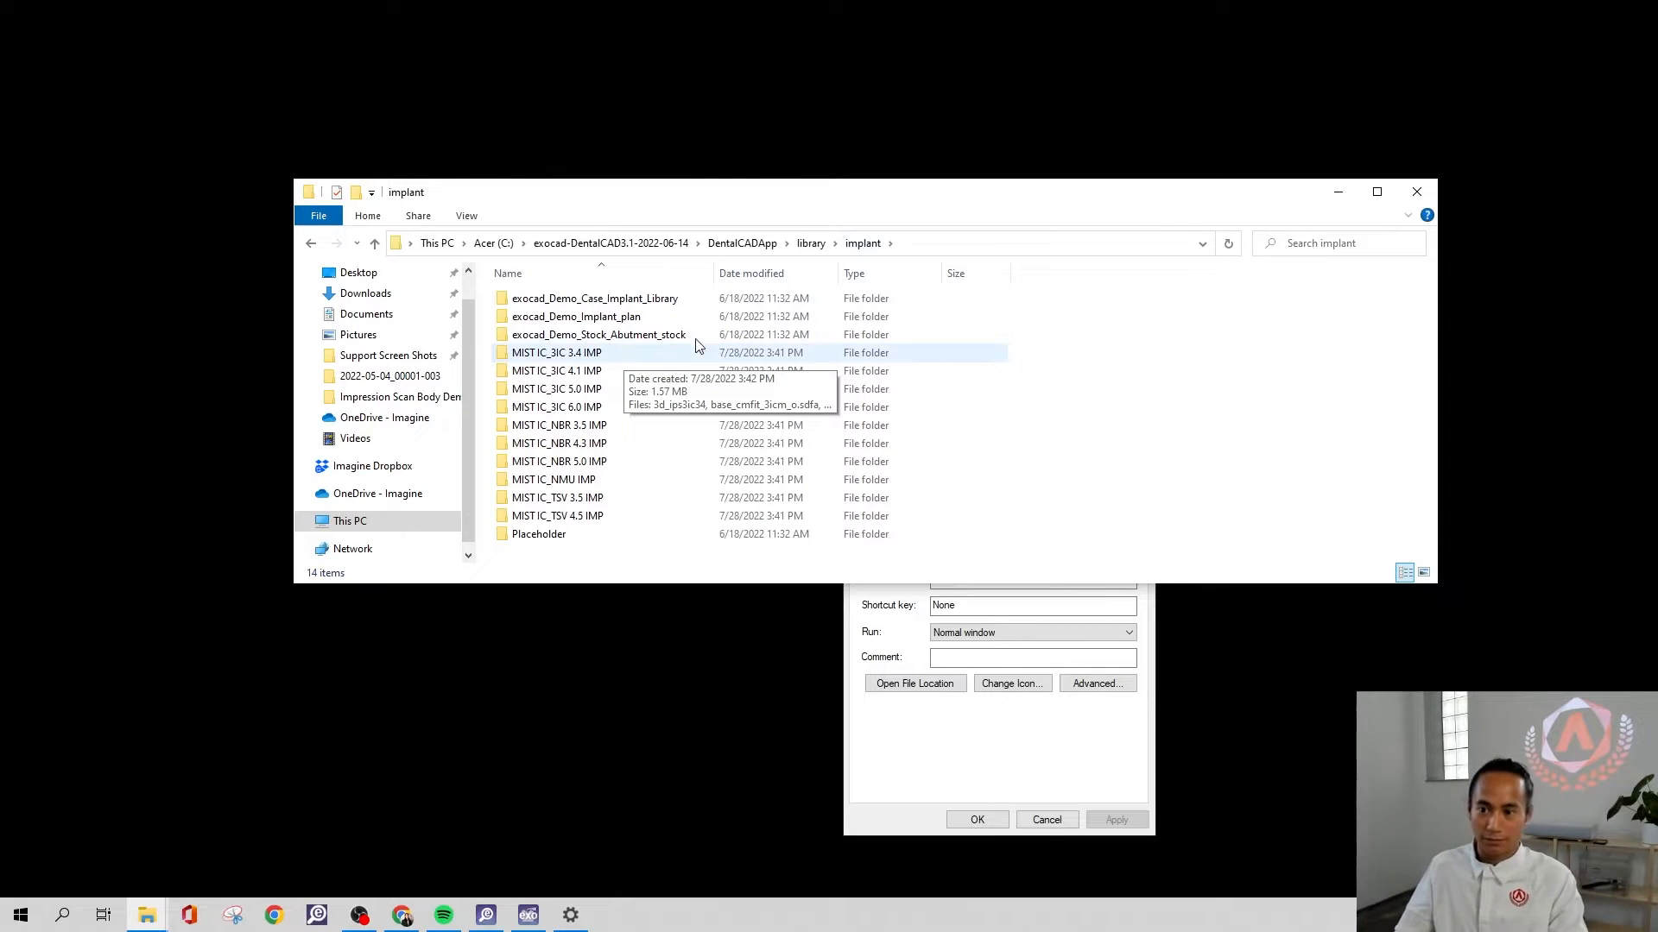
click(1337, 192)
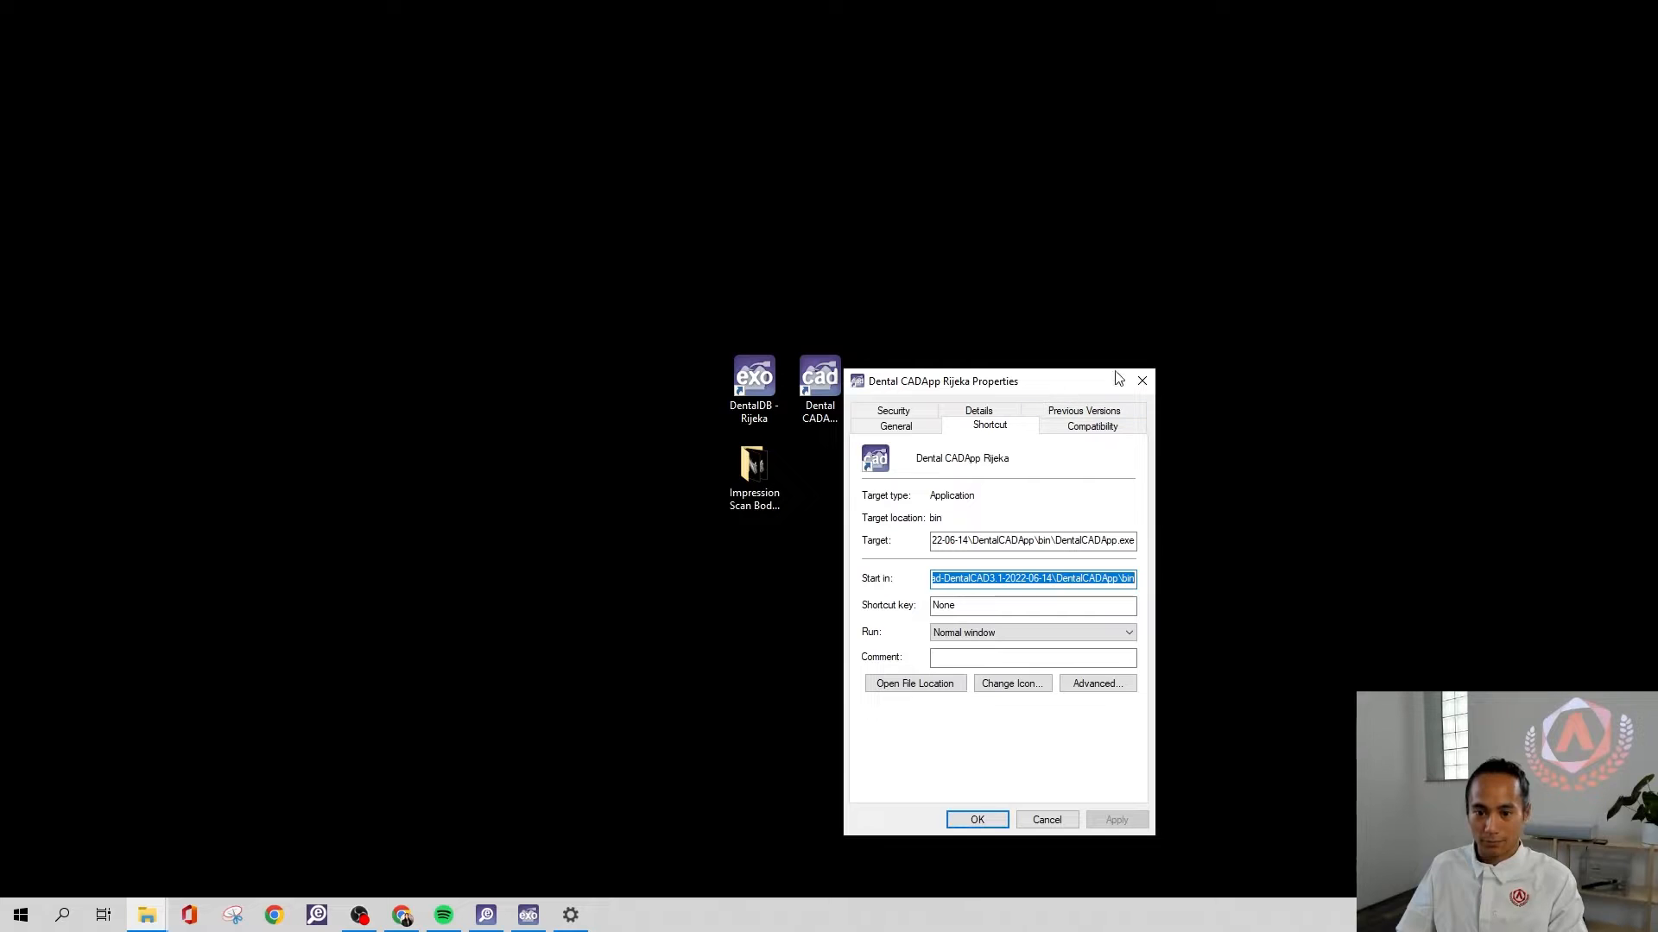
click(1194, 334)
click(1136, 386)
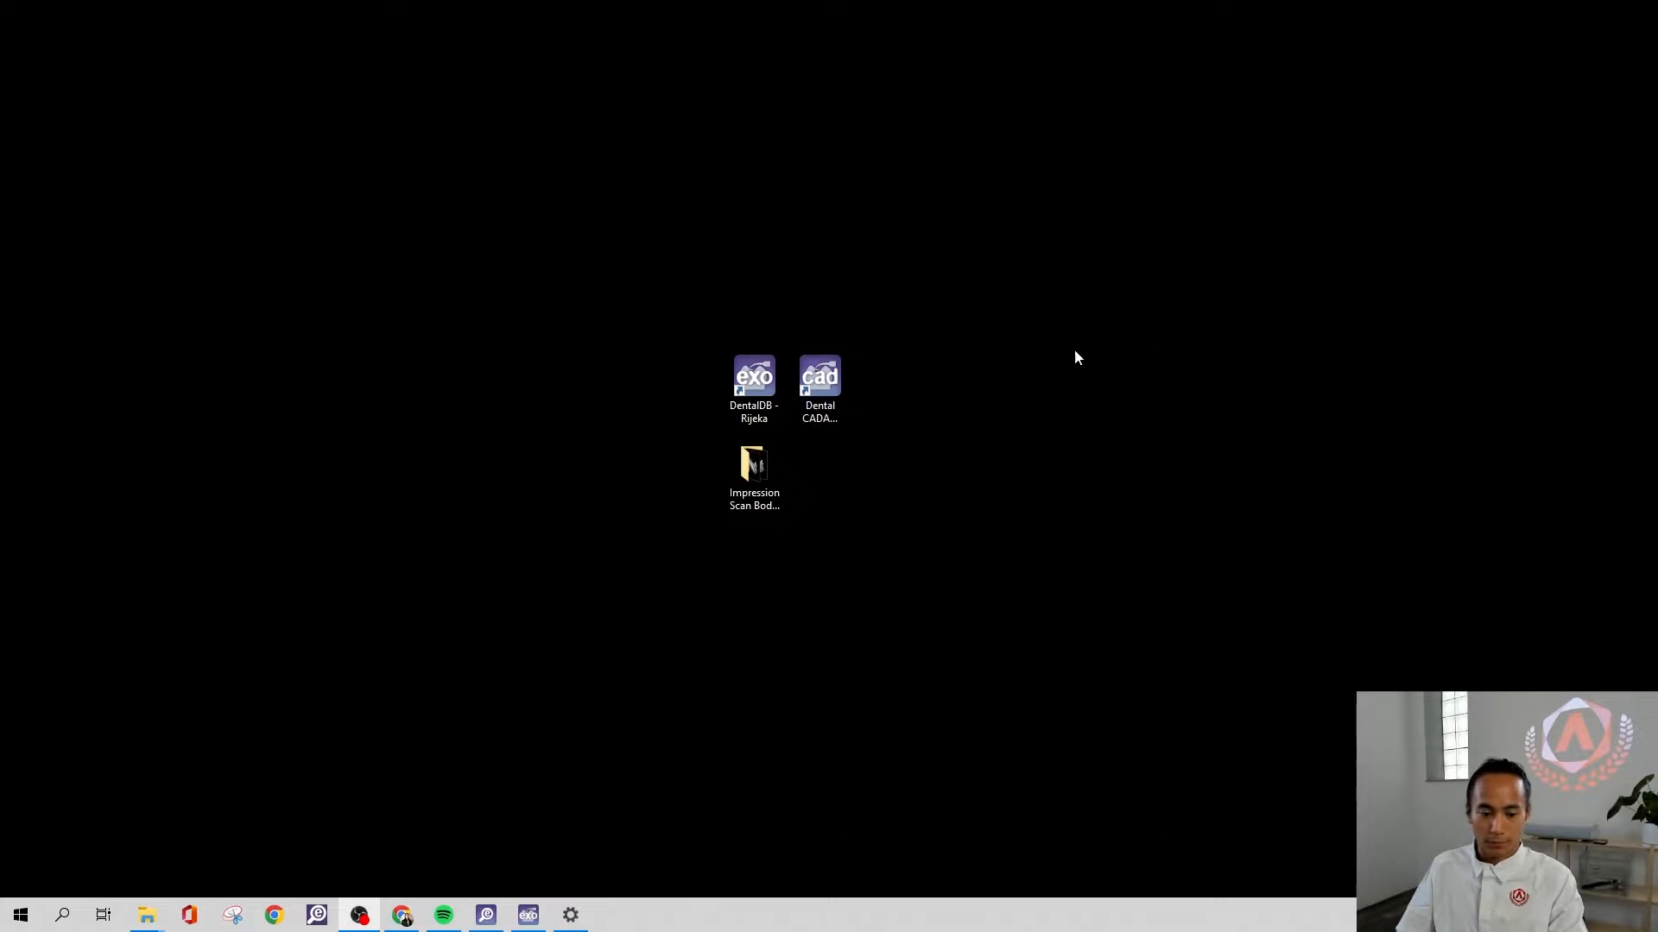
Switch to ExoViewer3D, enlarge its window and examine the loaded case meshes from several angles
click(493, 916)
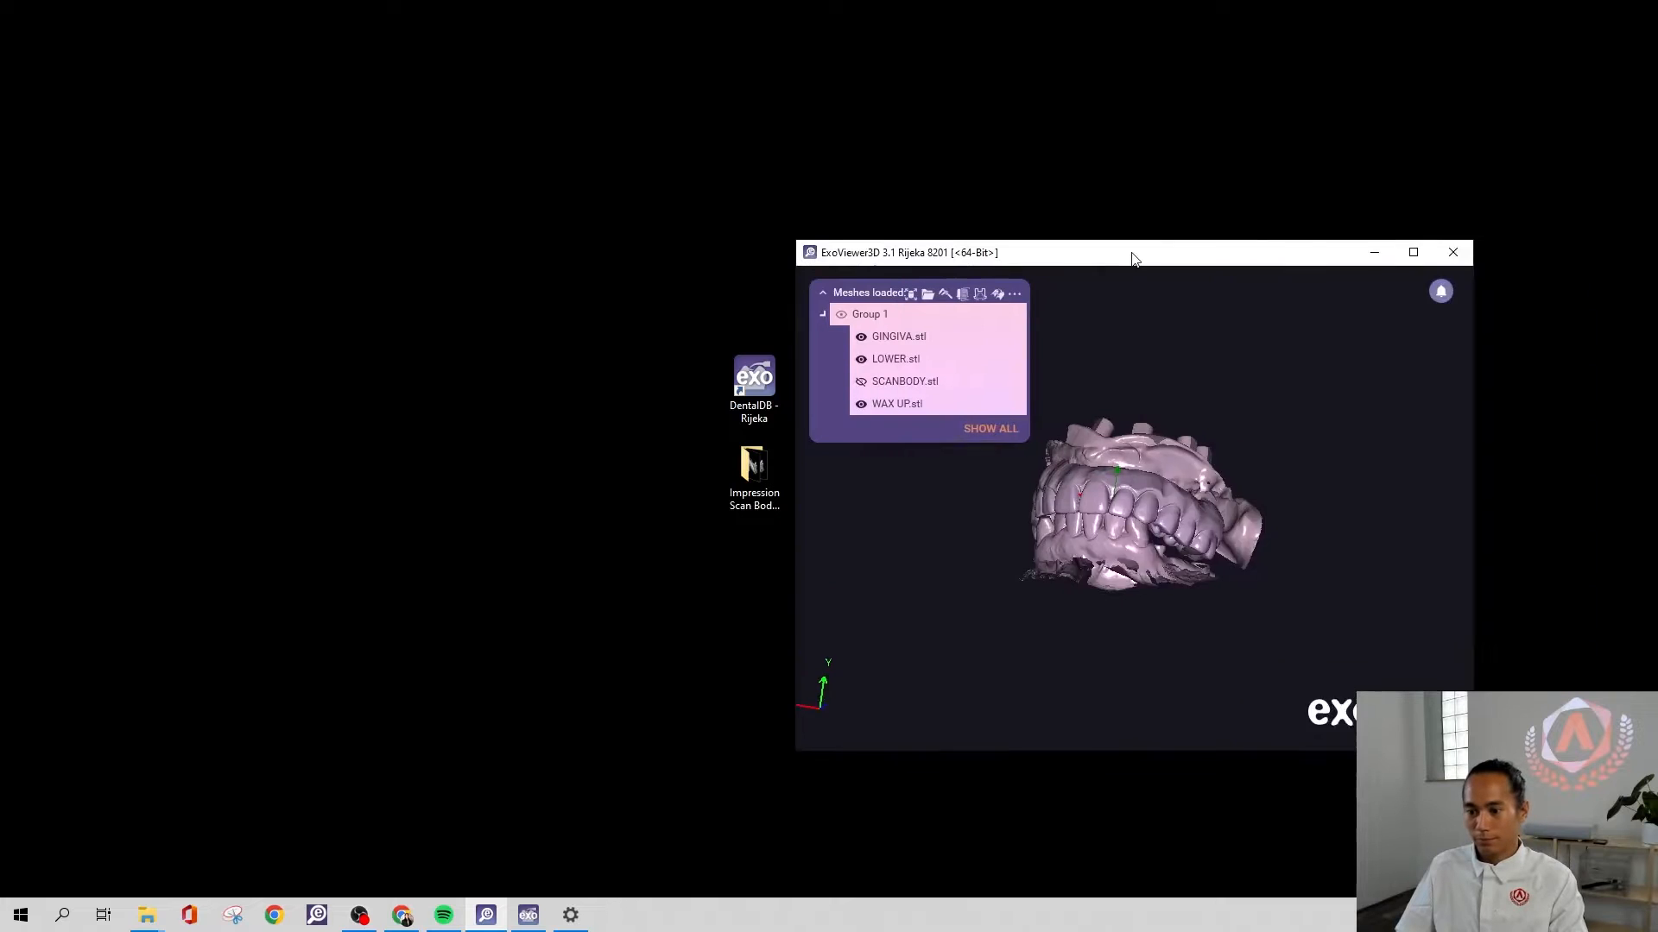
click(1122, 138)
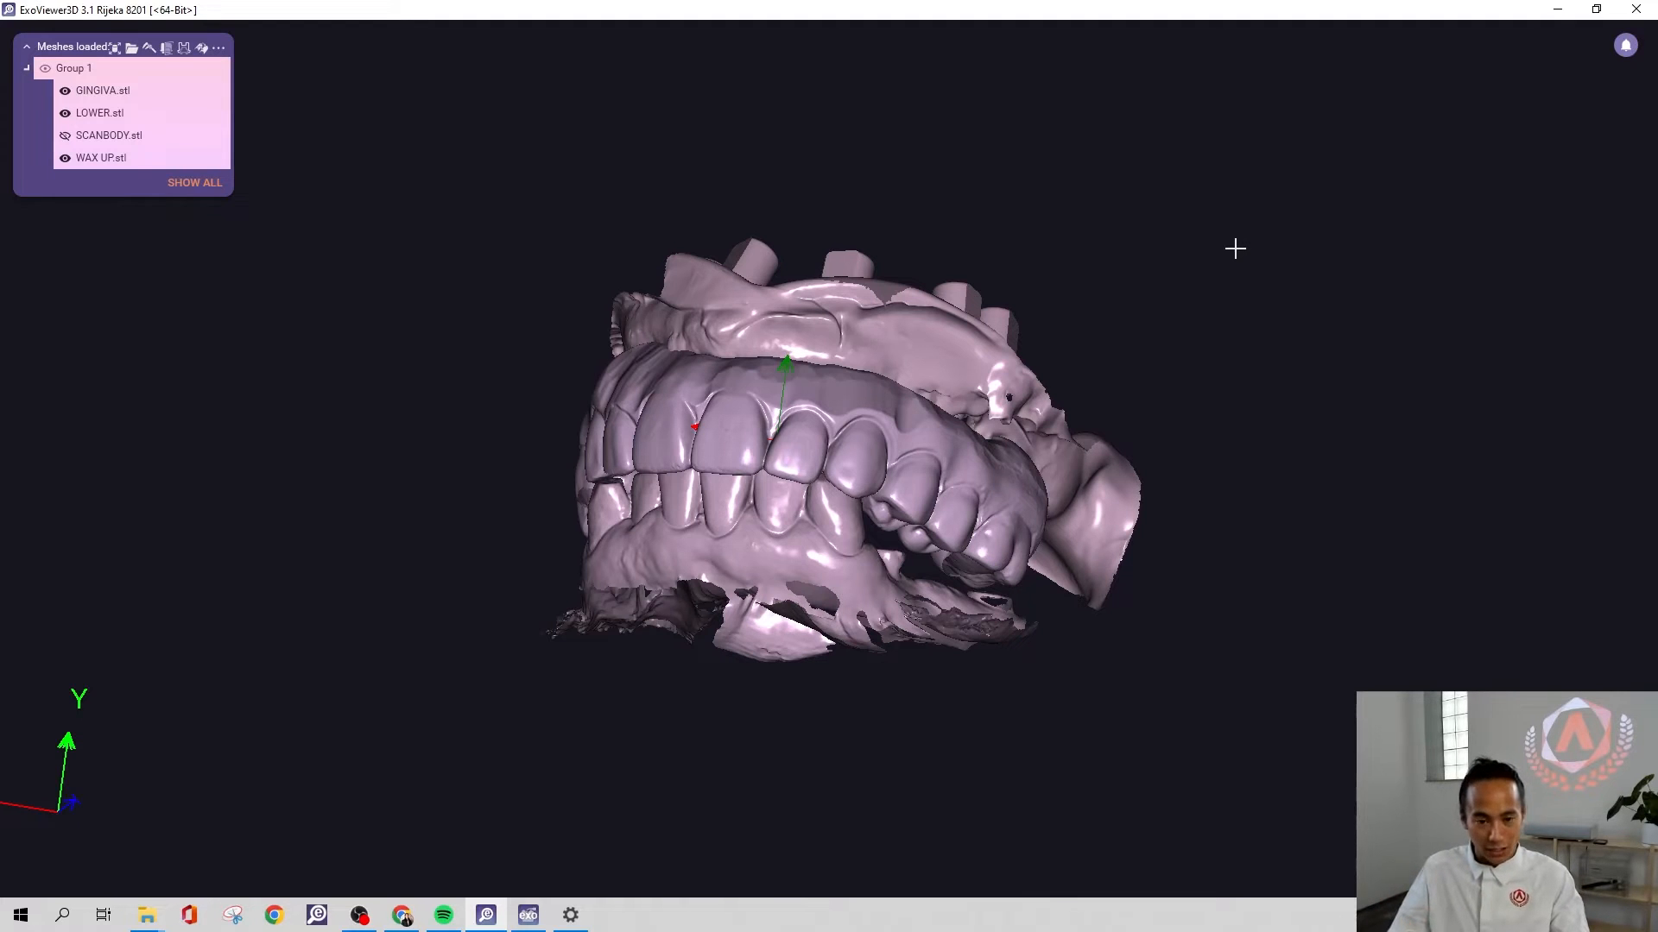
right_drag(1225, 248, 1062, 398)
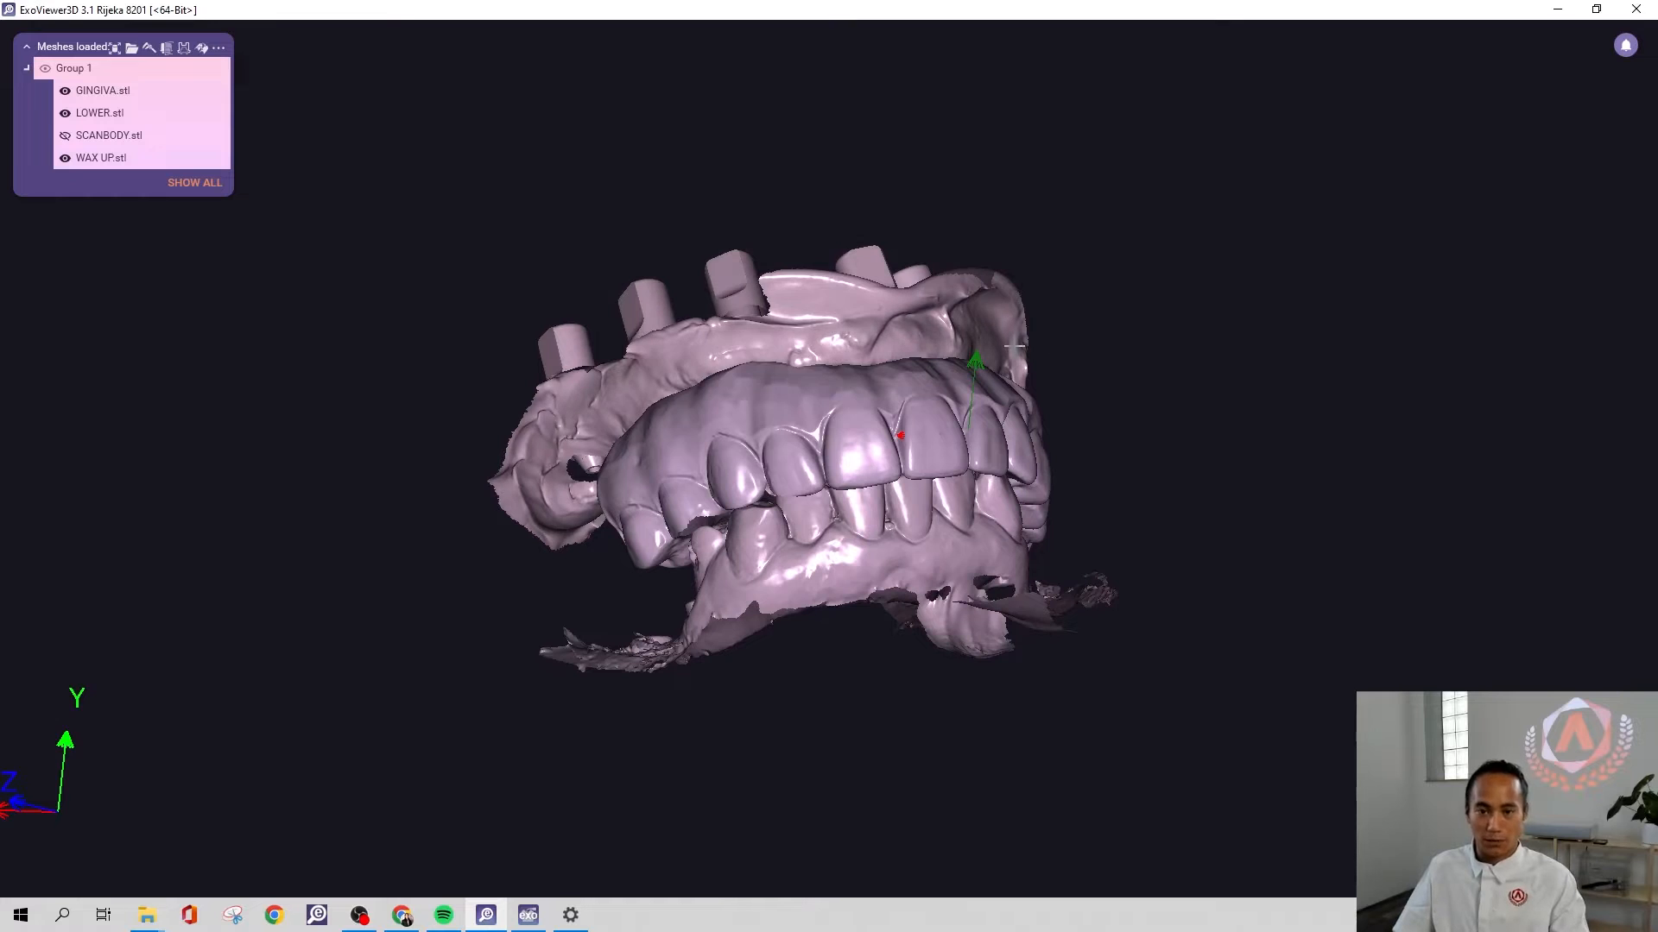
Hide GINGIVA.stl, WAX UP.stl and LOWER.stl, show only SCANBODY.stl, and inspect its scan bodies from below and the front
click(65, 91)
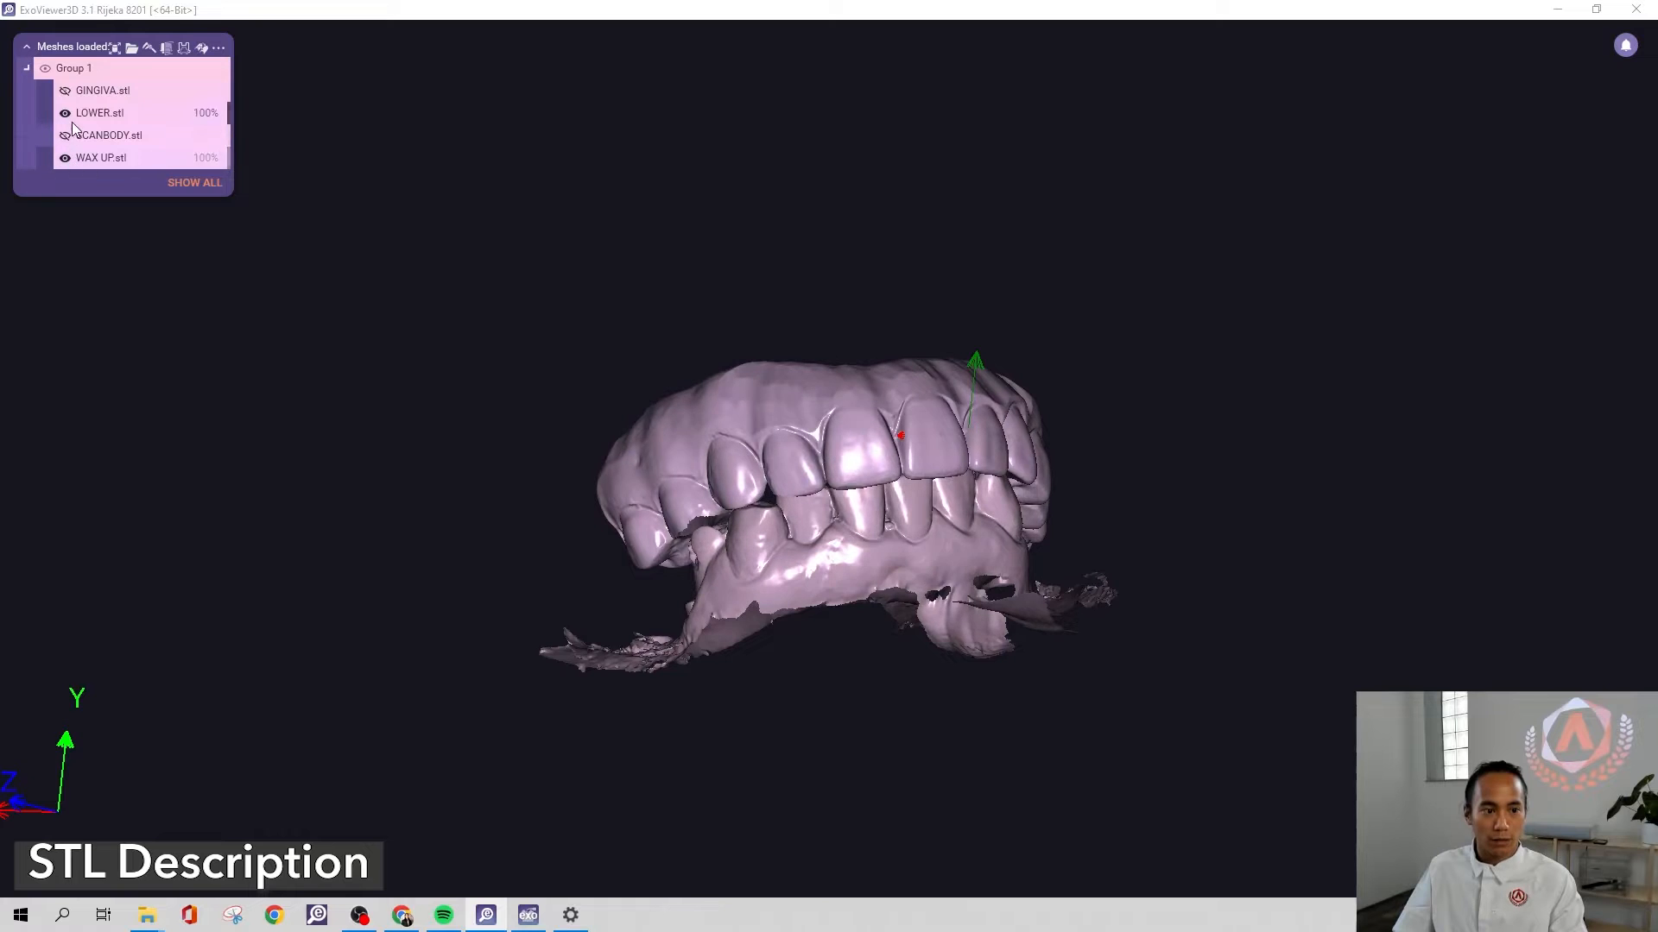
click(65, 157)
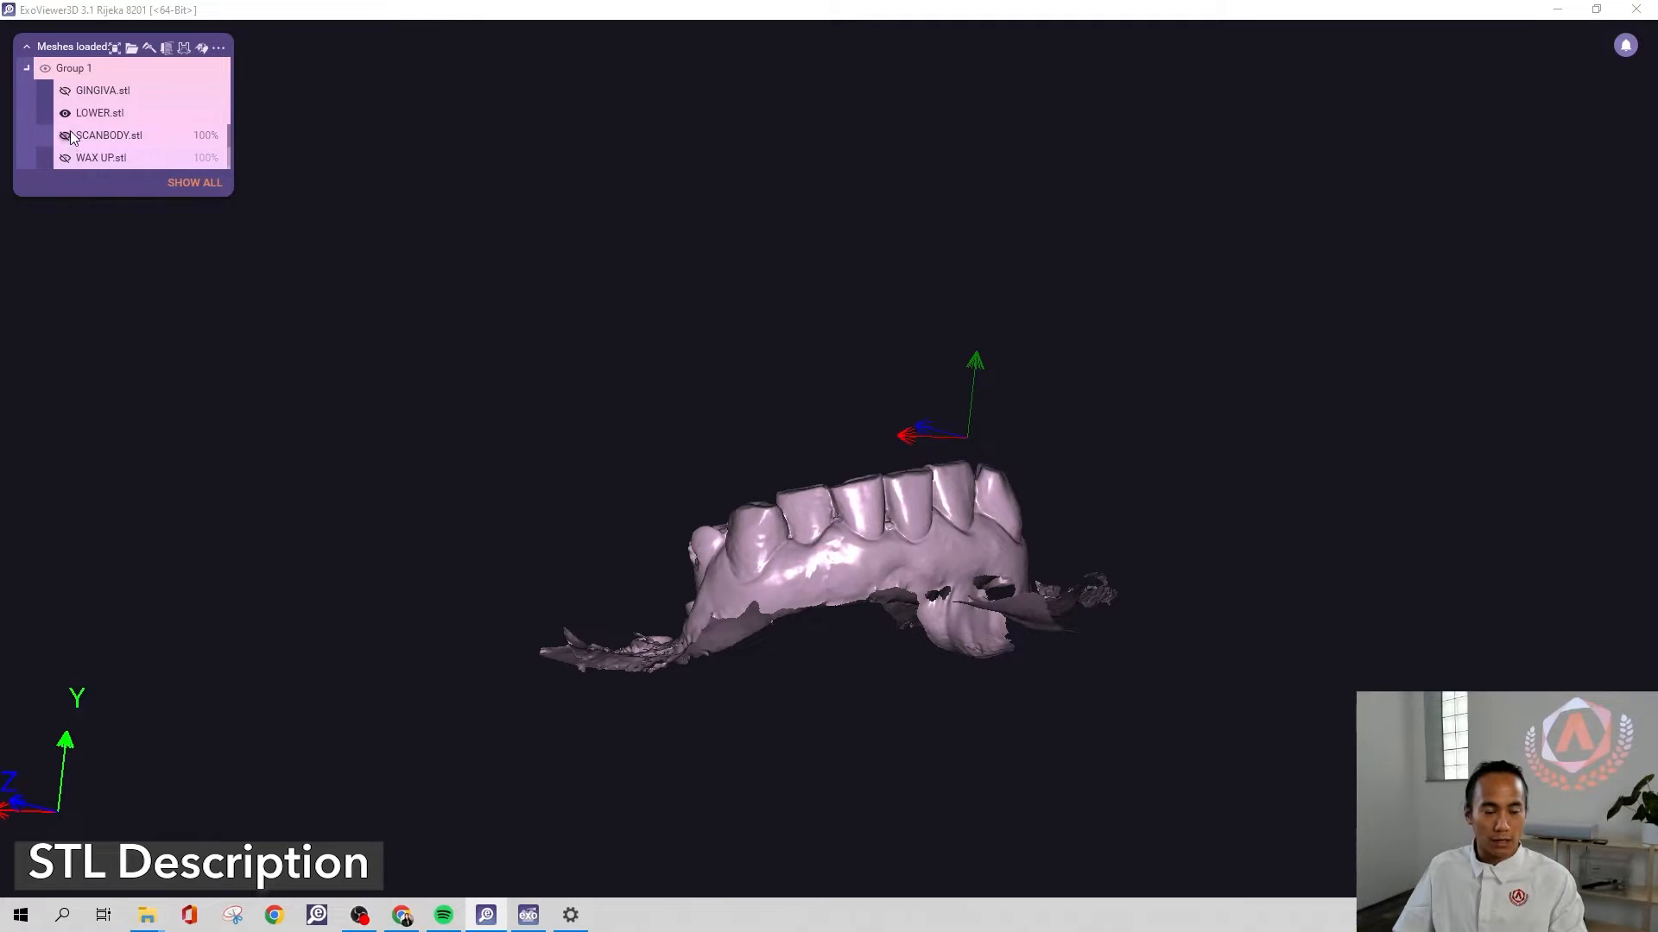
click(64, 113)
mouse_move(69, 139)
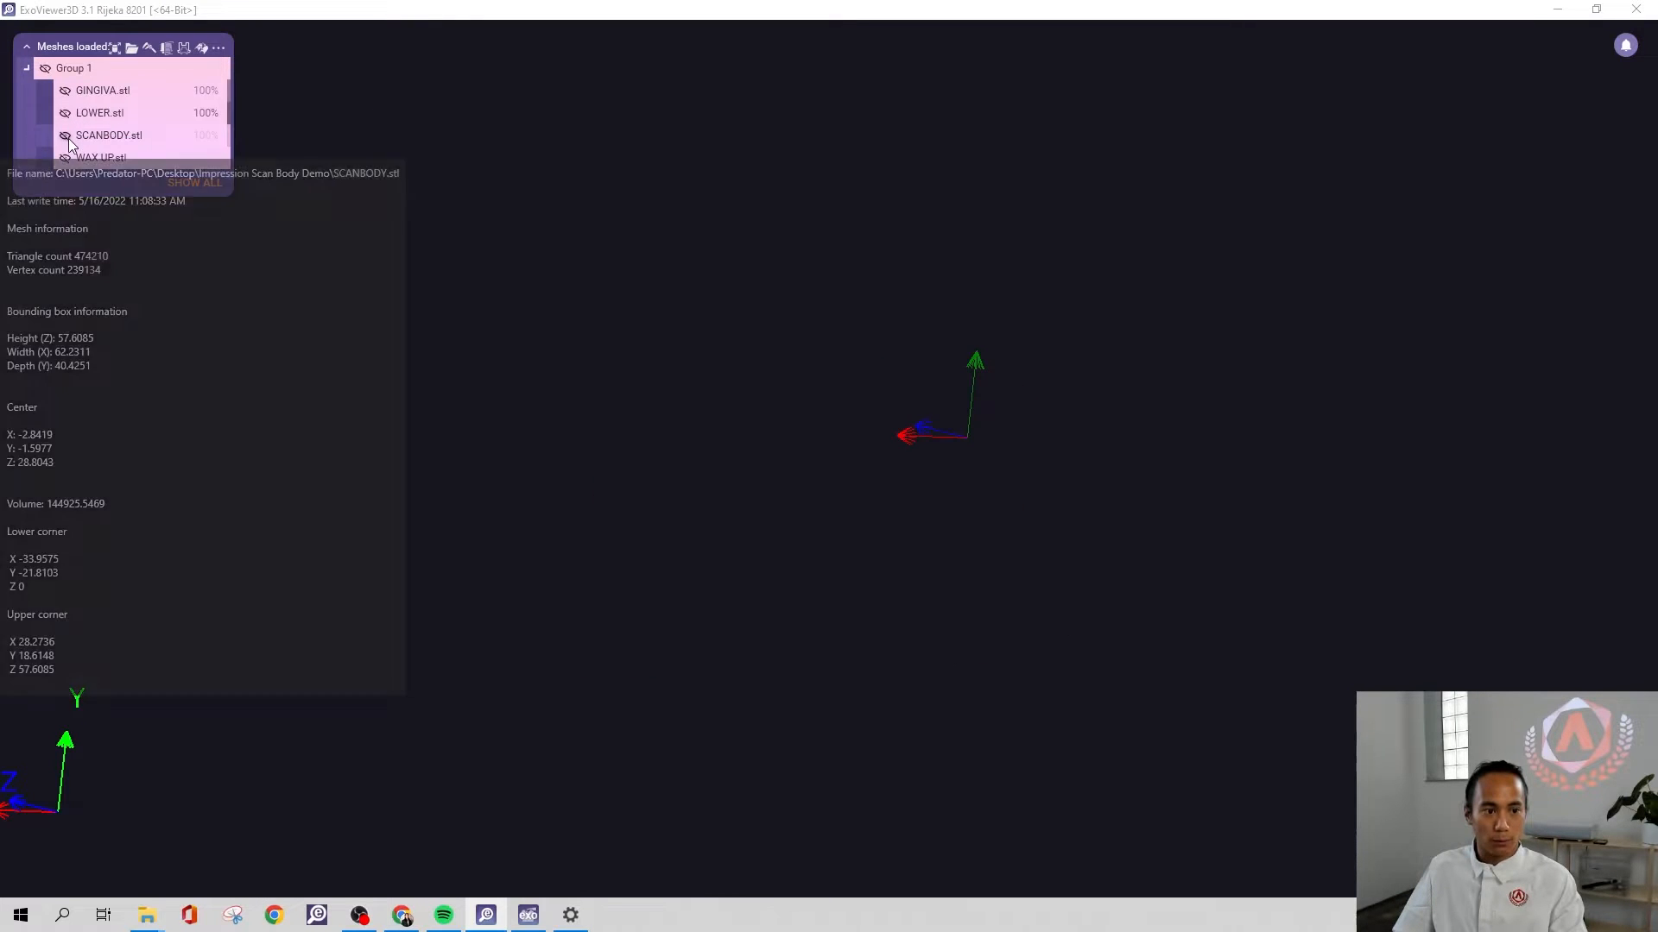
click(65, 135)
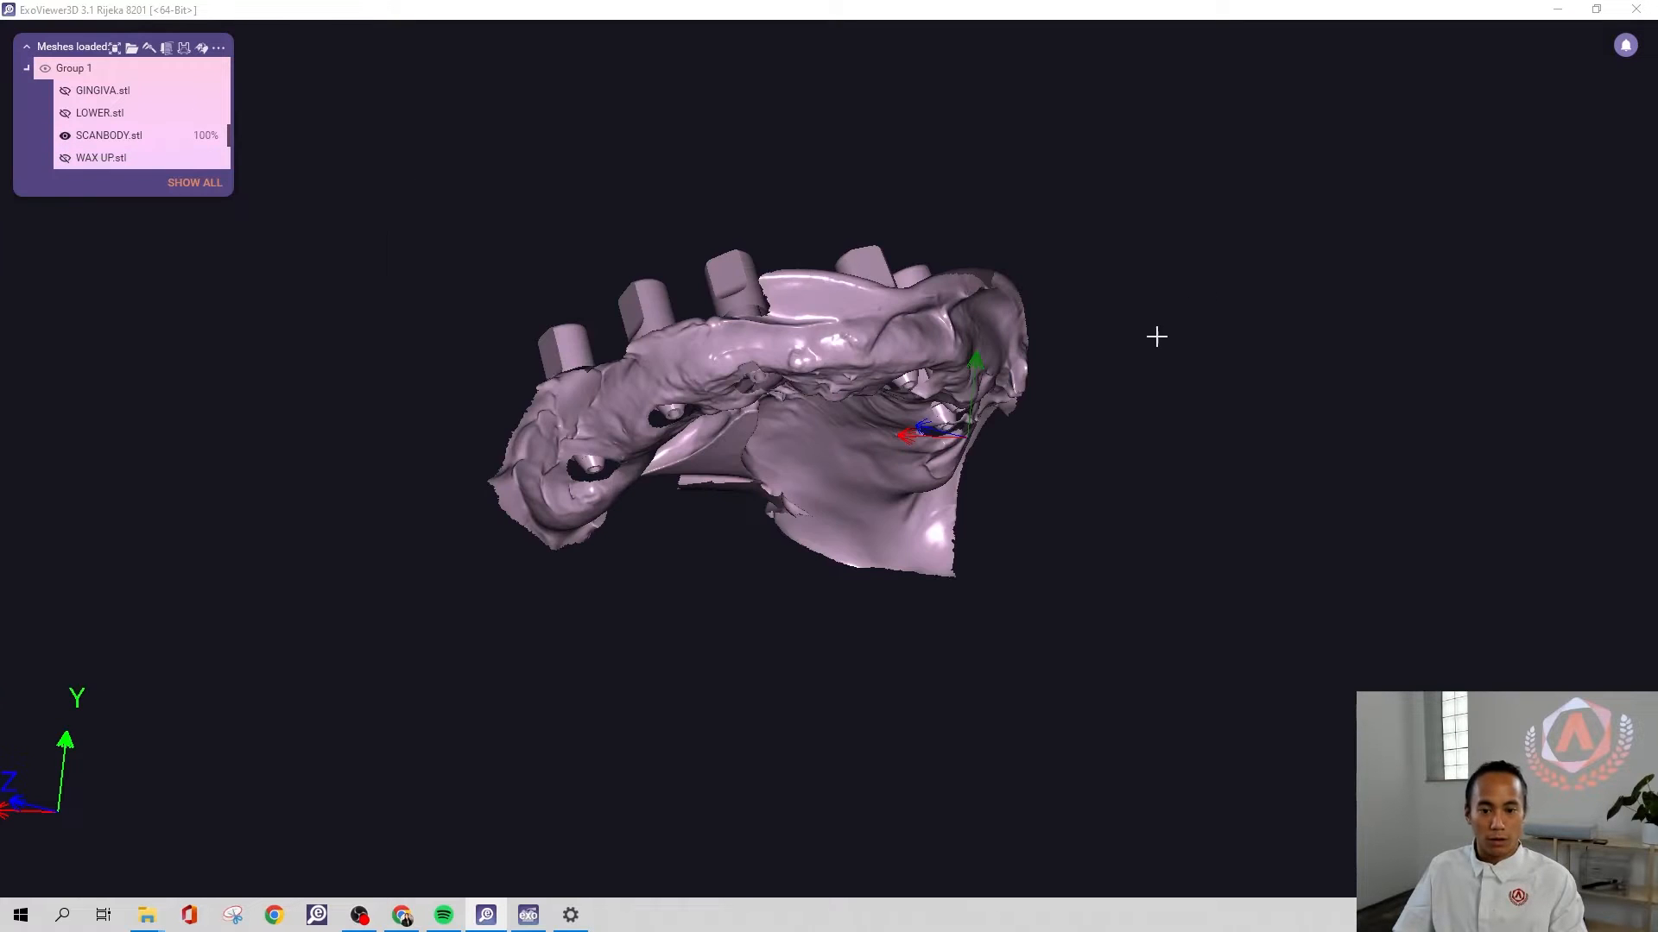
right_drag(928, 360, 922, 348)
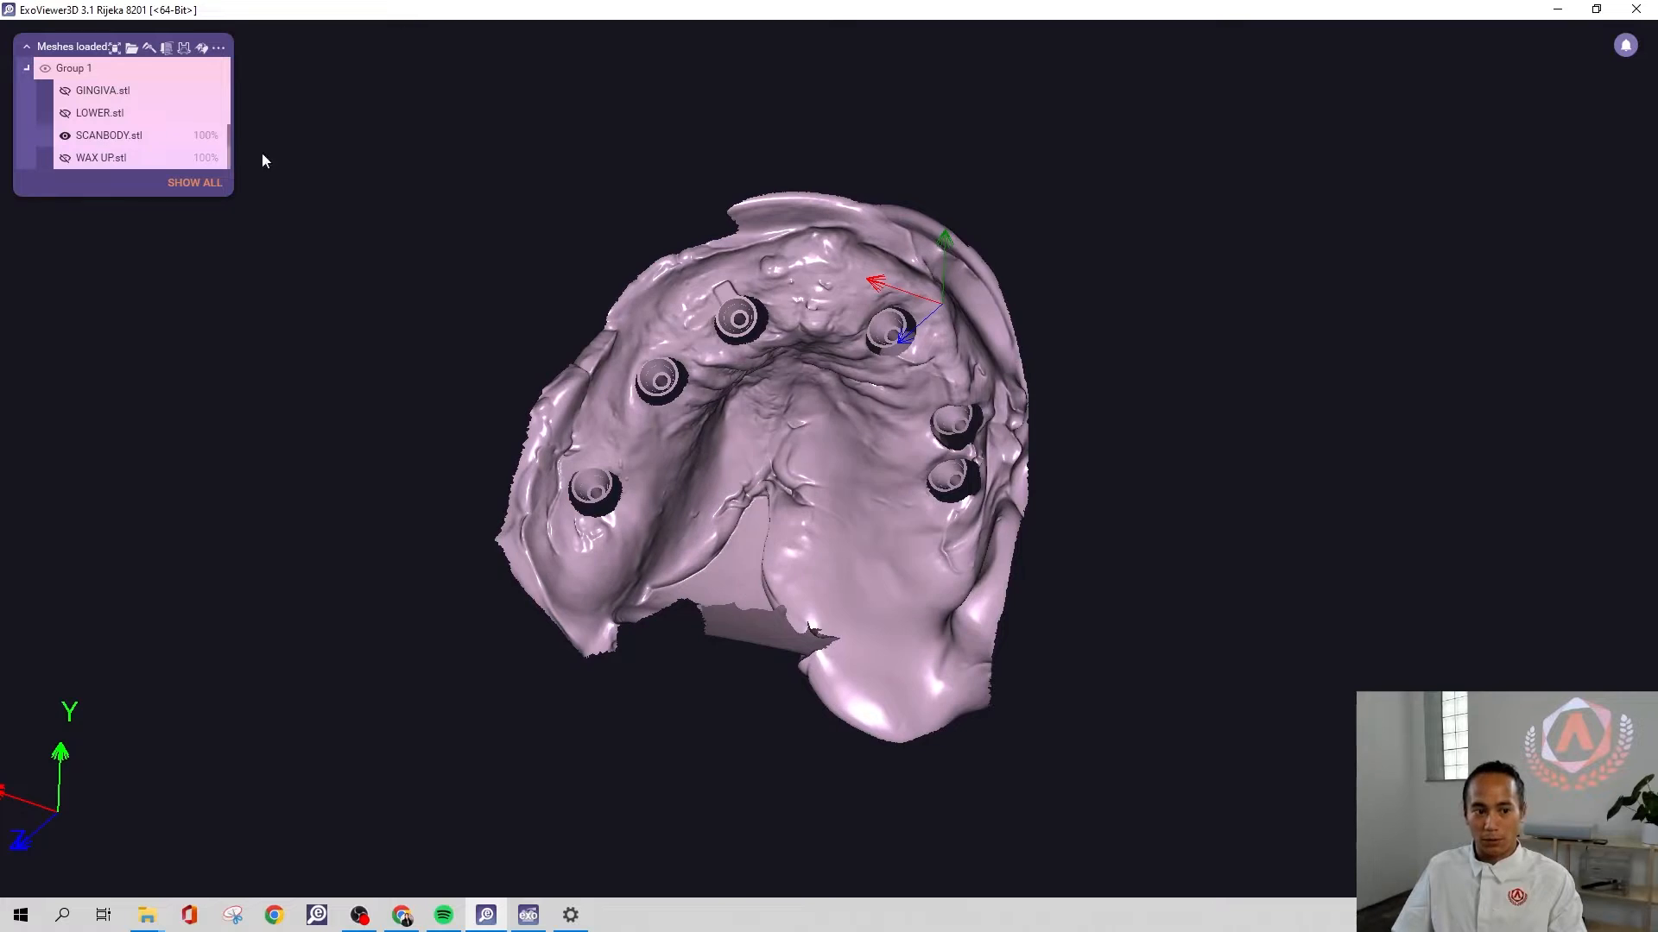
right_drag(1113, 431, 1117, 346)
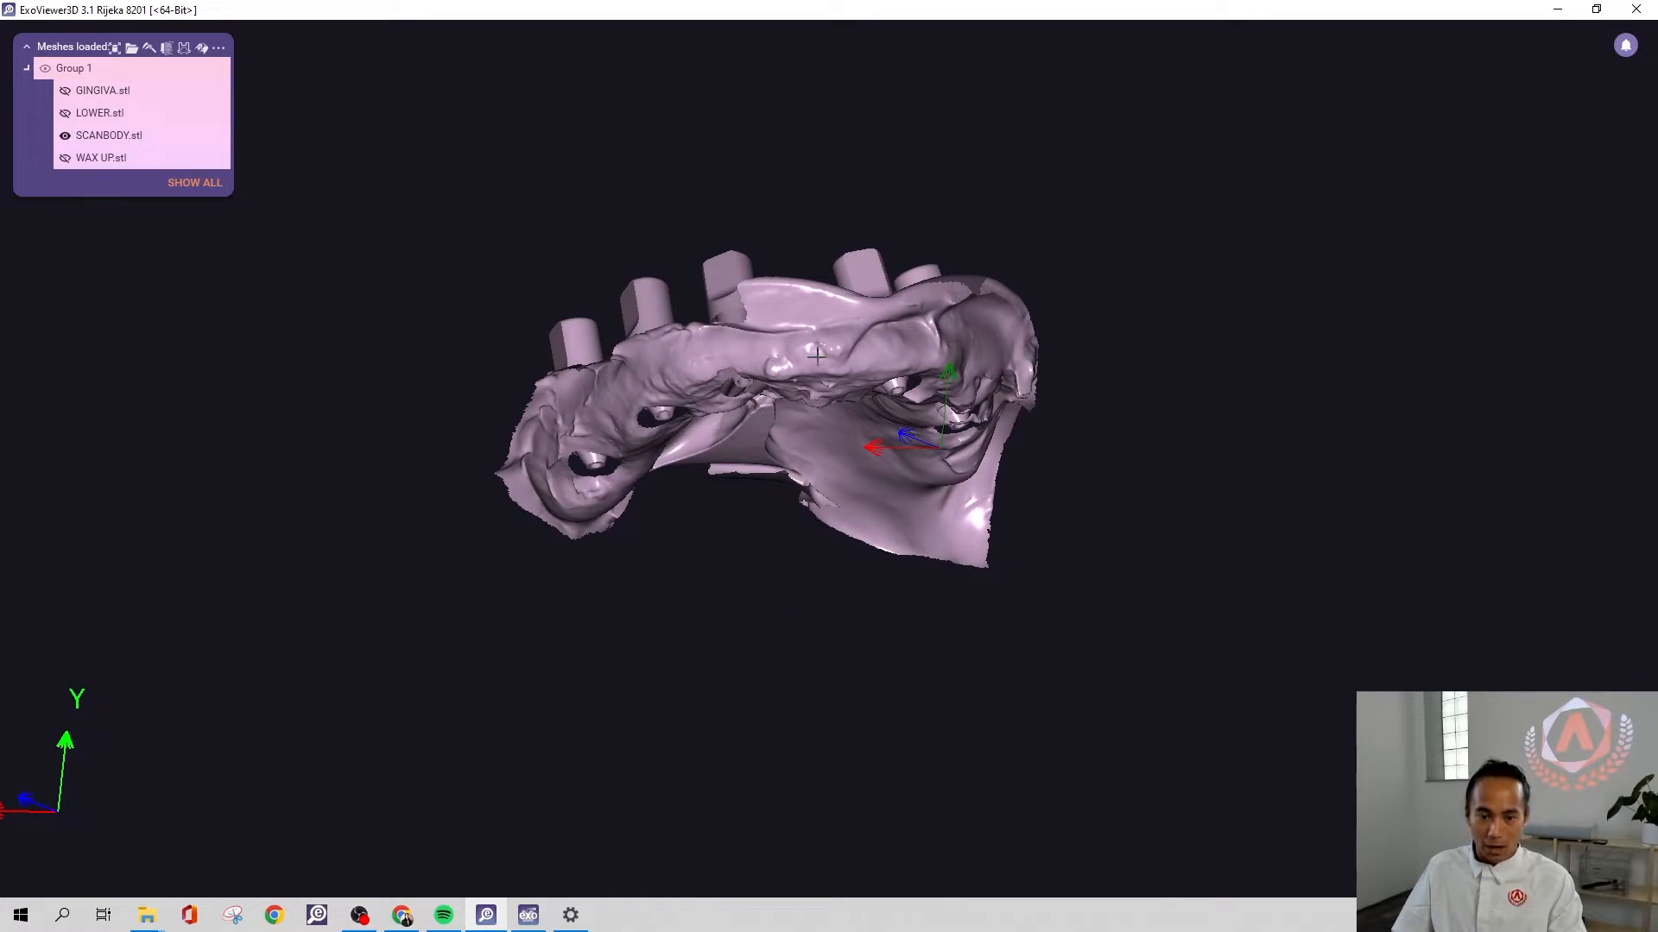
Replace SCANBODY.stl with GINGIVA.stl in the view, and add LOWER.stl and WAX UP.stl to examine the bite
click(66, 91)
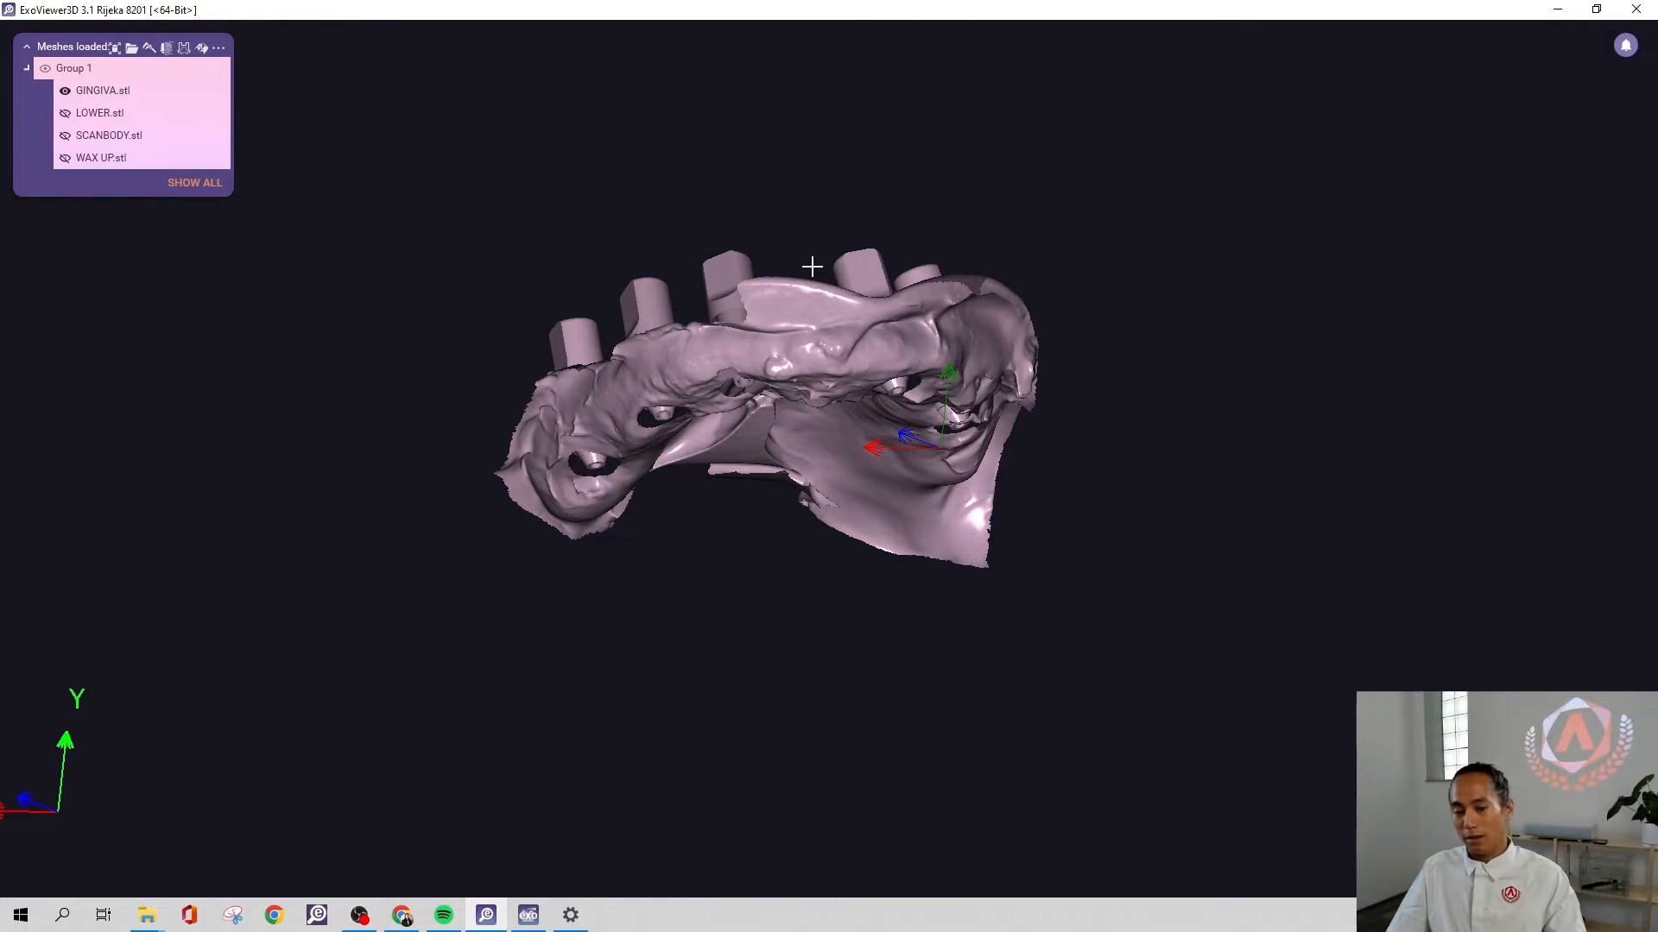
mouse_move(811, 267)
right_down()
mouse_move(816, 195)
mouse_move(812, 268)
right_up()
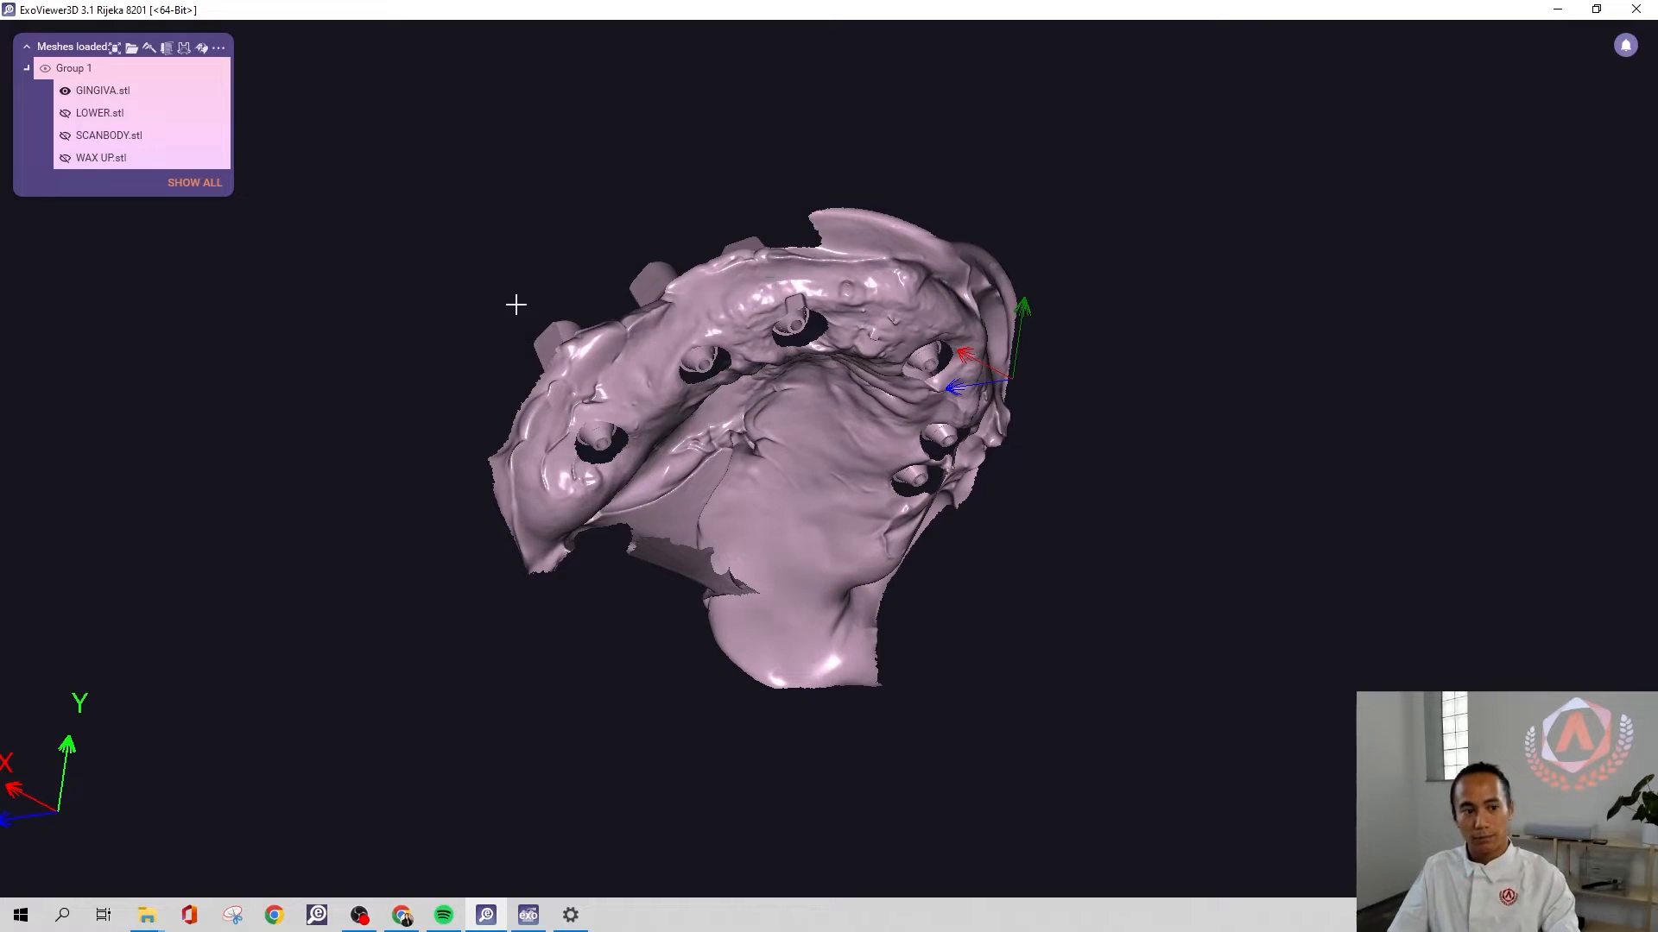
click(64, 114)
right_drag(808, 264, 721, 344)
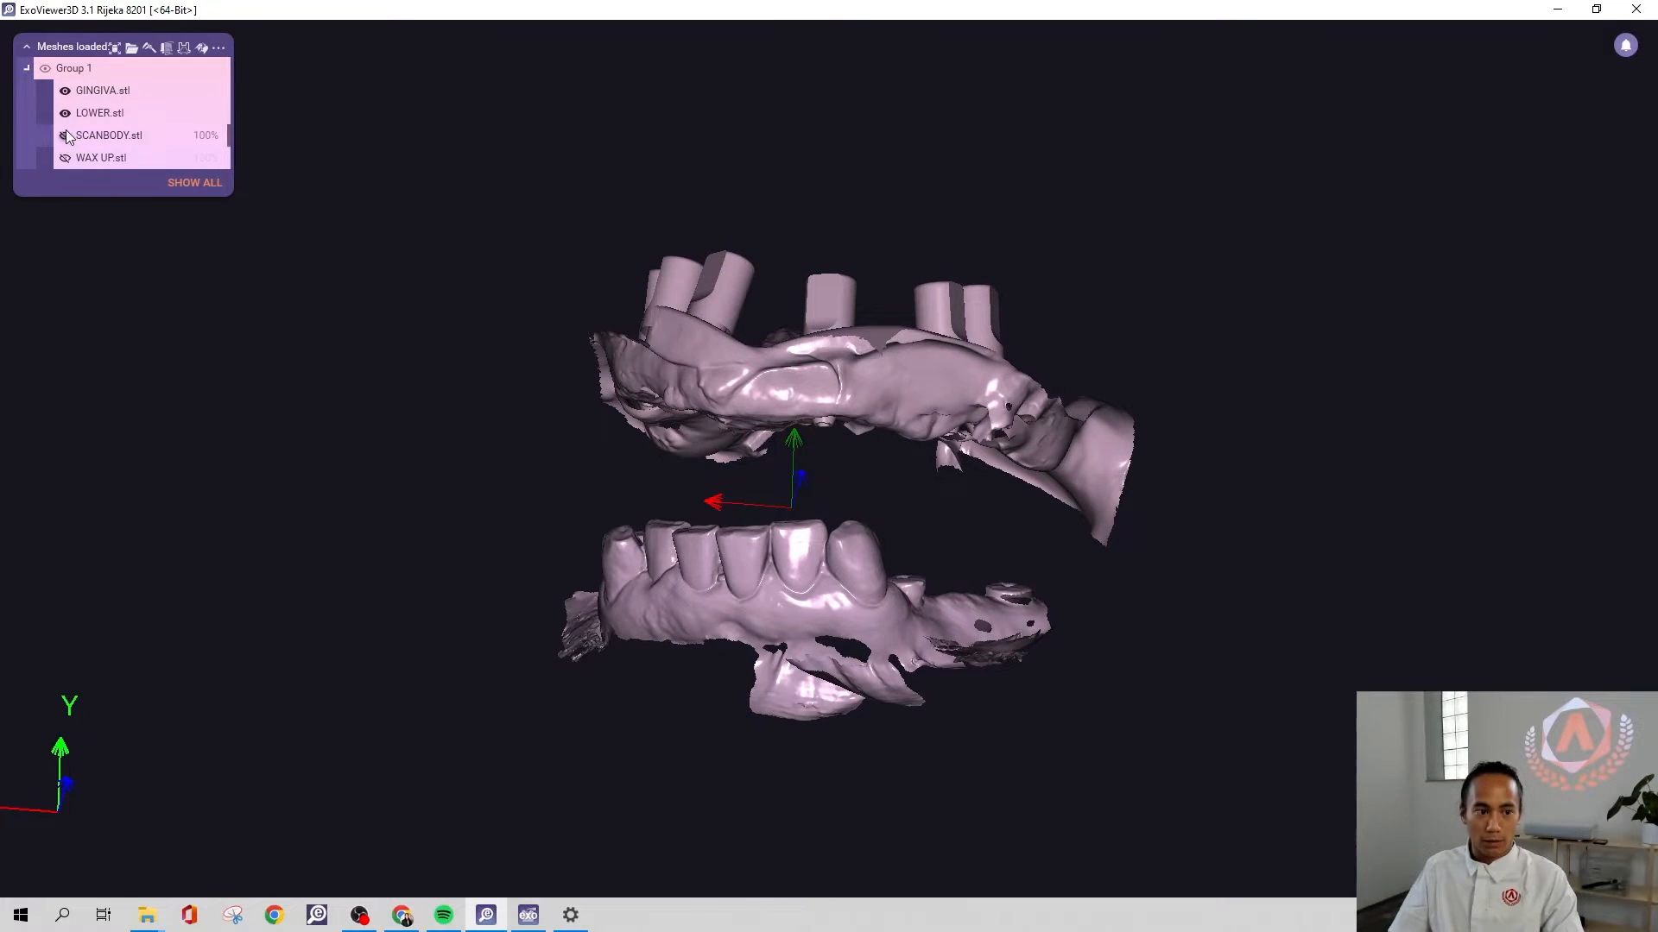
click(65, 159)
right_drag(734, 362, 980, 417)
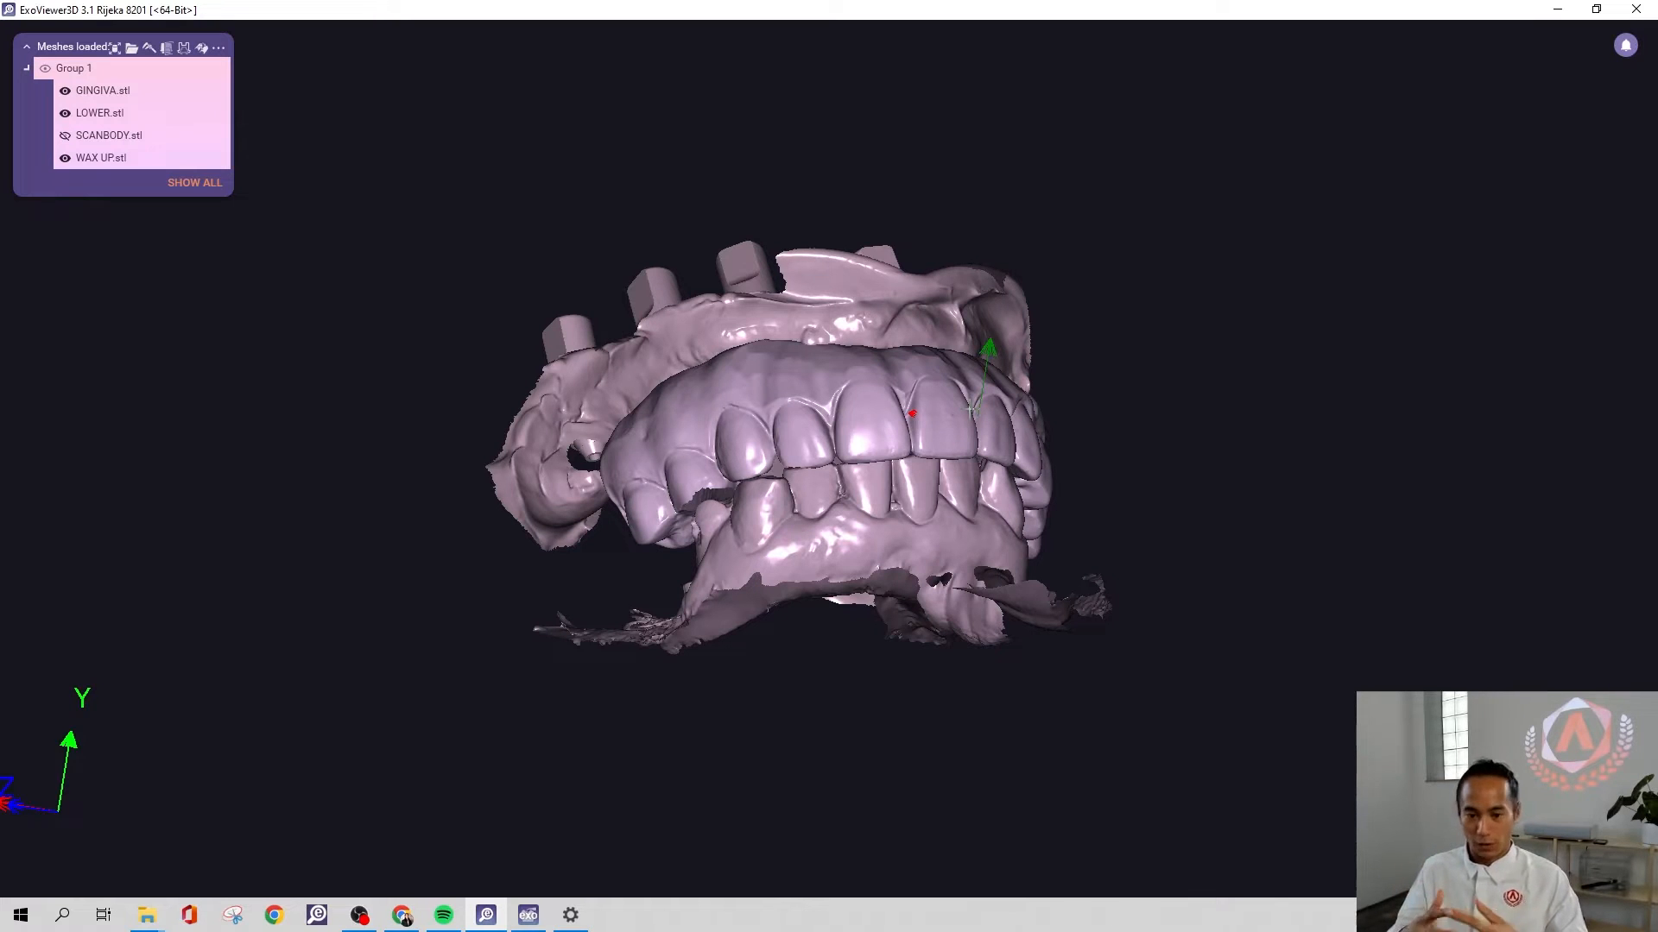
Hide LOWER.stl, inspect the implant positions against the wax-up from the occlusal side, and minimize the viewer
right_drag(970, 442, 907, 194)
click(65, 113)
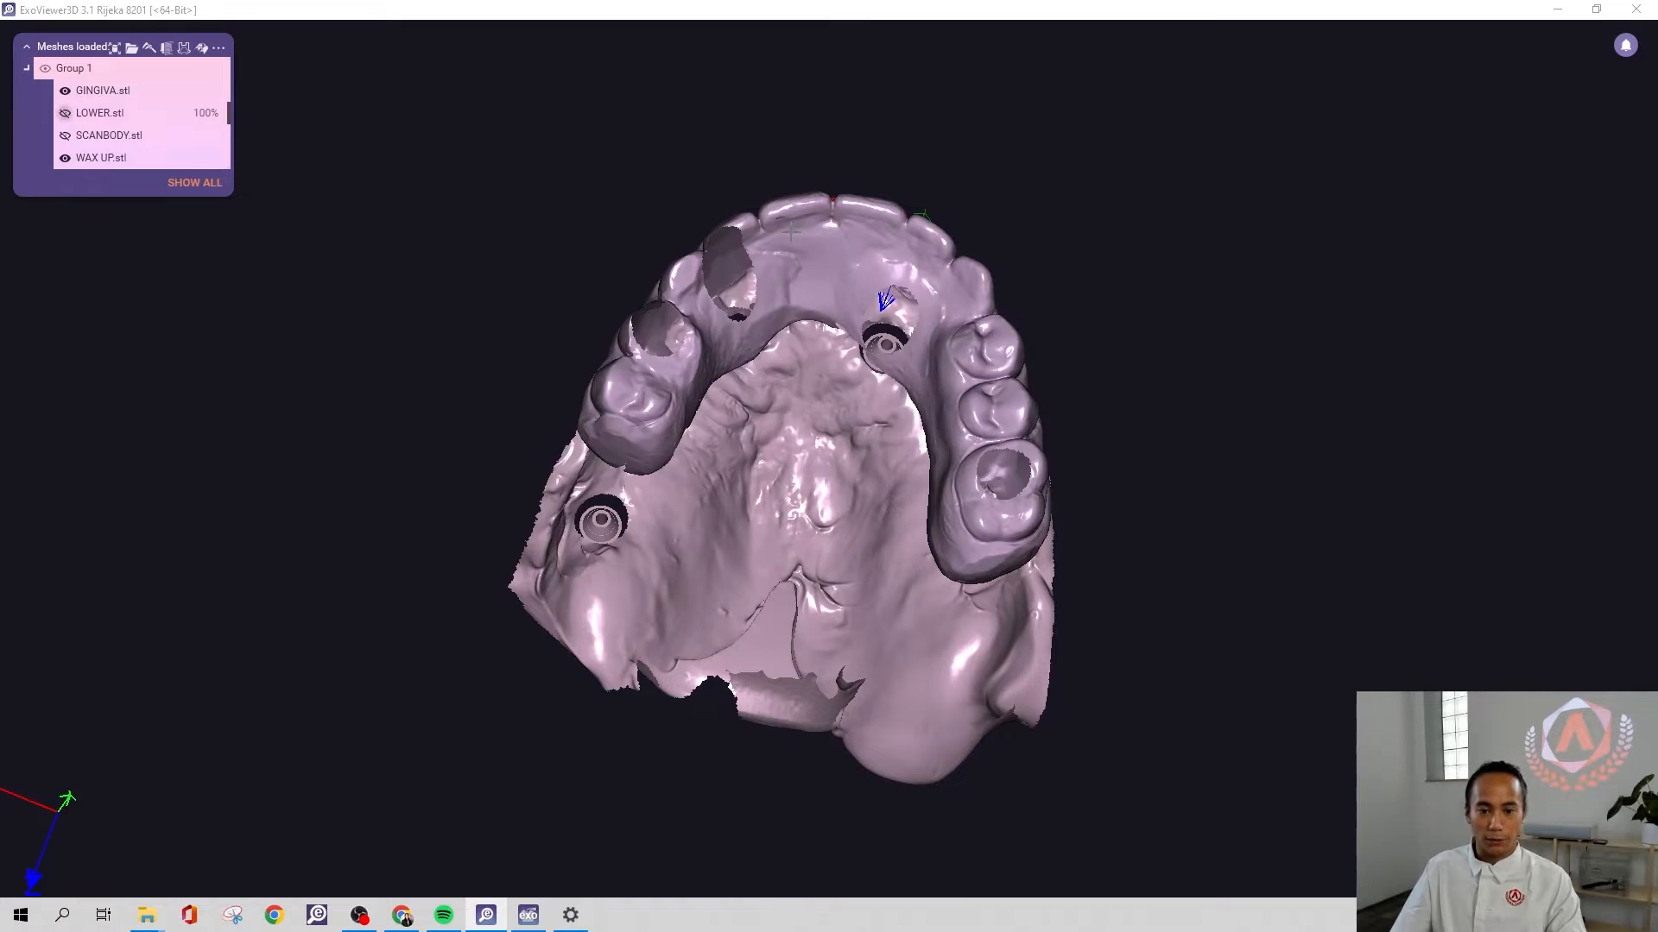
right_drag(993, 397, 1007, 351)
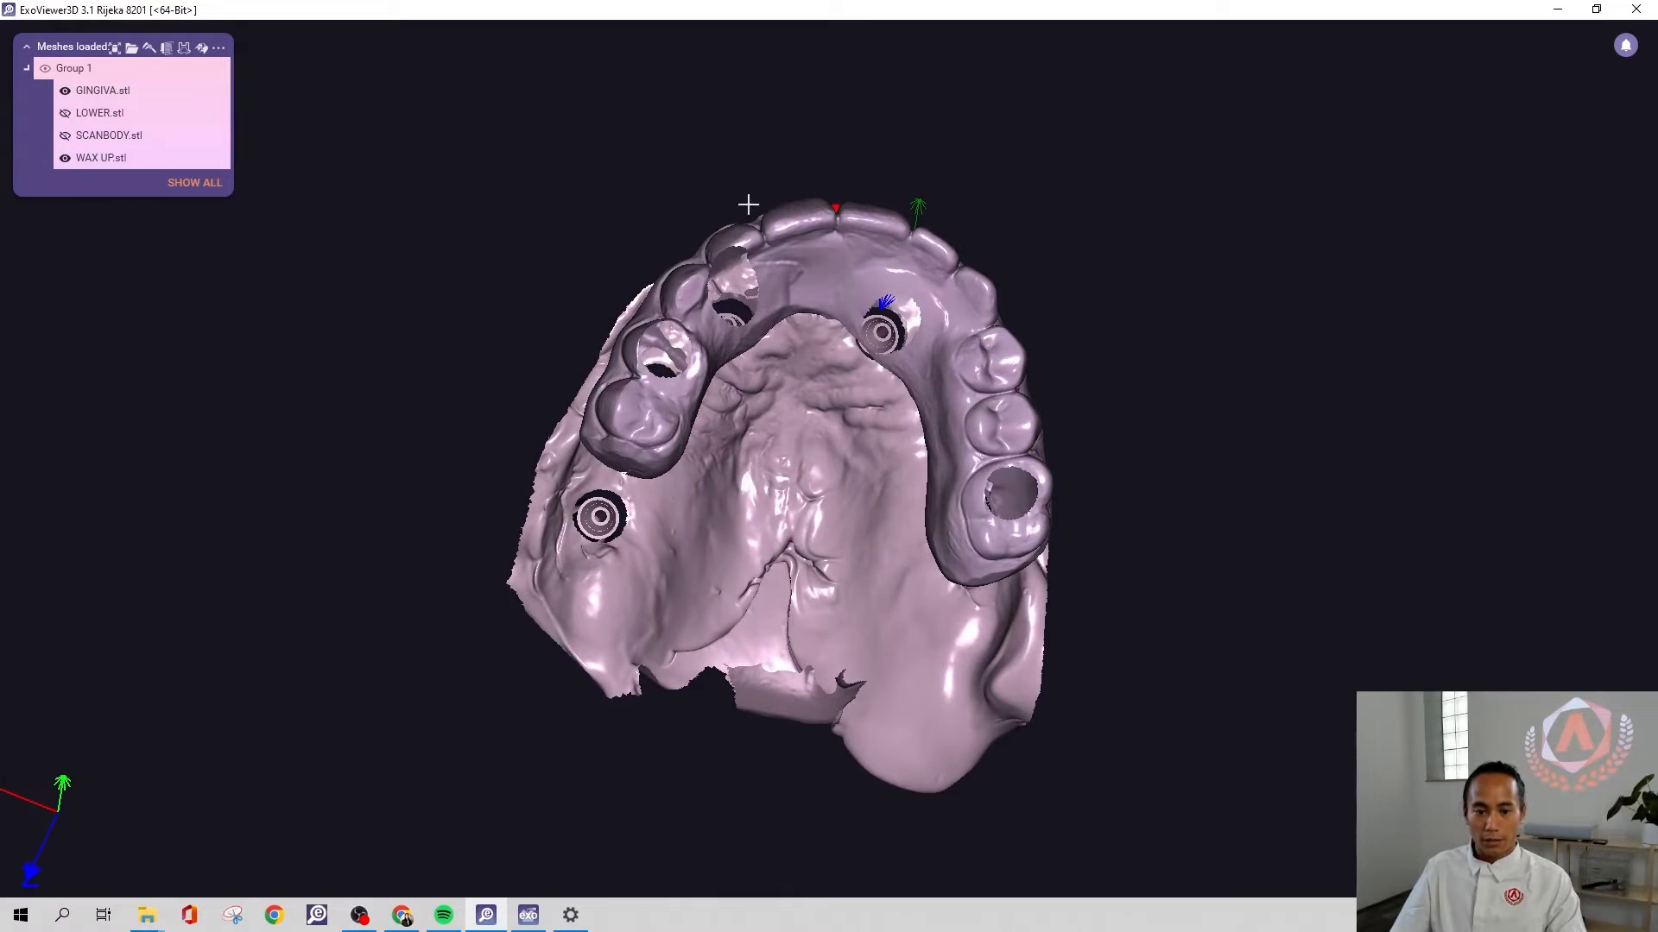
right_drag(1006, 613, 989, 606)
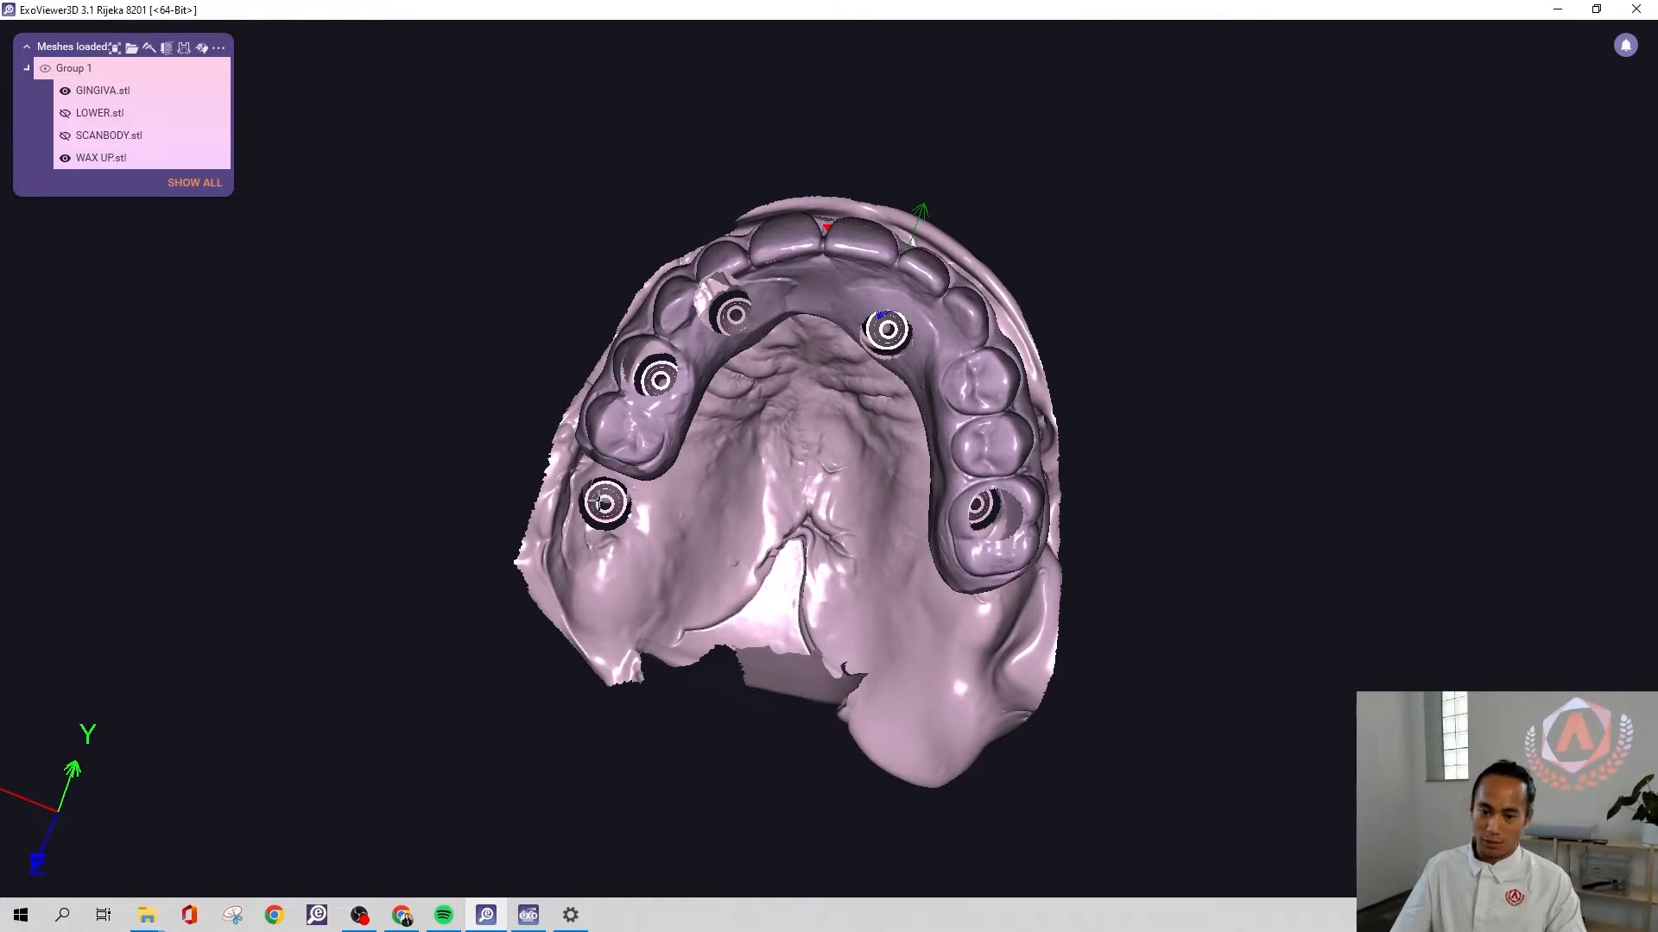
click(1557, 8)
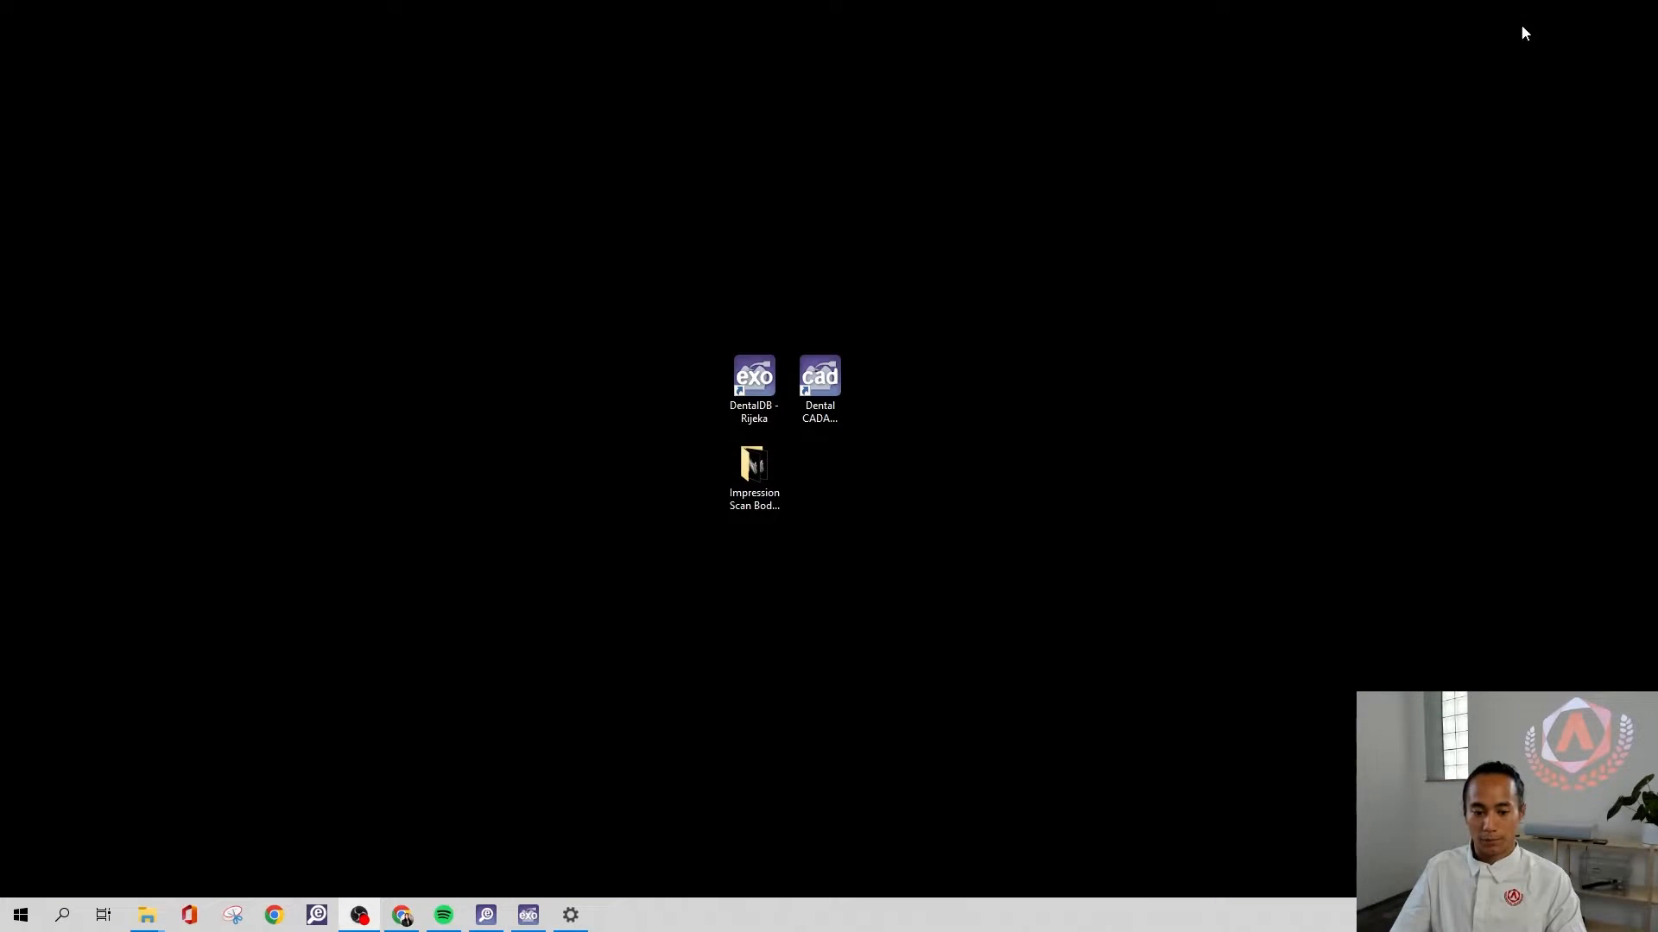
Switch to DentalDB and open the work definition of tooth 3 in the demo impression scan body project
click(536, 912)
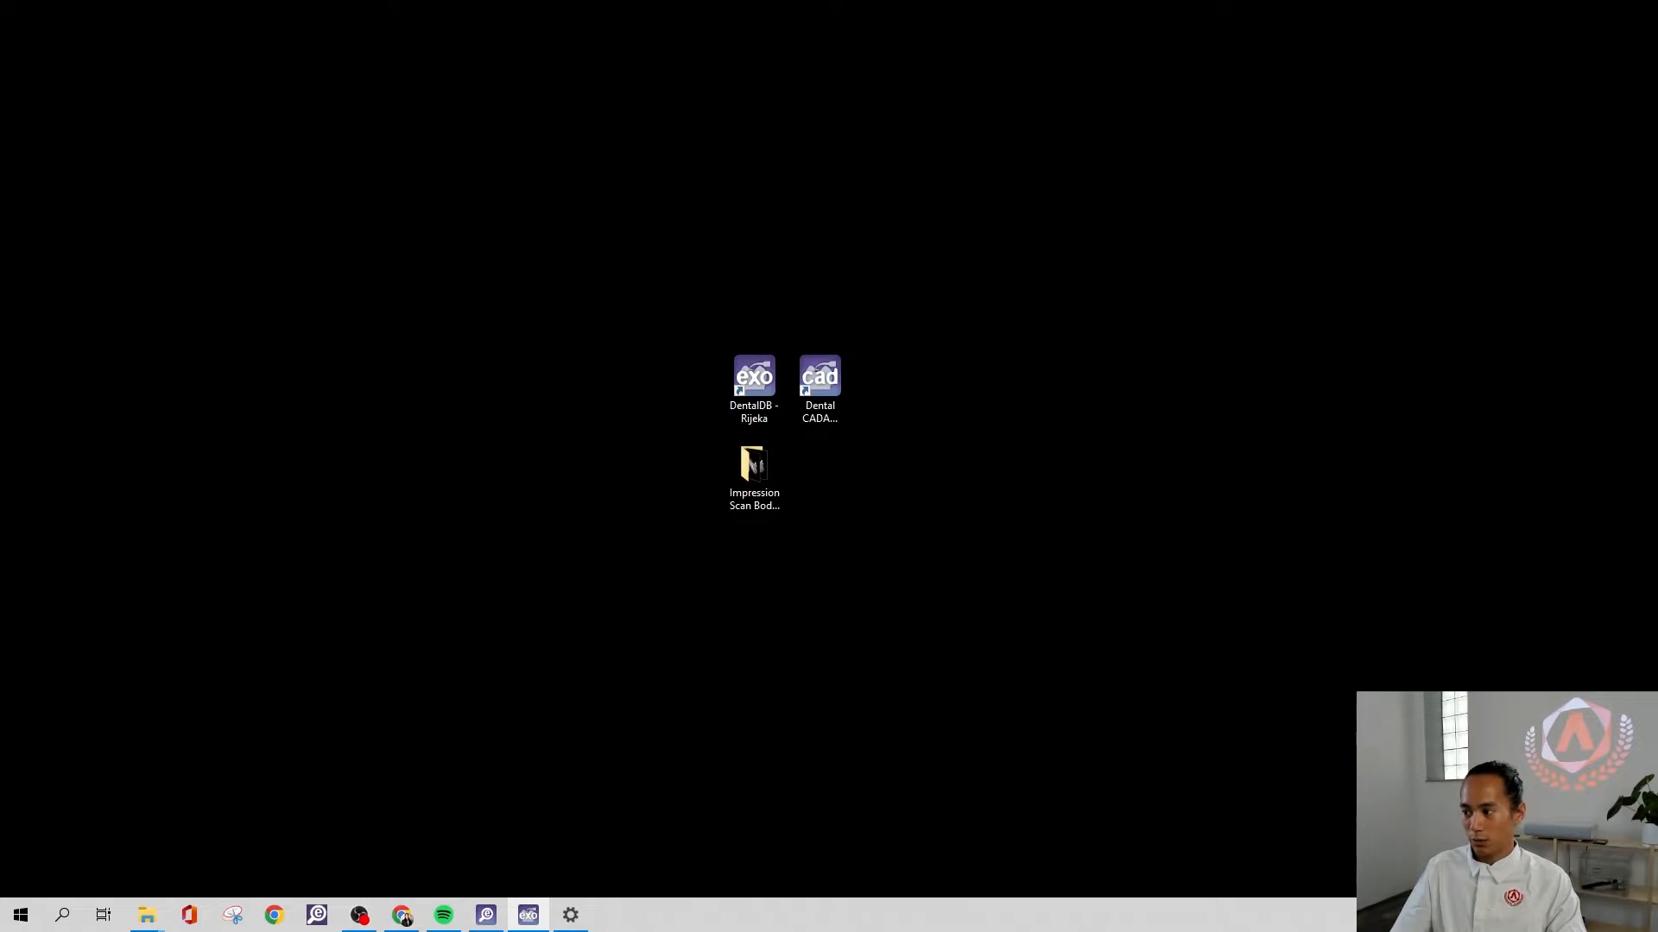
drag(1657, 191, 1237, 3)
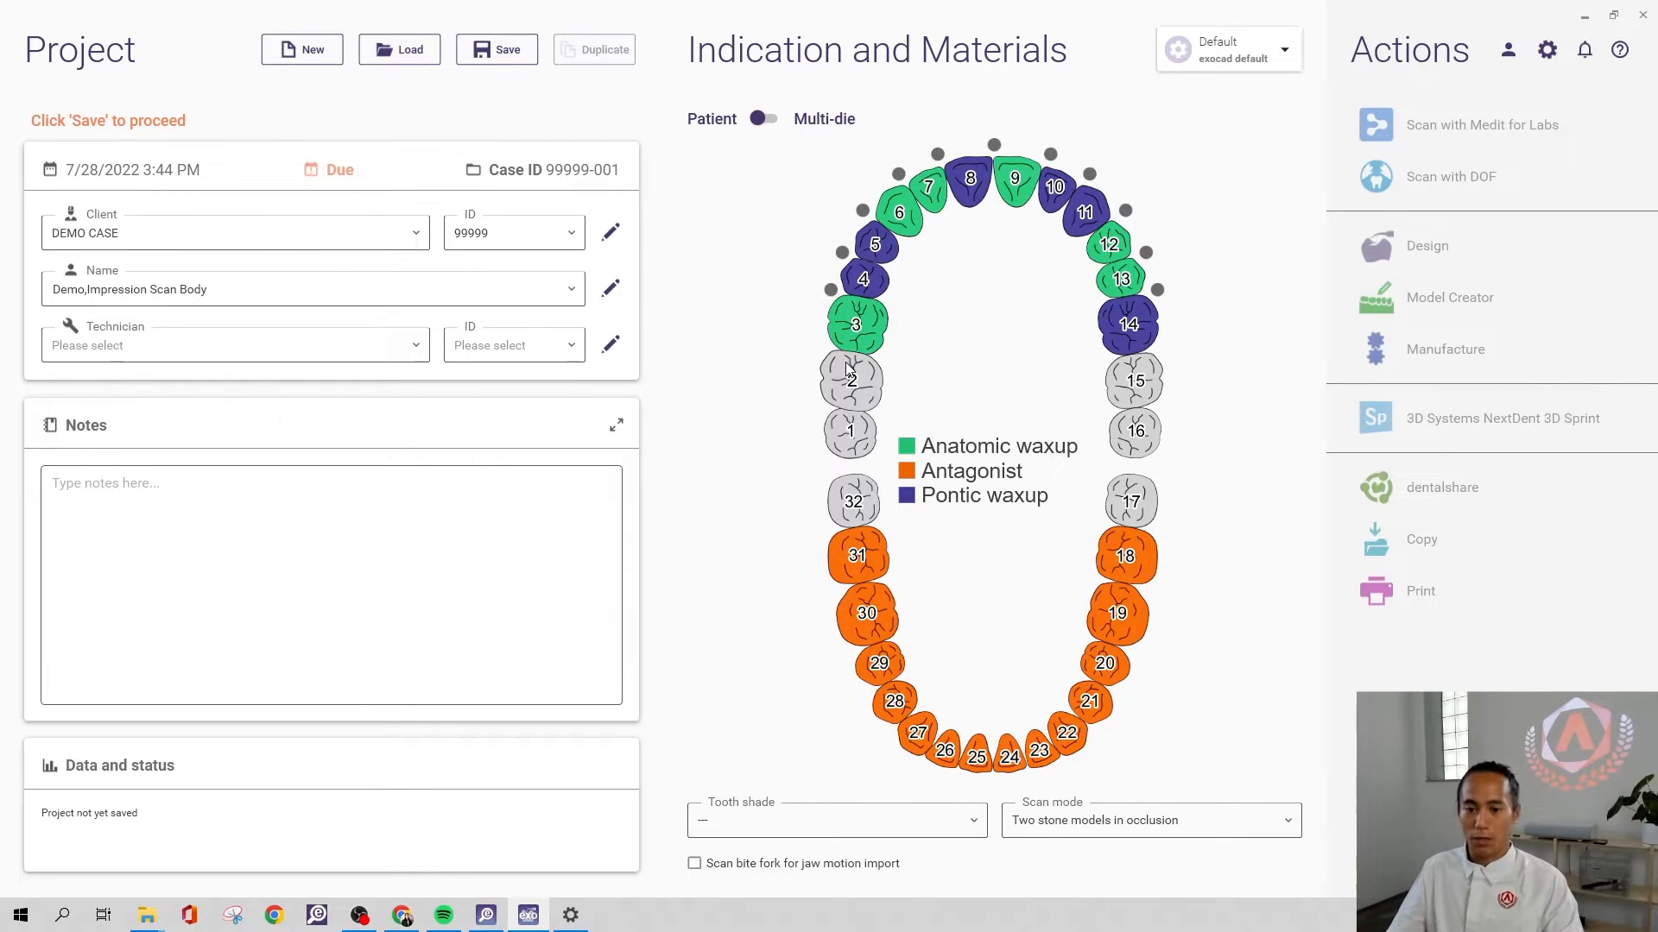
mouse_move(884, 323)
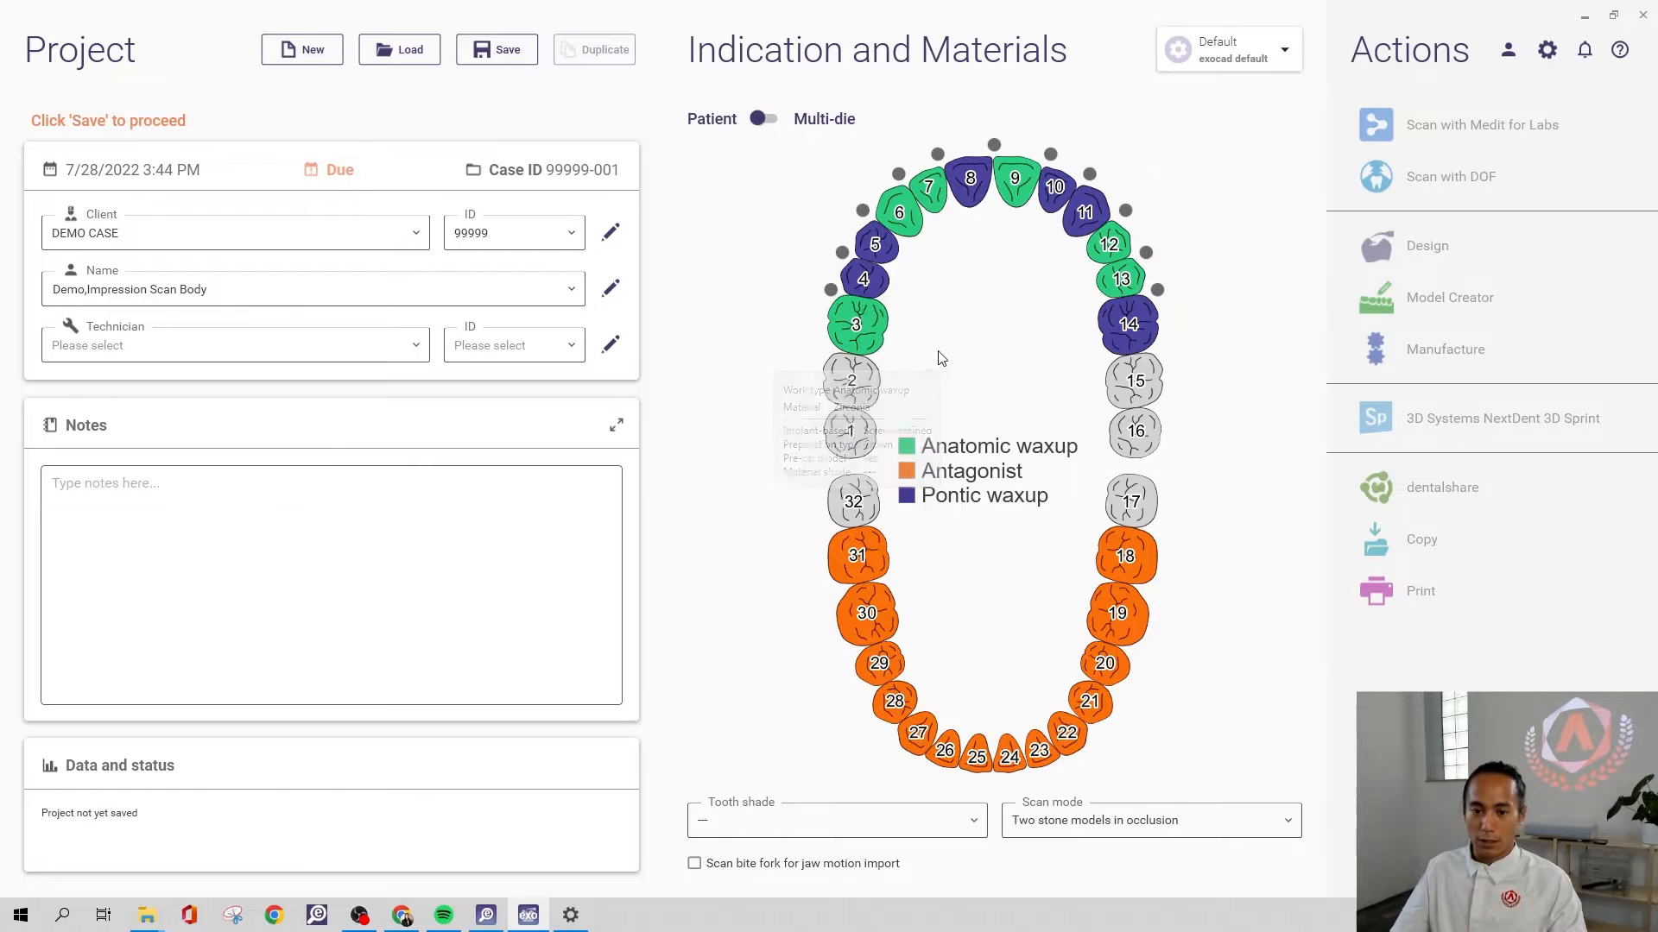
click(872, 337)
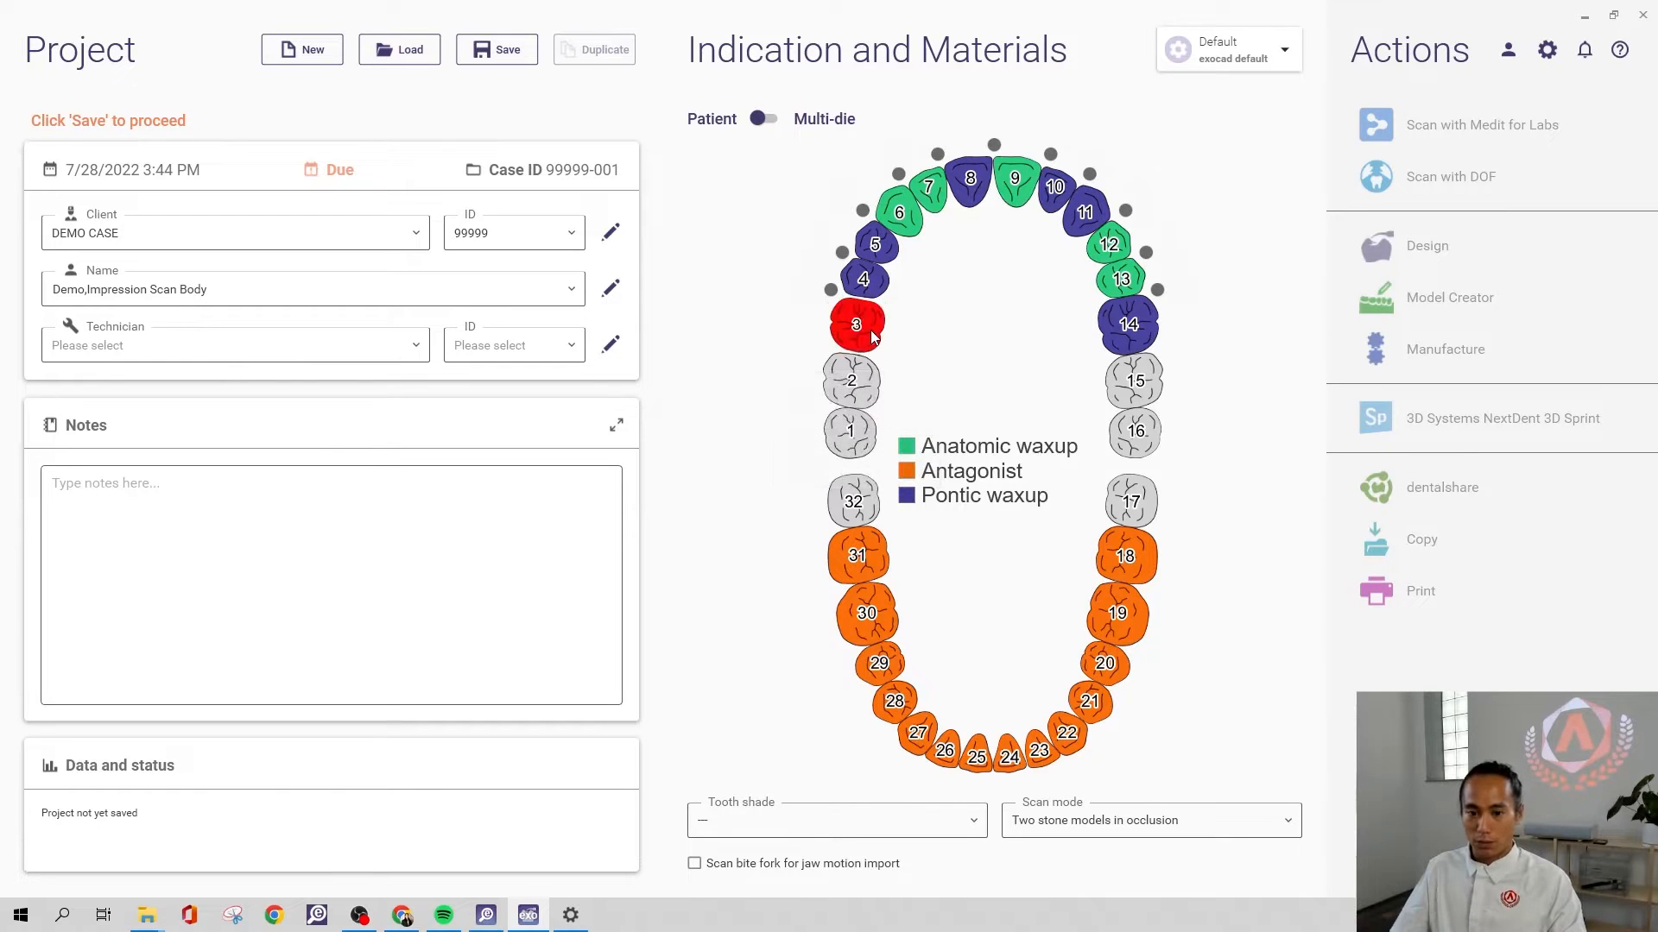
click(871, 337)
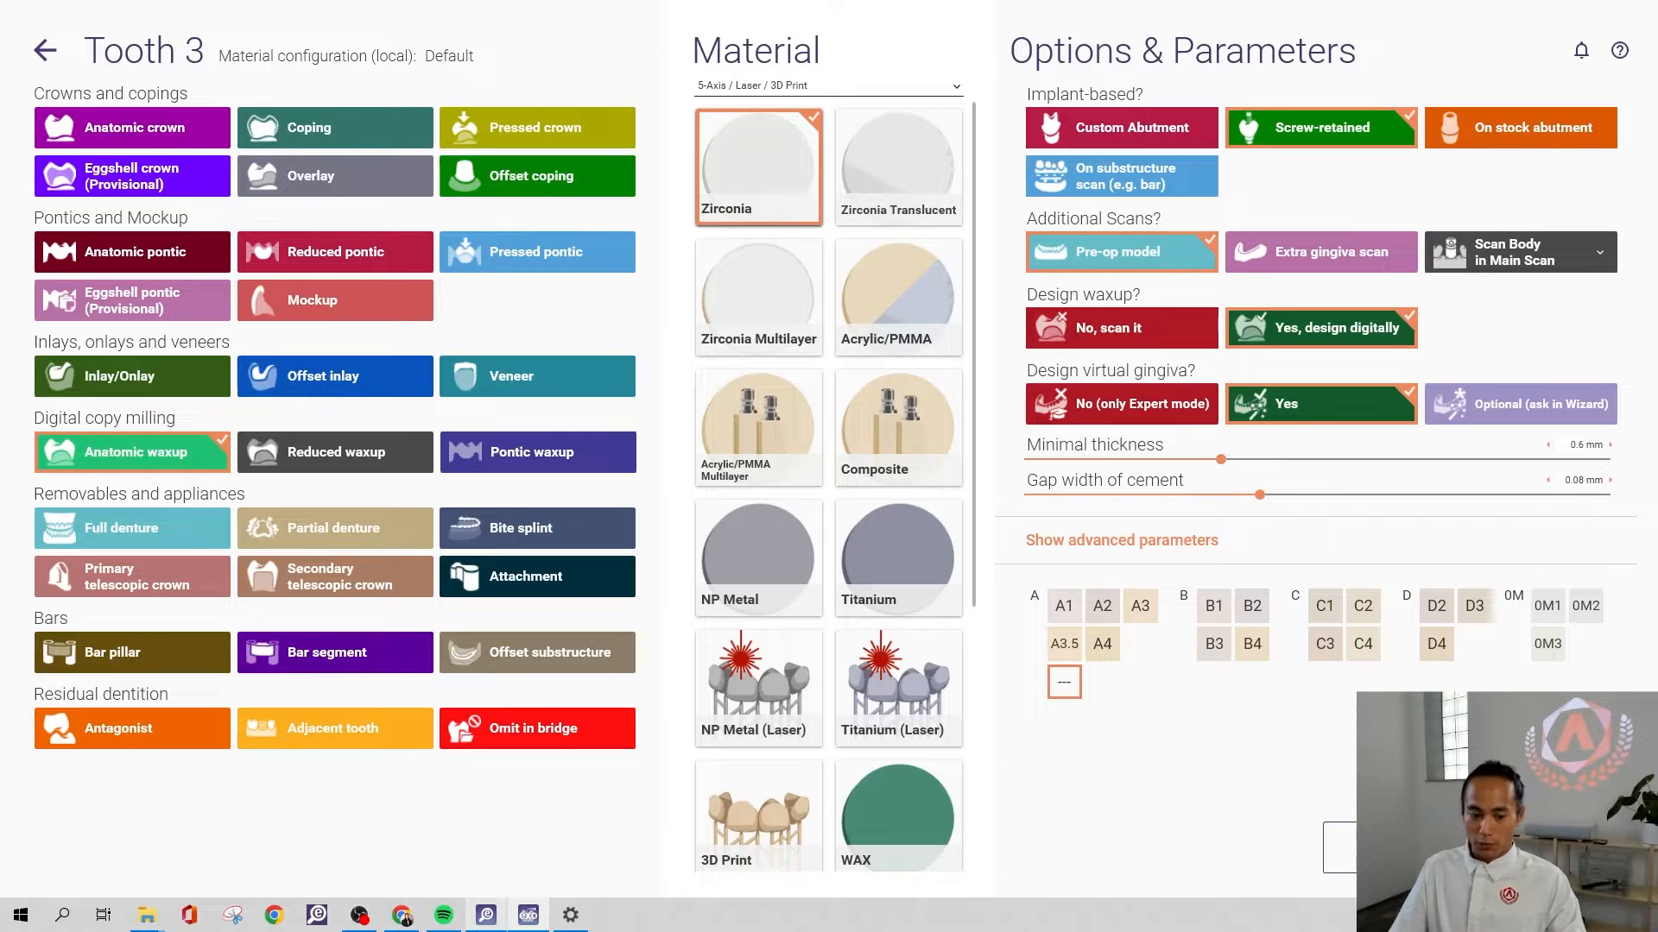
Inspect WAX UP.stl against GINGIVA.stl in ExoViewer3D from the occlusal and front sides, and minimize the viewer
click(486, 915)
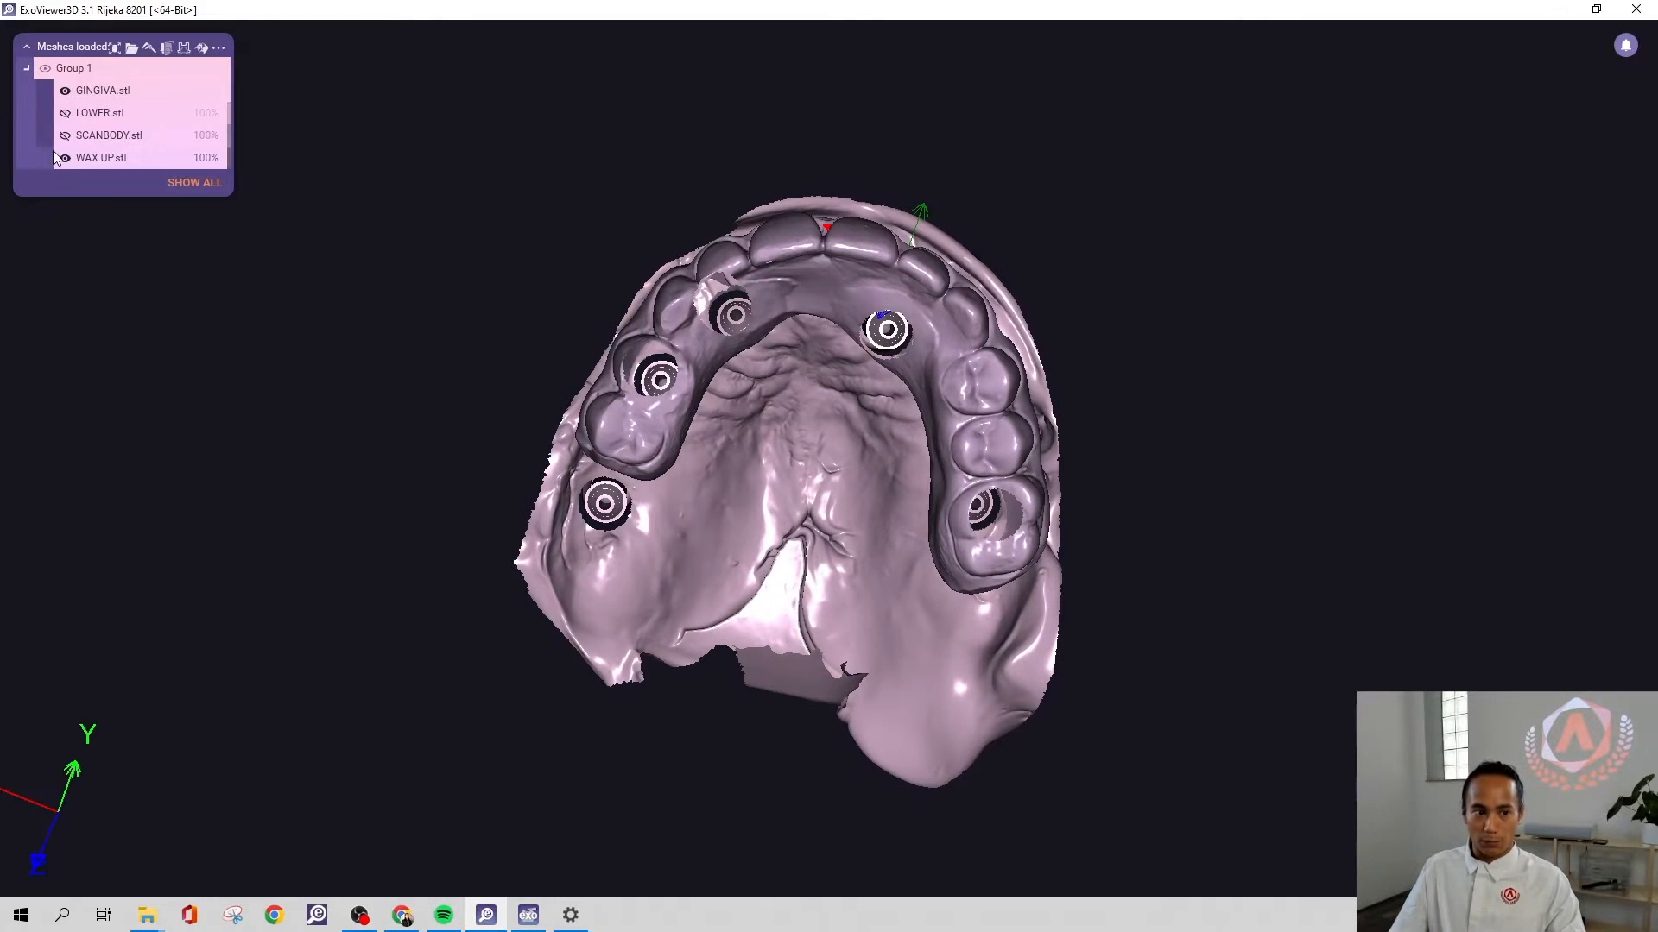
click(64, 158)
click(64, 158)
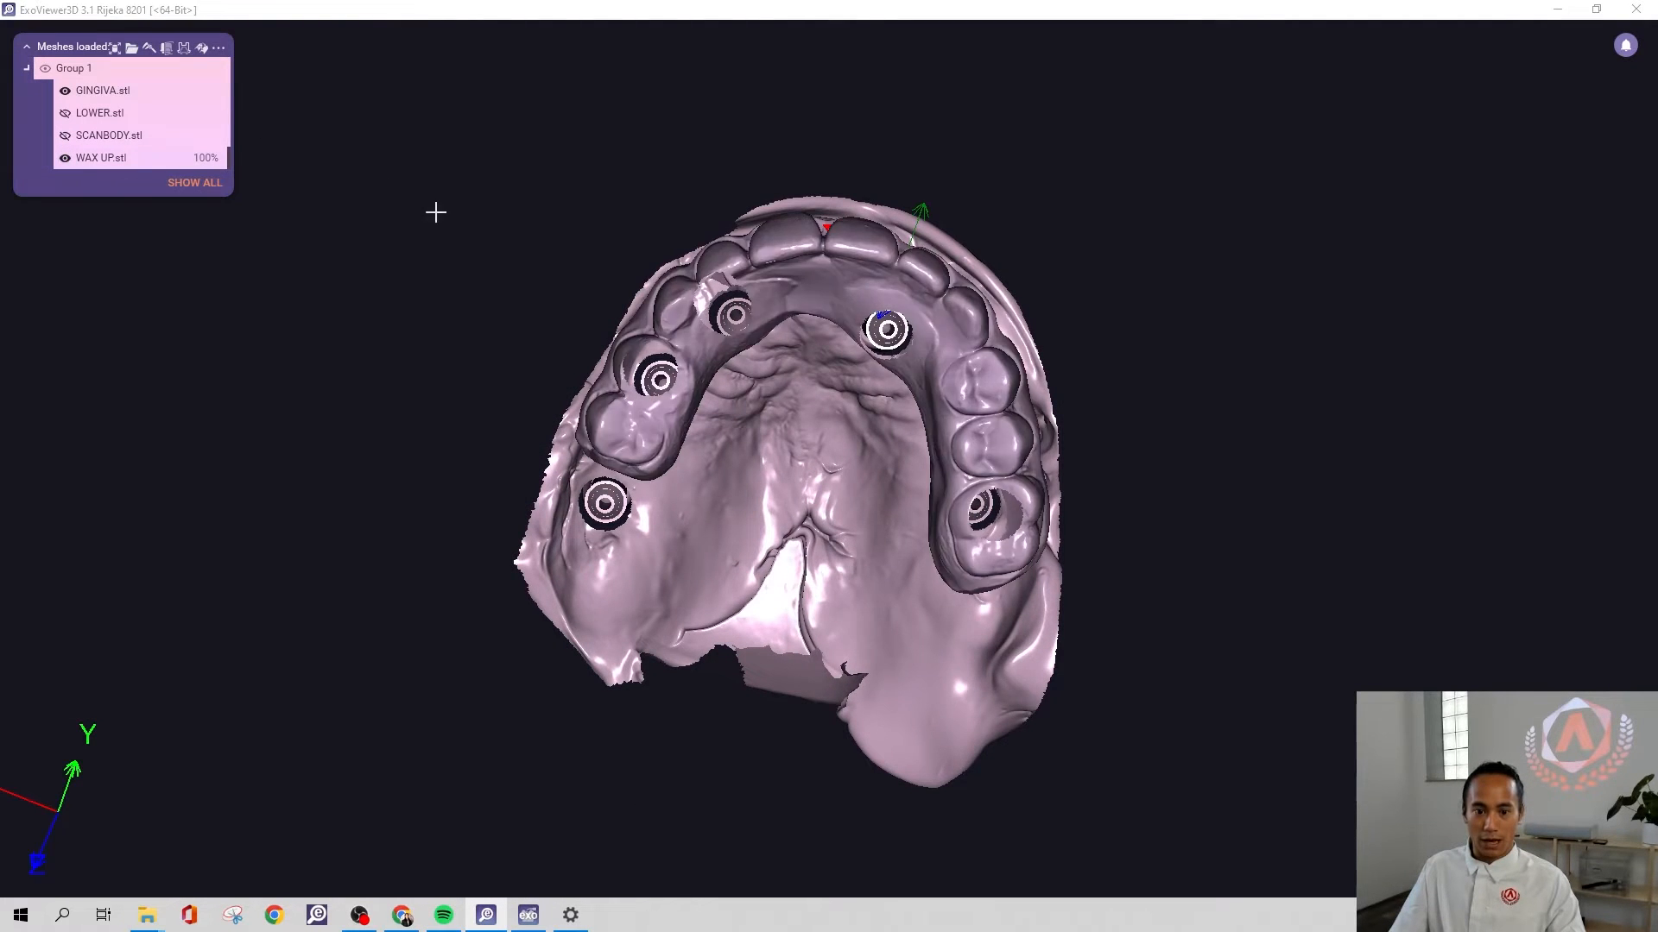
right_drag(718, 254, 717, 254)
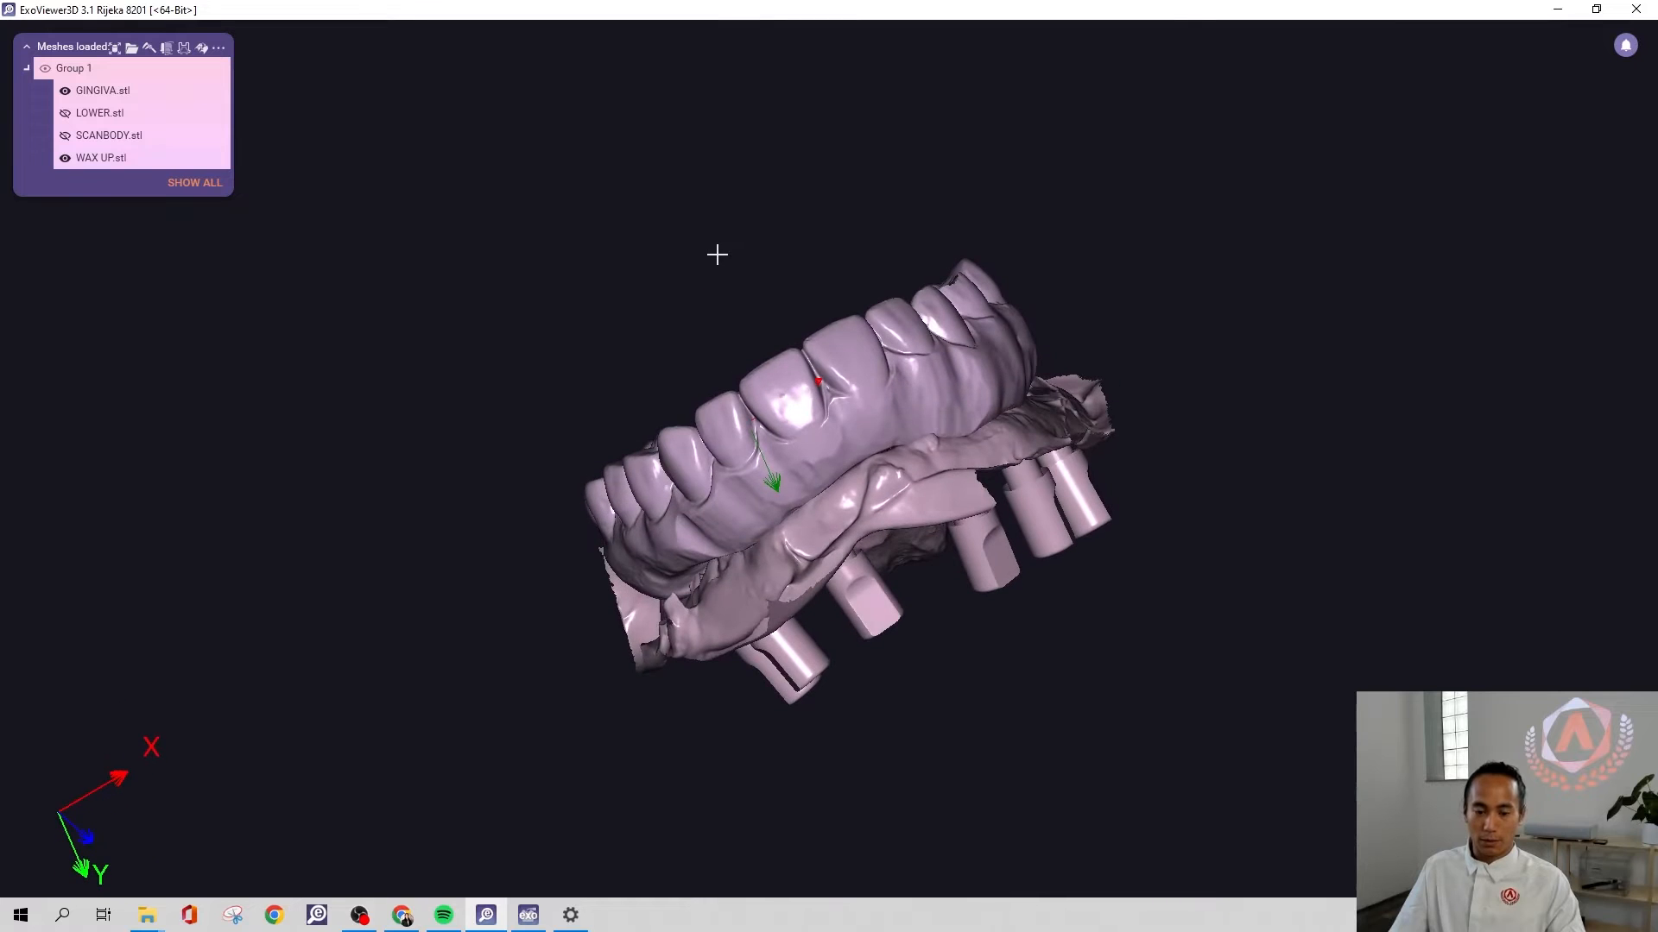
click(1559, 10)
Set tooth 3's additional scan option to Scan Body Scan
click(1158, 261)
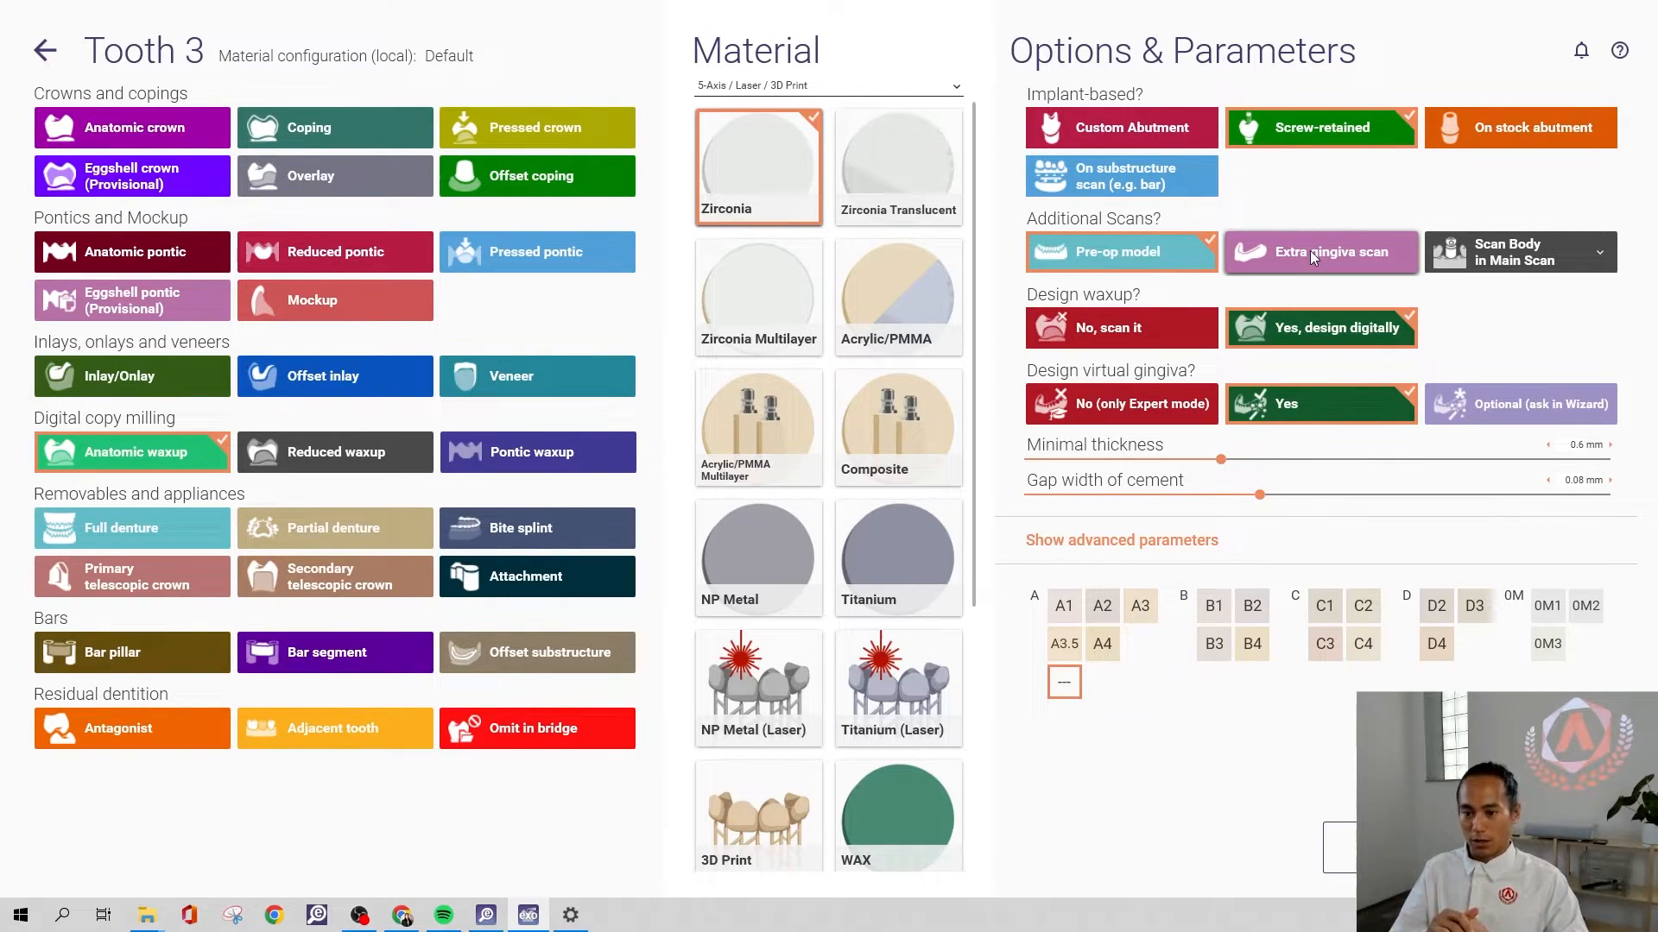
click(1547, 255)
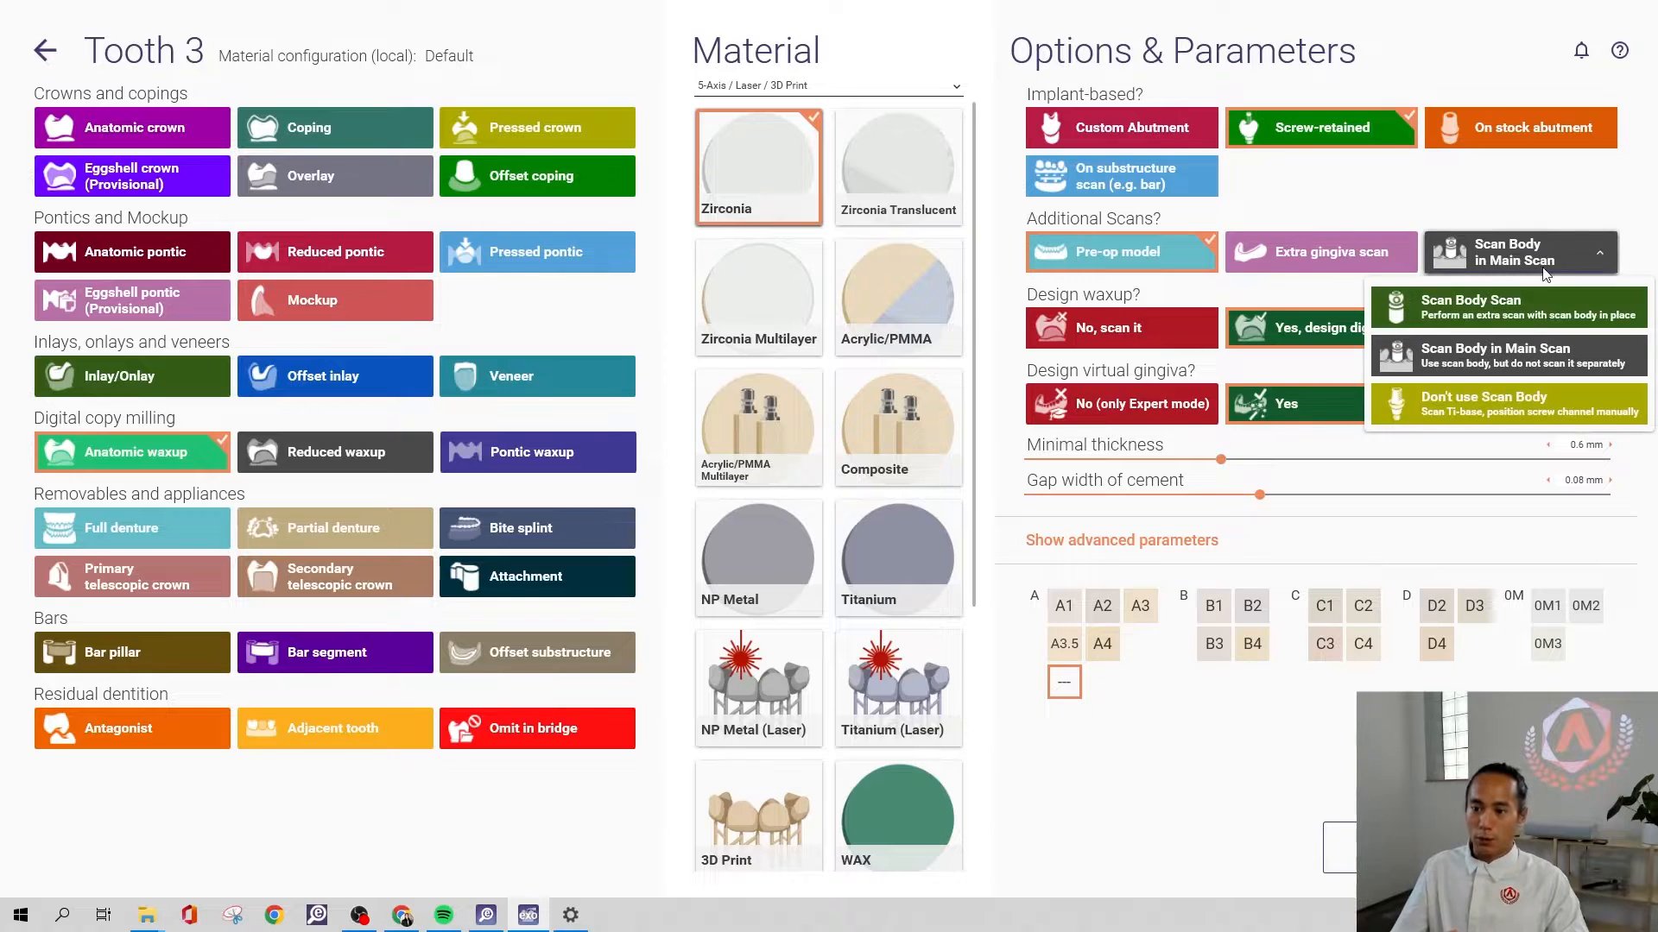
click(1528, 306)
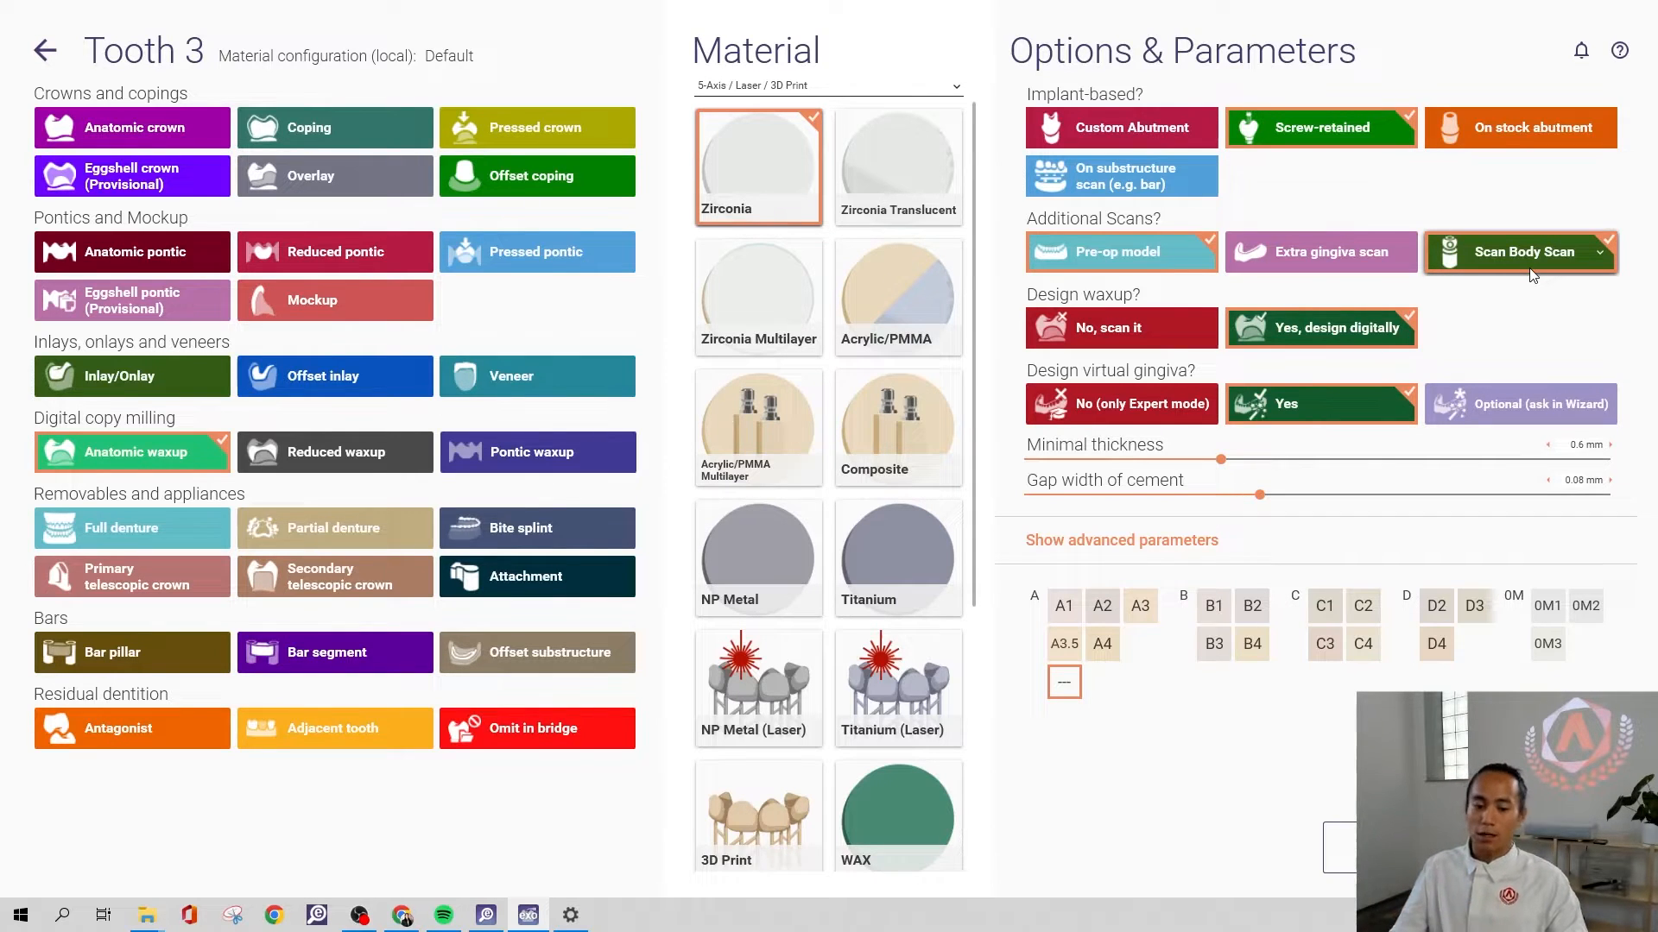
In ExoViewer3D, show SCANBODY.stl, hide WAX UP.stl, compare the scan bodies with GINGIVA.stl, hide SCANBODY.stl and leave the viewer
click(486, 915)
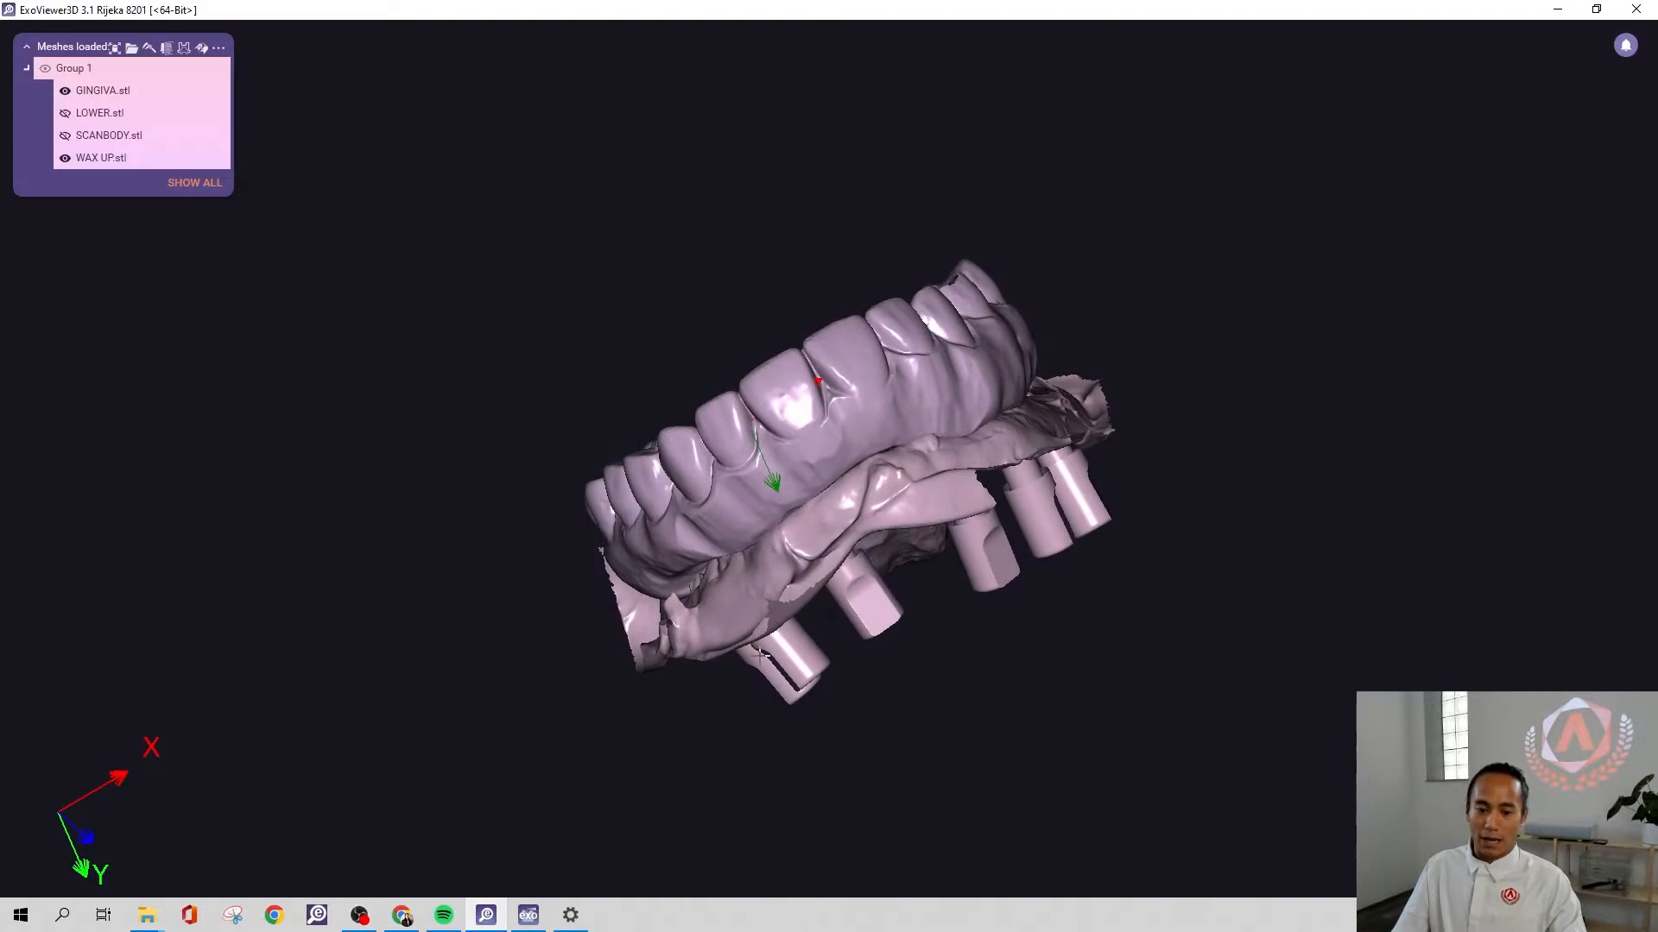
right_drag(799, 610, 898, 443)
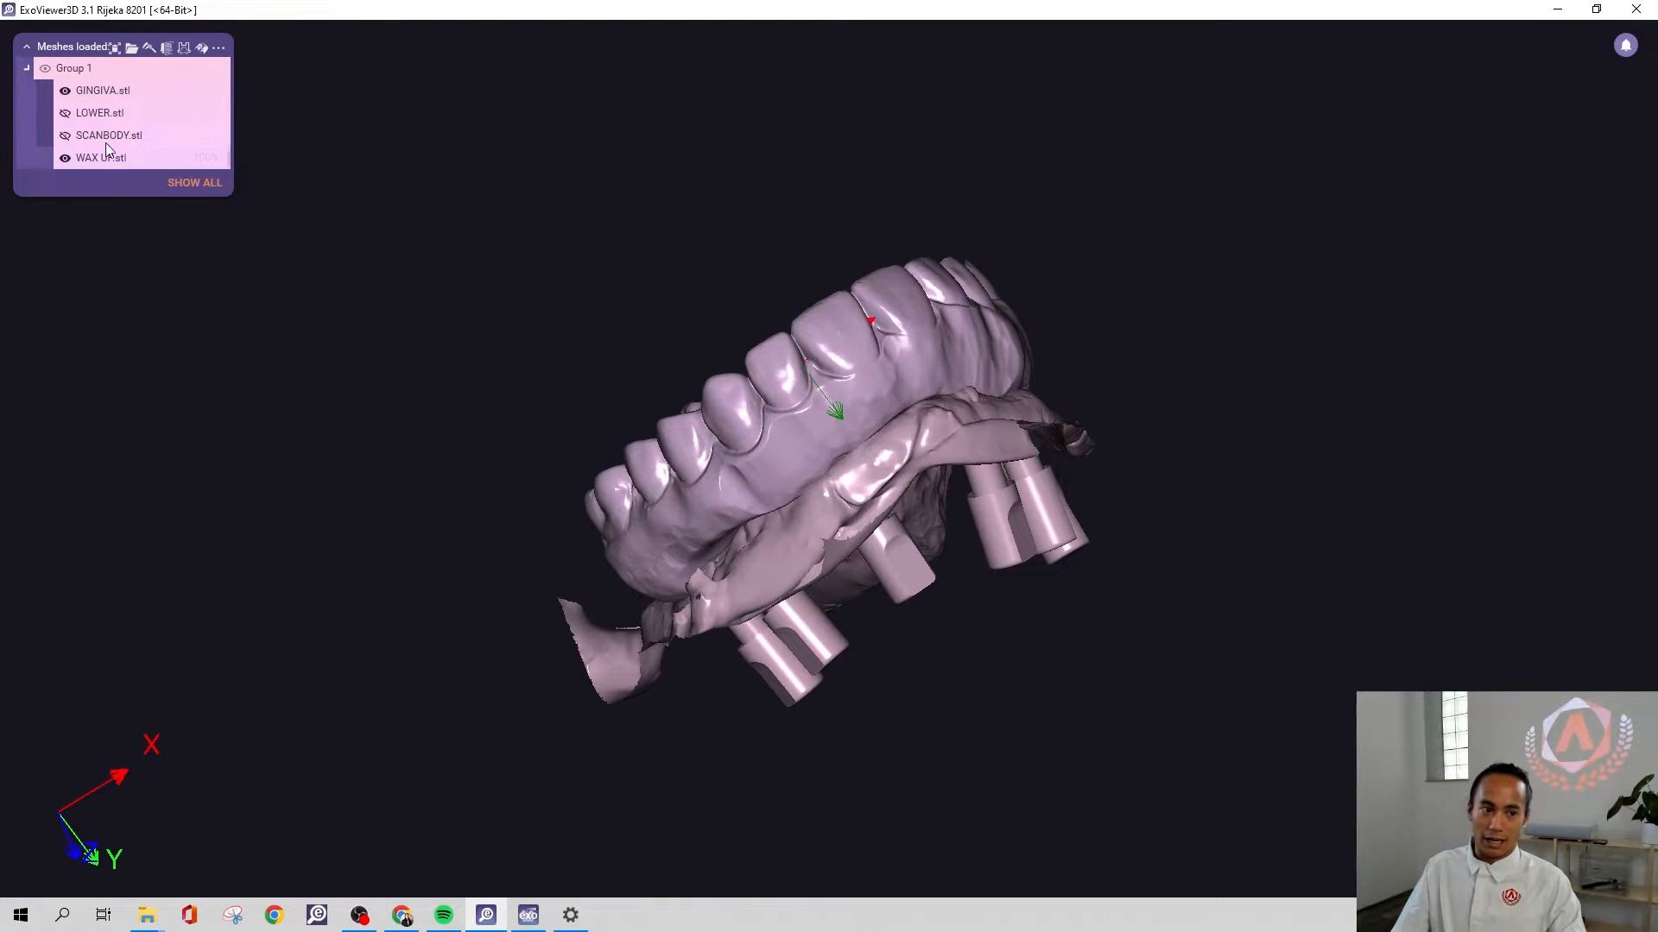
click(66, 136)
right_drag(980, 479, 908, 402)
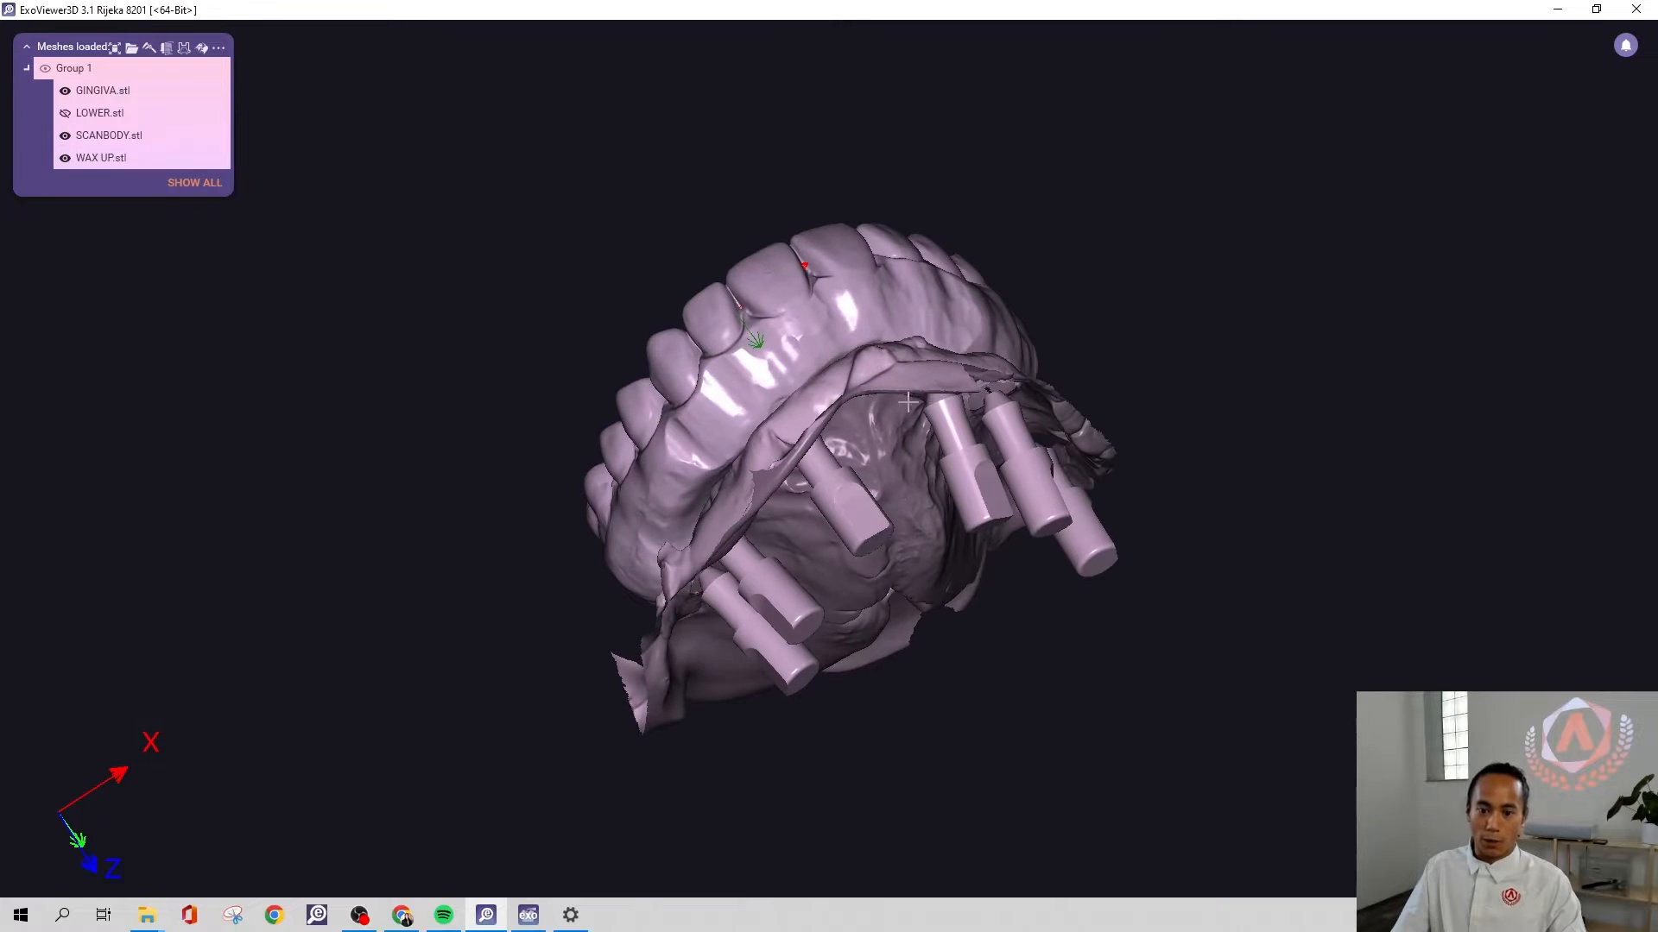
click(65, 158)
right_drag(898, 484, 932, 385)
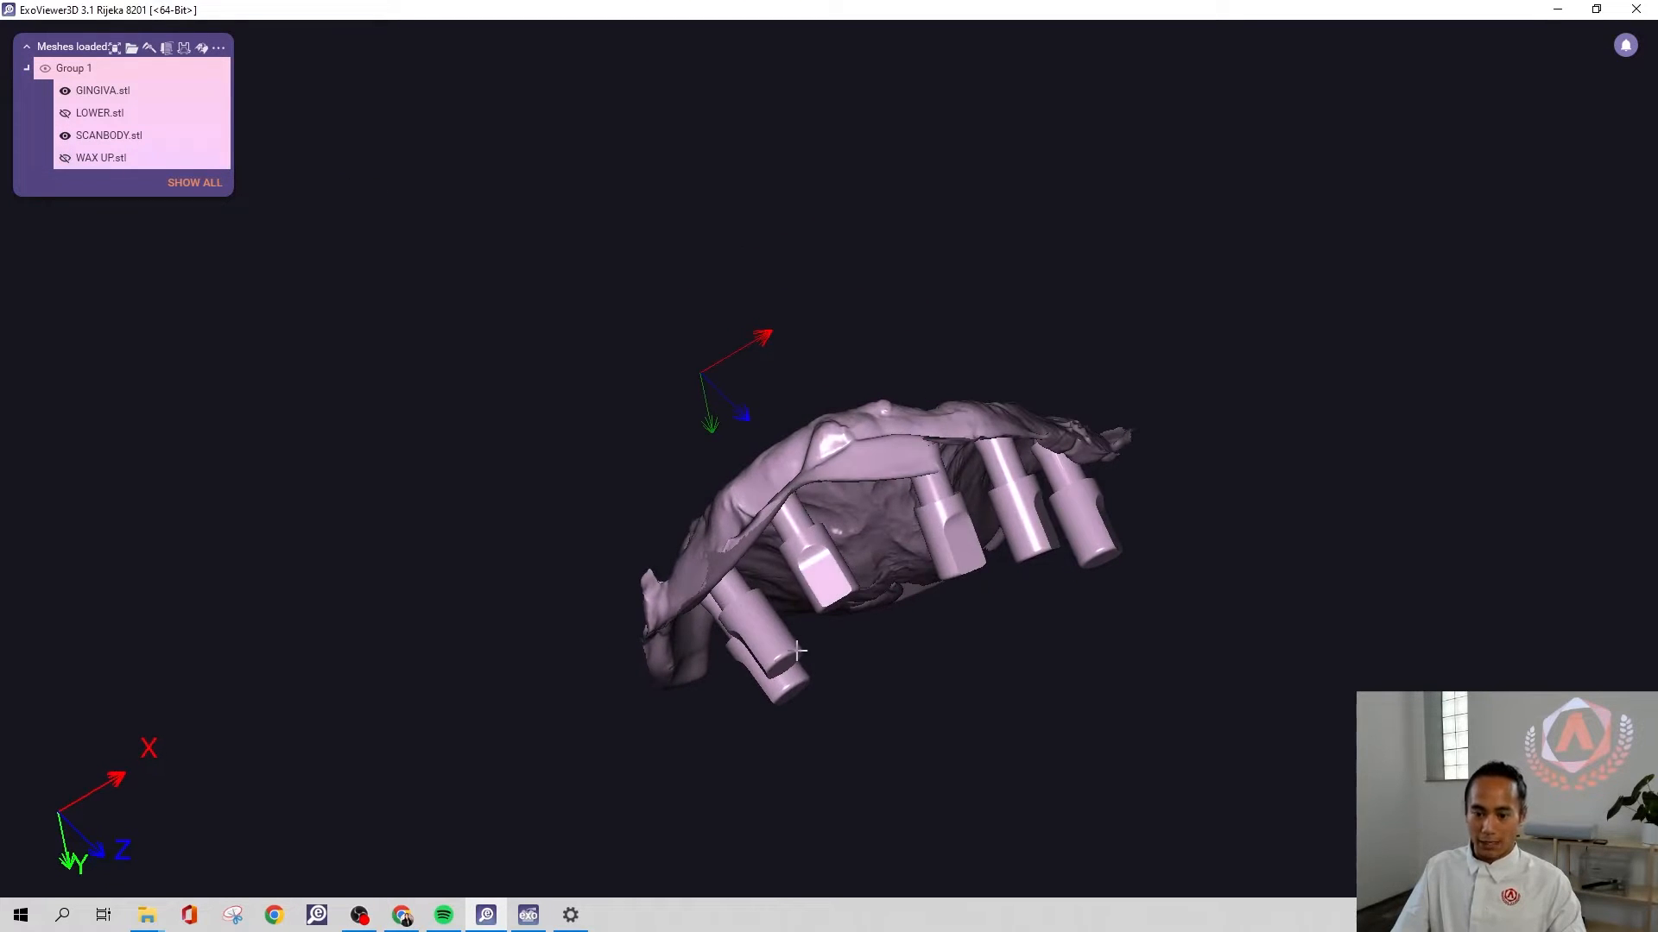
click(66, 136)
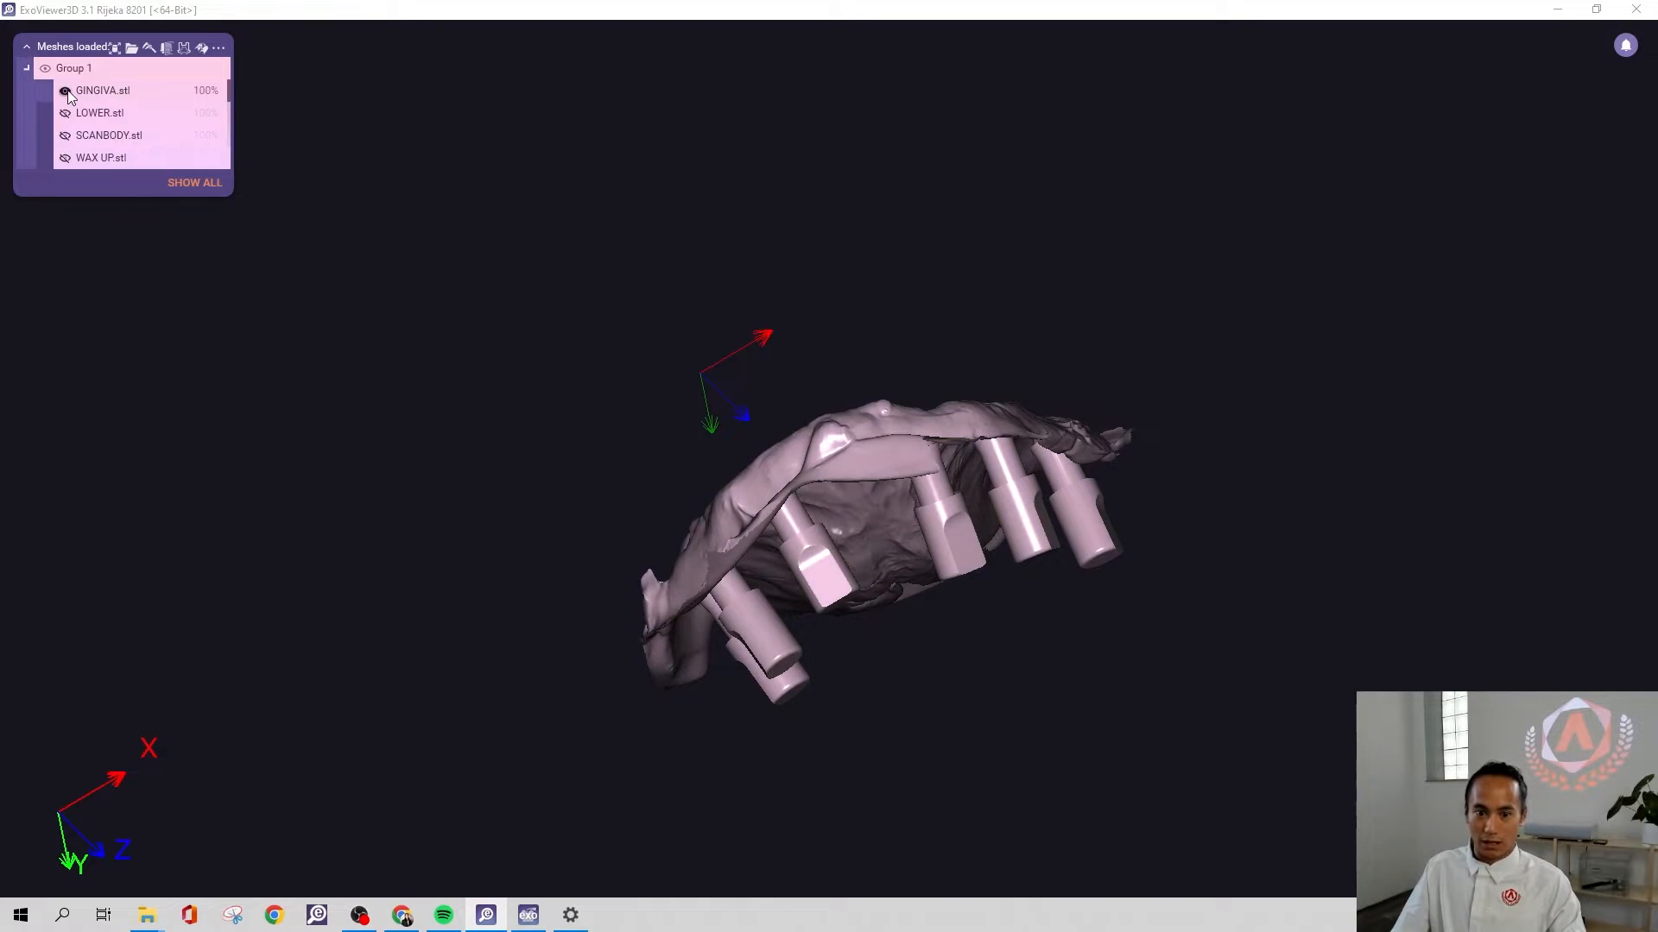
click(1634, 9)
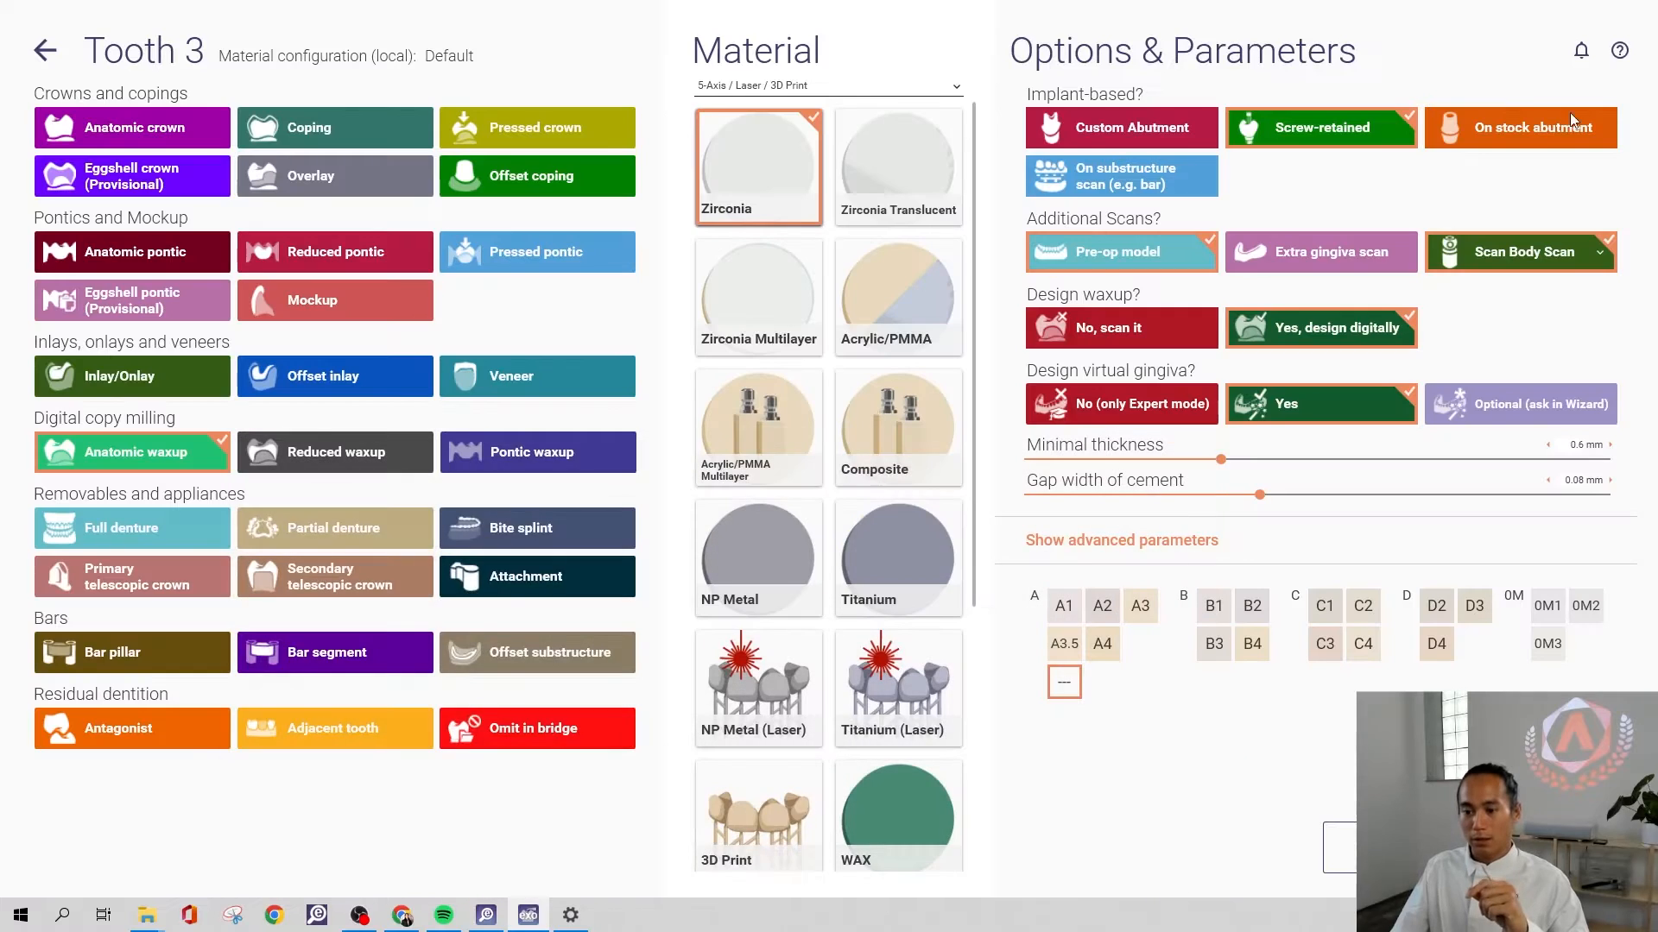
Set tooth 3's scan body option to Scan Body in Main Scan and confirm the tooth's work definition
click(1593, 259)
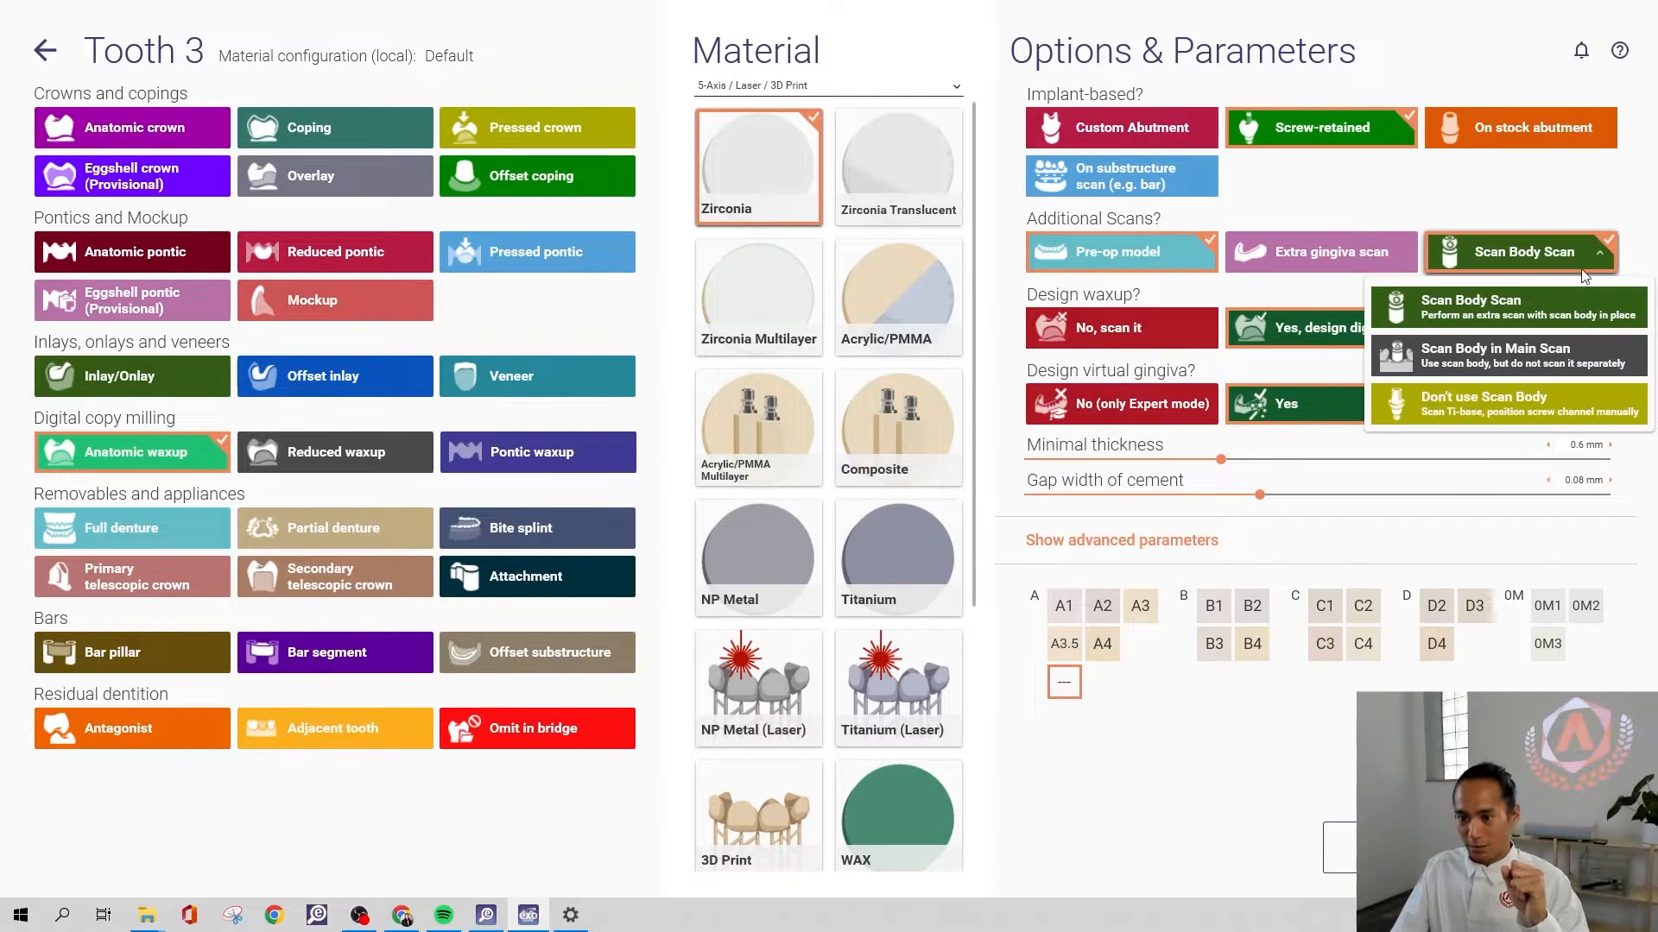
click(1556, 372)
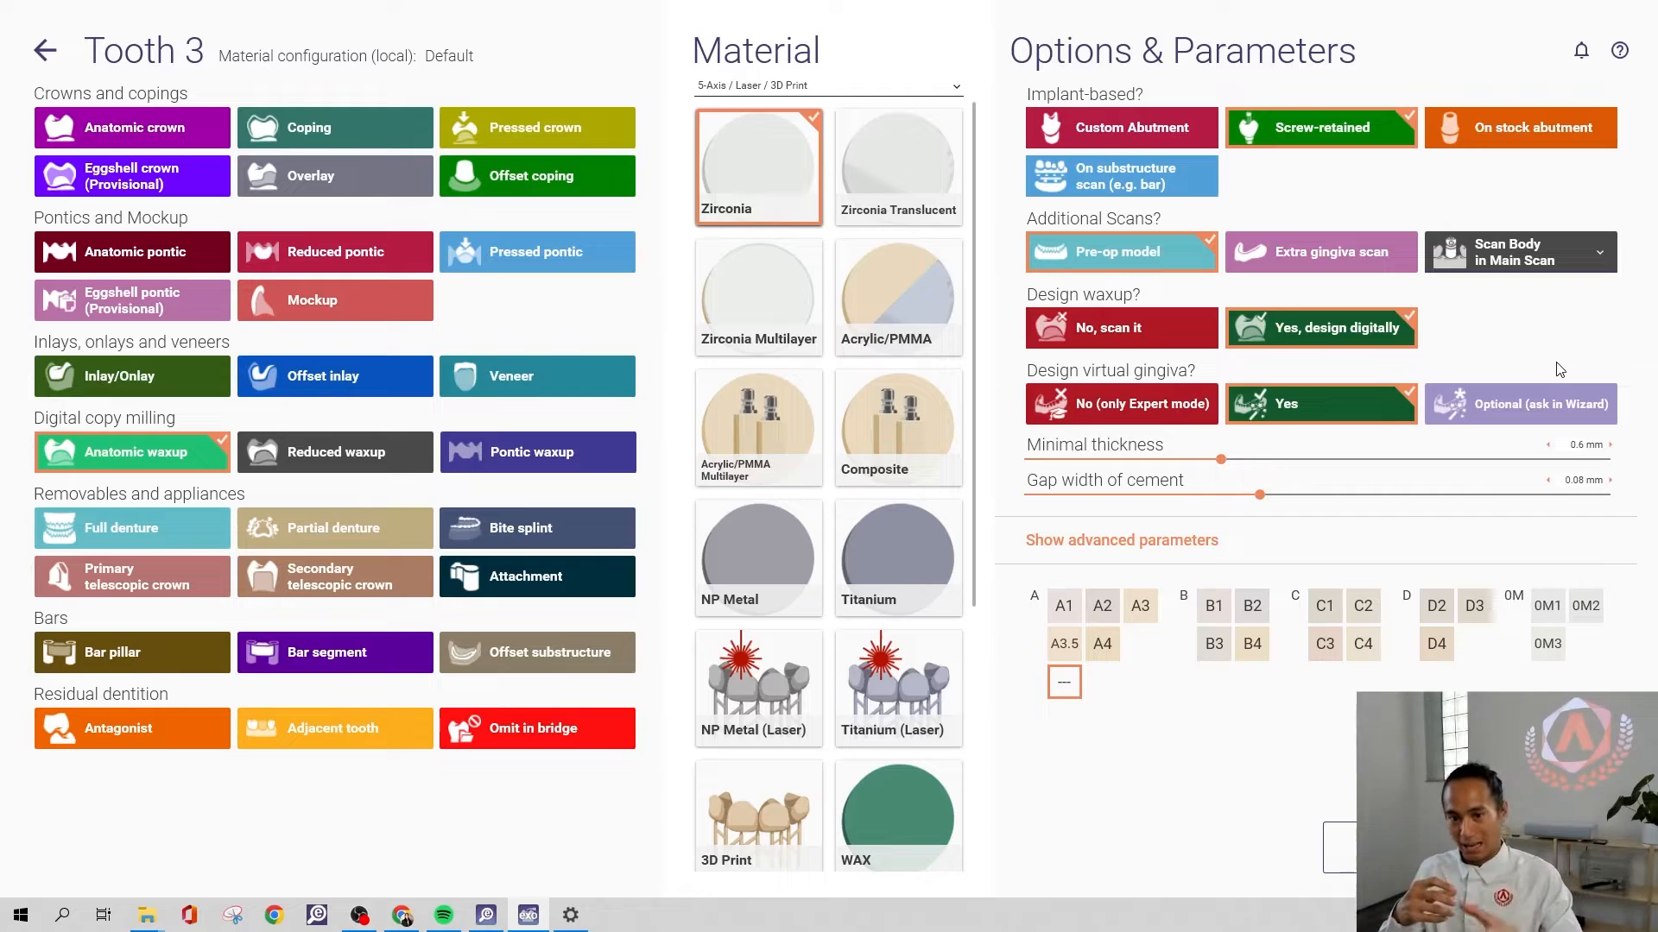
click(1587, 270)
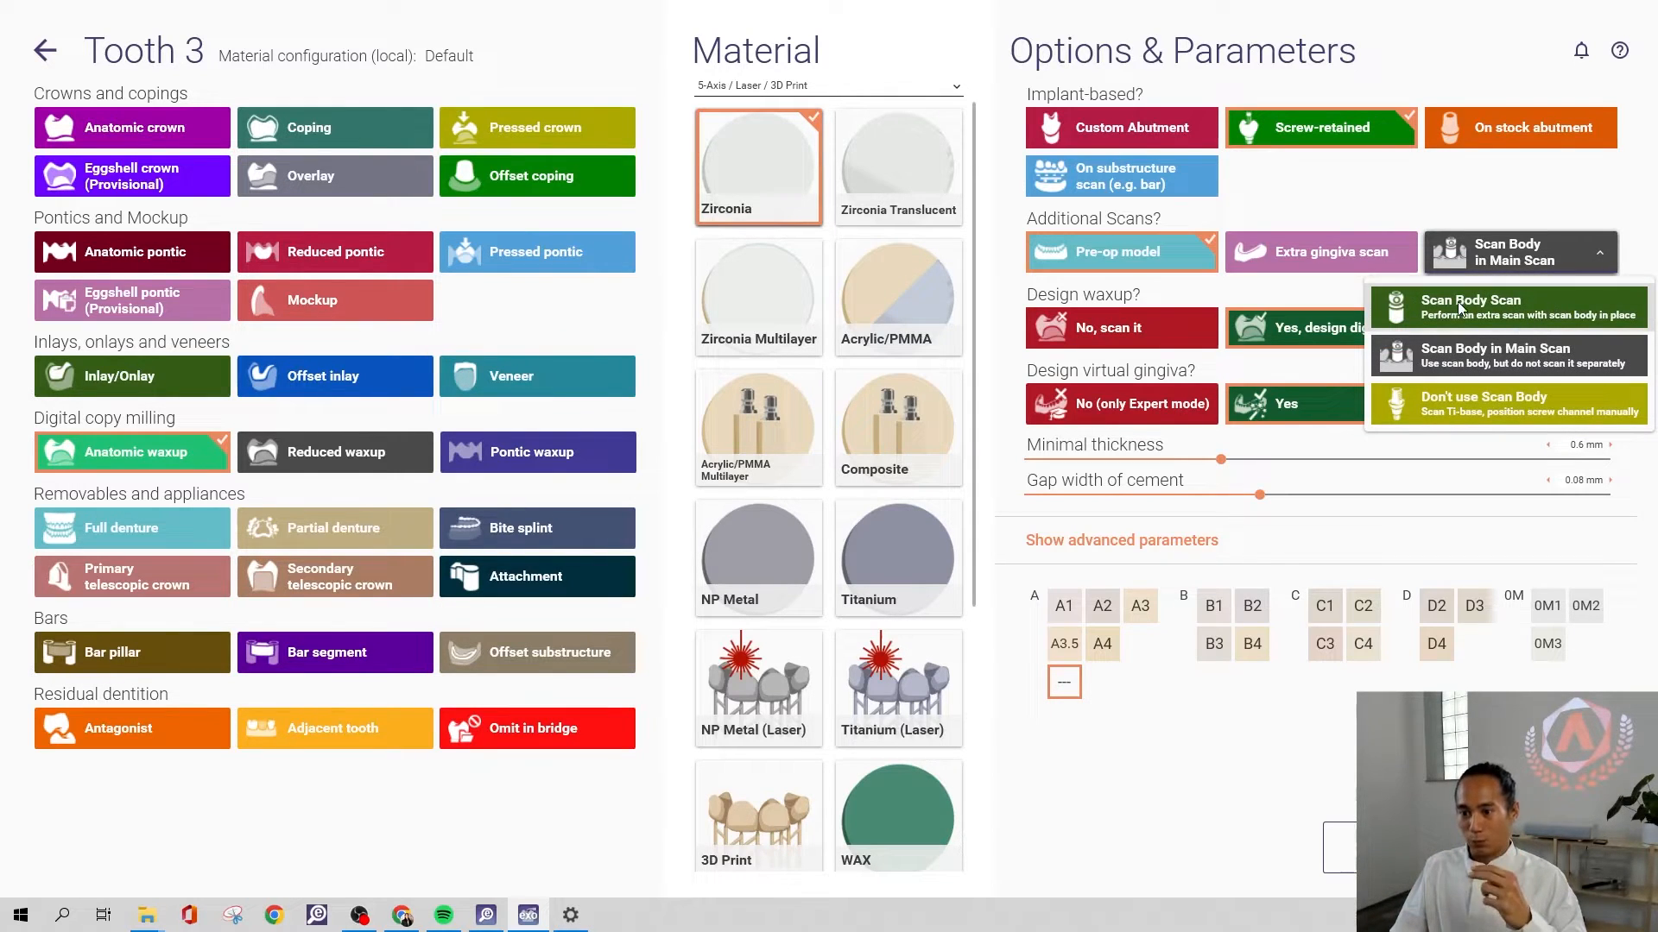
click(1506, 366)
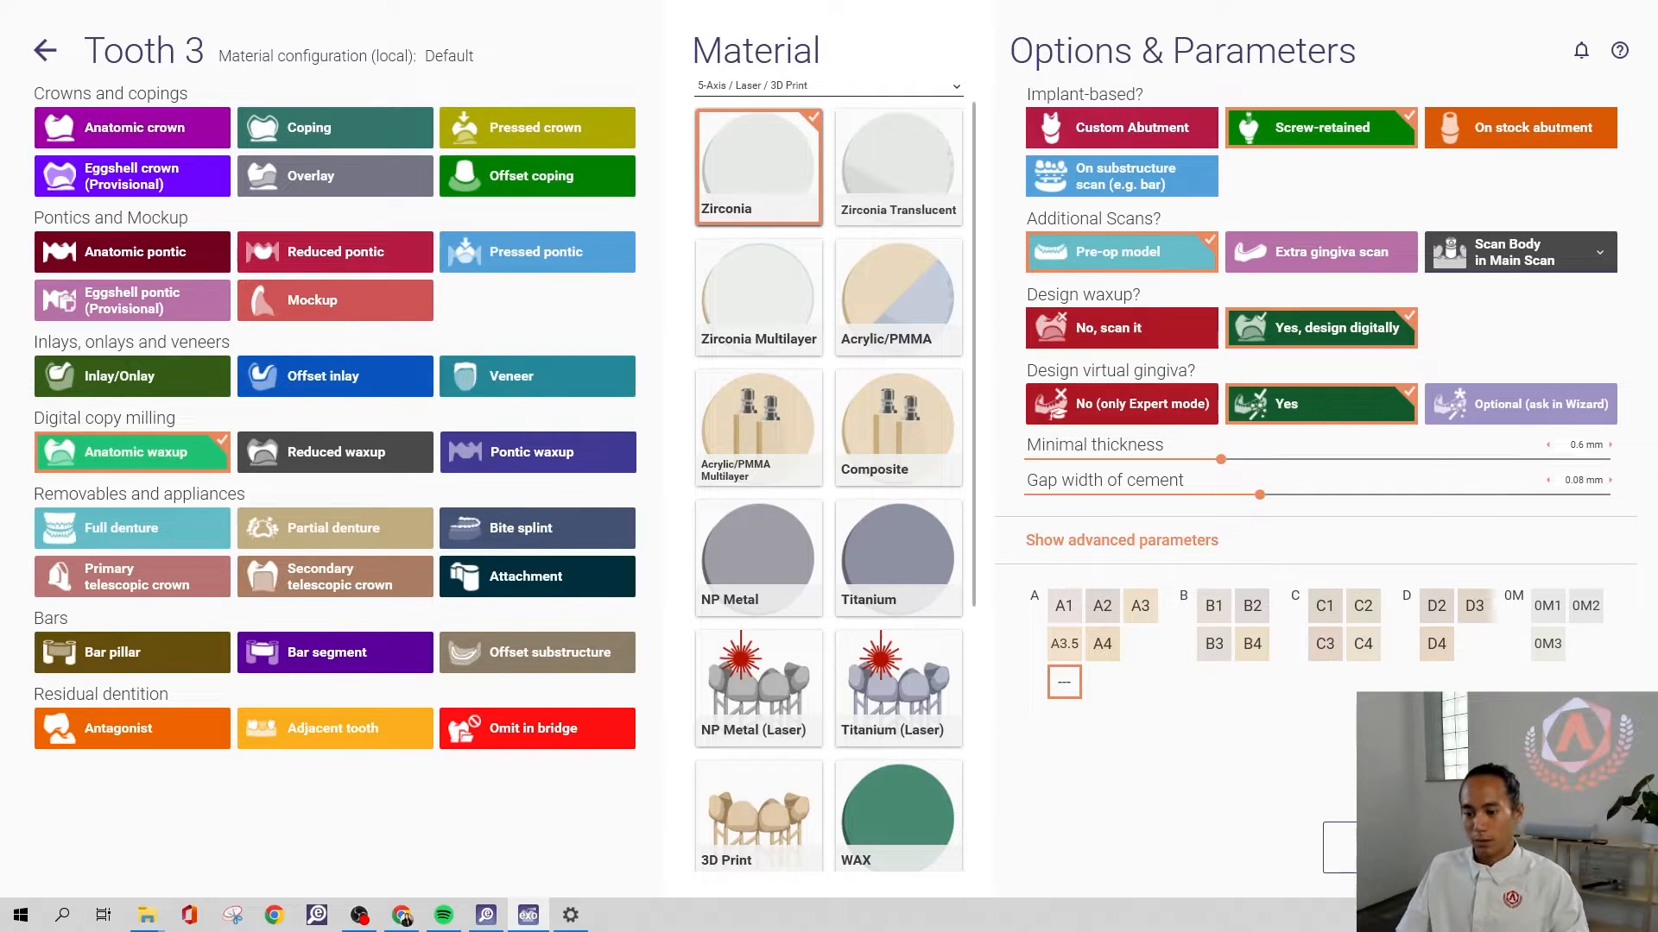
click(1544, 848)
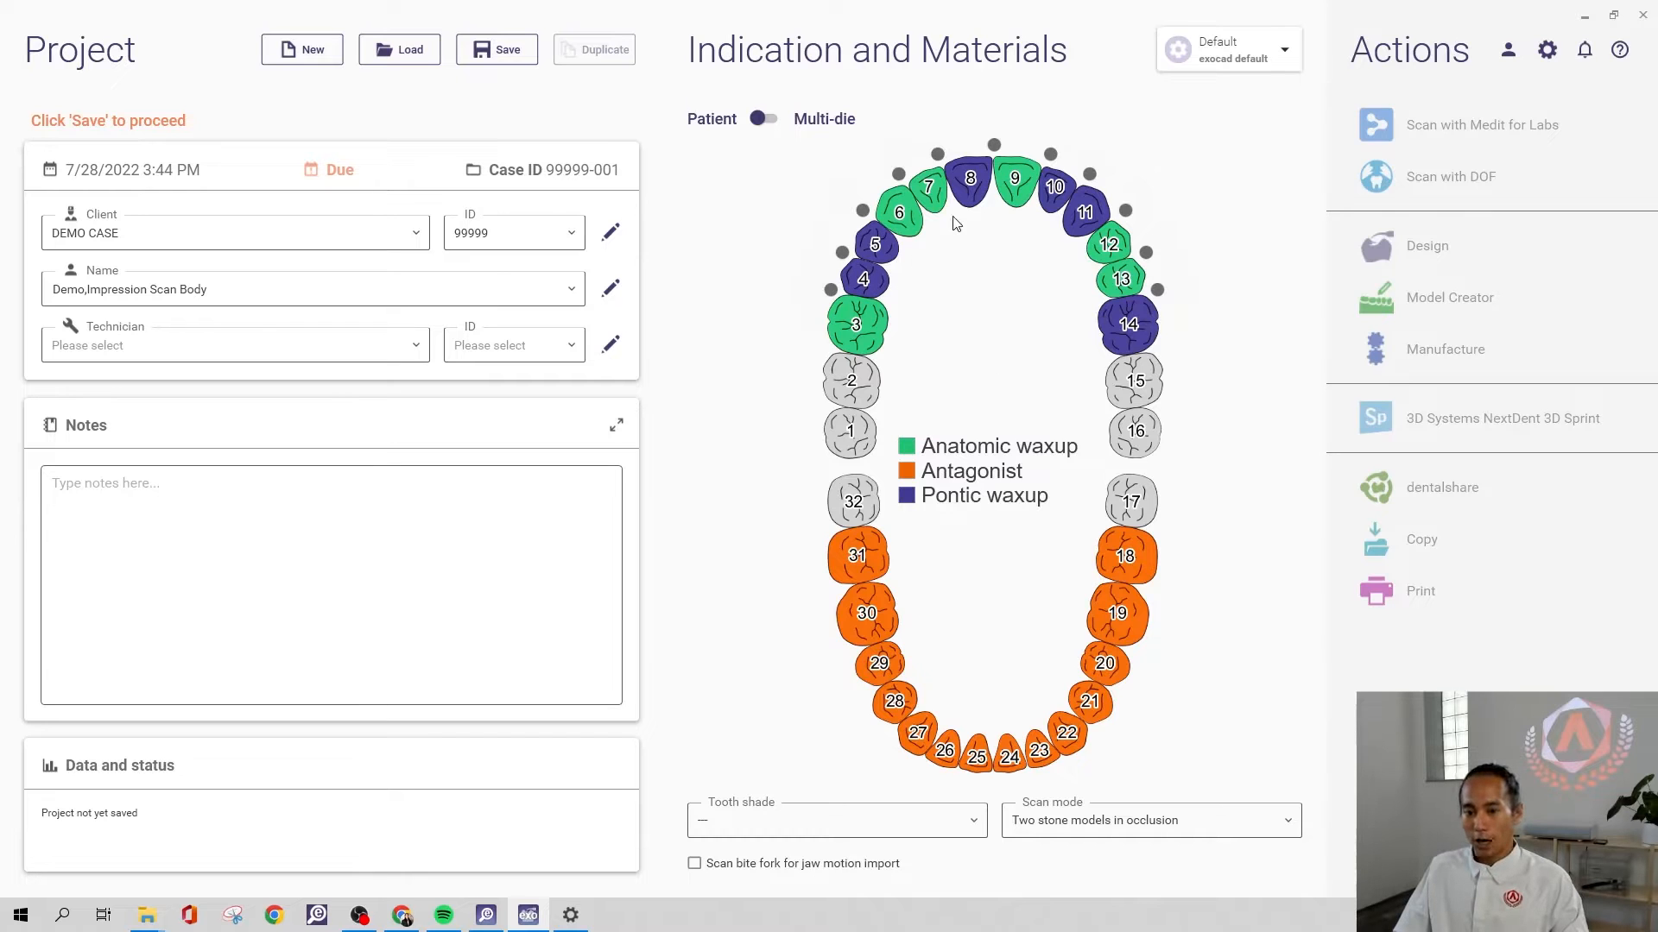
Review the pontic waxup options and parameters of tooth 4, and check the remaining upper and antagonist teeth in the chart
click(874, 283)
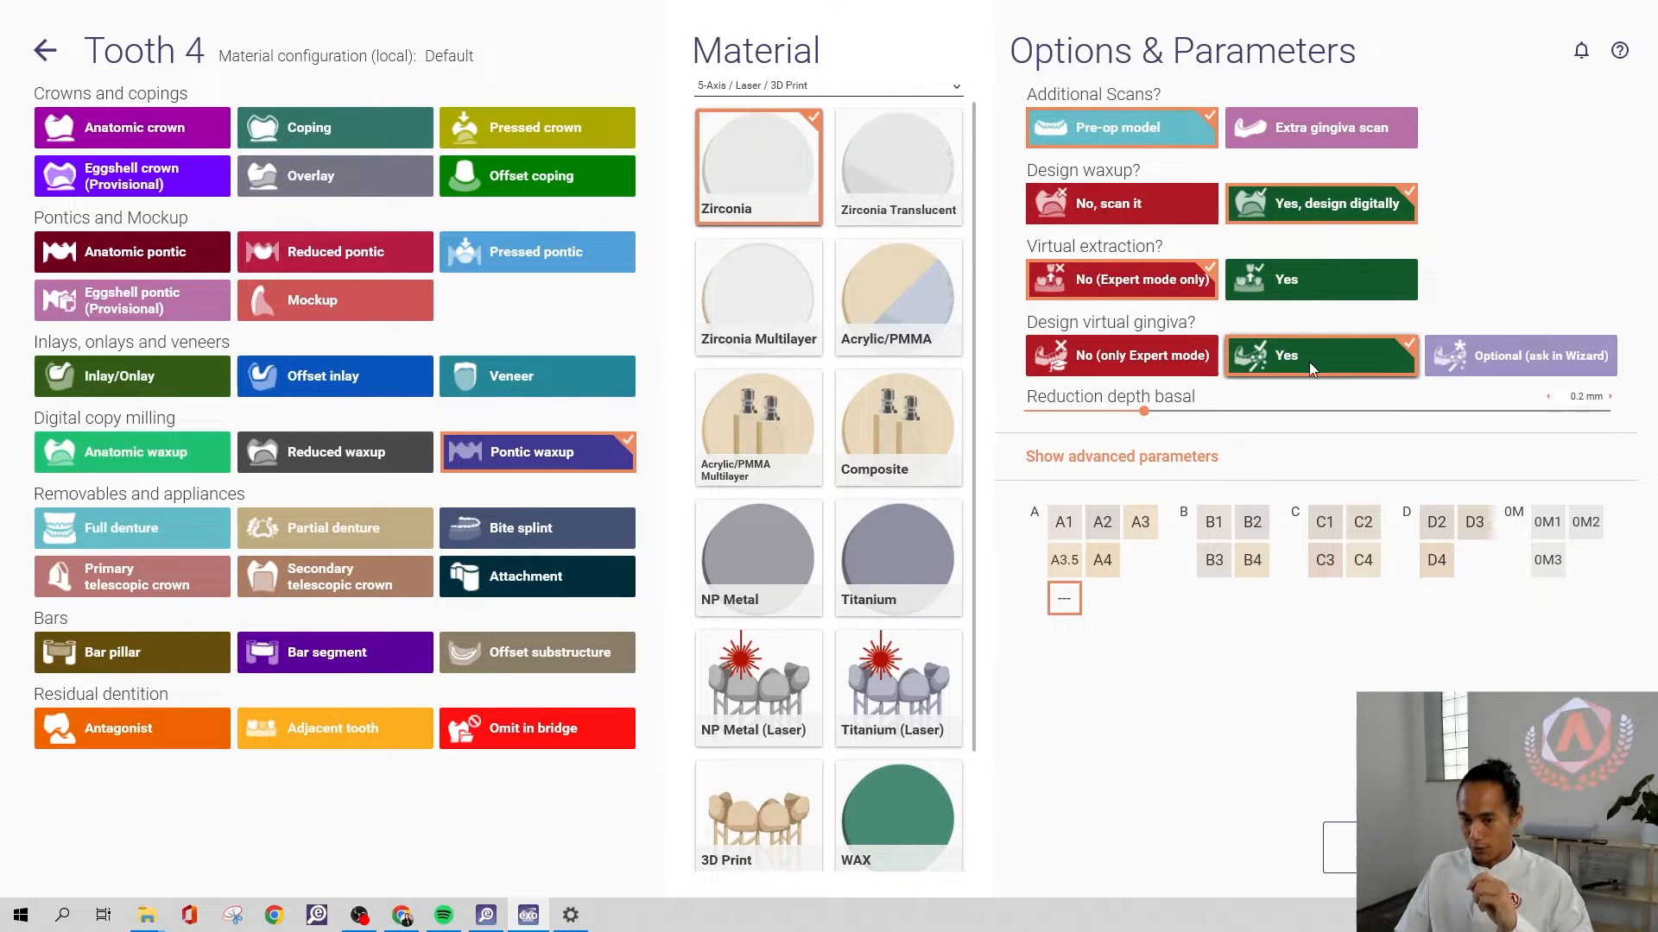
click(1545, 848)
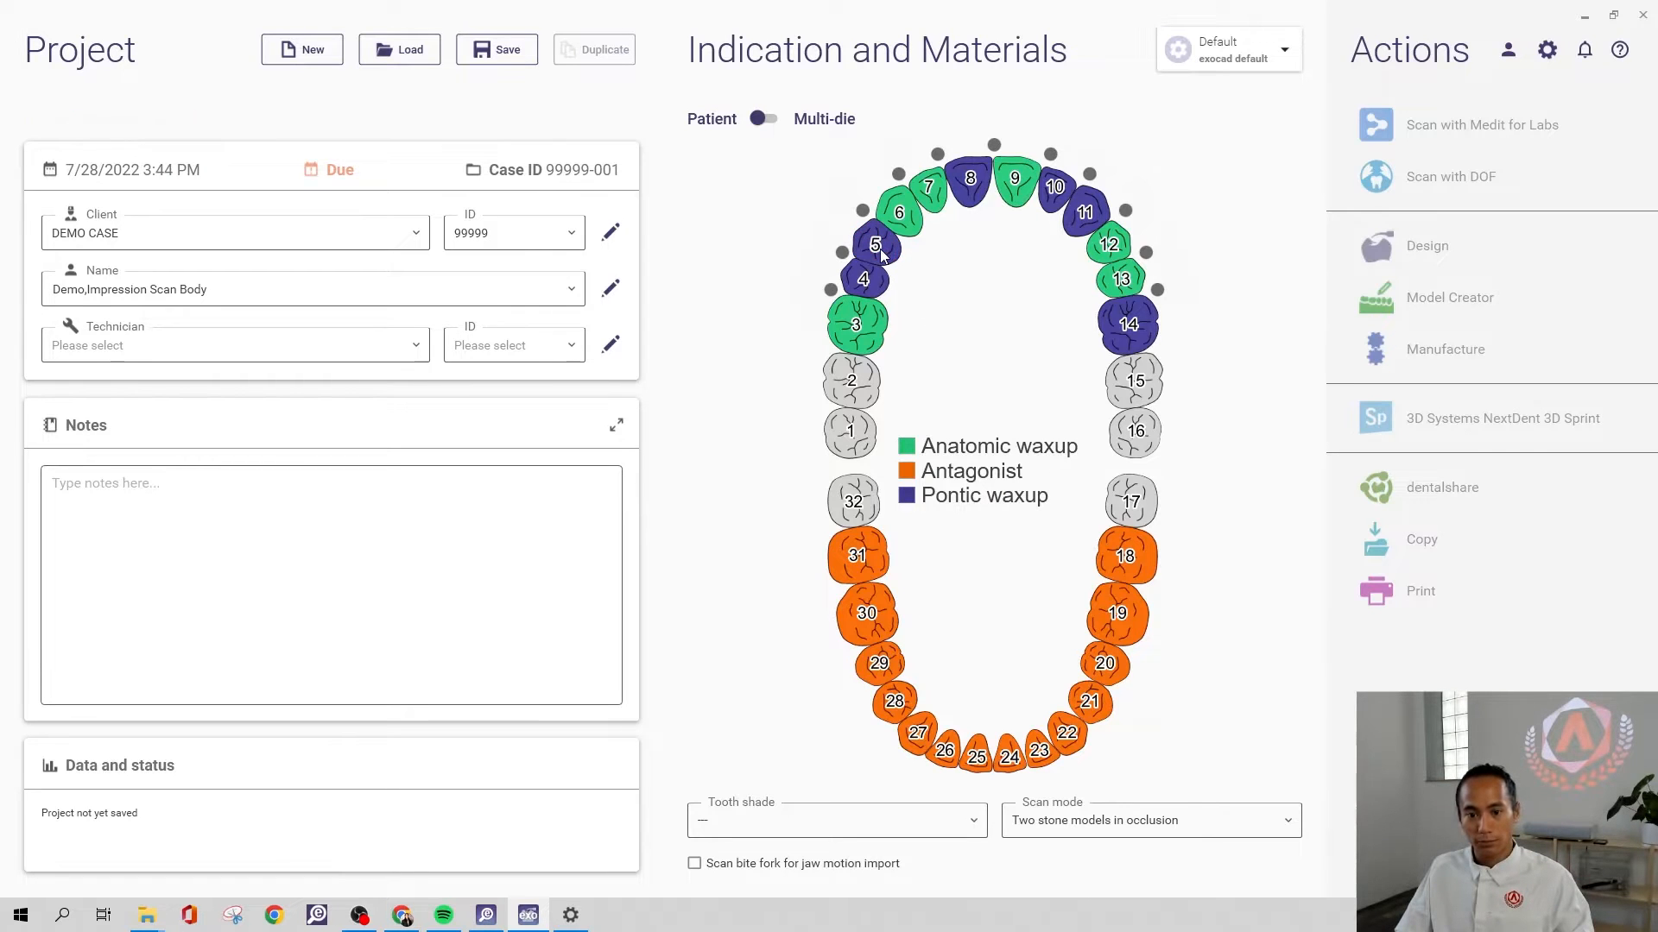
click(1058, 192)
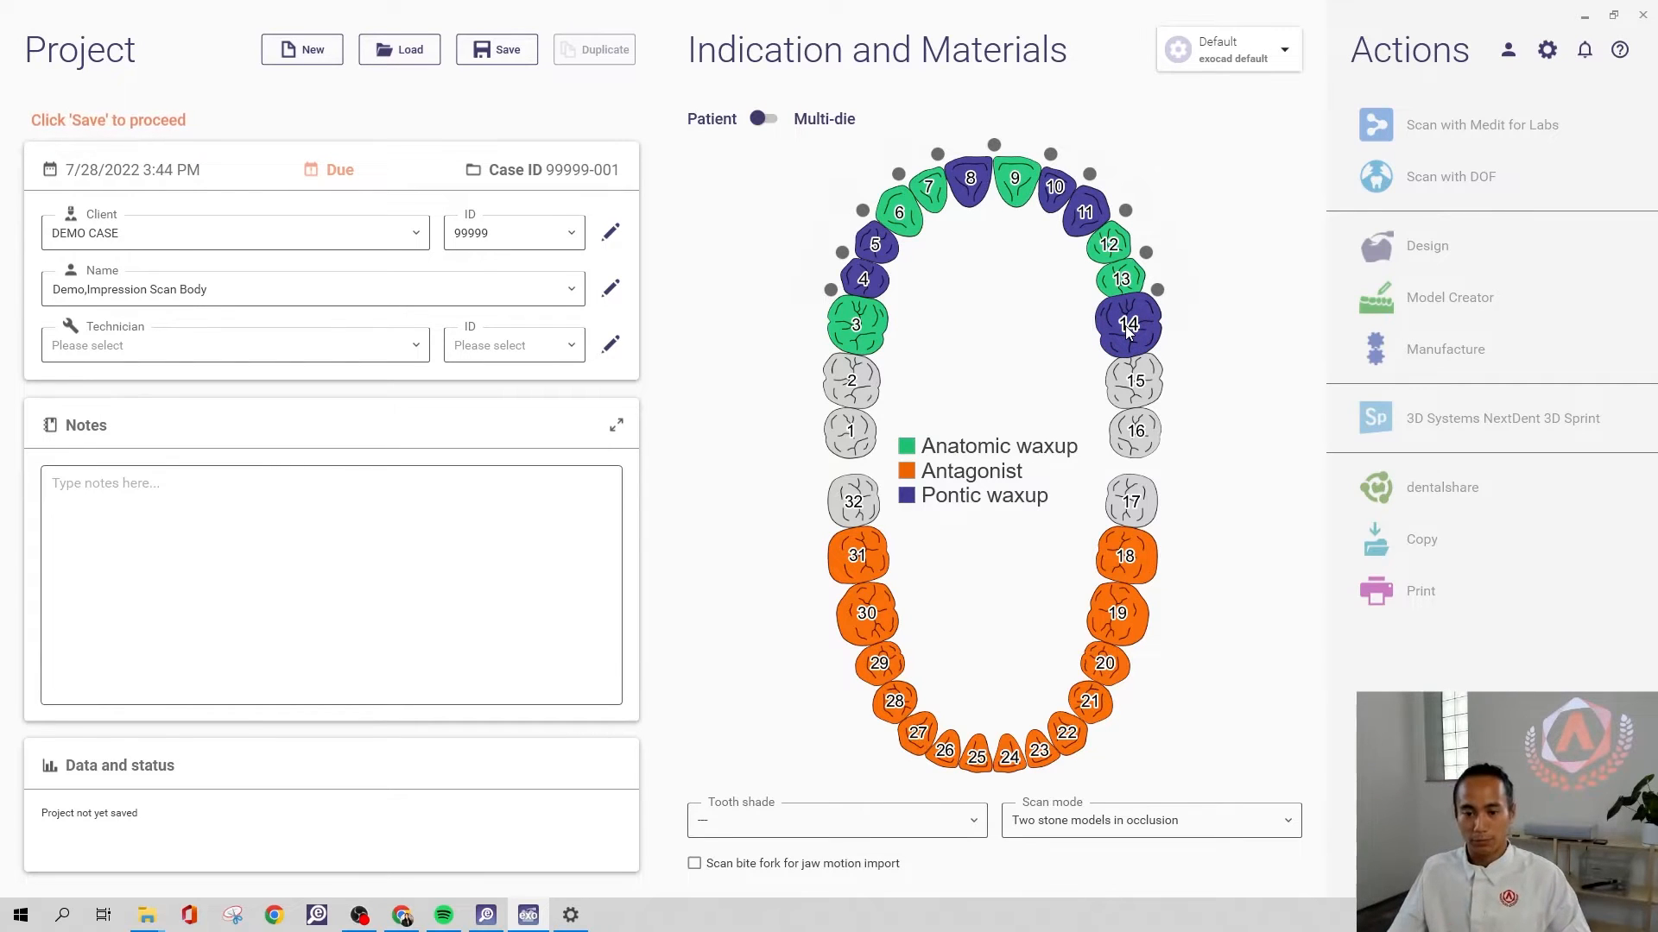
mouse_move(863, 562)
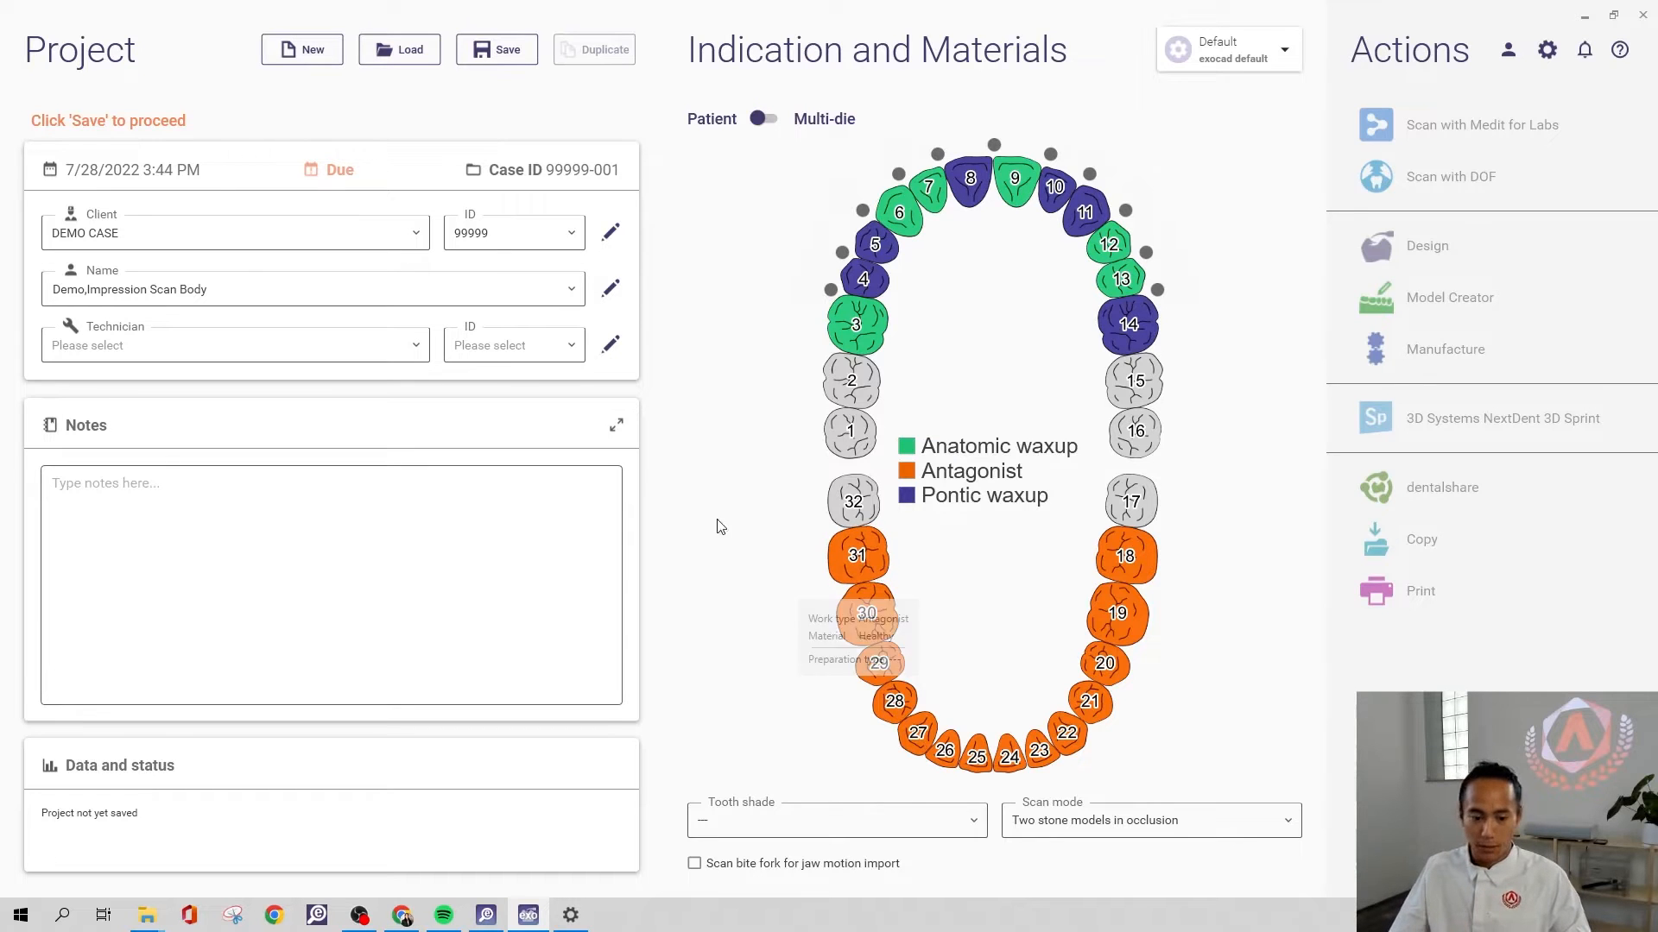
Show LOWER.stl in ExoViewer3D, hide GINGIVA.stl, inspect the lower jaw from the occlusal side, and minimize the viewer
click(486, 915)
right_drag(881, 407, 879, 432)
click(66, 113)
right_drag(998, 360, 941, 367)
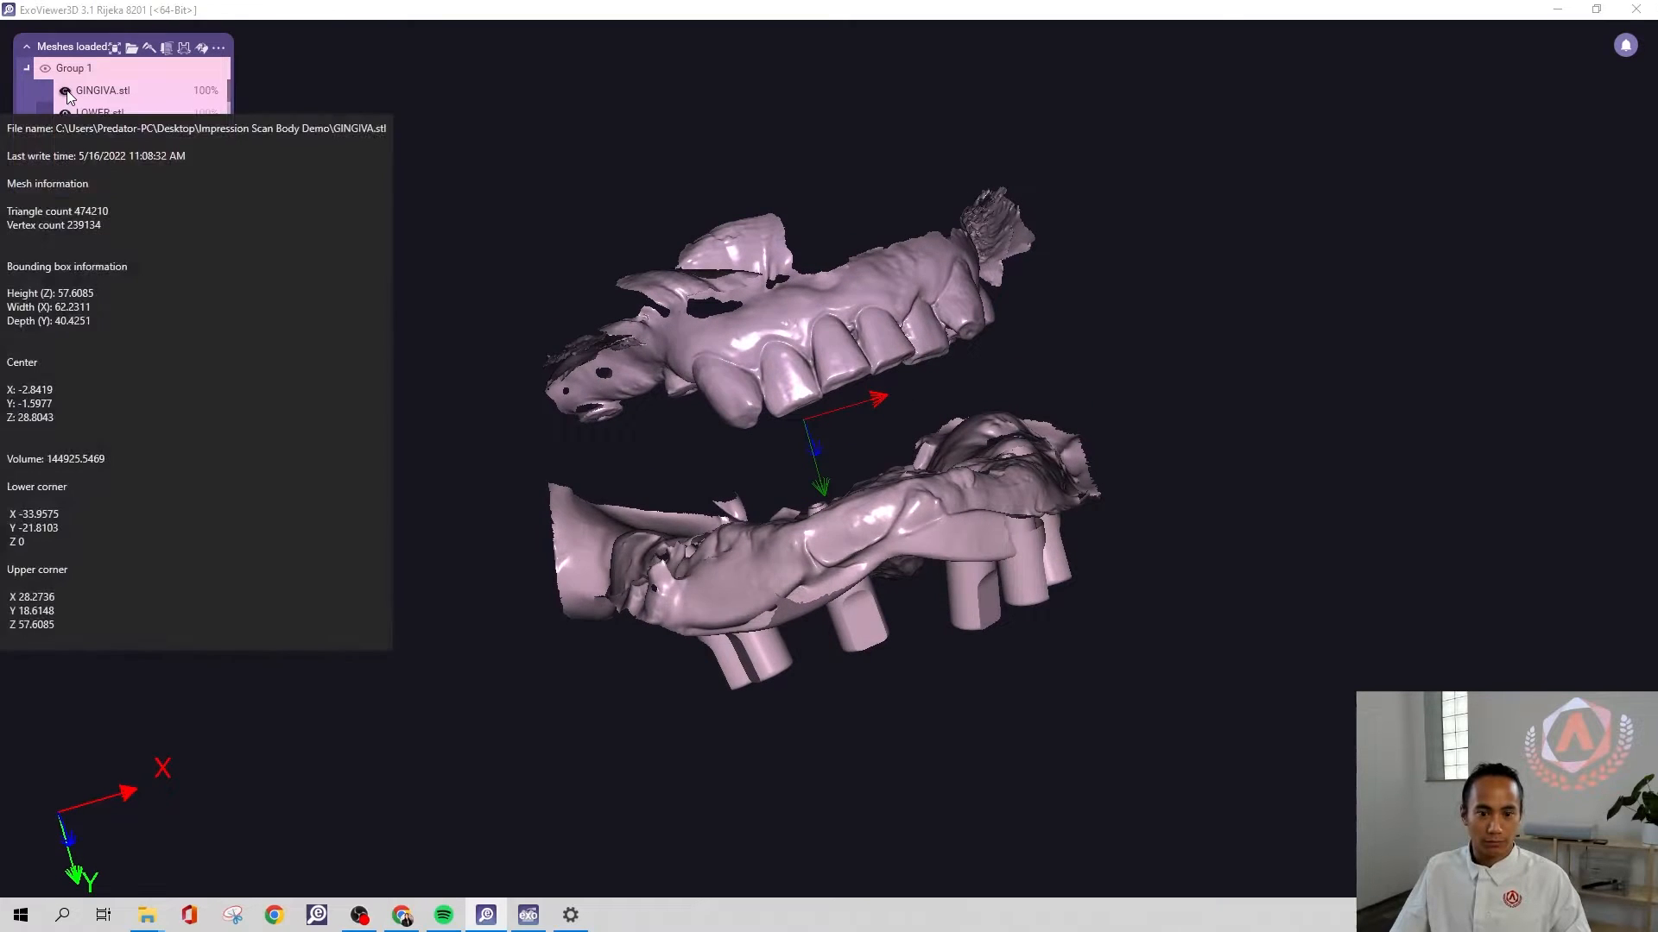
click(66, 92)
right_drag(1125, 475, 1114, 341)
mouse_move(921, 315)
right_down()
mouse_move(907, 317)
mouse_move(916, 292)
right_up()
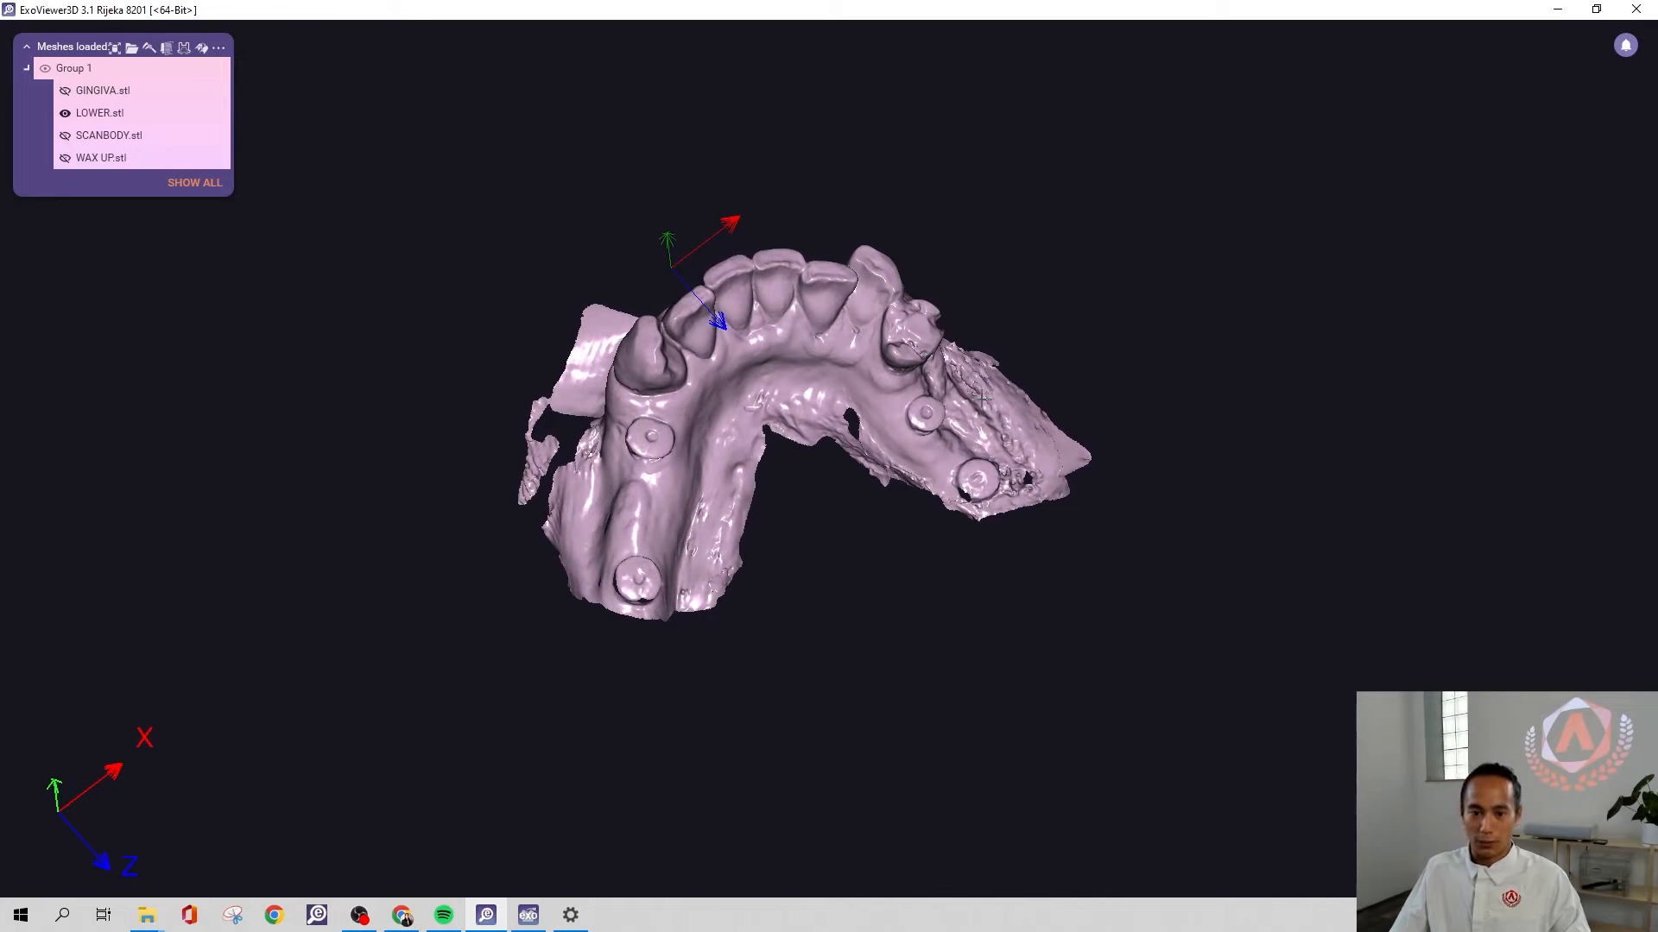
click(1557, 8)
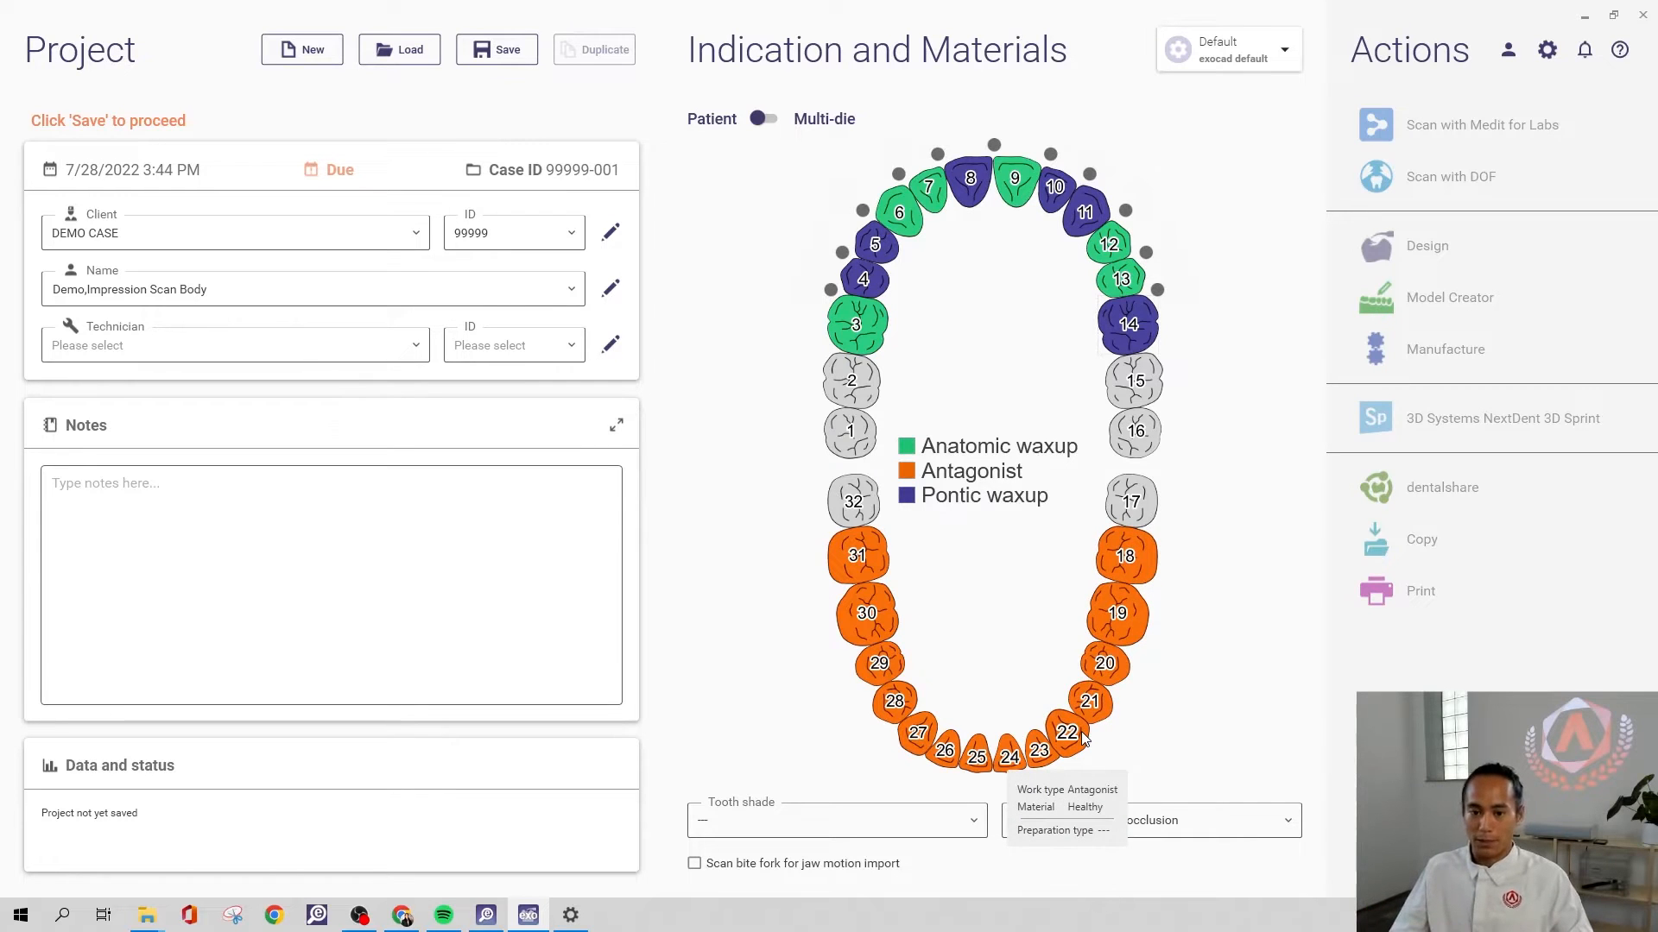
Save the project and launch Design for the case
mouse_move(859, 322)
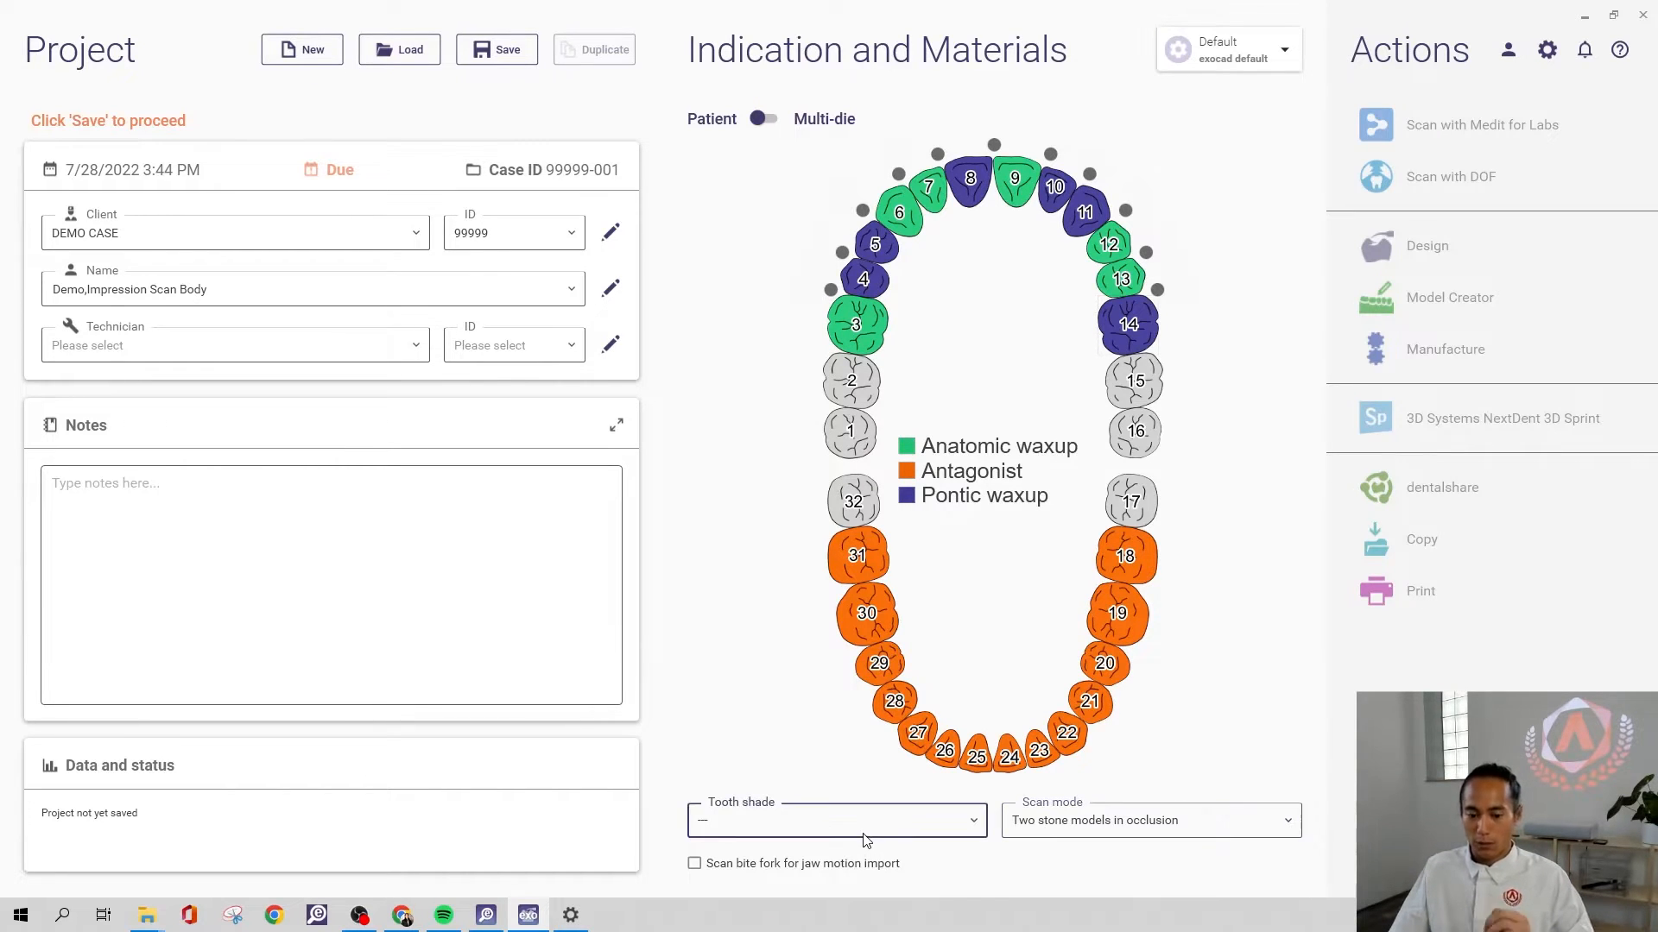
click(509, 60)
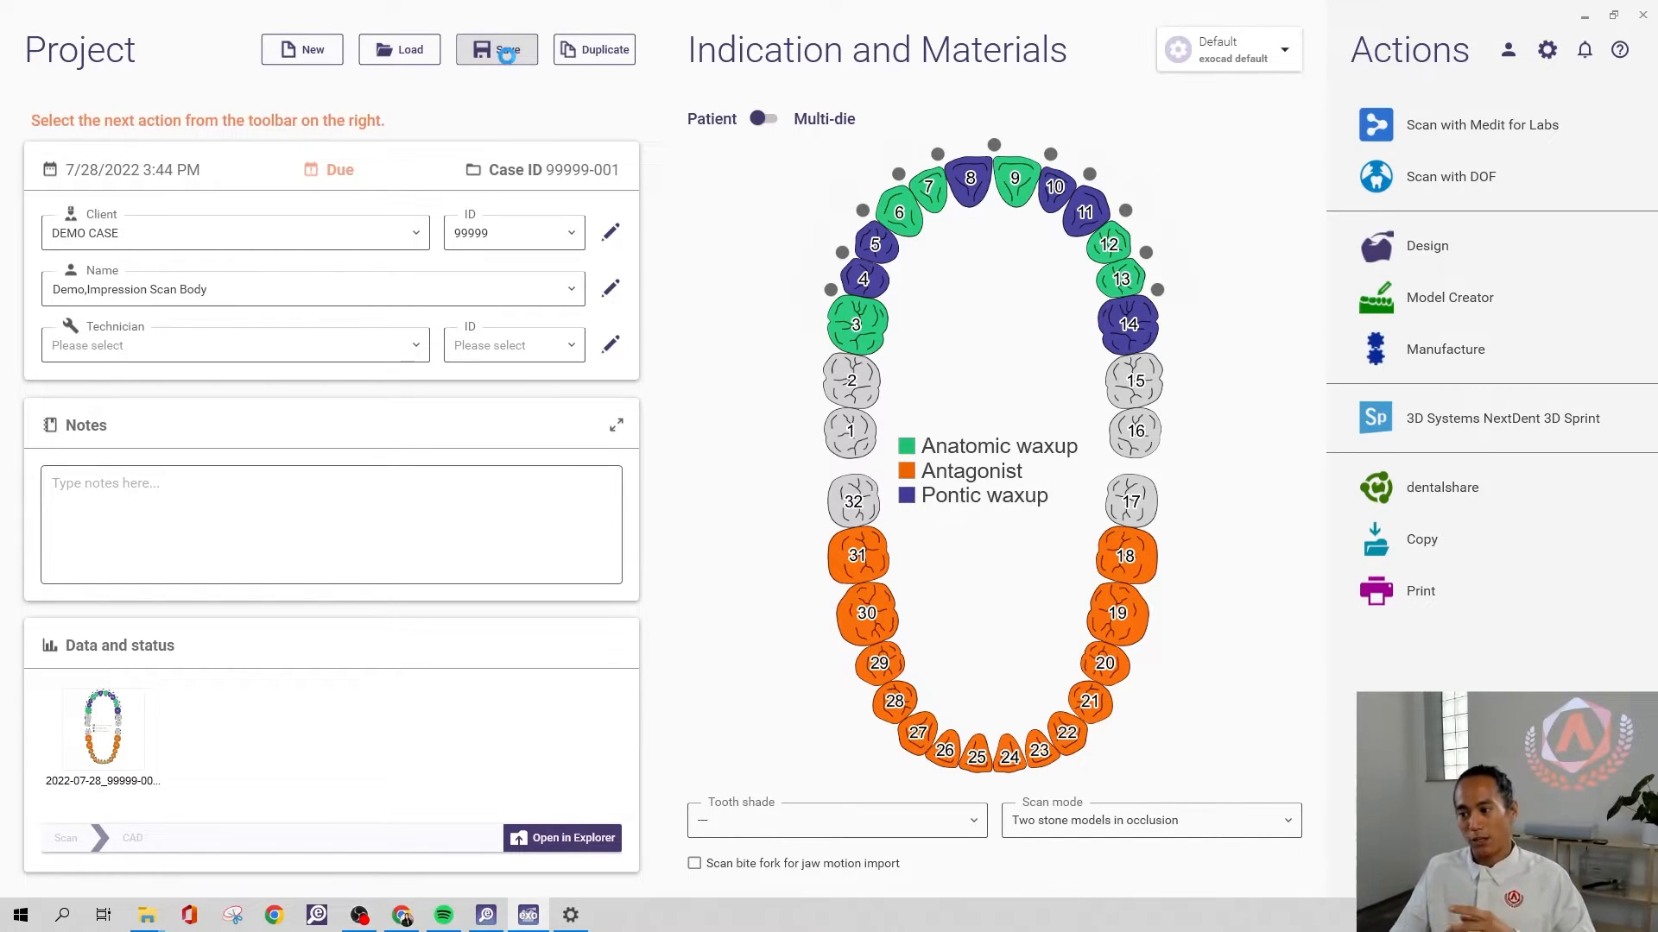
click(1466, 256)
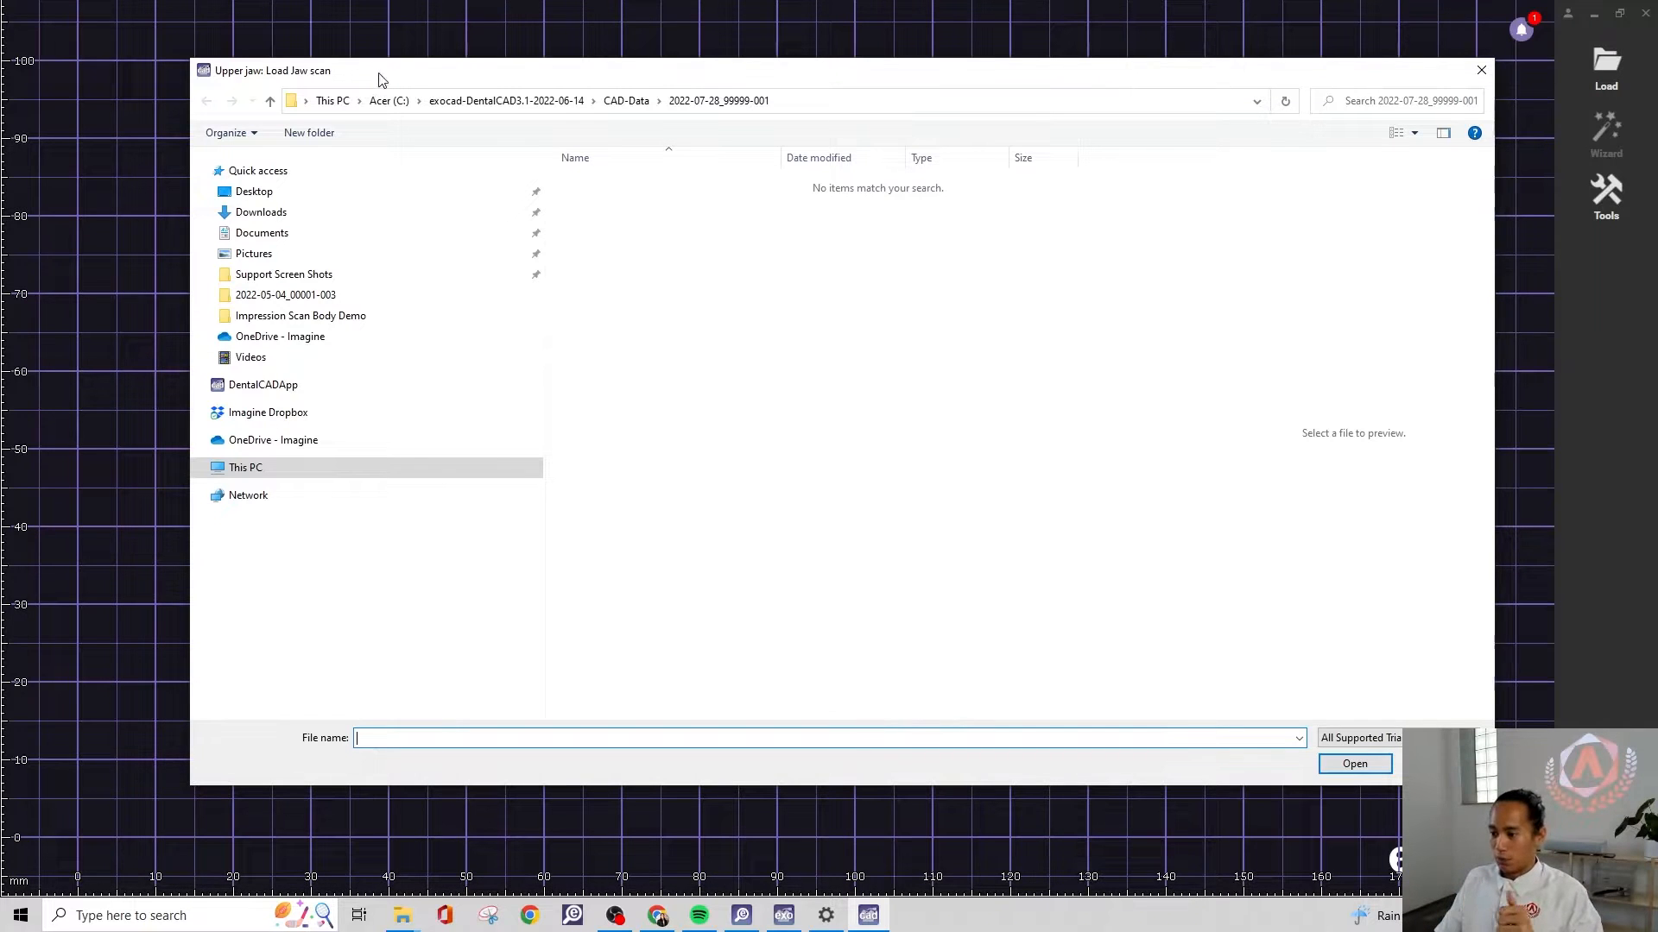
Load SCANBODY from the desktop's Impression Scan Body Demo folder as the upper jaw scan
click(291, 195)
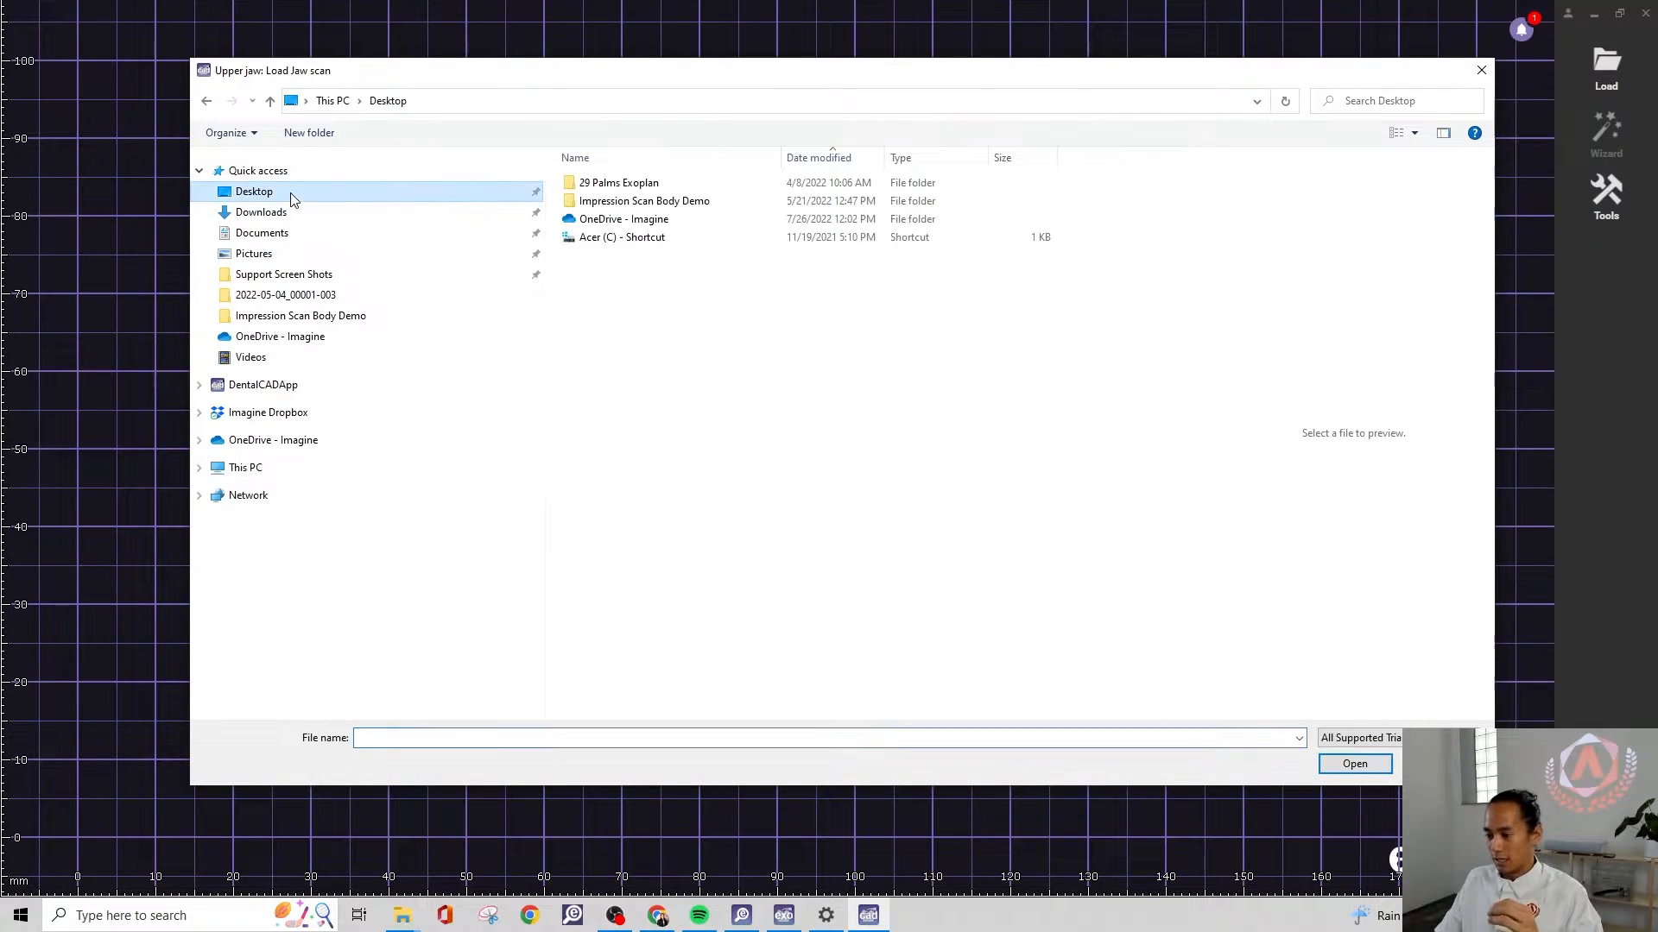
double_click(684, 202)
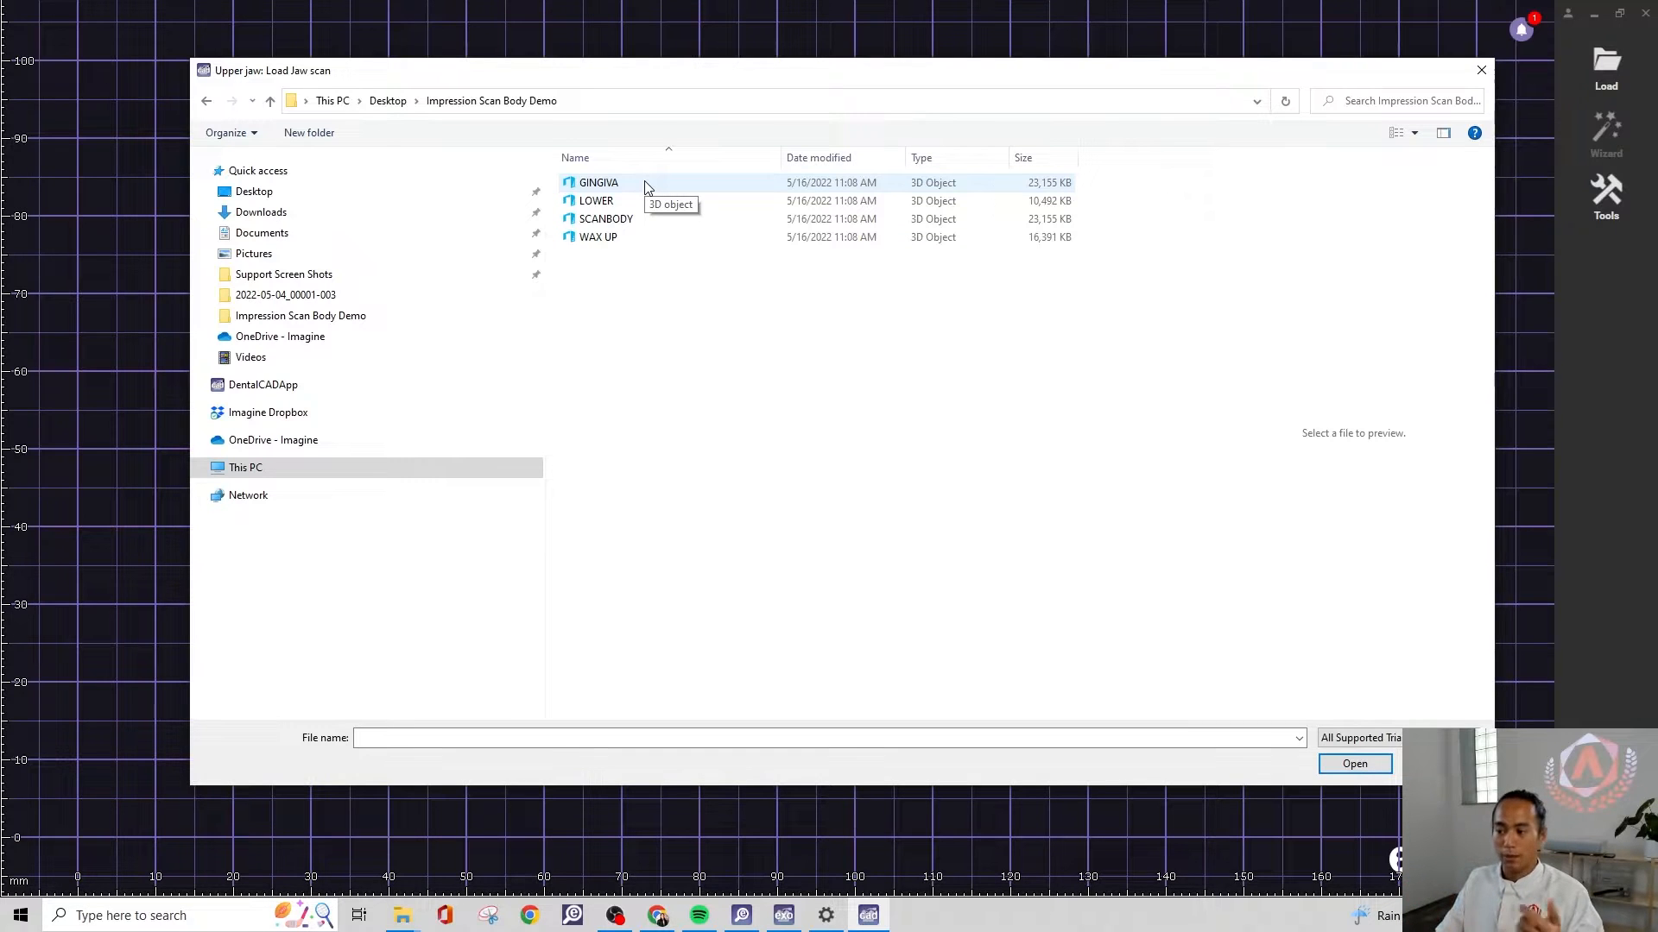
double_click(664, 225)
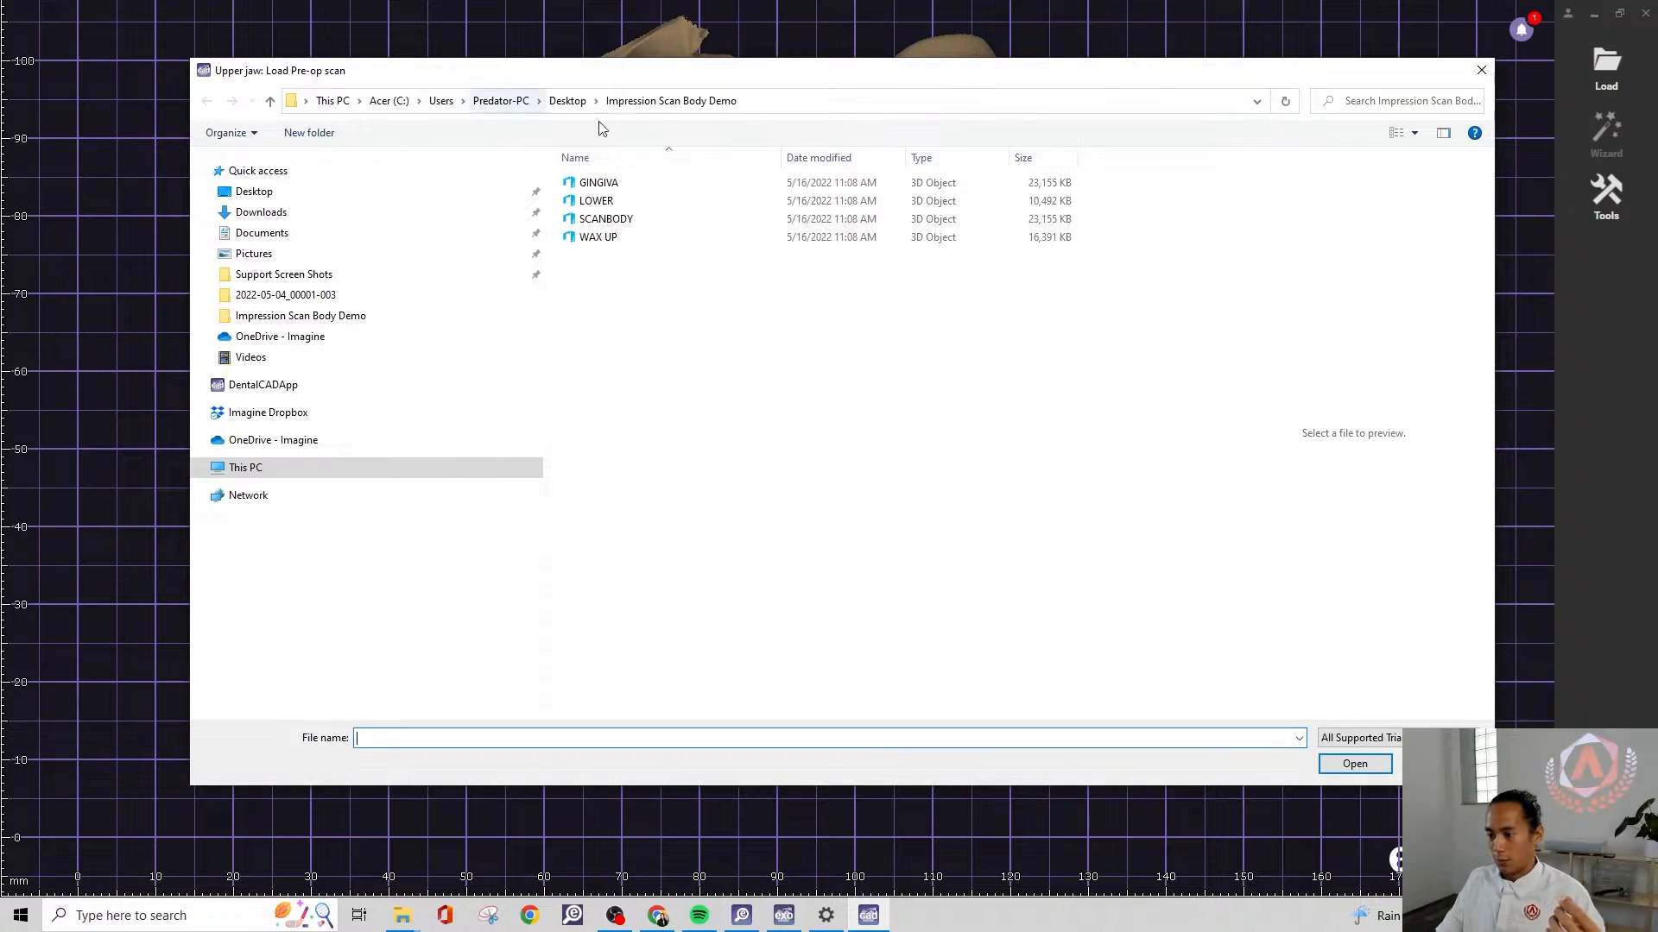
Load WAX UP as the upper jaw pre-op scan and LOWER as the lower jaw antagonist scan
double_click(643, 238)
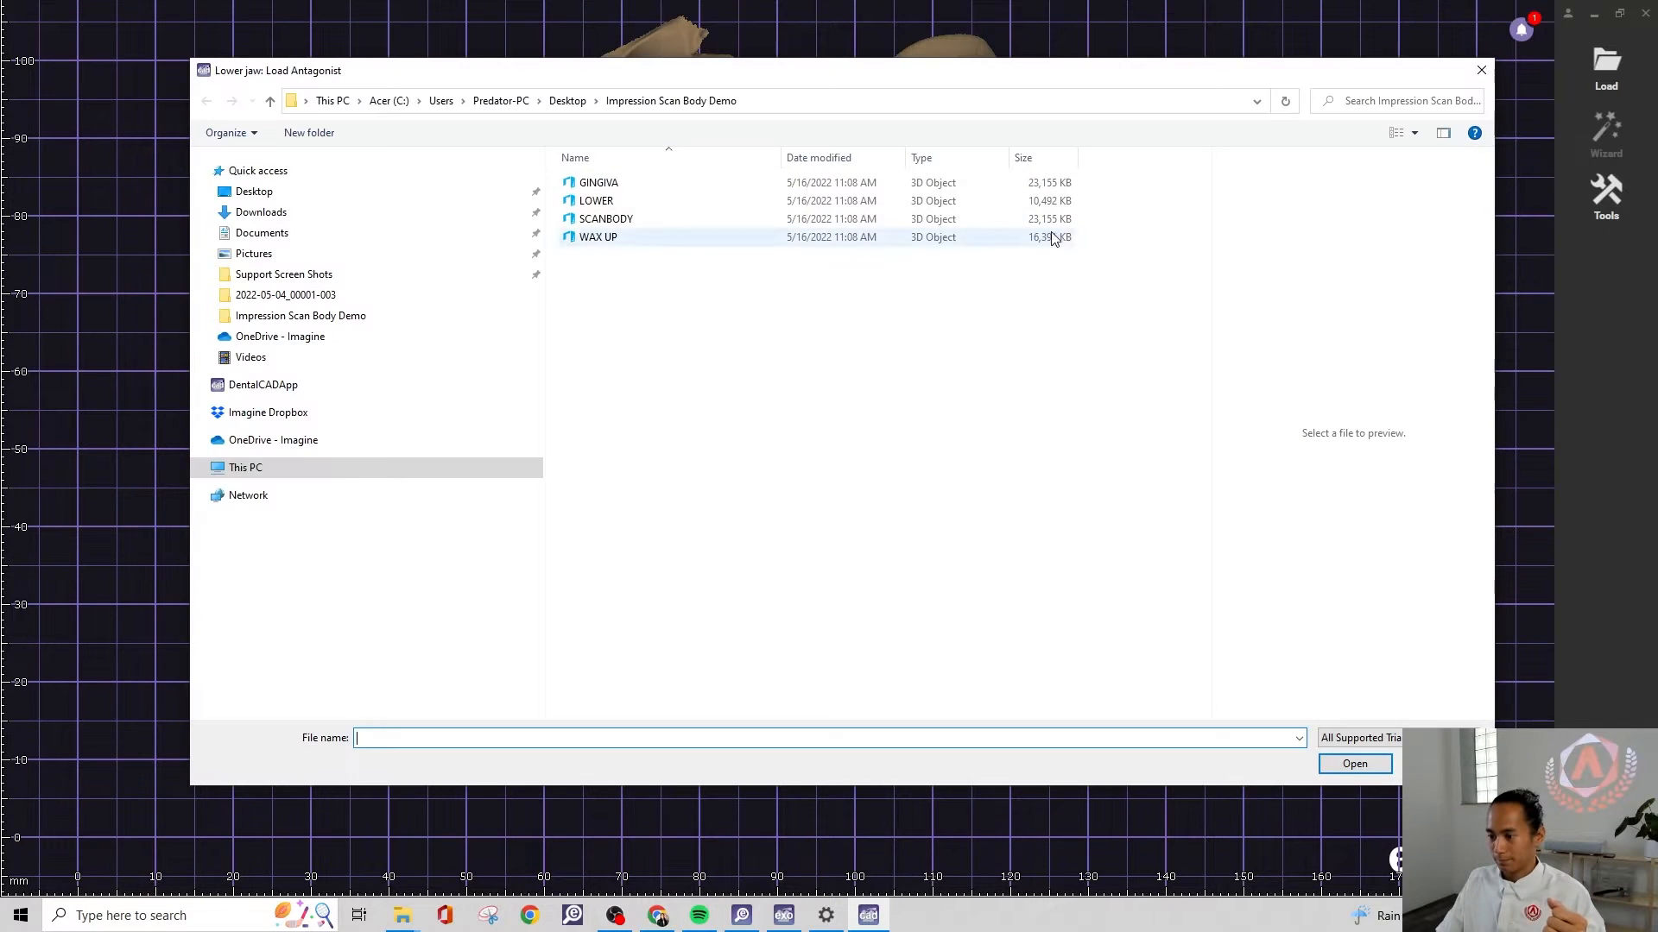
double_click(595, 201)
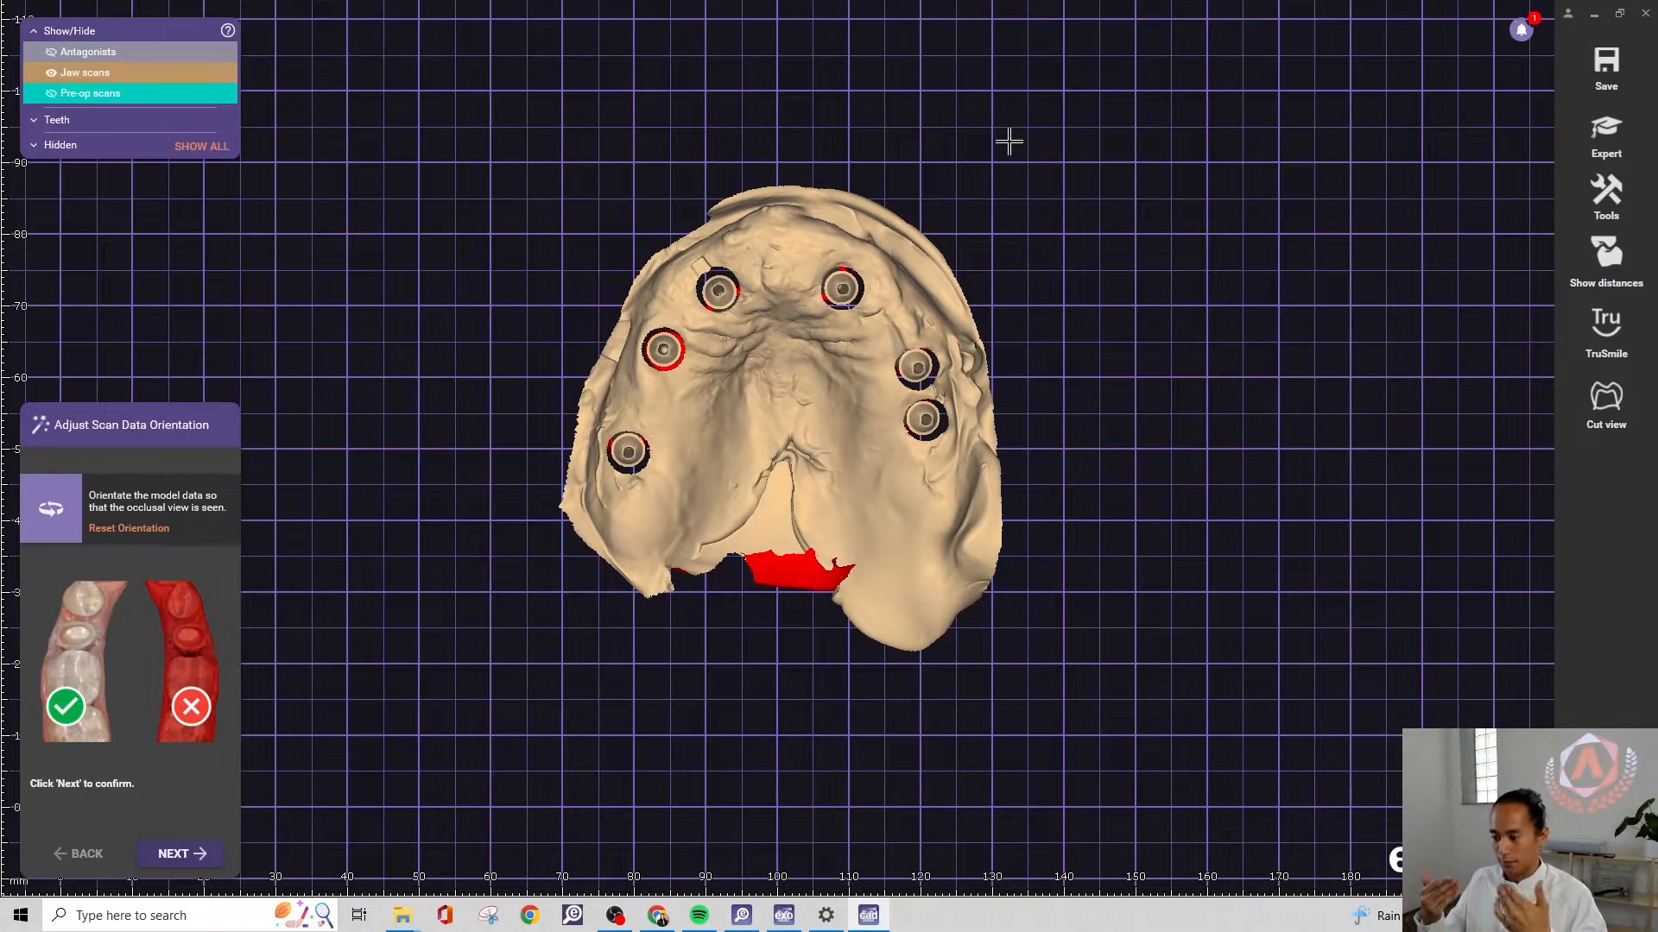
Orient the jaw scan so its beige side faces the occlusal view rather than the red side, and confirm the orientation
right_drag(873, 413, 873, 412)
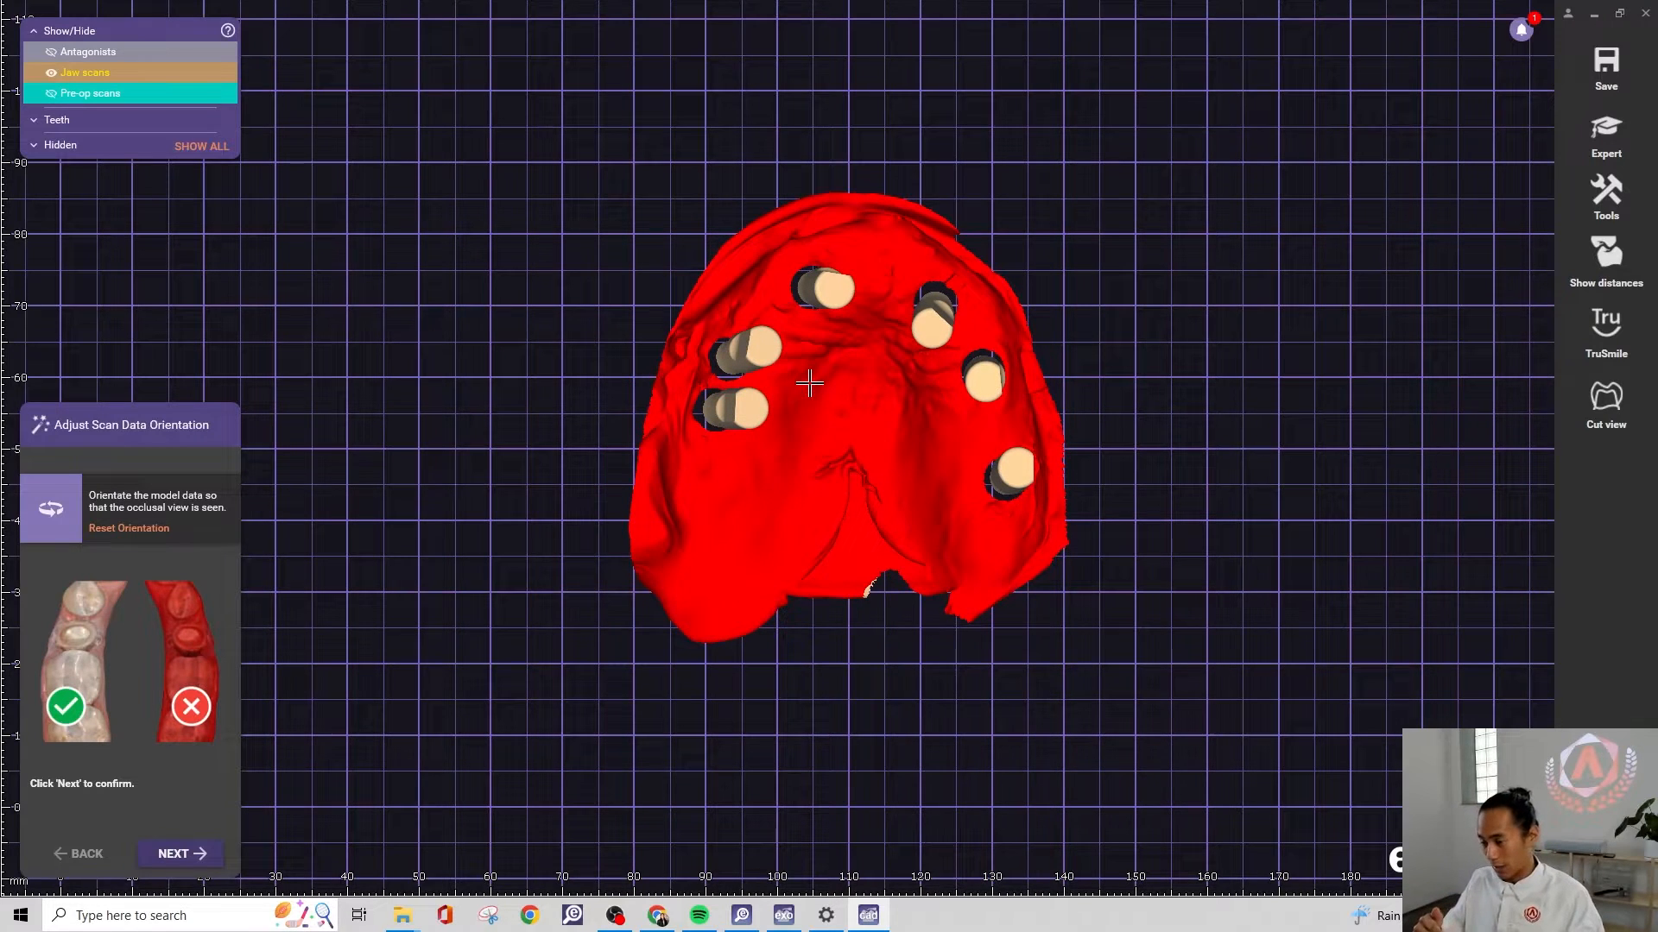
right_drag(926, 269, 929, 270)
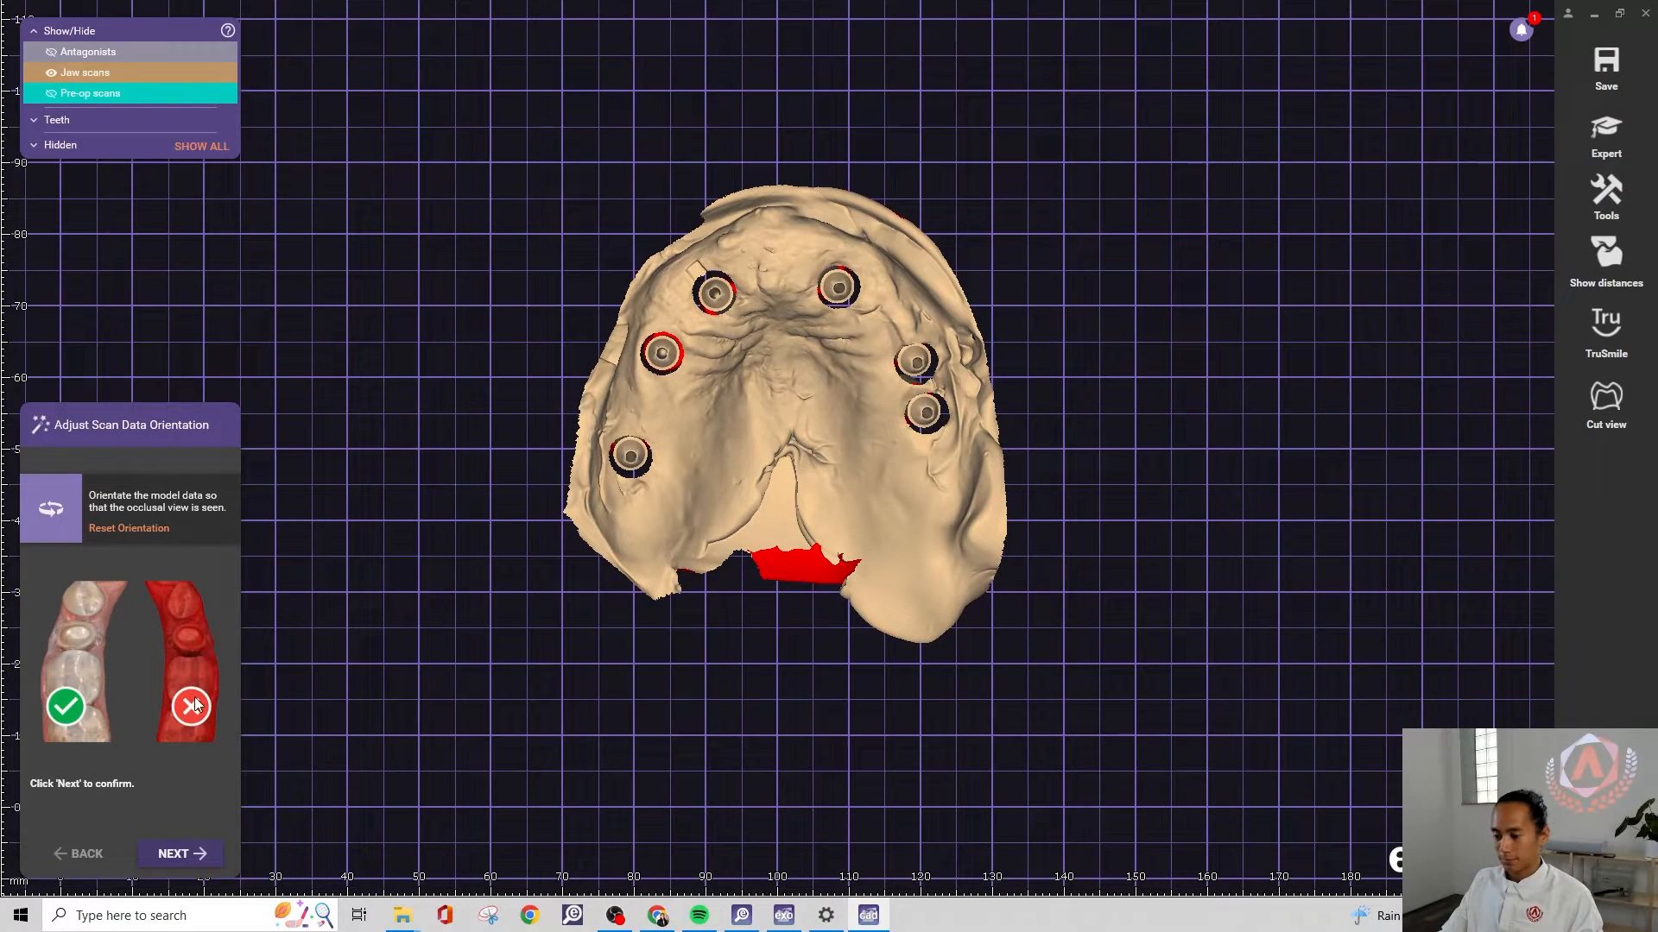
click(183, 855)
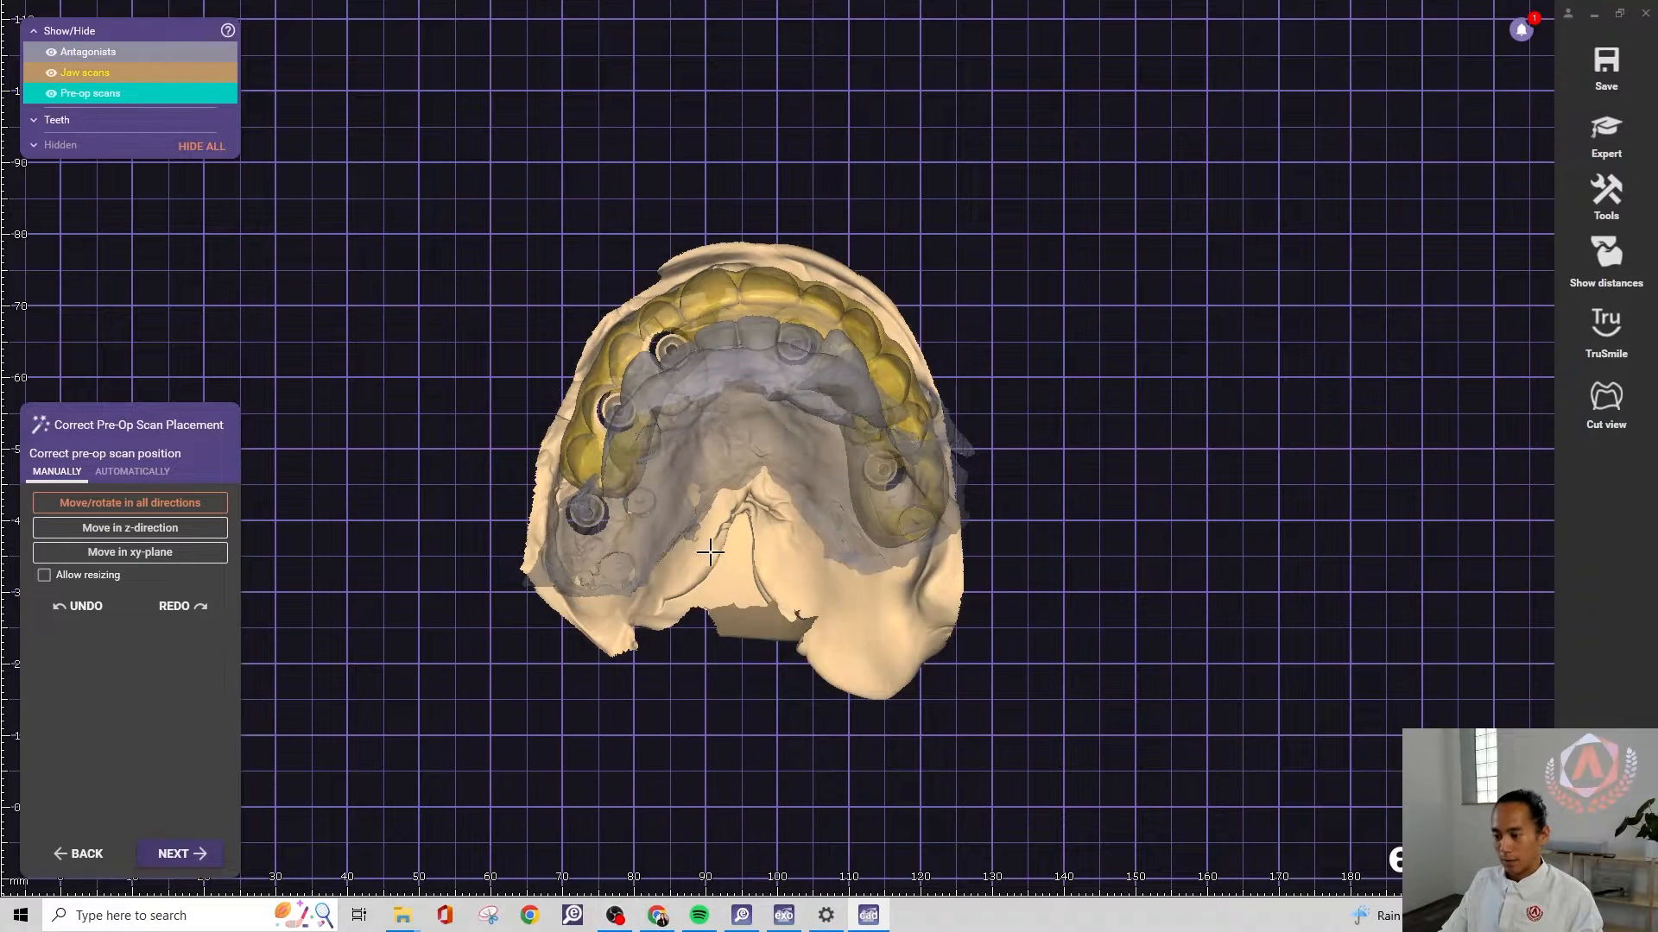
Check the wax-up against the jaw and antagonist scans, accept its placement unchanged, and skip Smile Creator
right_drag(714, 544, 709, 565)
right_drag(786, 509, 815, 400)
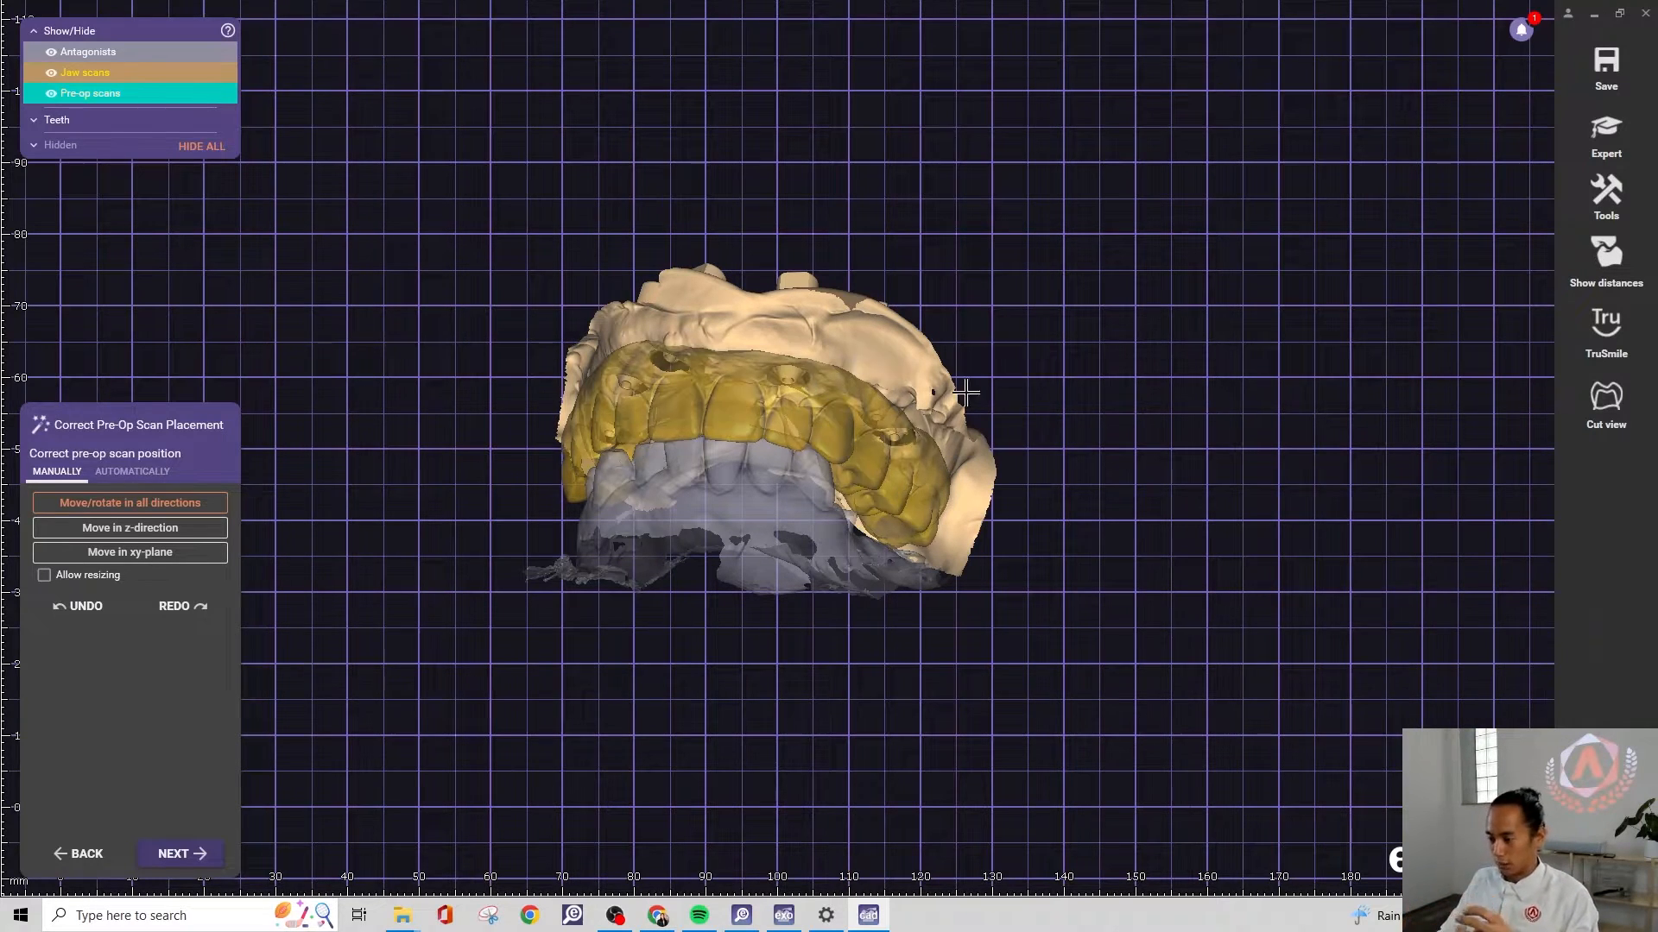
right_drag(839, 445, 915, 622)
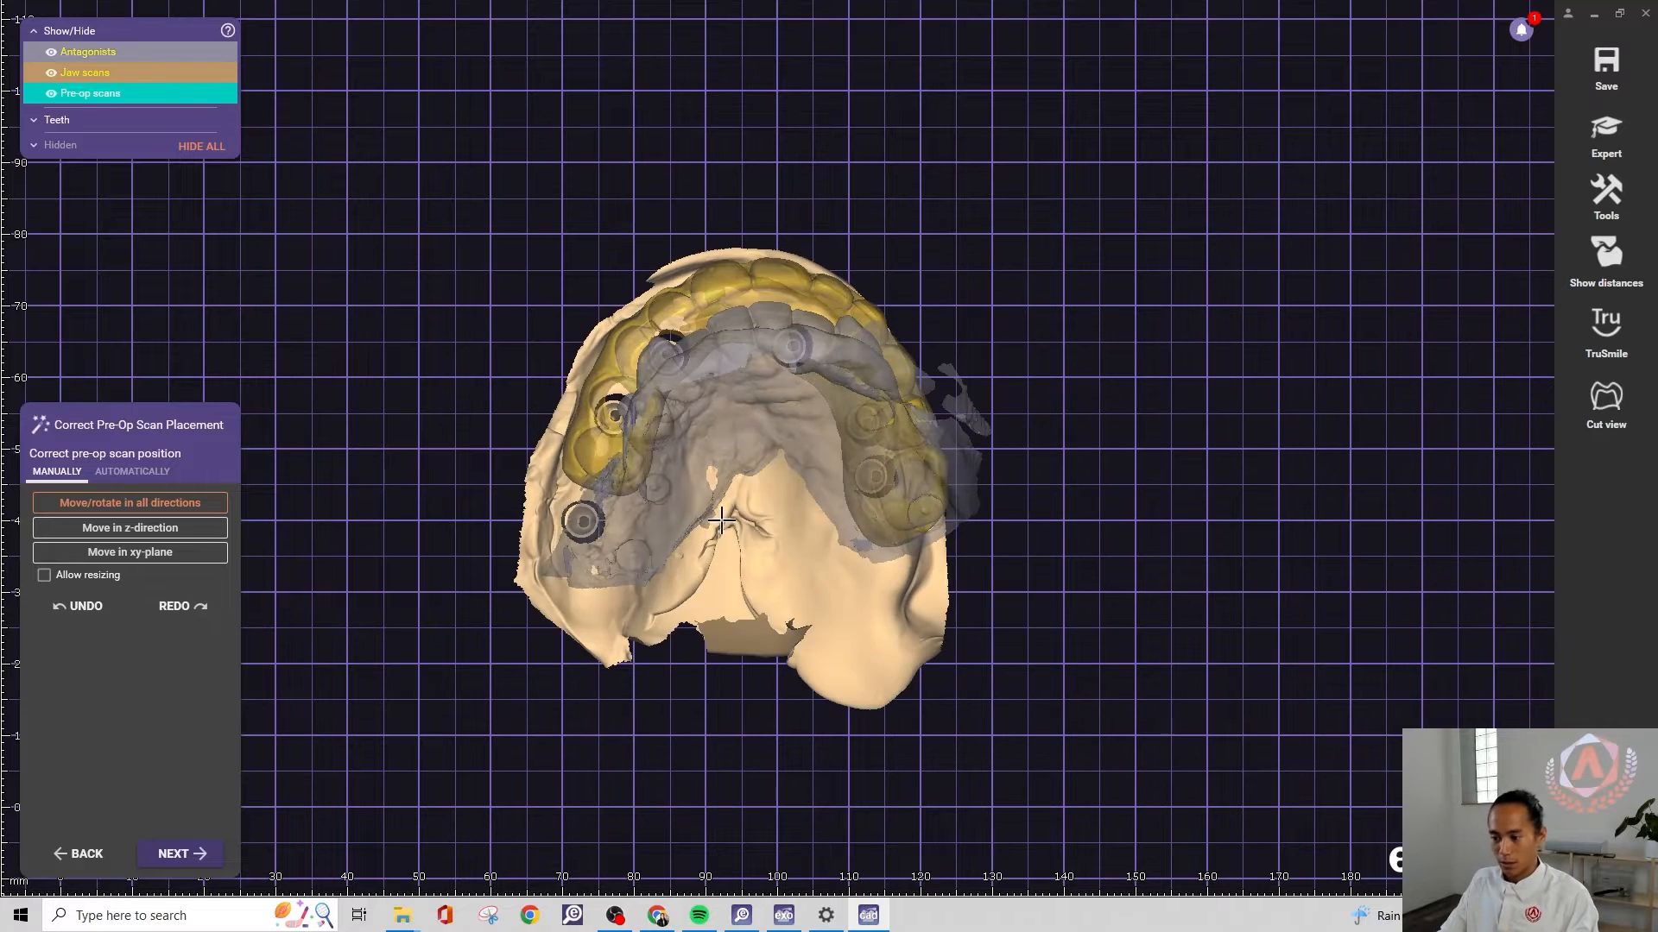
click(172, 854)
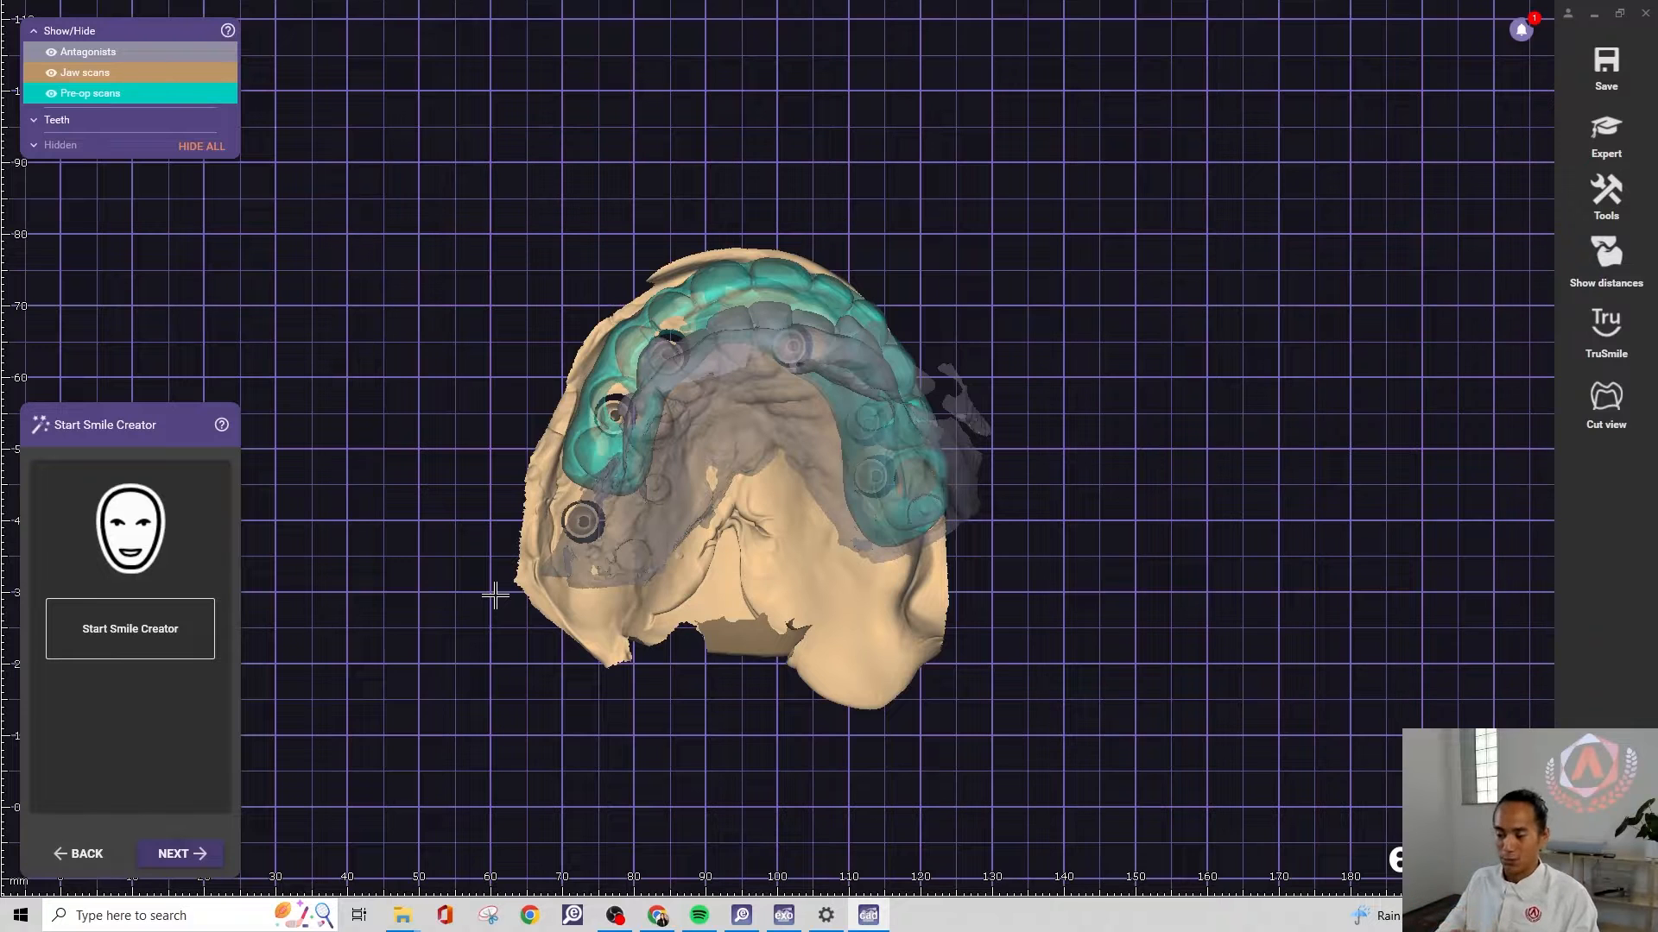
click(197, 855)
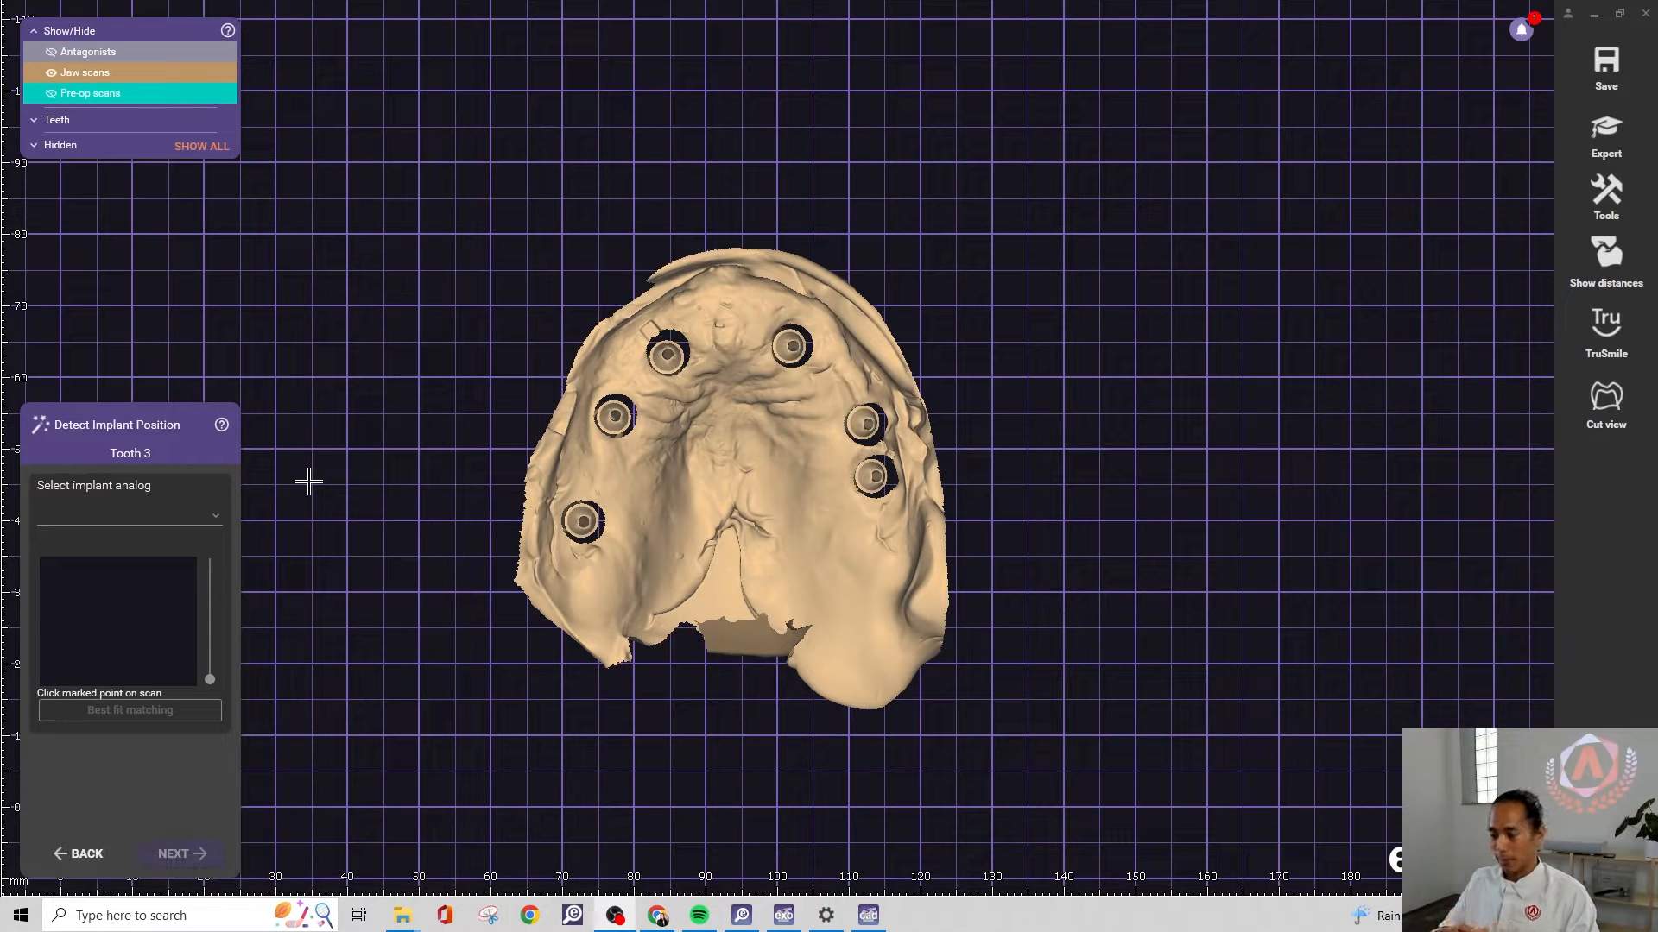
Select implant analog MIST IC NMU IMP with L-Link_h55 and Bridge_FIT 0.052 for tooth 3, and accept using the unofficial library
right_drag(613, 481, 621, 479)
right_drag(622, 479, 558, 481)
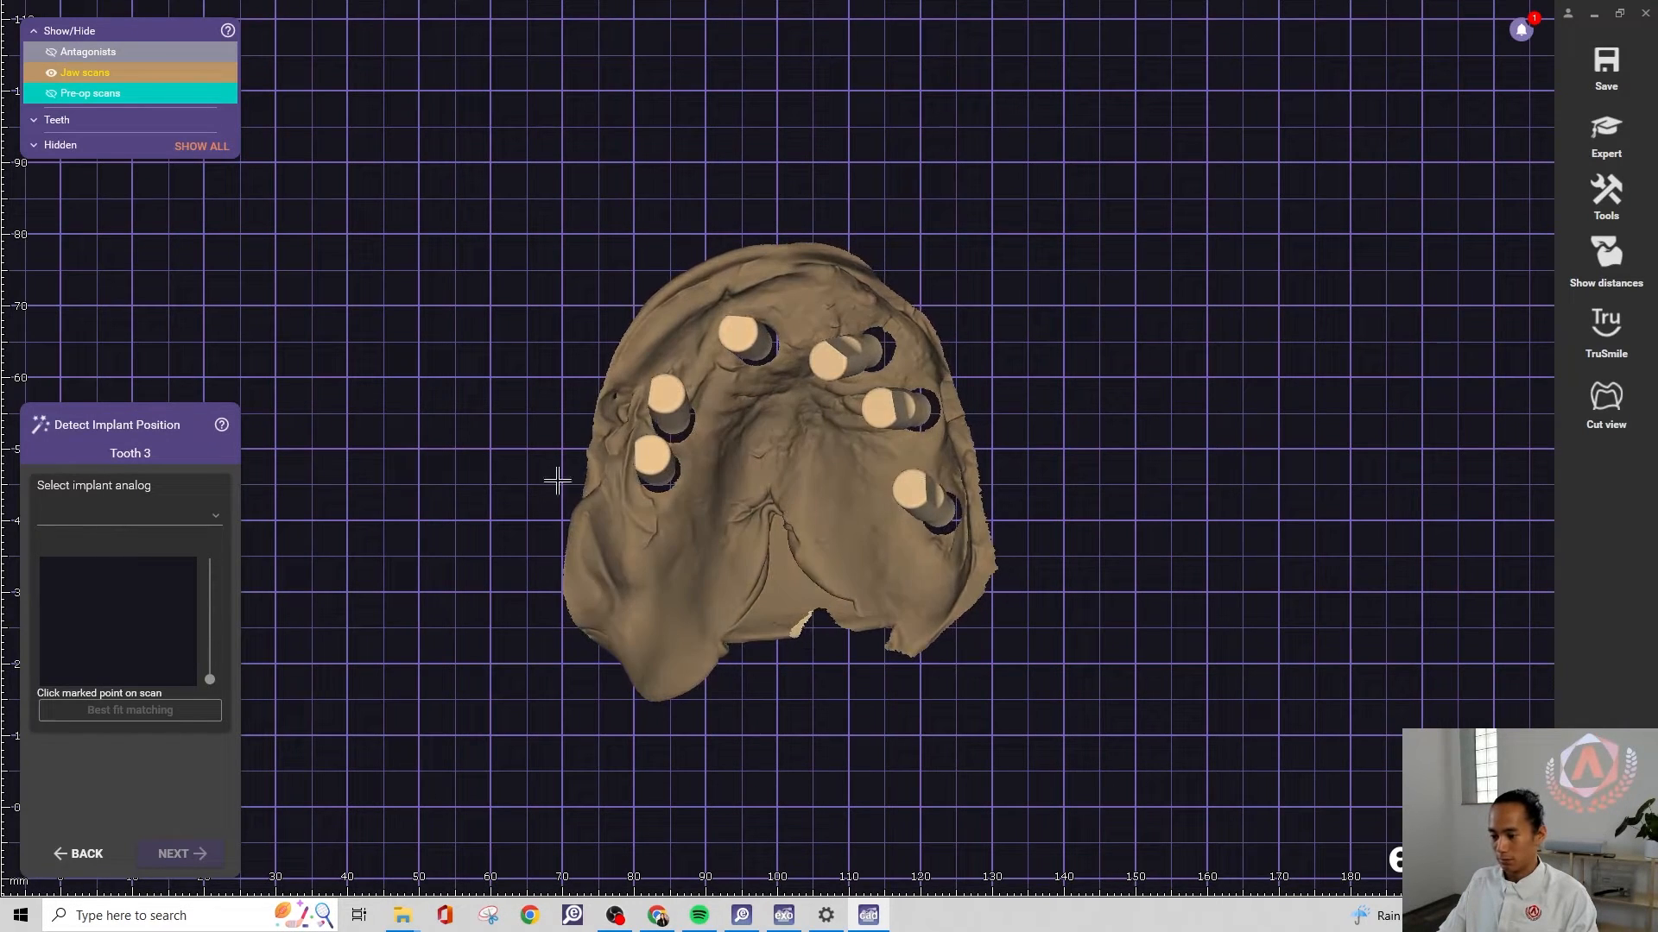
click(216, 514)
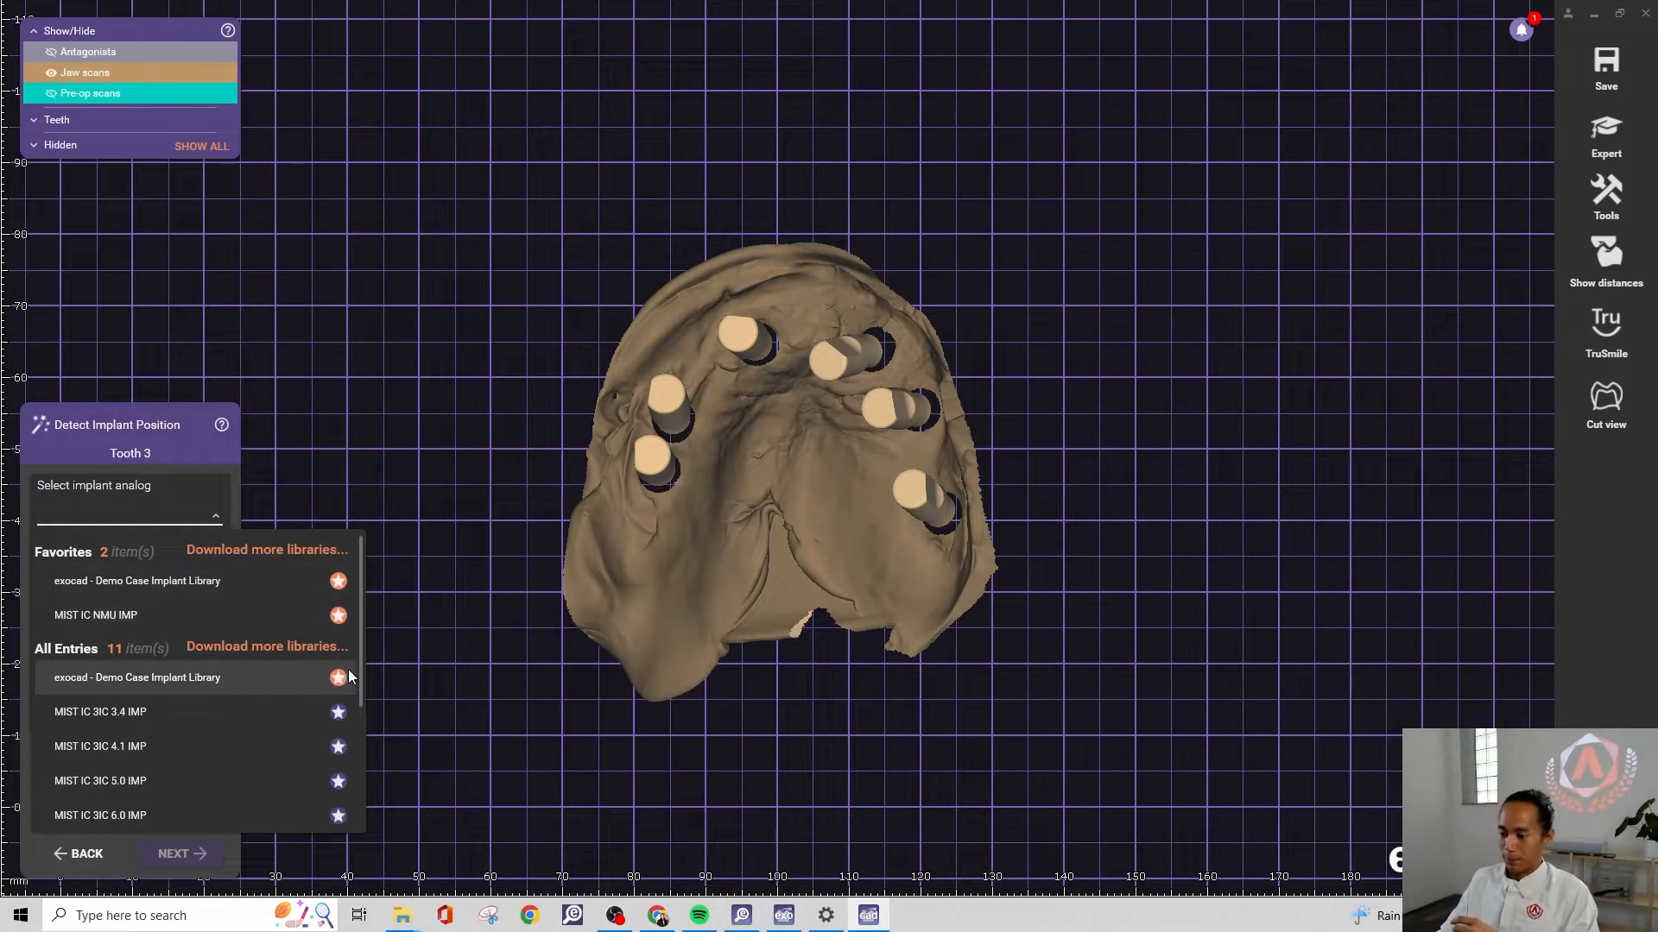
drag(360, 661, 338, 722)
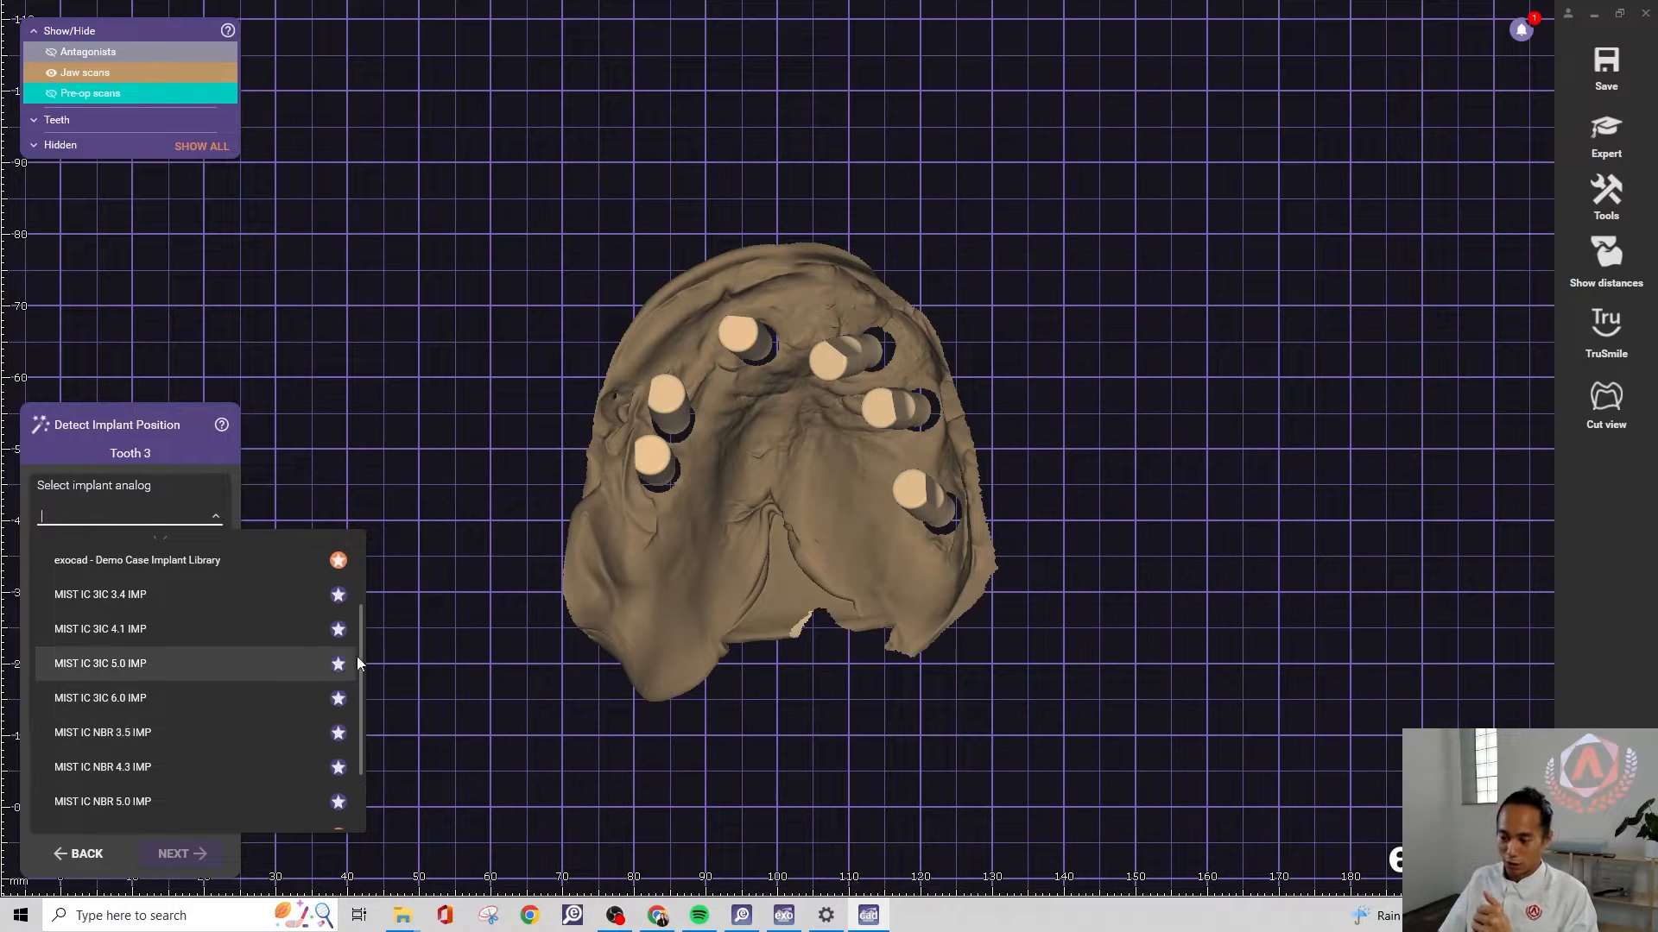
drag(363, 654, 375, 582)
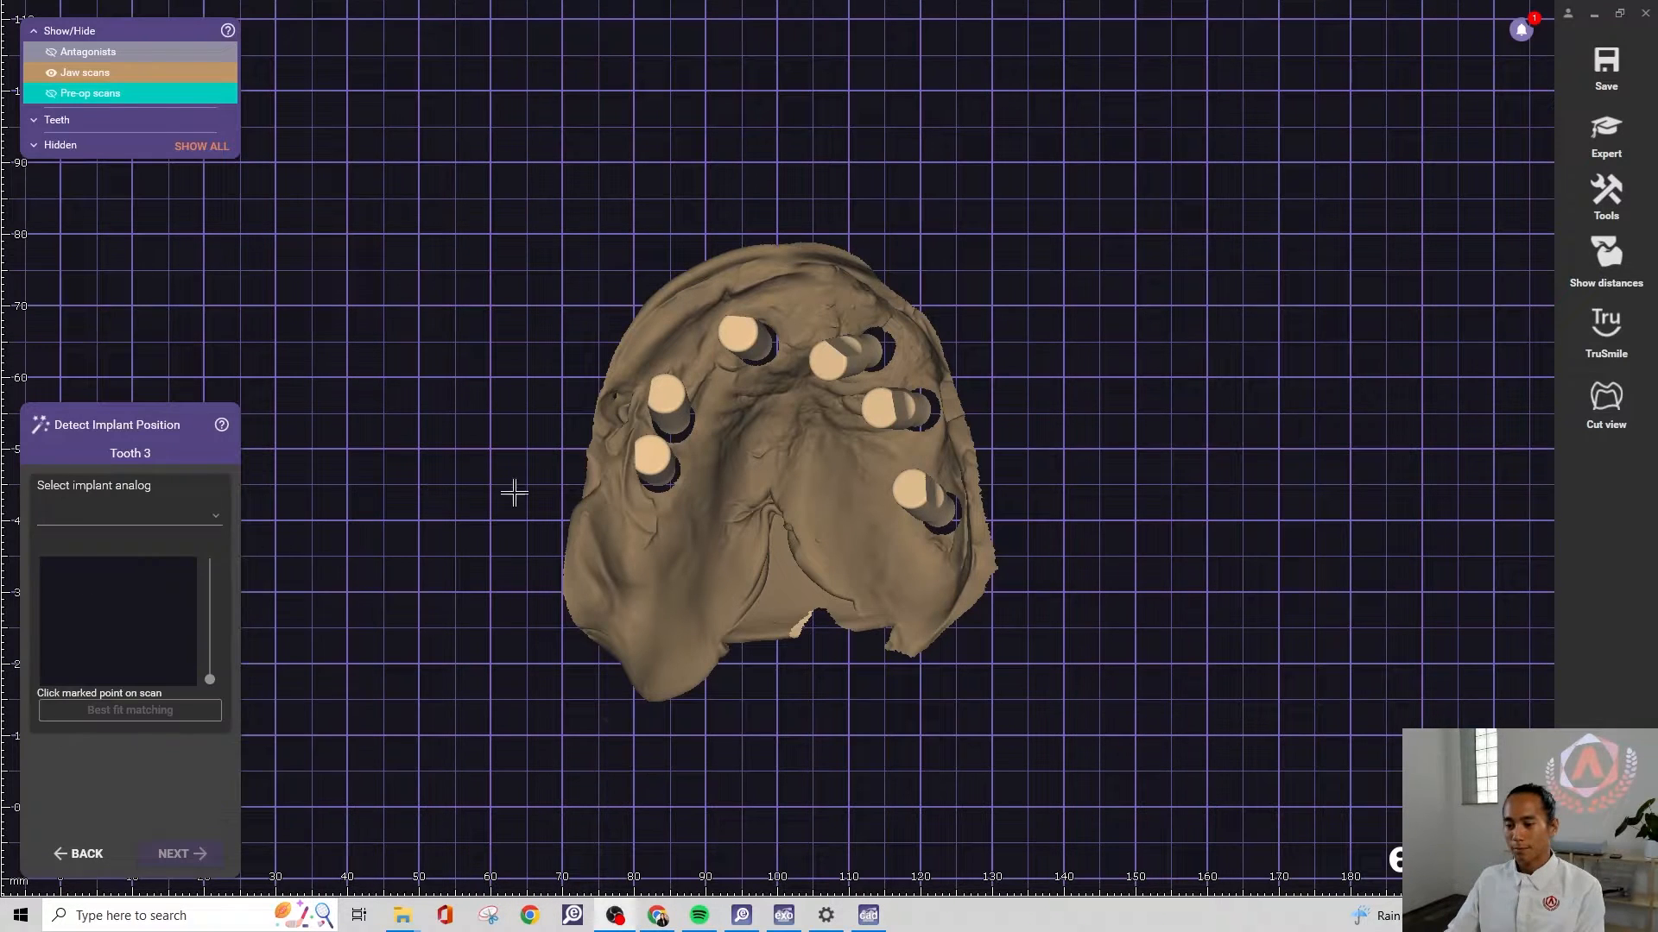
click(214, 519)
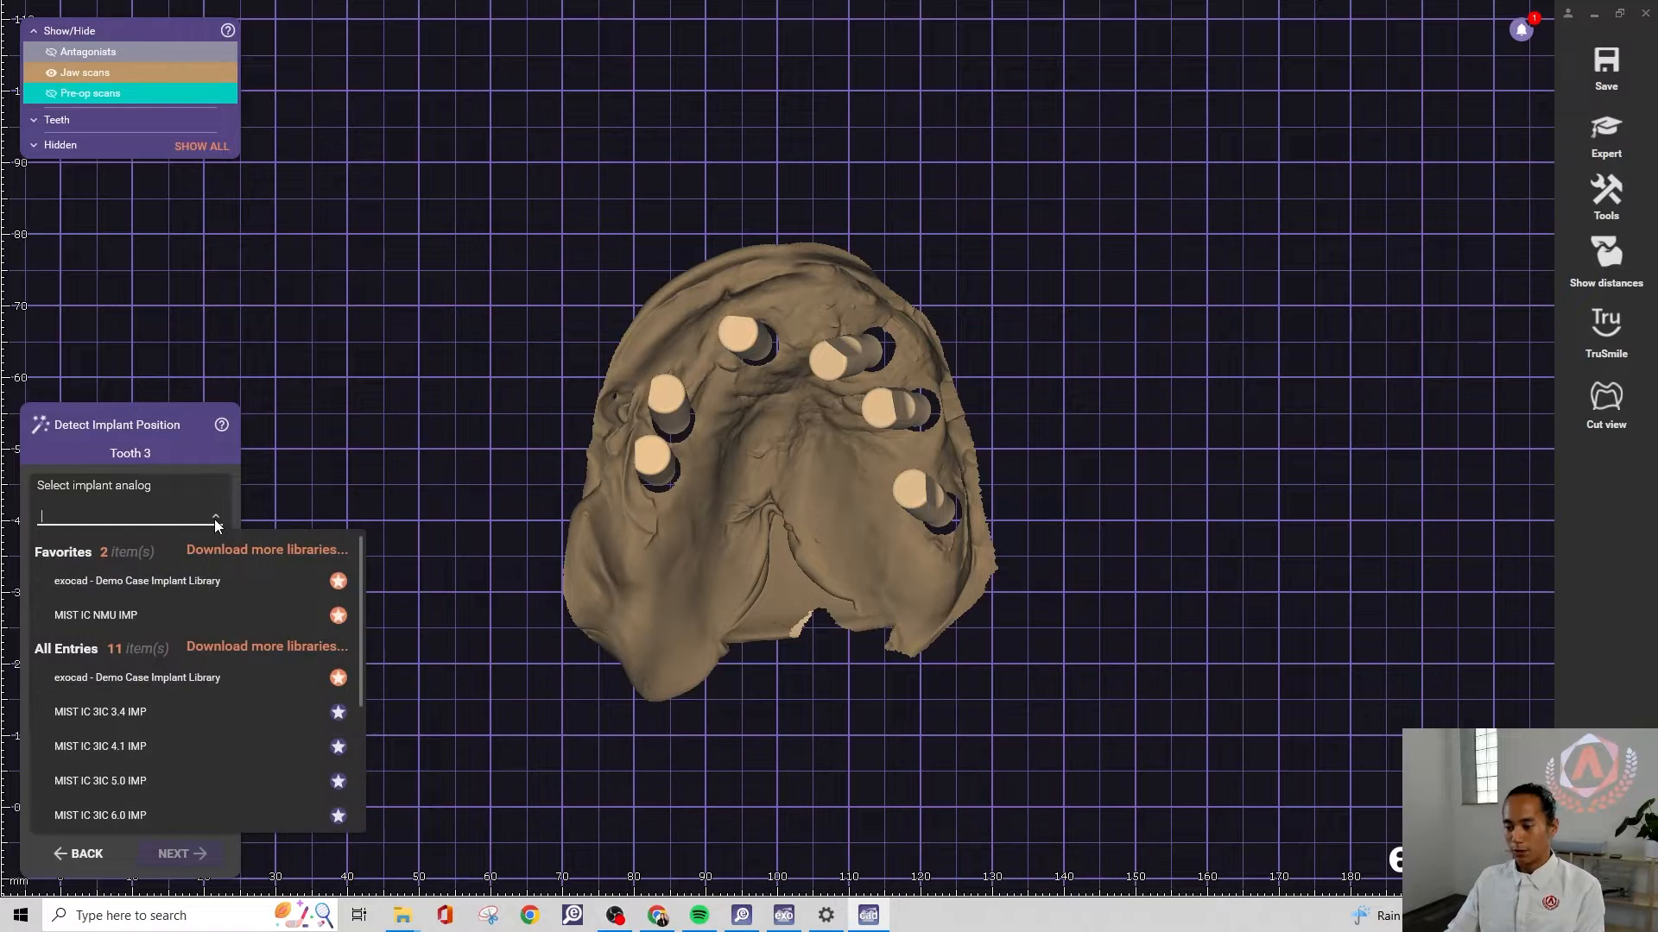
click(130, 615)
click(142, 544)
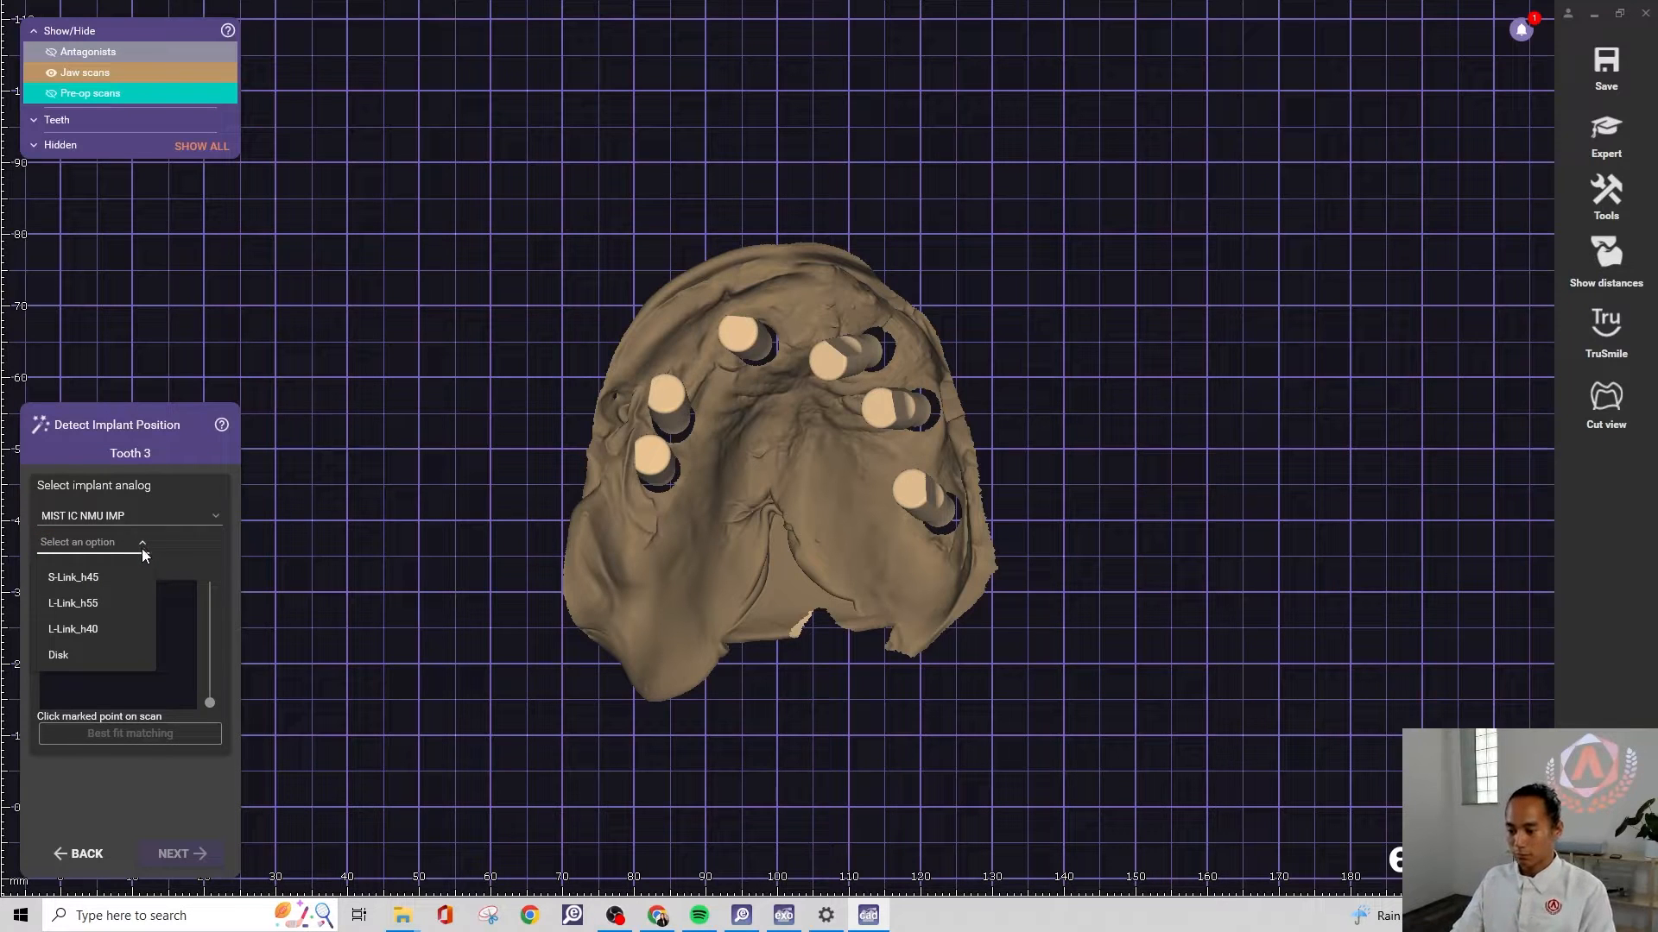
click(93, 611)
click(193, 542)
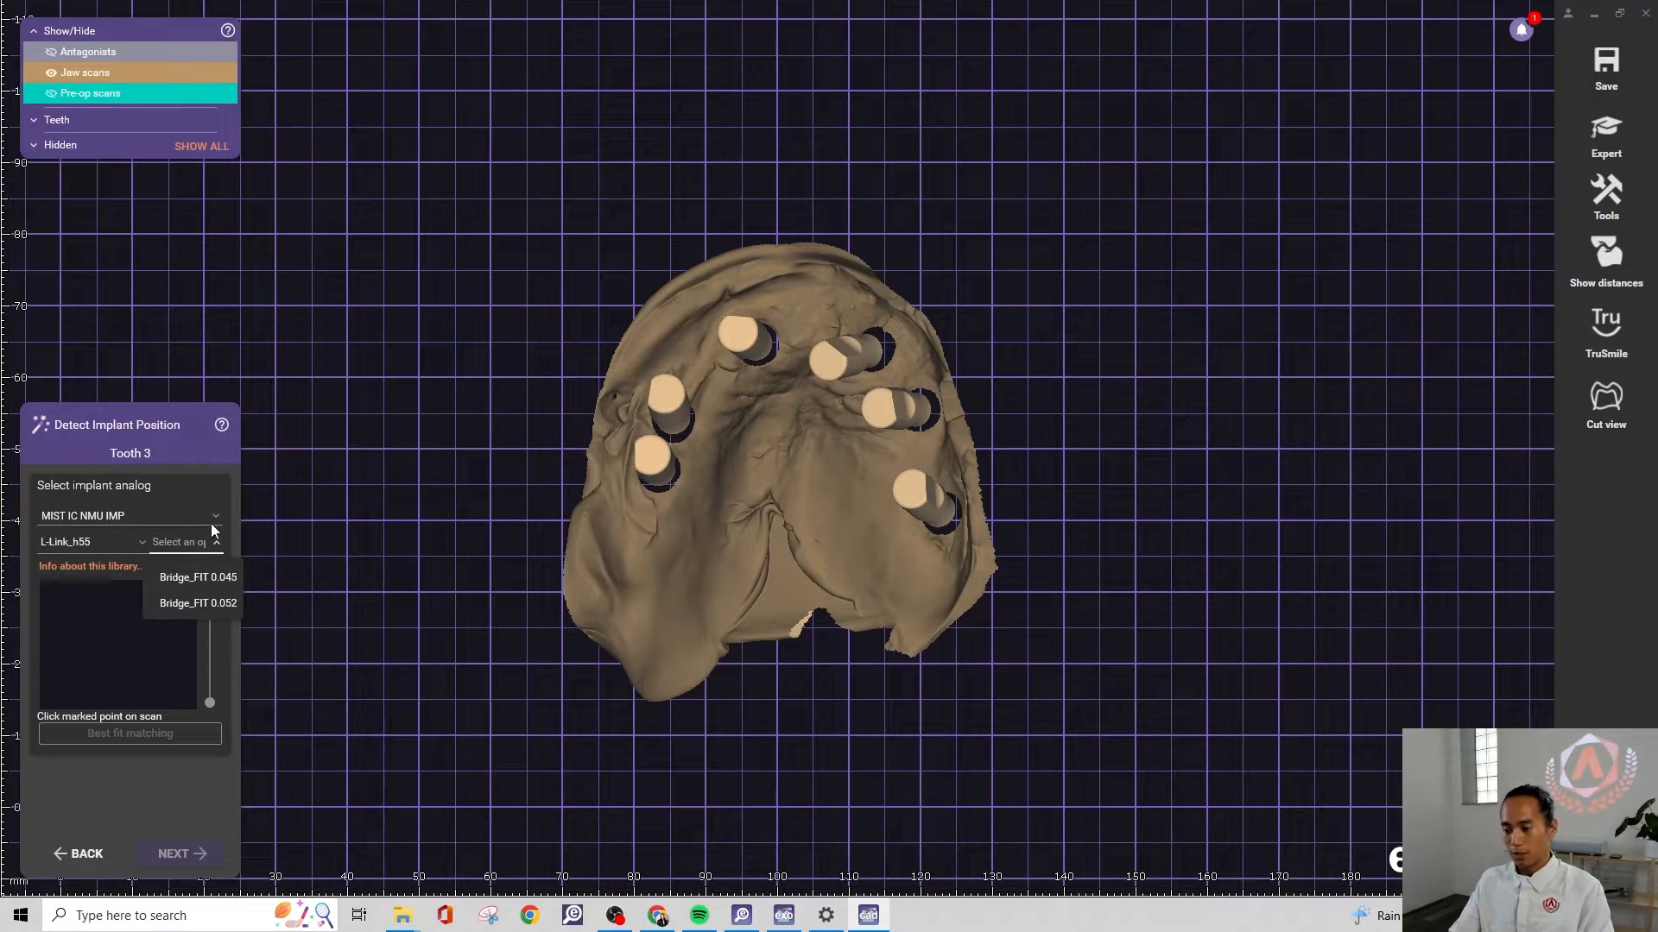
click(183, 610)
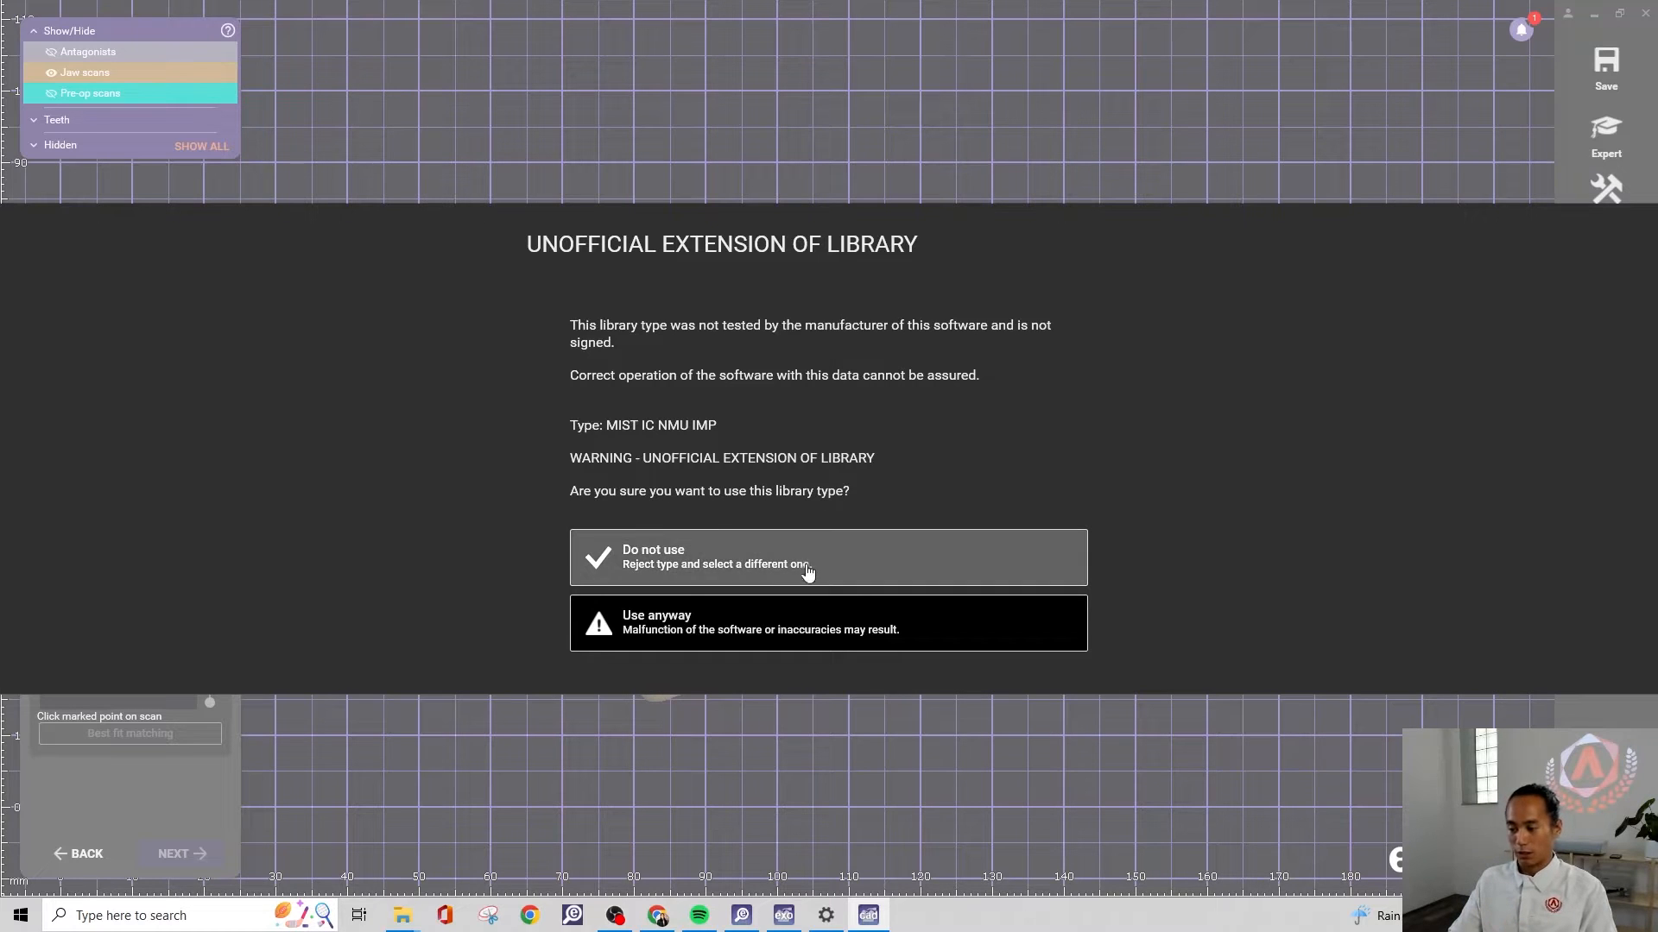
click(768, 649)
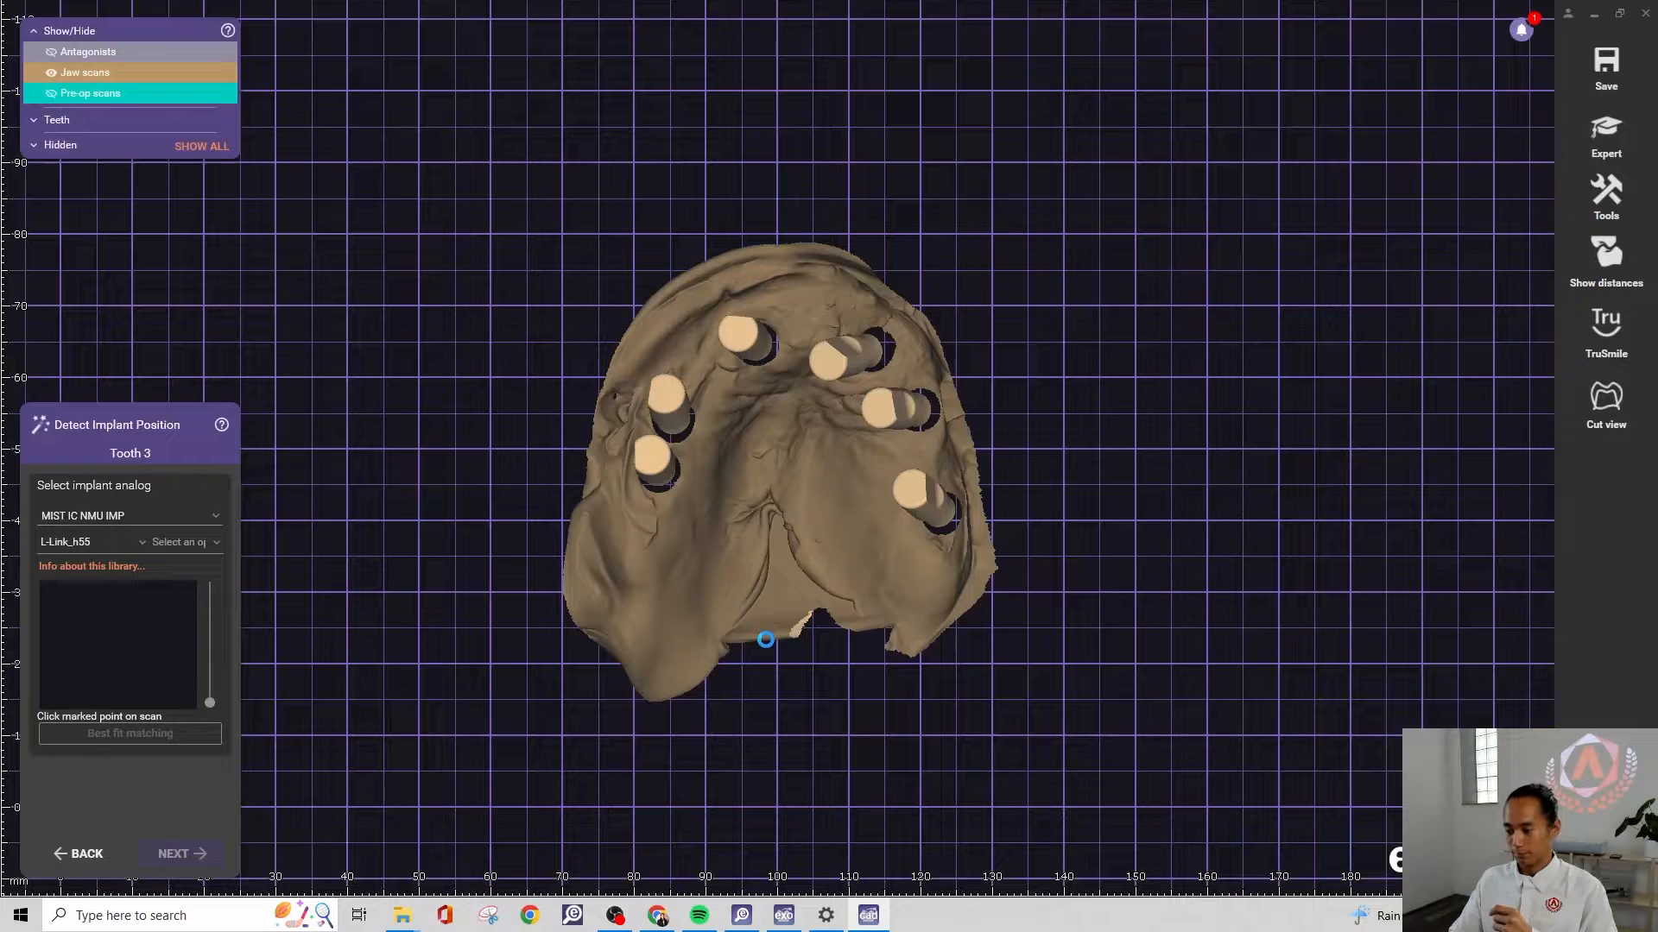
Mark the flat face of the tooth 3 scan body on the jaw scan and run best fit matching
right_drag(692, 488, 734, 623)
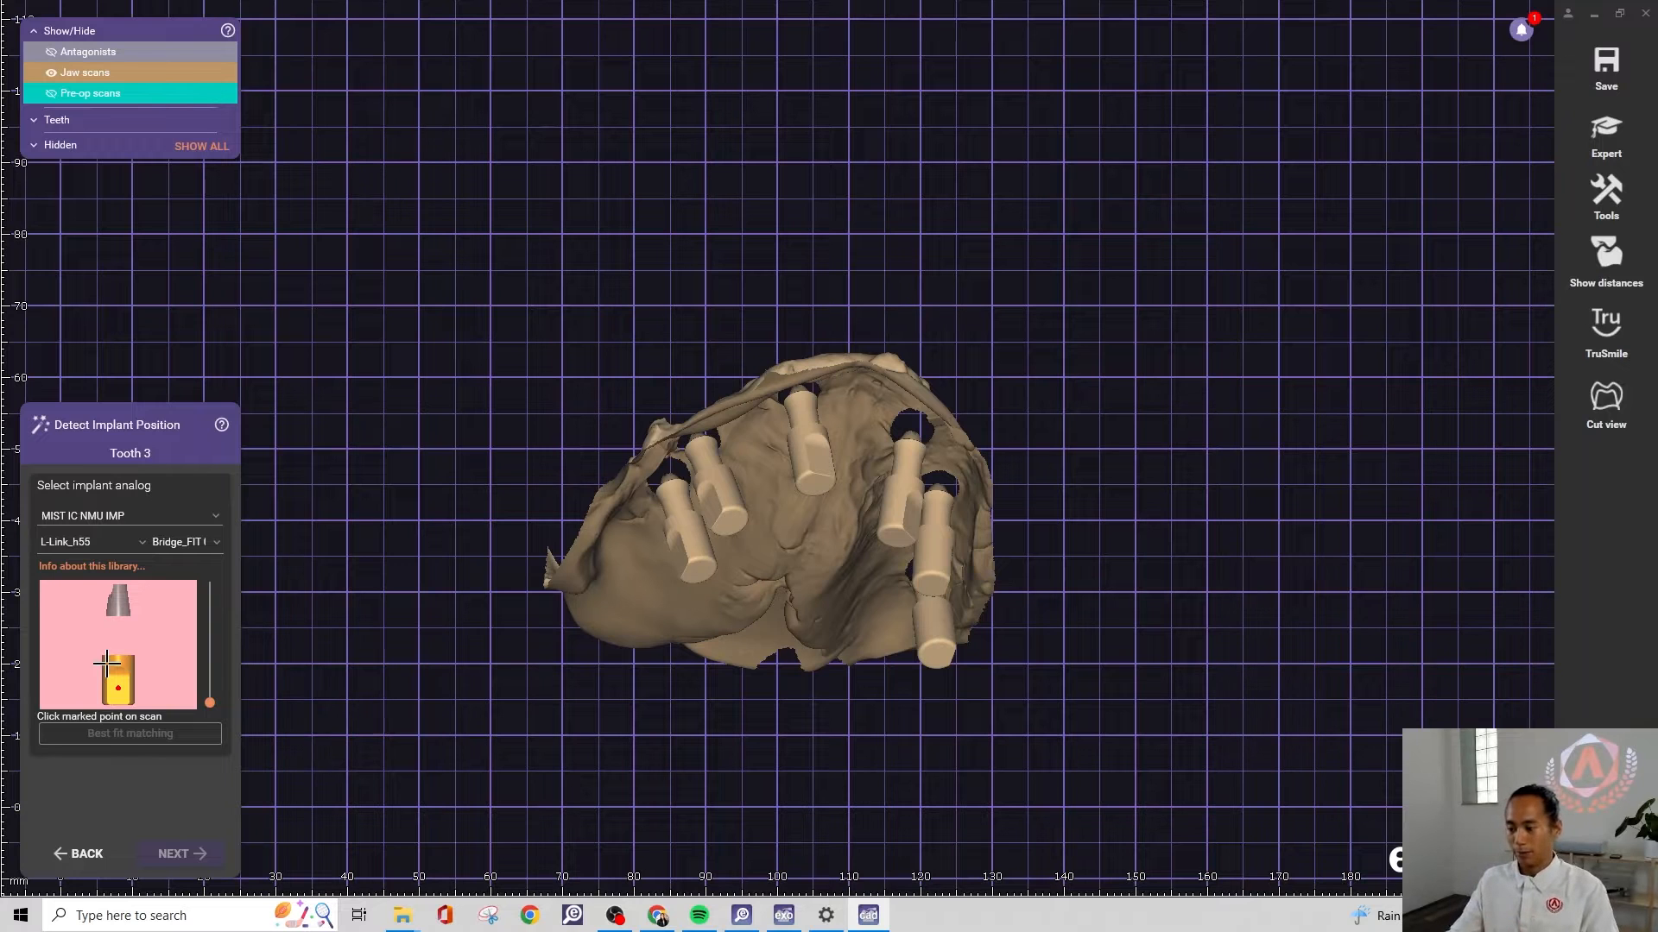
right_drag(392, 559, 584, 562)
scroll(928, 608, up, 3)
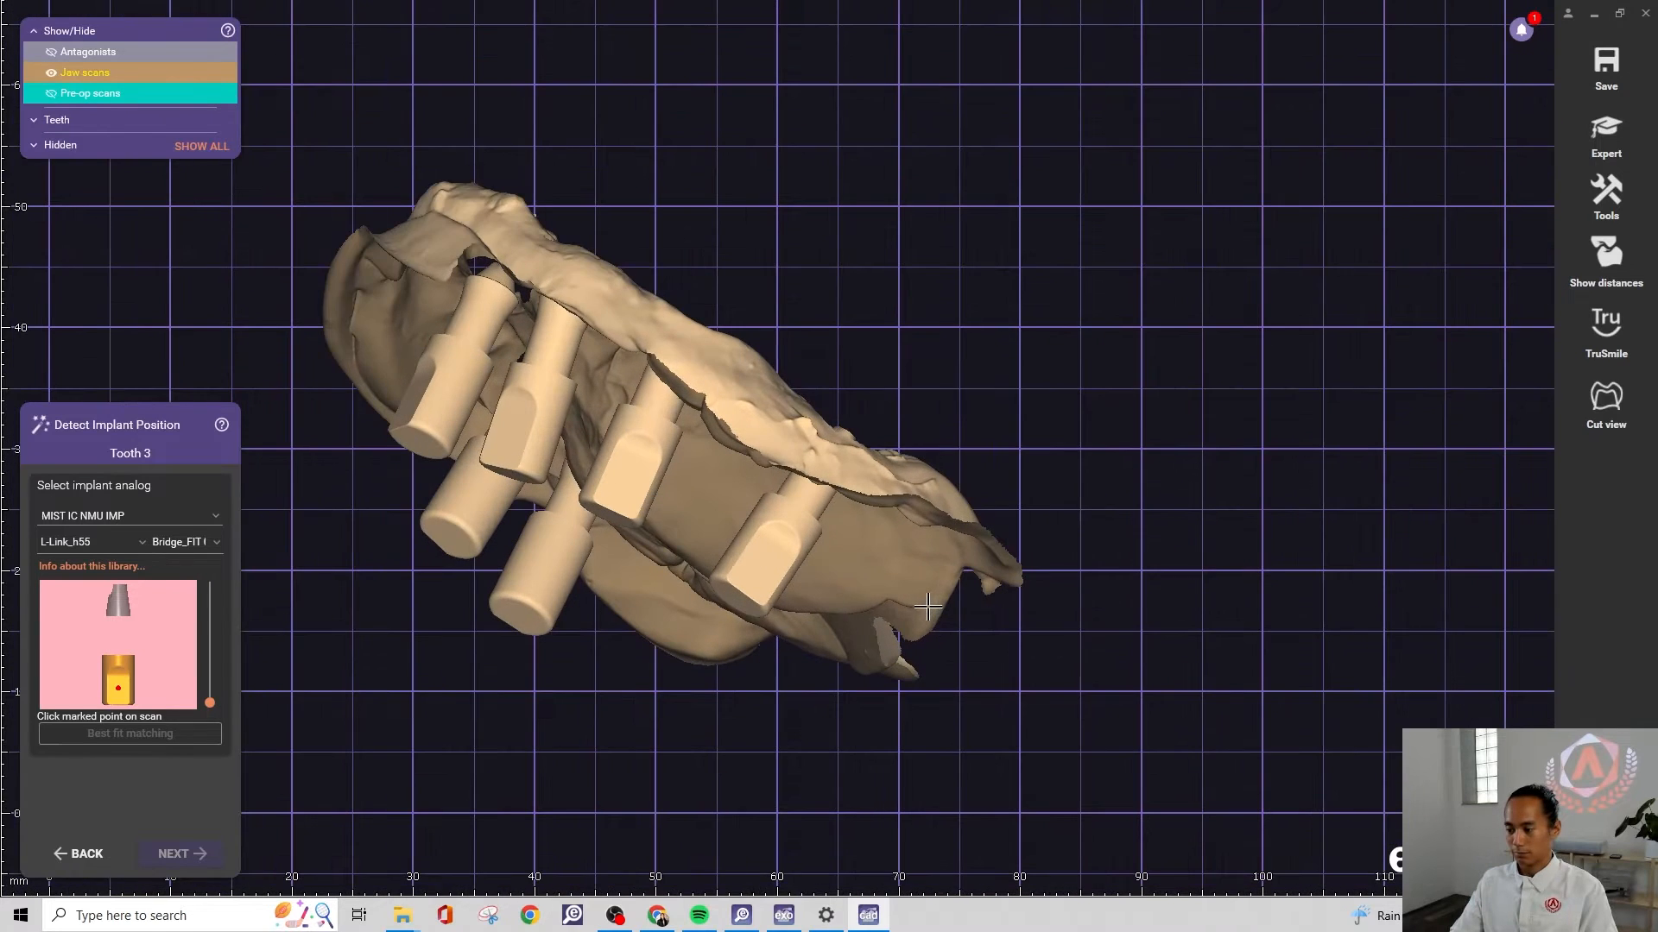
right_drag(148, 661, 101, 664)
scroll(90, 660, up, 3)
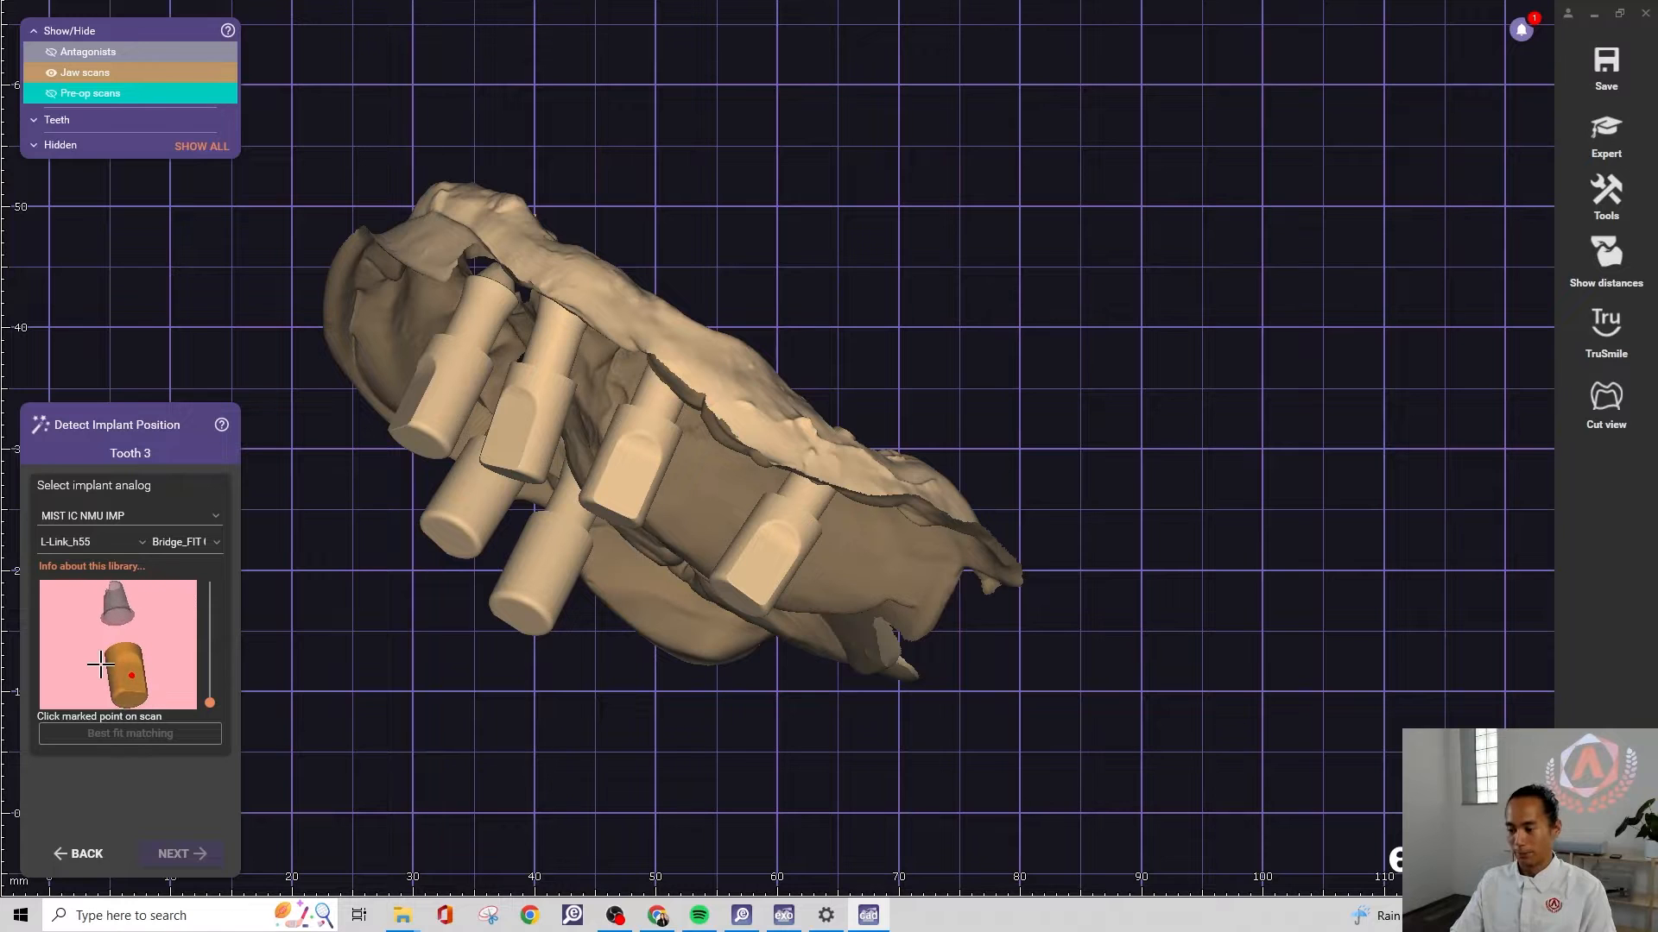
right_drag(494, 562, 498, 553)
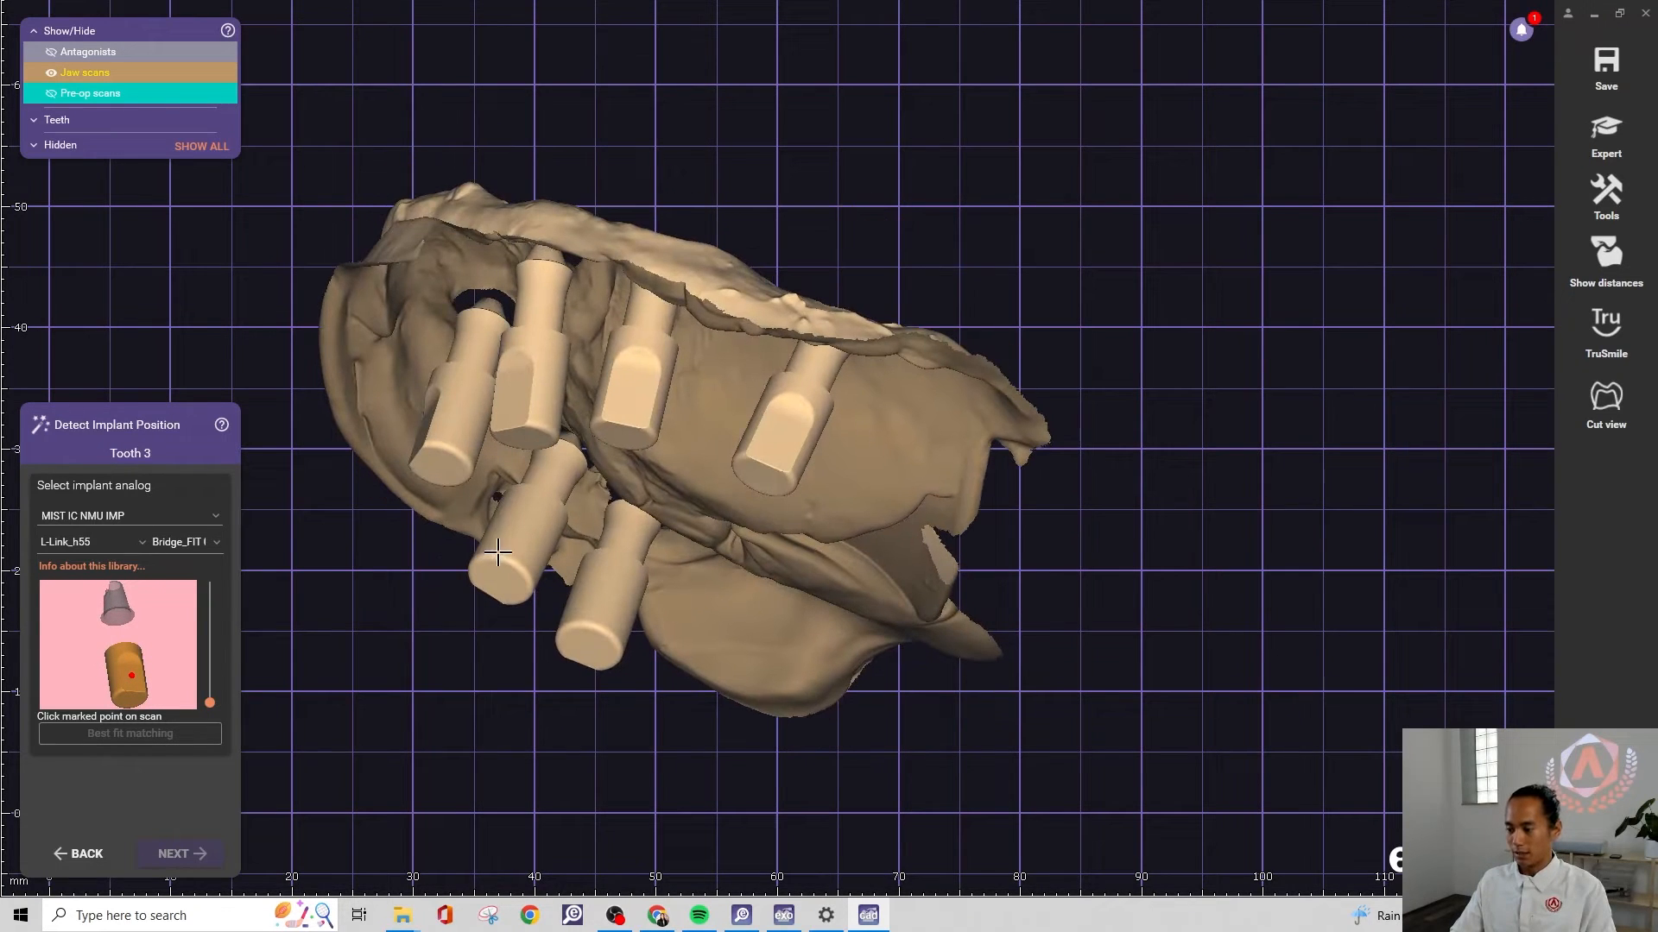
click(785, 440)
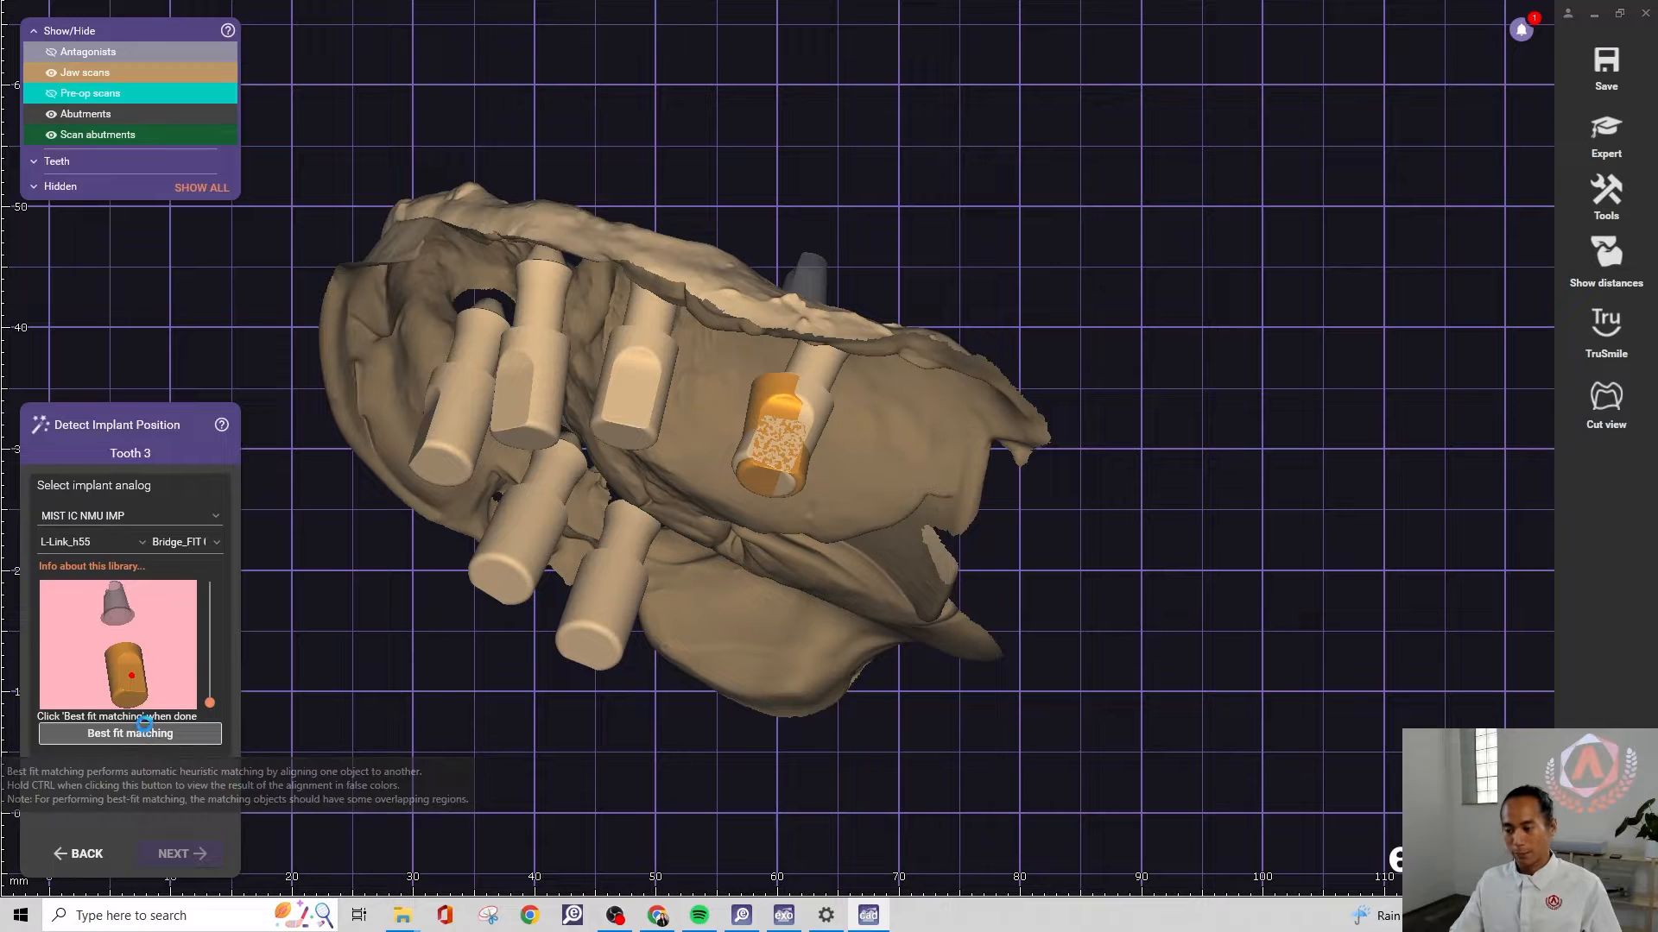
click(147, 734)
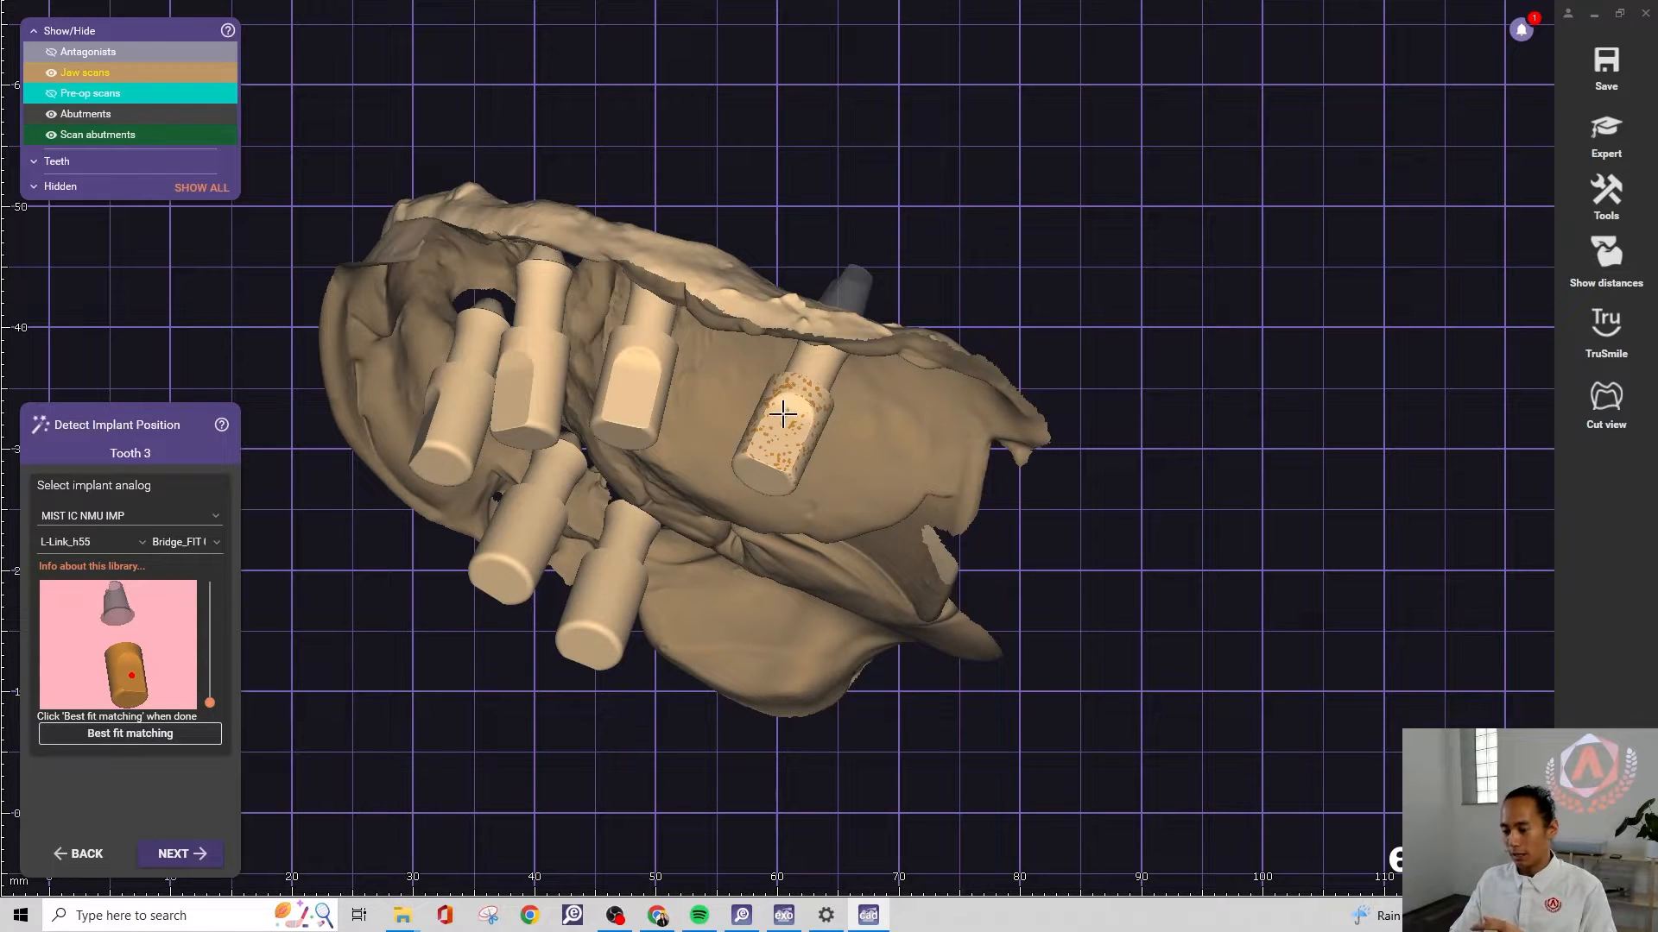
Inspect the matched tooth 3 scan body up close and rerun best fit matching with the deviations shown in false colors
scroll(846, 425, up, 5)
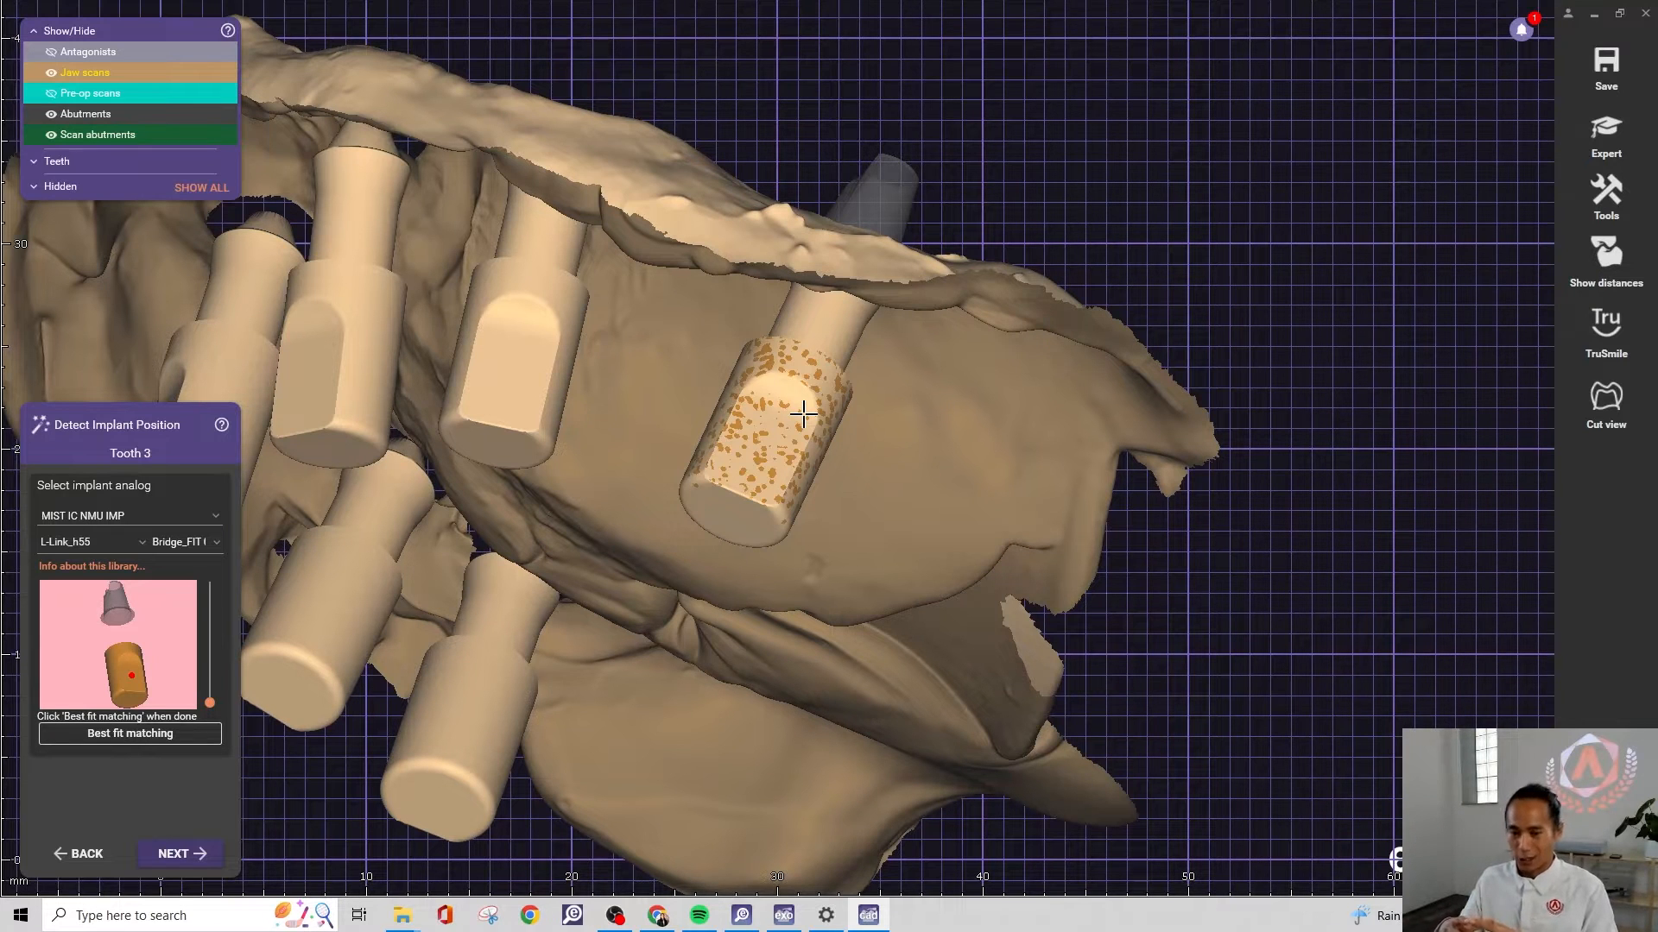
scroll(803, 416, up, 4)
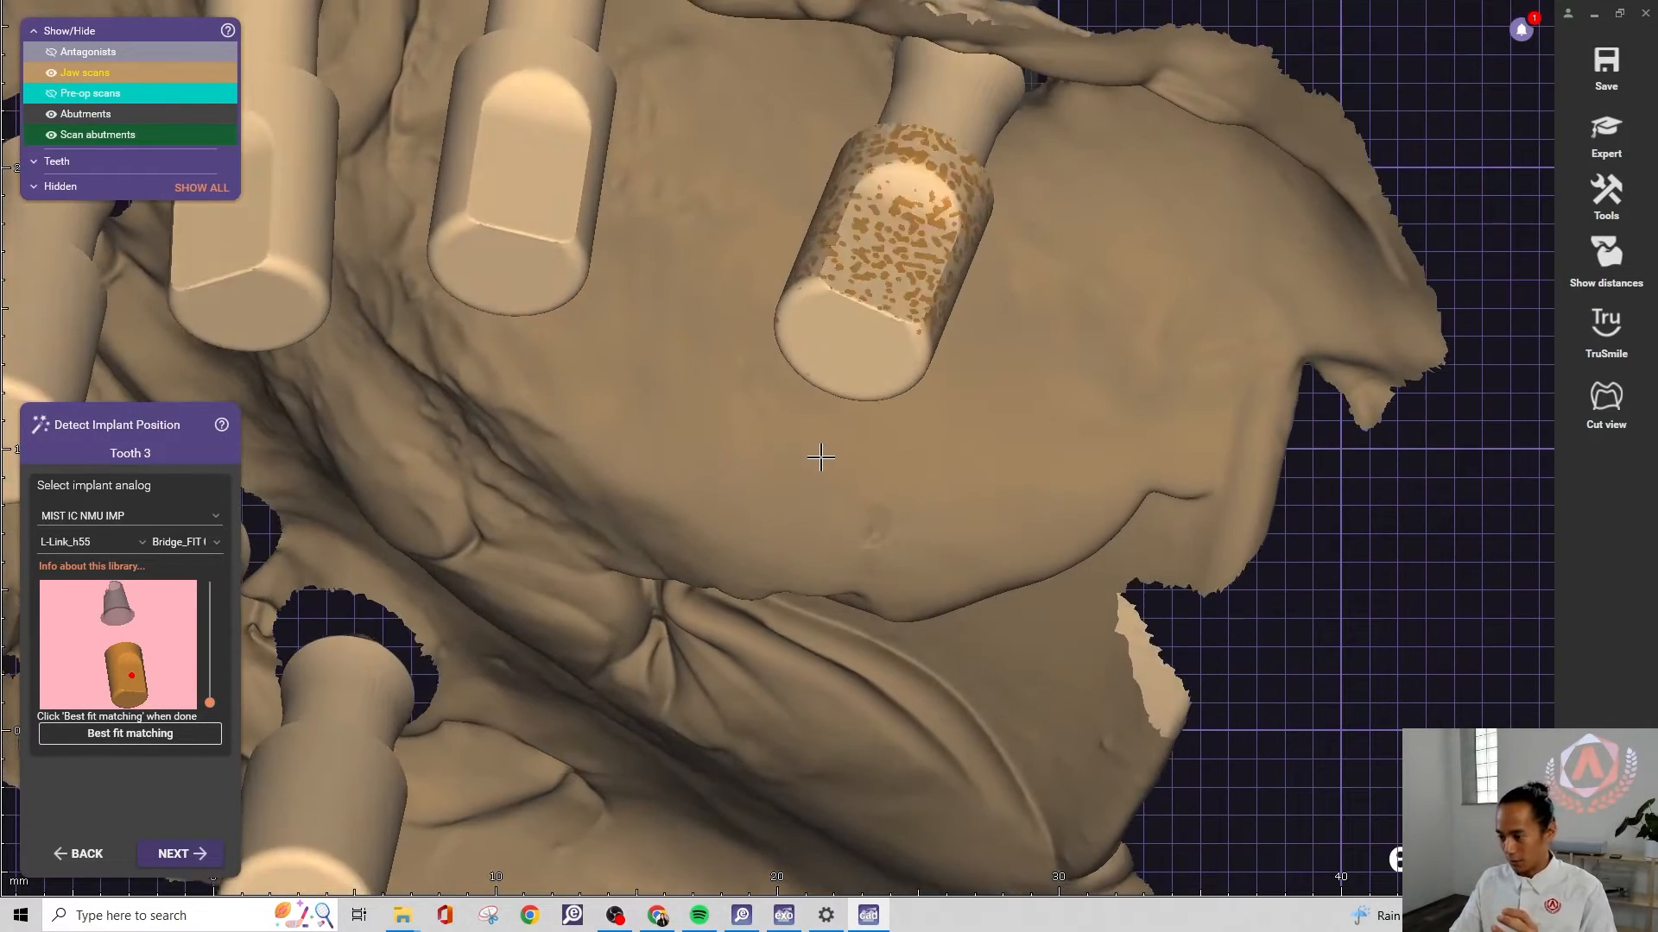
right_drag(820, 456, 828, 460)
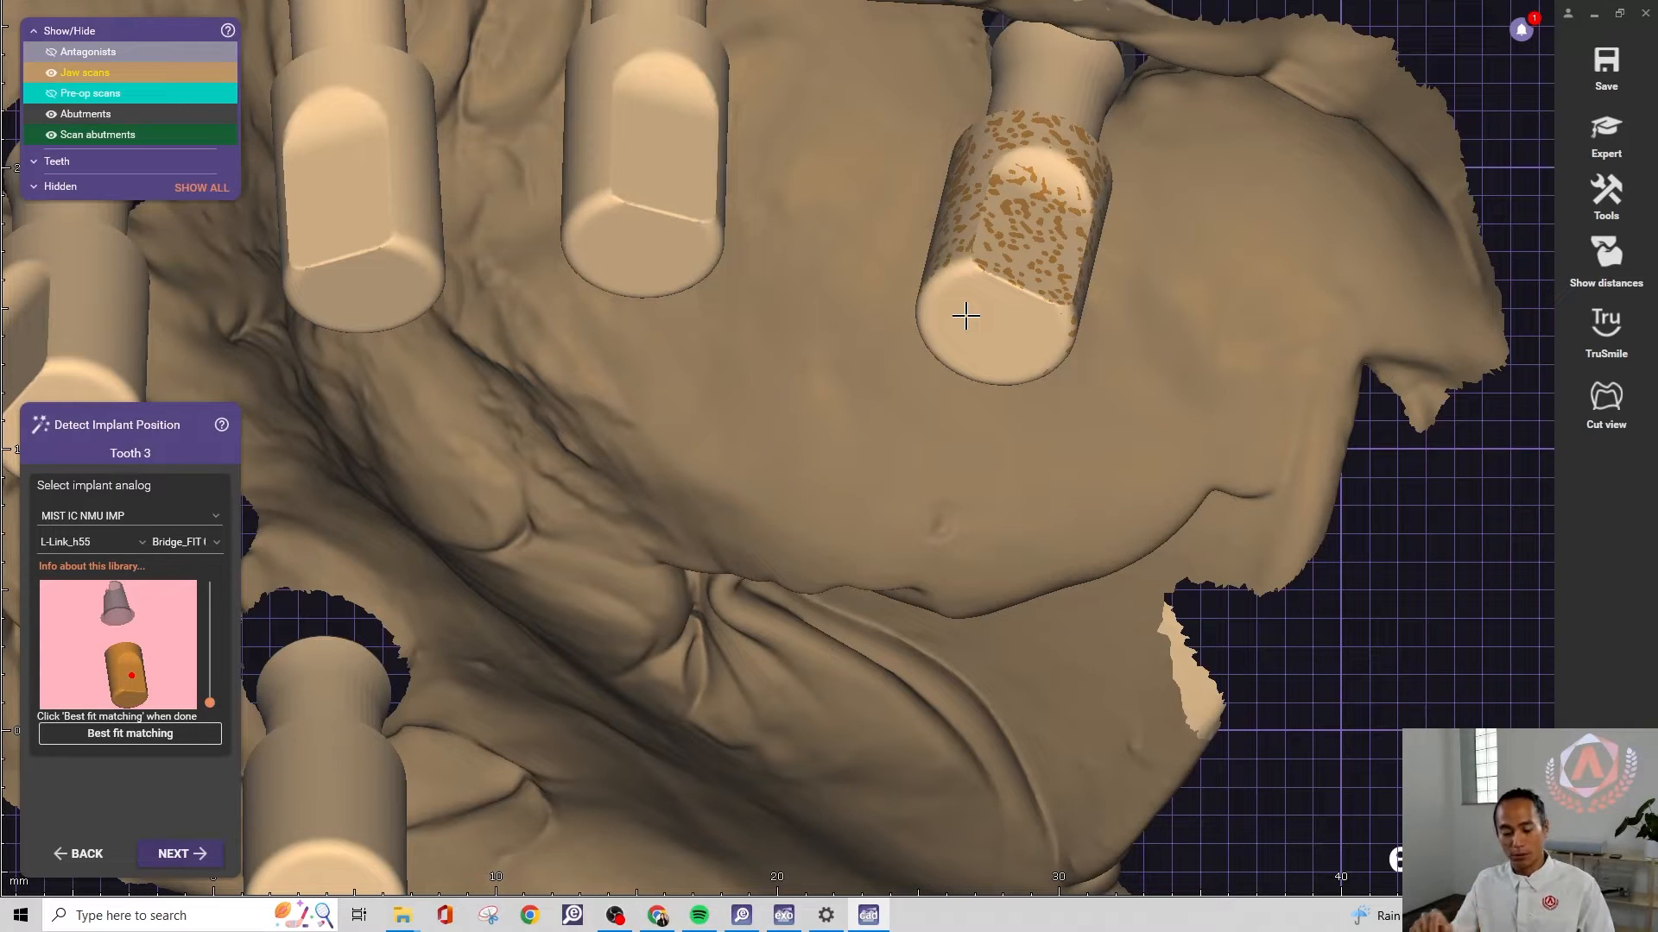
click(143, 748)
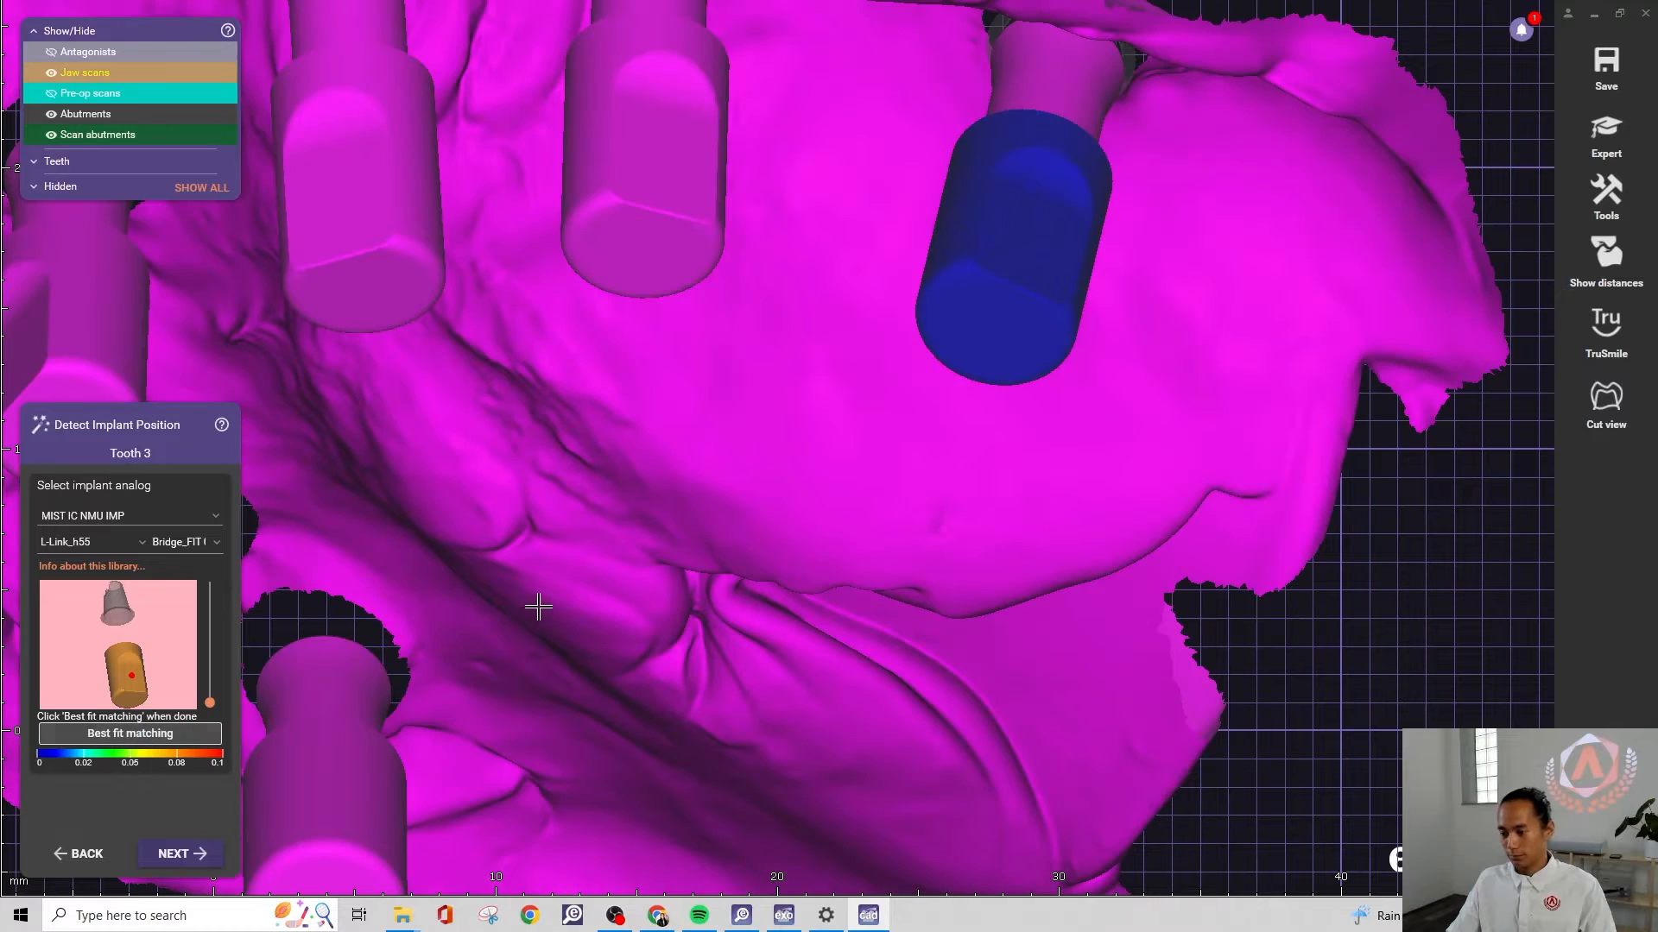
right_drag(1172, 226, 1163, 230)
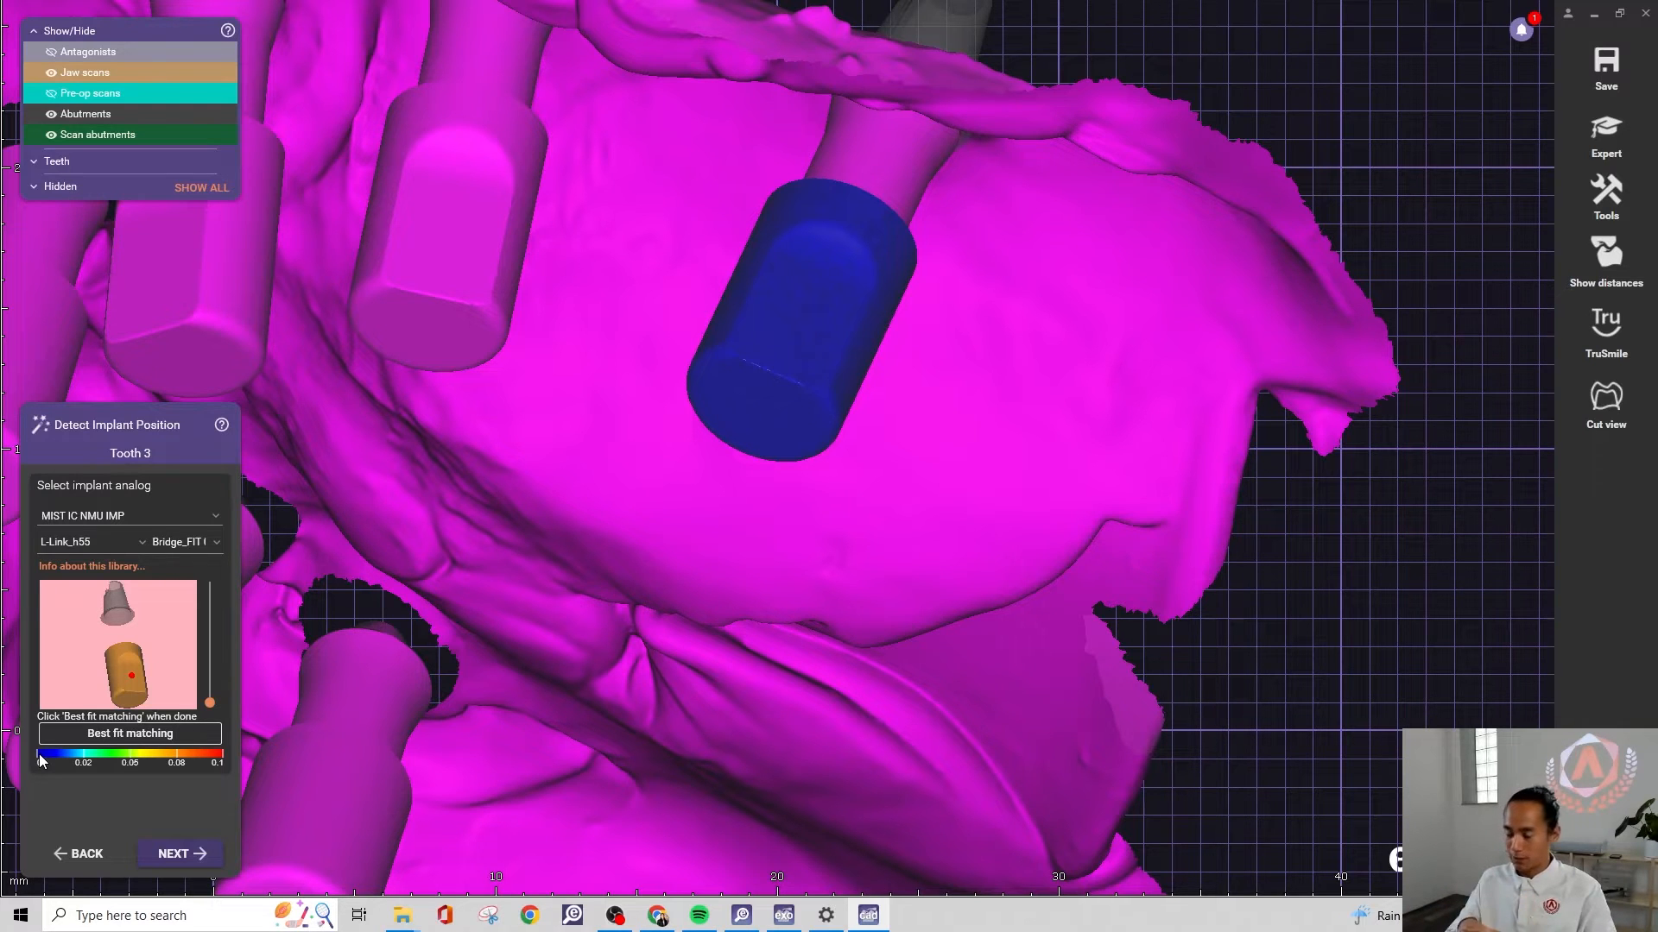
Move the library scan body off tooth 3, re-mark the scanned flat face, and rerun best fit matching with false colors
scroll(958, 406, down, 1)
right_drag(958, 407, 962, 399)
click(962, 399)
middle_drag(962, 399, 962, 609)
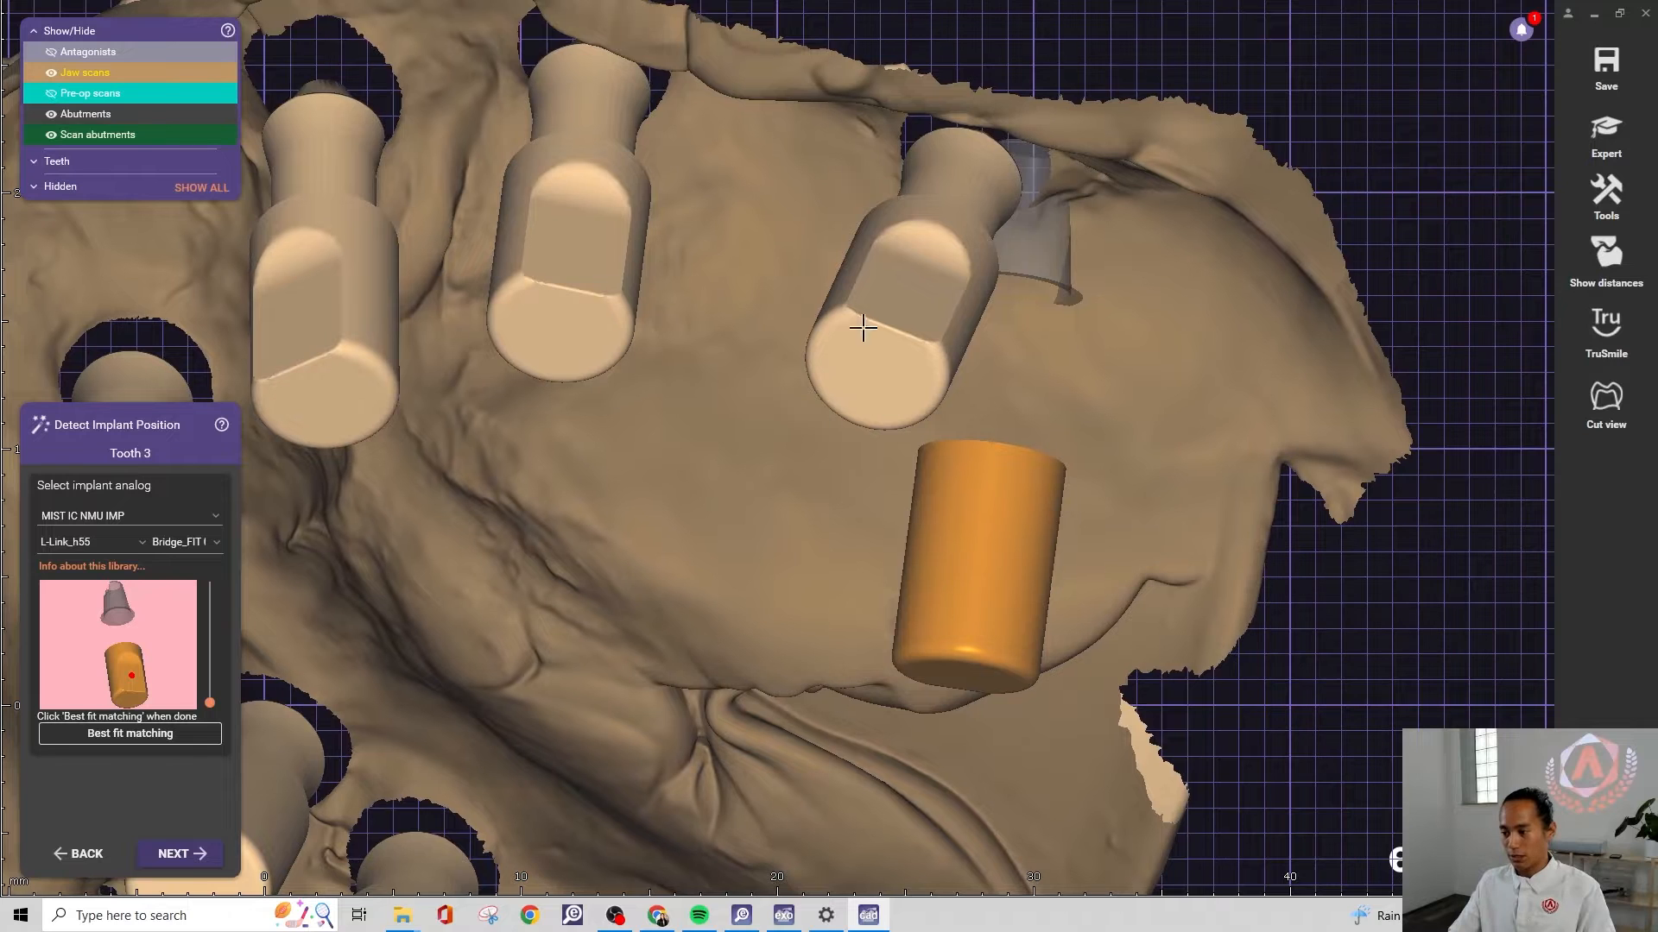
click(913, 284)
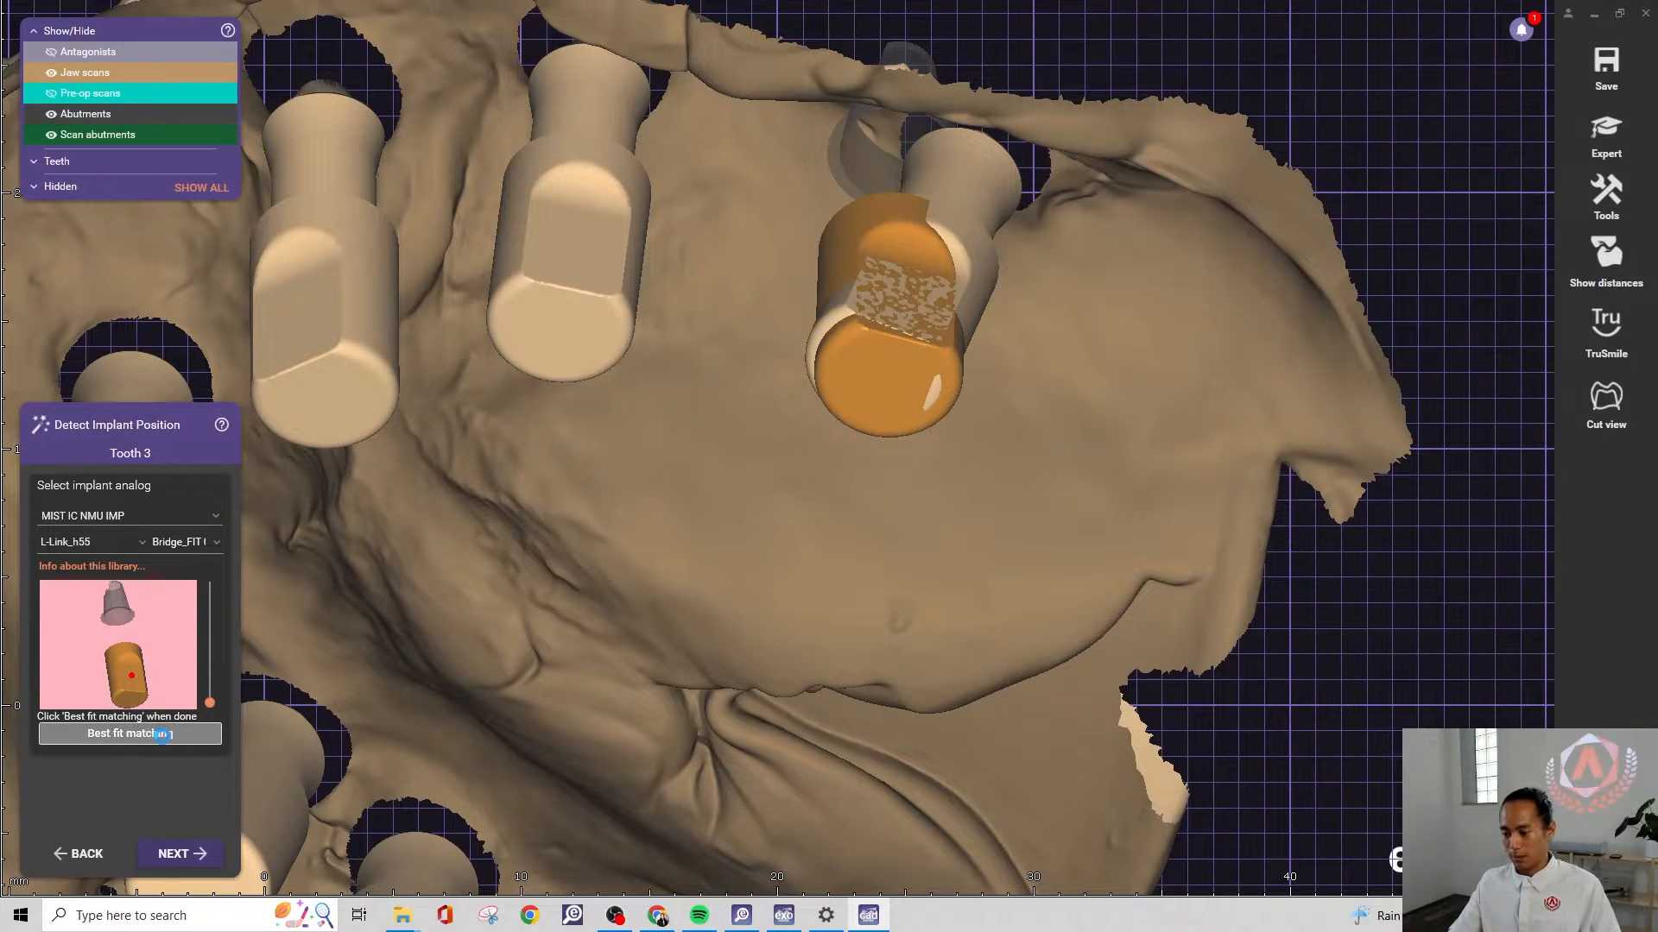
click(164, 733)
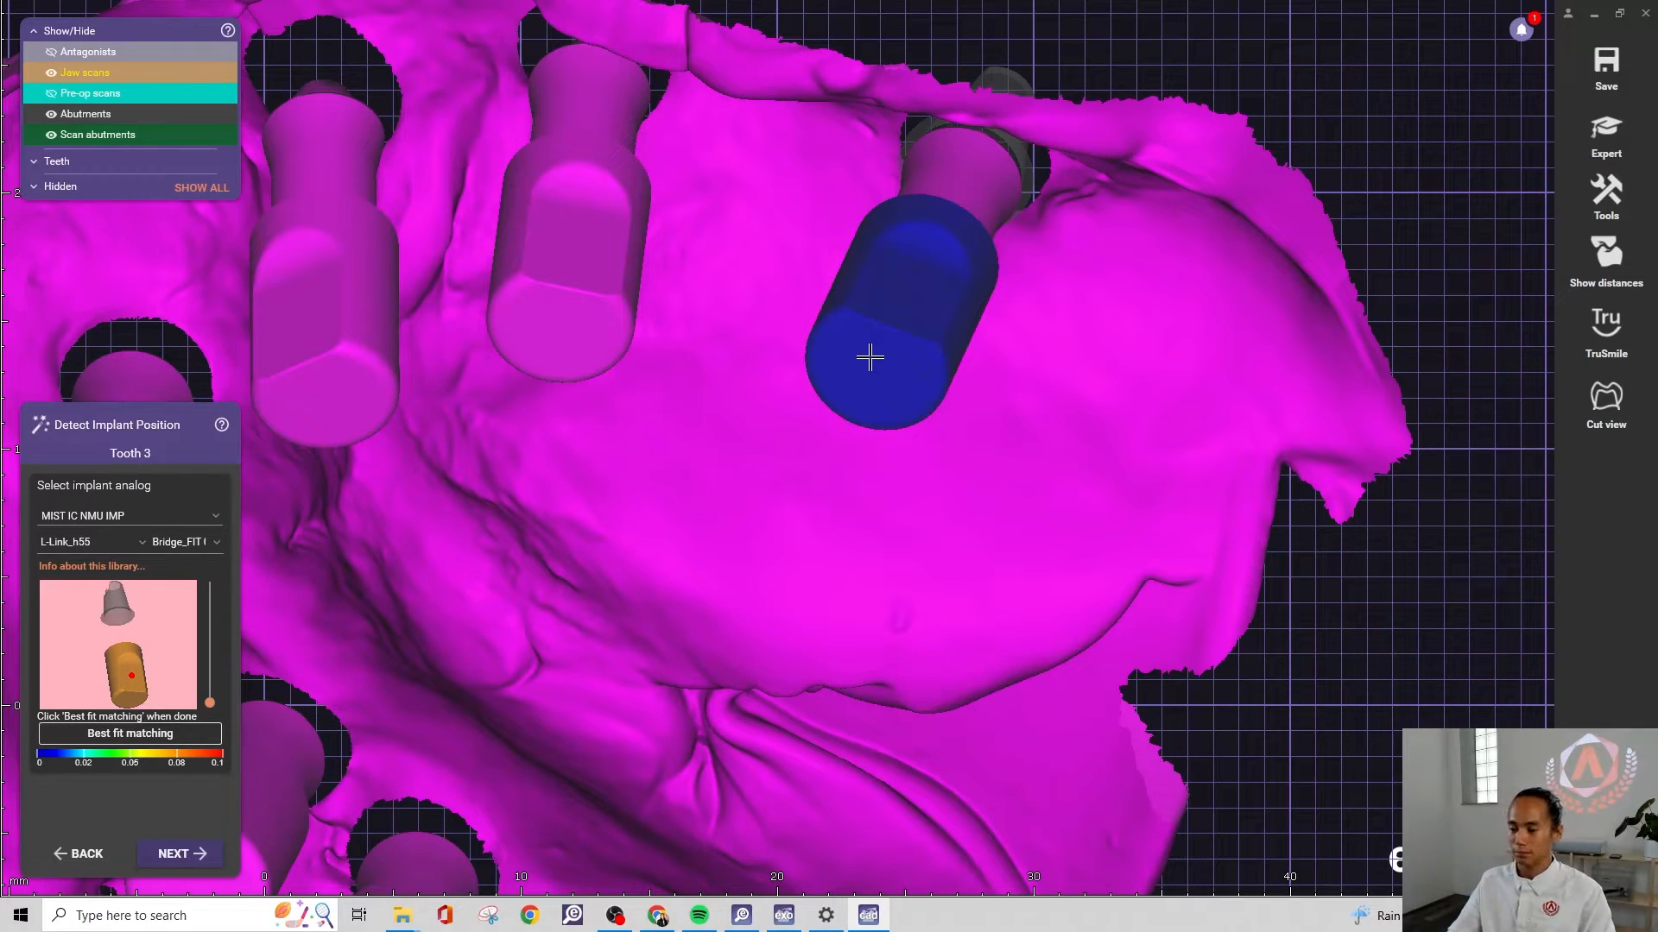
Accept the tooth 3 implant position and continue to tooth 6 using the unofficial MIST IC NMU IMP library
click(183, 855)
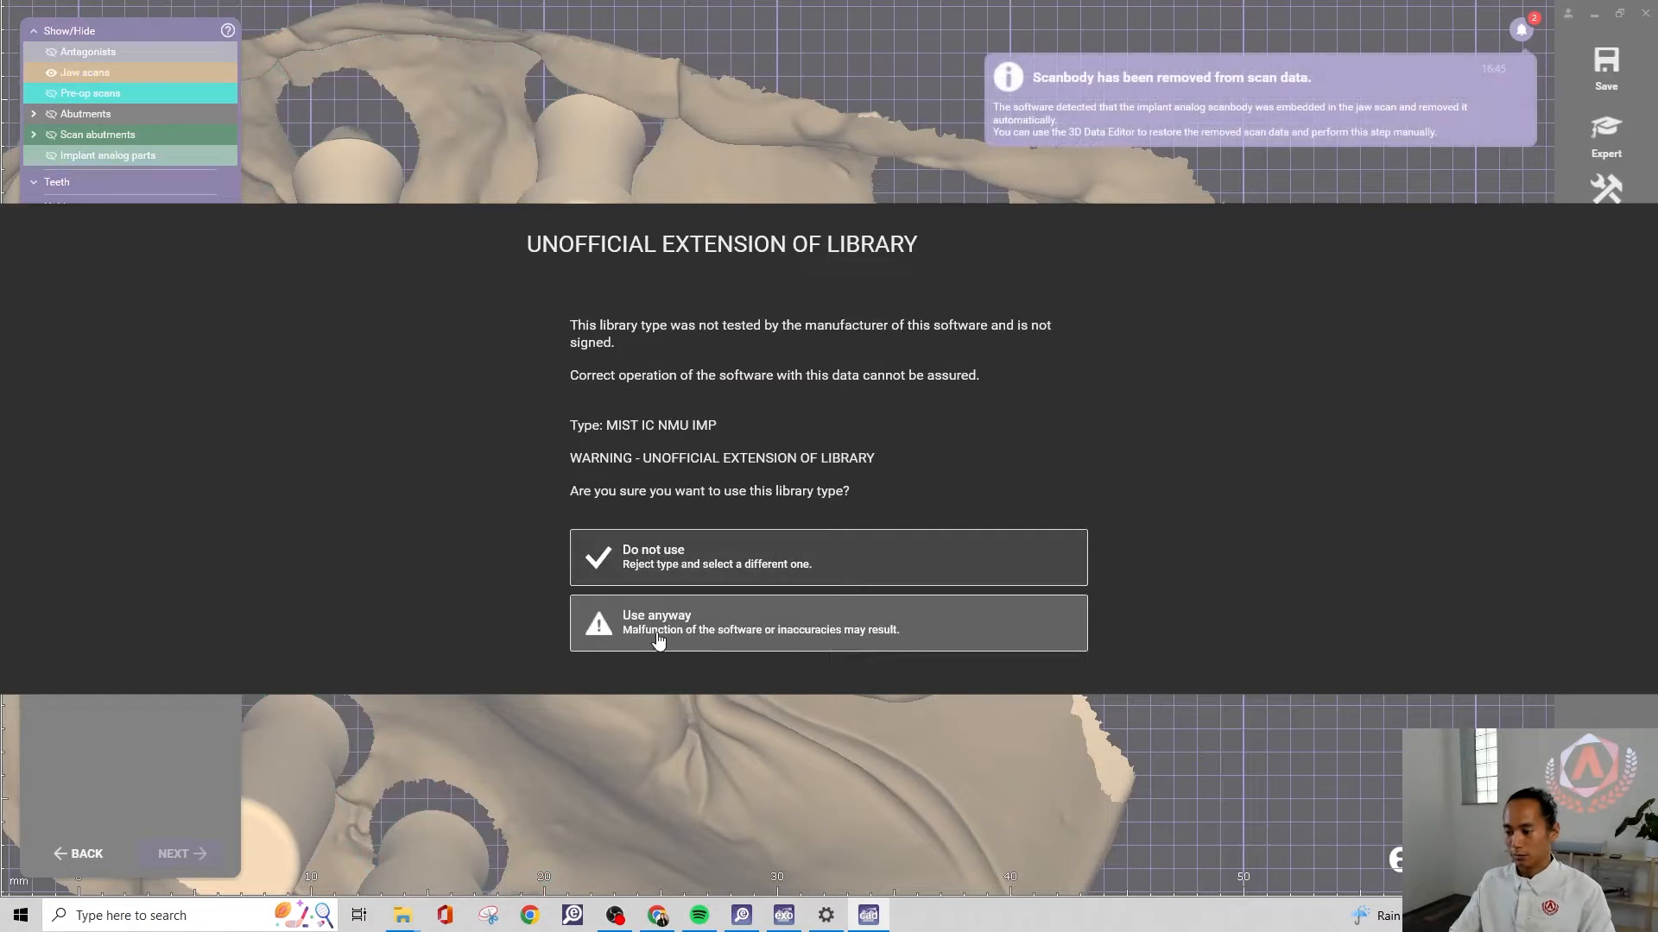
click(658, 637)
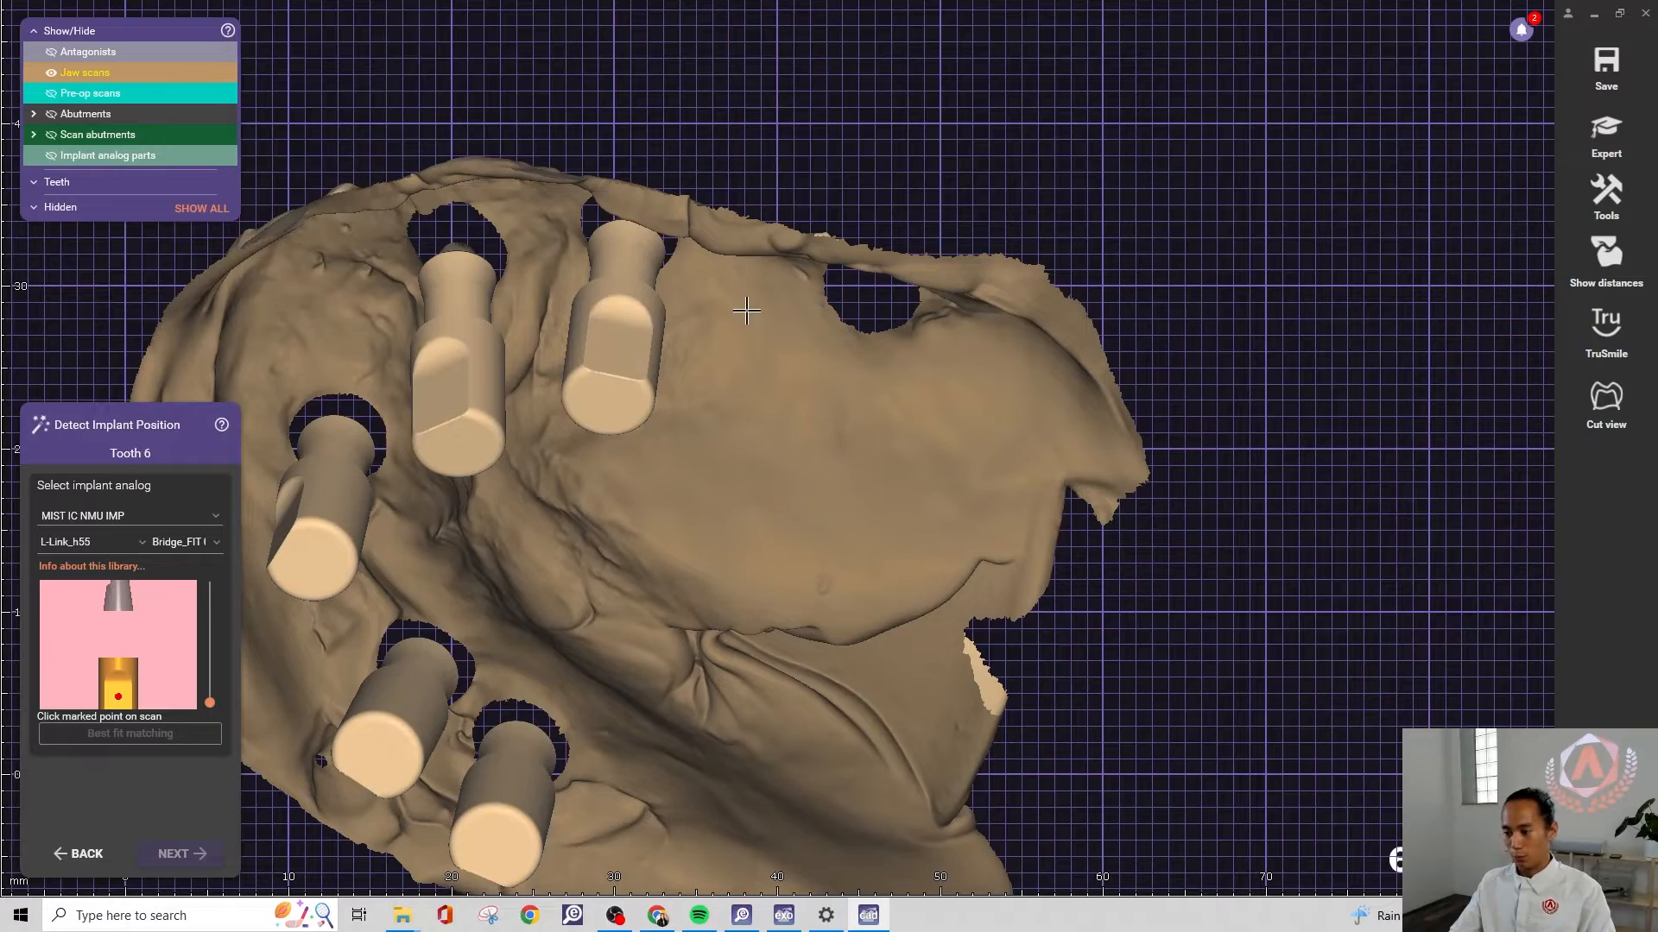
right_drag(746, 311, 745, 322)
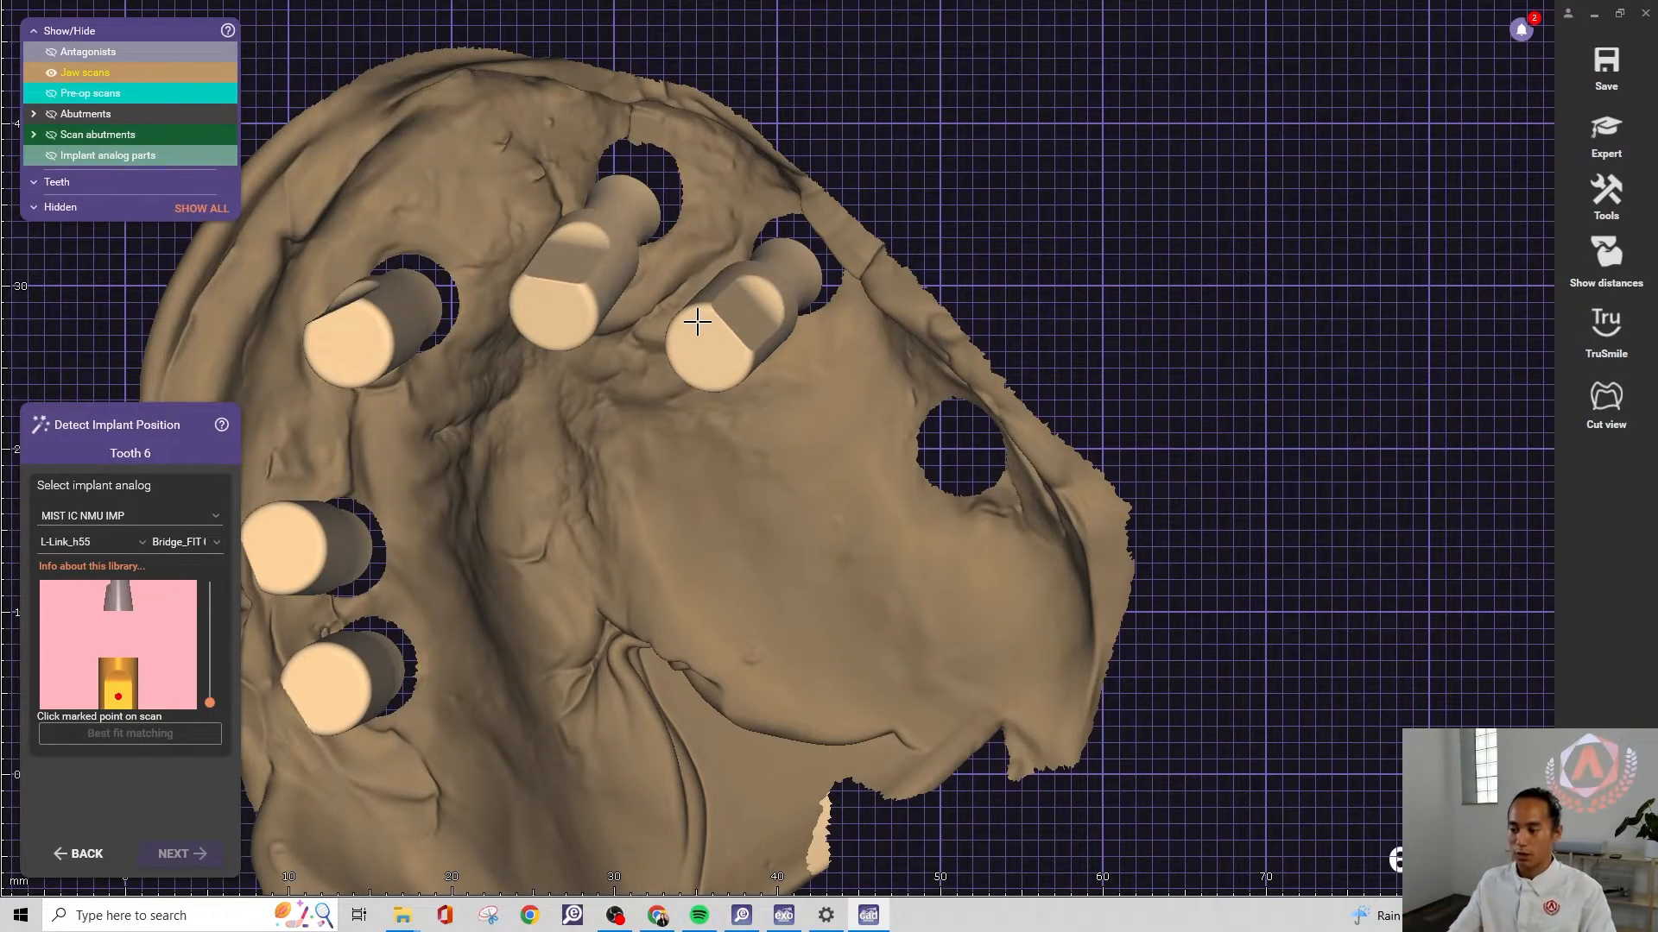
Best-fit match the tooth 6 scan body from its marked flat face and continue to tooth 7 with the unofficial MIST IC NMU IMP library
scroll(926, 252, down, 5)
right_drag(922, 262, 927, 261)
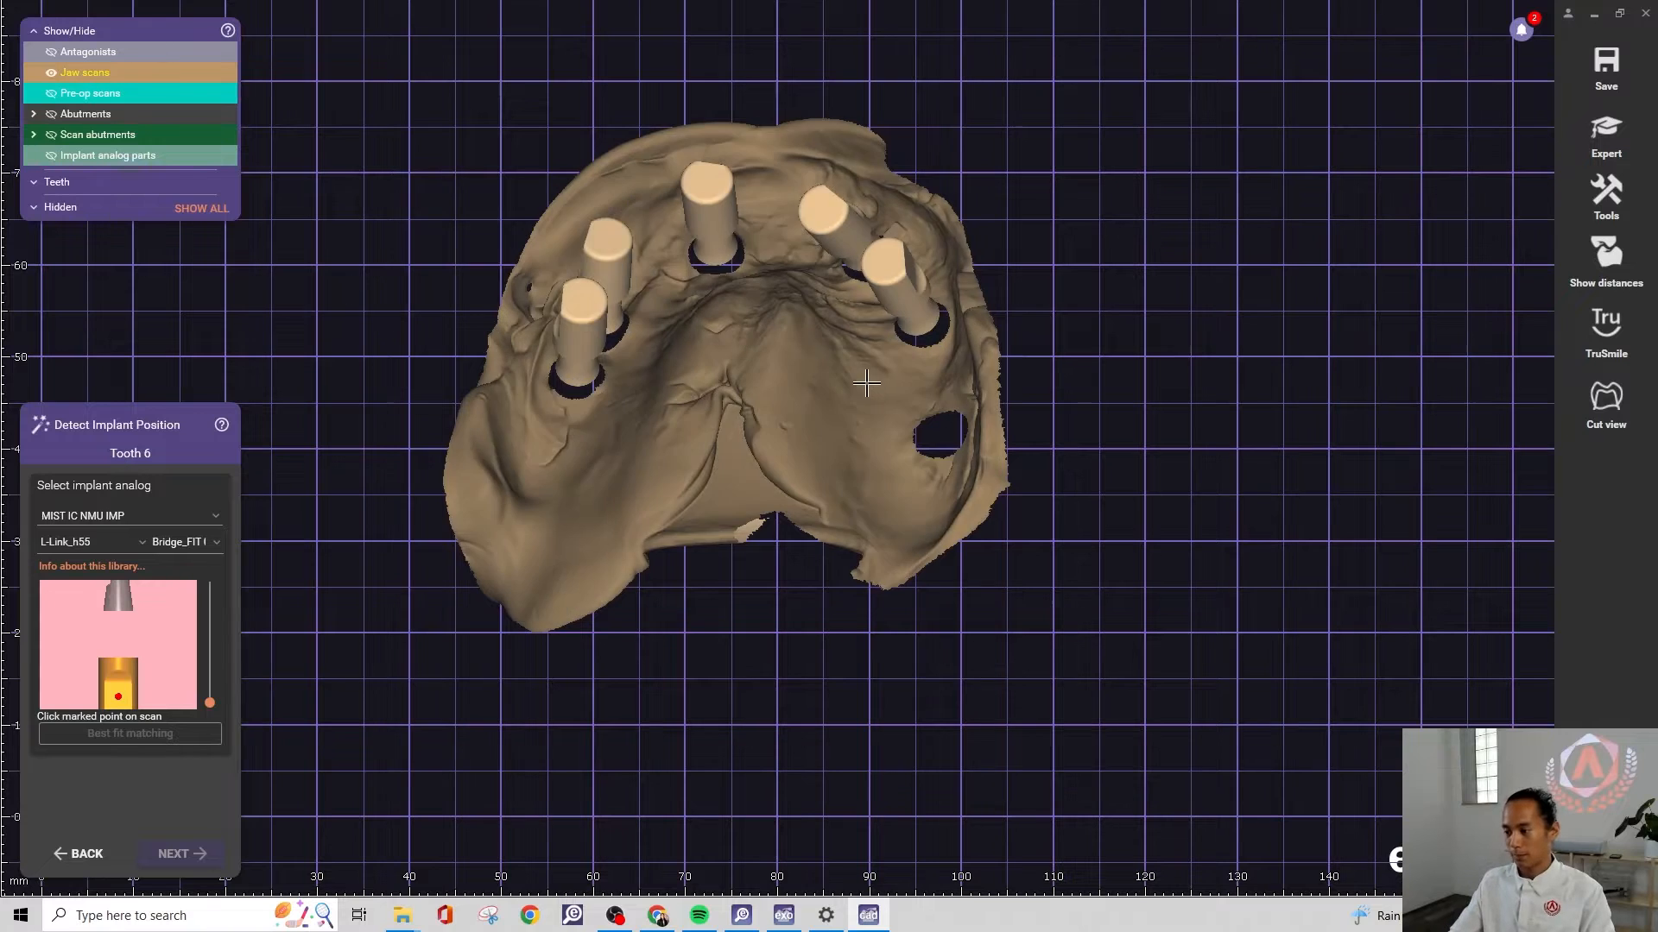
right_drag(868, 384, 737, 391)
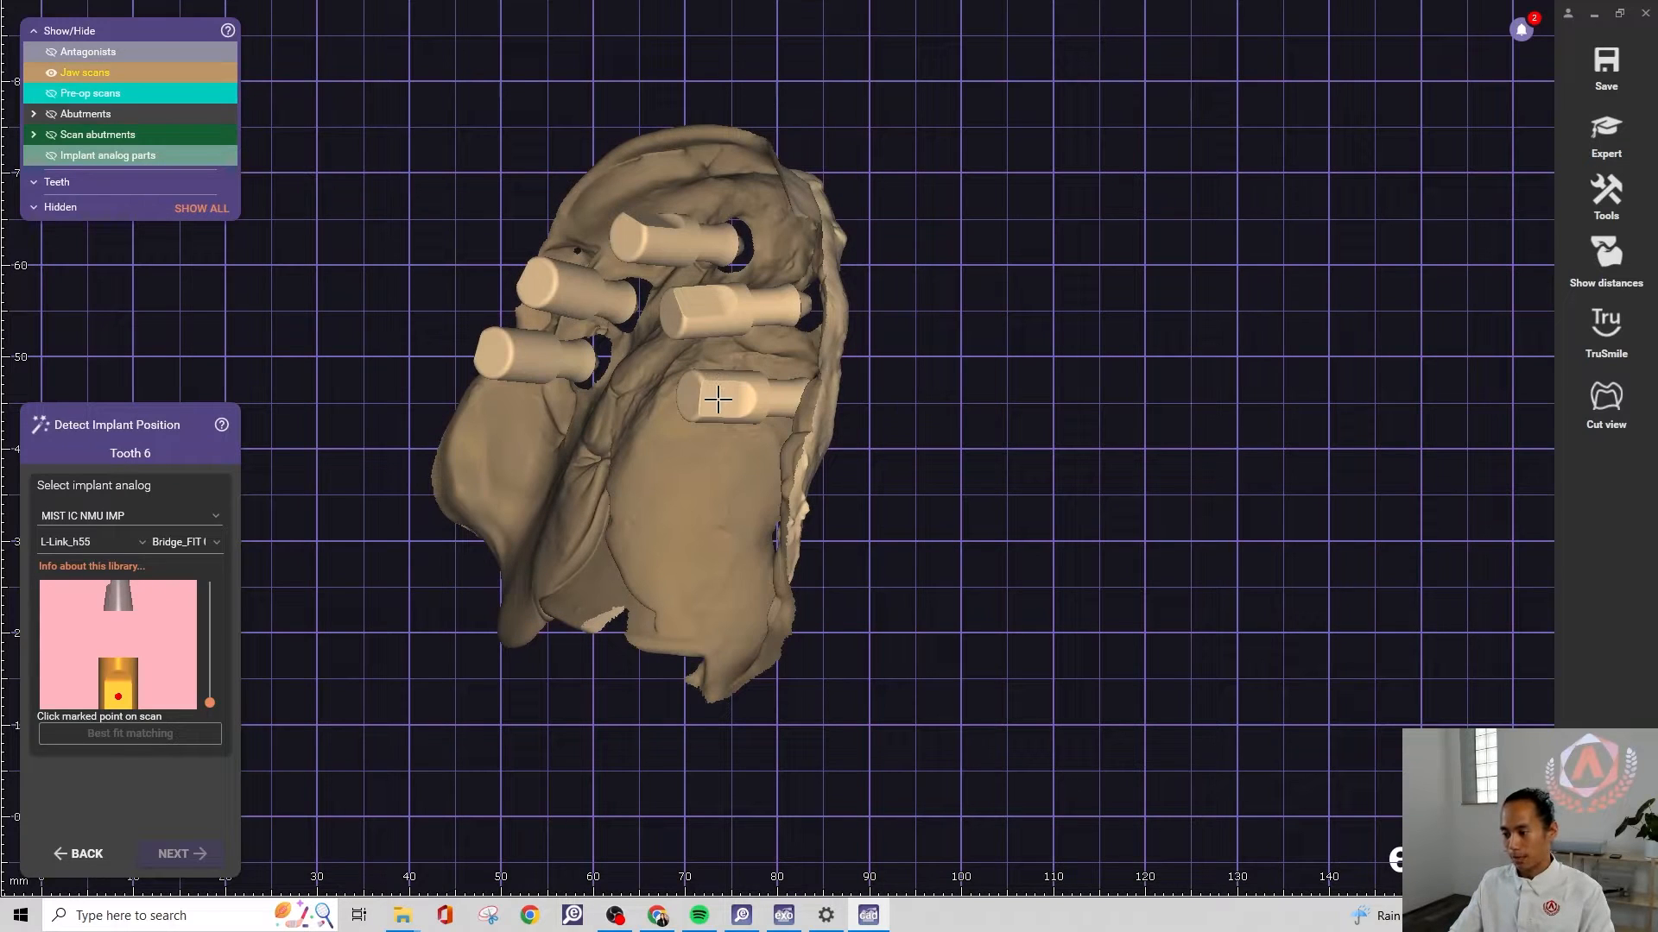
click(717, 399)
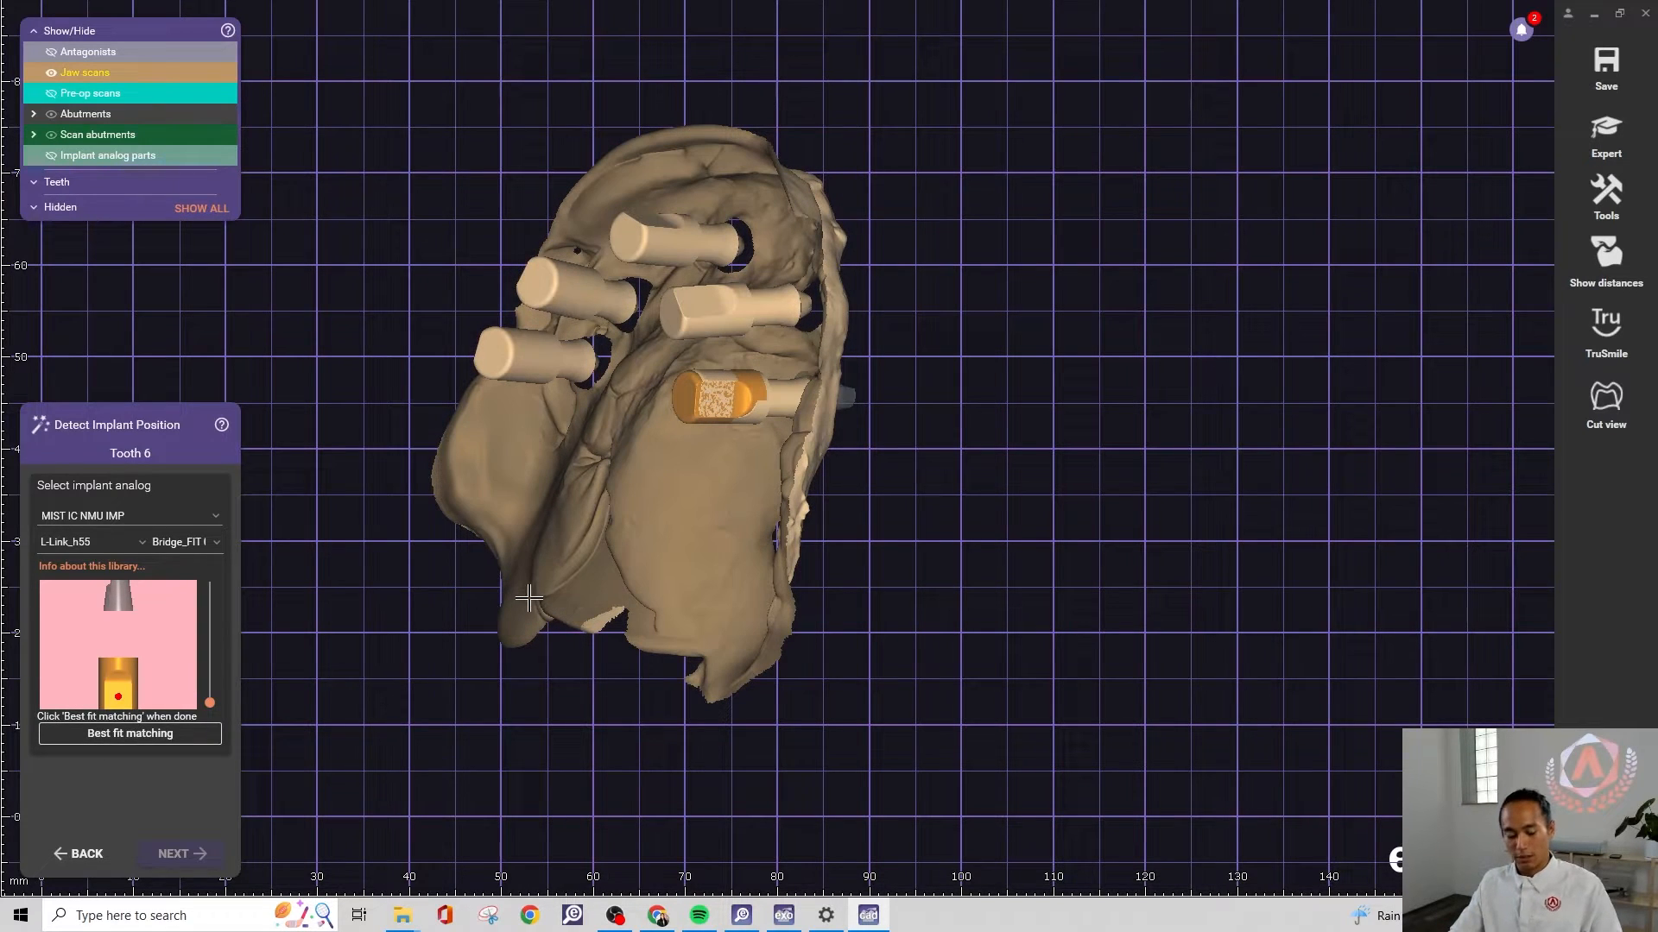
click(175, 735)
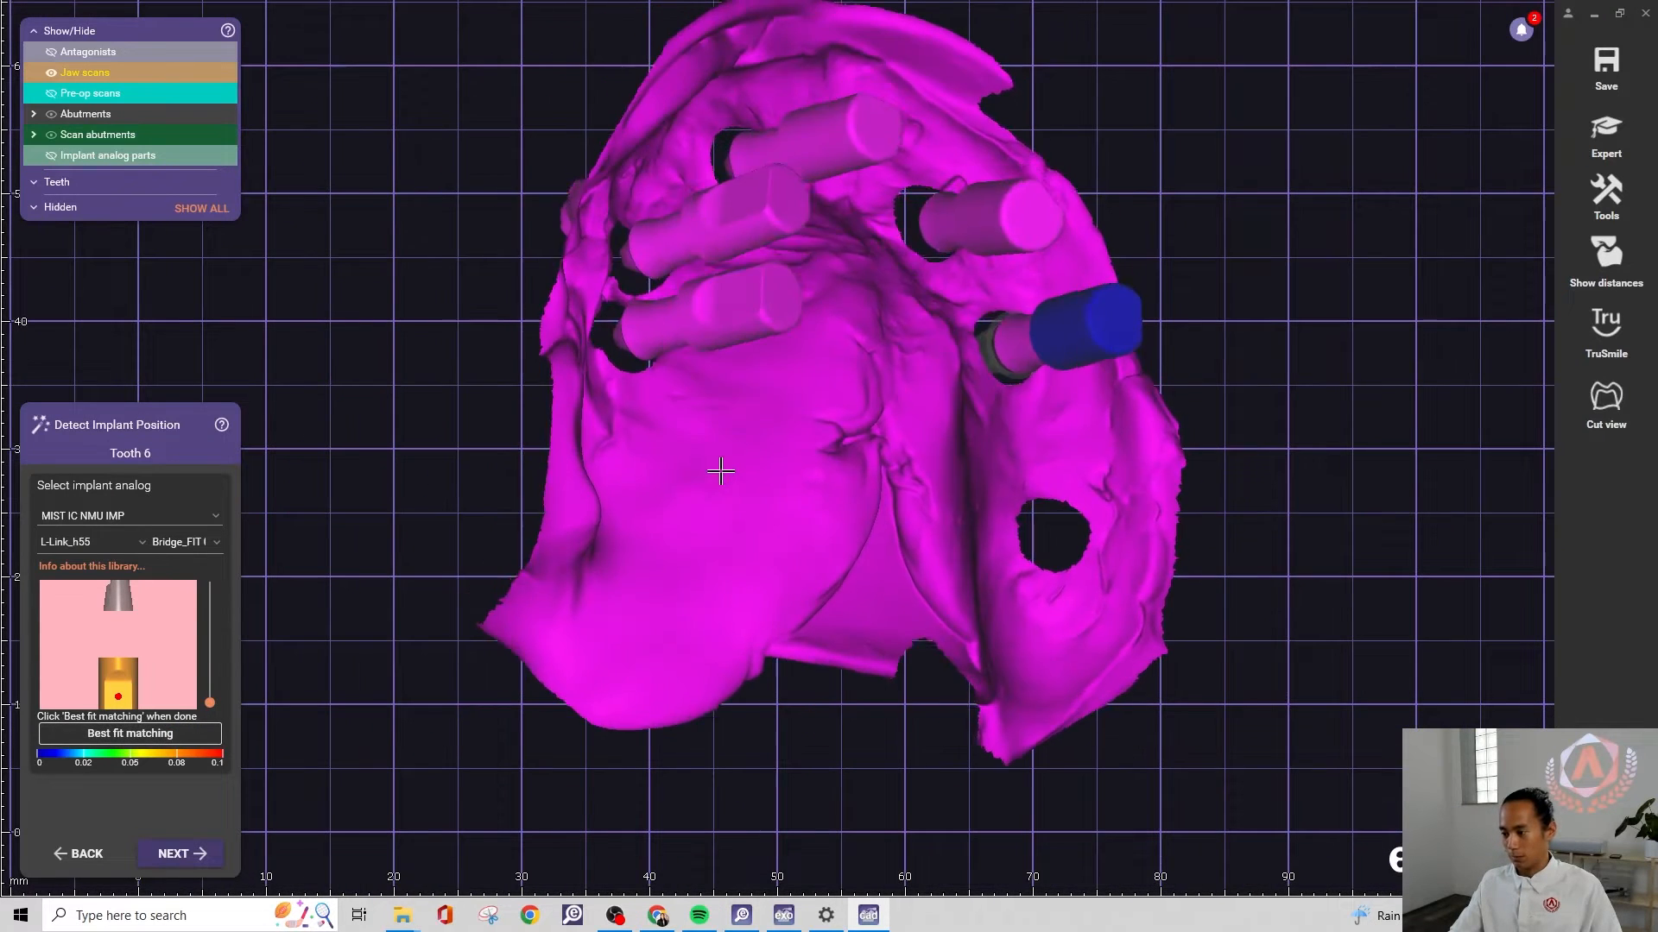
click(200, 854)
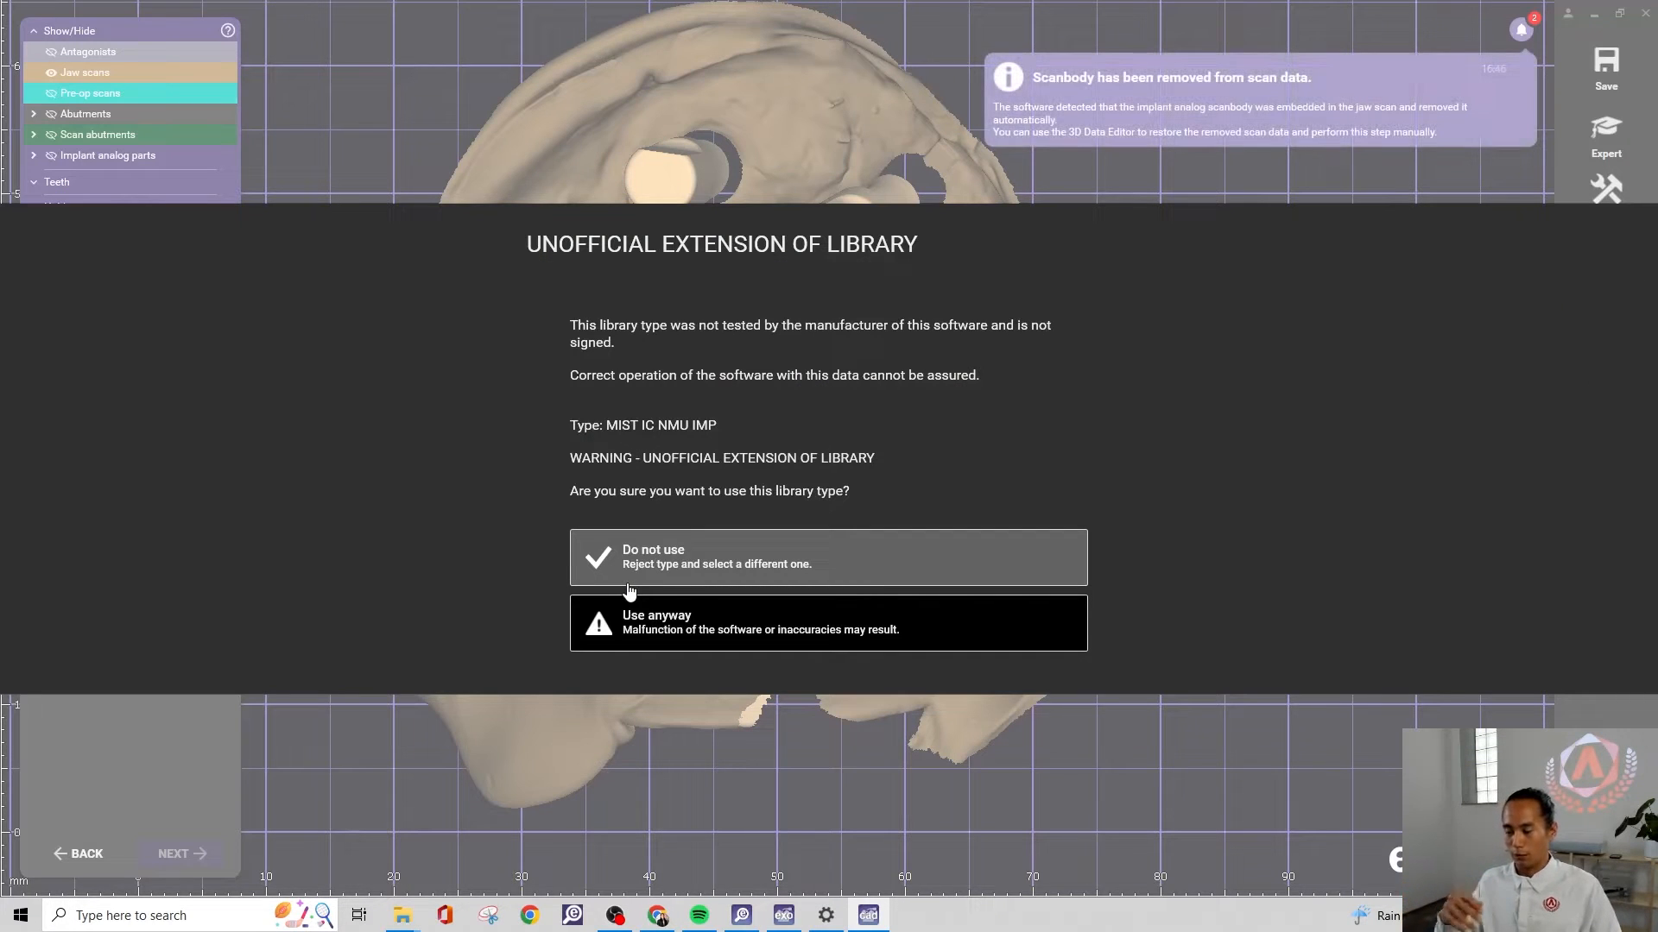
click(670, 617)
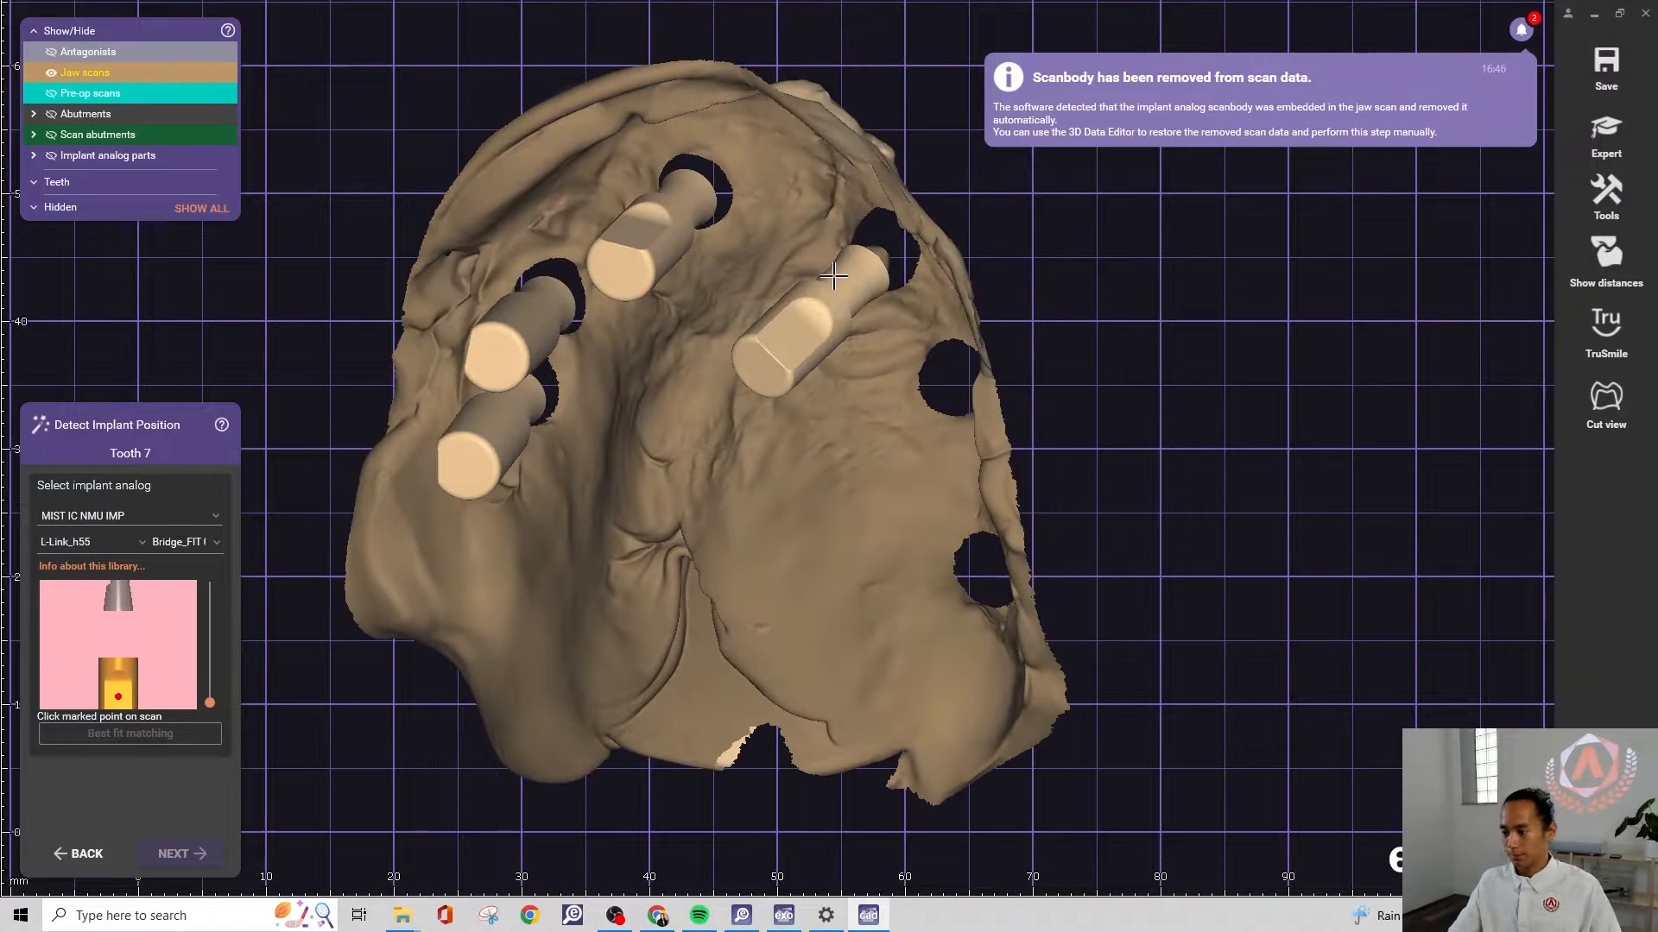
Best-fit match the tooth 7 scan body from its marked flat face and continue to tooth 9, using the unofficial library anyway
click(790, 339)
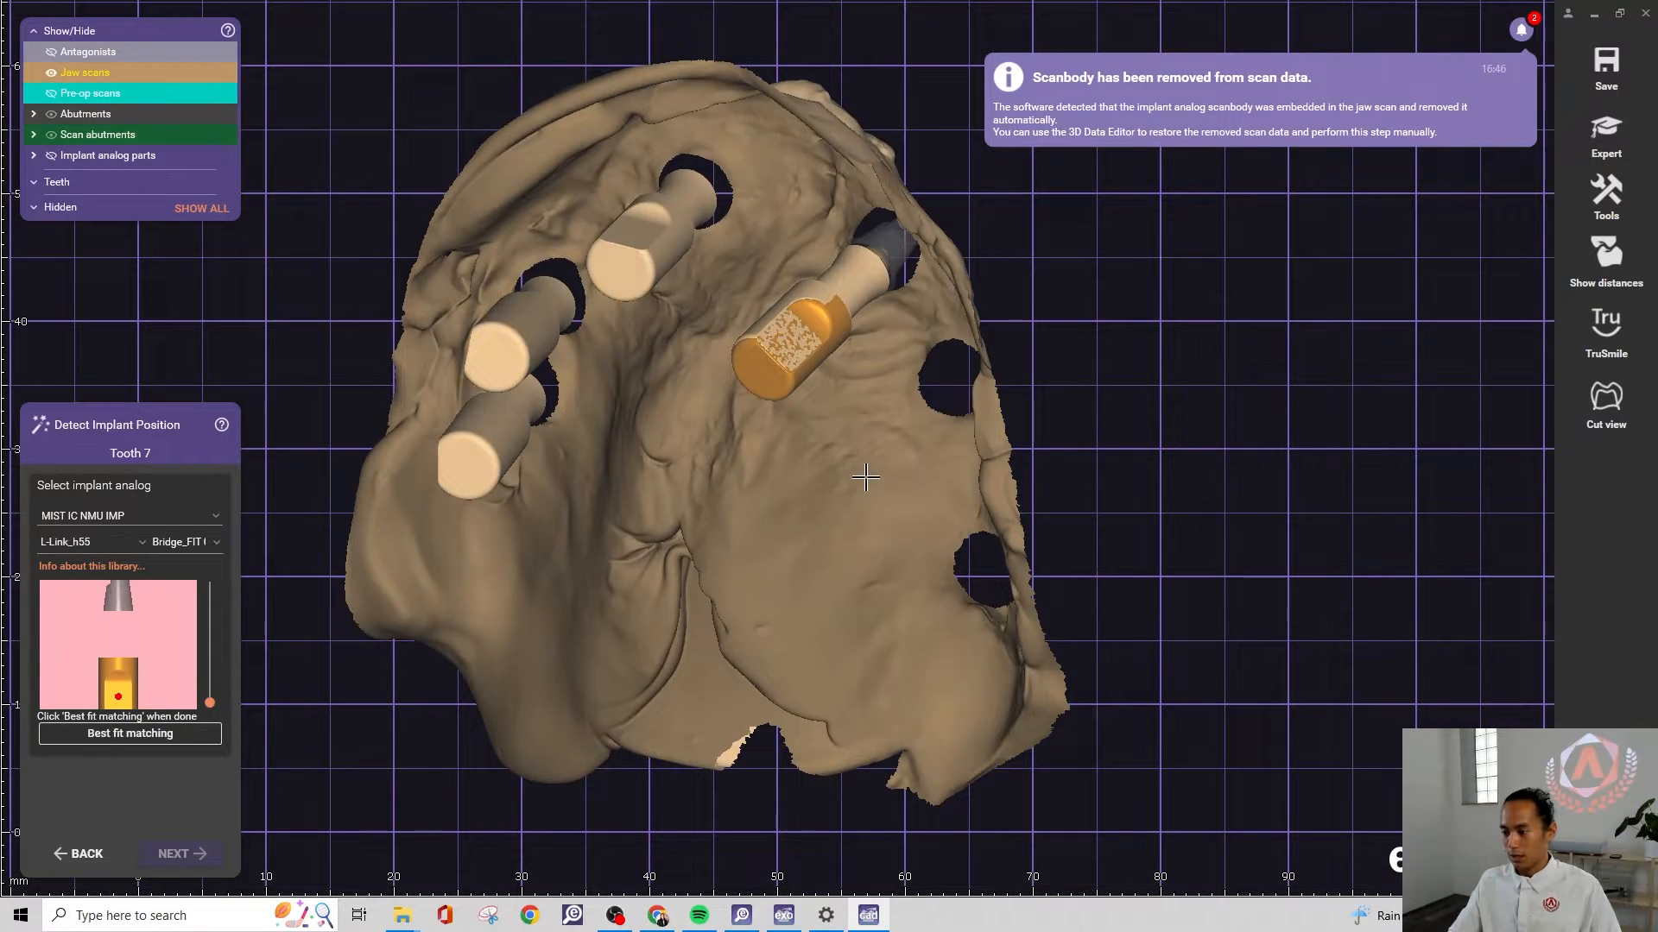
click(149, 745)
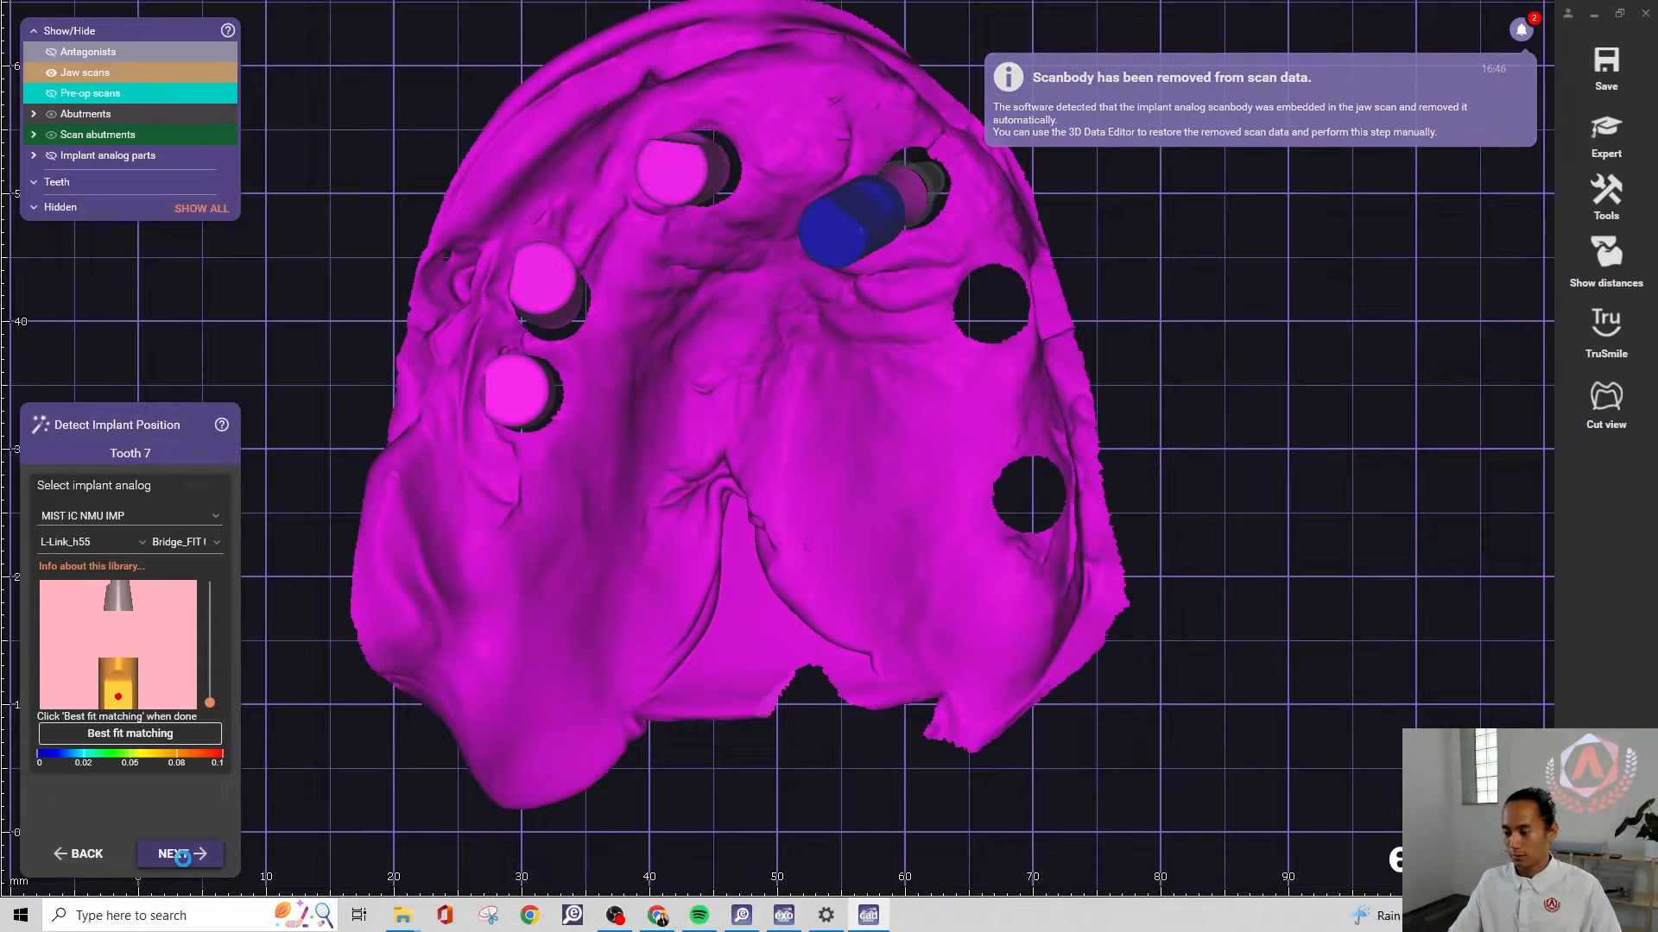
click(182, 855)
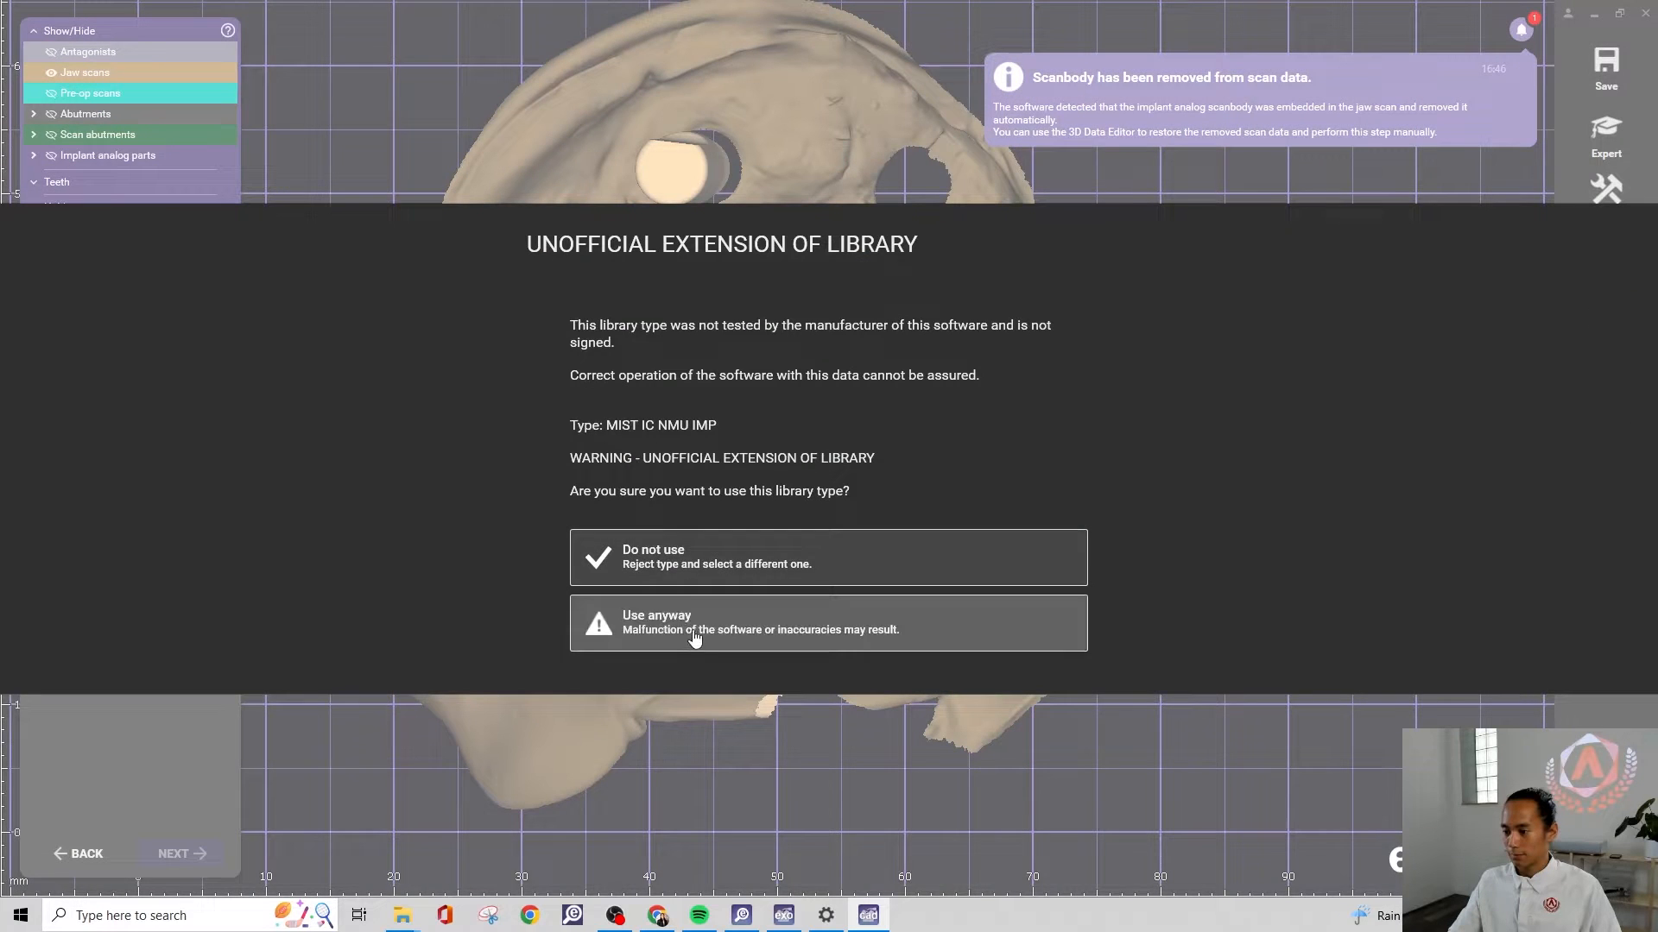
click(695, 638)
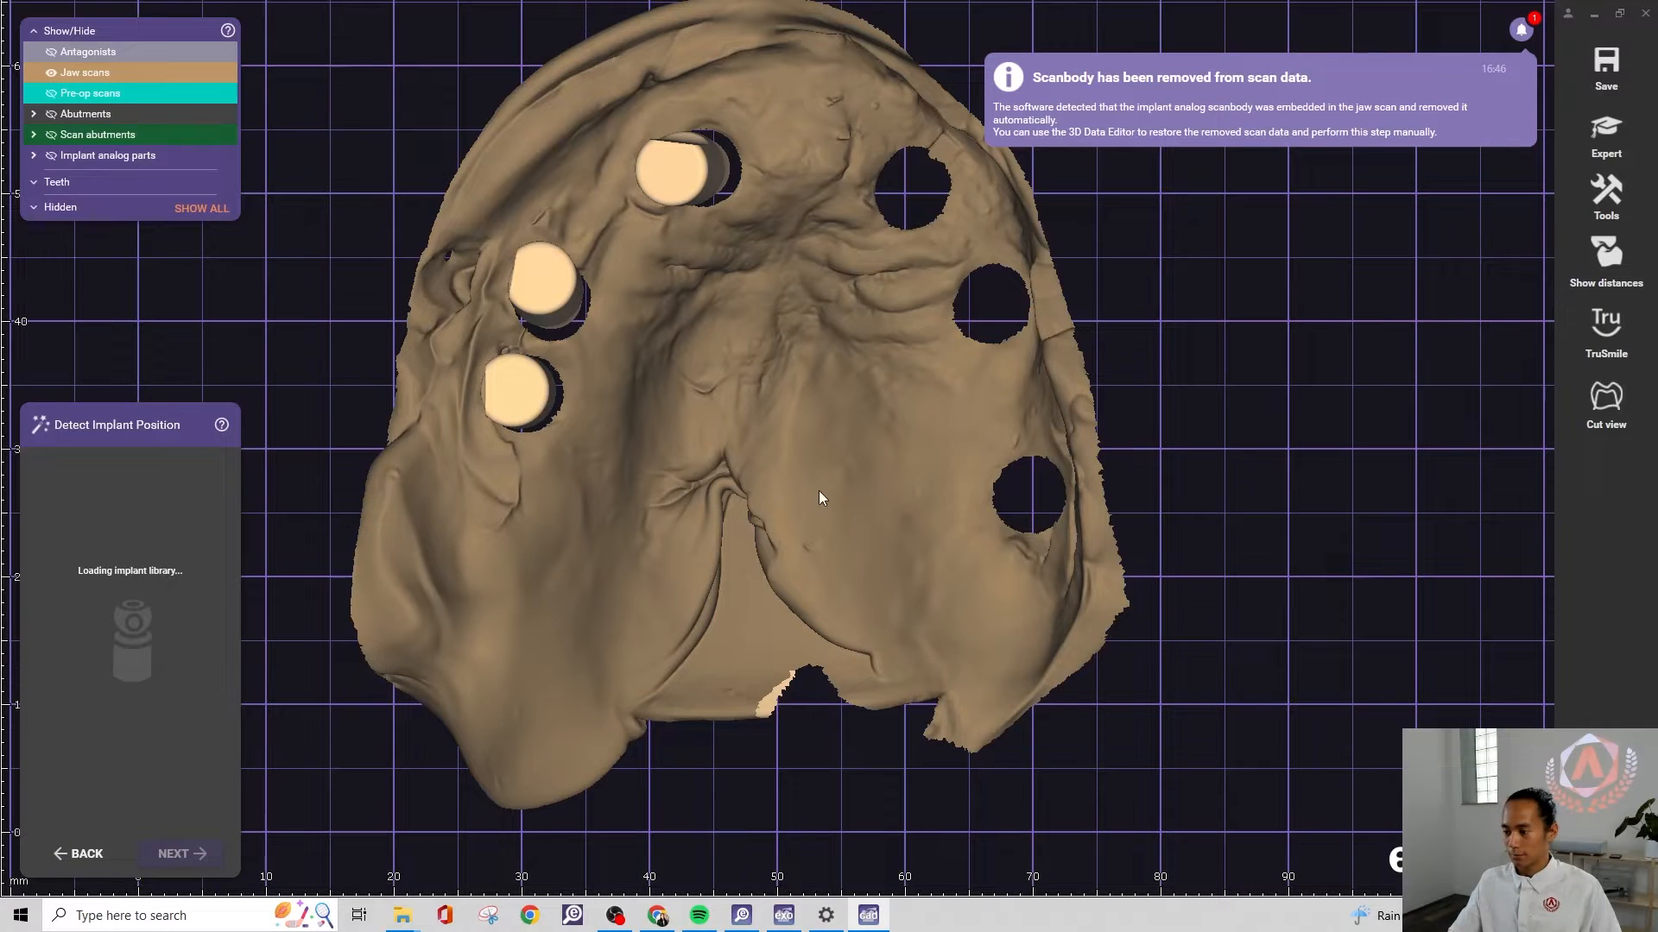
Mark the flat face of the tooth 9 scan body for best fit matching and continue to tooth 12 with the MIST IC NMU IMP library
right_drag(804, 362, 796, 462)
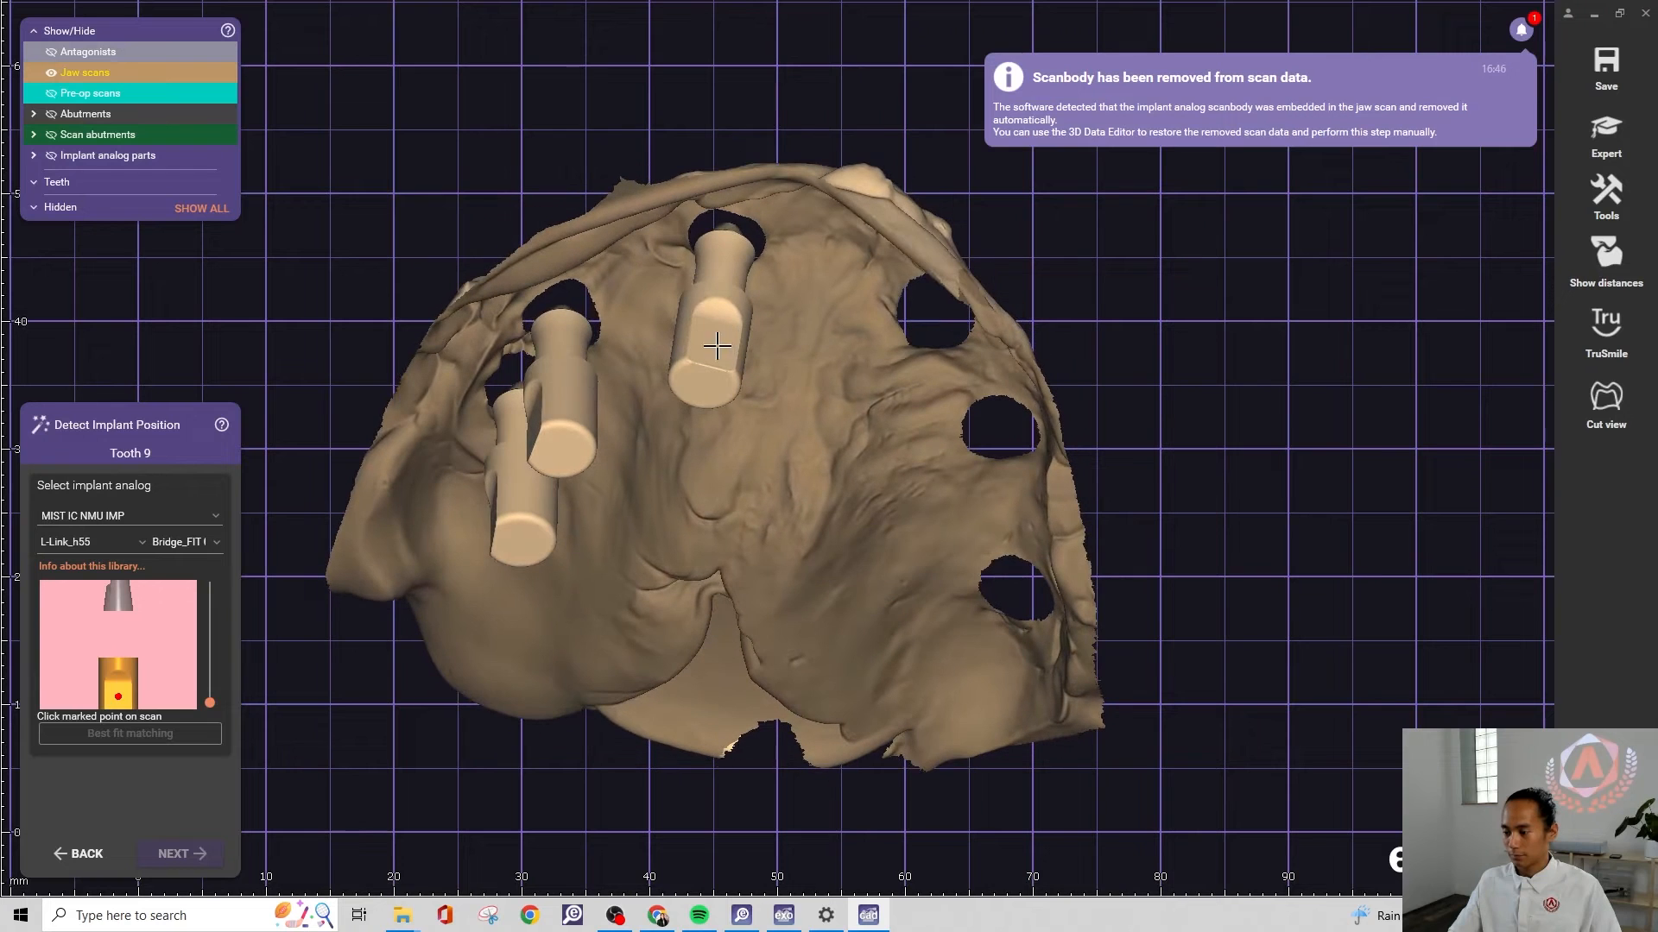
click(716, 346)
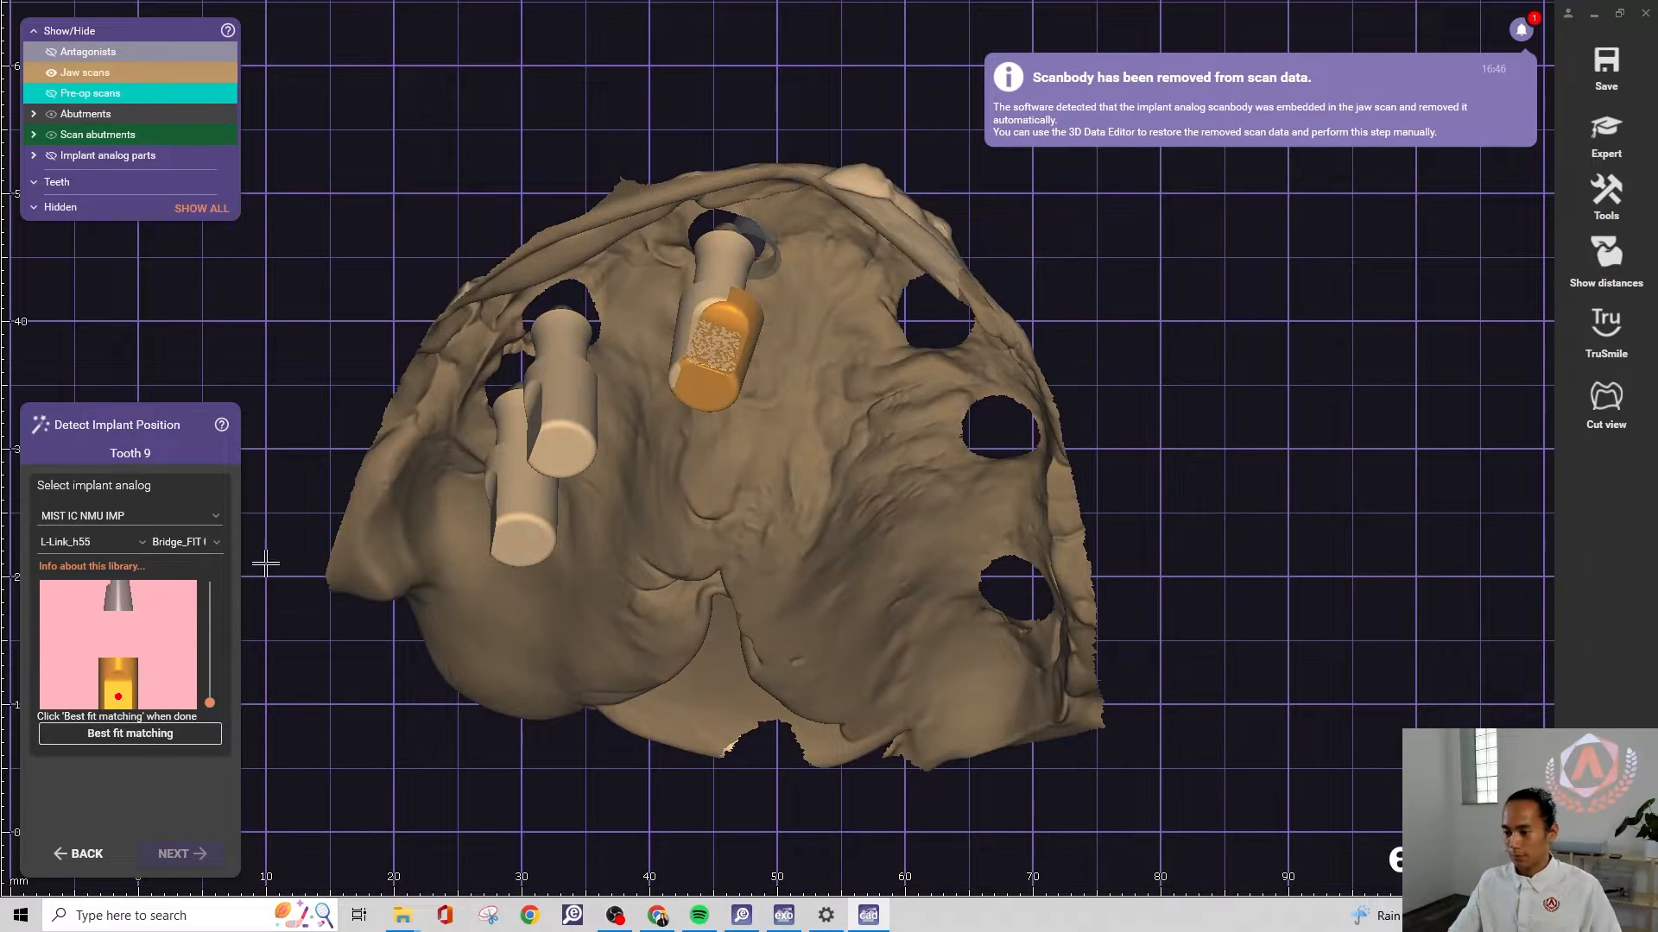
right_drag(851, 298, 851, 350)
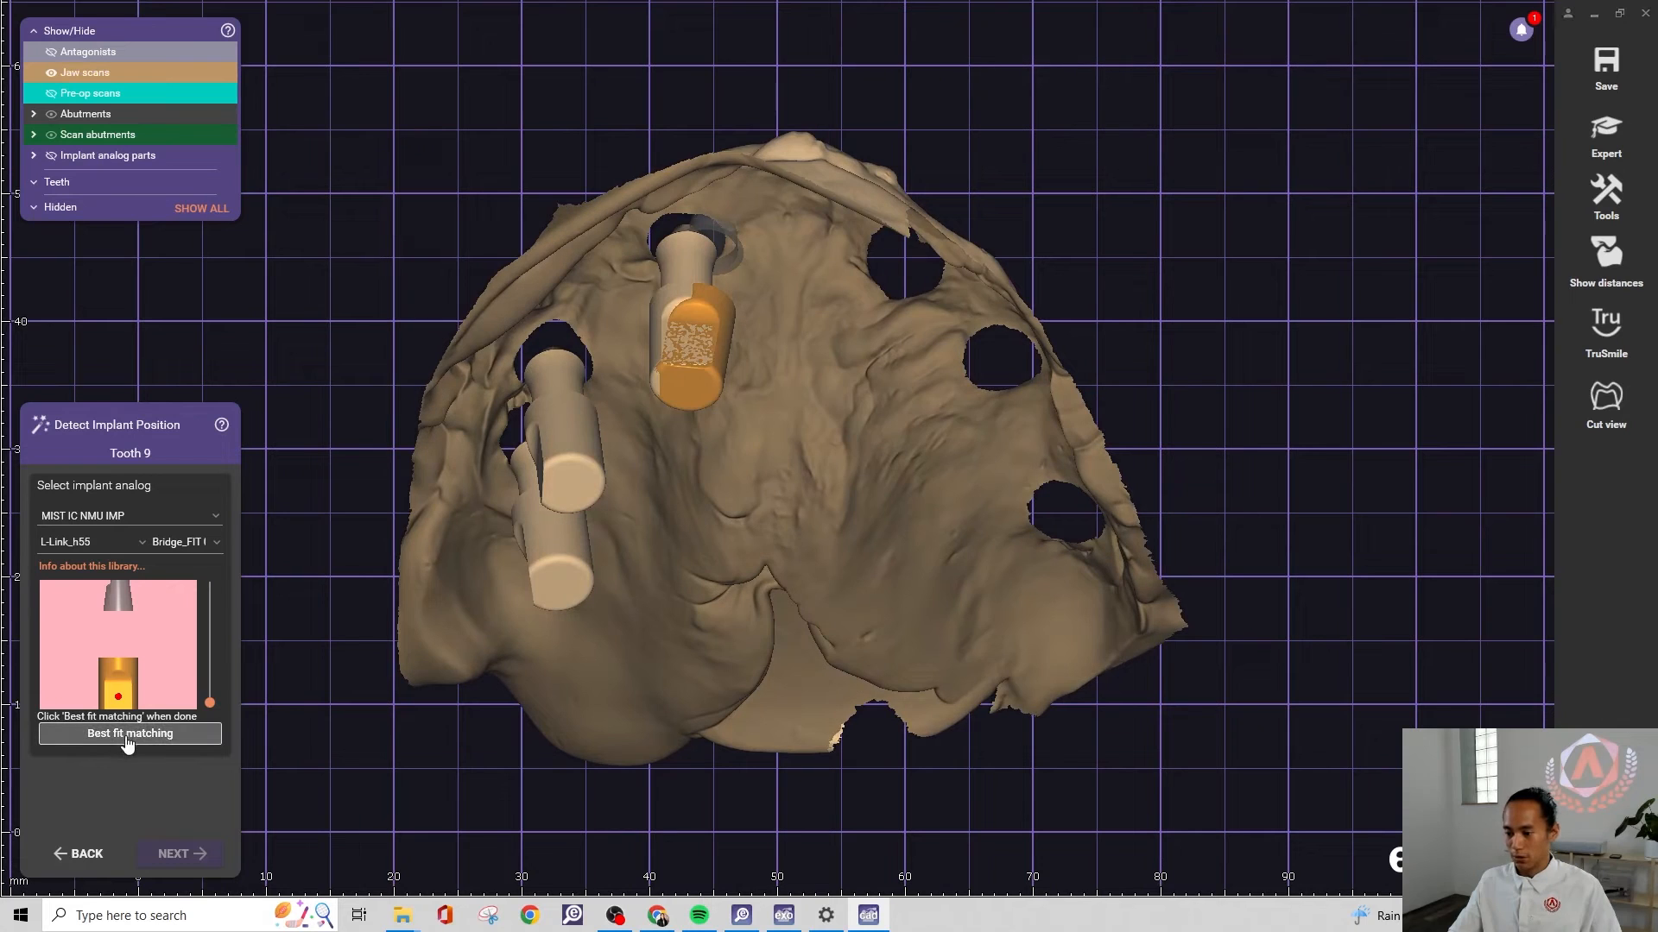
click(127, 736)
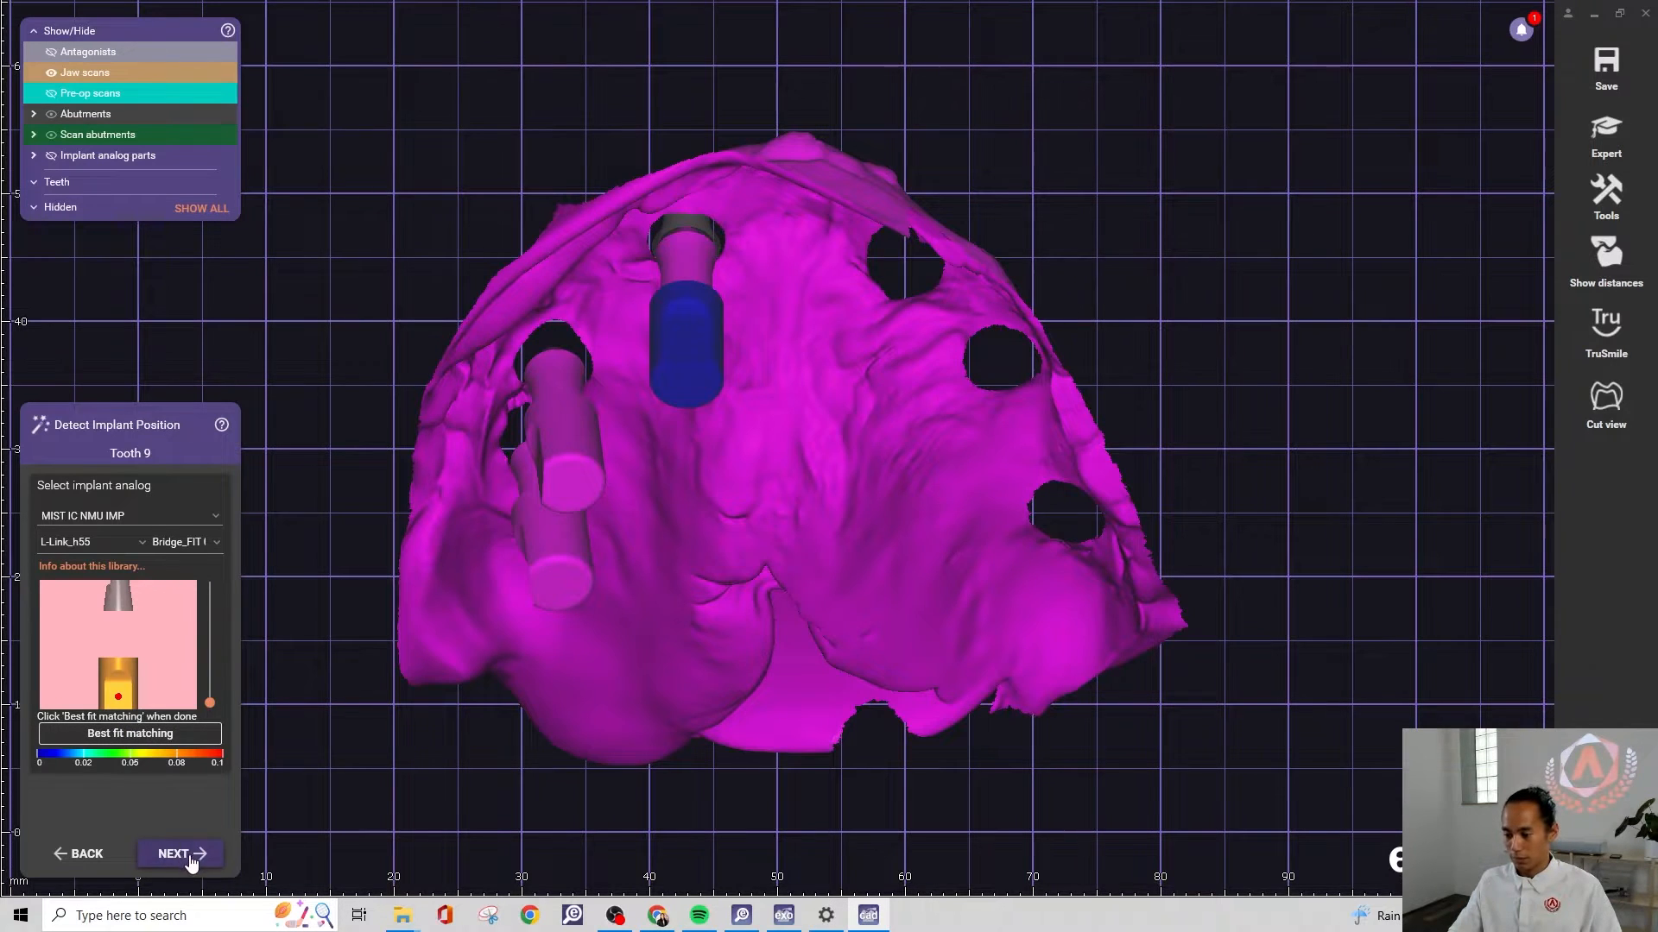
click(178, 853)
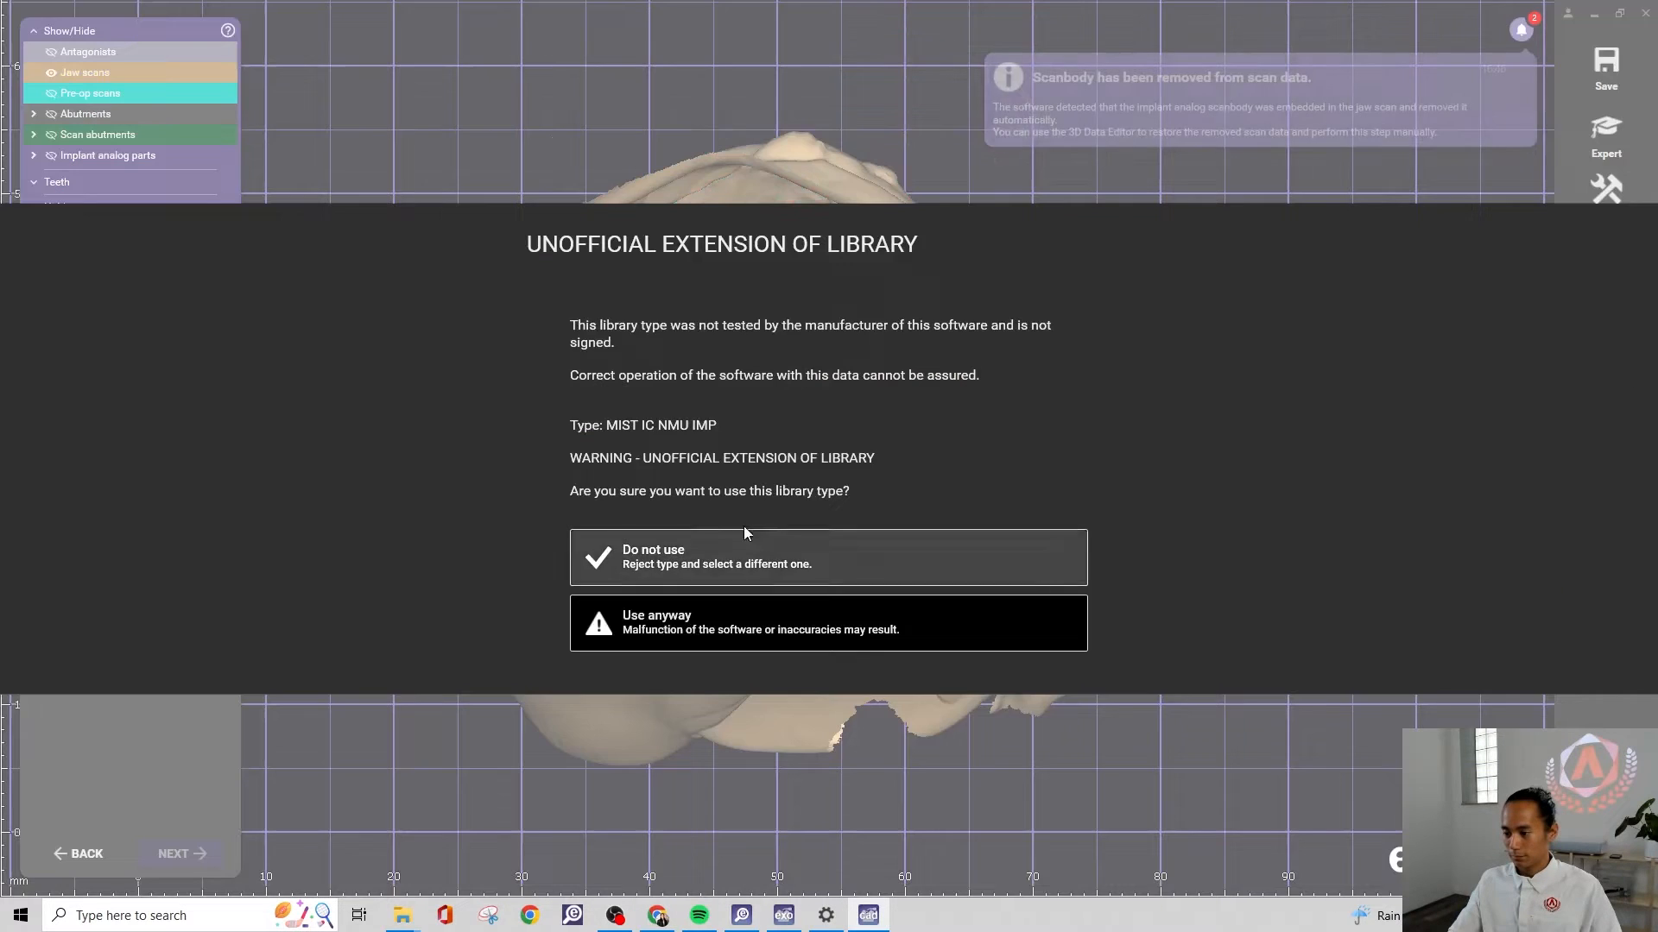
click(751, 619)
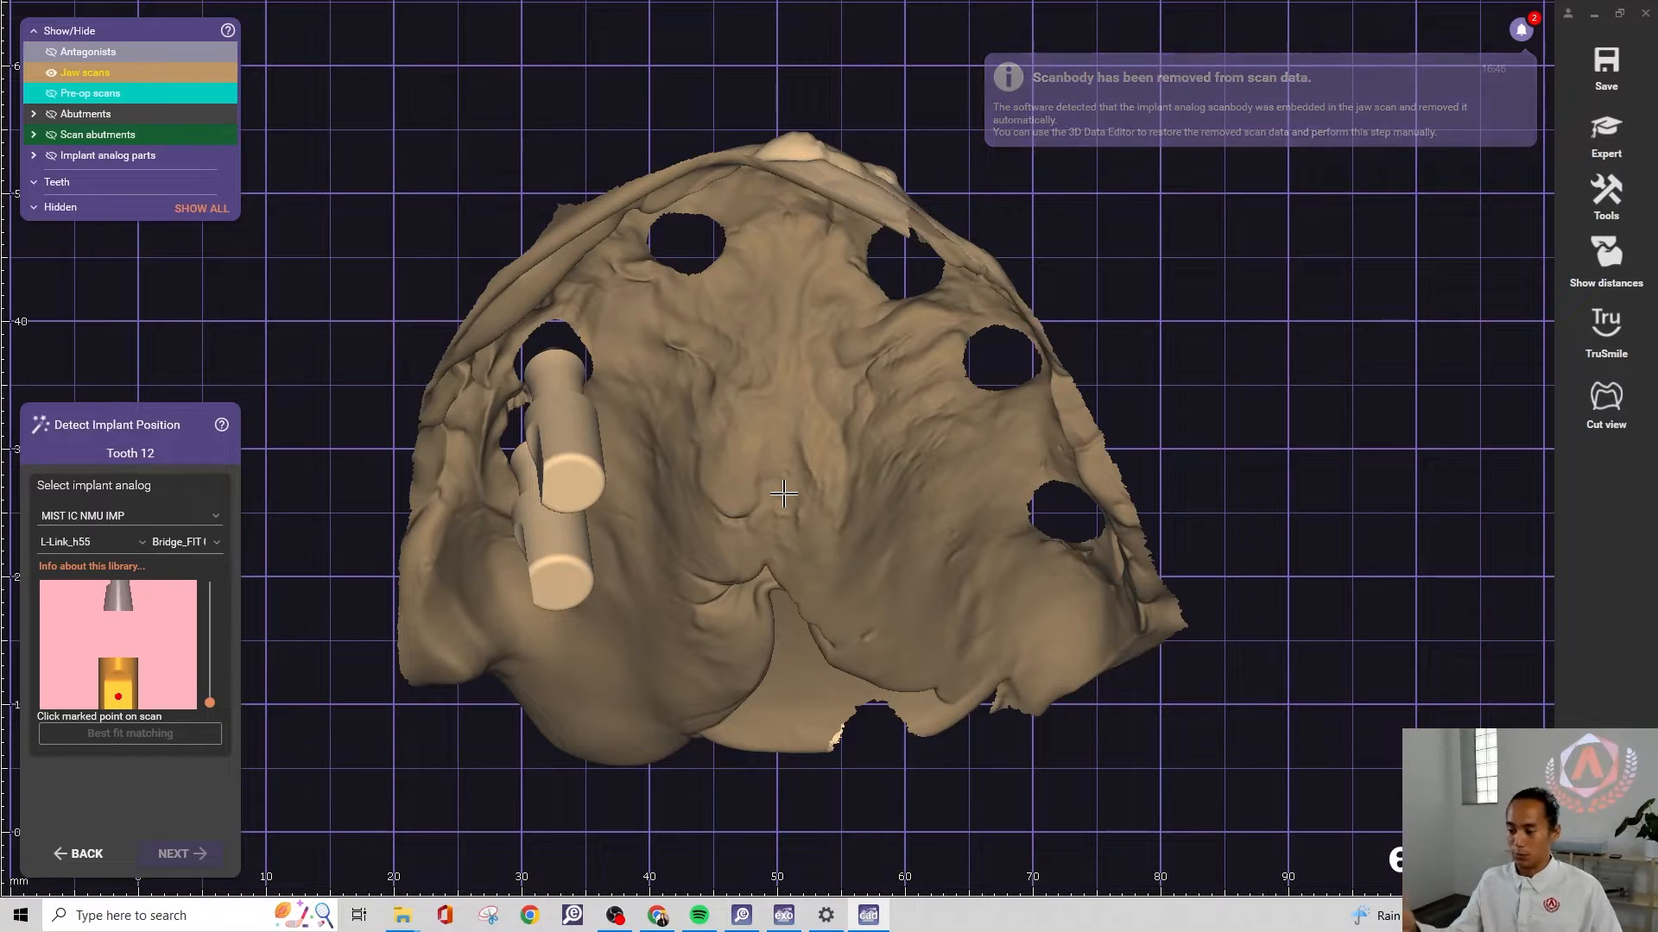
Best-fit match the tooth 12 scan body from its marked flat face and continue to tooth 13 with the MIST IC NMU IMP library
right_drag(774, 571, 726, 531)
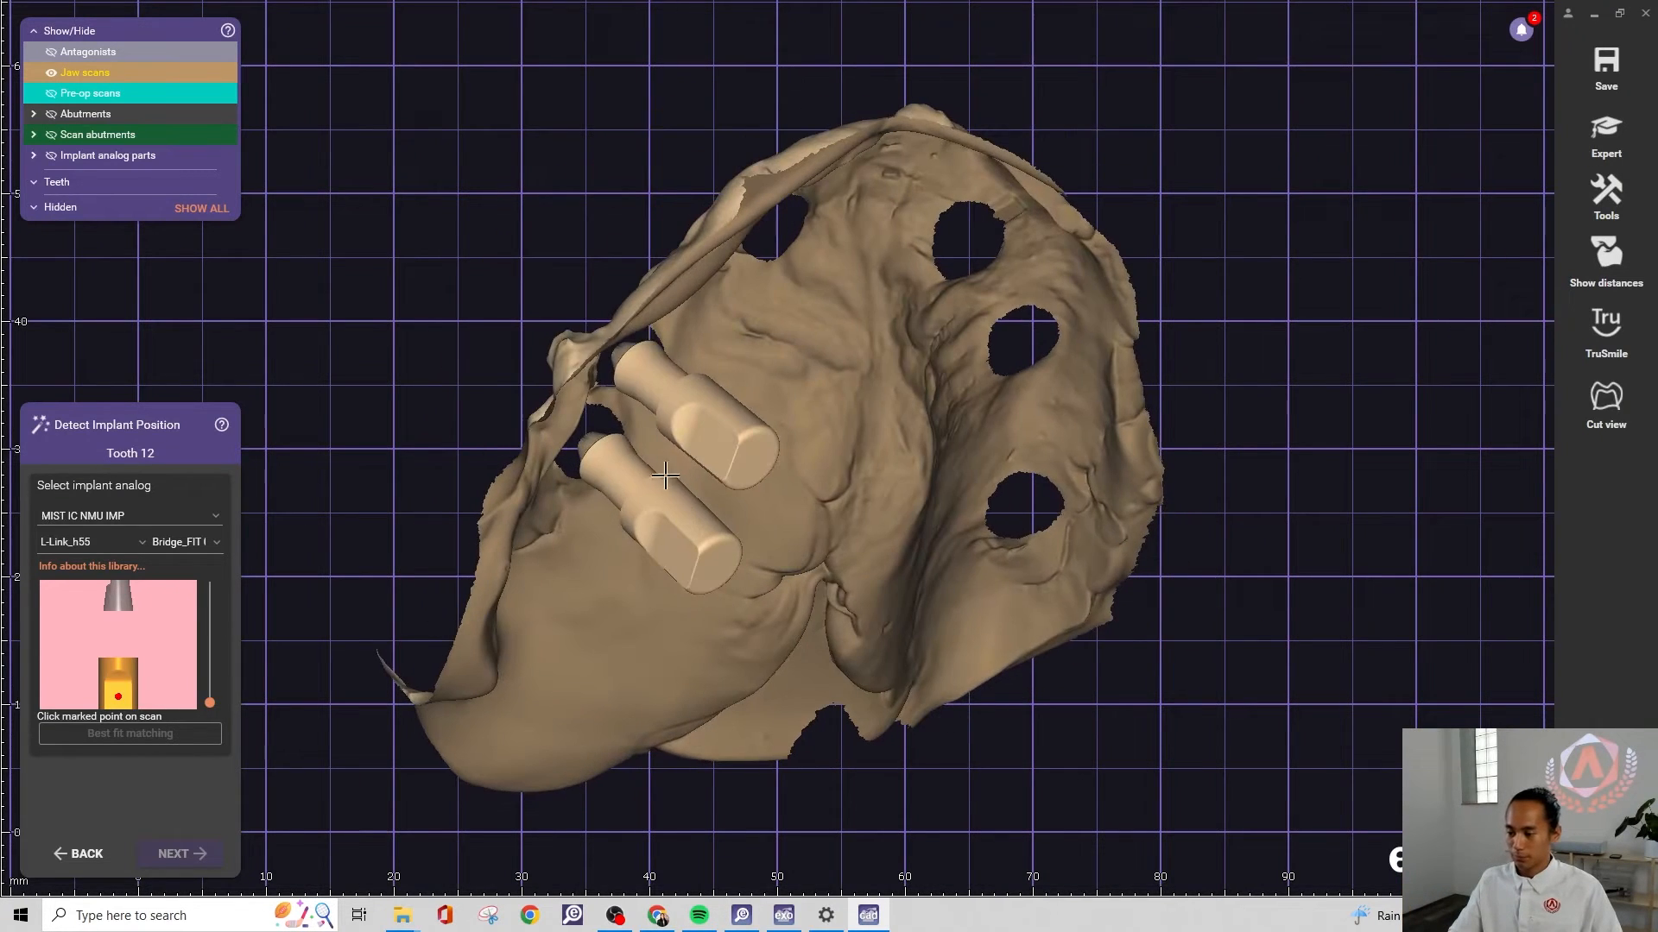
click(709, 444)
click(106, 735)
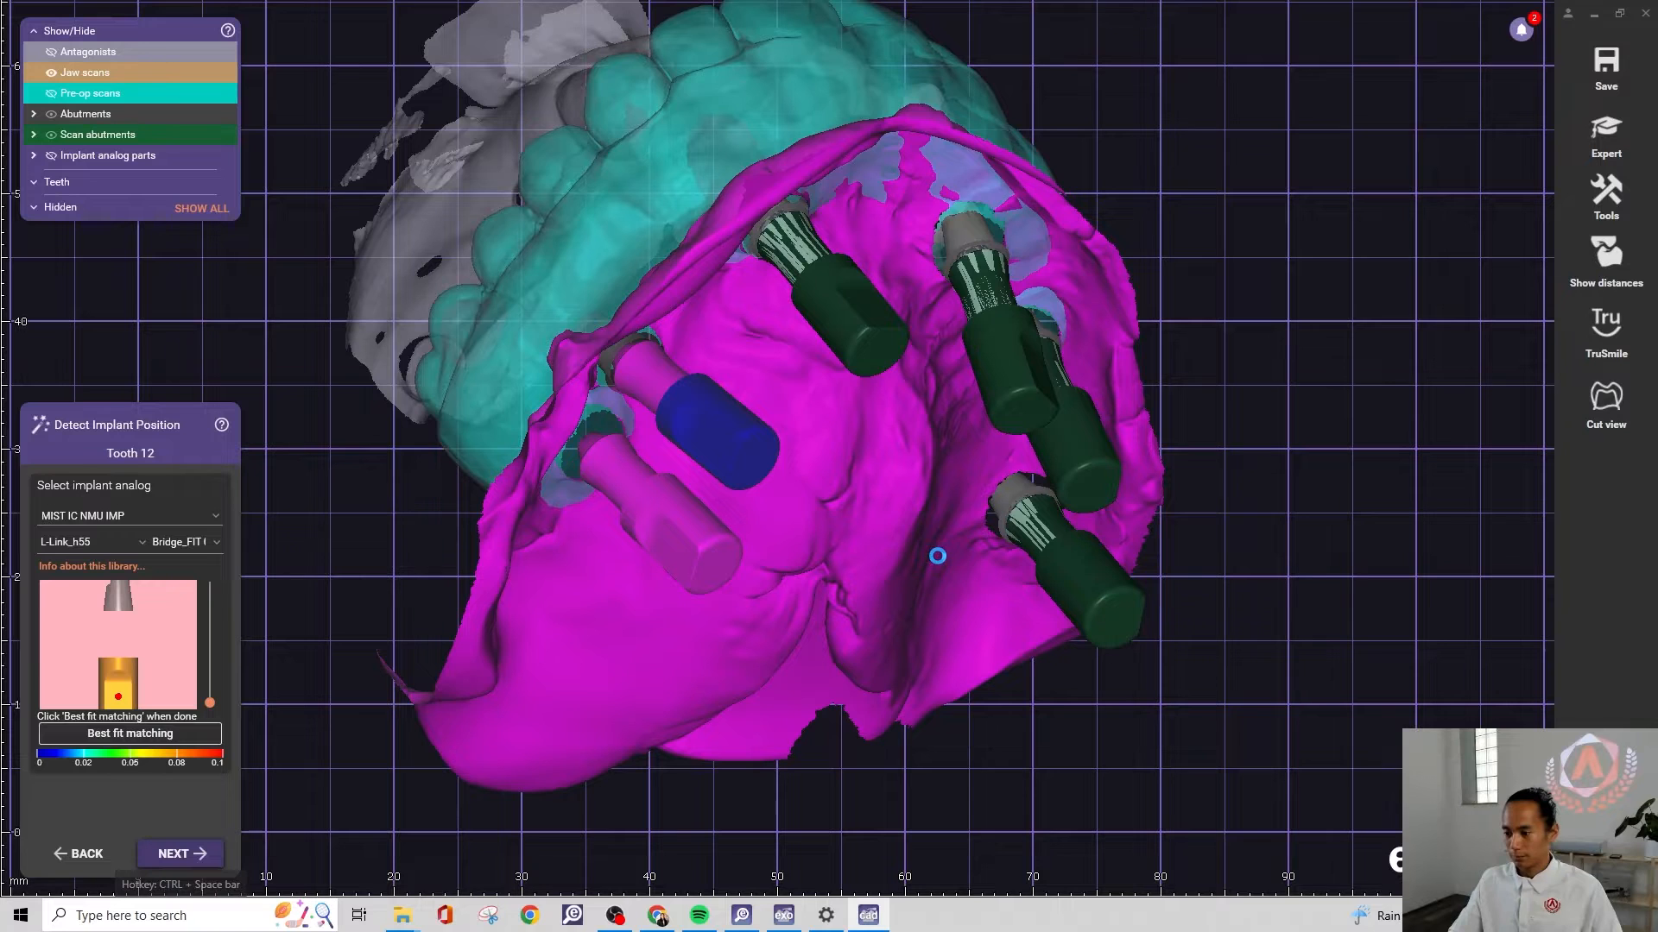
key(ctrl+space)
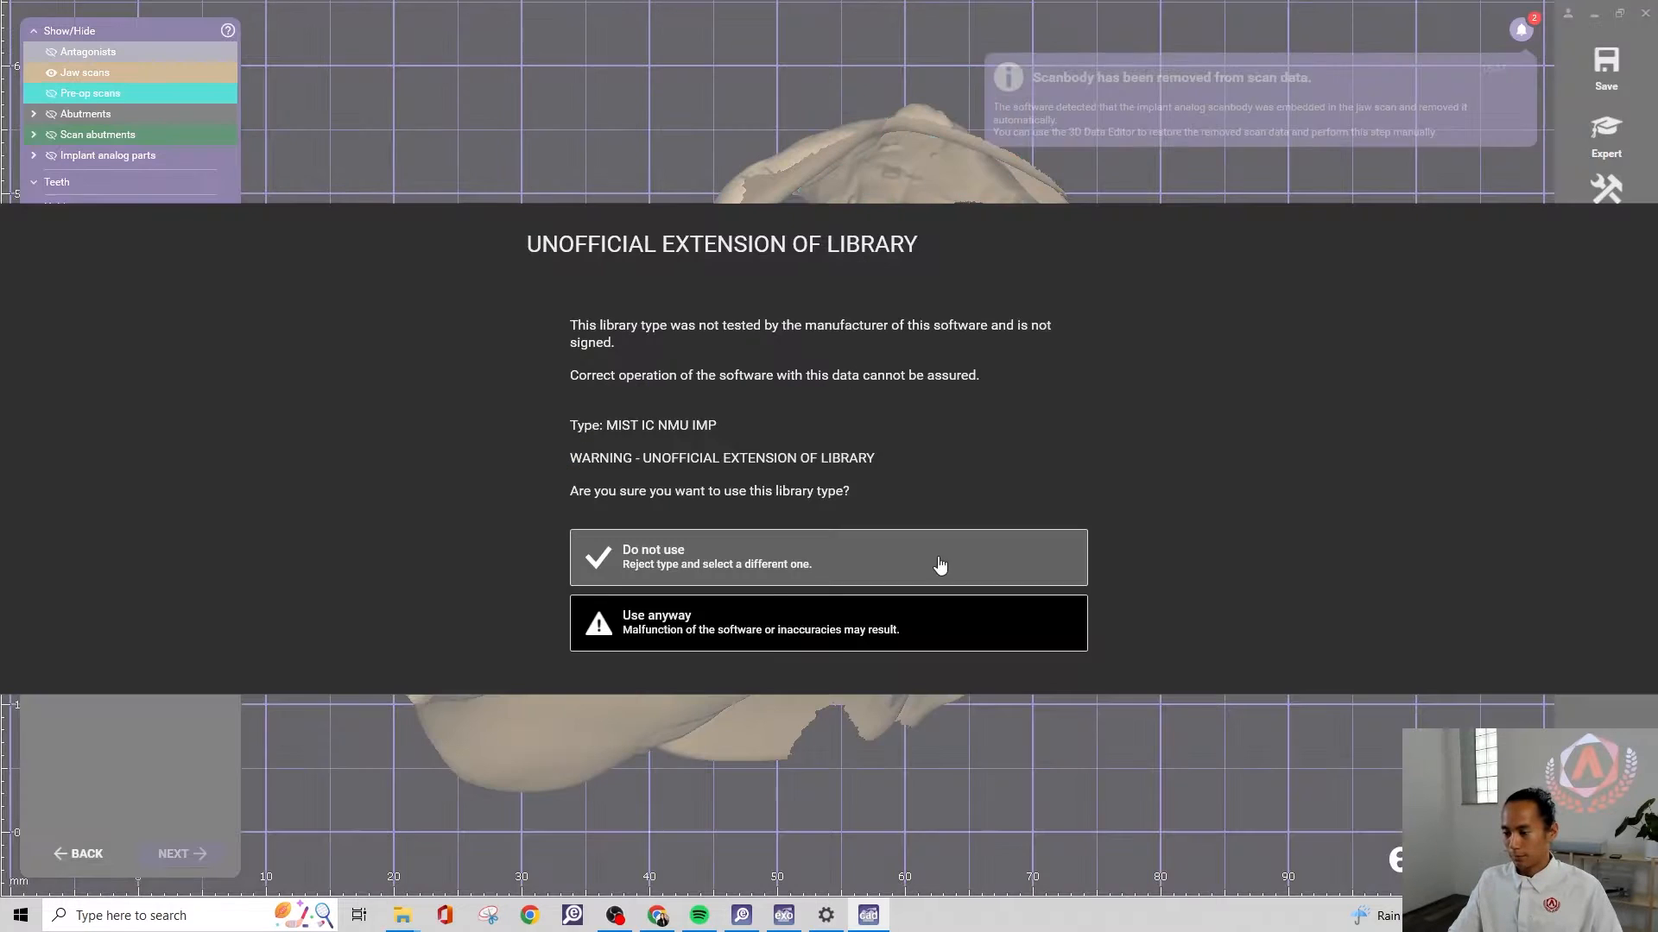
click(912, 560)
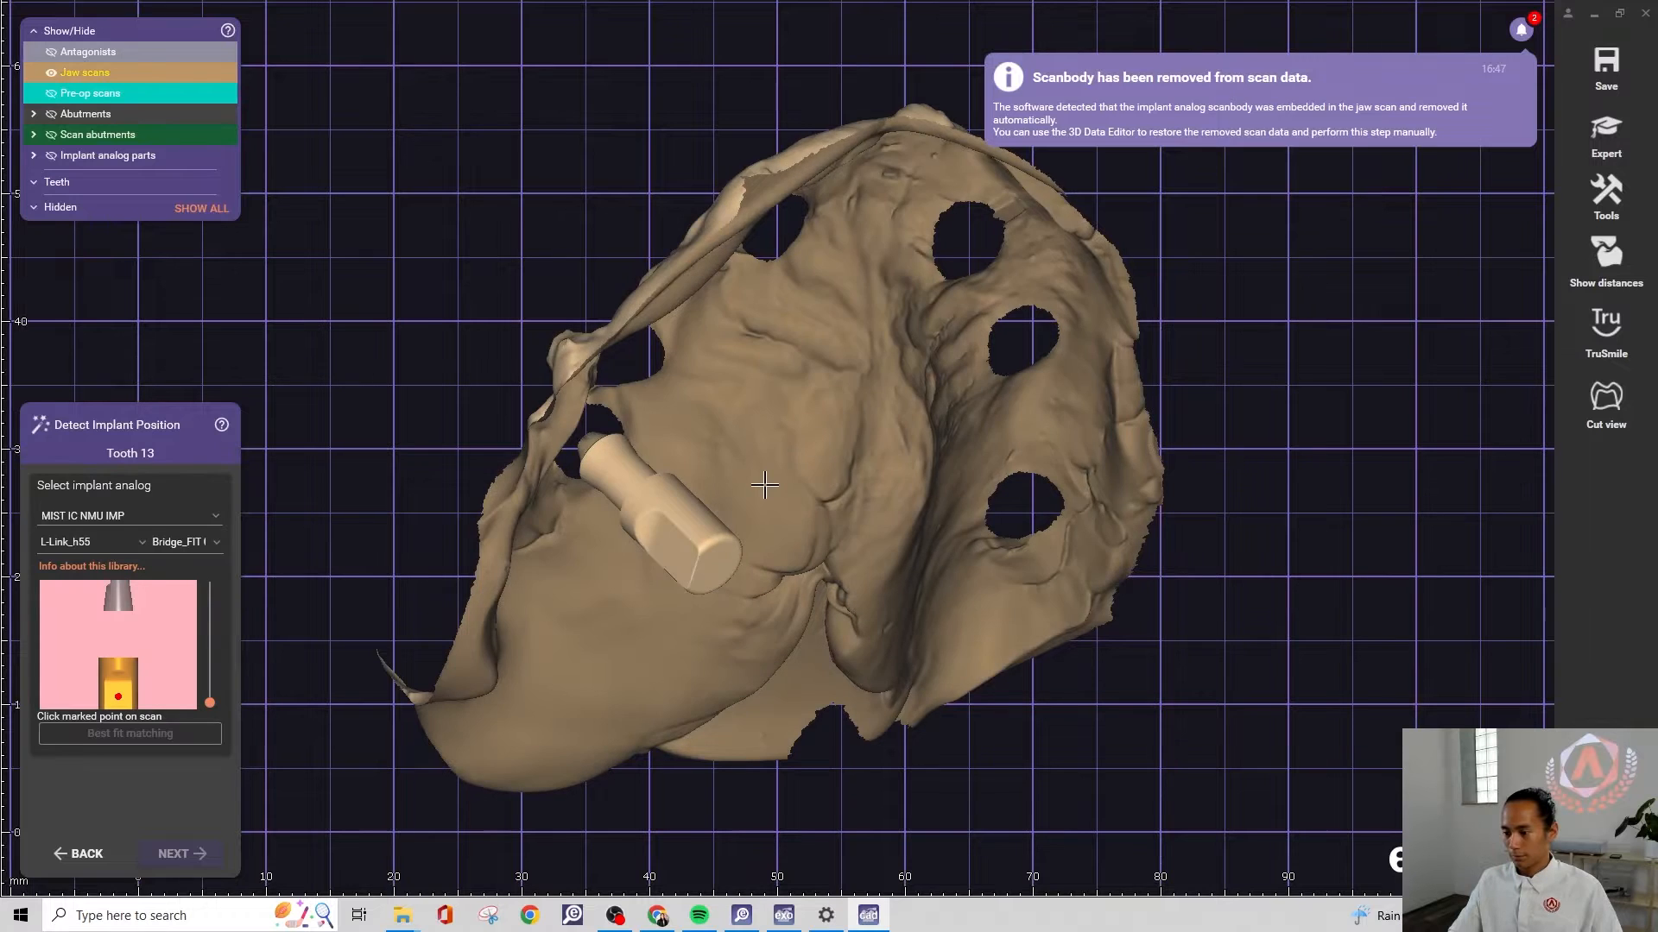
Best-fit match the tooth 13 scan body from its marked flat face and finish the implant position detection
right_drag(765, 481, 764, 484)
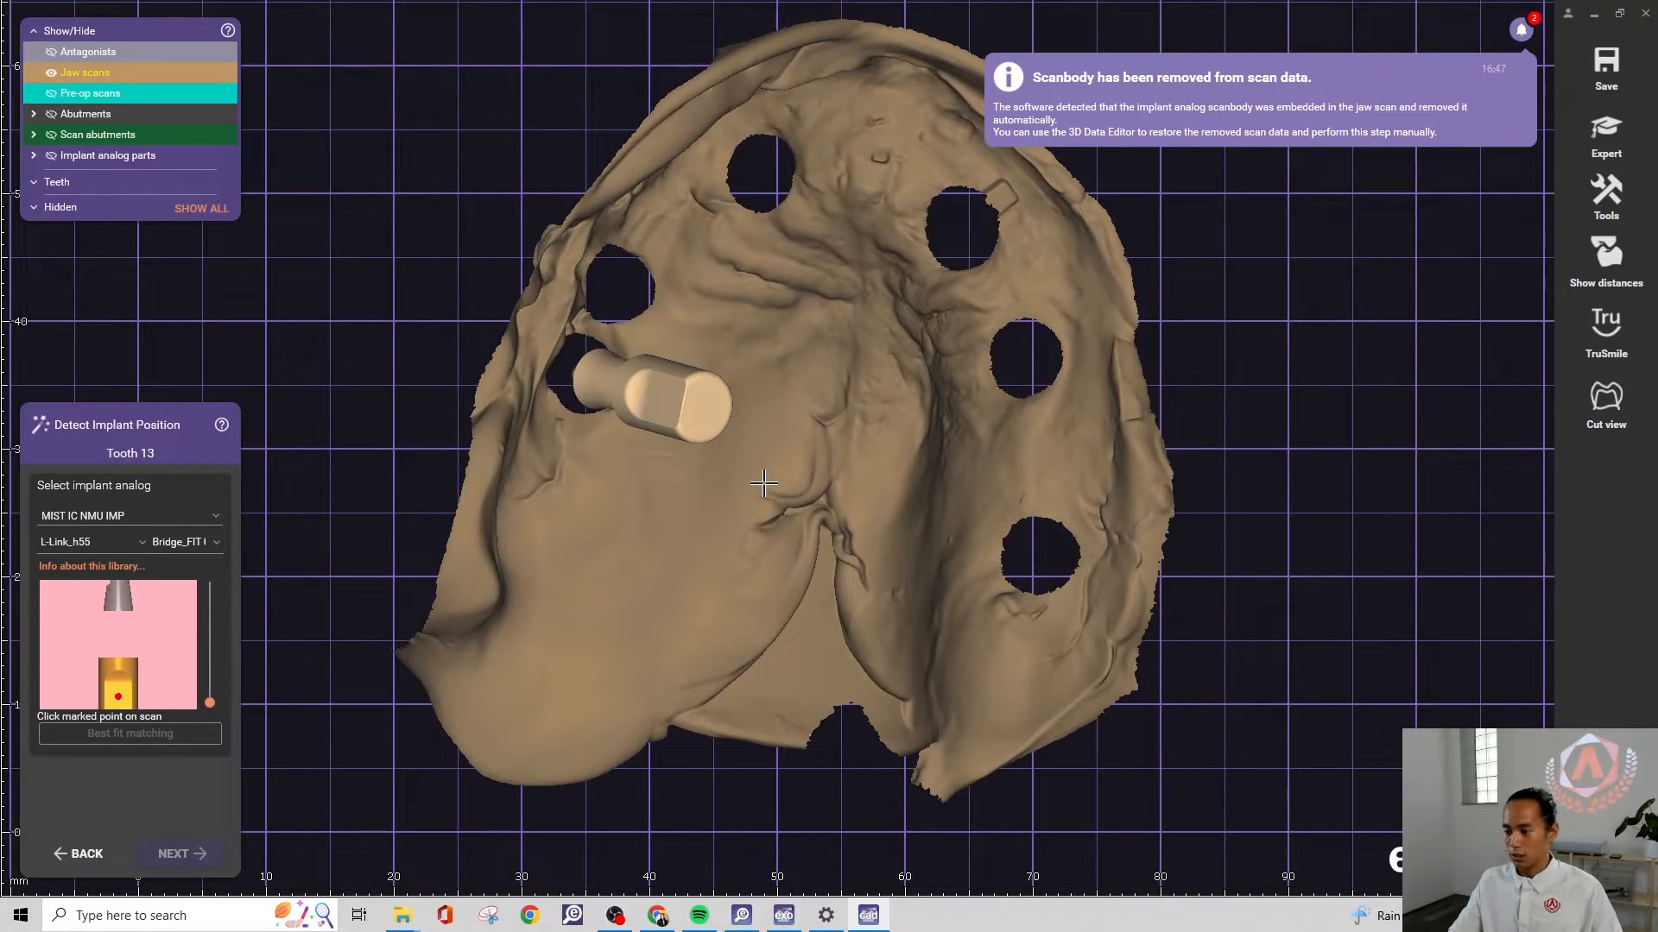
click(660, 399)
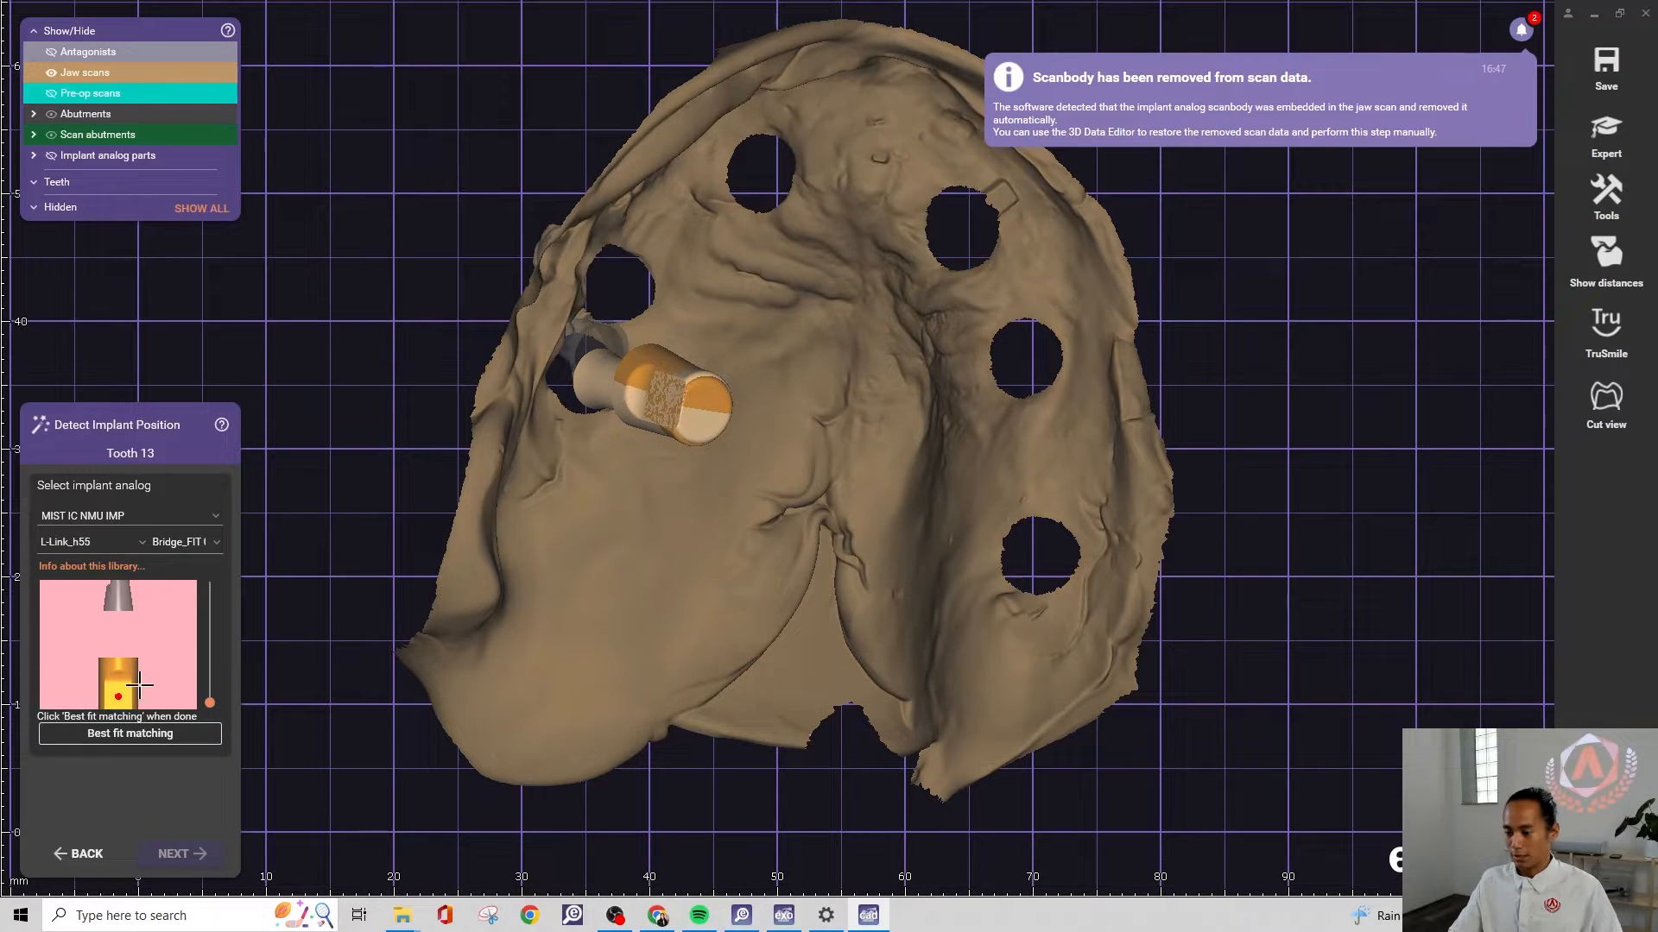
click(175, 745)
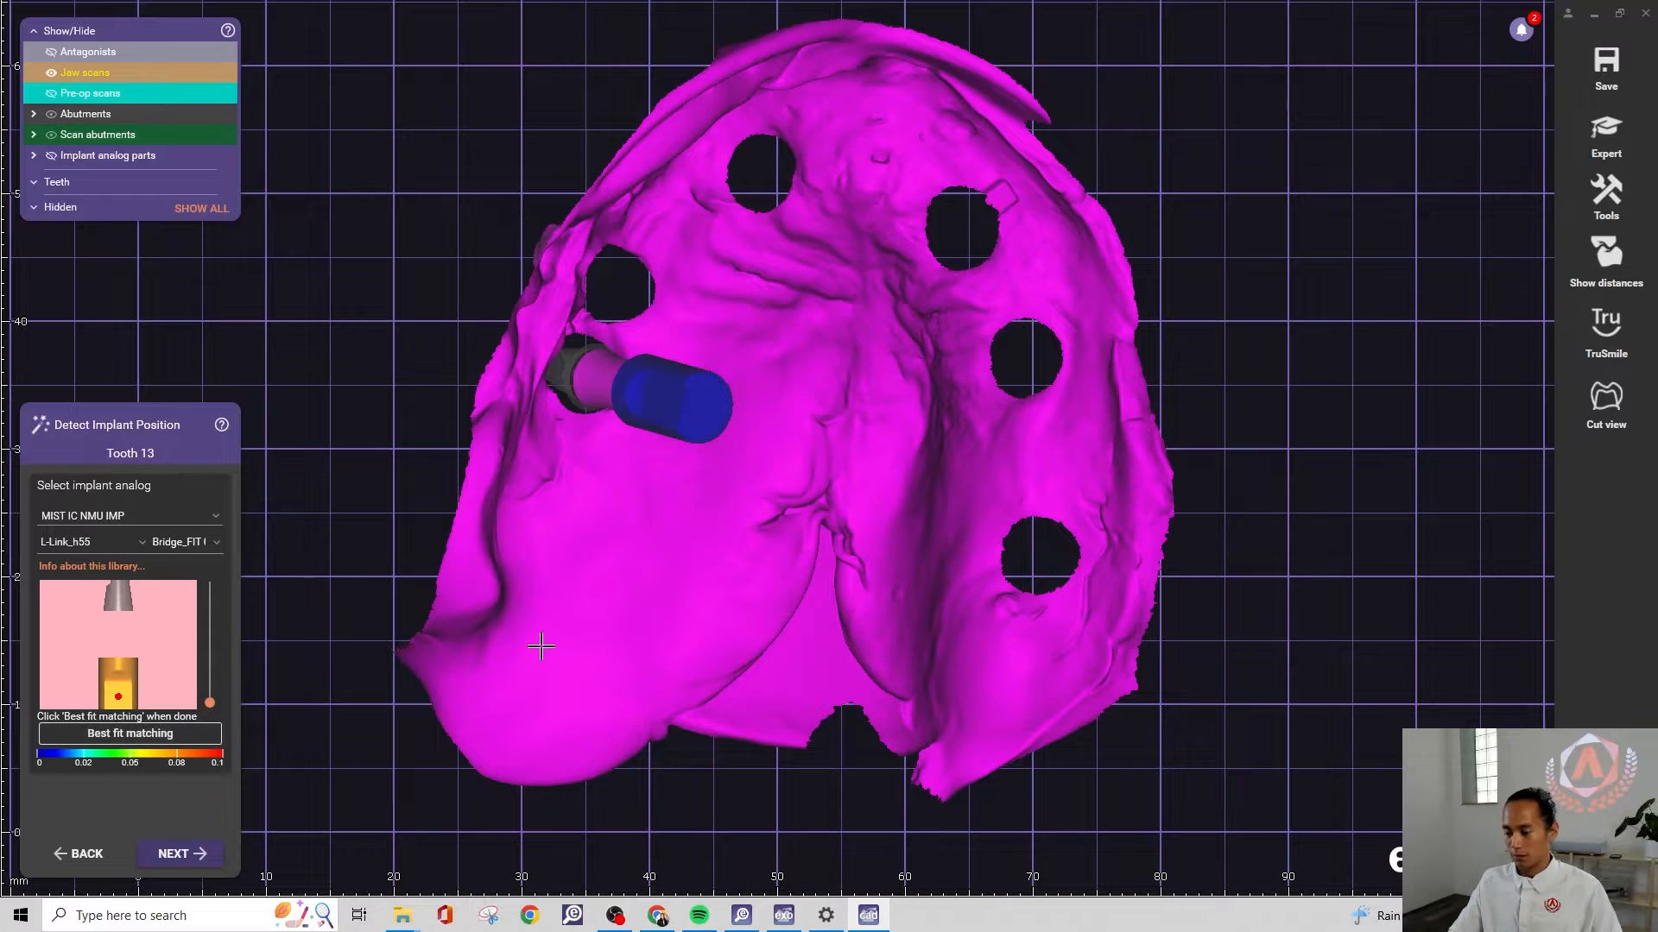
click(182, 853)
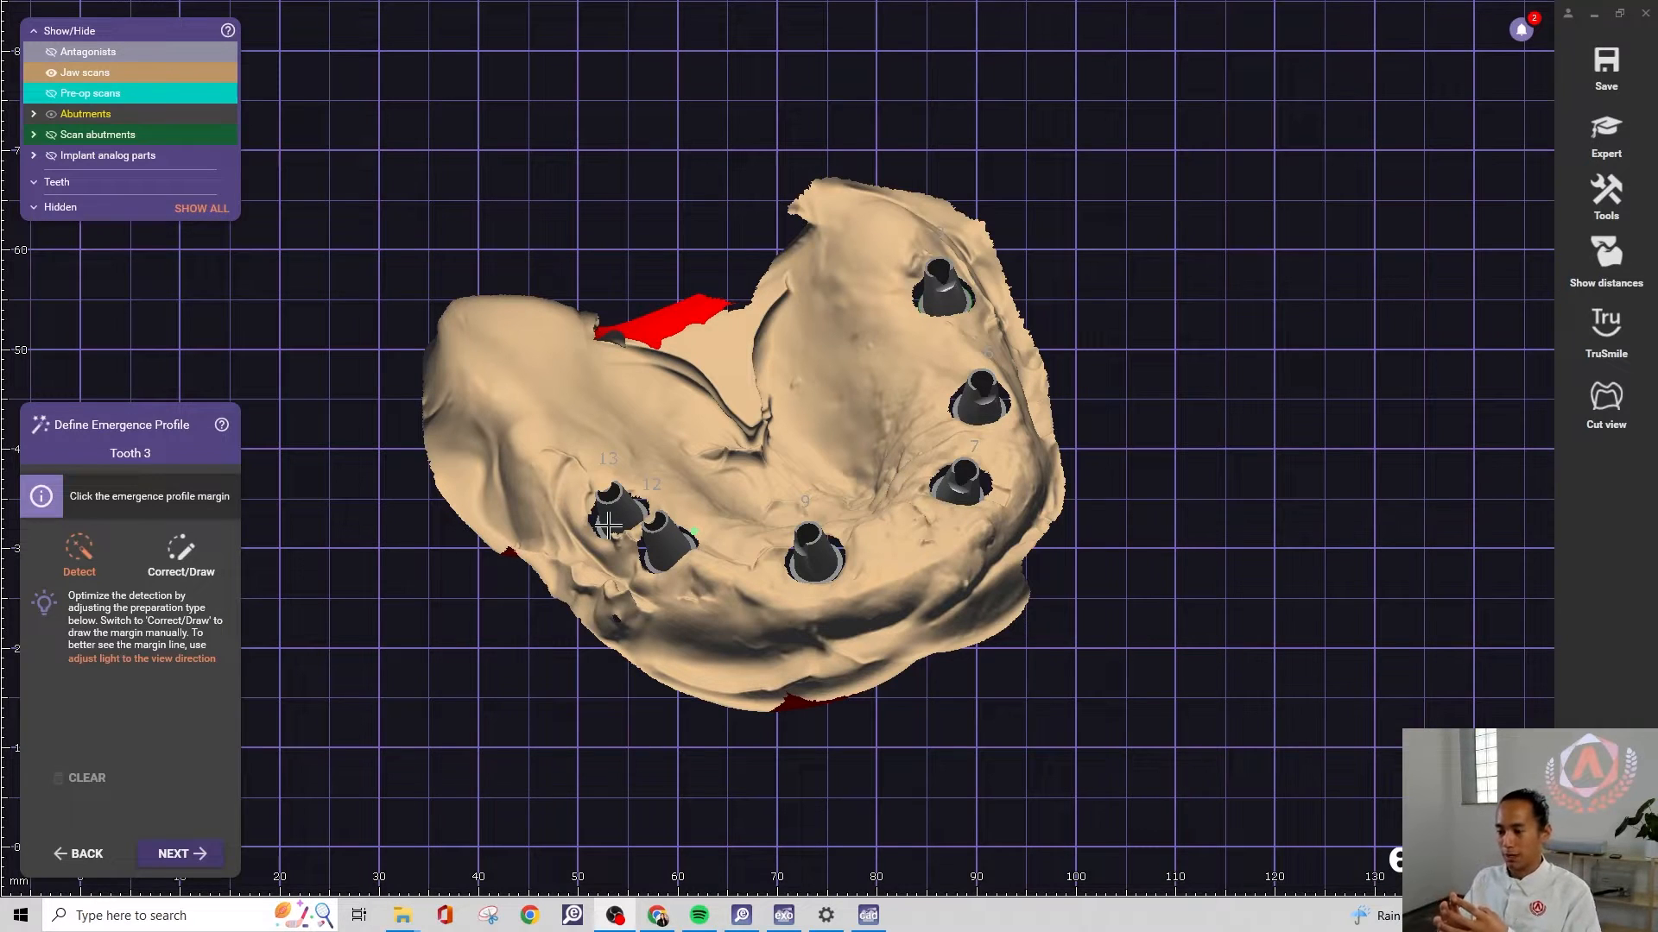
Skip the emergence profile margins from tooth 3 through tooth 13 without drawing any and proceed to tooth placement
click(181, 859)
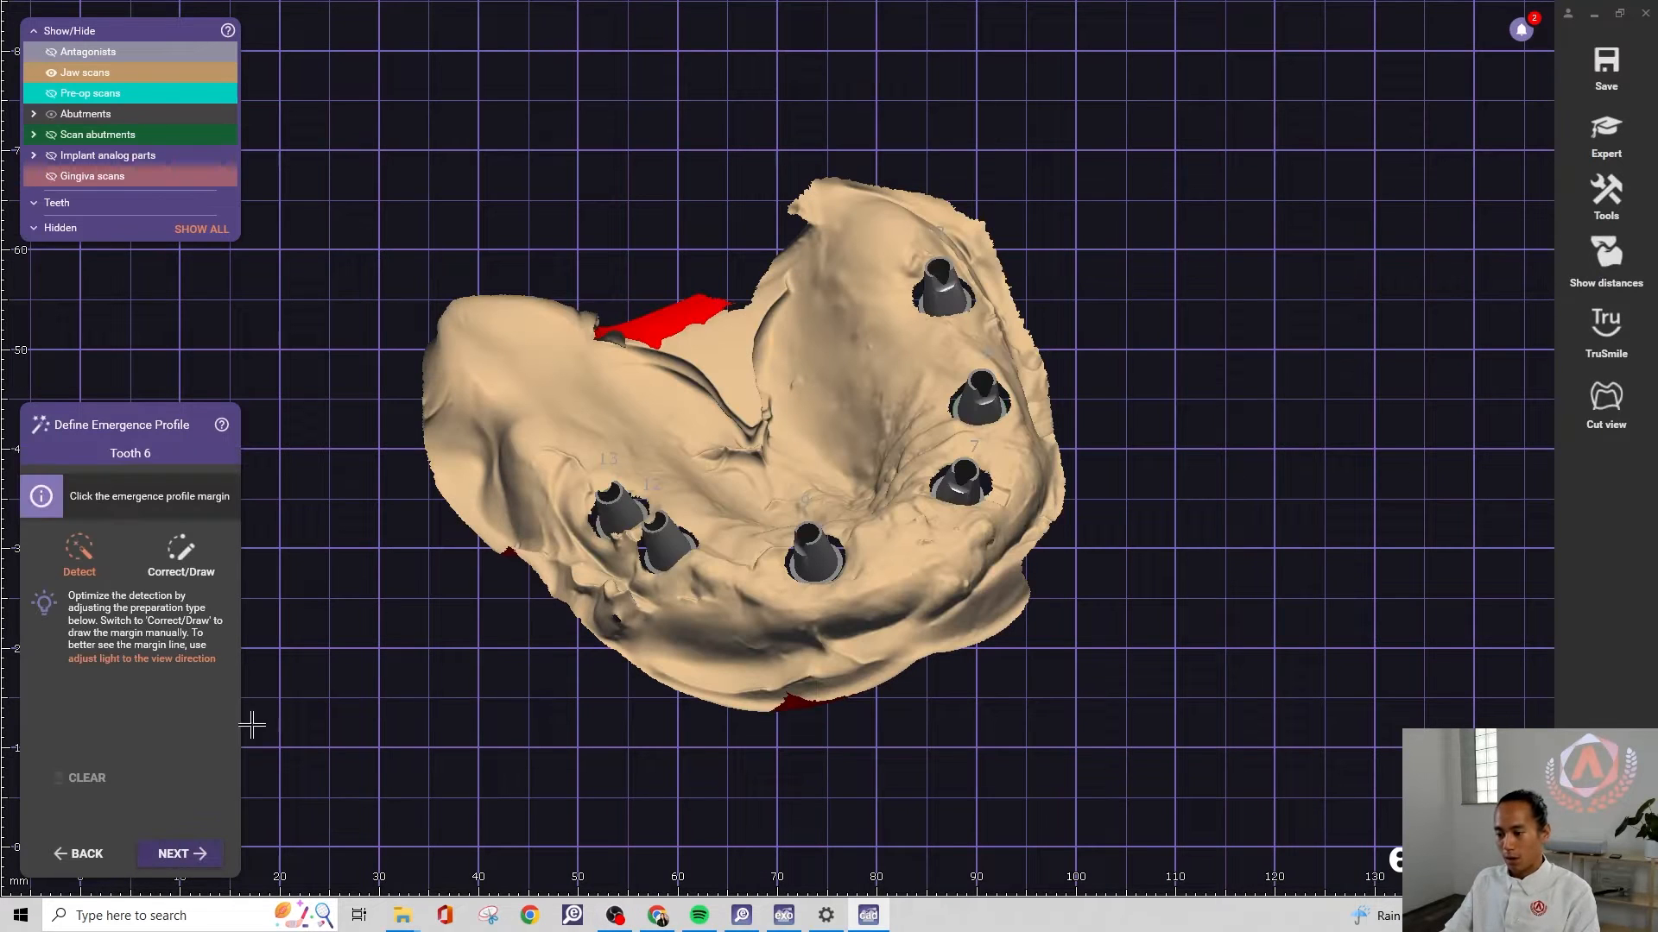
click(182, 853)
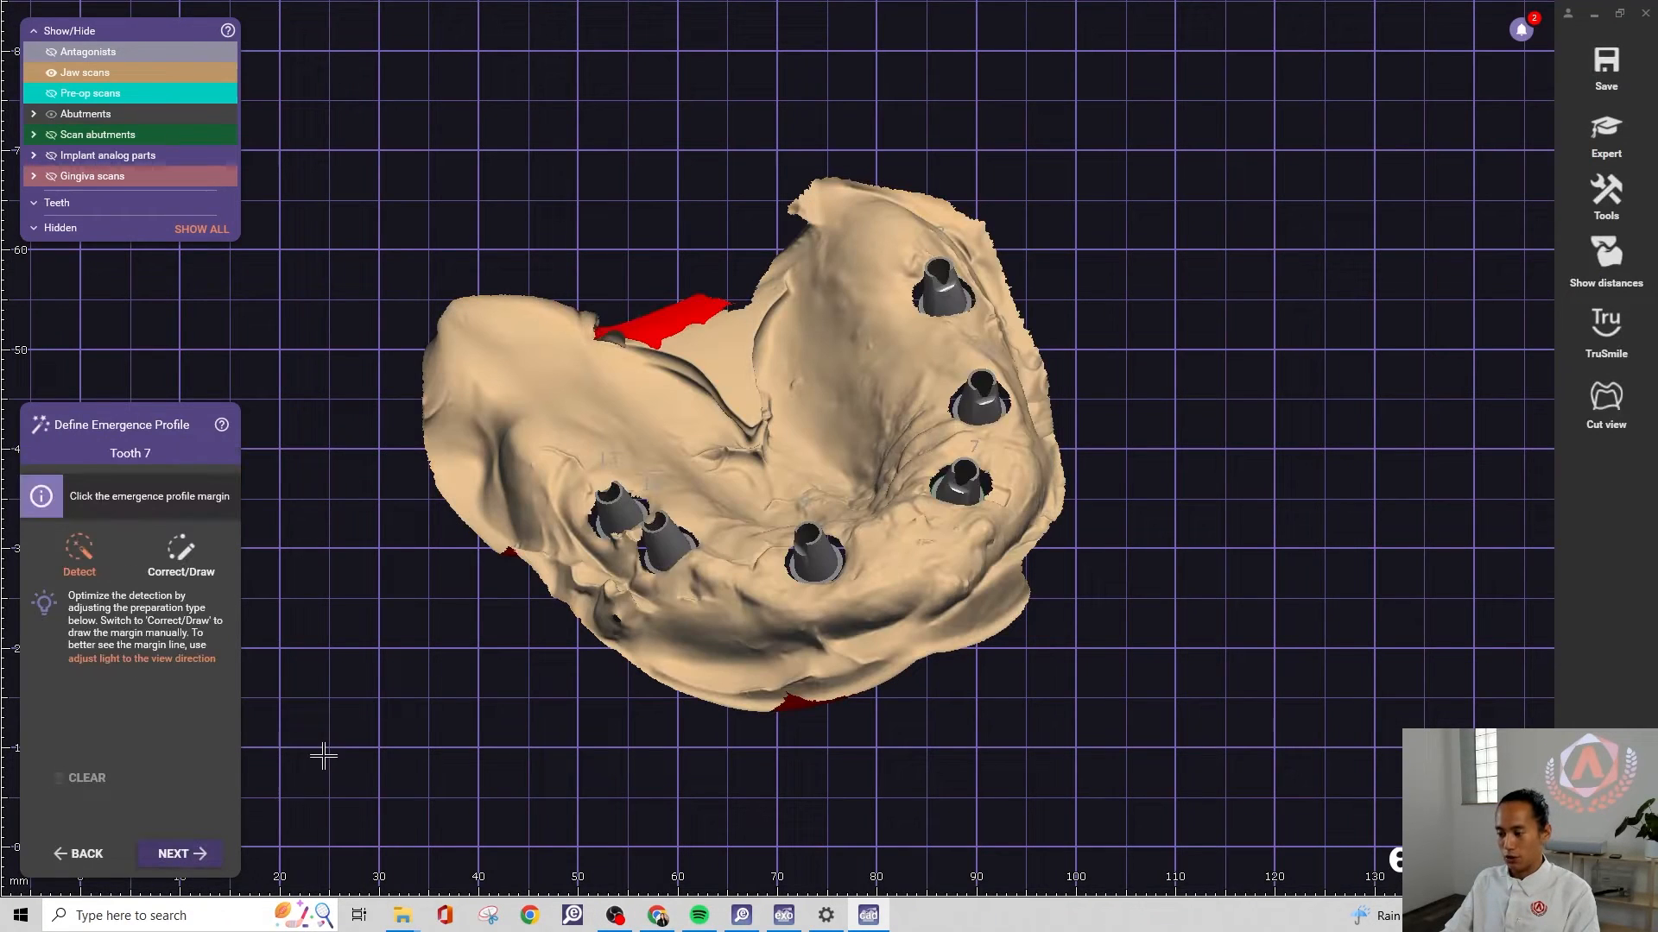
click(197, 853)
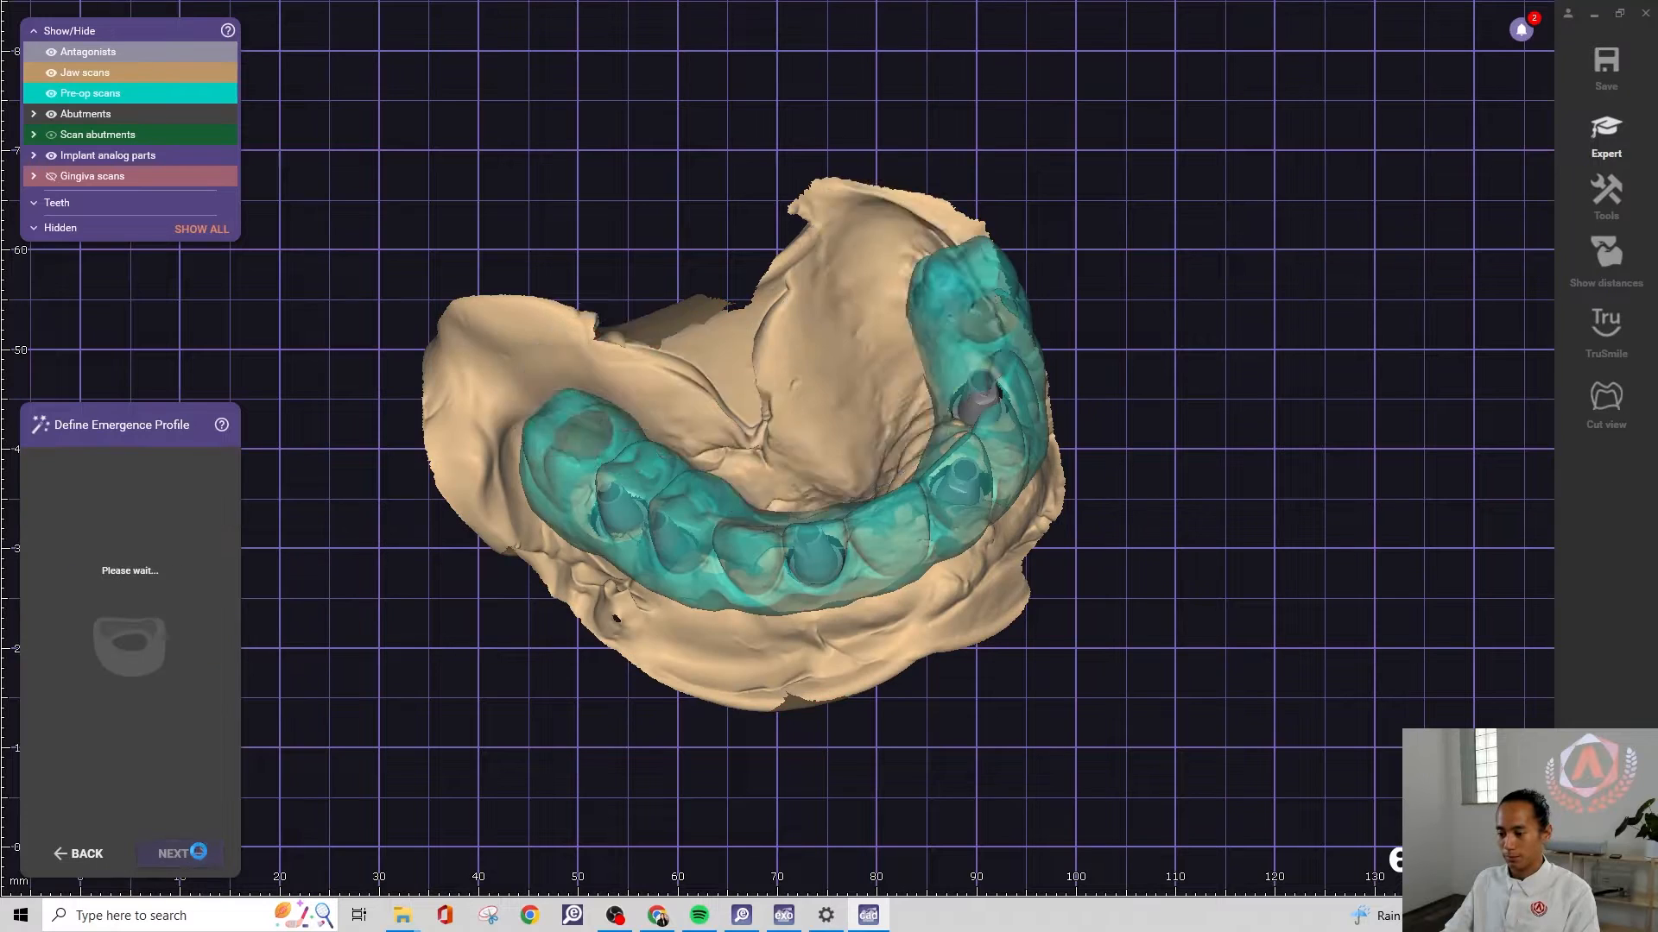
click(200, 855)
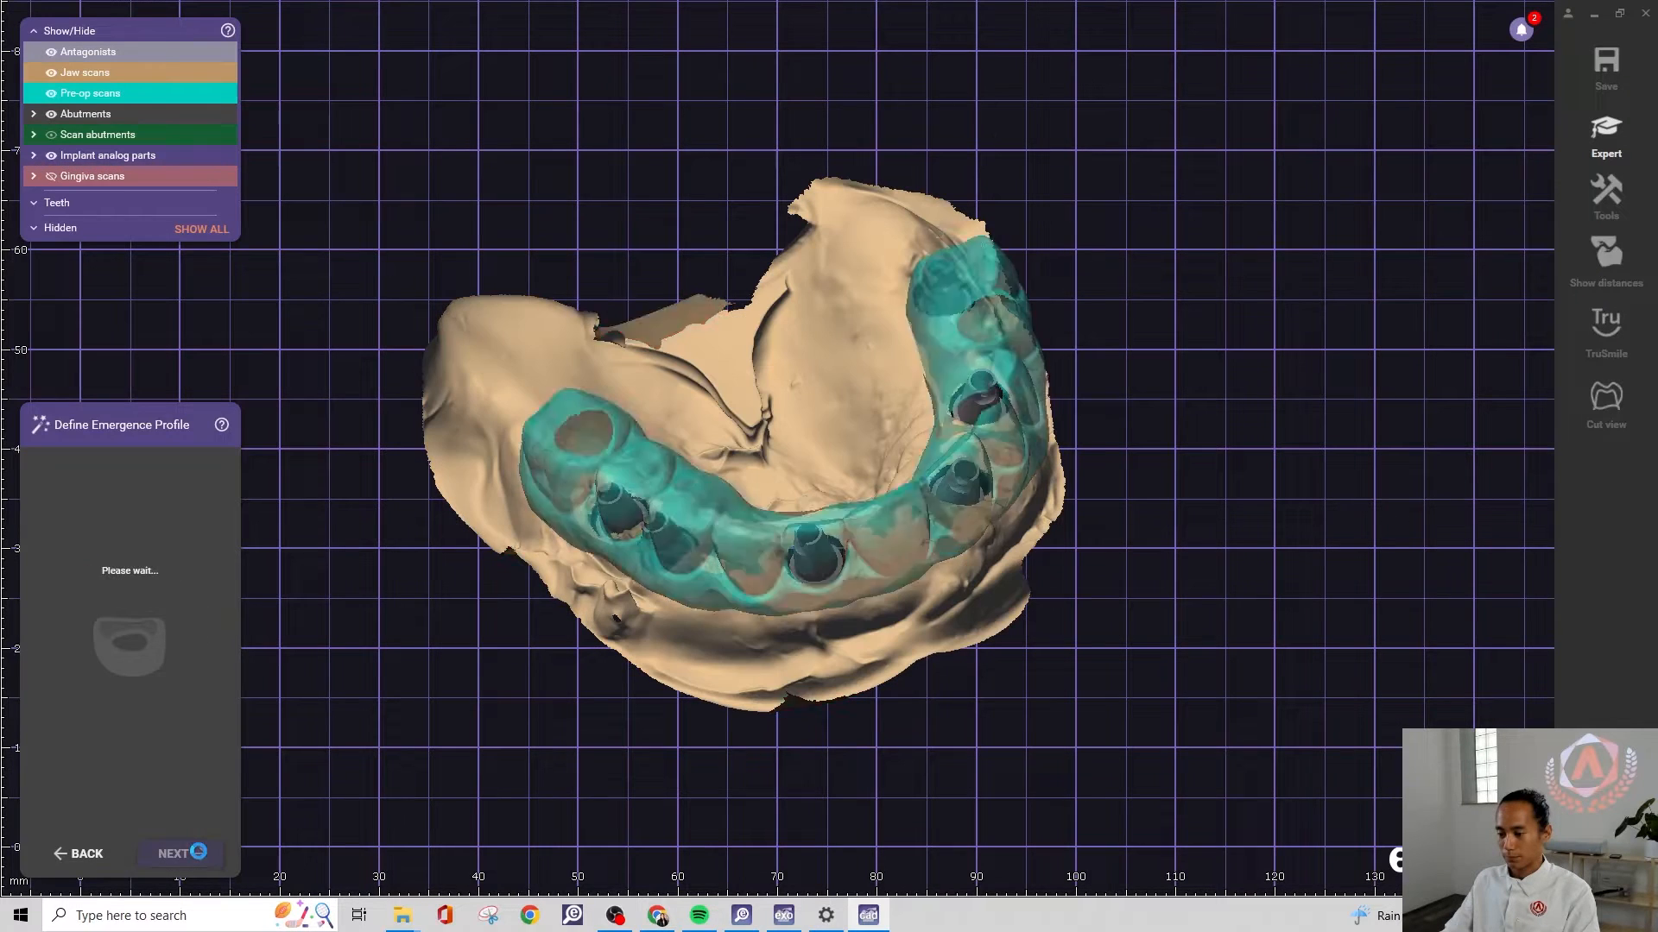
click(185, 853)
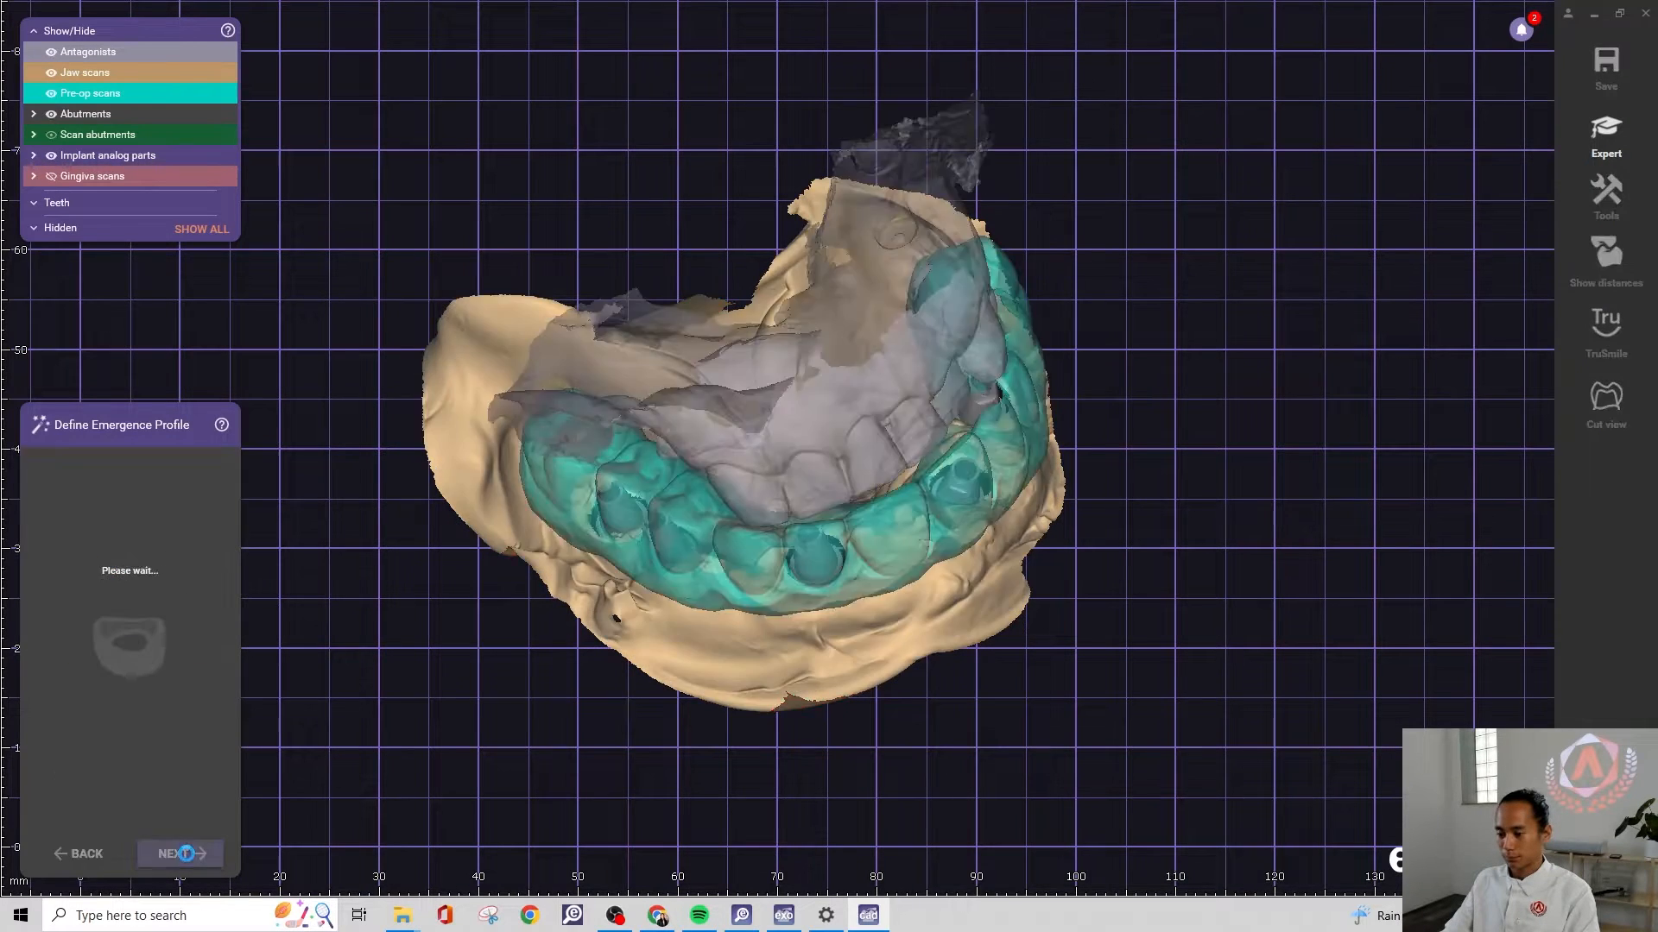
click(195, 857)
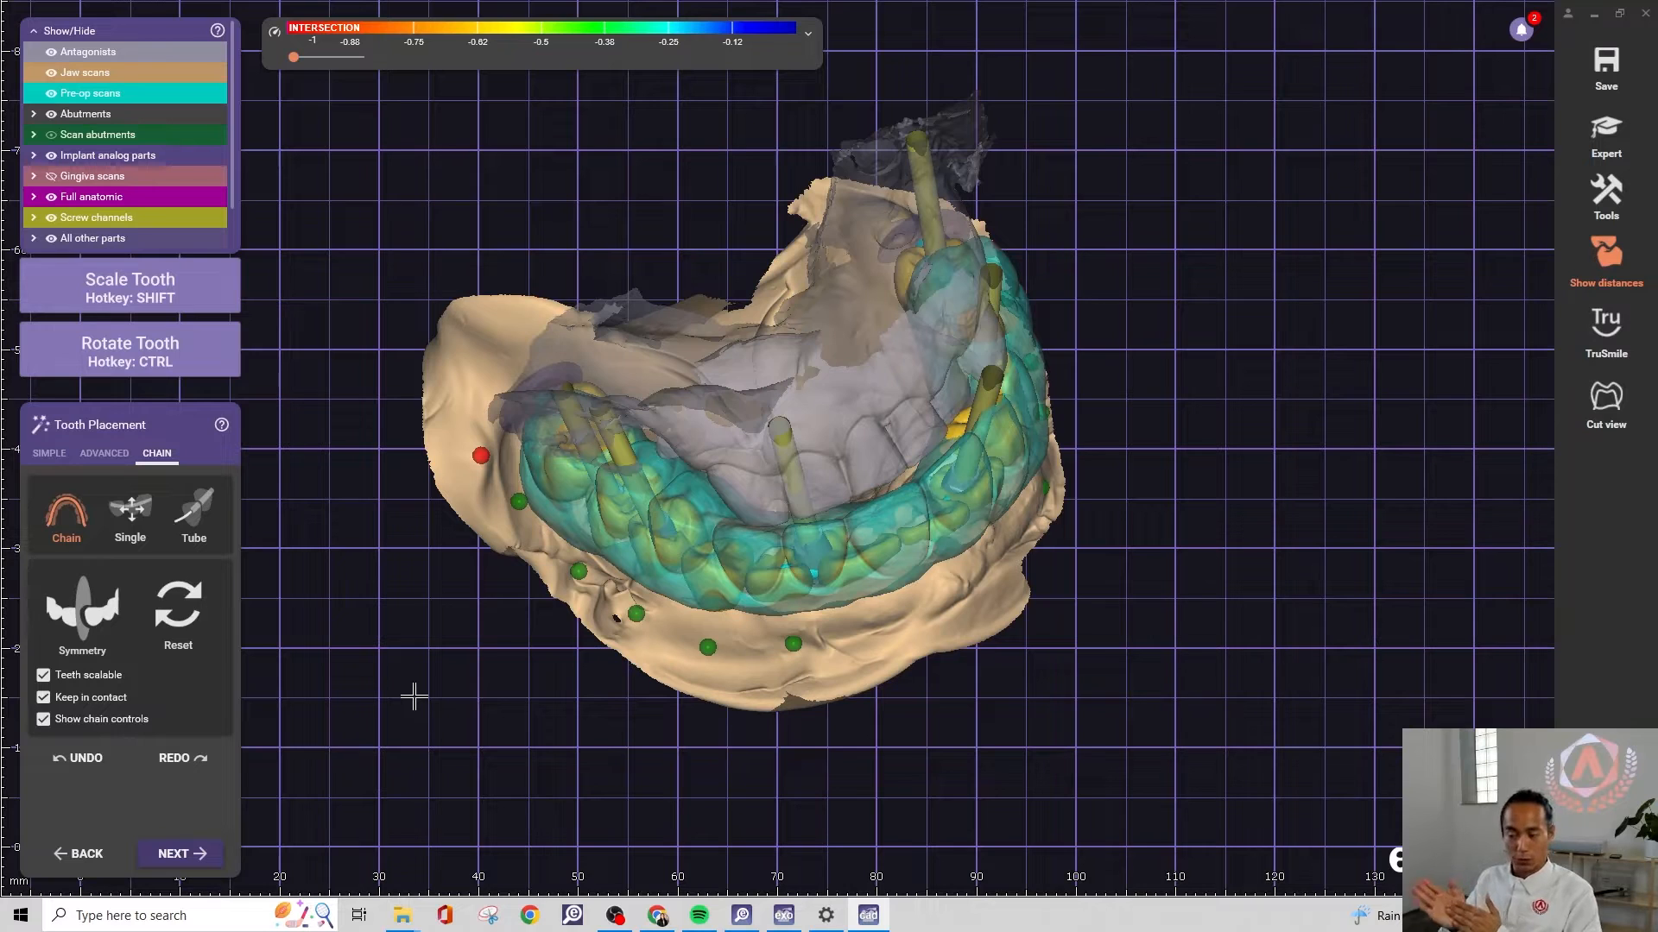
Hide the screw channels, implant analog parts, antagonists, abutments and scan abutments so only the jaw, pre-op scan and placed teeth remain in view
right_drag(412, 518, 812, 361)
scroll(813, 361, up, 4)
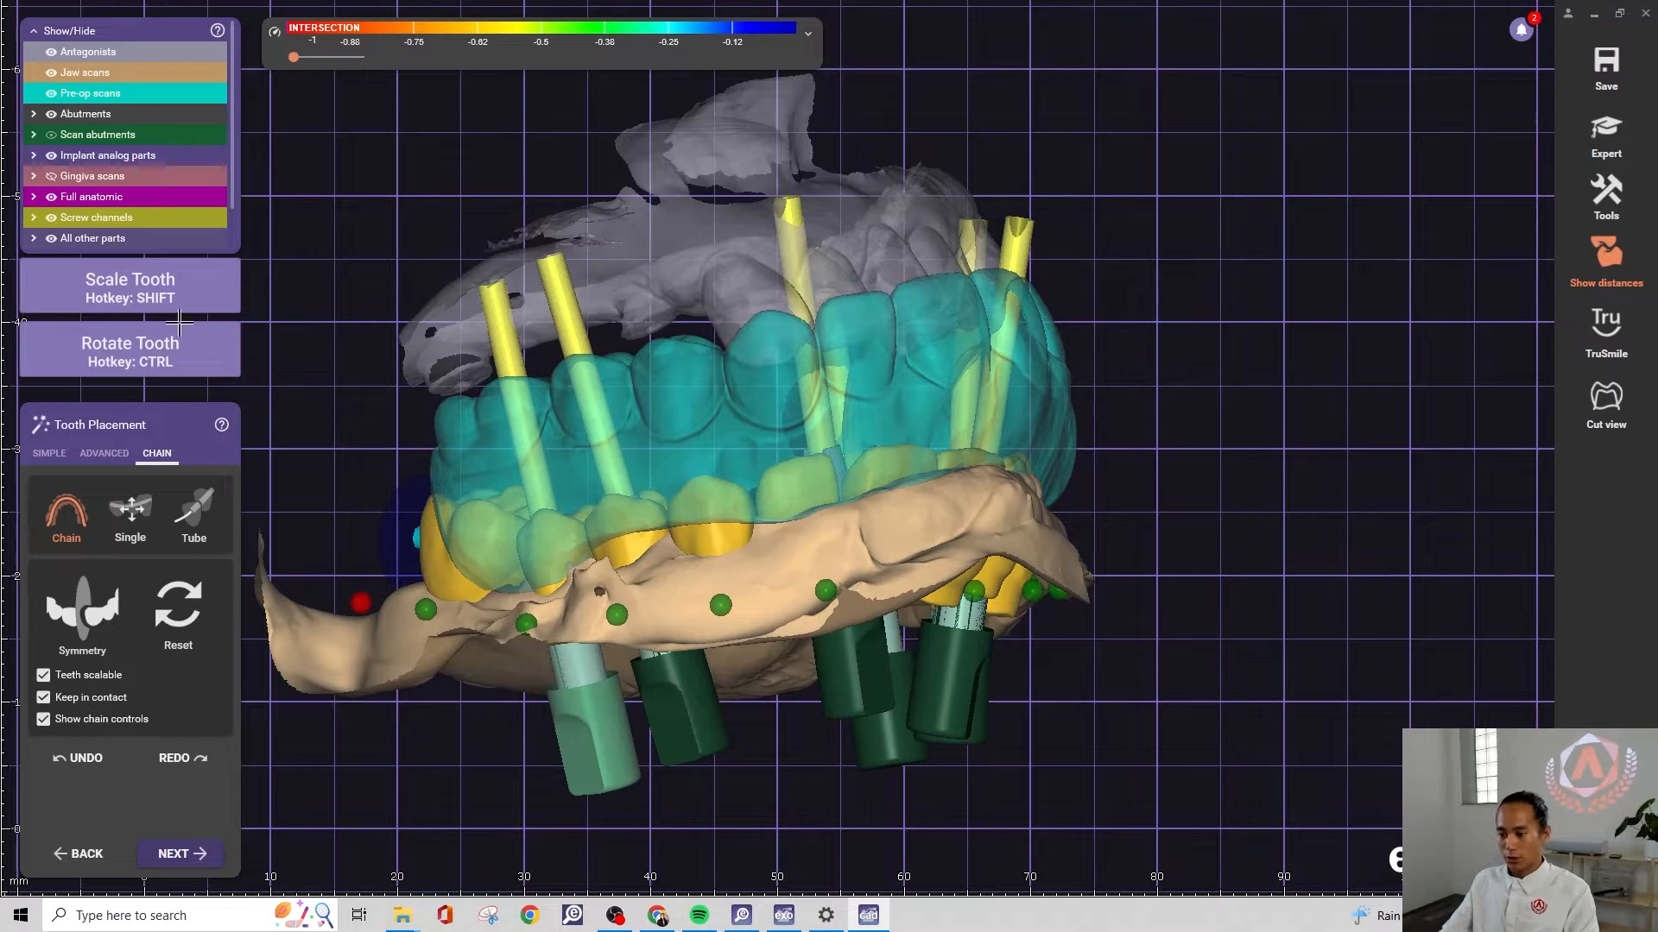
click(52, 218)
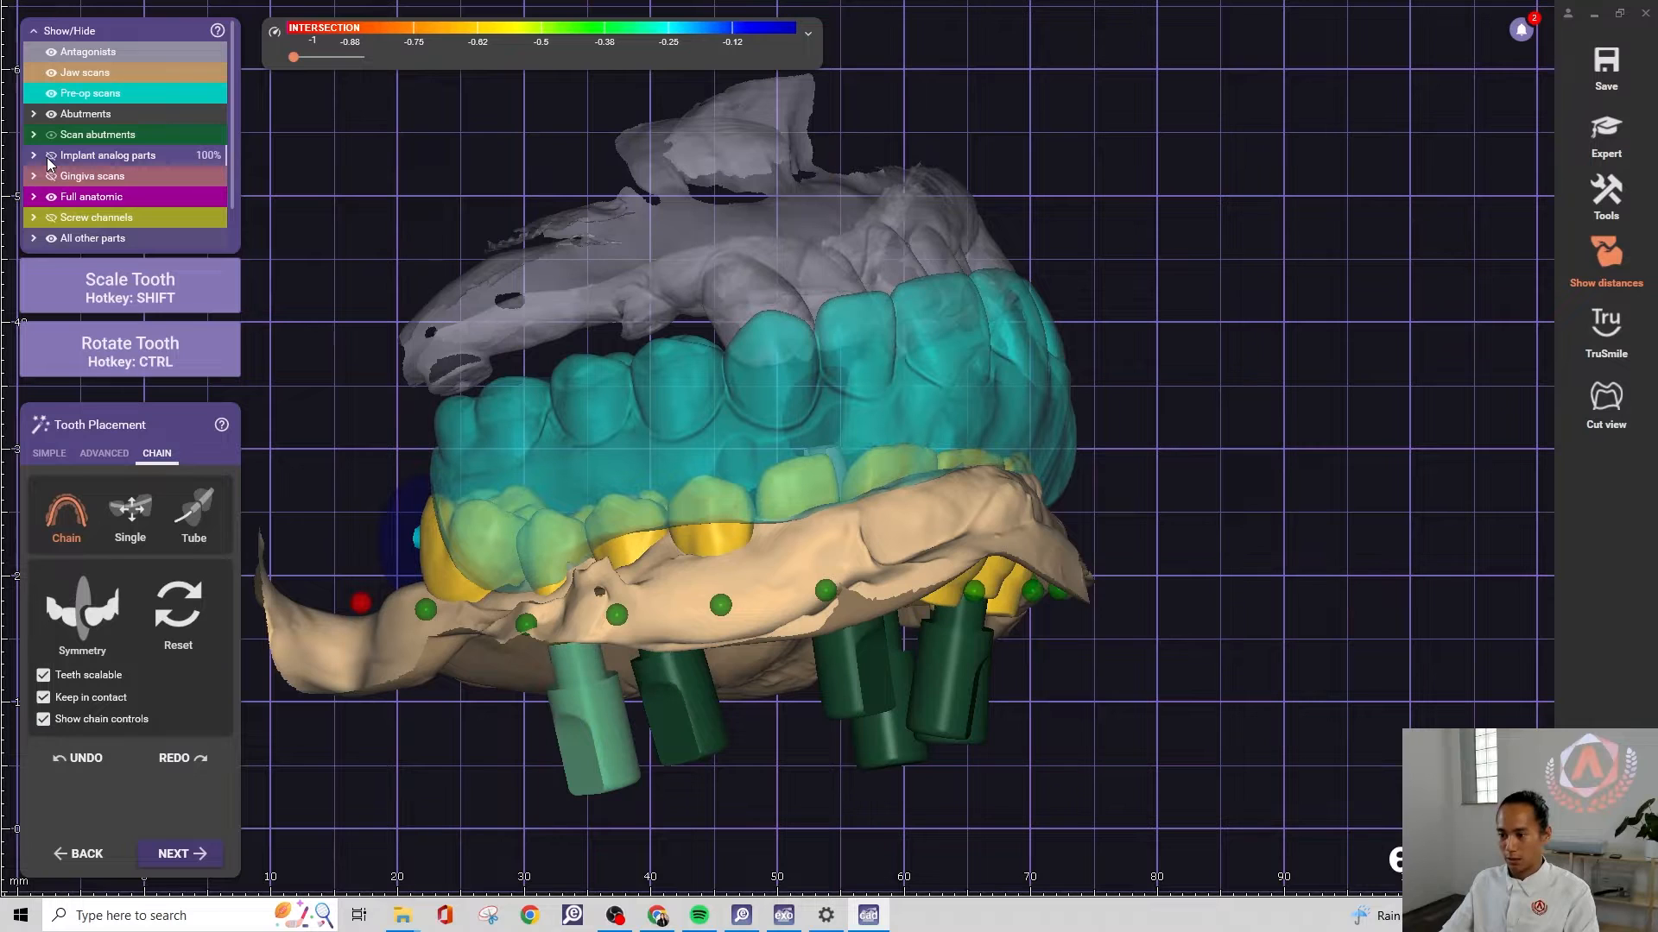
click(52, 52)
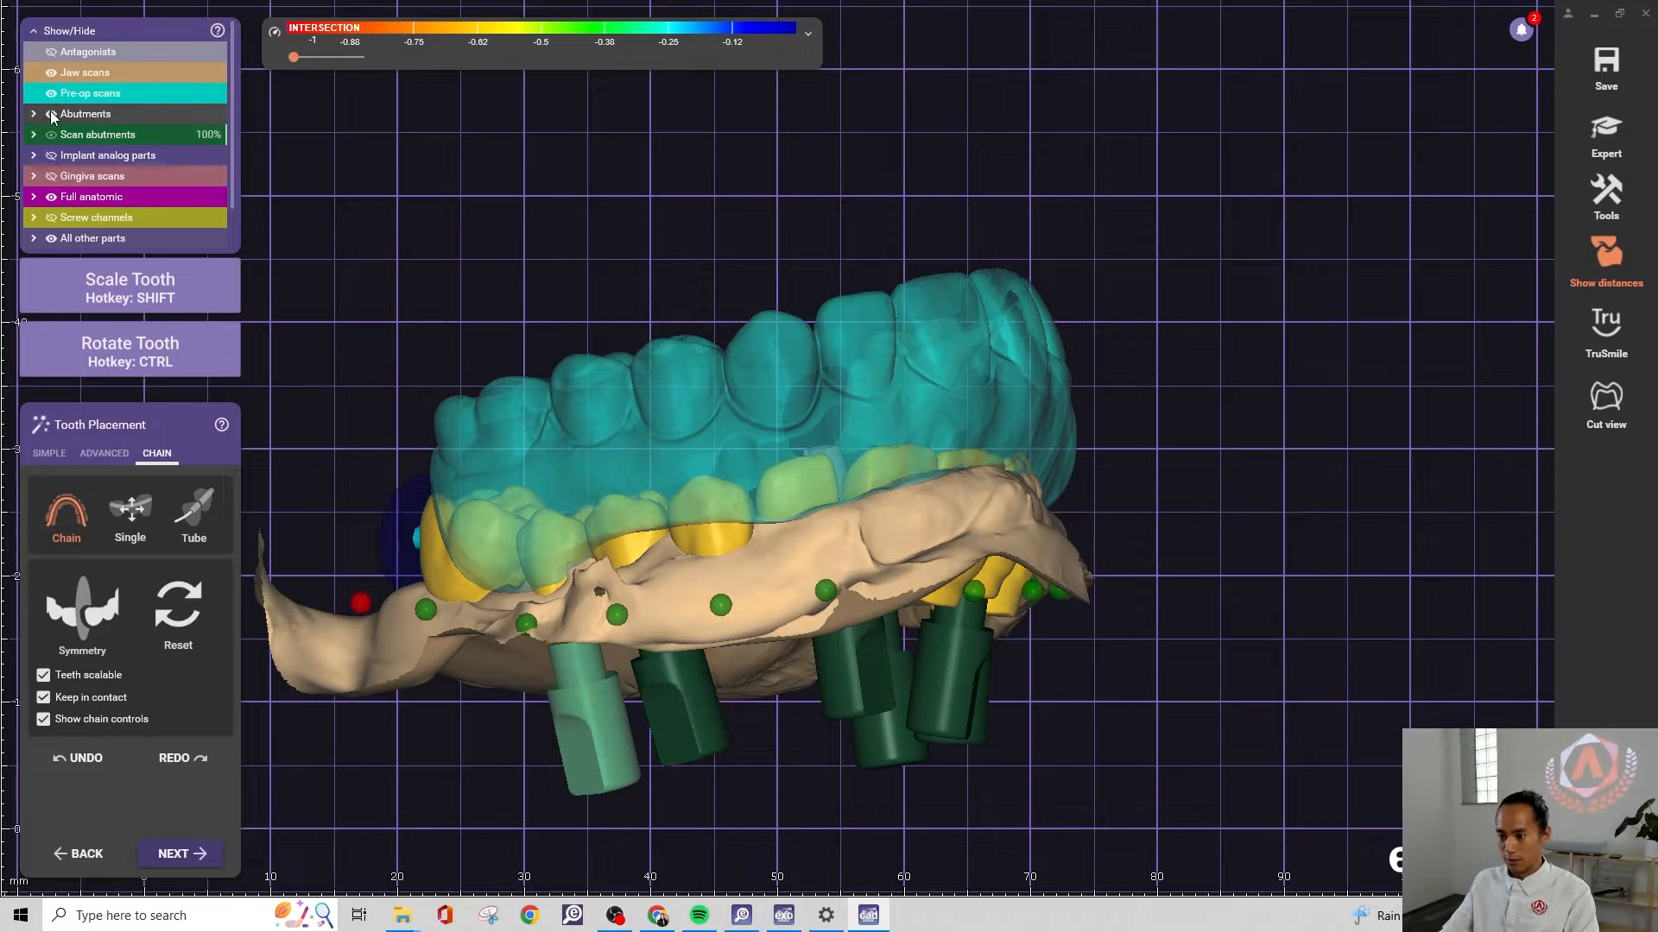
click(54, 139)
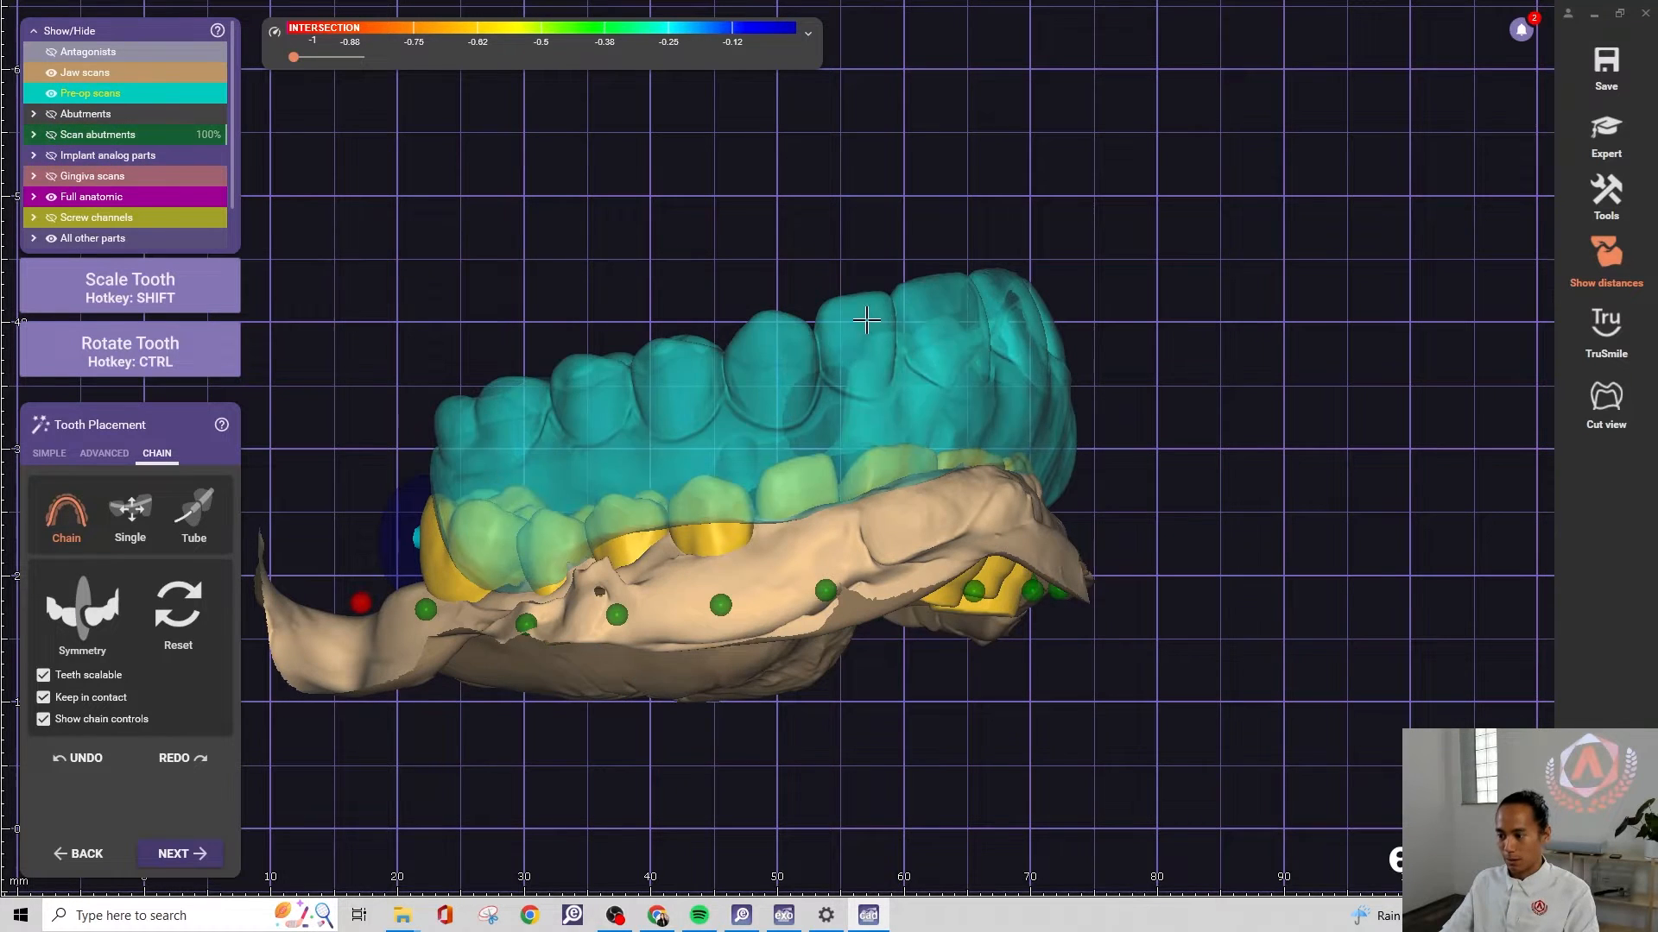
right_drag(860, 319, 707, 417)
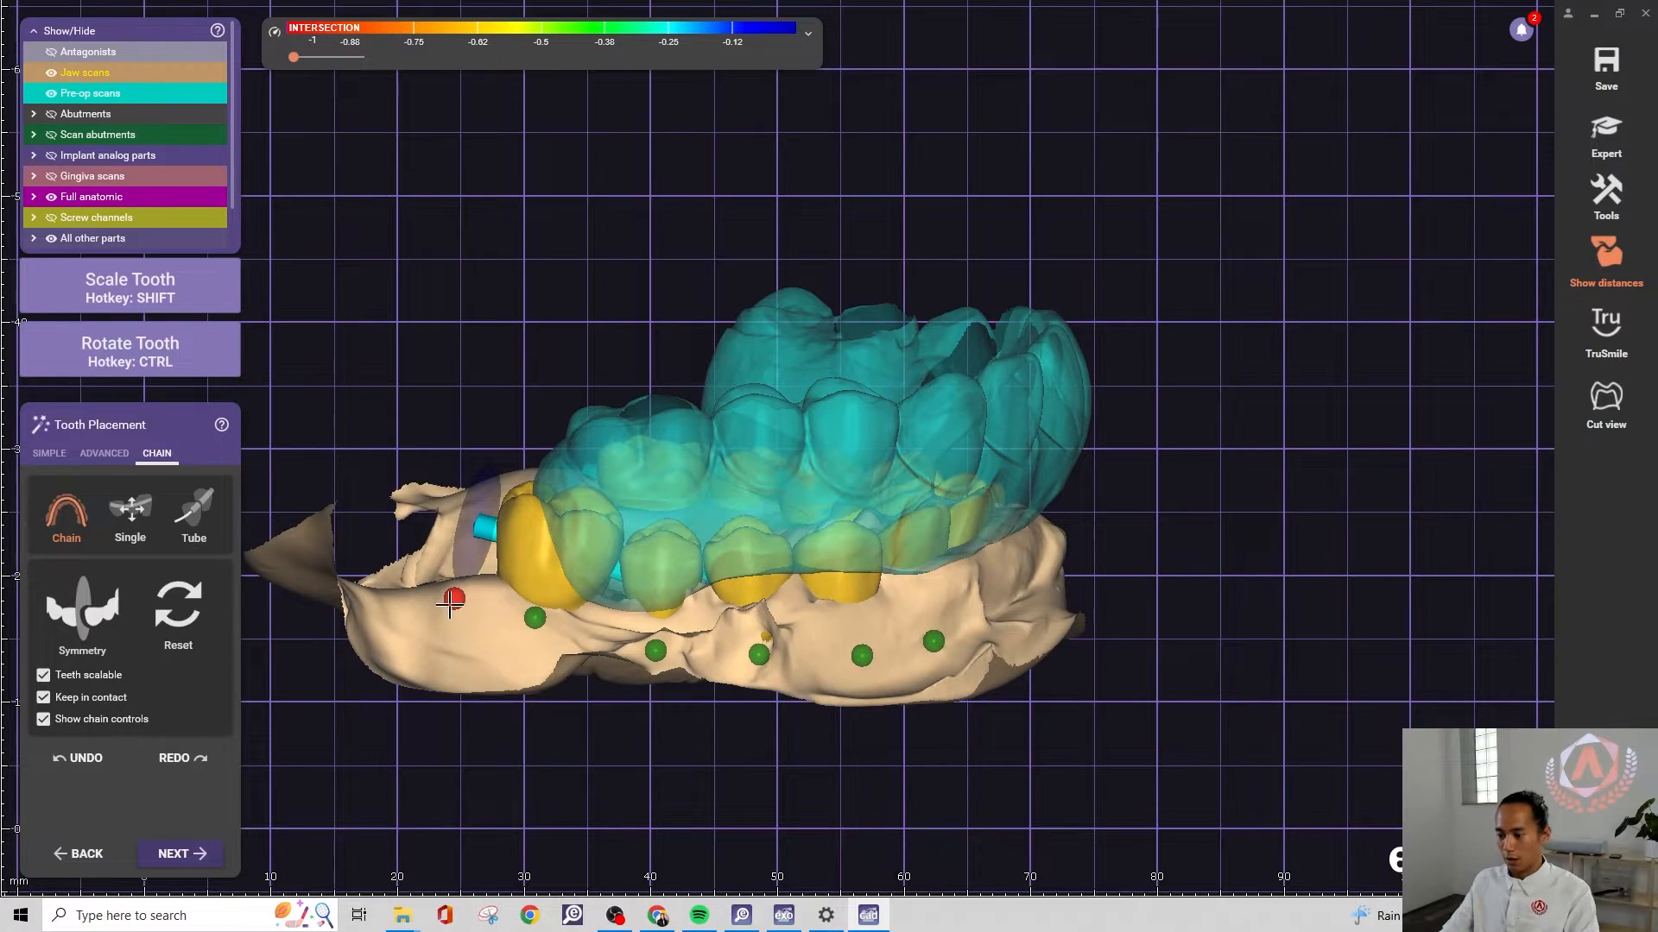
Move the whole tooth chain off the ridge so the teeth line up with those of the pre-op scan
right_drag(450, 604, 758, 592)
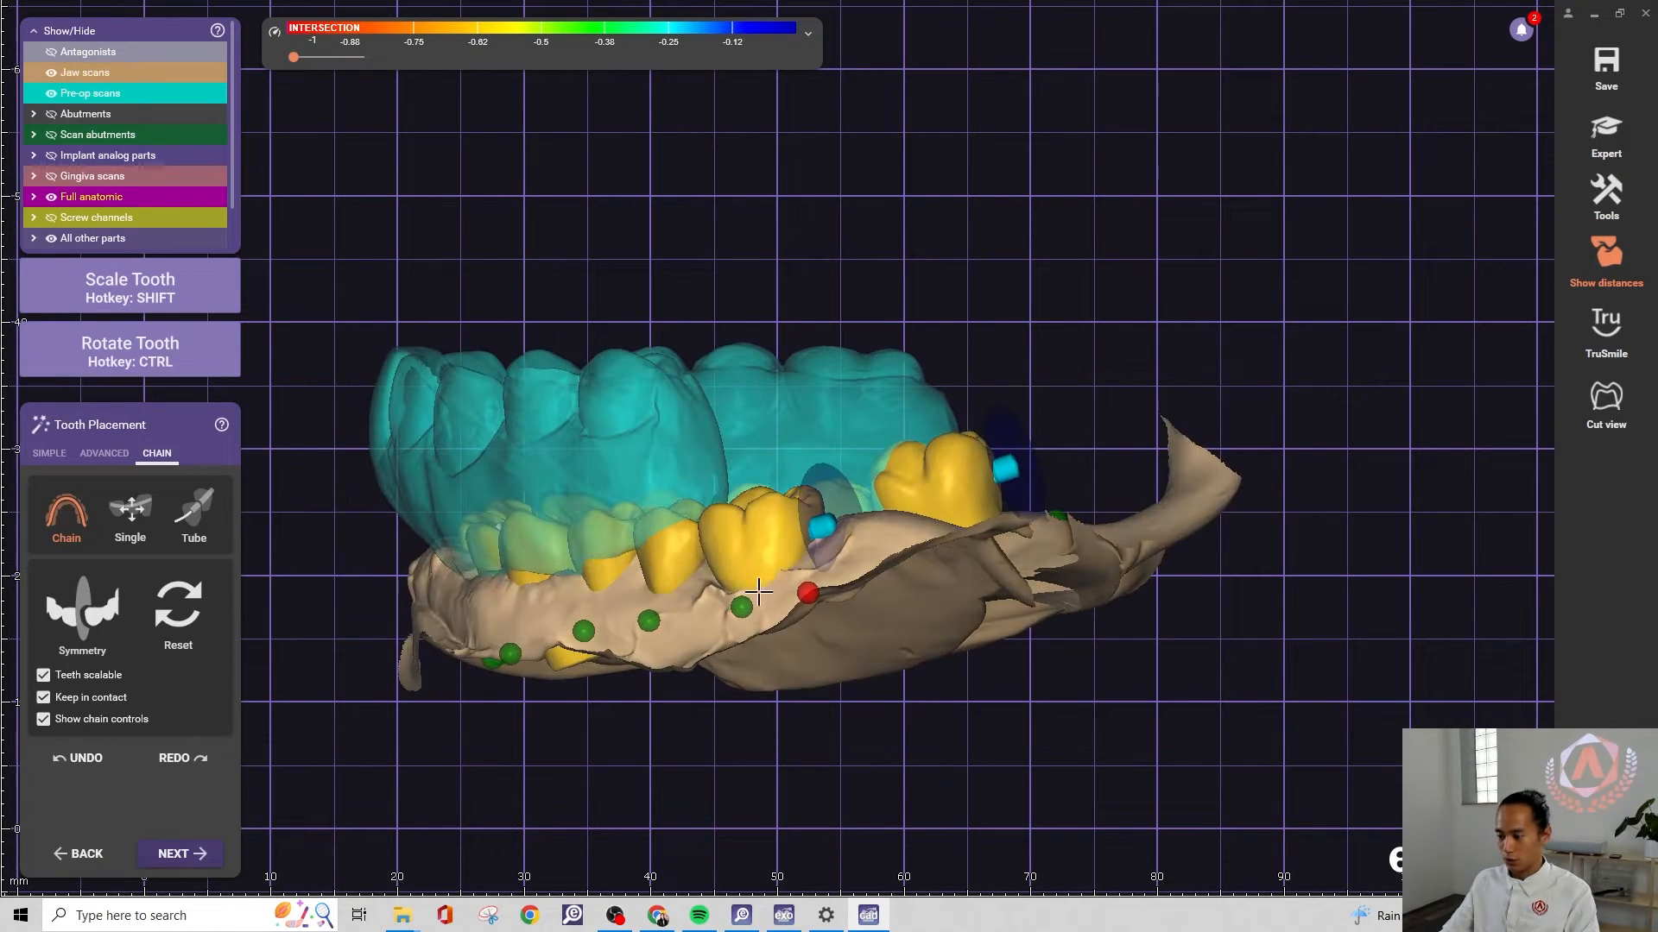
right_drag(639, 406, 639, 406)
drag(648, 539, 692, 501)
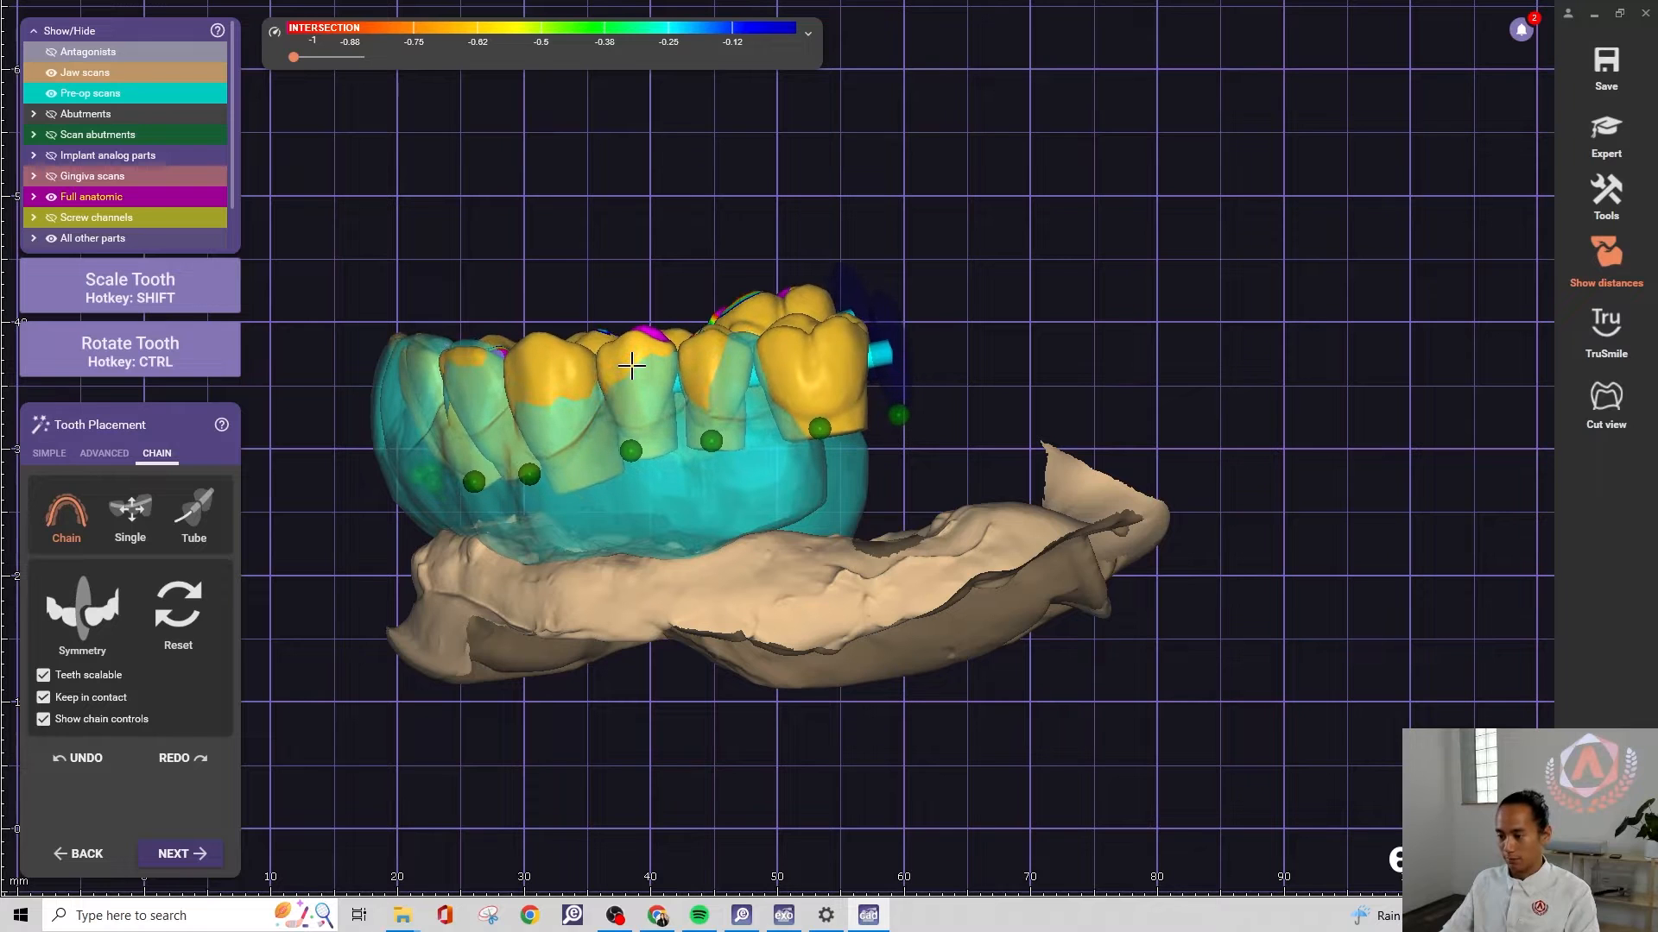
Lock the chain end behind the patient's right molar and shift the opposite molar end outward over the pre-op scan
right_drag(882, 477, 889, 477)
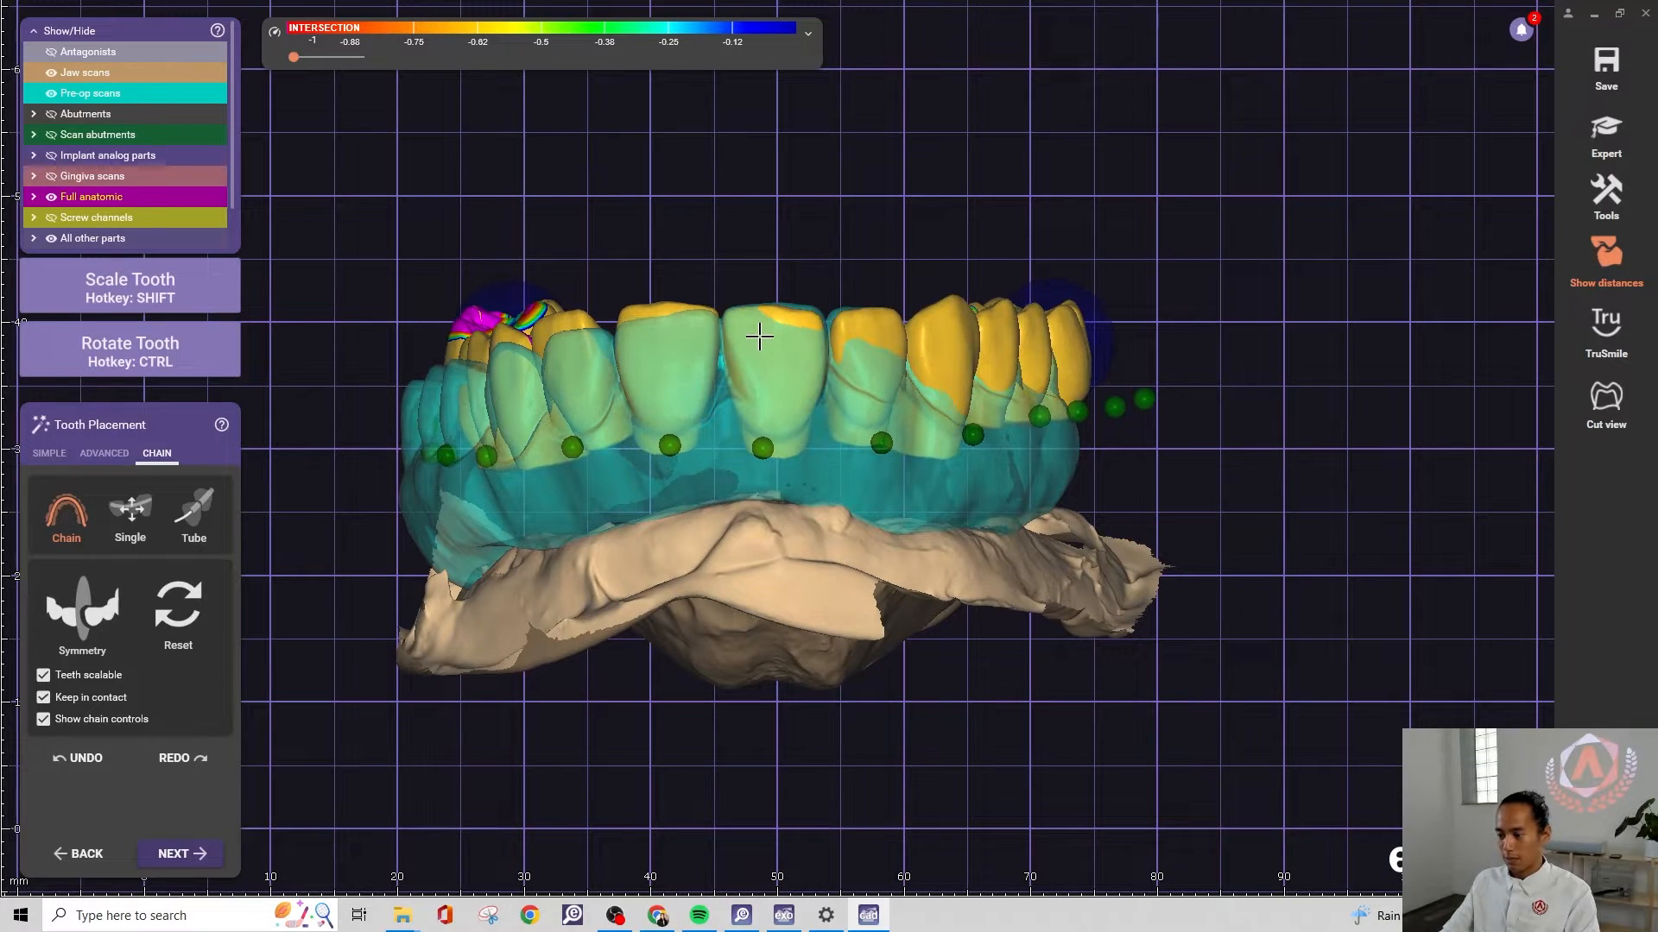
right_drag(819, 372, 818, 372)
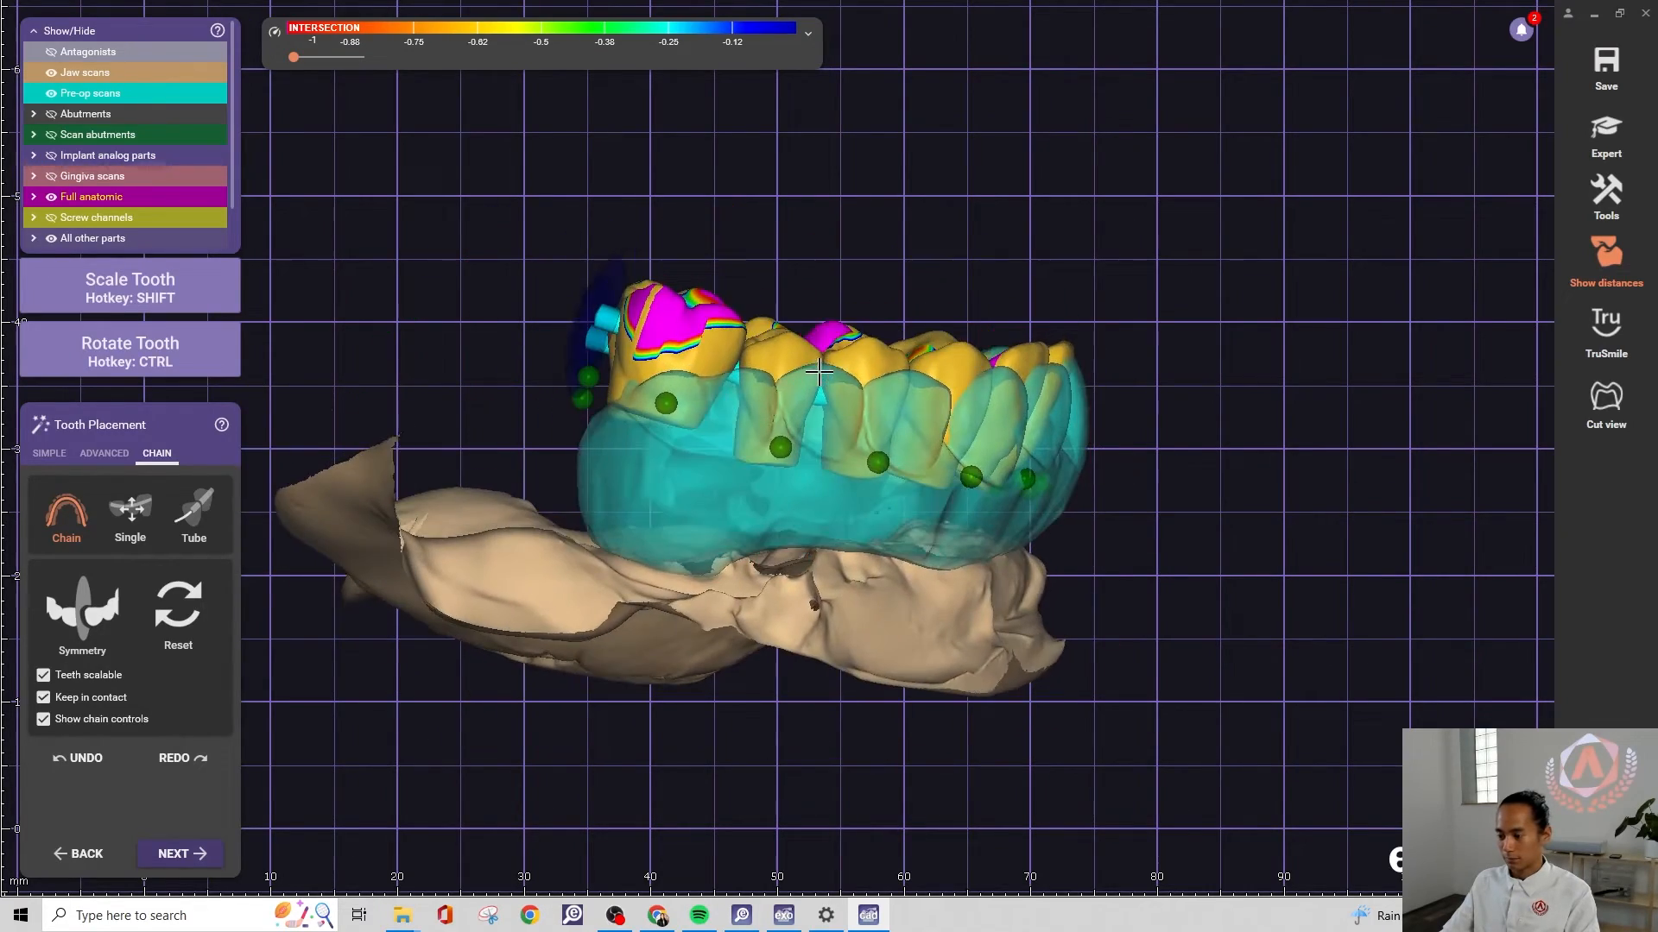
middle_drag(818, 373, 906, 344)
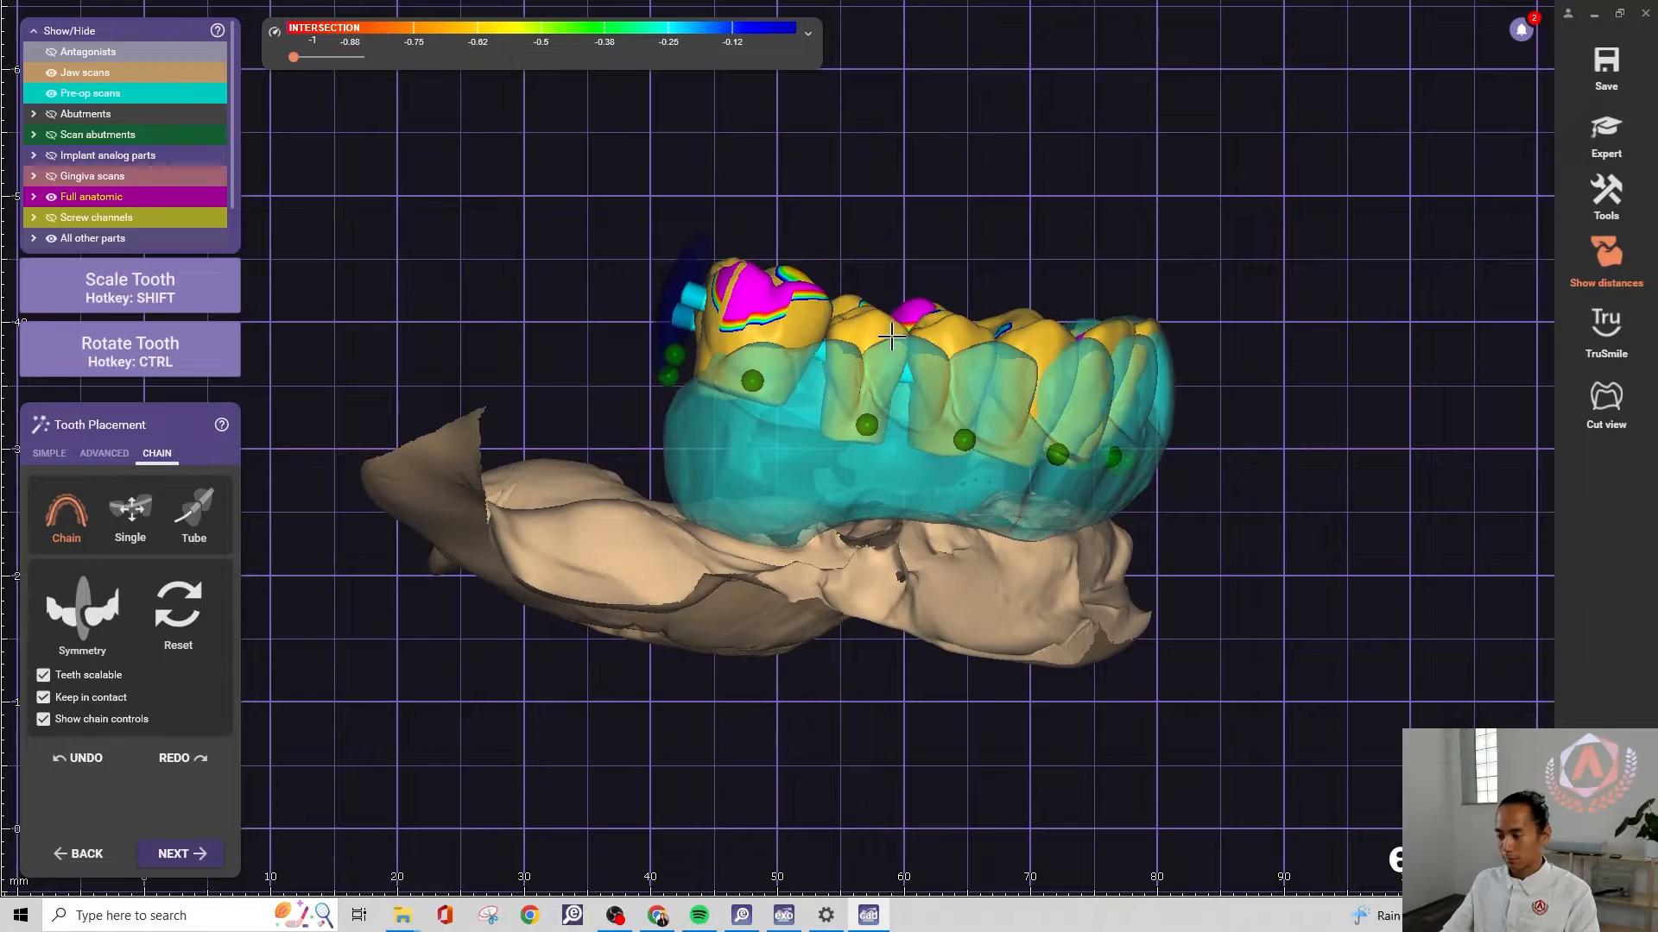
right_drag(682, 323, 583, 435)
middle_drag(583, 435, 655, 436)
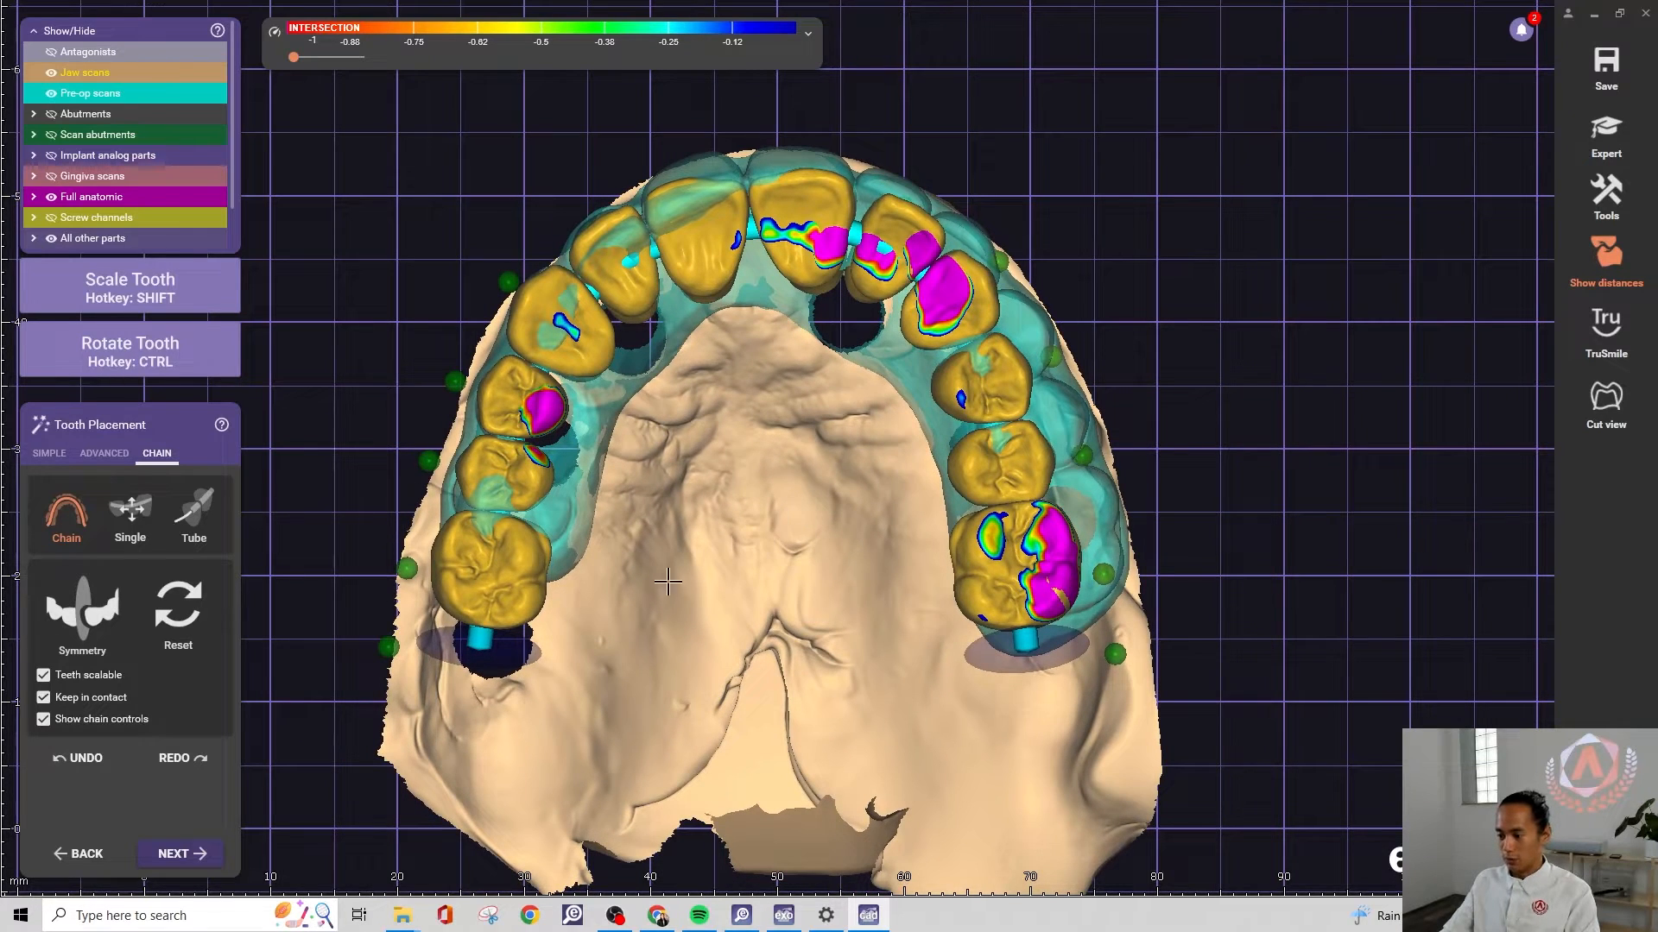
click(384, 647)
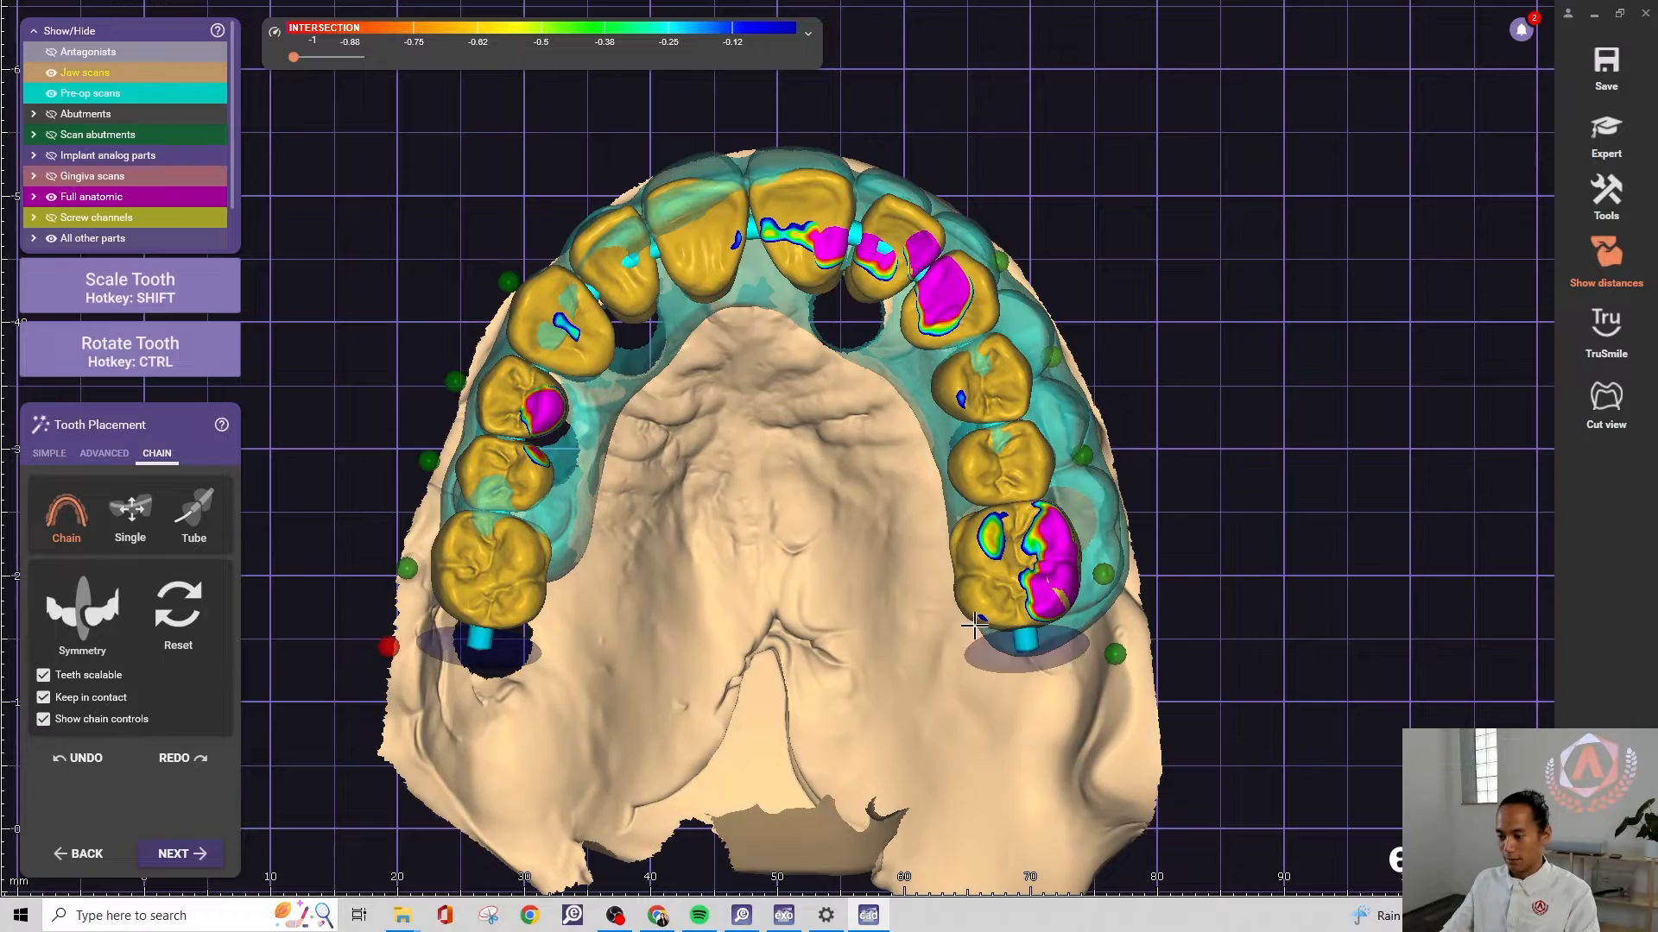
scroll(452, 574, up, 1)
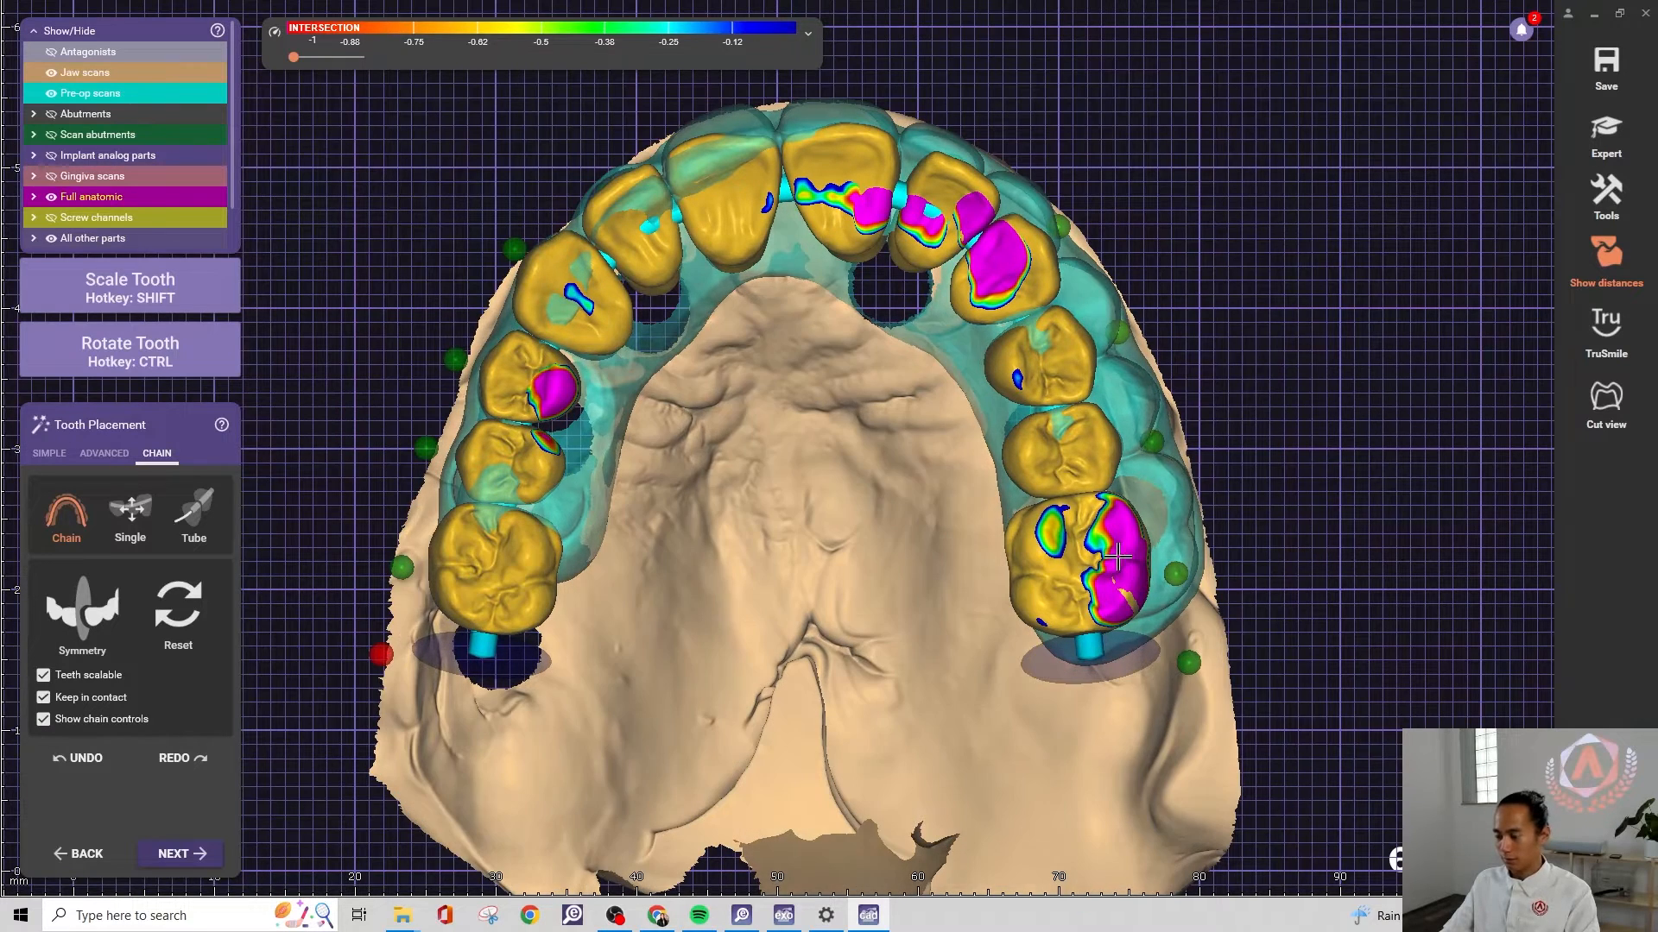
mouse_move(1111, 558)
right_down()
mouse_move(1095, 557)
mouse_move(1111, 558)
right_up()
scroll(1364, 525, up, 1)
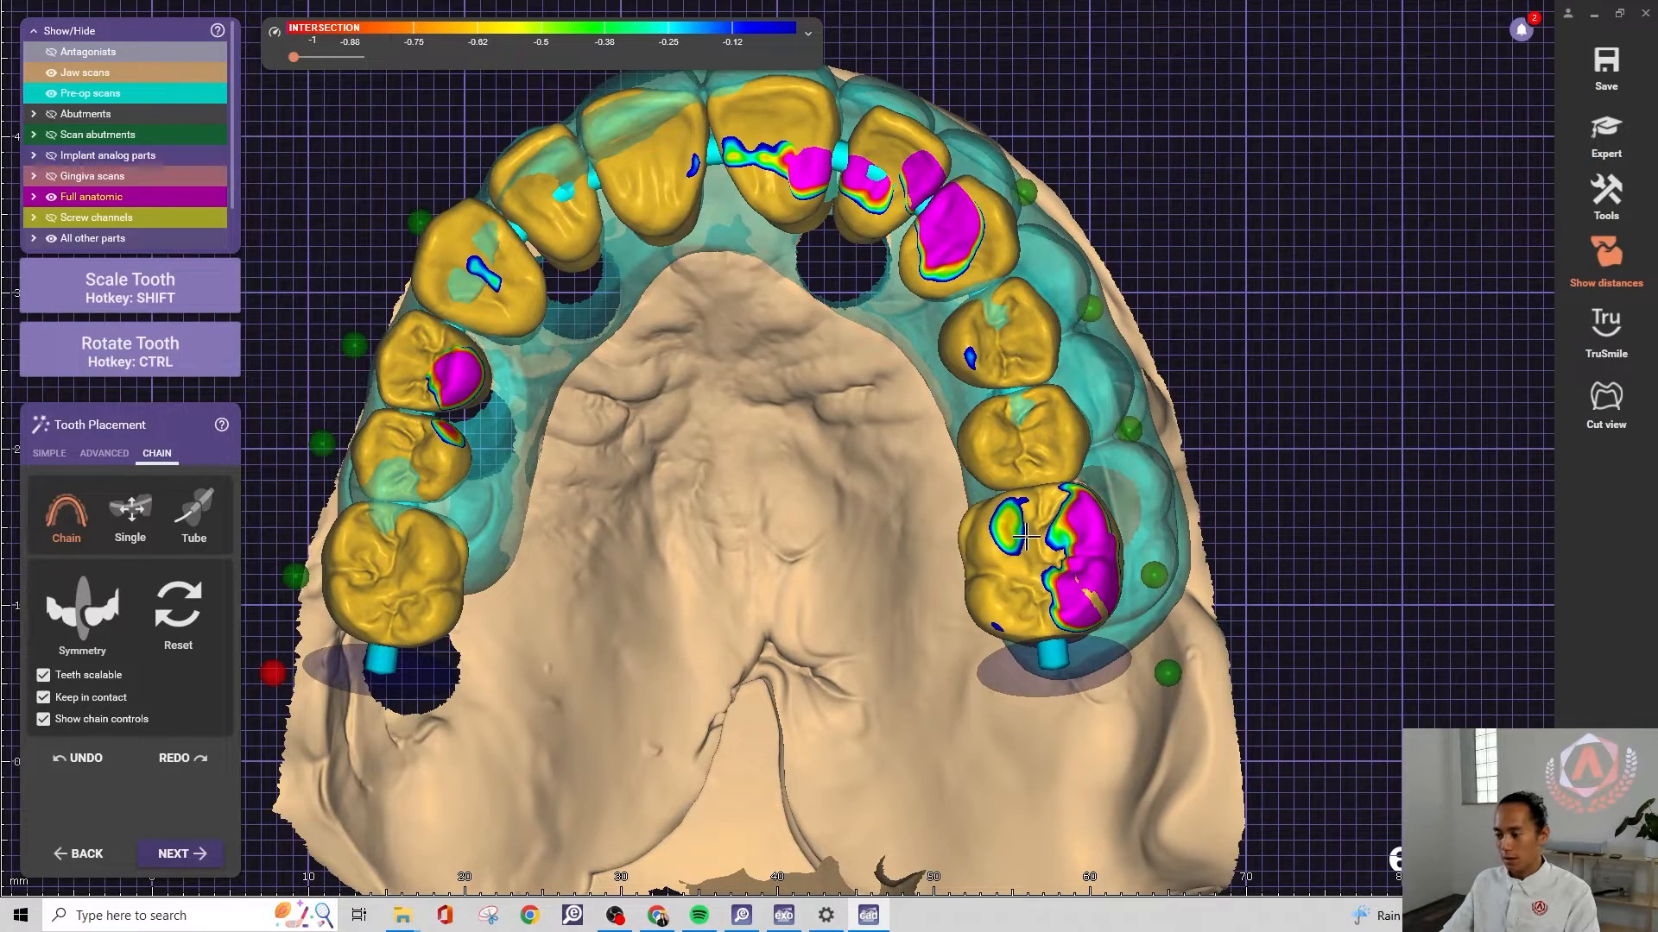
drag(1067, 684, 1113, 652)
Move the patient's left molar end vertically into the pre-op molar and lock its chain end control
right_drag(1348, 620, 1347, 617)
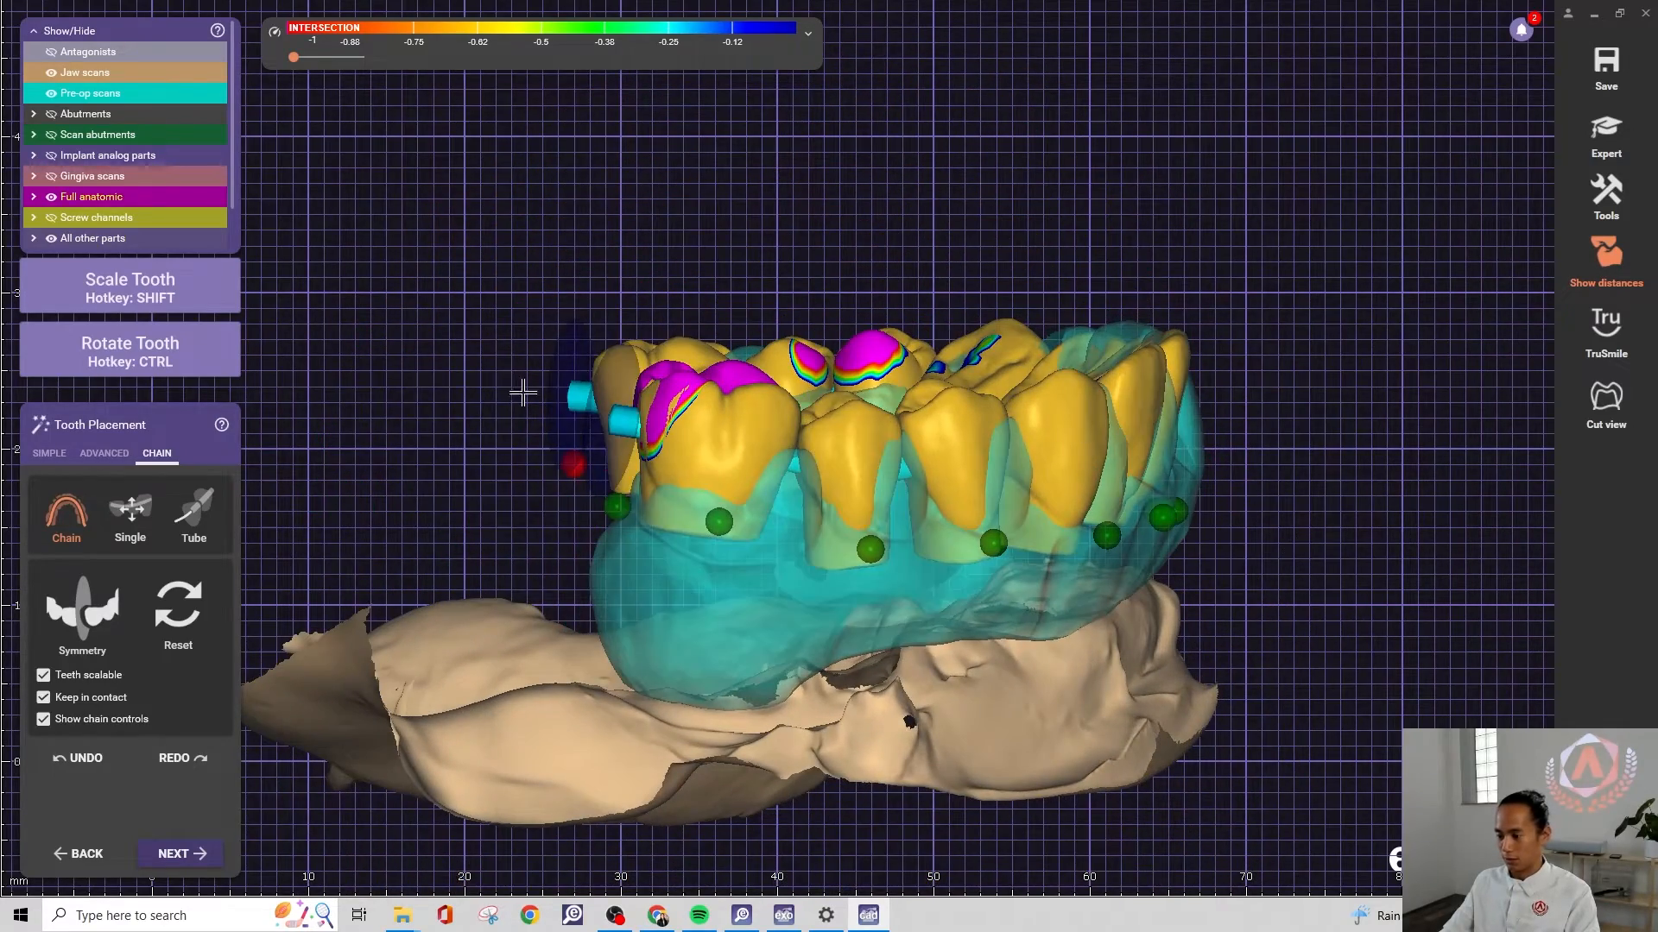
right_drag(607, 400, 622, 411)
scroll(558, 406, up, 3)
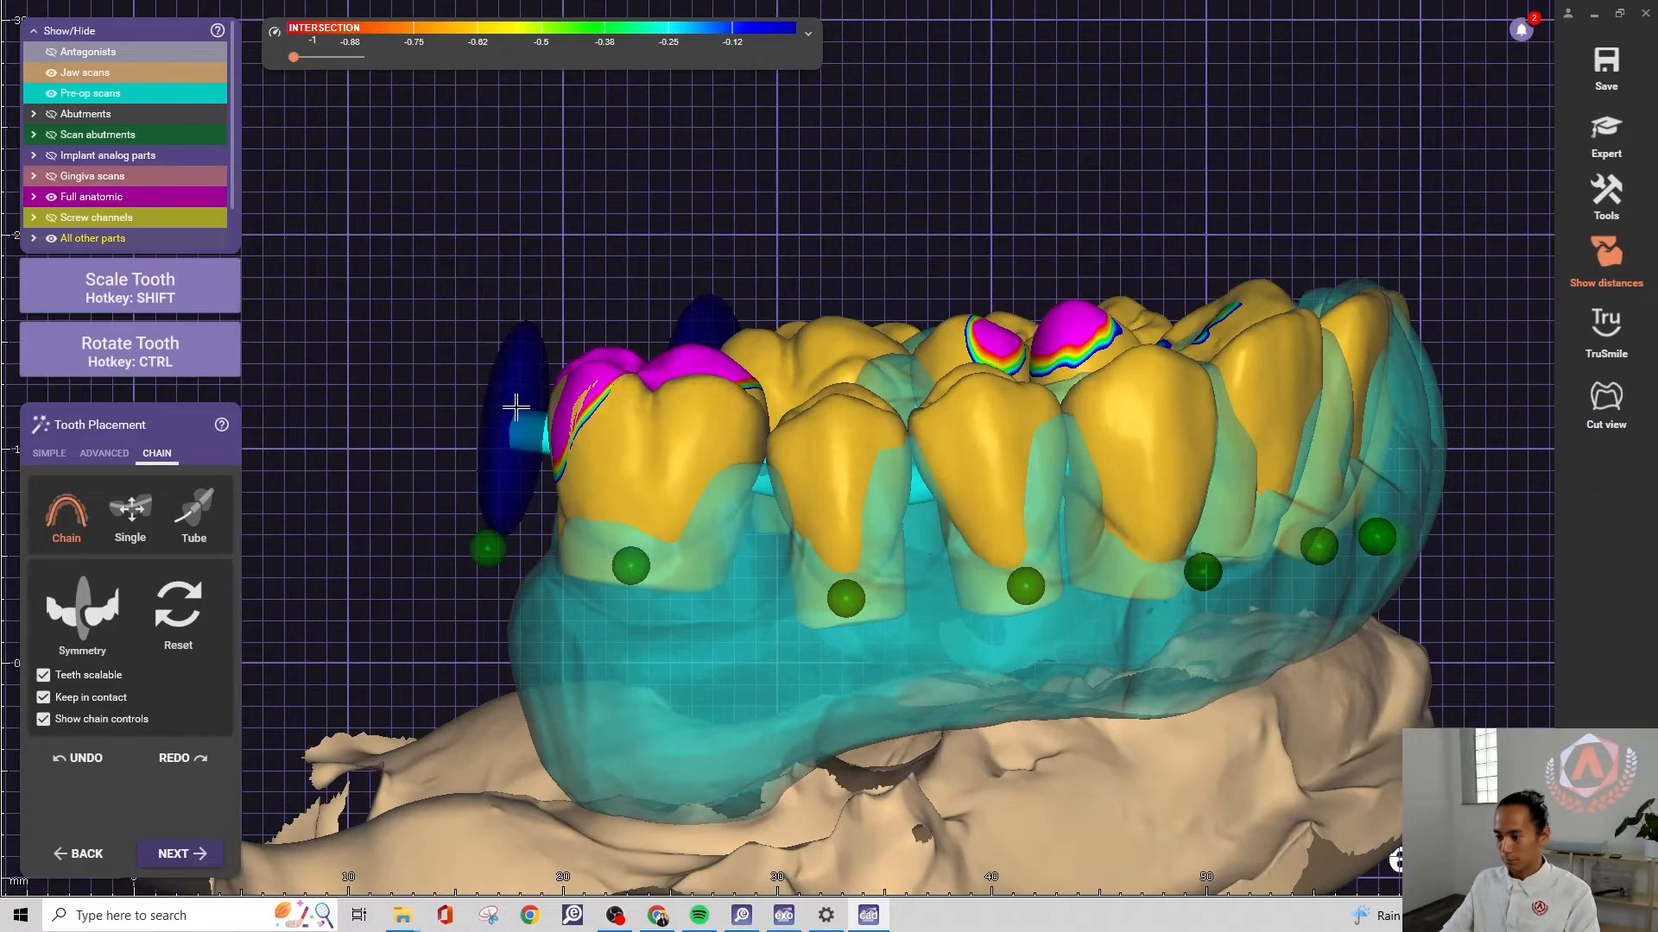
drag(516, 407, 508, 520)
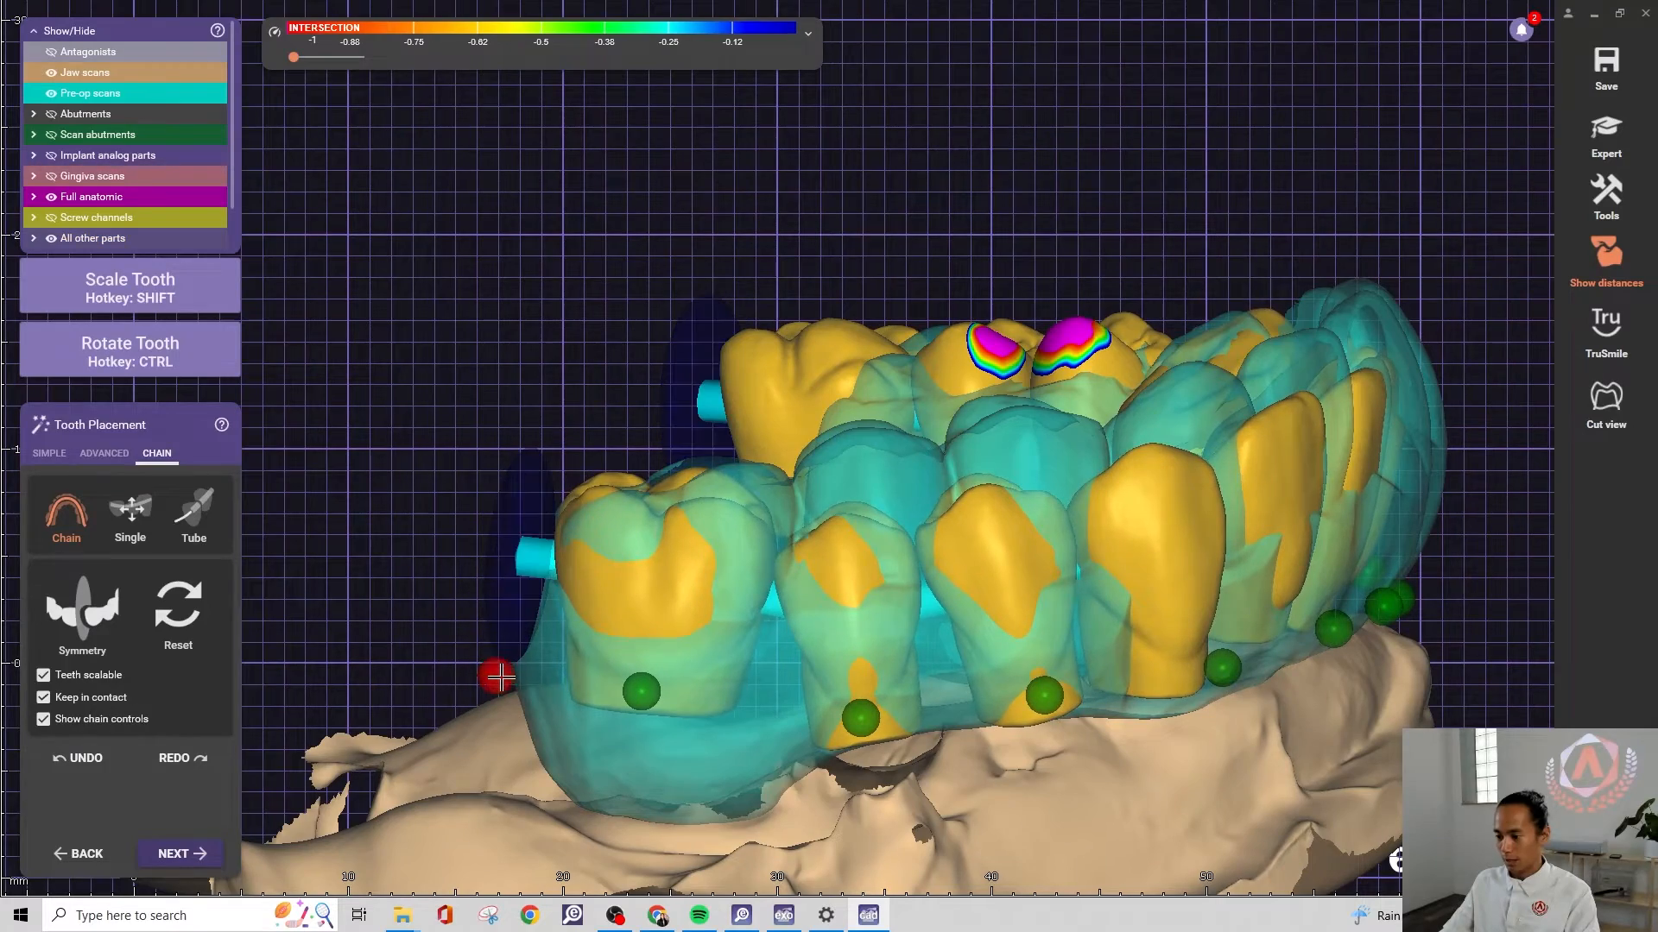
Release the chain end on the patient's right and pull that molar end backward along the arch
scroll(616, 483, down, 3)
right_drag(555, 448, 558, 448)
middle_drag(558, 447, 914, 463)
right_drag(914, 463, 917, 455)
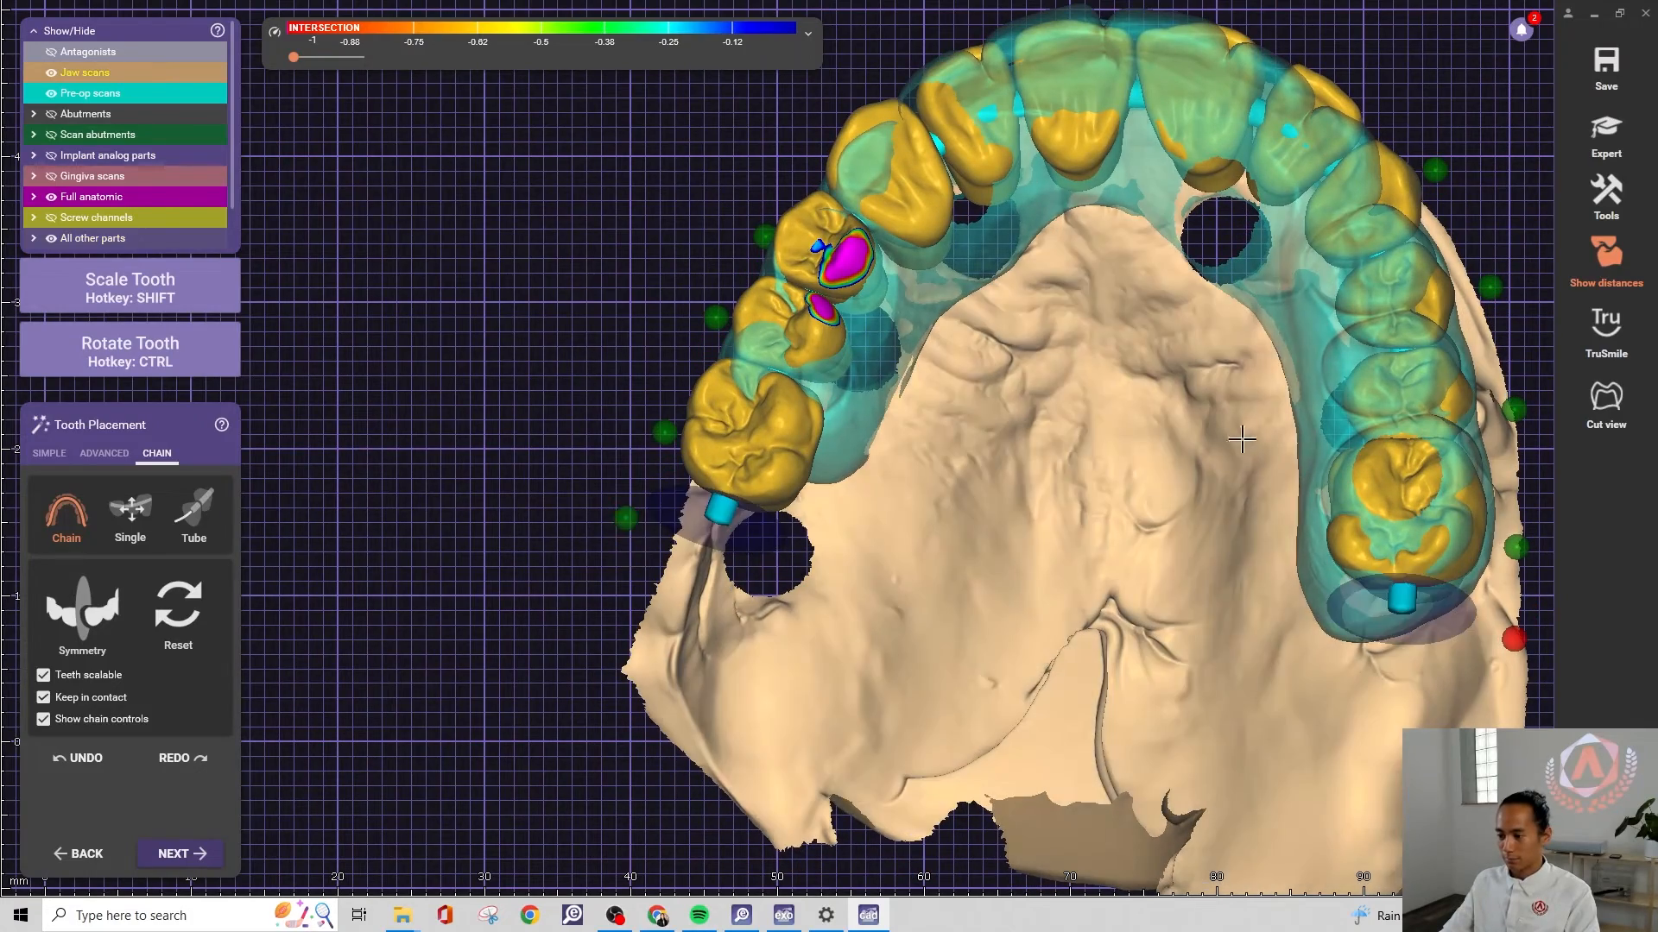
right_drag(1240, 437, 1249, 435)
scroll(971, 406, up, 3)
right_drag(971, 405, 966, 414)
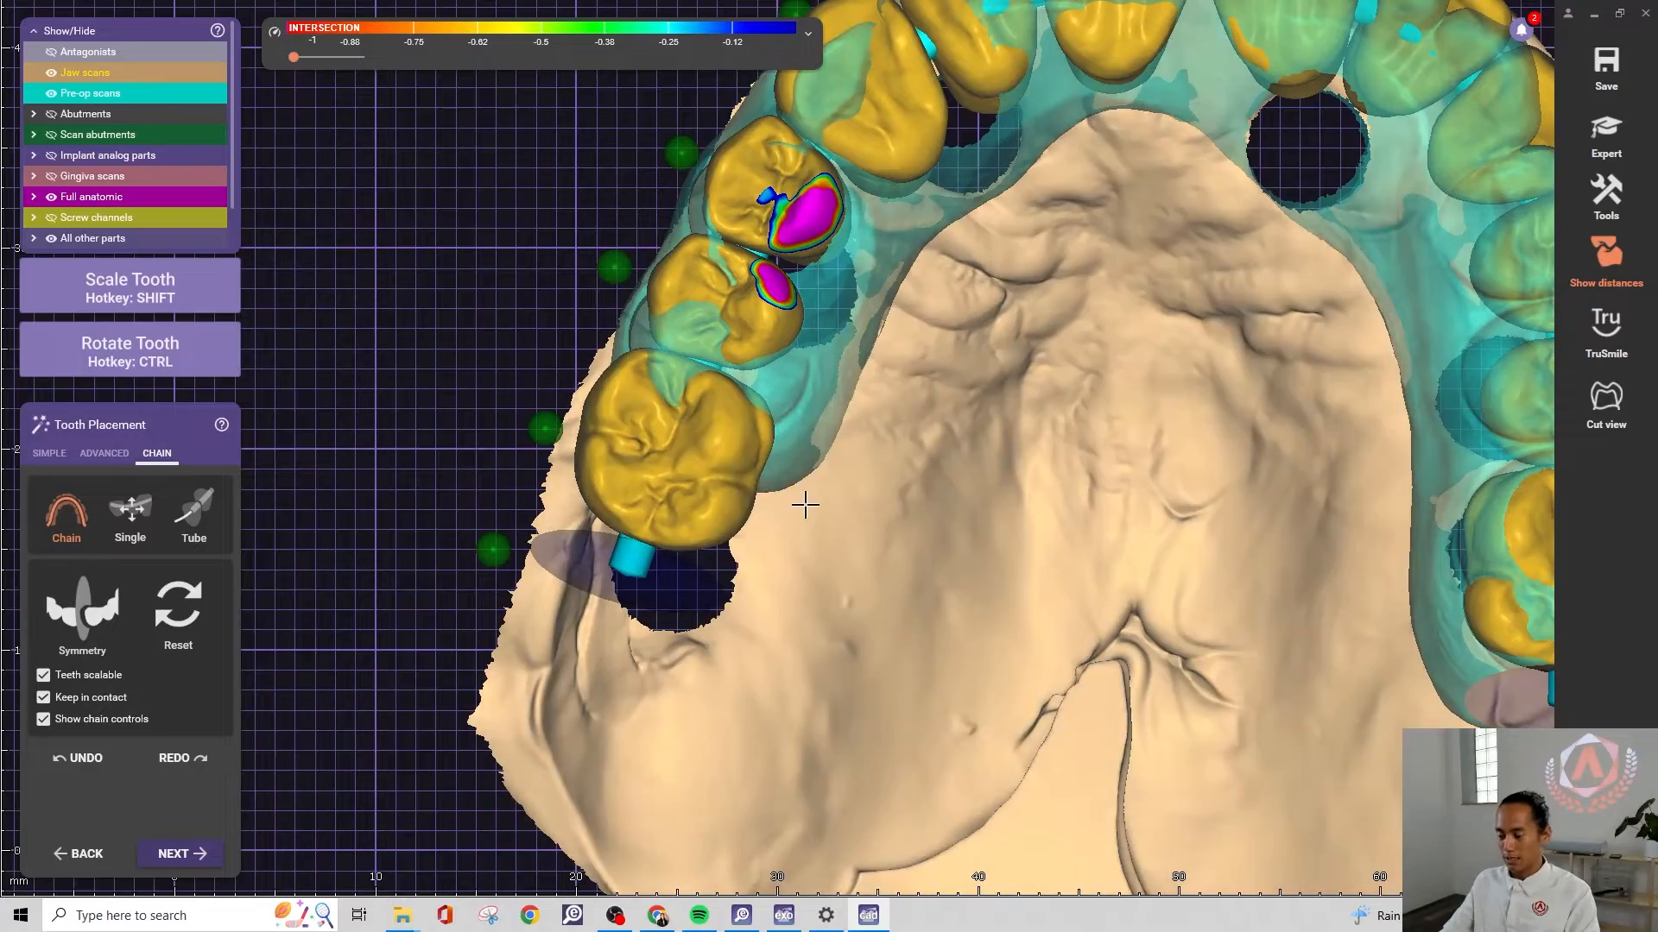
right_drag(805, 504, 799, 250)
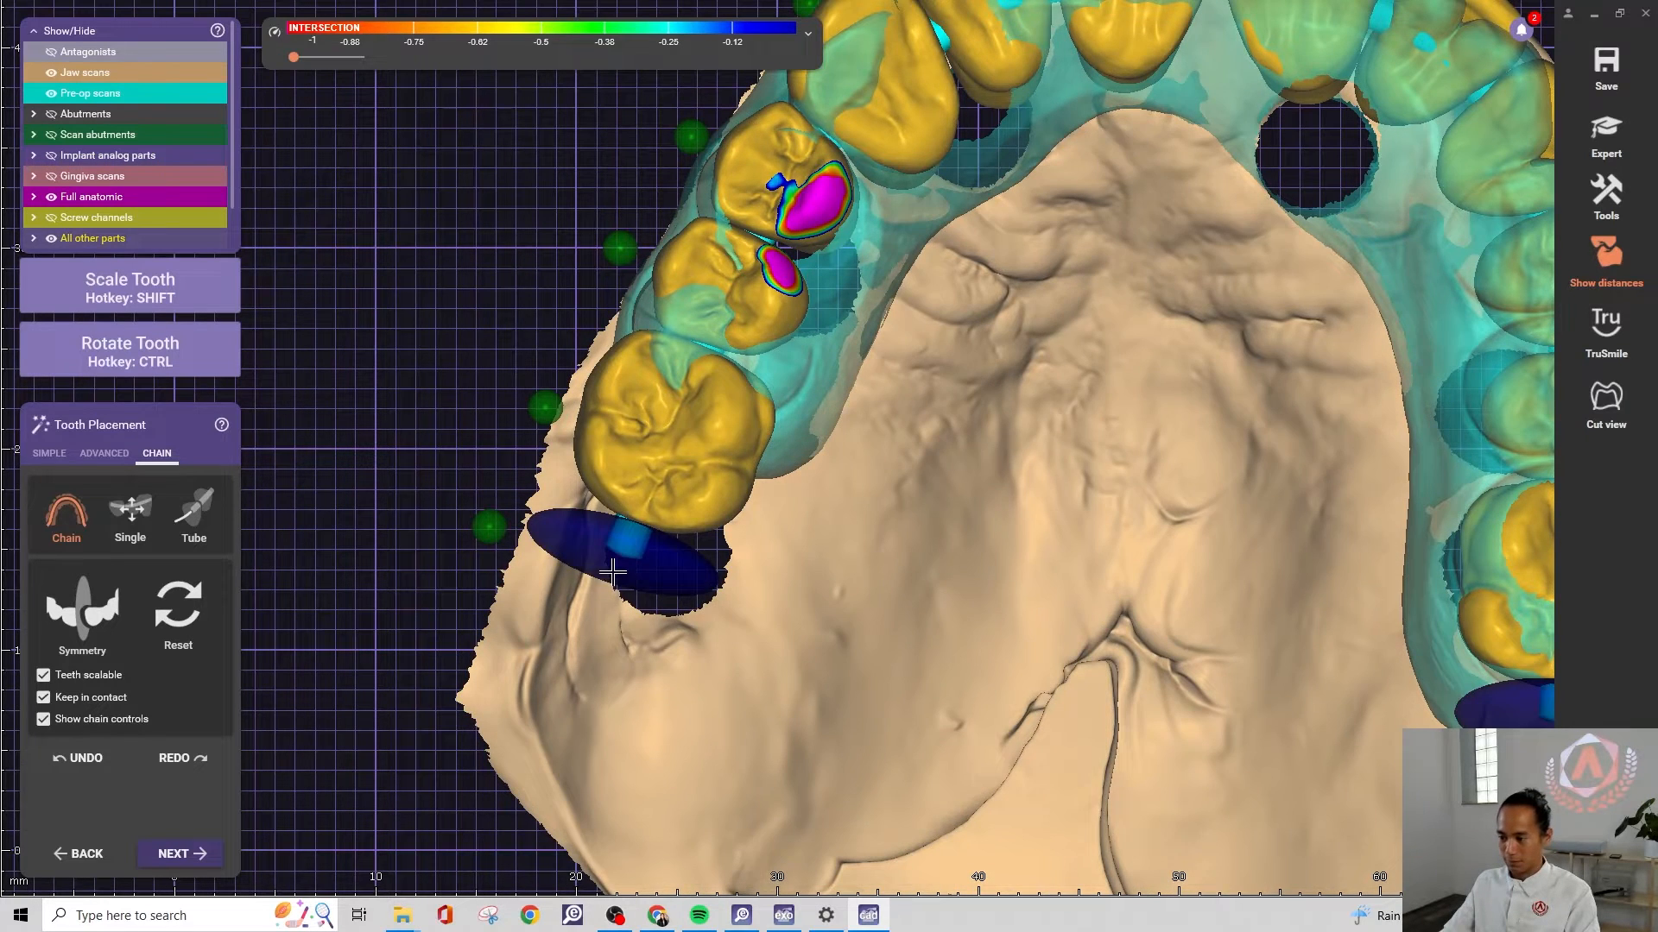
drag(611, 580, 610, 649)
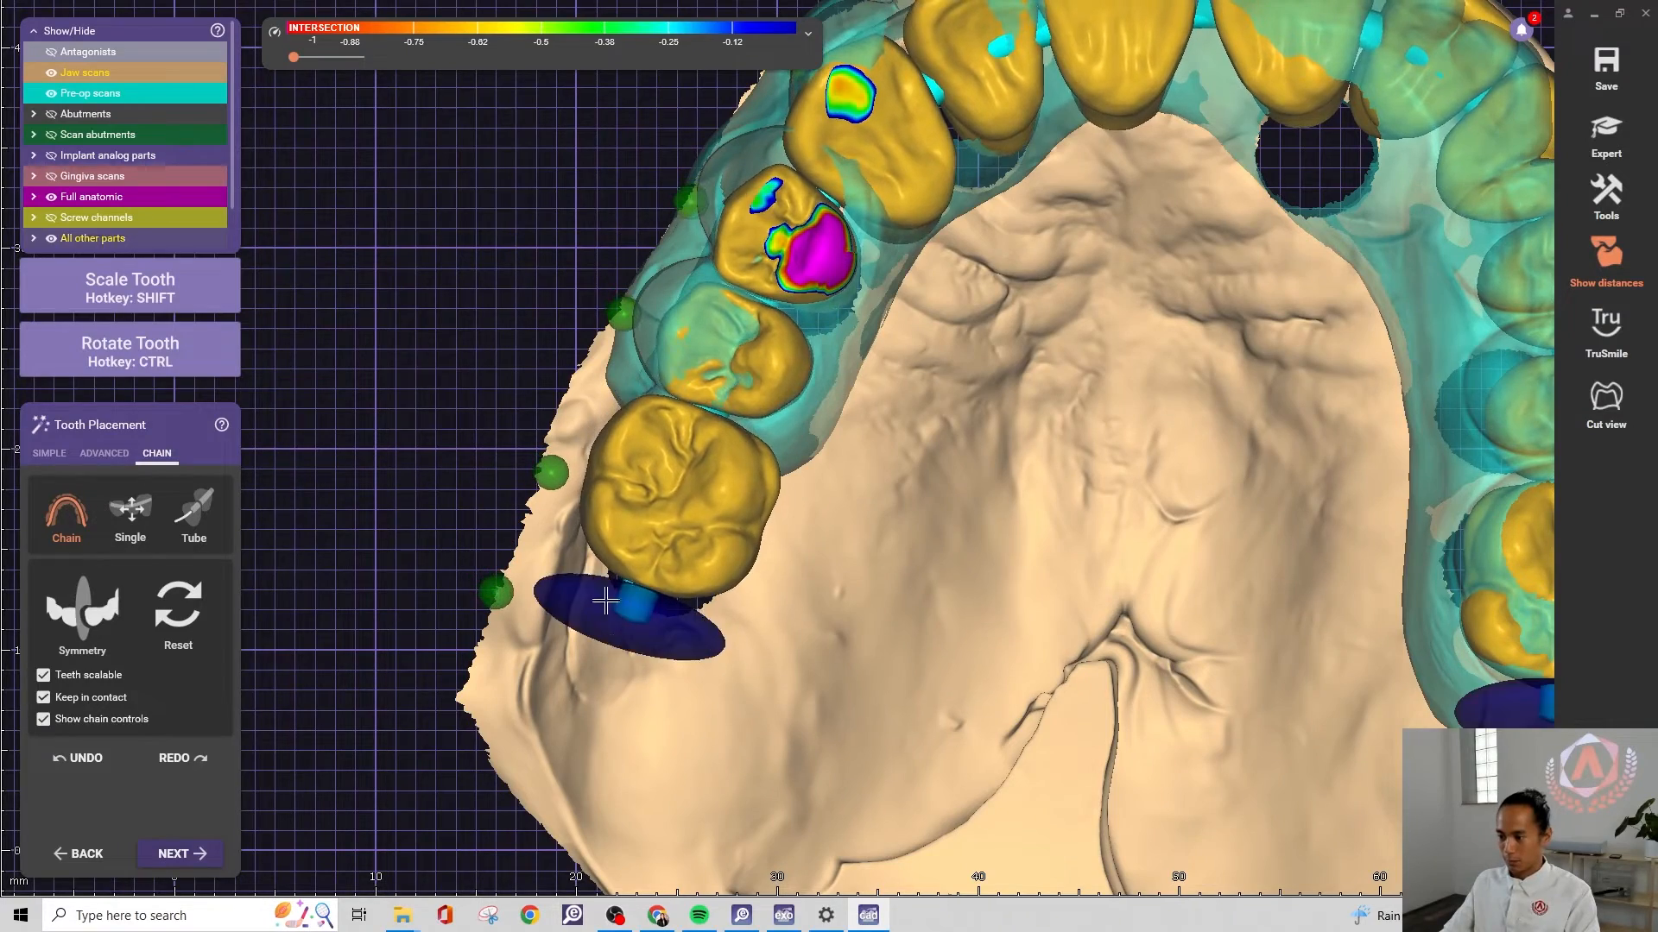
Examine the patient's right molar from the side and lock its chain end control in the new position
right_drag(583, 482, 579, 481)
middle_drag(578, 481, 190, 474)
right_drag(749, 669, 1194, 473)
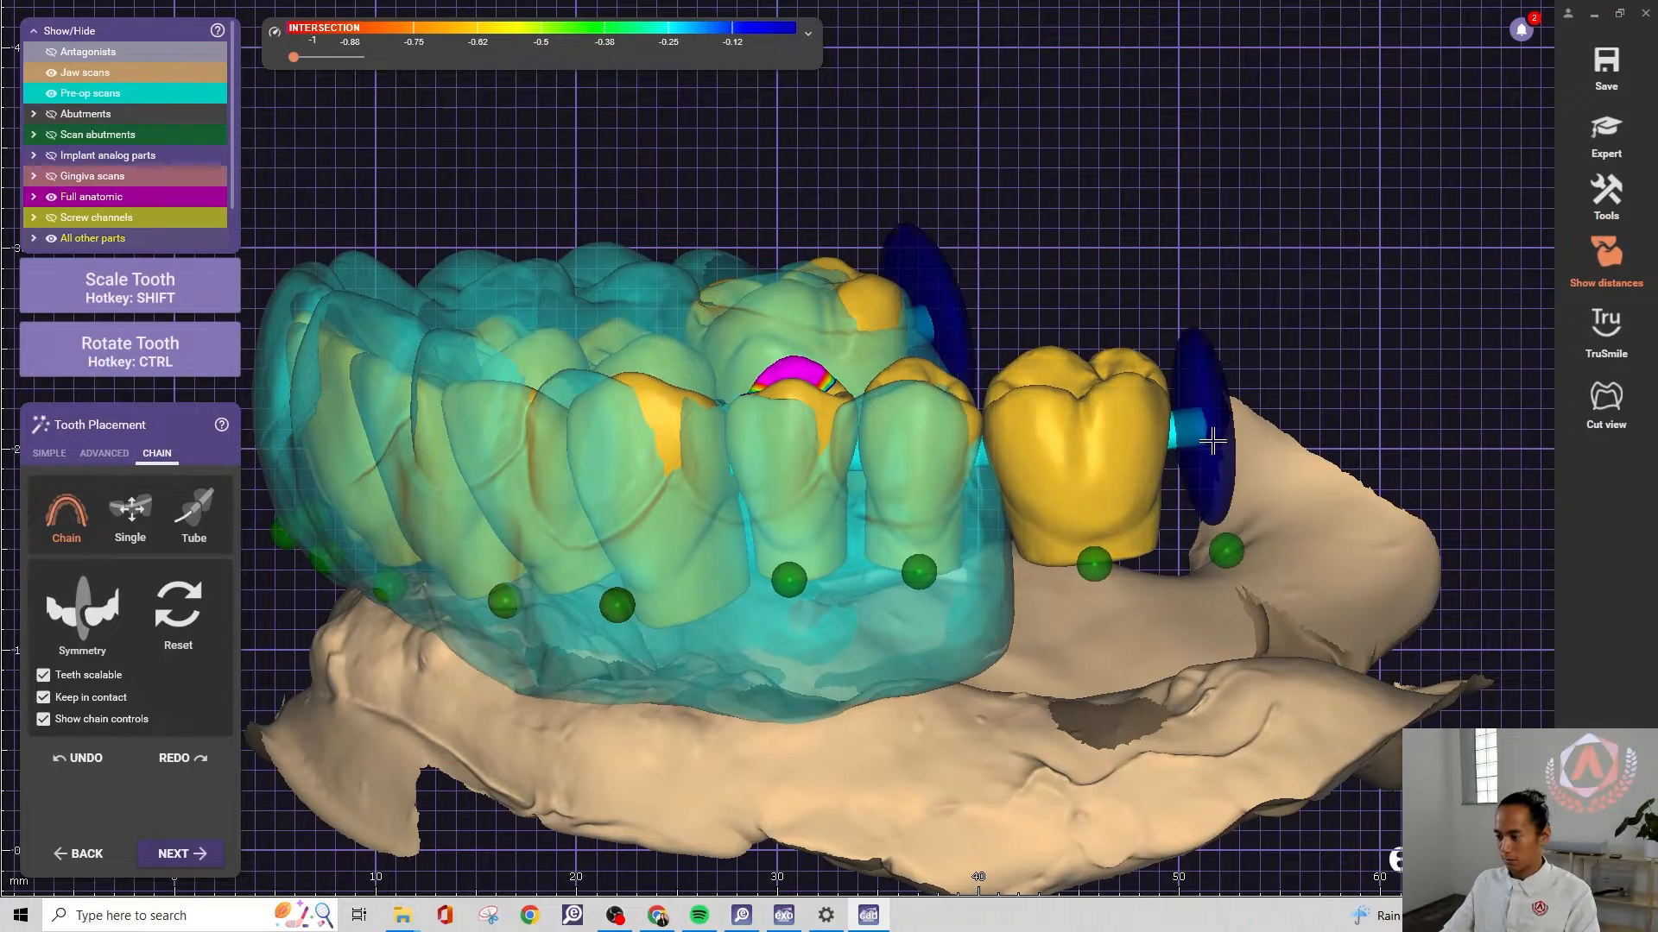
scroll(1221, 443, down, 4)
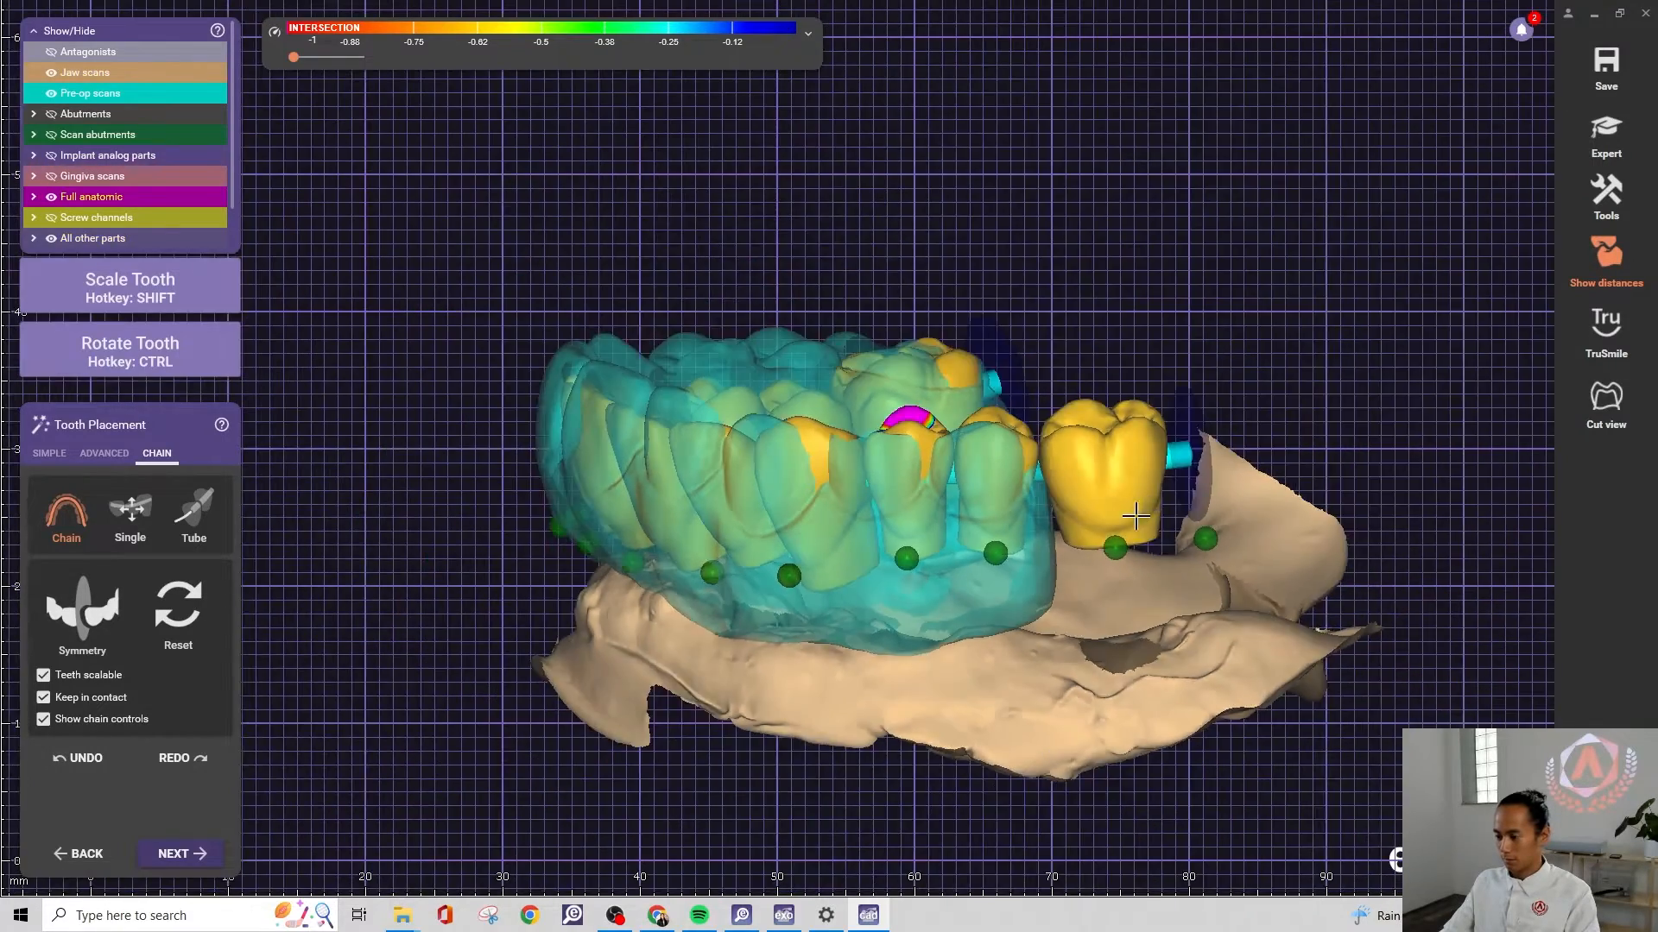
right_drag(1208, 449, 1075, 650)
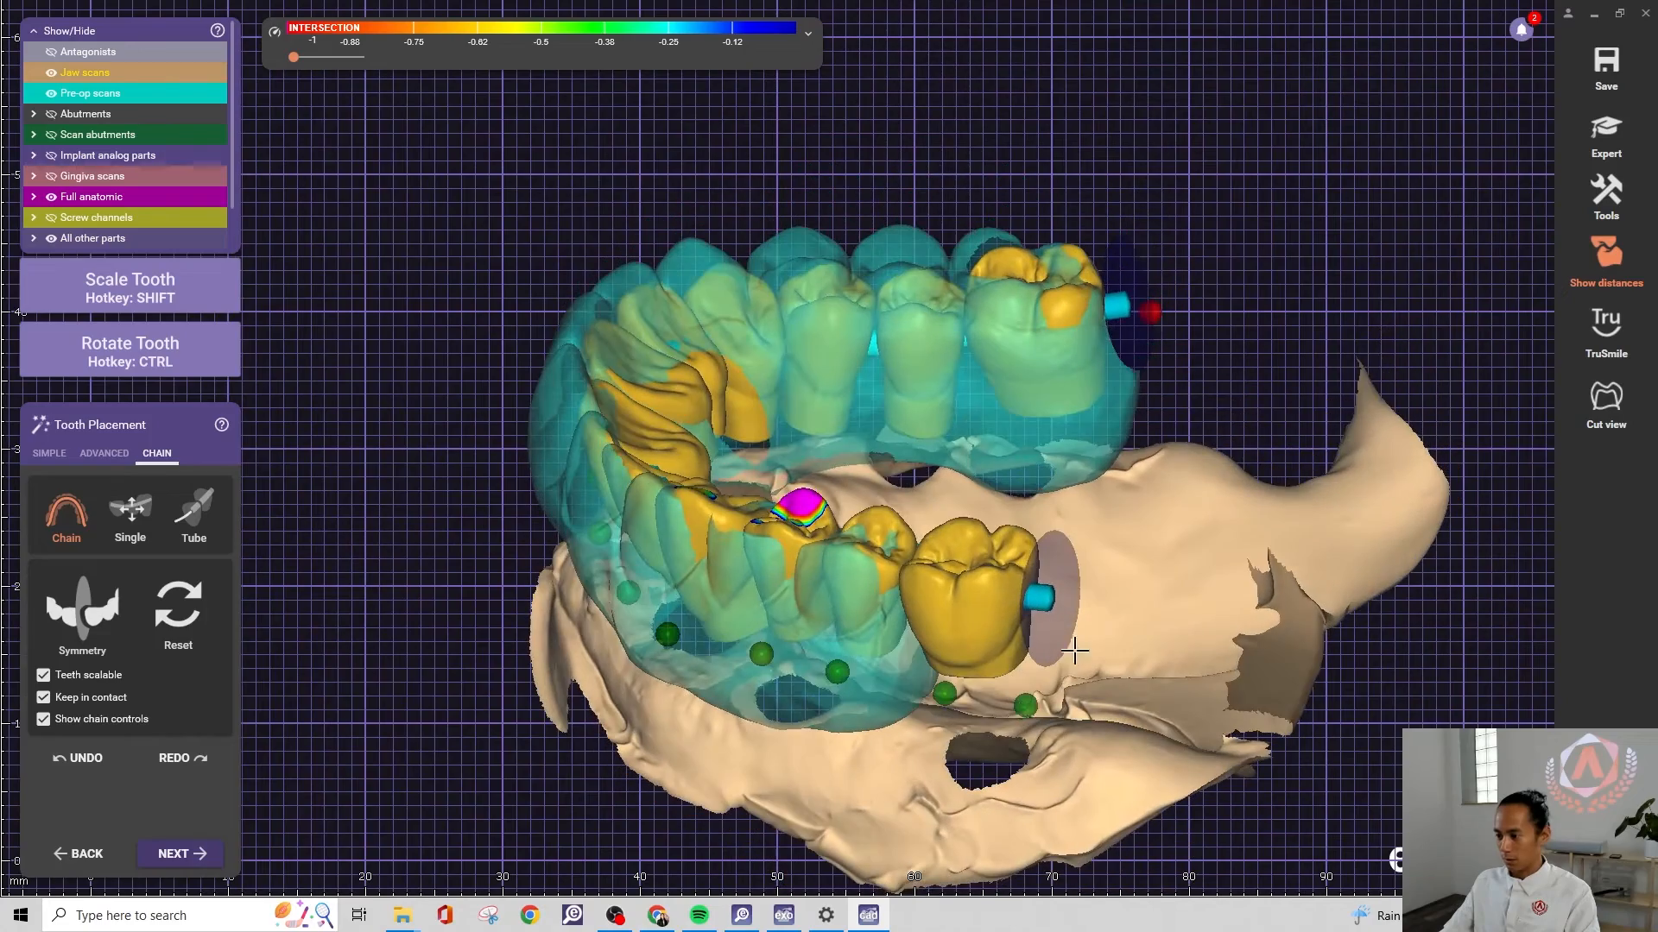
right_drag(1033, 708, 1221, 494)
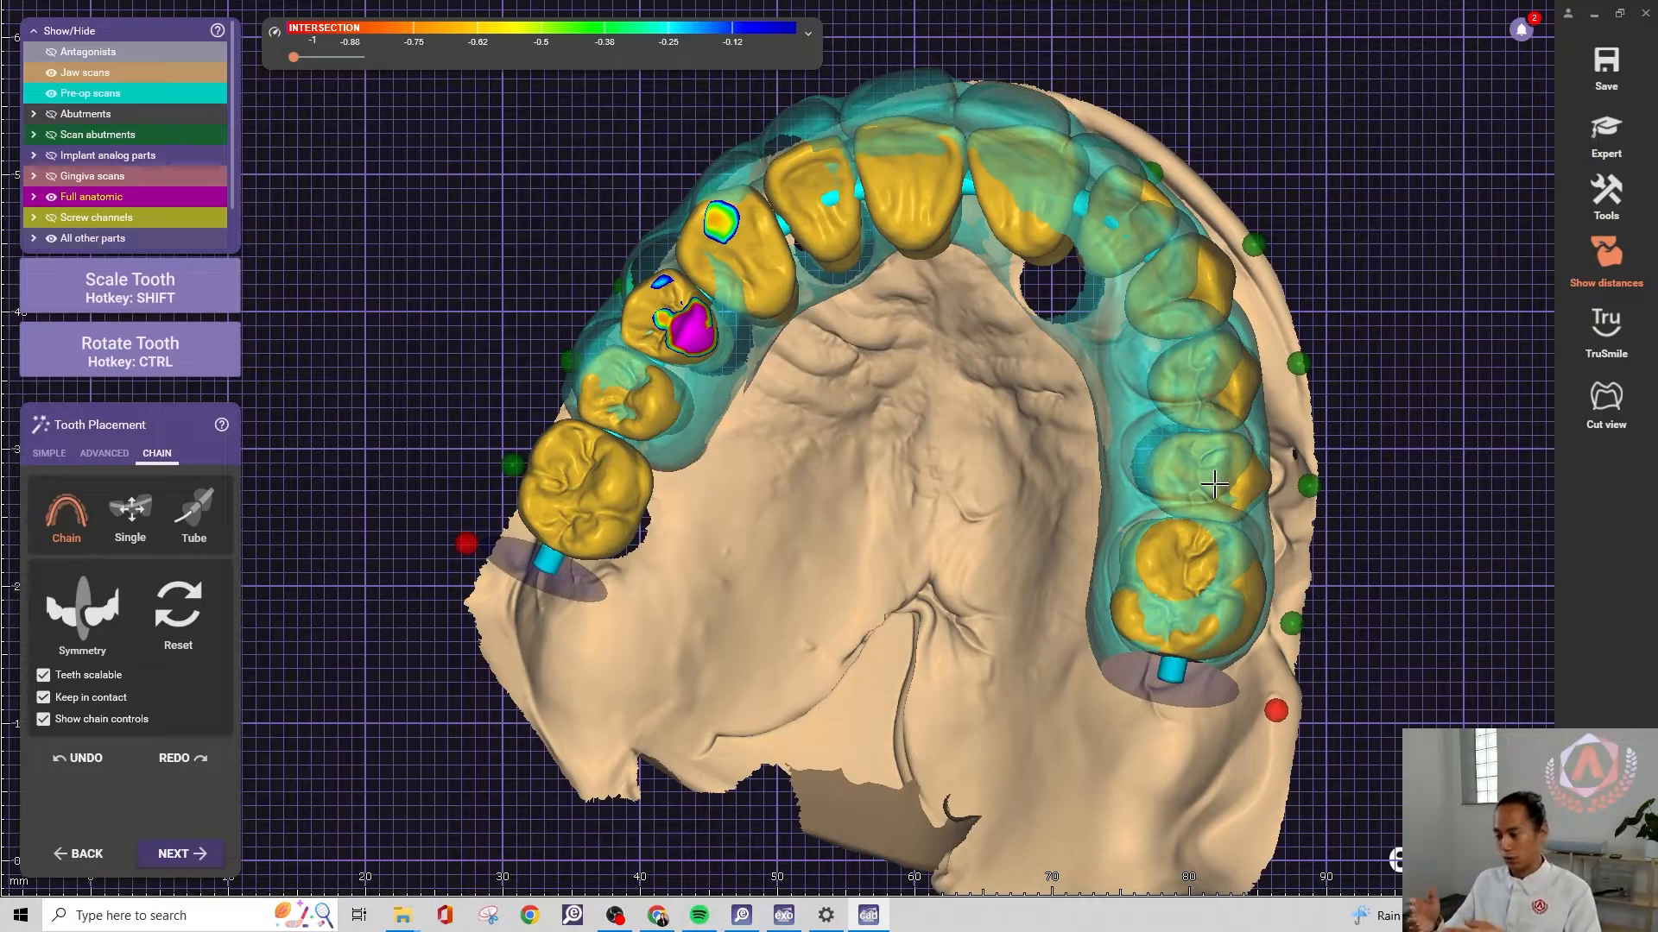
Shift the front teeth of the chain forward over the pre-op incisors in the occlusal view
scroll(929, 525, up, 3)
right_drag(929, 525, 940, 521)
middle_drag(941, 522, 895, 731)
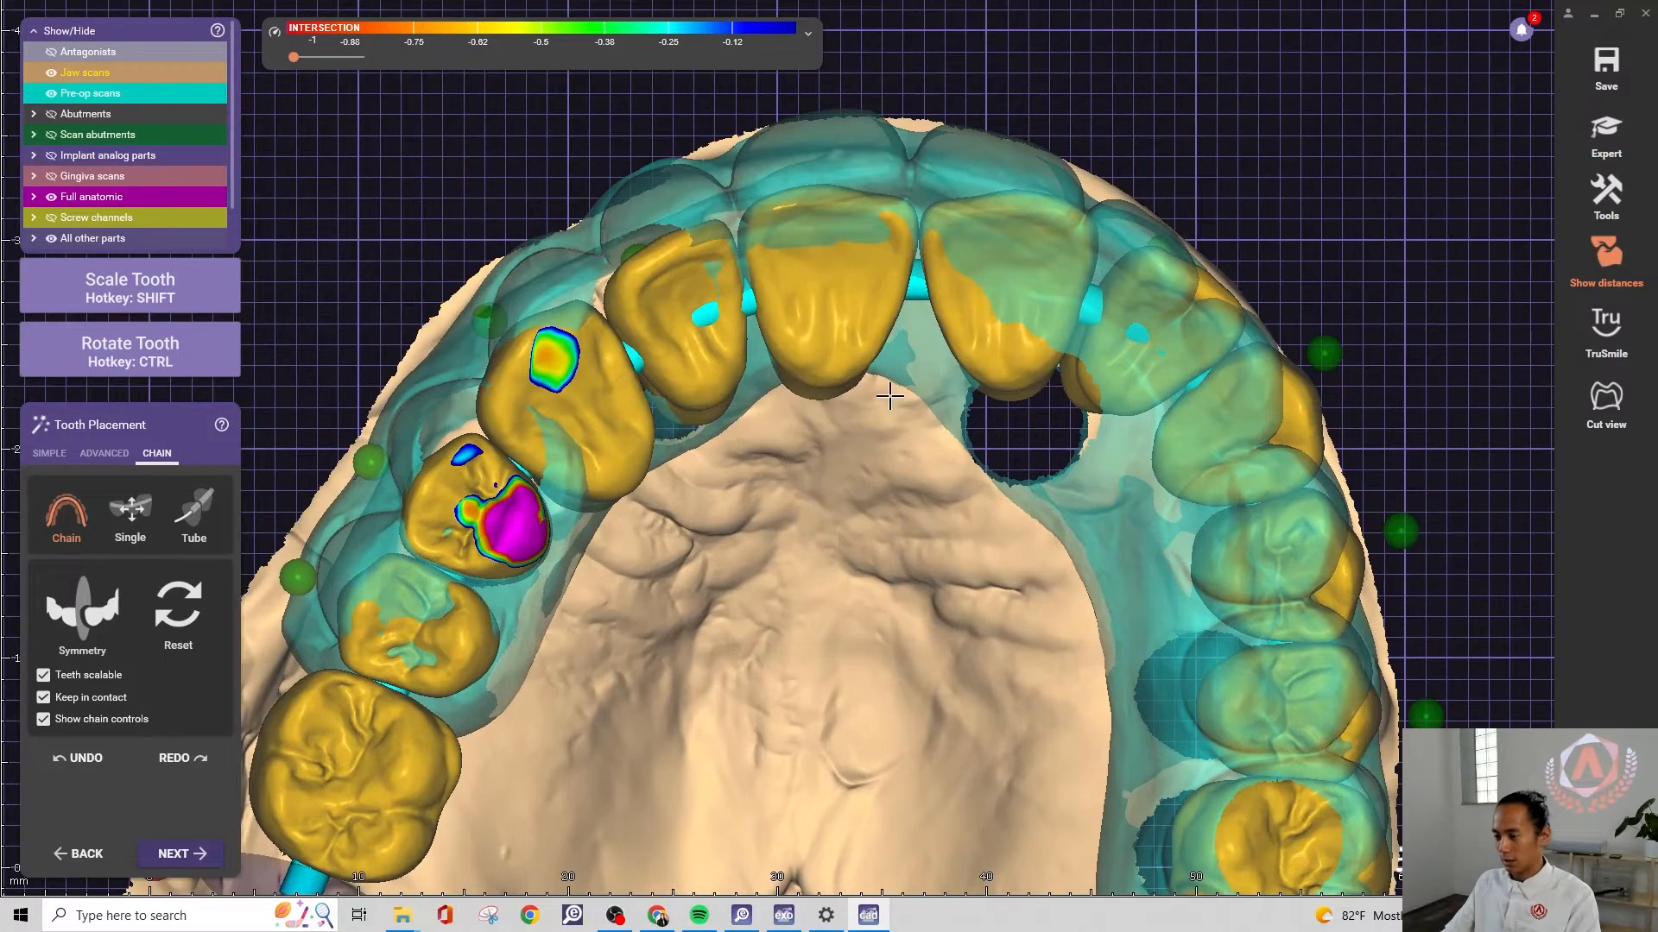
scroll(921, 441, up, 2)
drag(842, 560, 802, 436)
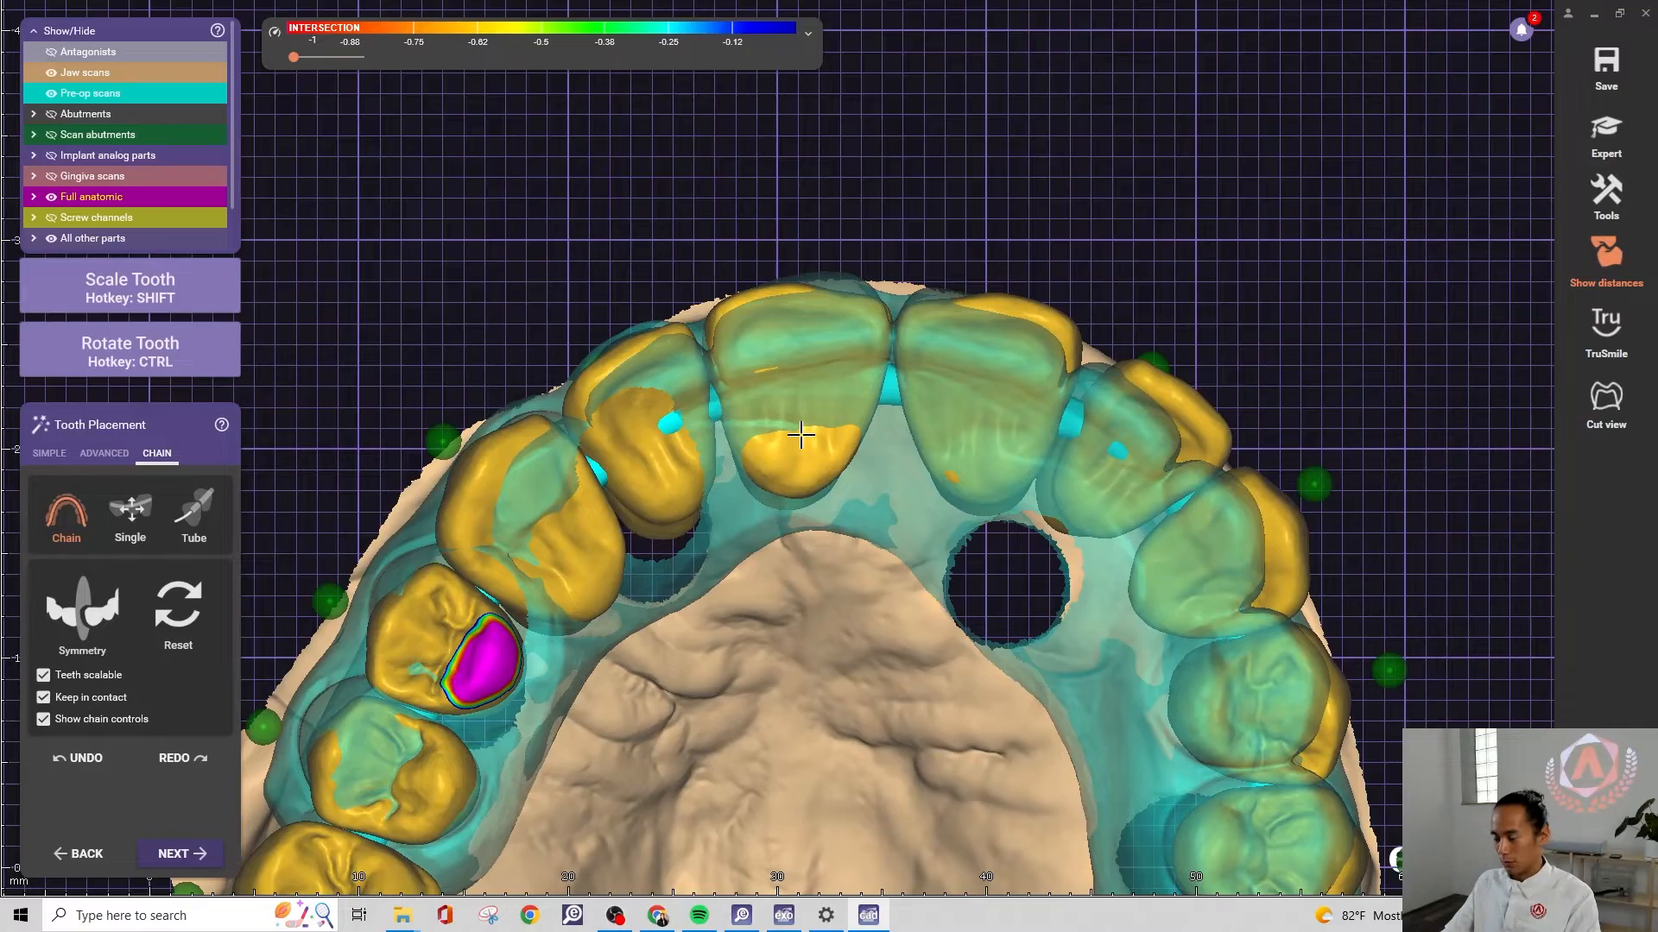
Move the front teeth vertically so their incisal edges reach those of the pre-op scan
scroll(801, 436, down, 6)
right_drag(801, 435, 1095, 354)
scroll(1082, 251, up, 5)
right_drag(1141, 225, 1105, 245)
middle_drag(1104, 245, 1172, 192)
scroll(945, 476, up, 2)
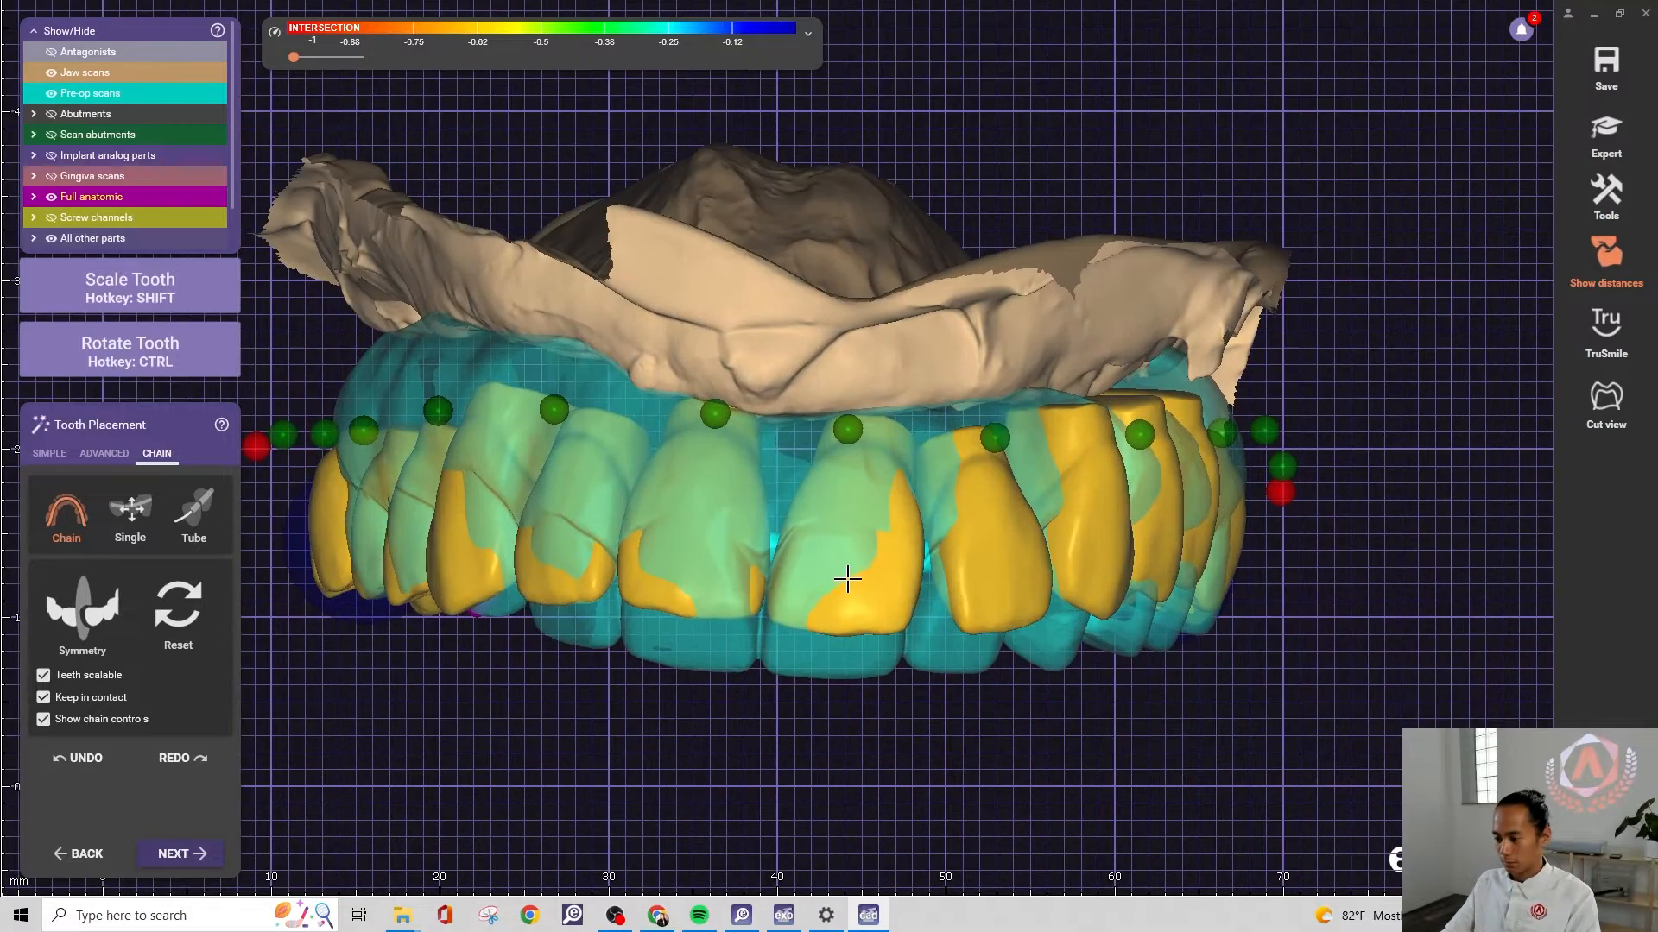
drag(847, 579, 837, 630)
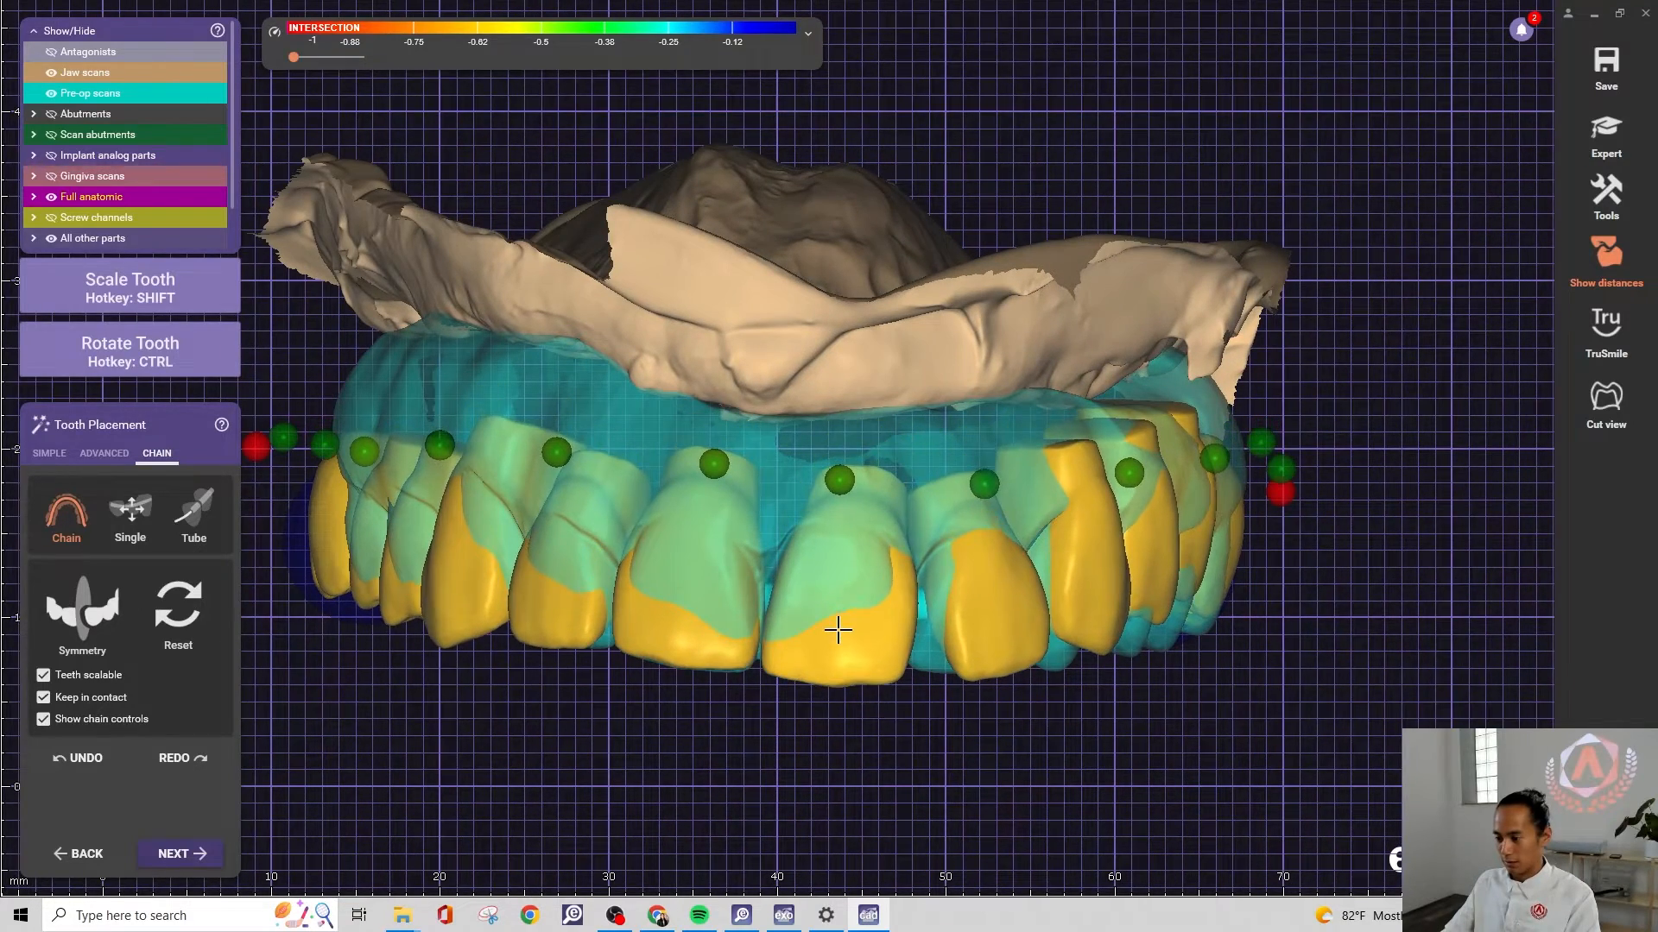
Nudge the central incisors slightly toward the palate and lock the chain controls of both central incisors
scroll(838, 629, down, 3)
right_drag(837, 619, 847, 541)
middle_drag(847, 540, 839, 711)
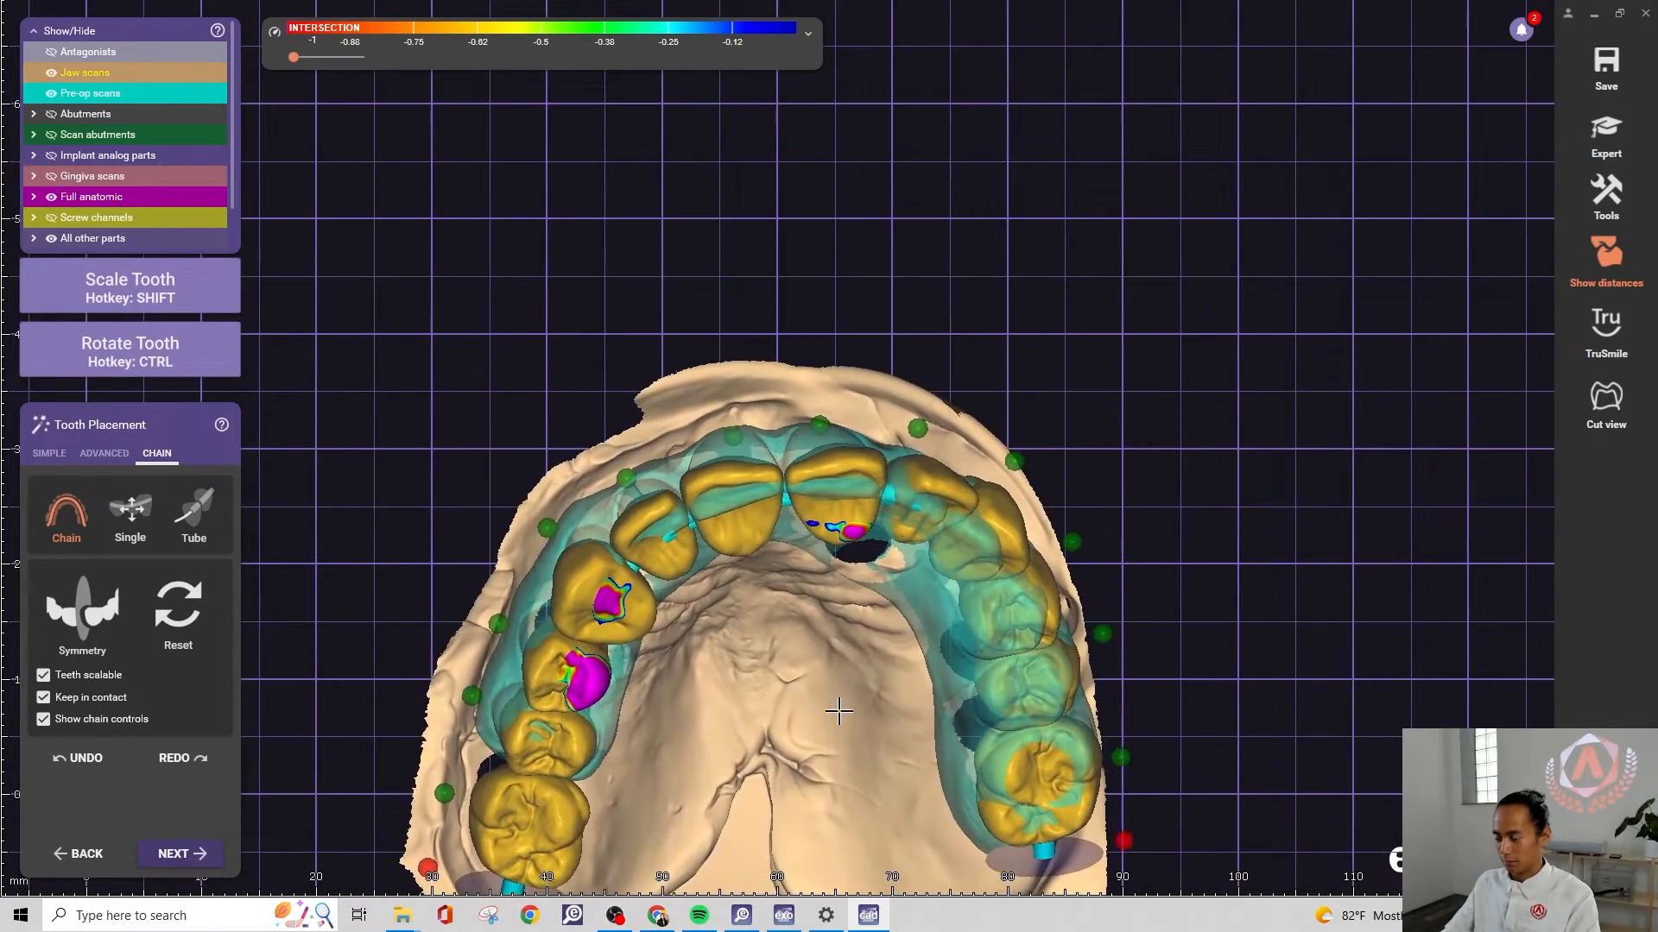
scroll(766, 541, up, 2)
right_drag(810, 475, 814, 486)
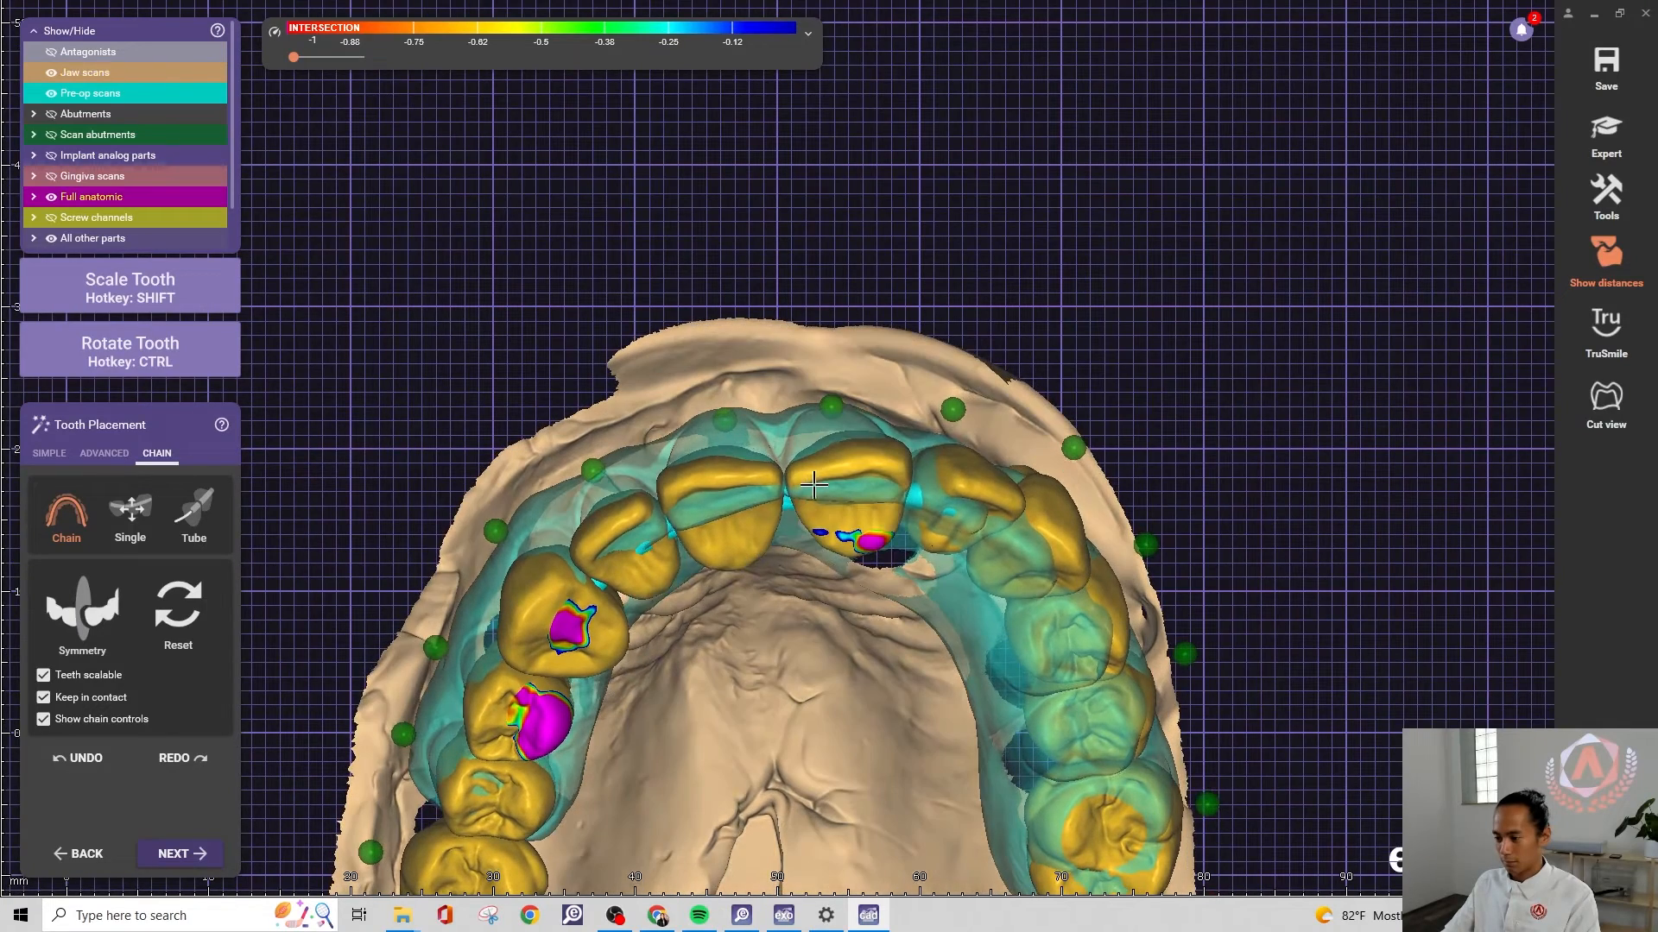
drag(814, 486, 813, 496)
scroll(815, 502, down, 2)
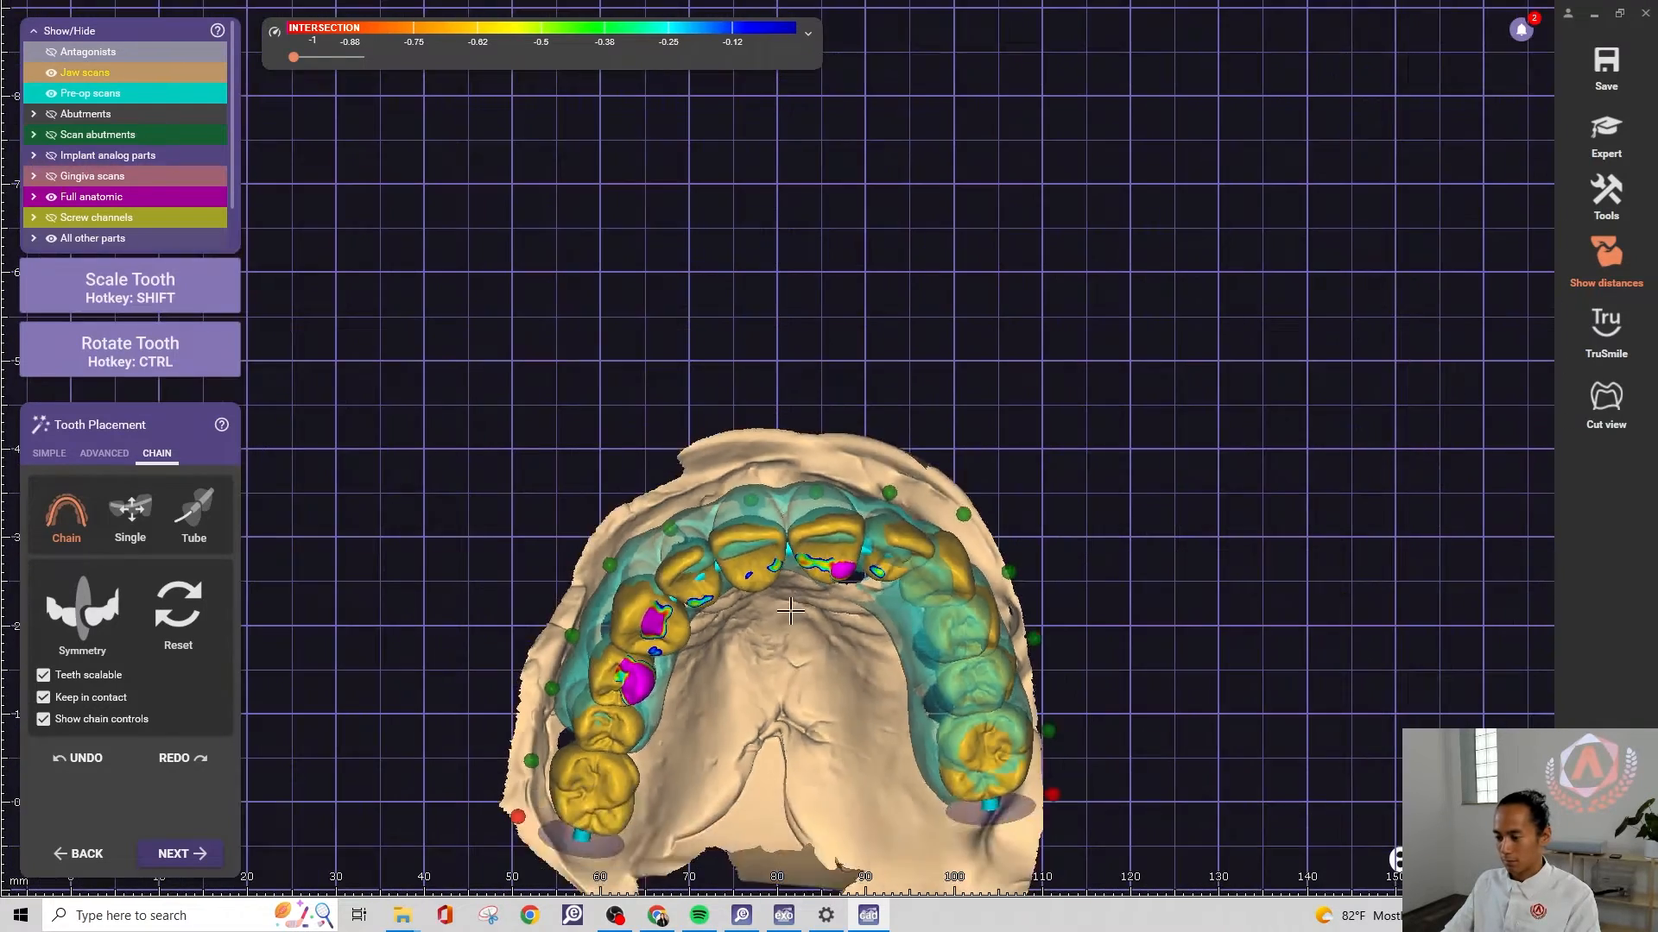
right_drag(815, 502, 794, 626)
scroll(794, 626, up, 4)
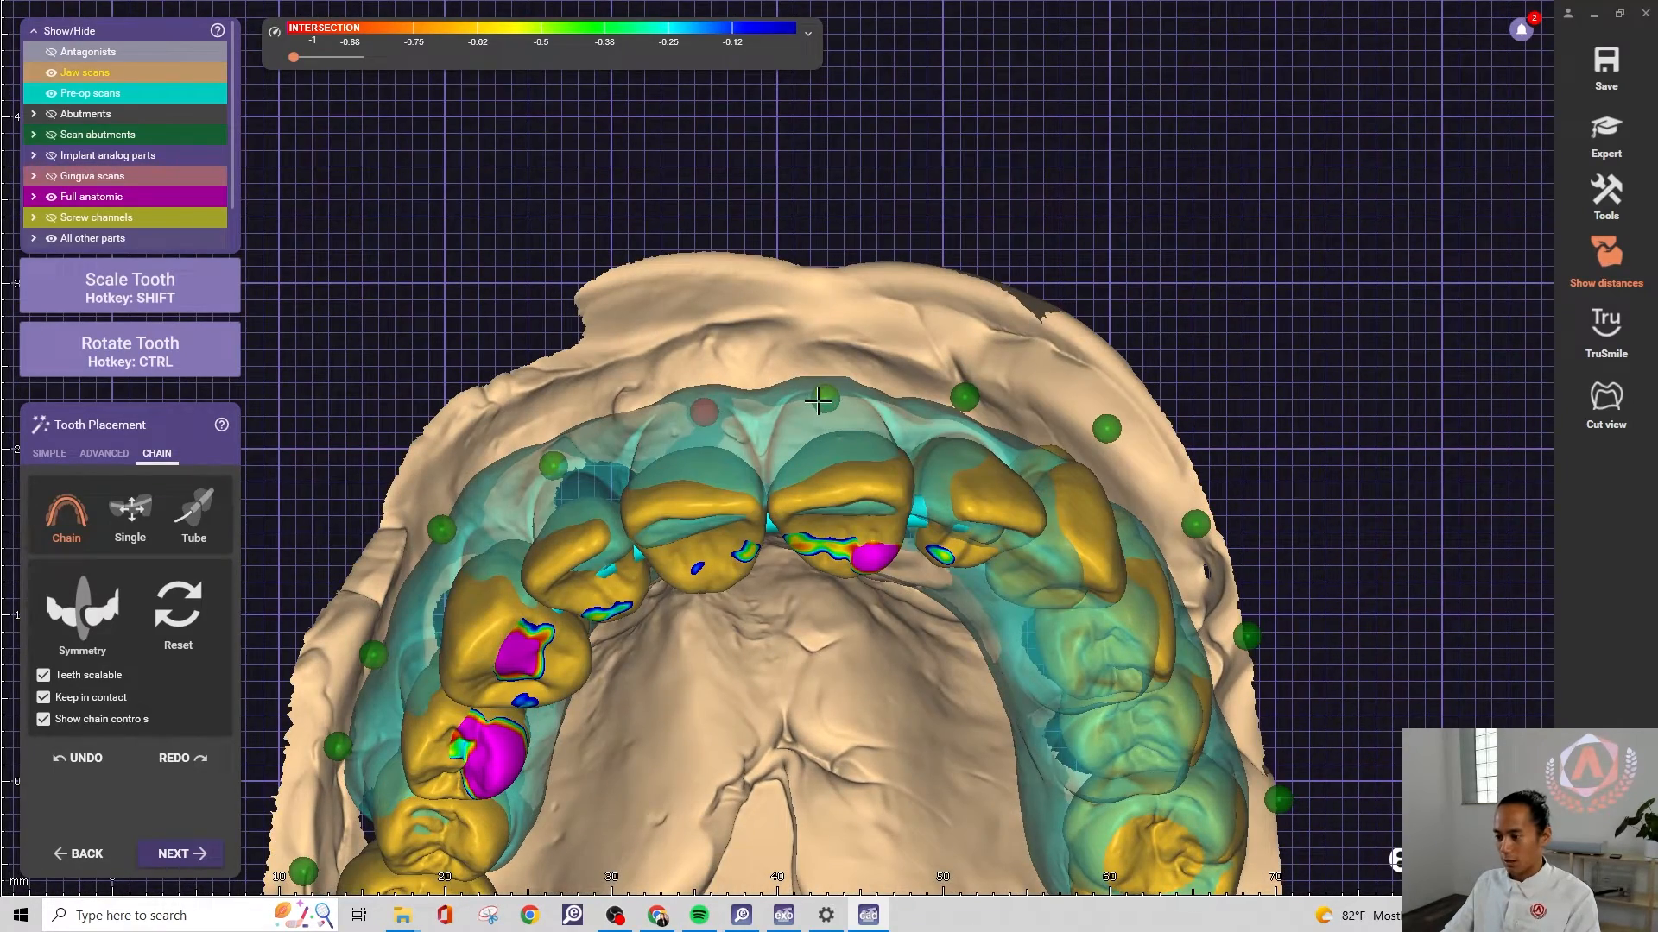
scroll(819, 400, down, 3)
Examine the tooth chain's fit against the pre-op scan from the occlusal side and both flanks of the arch
mouse_move(818, 400)
right_down()
mouse_move(825, 420)
mouse_move(795, 393)
right_up()
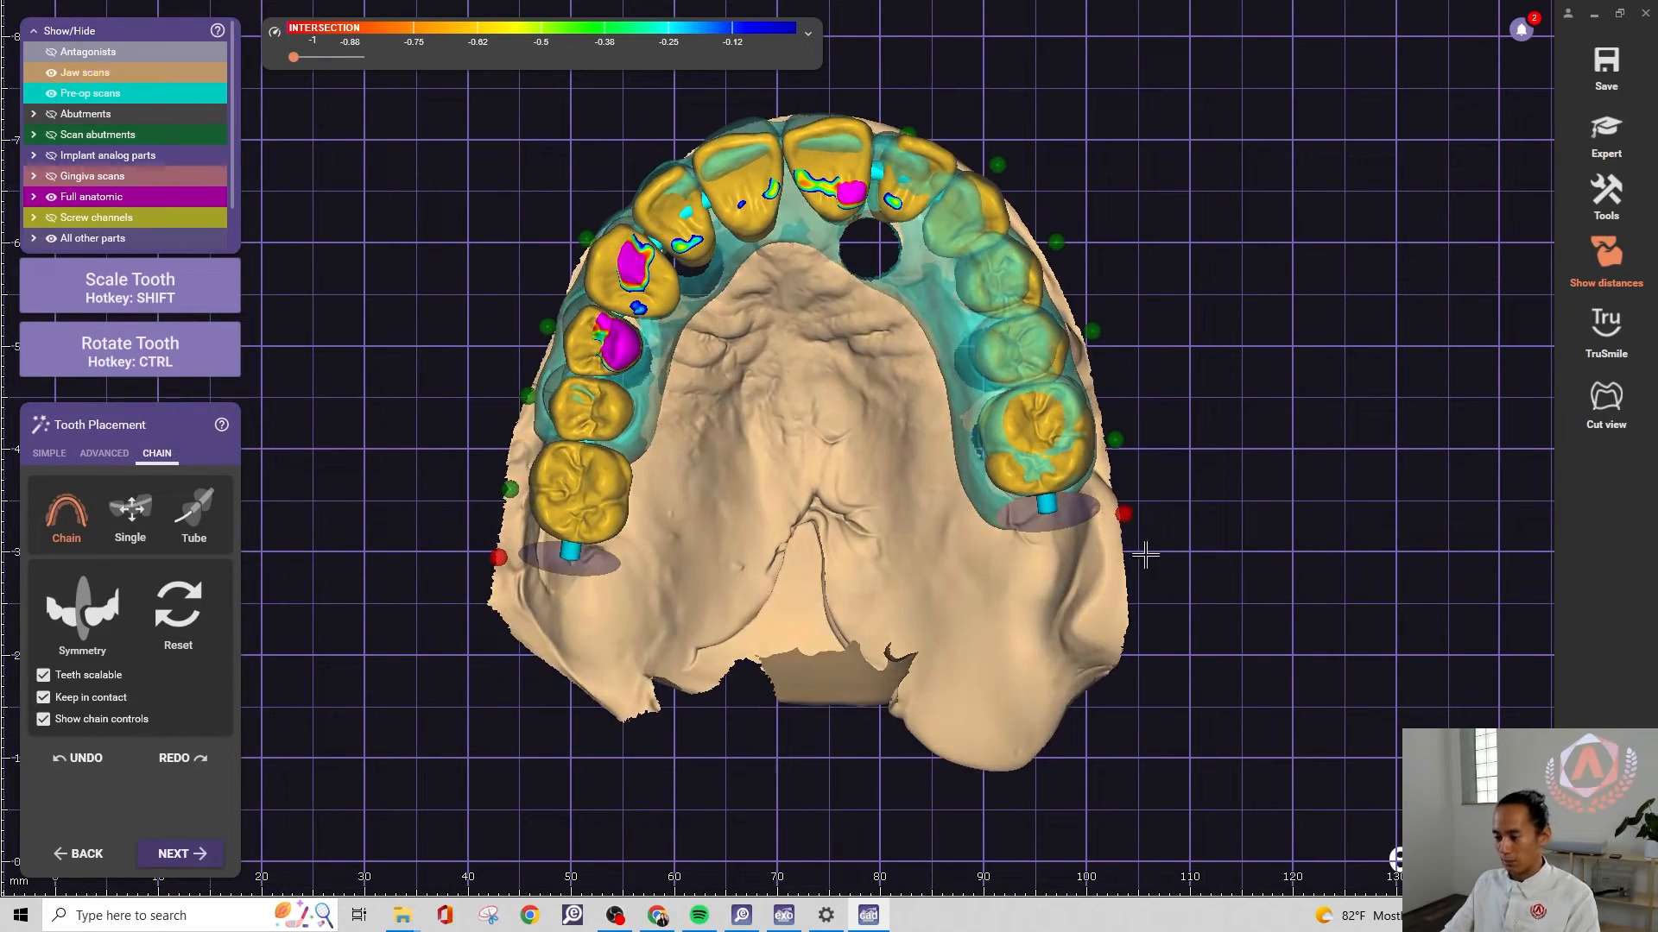
right_drag(868, 342, 780, 242)
scroll(721, 281, up, 2)
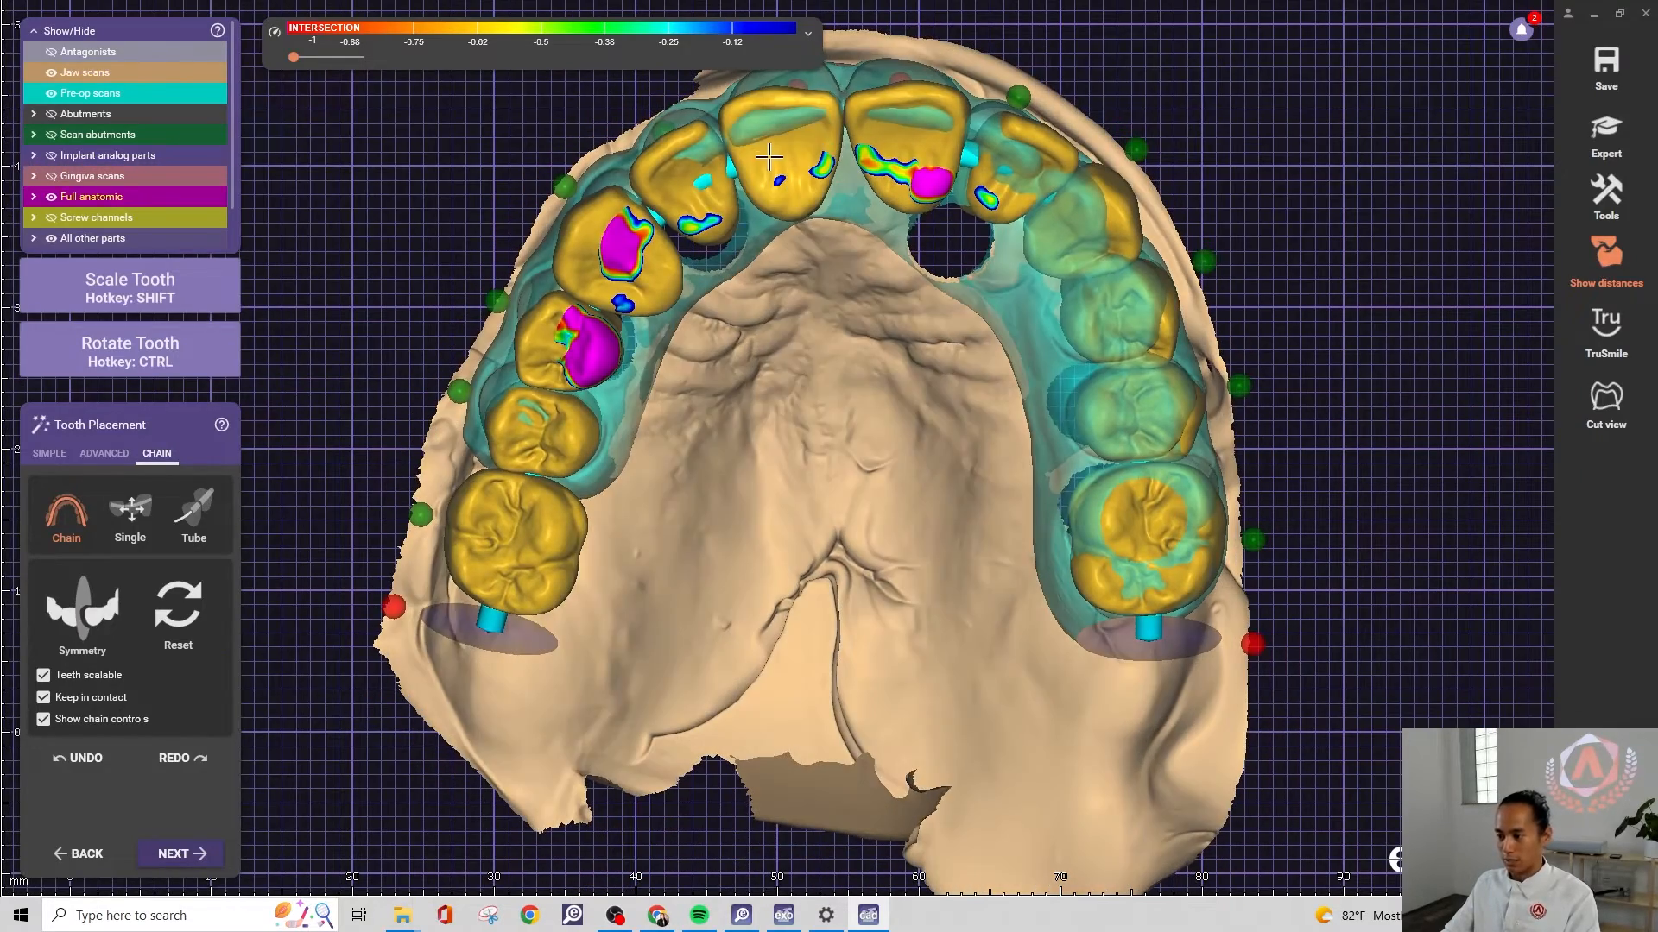
right_drag(884, 502, 525, 733)
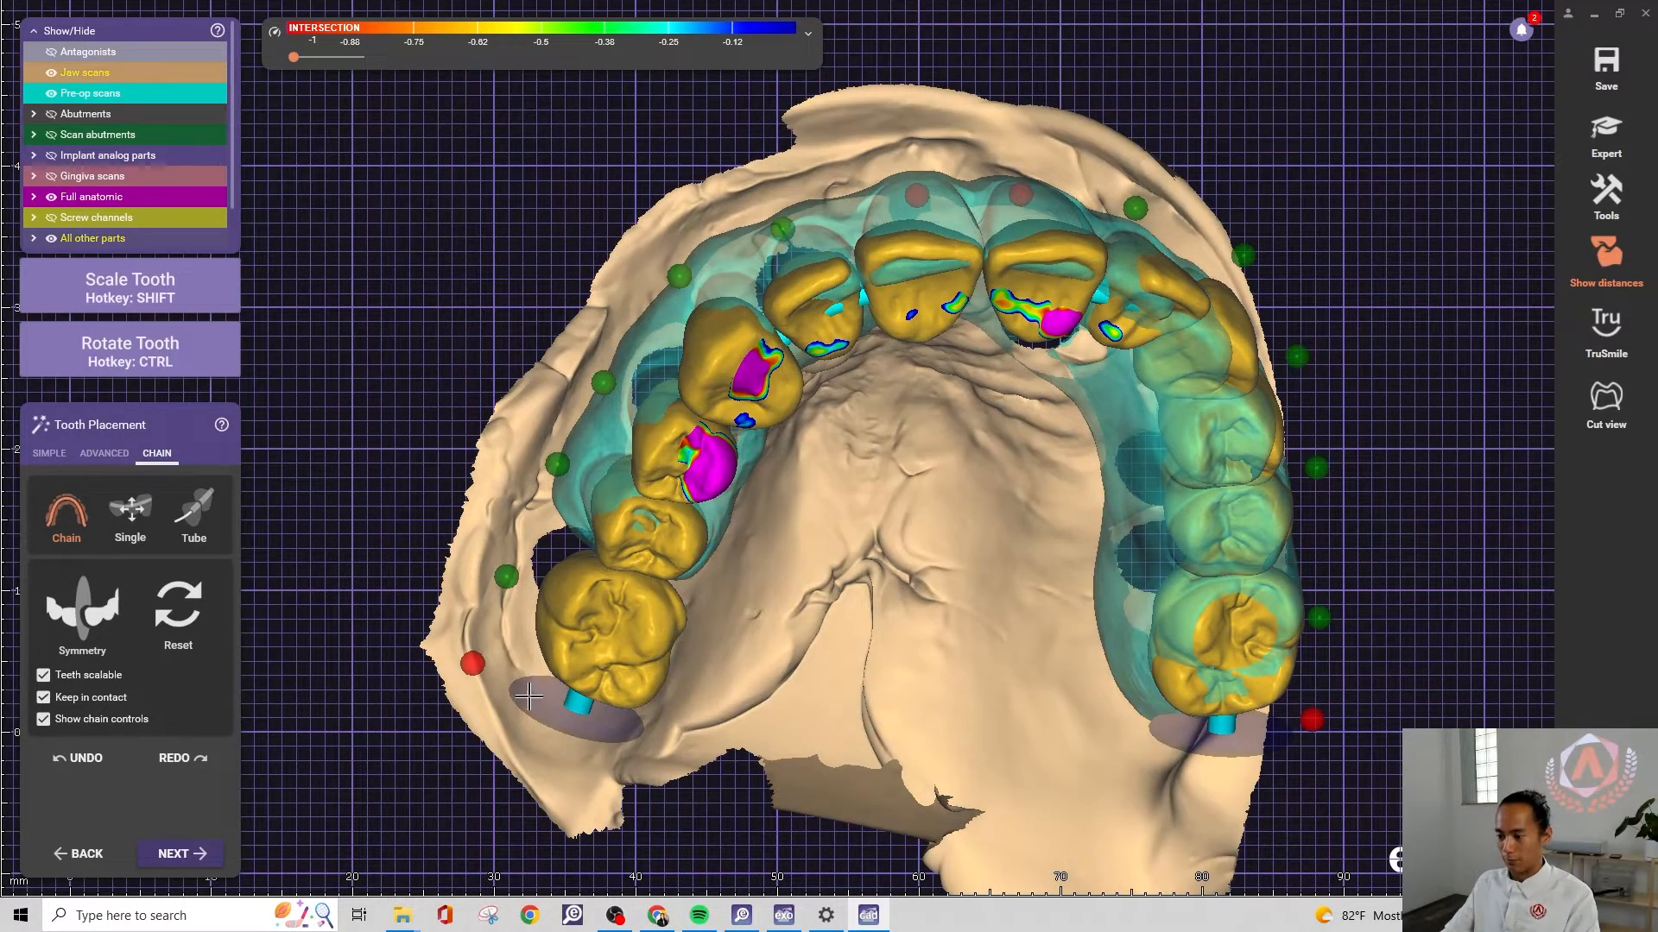
right_drag(887, 278, 877, 279)
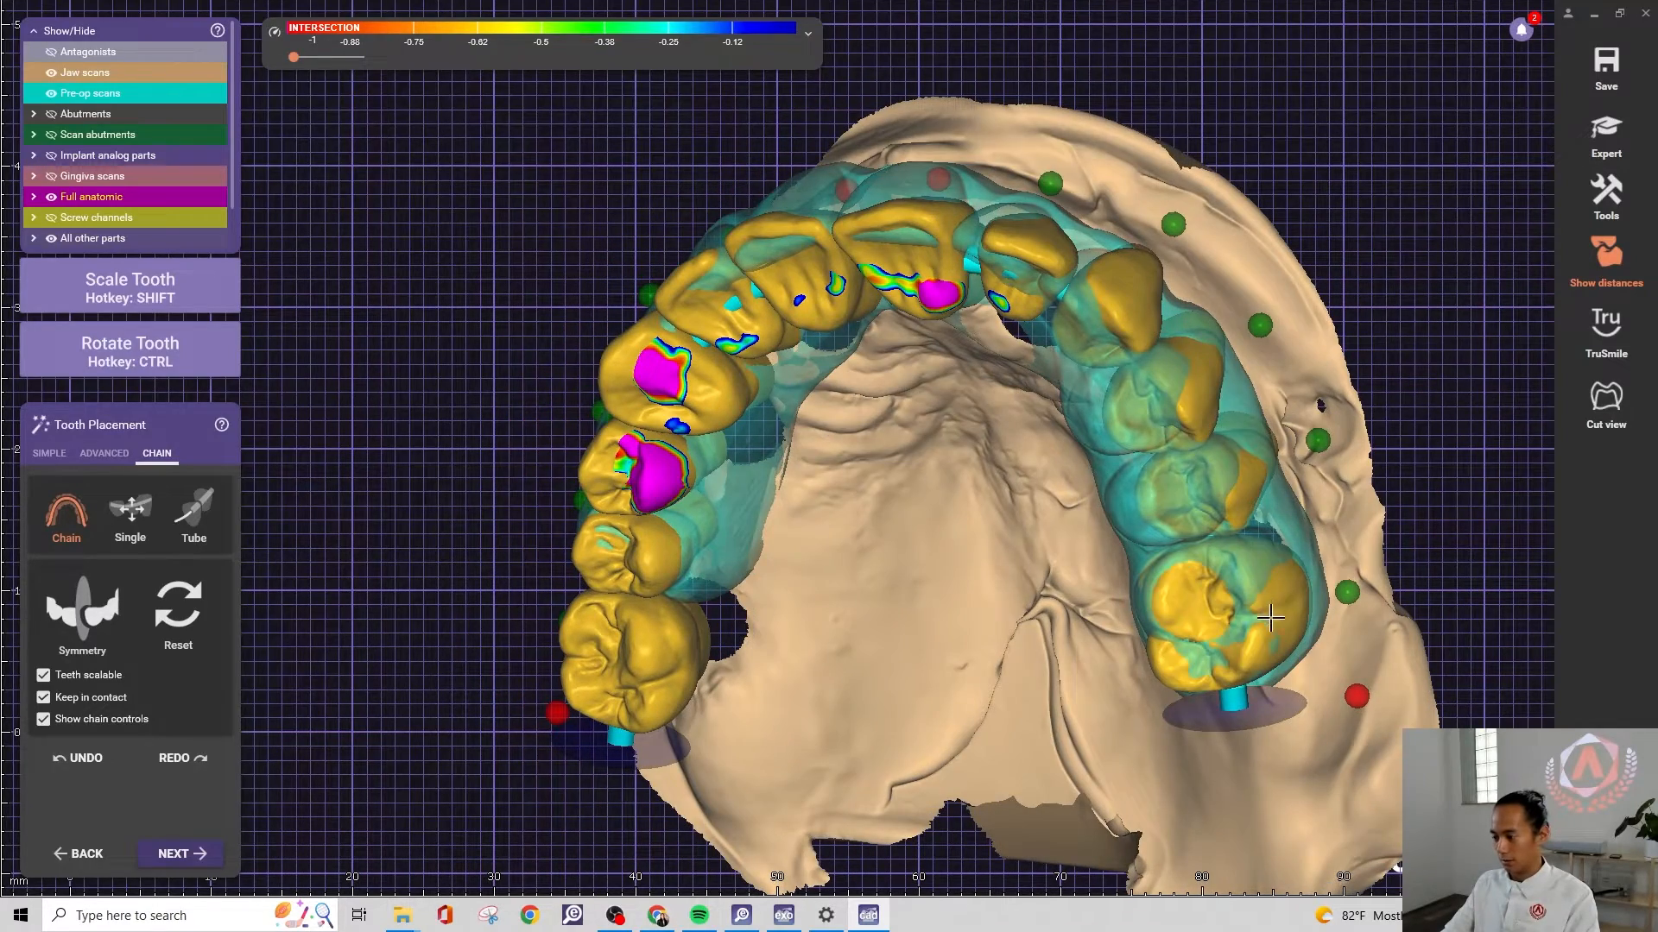
right_drag(1172, 398, 997, 550)
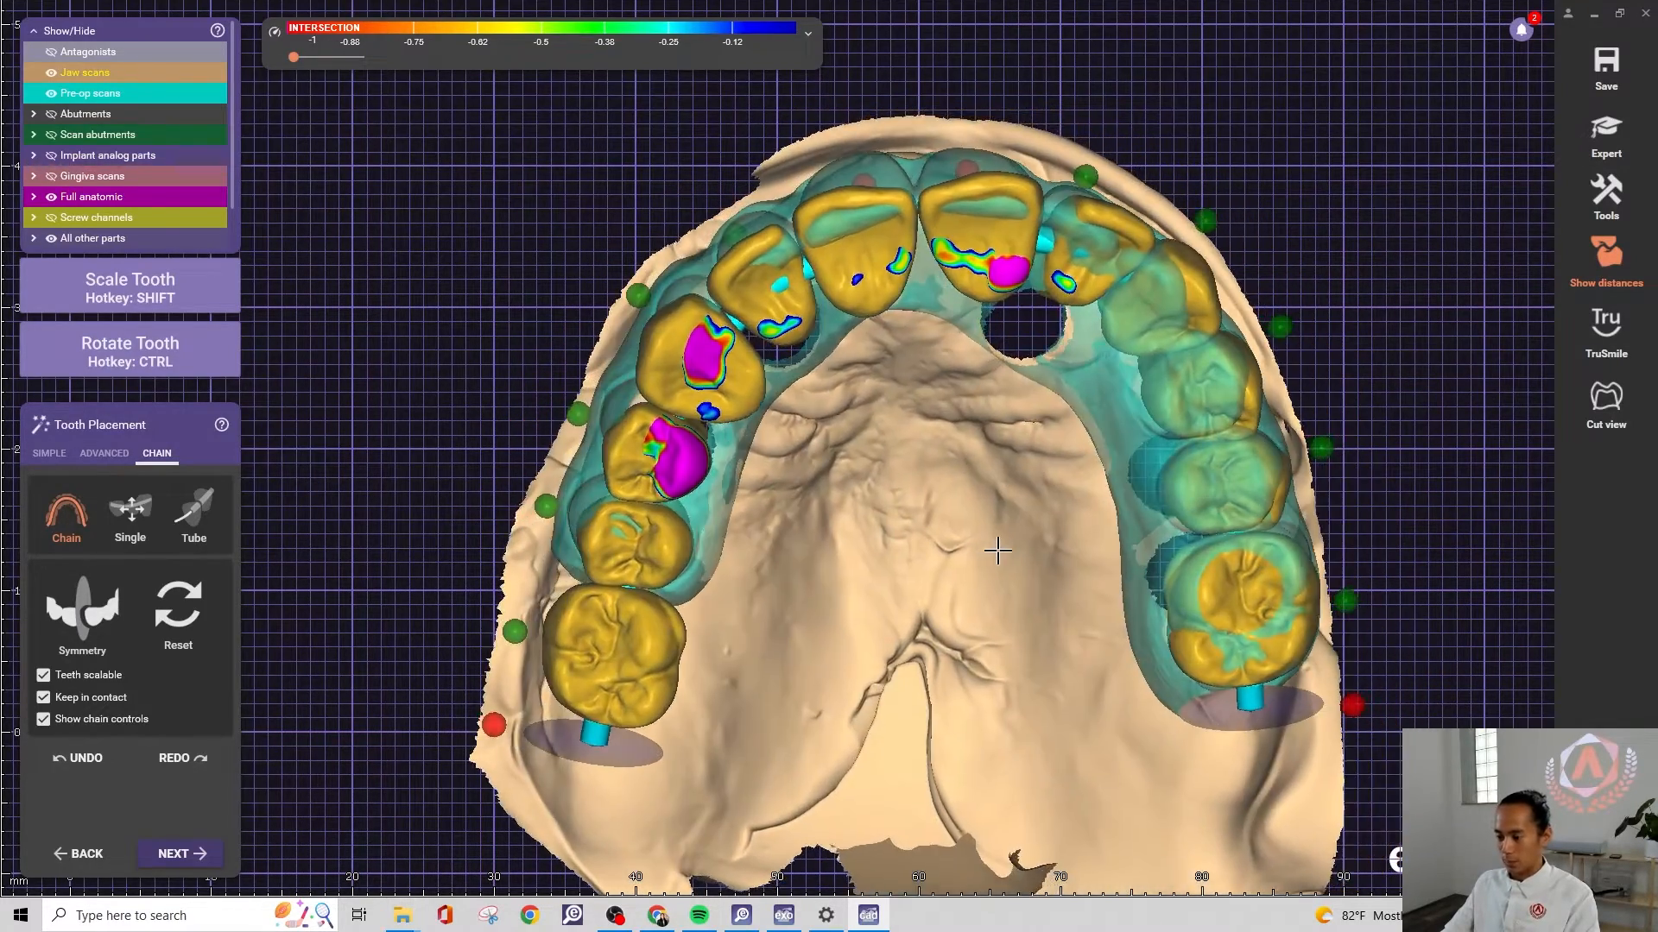
right_drag(803, 389, 801, 399)
right_drag(573, 480, 600, 486)
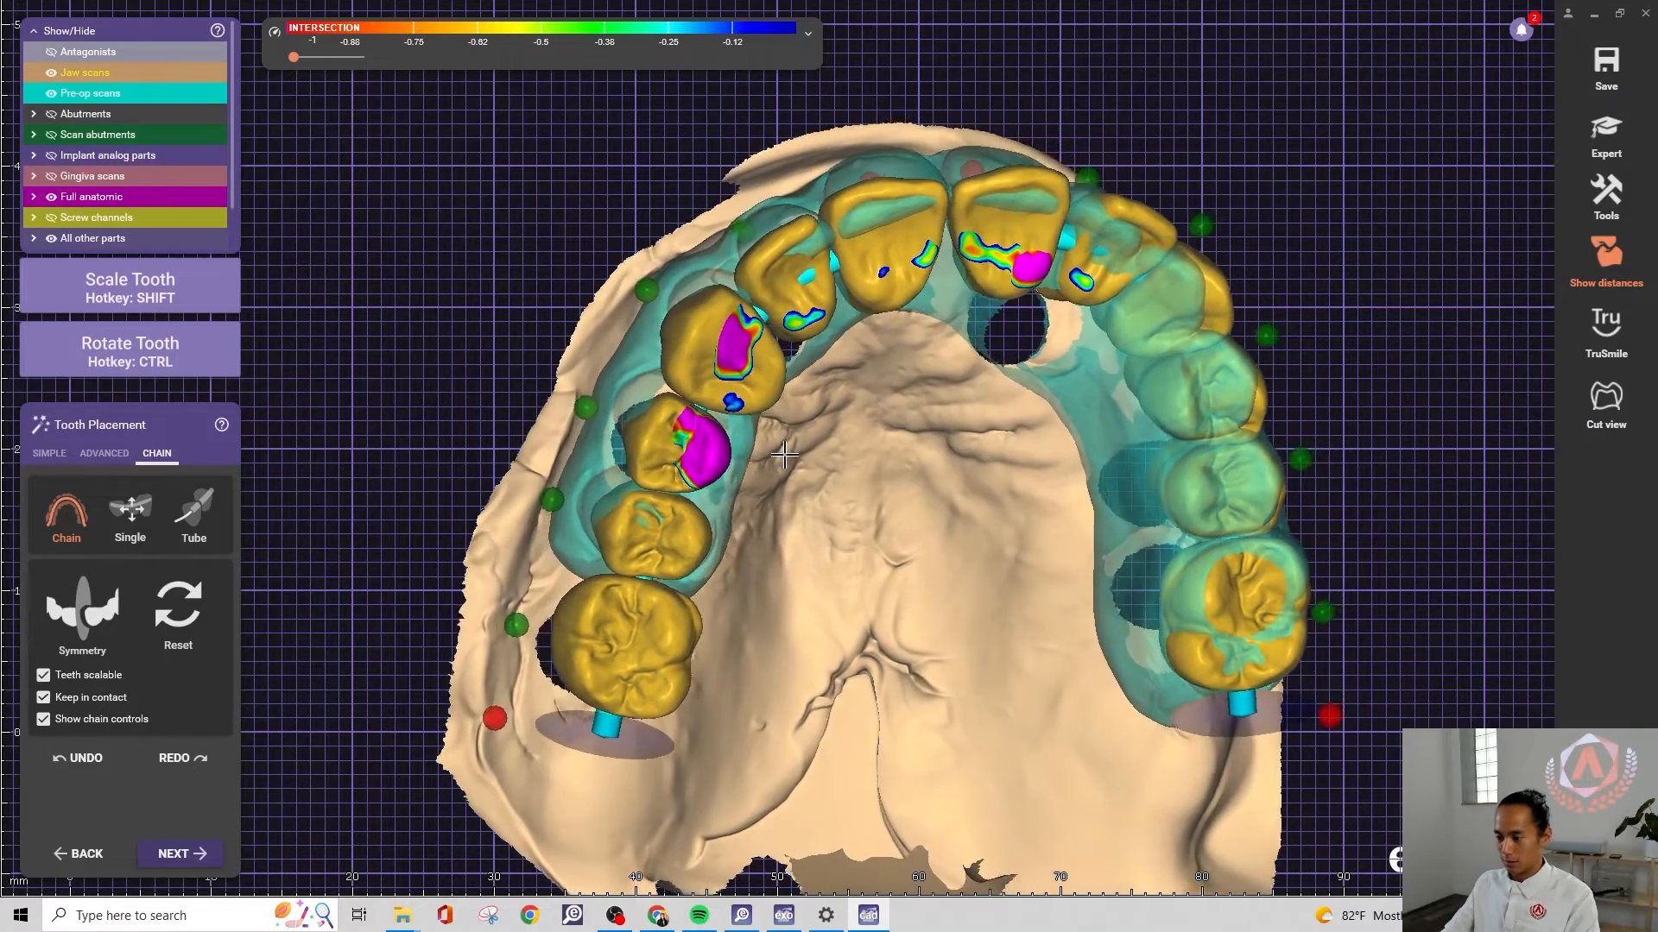
Shift and slightly rotate the first premolar on the patient's right toward its position in the pre-op scan
scroll(602, 486, up, 3)
scroll(602, 486, up, 2)
mouse_move(720, 412)
mouse_down()
mouse_move(700, 407)
mouse_move(714, 408)
mouse_up()
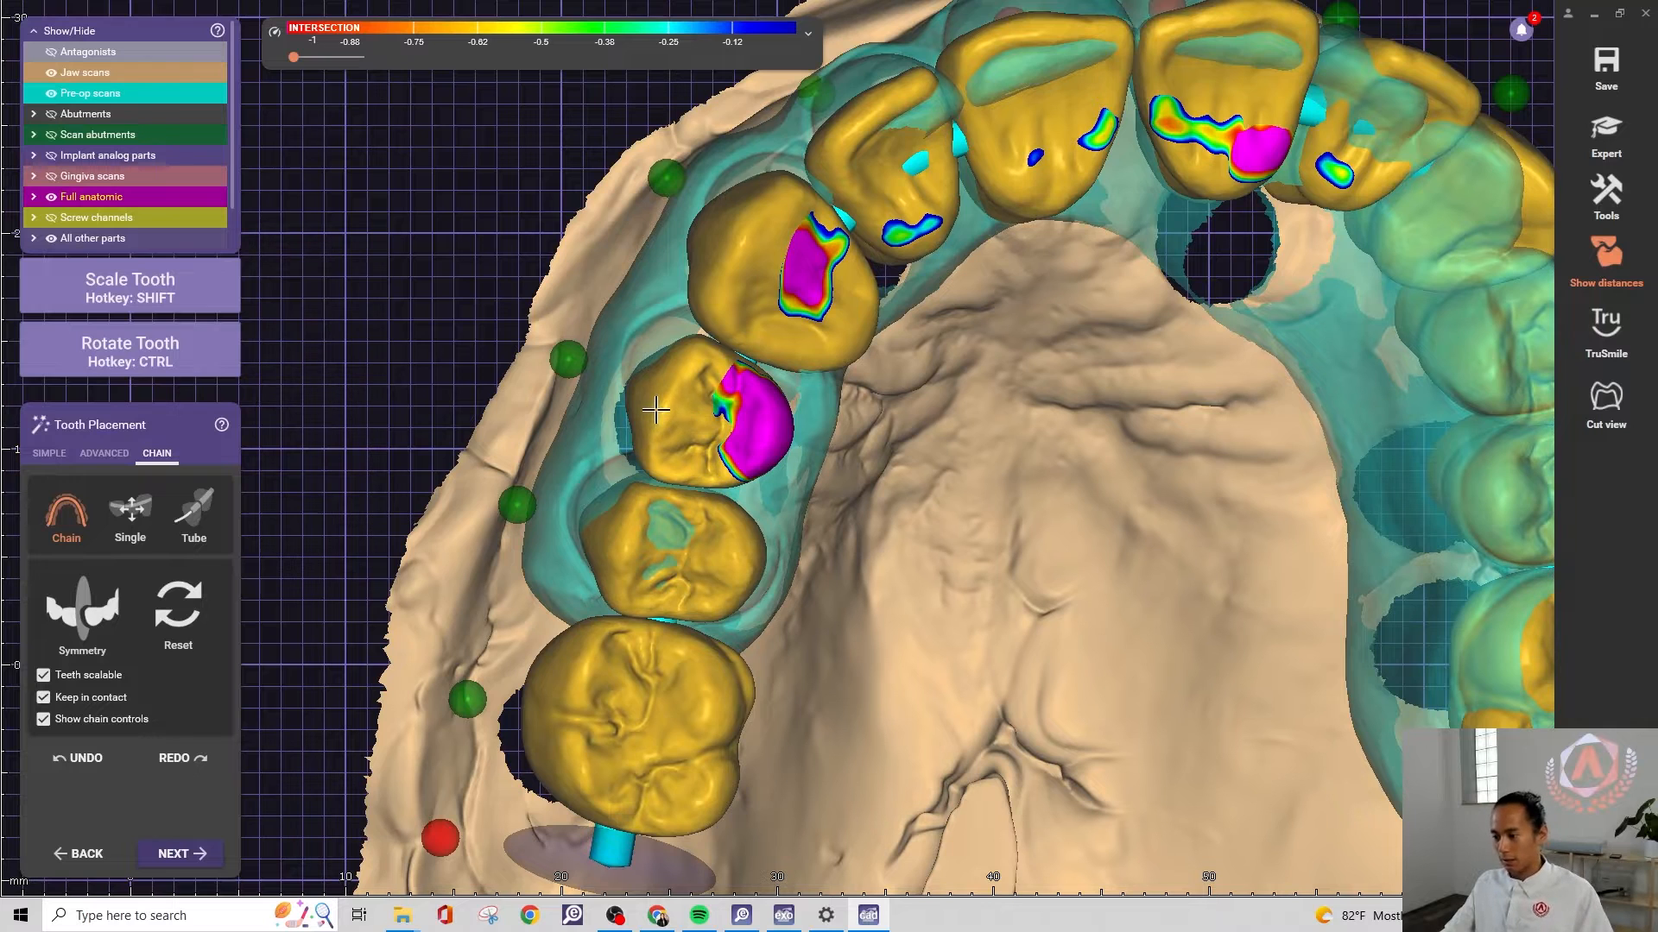
ctrl+drag(687, 416, 654, 407)
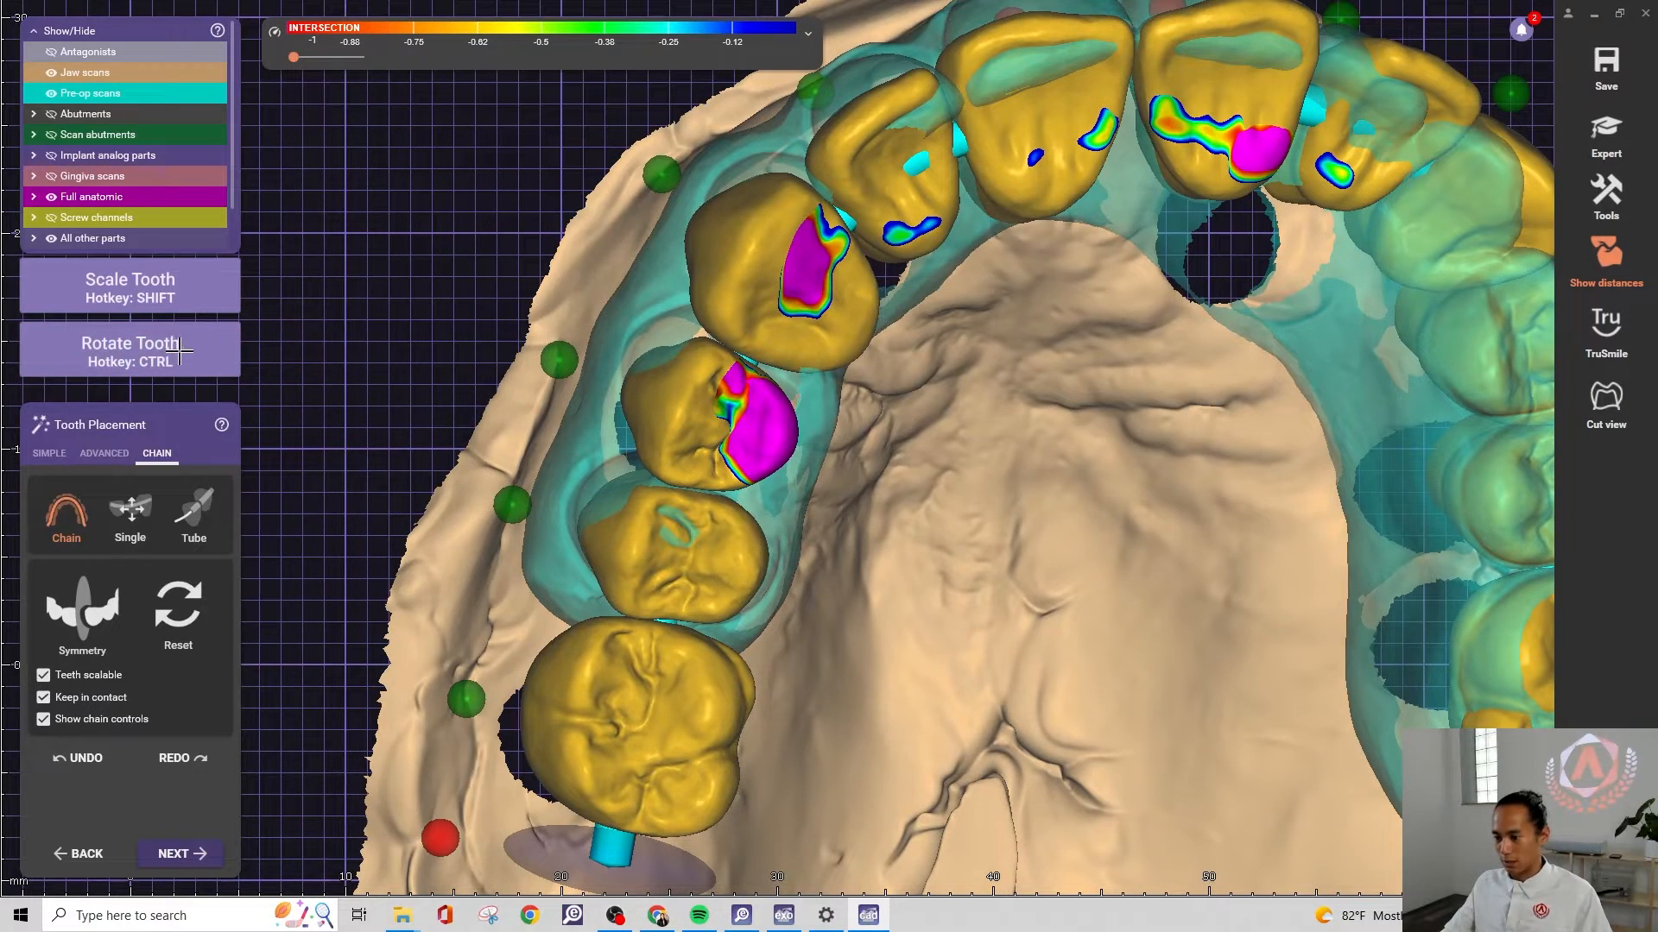
Compare the premolars with the pre-op scan from both flanks and lock the chain controls of both first premolars
right_drag(781, 470, 924, 545)
scroll(977, 459, up, 3)
right_drag(1014, 438, 786, 518)
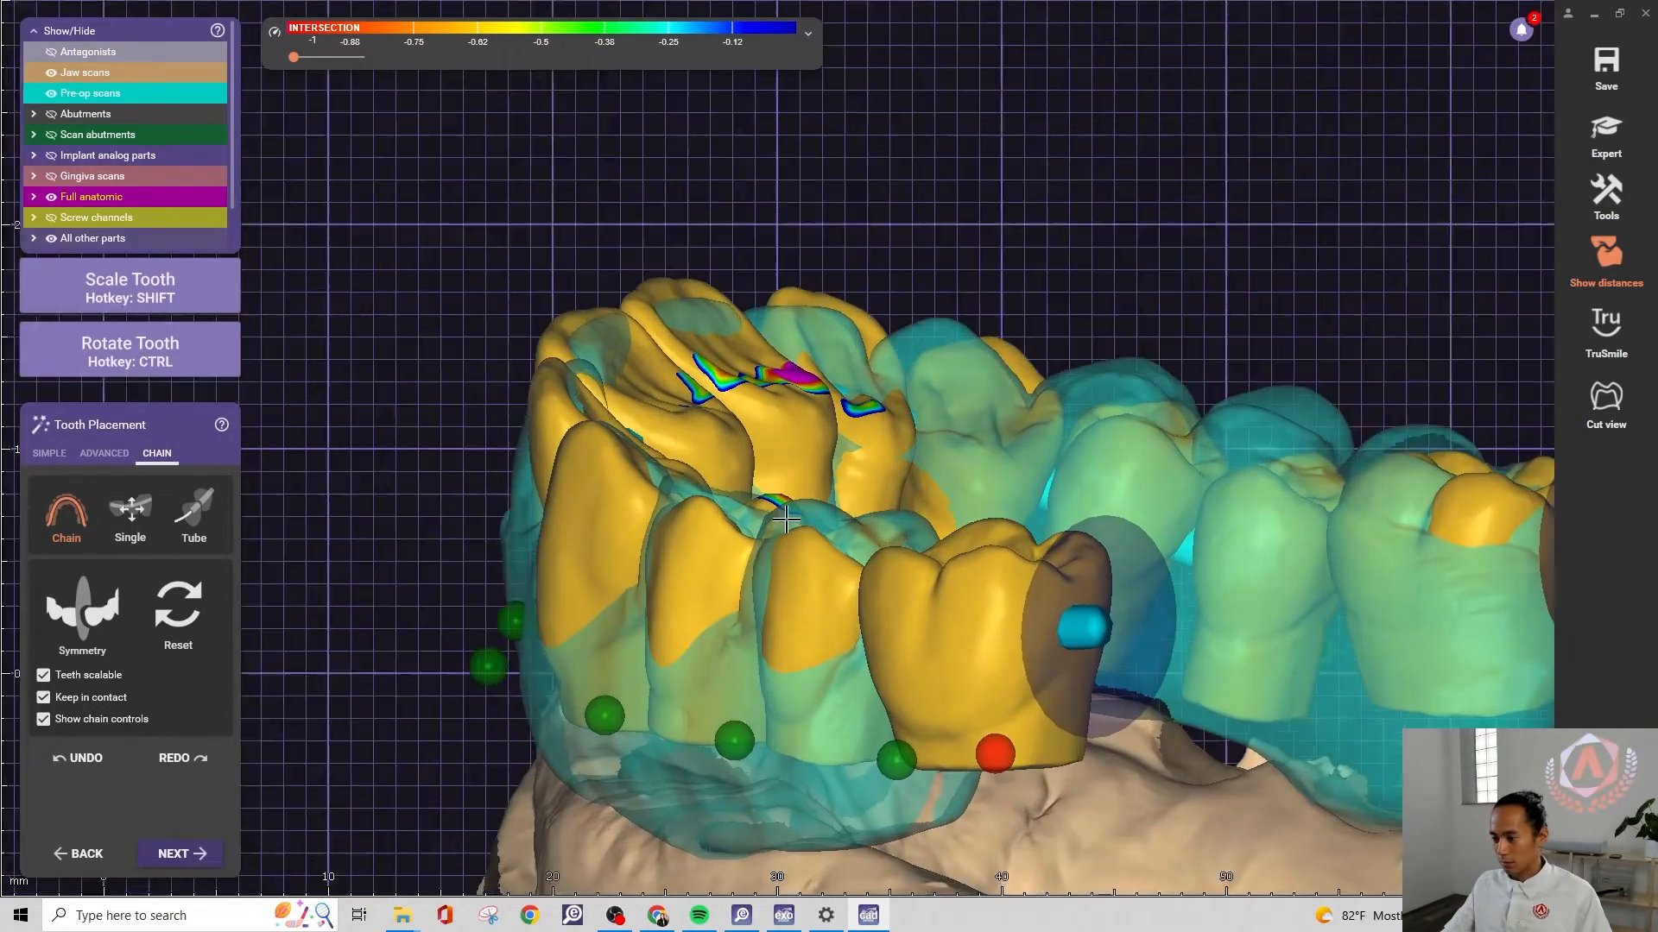
scroll(651, 553, up, 2)
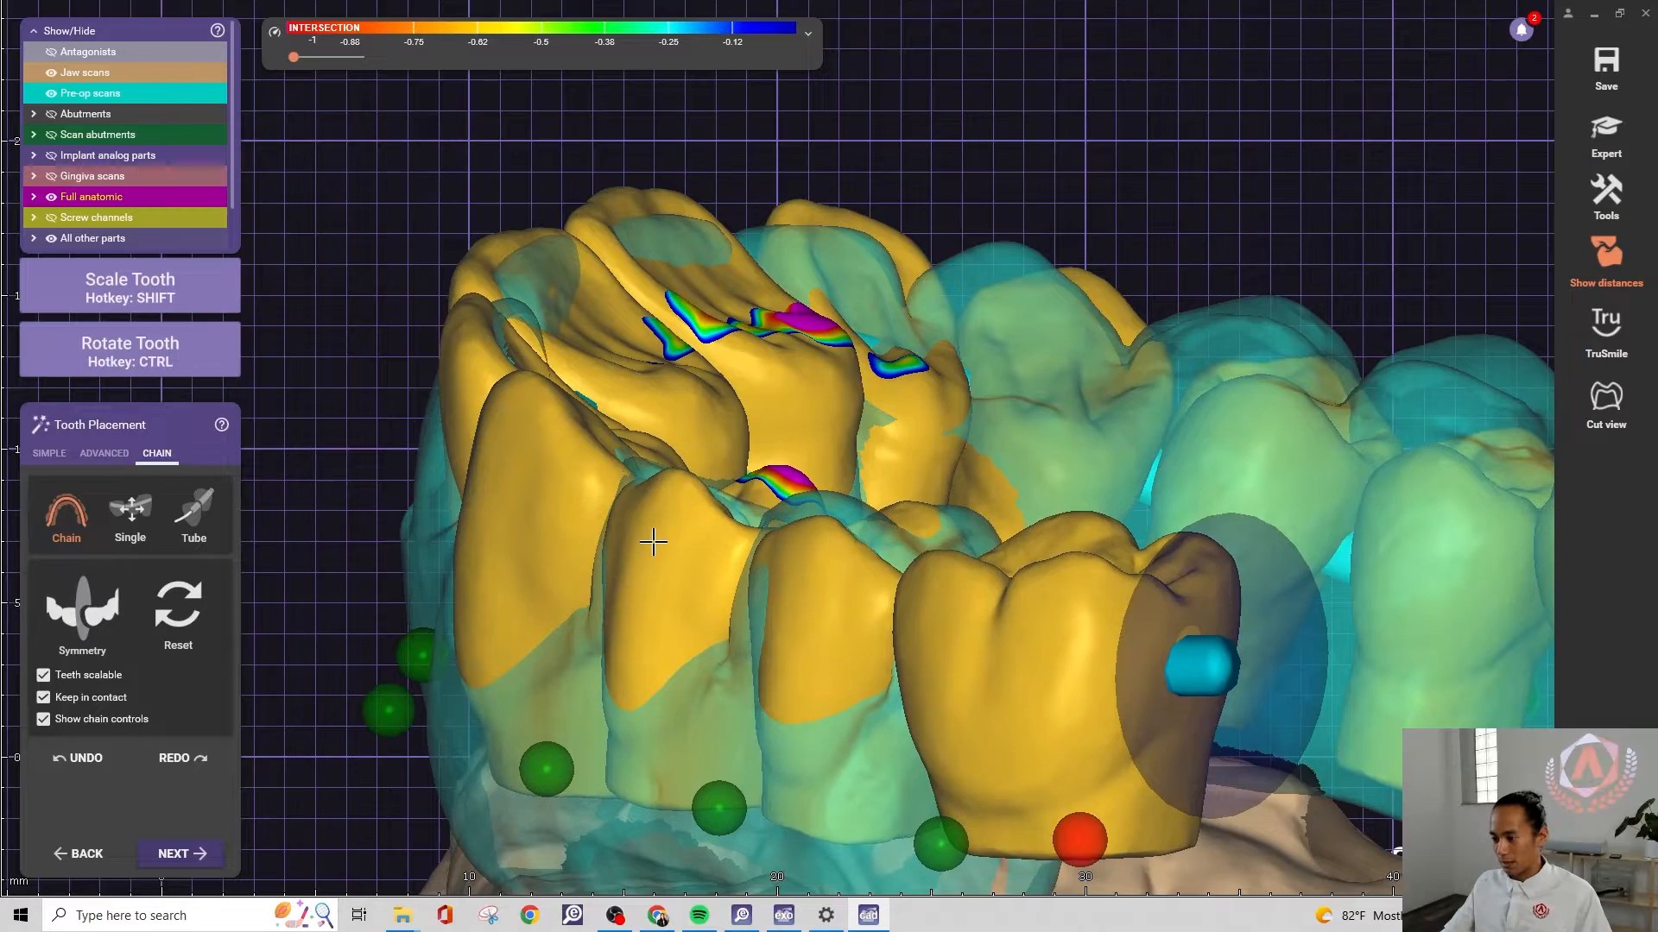
right_drag(669, 535, 750, 497)
scroll(749, 496, down, 2)
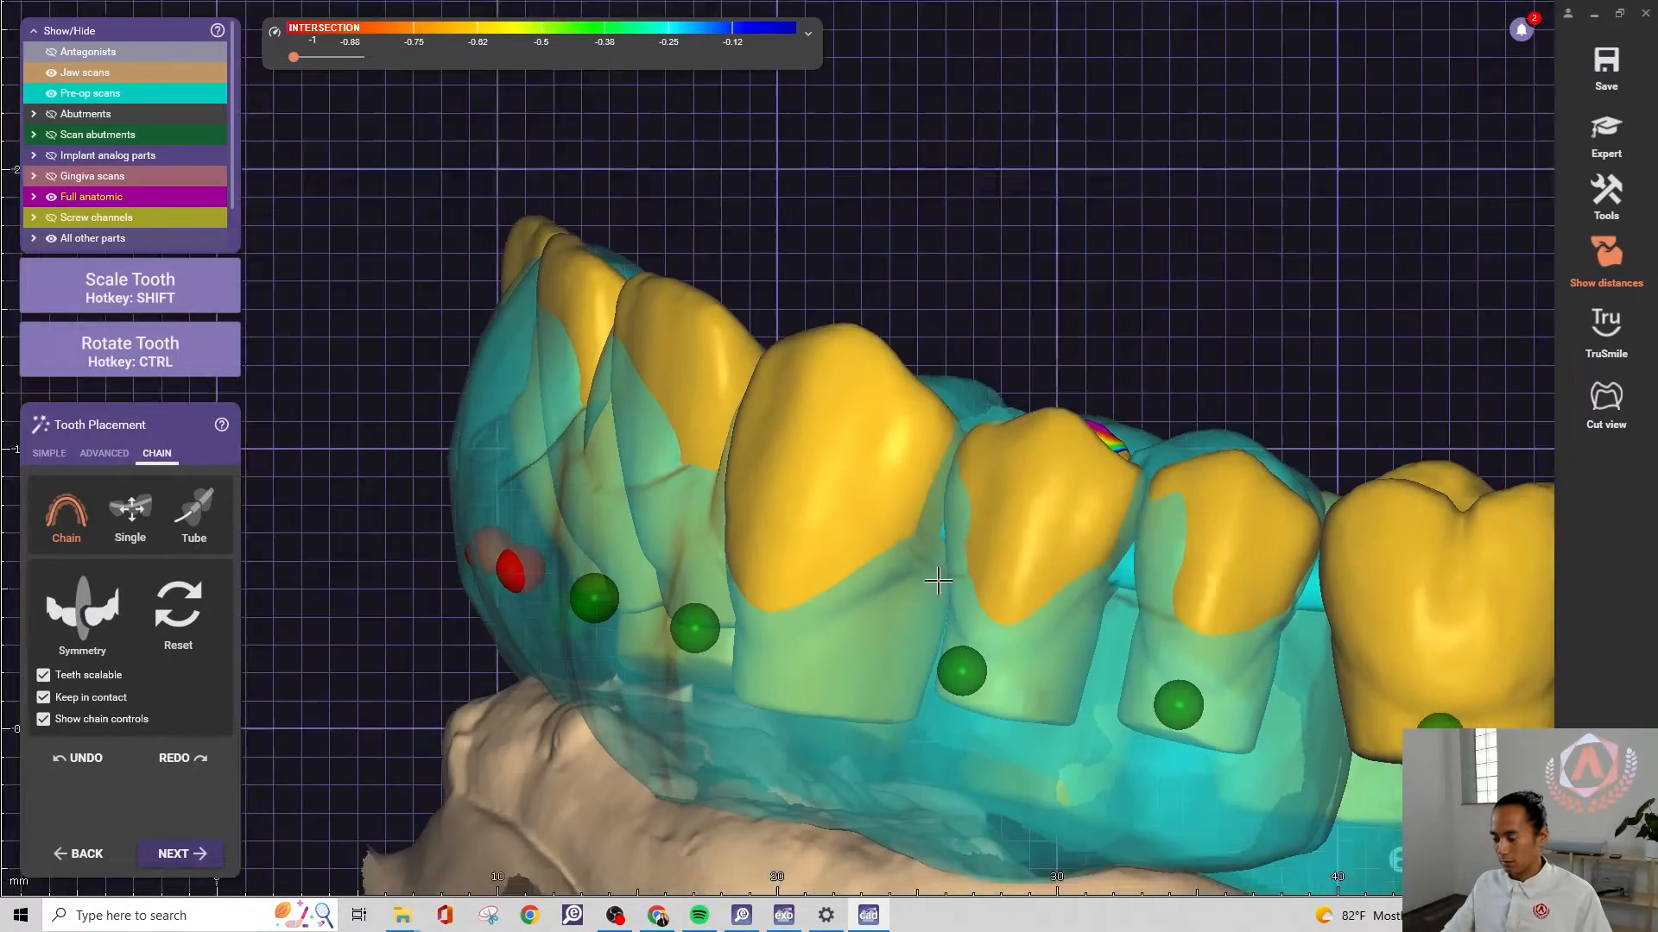
scroll(963, 643, down, 2)
right_drag(962, 643, 994, 461)
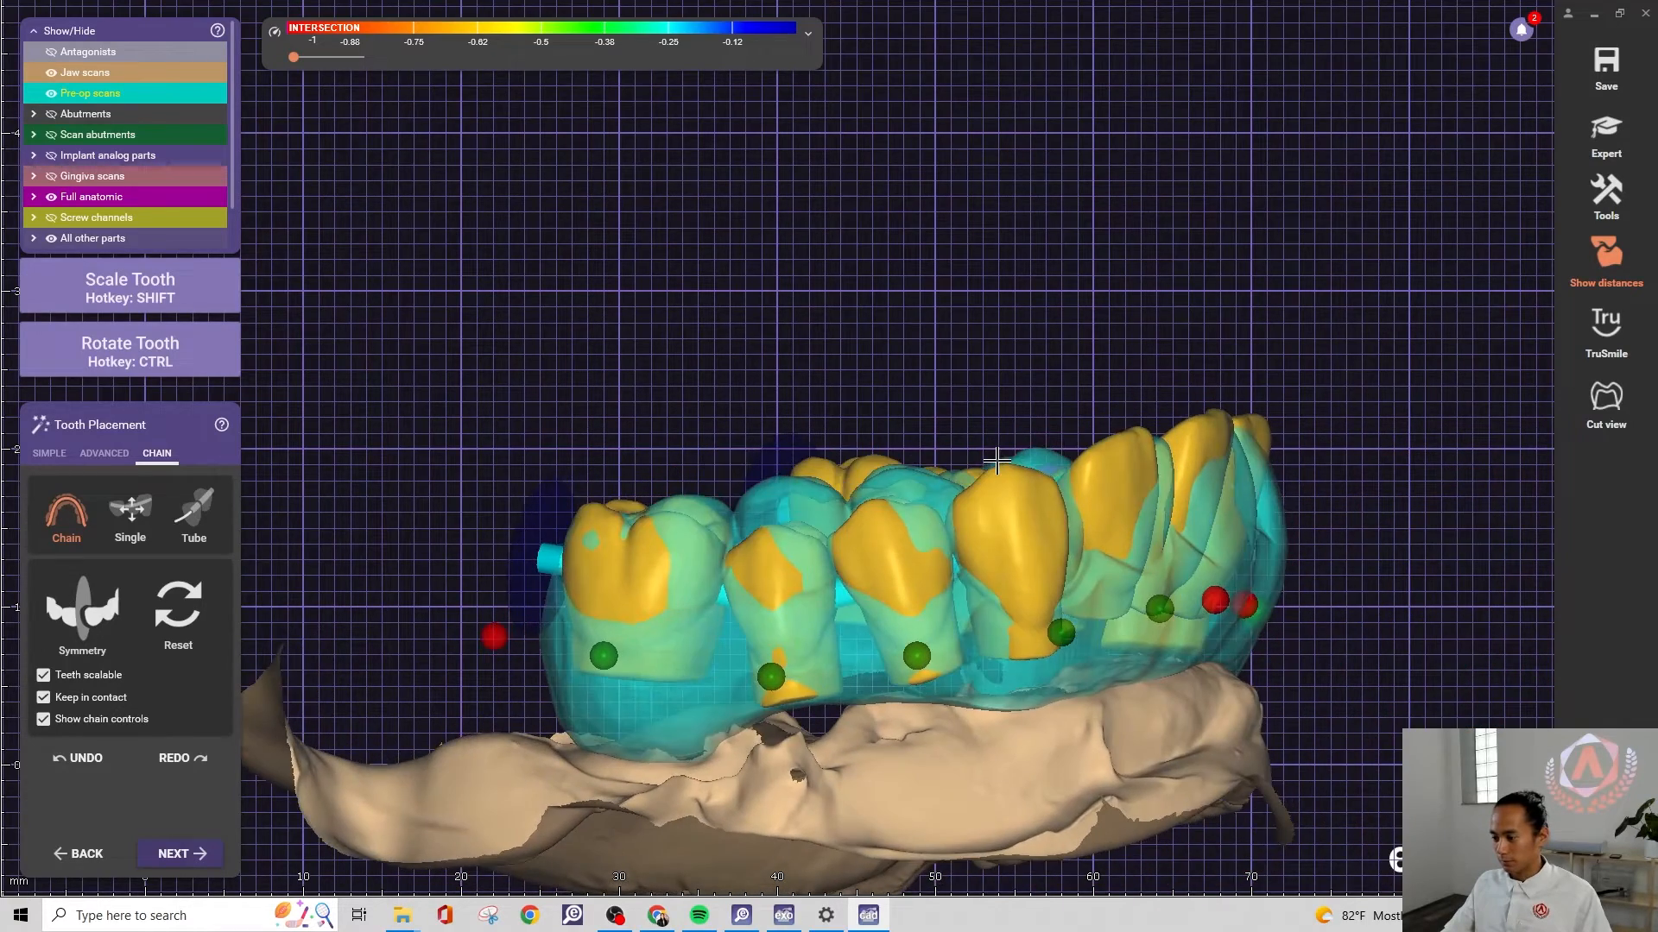
scroll(978, 481, up, 5)
right_drag(827, 587, 865, 512)
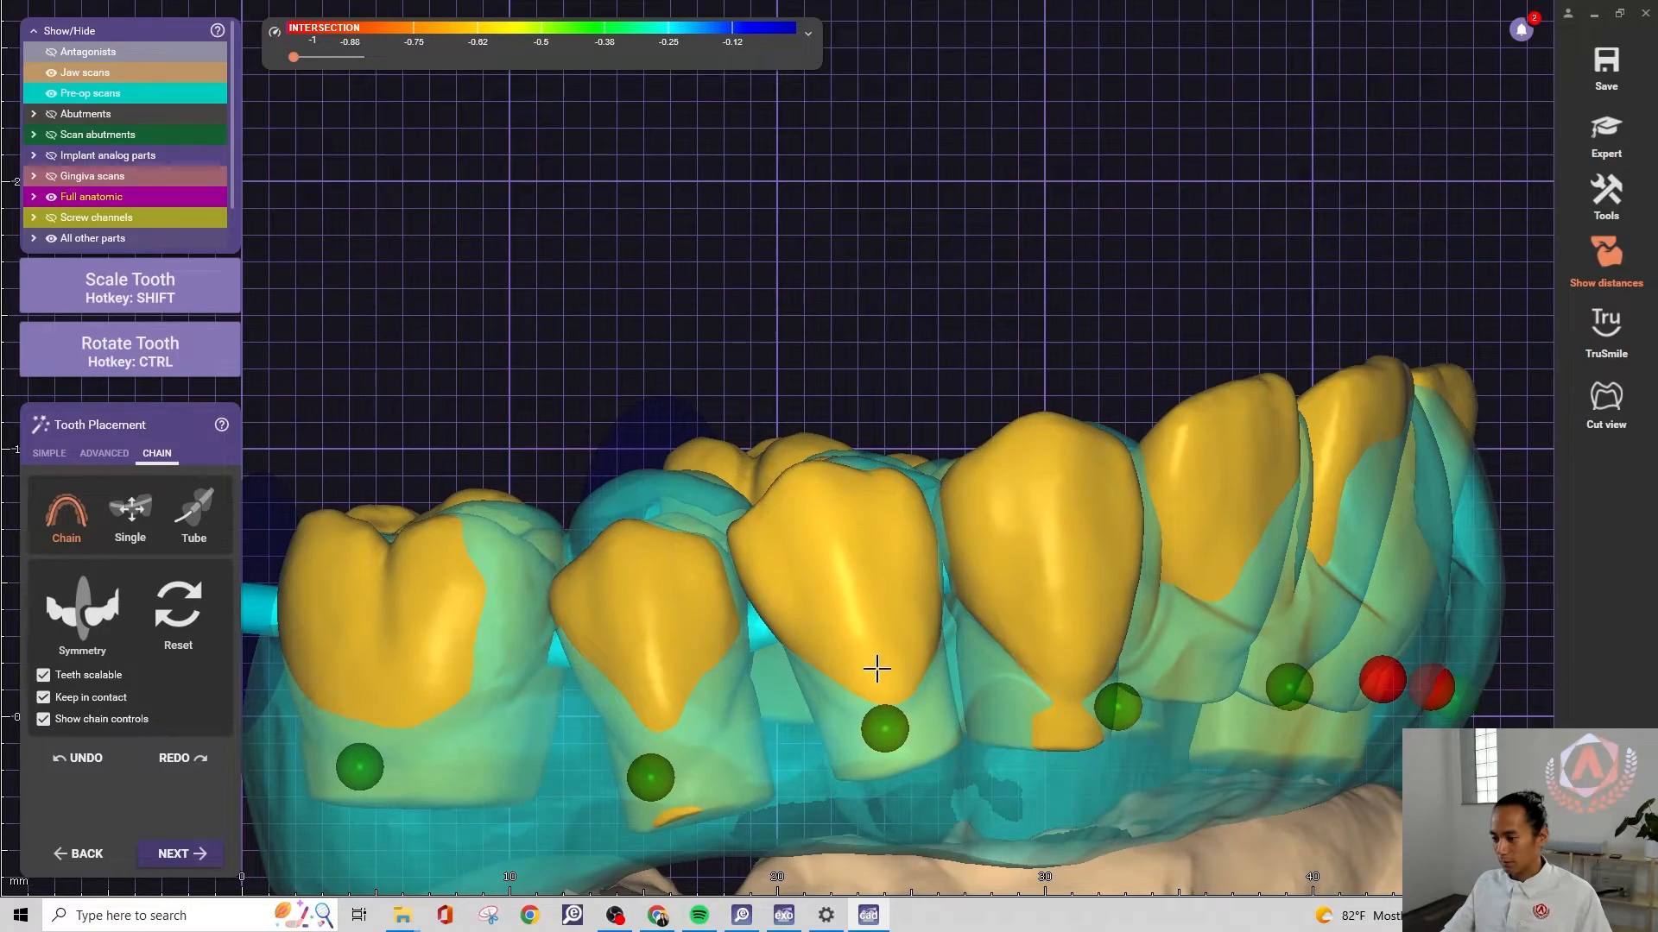
scroll(885, 723, down, 5)
right_drag(992, 581, 1021, 523)
scroll(829, 684, up, 3)
right_drag(763, 754, 759, 740)
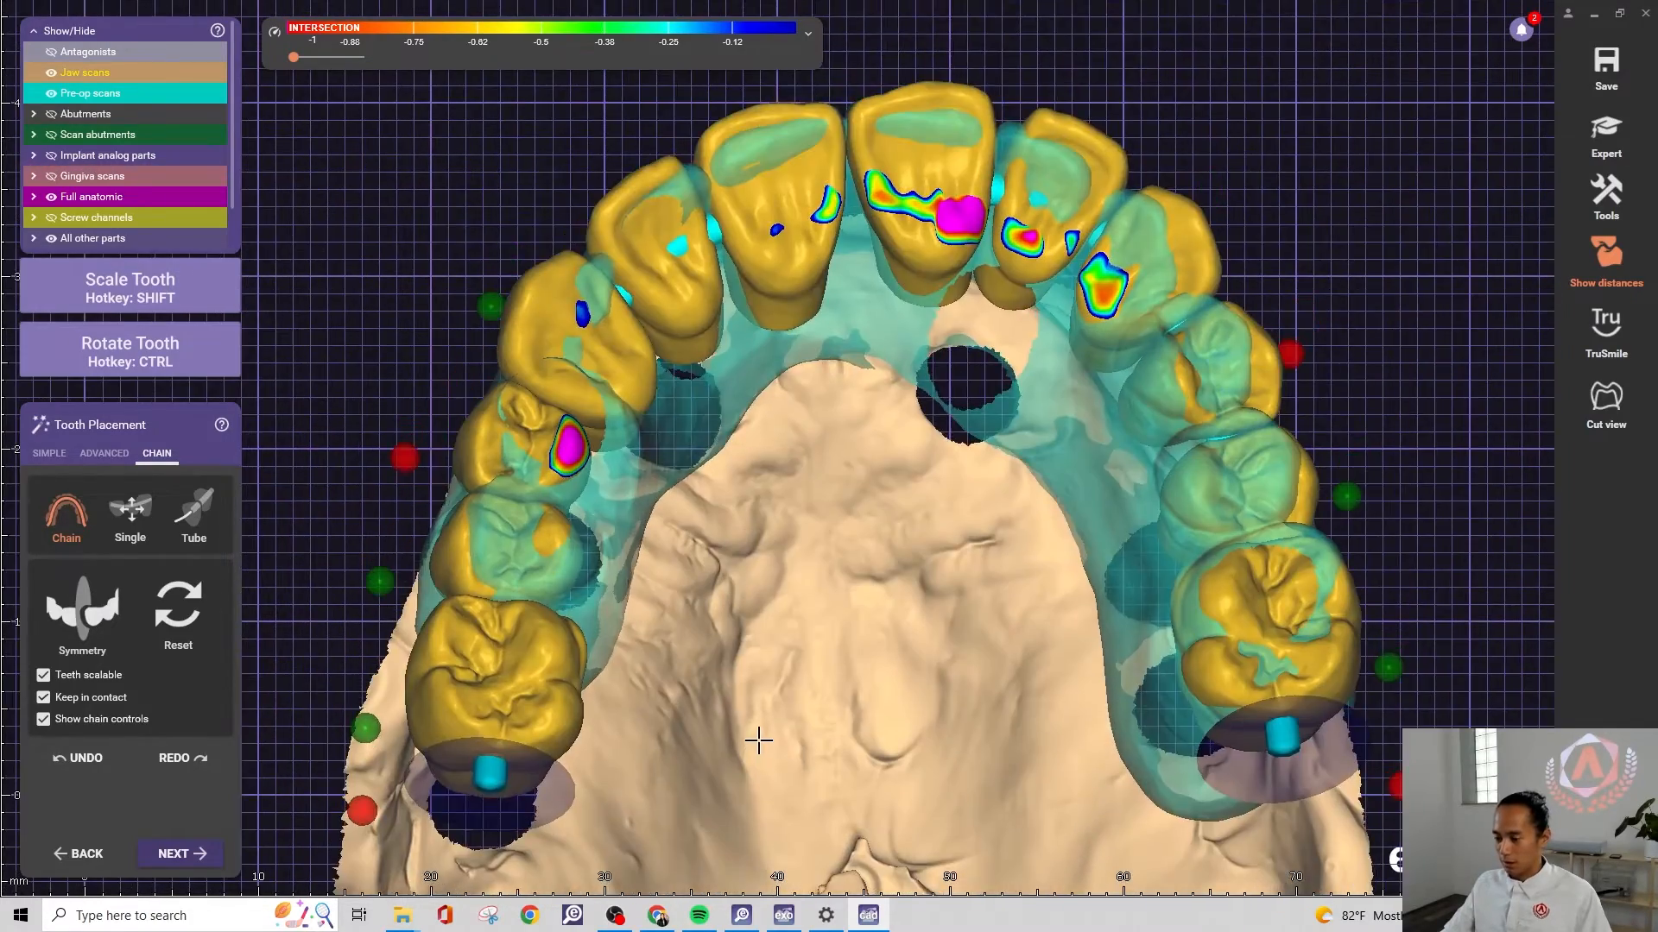
Rotate the second premolar on the patient's right slightly to align it with the pre-op scan in the occlusal view
middle_drag(759, 740, 800, 573)
right_drag(800, 573, 788, 607)
scroll(612, 585, up, 3)
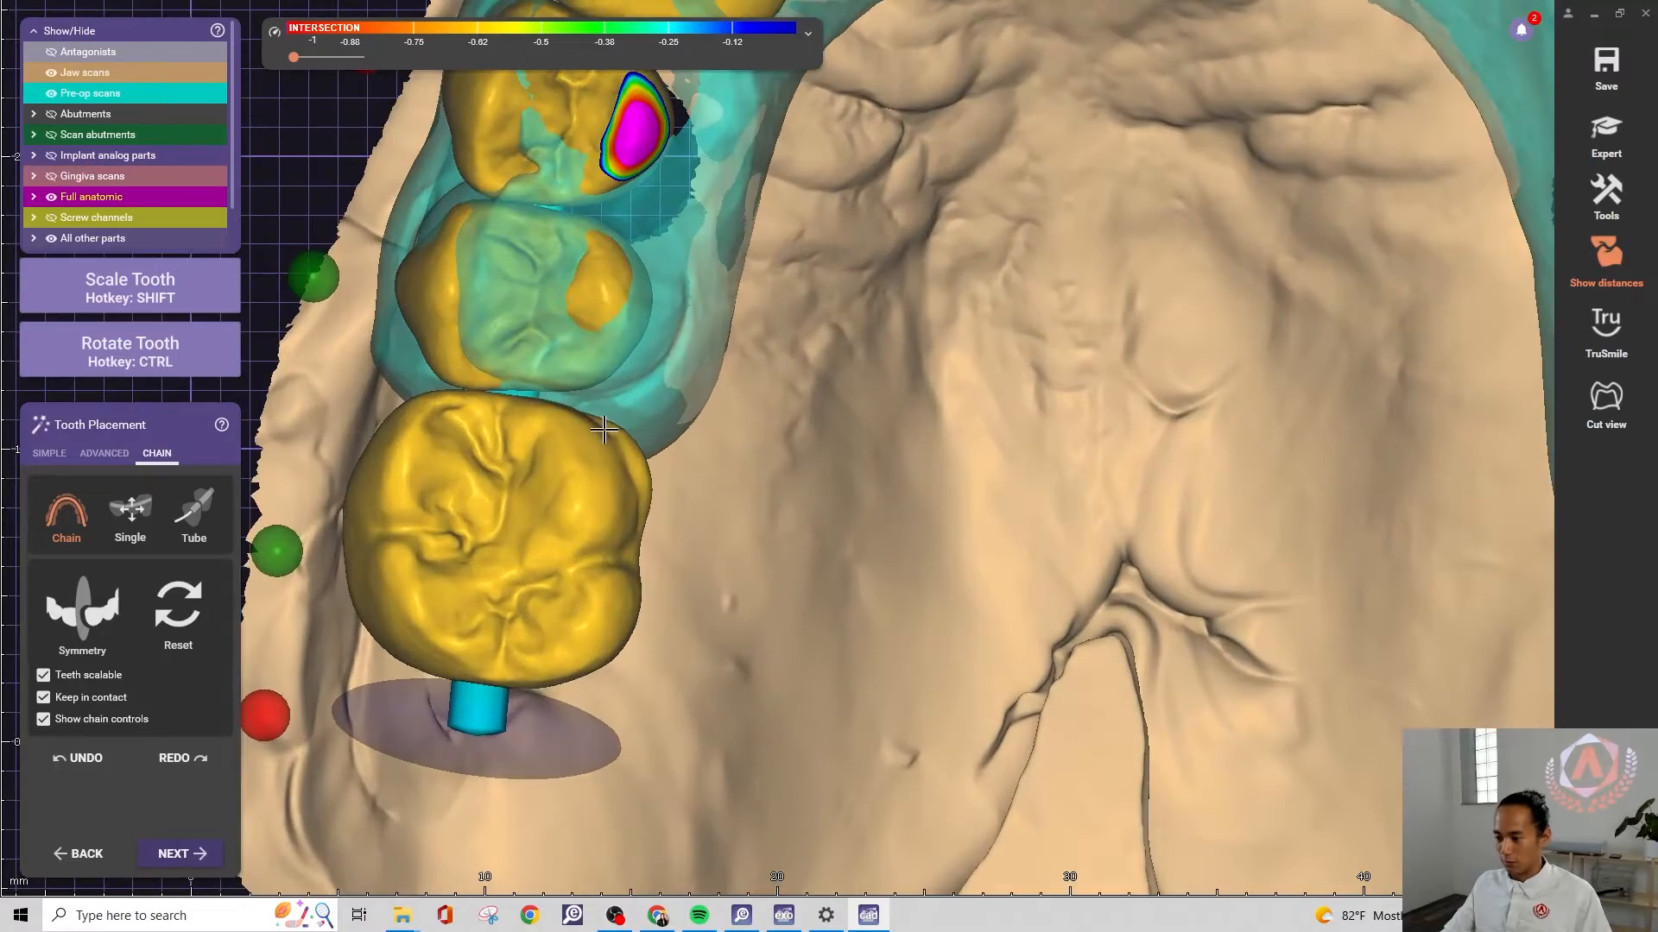
scroll(930, 563, down, 3)
middle_drag(929, 563, 907, 733)
scroll(762, 684, down, 2)
scroll(663, 597, up, 4)
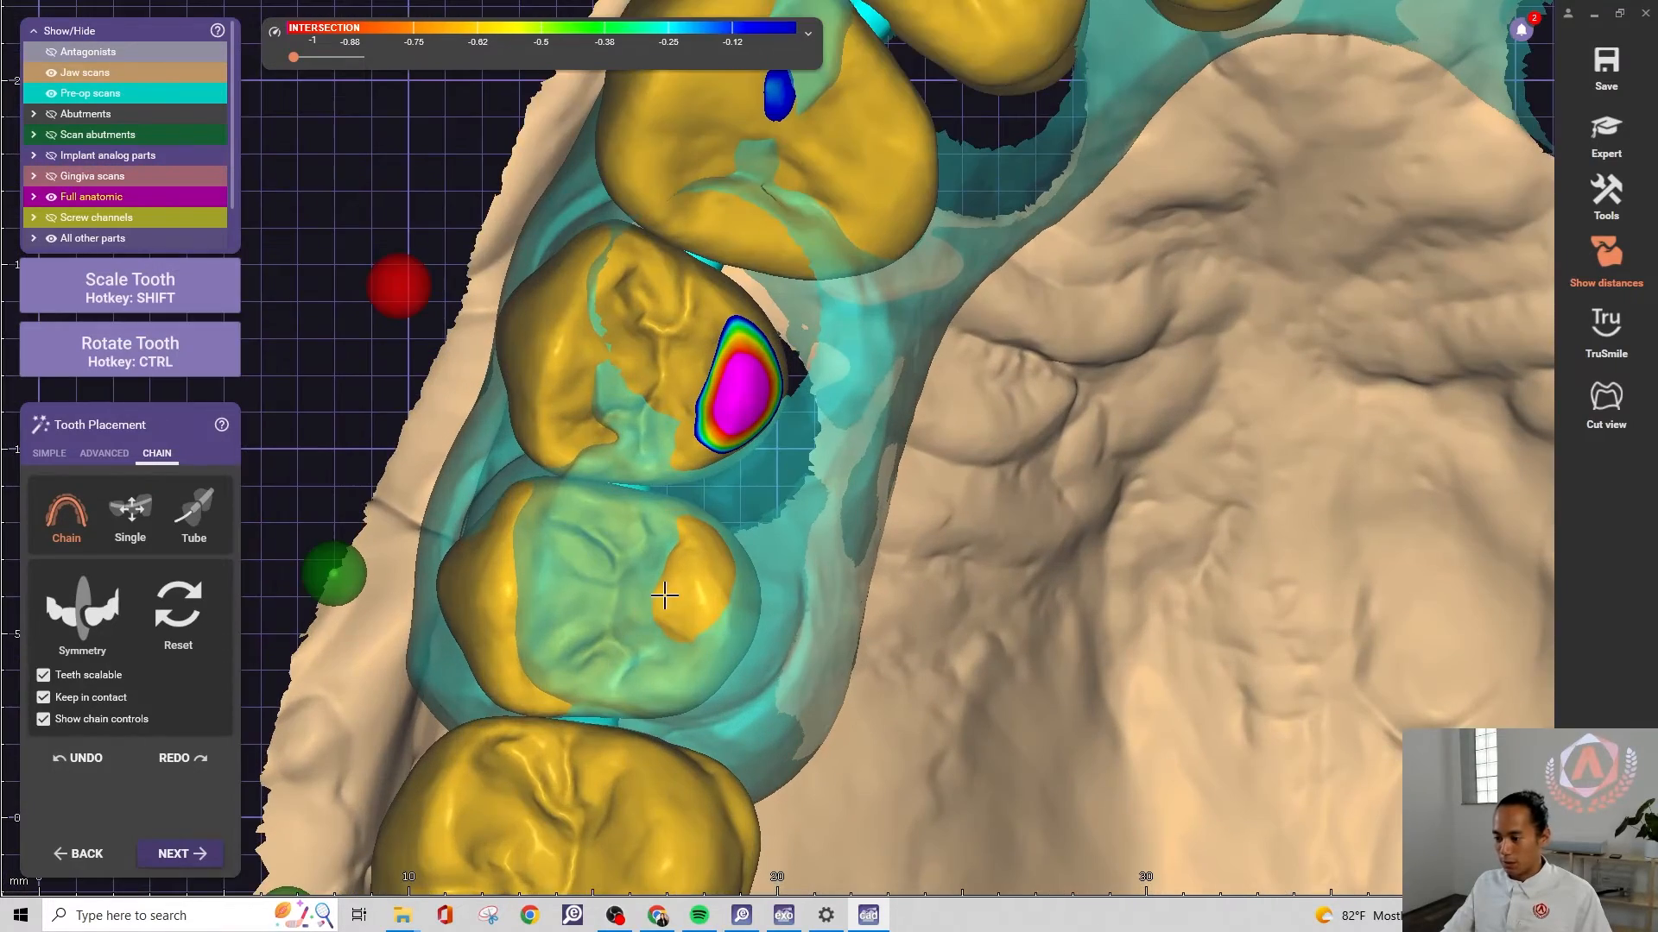
mouse_move(708, 583)
ctrl+mouse_down()
mouse_move(728, 597)
mouse_move(708, 597)
ctrl+mouse_up()
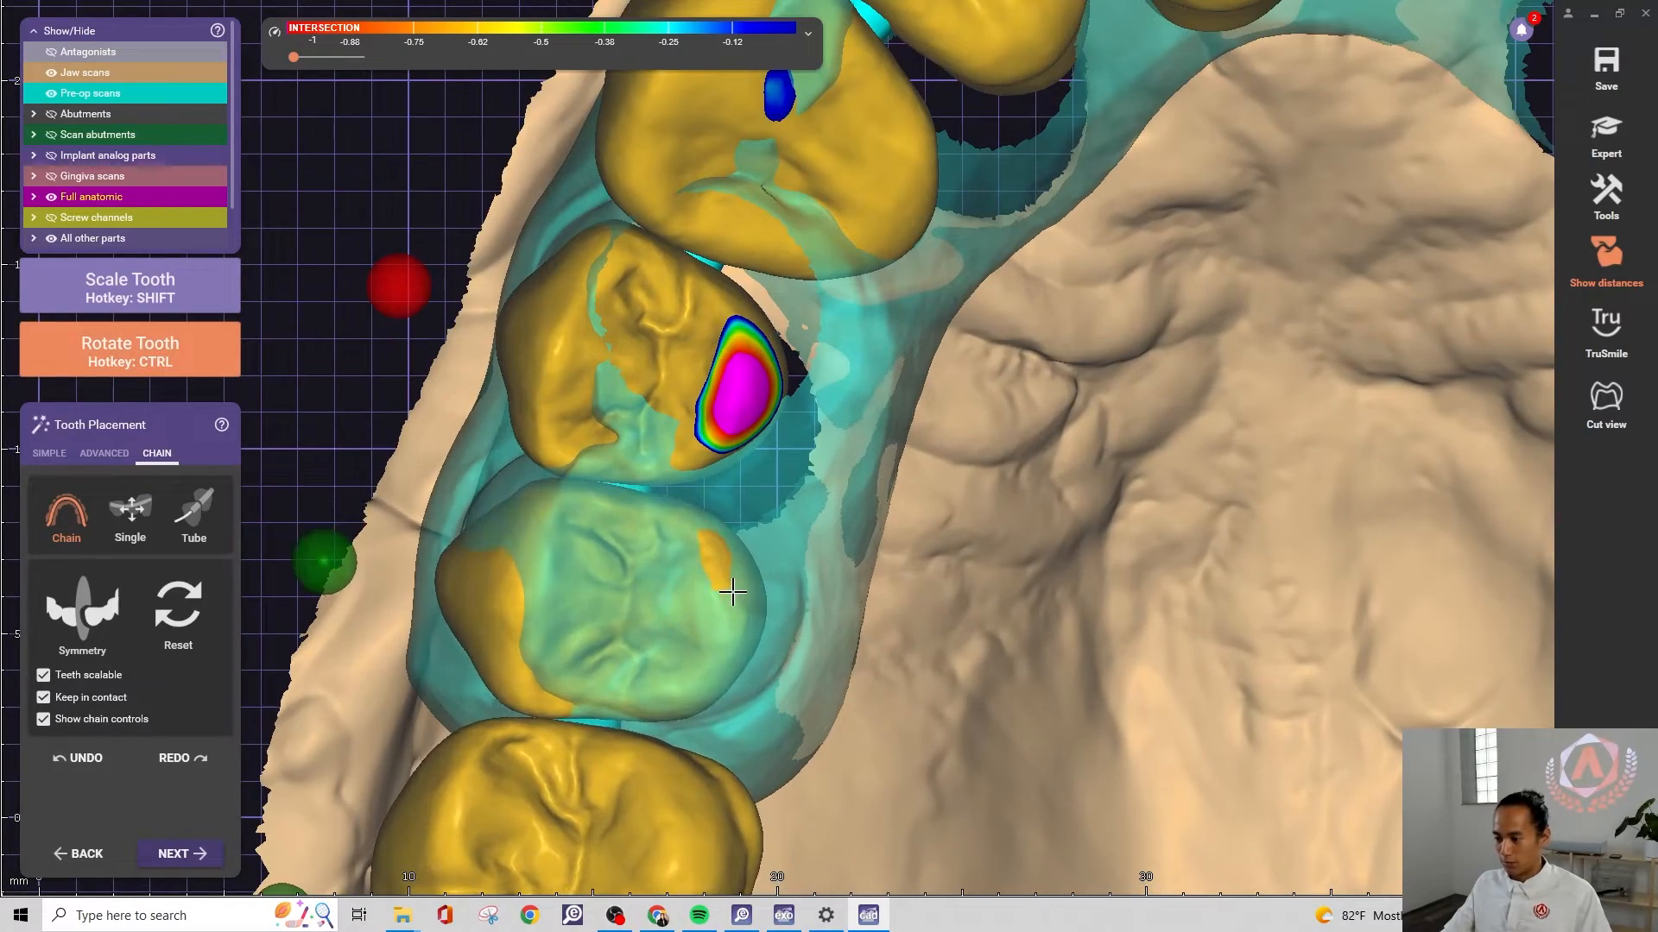
scroll(708, 596, down, 3)
right_drag(708, 597, 710, 573)
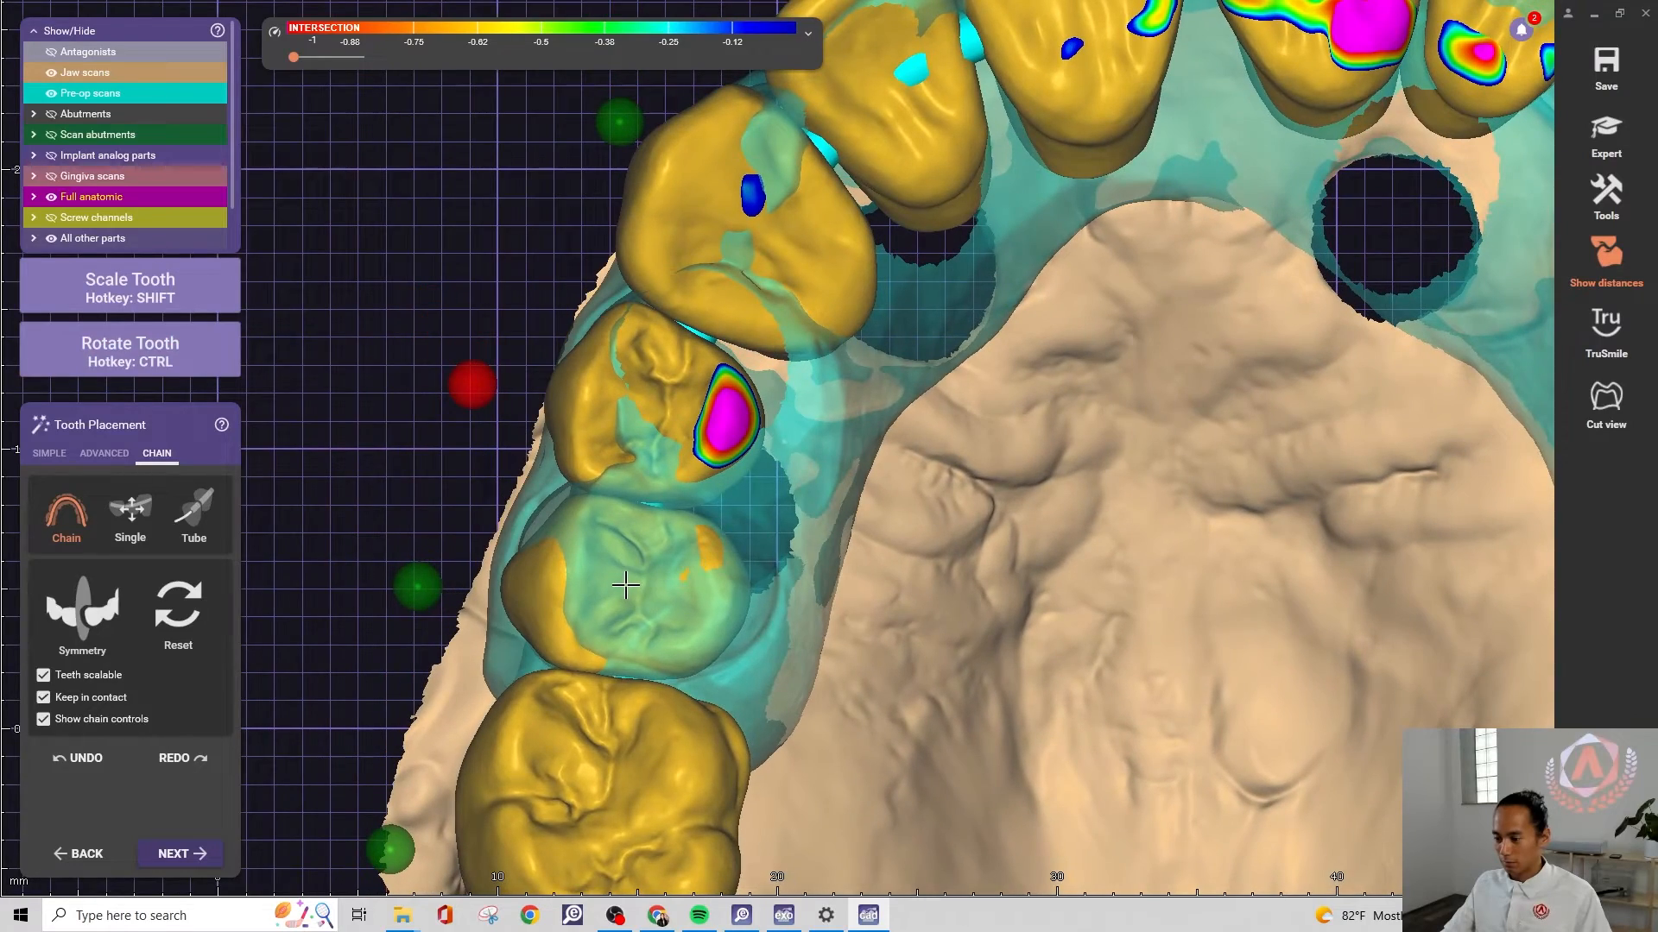
Rotate the lateral incisor on the patient's right to follow the pre-op arch and lock its chain control
scroll(720, 593, down, 3)
middle_drag(1038, 645, 803, 695)
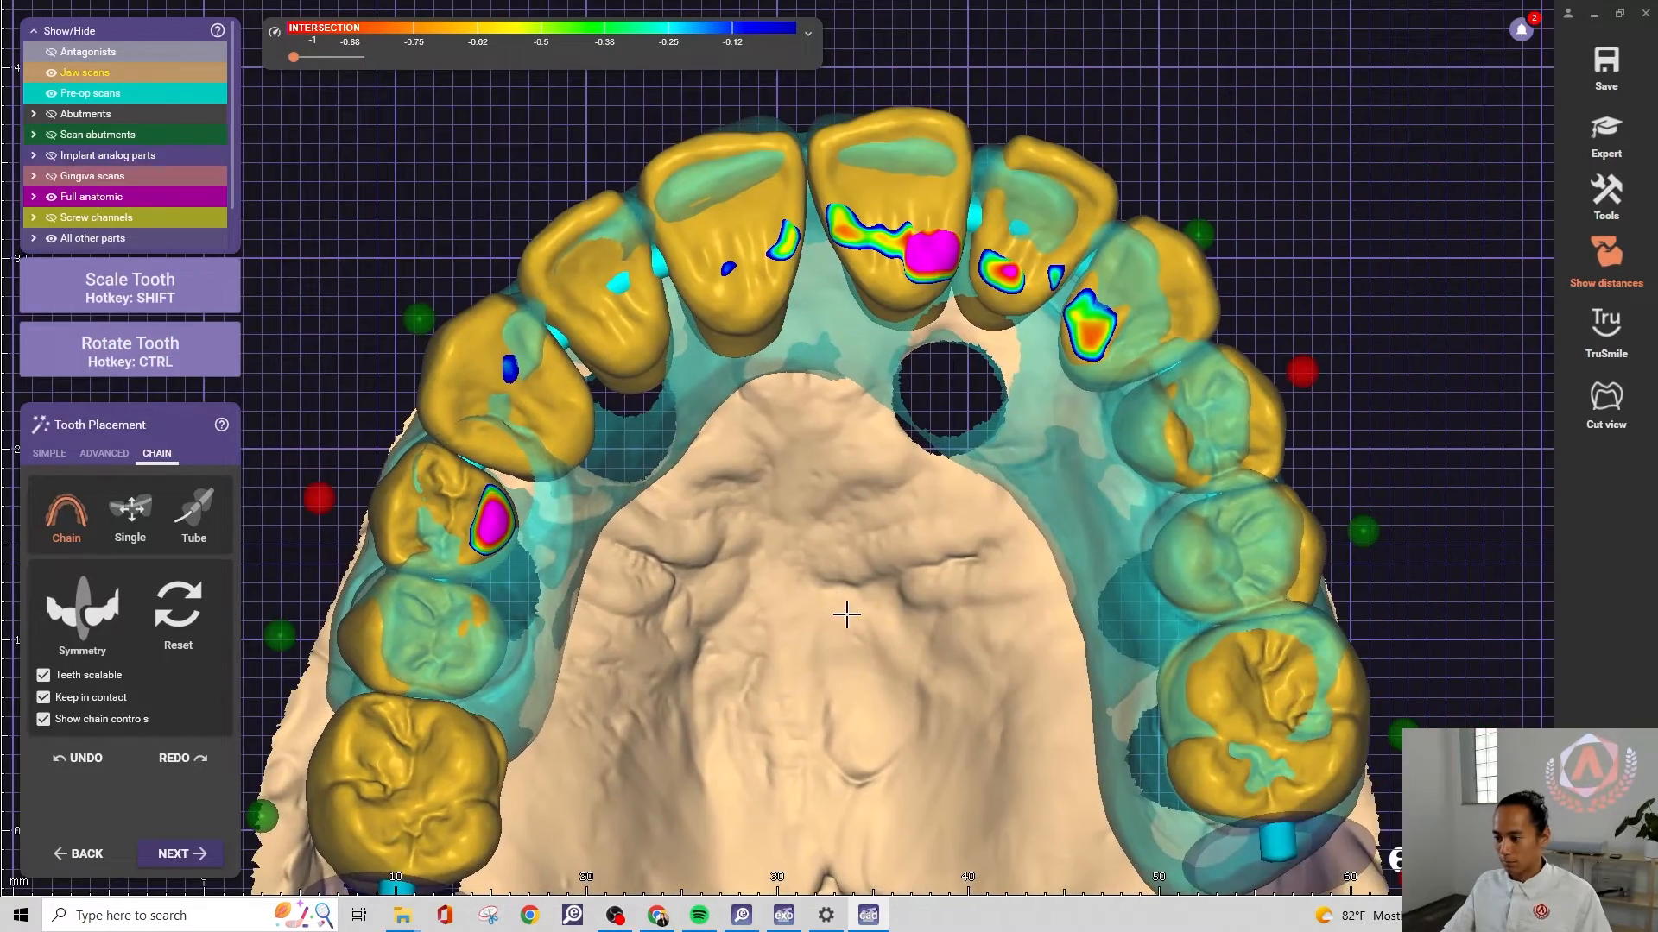
right_drag(844, 614, 860, 632)
middle_drag(633, 507, 826, 694)
scroll(791, 371, down, 1)
scroll(790, 368, up, 4)
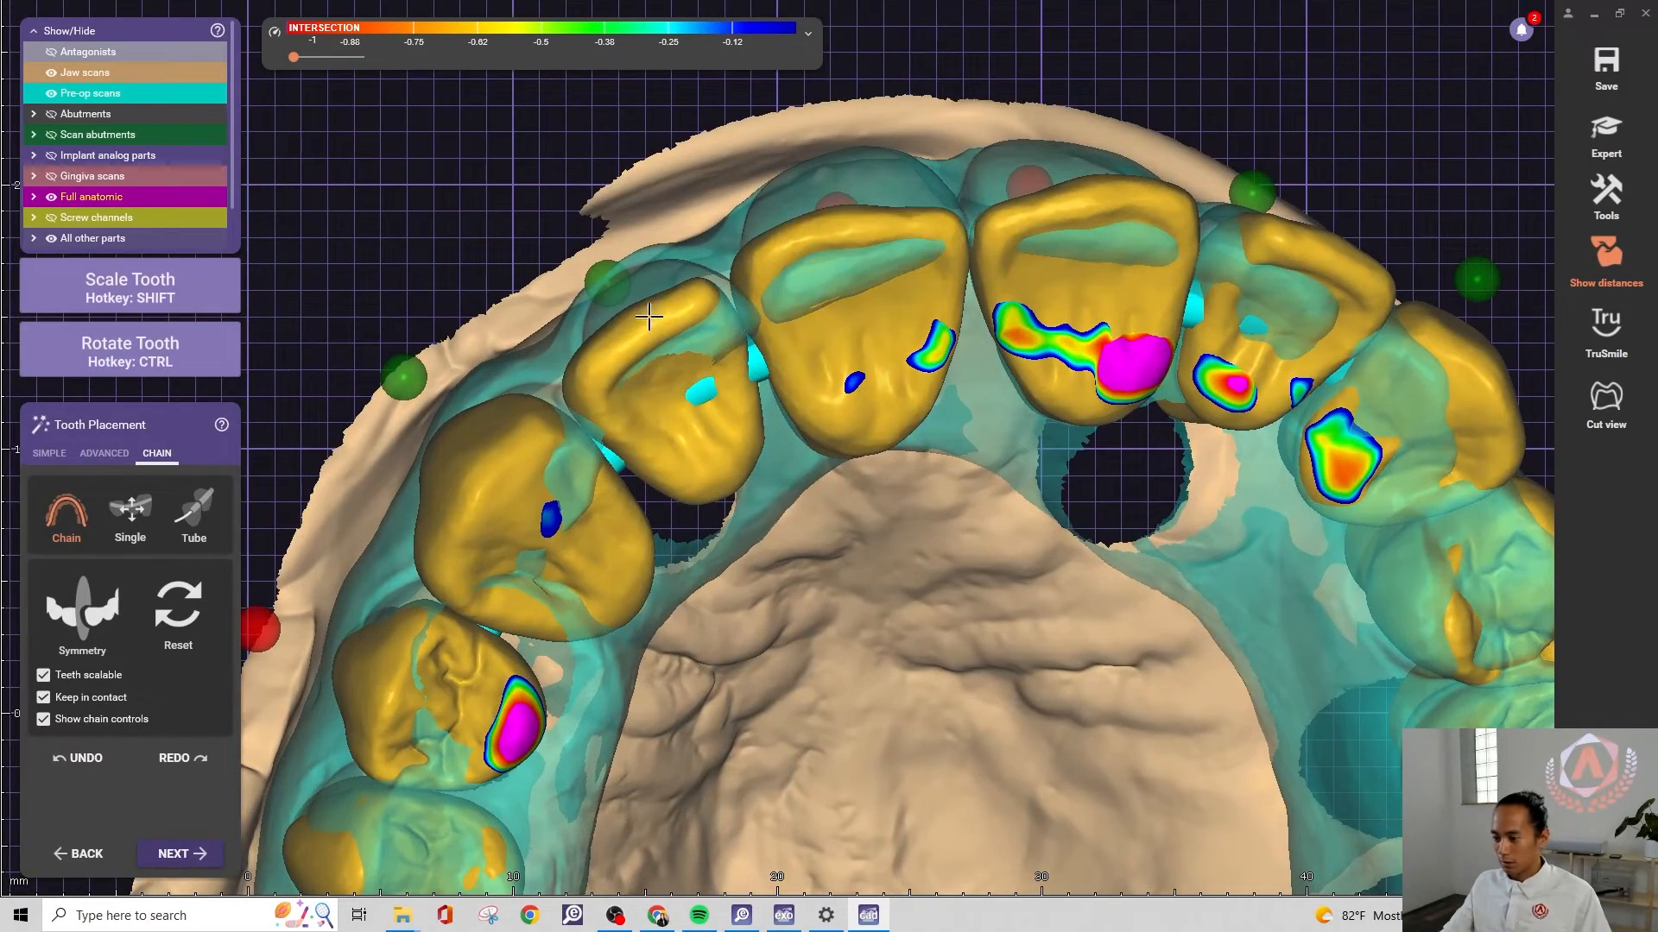
ctrl+drag(639, 339, 682, 343)
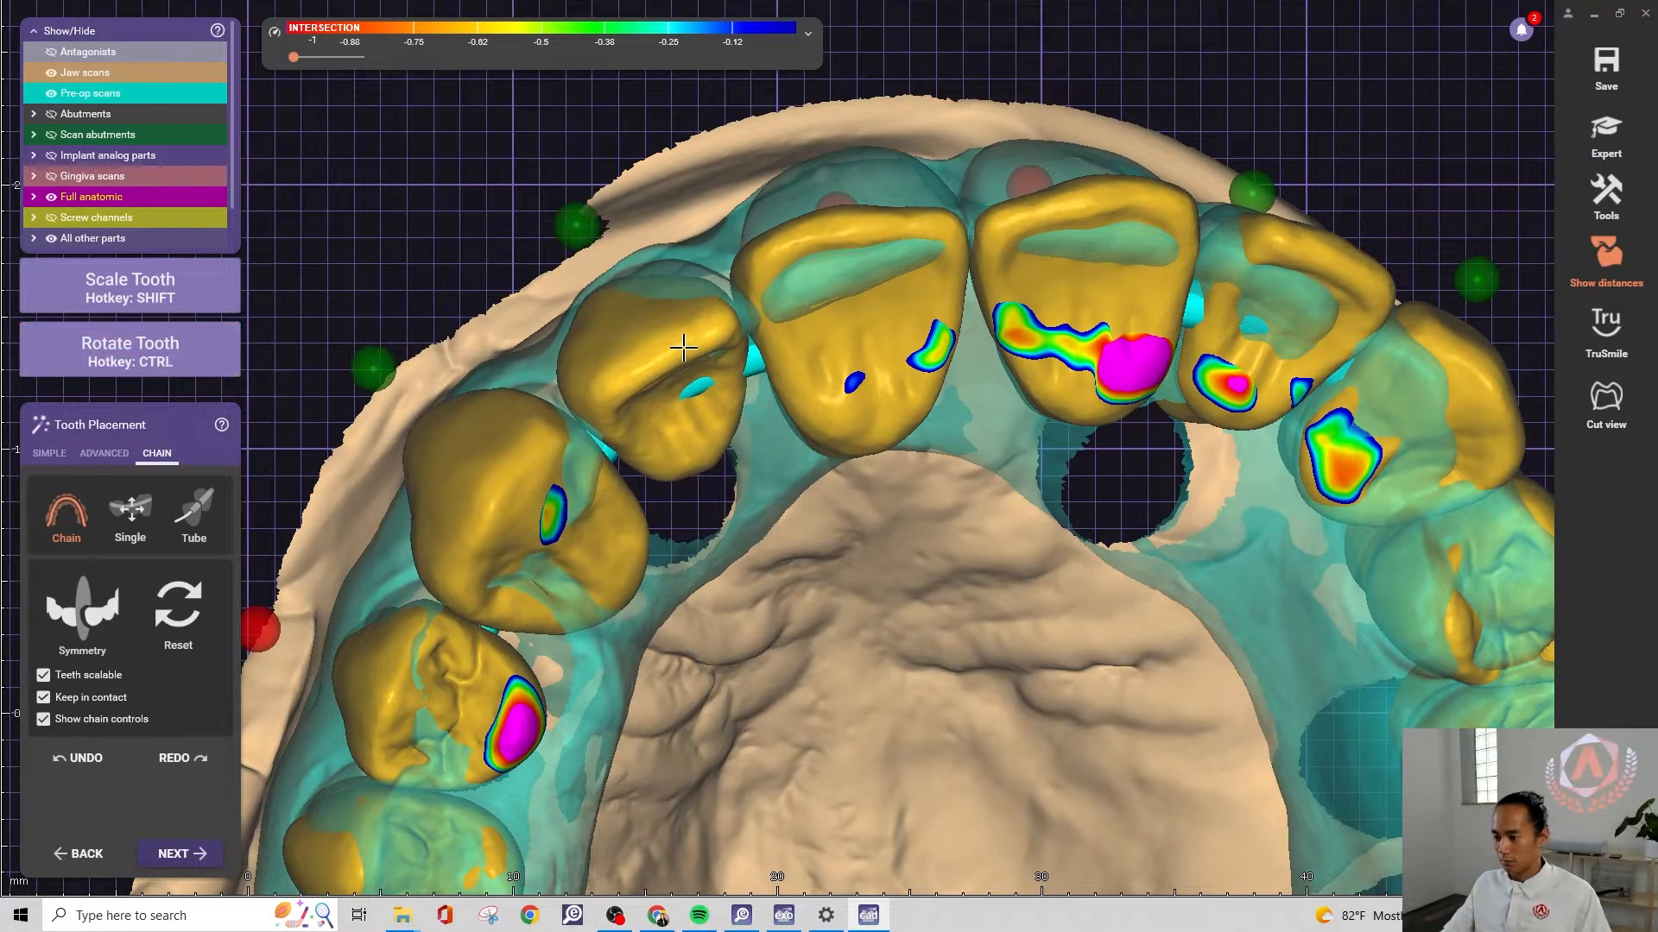
click(580, 229)
Reposition the canine on the patient's right over the pre-op canine and lock its chain control
right_drag(761, 561, 744, 545)
drag(481, 488, 505, 492)
scroll(505, 491, down, 3)
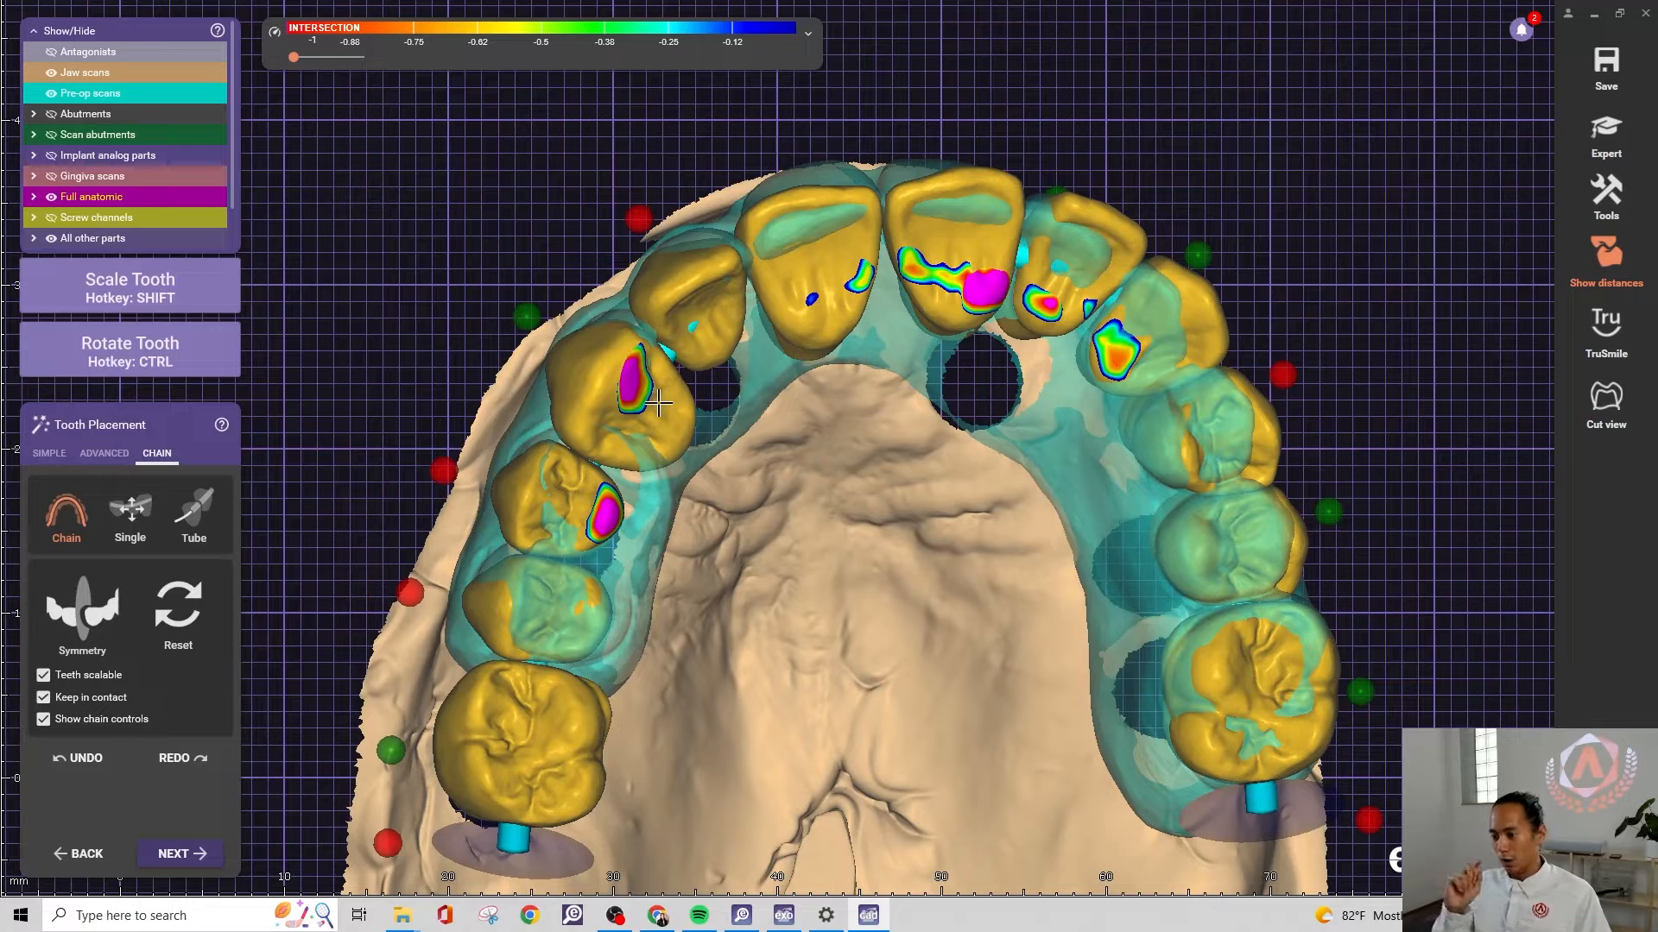
scroll(658, 403, up, 2)
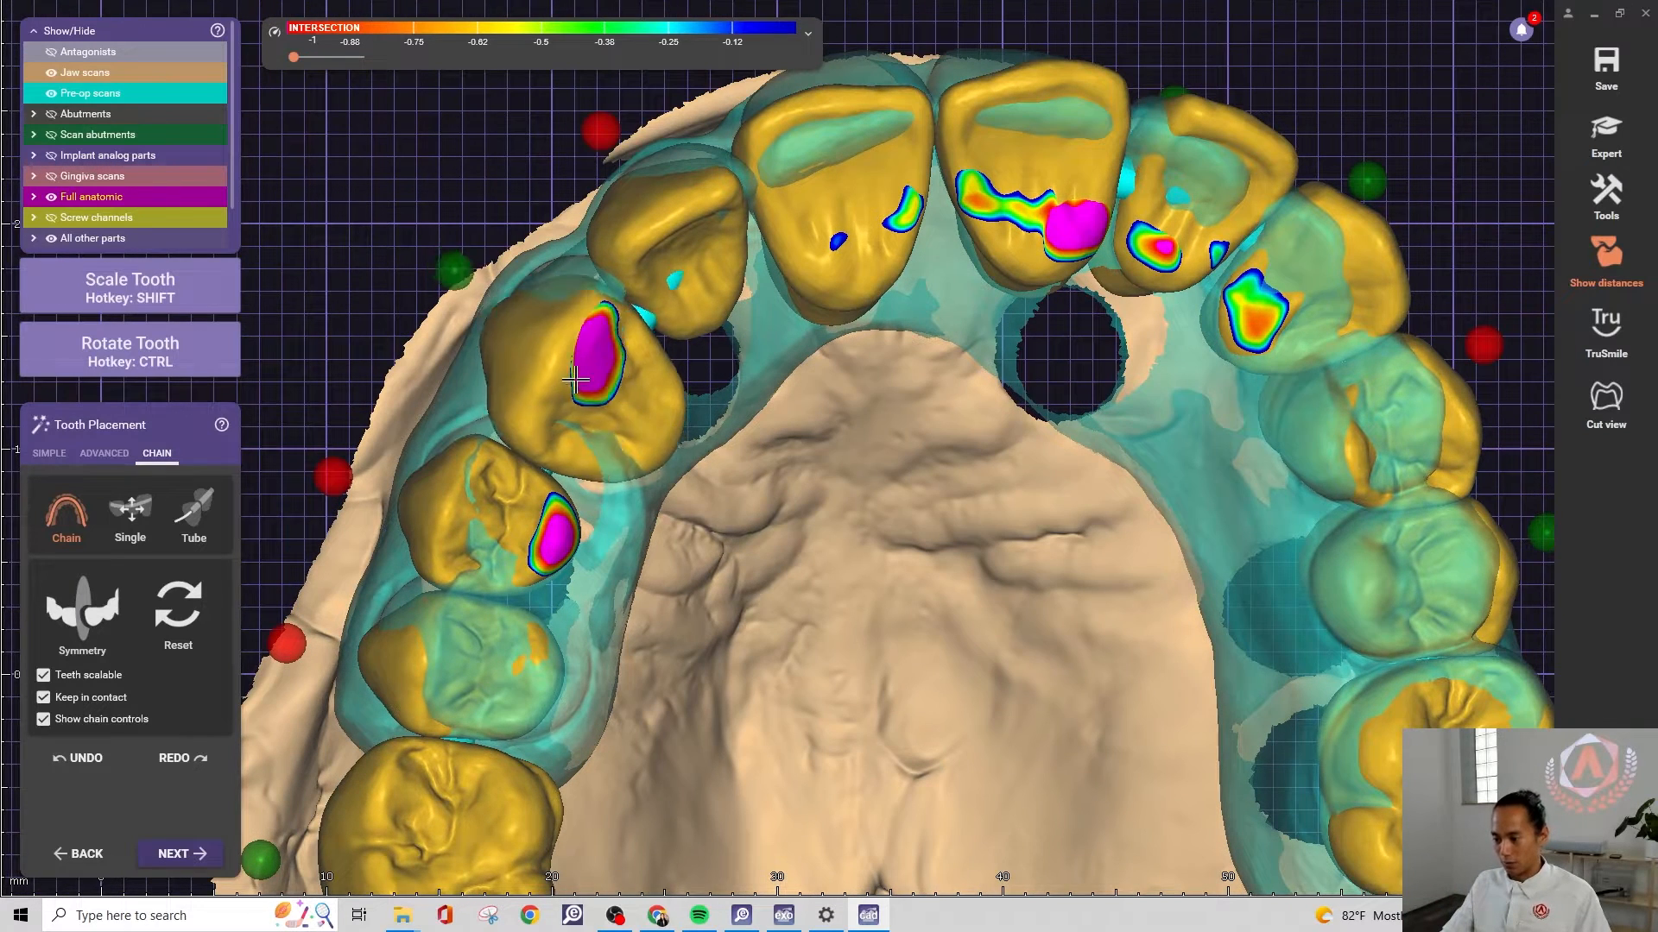
drag(597, 398, 568, 374)
scroll(836, 450, down, 2)
mouse_move(824, 384)
right_down()
mouse_move(831, 447)
mouse_move(806, 381)
right_up()
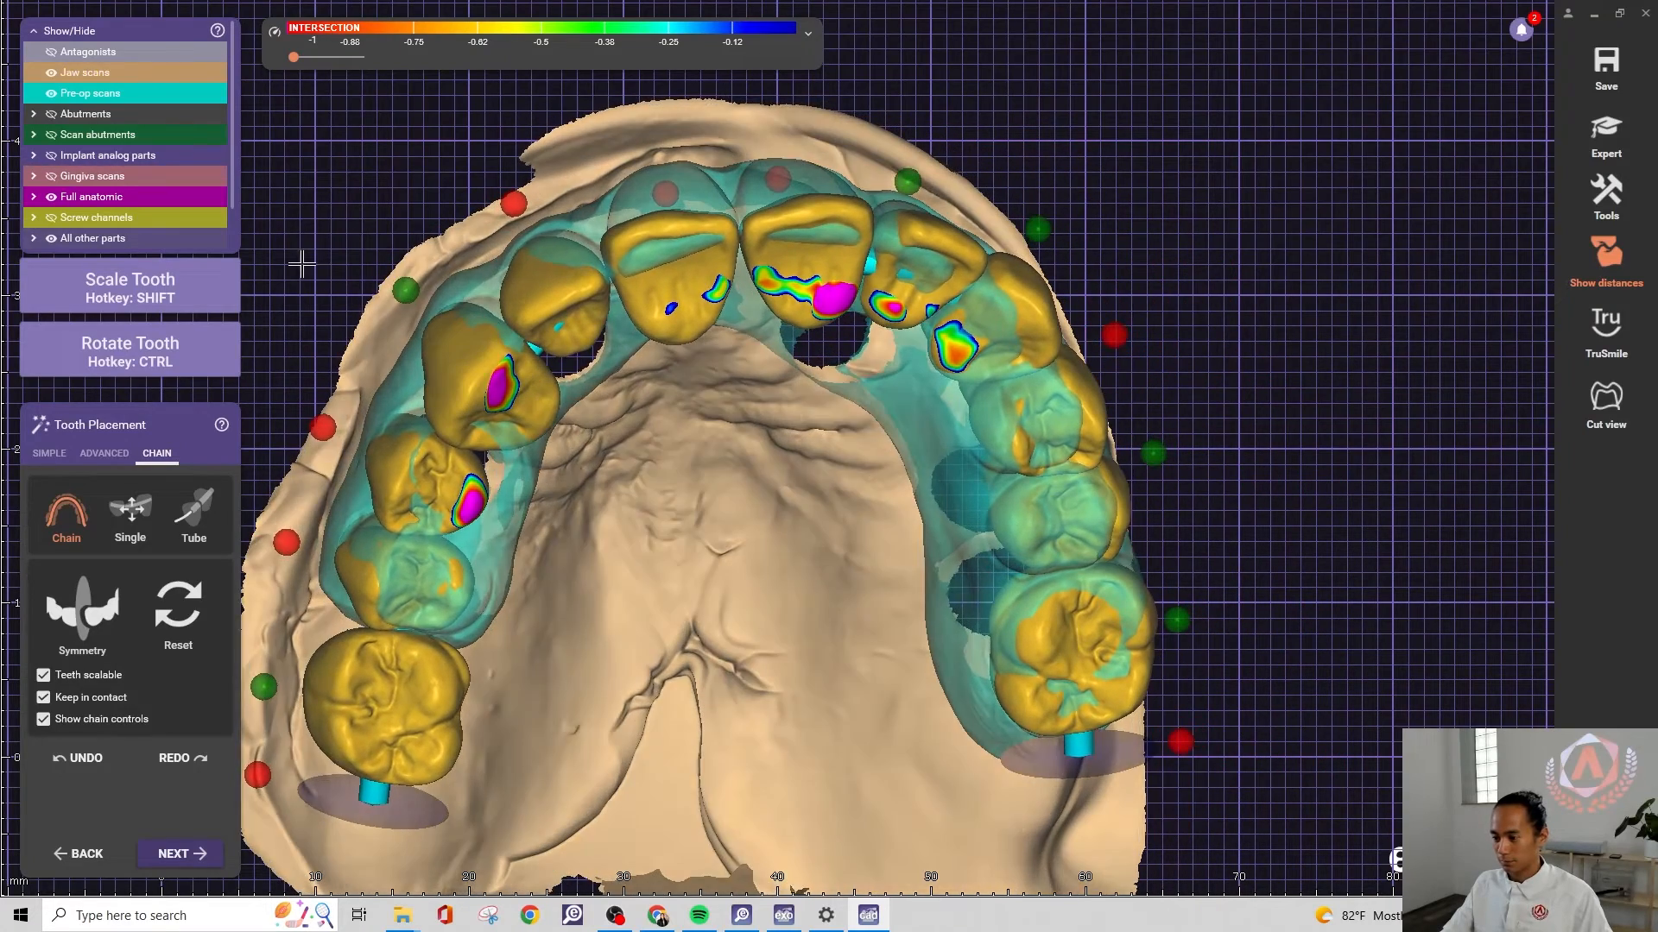
scroll(774, 555, up, 3)
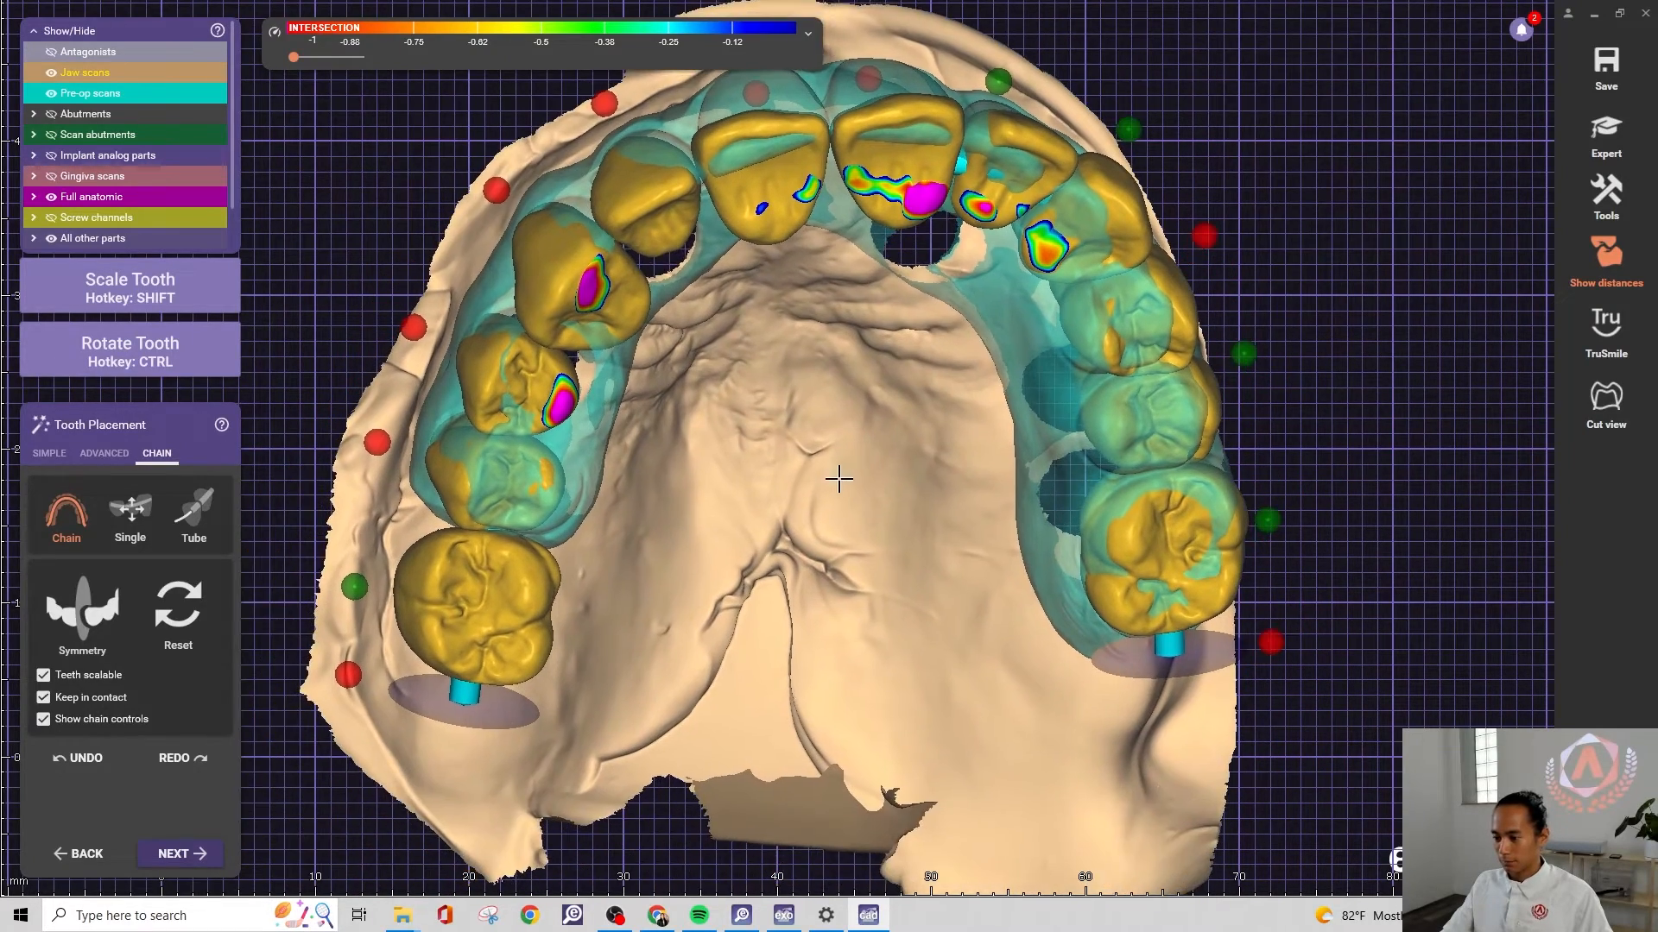
Rotate the lateral incisor on the patient's left to follow the pre-op arch and lock its chain control
scroll(781, 474, down, 3)
right_drag(780, 474, 821, 474)
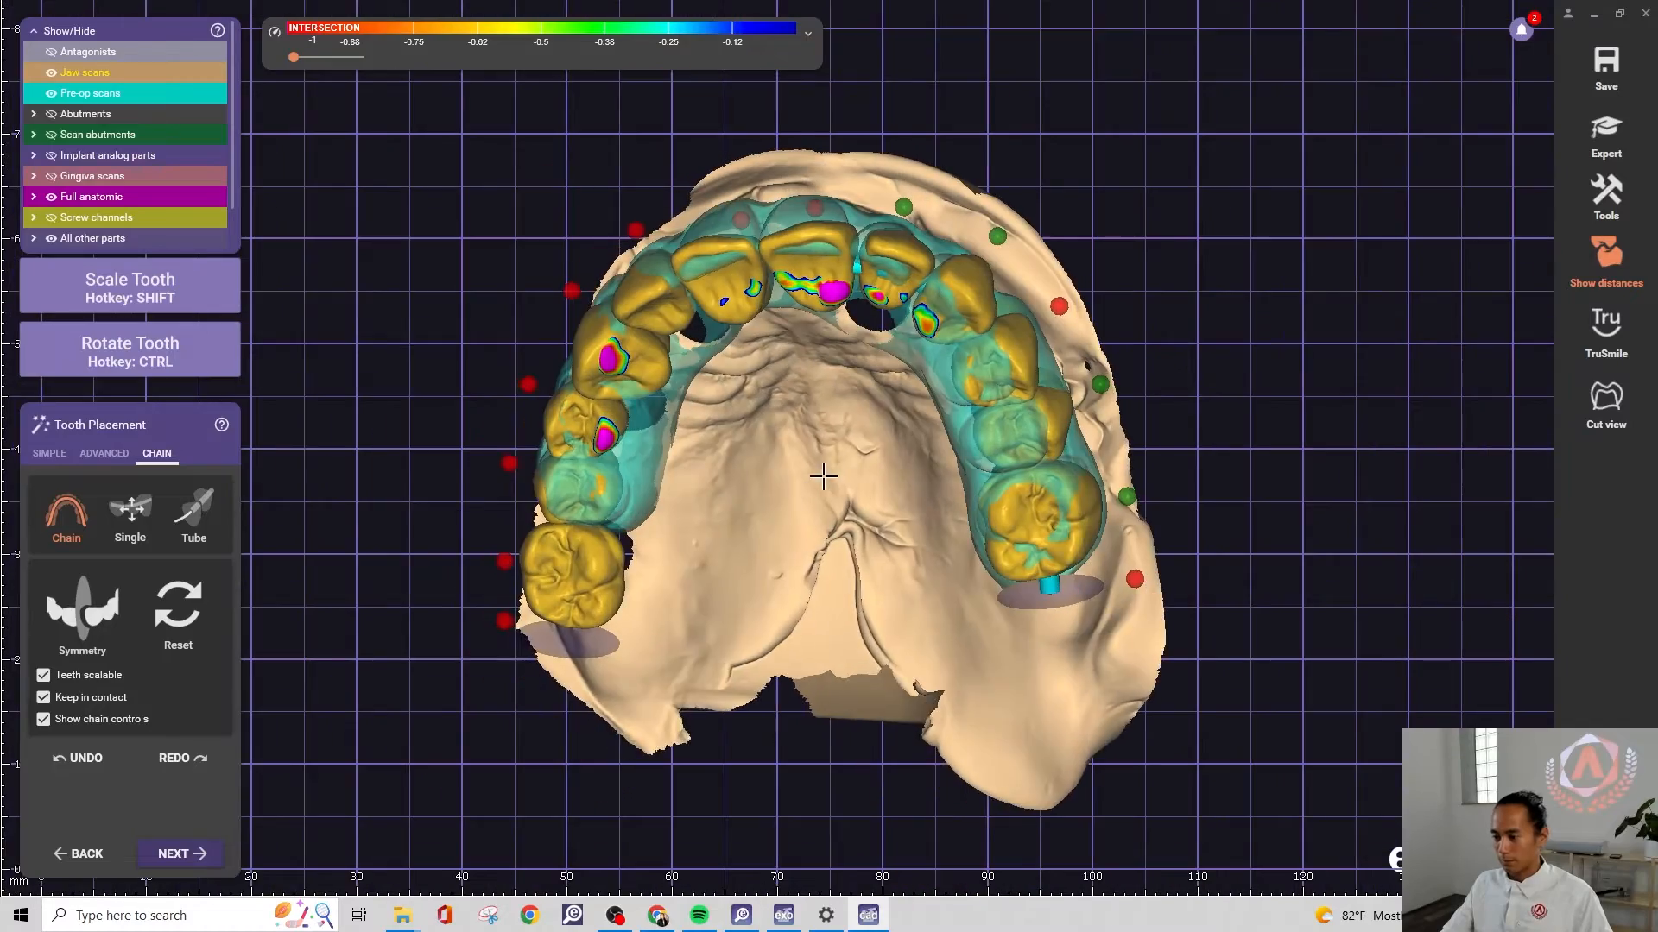
middle_drag(821, 474, 682, 635)
scroll(804, 444, up, 4)
scroll(804, 444, up, 3)
scroll(884, 455, down, 4)
right_drag(884, 455, 947, 432)
middle_drag(947, 433, 981, 405)
drag(831, 451, 829, 455)
ctrl+drag(706, 411, 729, 392)
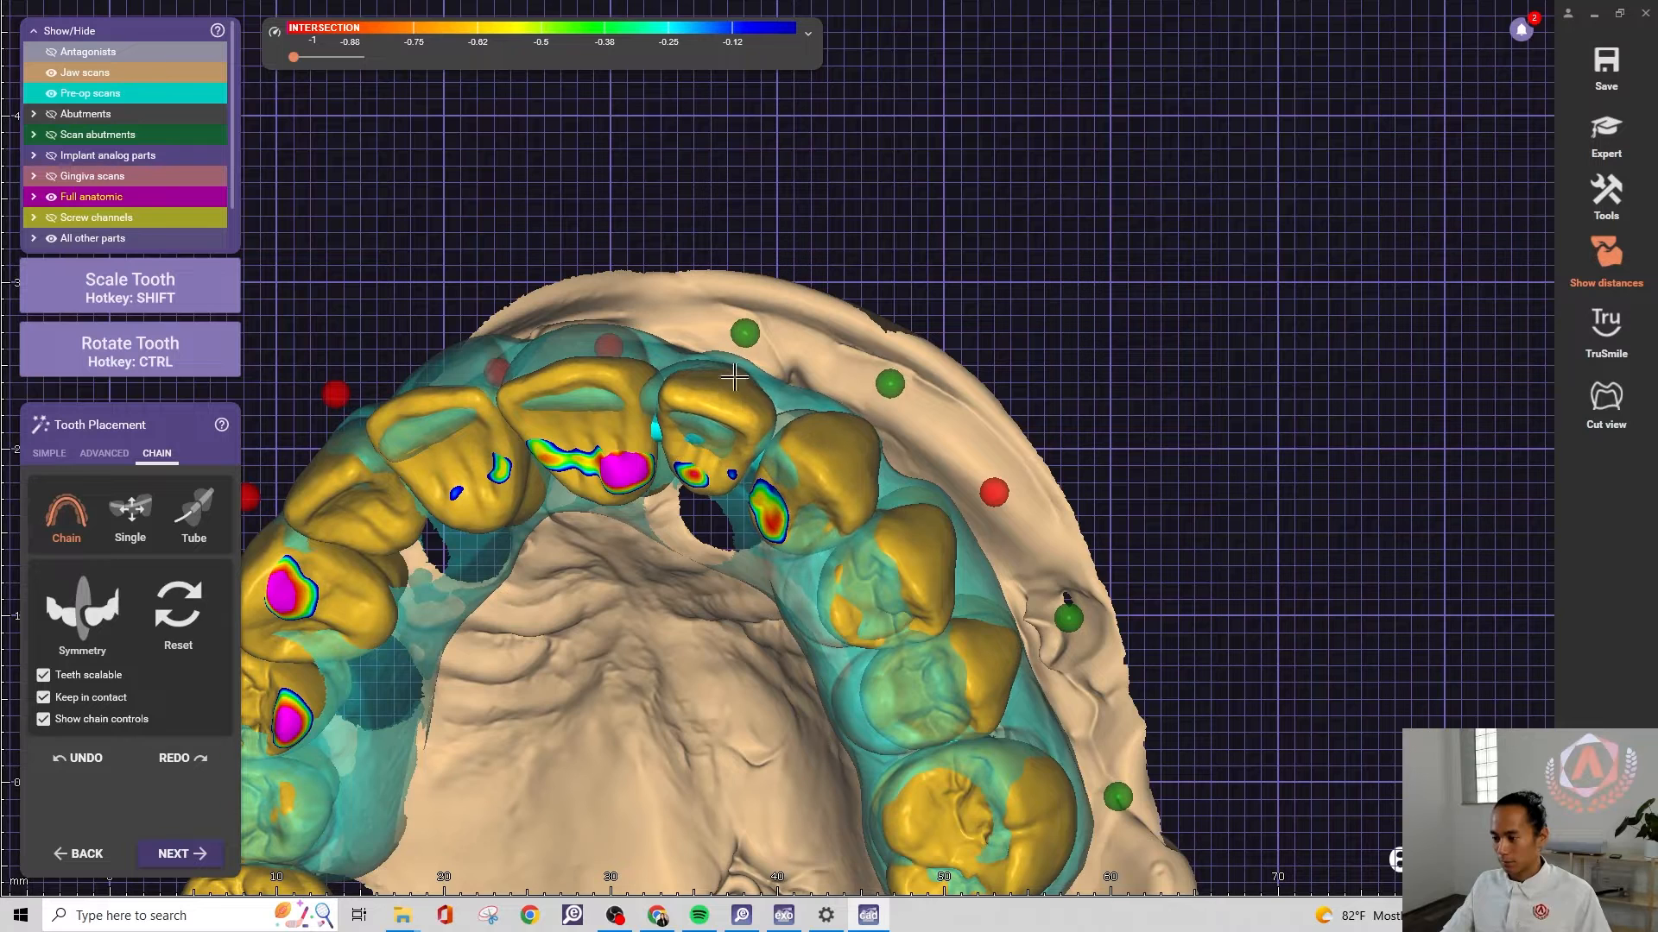
click(749, 333)
Rotate and slightly shift the canine on the patient's left to match the pre-op scan
right_drag(875, 340, 889, 335)
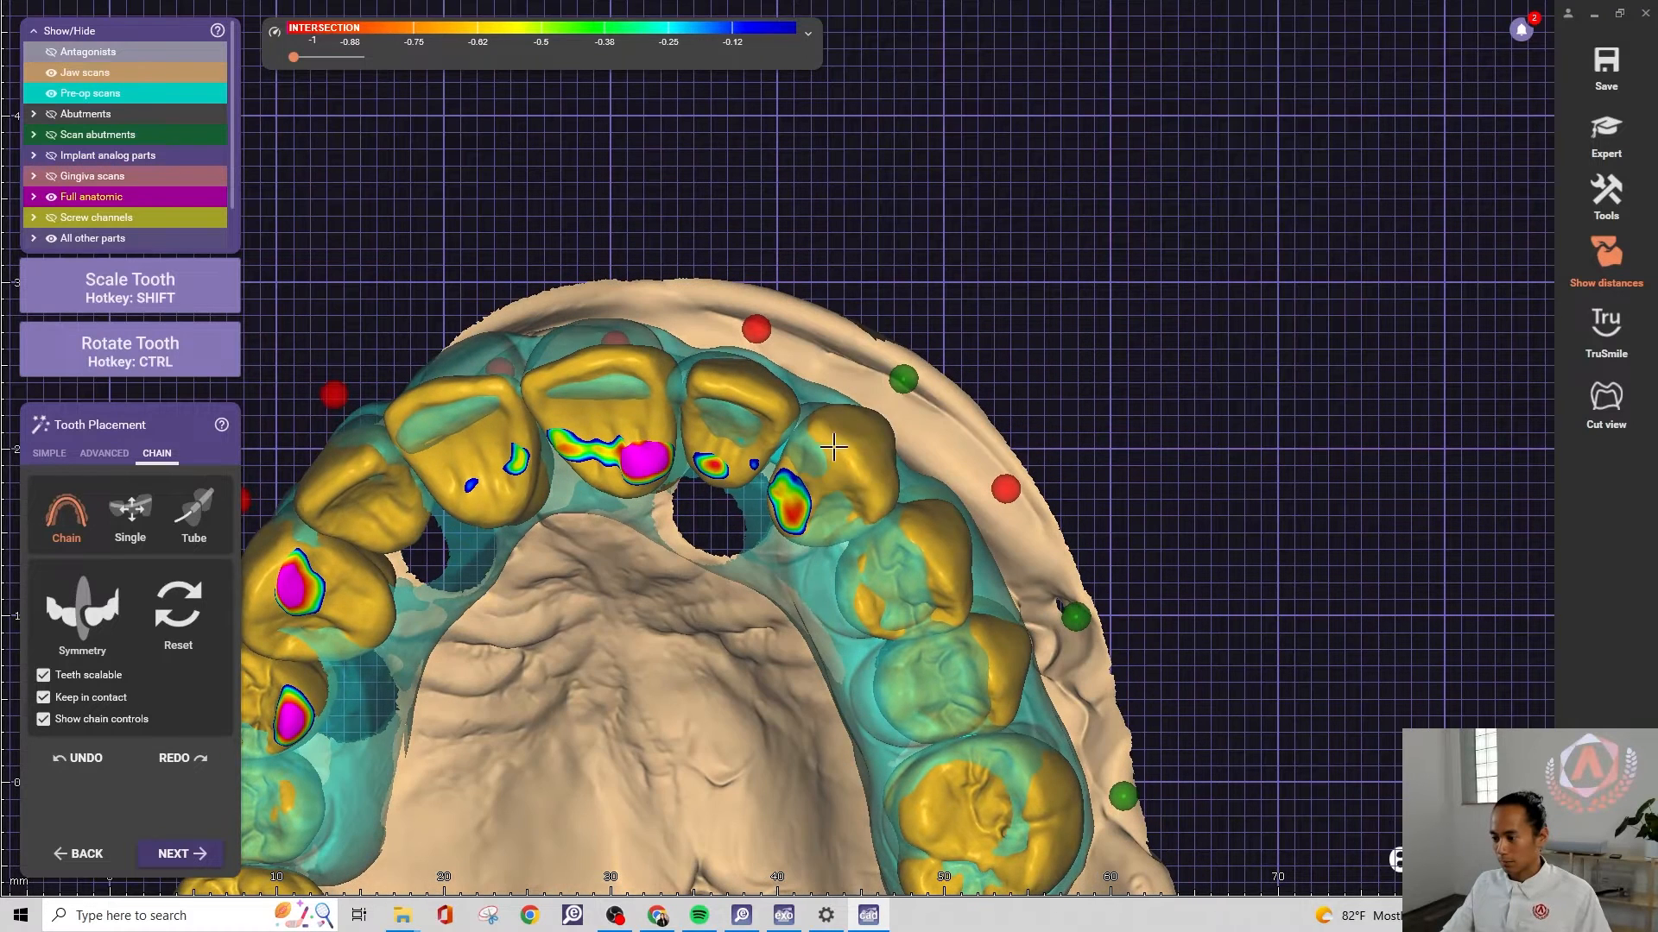
ctrl+drag(843, 471, 846, 466)
scroll(762, 442, down, 2)
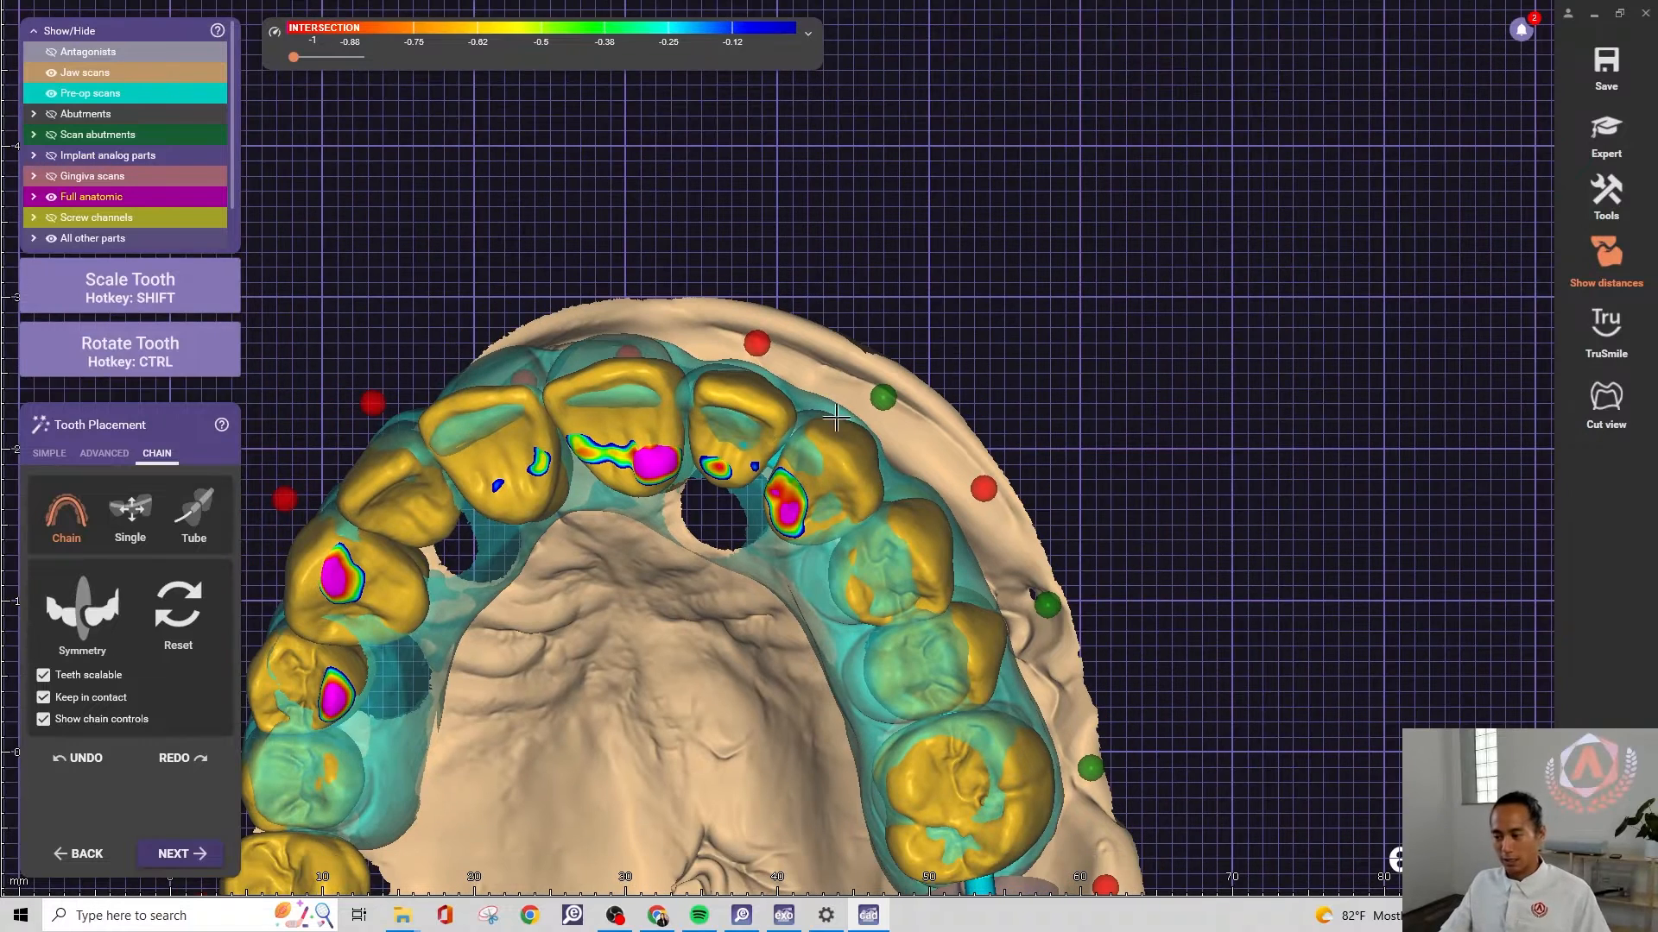
middle_drag(1118, 334, 1278, 222)
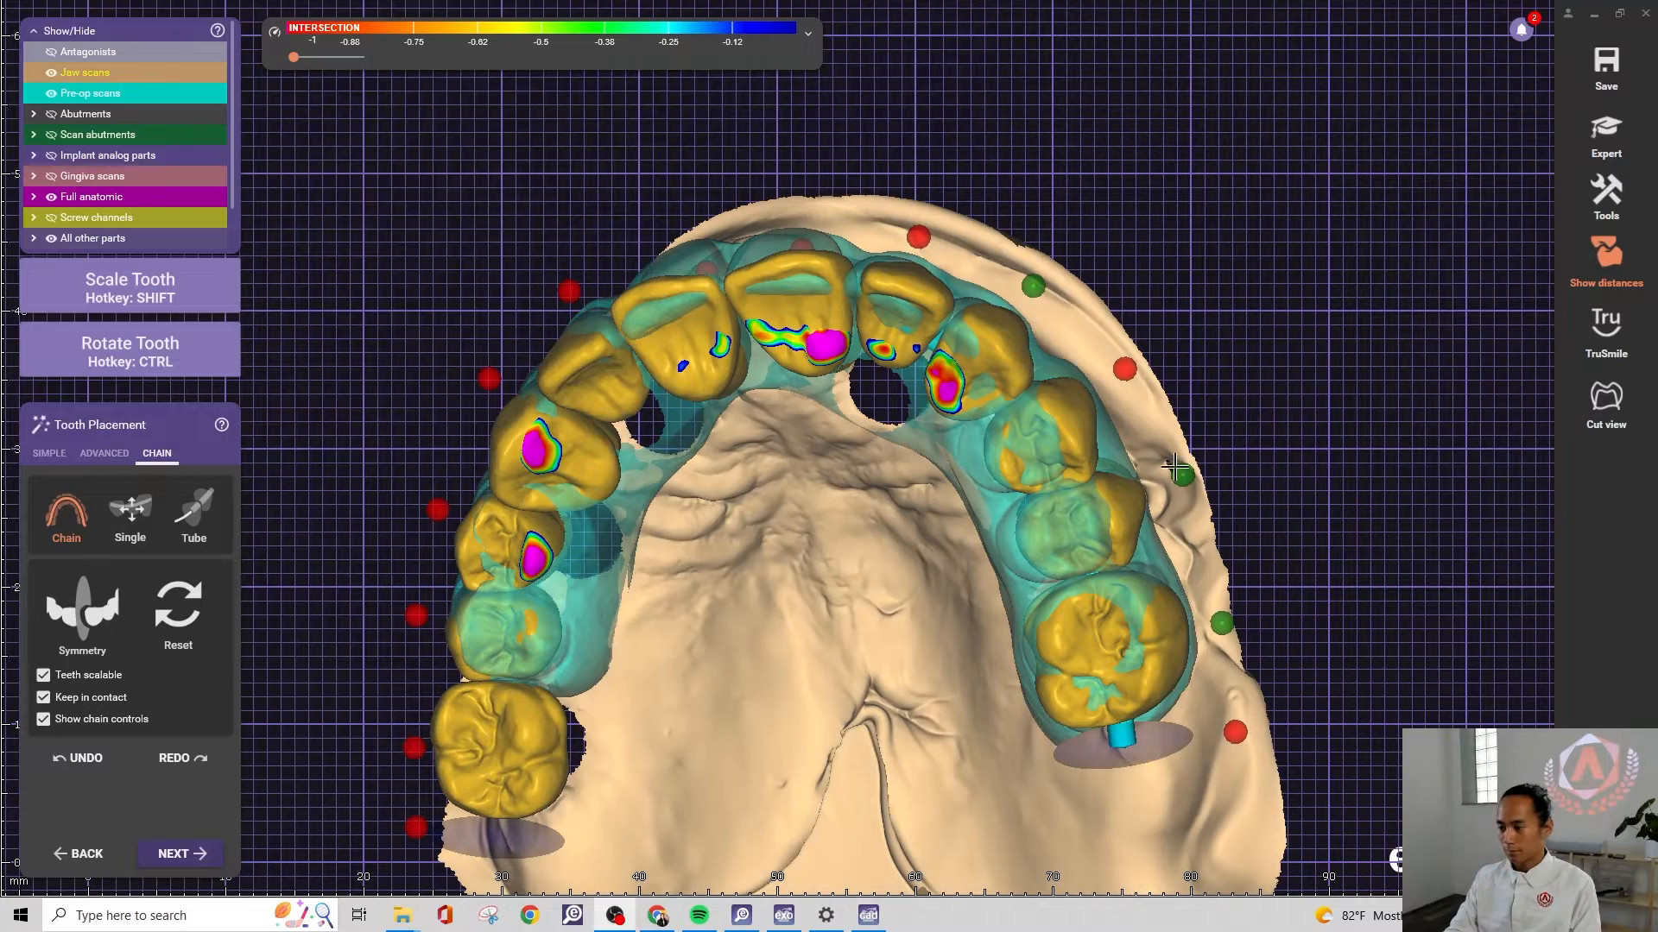
right_drag(1110, 511, 1126, 514)
drag(987, 317, 982, 323)
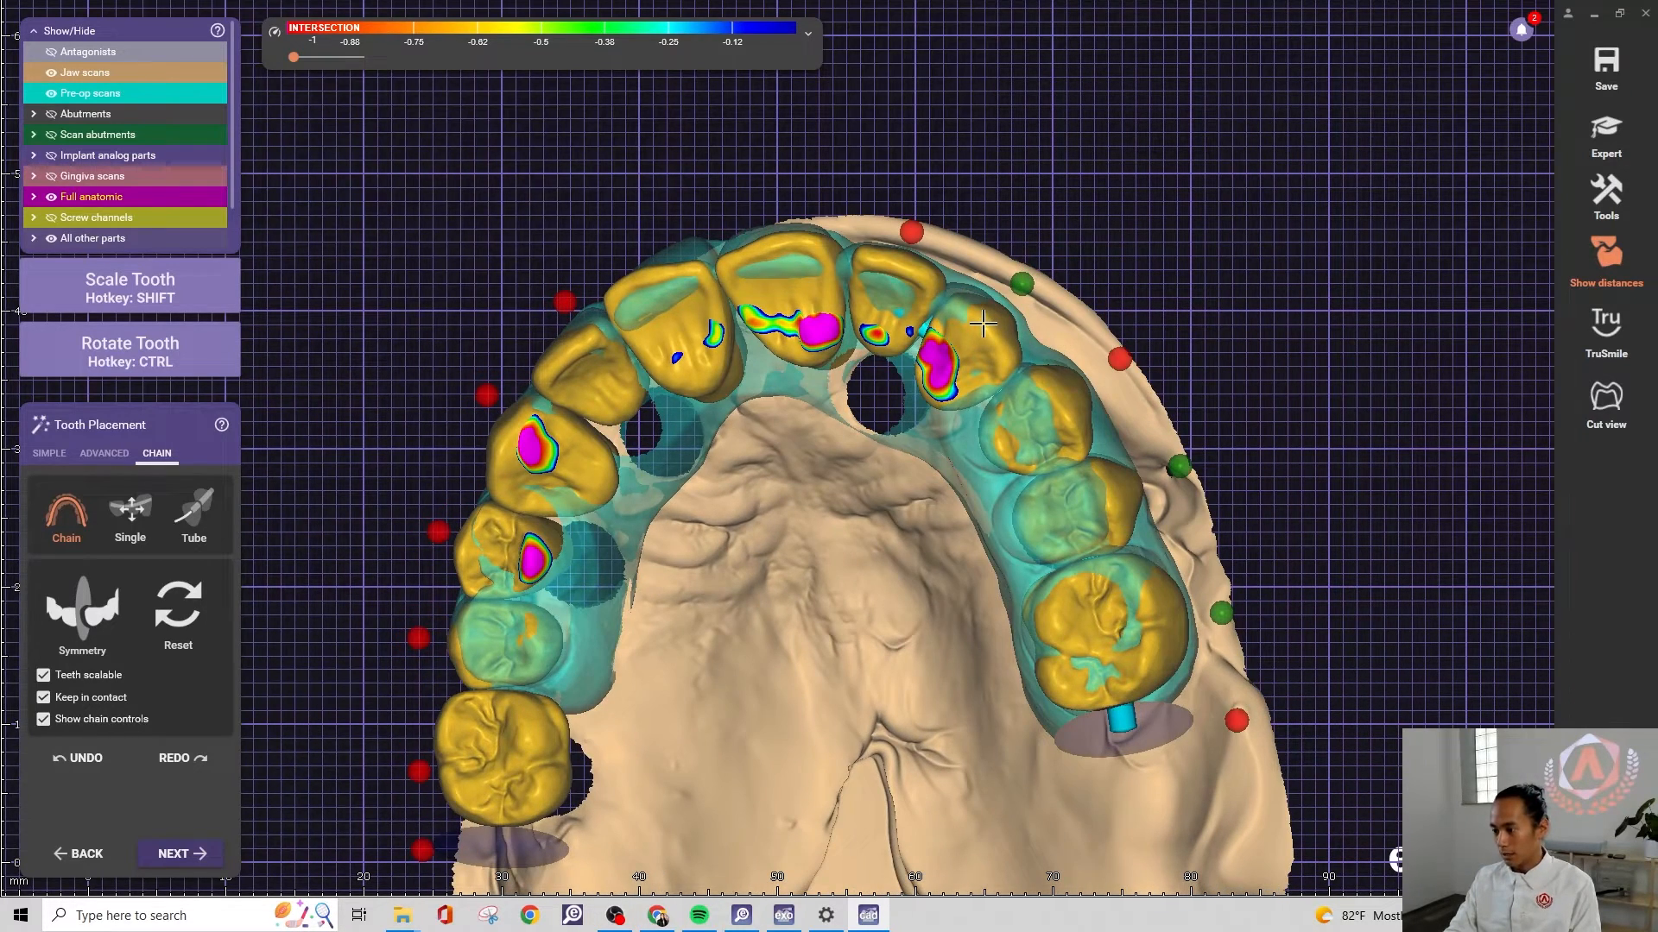
Nudge the second premolar and adjust the molar on the patient's left, locking the chain controls of both teeth
drag(1126, 492, 1124, 496)
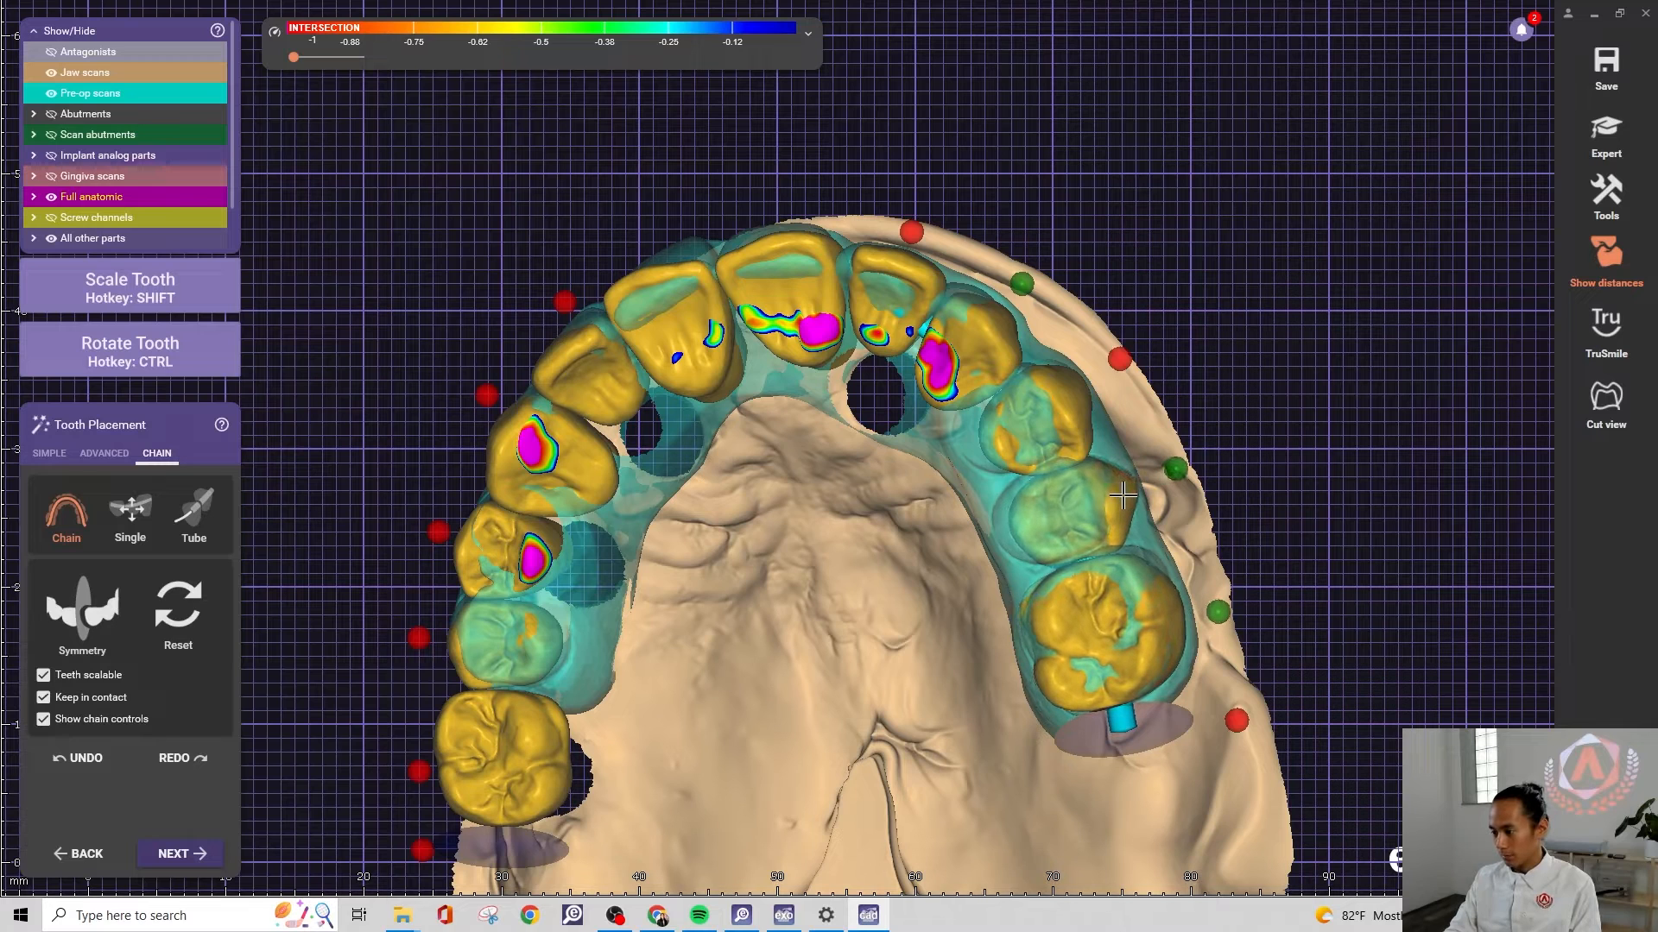
click(1176, 471)
right_drag(1179, 480, 1186, 489)
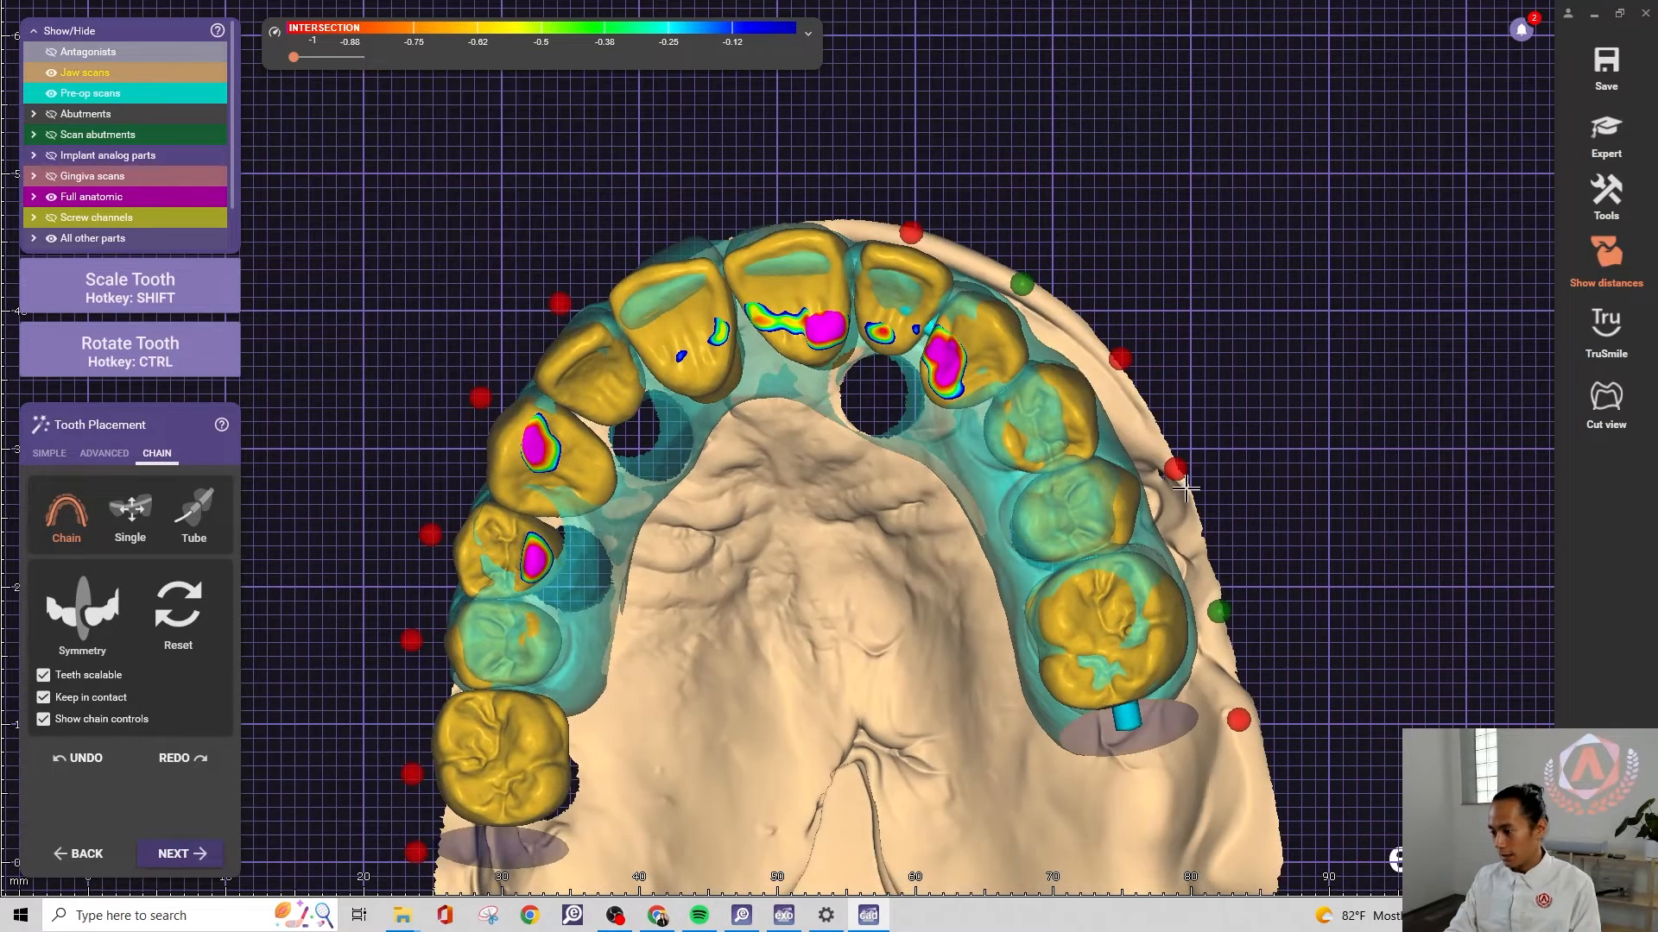
key(ctrl)
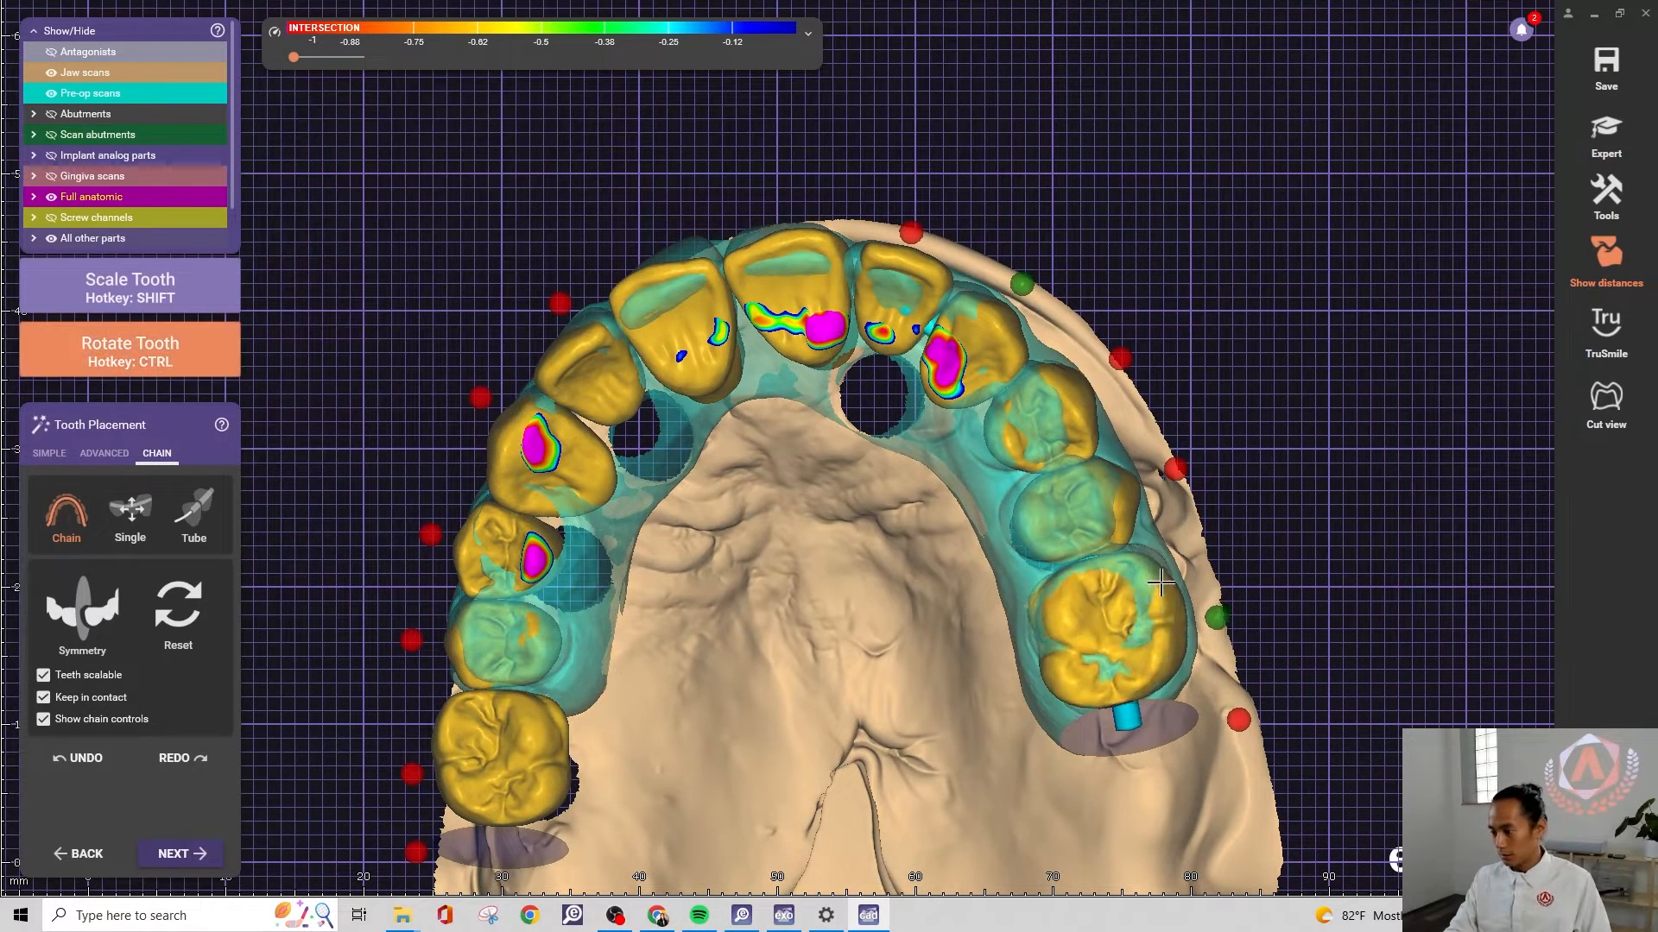
scroll(1060, 505, down, 3)
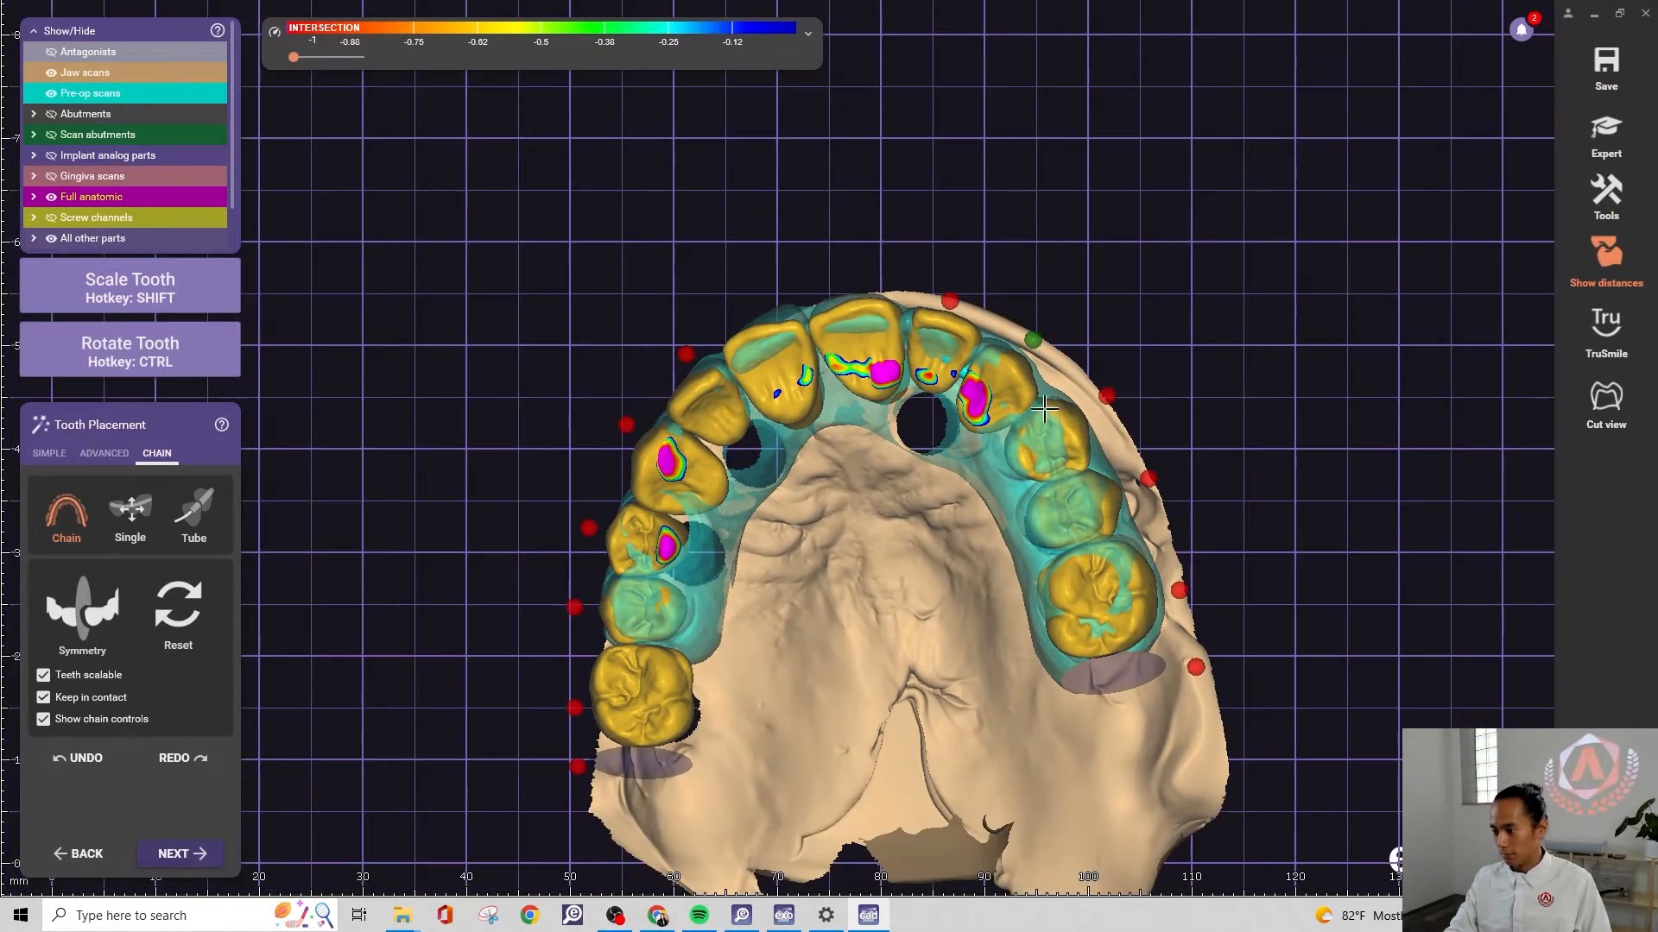
Lock the left canine's chain control and check the chain's fit from the flank and the occlusal side
scroll(1017, 363, up, 6)
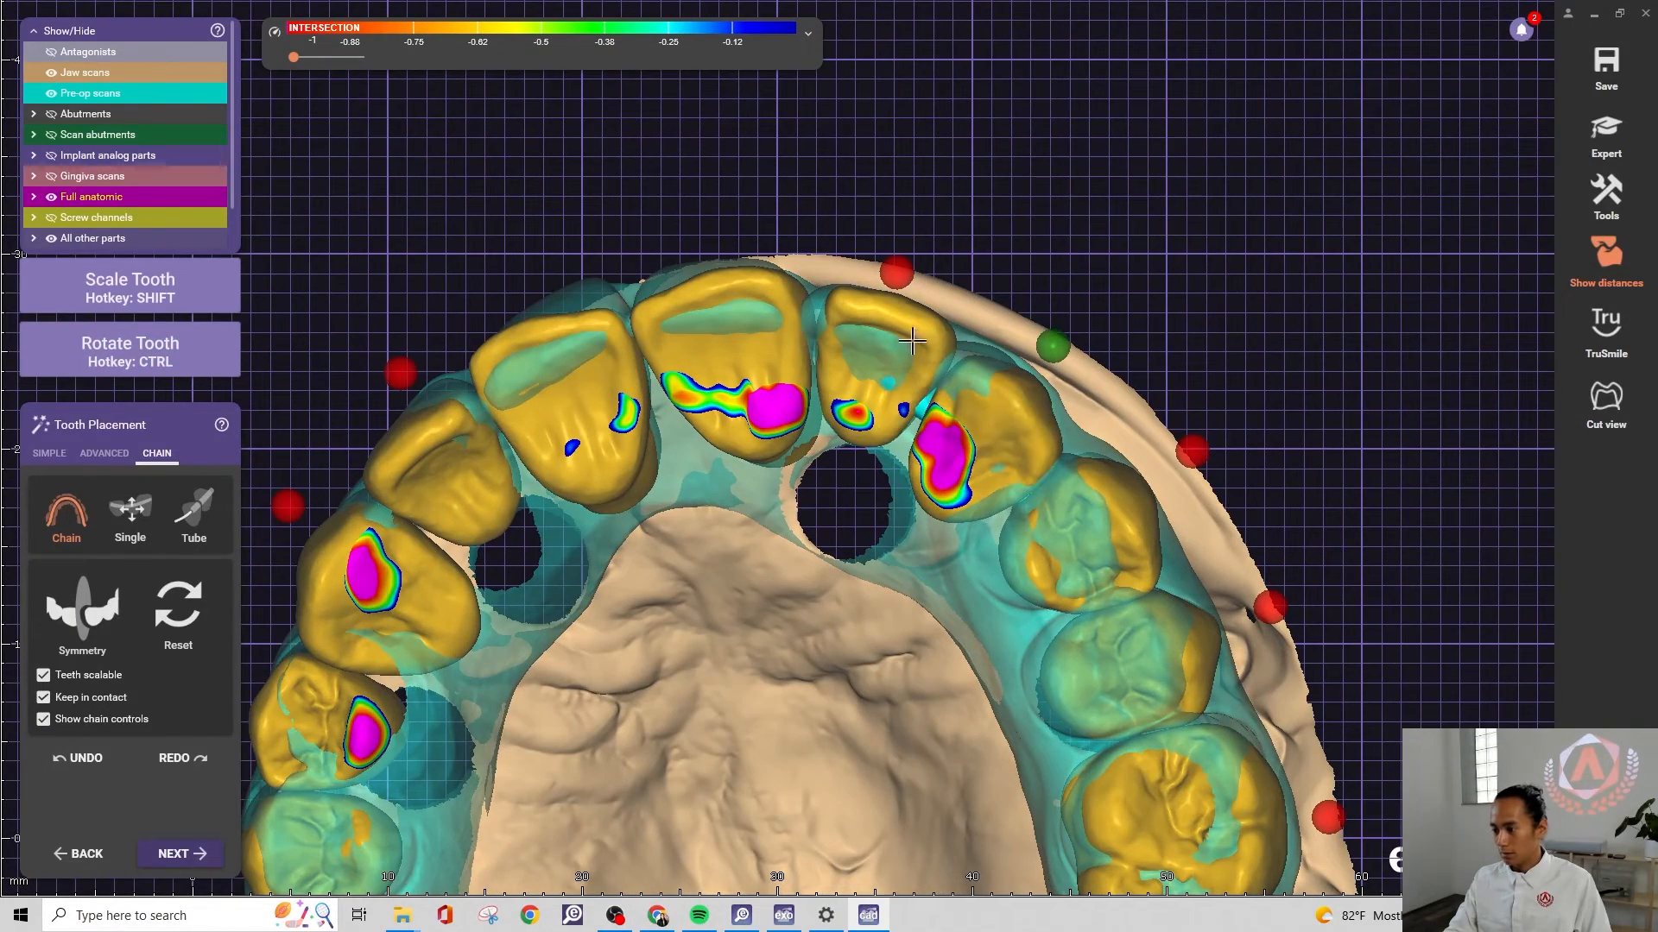
scroll(1067, 343, down, 4)
right_drag(1199, 305, 1241, 233)
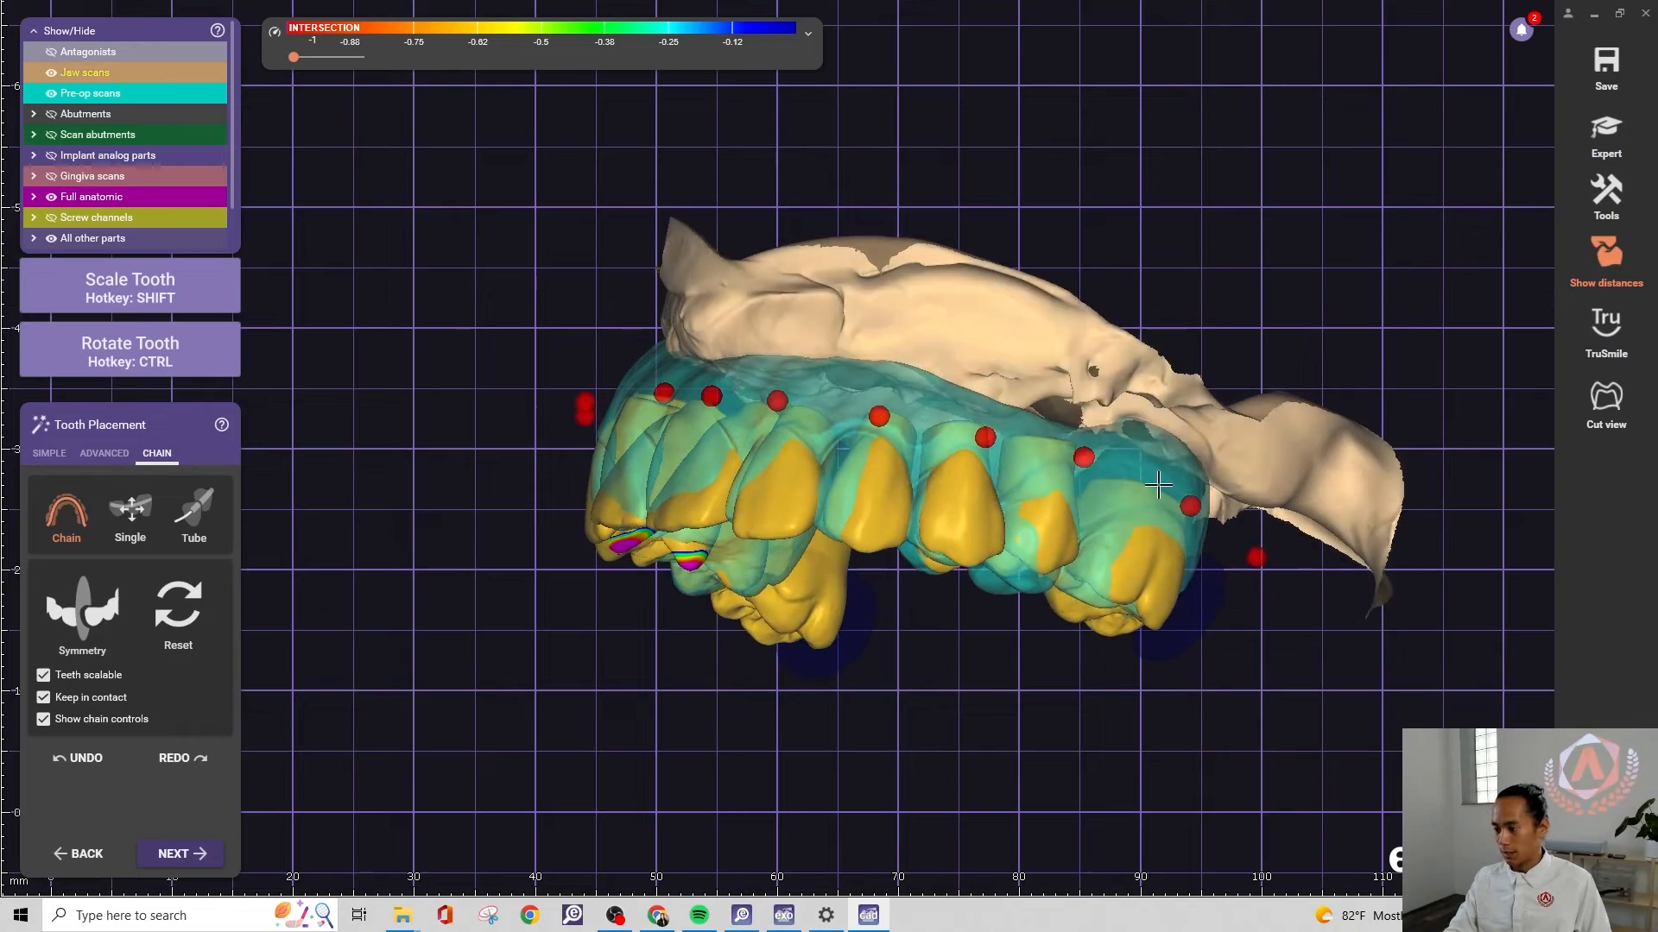
right_drag(1106, 438, 932, 384)
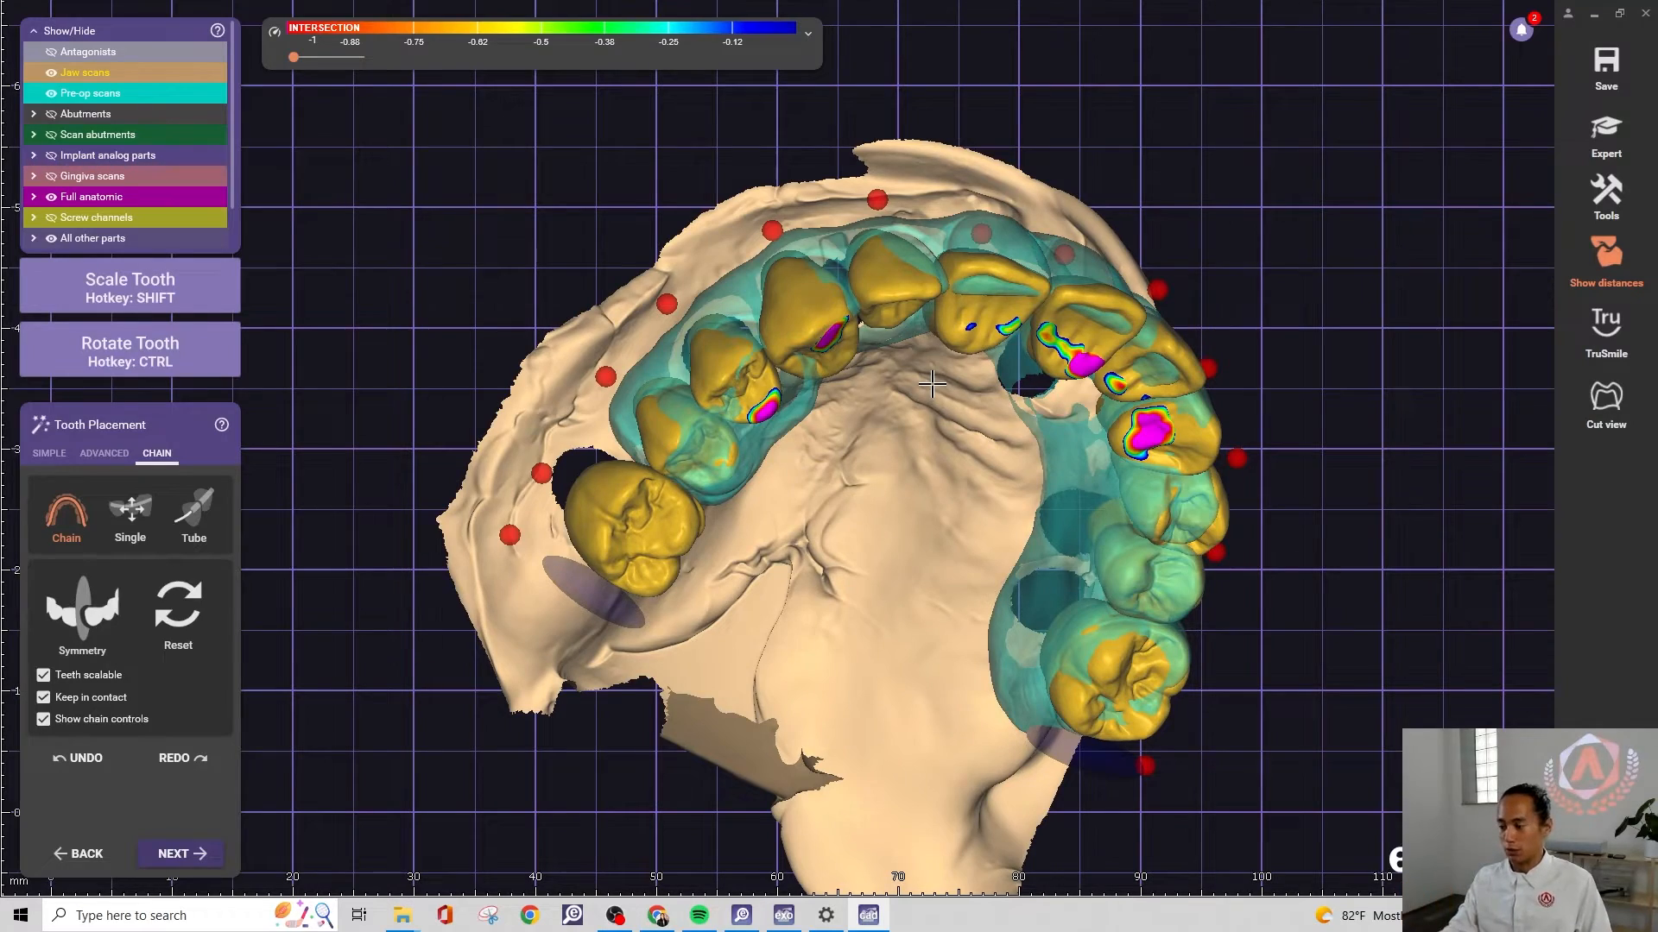
right_drag(1128, 217, 1047, 230)
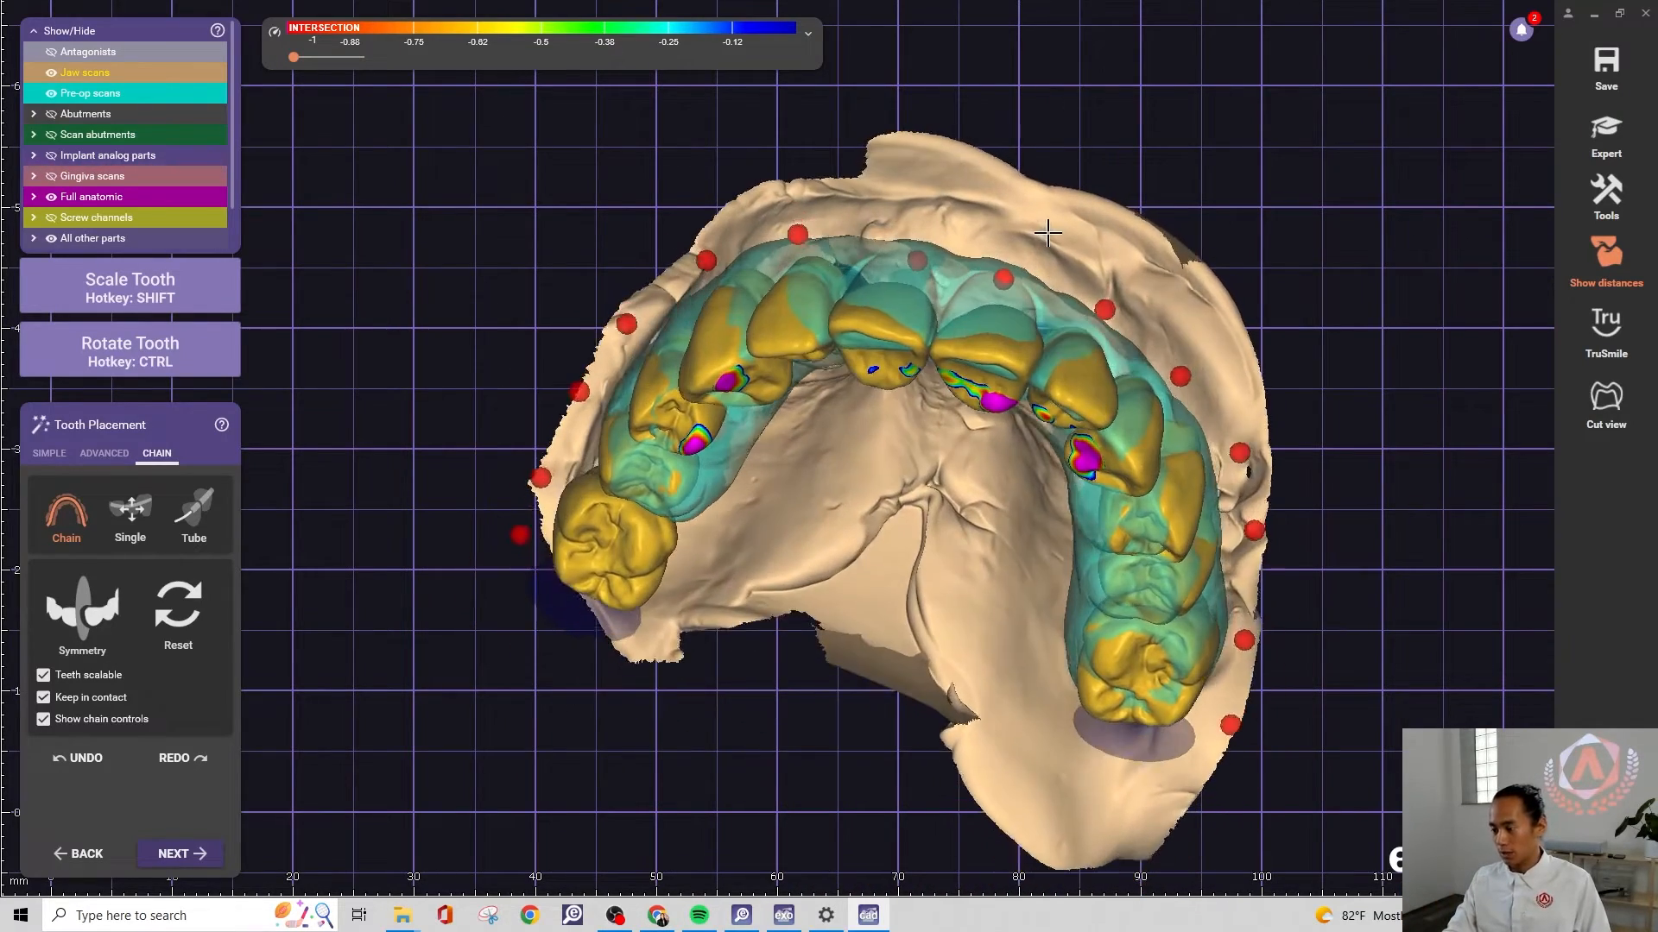
Unlock the chain controls of both central incisors
scroll(984, 227, up, 2)
scroll(958, 259, up, 2)
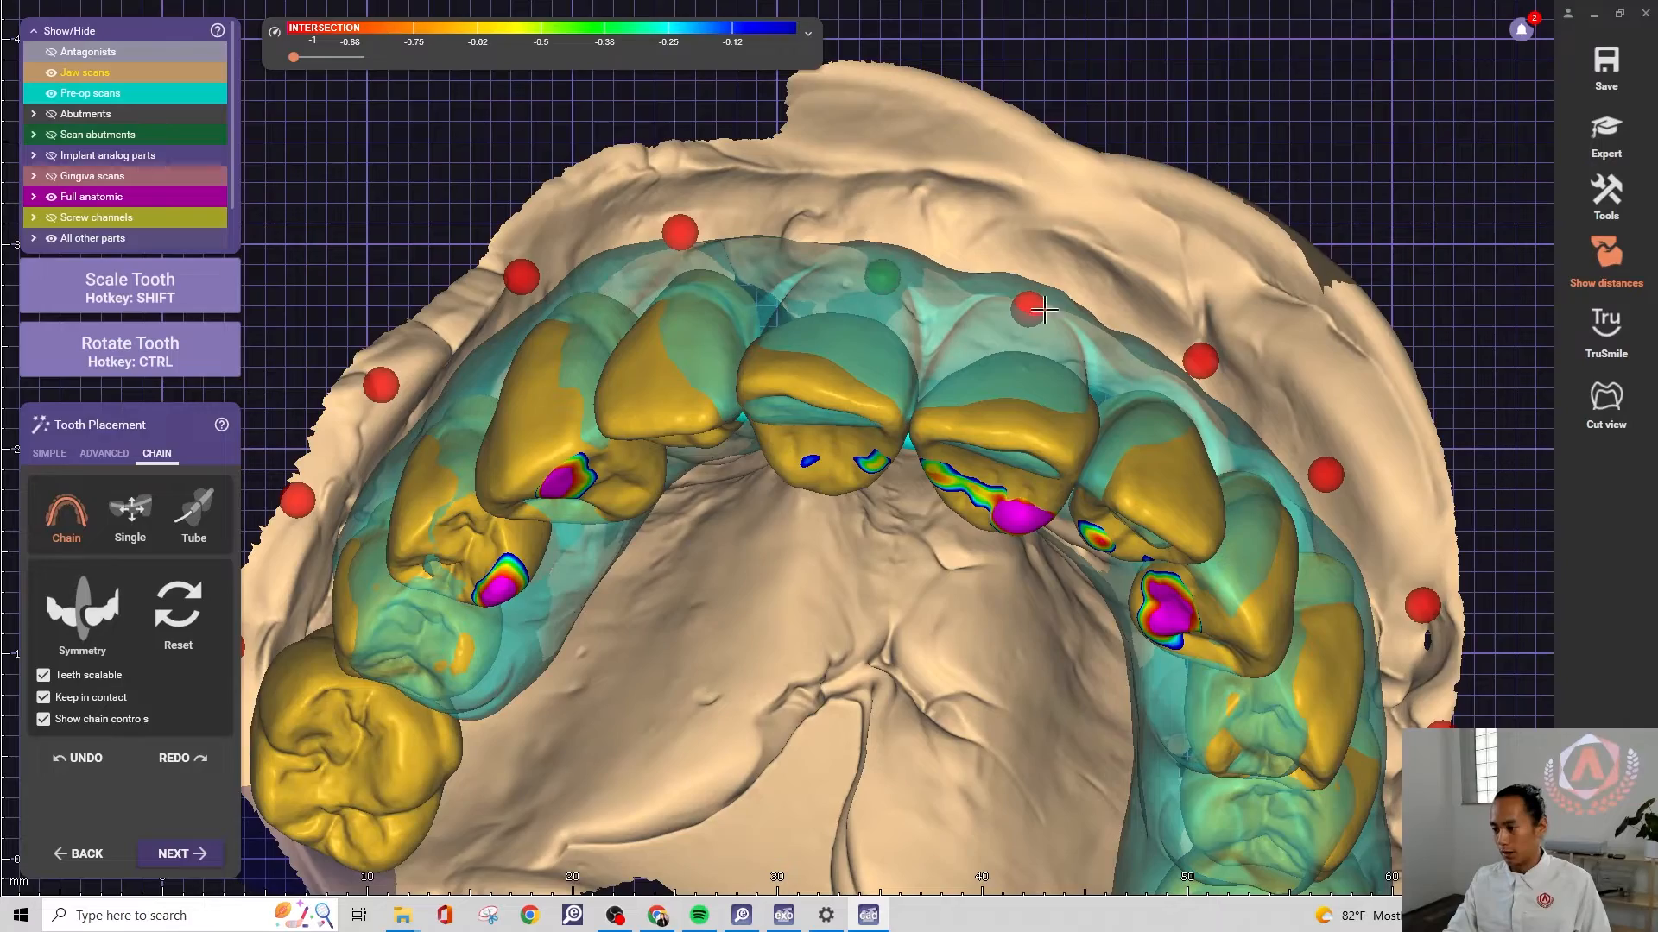
right_drag(1047, 302, 935, 292)
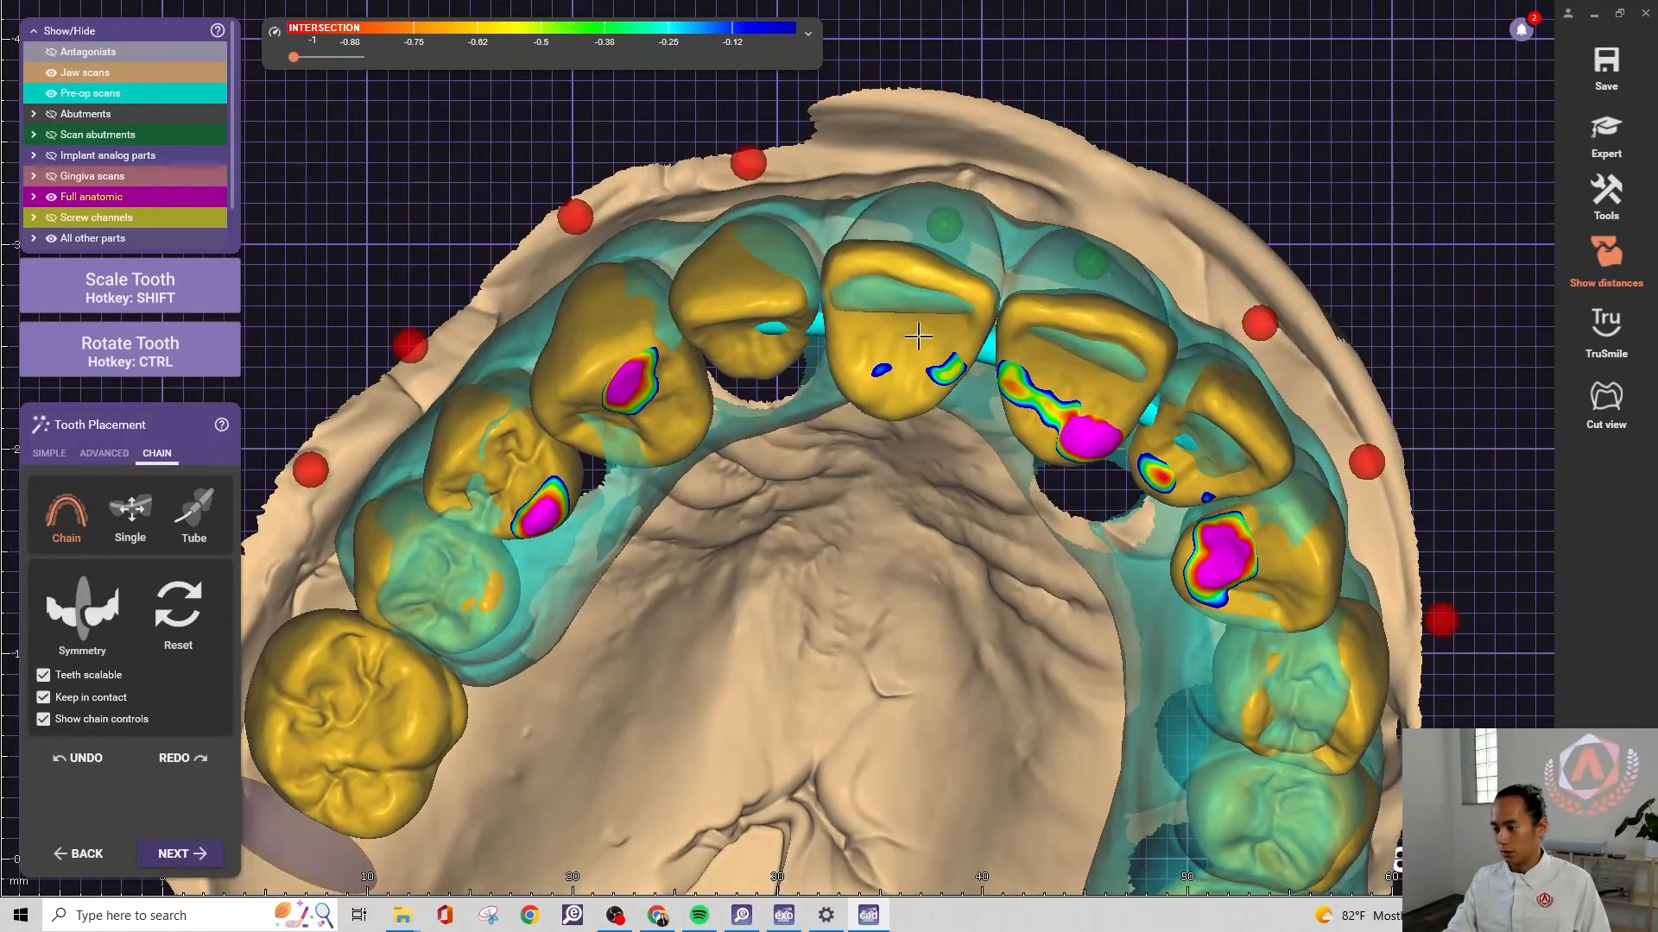
Rotate and shift the two central incisors from the occlusal side to align them with the pre-op scan
key(ctrl)
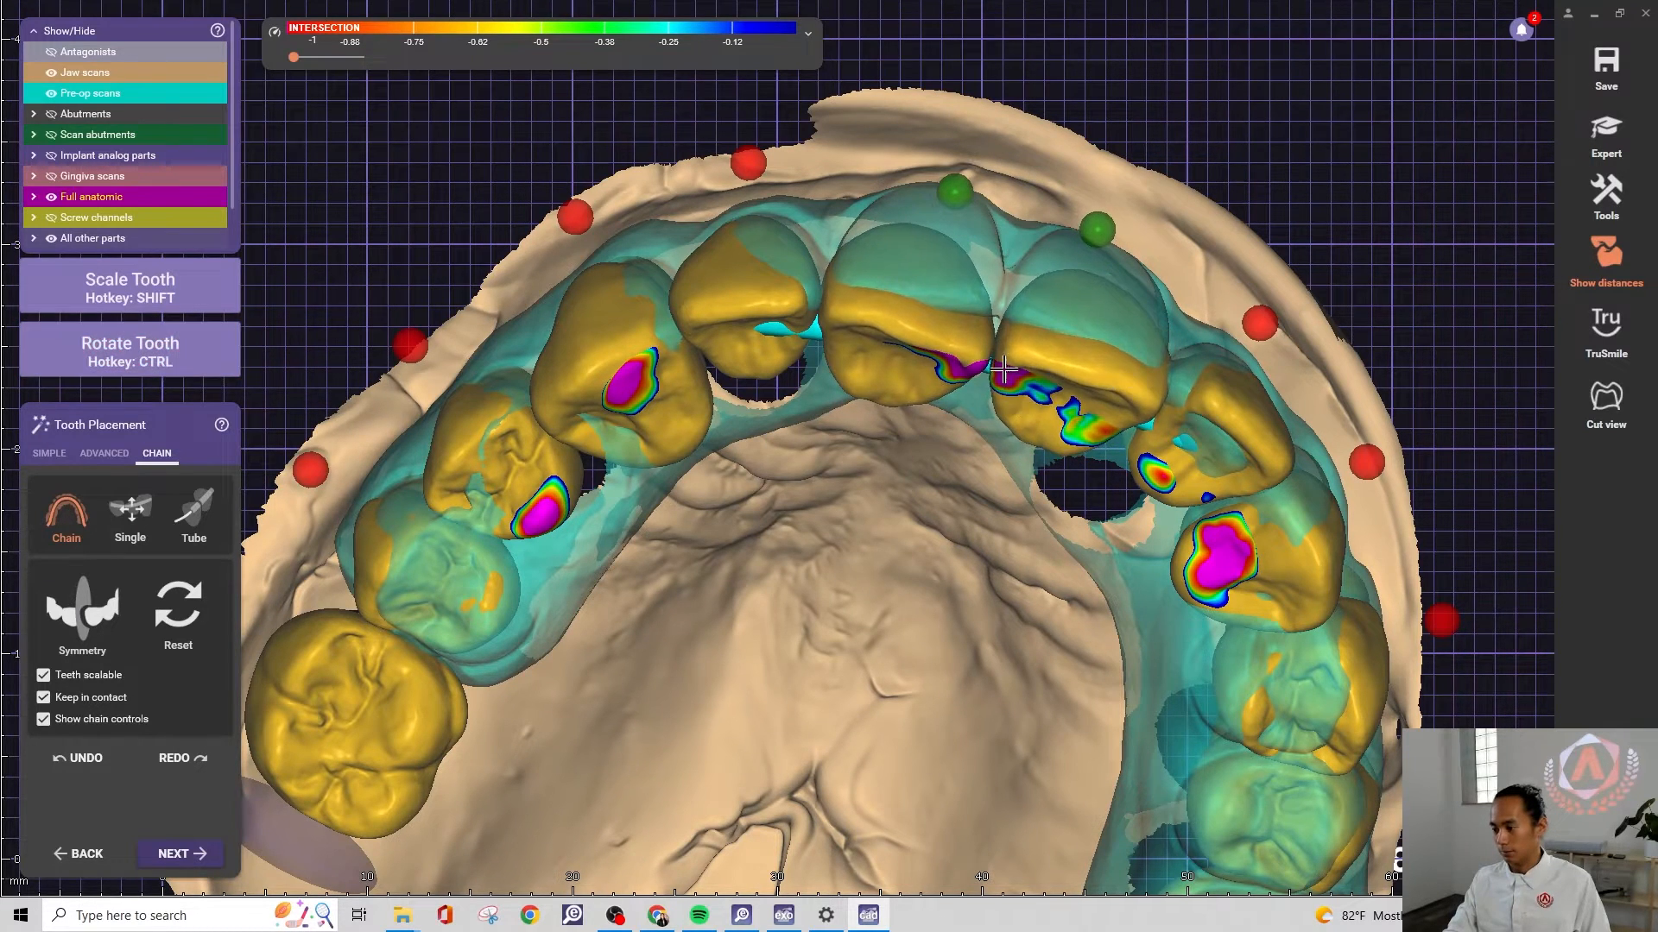
right_drag(947, 359, 918, 325)
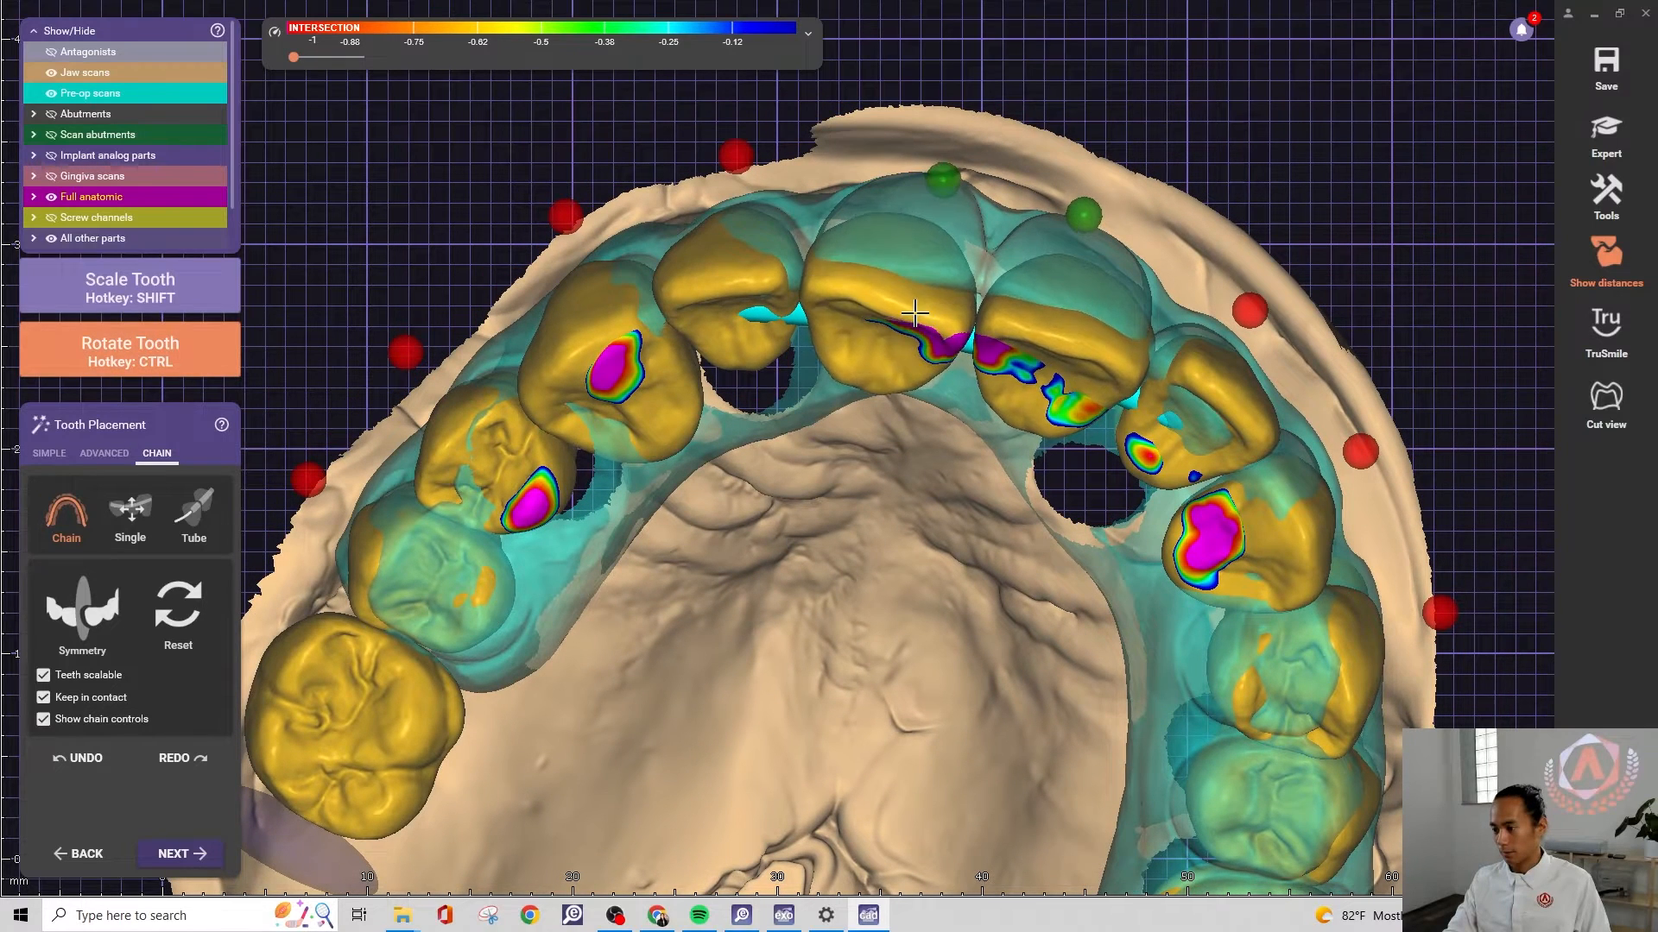
ctrl+drag(916, 302, 928, 302)
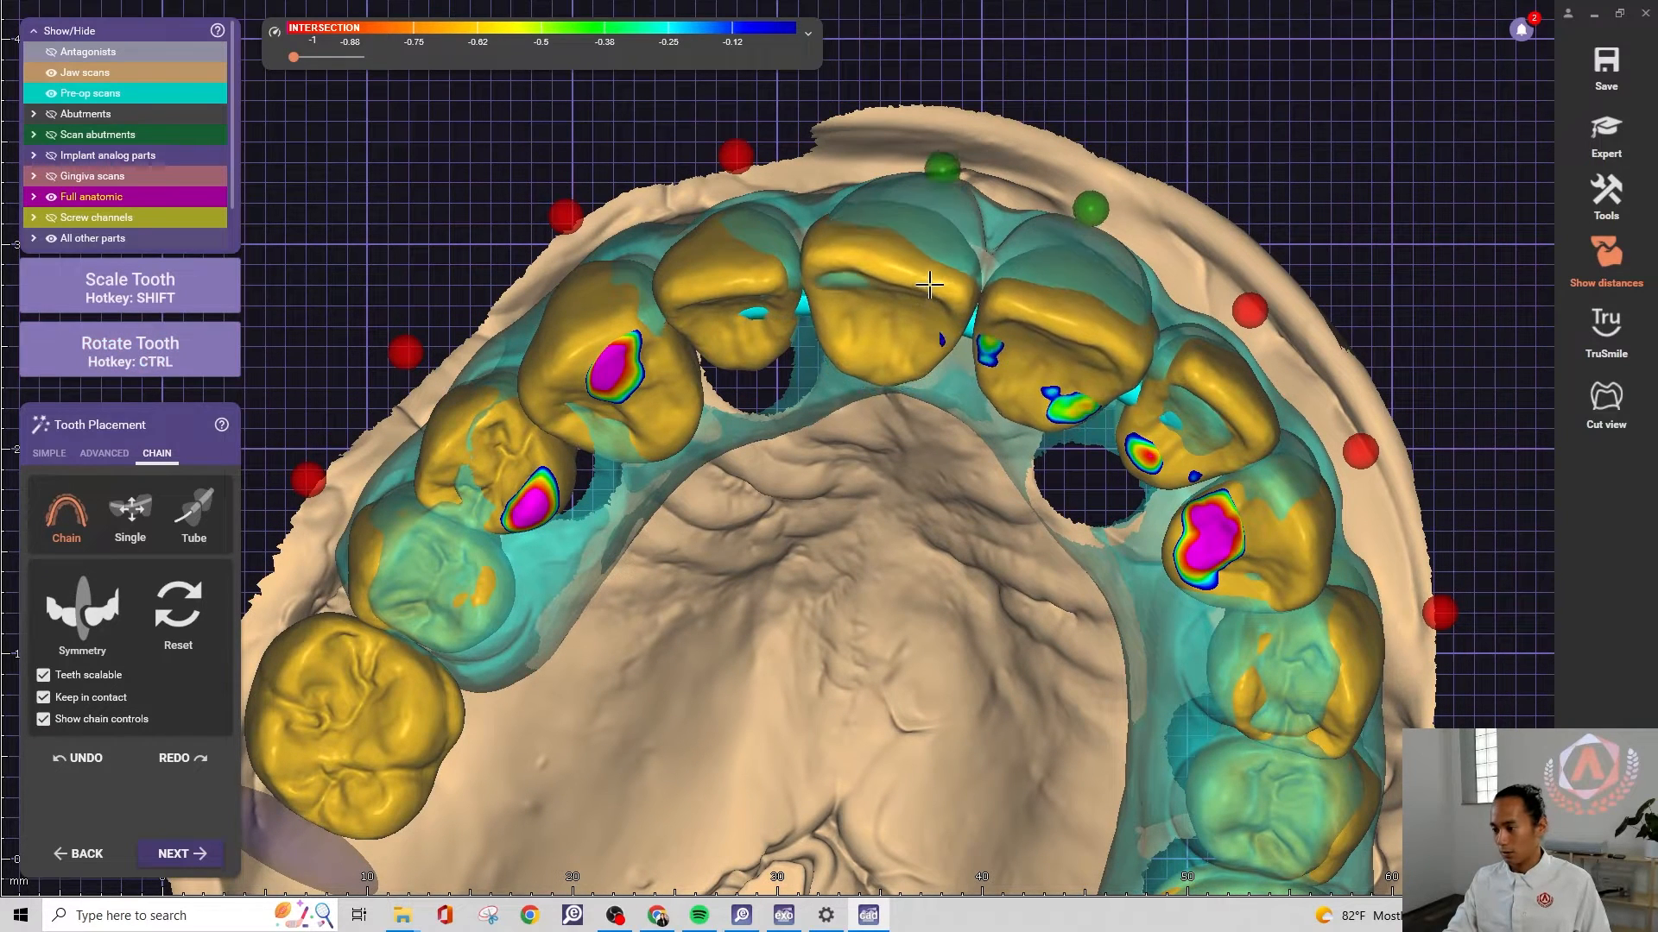
key(ctrl)
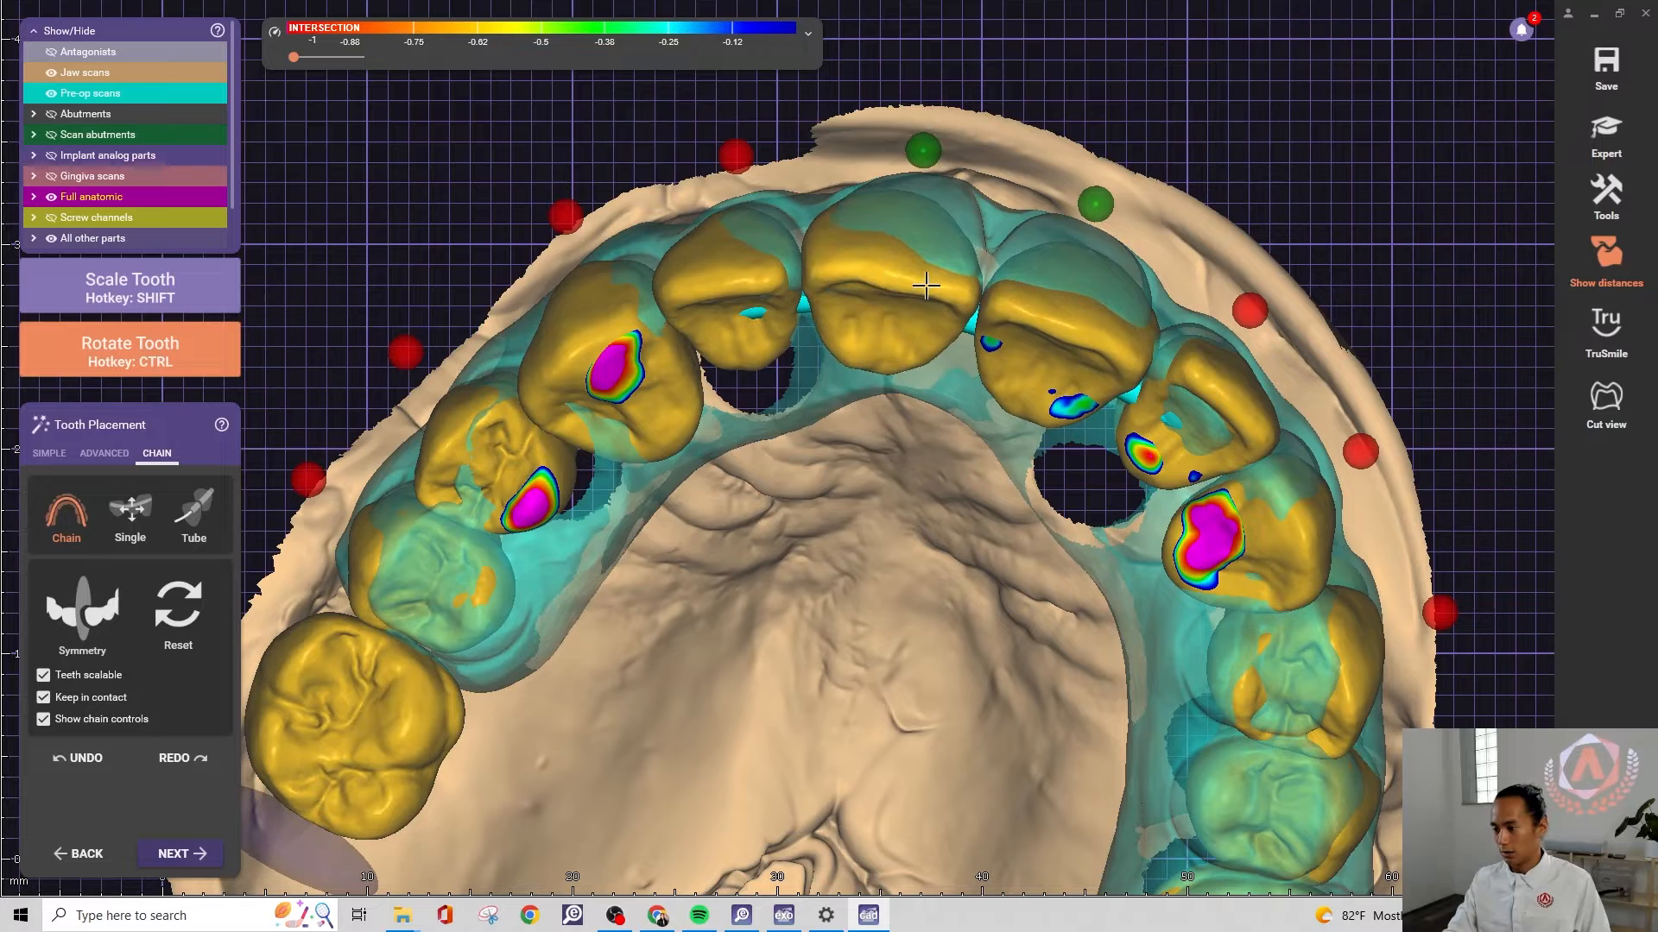
ctrl+drag(976, 294, 952, 294)
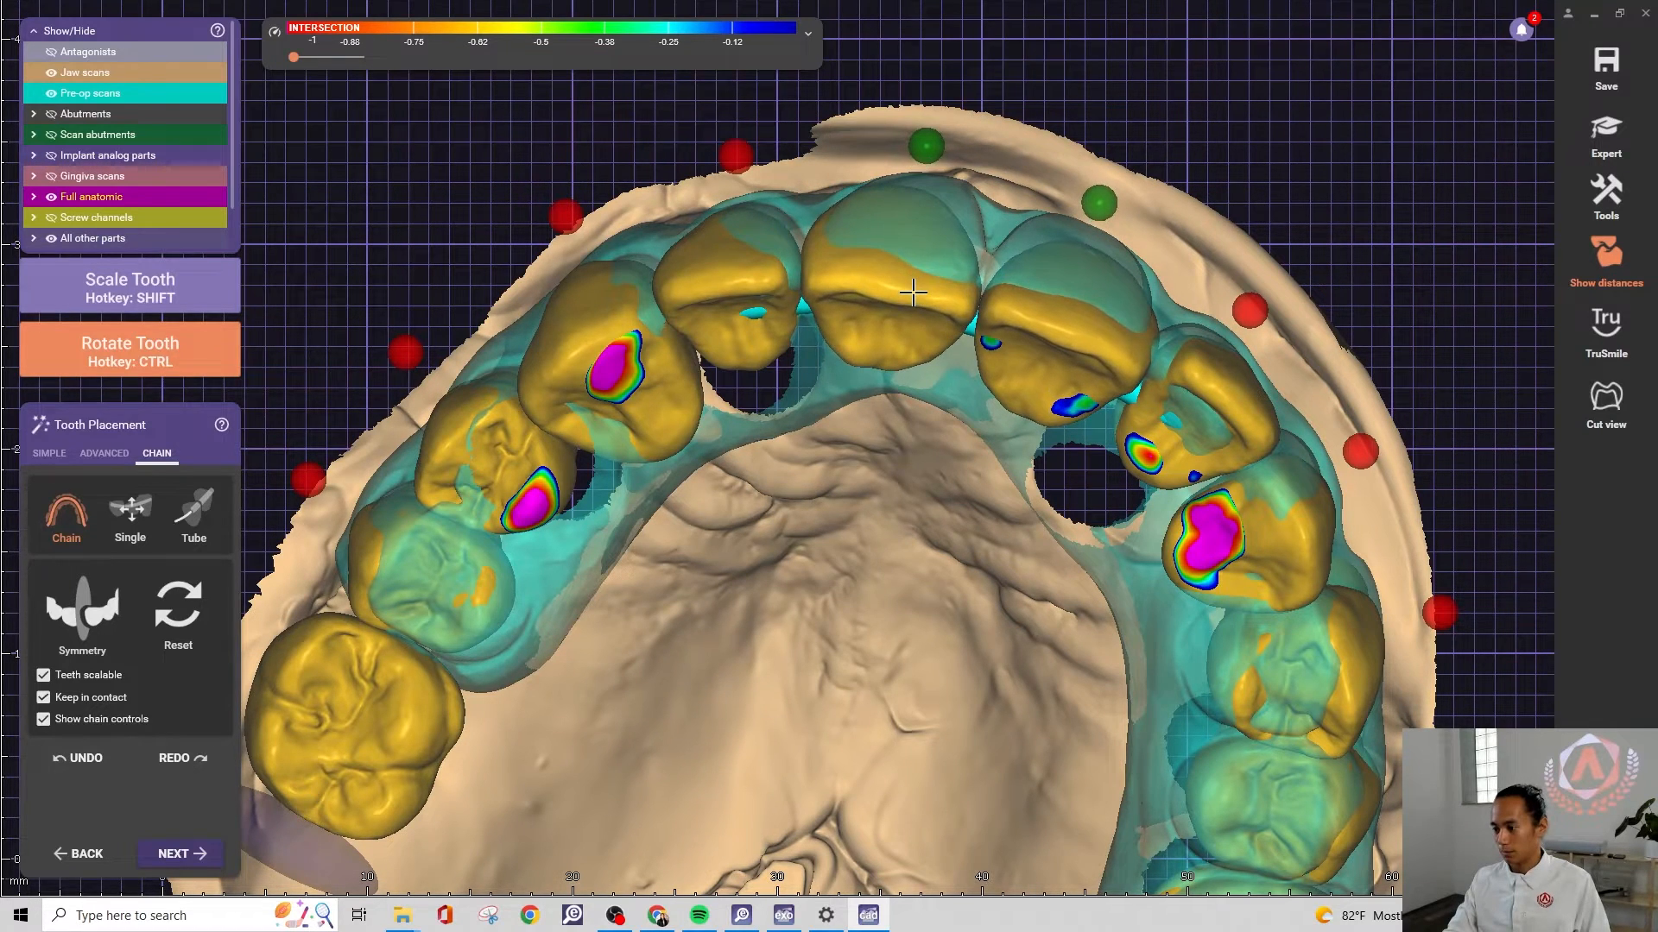
right_drag(913, 293, 1033, 233)
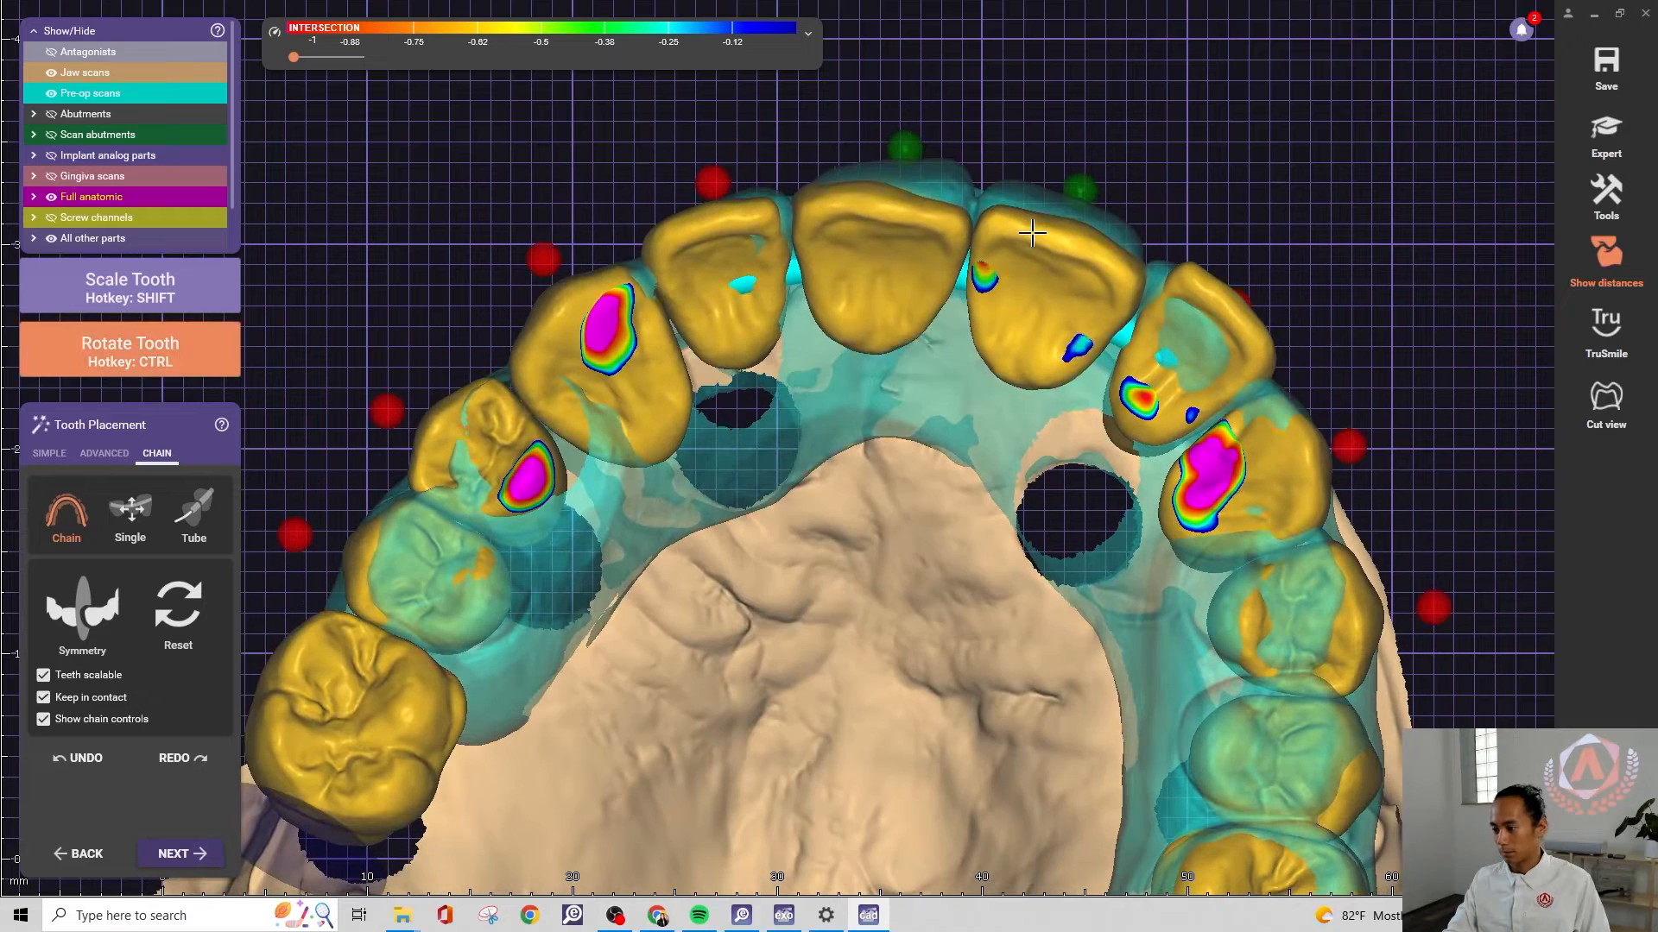
drag(974, 241, 910, 221)
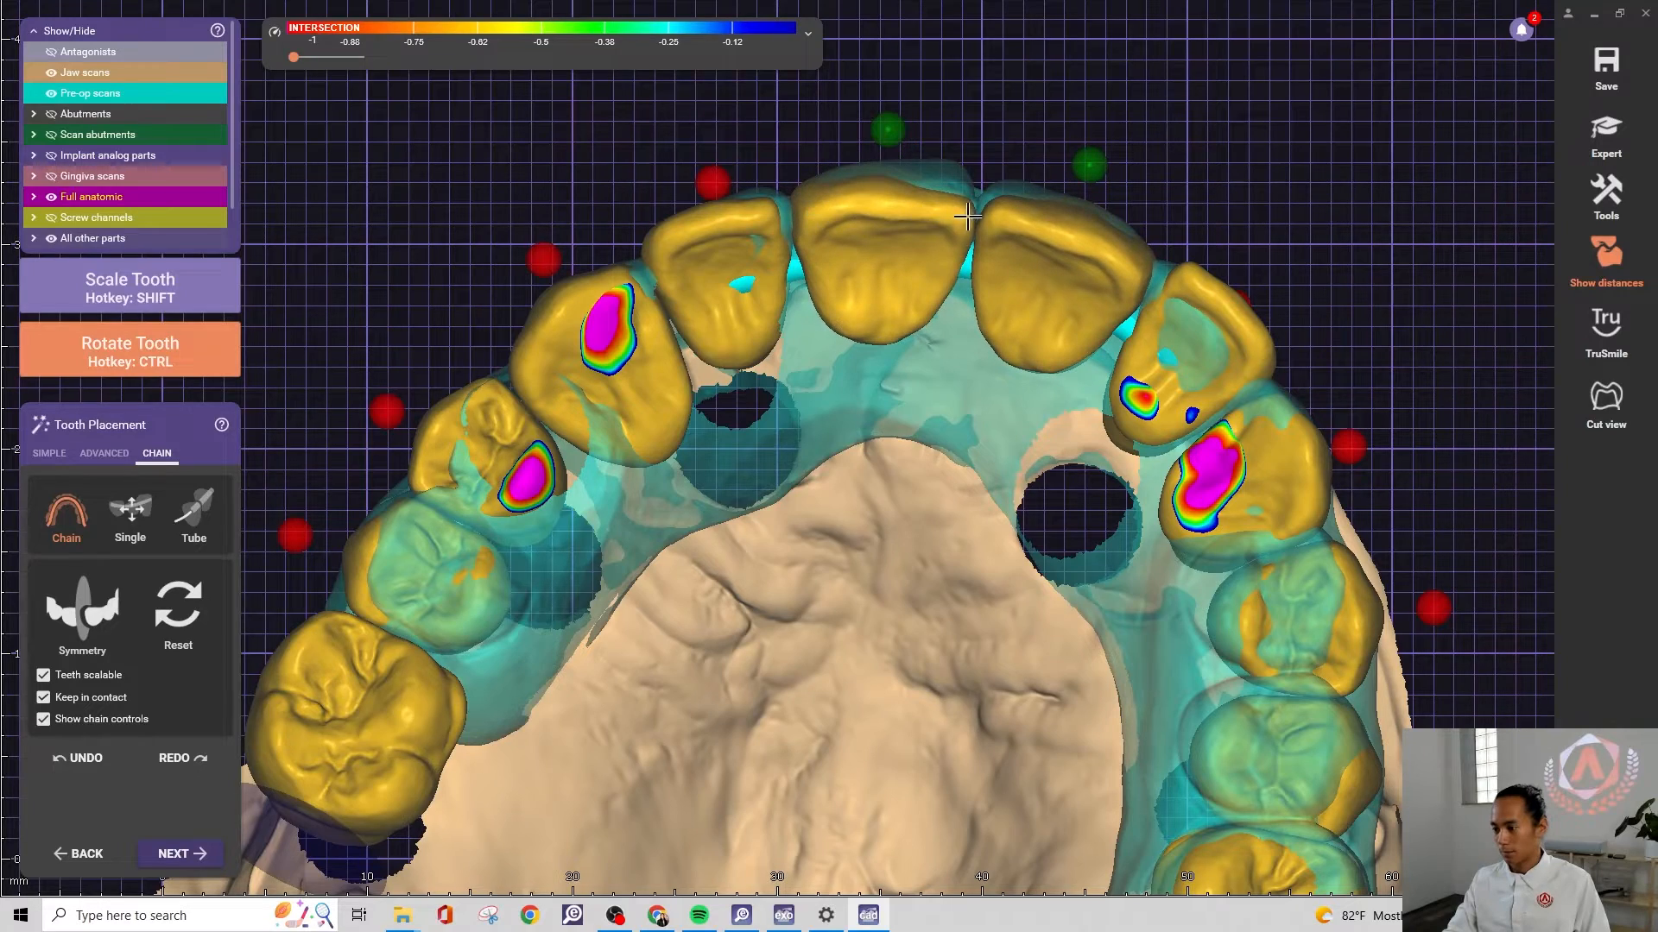
Fine-tune the tilt and position of the central incisors against the labial contour of the pre-op scan
right_drag(953, 342, 954, 341)
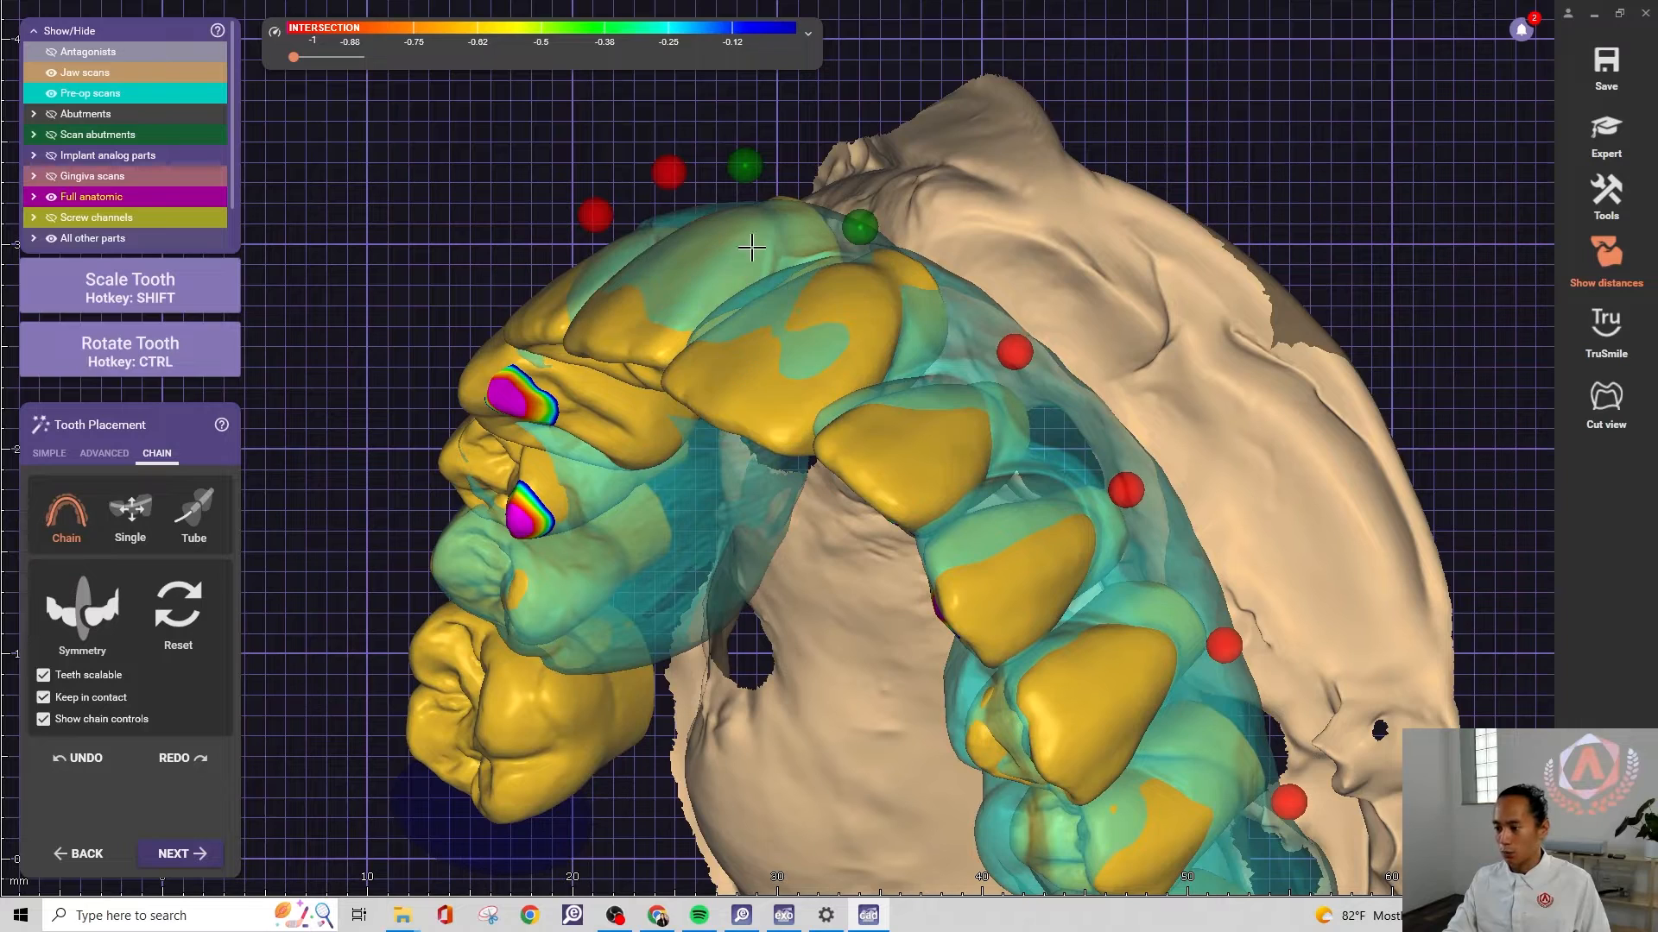
key(ctrl)
right_drag(750, 241, 779, 243)
key(ctrl)
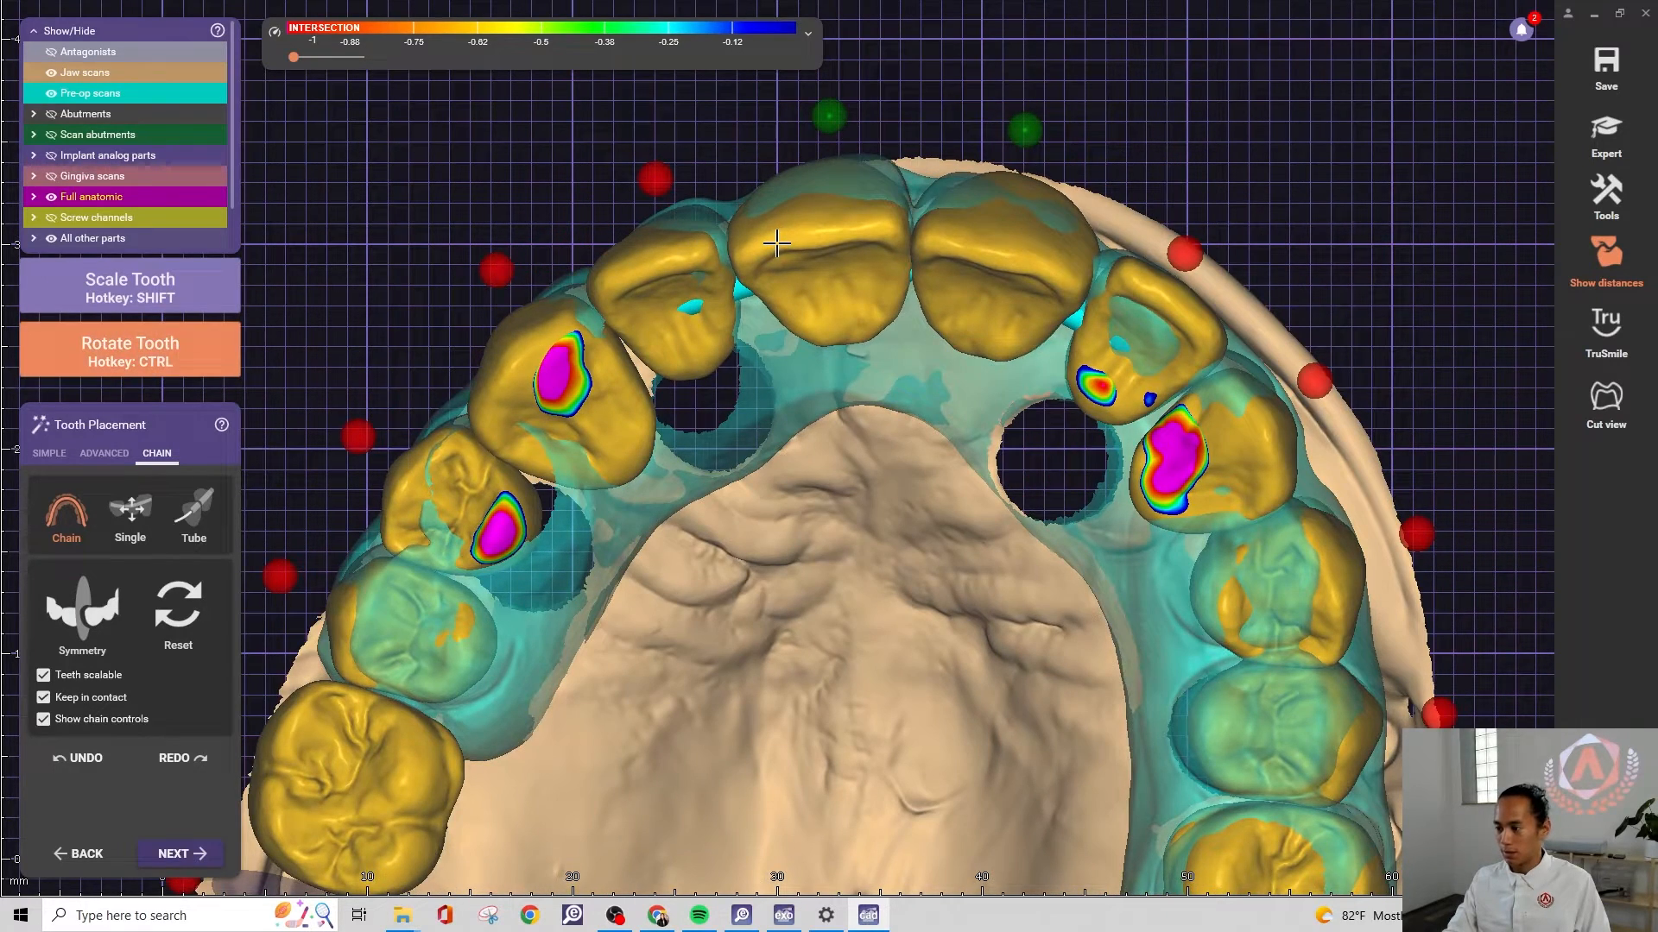
drag(777, 243, 786, 239)
key(ctrl)
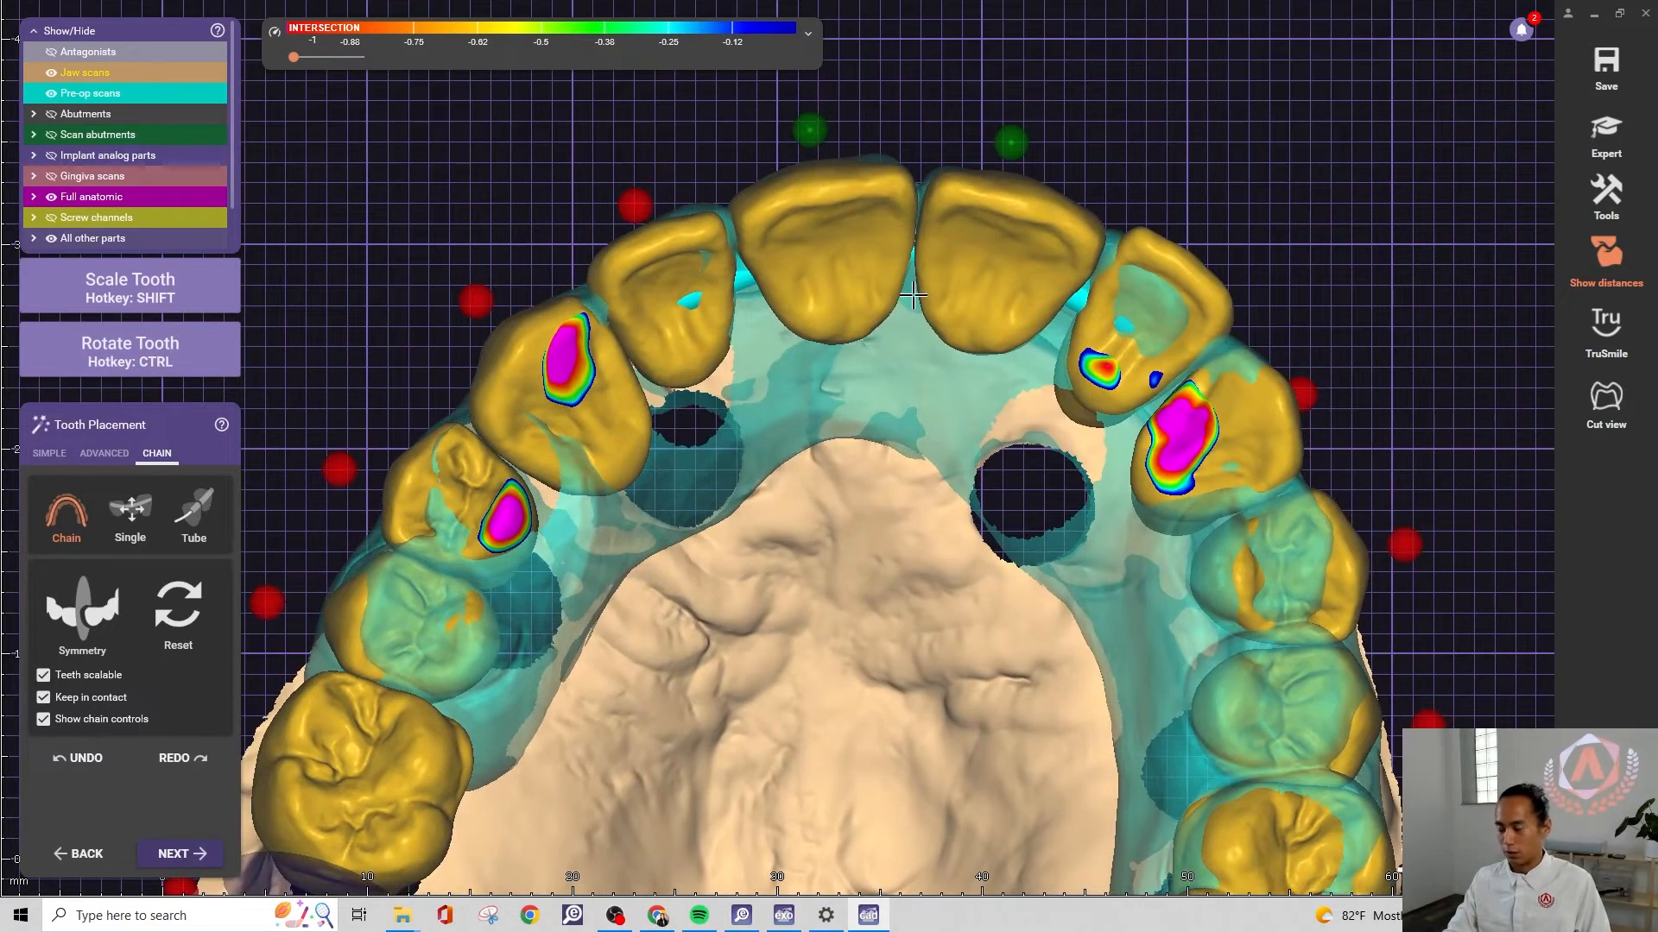
Try to nudge the lateral incisor on the patient's left toward the pre-op scan contour
scroll(932, 277, down, 3)
right_drag(944, 410, 871, 453)
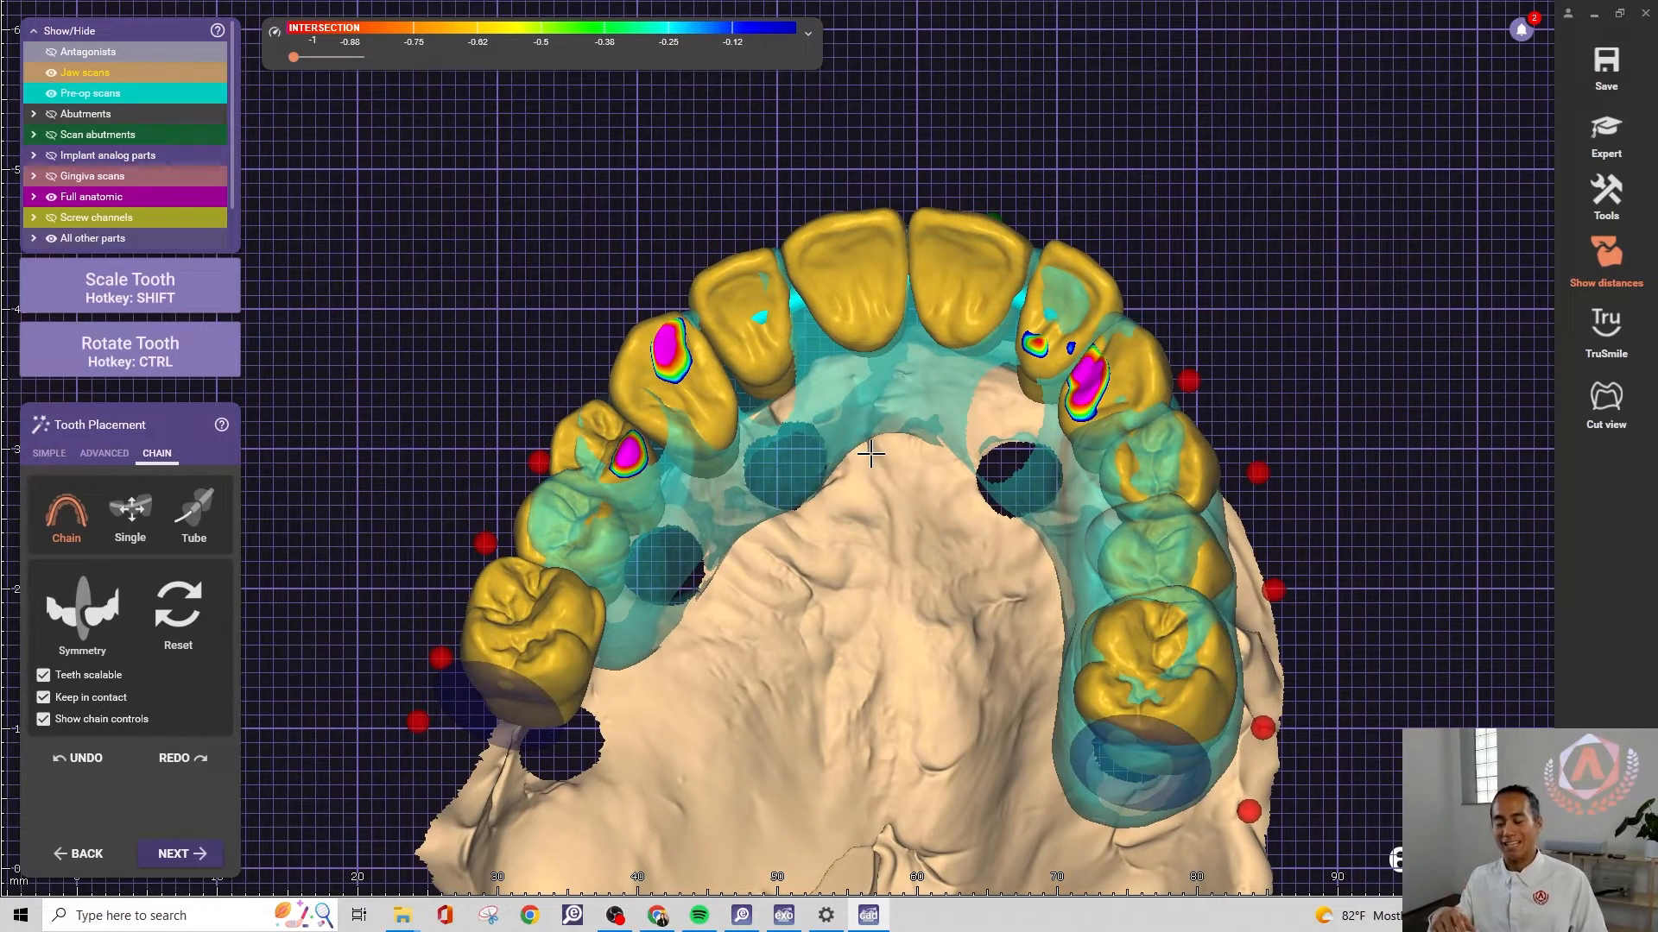
scroll(1088, 285, up, 3)
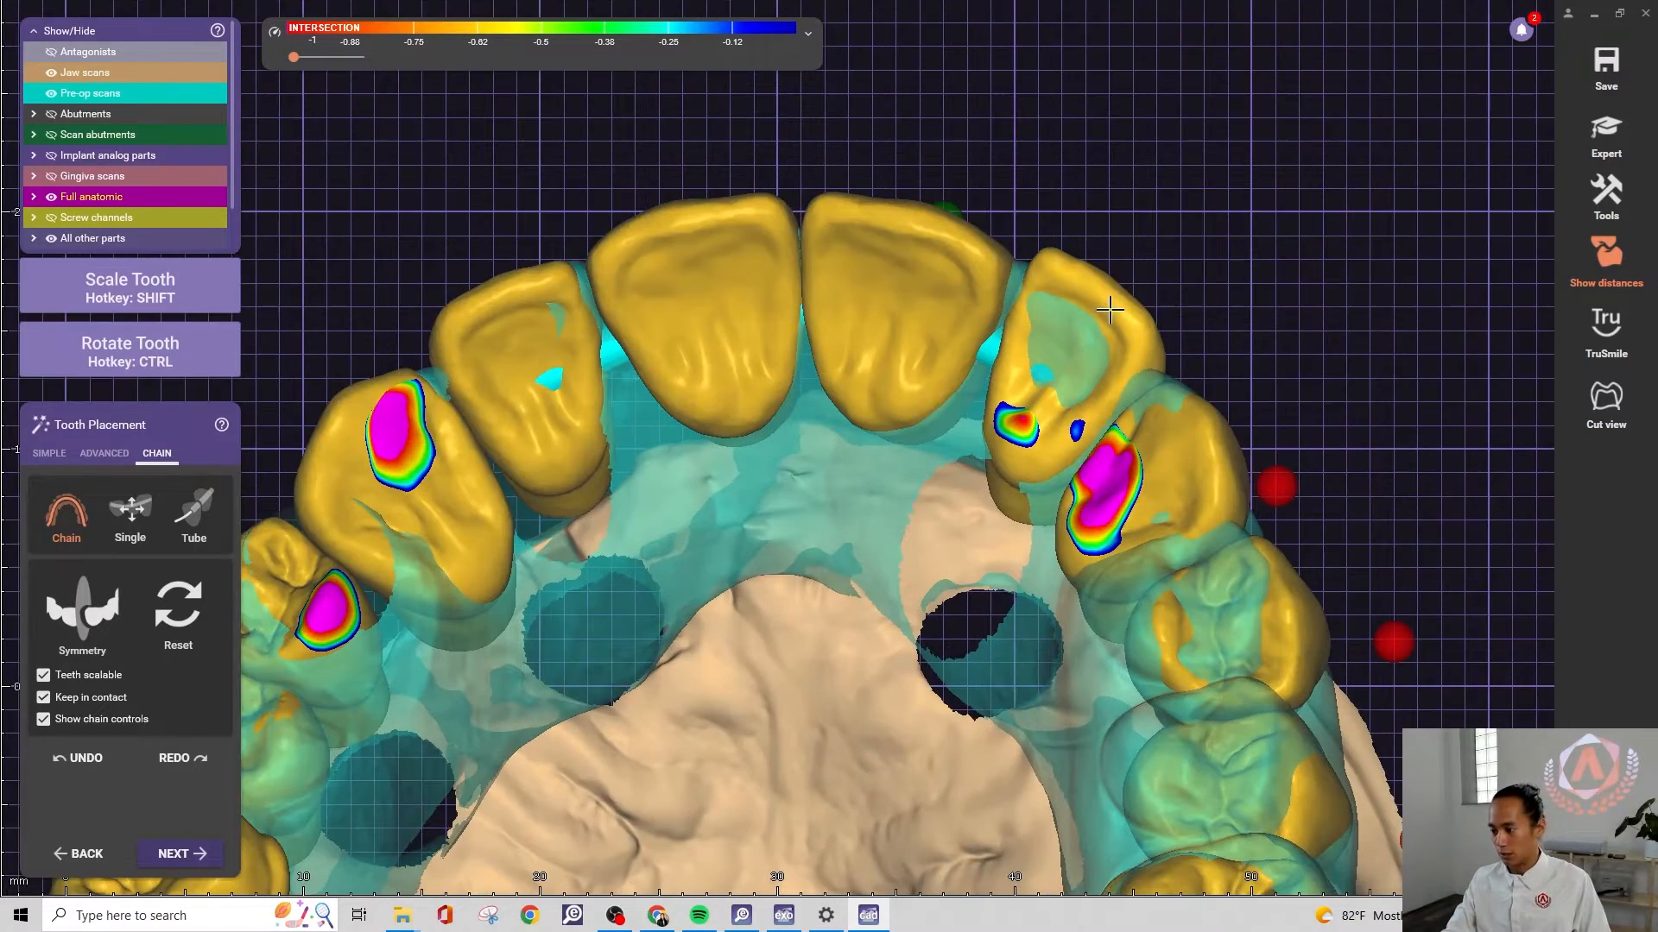
drag(1095, 289, 1094, 326)
scroll(1094, 326, down, 3)
mouse_move(1094, 326)
right_down()
mouse_move(1075, 406)
mouse_move(1124, 323)
right_up()
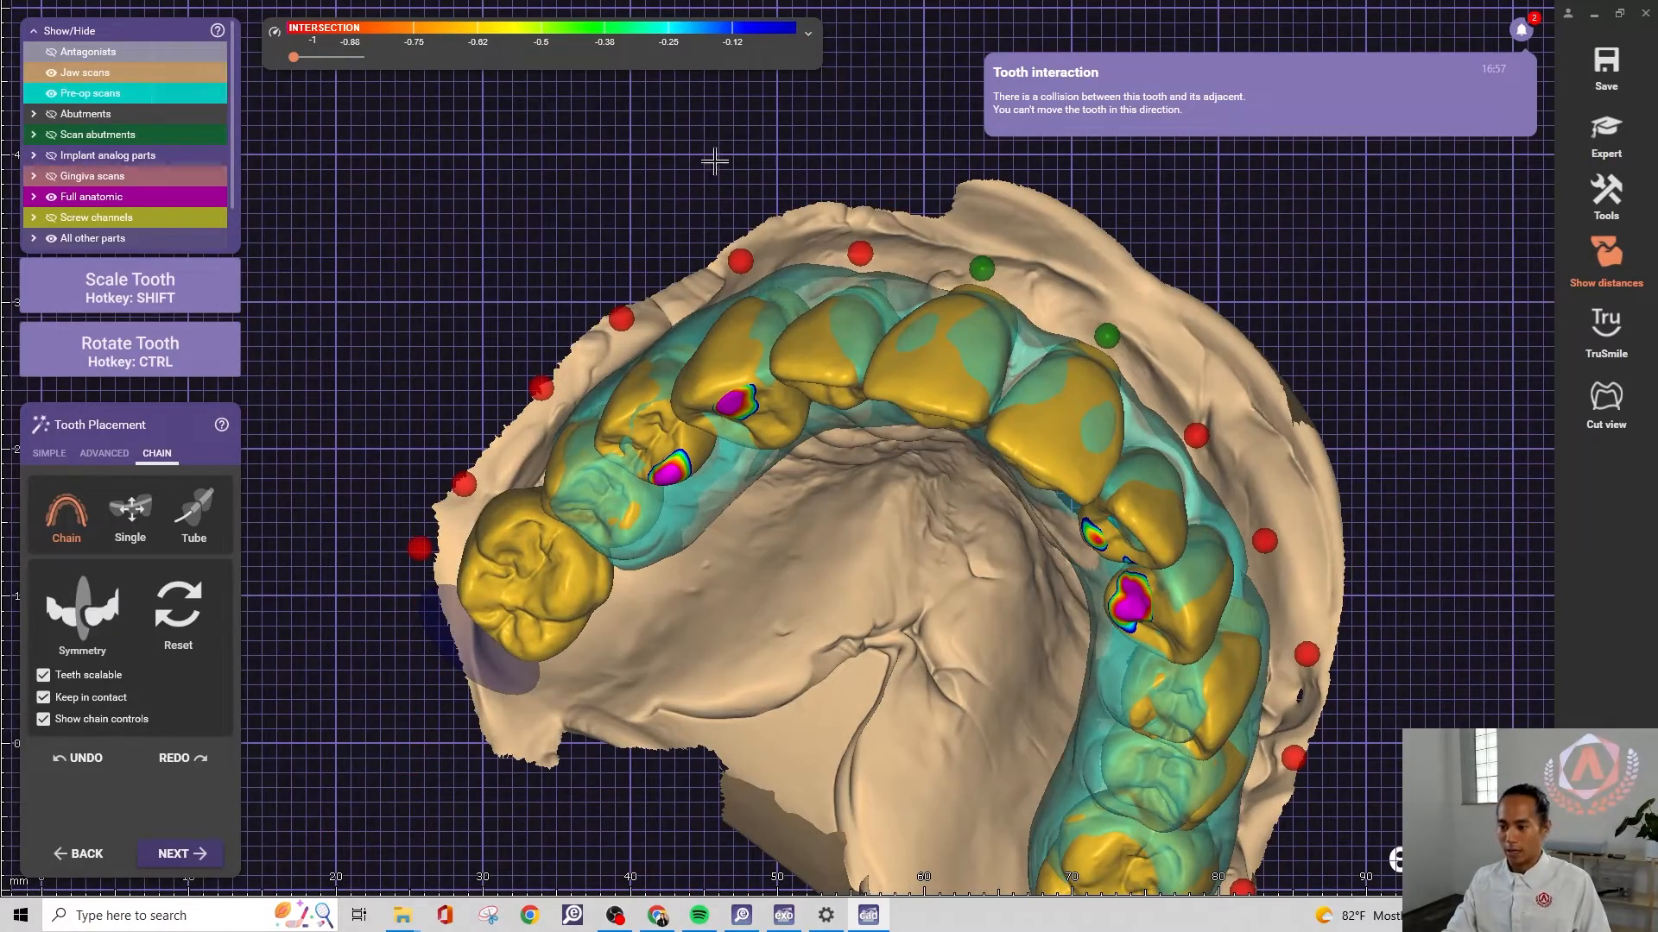
Inspect the front teeth with the pre-op scan hidden, and show it again to compare the fit from the front
click(51, 93)
right_drag(1243, 277, 1248, 237)
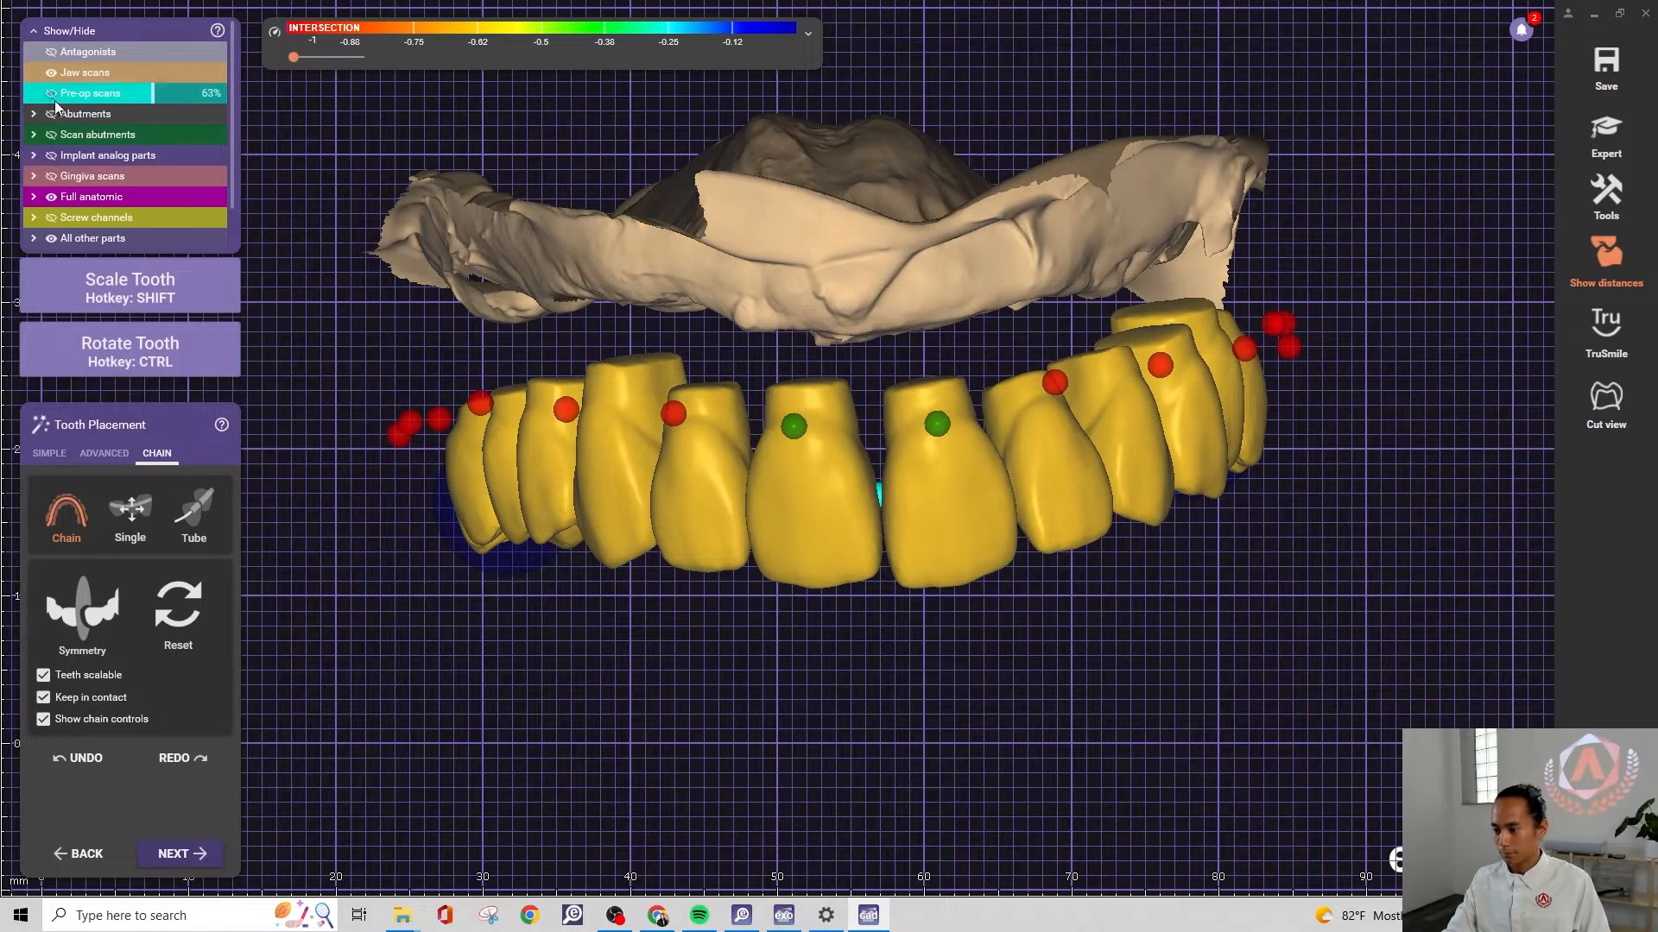
click(55, 100)
right_drag(836, 320, 850, 522)
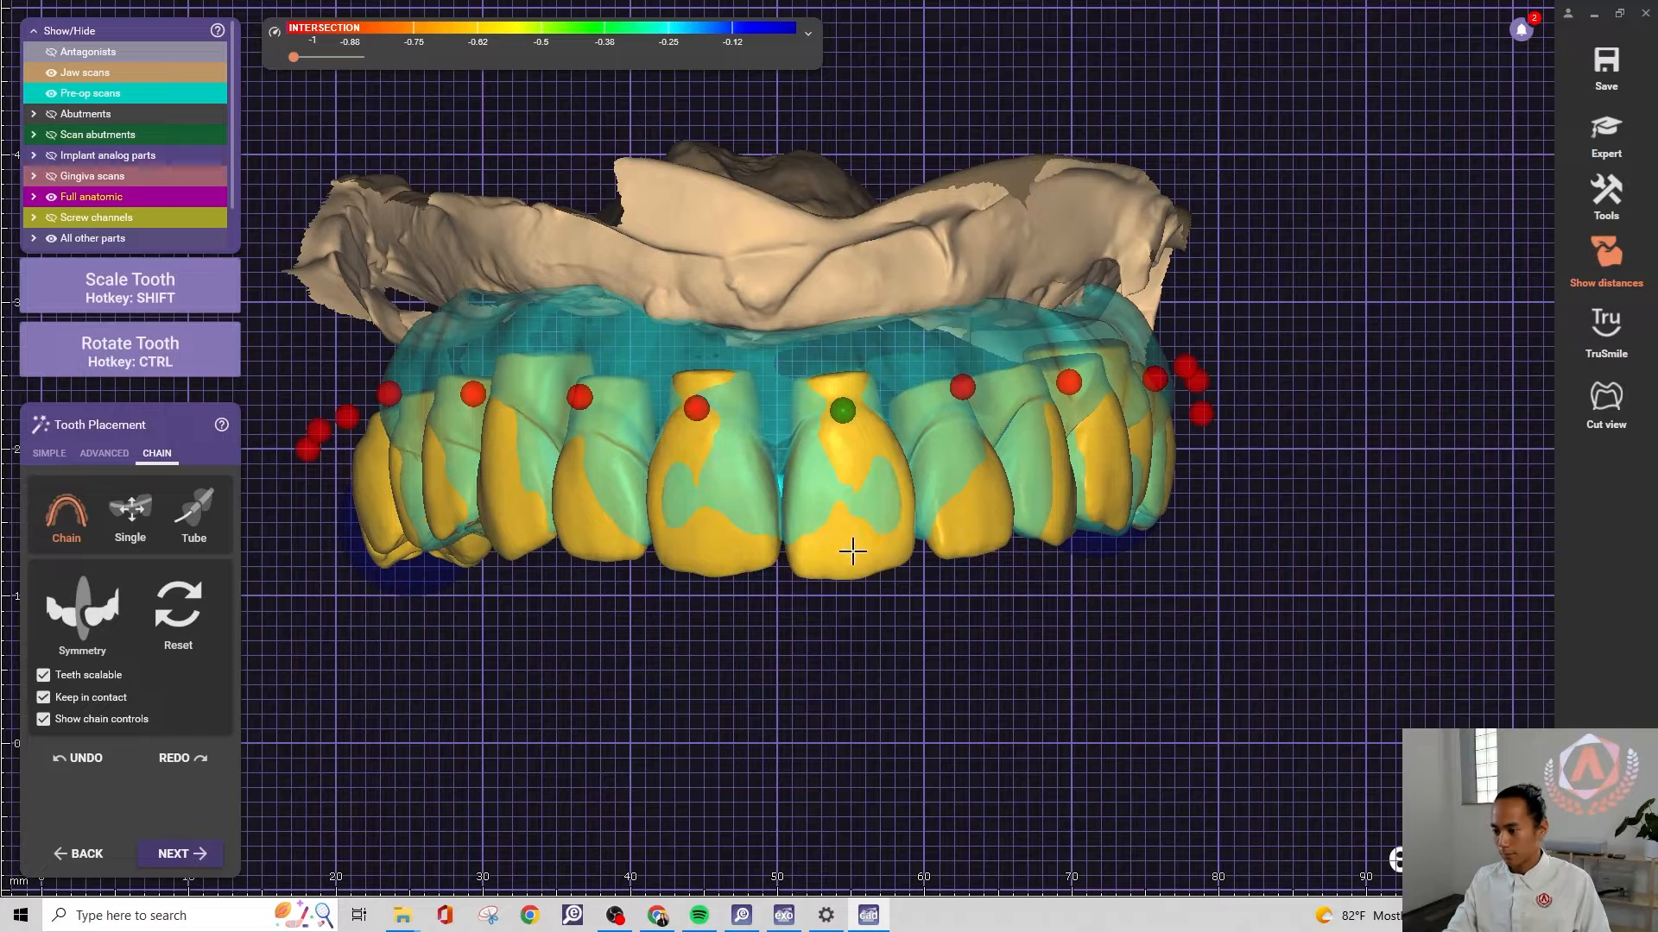
right_drag(886, 528, 877, 529)
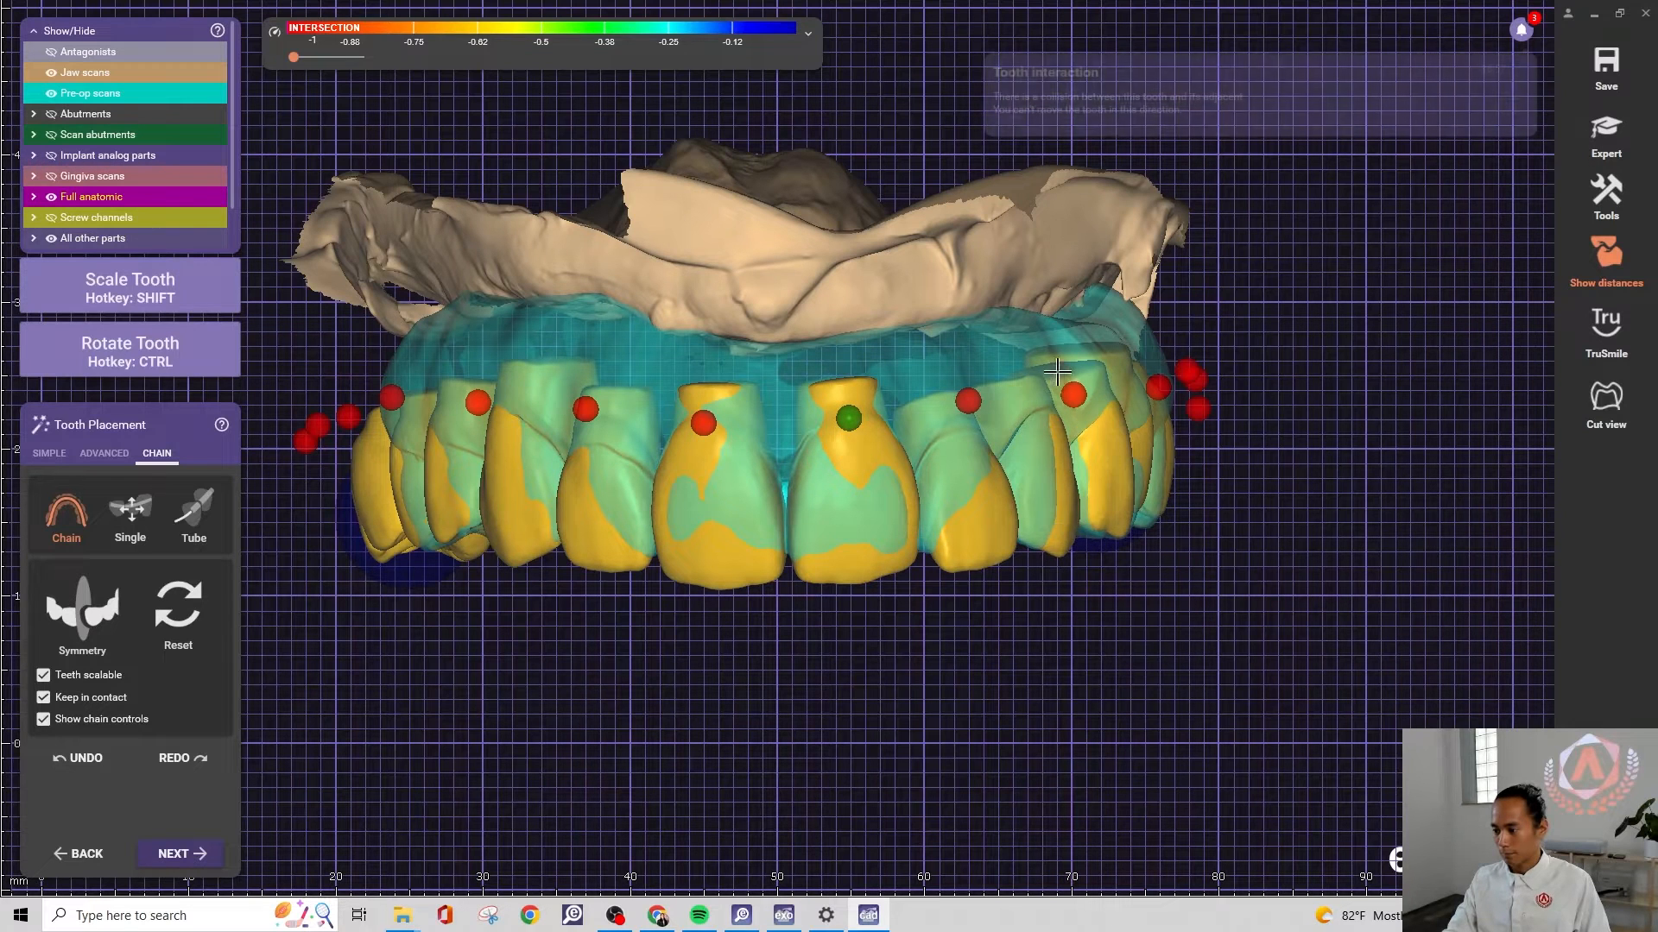
Switch to single-tooth placement and unlock the chain controls of the left canine and the teeth on the patient's right
click(1073, 394)
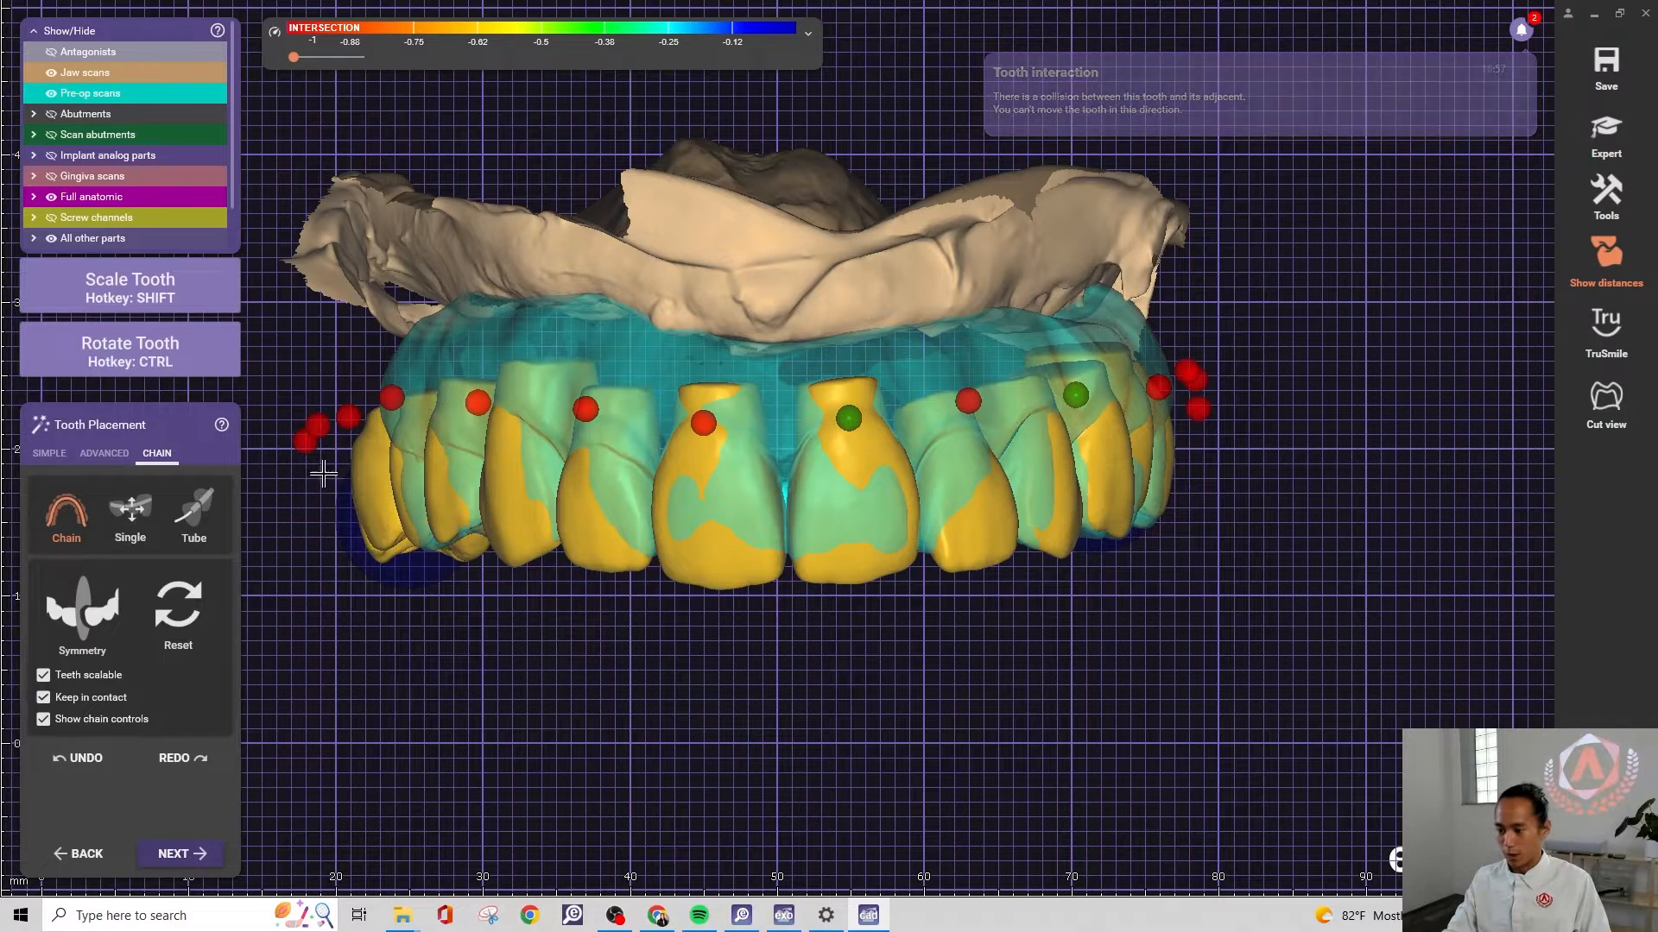
right_drag(501, 584, 516, 577)
click(403, 383)
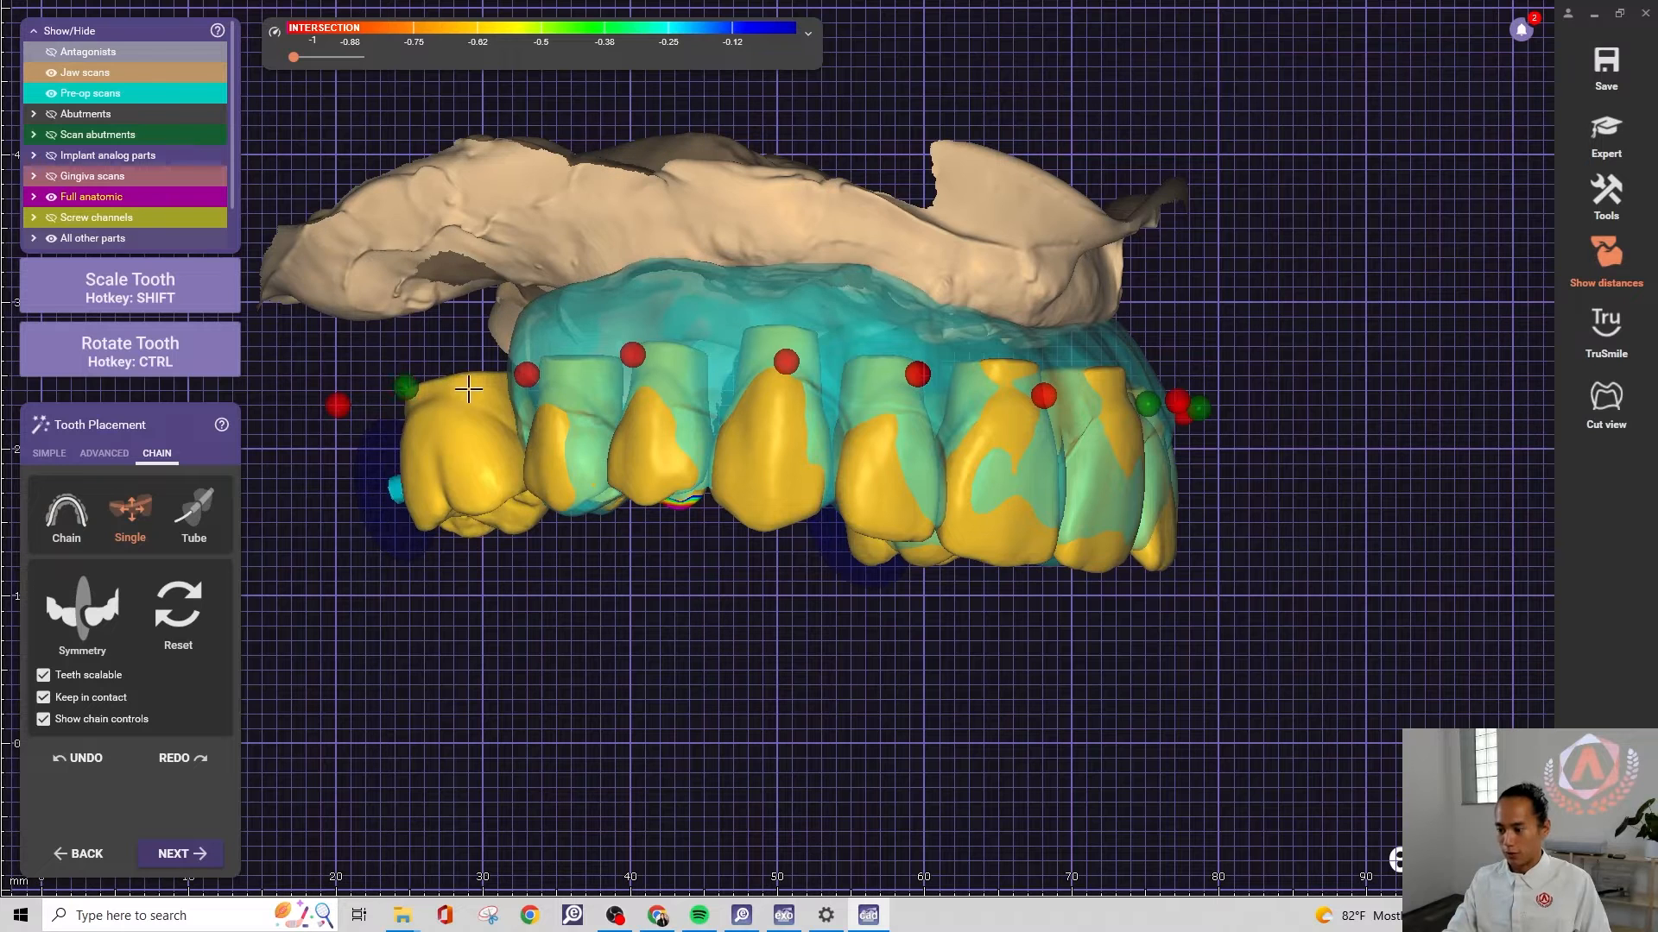
click(525, 374)
click(633, 355)
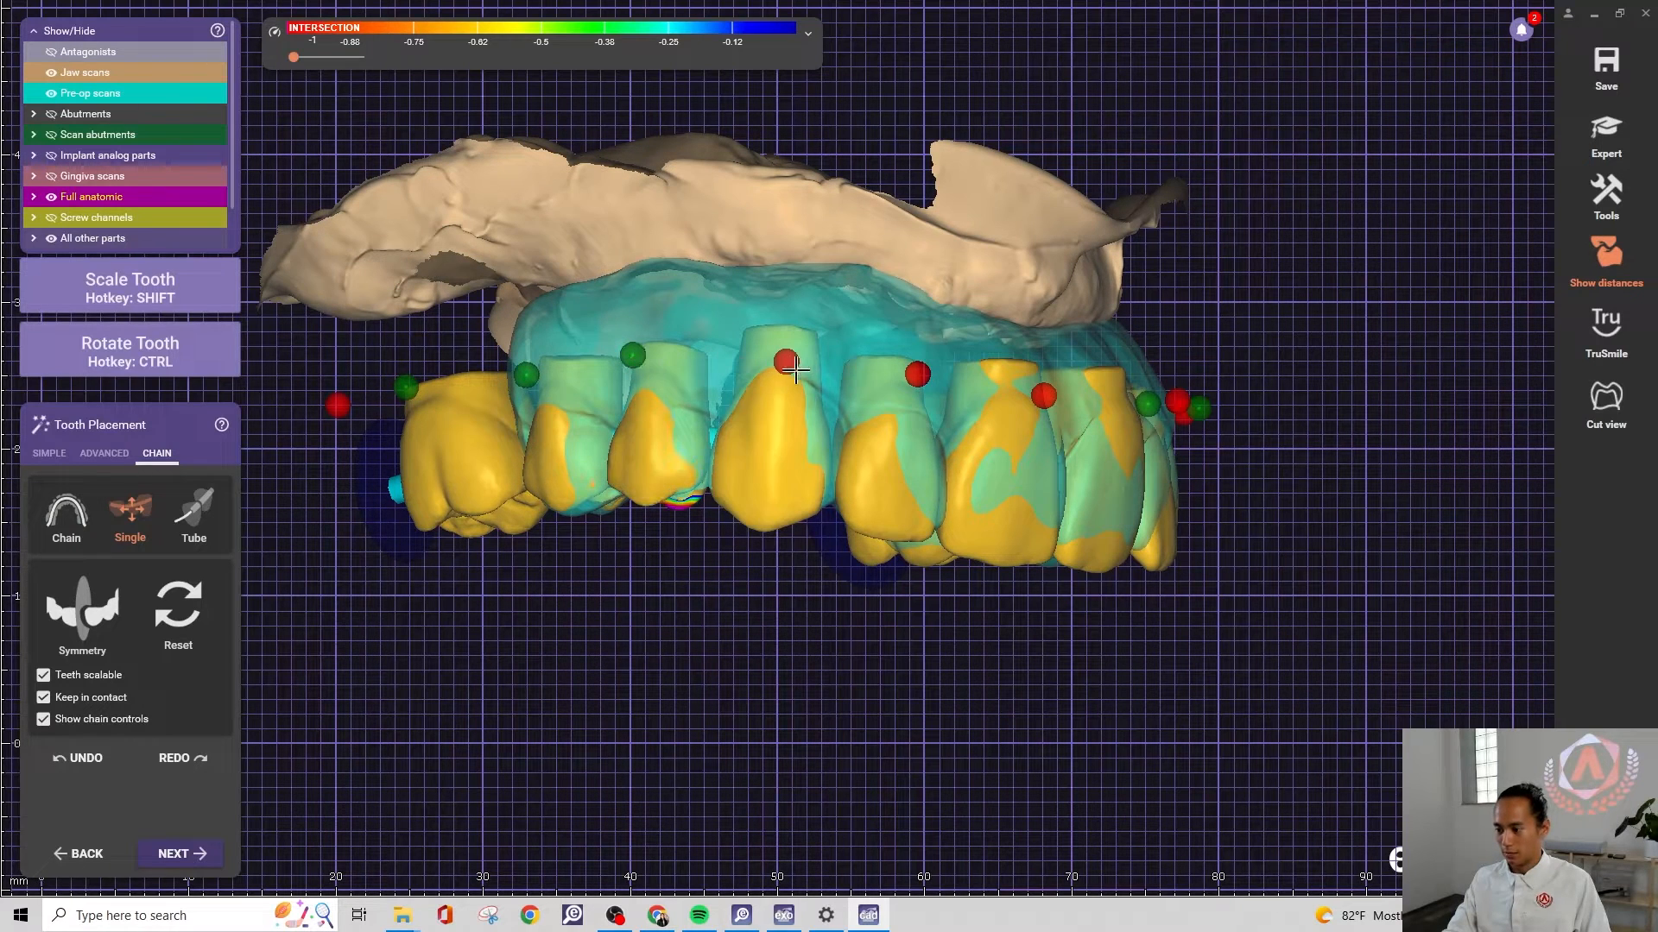
click(786, 361)
click(918, 374)
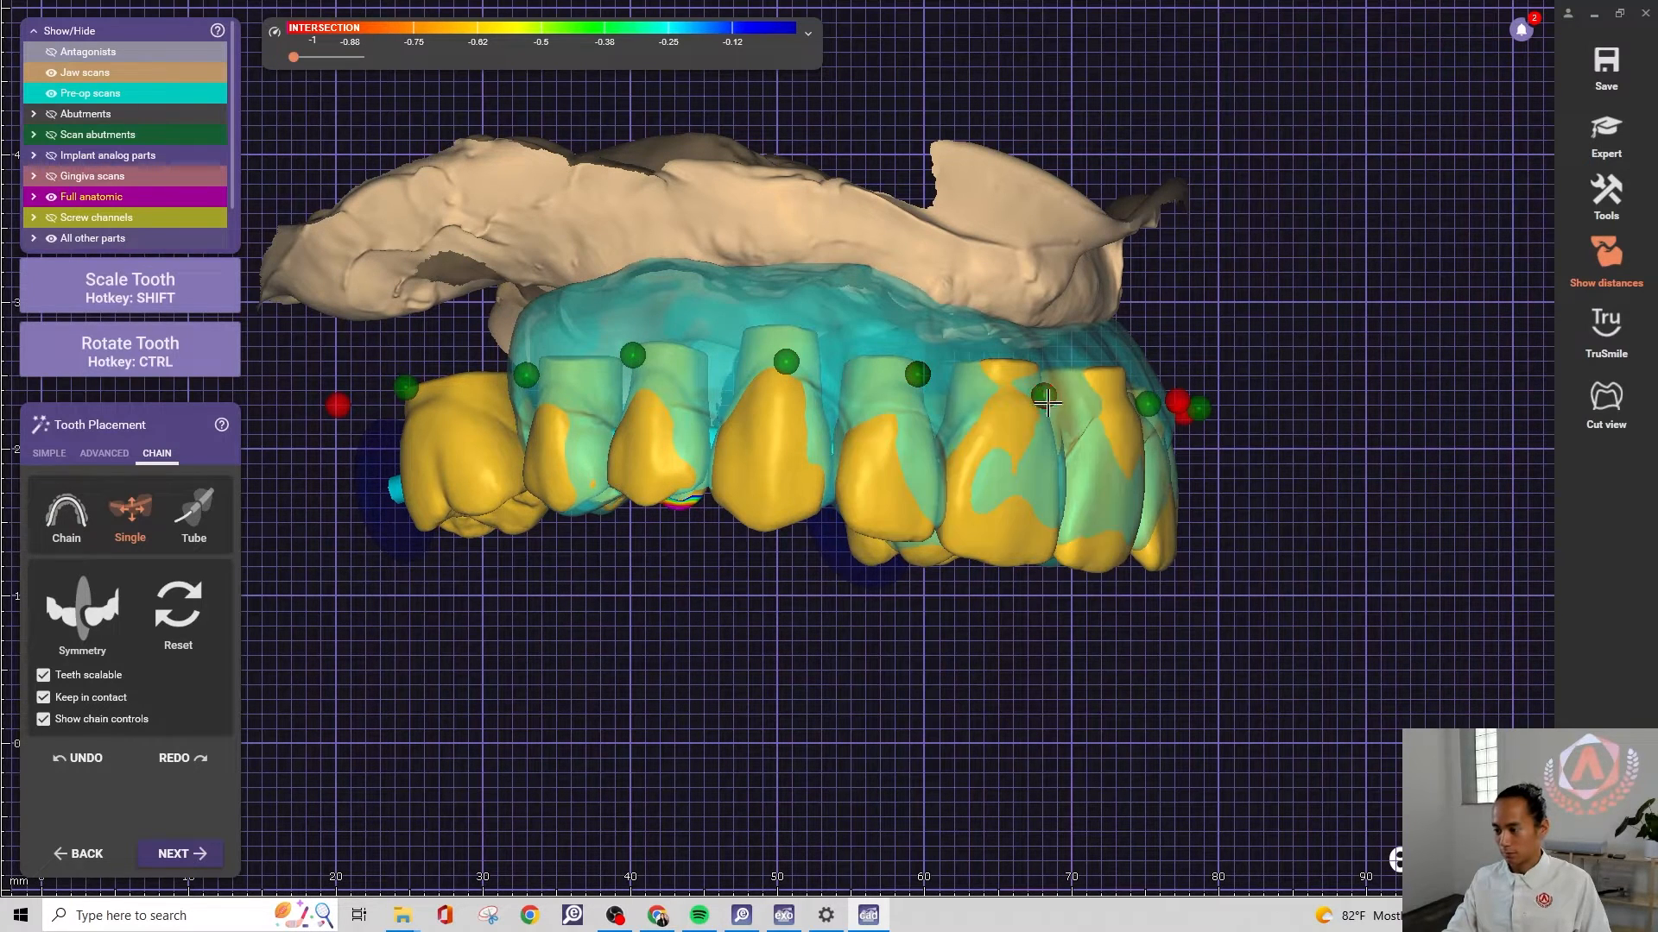
Unlock the chain controls of the lateral incisor and both premolars on the patient's left
right_drag(1046, 402, 816, 419)
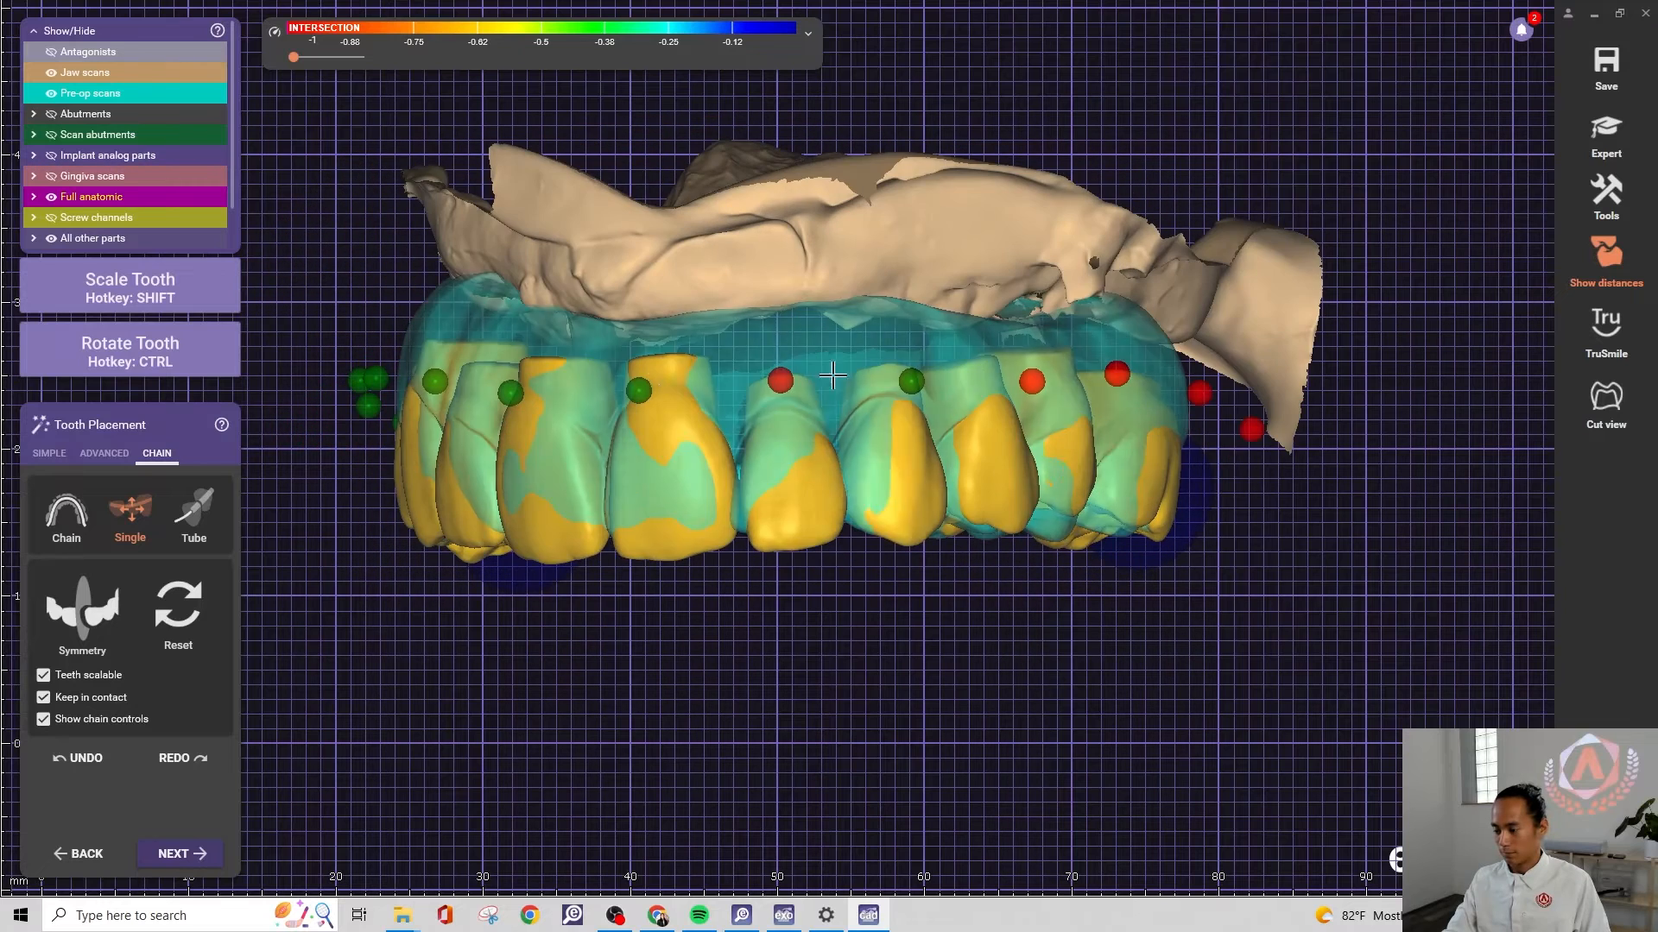
click(782, 383)
click(912, 383)
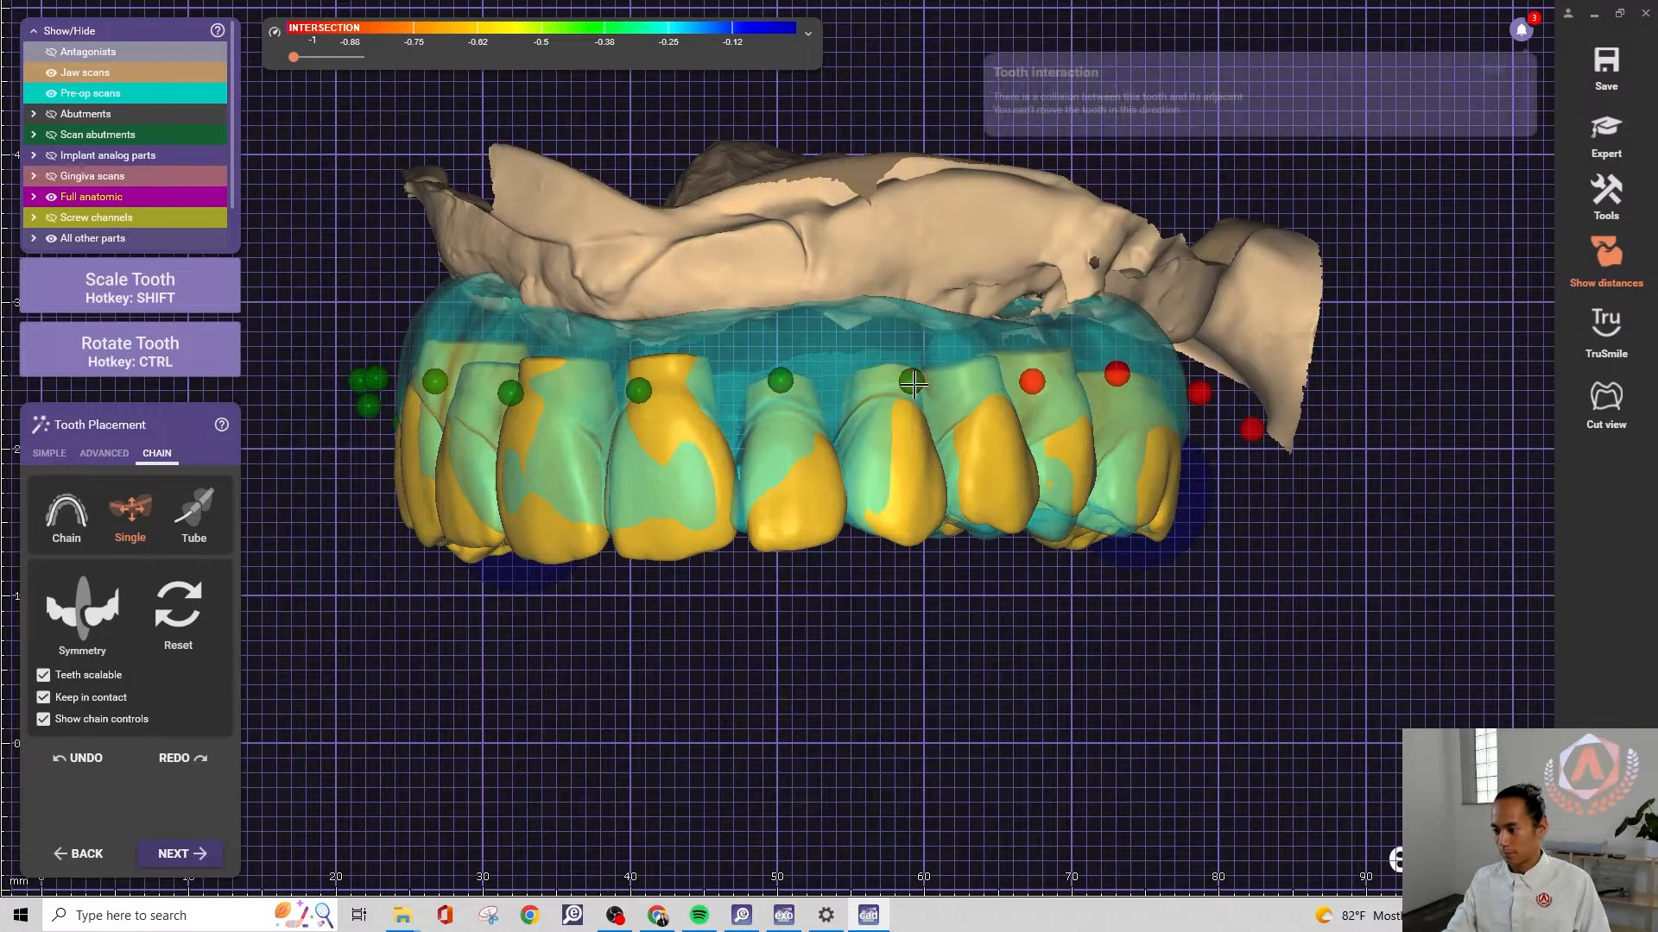
right_drag(1072, 390, 972, 363)
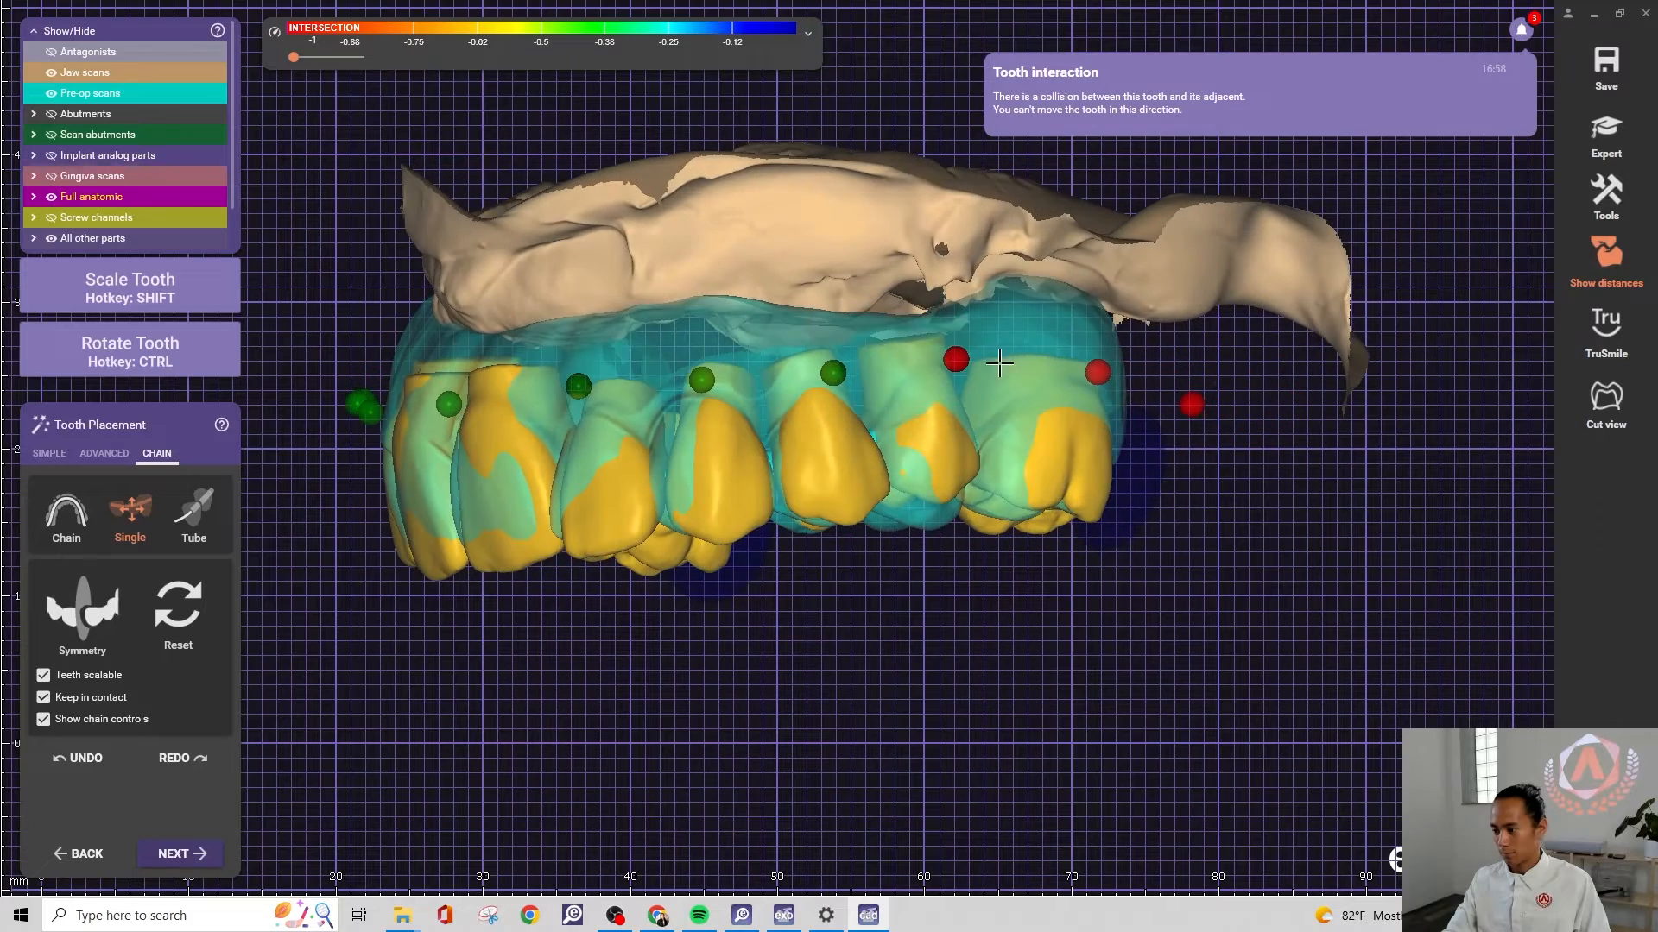
right_drag(944, 565, 777, 554)
scroll(622, 517, up, 3)
scroll(621, 518, up, 2)
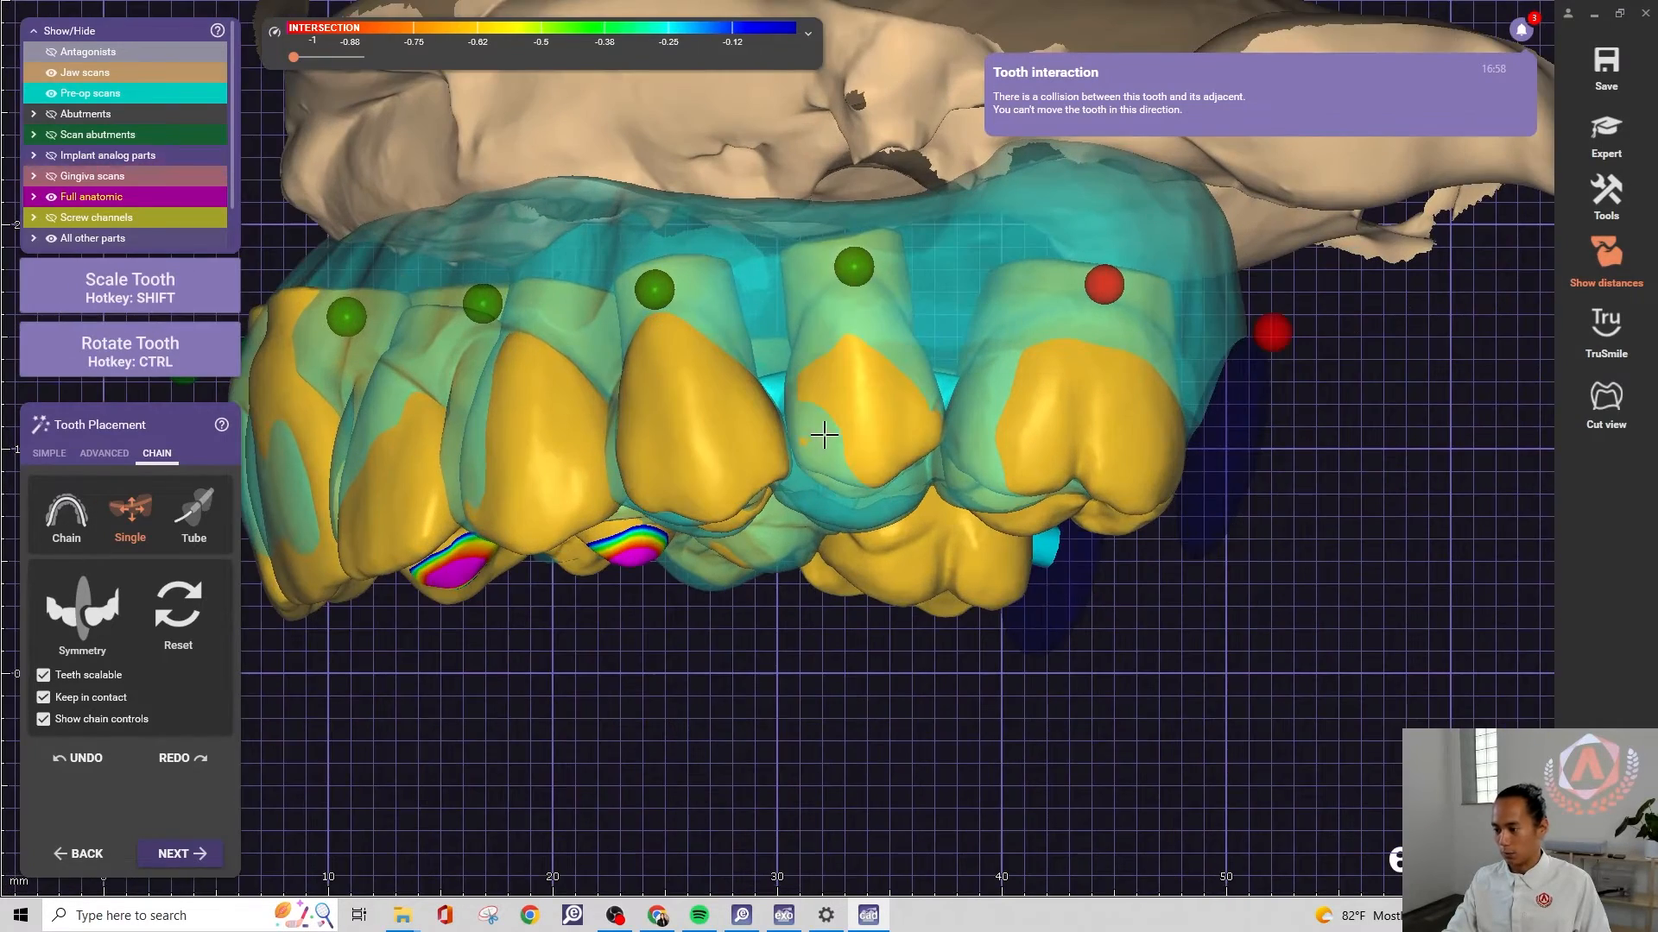
Shift the second premolar and rotate the first premolar and canine on the patient's left to fit the pre-op scan
drag(853, 418, 850, 448)
right_drag(804, 510, 826, 498)
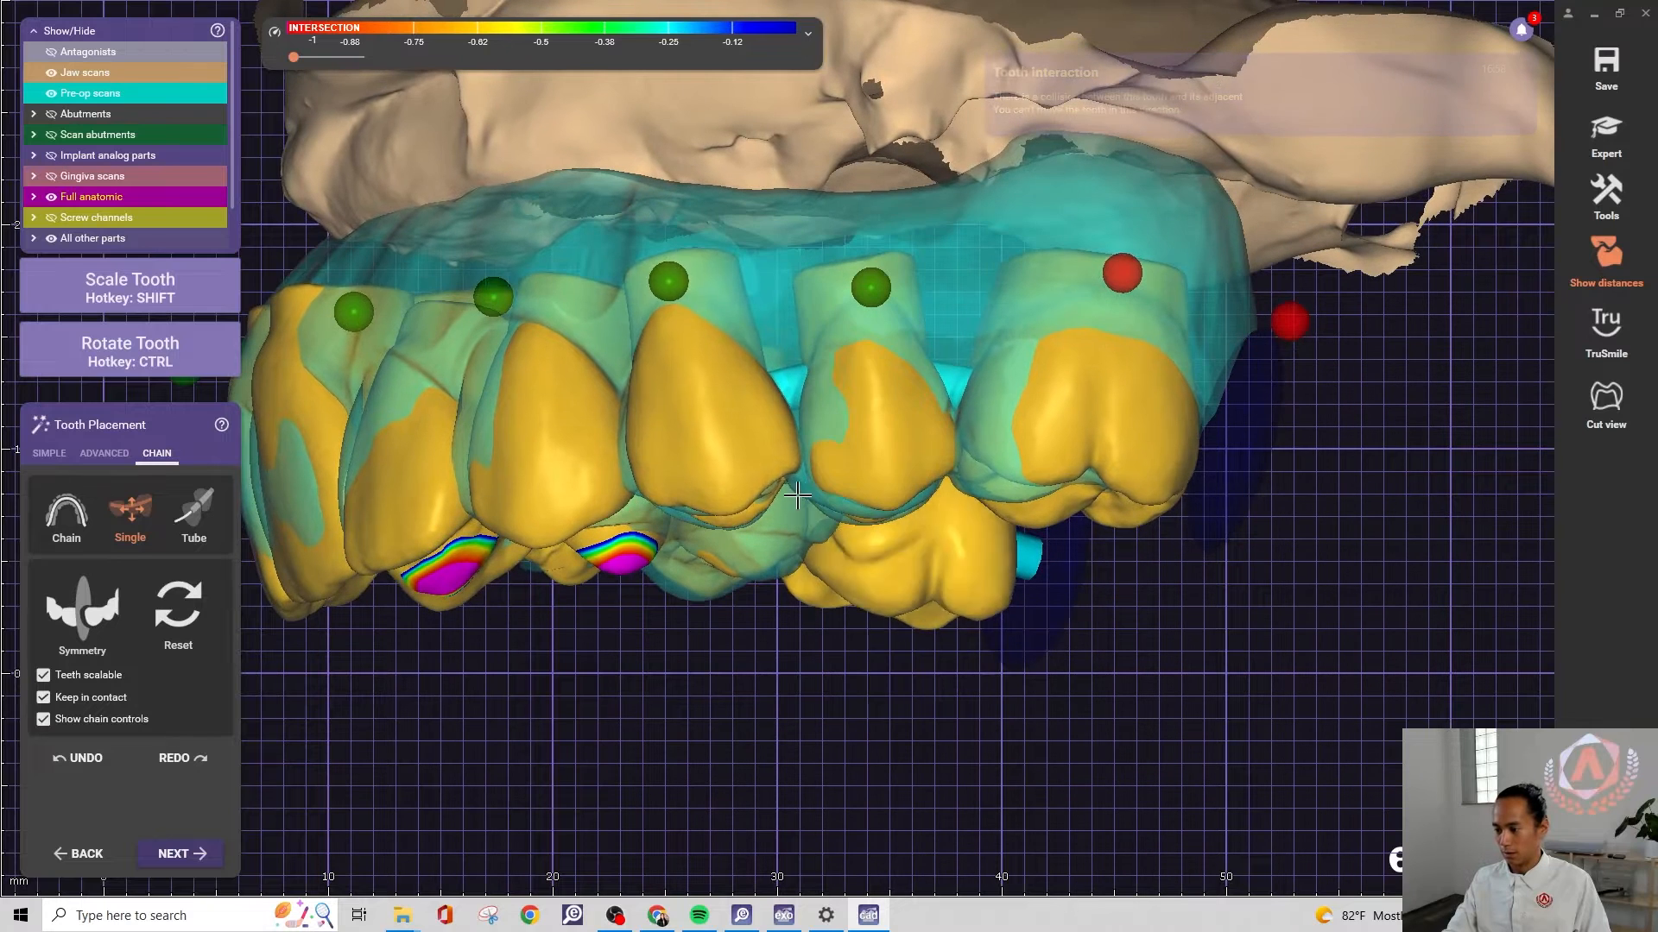
ctrl+drag(745, 489, 726, 501)
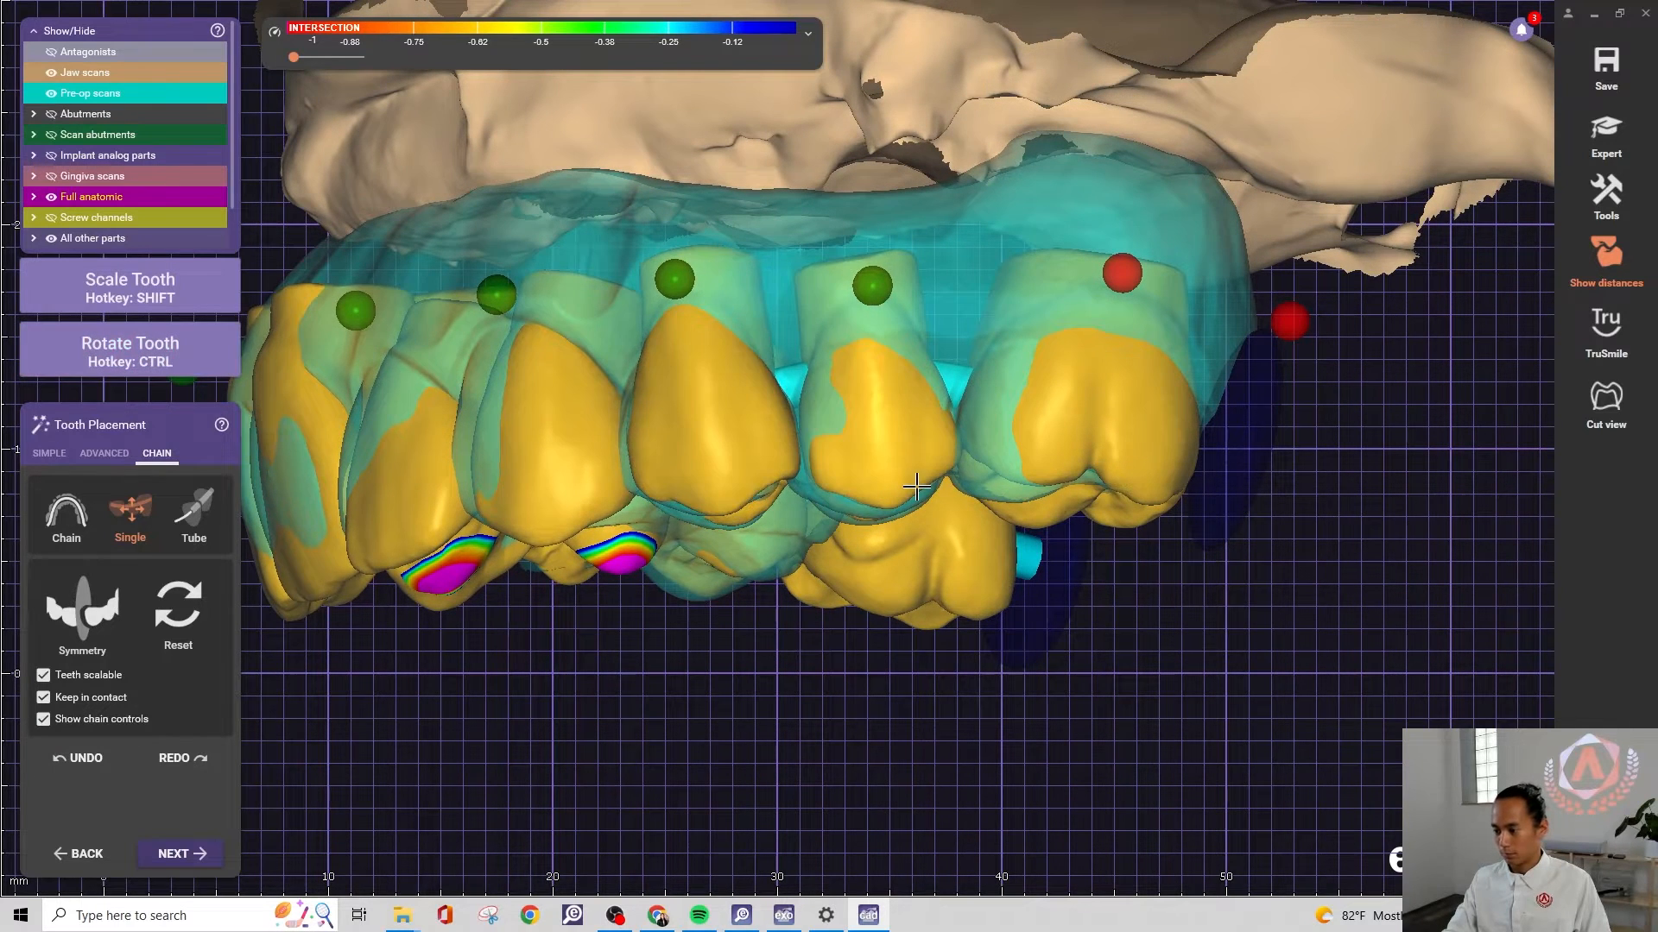
drag(911, 485, 911, 492)
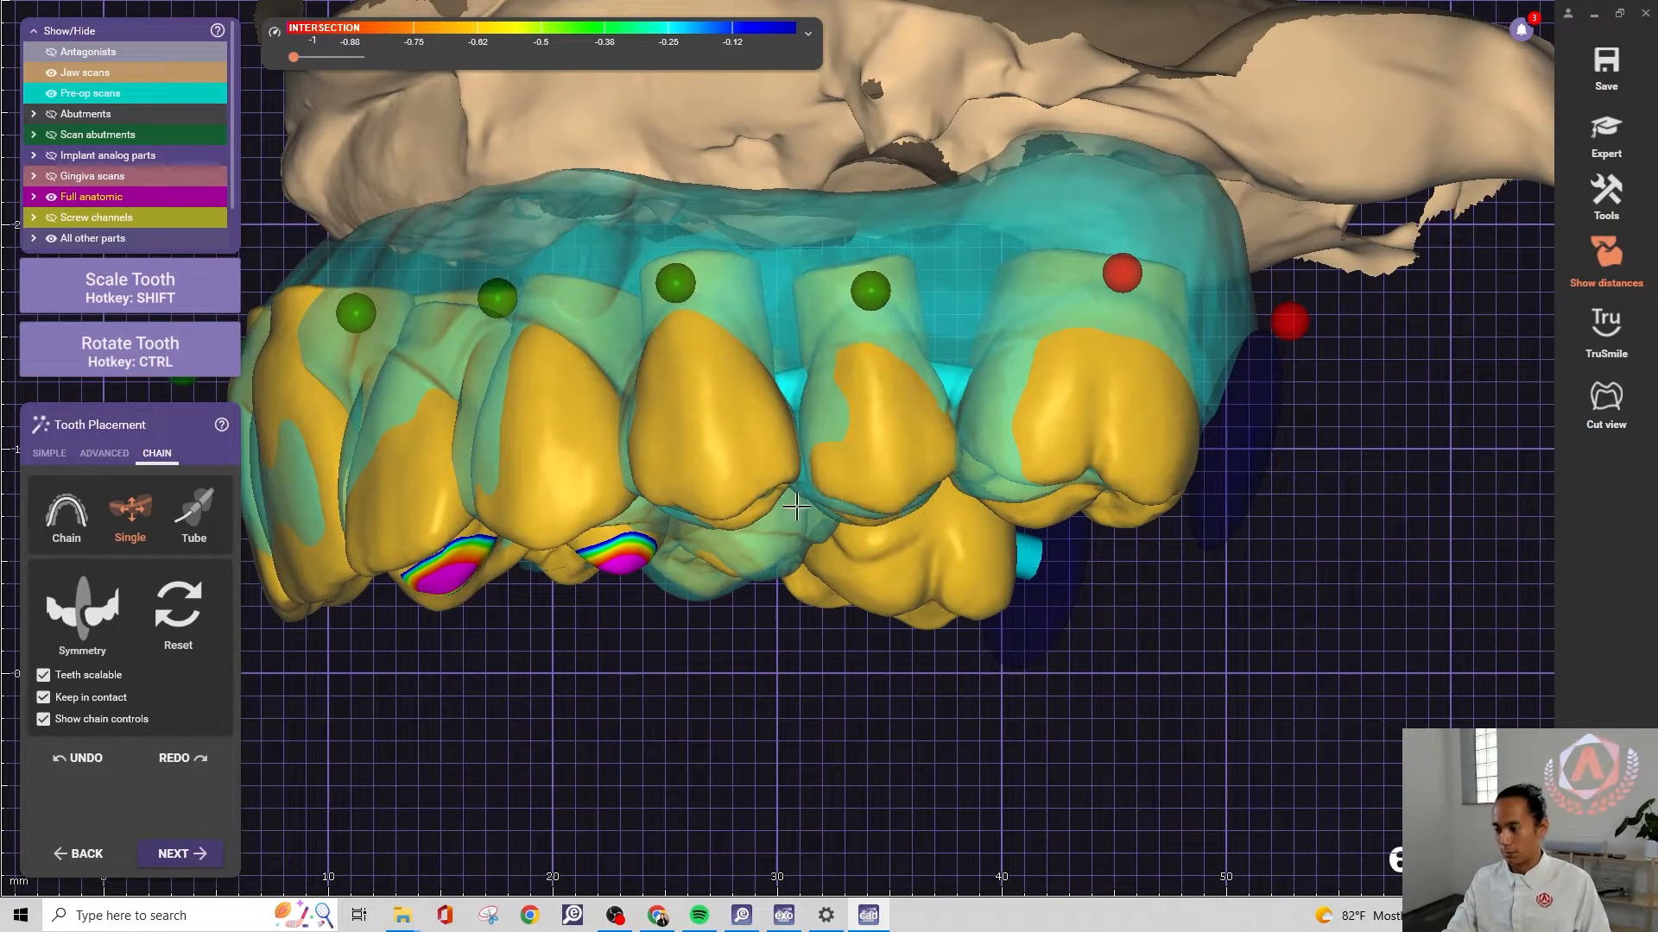
right_drag(717, 549, 840, 488)
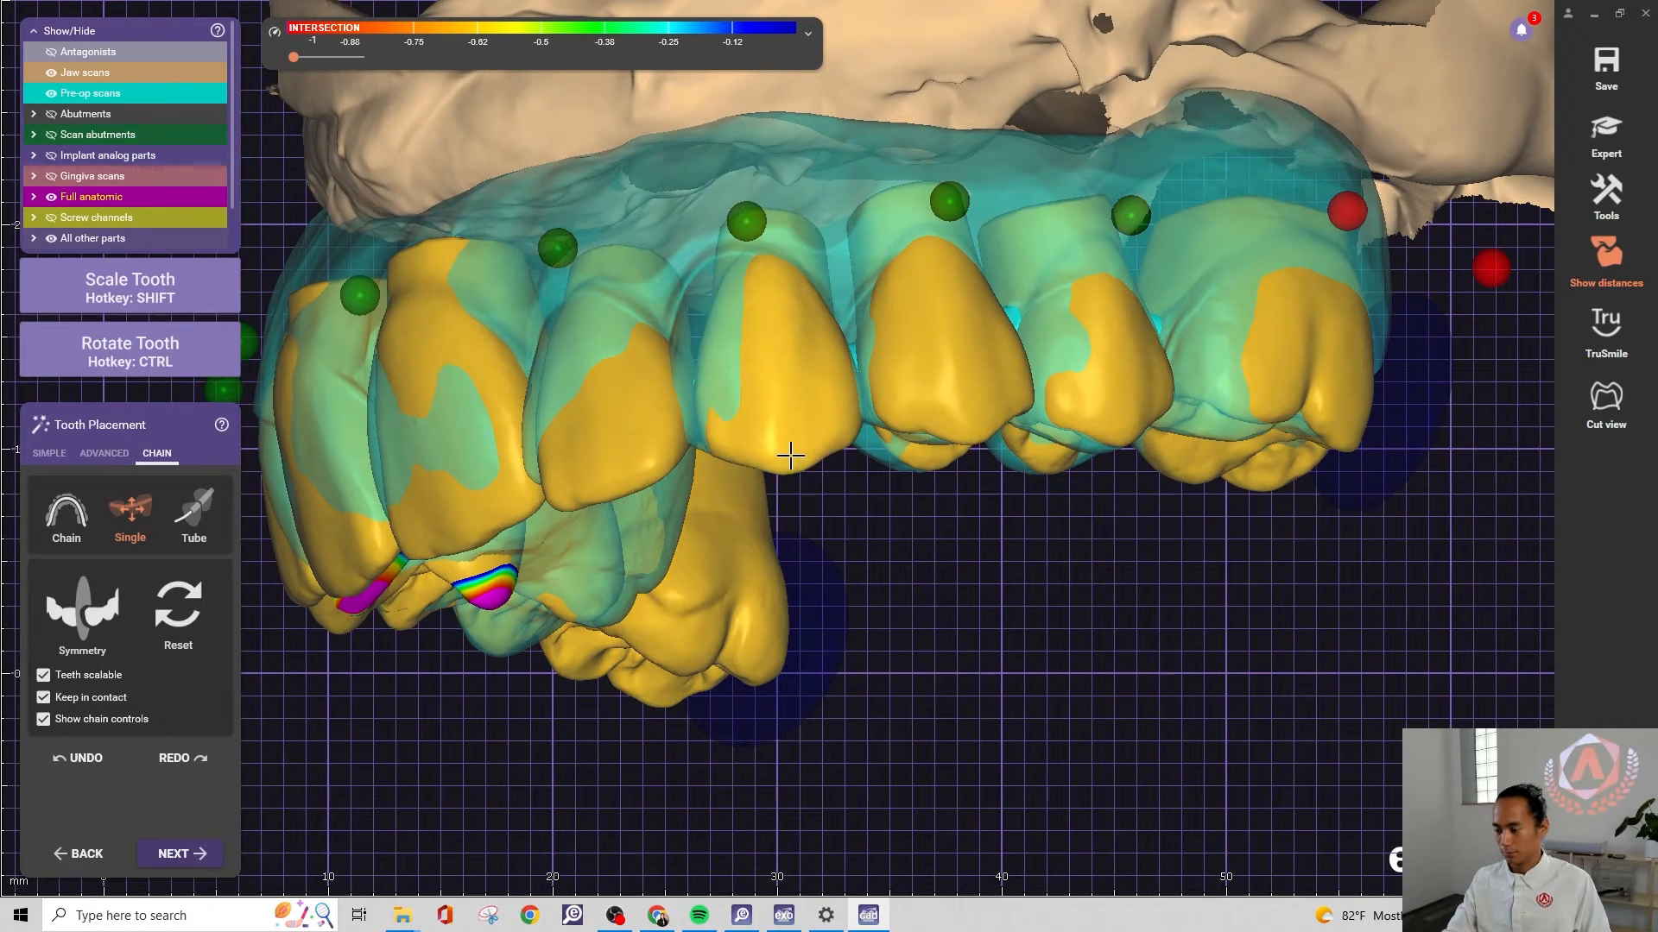
key(ctrl)
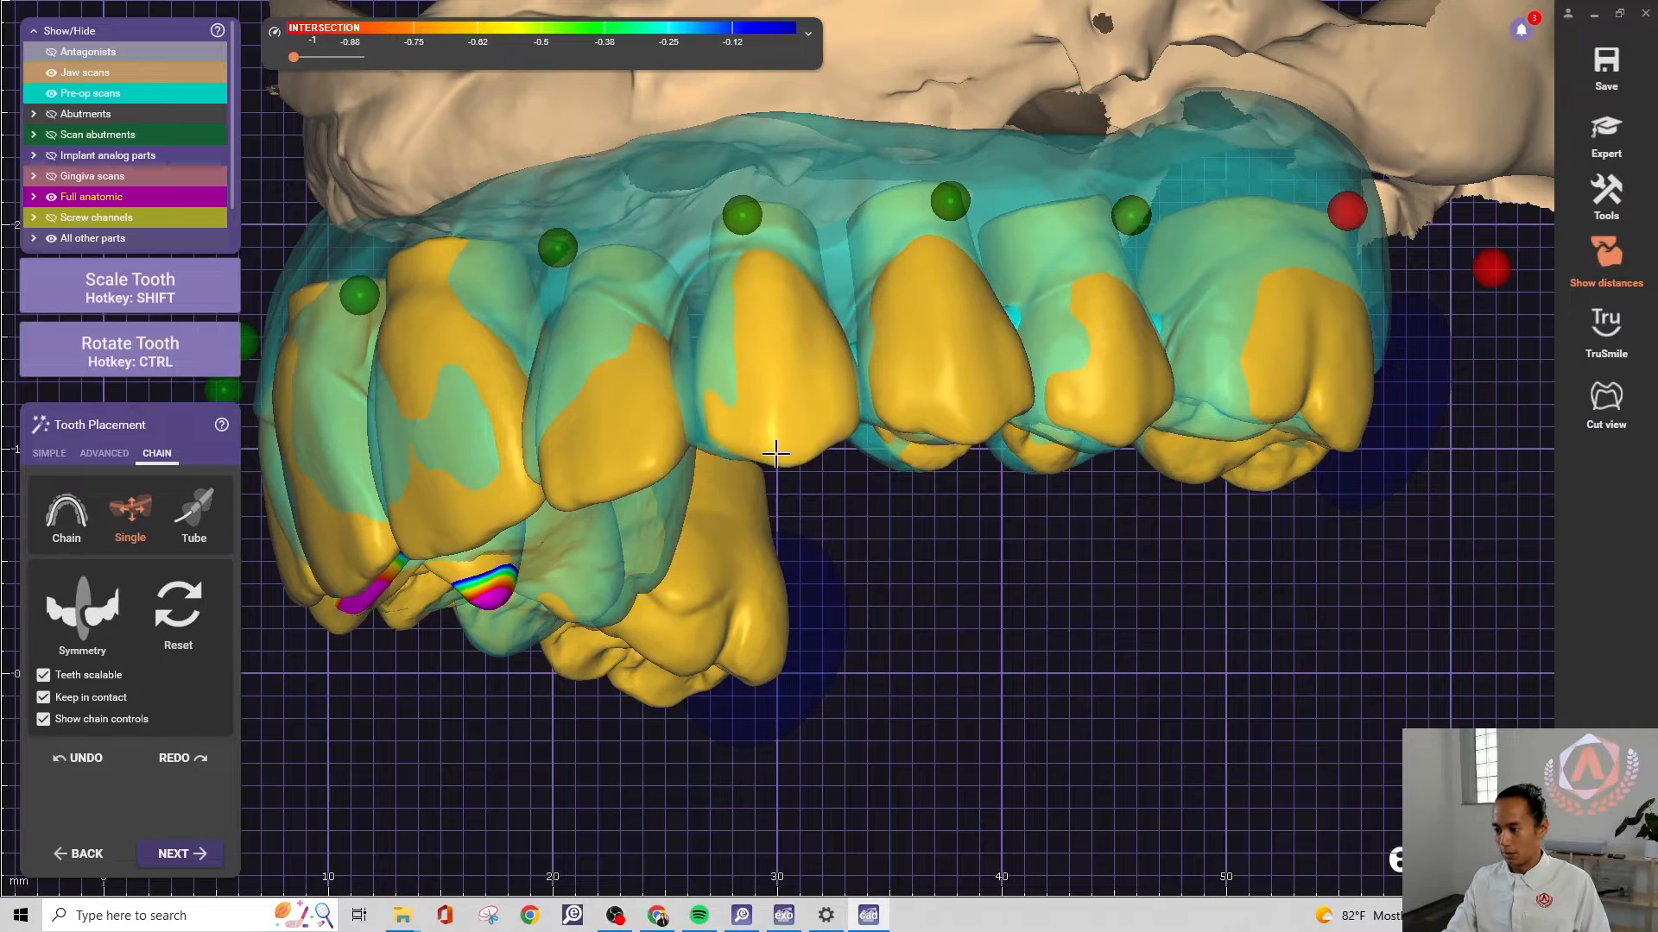
right_drag(775, 453, 862, 463)
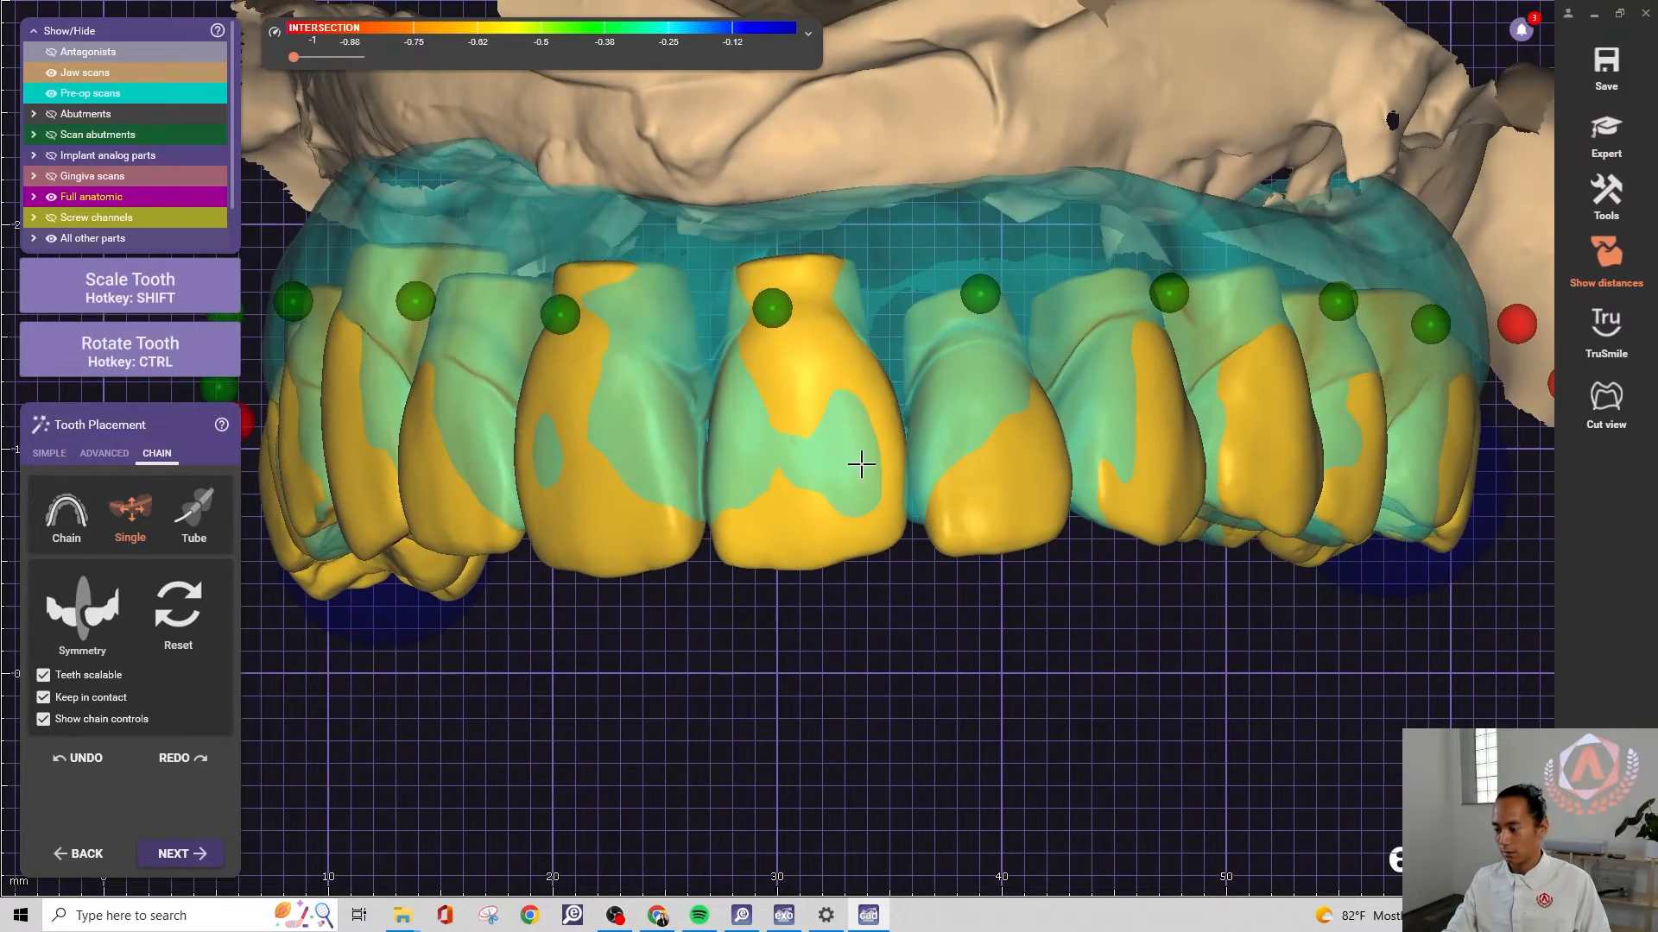
Rotate the lateral incisor on the patient's left and nudge both central incisors to match the pre-op scan from the front
scroll(1045, 530, up, 2)
scroll(1045, 529, up, 1)
ctrl+drag(1004, 525, 966, 495)
drag(751, 555, 729, 525)
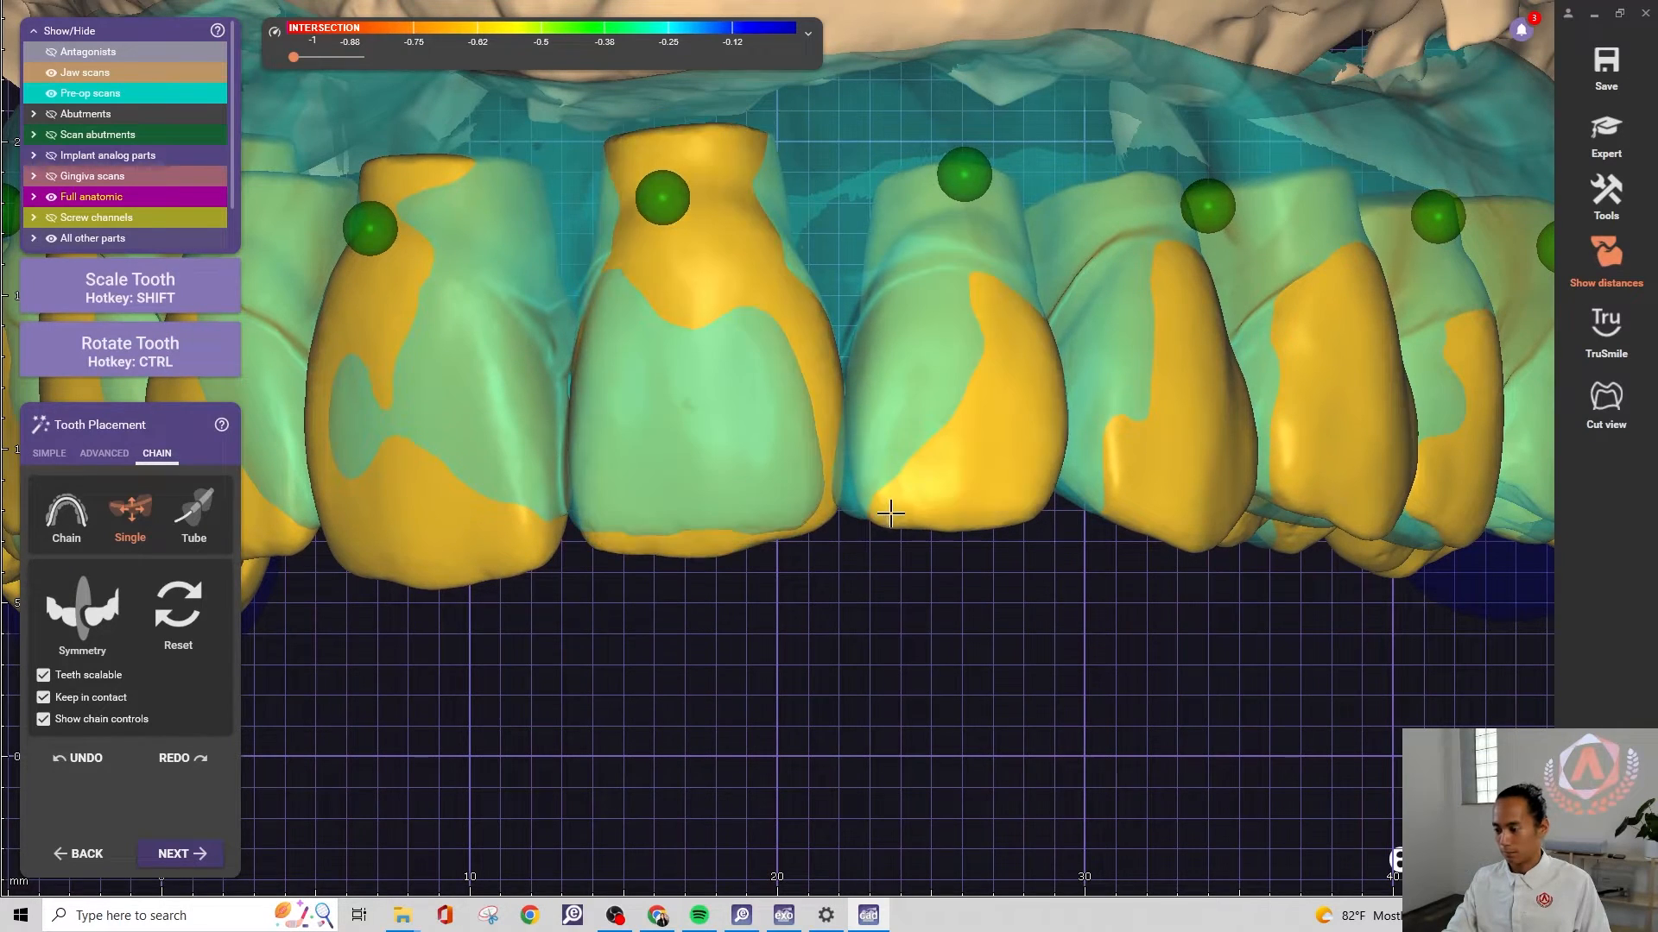
right_drag(958, 533, 959, 532)
drag(863, 503, 862, 461)
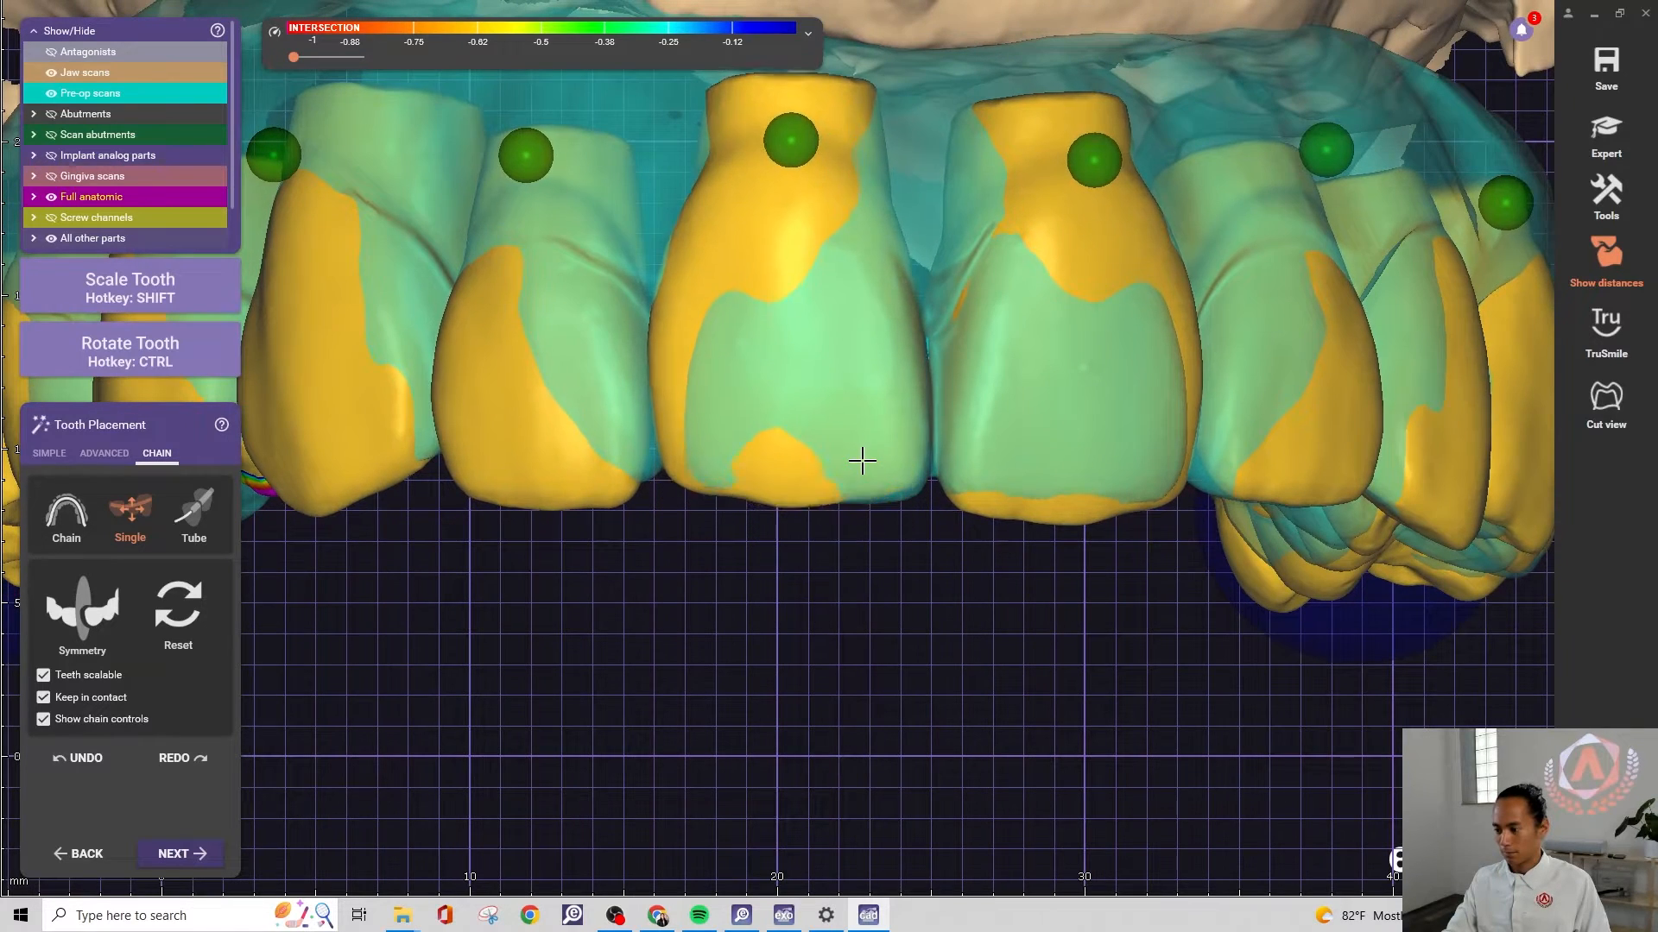
Shift and rotate the canine on the patient's right to follow the pre-op scan
right_drag(838, 571, 789, 577)
drag(696, 522, 713, 495)
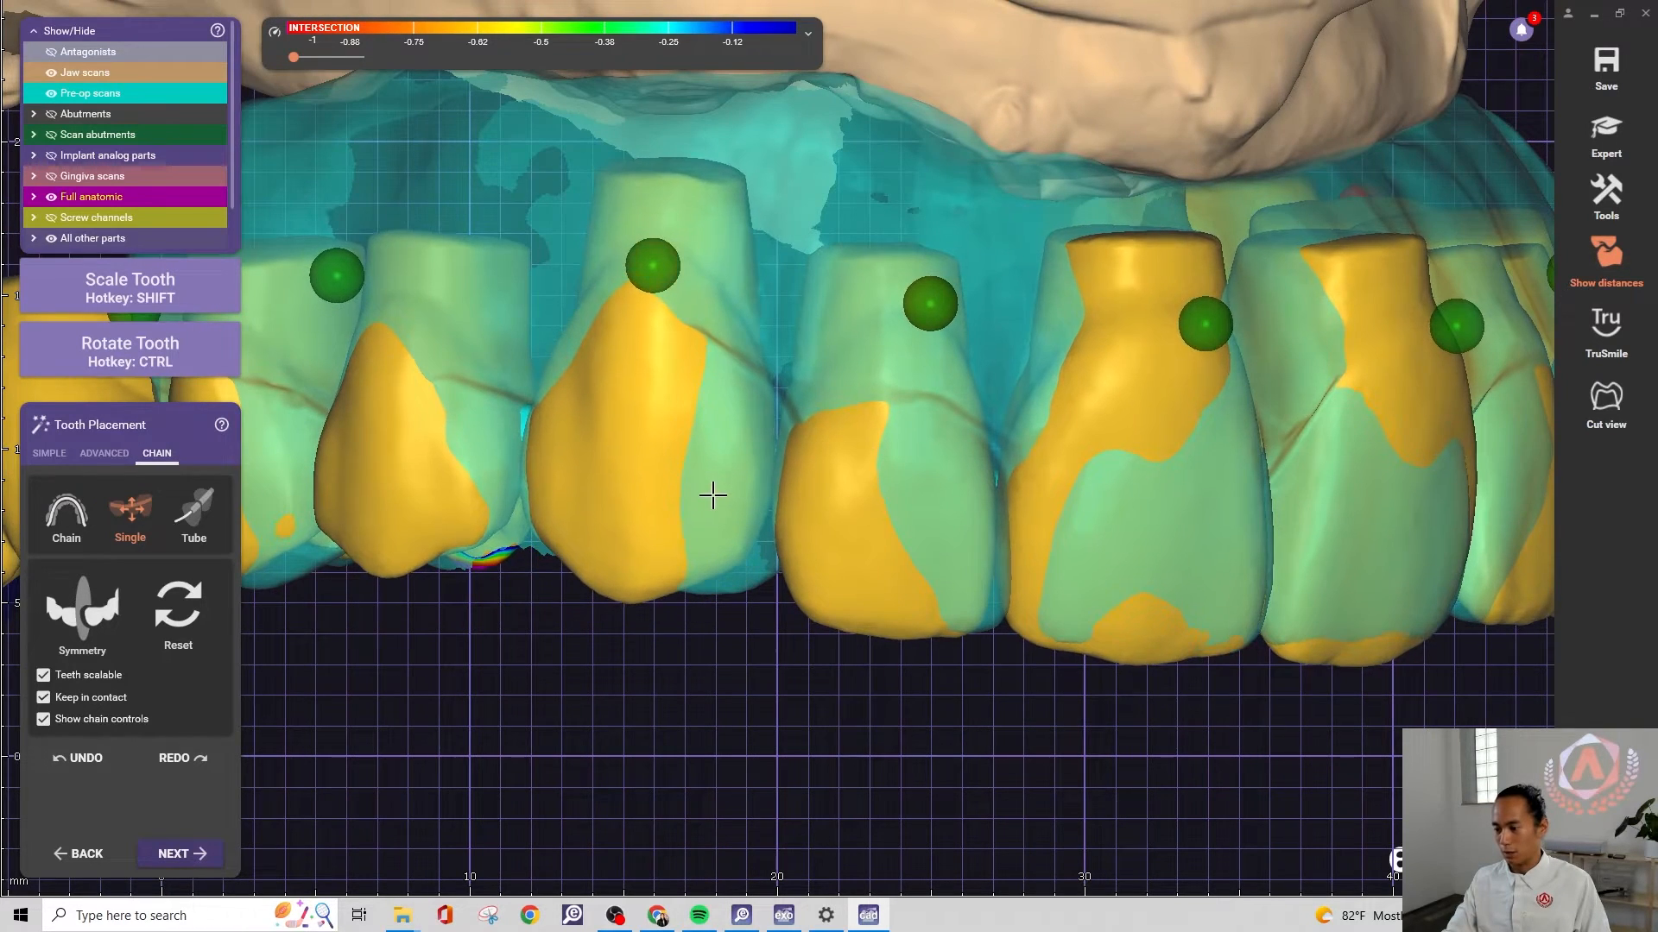
ctrl+drag(621, 595, 688, 535)
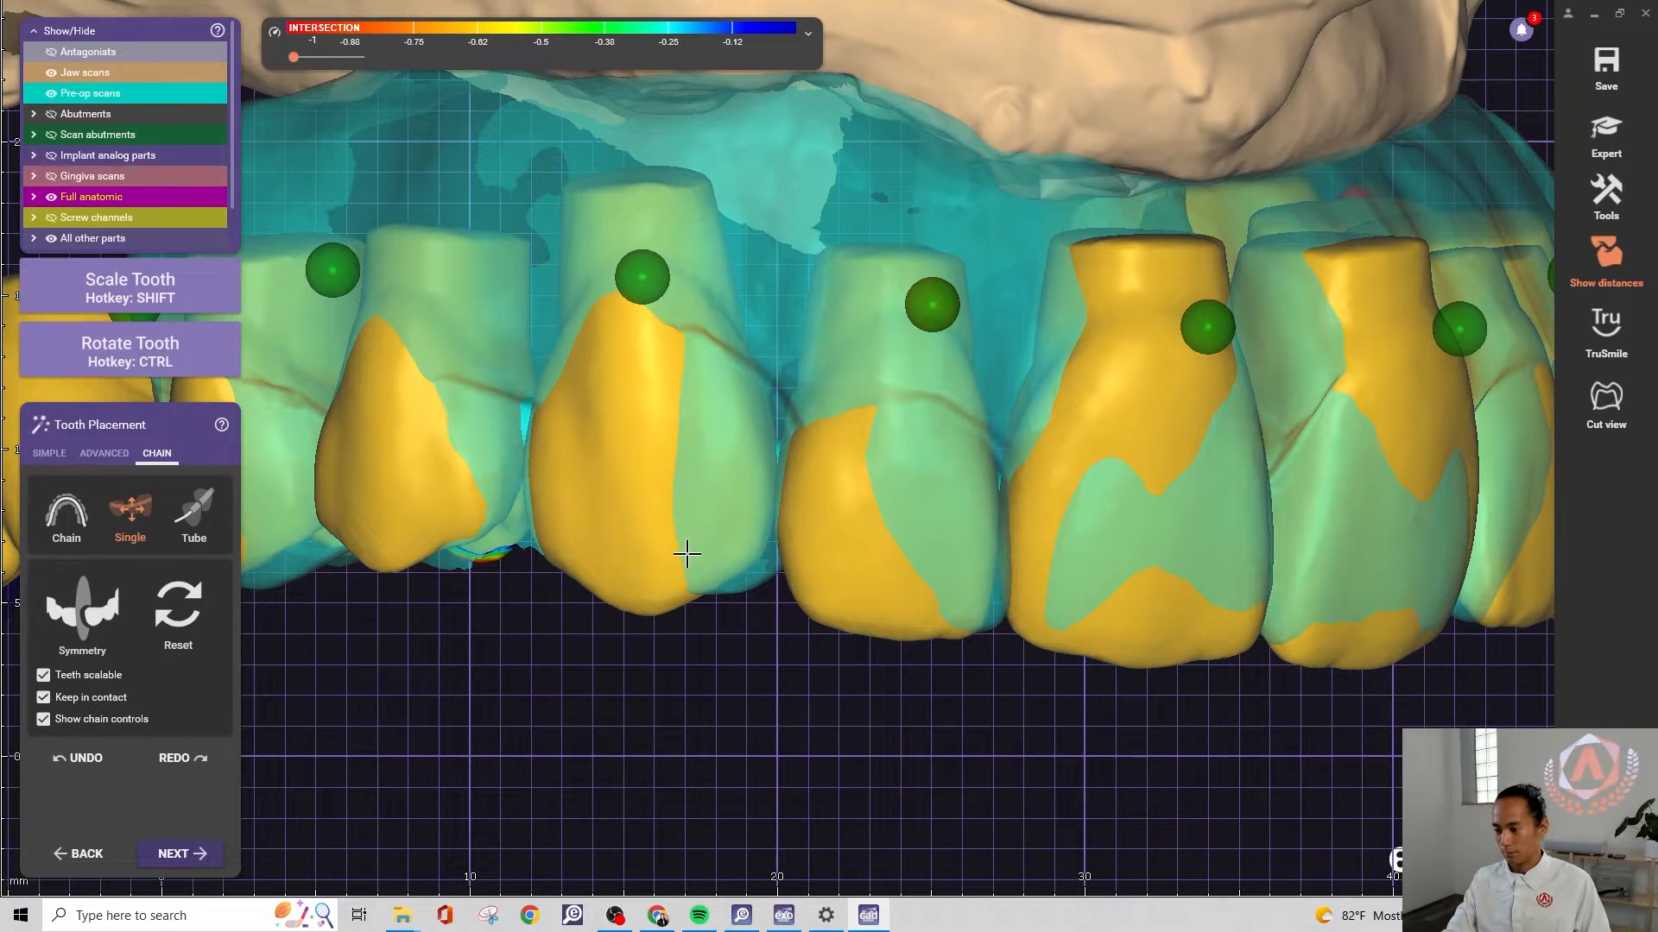
right_drag(733, 562, 677, 518)
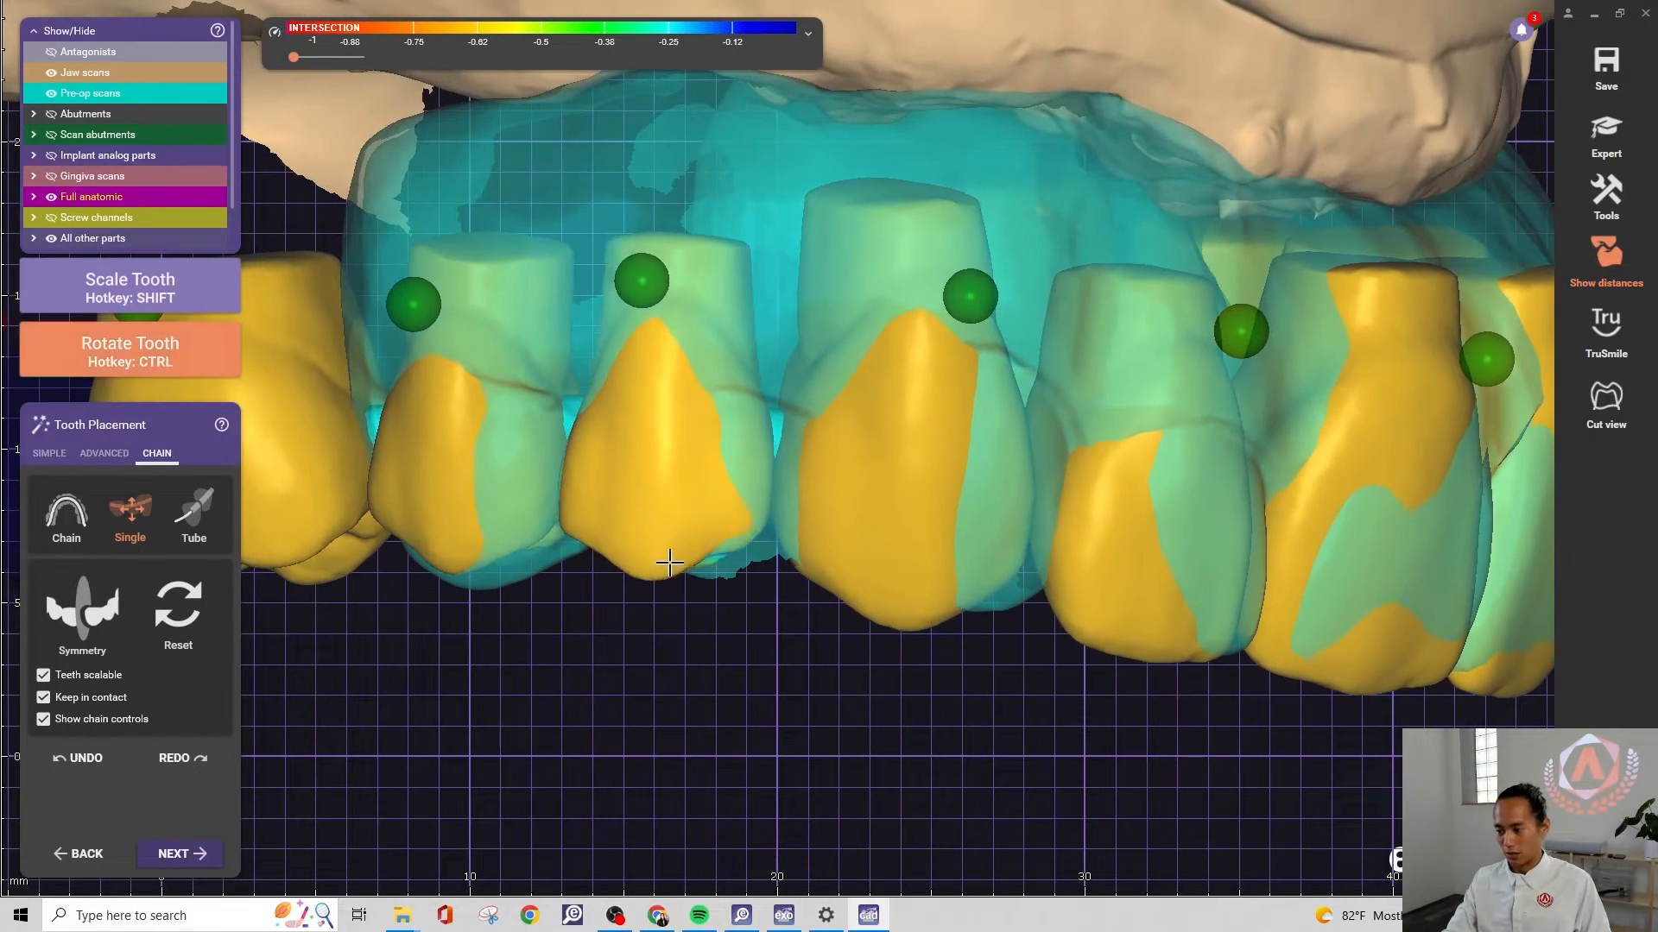
Shift both premolars on the patient's right to match the pre-op scan from the side
drag(680, 559, 644, 536)
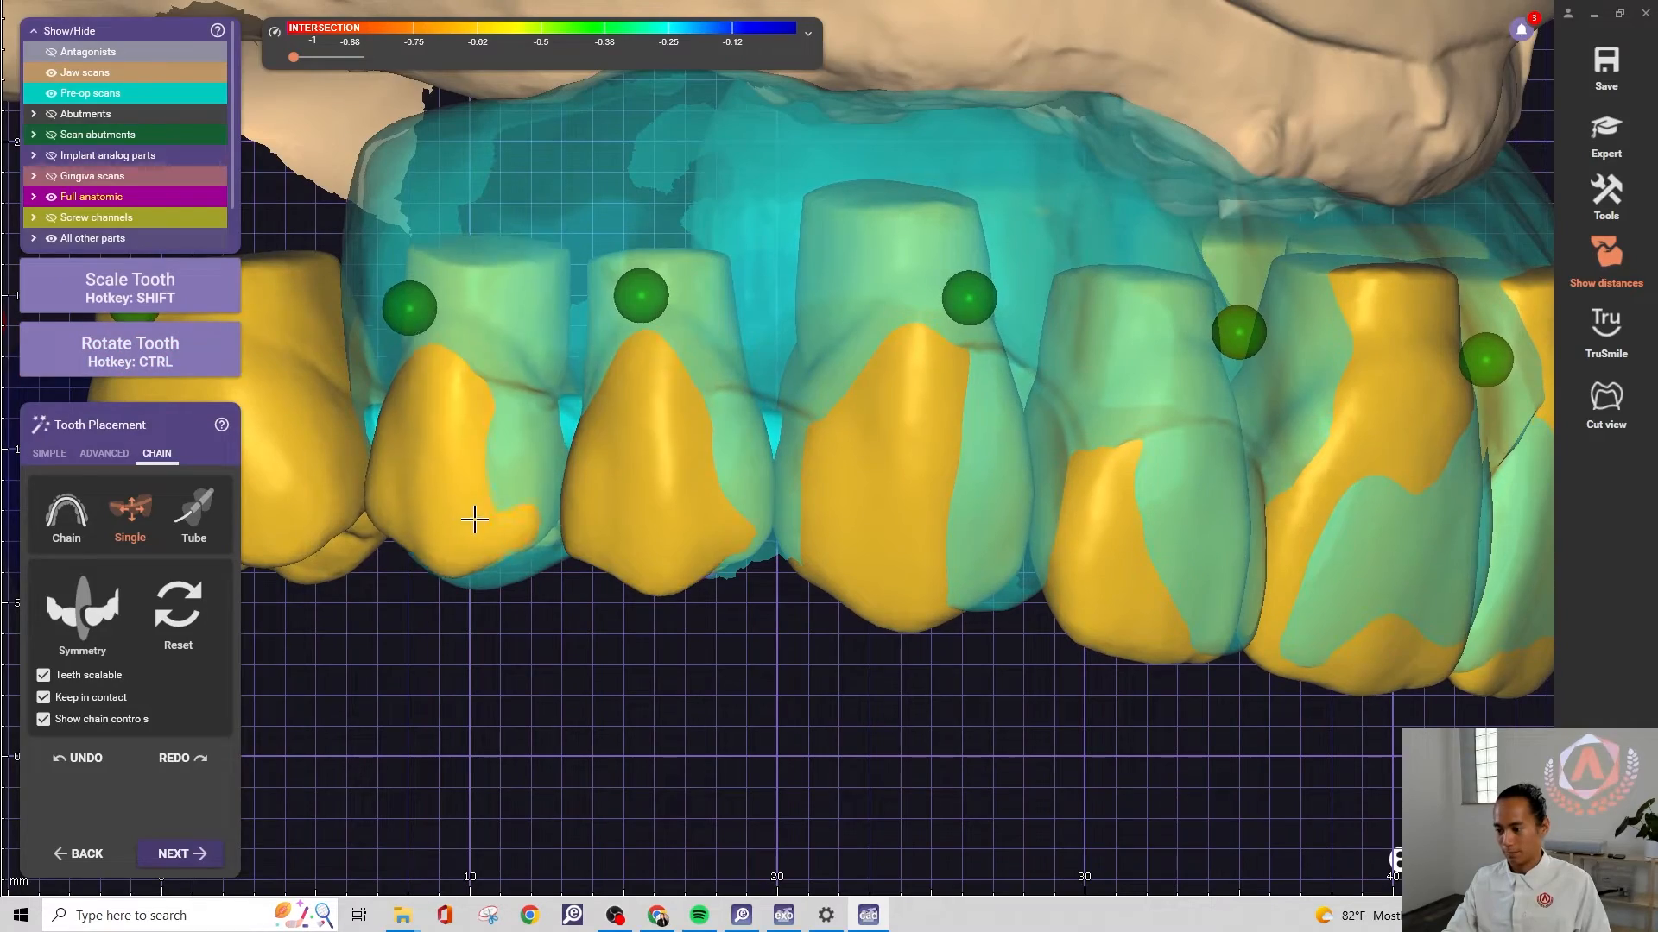
drag(474, 520, 474, 530)
Rotate the canine and lateral incisor and shift both premolars on the patient's right to match the pre-op scan from the occlusal side
scroll(554, 594, down, 3)
right_drag(555, 593, 574, 598)
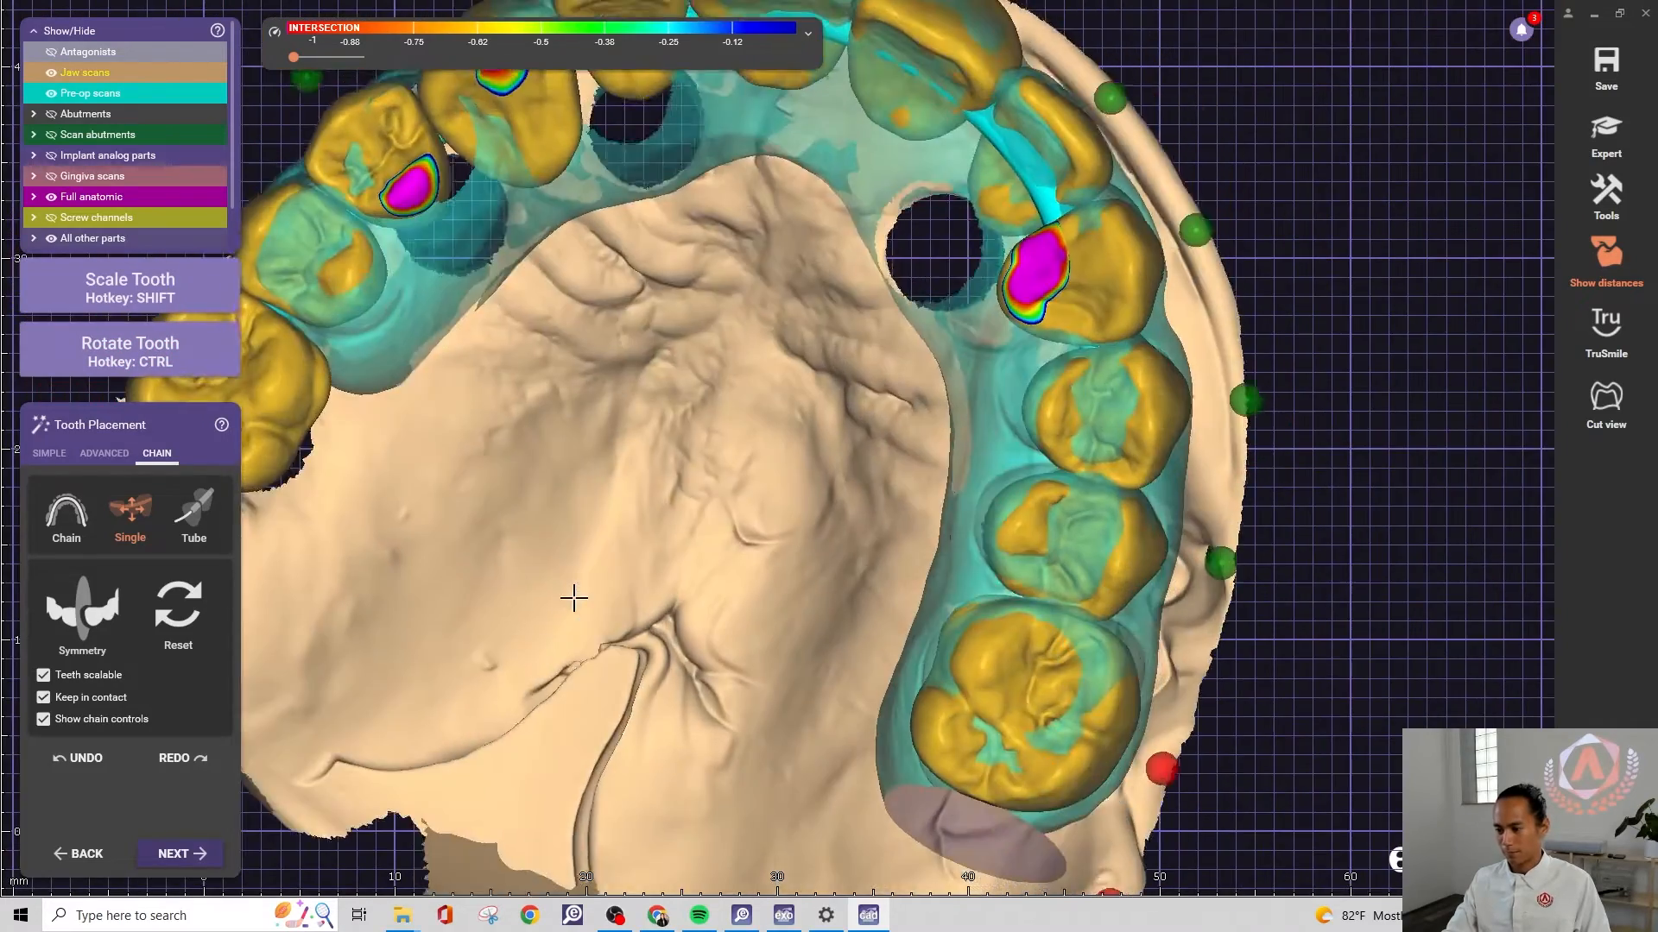
middle_drag(574, 598, 840, 766)
scroll(906, 374, up, 3)
middle_drag(907, 374, 884, 439)
right_drag(884, 439, 896, 394)
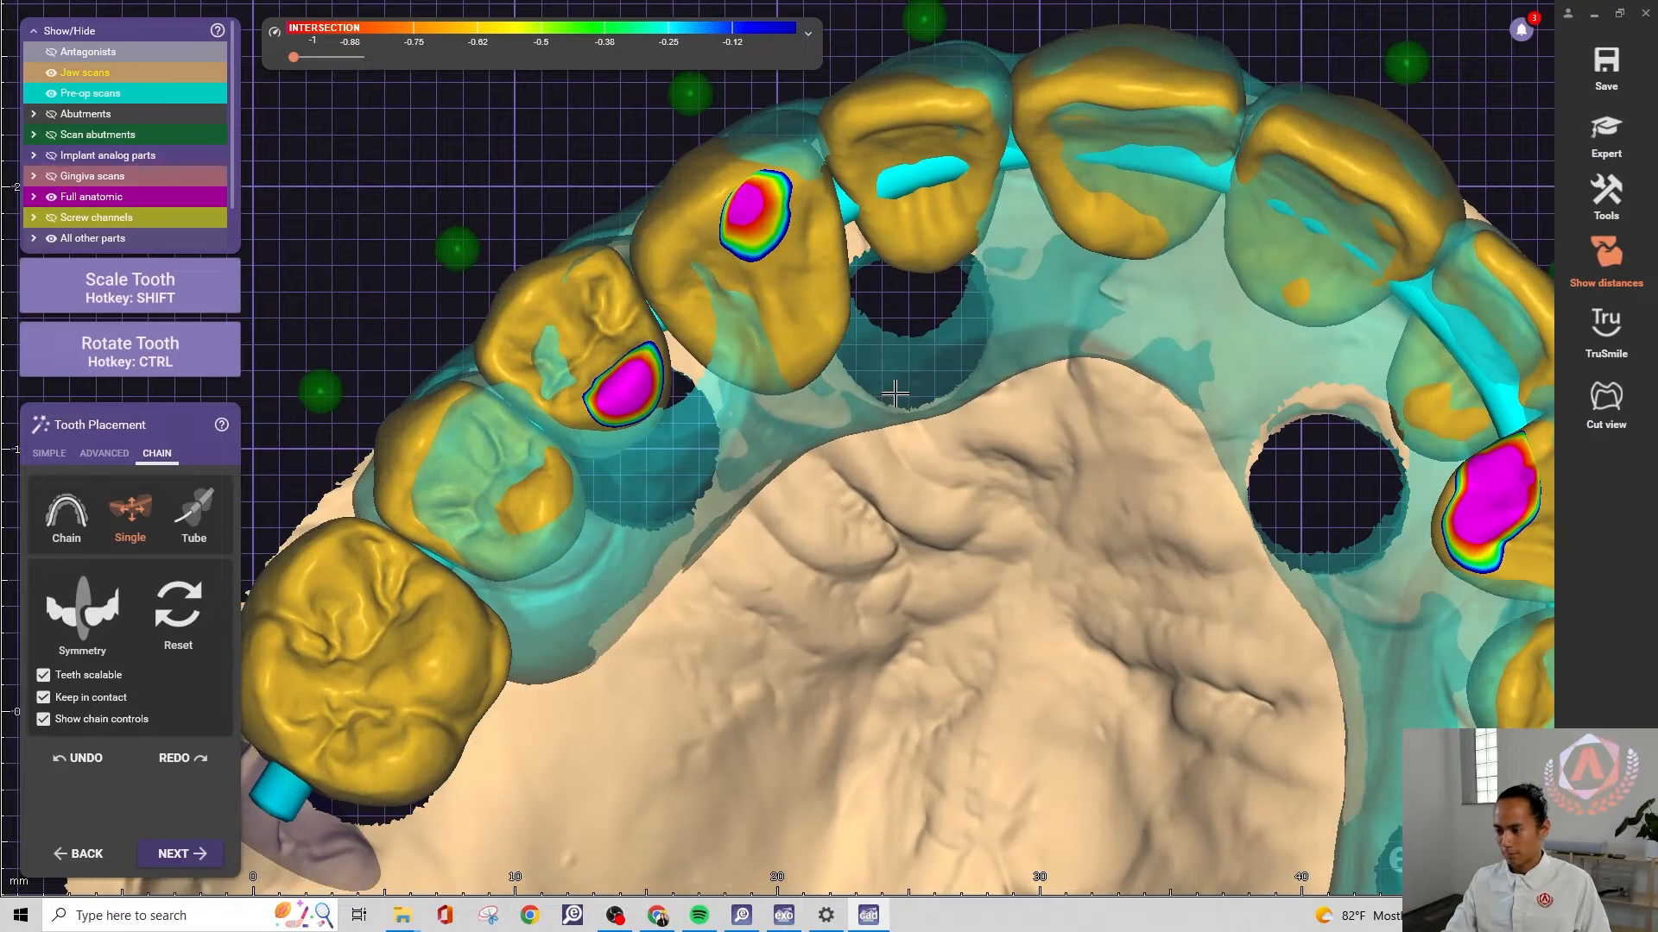
ctrl+drag(741, 366, 735, 358)
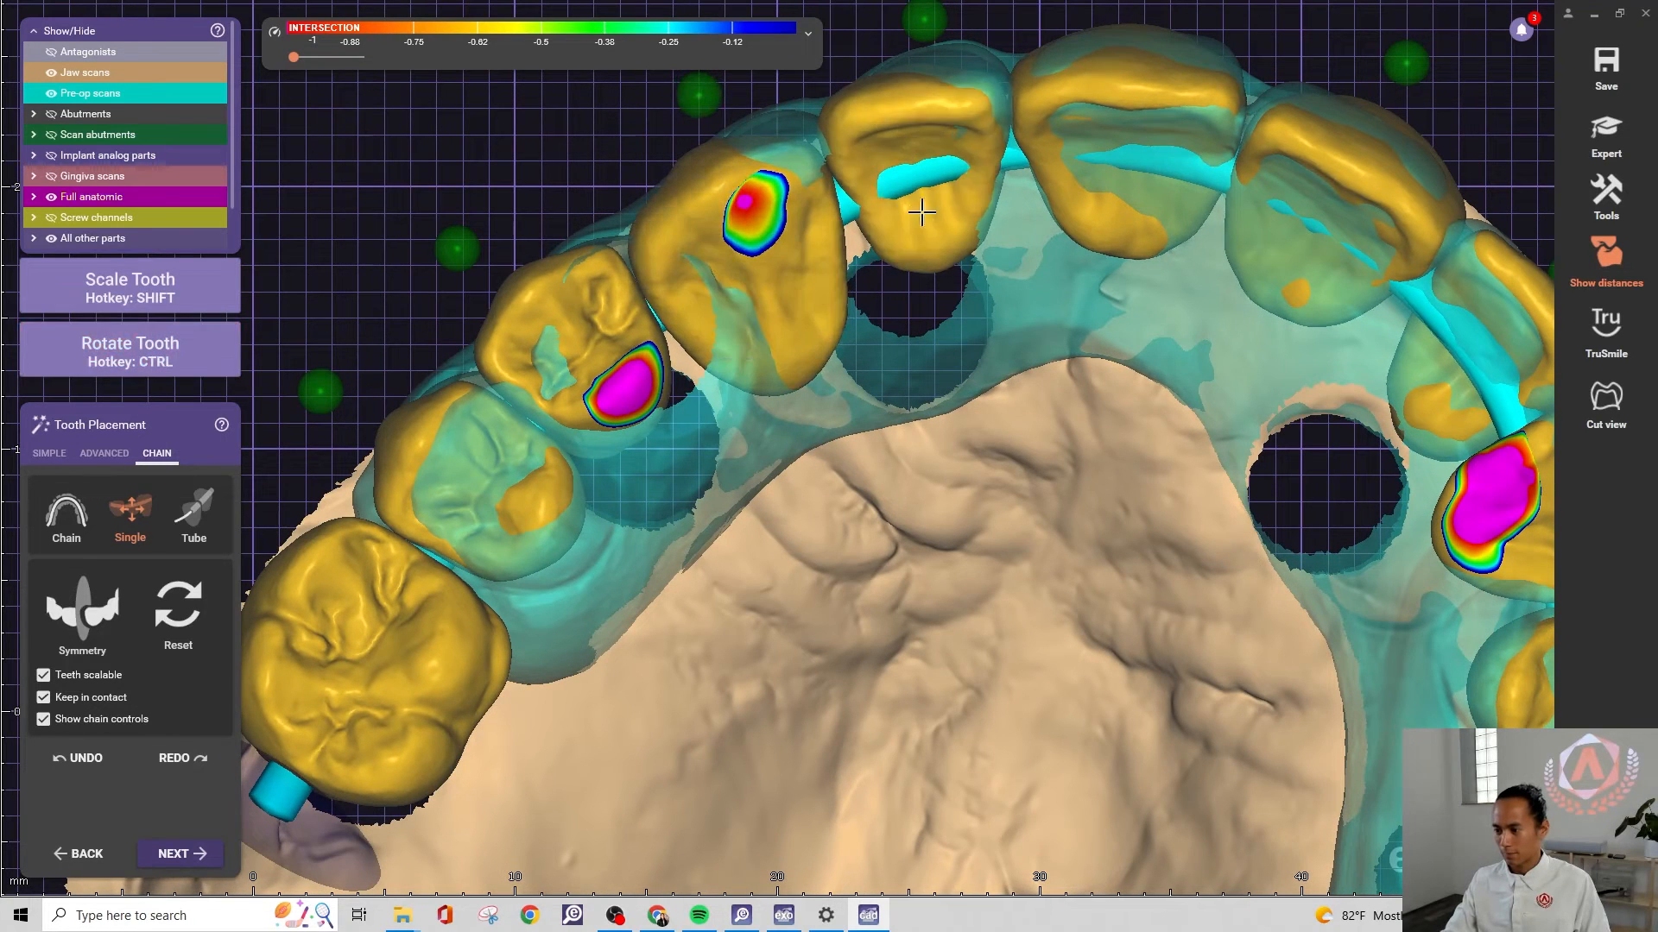
ctrl+drag(990, 124, 830, 135)
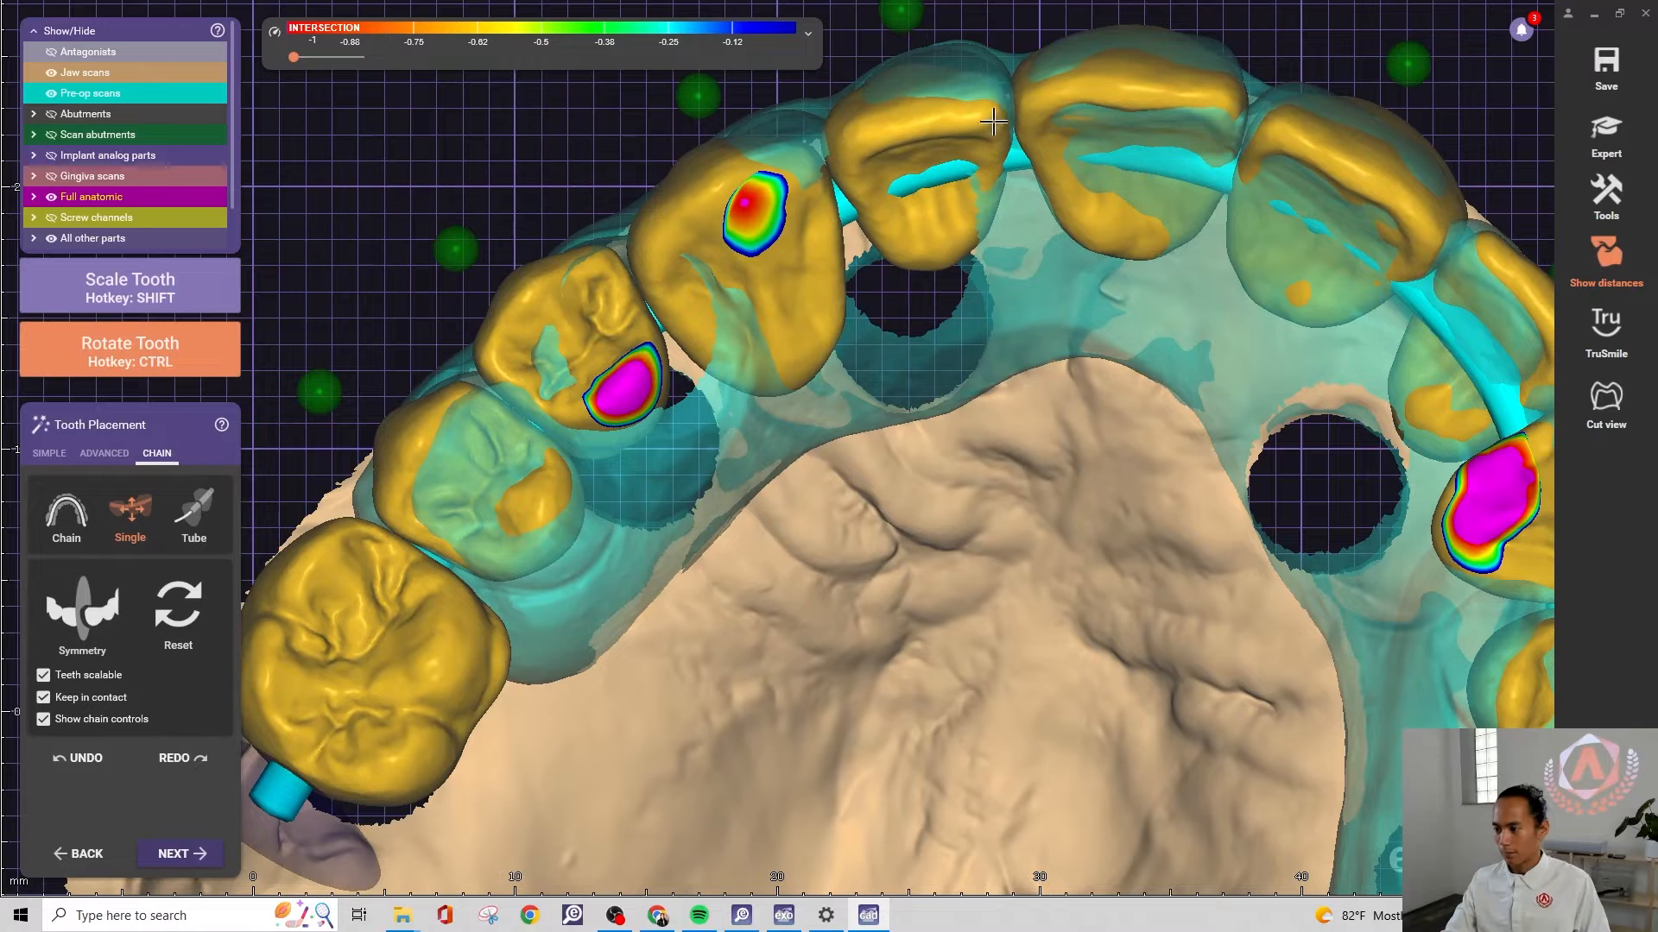
ctrl+drag(993, 121, 992, 117)
drag(571, 358, 581, 369)
drag(481, 490, 485, 495)
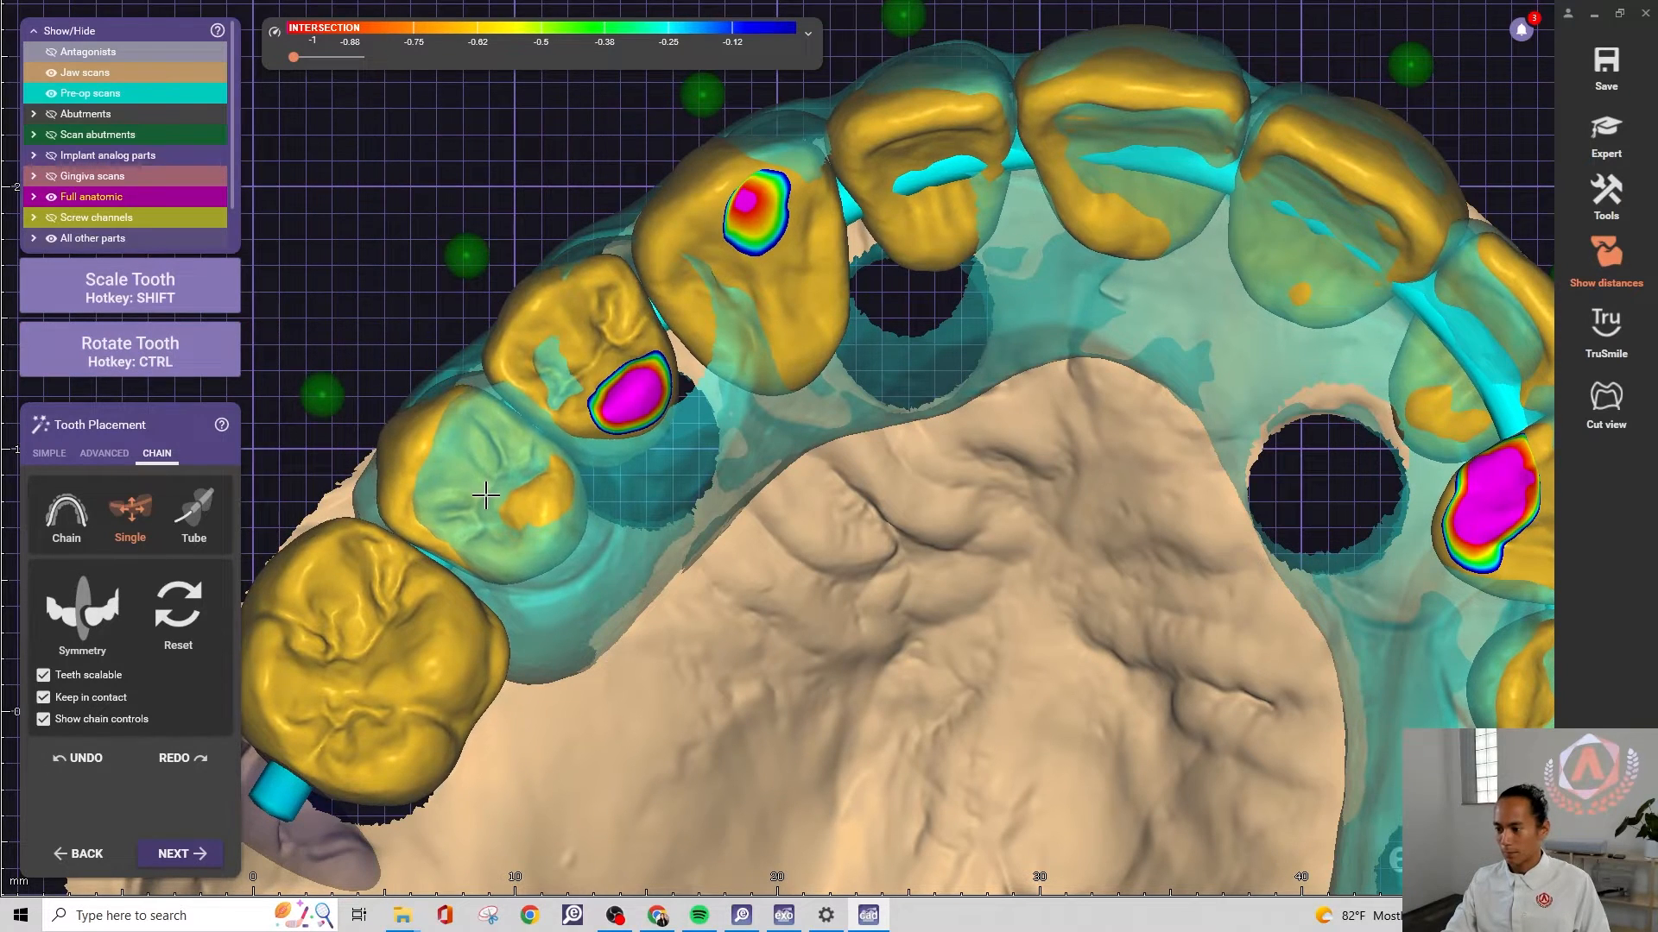
Rotate the lateral incisor, canine and first premolar on the patient's left to follow the pre-op scan from the occlusal side
scroll(609, 453, down, 4)
right_drag(910, 442, 910, 442)
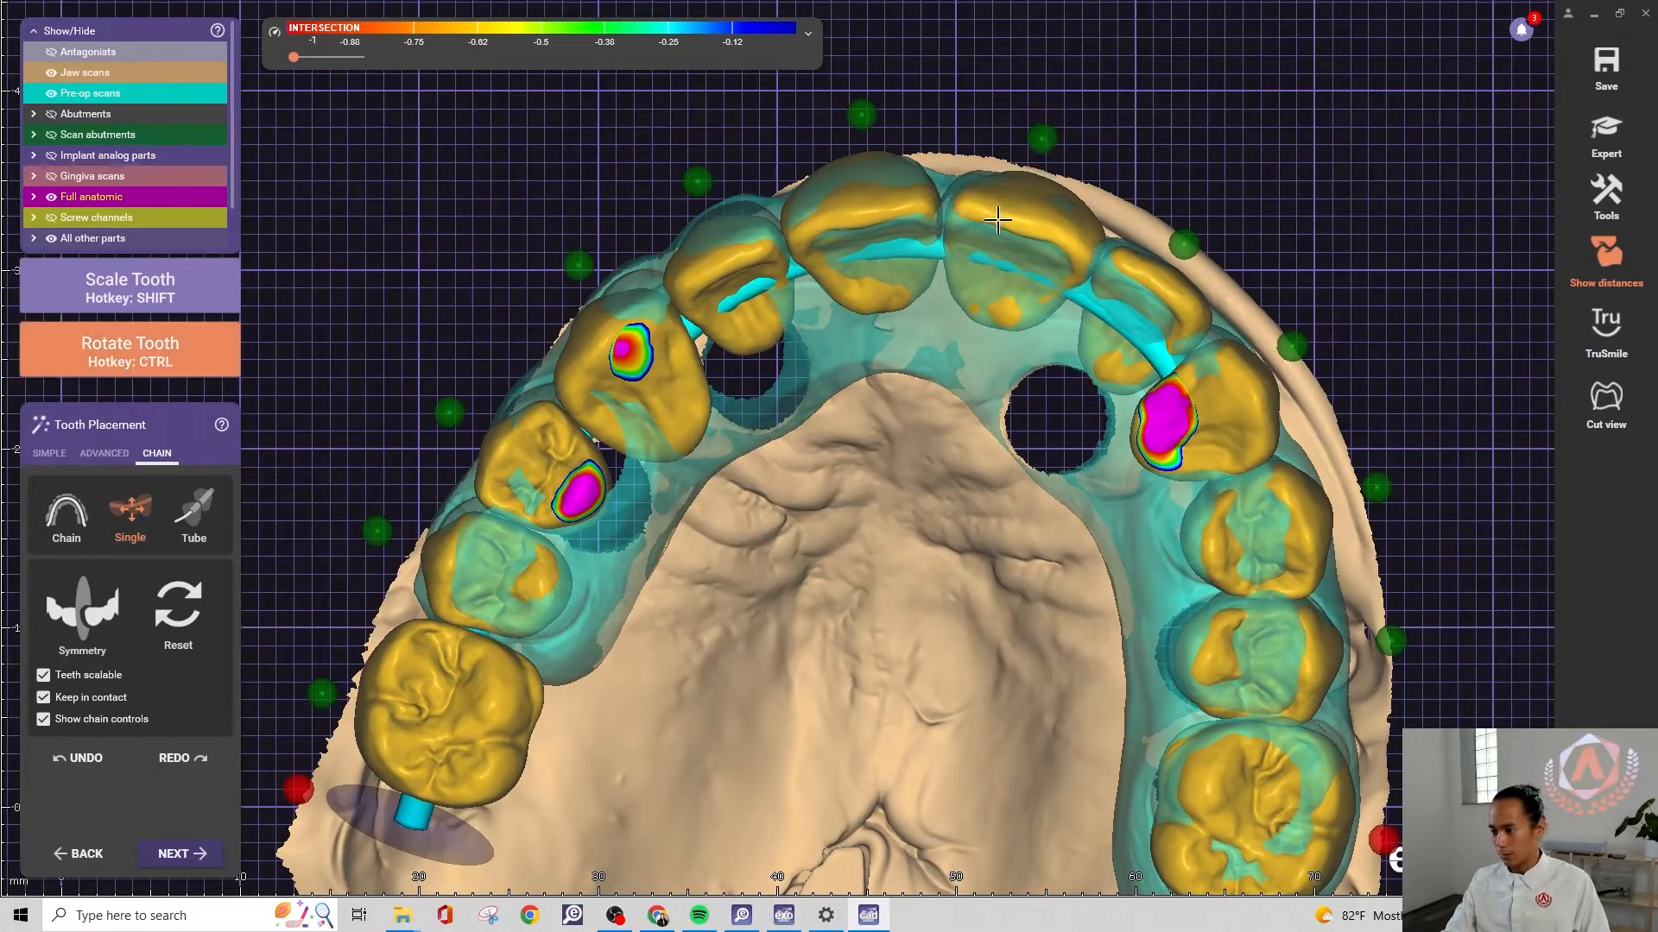
ctrl+drag(1180, 310, 1174, 315)
ctrl+drag(1267, 420, 1259, 420)
scroll(1259, 420, down, 2)
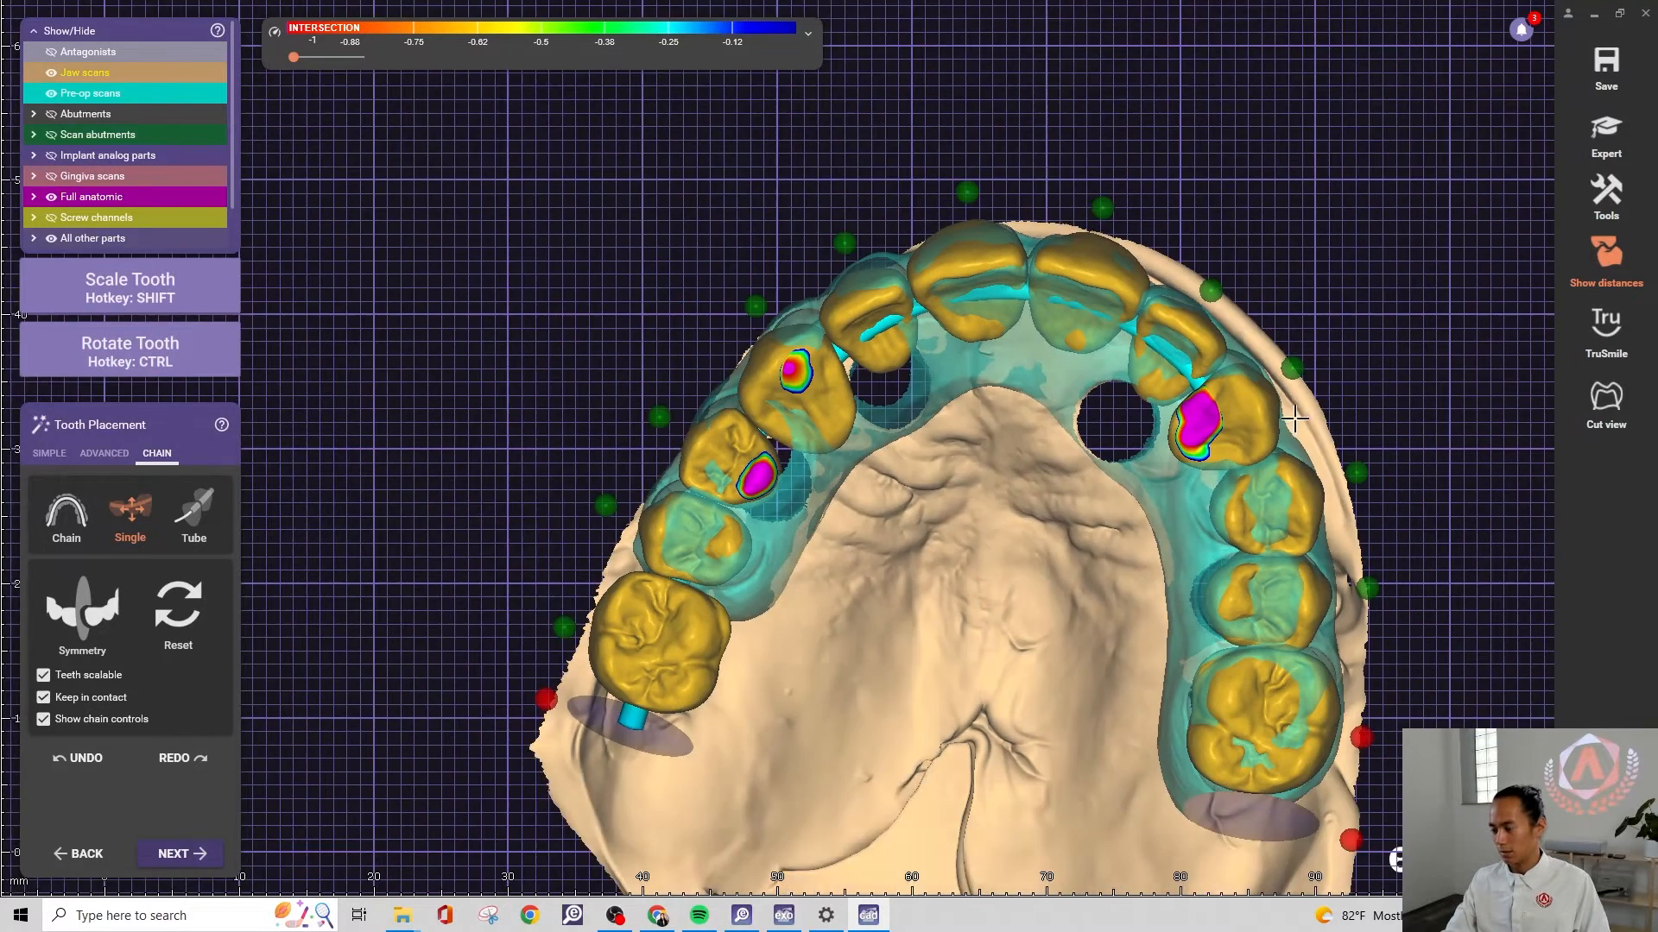
scroll(1212, 361, up, 5)
right_drag(1212, 362, 1208, 355)
ctrl+drag(1104, 377, 1090, 332)
key(ctrl)
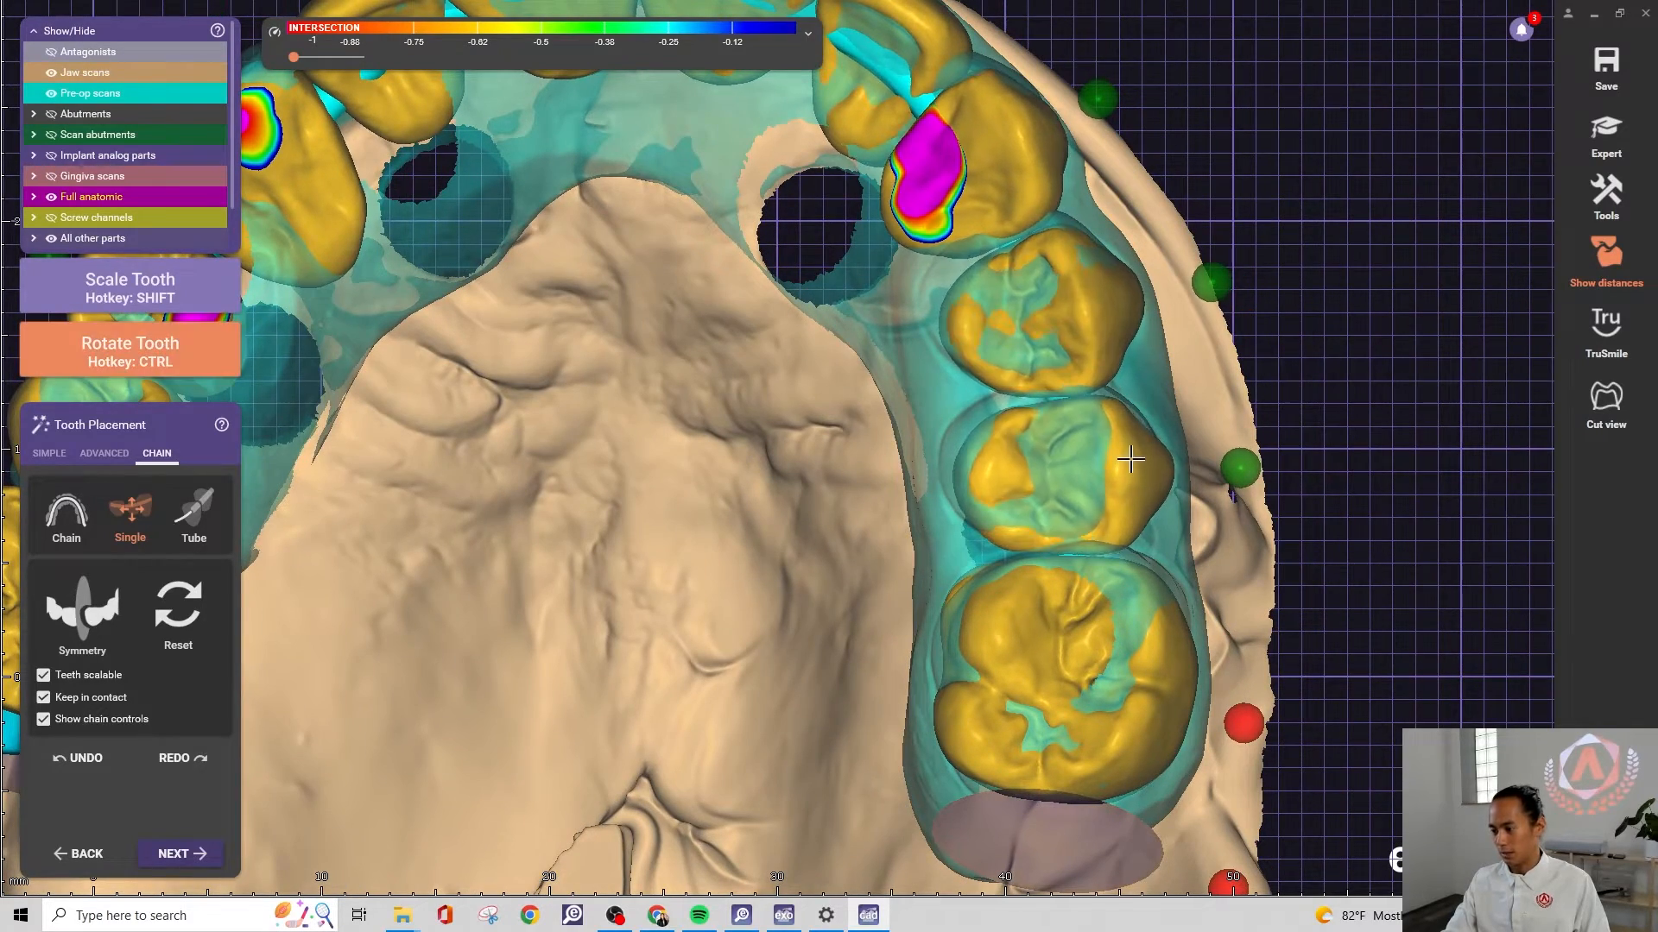
Hide the pre-op scans and examine the tooth arrangement from the front and the occlusal side
scroll(1129, 464, down, 3)
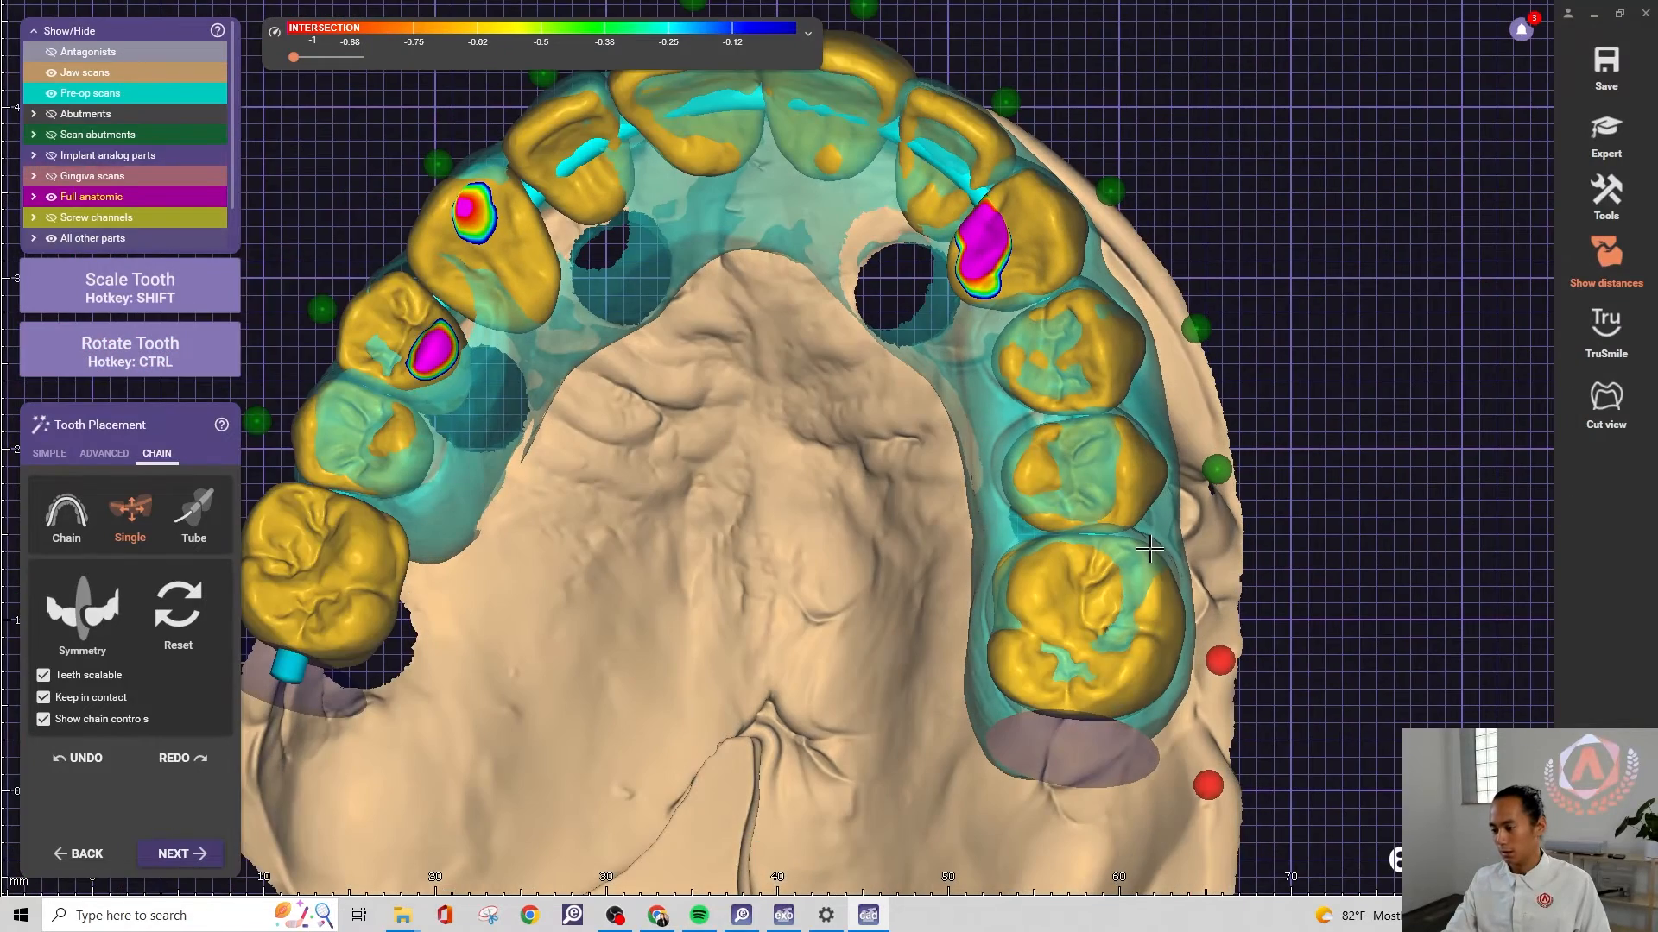
key(ctrl)
right_drag(1151, 565, 1113, 579)
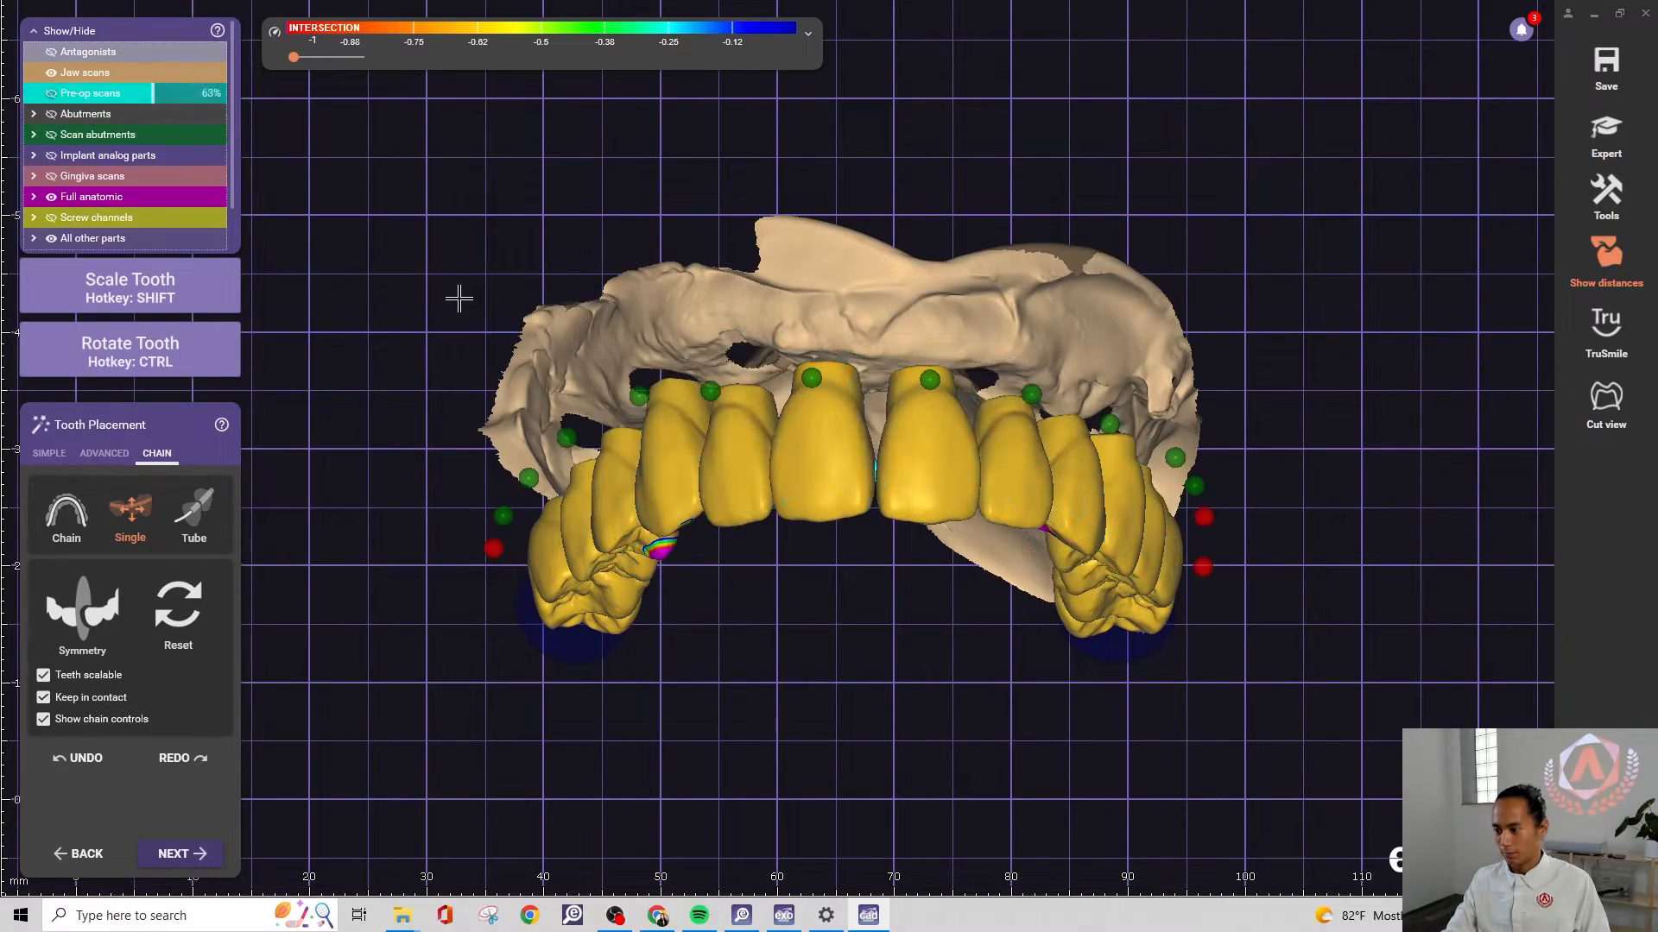
right_drag(818, 396, 829, 503)
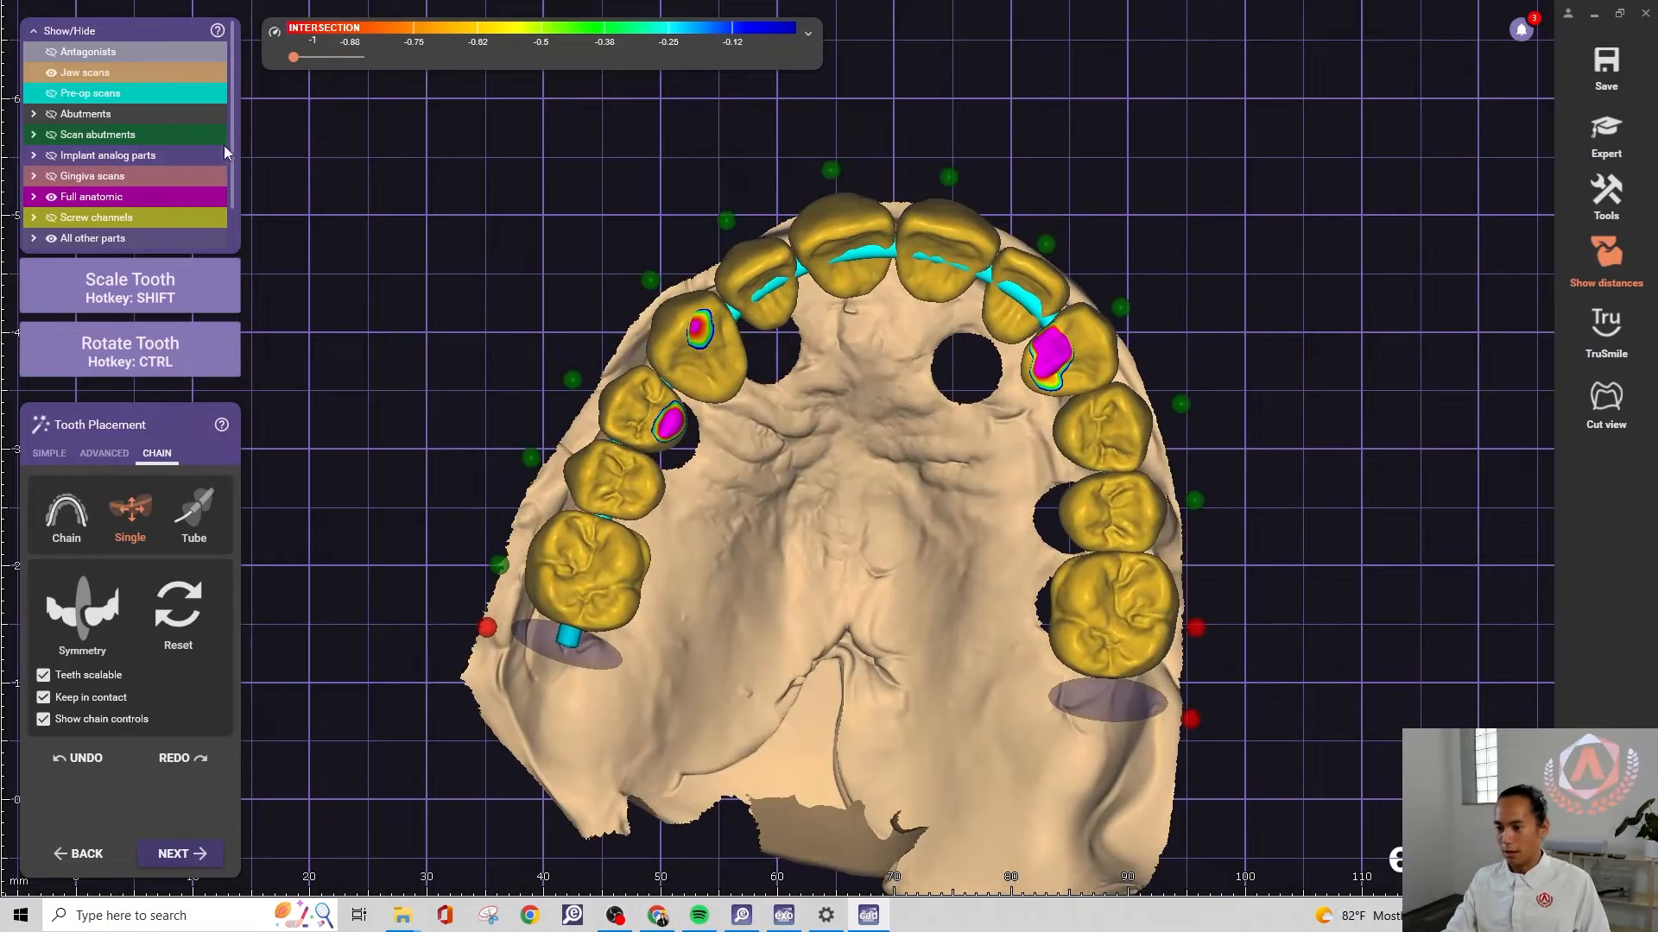
Adjust the molar on the patient's right against the displayed antagonists and pre-op scans, and hide the antagonists again
mouse_move(48, 54)
right_drag(777, 432, 944, 342)
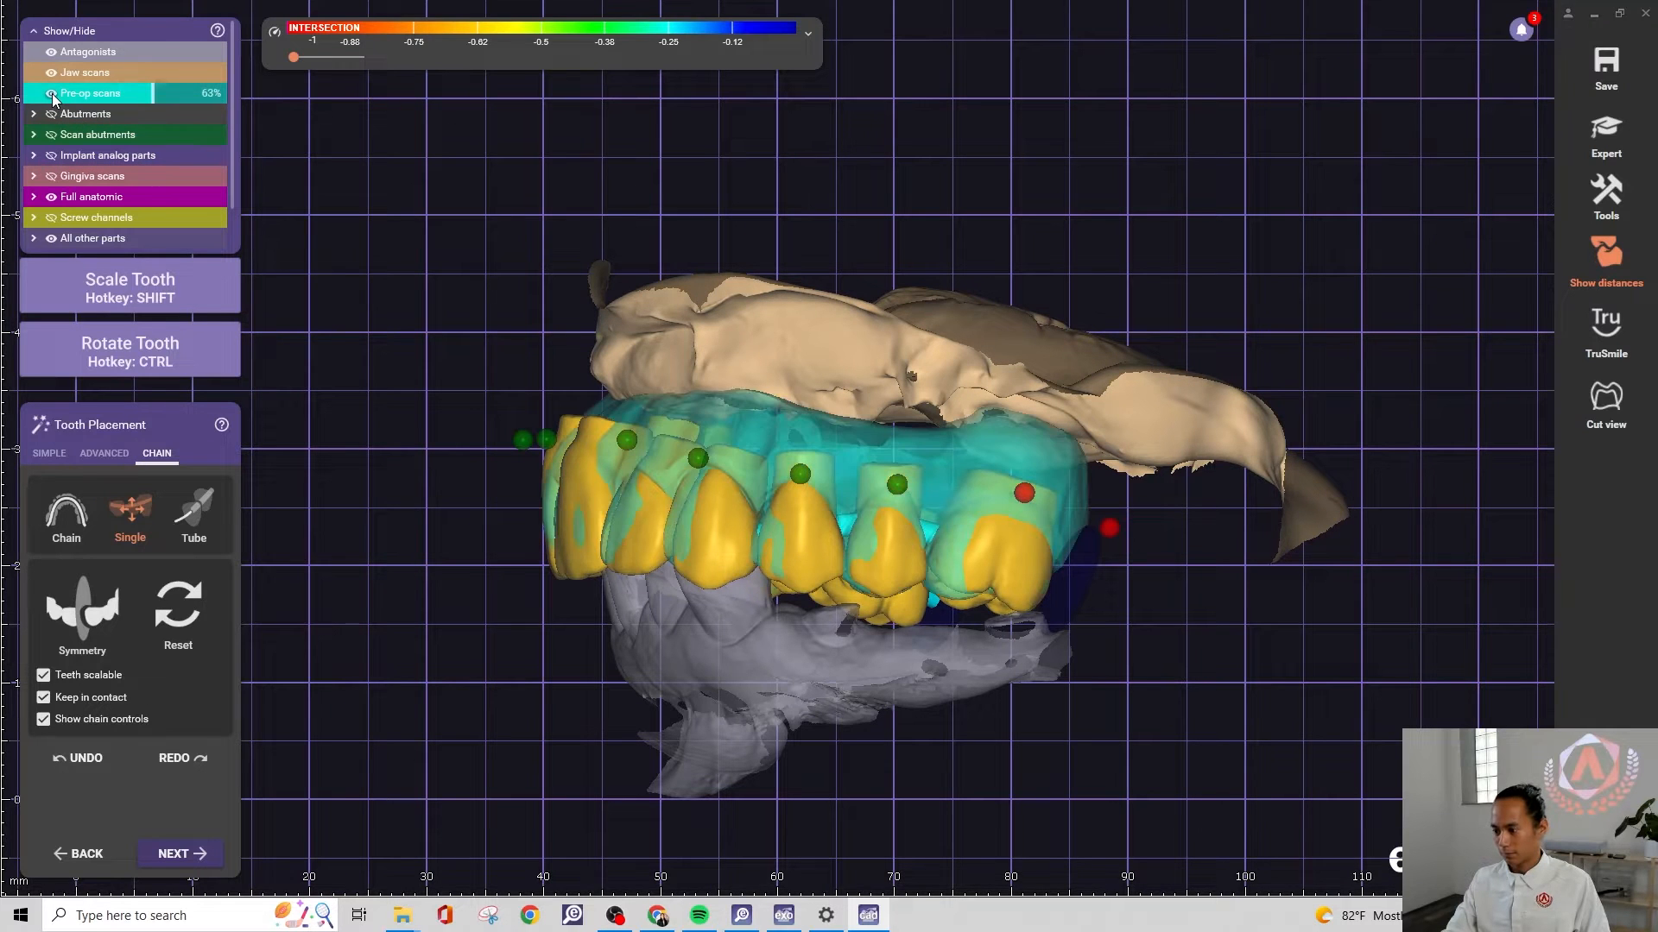
right_drag(604, 363, 647, 372)
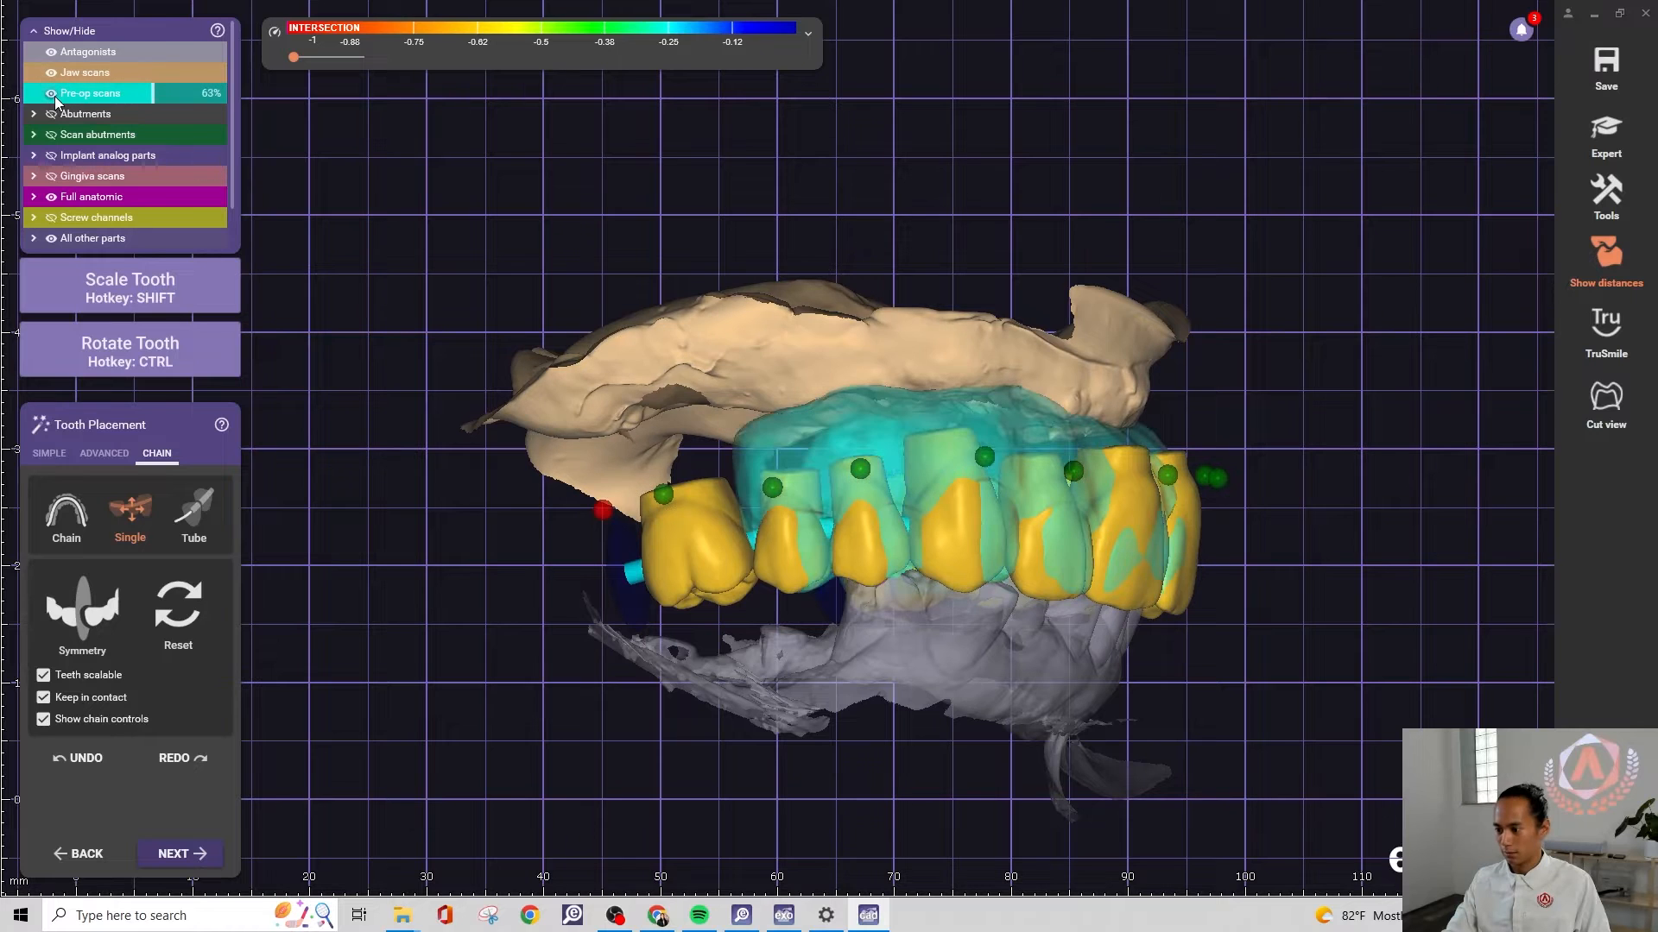
right_drag(492, 314, 521, 319)
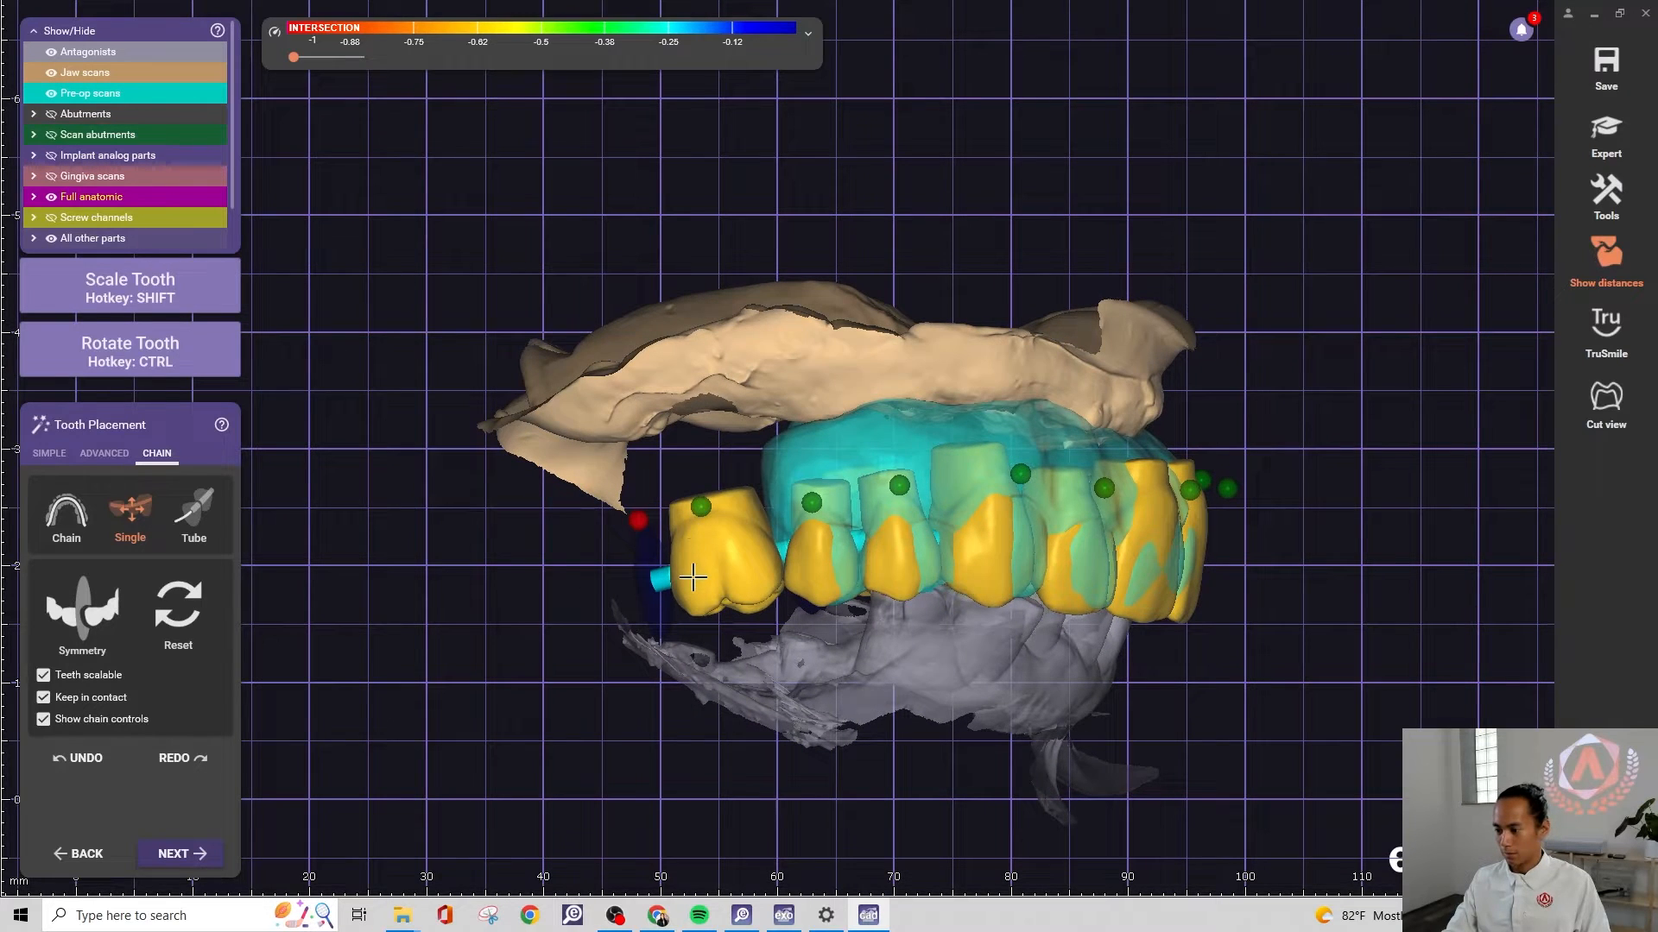
key(ctrl)
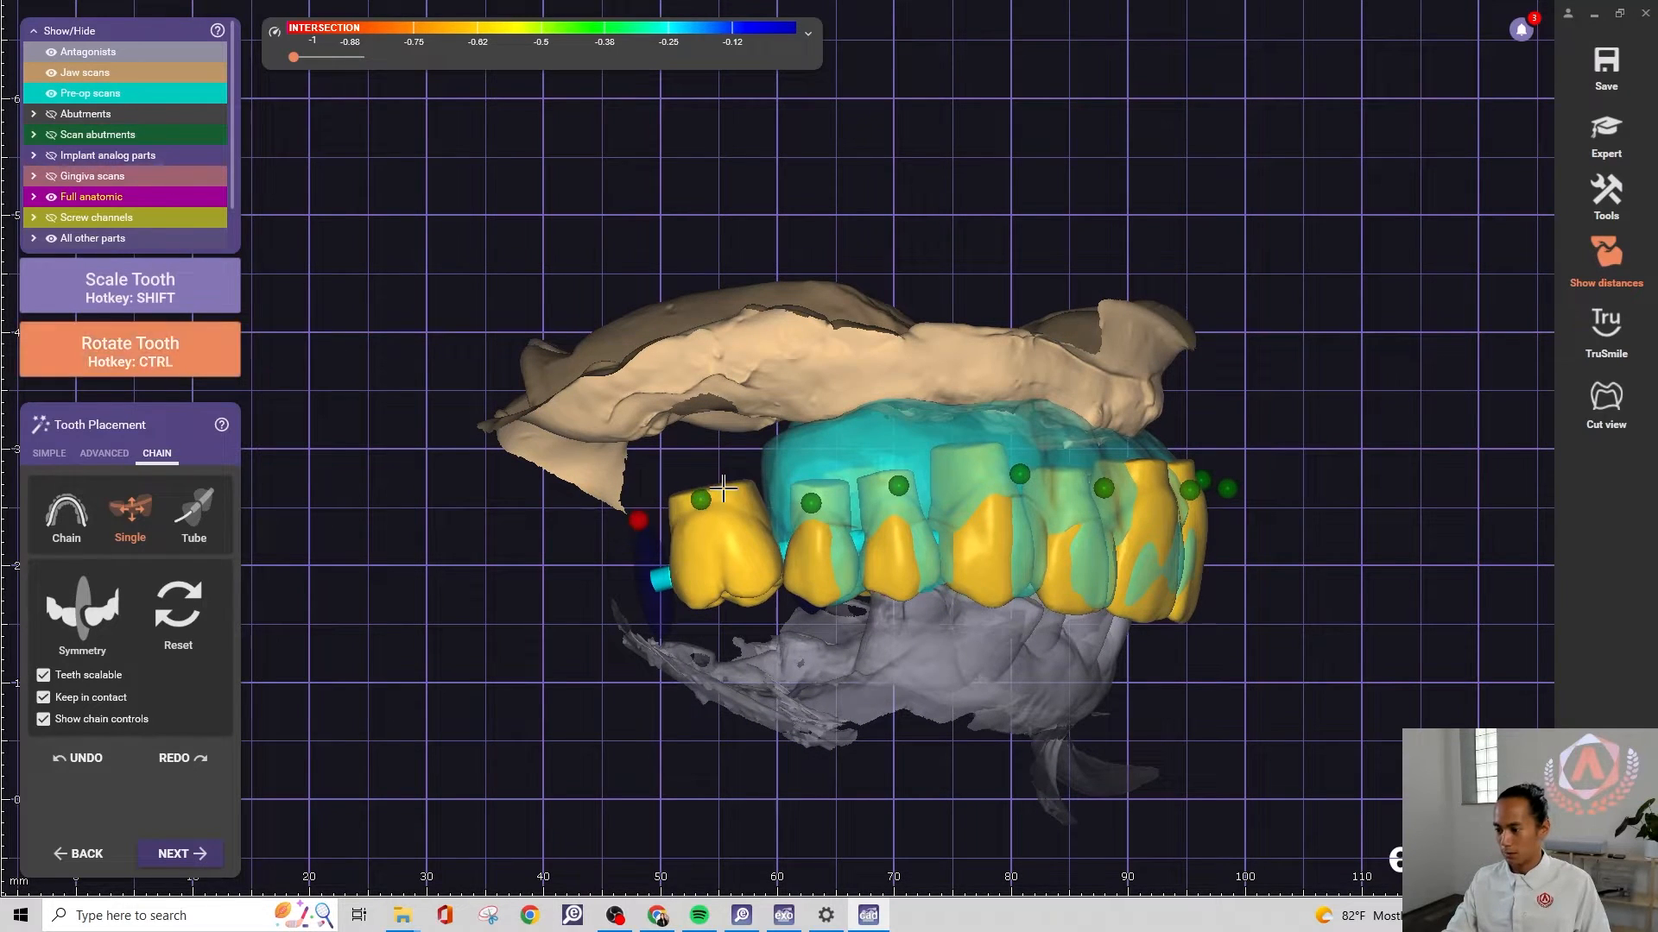
right_drag(906, 499, 897, 496)
click(50, 54)
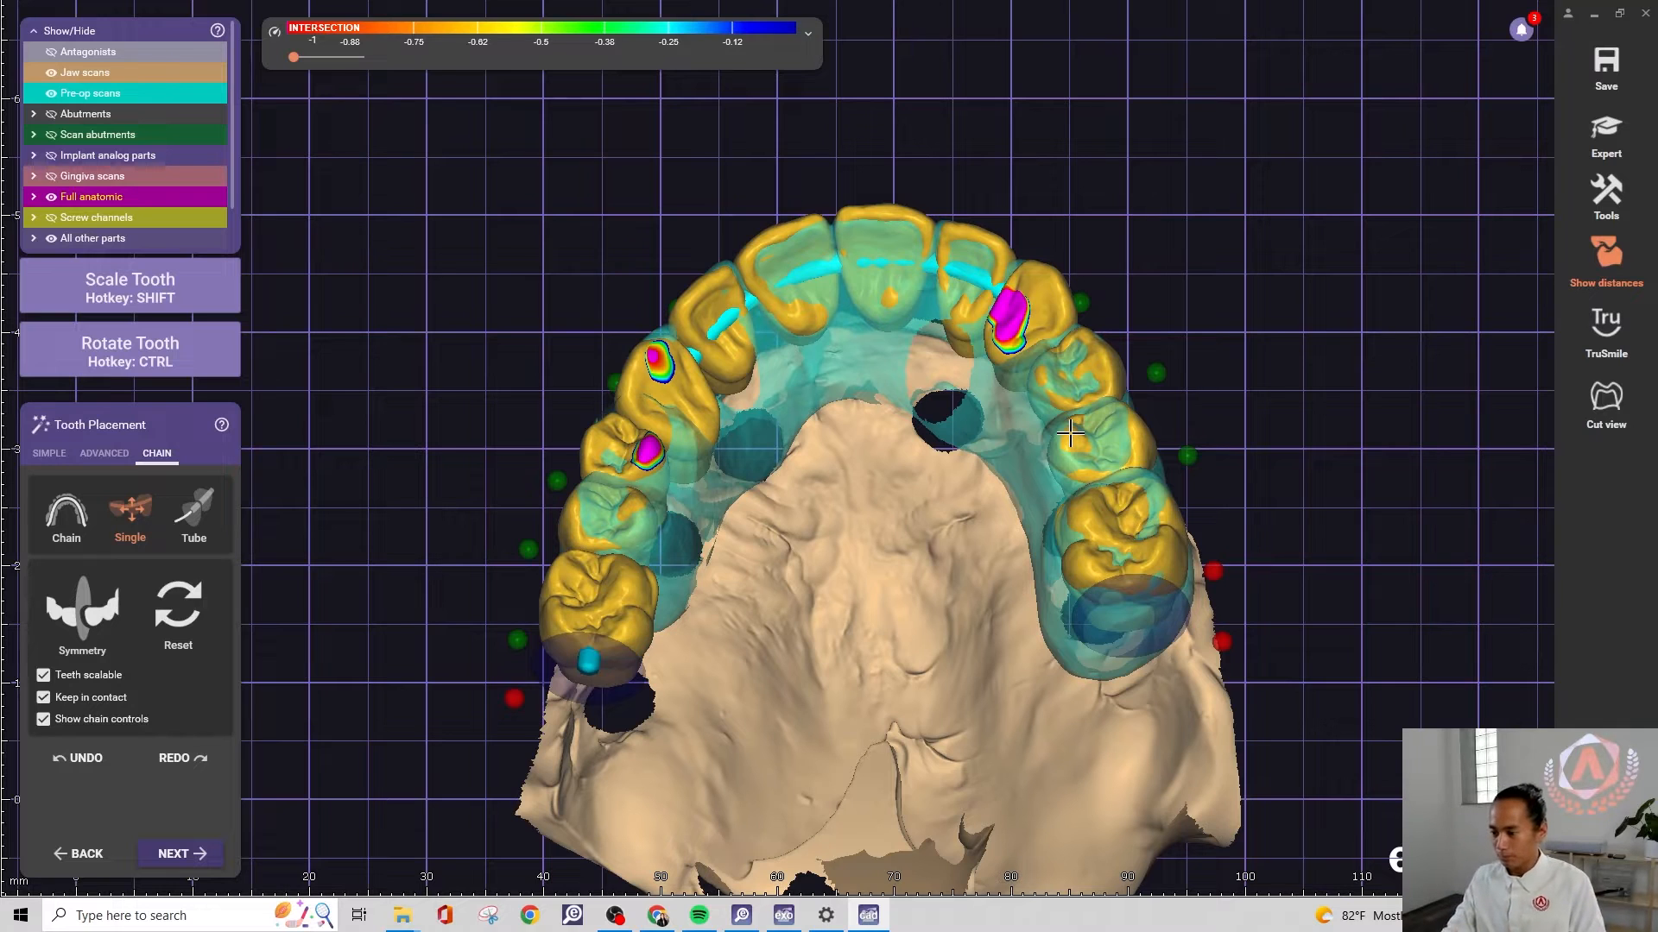
Switch to advanced tooth placement and hide the pre-op scans to expose the full anatomic teeth
click(120, 455)
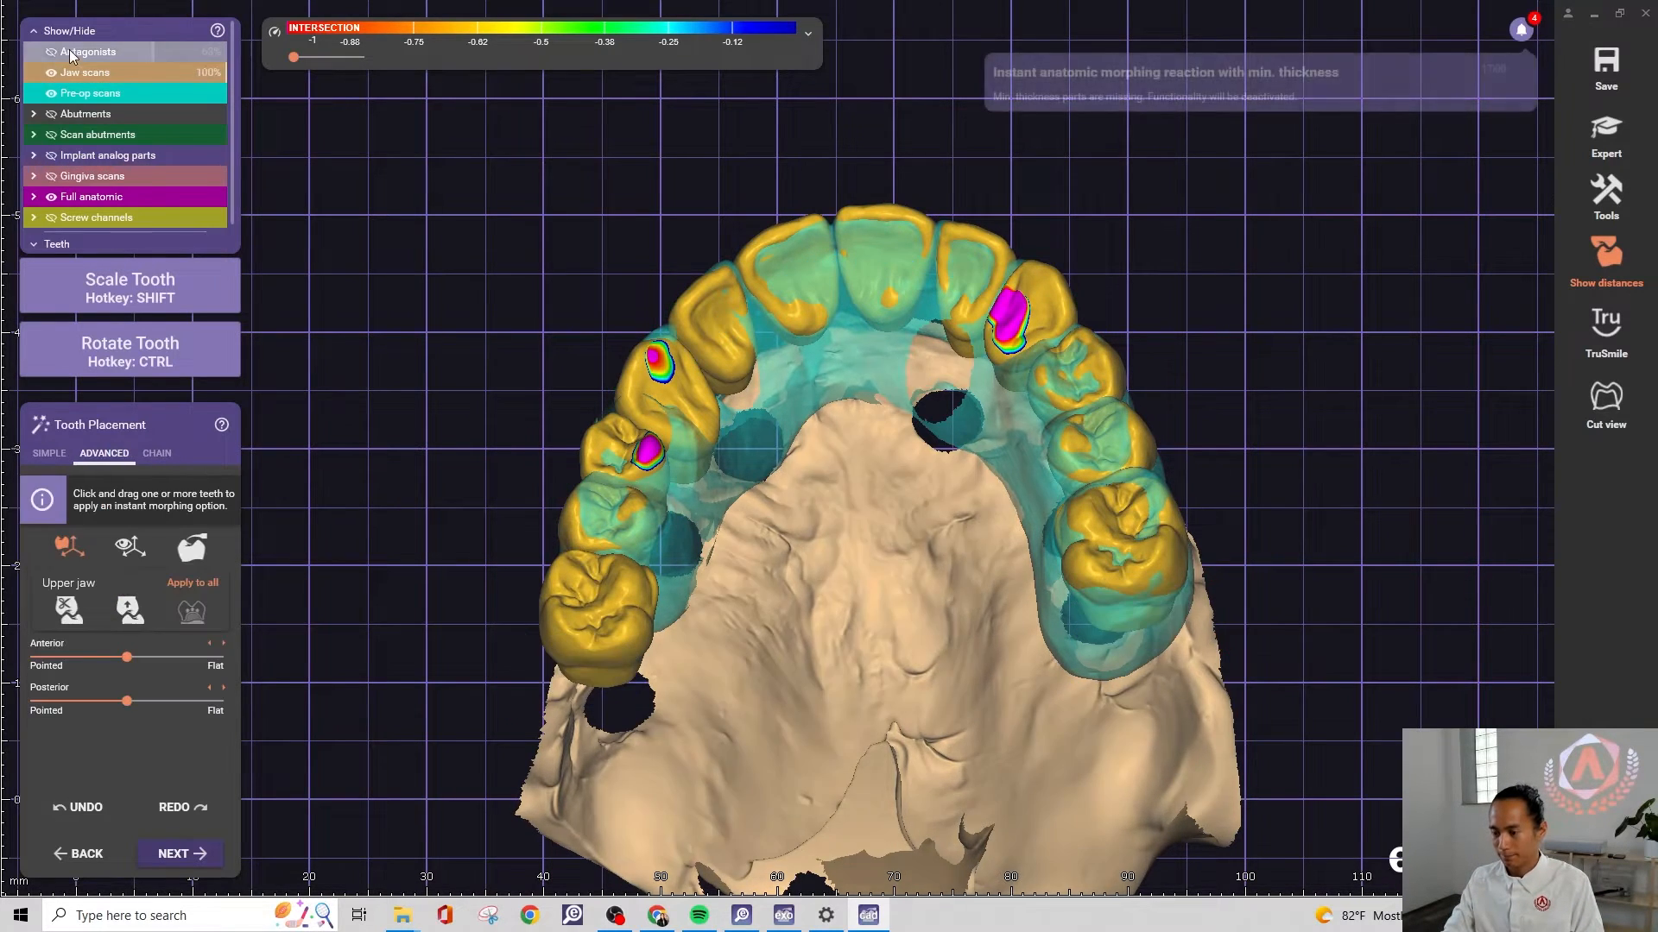
click(51, 94)
scroll(729, 530, up, 3)
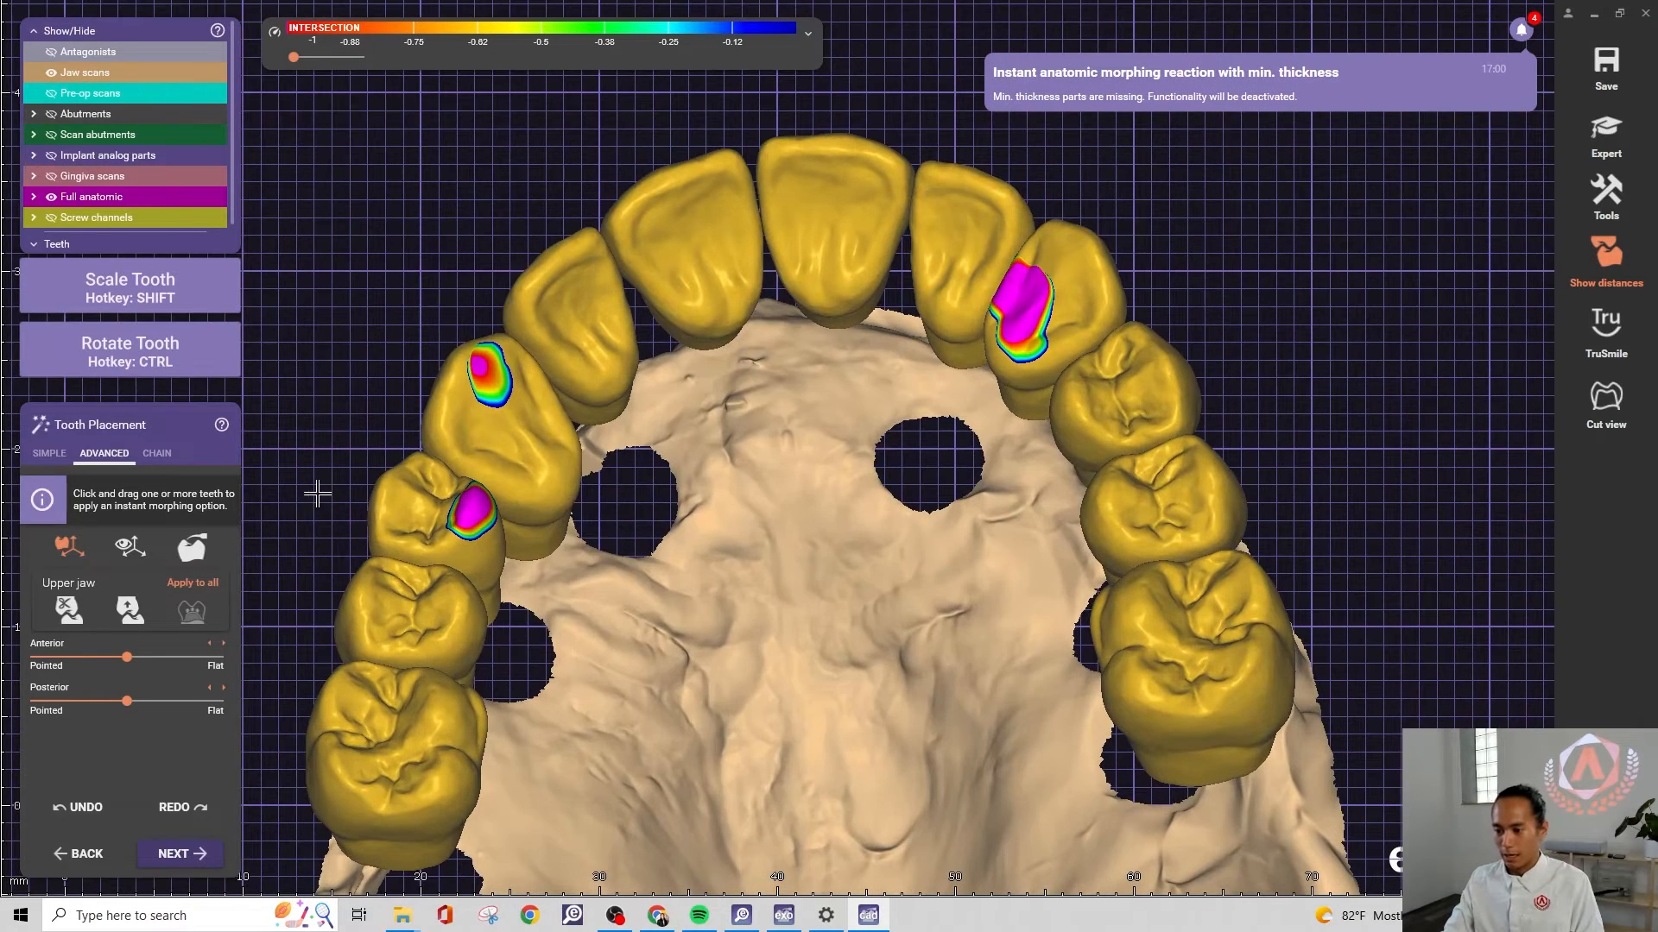
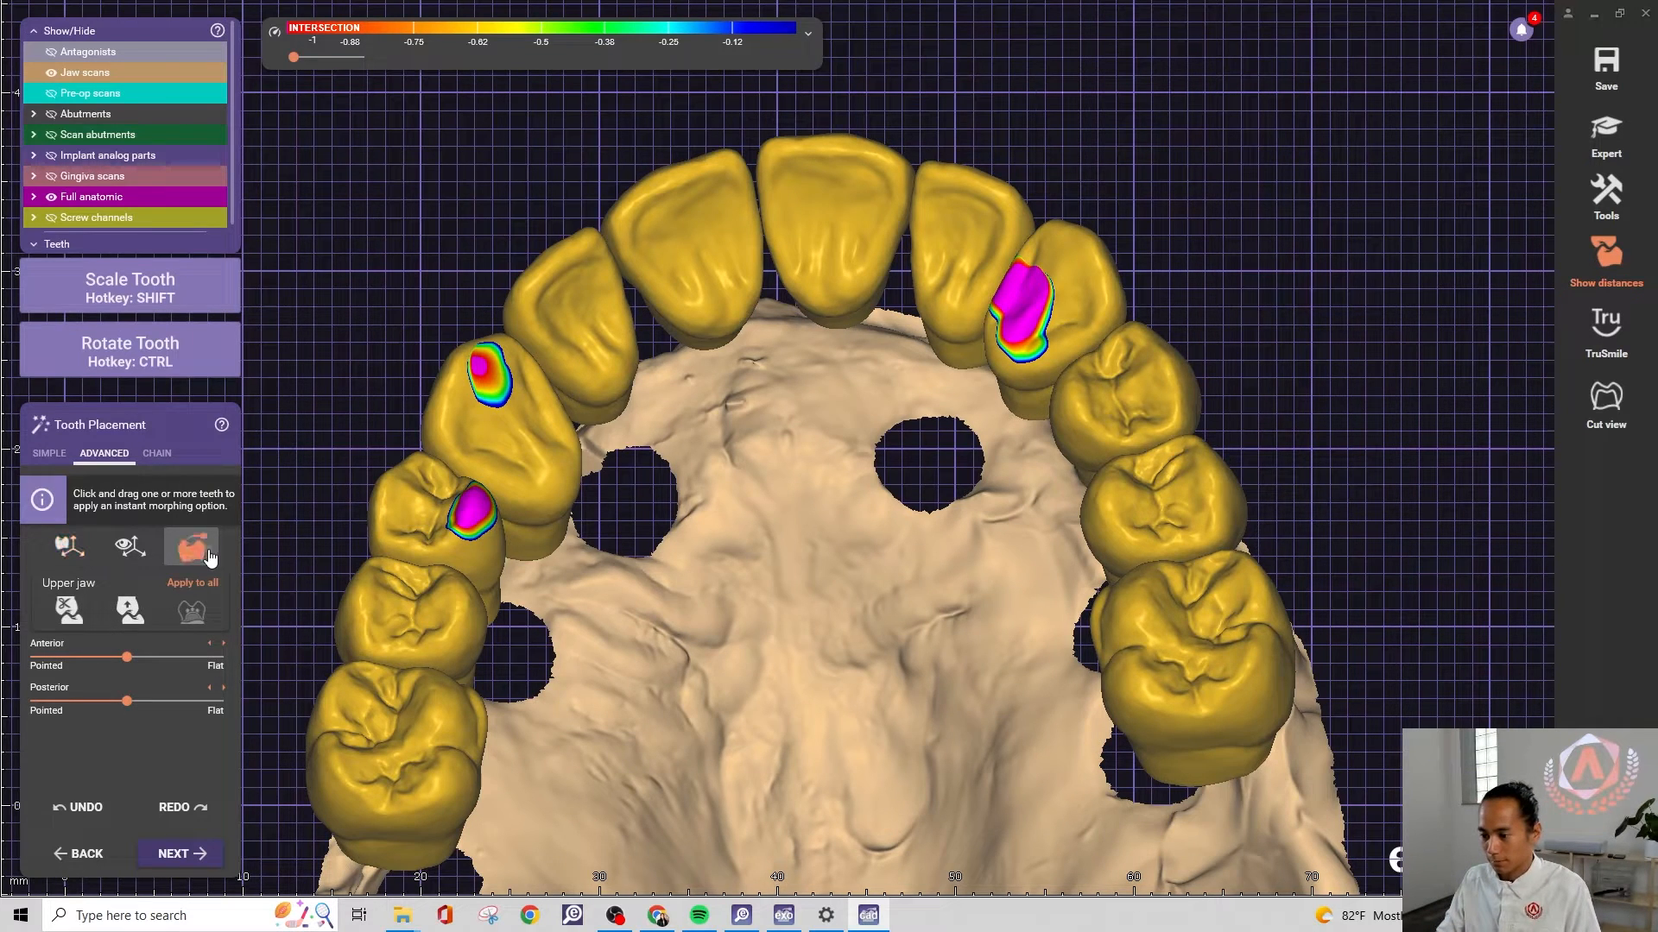
Enable instant anatomic morphing with the antagonist for the upper jaw teeth
click(129, 611)
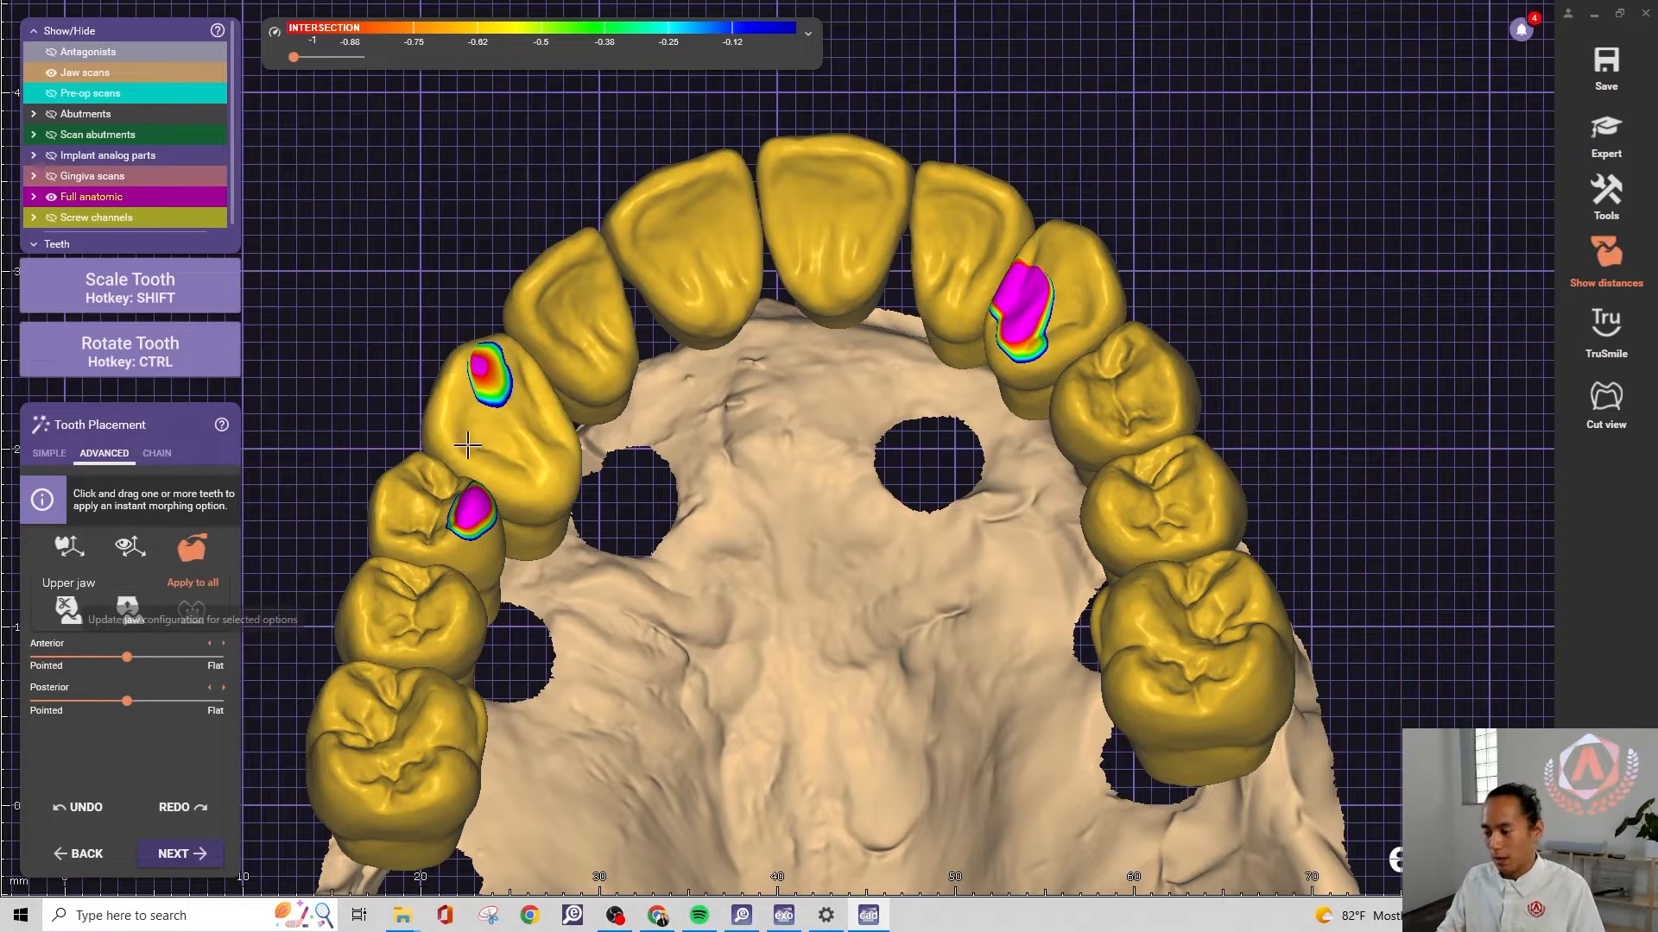
right_drag(871, 326, 641, 343)
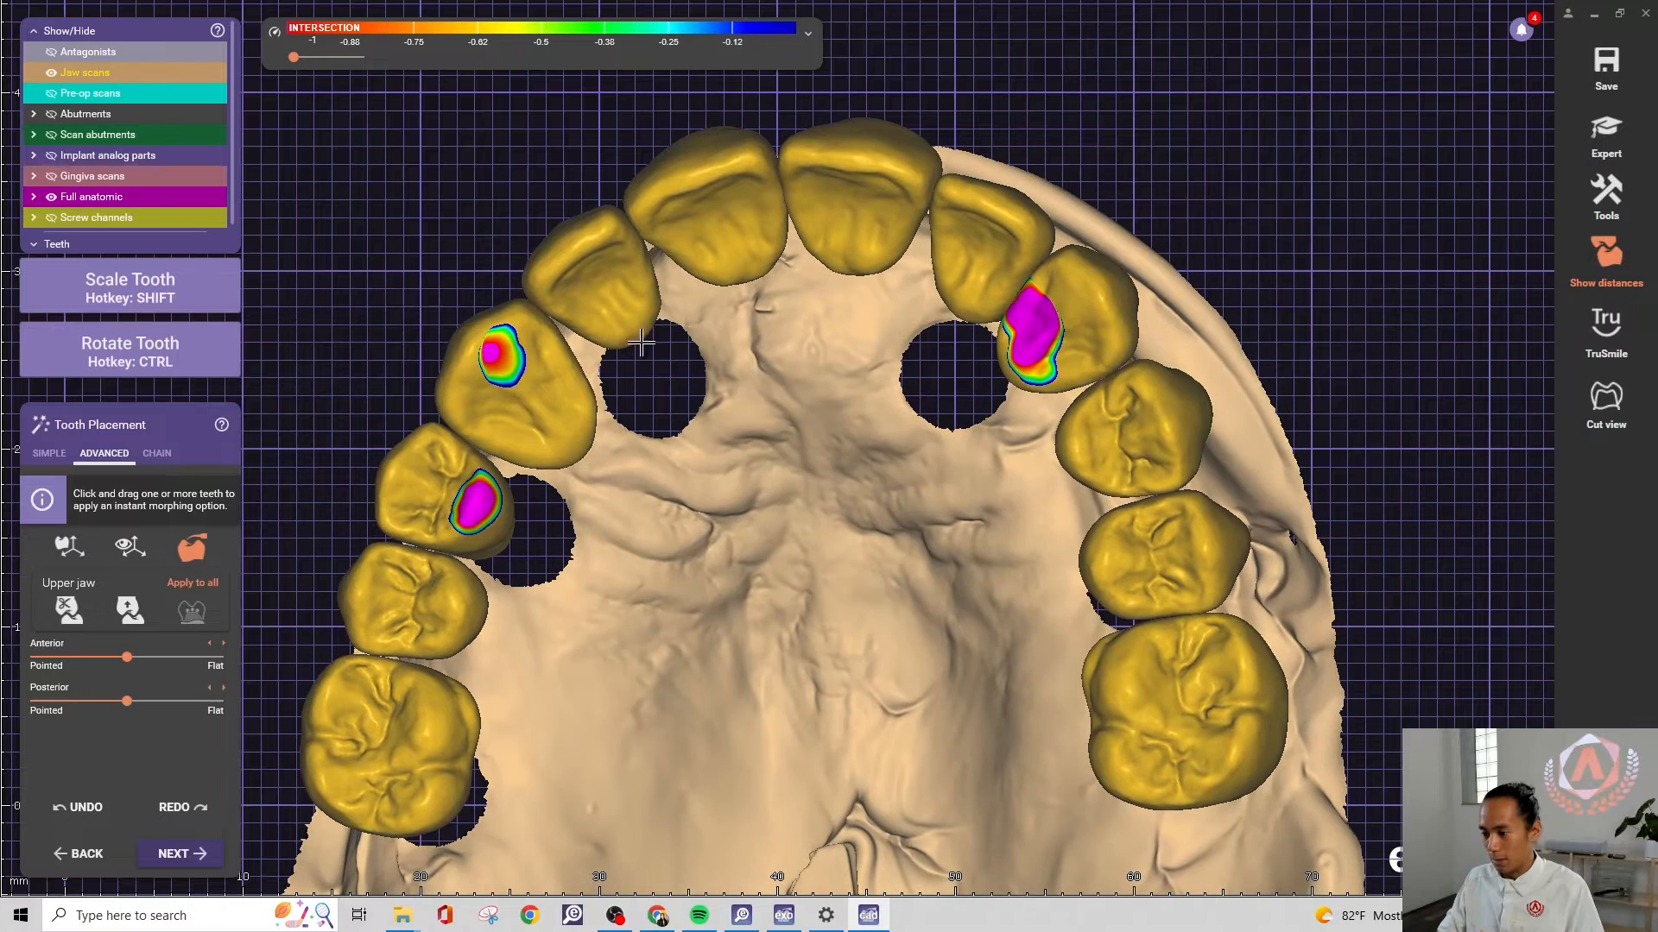
right_drag(876, 446, 823, 464)
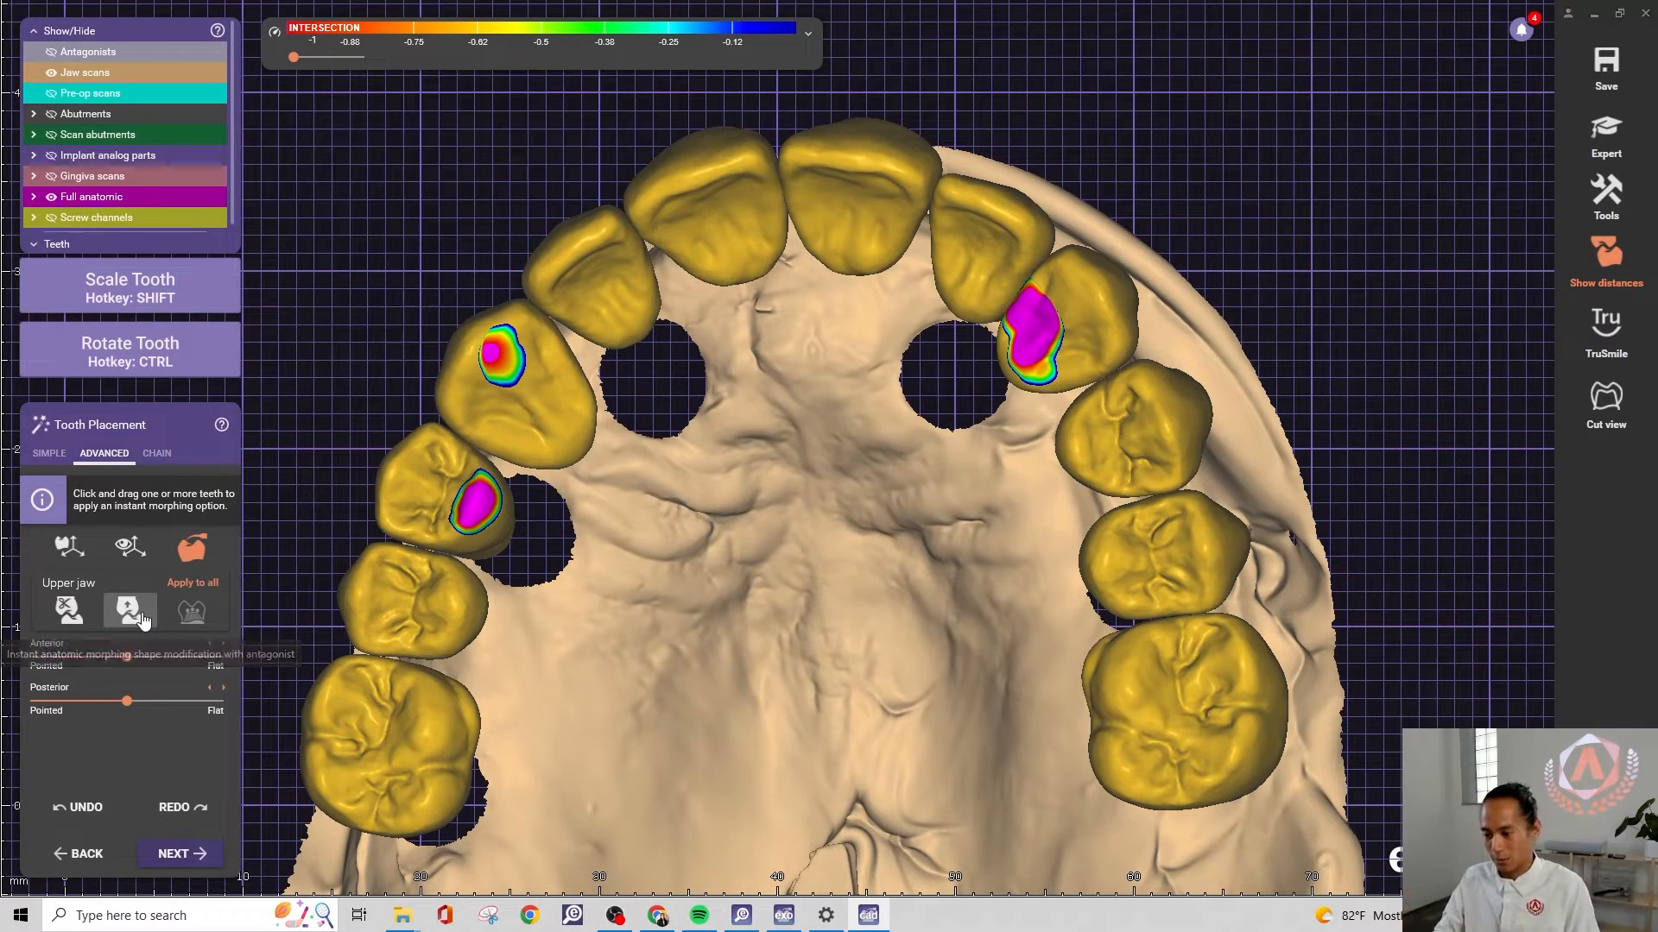
right_drag(549, 563, 777, 553)
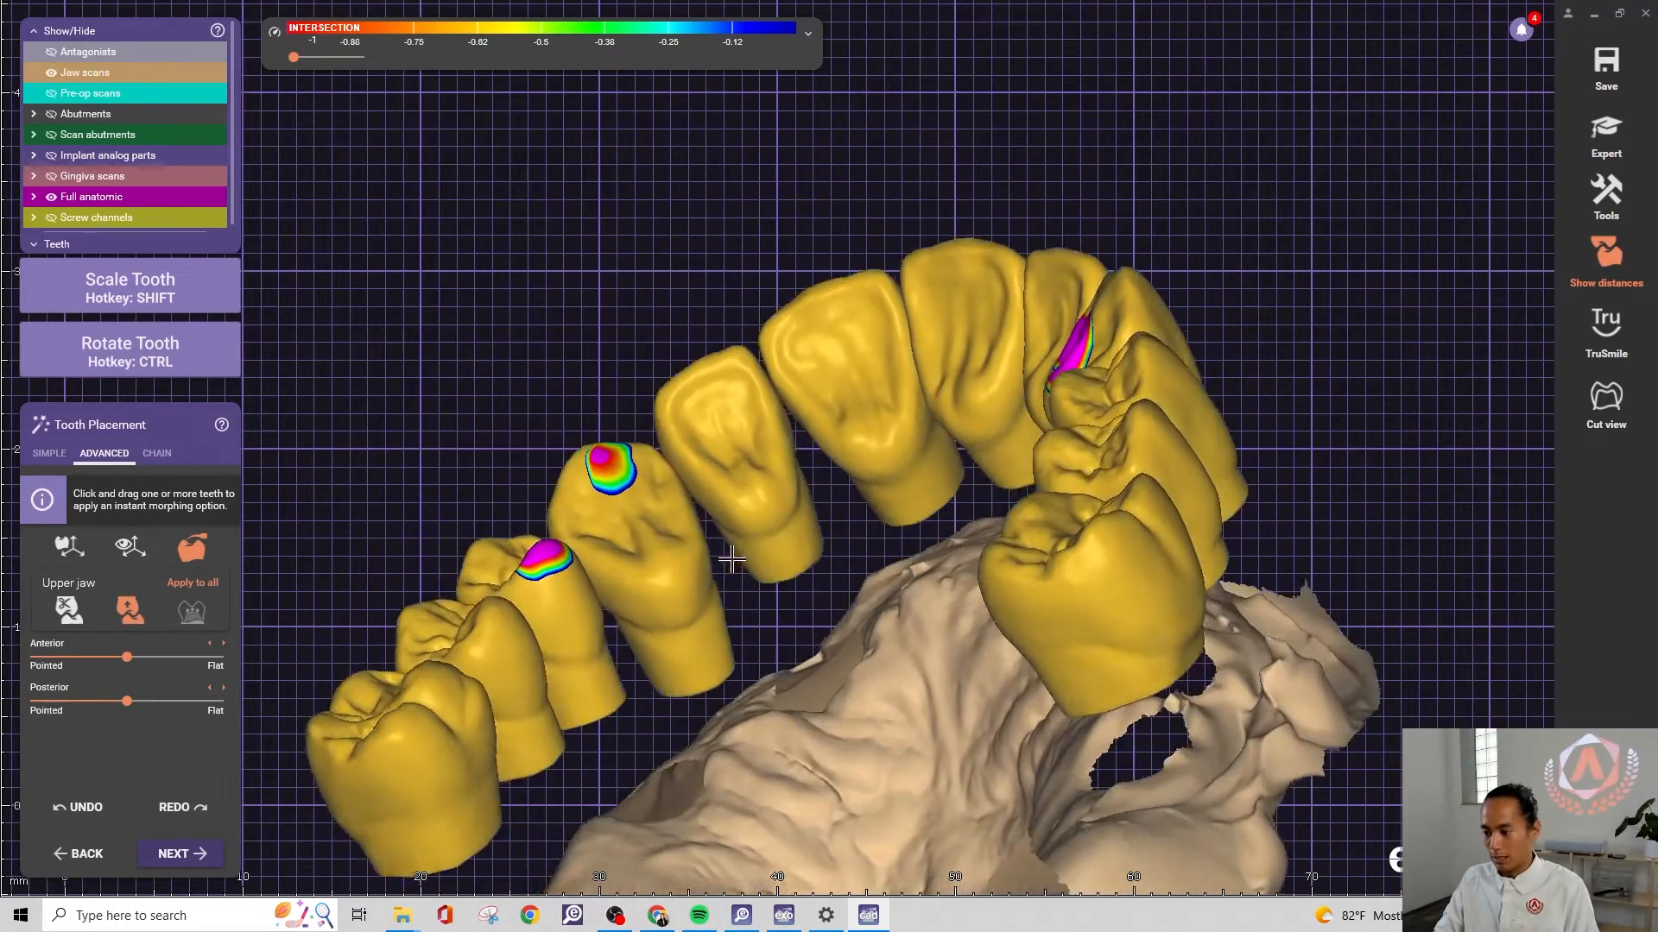
scroll(604, 484, up, 3)
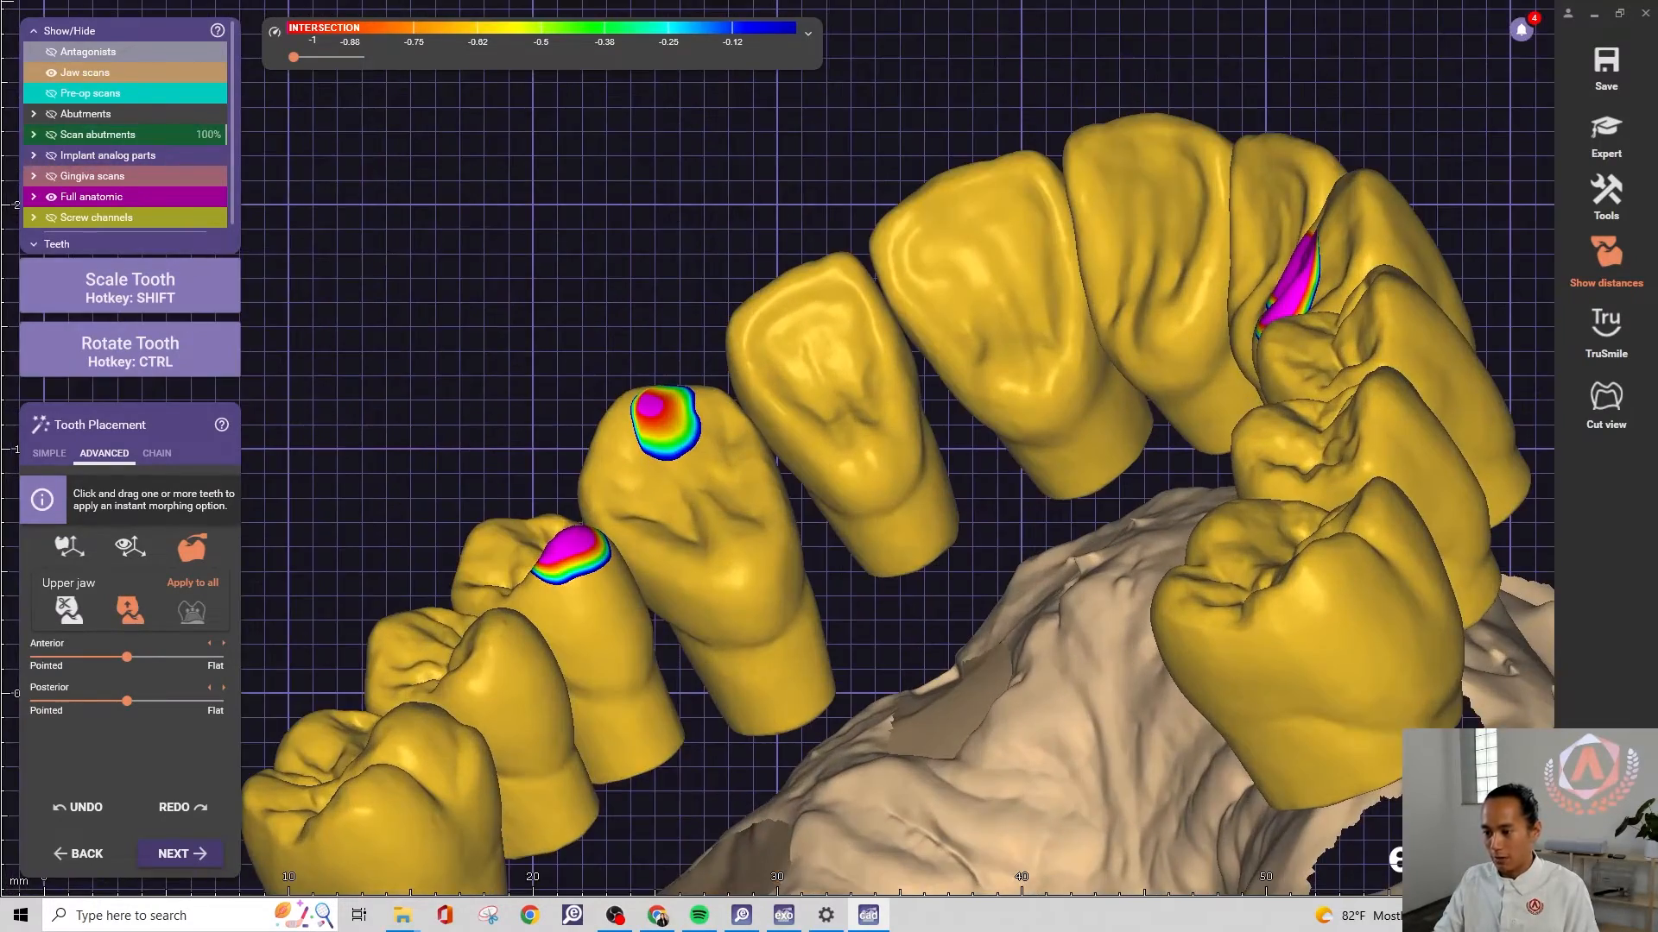
Show the antagonist scans and set the distance display to contact areas
click(51, 52)
mouse_move(760, 406)
right_down()
mouse_move(829, 371)
mouse_move(789, 419)
mouse_move(751, 346)
right_up()
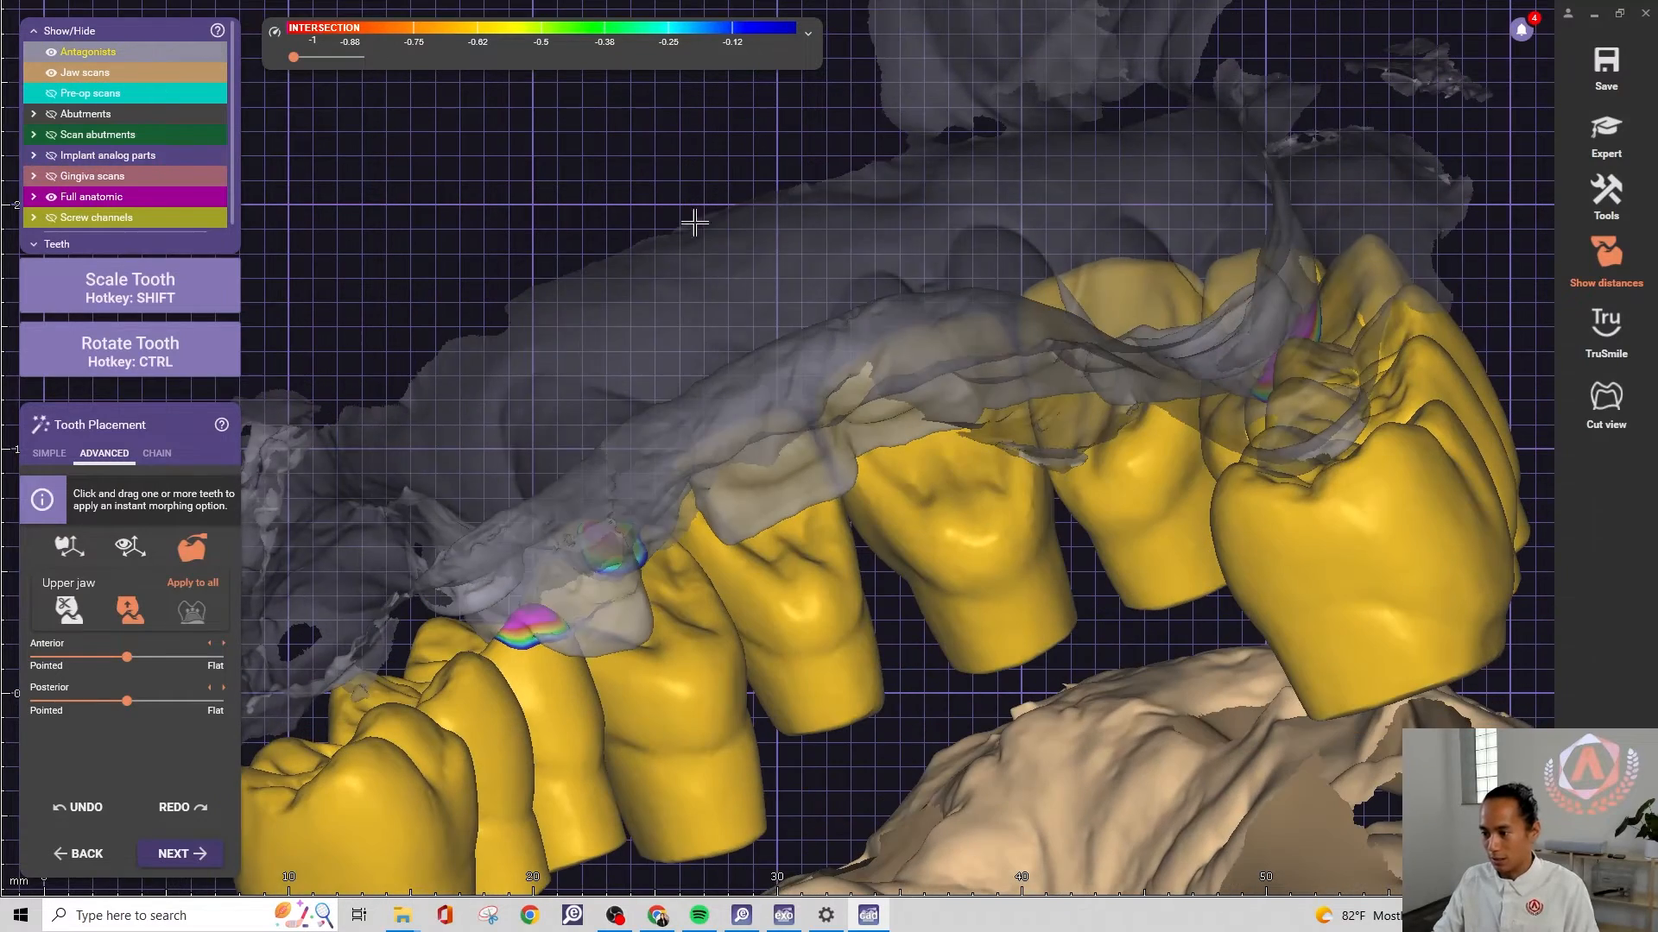
click(809, 33)
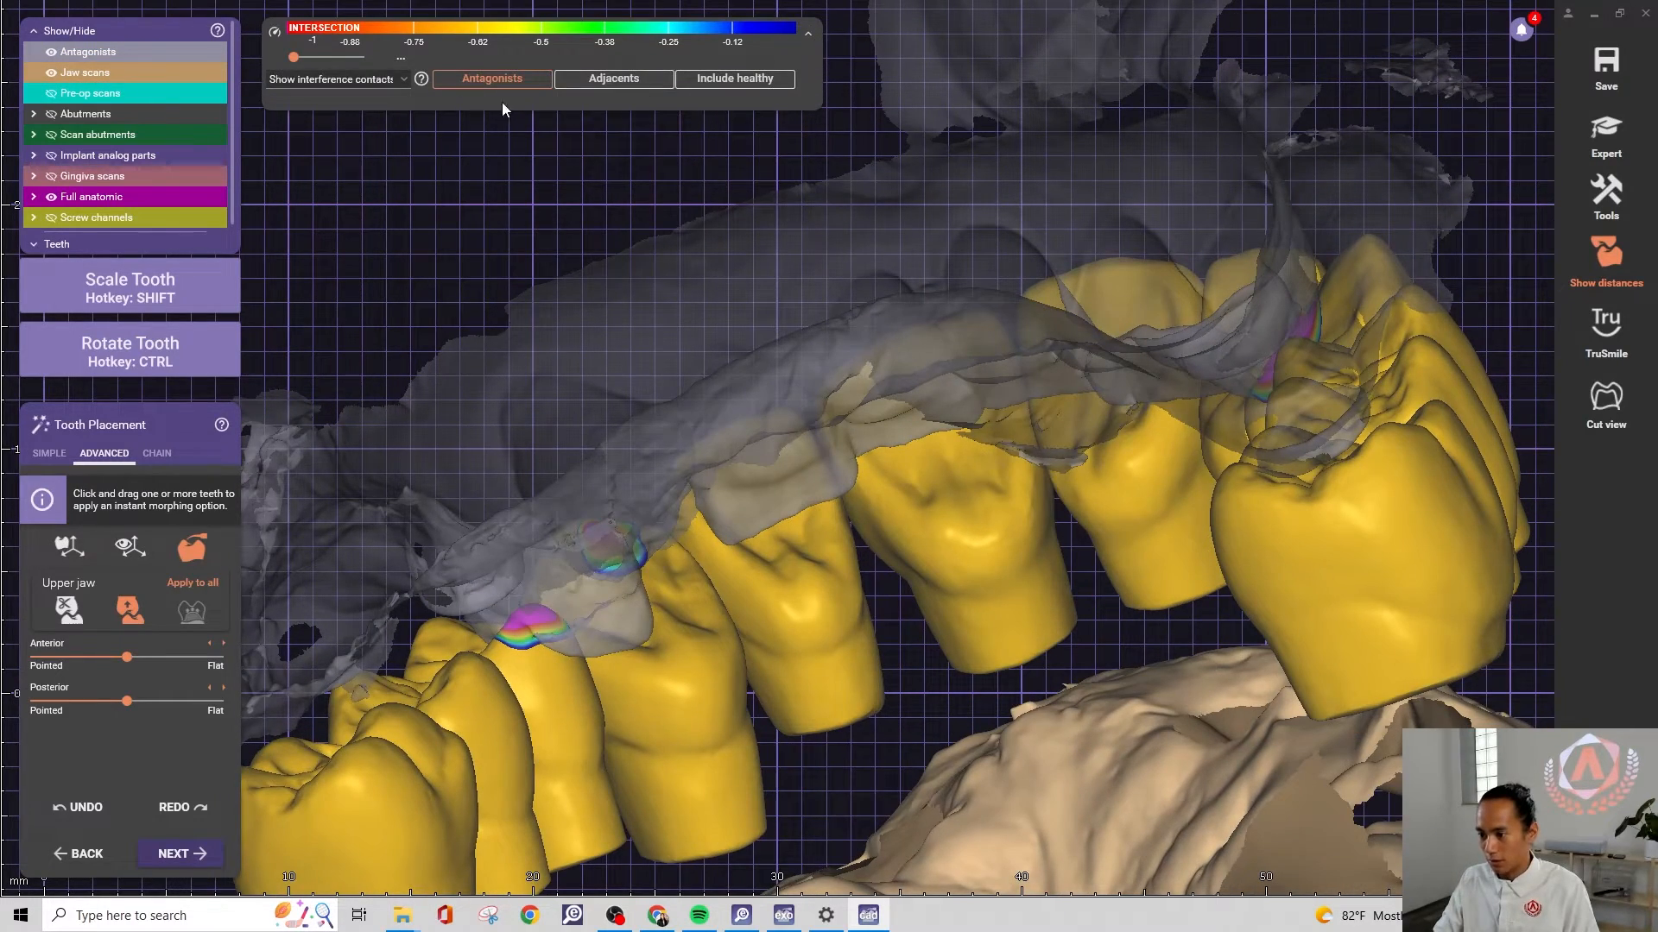
click(402, 79)
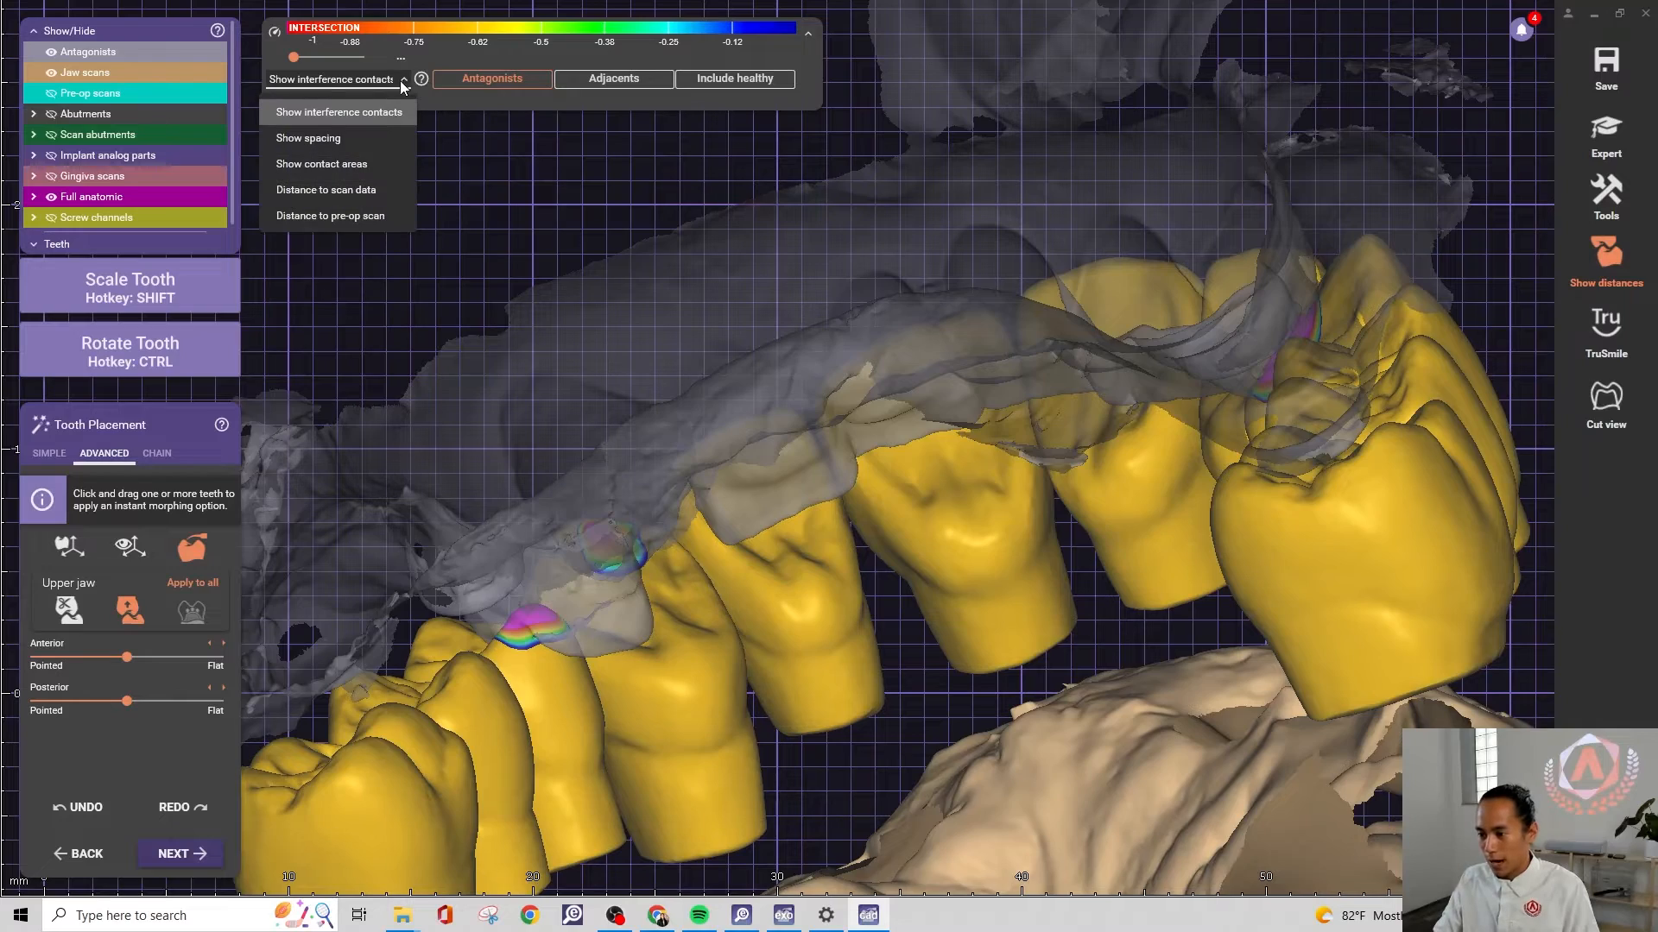
click(365, 164)
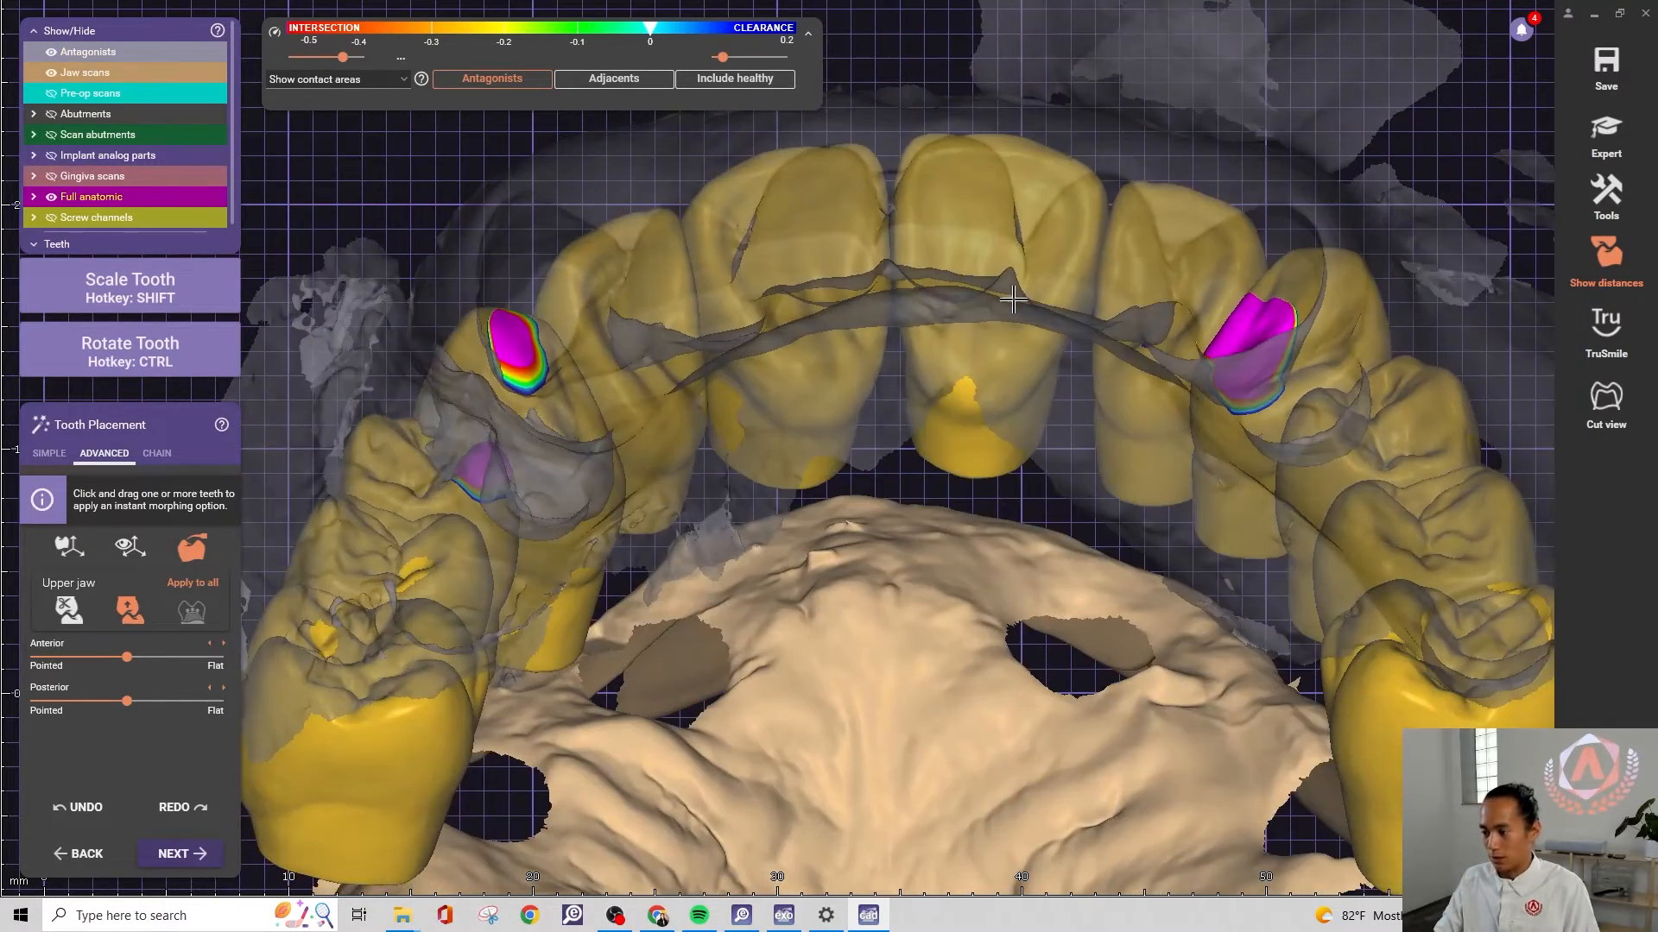
Morph the first premolar whose cusp cuts into the antagonist until only light contact remains
scroll(872, 462, up, 3)
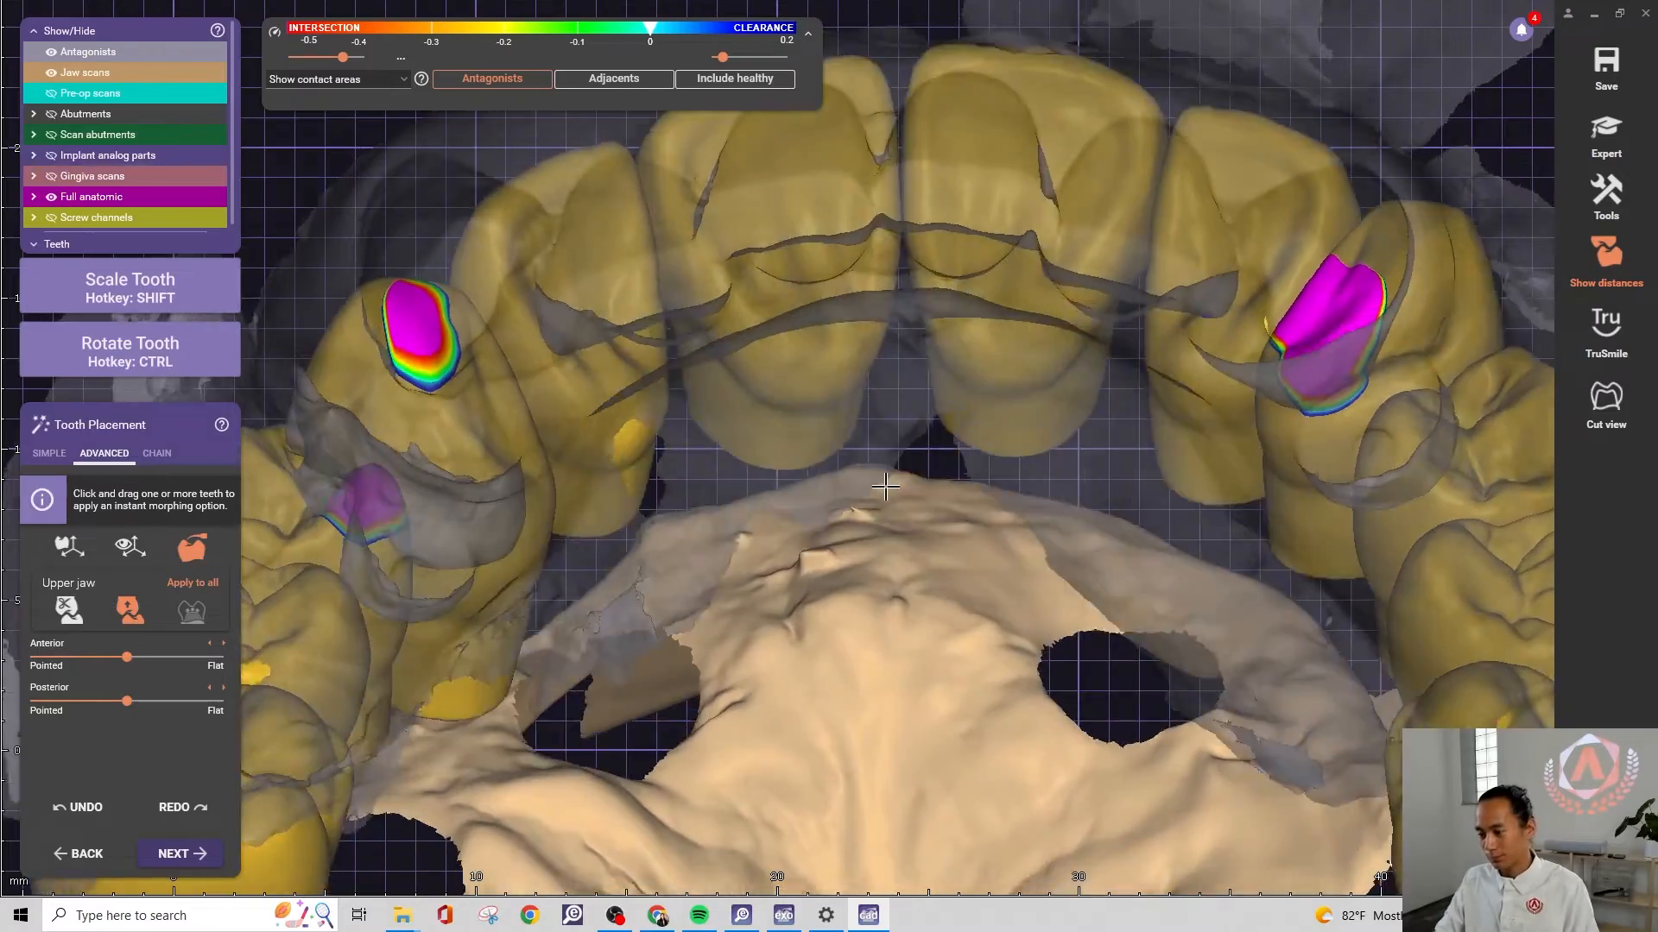
right_drag(885, 488, 731, 456)
scroll(596, 451, up, 3)
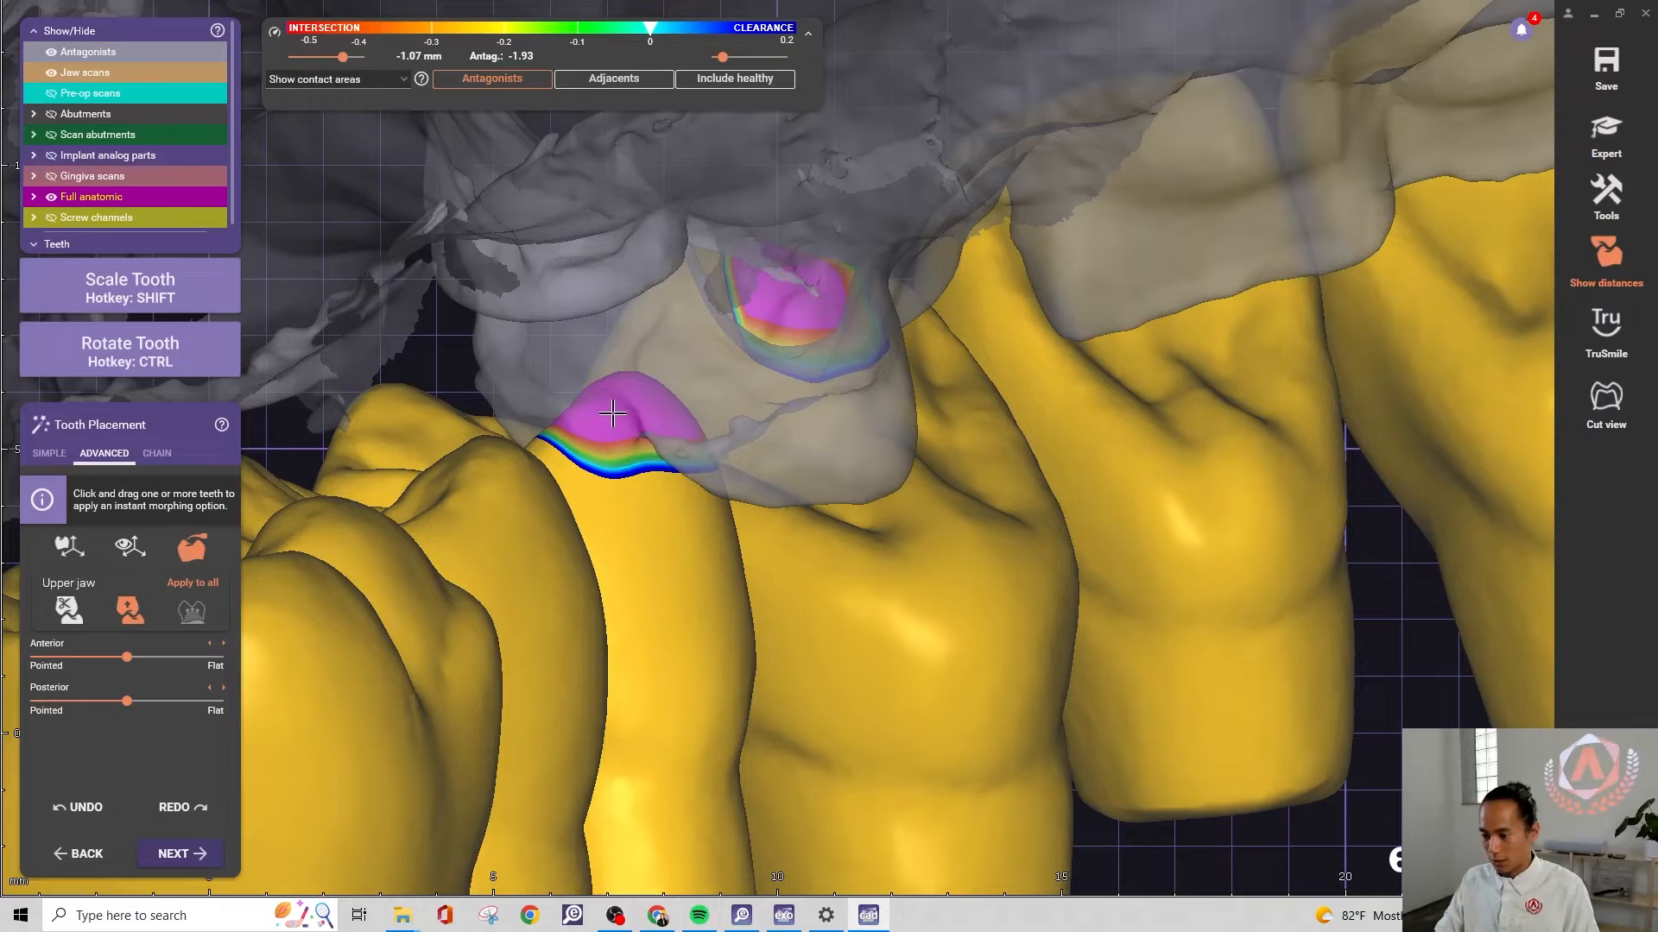
drag(613, 414, 617, 419)
right_drag(741, 488, 851, 509)
middle_drag(727, 459, 574, 359)
scroll(600, 367, down, 2)
right_drag(765, 391, 759, 387)
scroll(575, 351, up, 3)
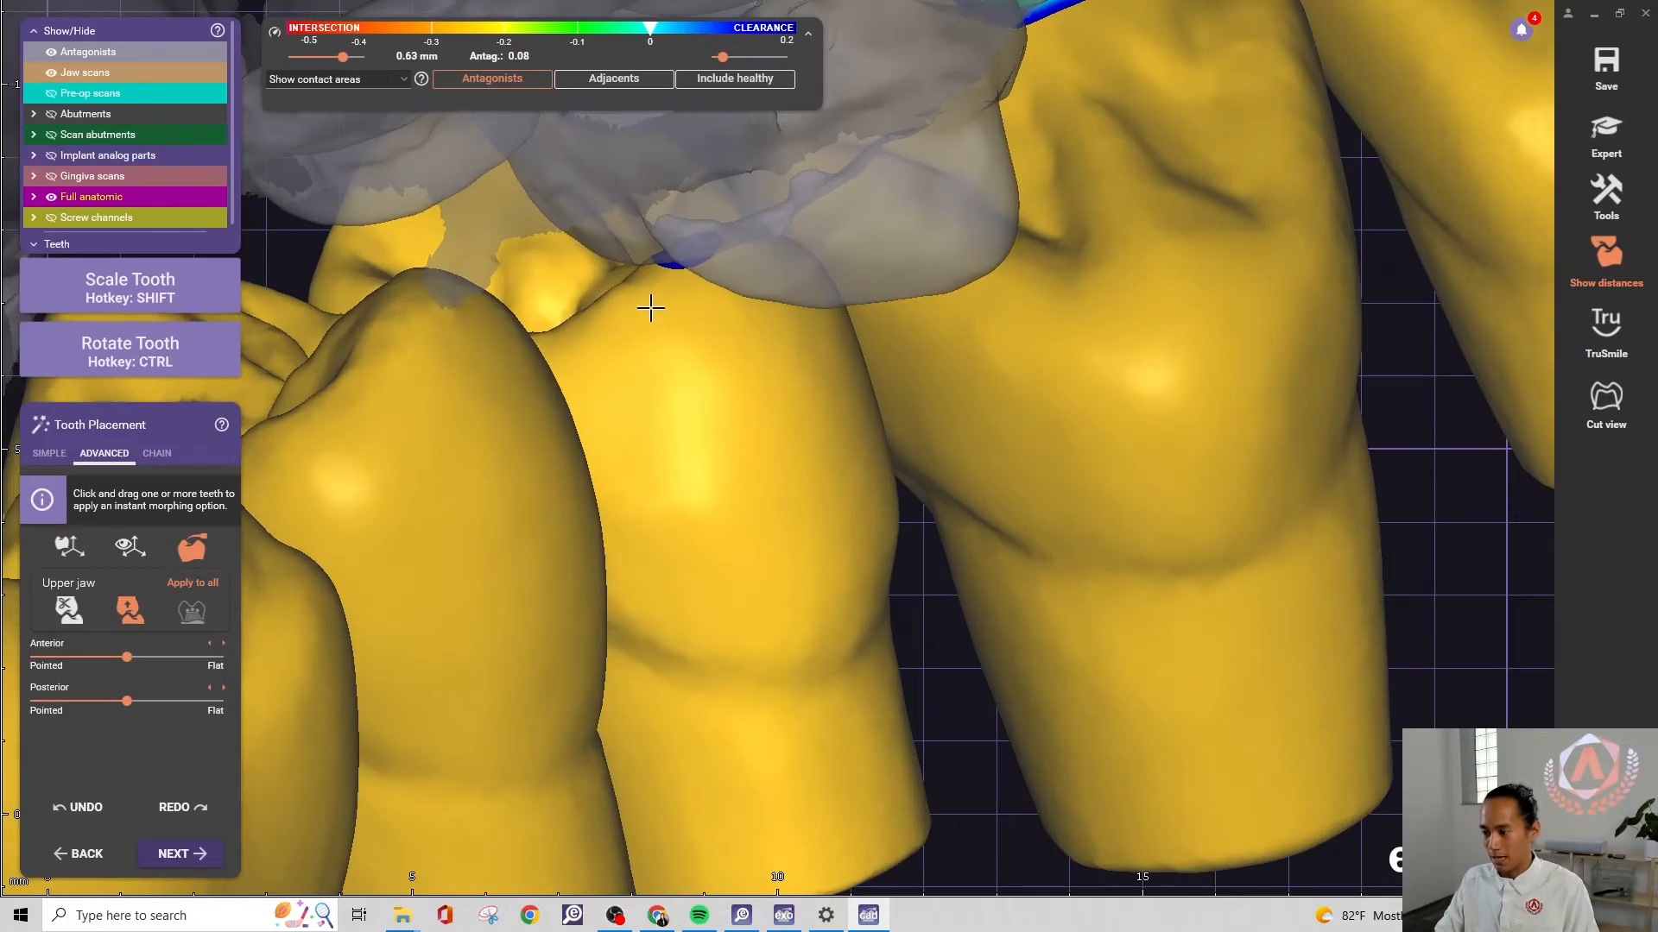
drag(651, 308, 654, 296)
Morph the adjacent canine to relieve its heavy intersection with the antagonist
scroll(656, 295, down, 2)
right_drag(658, 294, 763, 292)
scroll(906, 459, up, 3)
right_drag(907, 458, 965, 477)
scroll(966, 477, down, 2)
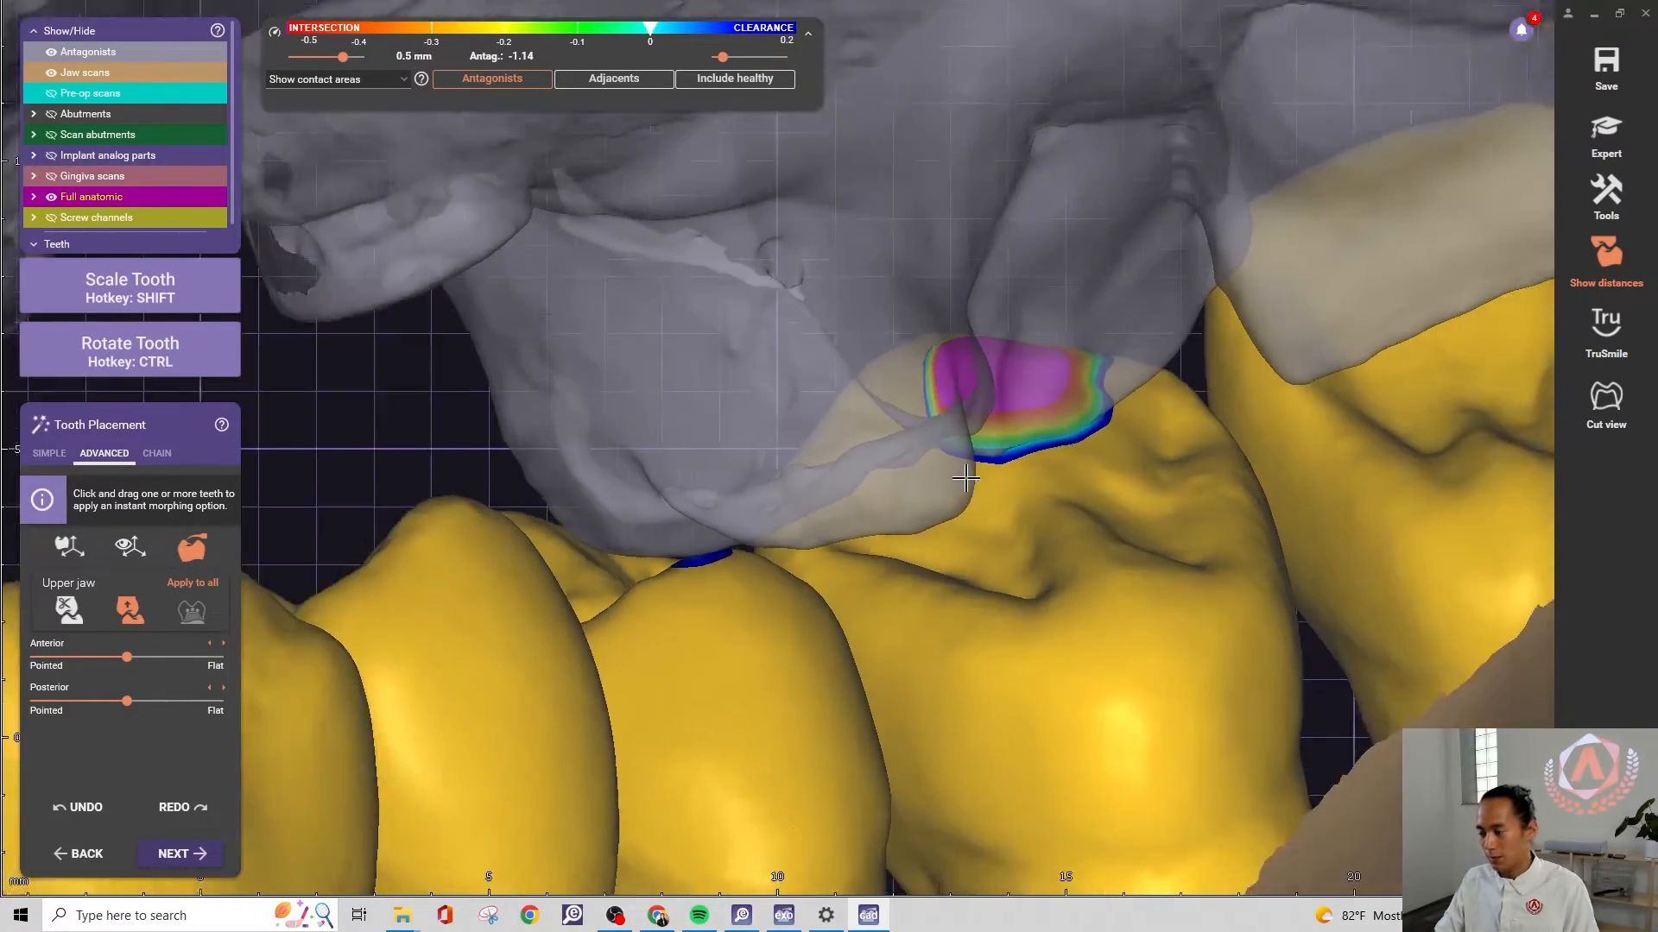
scroll(965, 478, down, 1)
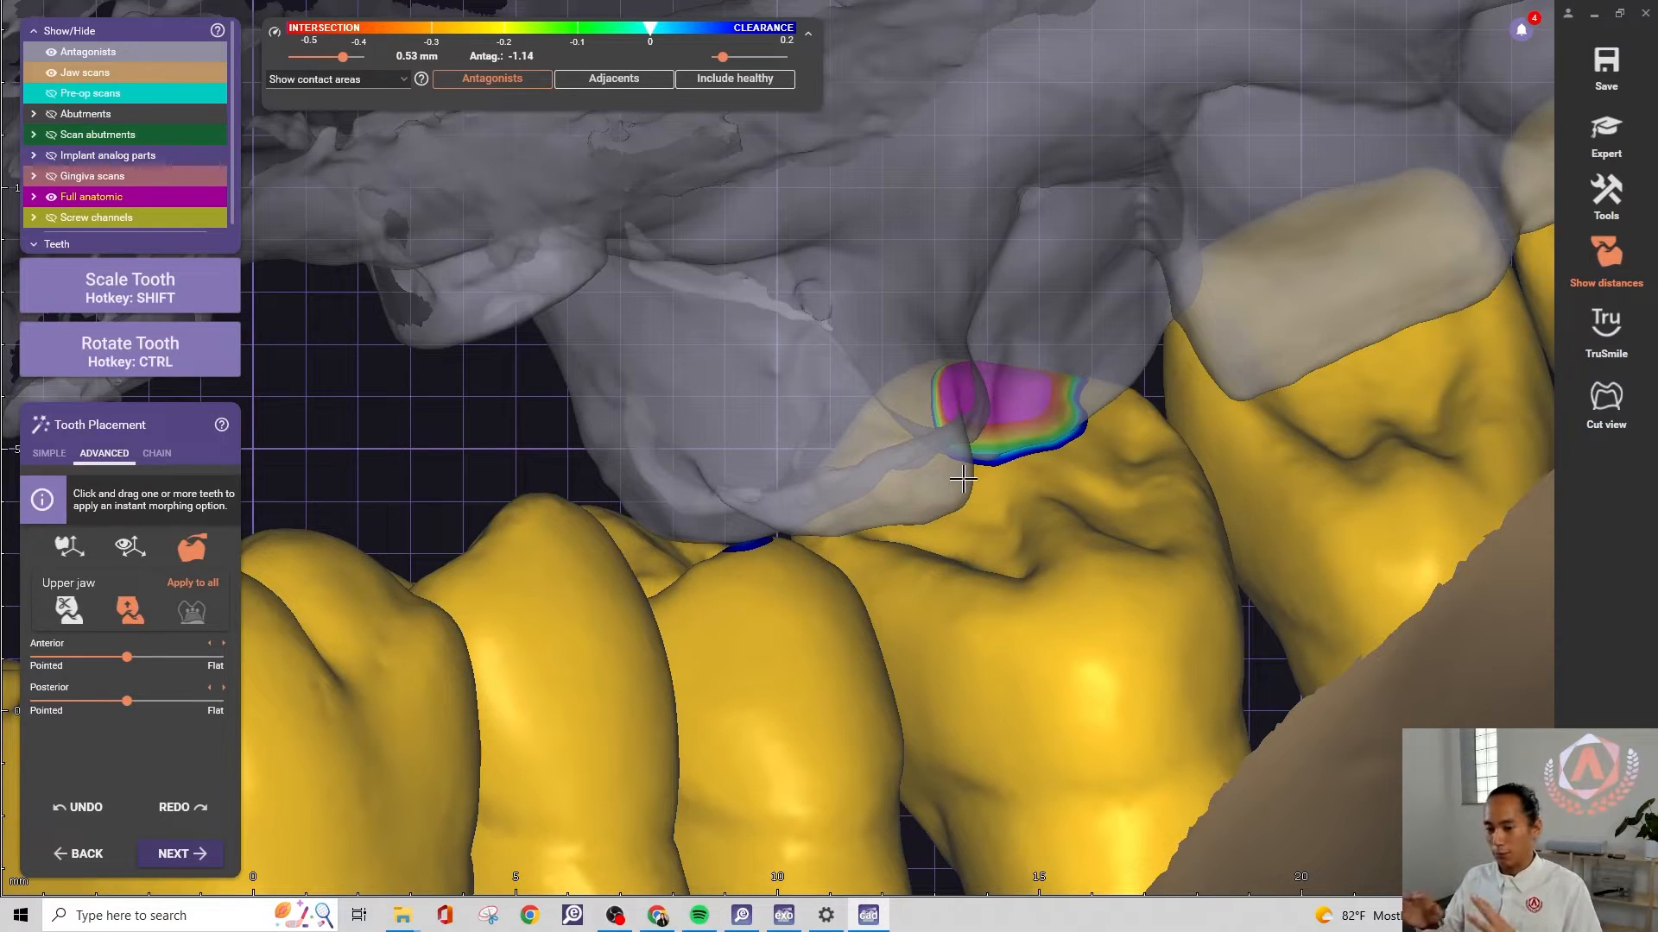
right_drag(1281, 458, 1119, 423)
scroll(807, 354, up, 3)
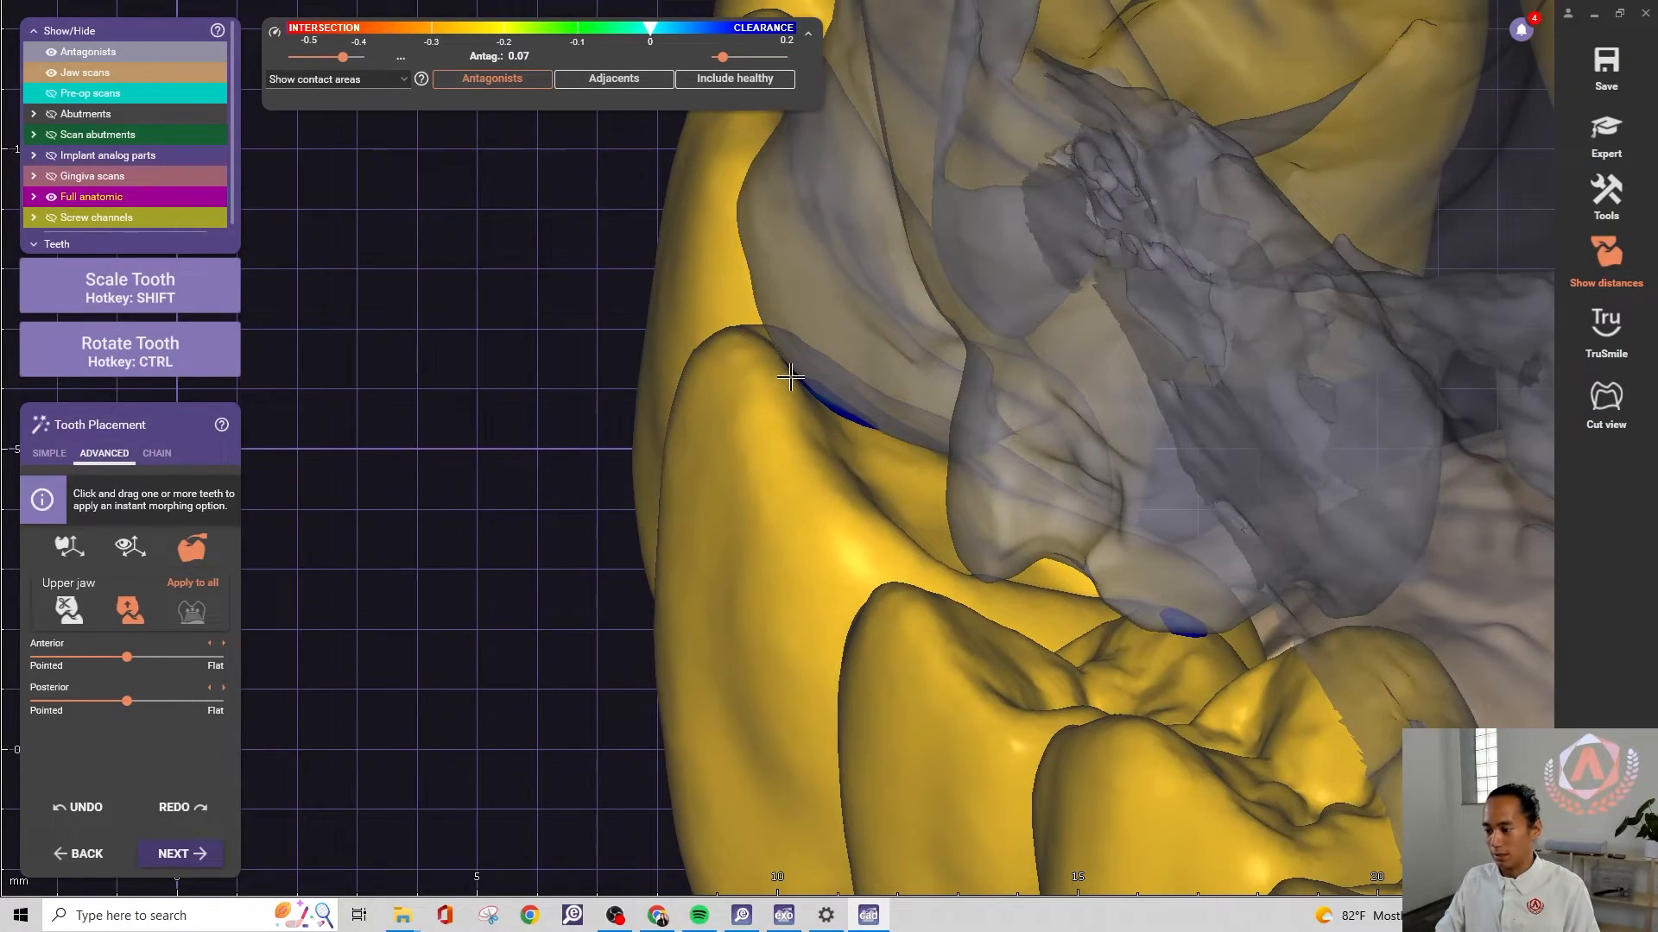
Morph the canine on the opposite side of the arch to relieve its intersection with the antagonist
scroll(797, 376, down, 4)
right_drag(803, 380, 570, 335)
scroll(1323, 349, up, 3)
scroll(1047, 426, up, 2)
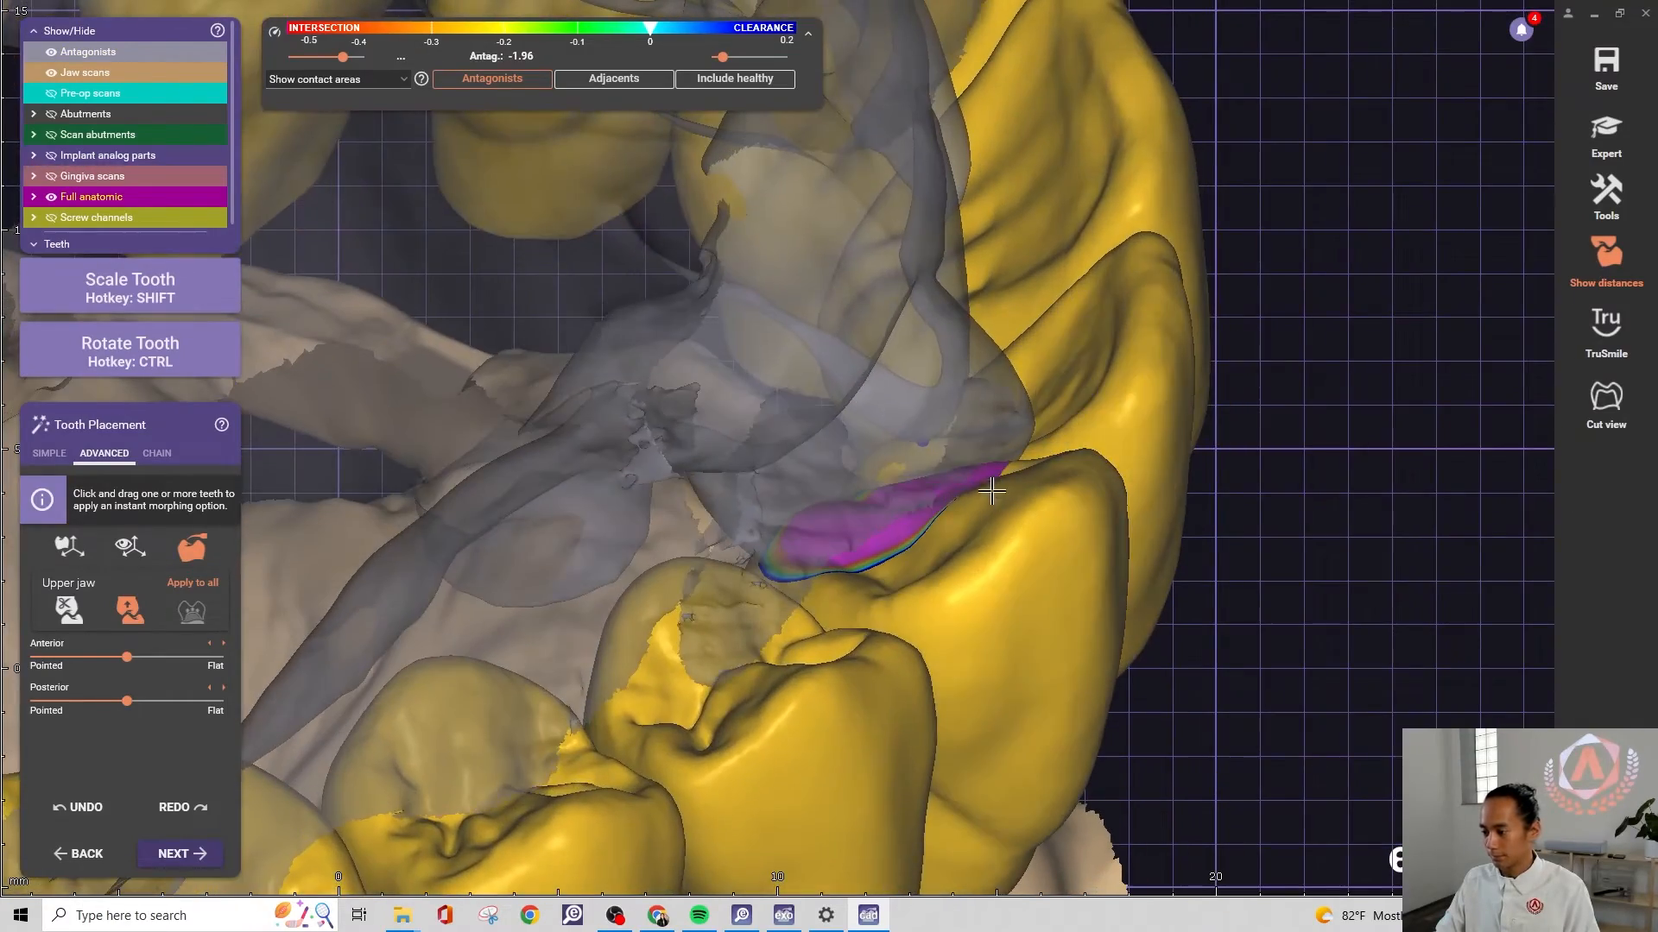
drag(992, 491, 1007, 495)
Examine the lingual and facial sides of the anterior teeth for contact with the antagonist
right_drag(1067, 490, 1649, 301)
scroll(1158, 372, down, 3)
right_drag(1158, 372, 842, 353)
scroll(1060, 294, up, 3)
scroll(841, 352, up, 3)
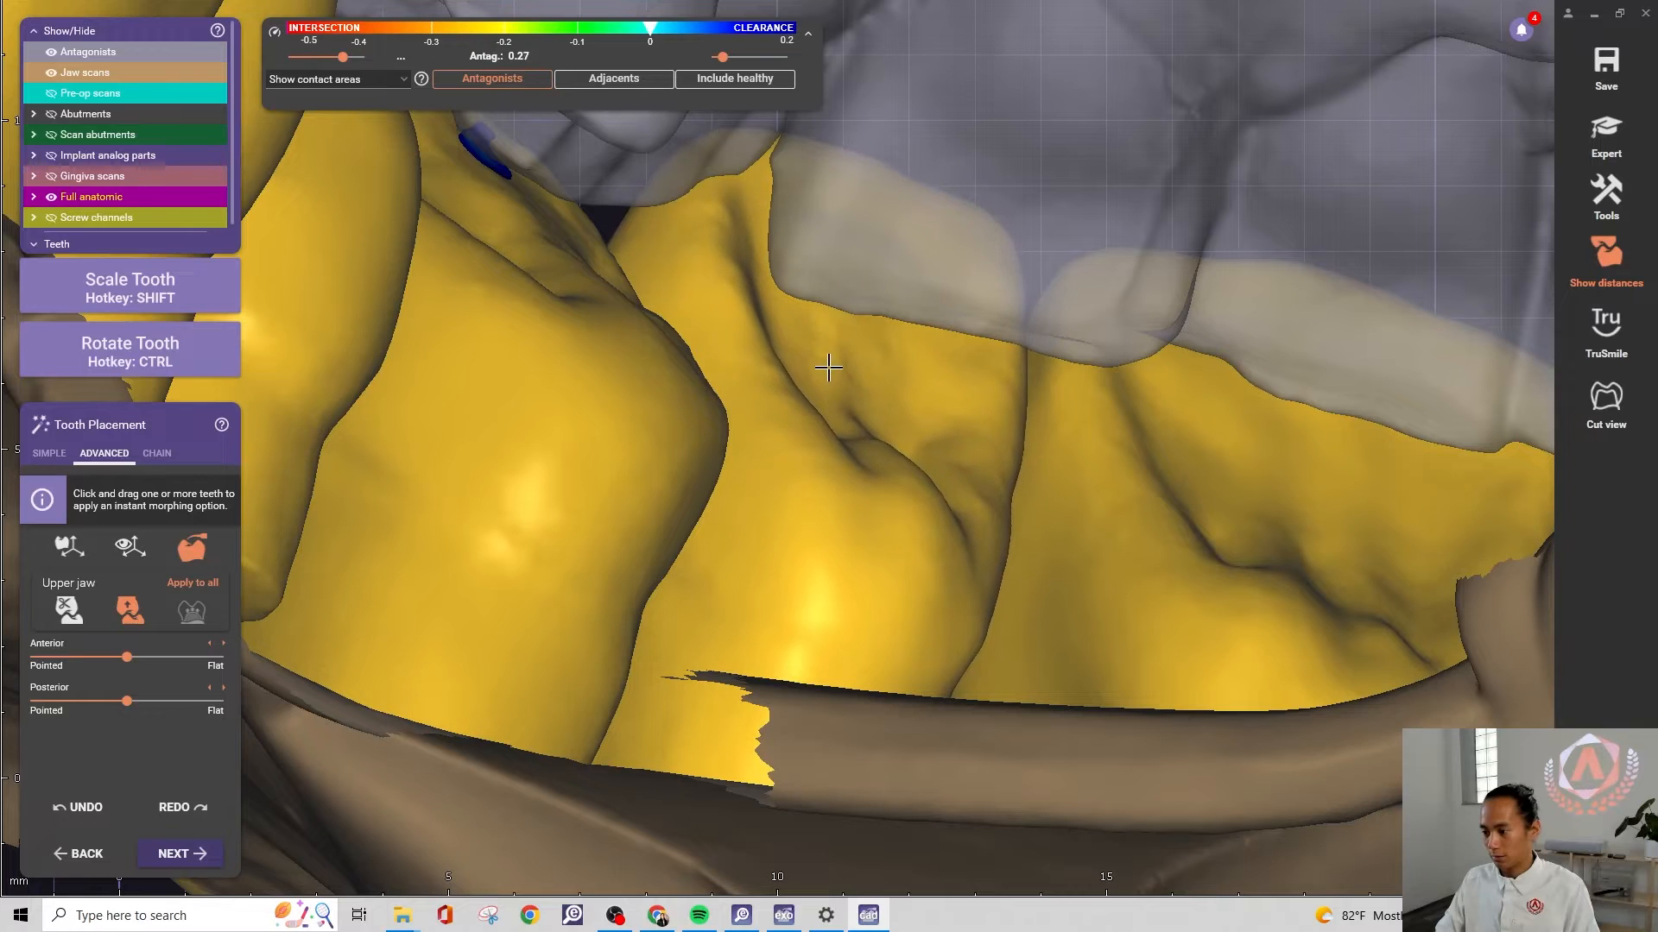
right_drag(828, 367, 870, 275)
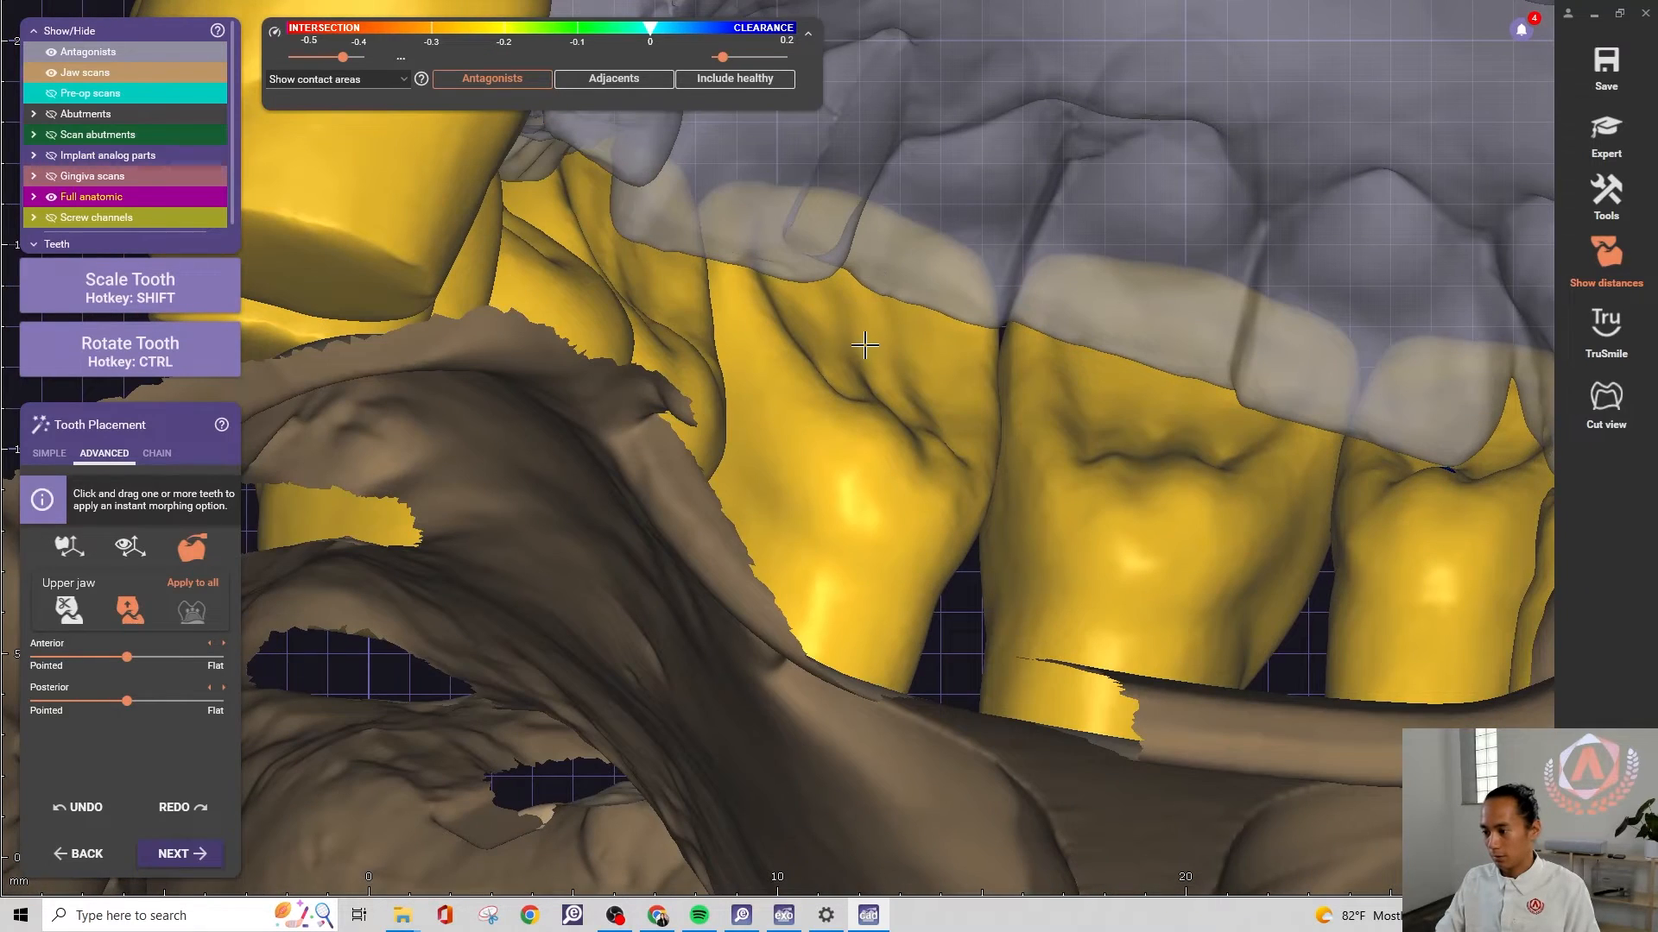
scroll(871, 337, down, 3)
scroll(1060, 406, up, 4)
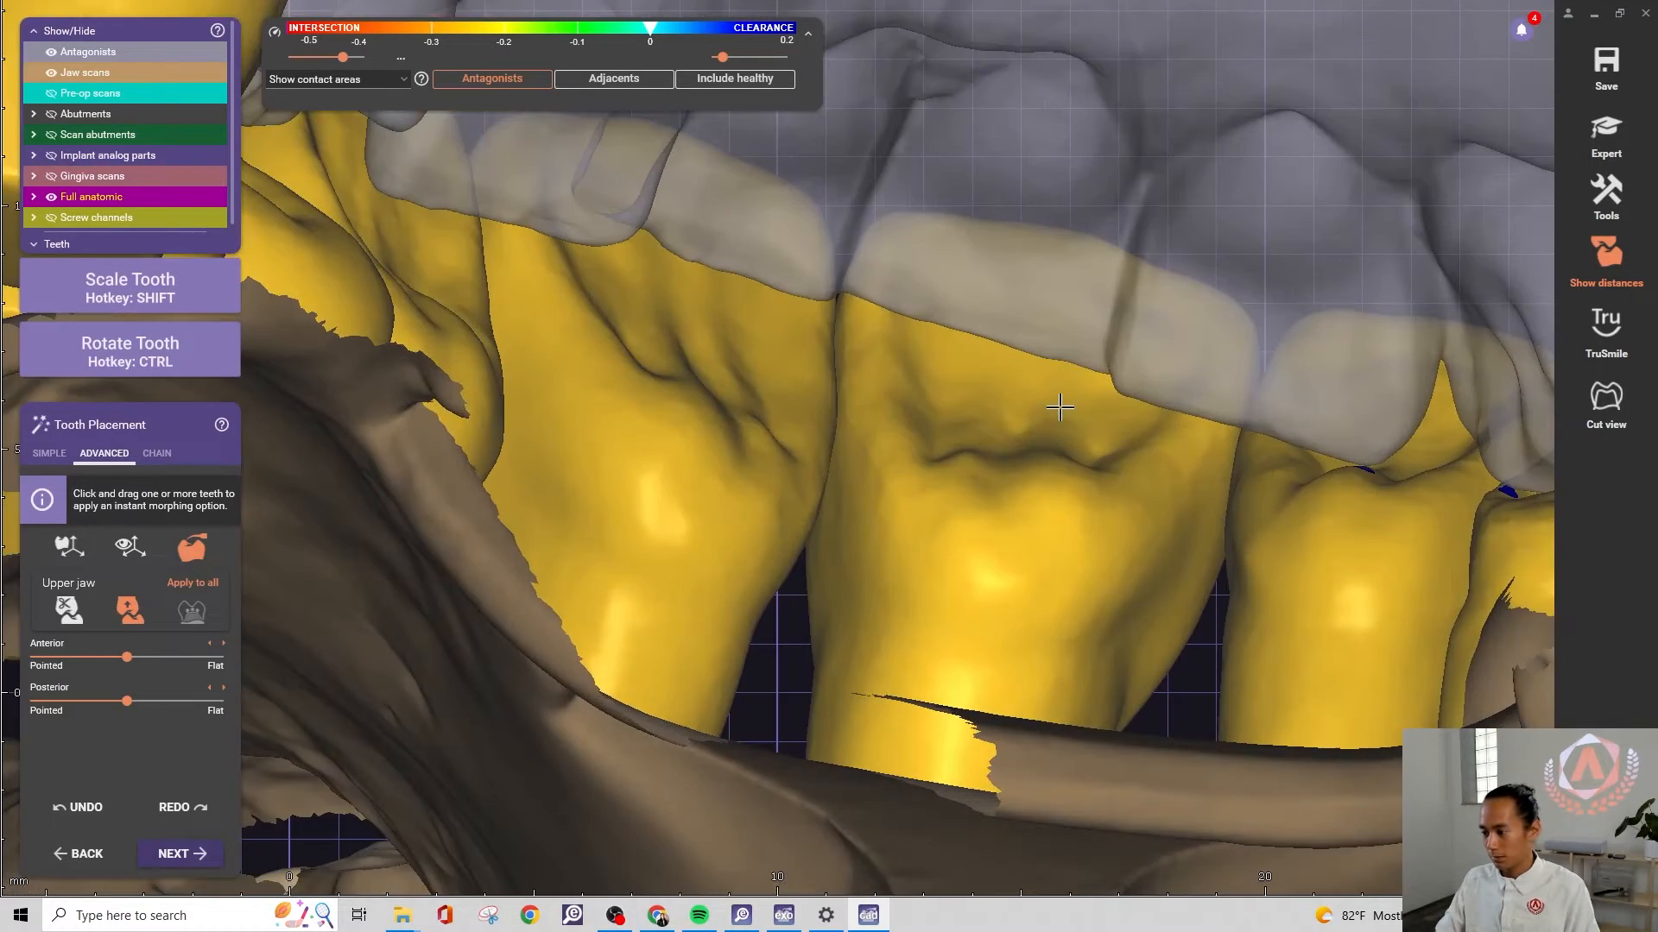
scroll(1065, 398, down, 4)
mouse_move(1064, 398)
right_down()
mouse_move(1055, 409)
mouse_move(1045, 390)
right_up()
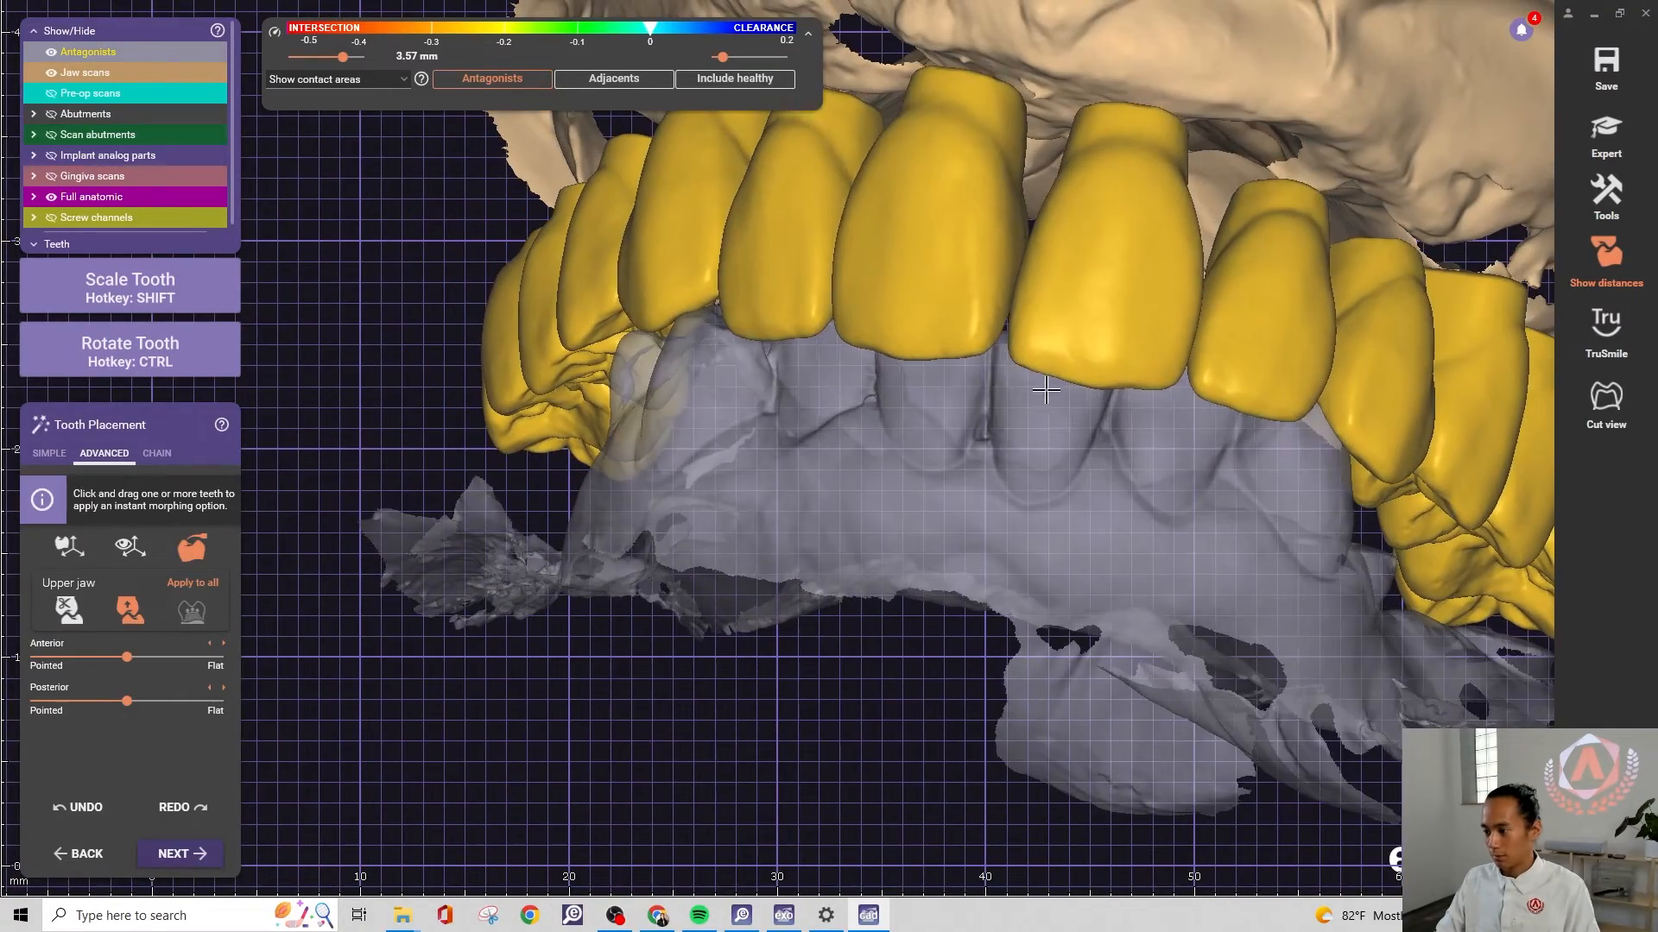
Show the pre-op scans over the full anatomic teeth and compare the tooth positions
click(51, 97)
right_drag(939, 272, 876, 220)
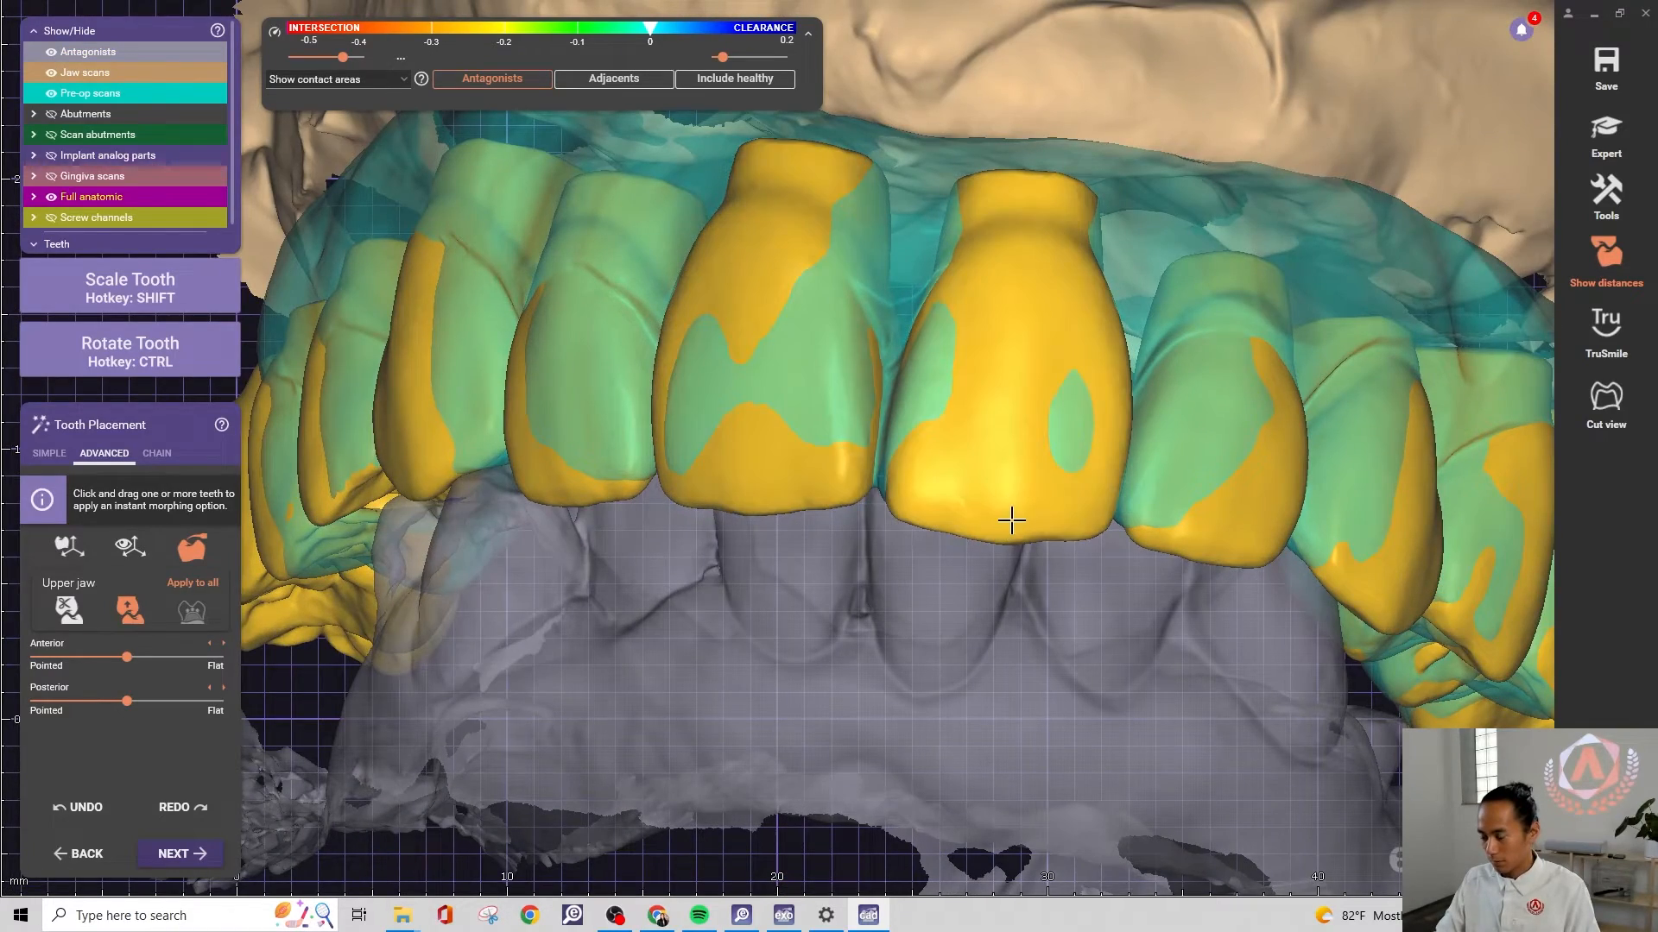
scroll(766, 489, down, 5)
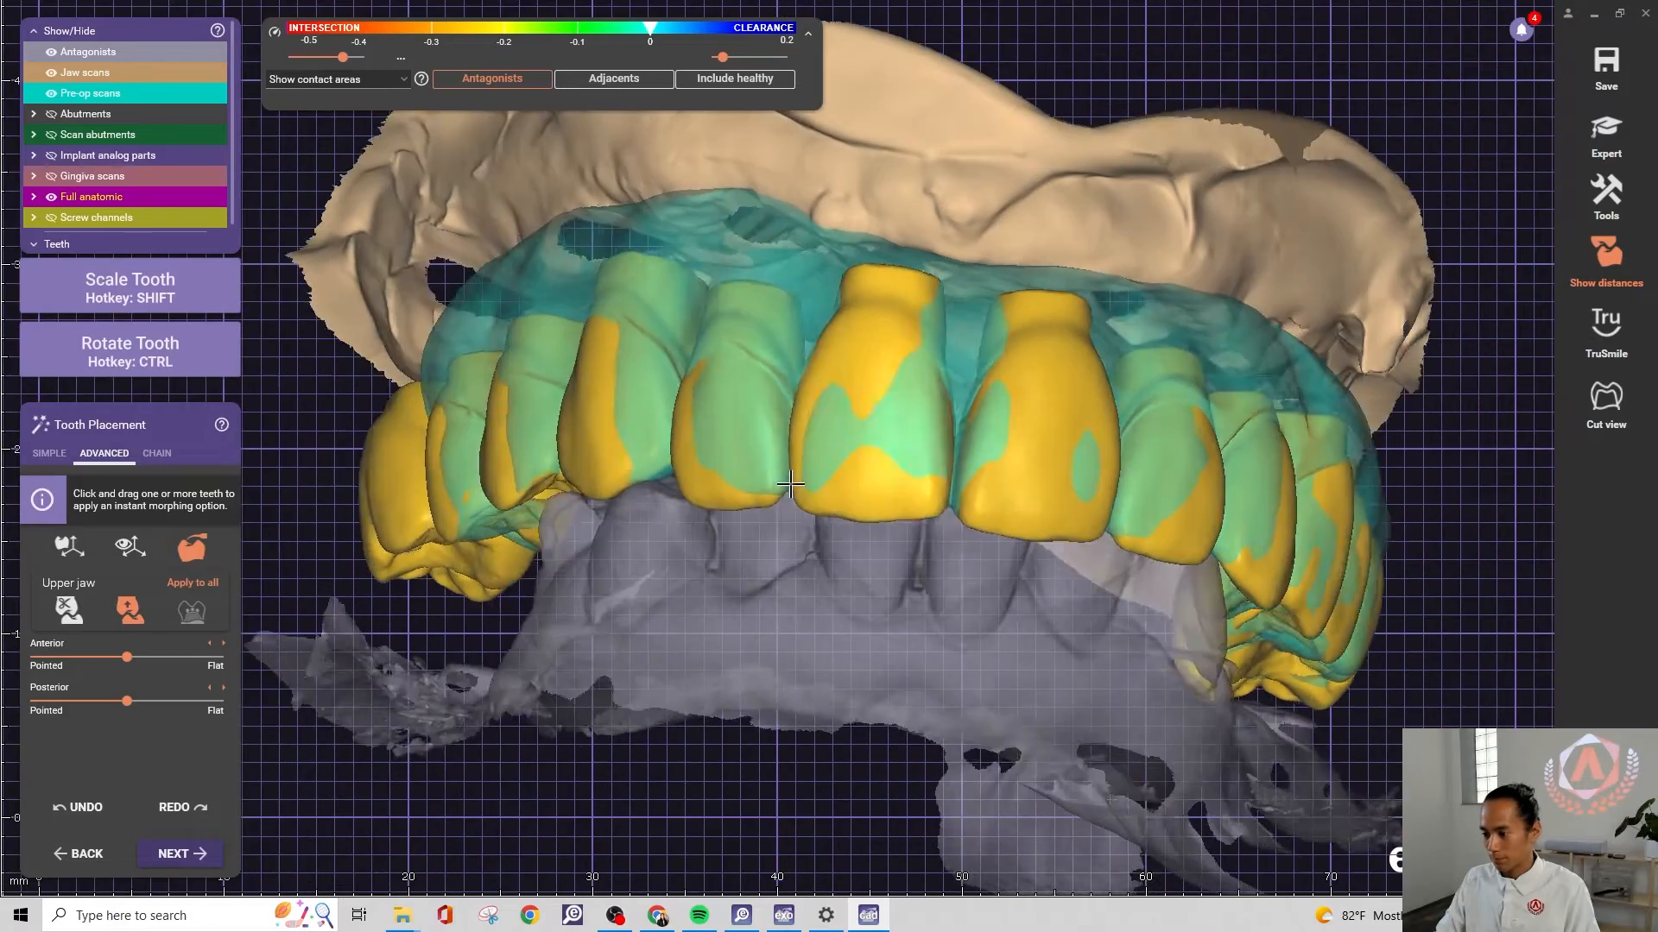
right_drag(805, 515, 993, 472)
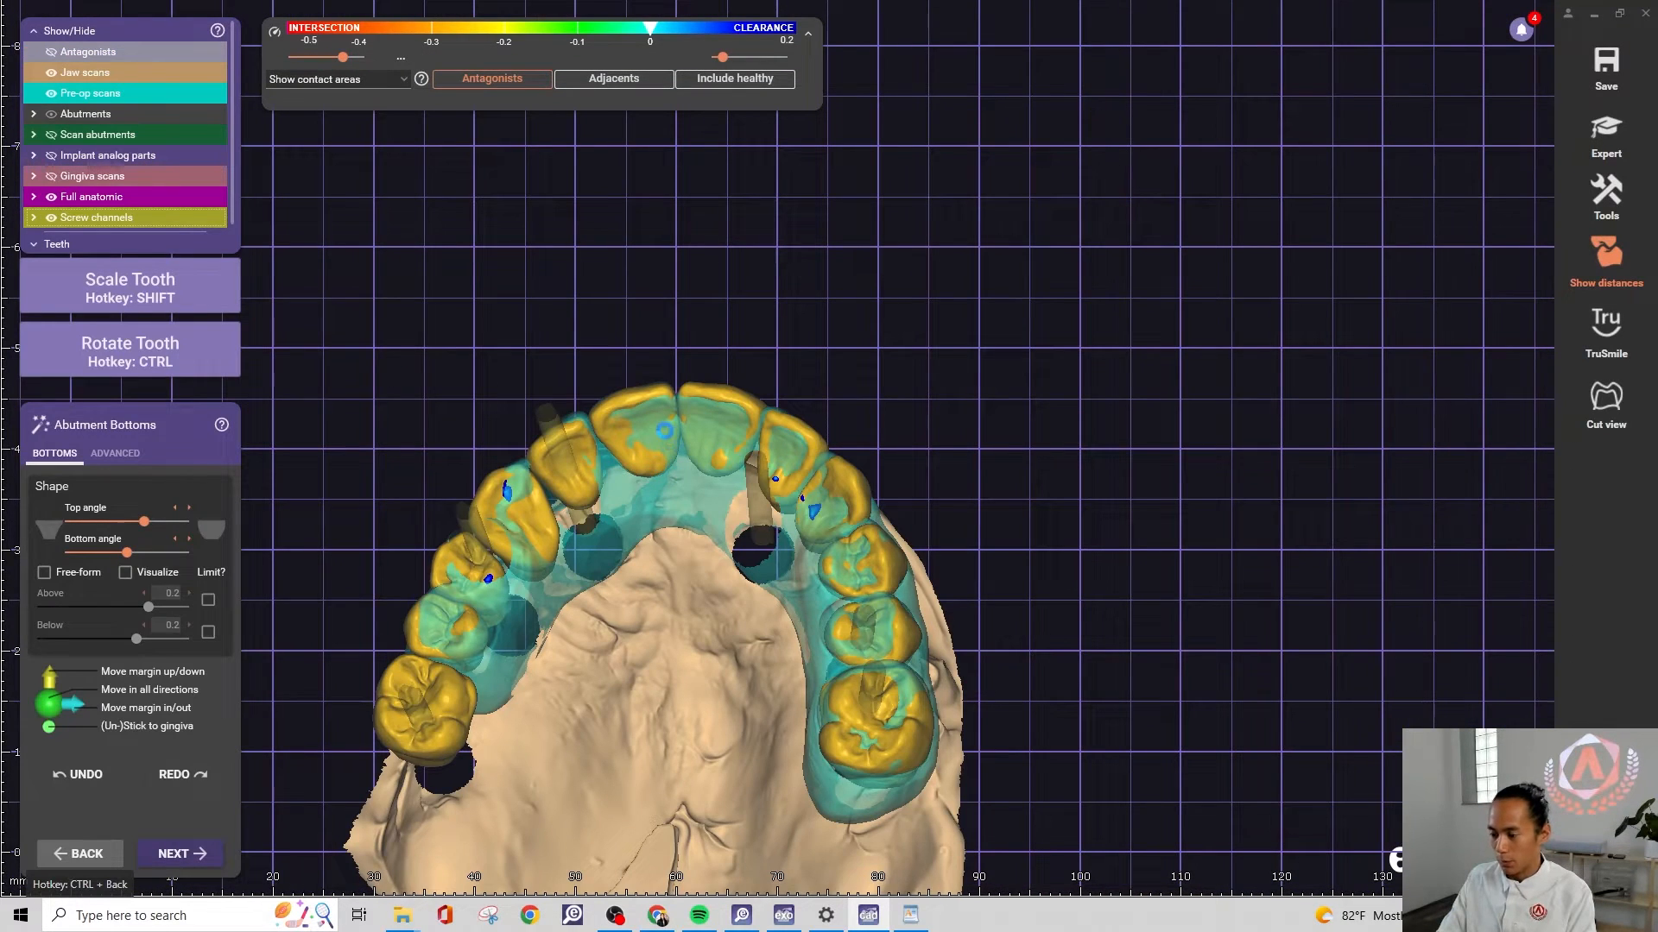
Return from Abutment Bottoms to Tooth Placement and slightly scale the canine with the light antagonist contact
click(80, 854)
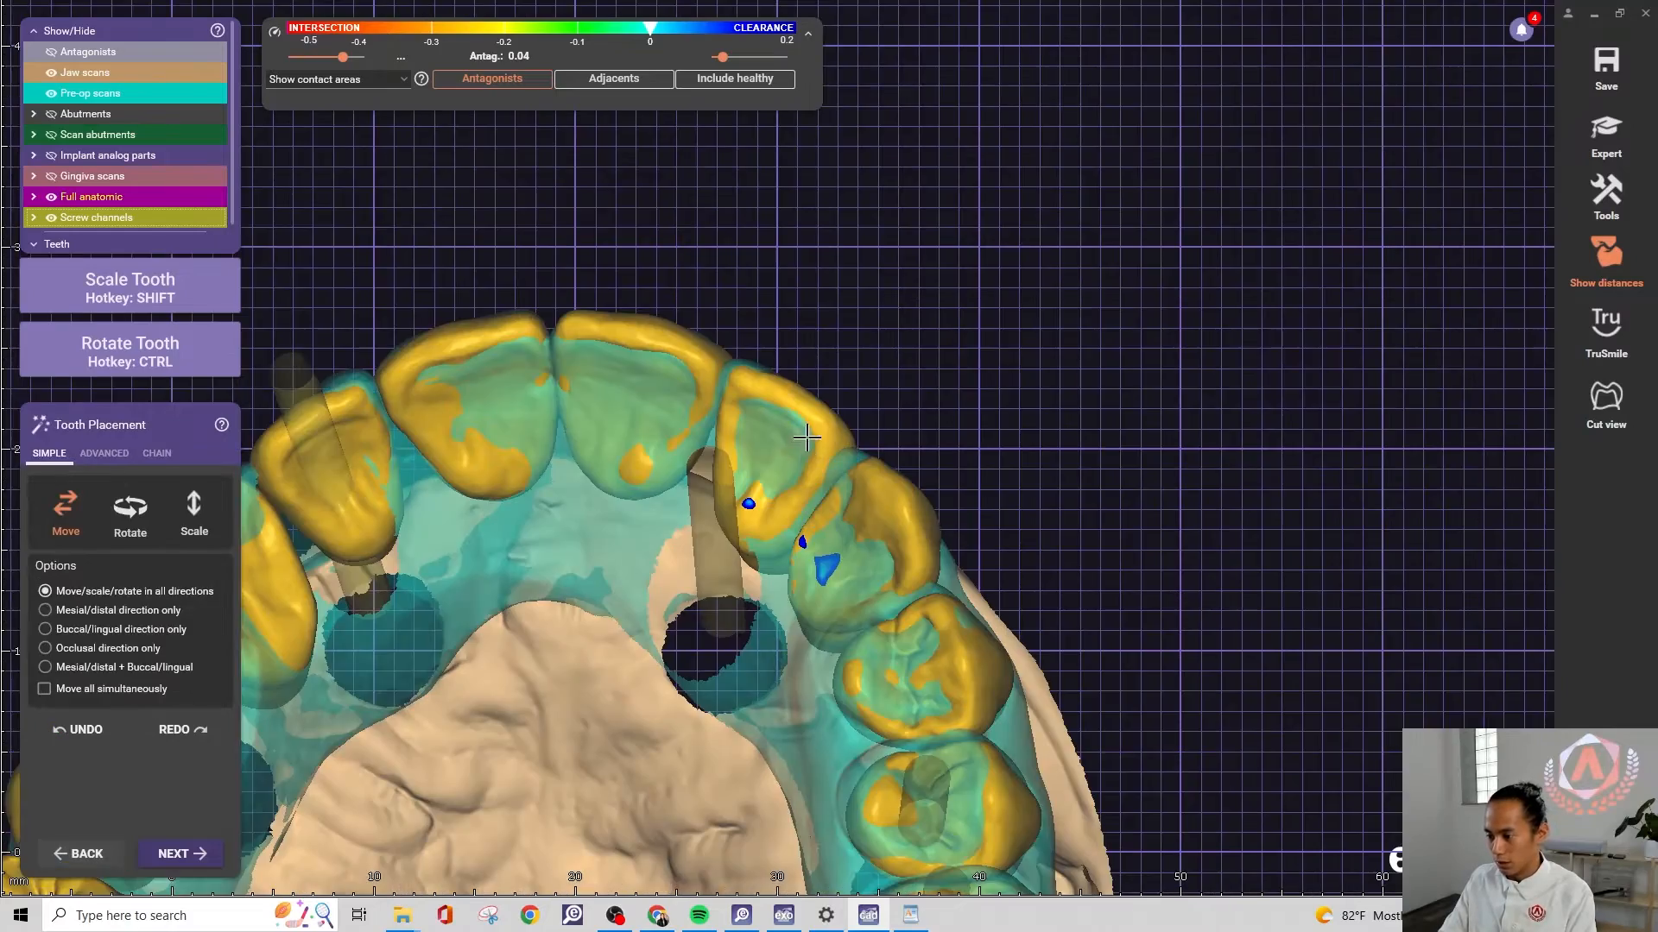
scroll(533, 395, up, 4)
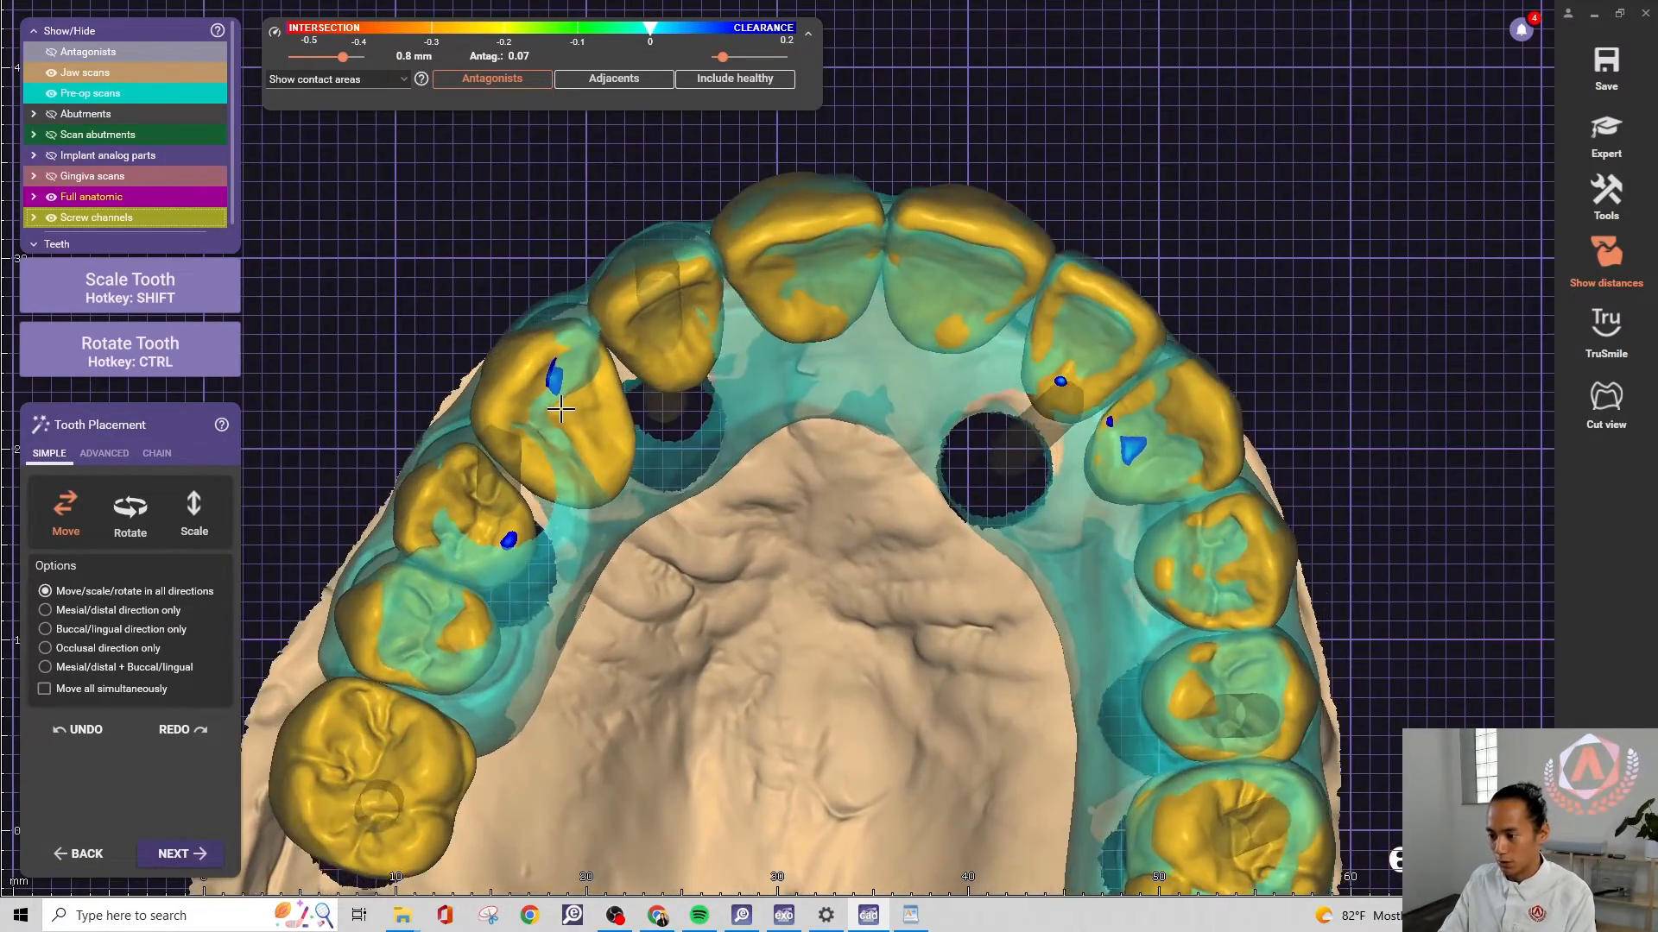
right_drag(561, 409, 743, 350)
right_drag(589, 473, 611, 323)
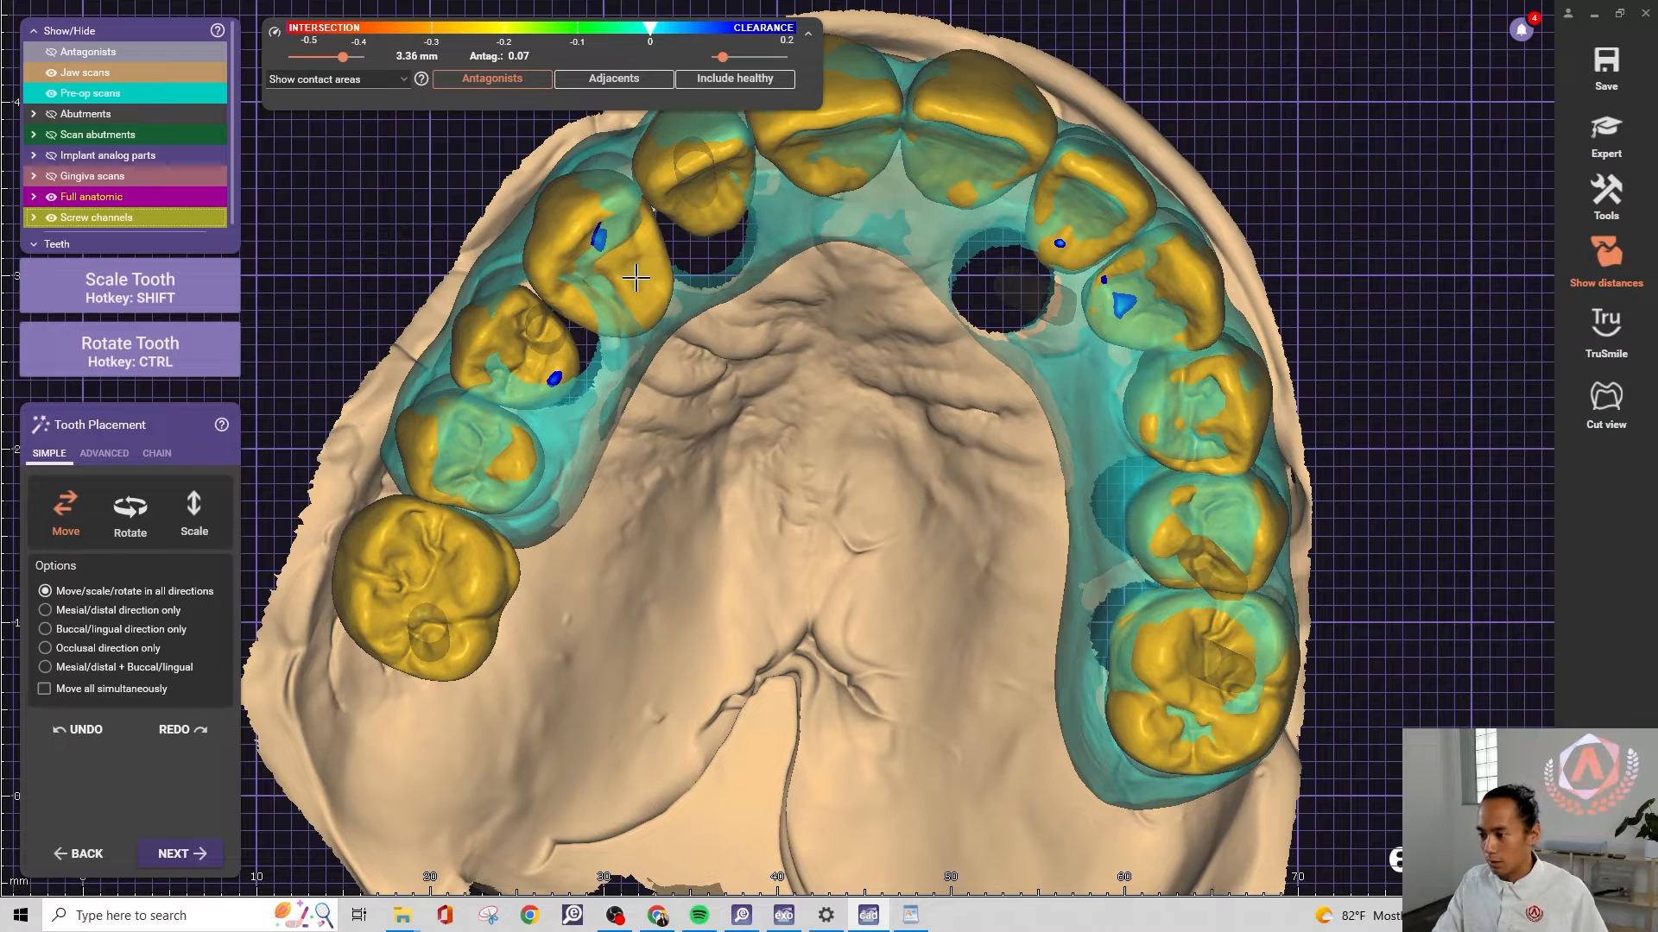
key(shift)
shift+drag(640, 276, 636, 276)
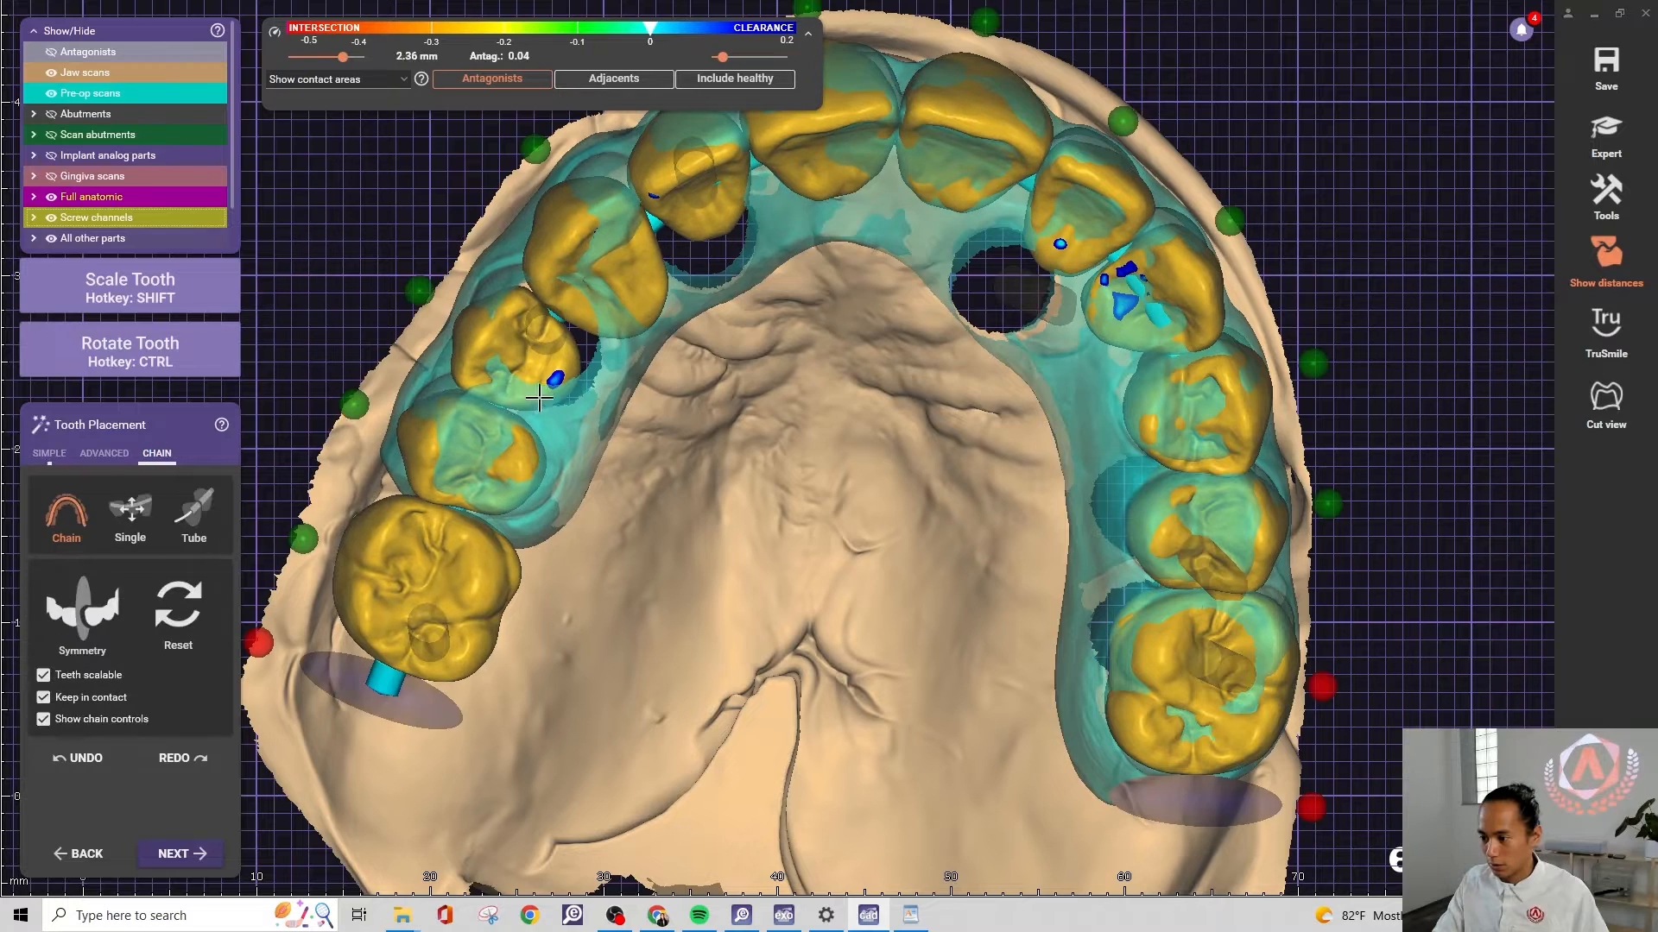
Fine-tune the canine's scale with the teeth linked in Chain mode
scroll(644, 321, down, 1)
scroll(641, 316, up, 2)
key(shift)
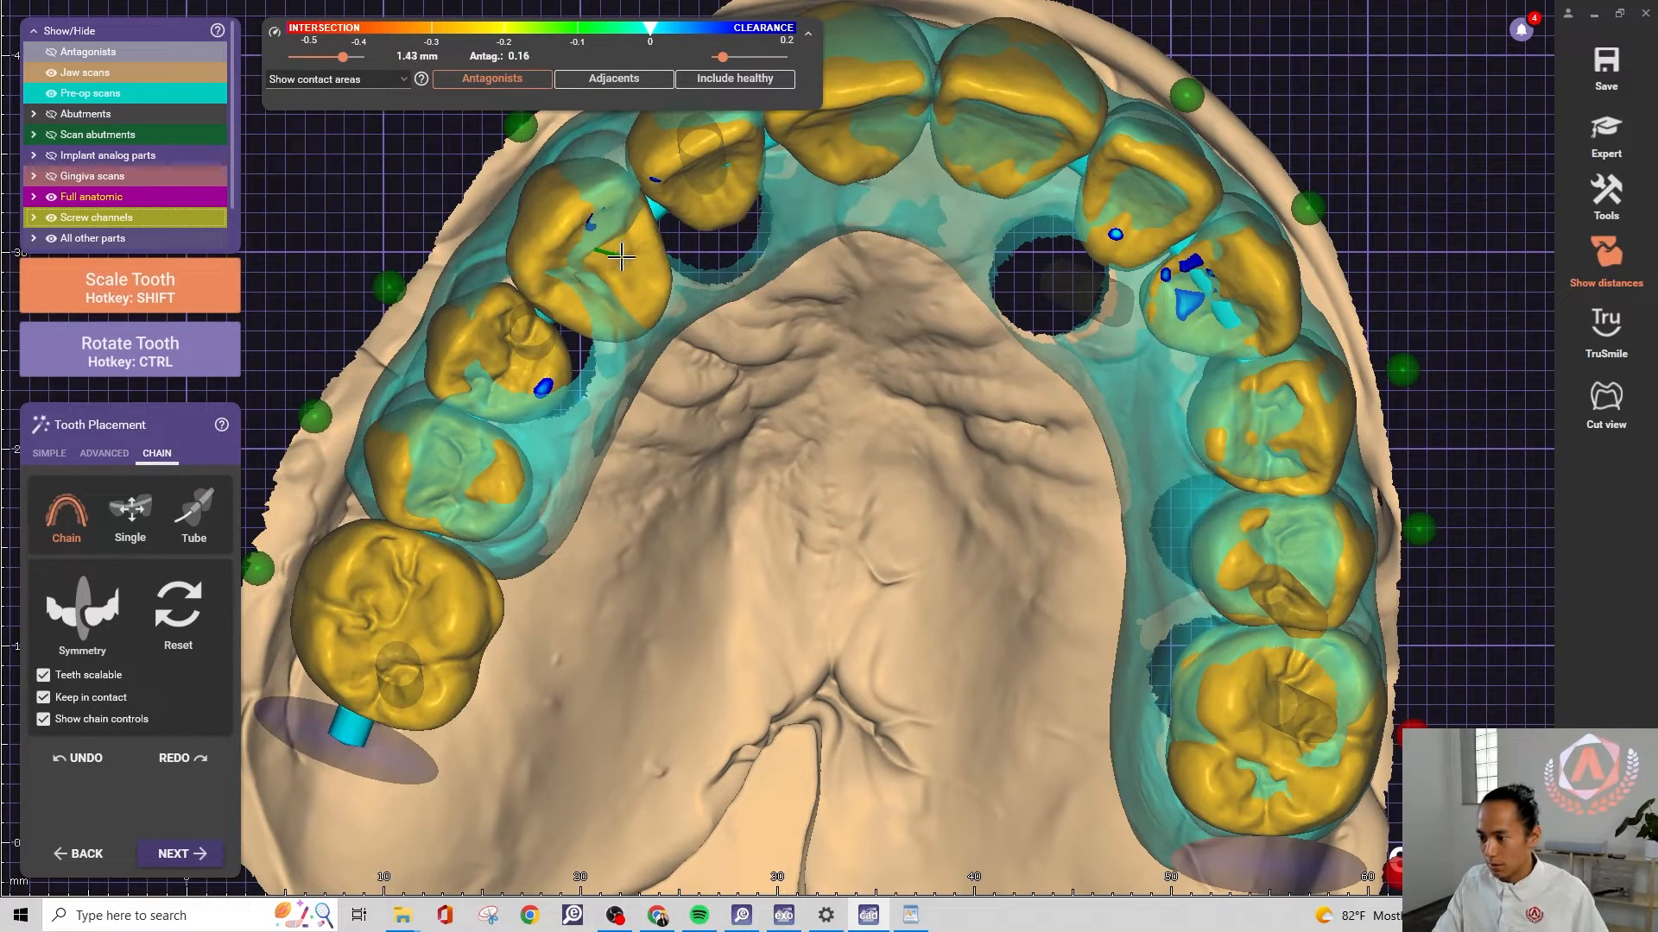
shift+drag(621, 257, 624, 256)
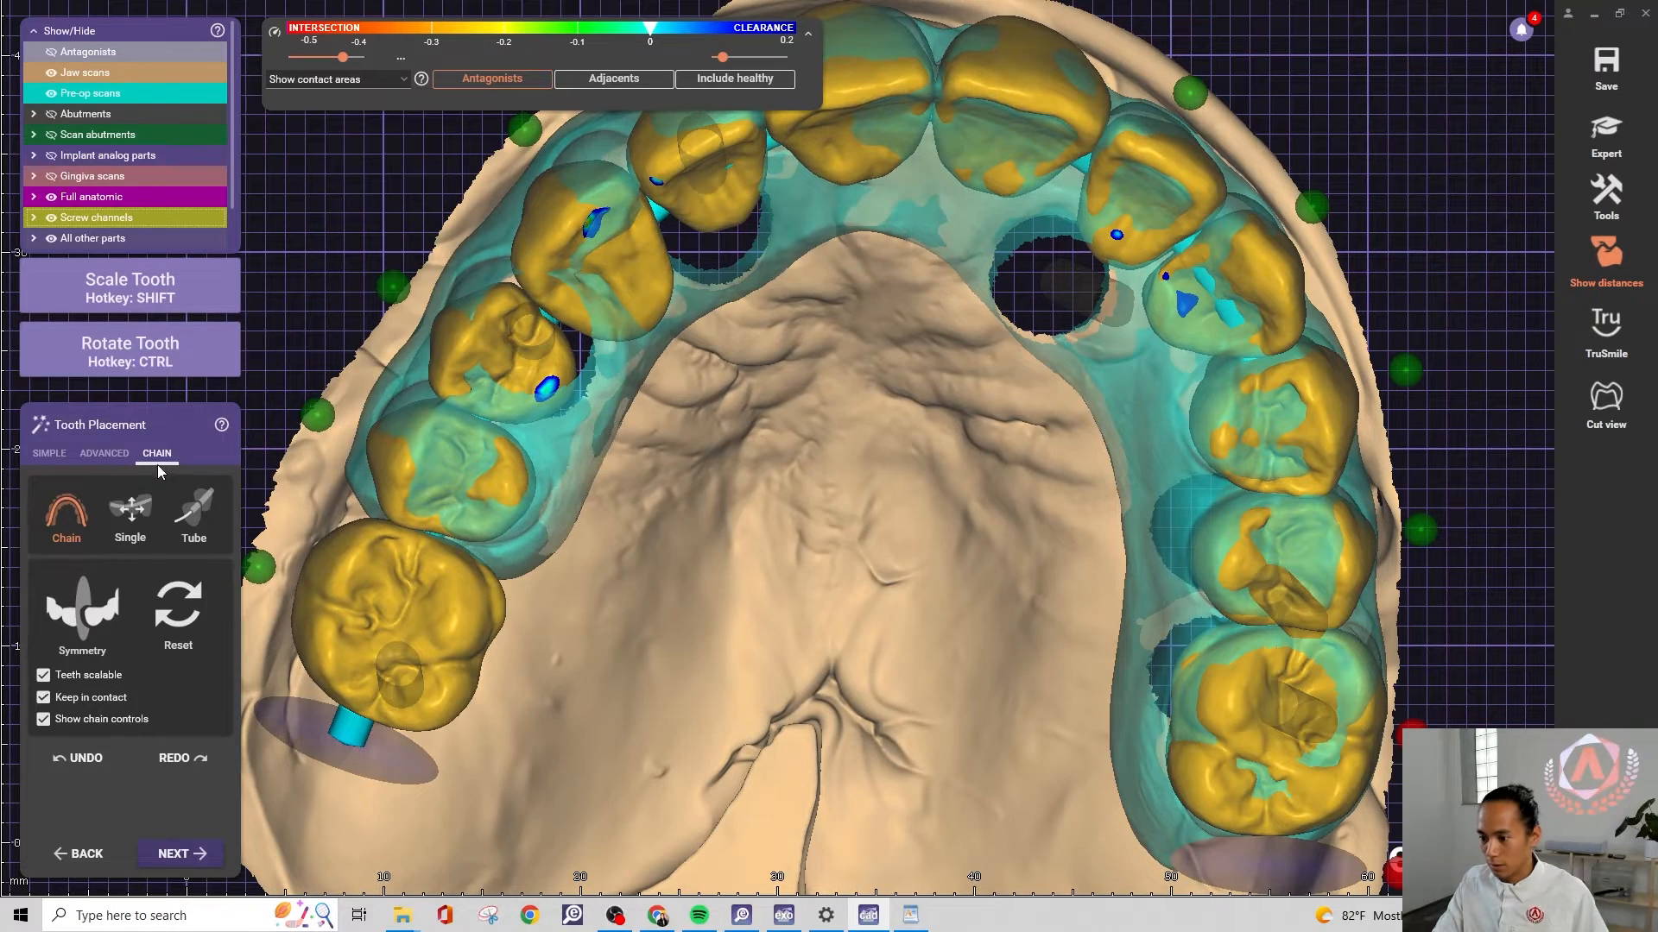
click(193, 518)
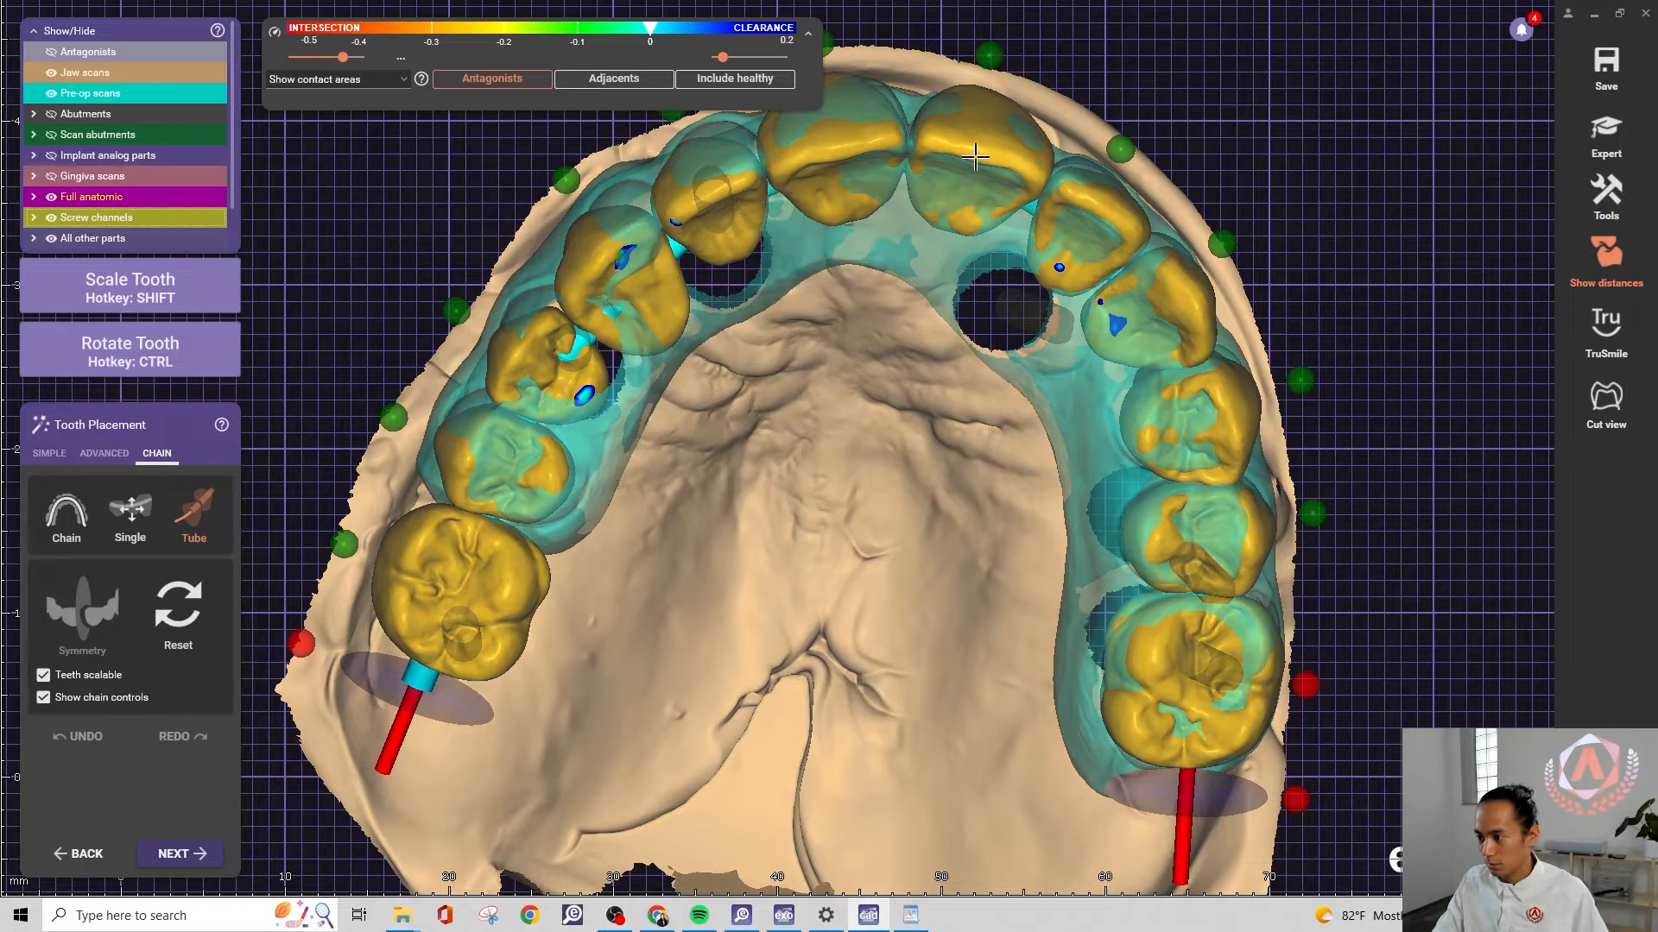
scroll(989, 164, down, 1)
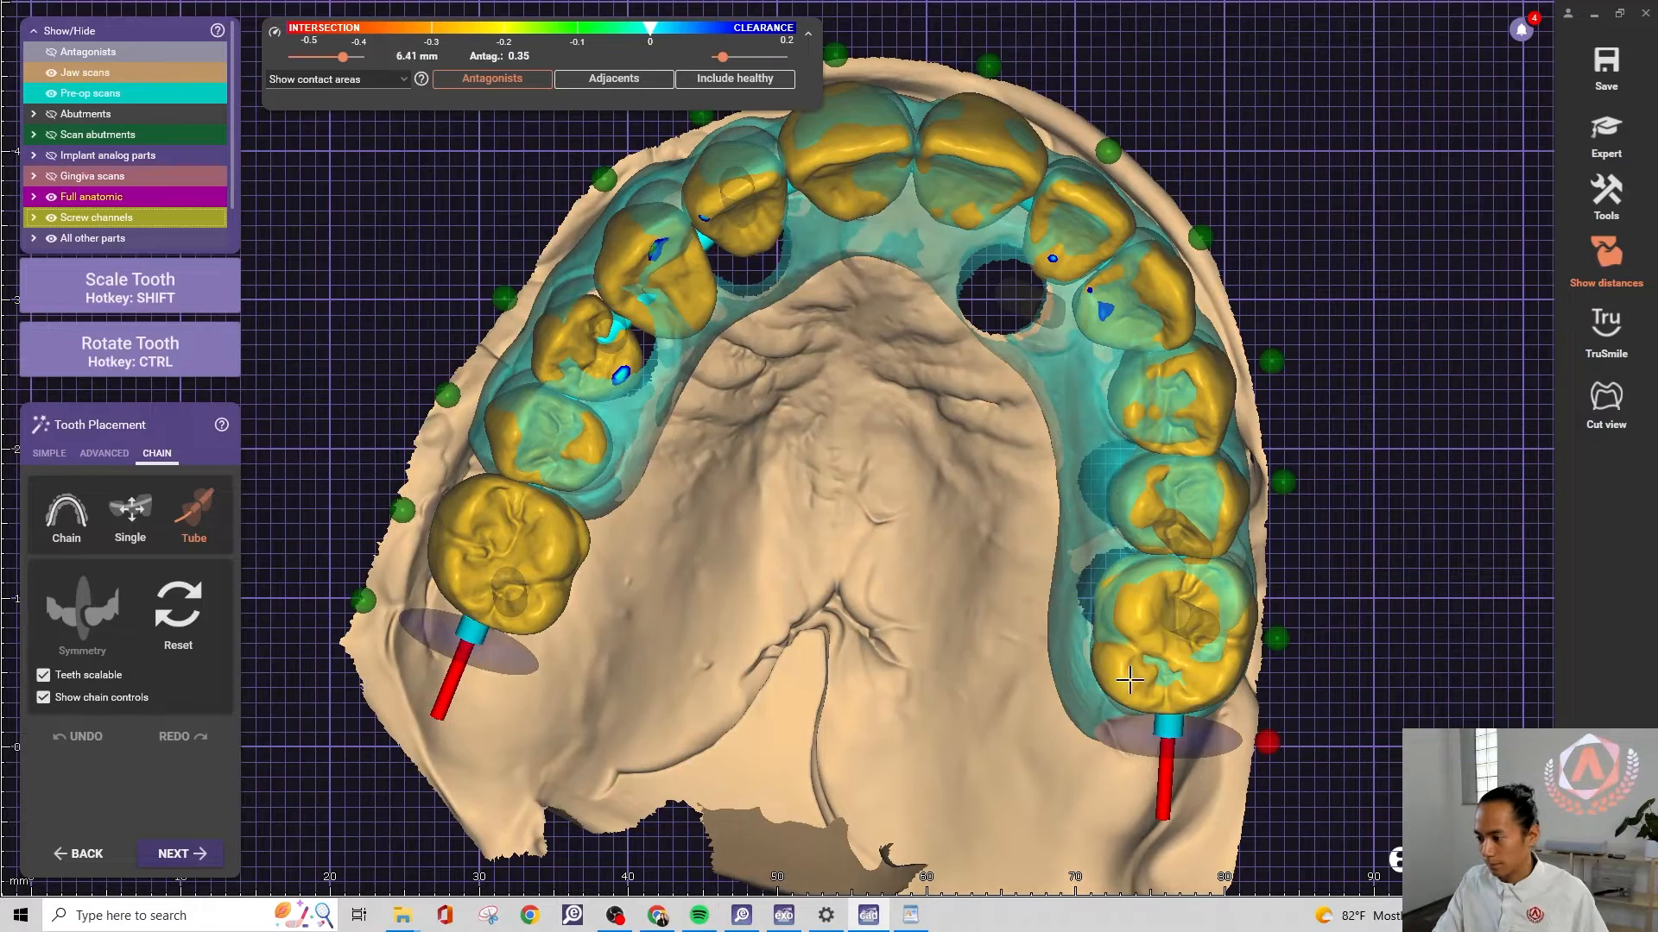
scroll(981, 316, down, 2)
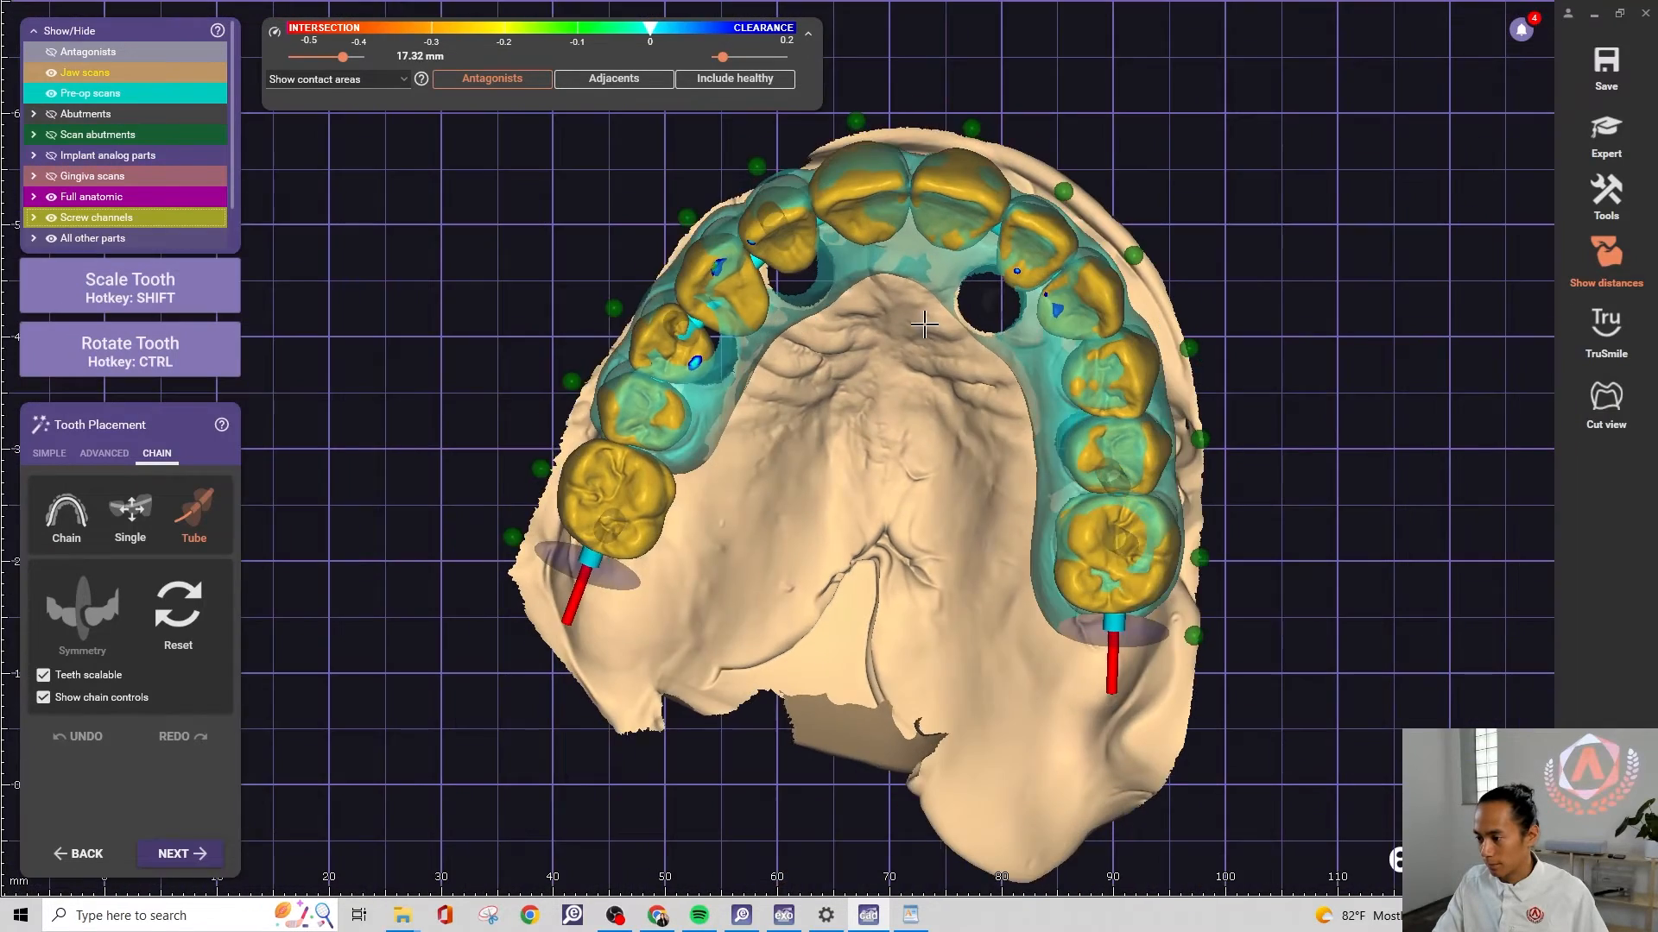
scroll(897, 187, up, 3)
drag(900, 186, 908, 185)
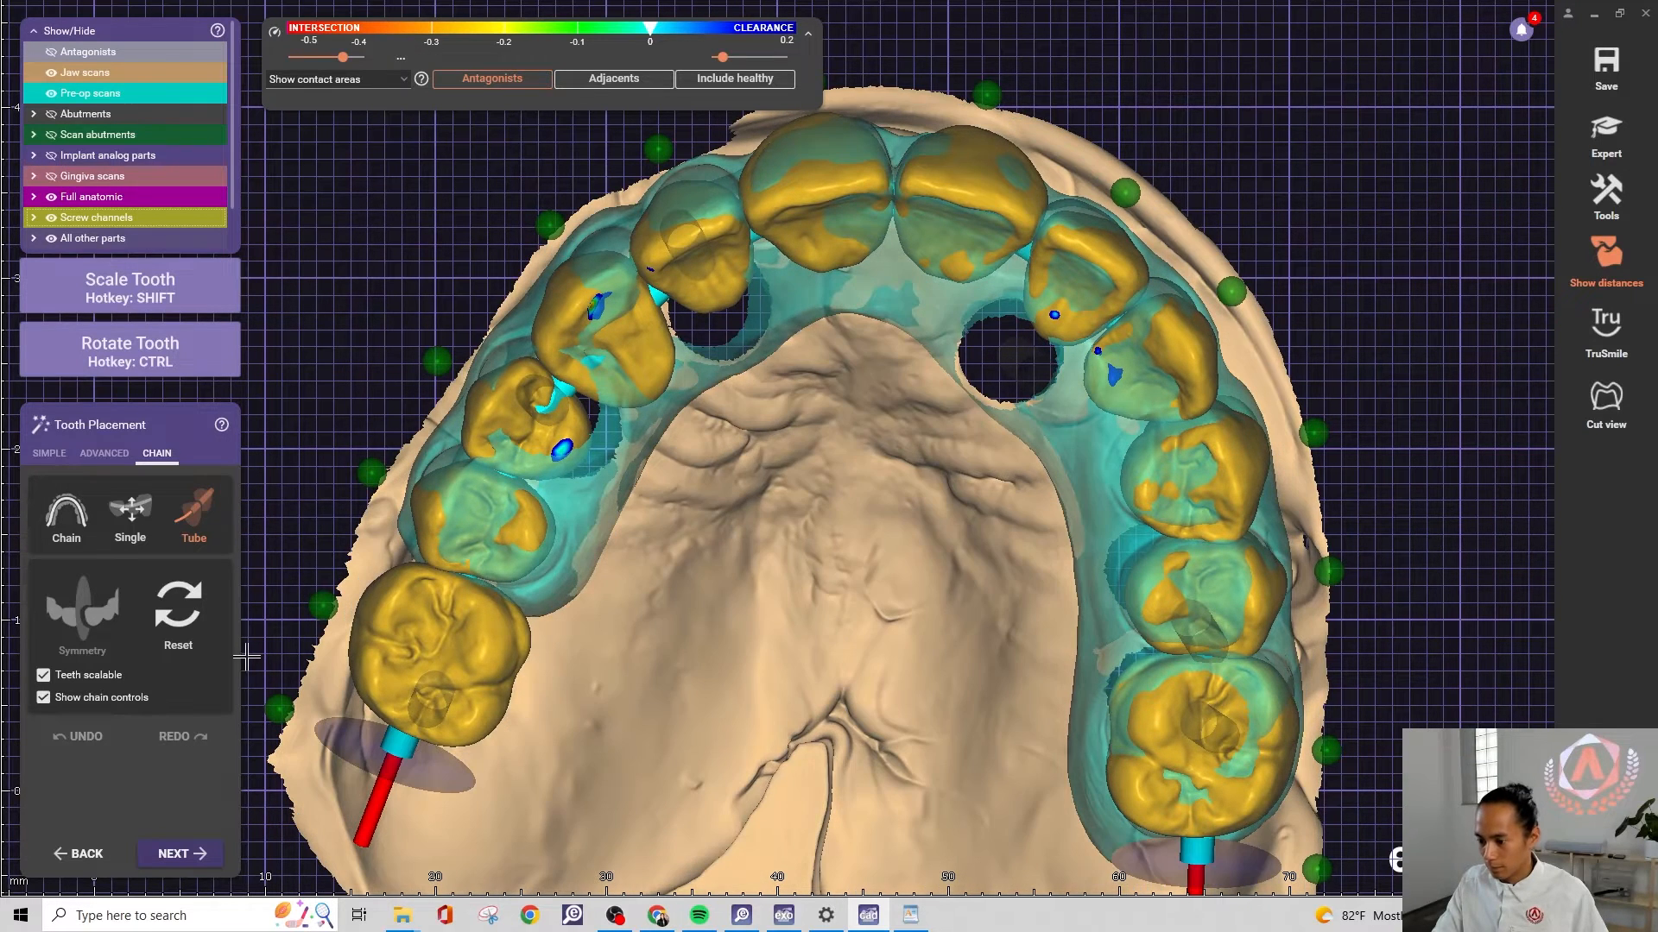
Use Single mode of the chain placement and rescale the canine to lighten its antagonist contact
click(130, 511)
scroll(601, 326, up, 1)
scroll(602, 326, up, 2)
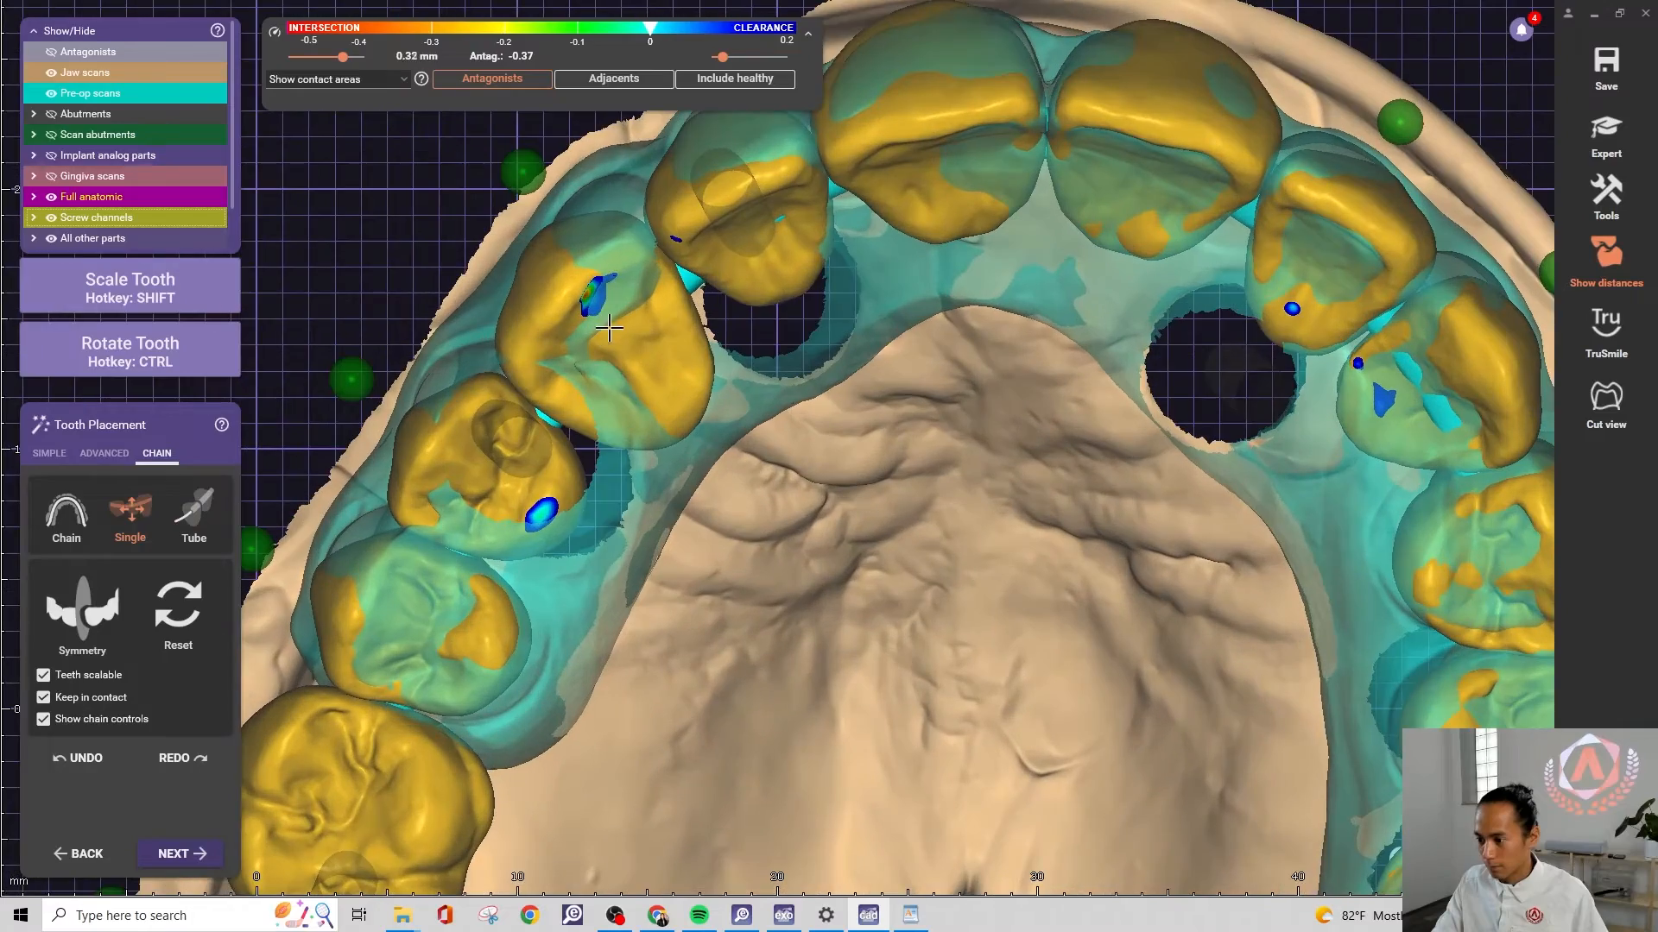
key(shift)
scroll(656, 341, down, 3)
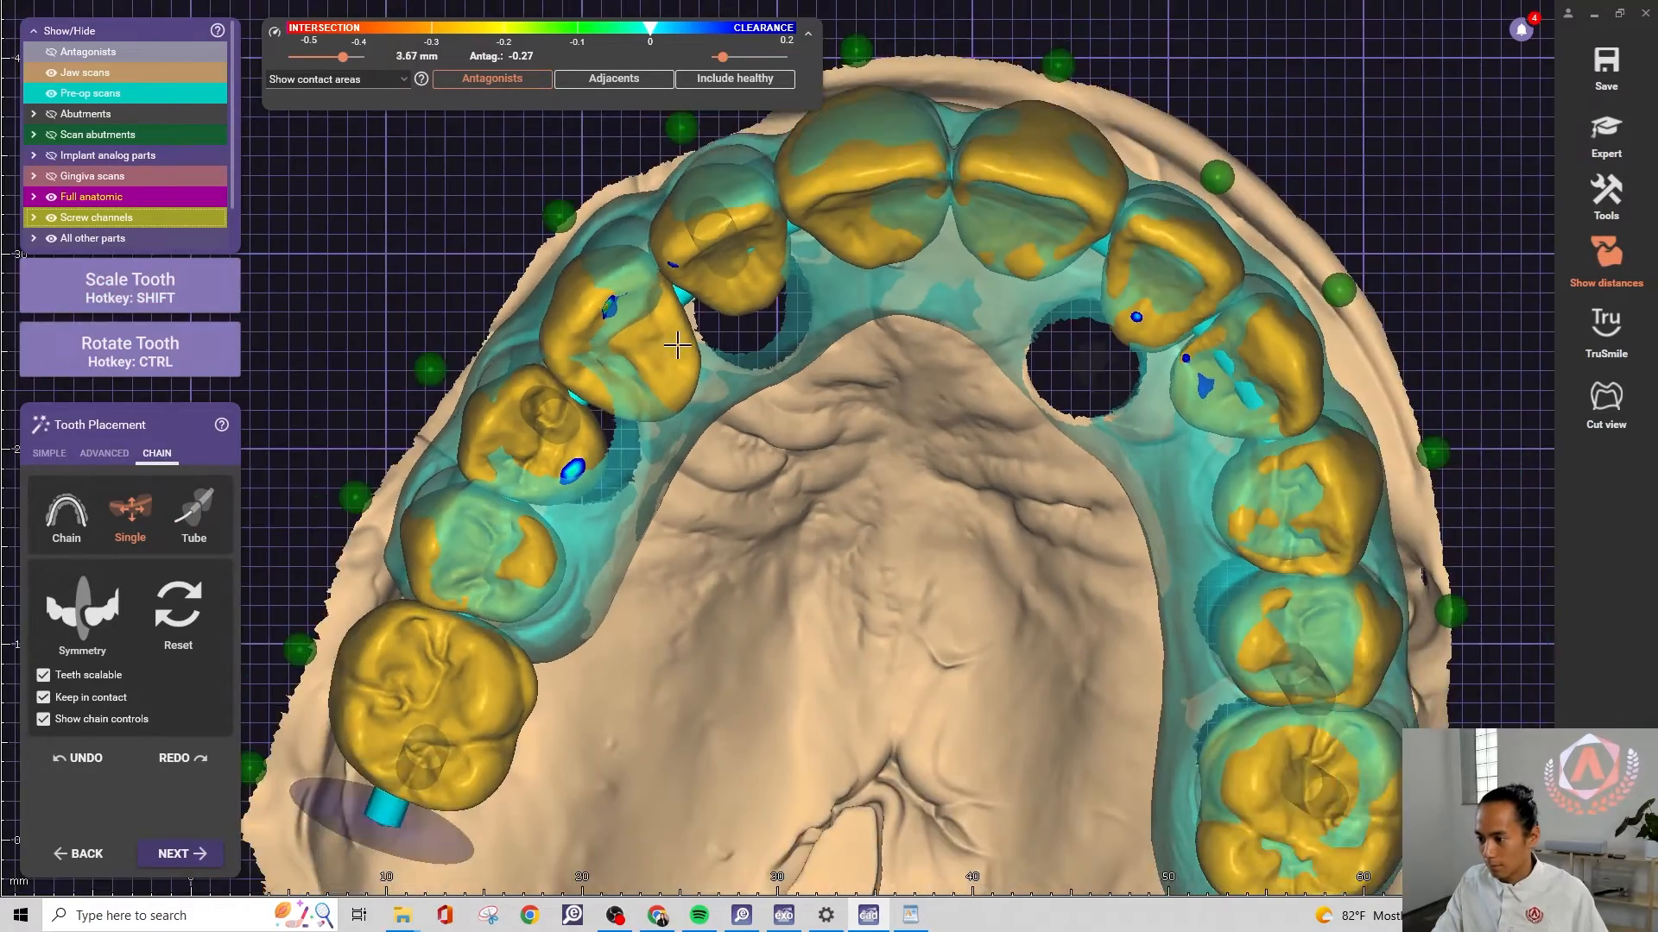
Make the screw channels more opaque so they stand out against the teeth
right_drag(673, 334, 674, 335)
right_drag(851, 461, 855, 443)
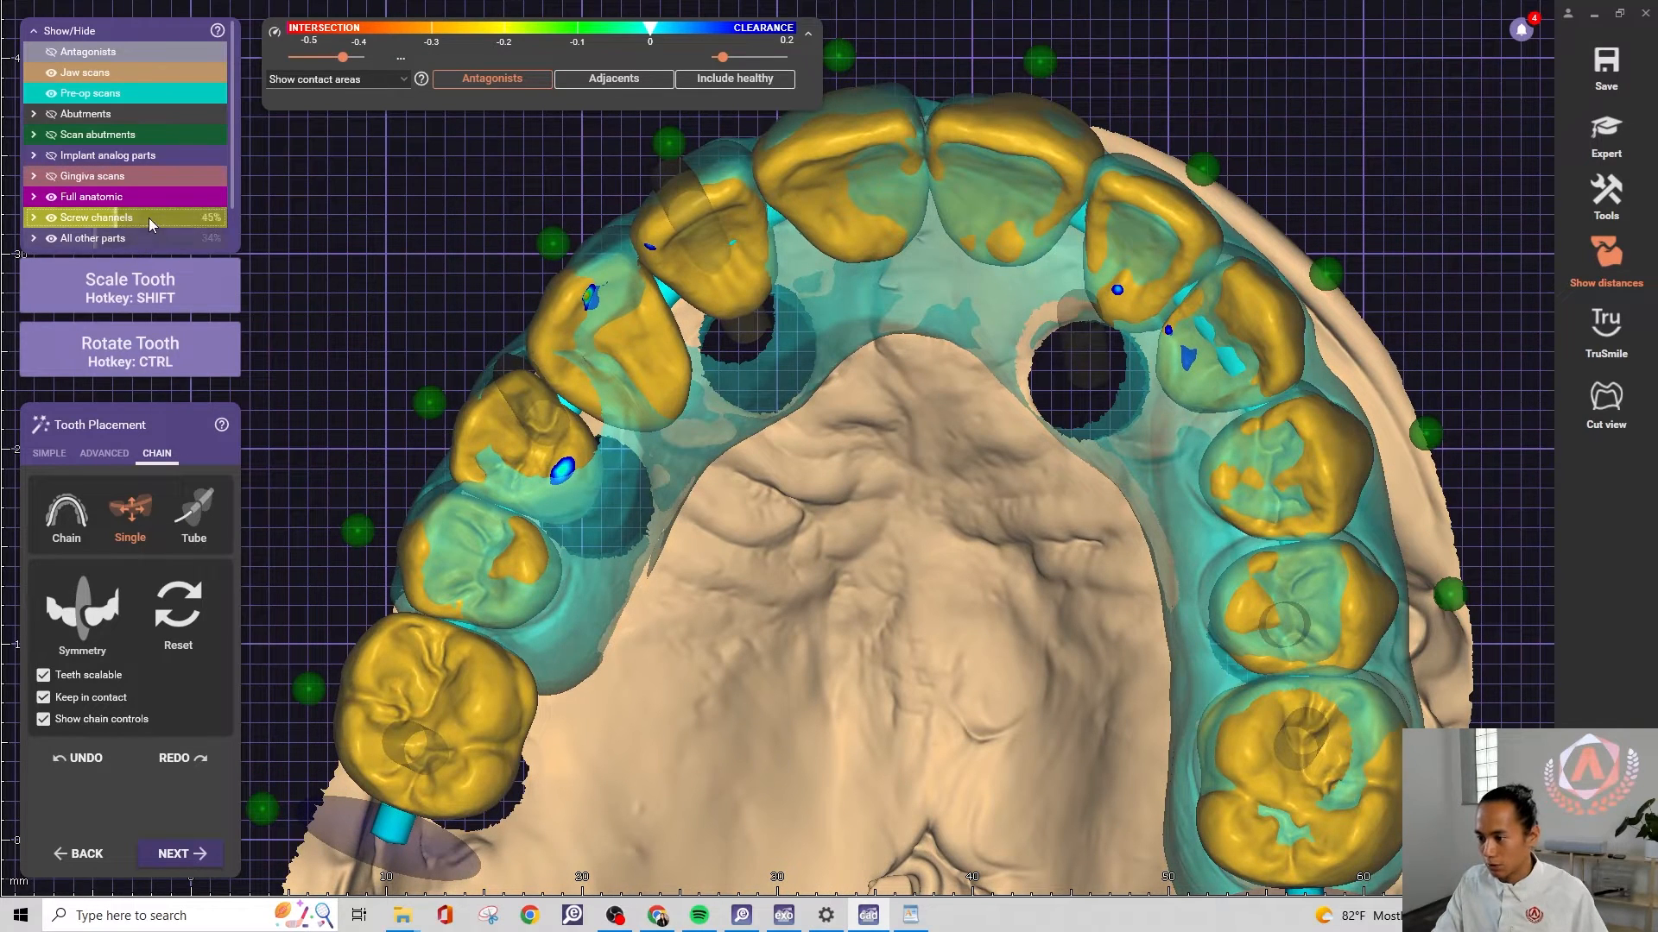
drag(121, 221, 198, 226)
right_drag(759, 369, 868, 324)
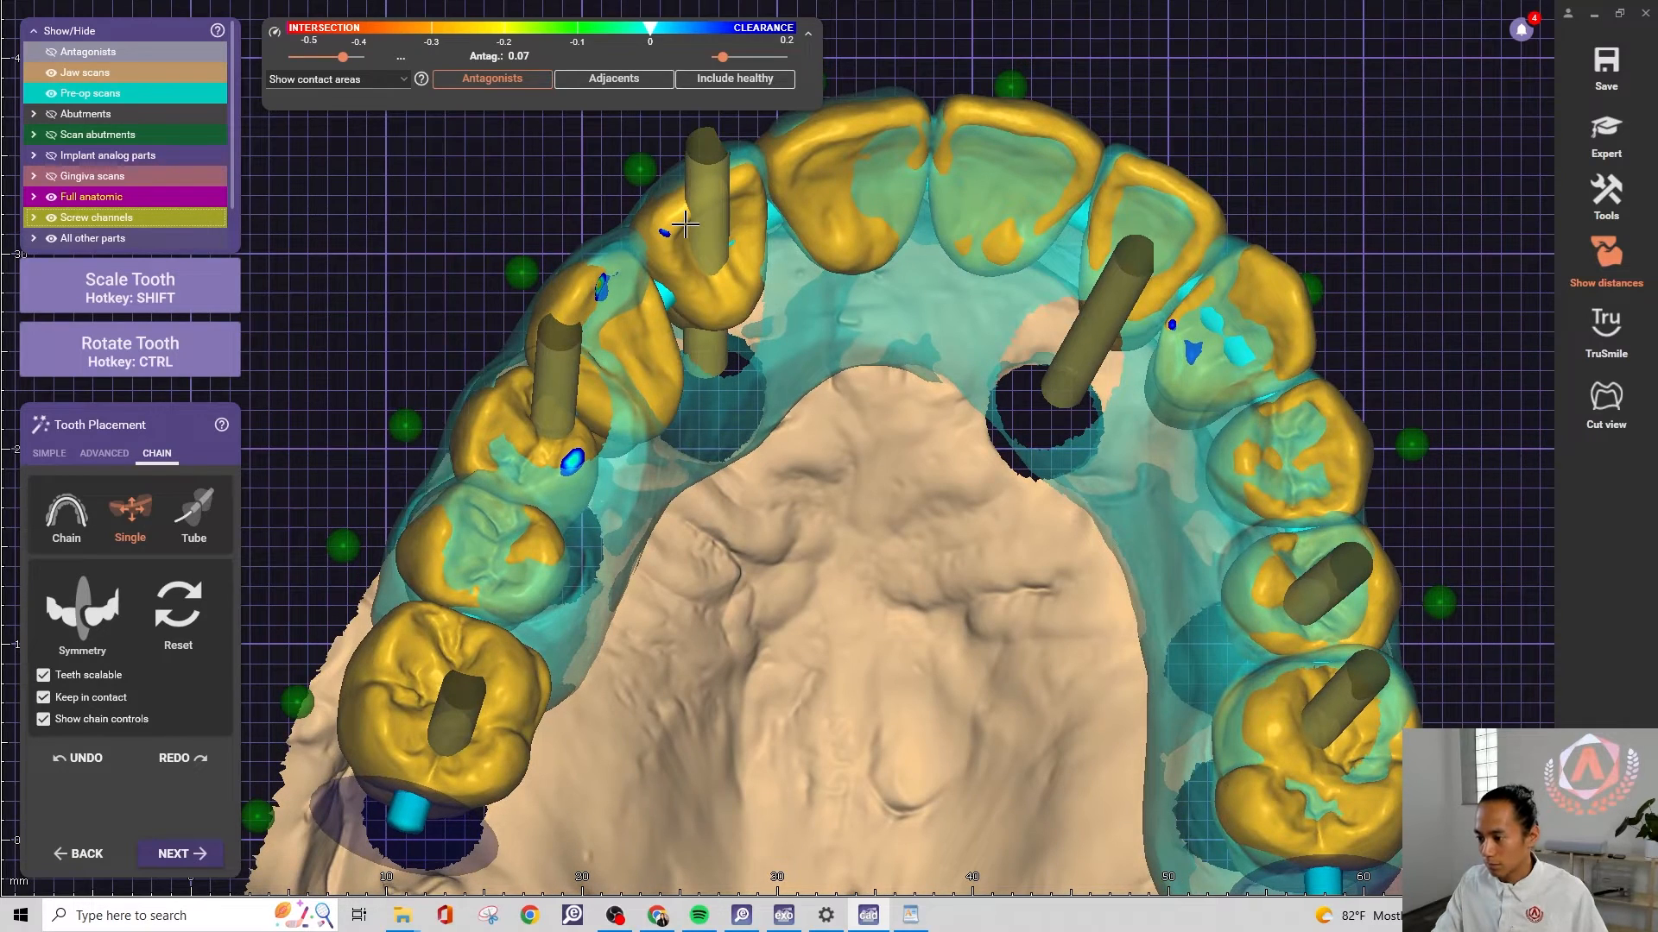
Rotate the lateral incisor beside the rescaled canine around its screw channel and nudge its position
key(ctrl)
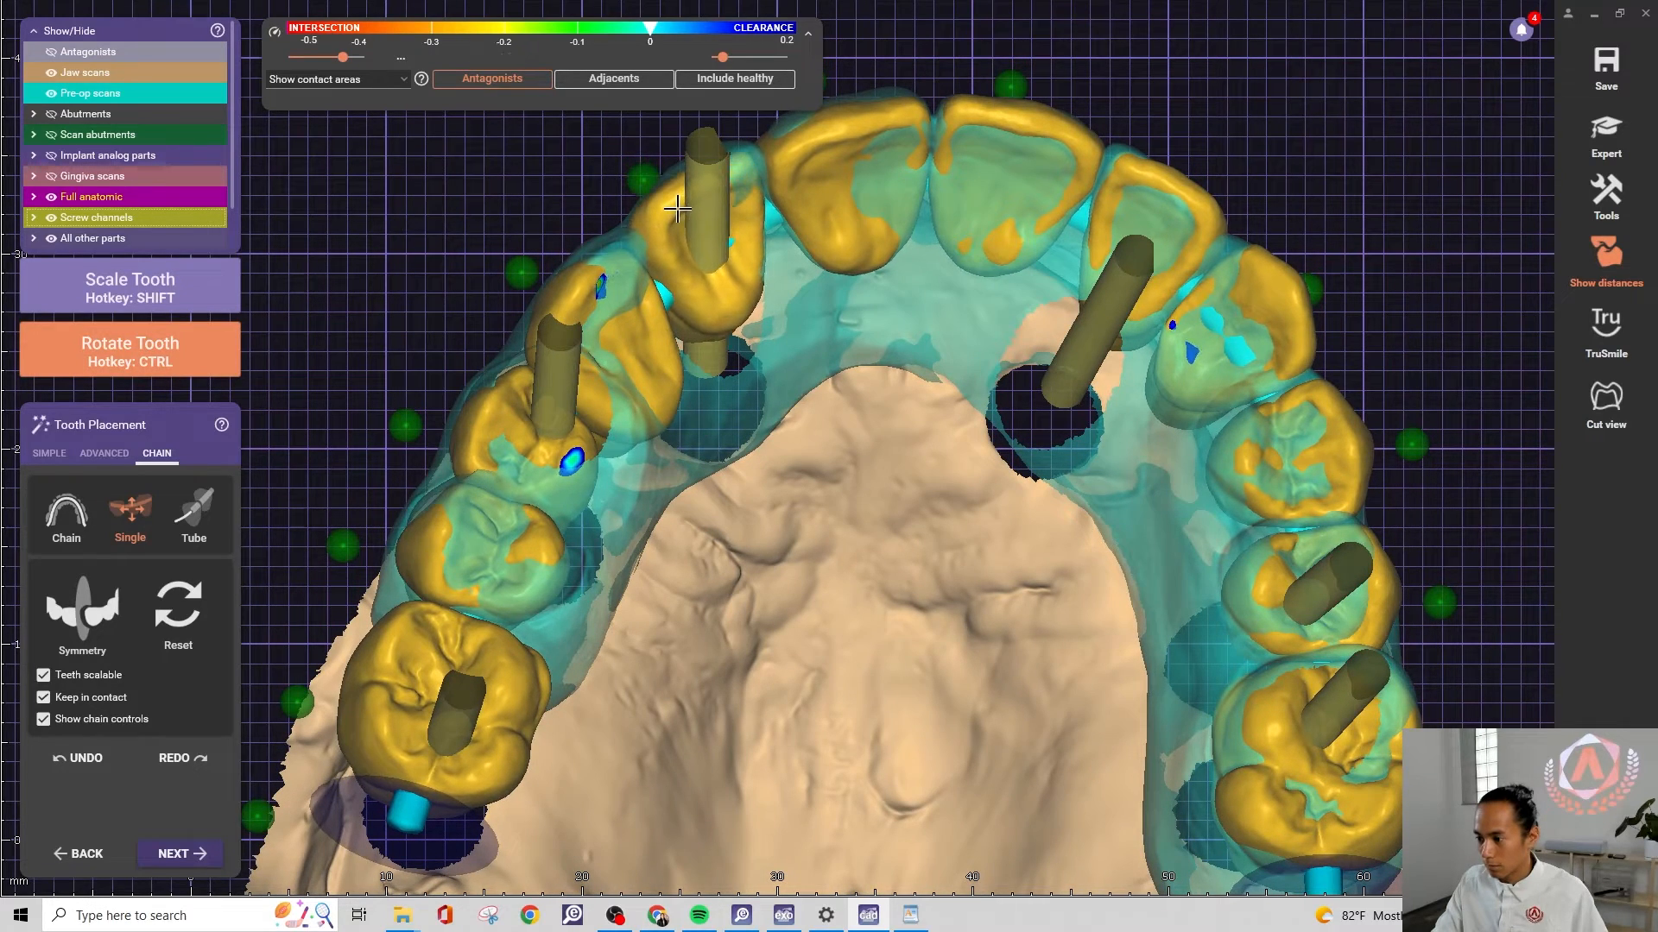
right_drag(718, 281, 721, 363)
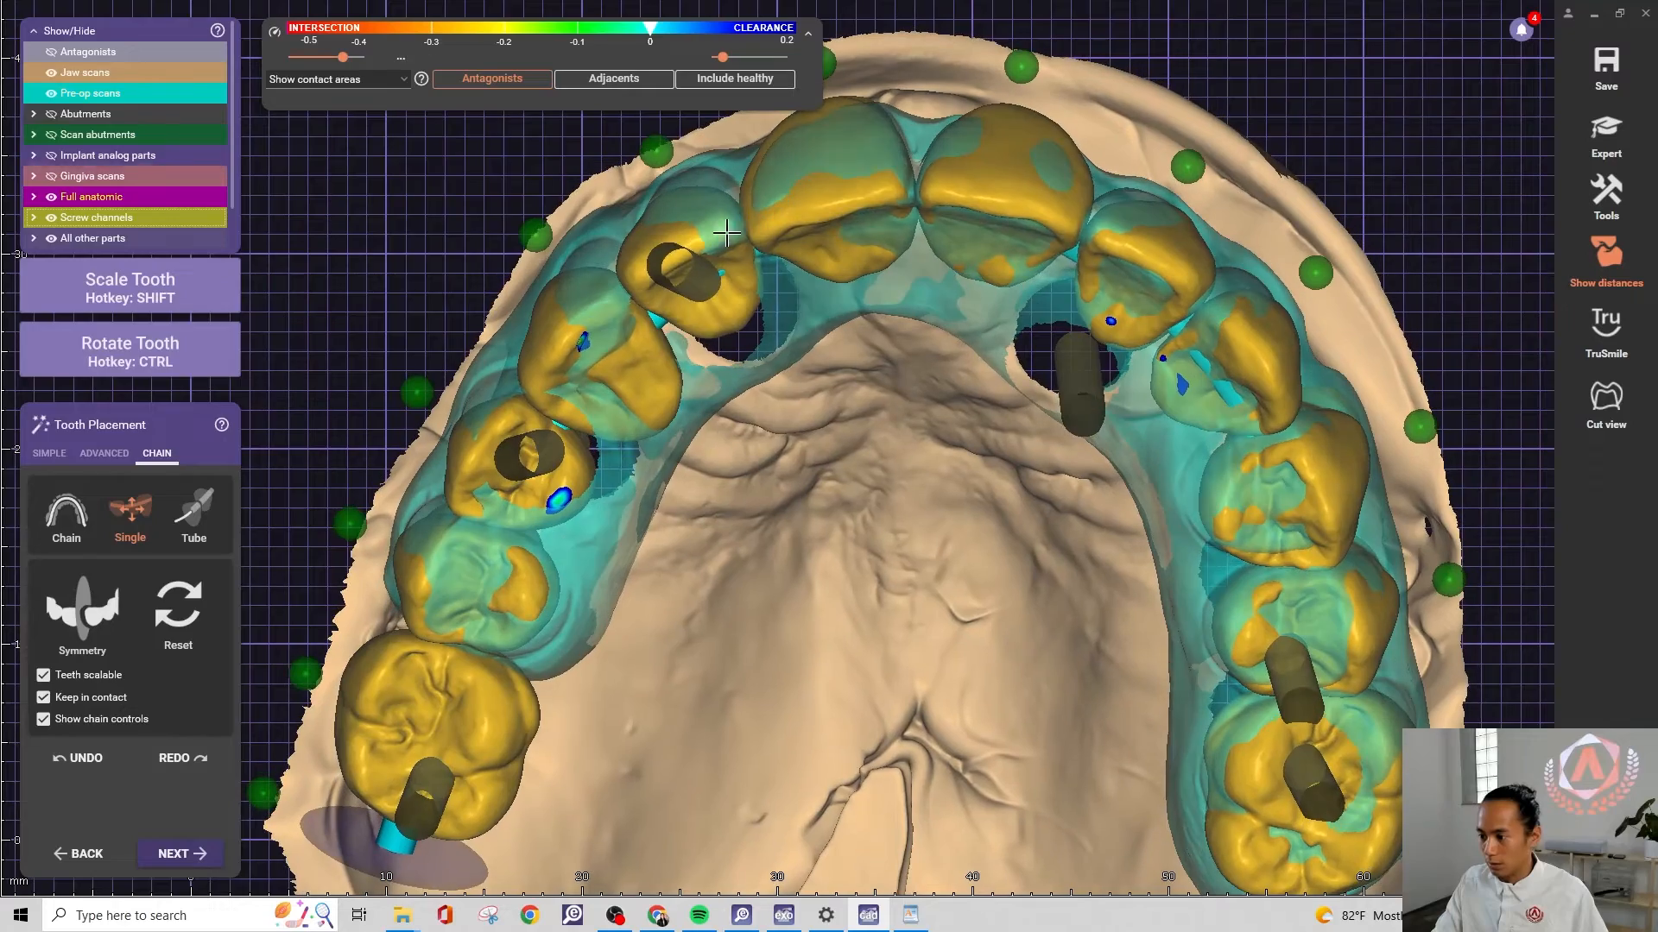
key(ctrl)
right_drag(722, 232, 827, 298)
scroll(840, 218, down, 4)
drag(847, 567, 850, 569)
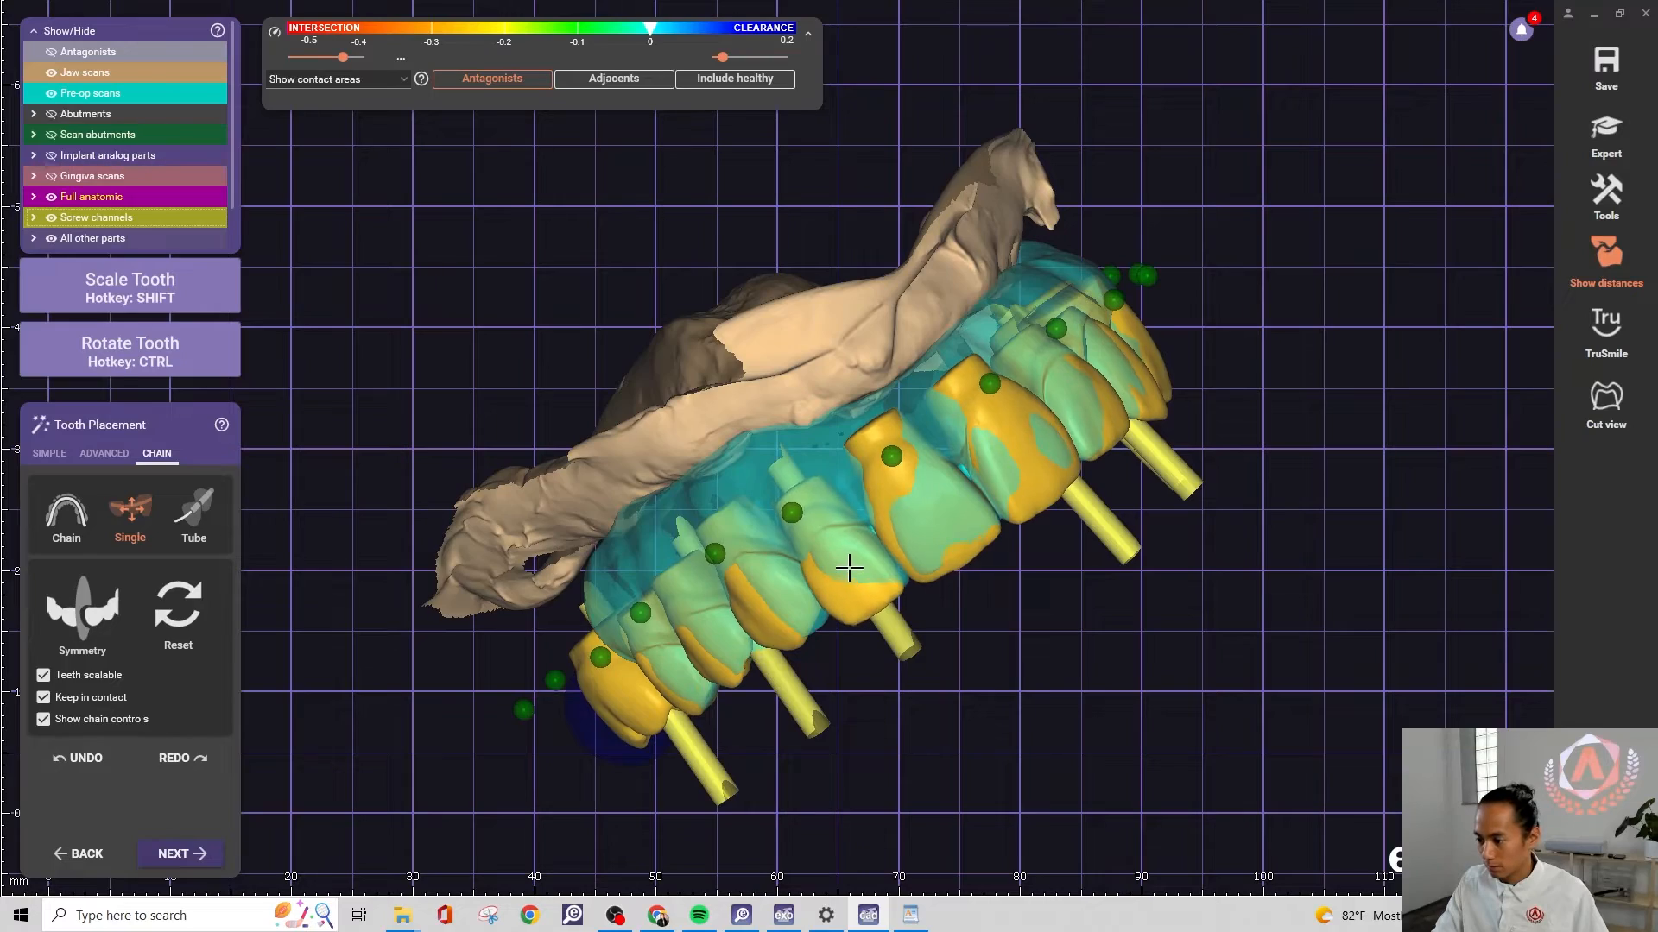
Rotate the central incisor slightly beside the lateral incisor that carries a screw channel
right_drag(985, 554, 896, 479)
scroll(581, 347, up, 3)
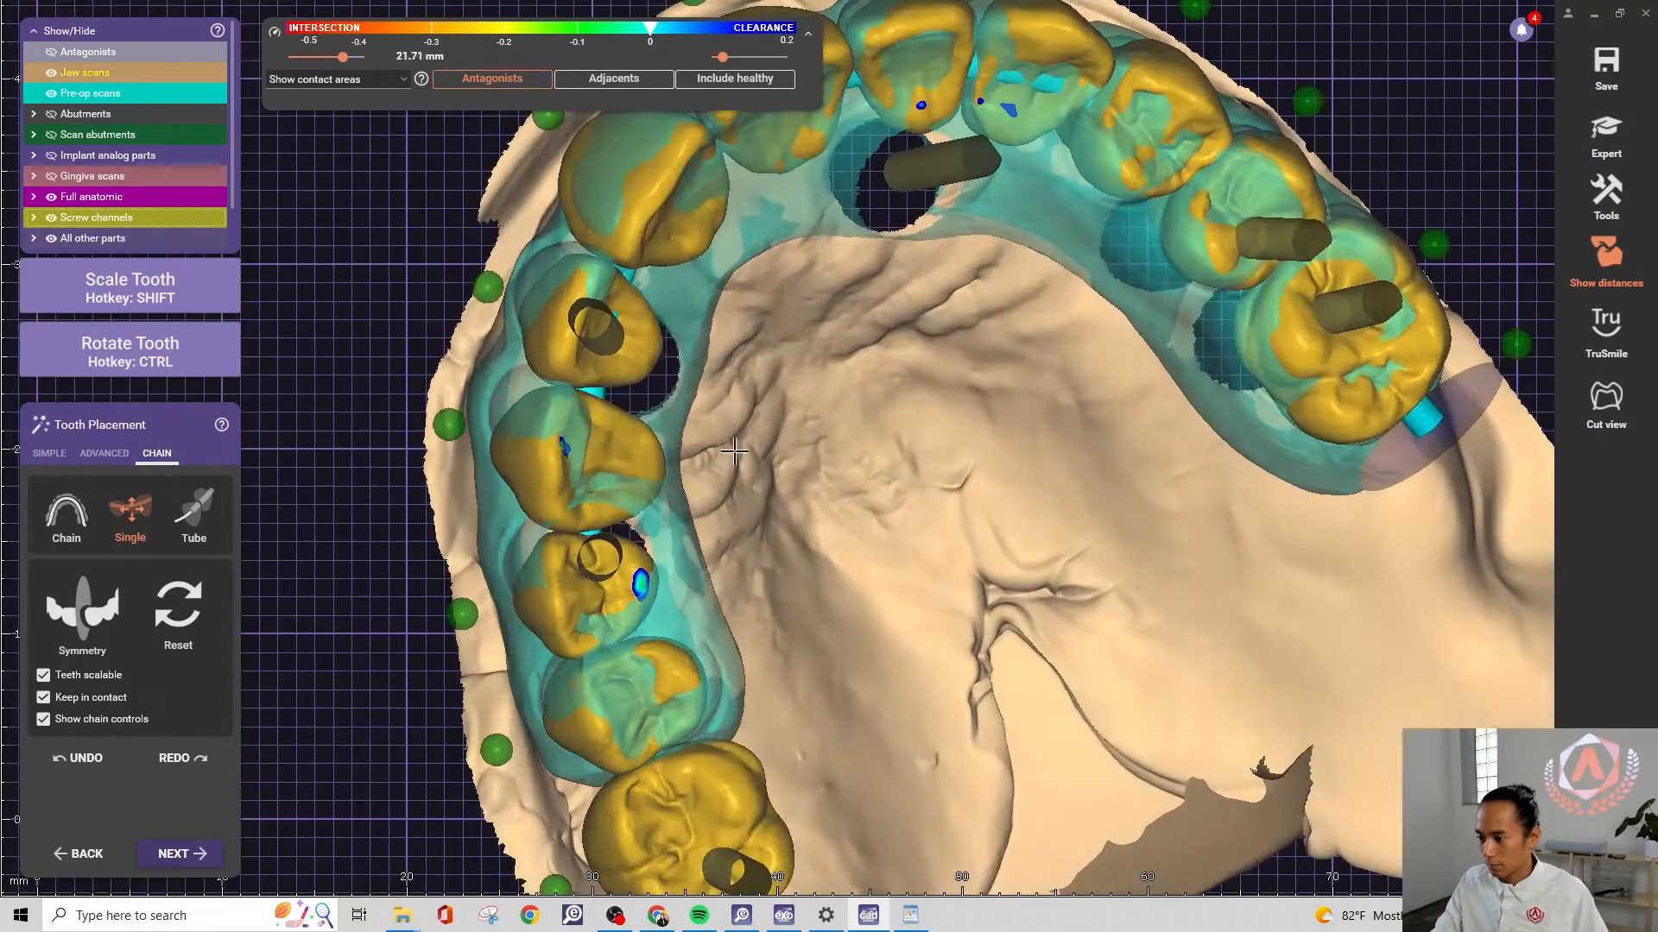
key(ctrl)
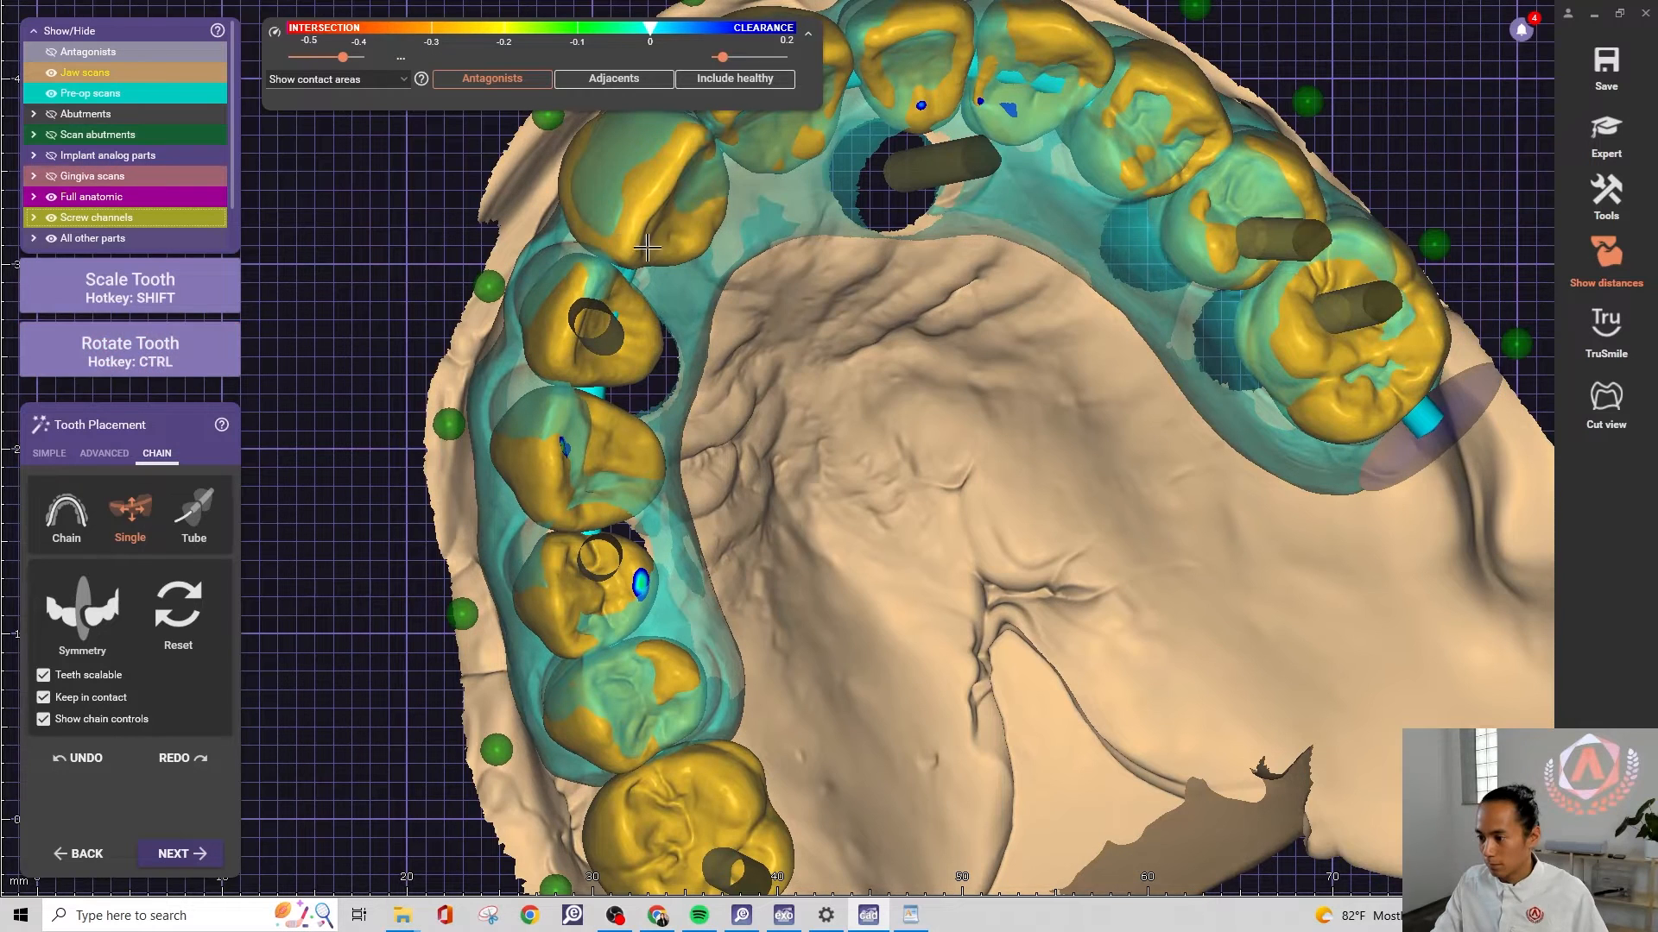
ctrl+drag(627, 234, 624, 236)
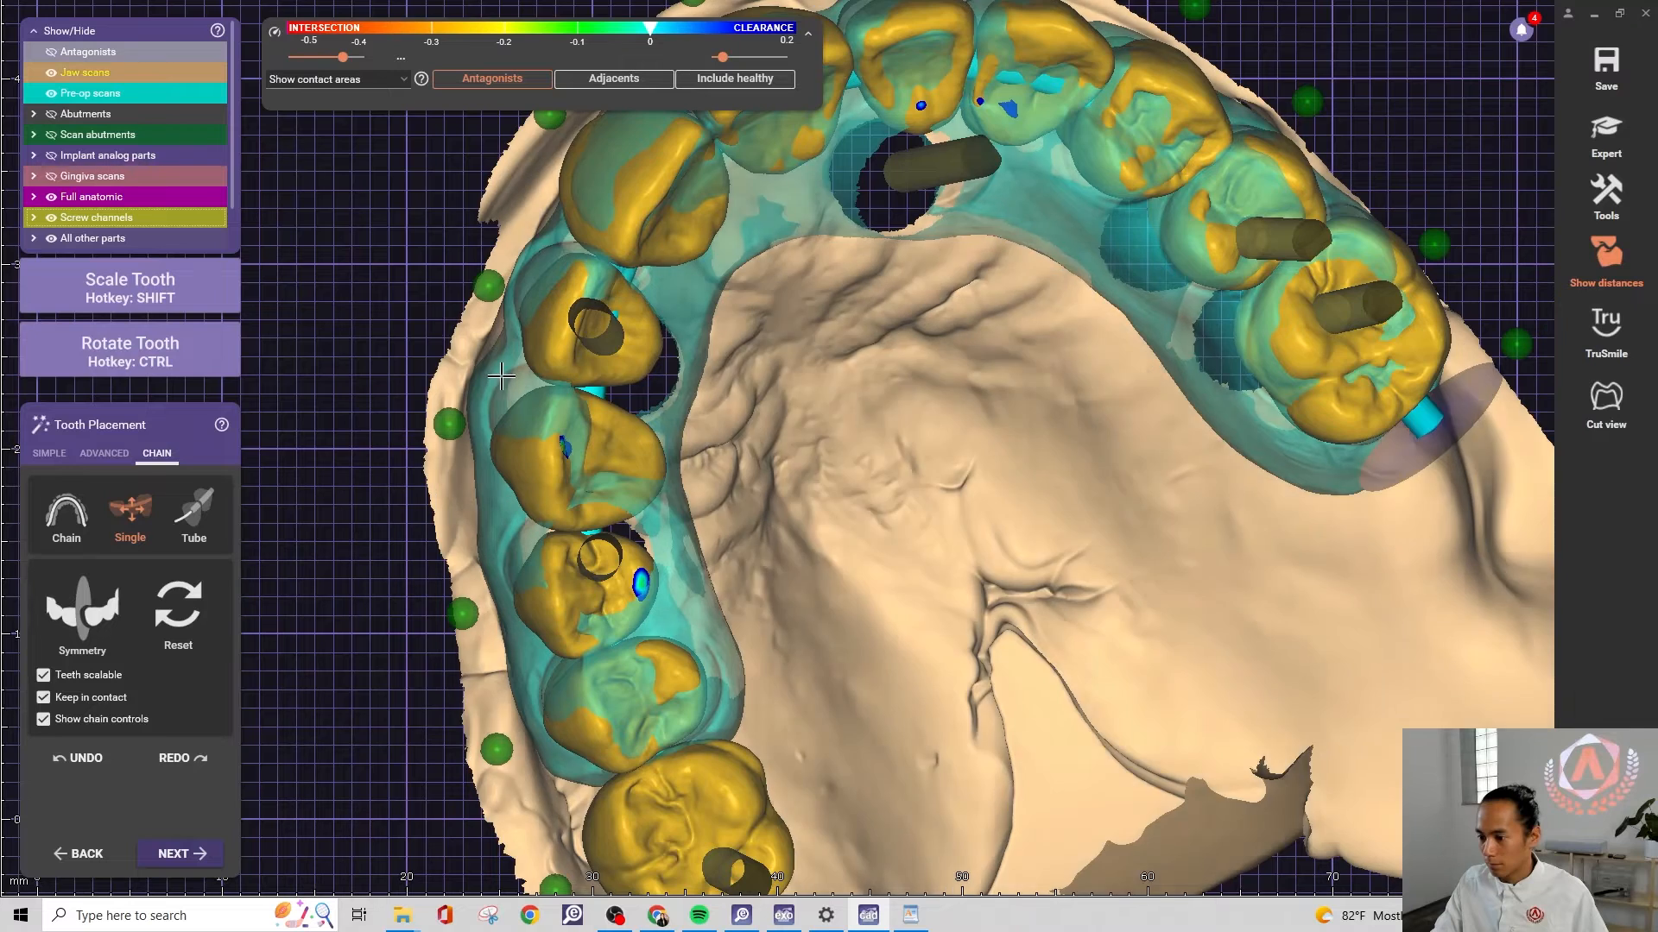
Nudge the lateral incisor around its screw channel and shift the neighbouring canine outward to relieve its antagonist contact
scroll(621, 357, up, 2)
drag(643, 338, 640, 339)
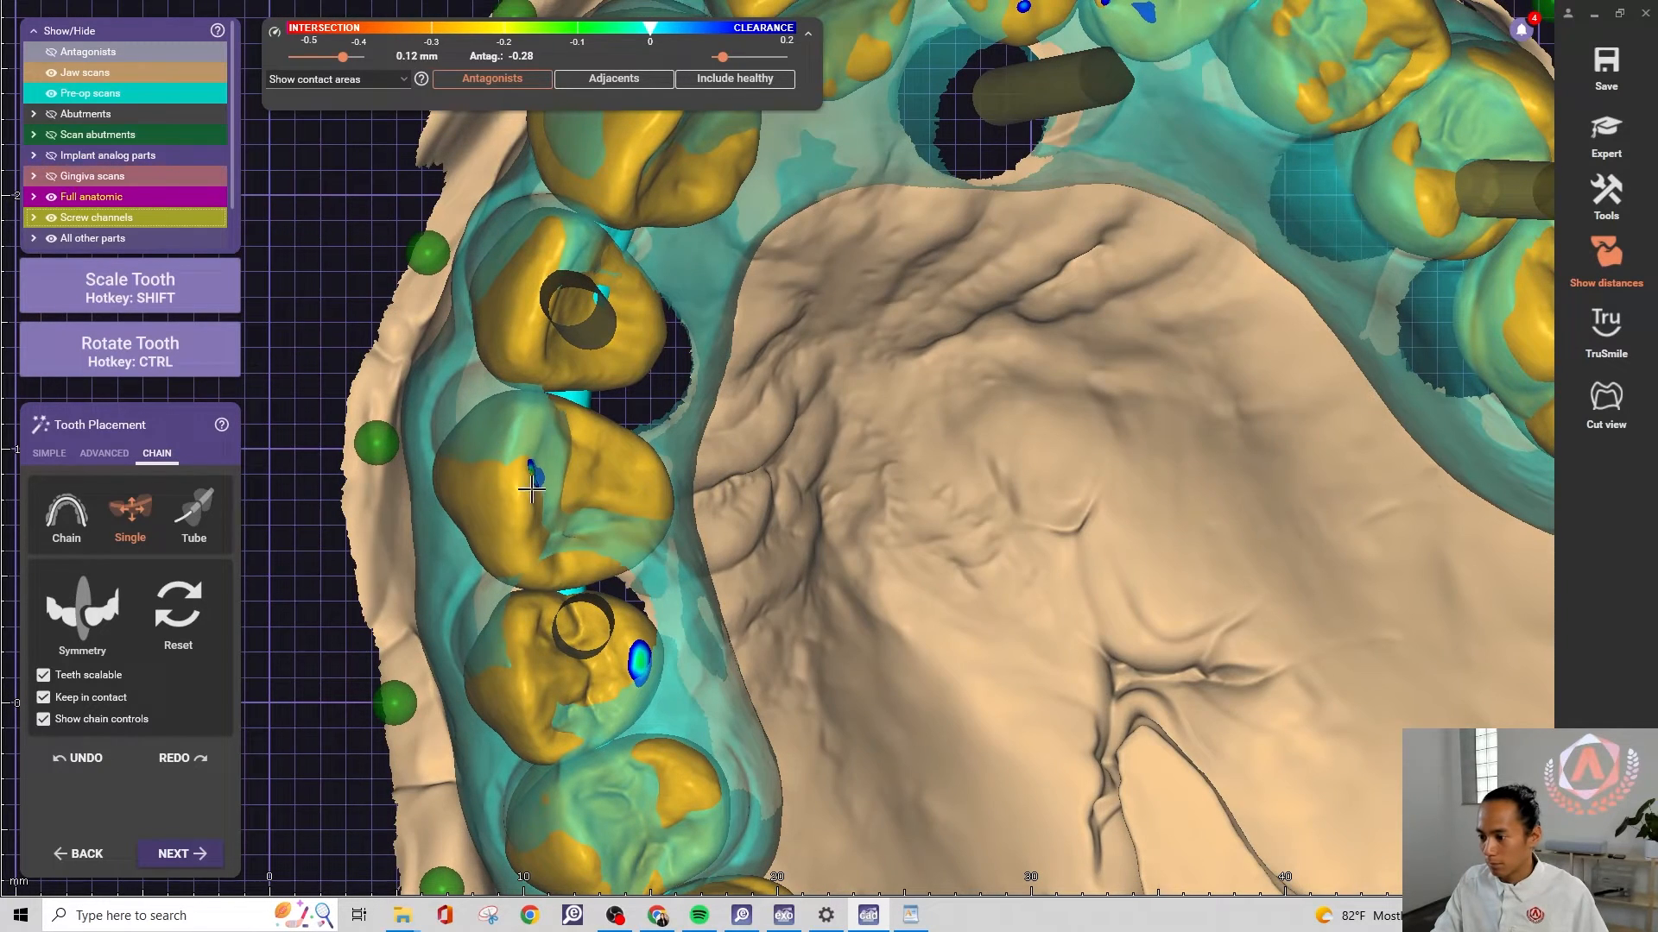
drag(531, 492, 525, 492)
middle_drag(765, 425, 723, 833)
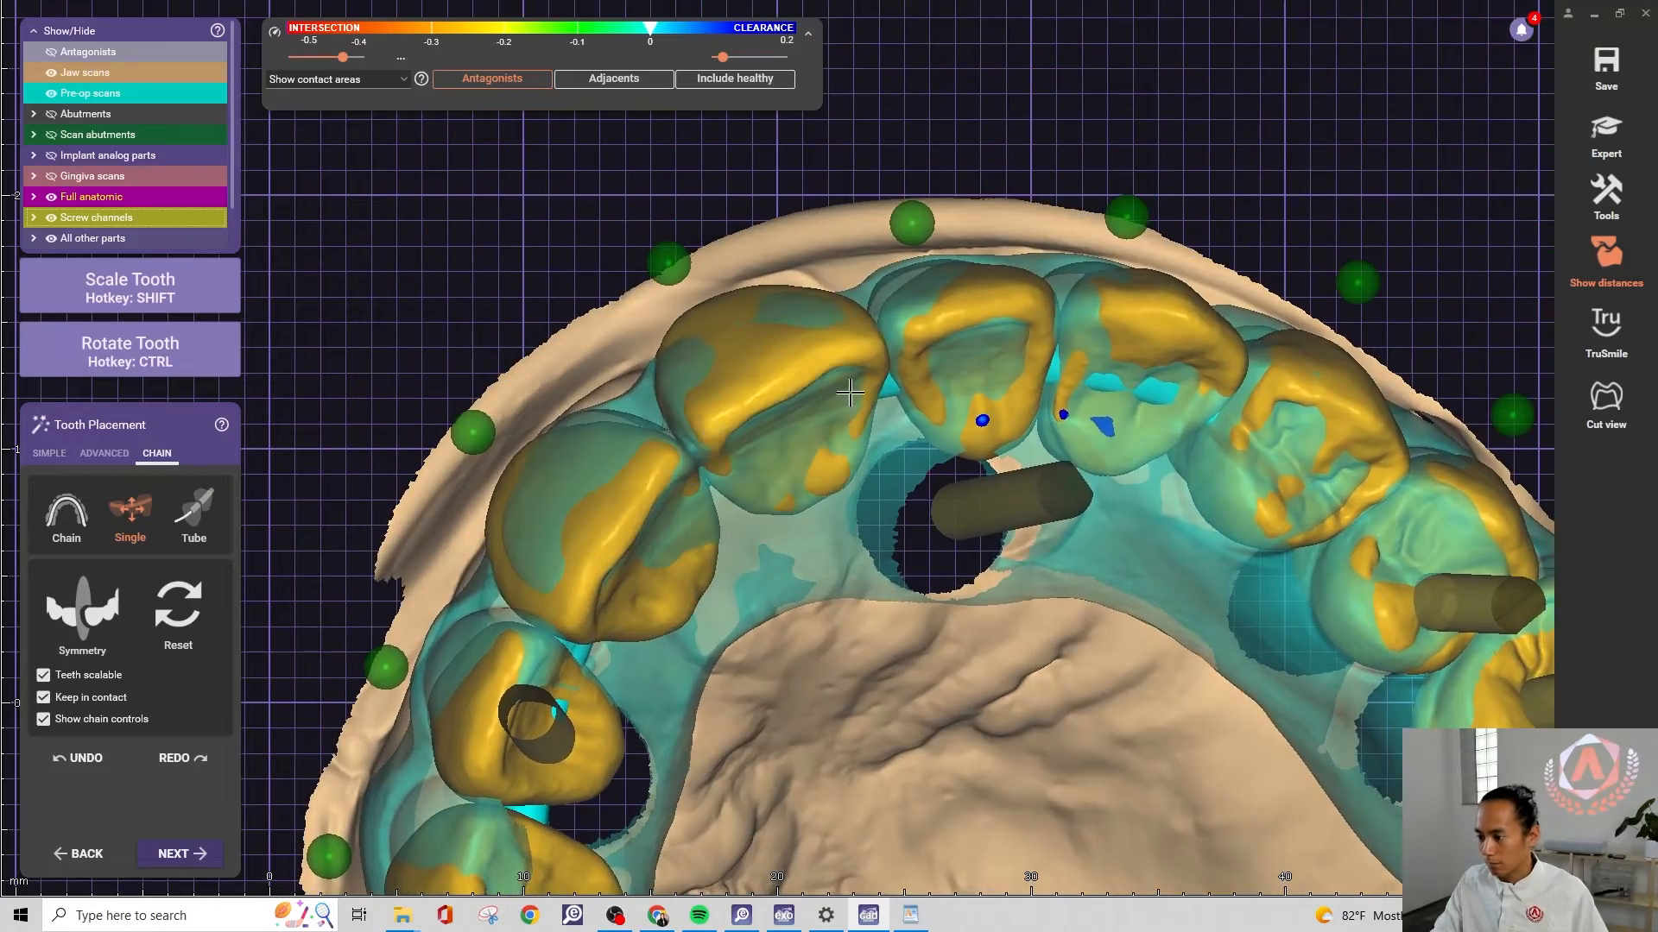
Finish the tooth placement, generate the abutment bottoms and open their advanced settings
scroll(846, 401, down, 2)
right_drag(1109, 499, 1047, 501)
scroll(1088, 587, down, 3)
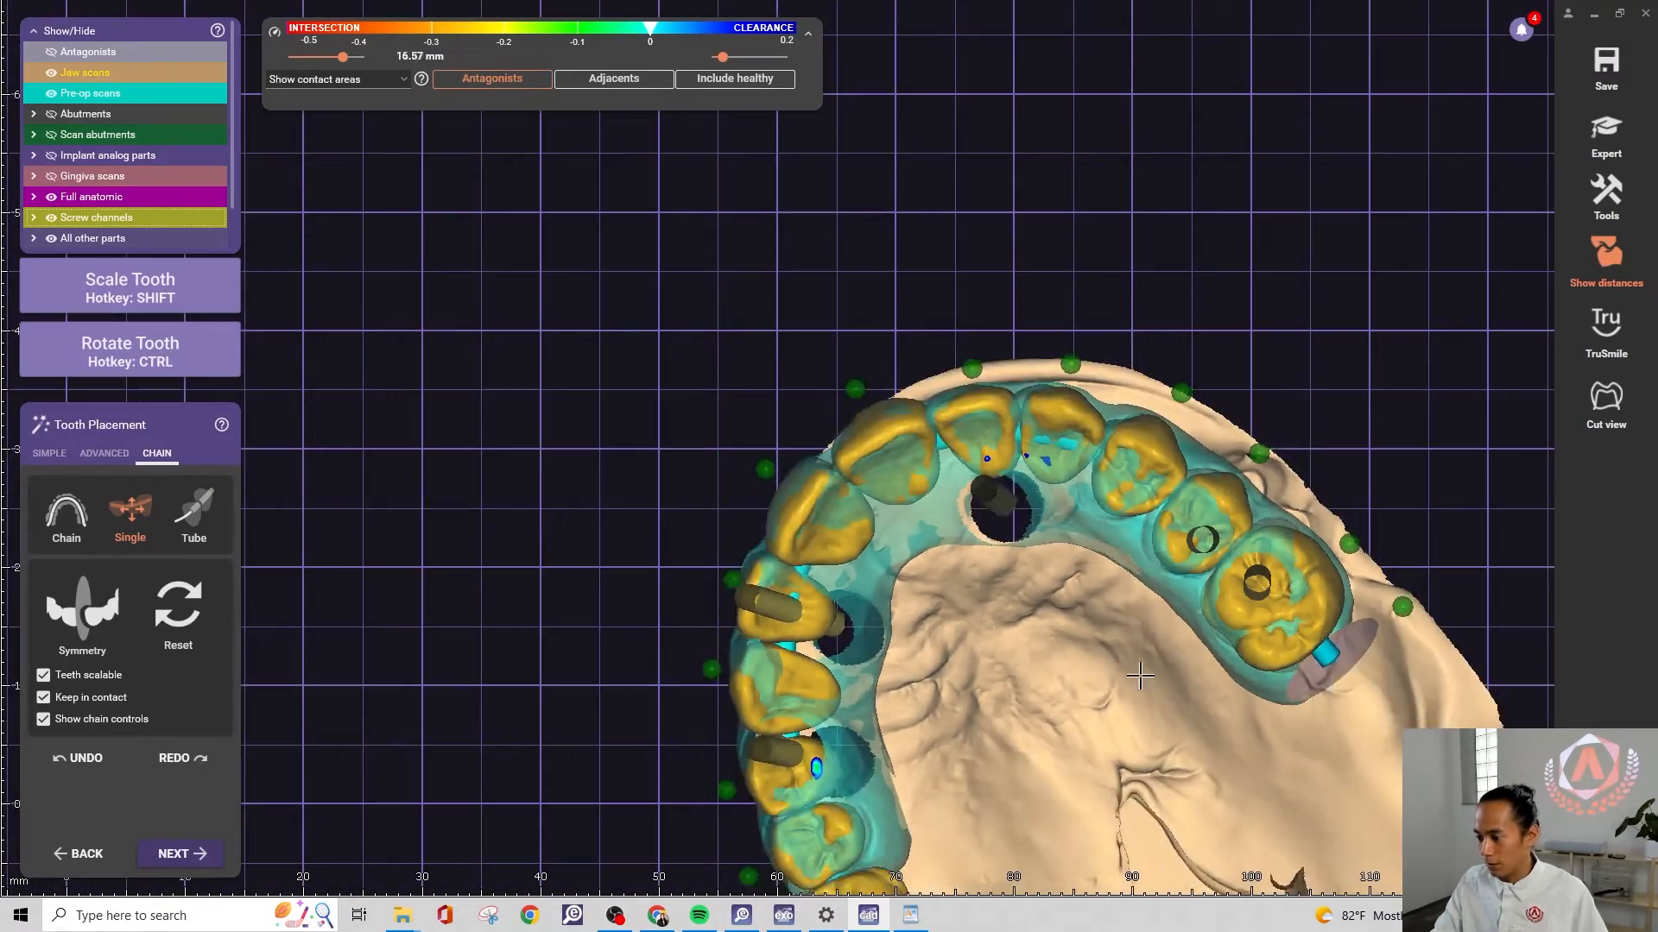
right_drag(1143, 670, 1126, 605)
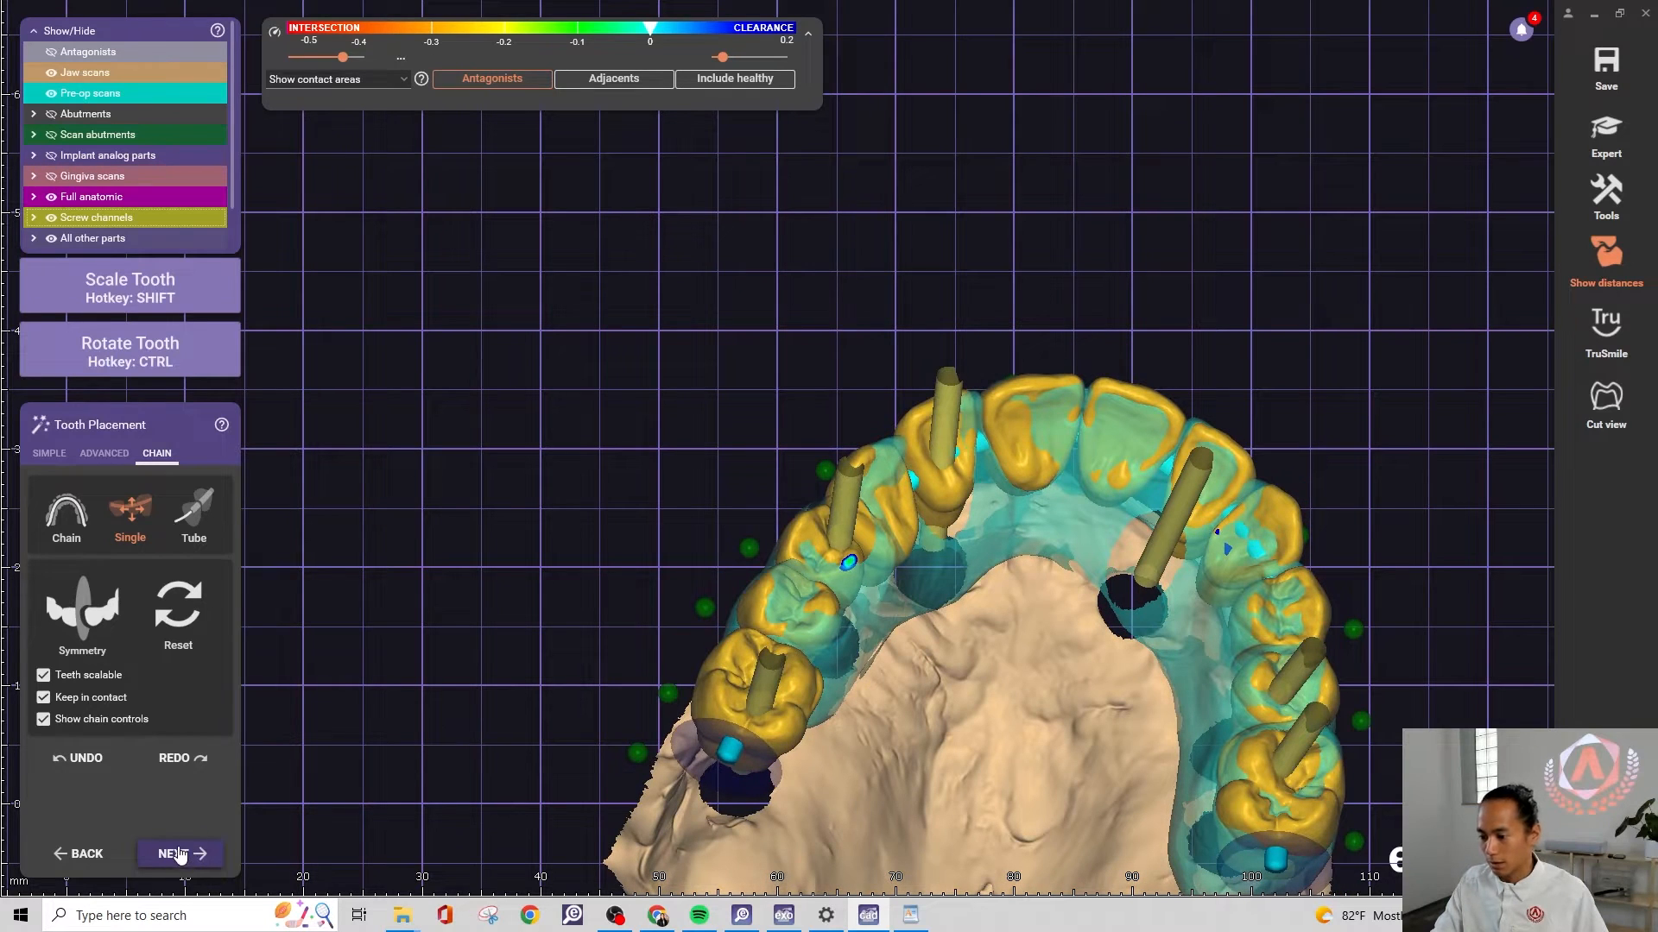
click(179, 856)
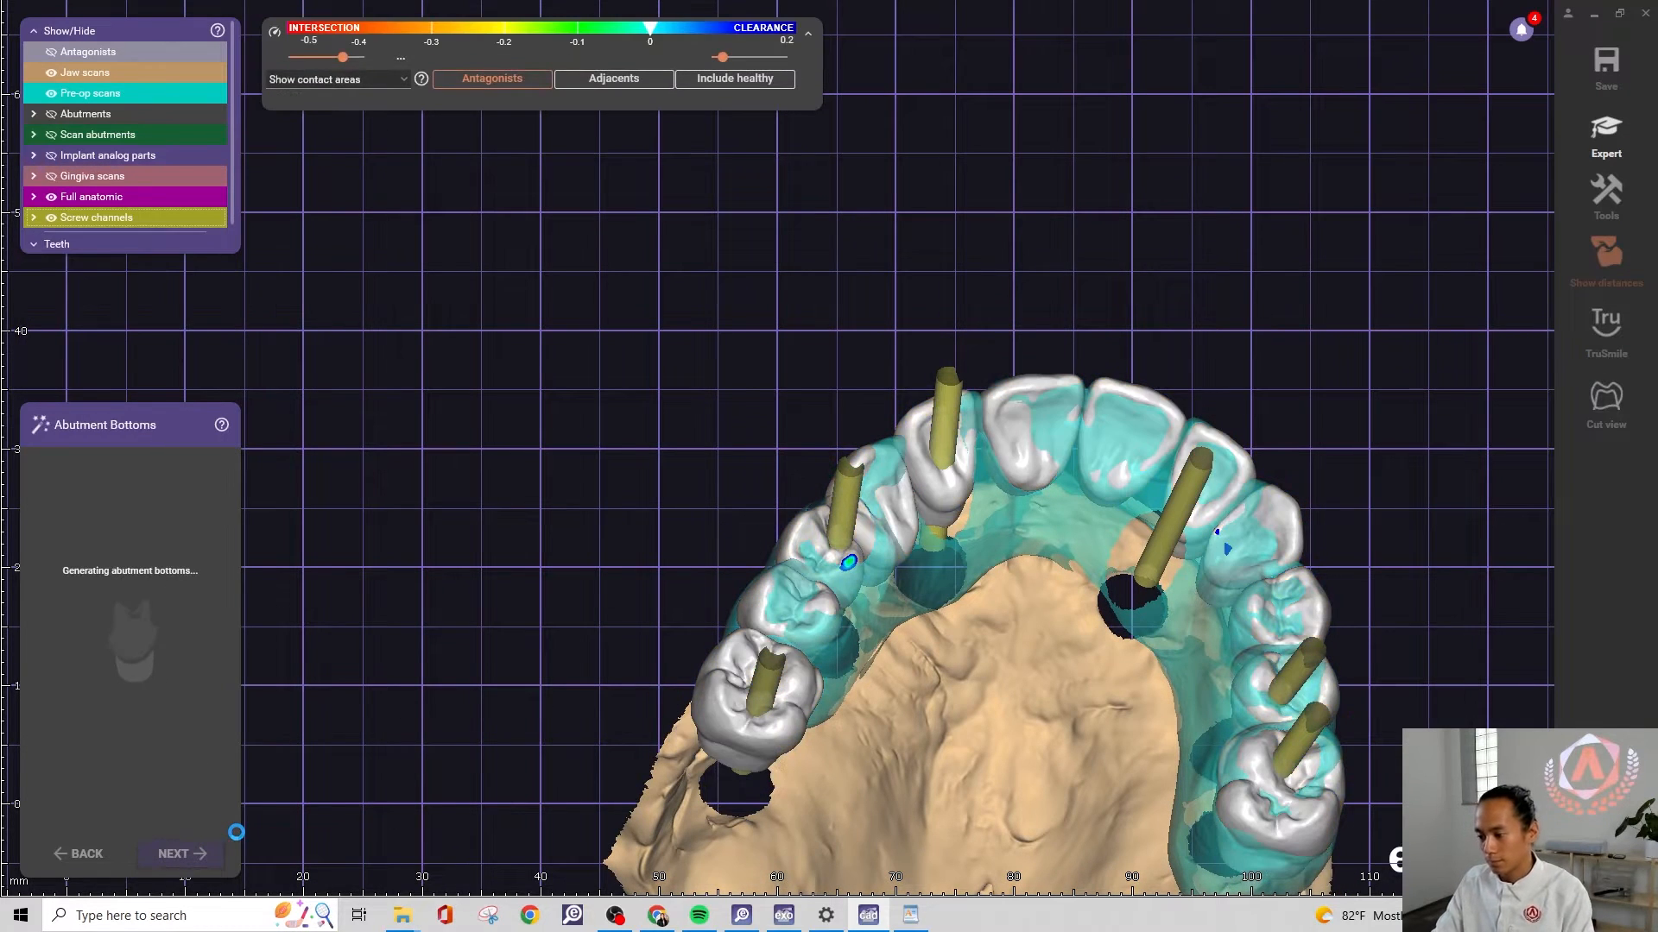
right_drag(1076, 655, 1069, 485)
middle_drag(1069, 486, 992, 306)
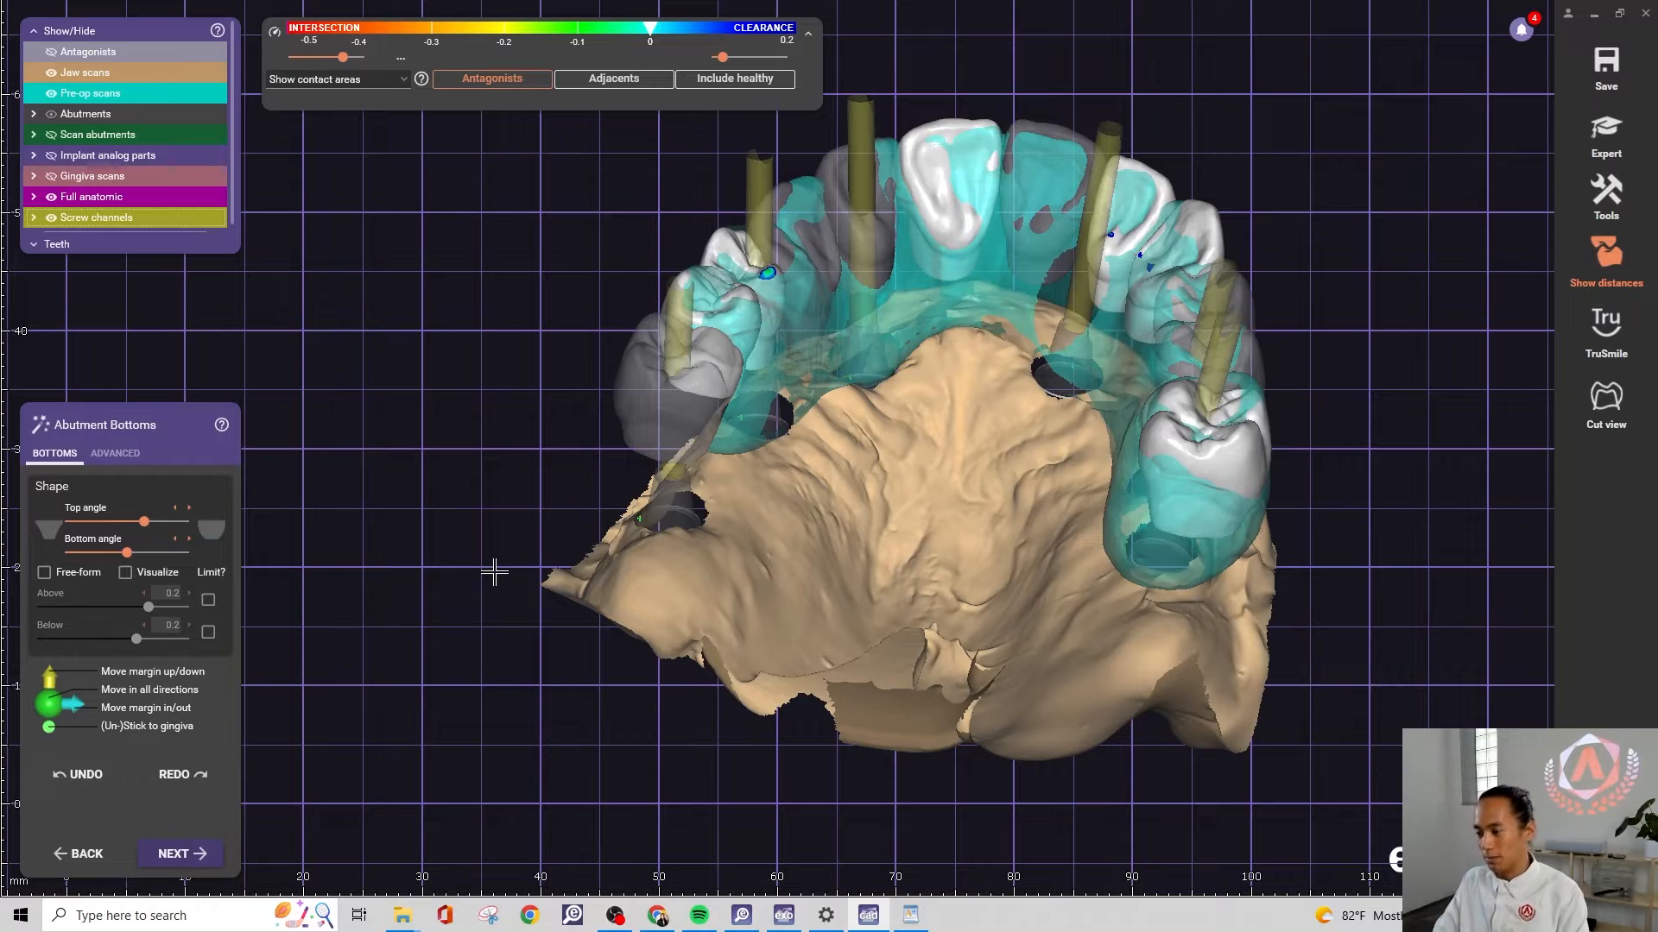
click(119, 453)
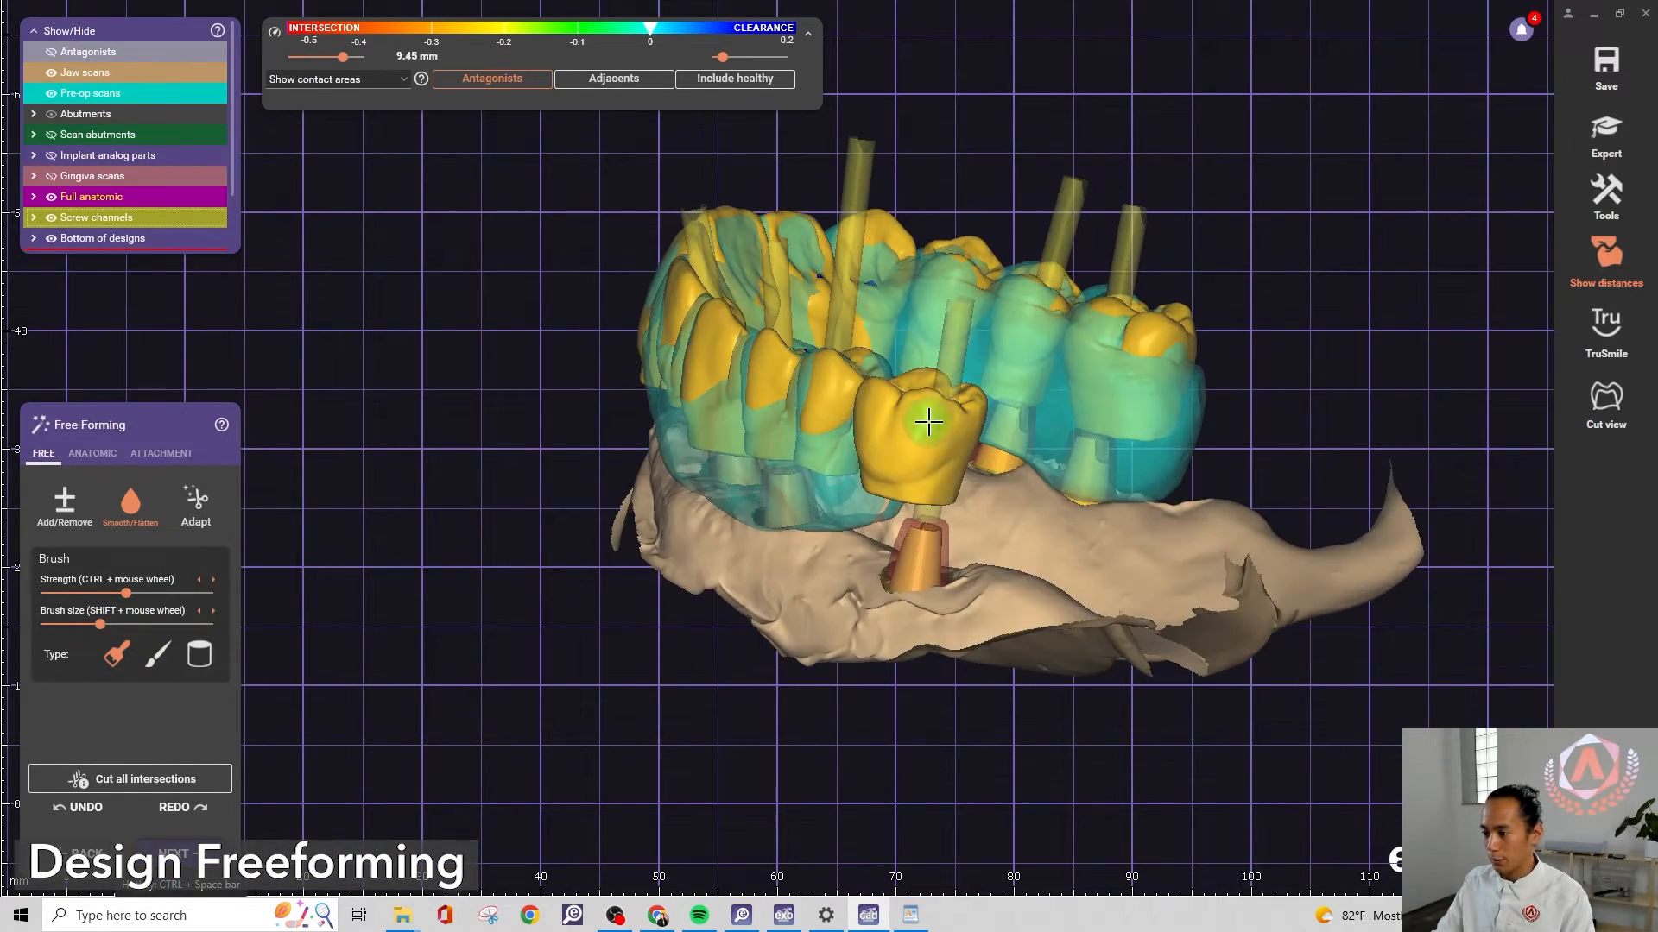
Hide the pre-op scans and switch free-forming to the anatomic mode with the Cusps preset
click(52, 94)
right_drag(1123, 569, 1073, 521)
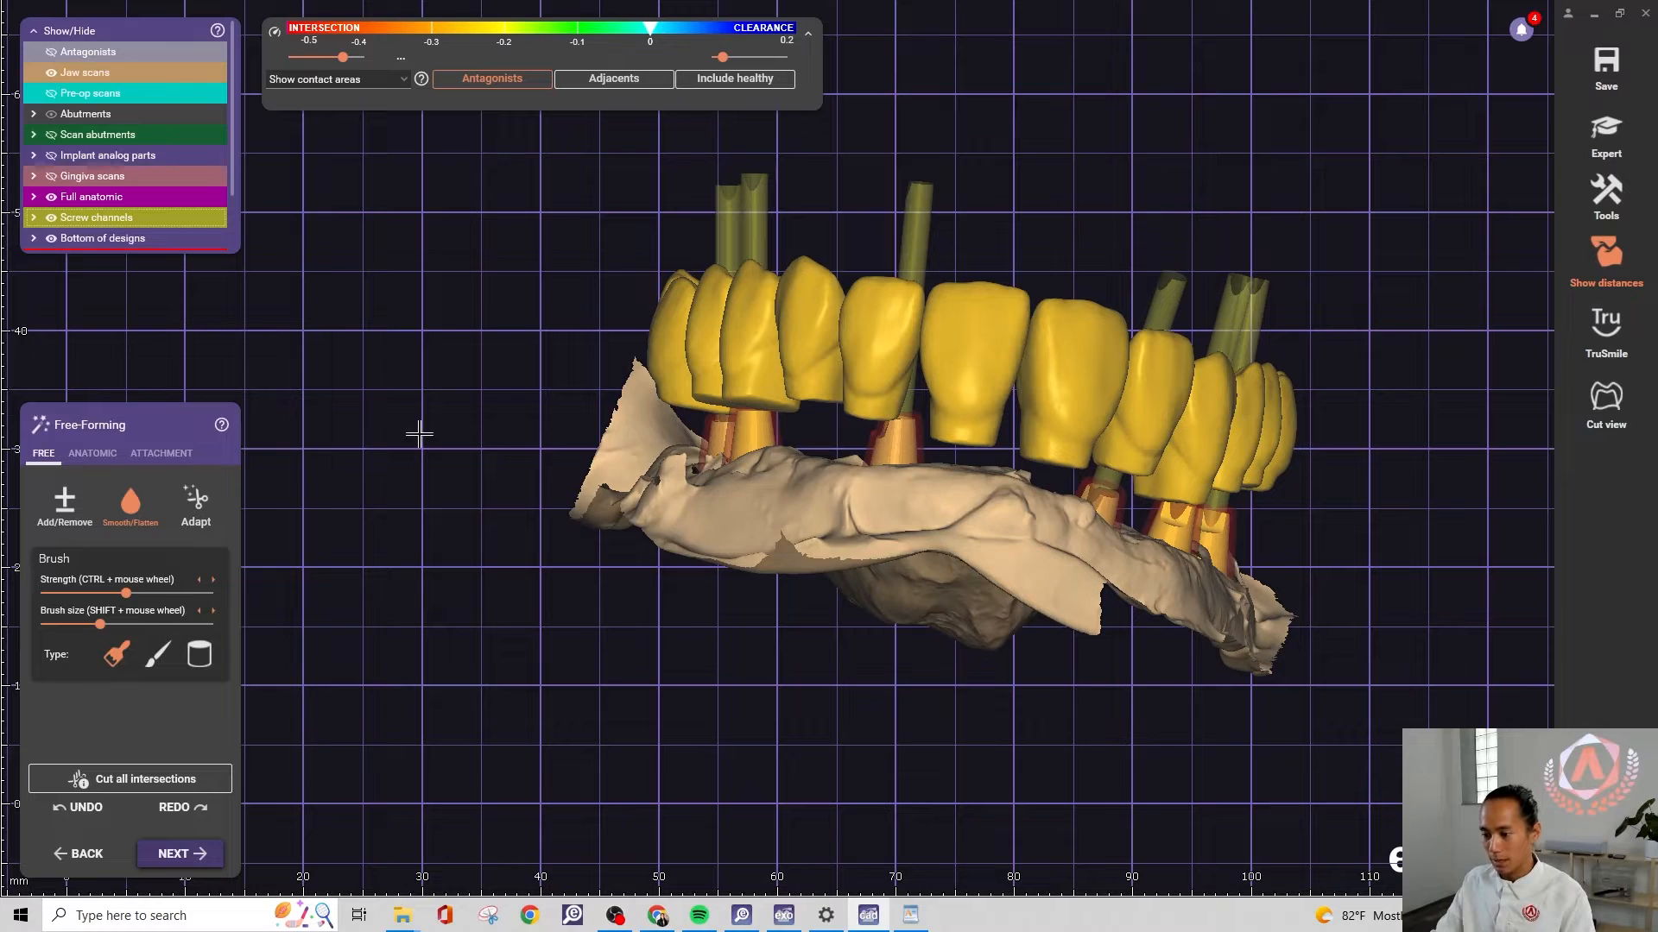
click(90, 454)
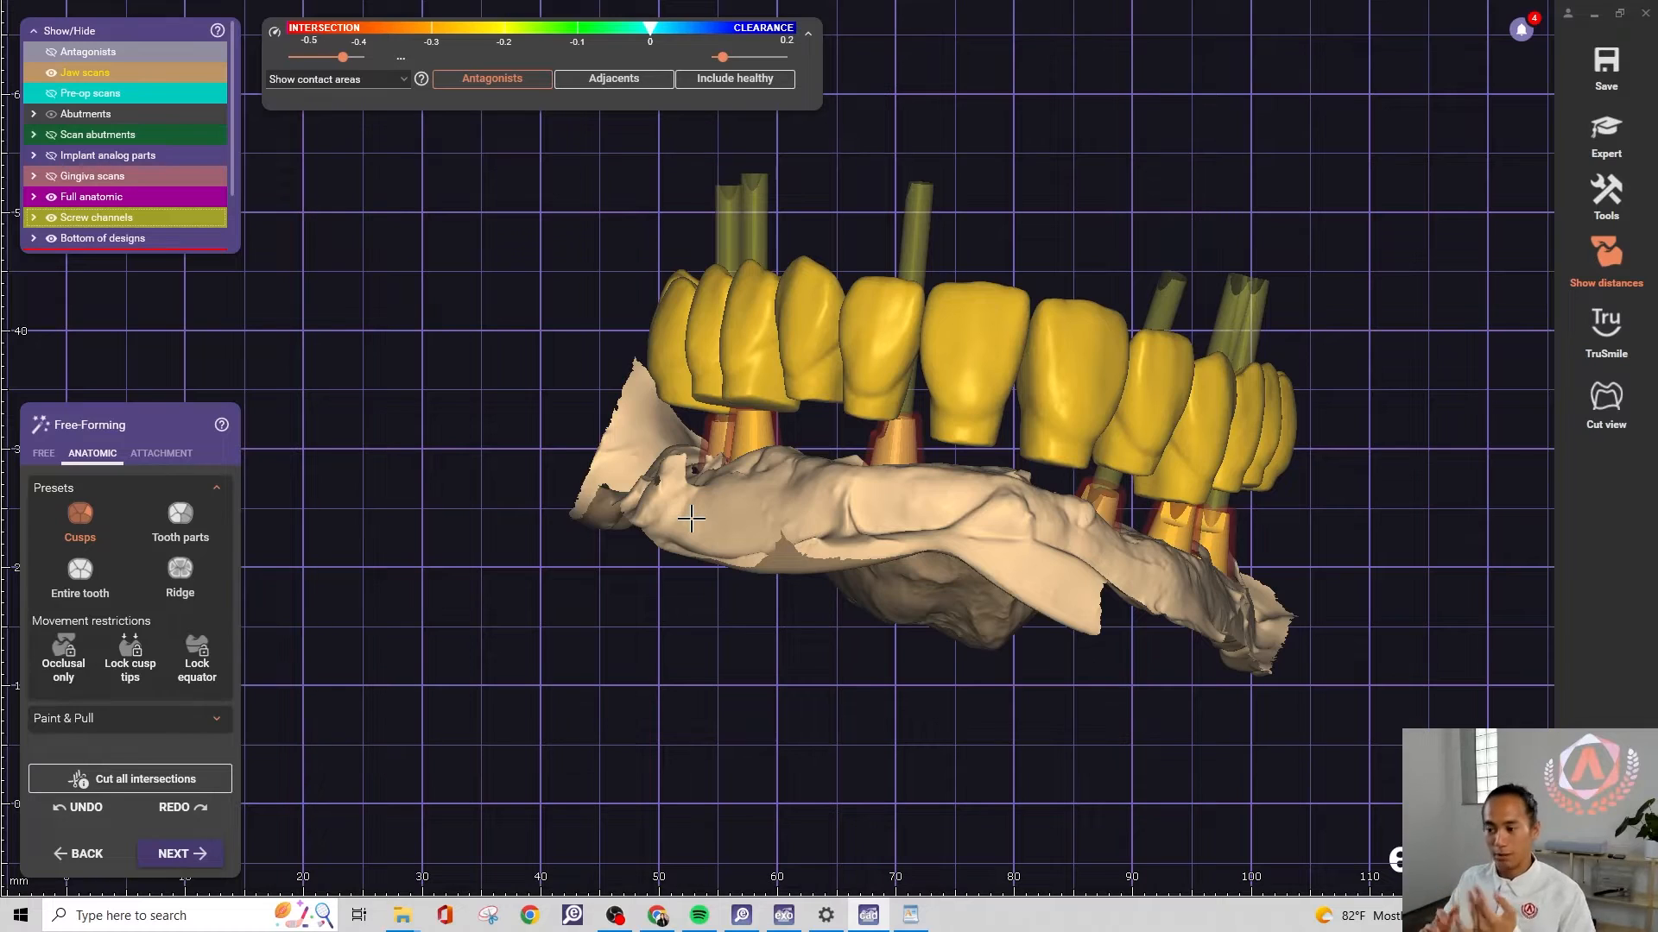
Show the pre-op scans again and shape the palatal cusps of the premolars ahead of the unscanned molar
right_drag(1078, 576, 1066, 581)
scroll(496, 422, up, 3)
right_drag(495, 422, 670, 541)
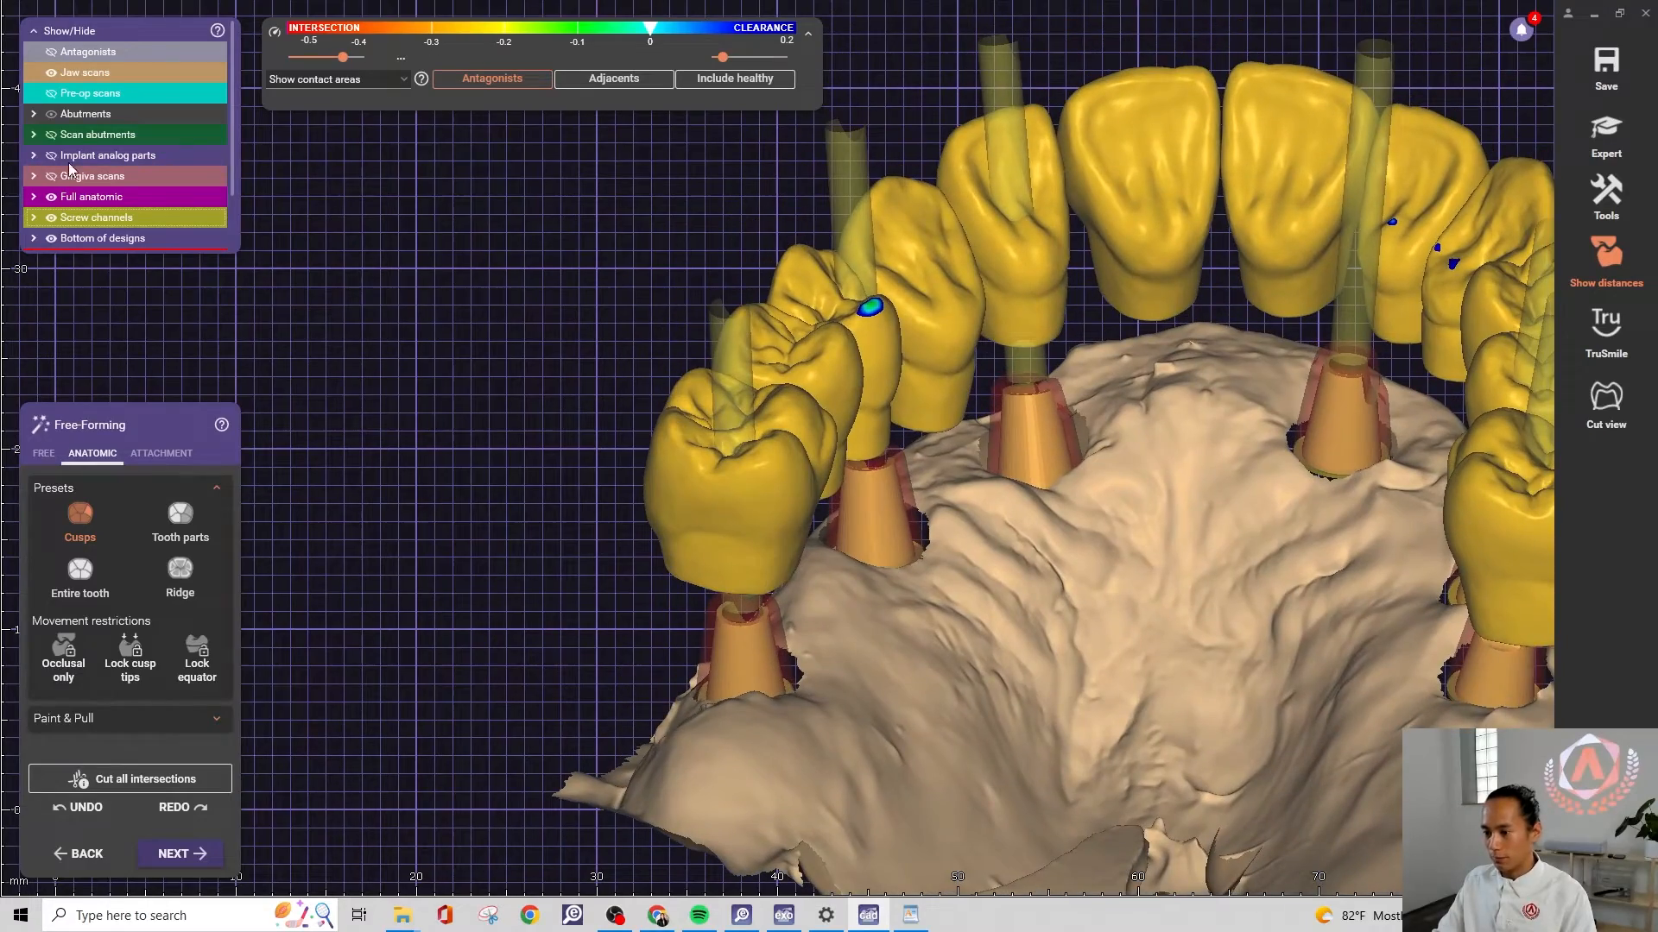
click(51, 93)
scroll(927, 336, down, 3)
scroll(1025, 396, up, 5)
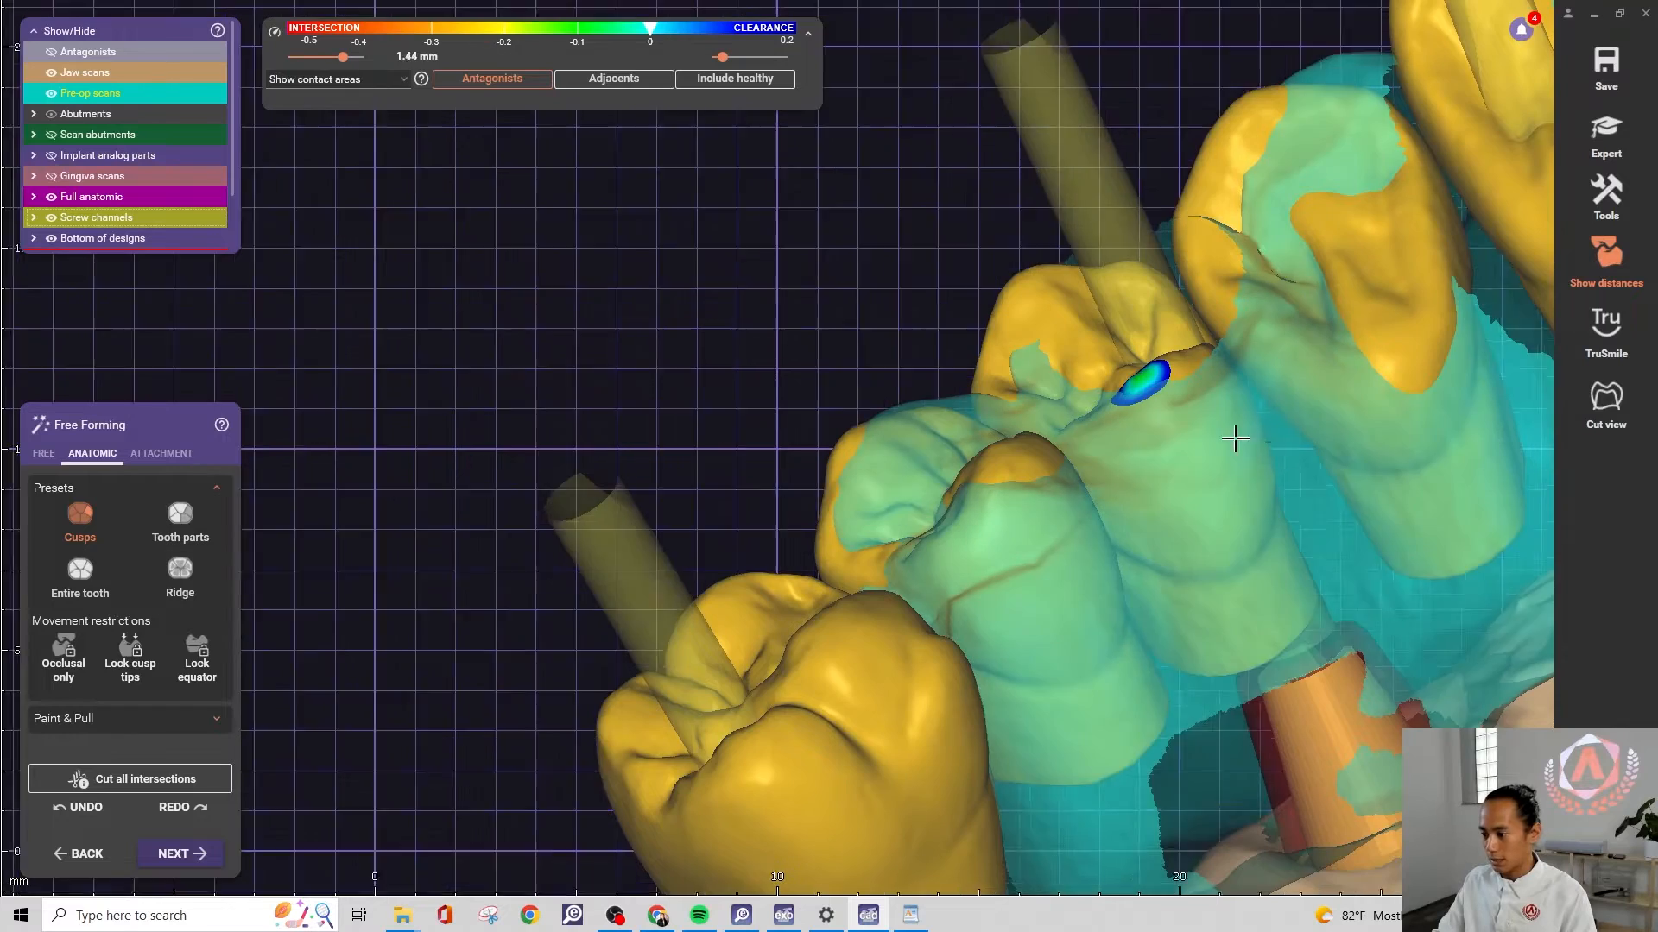
scroll(836, 489, up, 3)
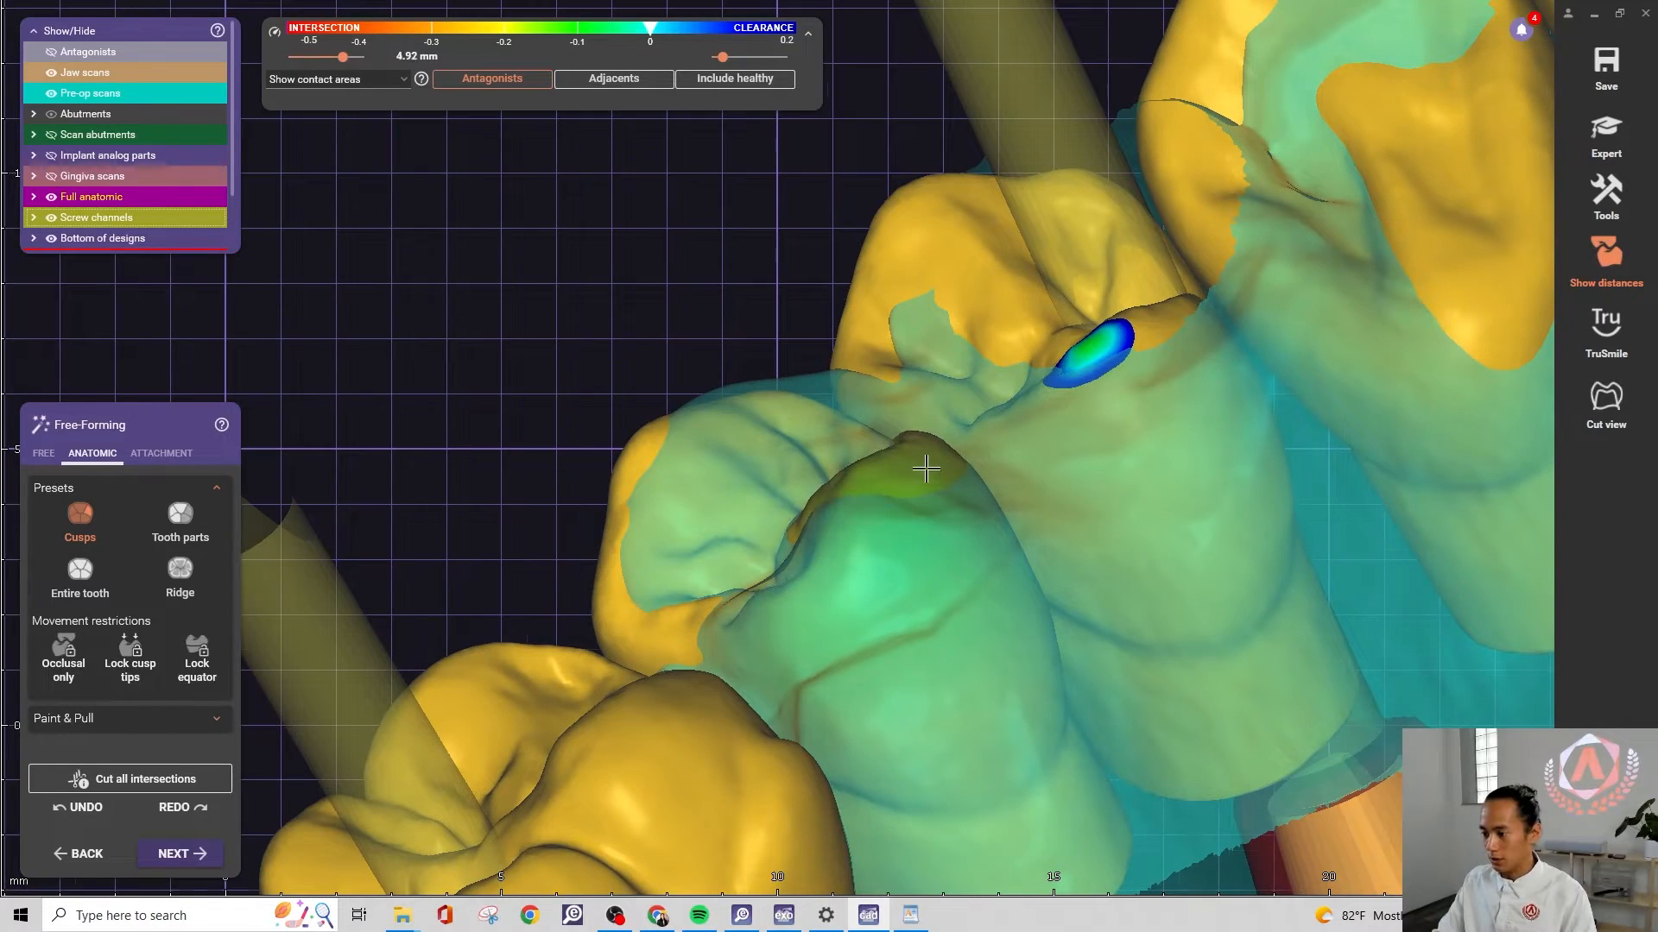
Shape the buccal cusps of both premolars and the adjoining canine edge against the pre-op scan
scroll(926, 469, down, 3)
right_drag(1002, 462, 912, 518)
scroll(878, 602, up, 4)
scroll(877, 549, down, 3)
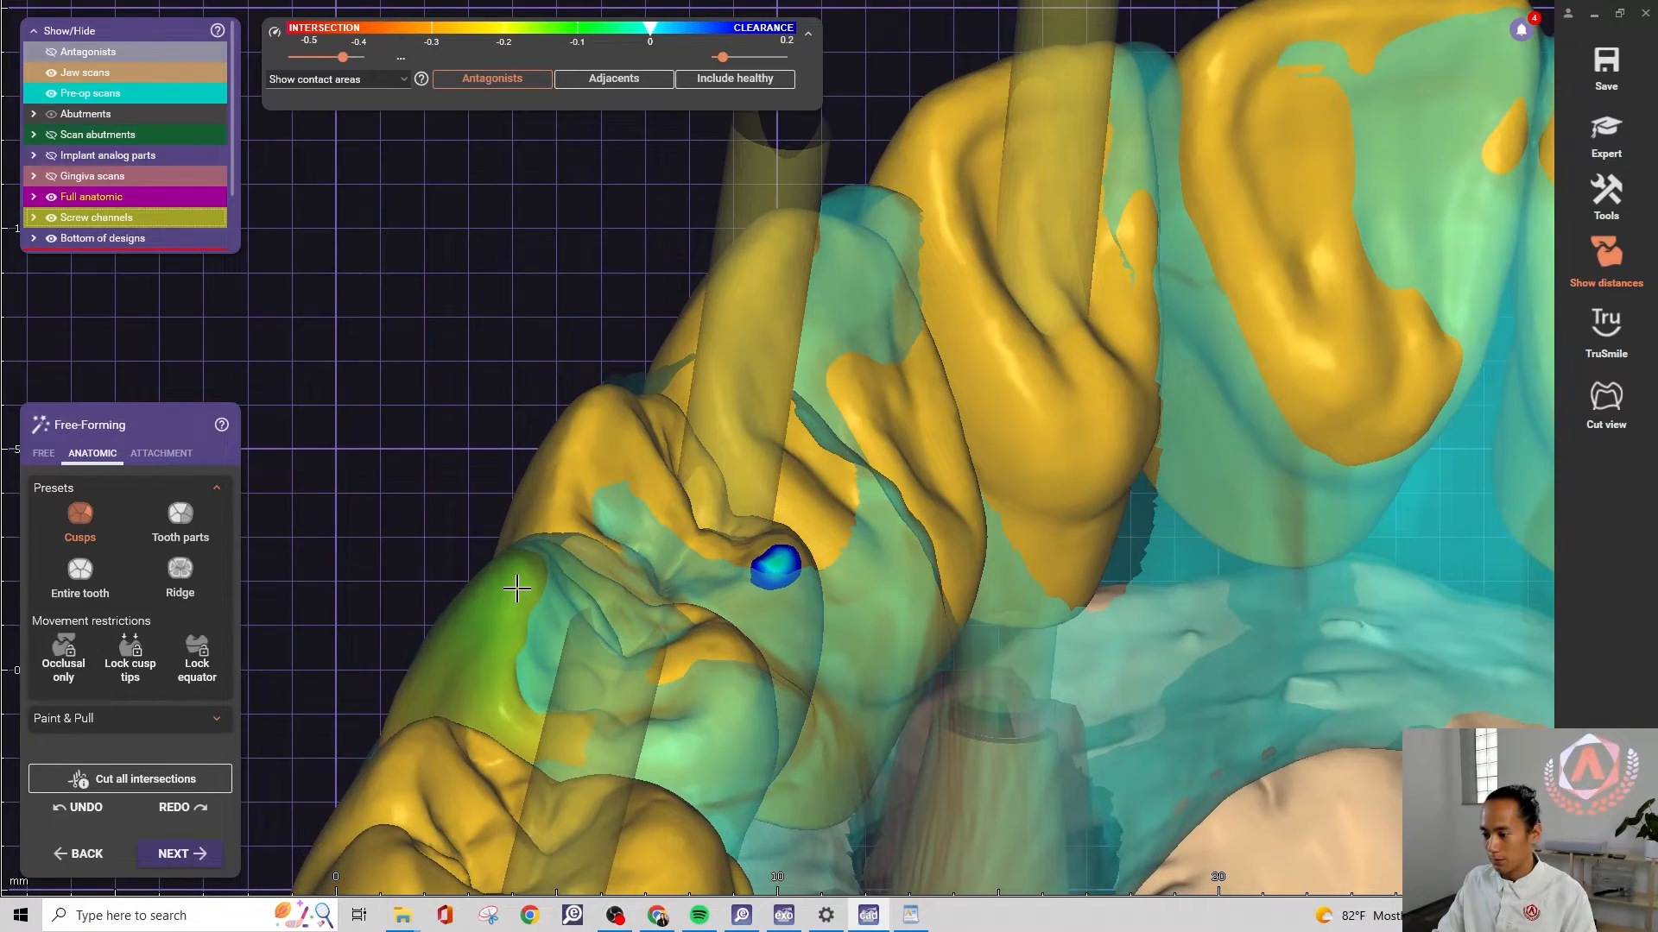
scroll(517, 588, down, 3)
scroll(570, 518, up, 3)
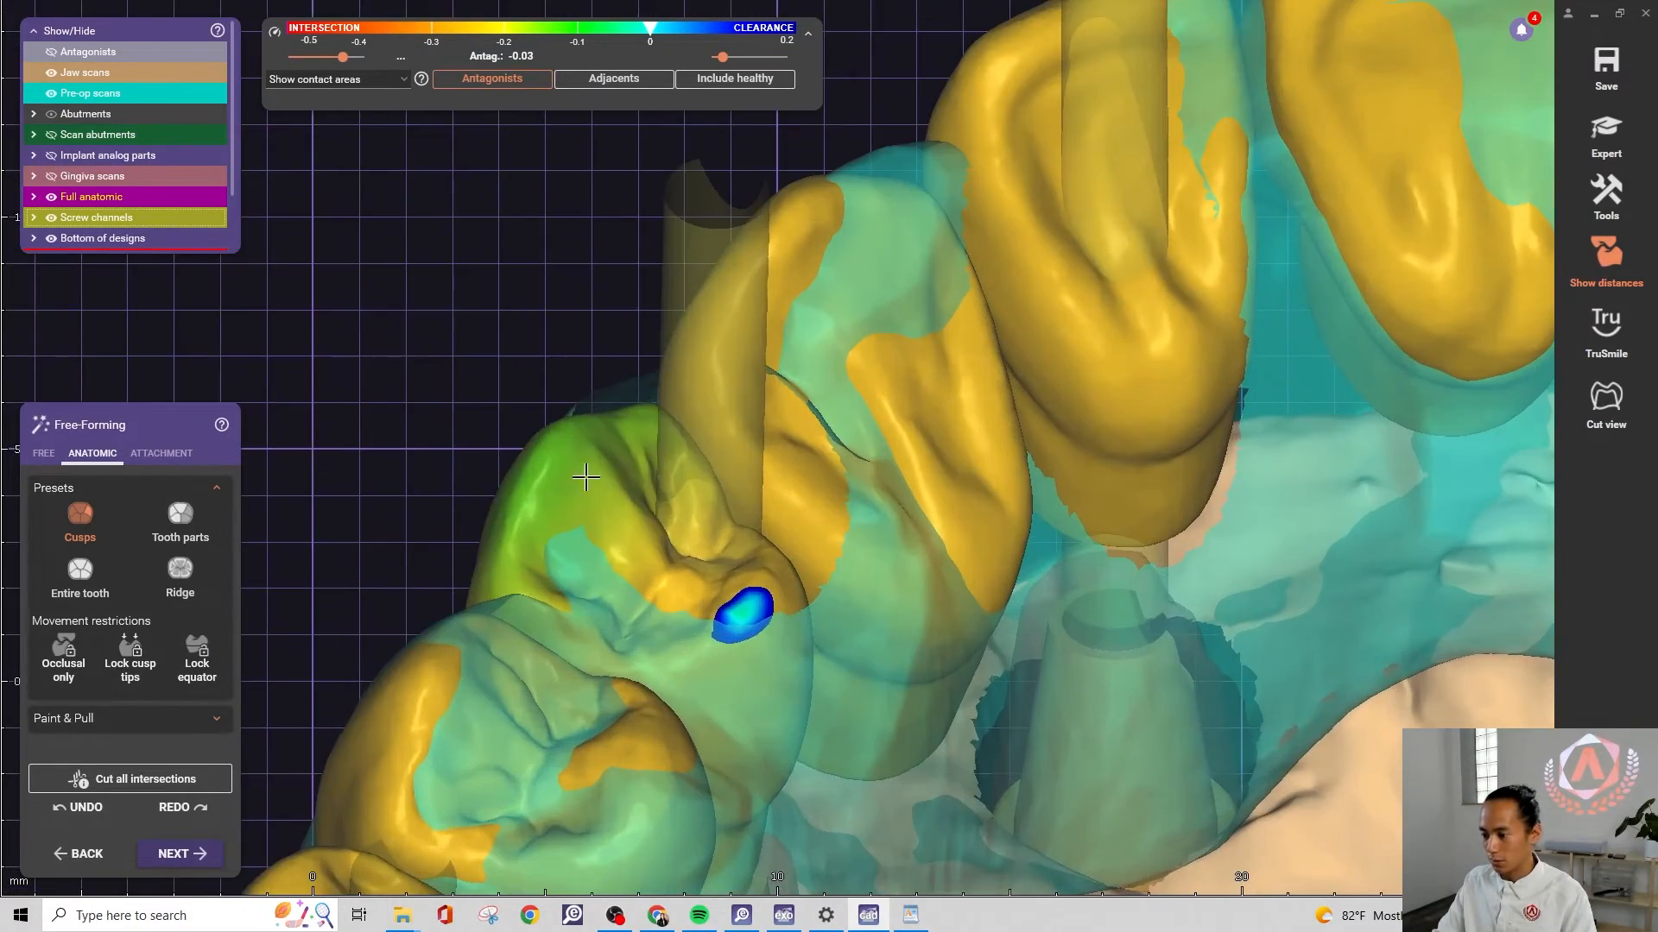
scroll(599, 468, down, 3)
mouse_move(603, 469)
right_down()
mouse_move(643, 457)
mouse_move(626, 475)
right_up()
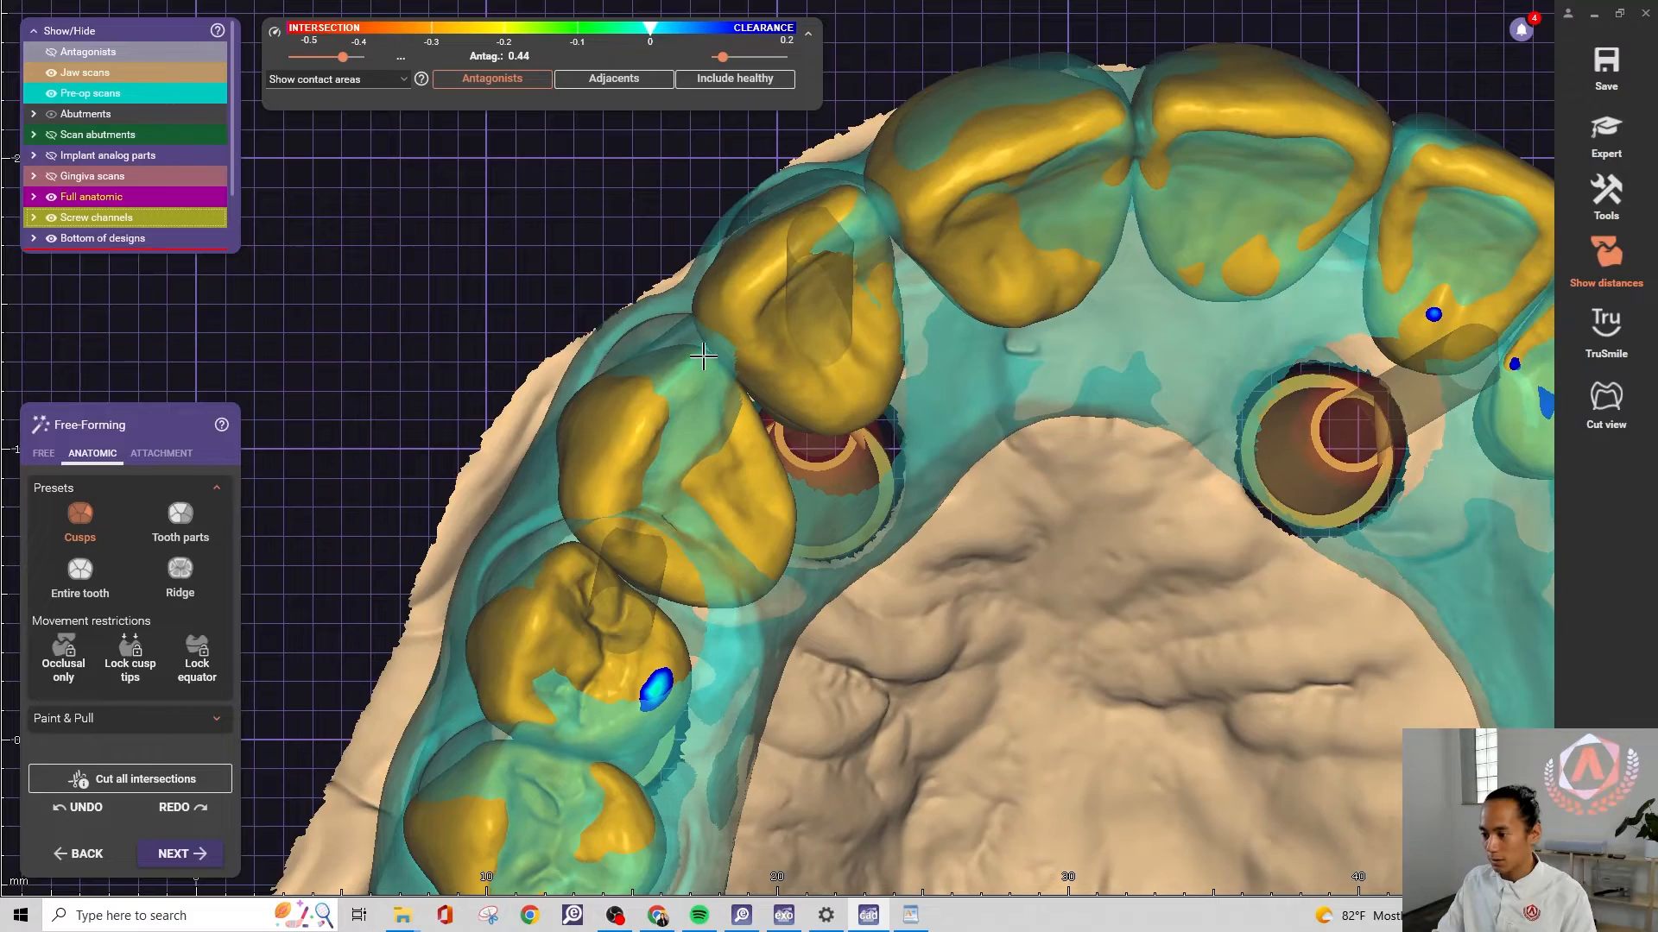
Shape the lateral incisor with the screw channel on the same side to follow the pre-op scan
scroll(710, 352, down, 3)
right_drag(743, 319, 827, 149)
scroll(827, 148, up, 5)
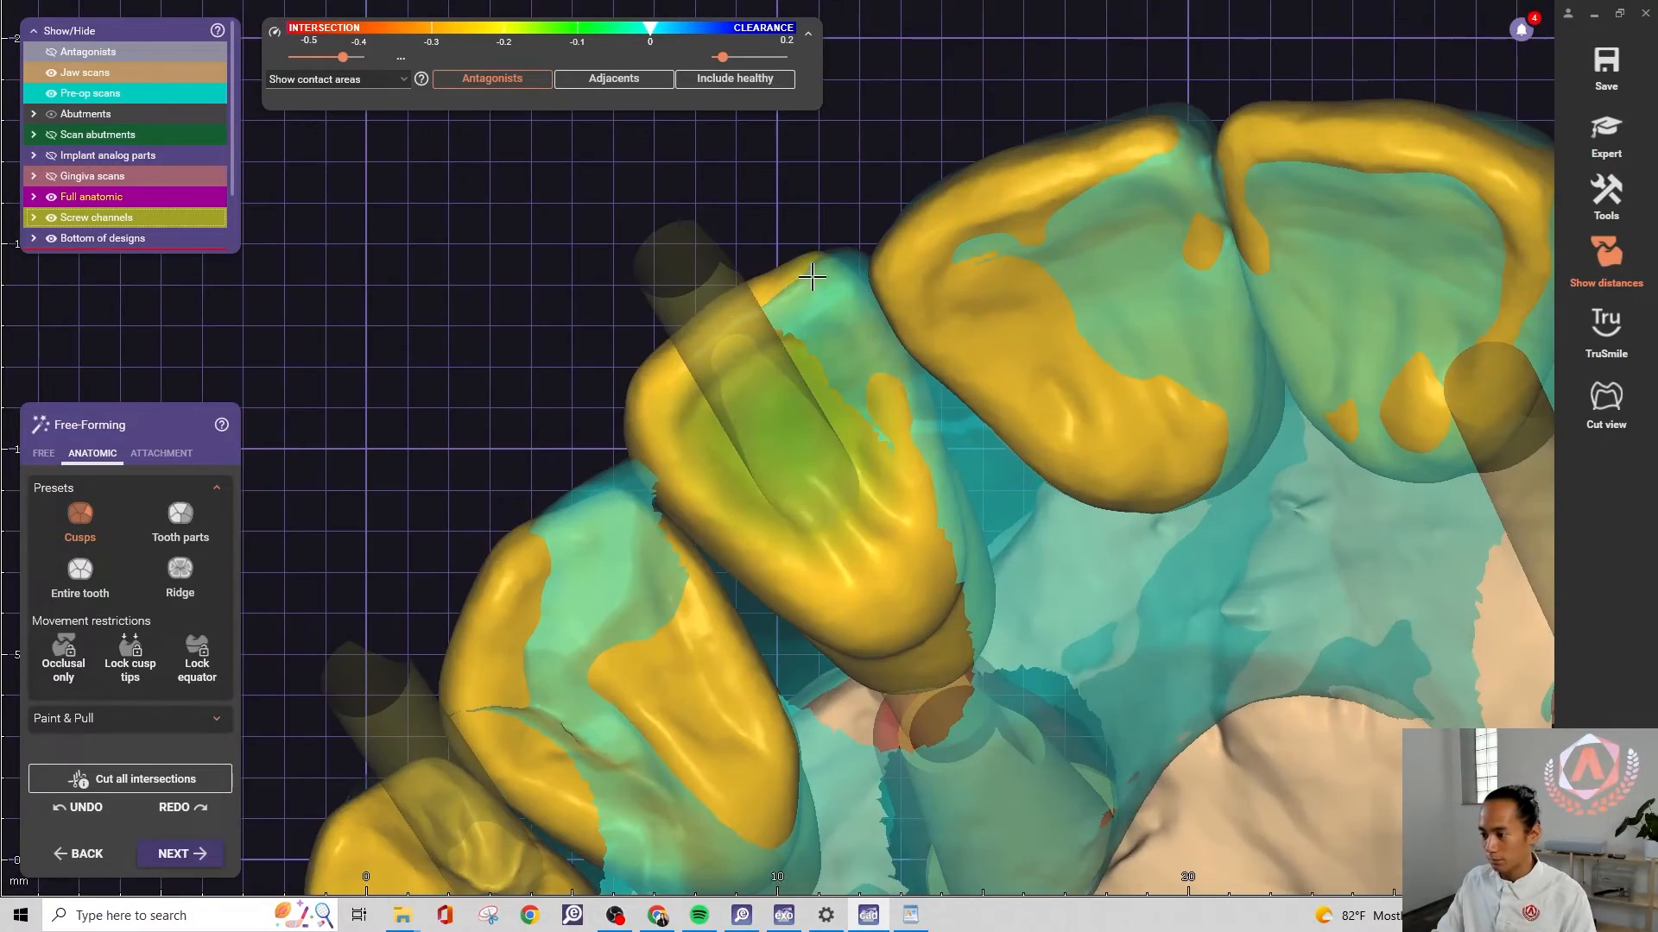
right_drag(742, 310, 761, 316)
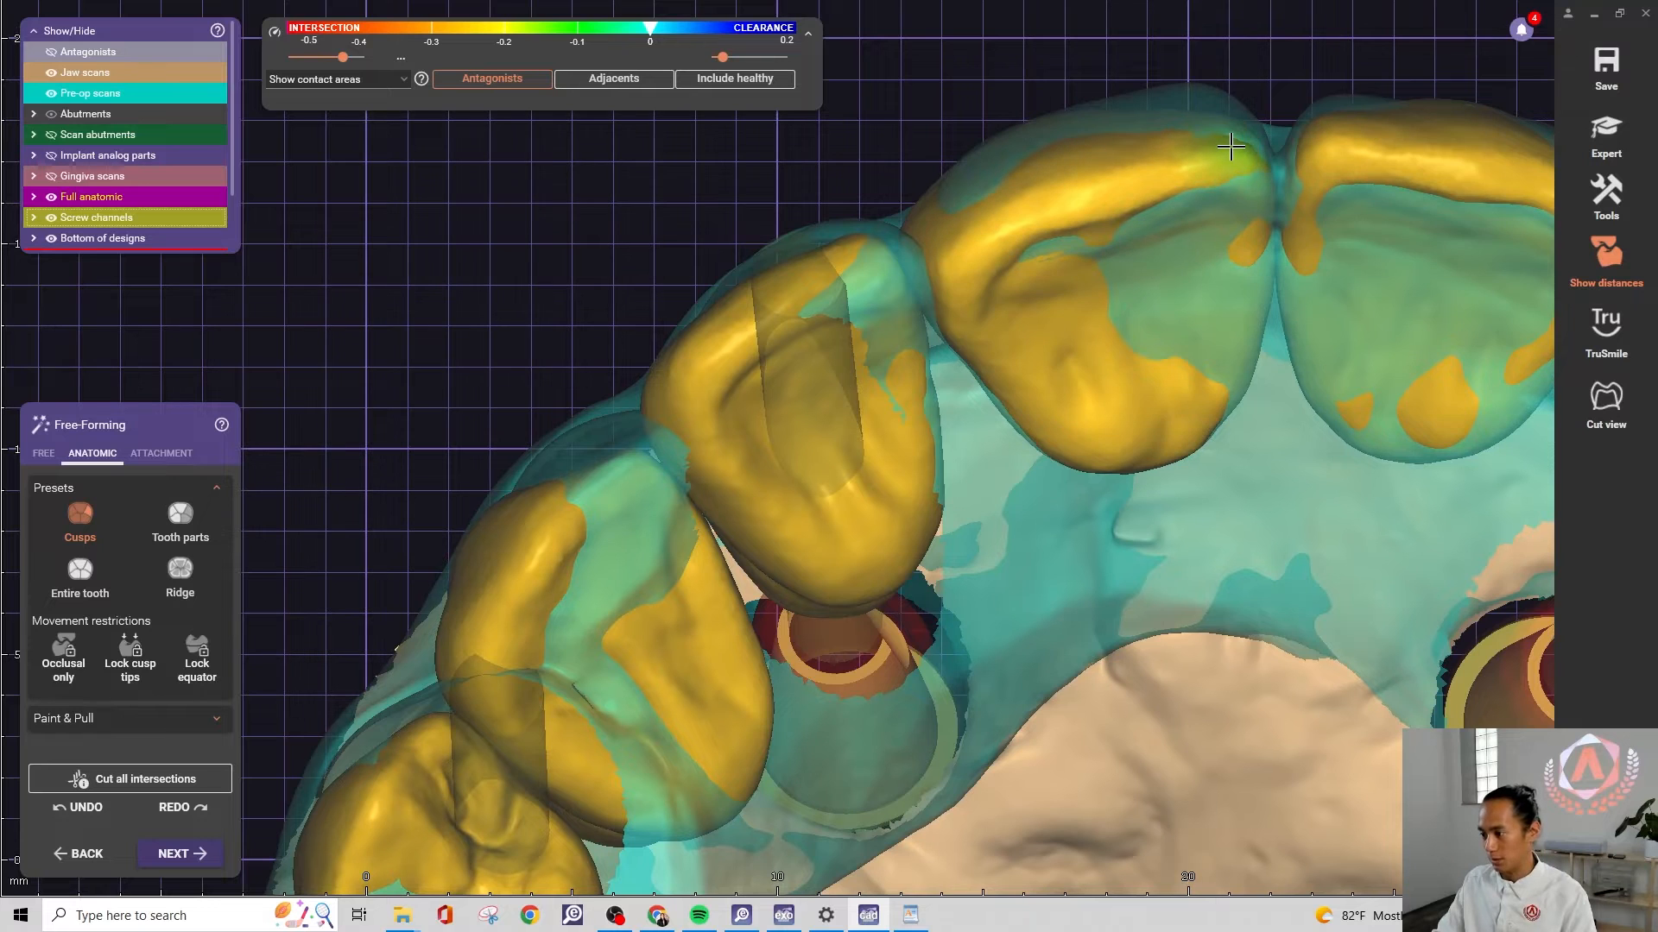
Shape the incisal edges of the two central incisors to follow the pre-op scan
scroll(1233, 147, down, 3)
middle_drag(1391, 193, 1018, 200)
scroll(1006, 199, up, 4)
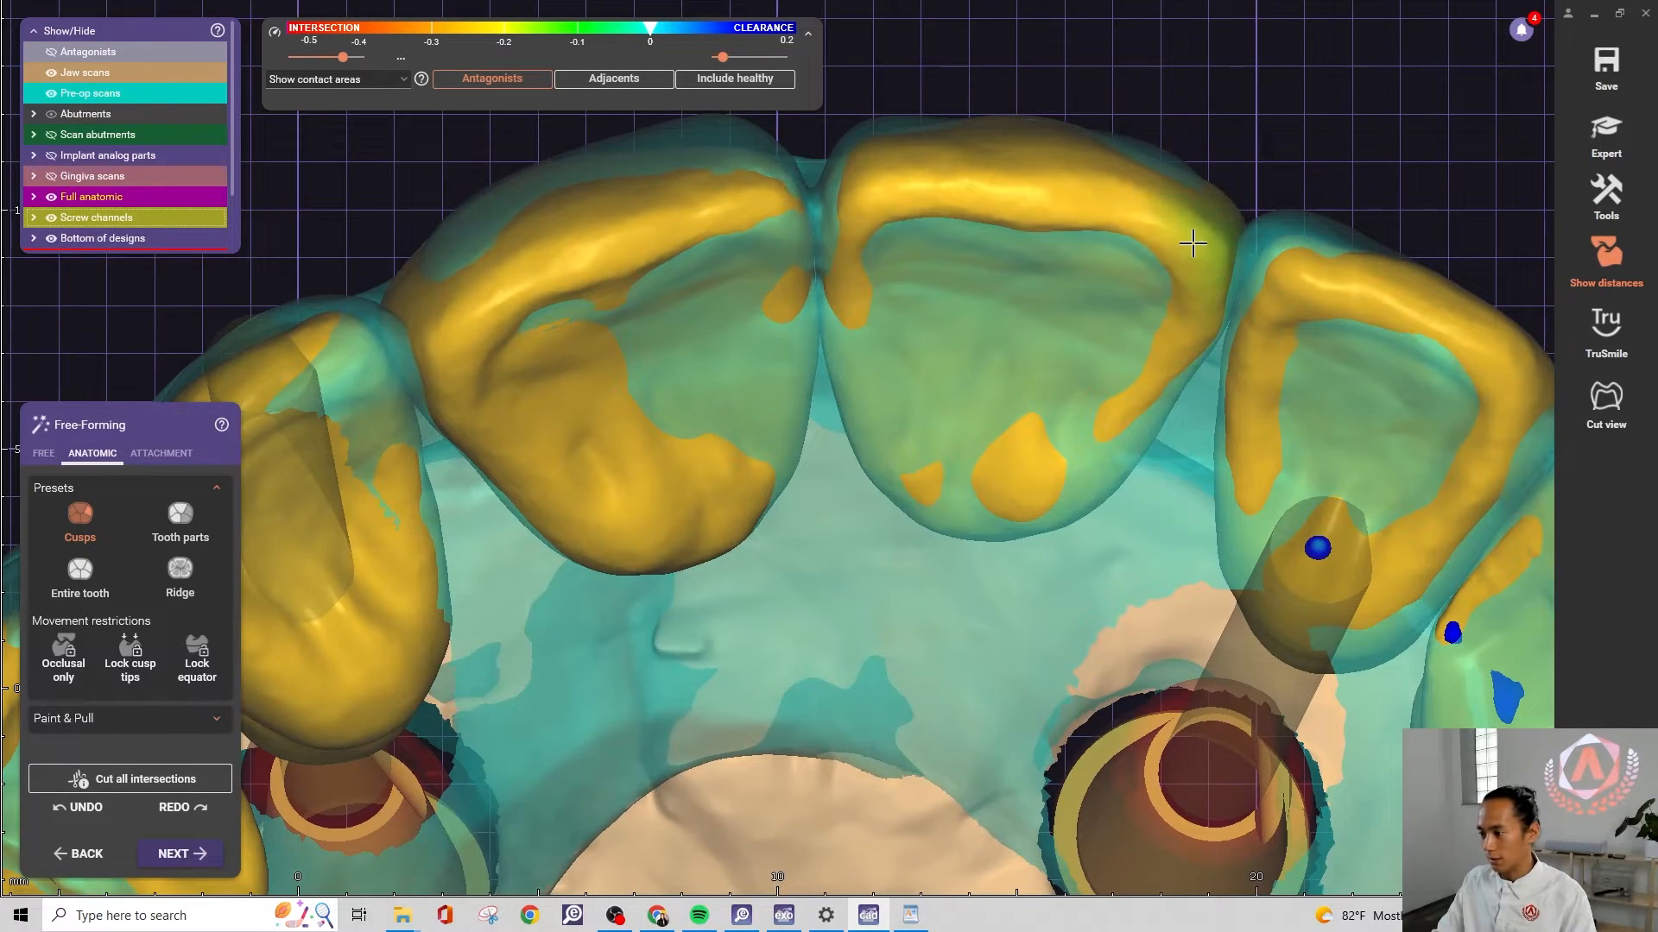
right_drag(1321, 235, 1102, 211)
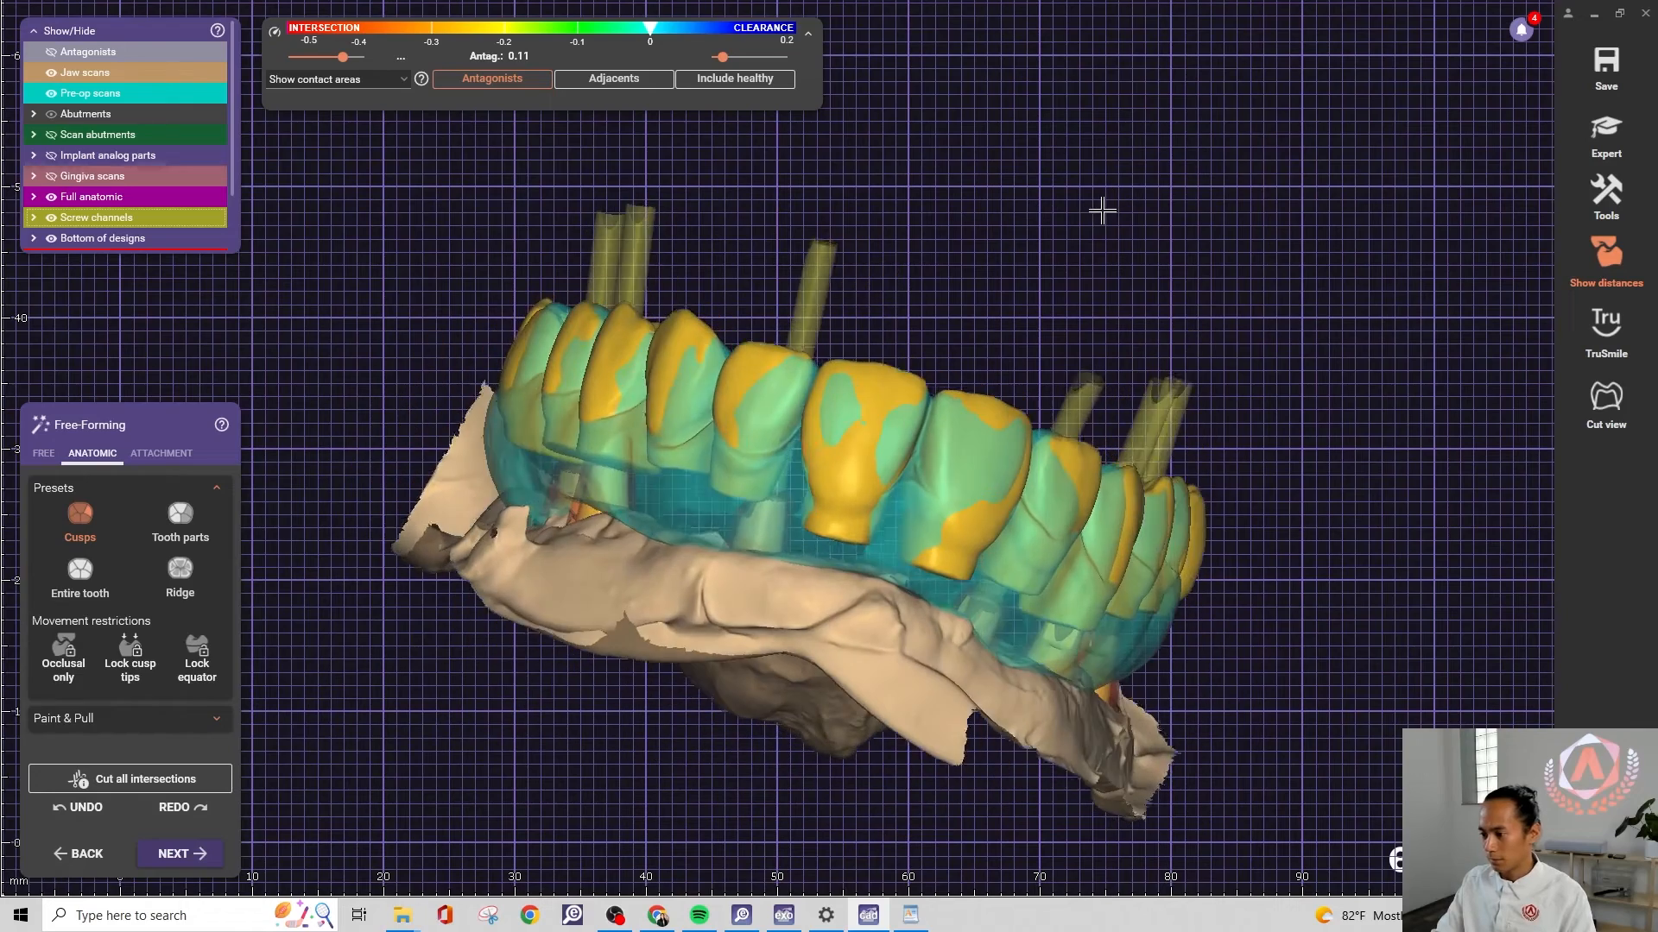
Shape the canine's facial surface and cusp tip on the opposite side of the arch to match the pre-op scan
scroll(821, 294, up, 5)
right_drag(821, 294, 807, 271)
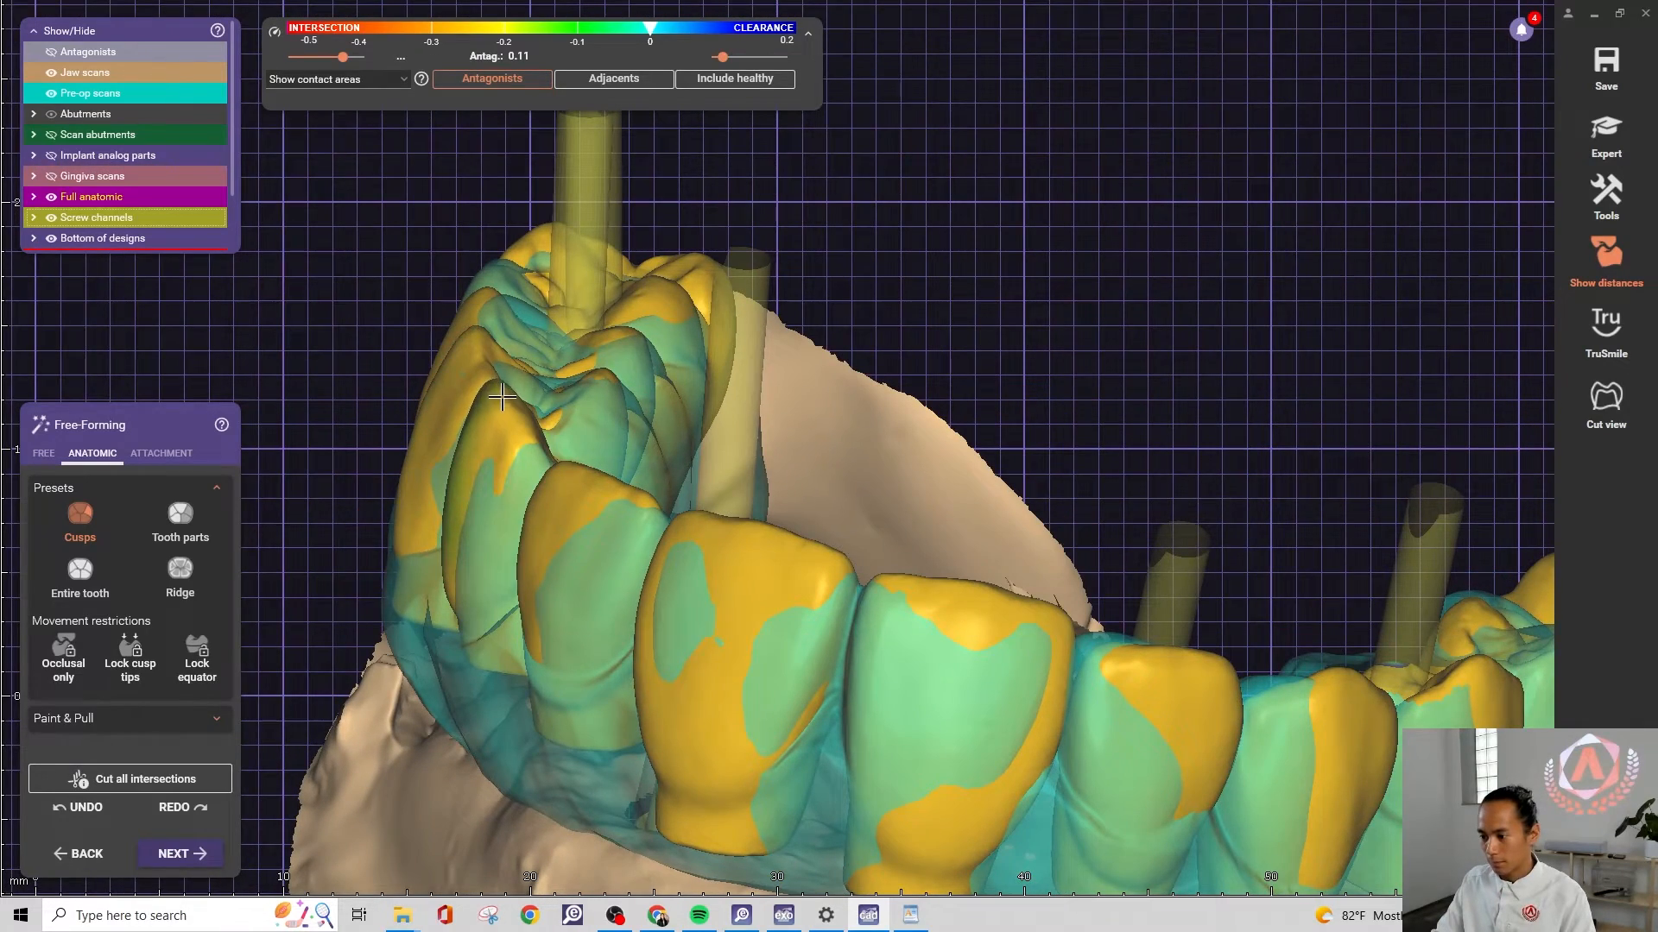
right_drag(614, 385, 641, 397)
scroll(620, 406, up, 5)
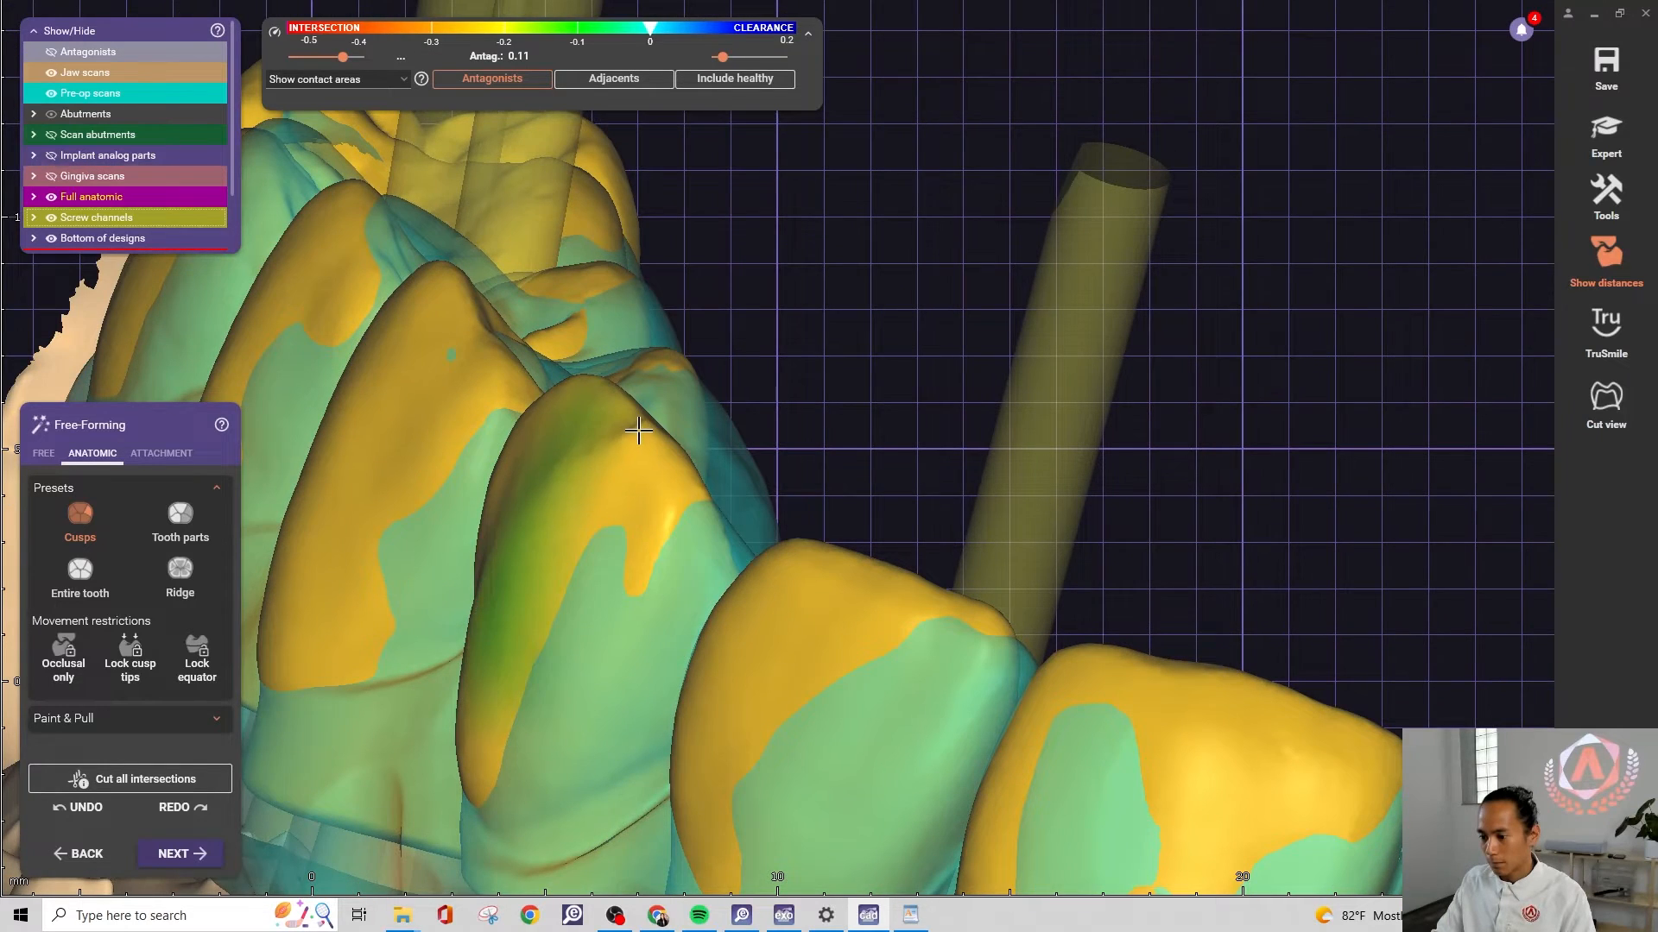
right_drag(718, 402, 1357, 48)
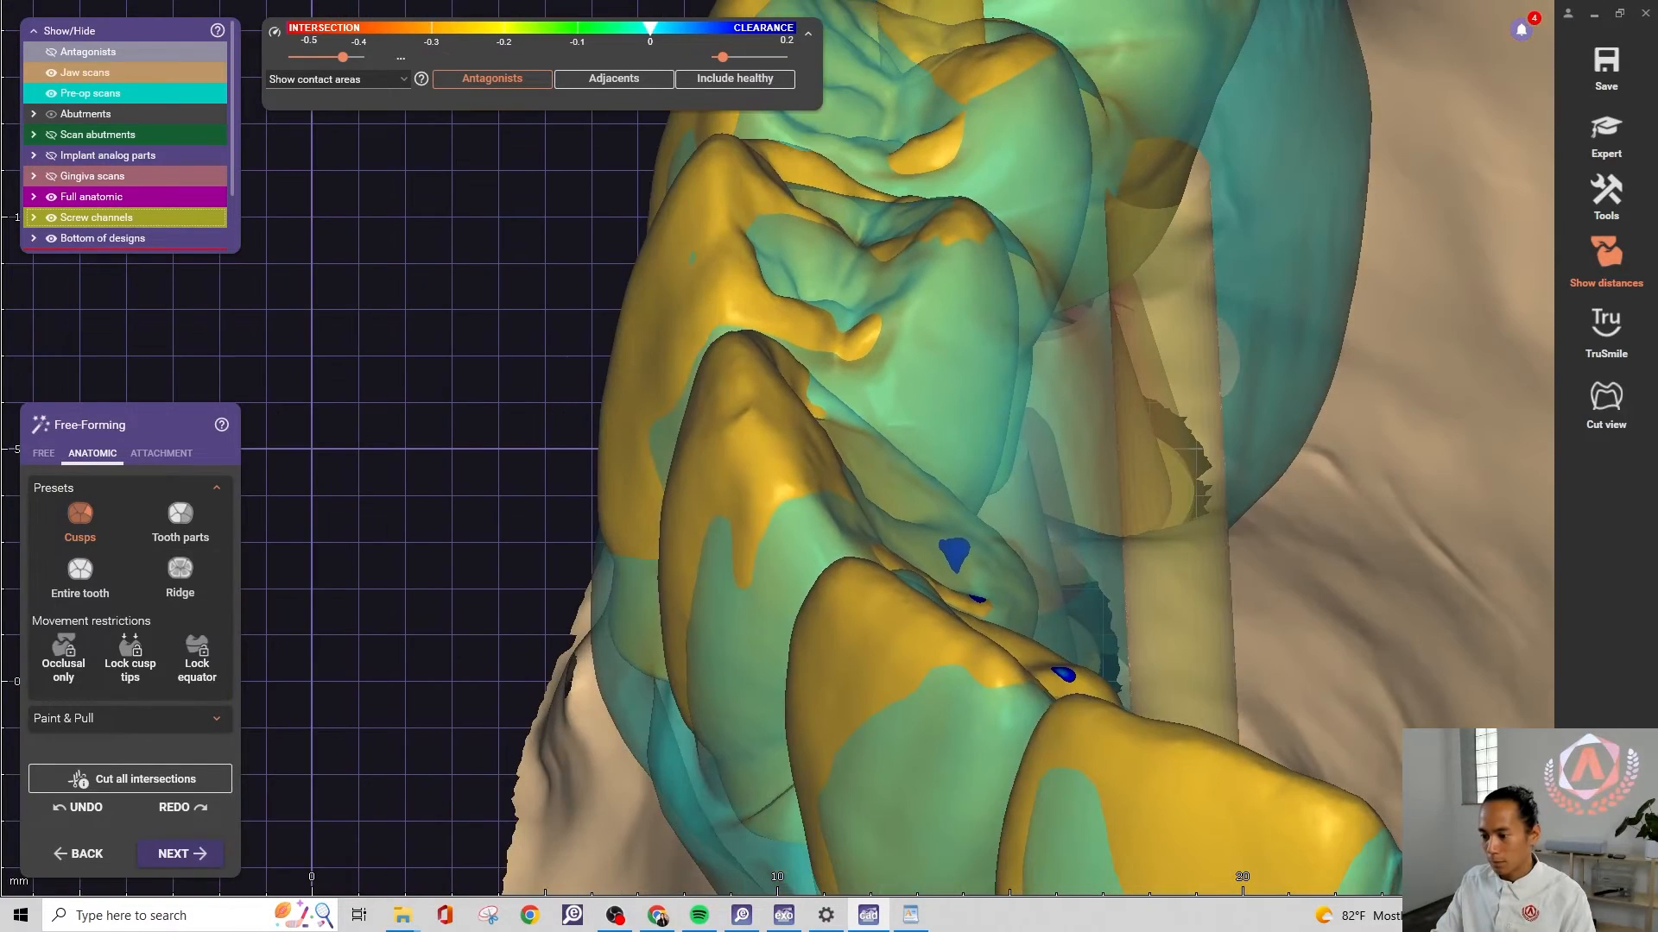
Choose the Tooth parts preset and shape the buccal parts of the two premolars behind that canine
click(156, 539)
right_drag(947, 285, 719, 393)
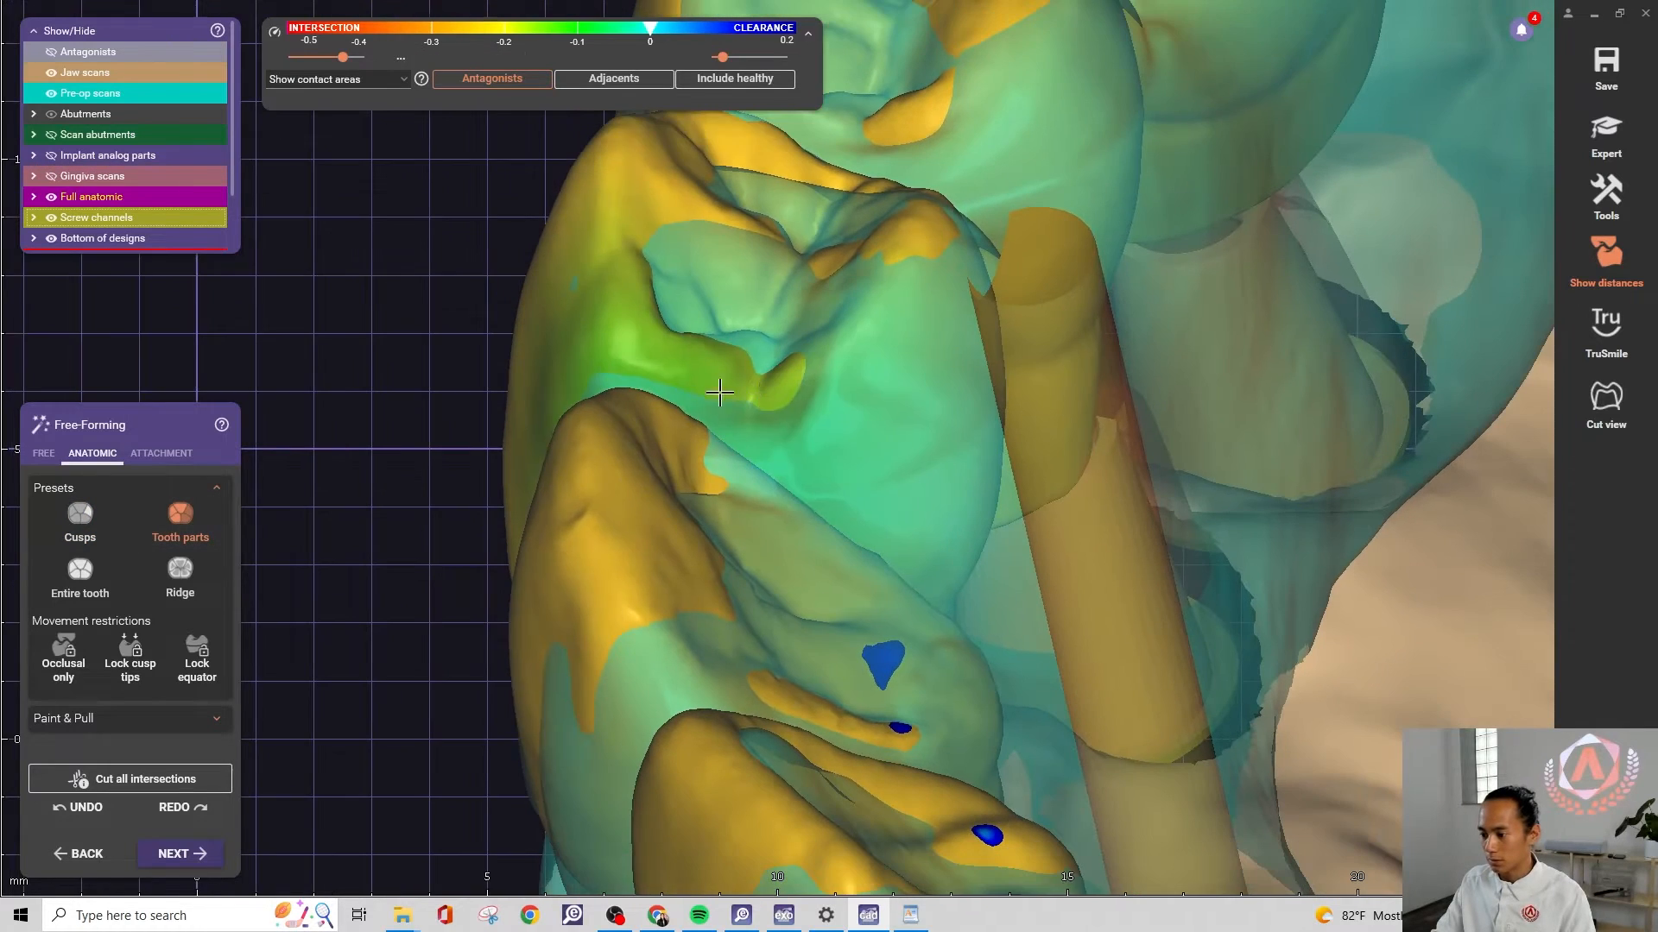
right_drag(687, 449, 864, 466)
scroll(818, 481, down, 1)
scroll(811, 477, up, 4)
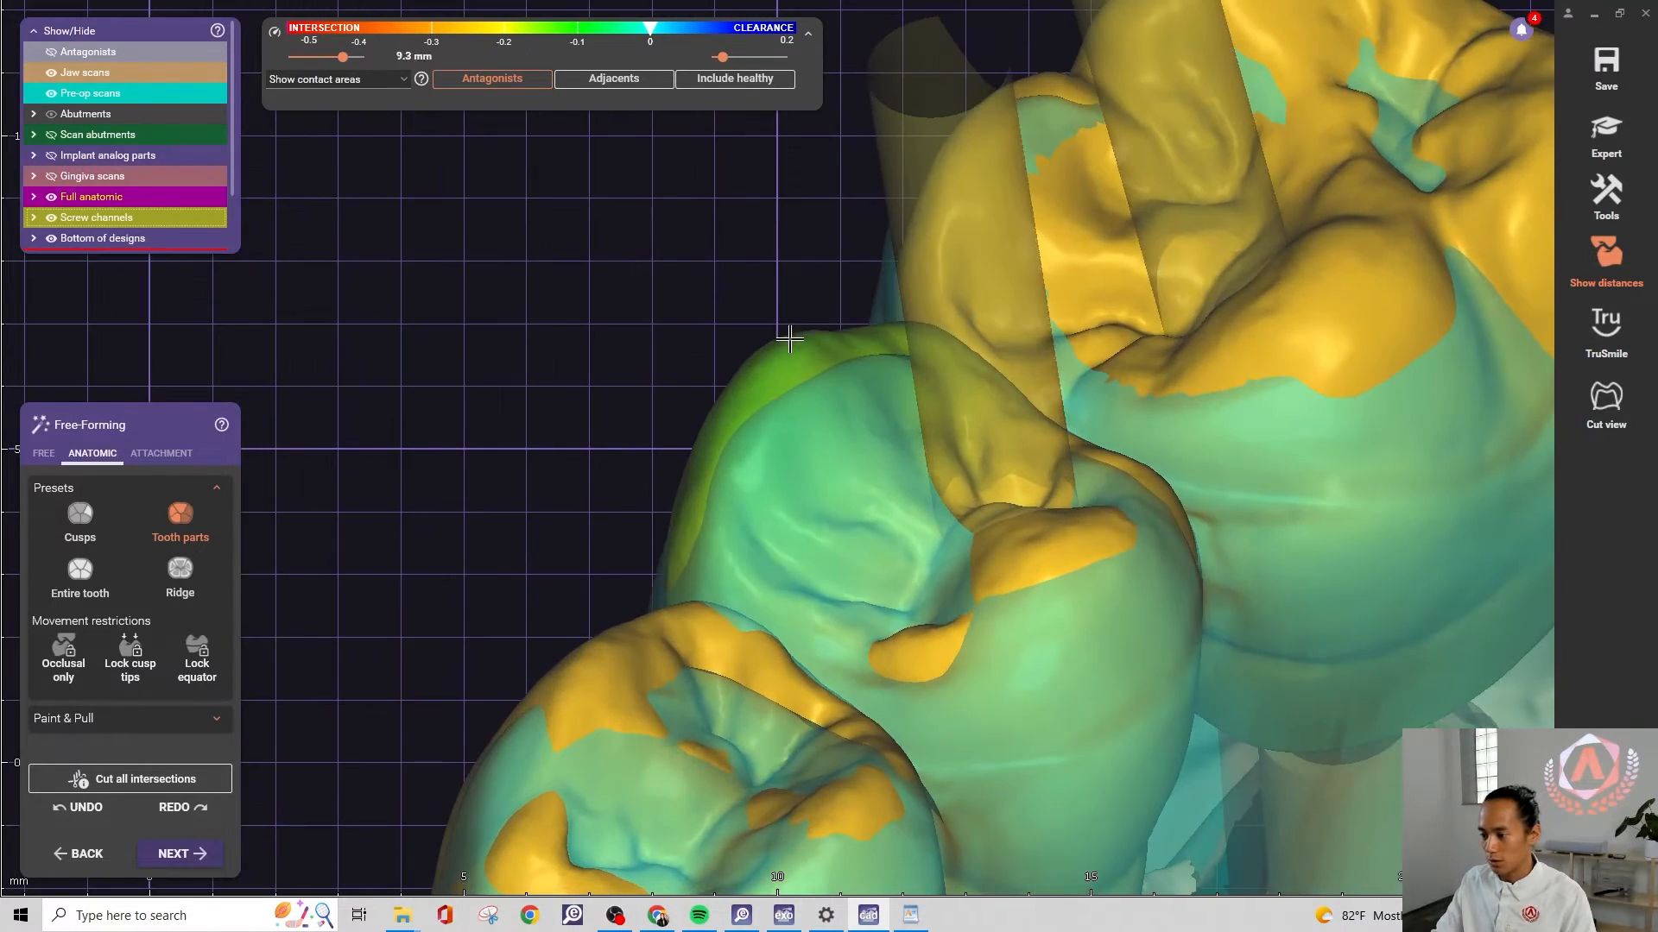
Return to the Cusps preset and shape the buccal cusp of the molar that overlaps the pre-op scan
scroll(802, 375, down, 3)
right_drag(1114, 282, 691, 233)
scroll(1110, 281, up, 3)
scroll(662, 222, down, 2)
right_drag(853, 304, 690, 457)
scroll(682, 460, up, 3)
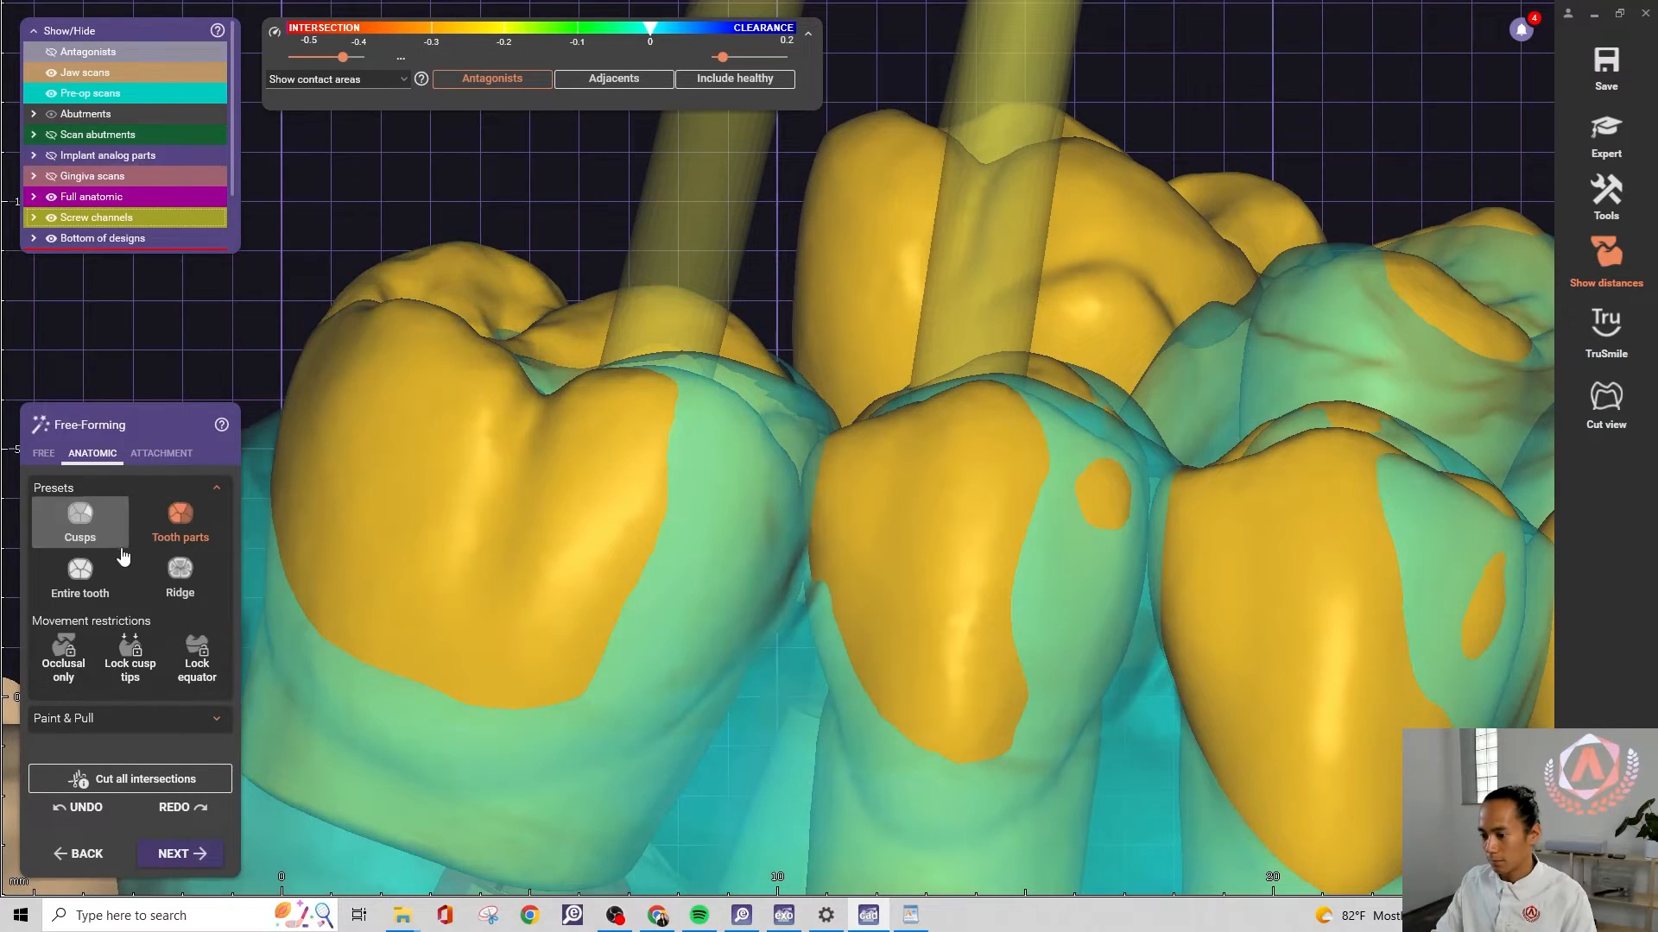
click(84, 529)
scroll(665, 428, up, 2)
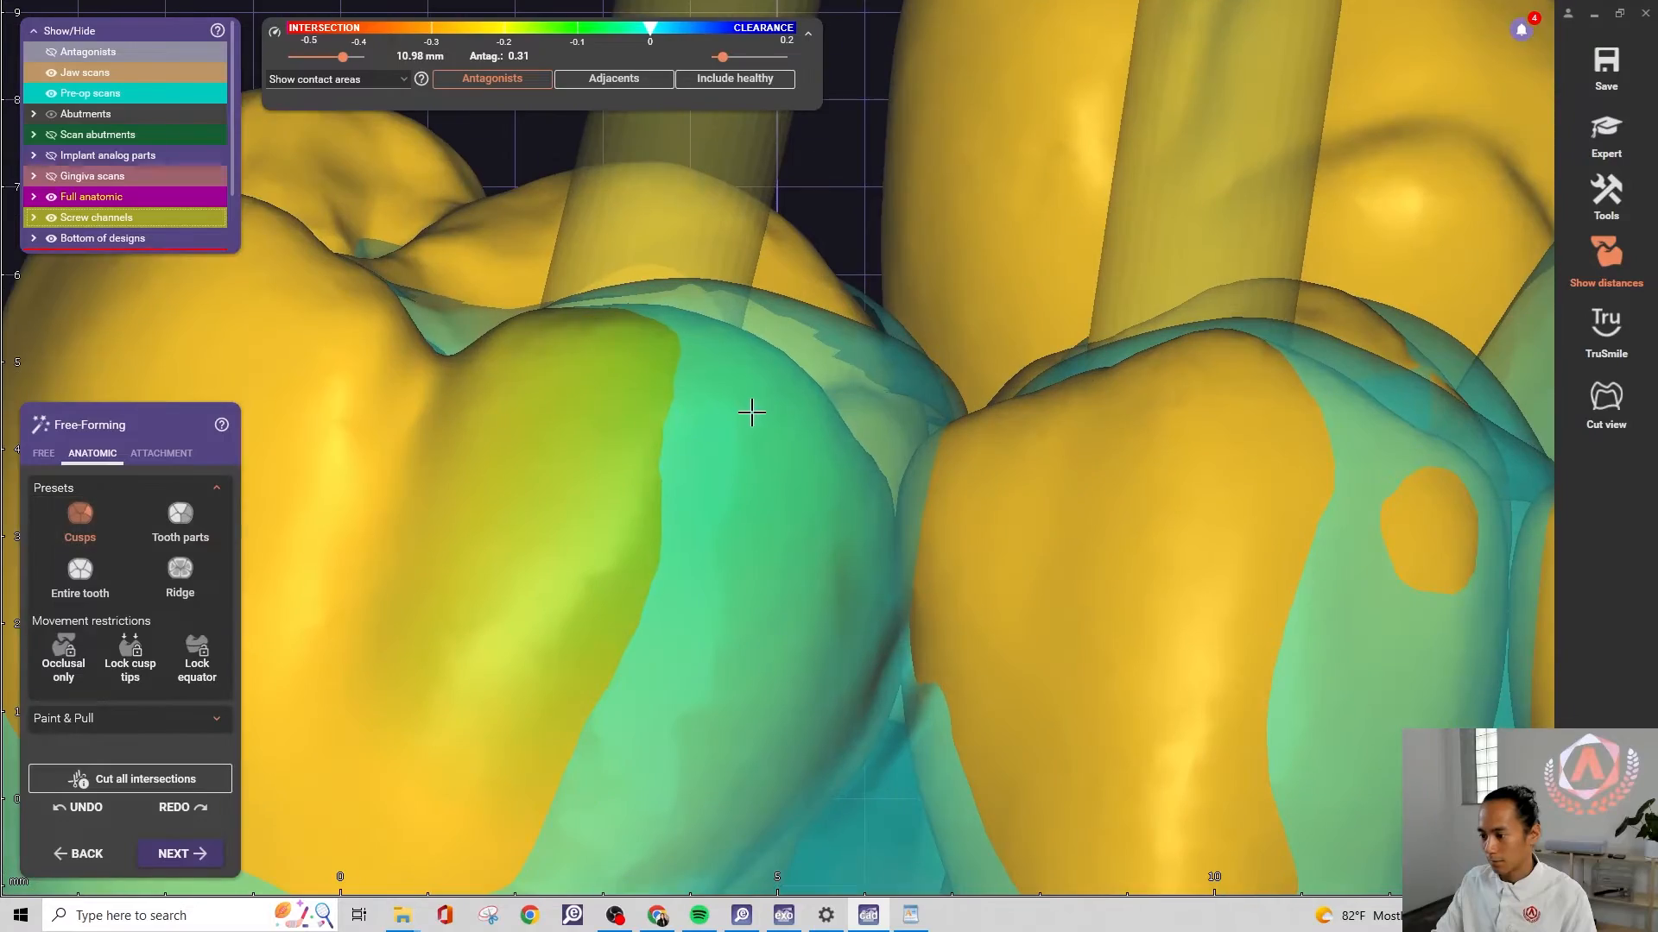
Shape the palatal cusps of the molar that overlaps the pre-op scan
scroll(764, 385, down, 4)
right_drag(762, 380, 1325, 484)
scroll(947, 309, down, 3)
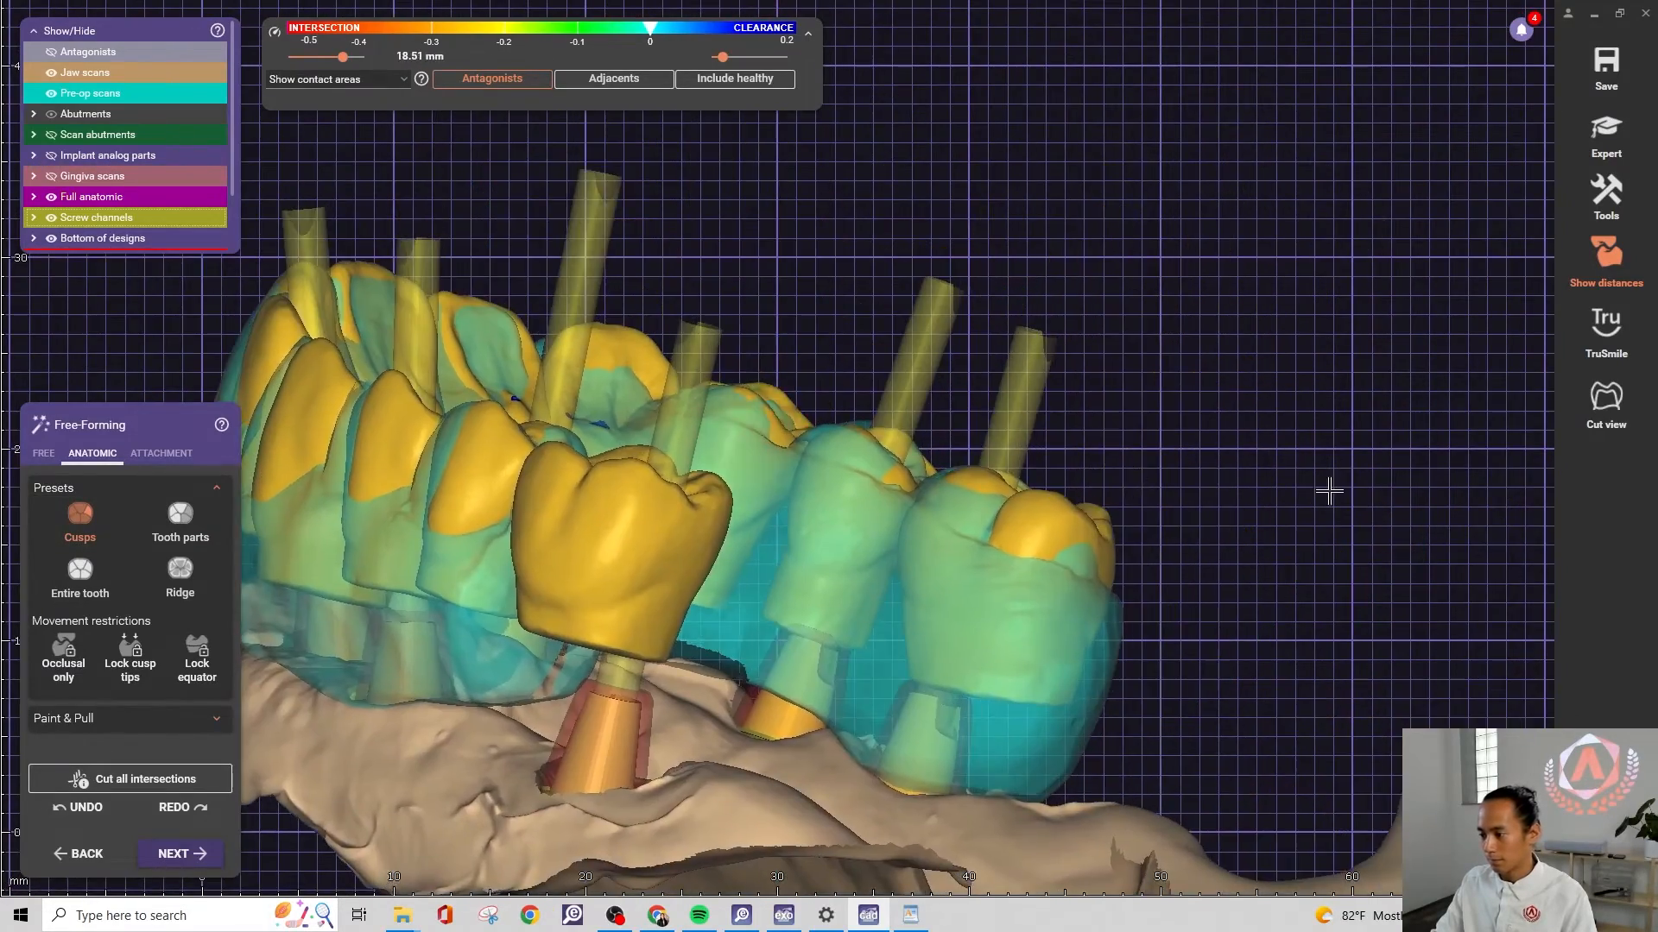
scroll(914, 536, up, 5)
right_drag(916, 537, 1042, 350)
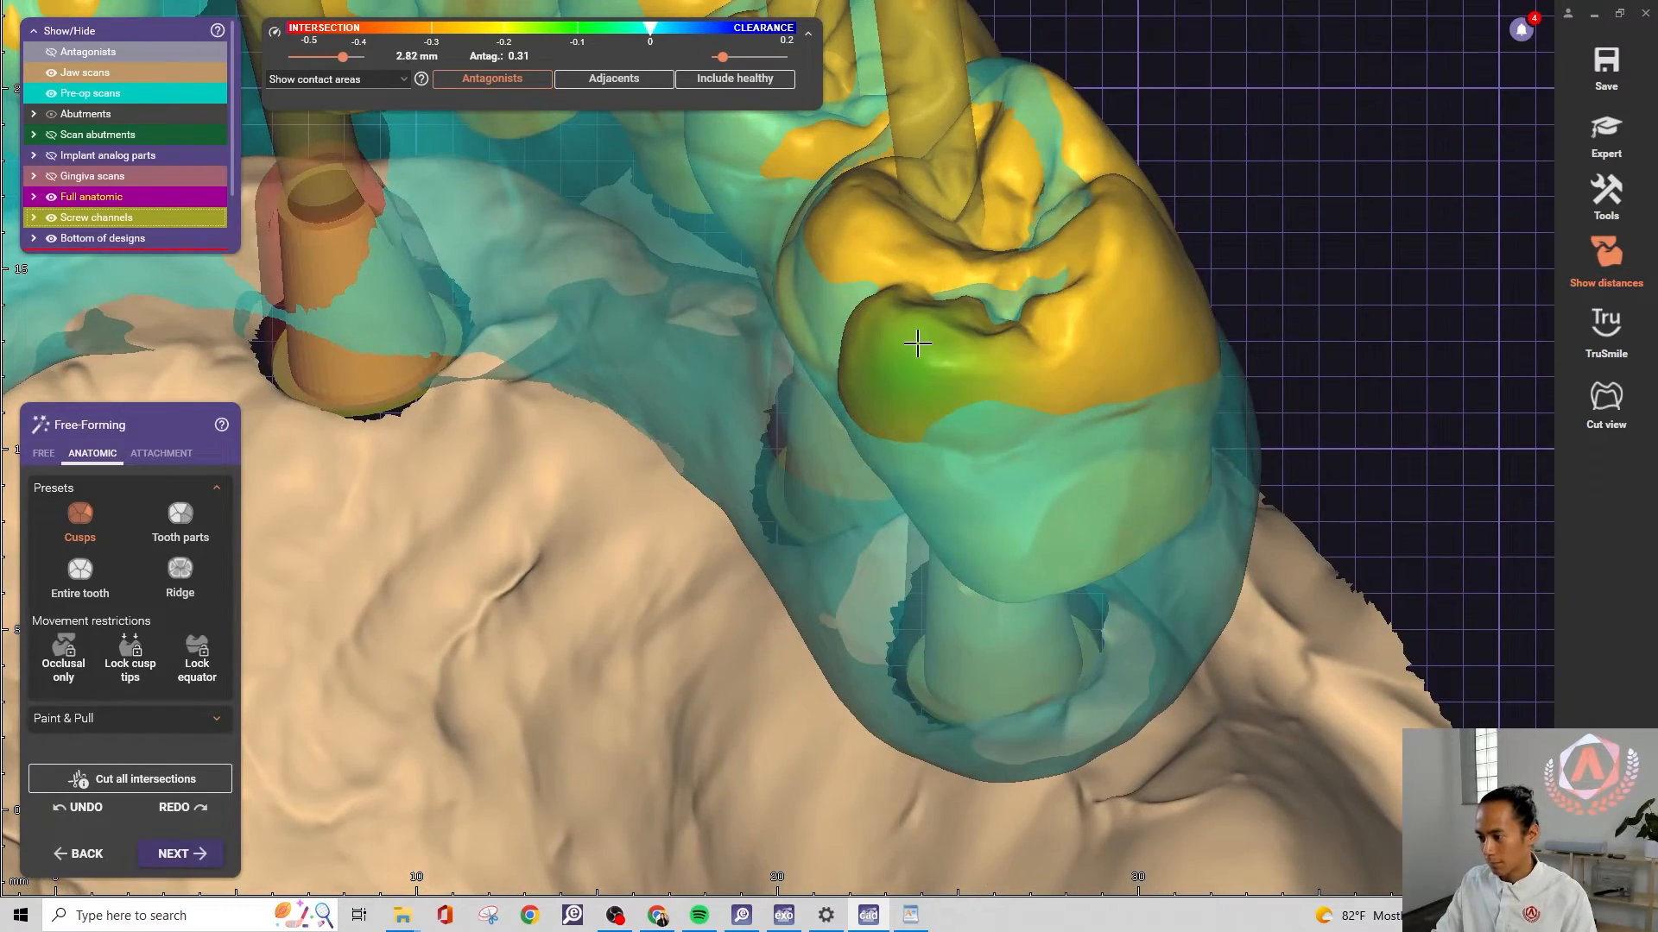
right_drag(948, 328, 815, 328)
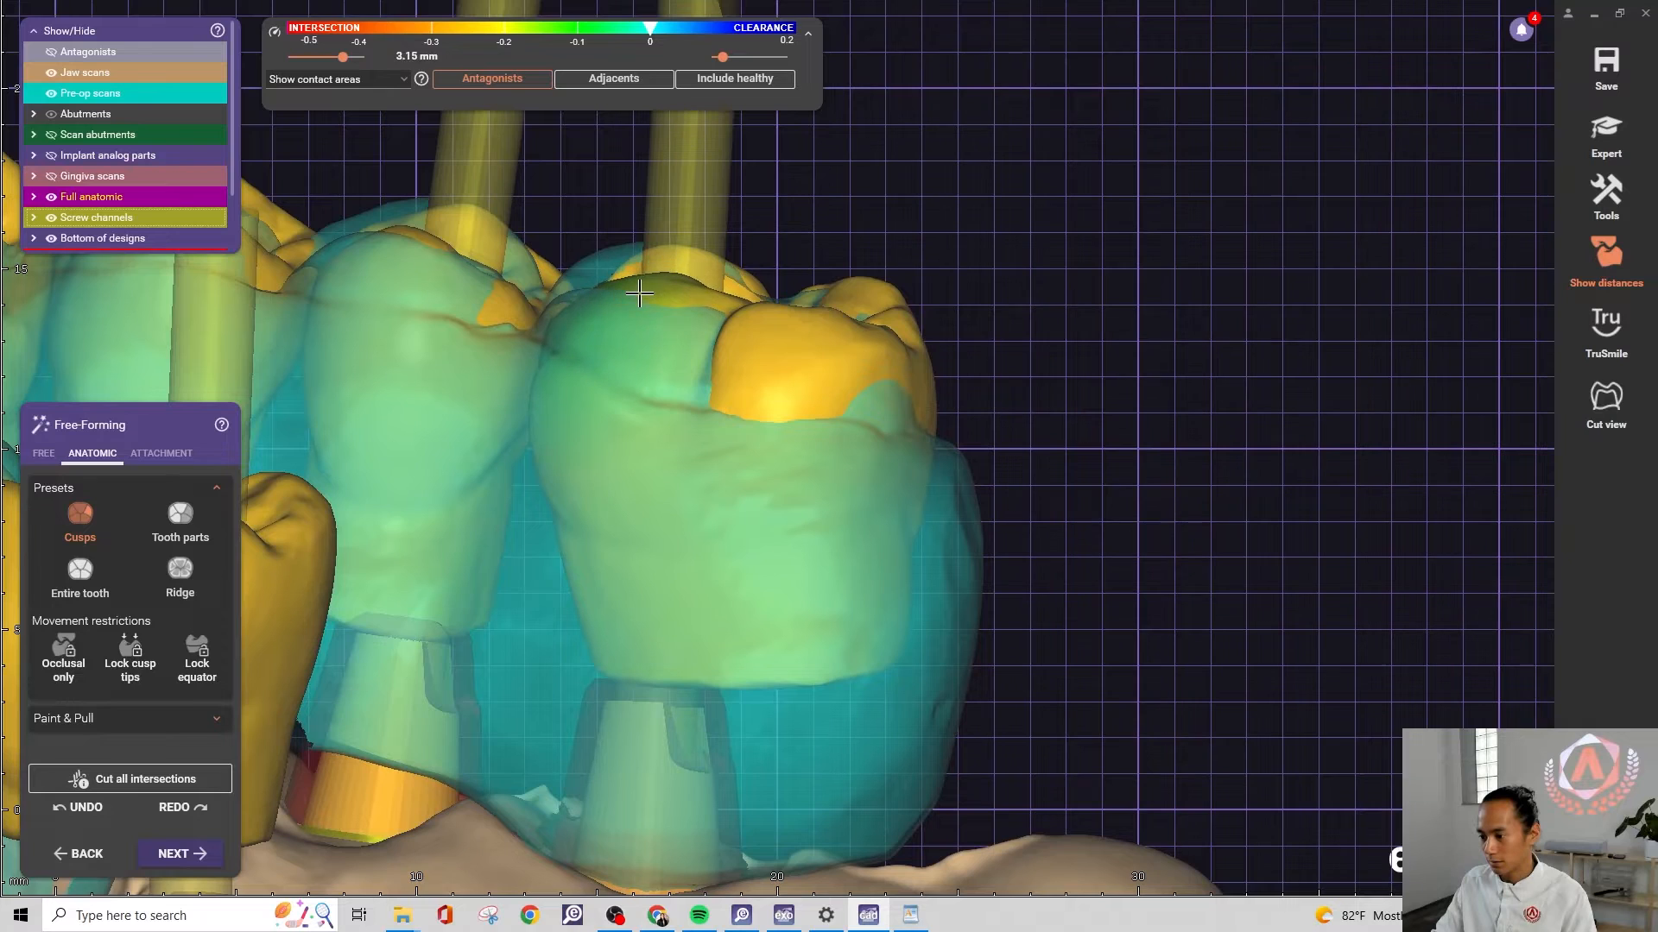
Shape the palatal cusp of the first premolar between the canine and the second premolar on the molar's side
scroll(652, 293, down, 3)
scroll(941, 300, up, 6)
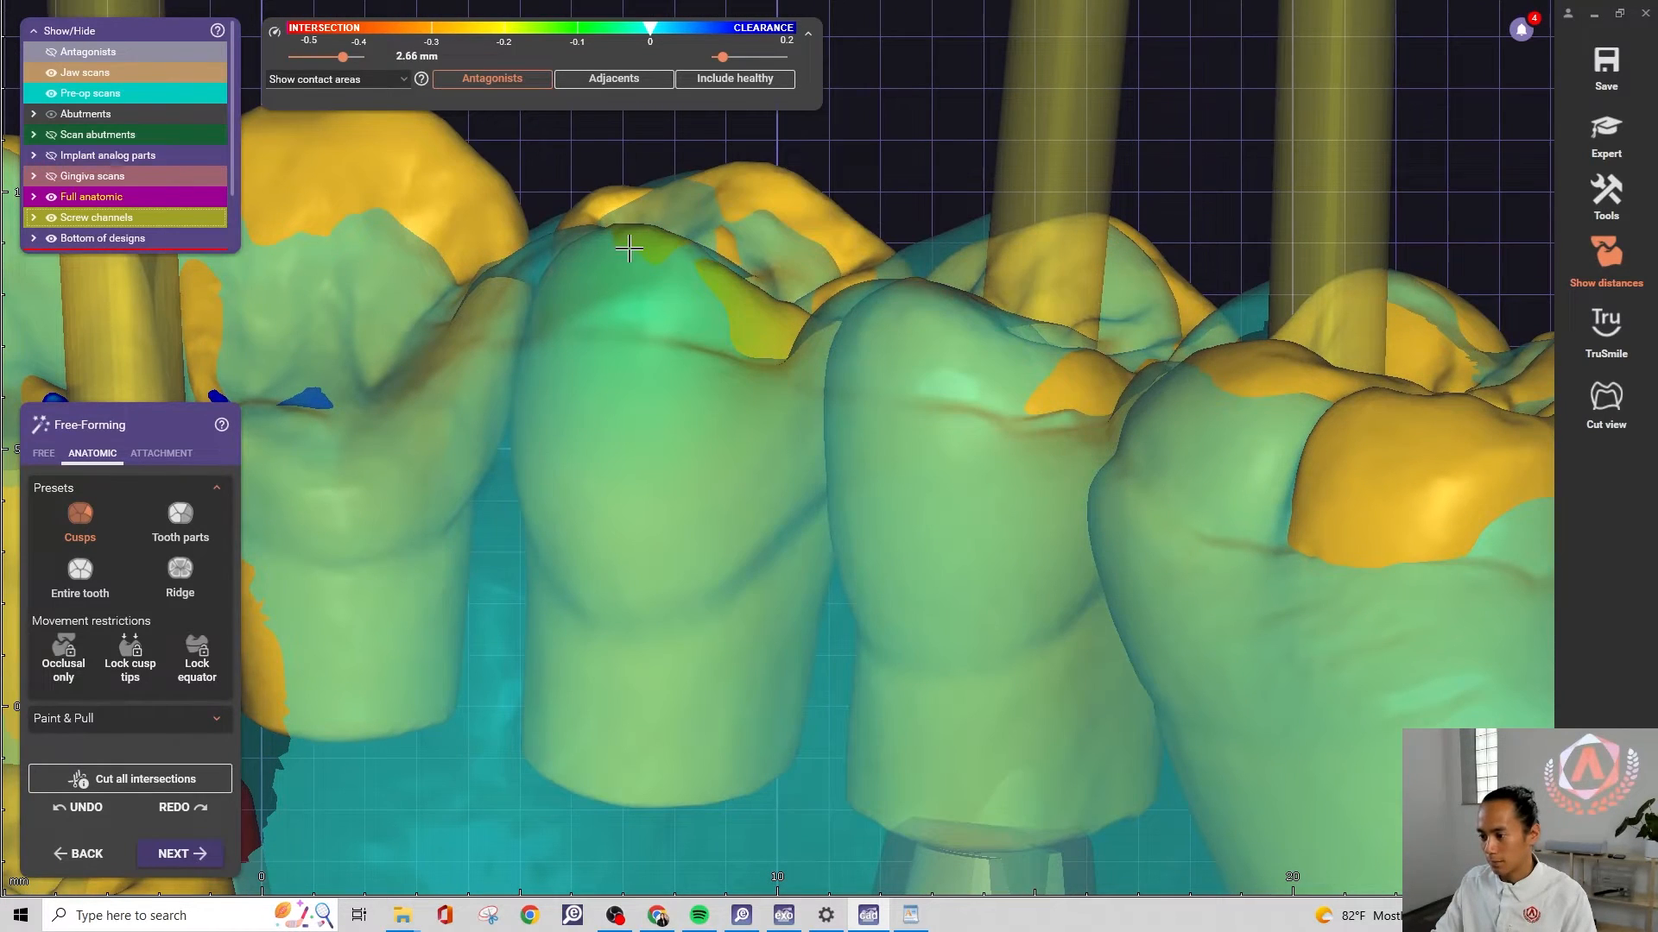
scroll(631, 247, down, 2)
right_drag(690, 263, 592, 255)
scroll(601, 251, down, 3)
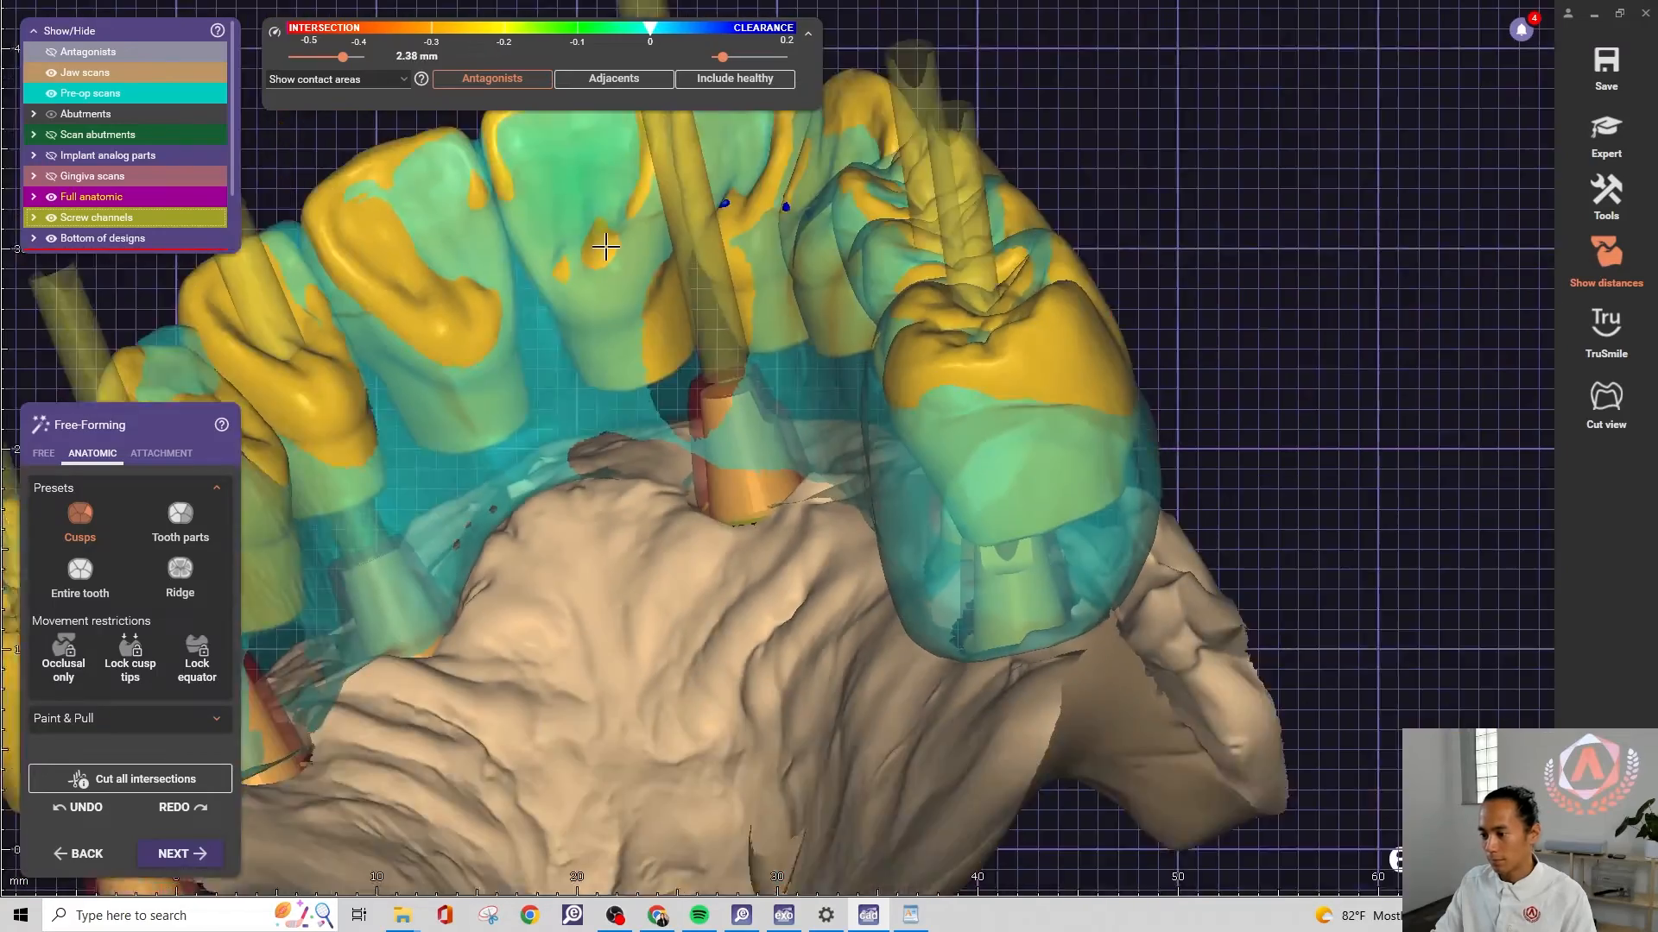
Examine the whole arch against the pre-op scan from the occlusal, palatal and facial sides and bring up the free-forming Adapt options
middle_drag(604, 248, 1115, 176)
scroll(1115, 176, down, 3)
right_drag(1116, 177, 1109, 228)
scroll(684, 341, up, 4)
middle_drag(846, 268, 489, 622)
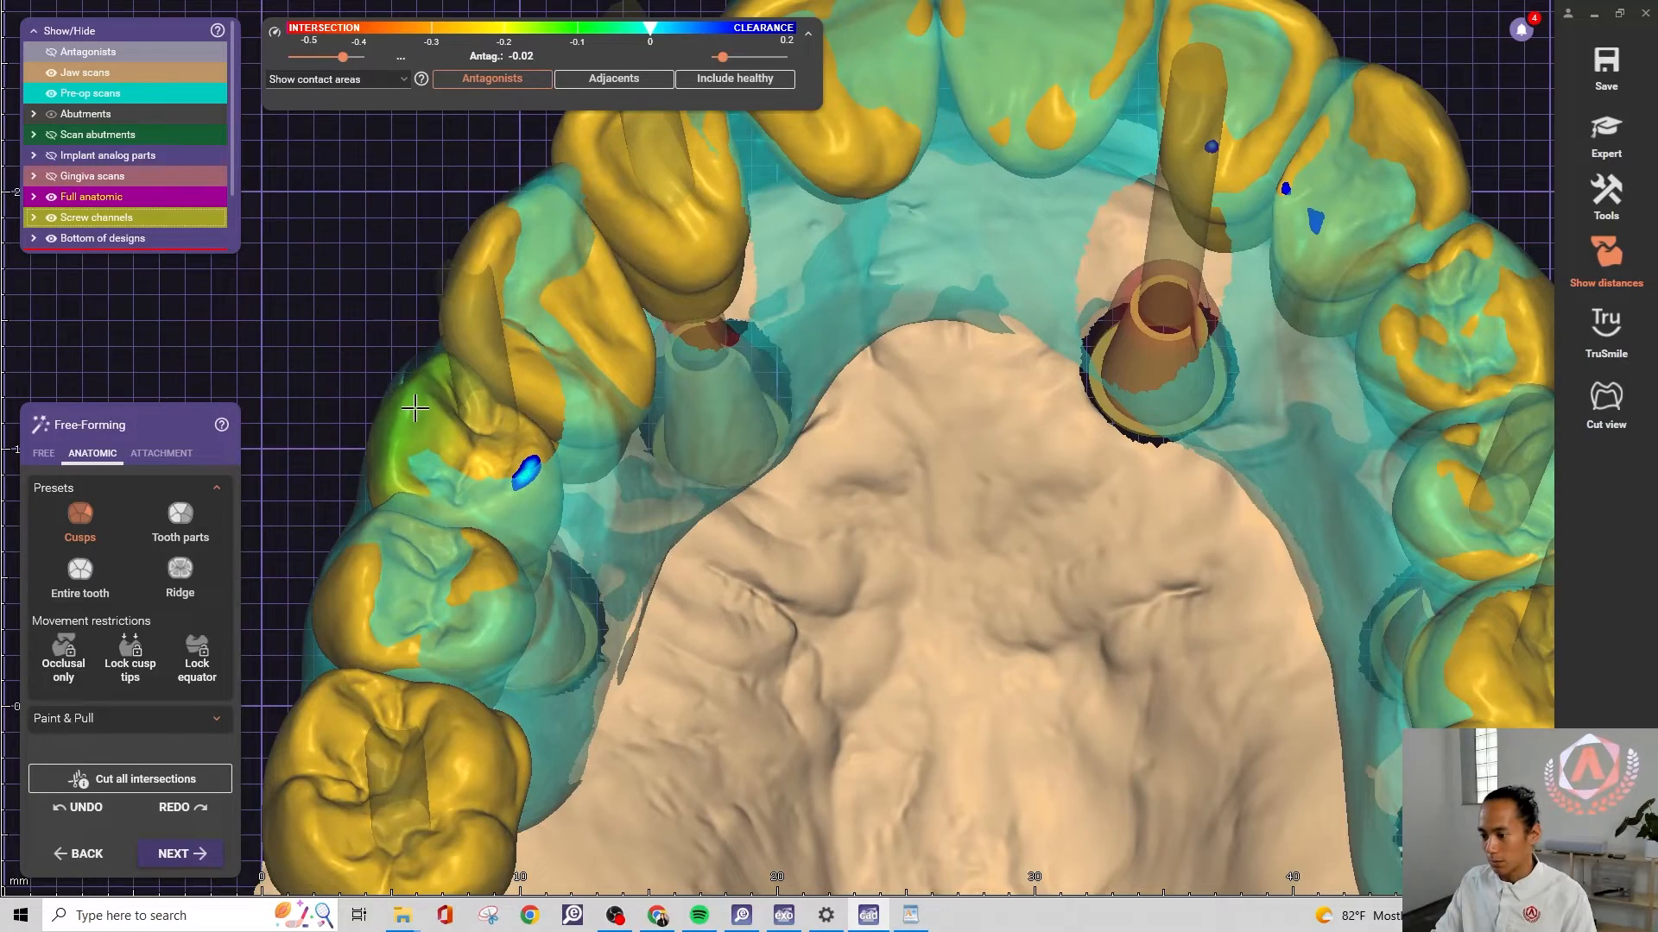
scroll(395, 399, down, 4)
right_drag(395, 399, 744, 321)
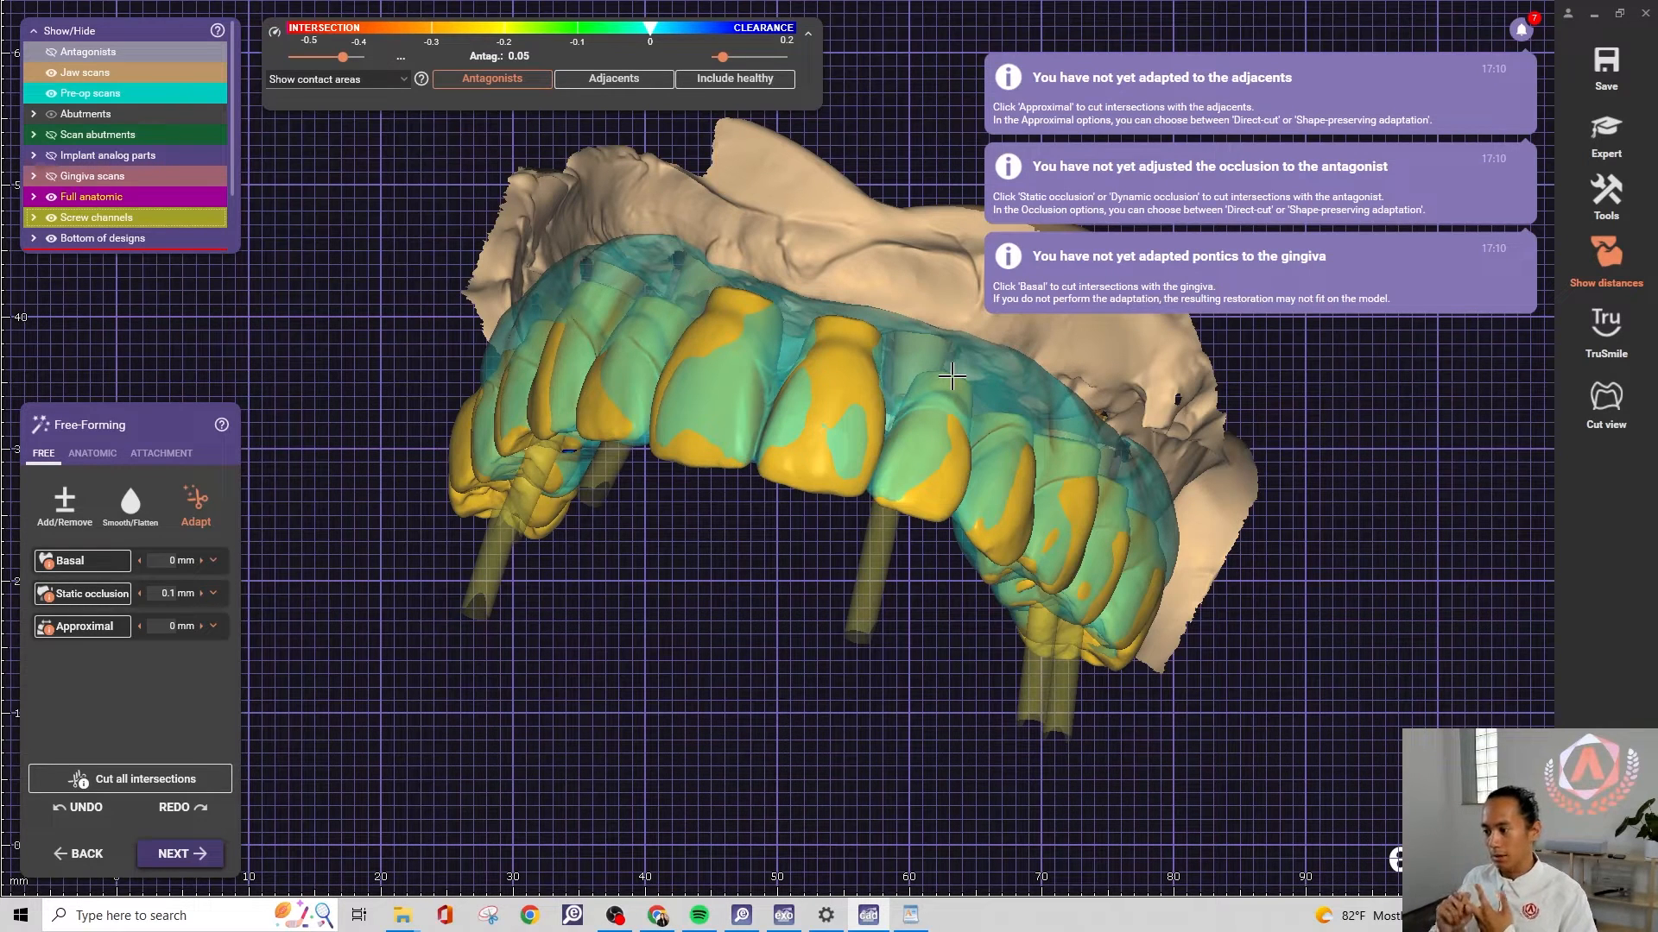
right_drag(952, 376, 872, 604)
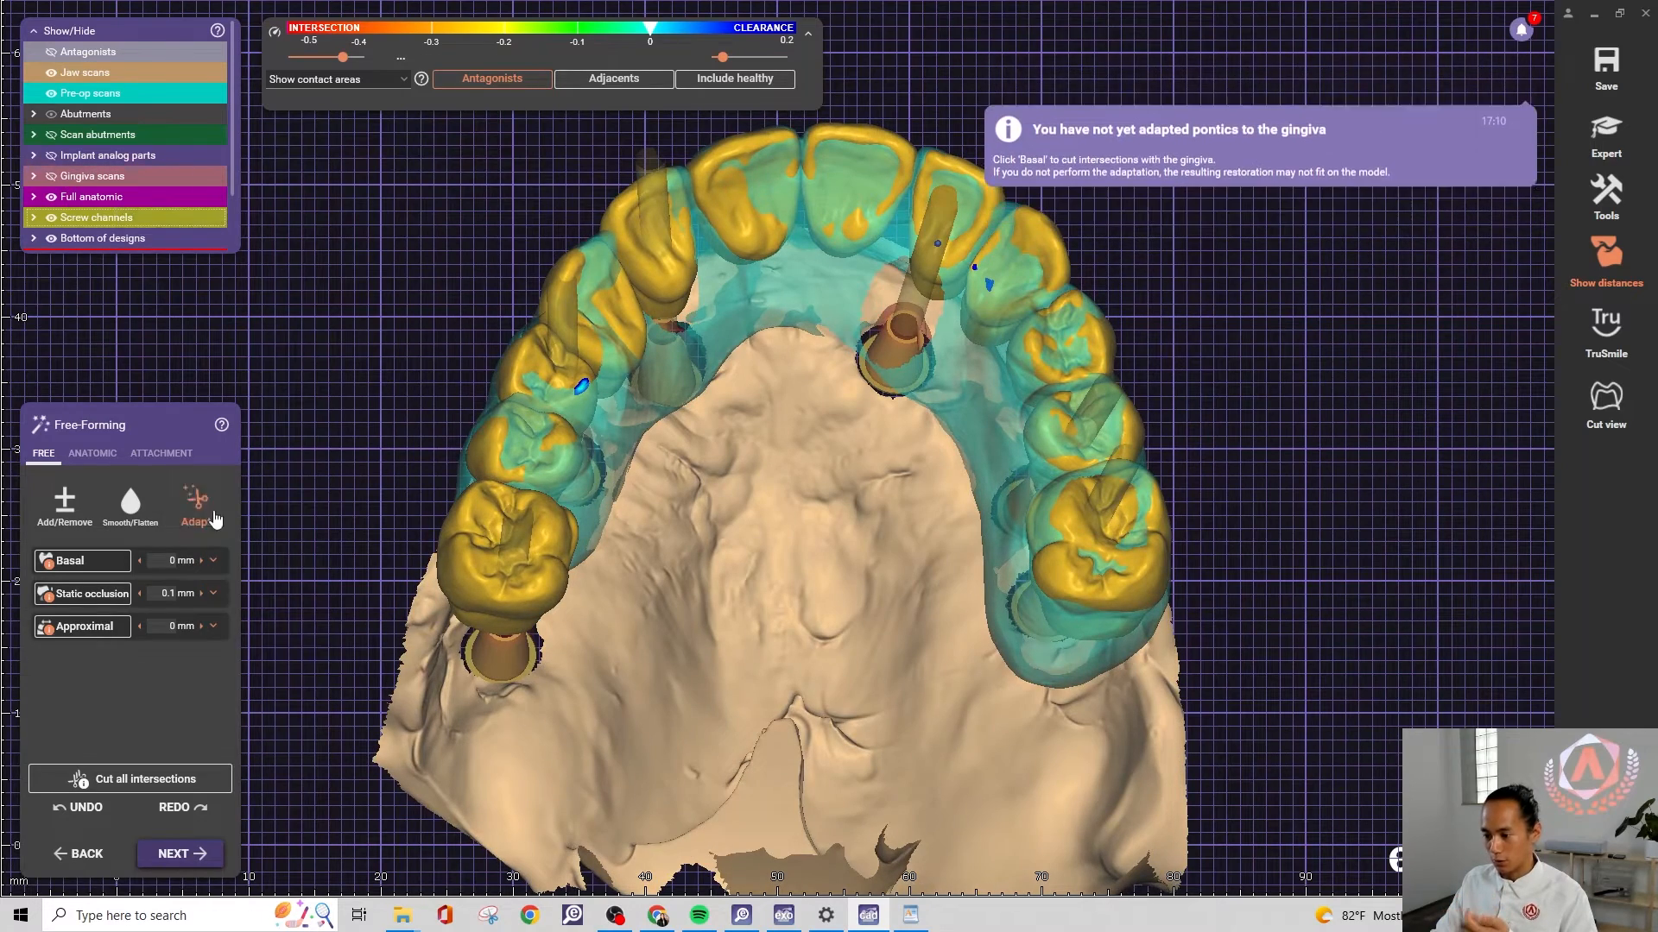
right_drag(649, 393, 640, 319)
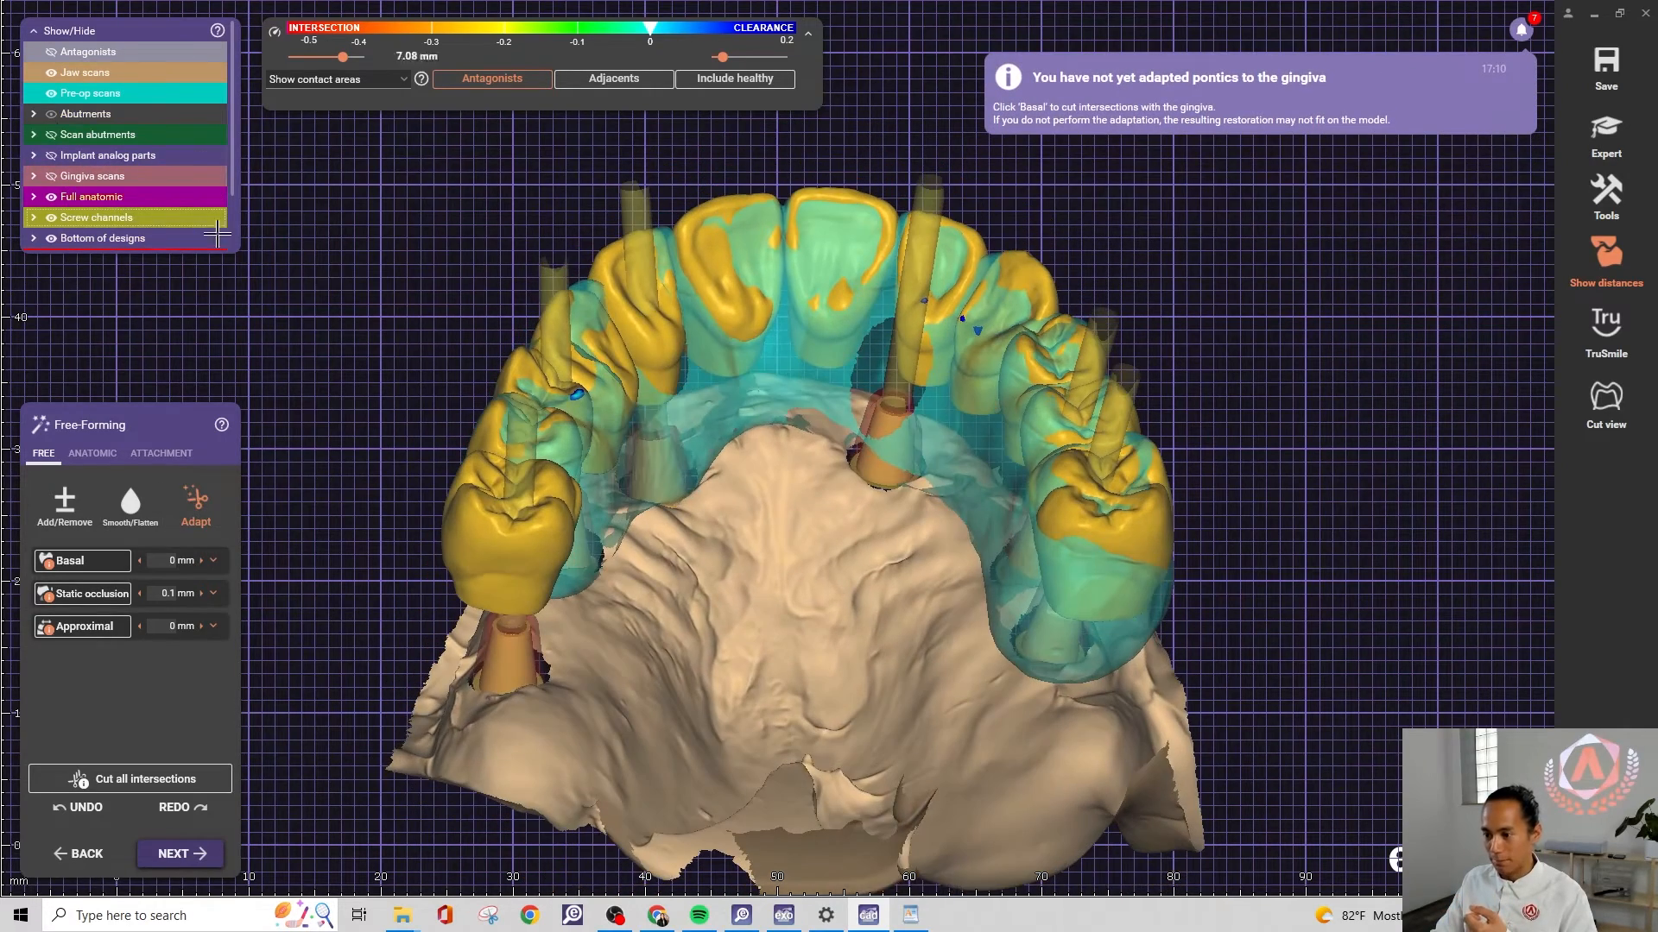
Hide the pre-op scans, show the antagonists, and examine how the upper teeth meet the lower arch from the front and palatal sides
click(51, 95)
right_drag(399, 256, 448, 571)
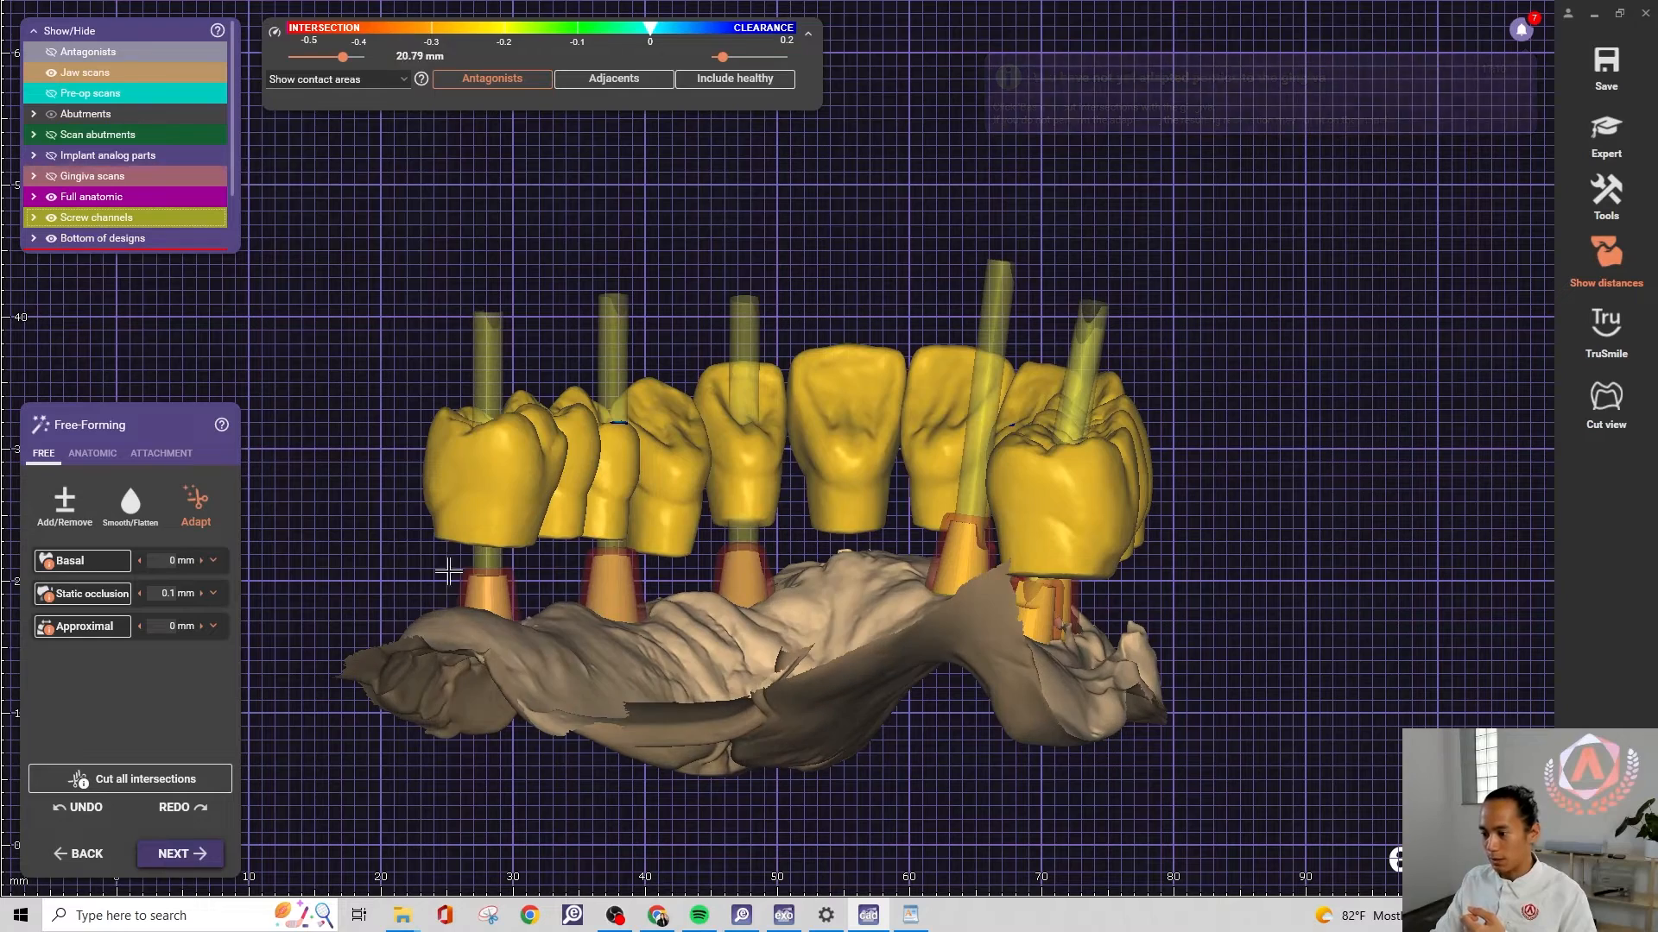
right_drag(1029, 565, 853, 423)
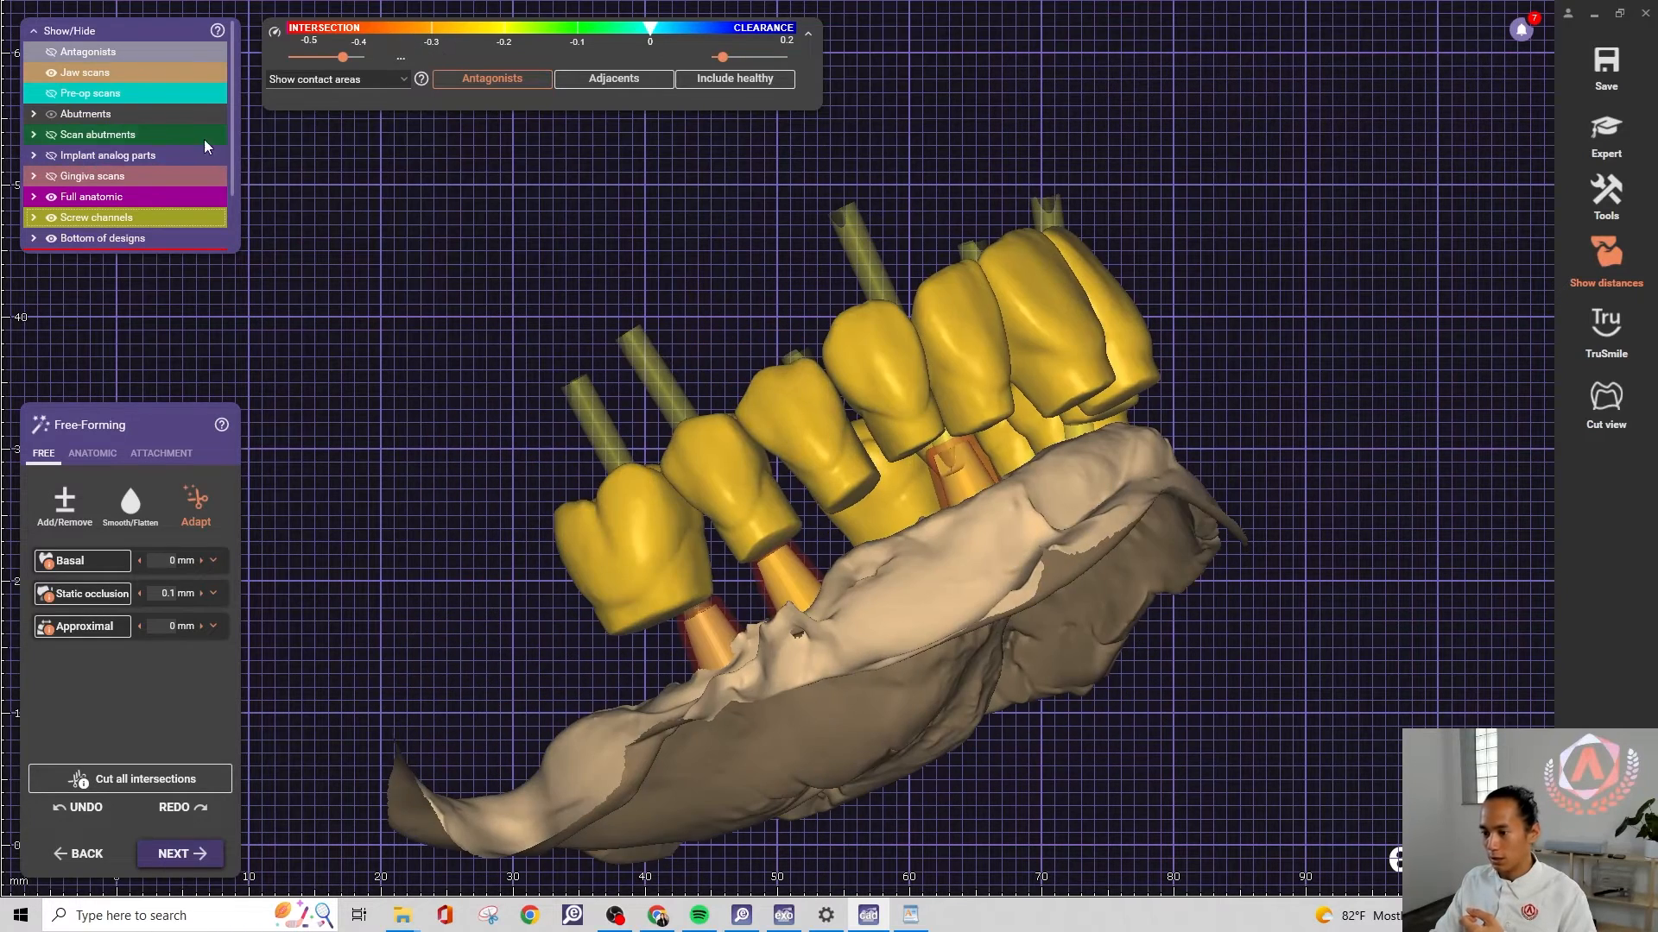
click(51, 52)
right_drag(388, 159, 724, 235)
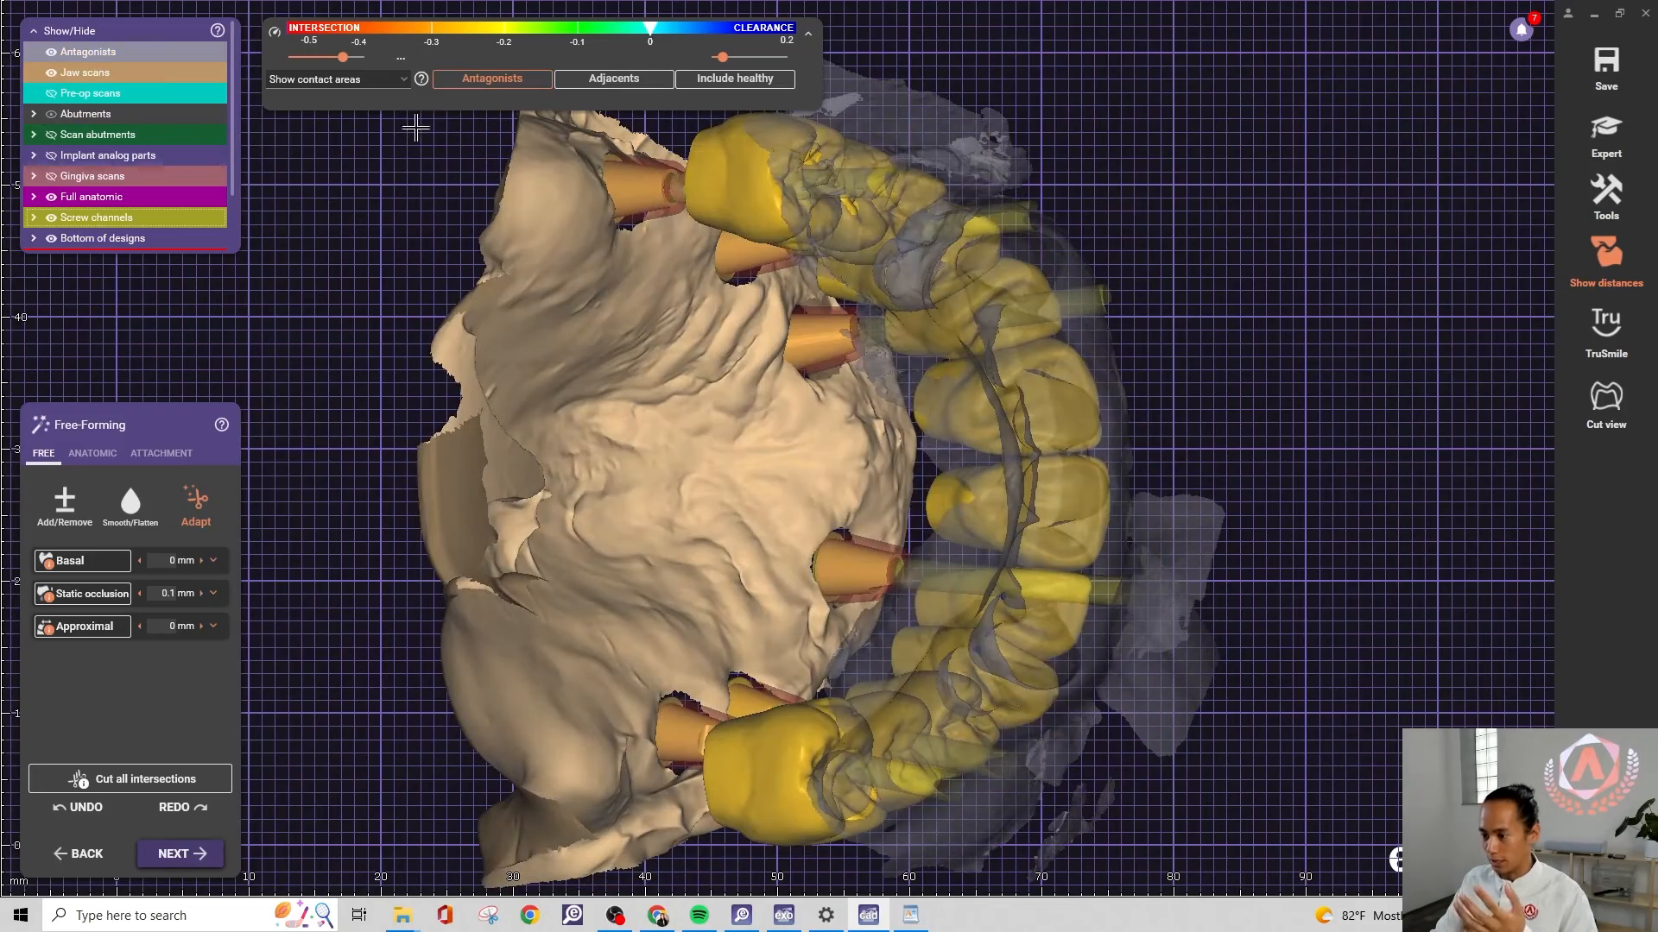
right_drag(416, 159, 876, 407)
scroll(876, 407, up, 2)
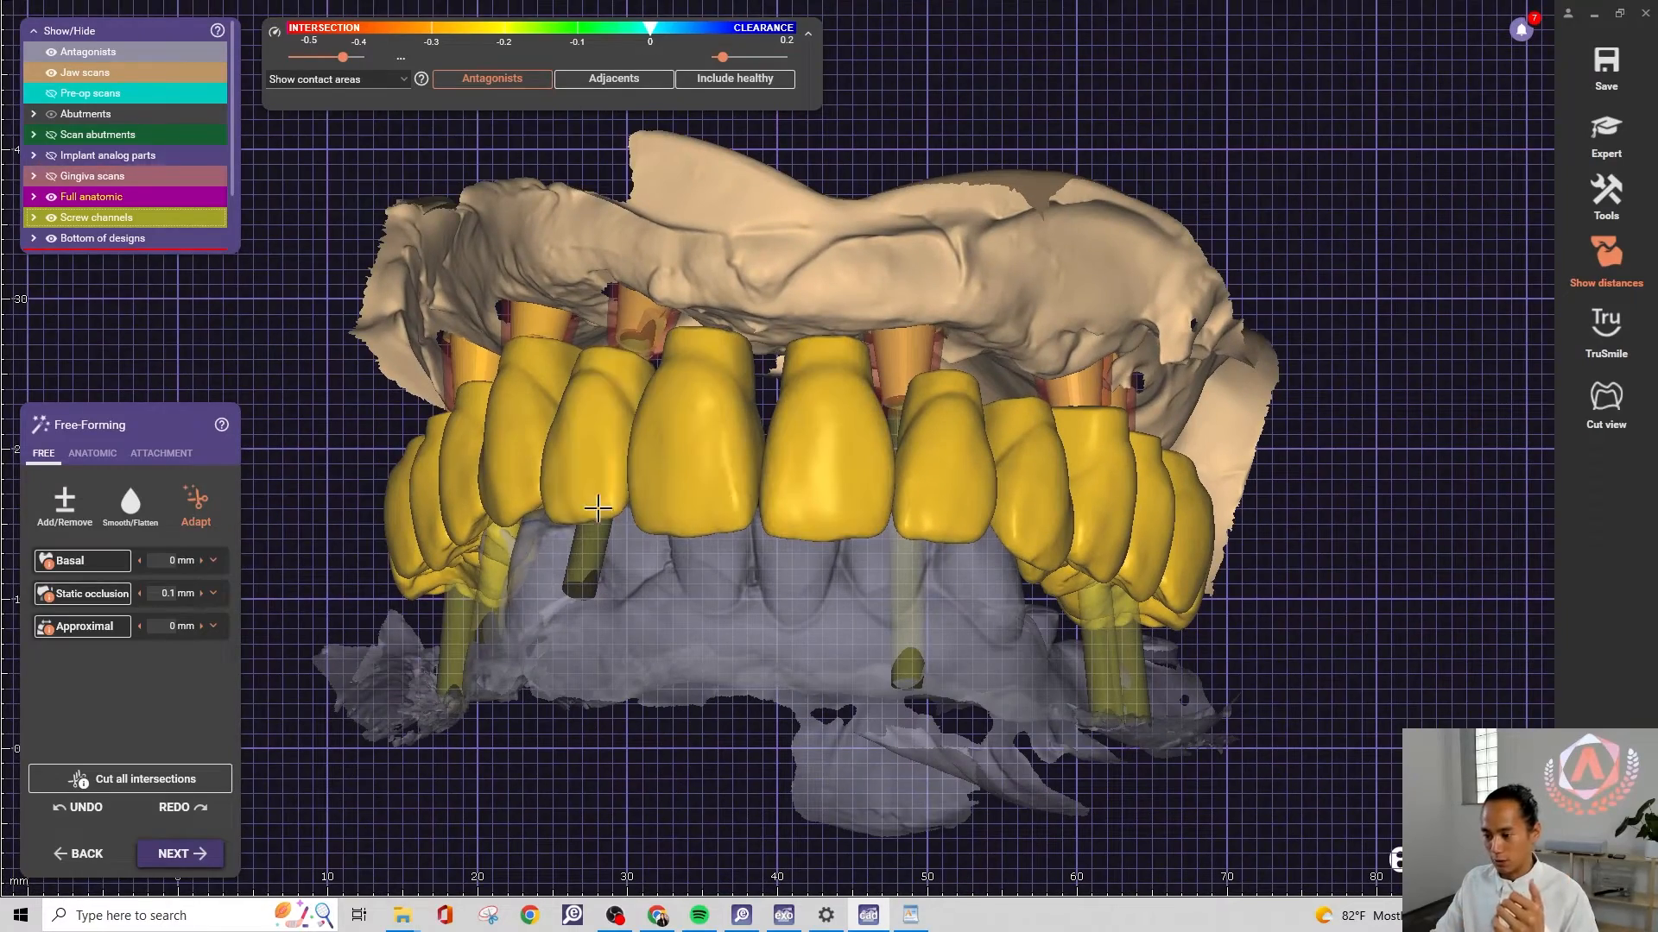
right_drag(870, 562, 861, 555)
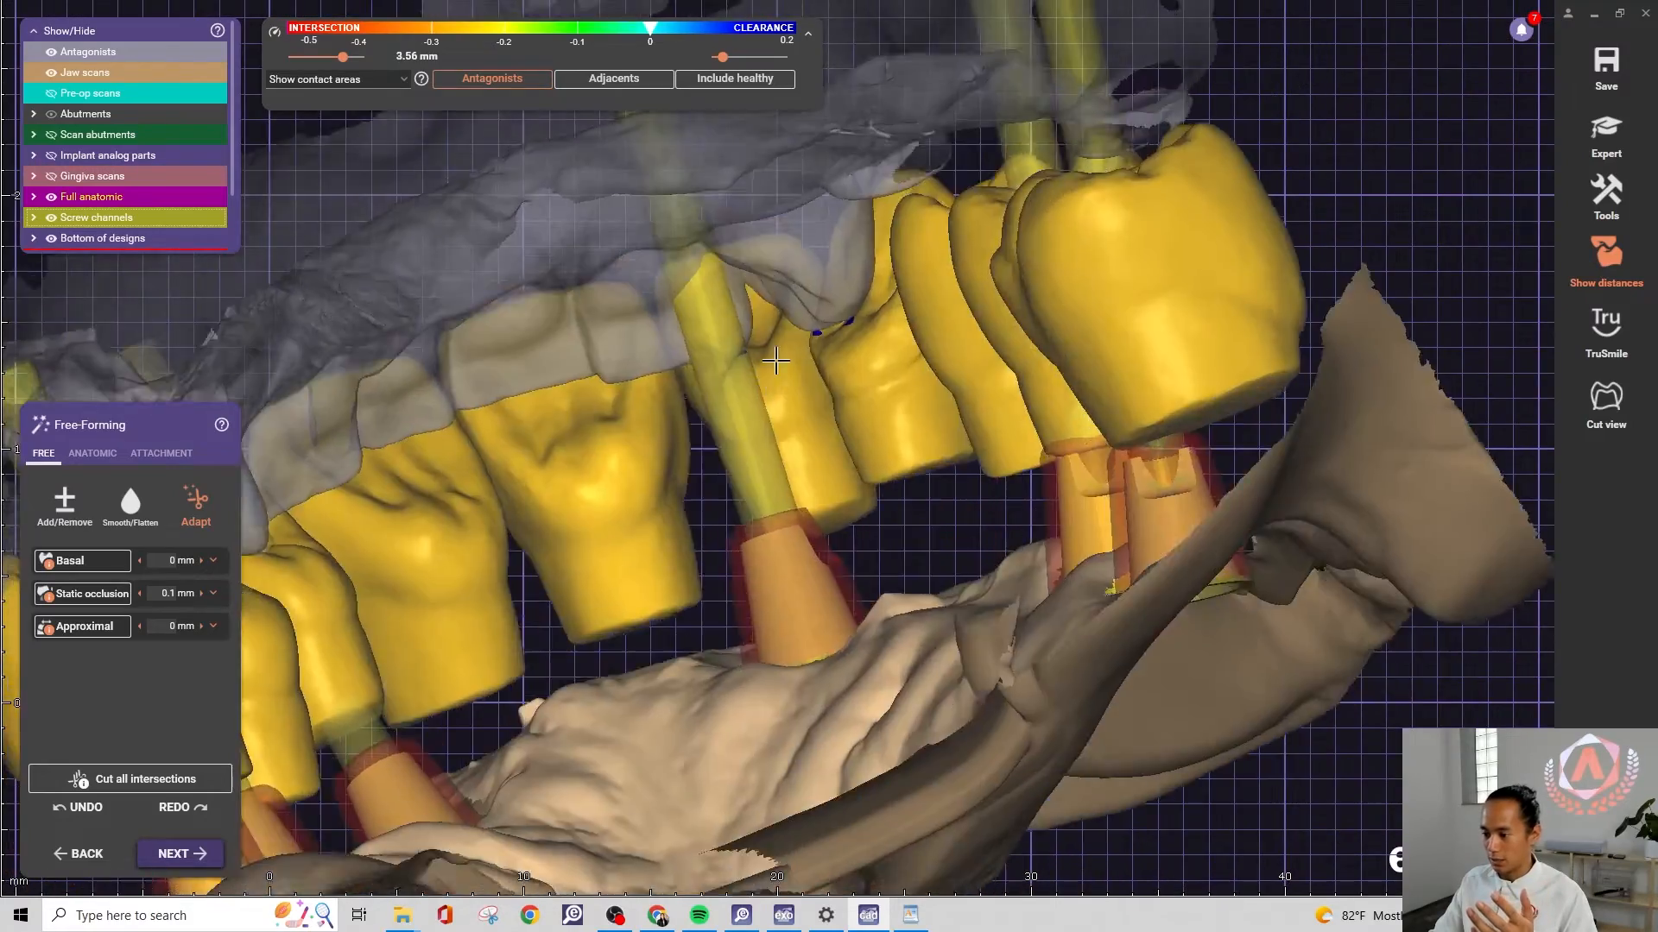
right_drag(775, 361, 776, 361)
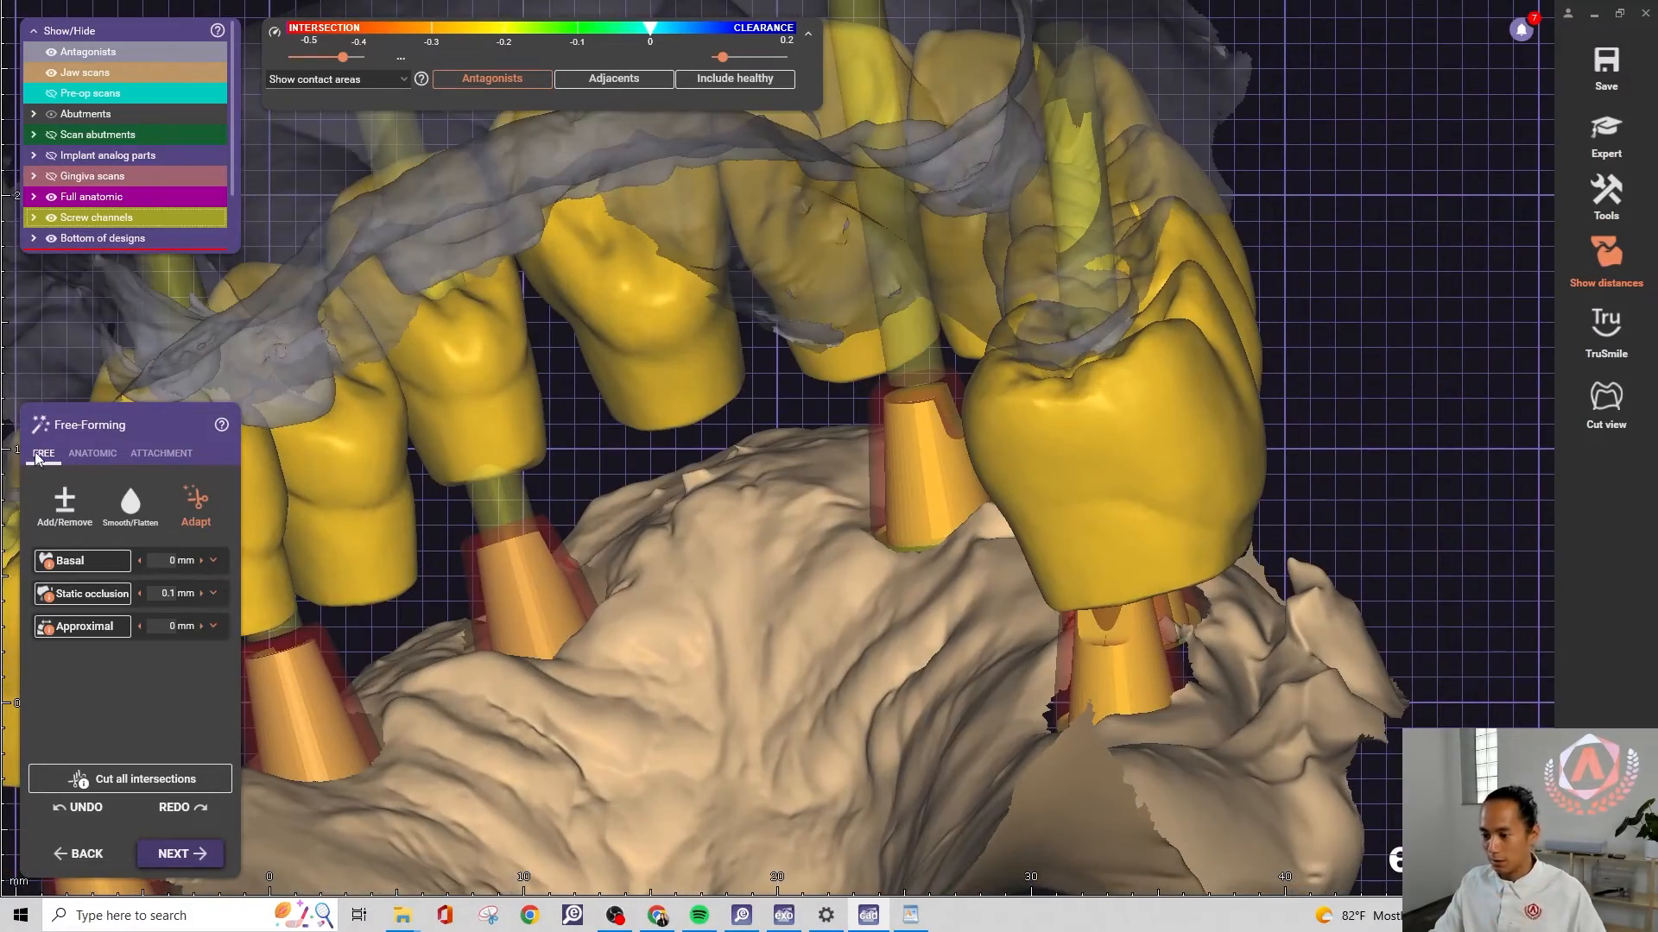
Enlarge the Add/Remove brush and adjust the palatal surface of the lateral incisor with the angled screw channel to contact the antagonist
click(65, 513)
scroll(610, 277, up, 5)
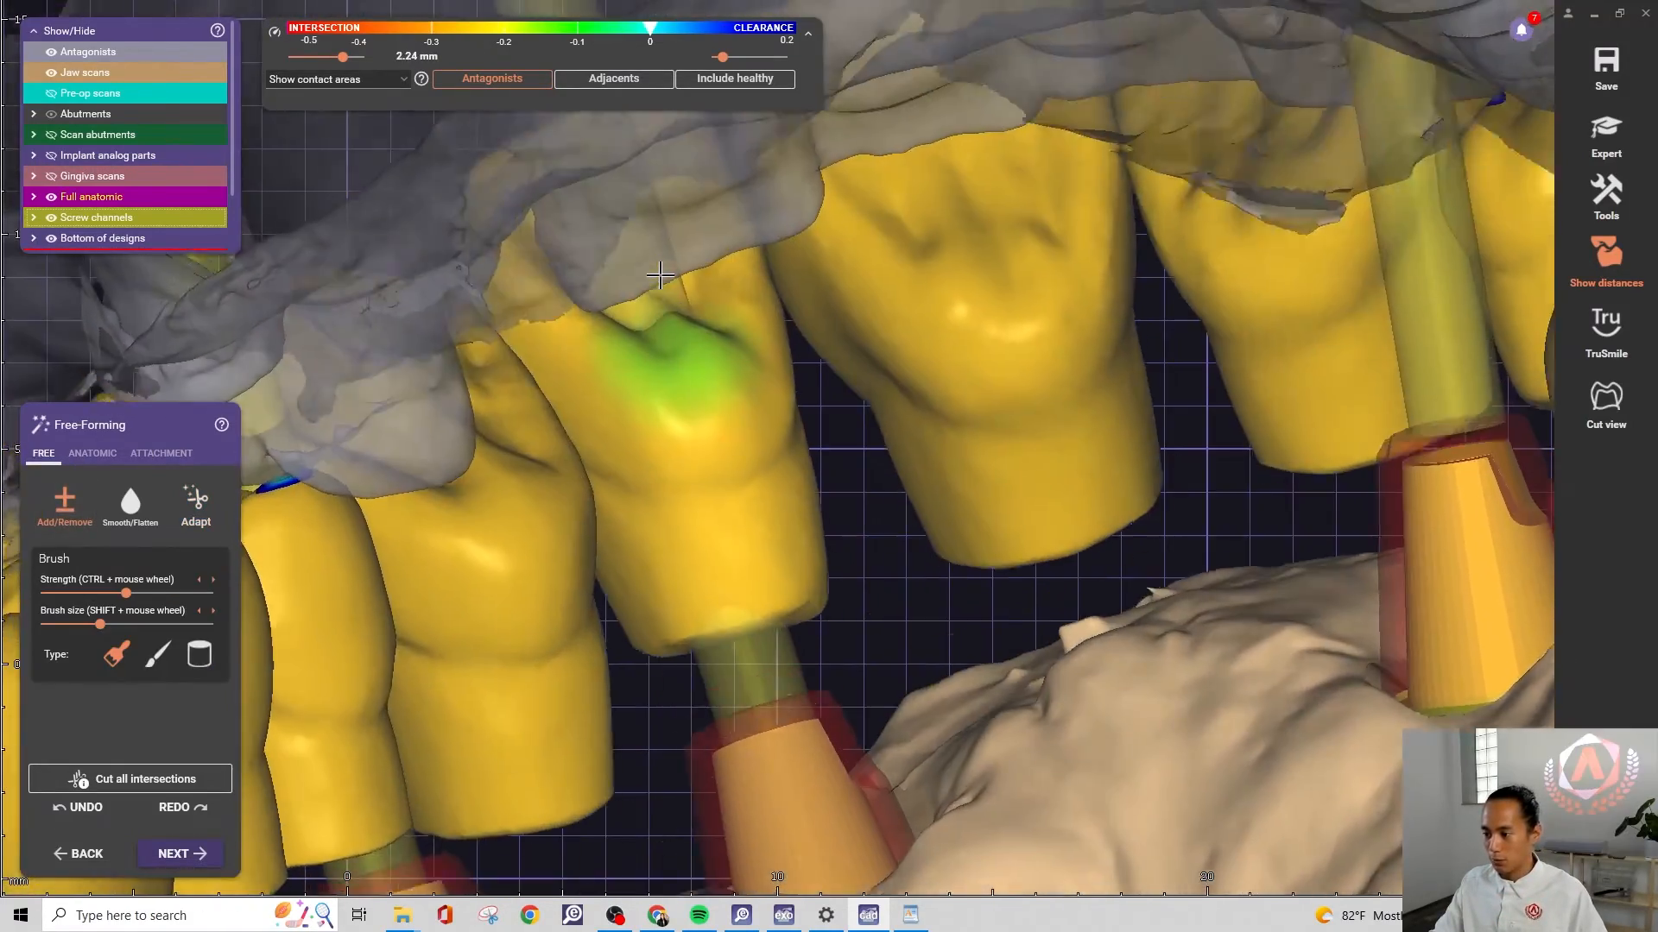
right_drag(659, 275, 644, 669)
scroll(703, 638, up, 4)
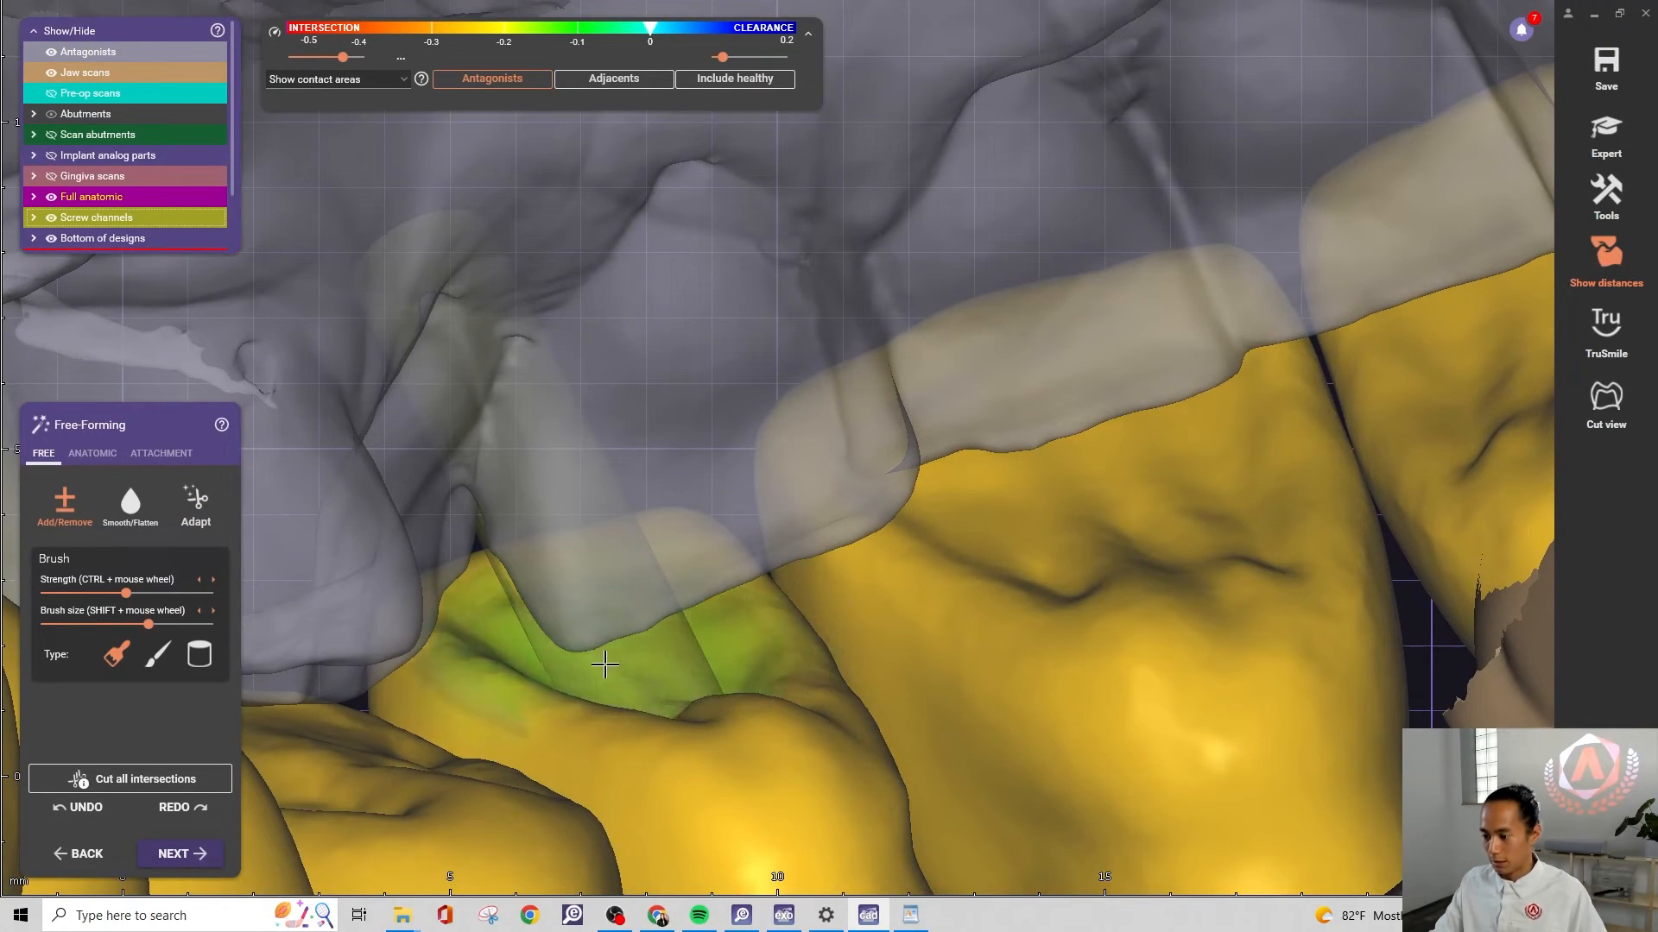
right_drag(684, 627, 872, 412)
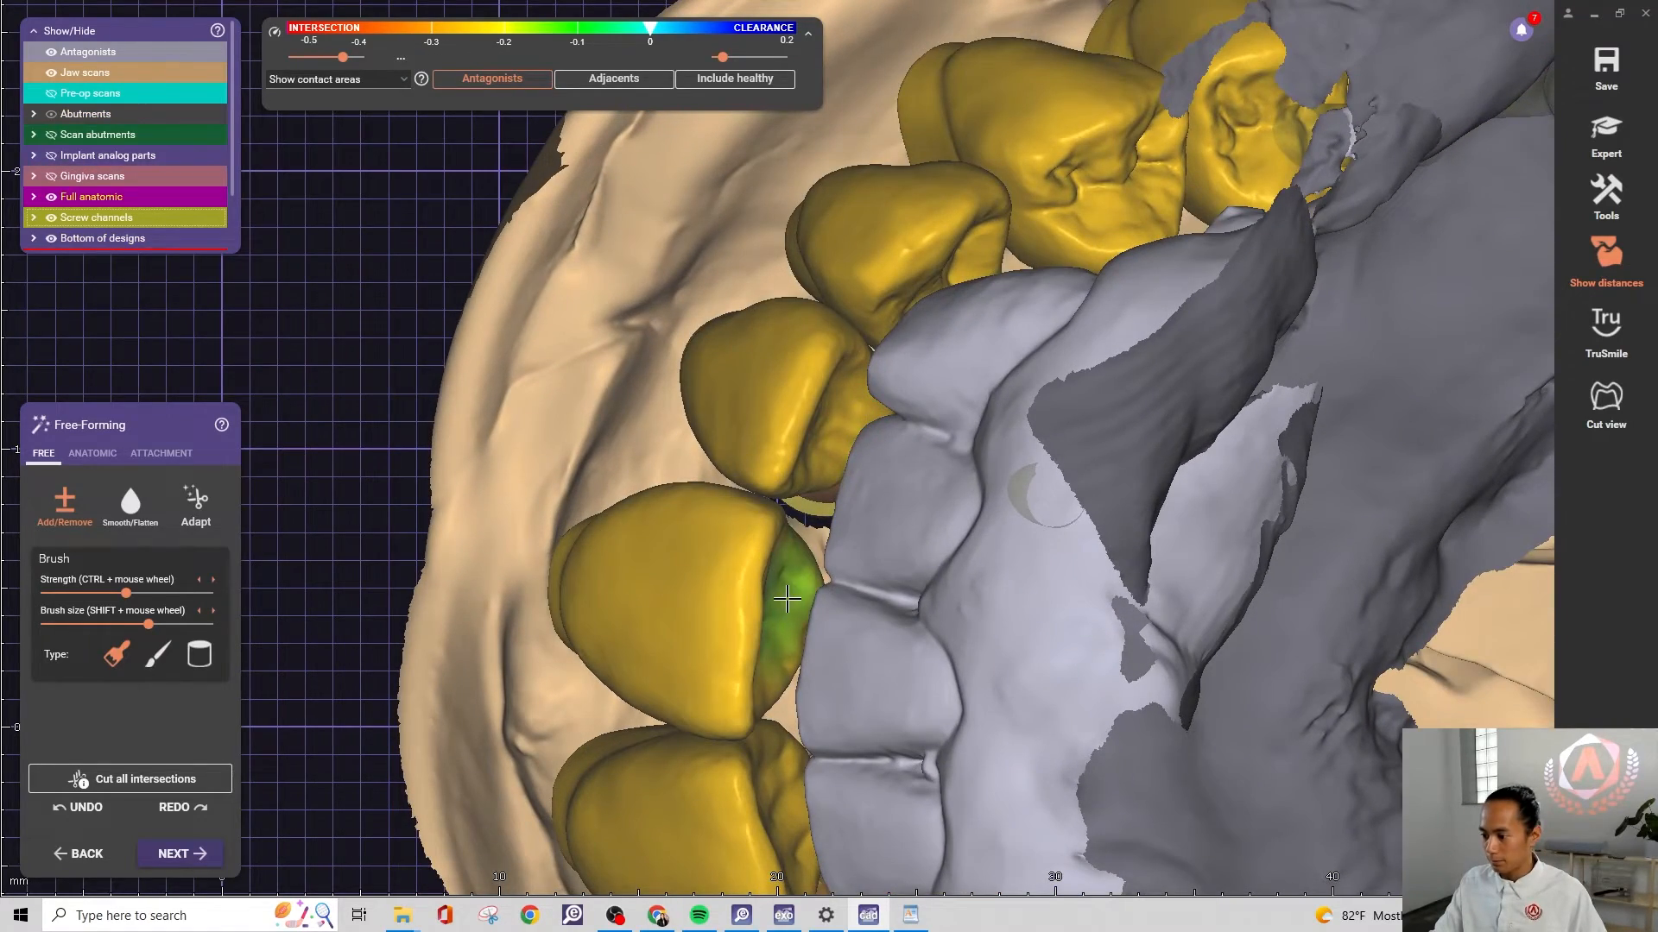
right_drag(787, 598, 915, 528)
right_drag(984, 662, 1018, 613)
scroll(829, 596, up, 5)
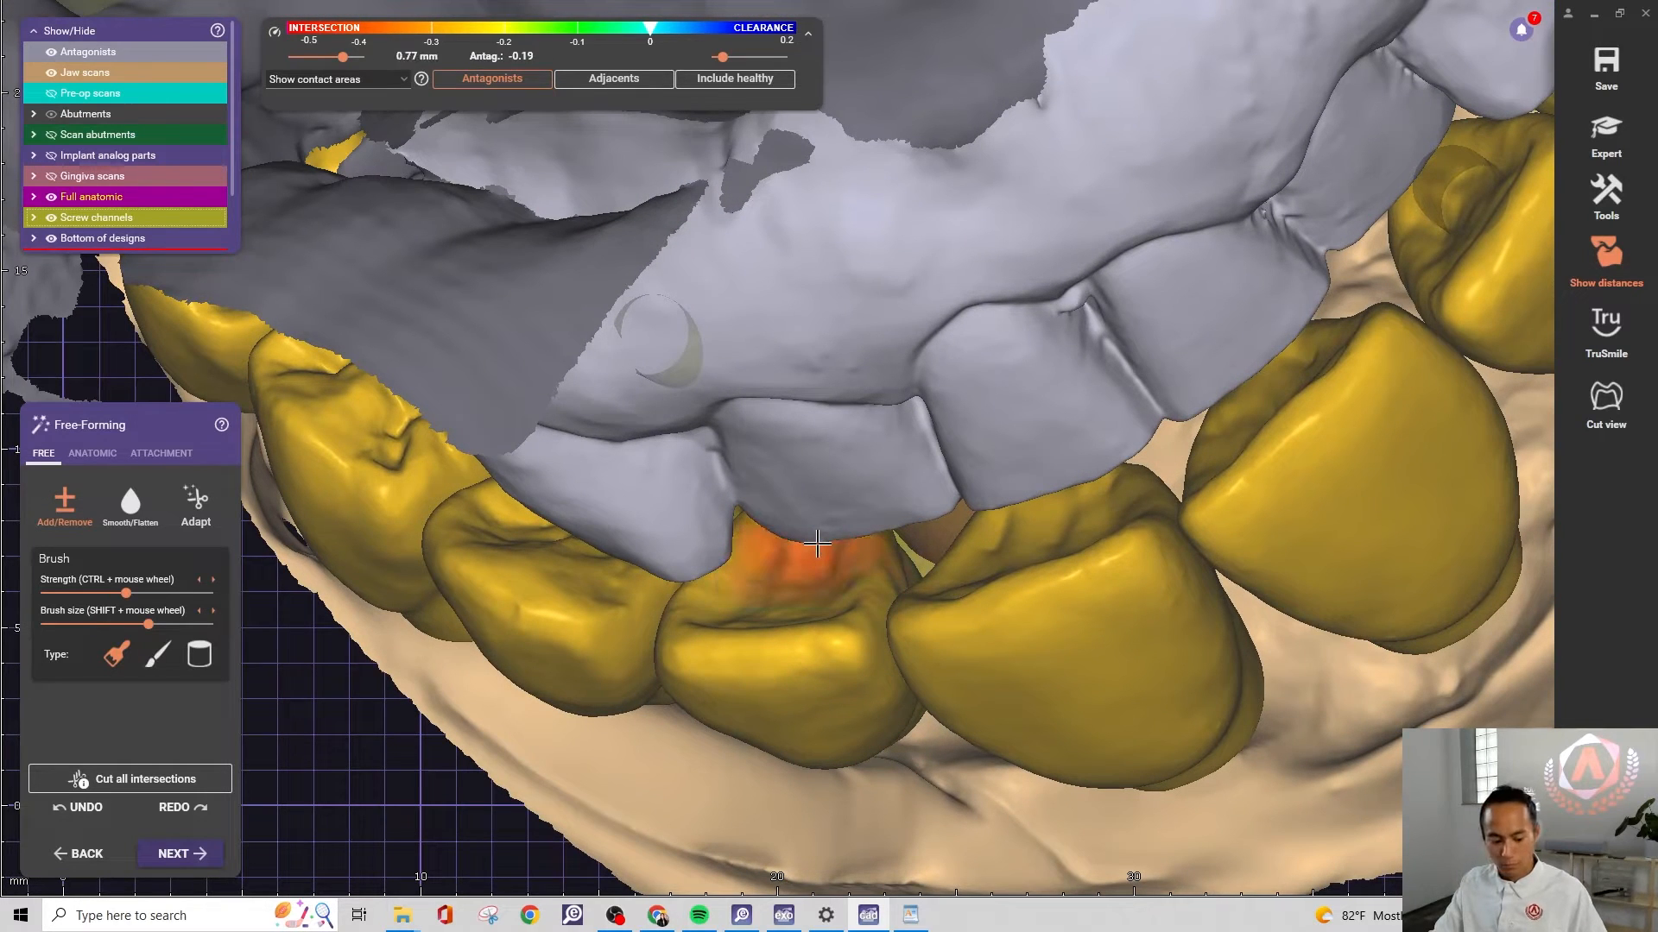
key(a)
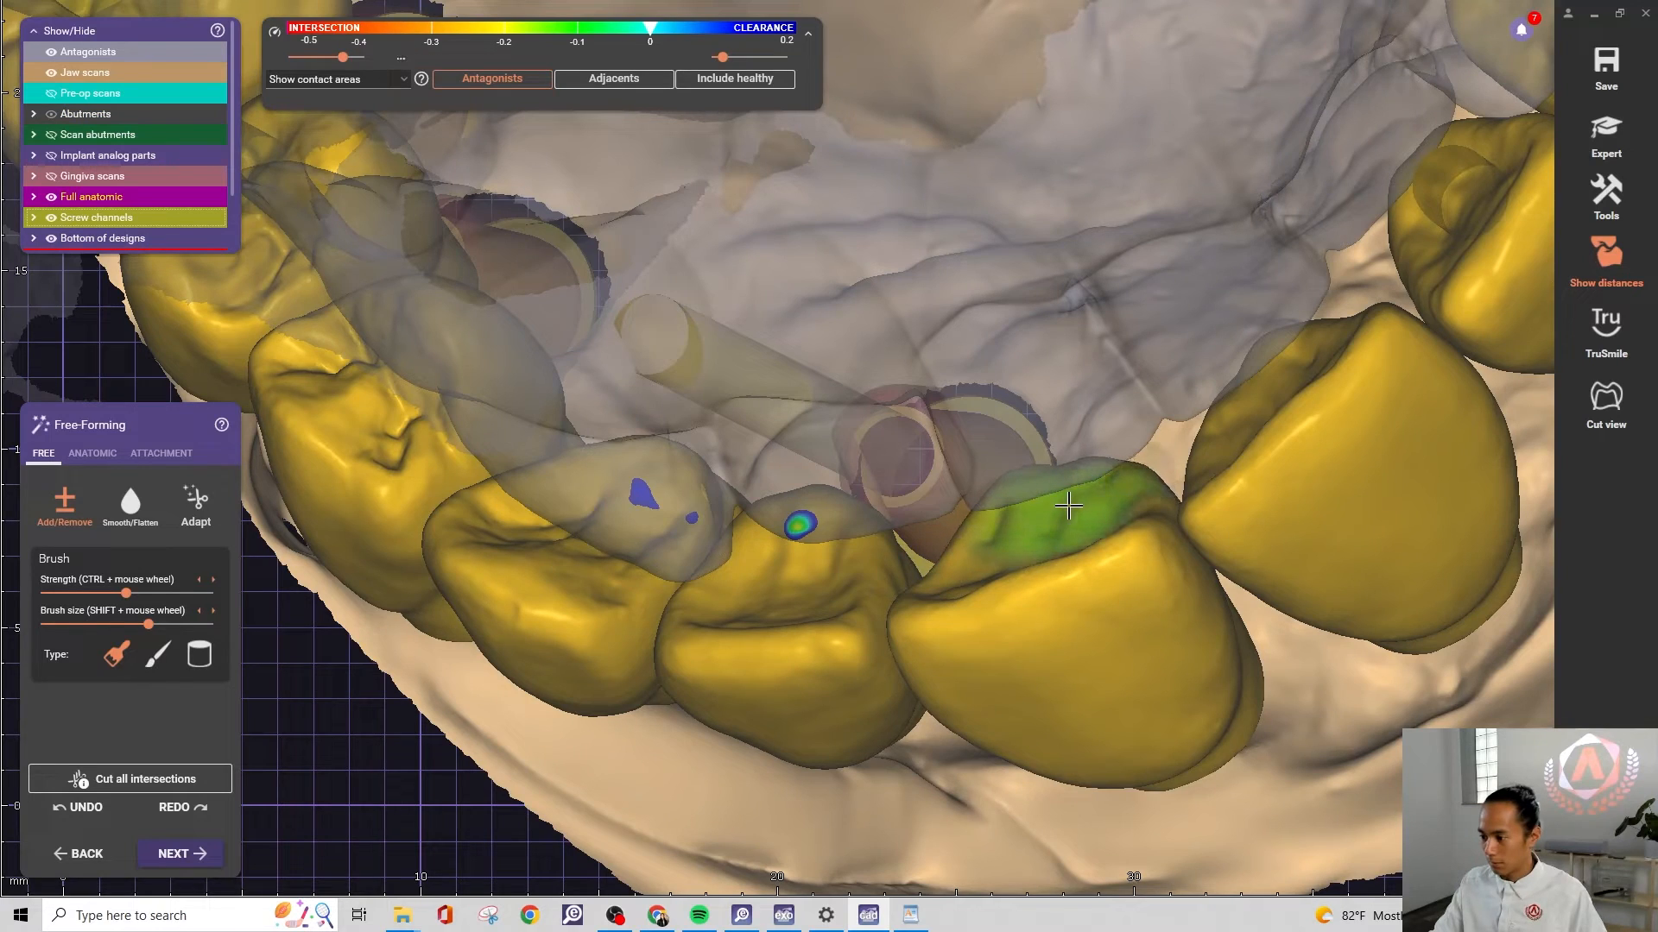
right_drag(1068, 506, 988, 479)
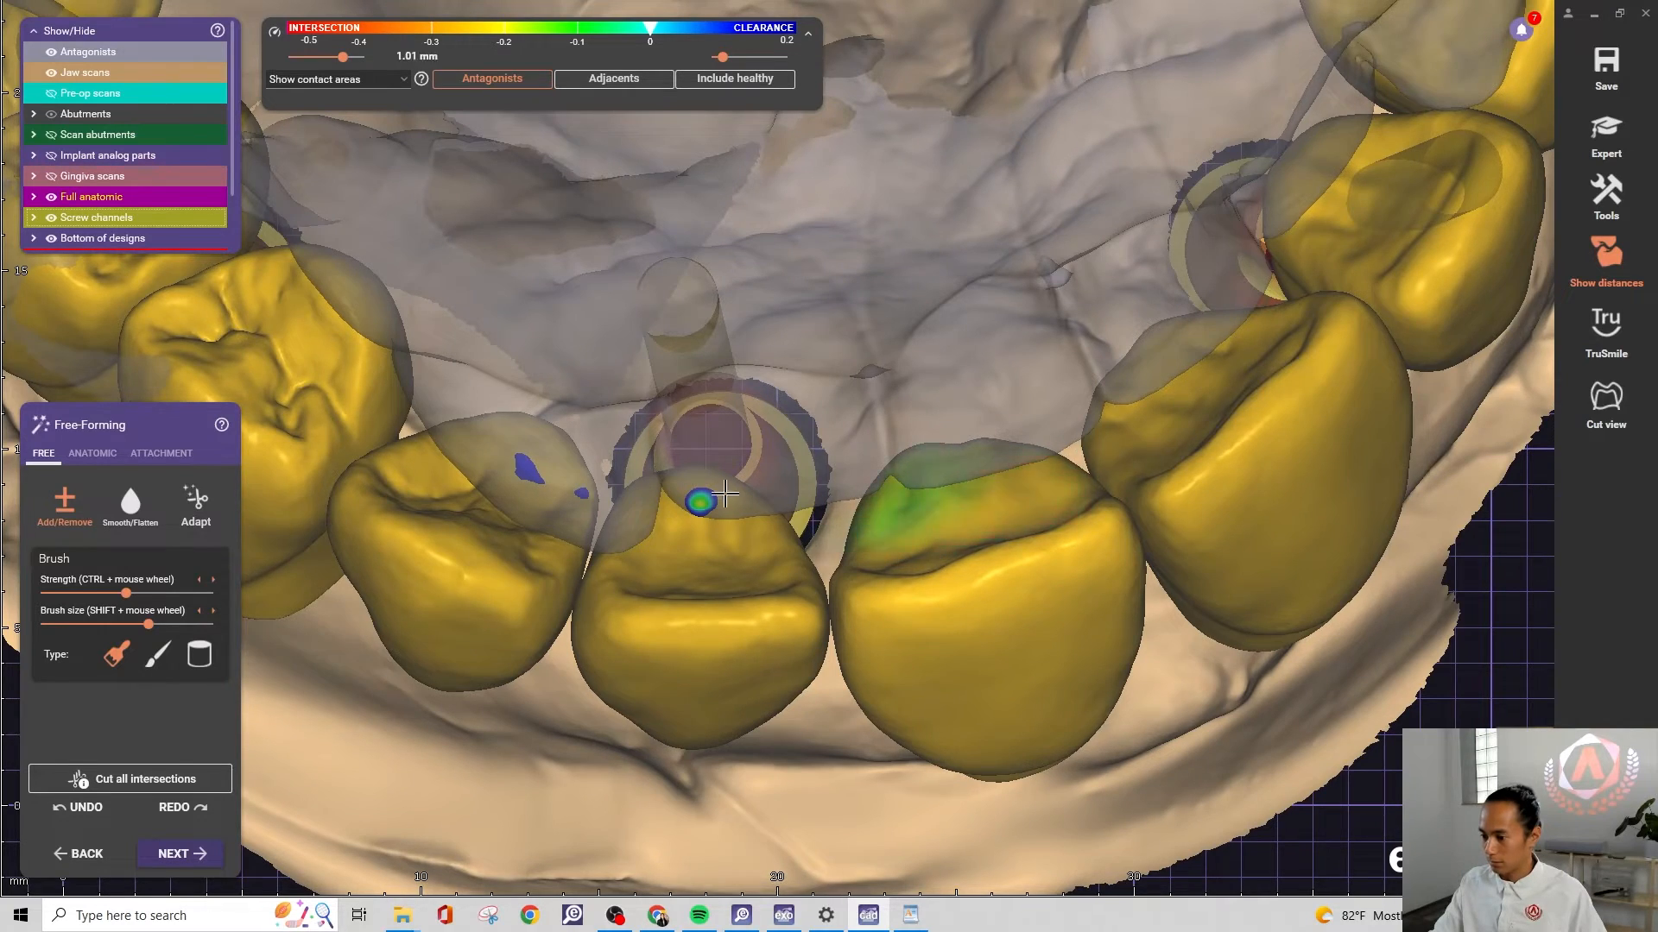
right_drag(725, 494, 1095, 487)
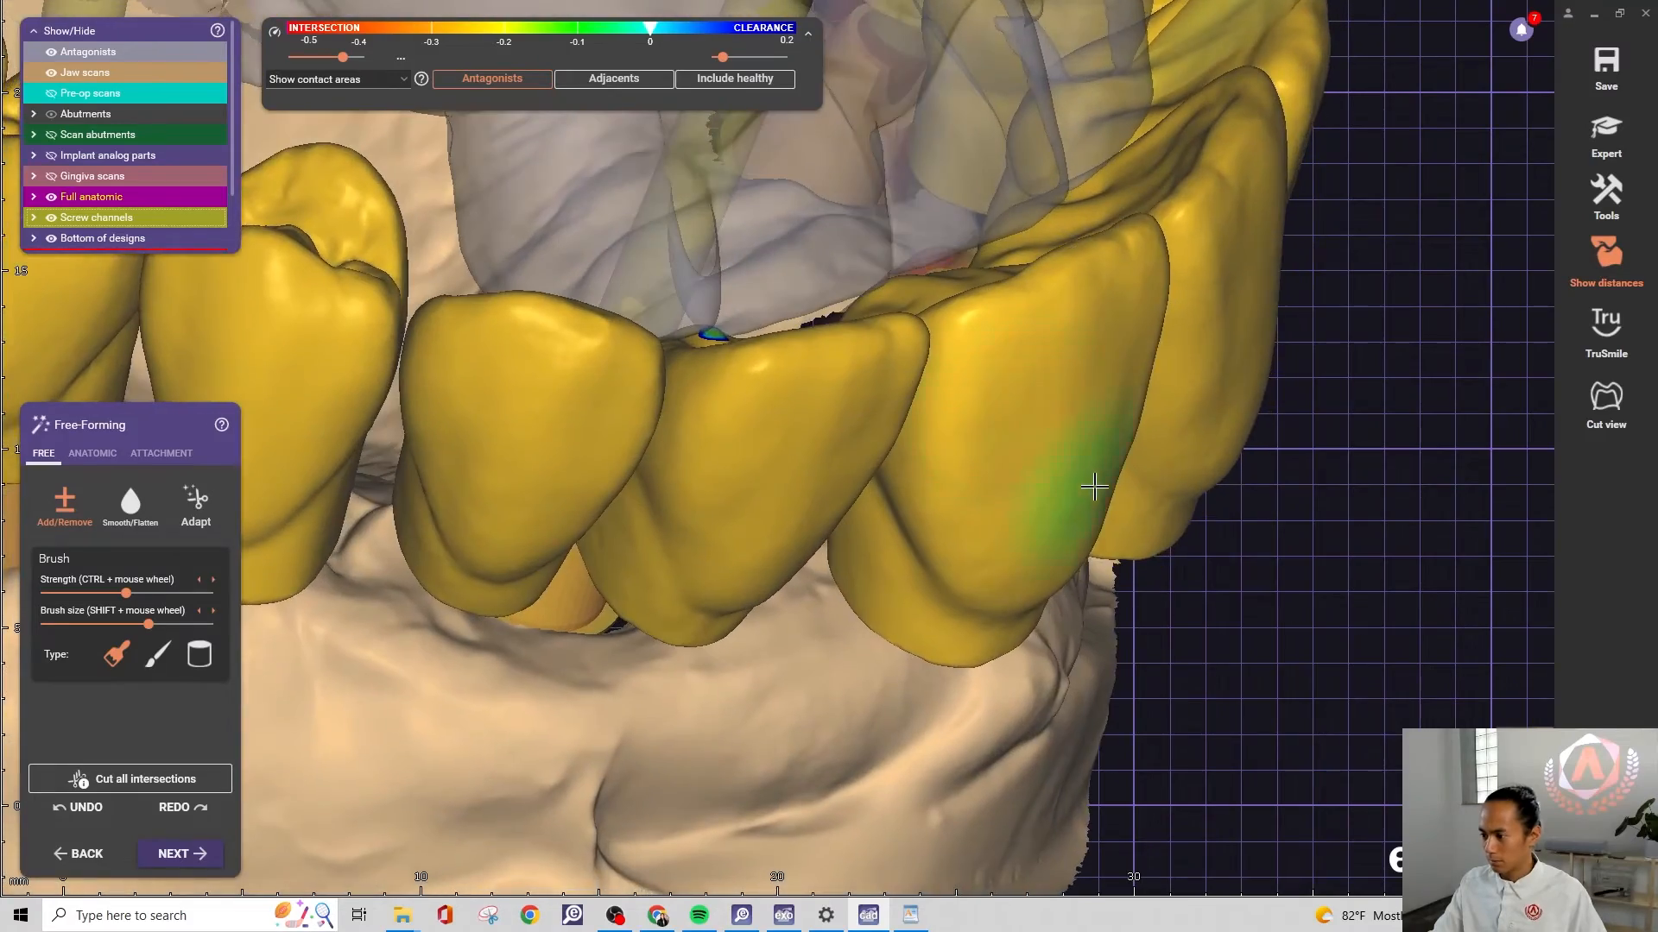
scroll(1093, 479, up, 2)
scroll(1075, 380, down, 2)
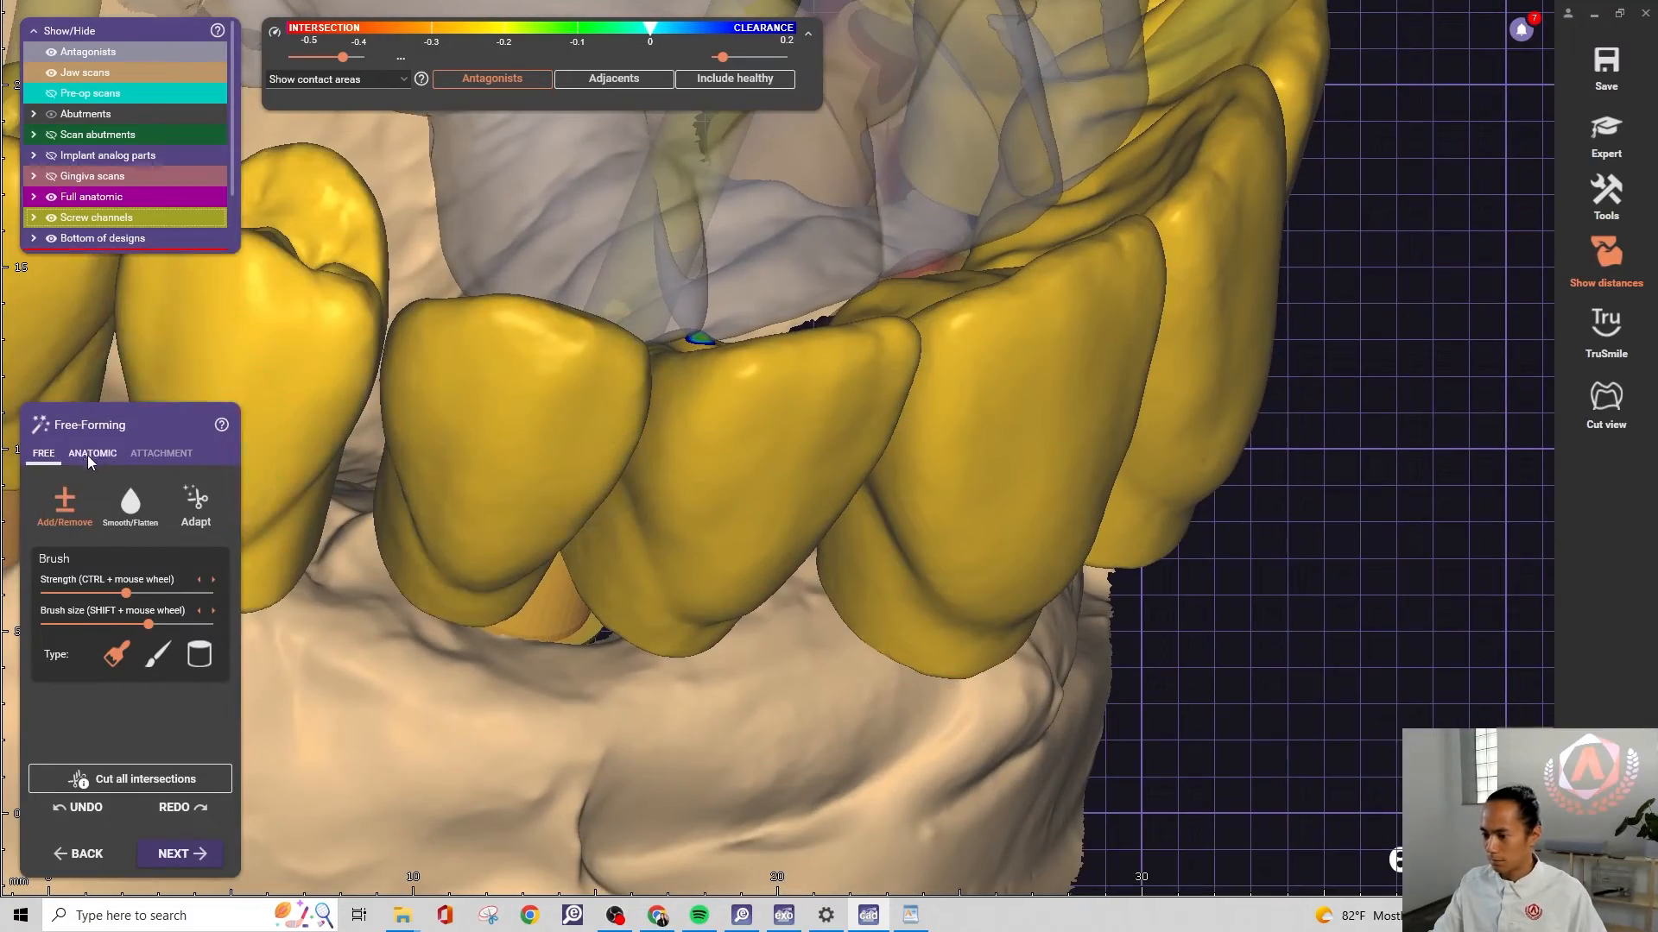
Choose the anatomic Tooth parts preset with the Occlusal only restriction and shape the palatal part of the central incisor beside that lateral
click(88, 453)
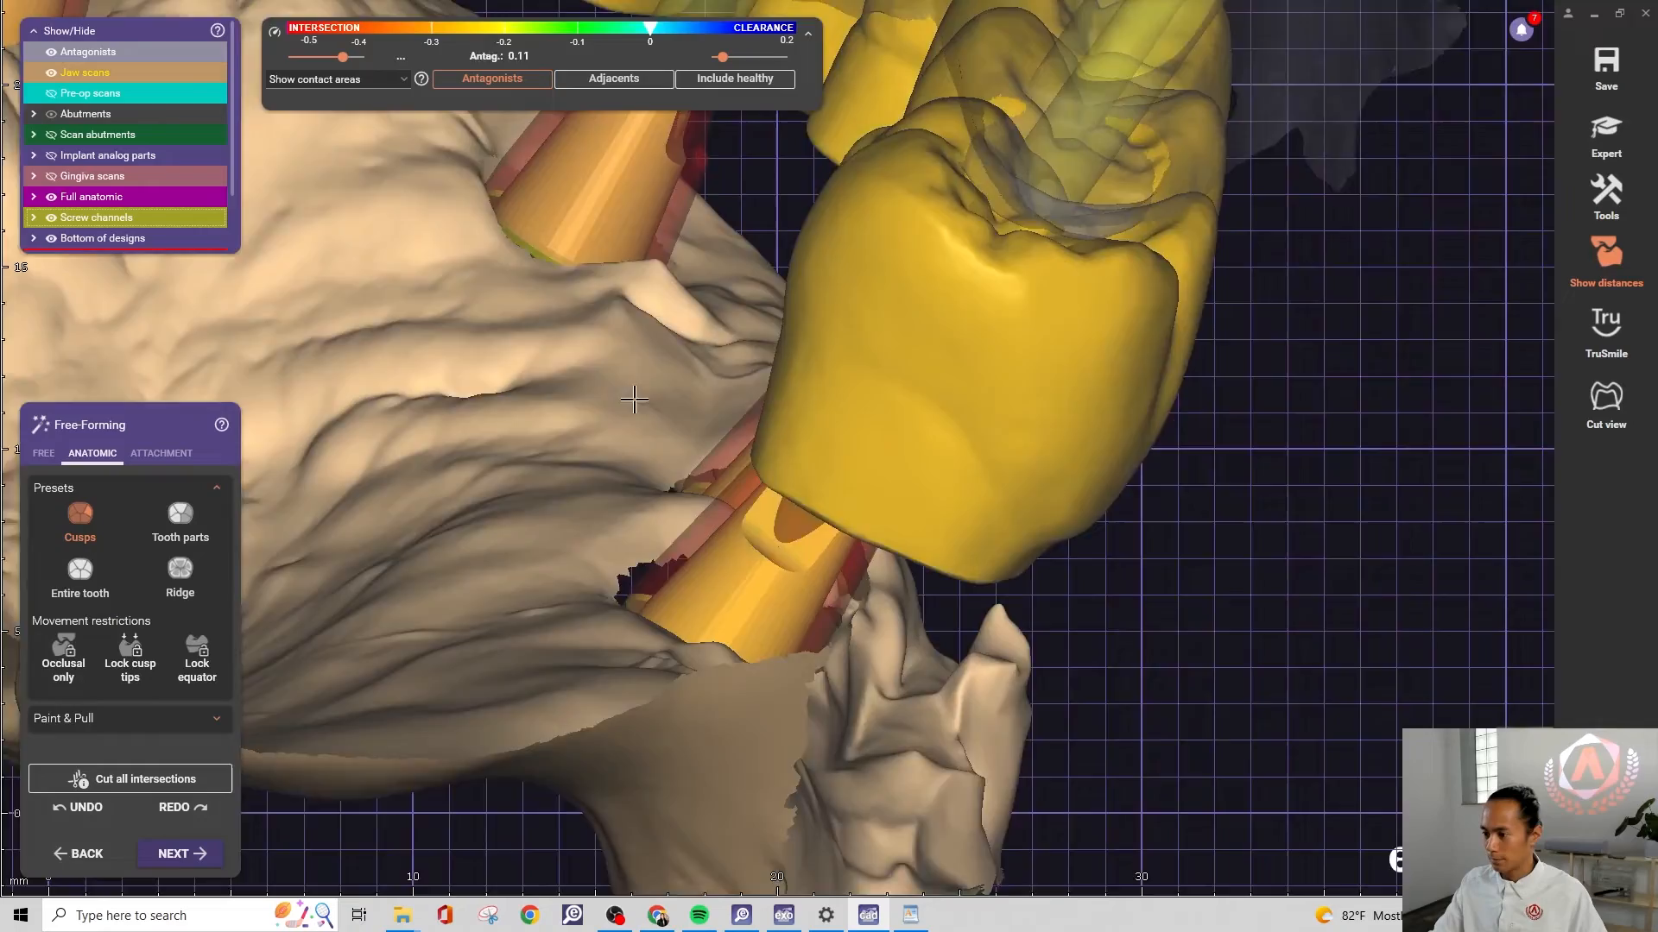
right_drag(635, 399, 1252, 441)
scroll(898, 410, down, 2)
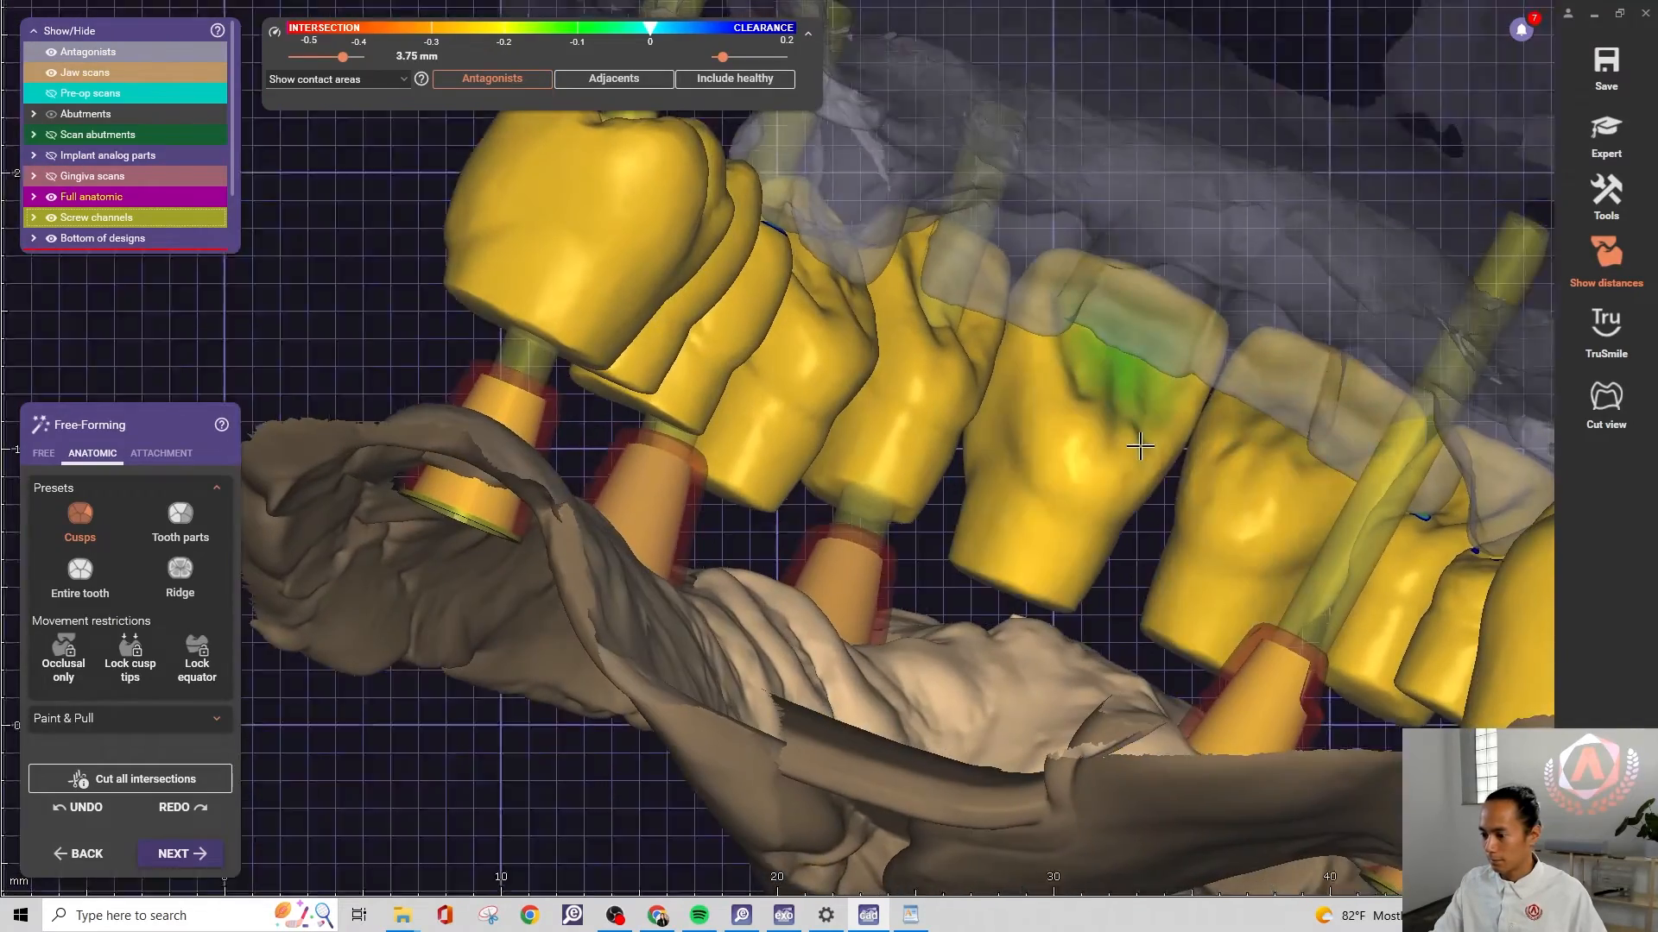
scroll(1138, 447, up, 2)
right_drag(1128, 462, 1043, 413)
click(63, 658)
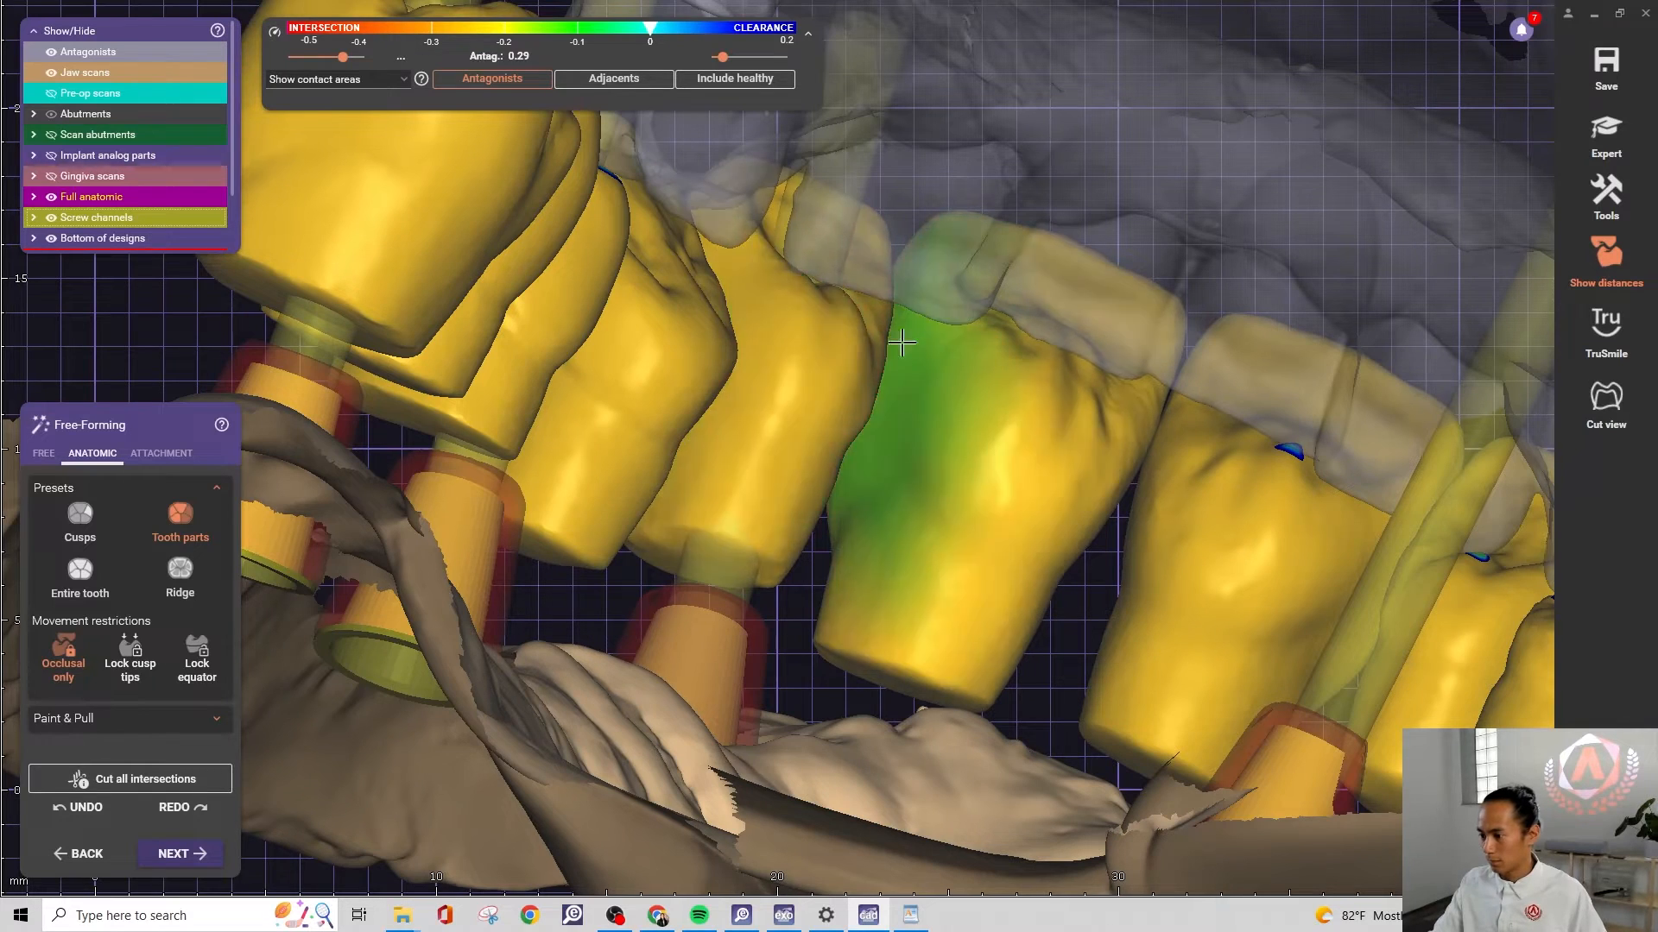
Shape the palatal part of the canine on the opposite side of the arch to create an antagonist contact
right_drag(828, 294, 1039, 327)
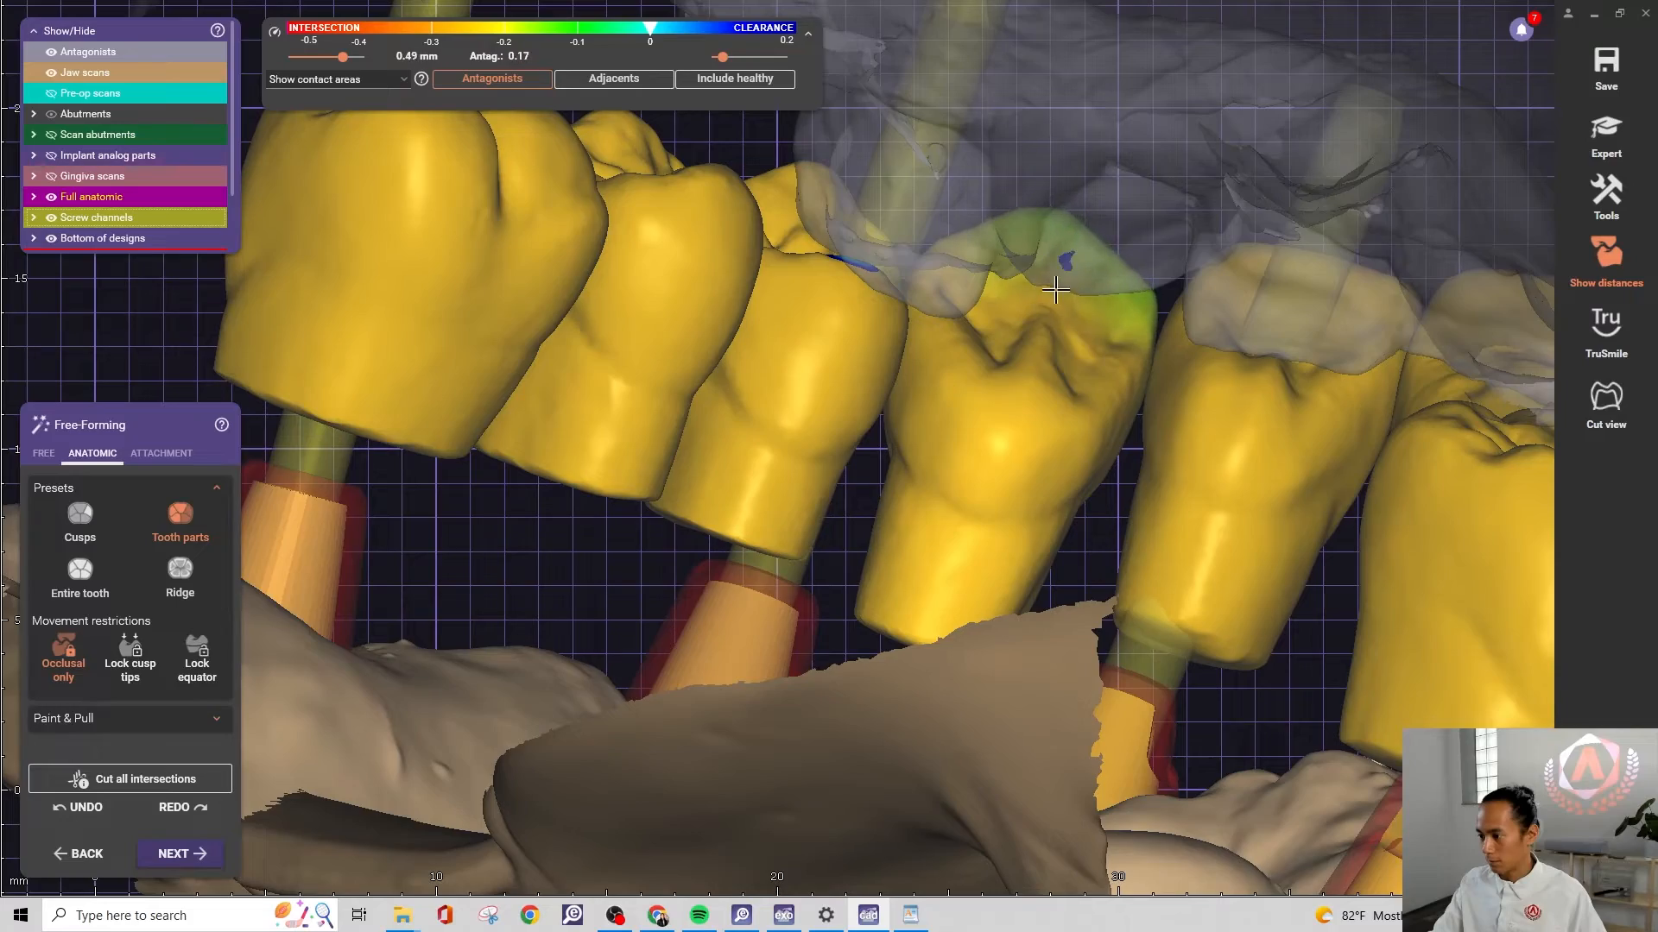
right_drag(1055, 291, 1090, 356)
scroll(684, 769, up, 5)
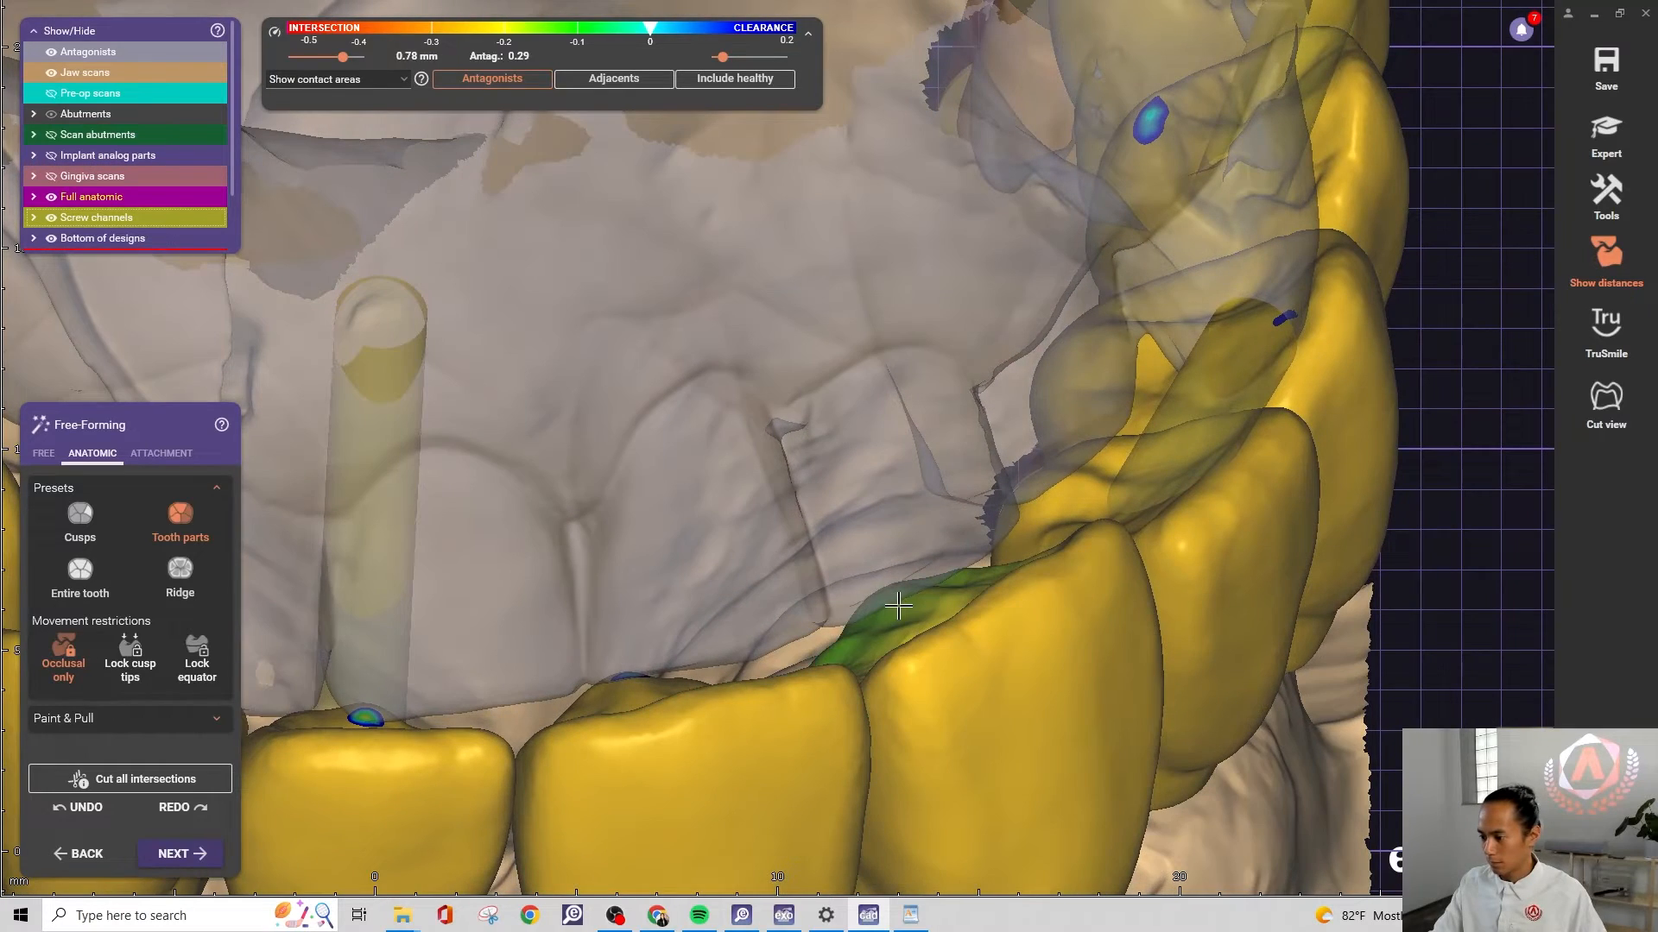
Shape the palatal parts of the central and lateral incisors on that same side until they contact the antagonist
right_drag(936, 563, 1172, 616)
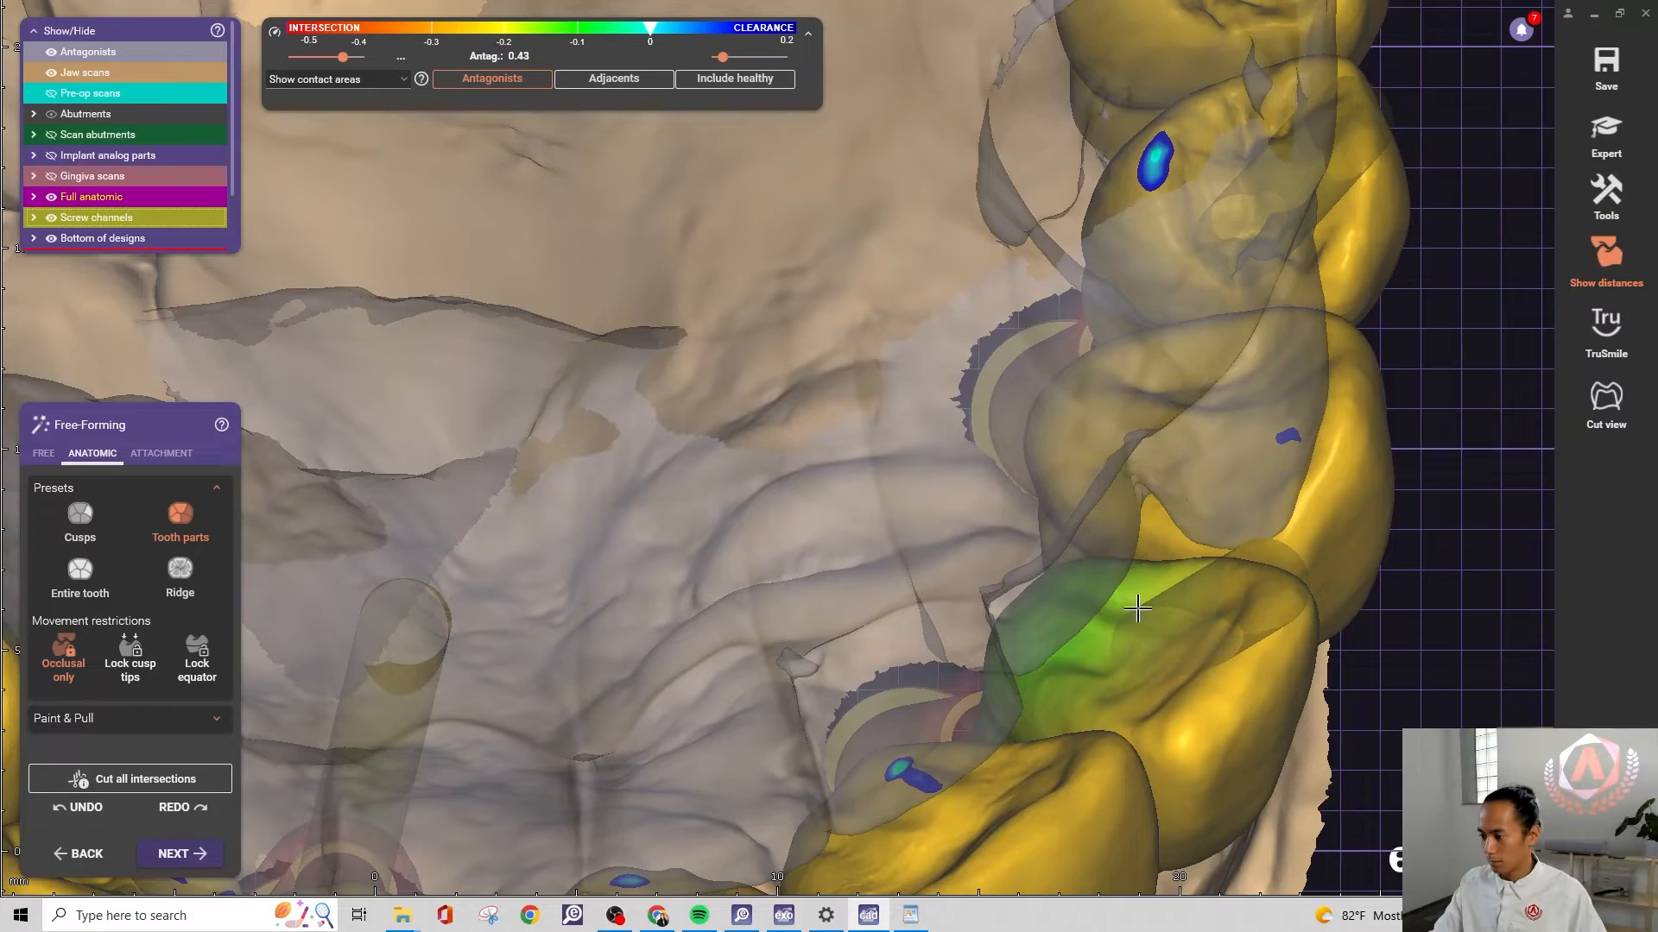
drag(1141, 585, 1148, 559)
scroll(1149, 555, down, 5)
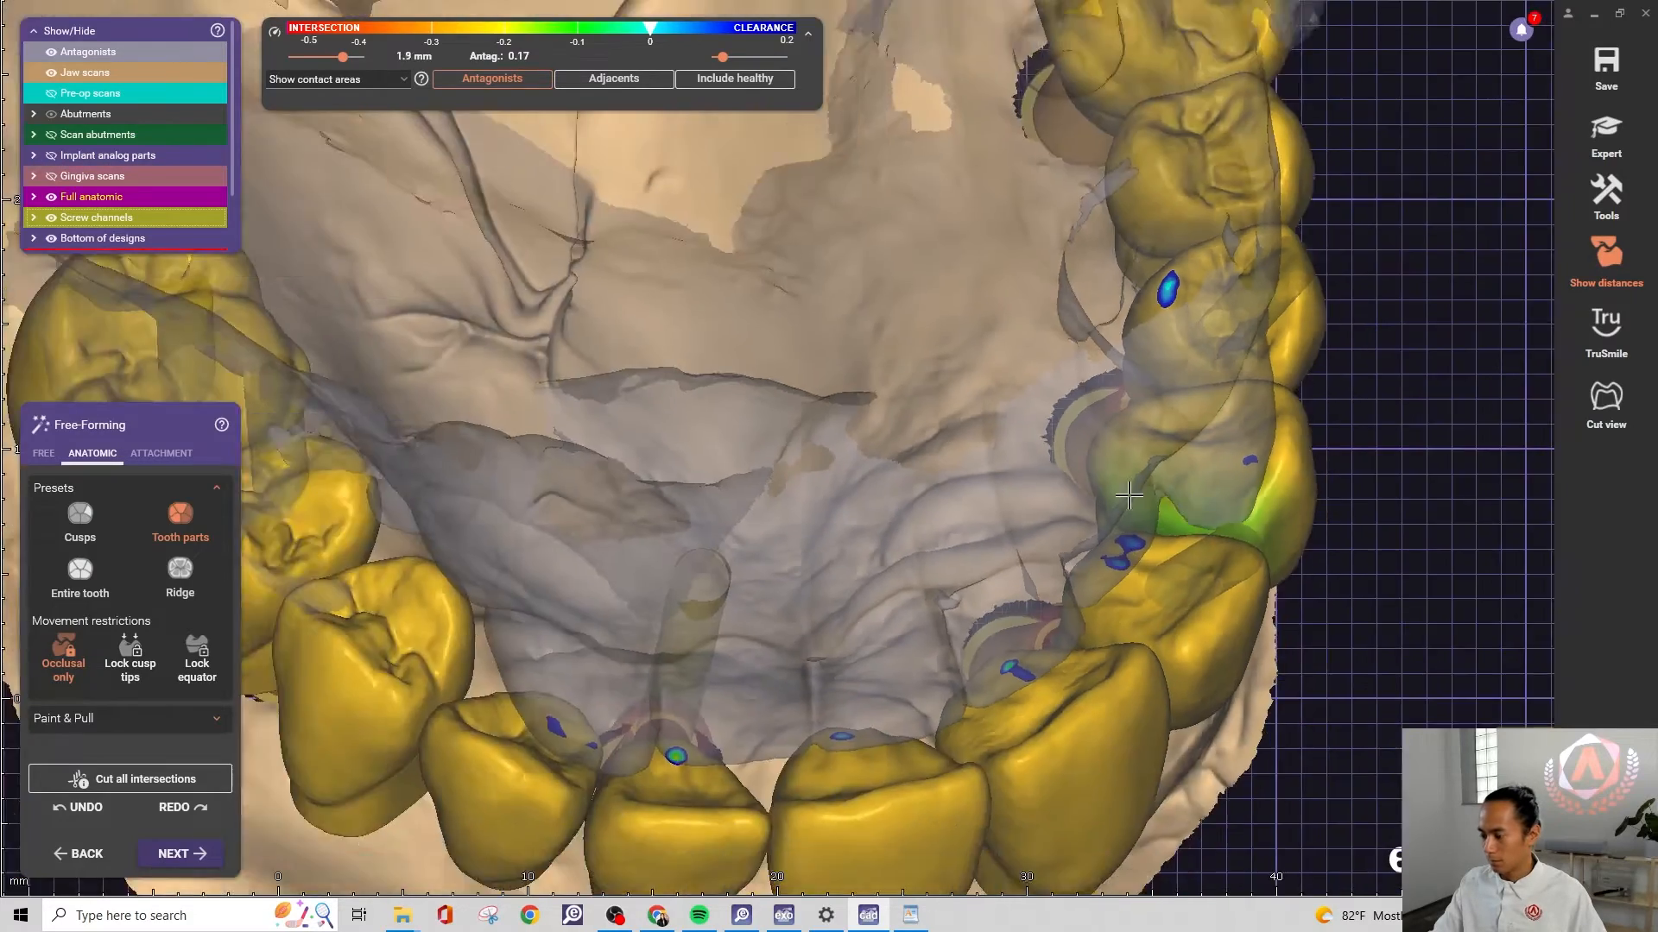
Reshape the palatal part of the lateral incisor with the angled screw channel to lighten its antagonist contact
right_drag(1131, 553, 984, 562)
scroll(782, 716, up, 2)
scroll(790, 656, up, 2)
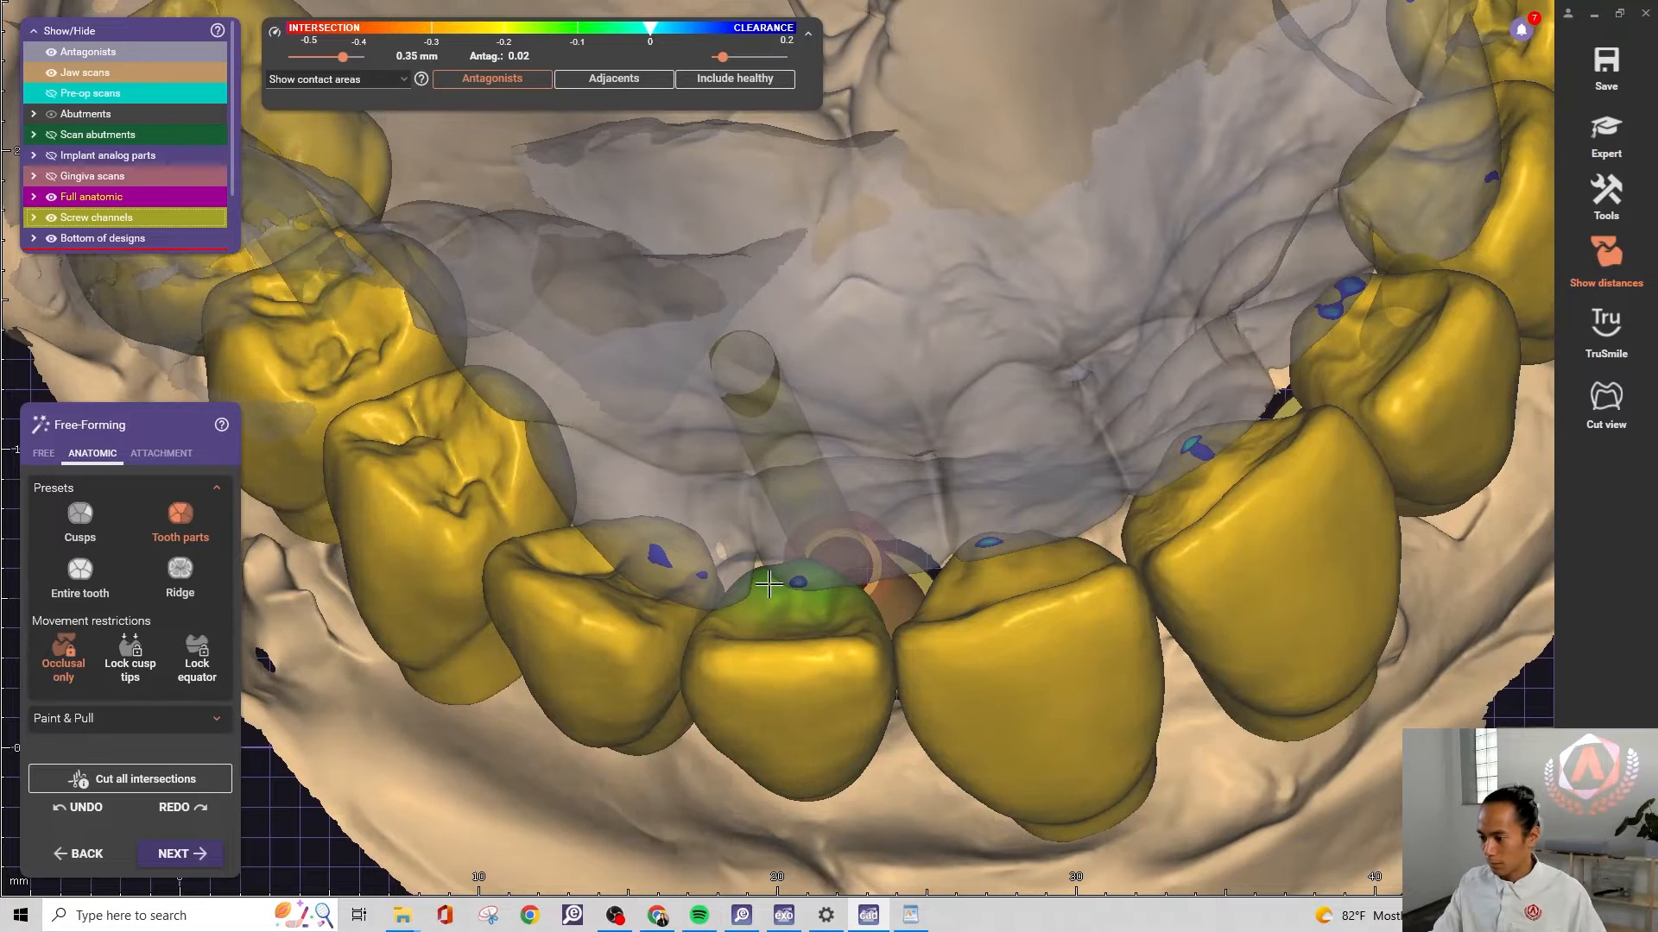
right_drag(790, 585, 641, 593)
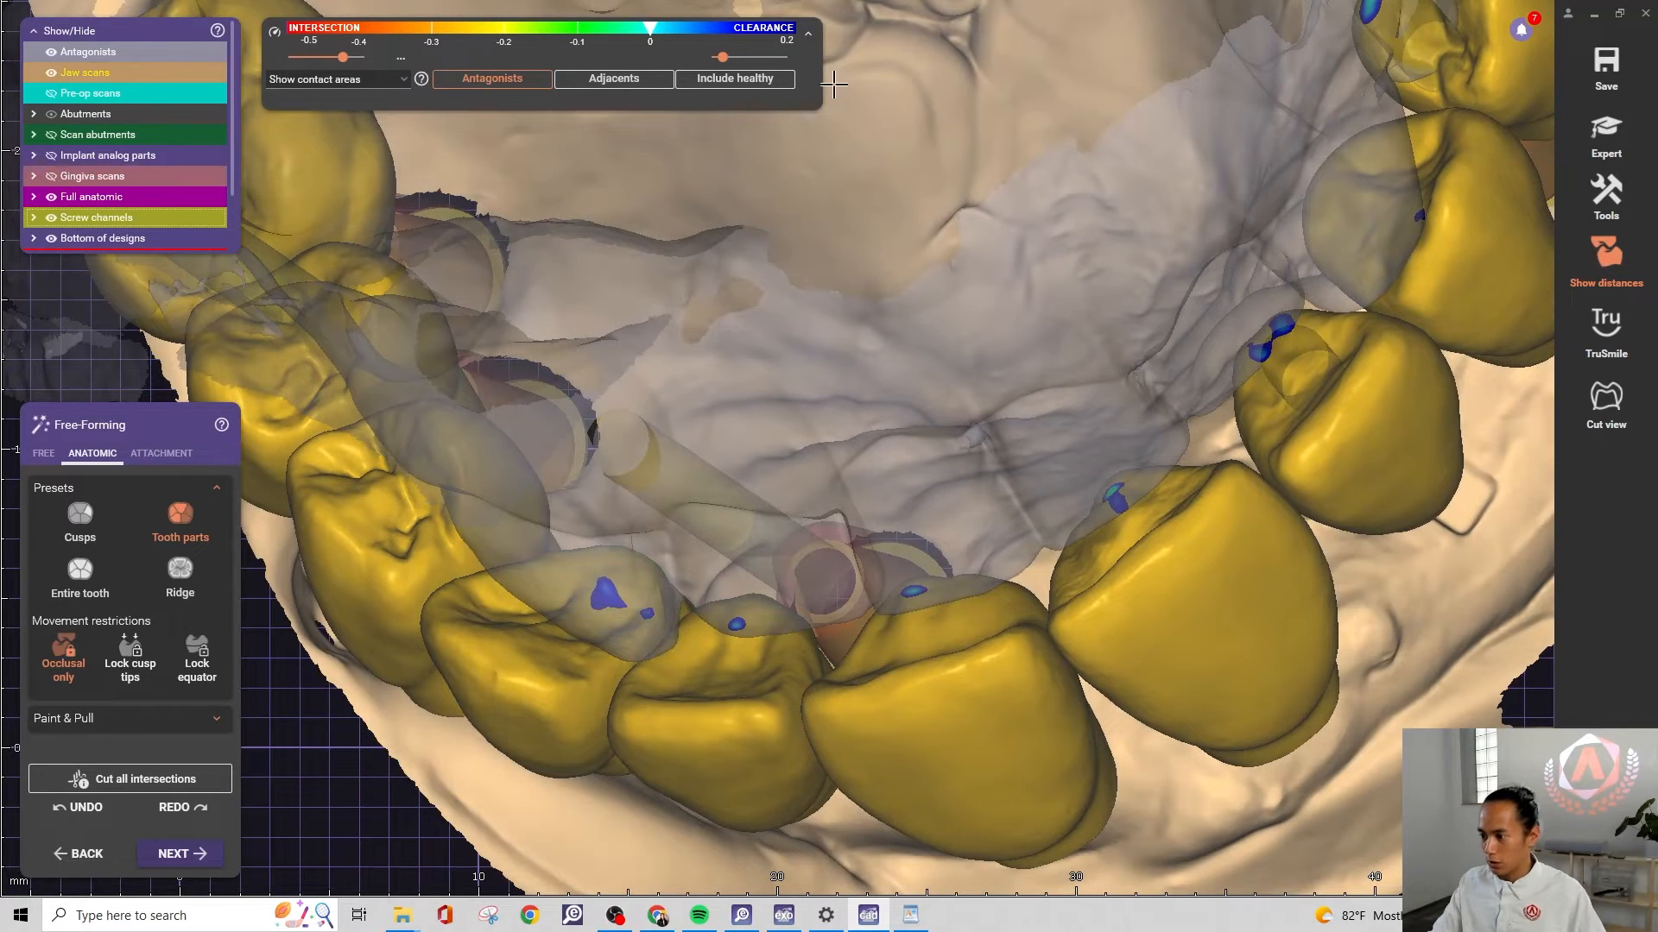
right_drag(924, 371, 992, 400)
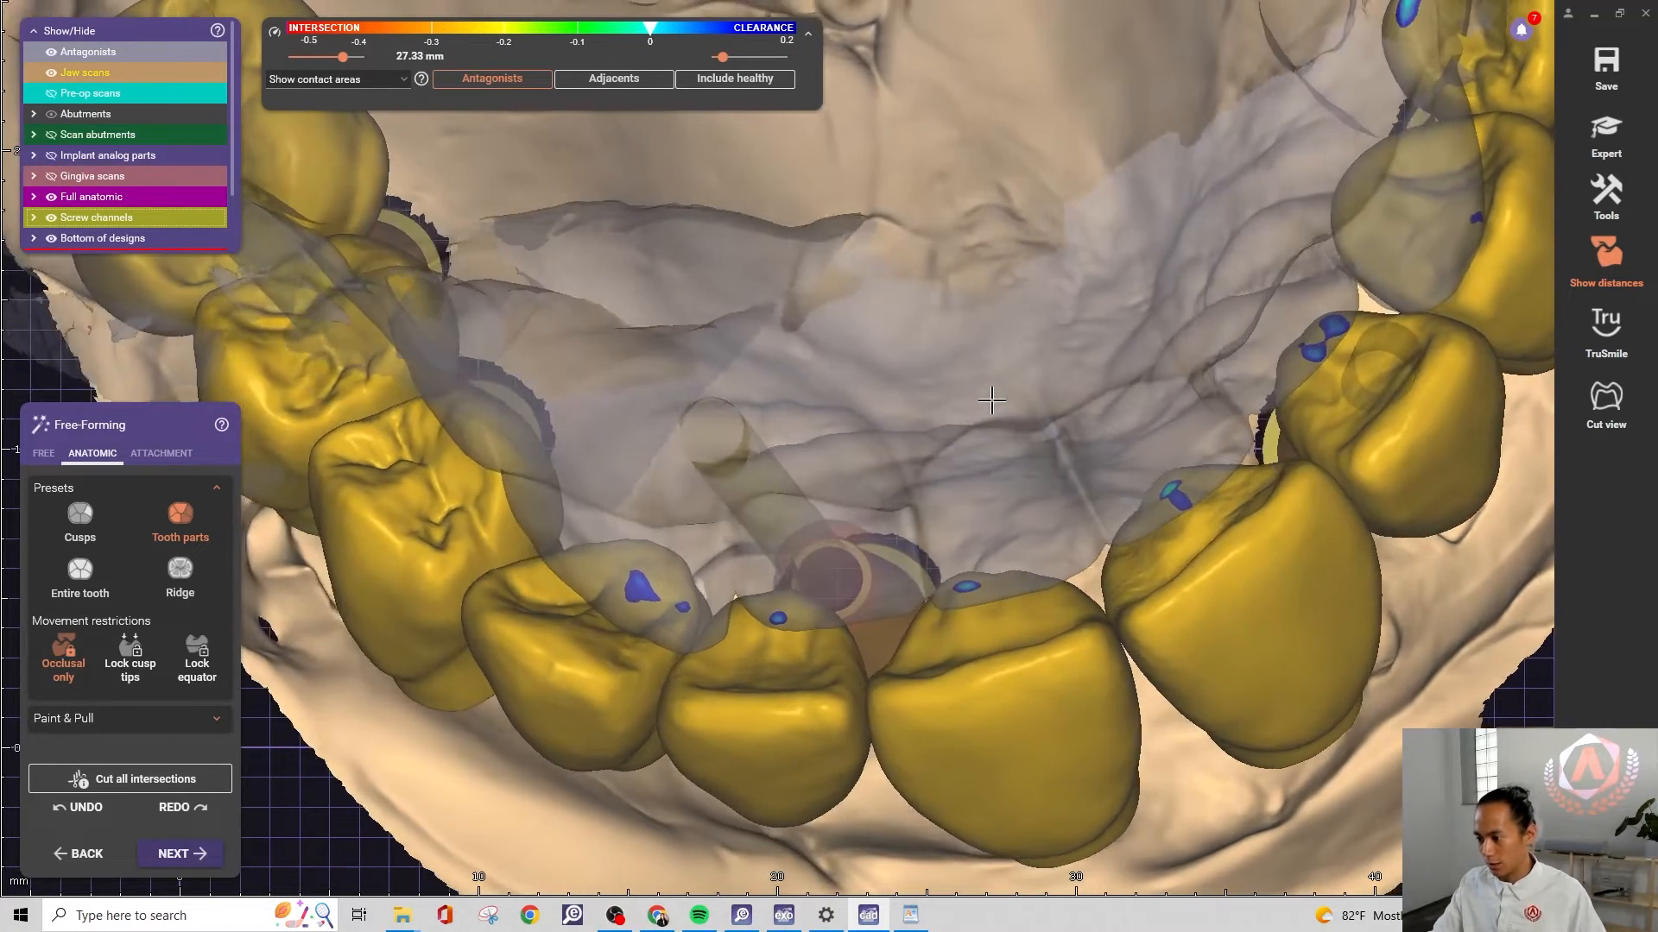
right_drag(1170, 475, 495, 529)
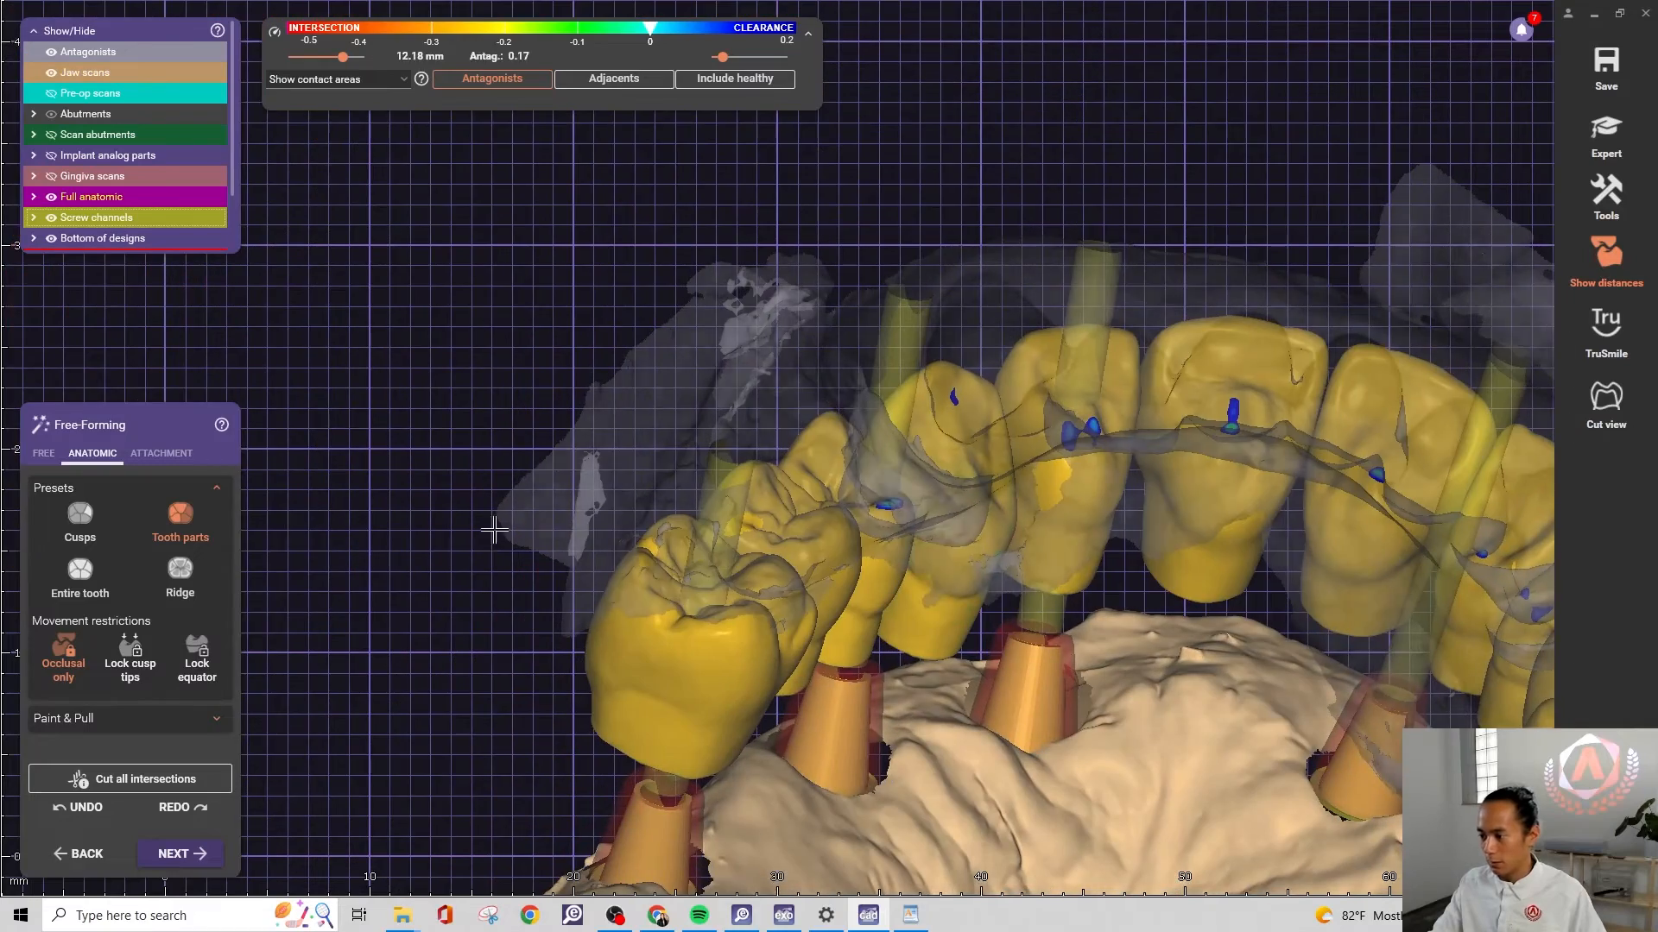
Switch to the free Smooth/Flatten brush and fade the antagonists to about 7% opacity
click(48, 453)
click(130, 505)
right_drag(811, 453, 796, 343)
click(50, 52)
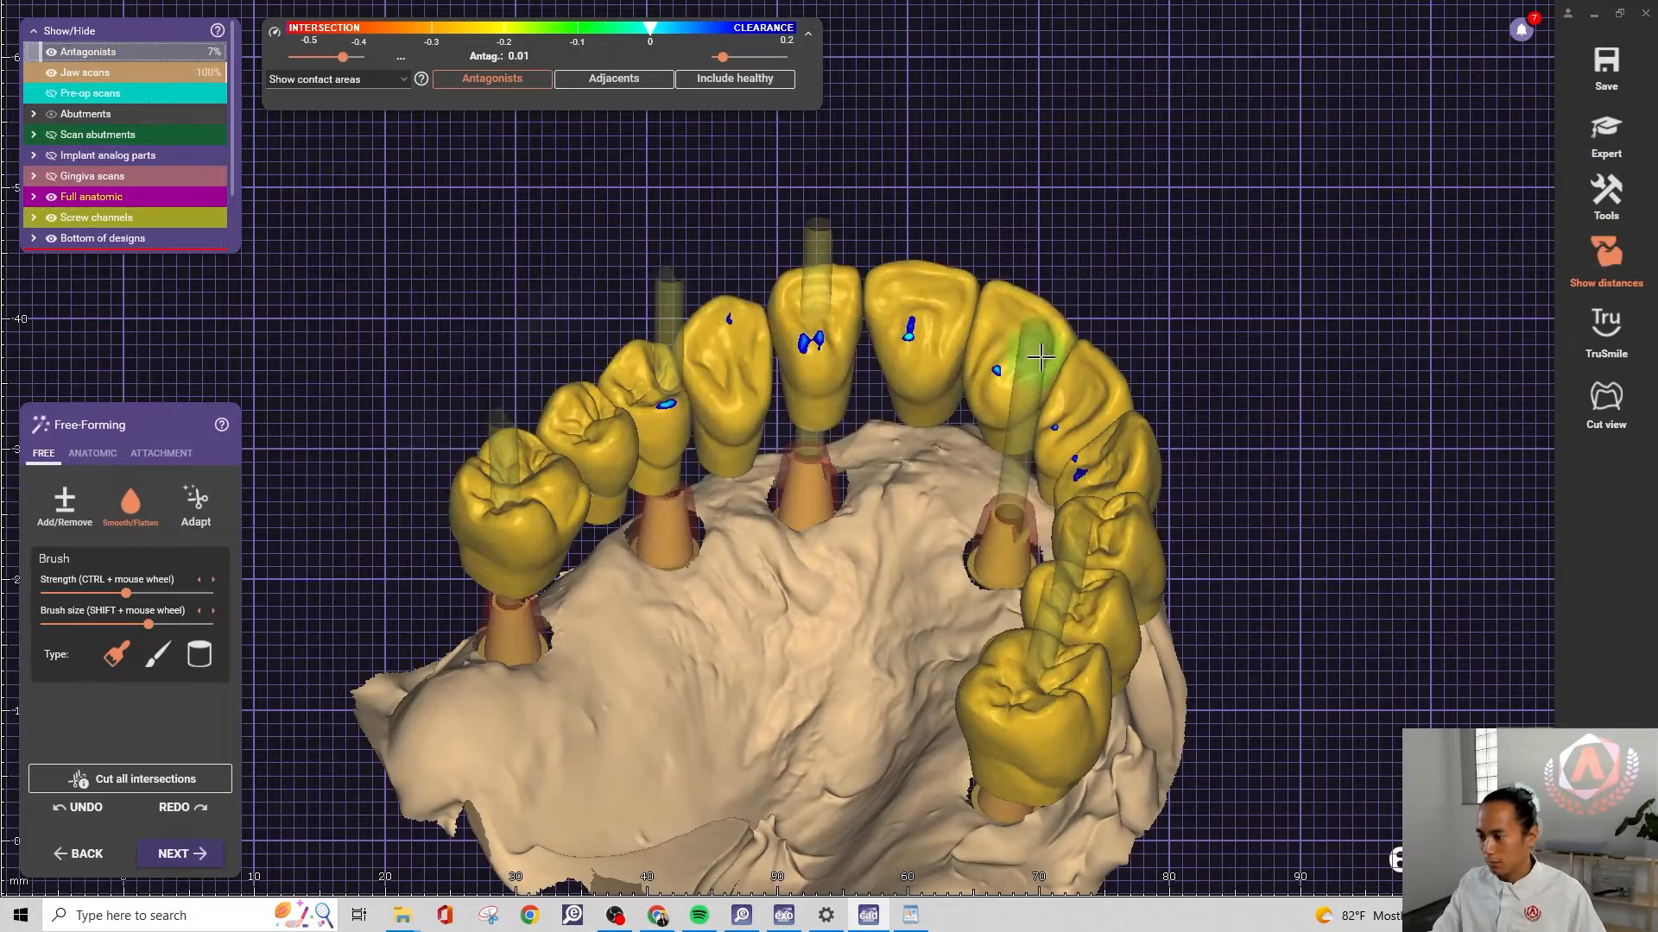
Examine the palatal contact areas and the front bite relationship, varying the antagonists' transparency
scroll(1039, 356, down, 2)
right_drag(1040, 363, 1232, 471)
scroll(1047, 410, up, 6)
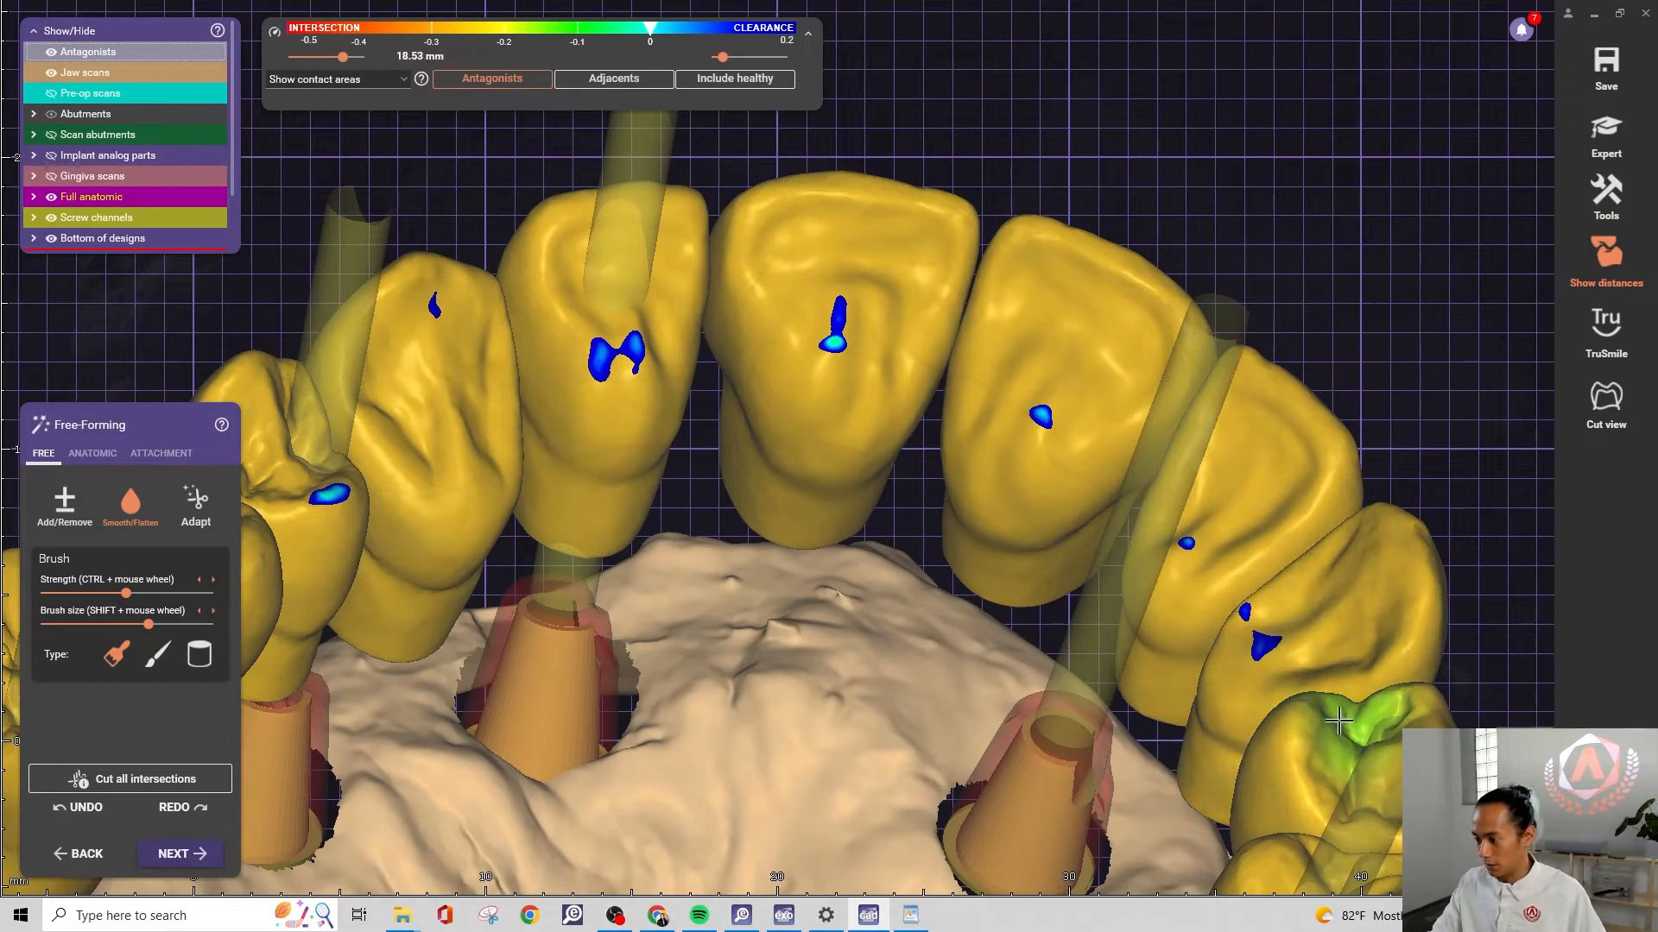
scroll(1362, 709, down, 4)
right_drag(1229, 685, 1161, 717)
scroll(1076, 471, up, 4)
mouse_move(1102, 476)
right_down()
mouse_move(889, 352)
mouse_move(799, 402)
right_up()
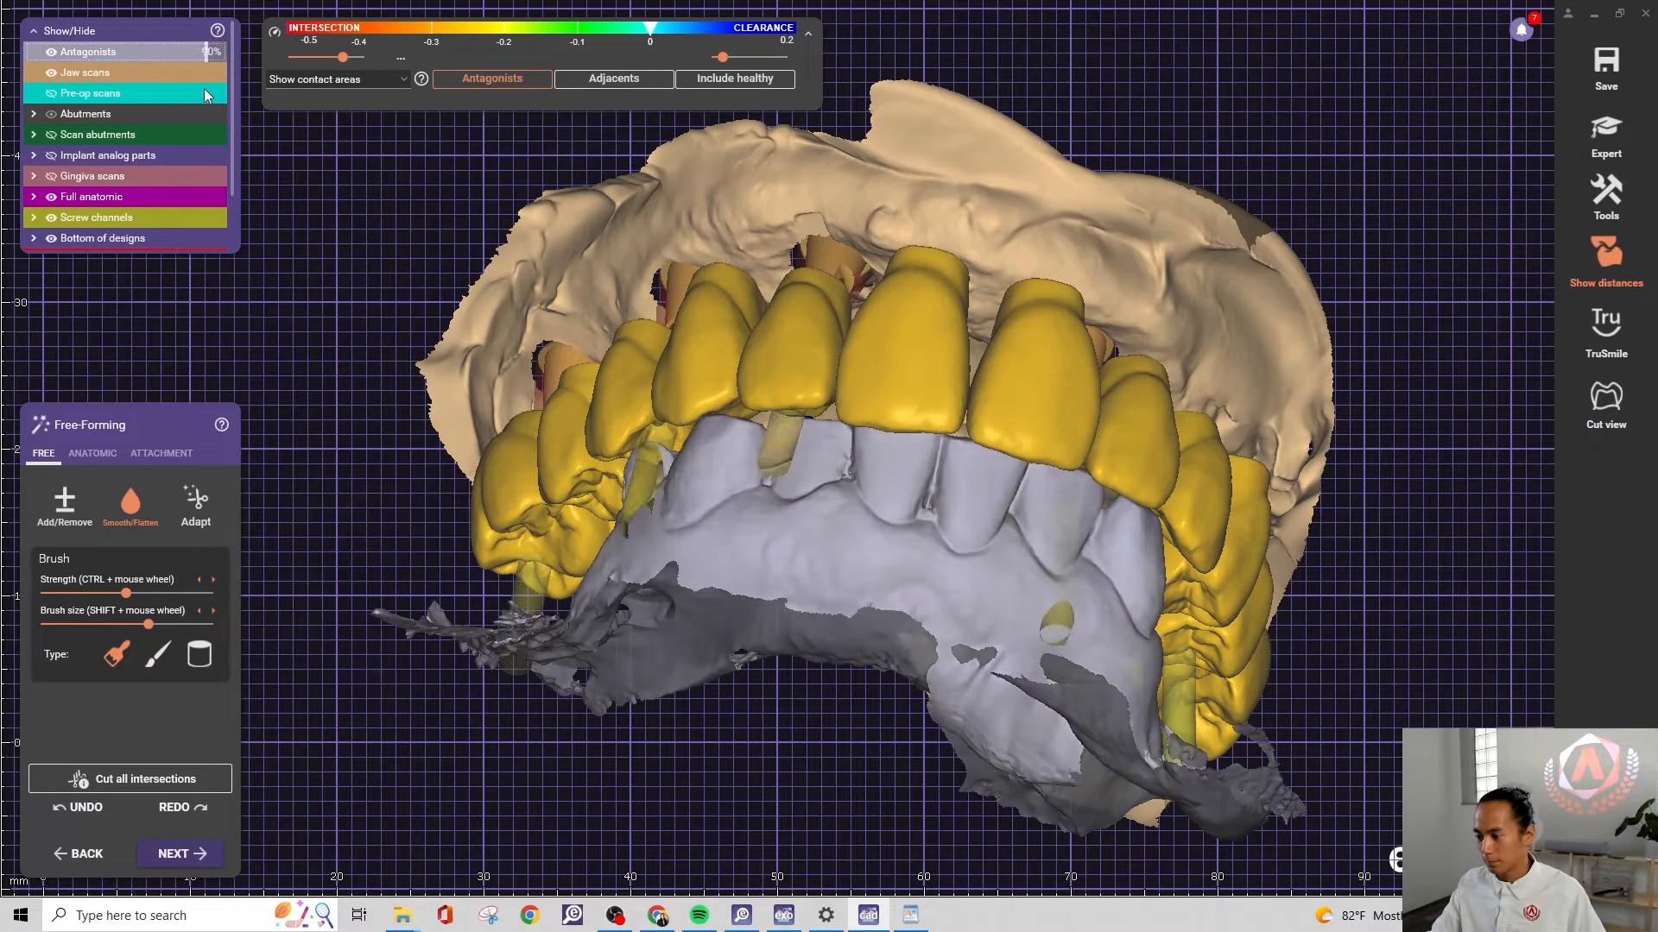
right_drag(596, 251, 1252, 698)
scroll(862, 659, up, 5)
middle_drag(862, 659, 1062, 629)
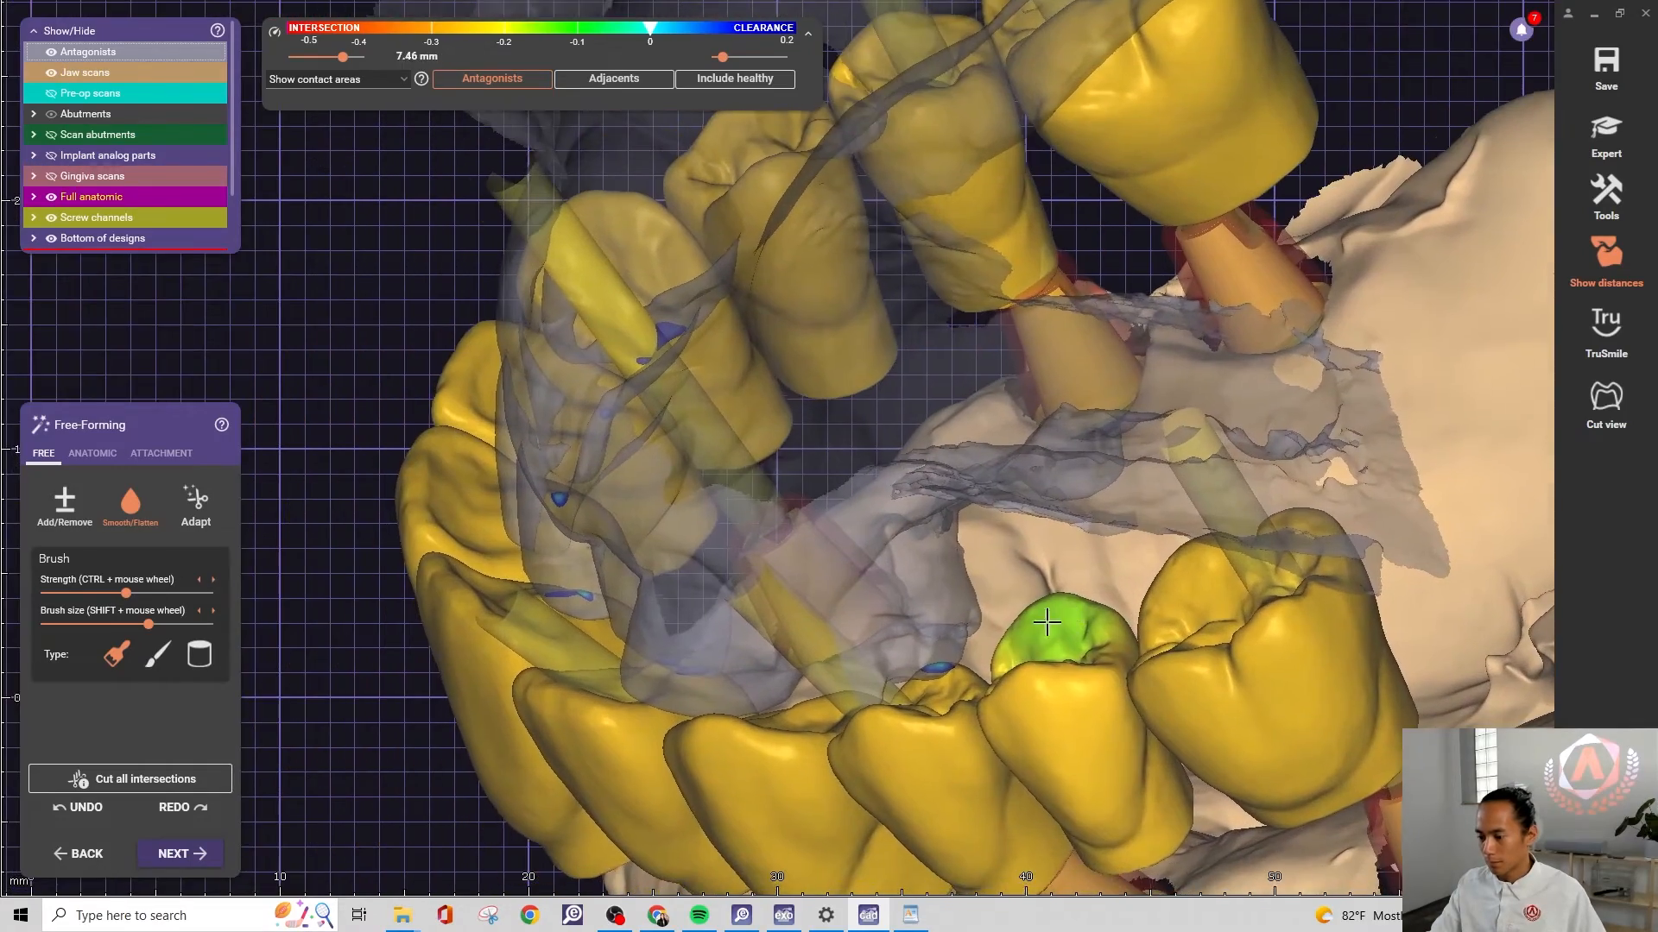
Hide the antagonists and smooth the palatal surface around the contact on the central incisor beside the angled-channel lateral
click(51, 54)
scroll(537, 499, up, 4)
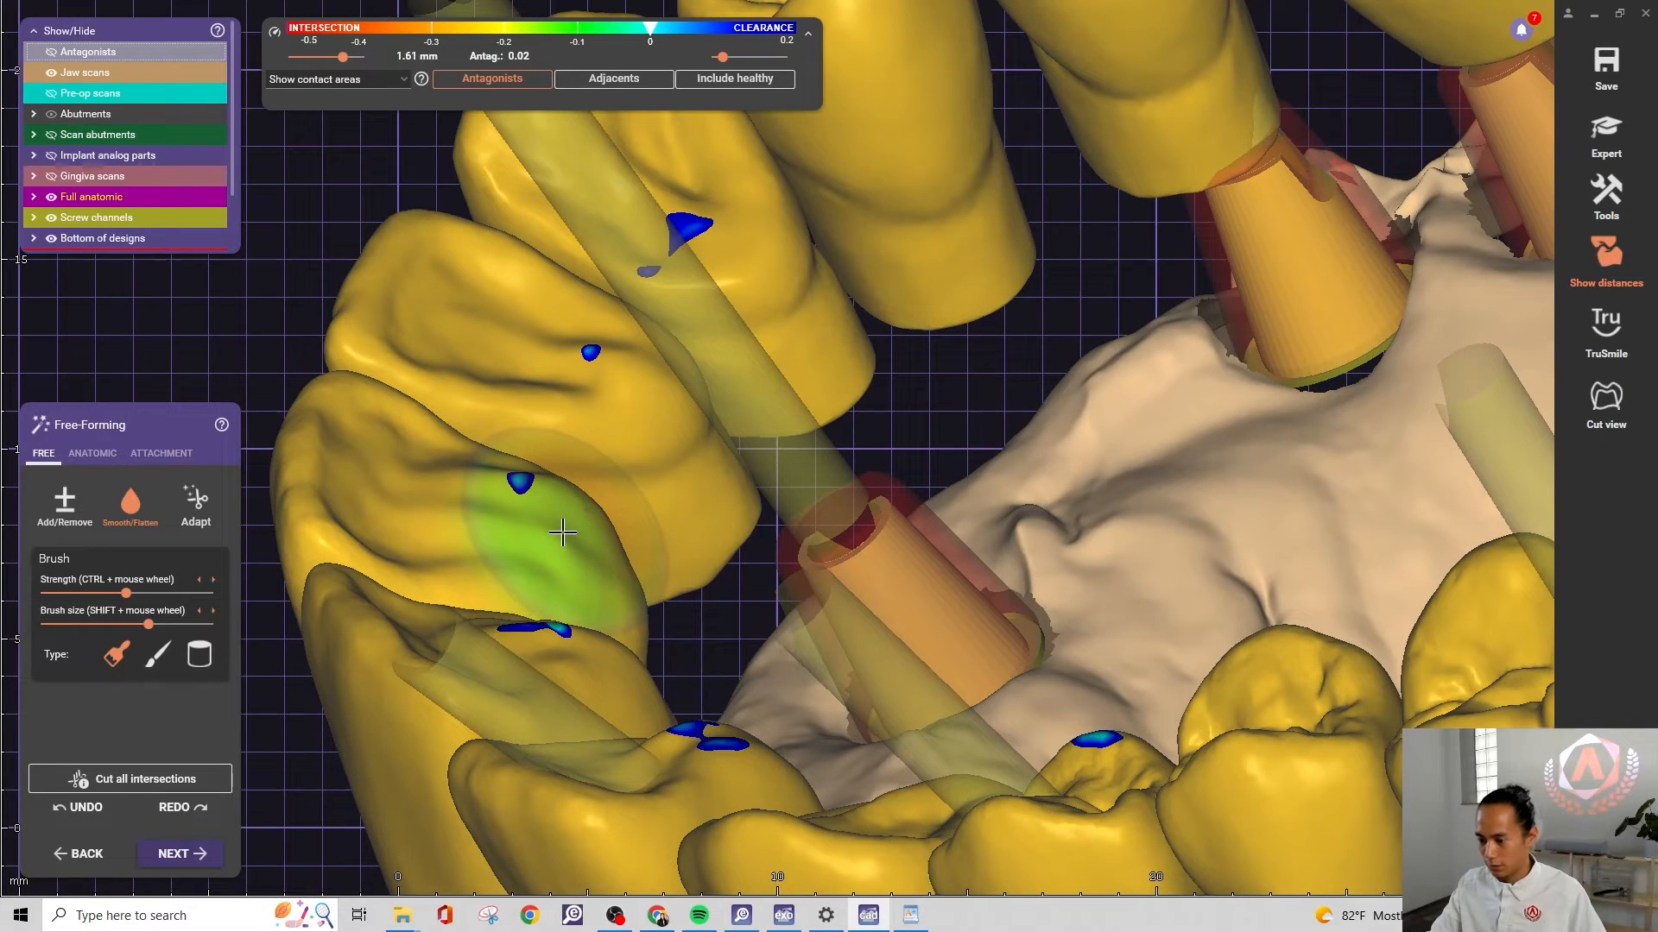
drag(499, 484, 571, 501)
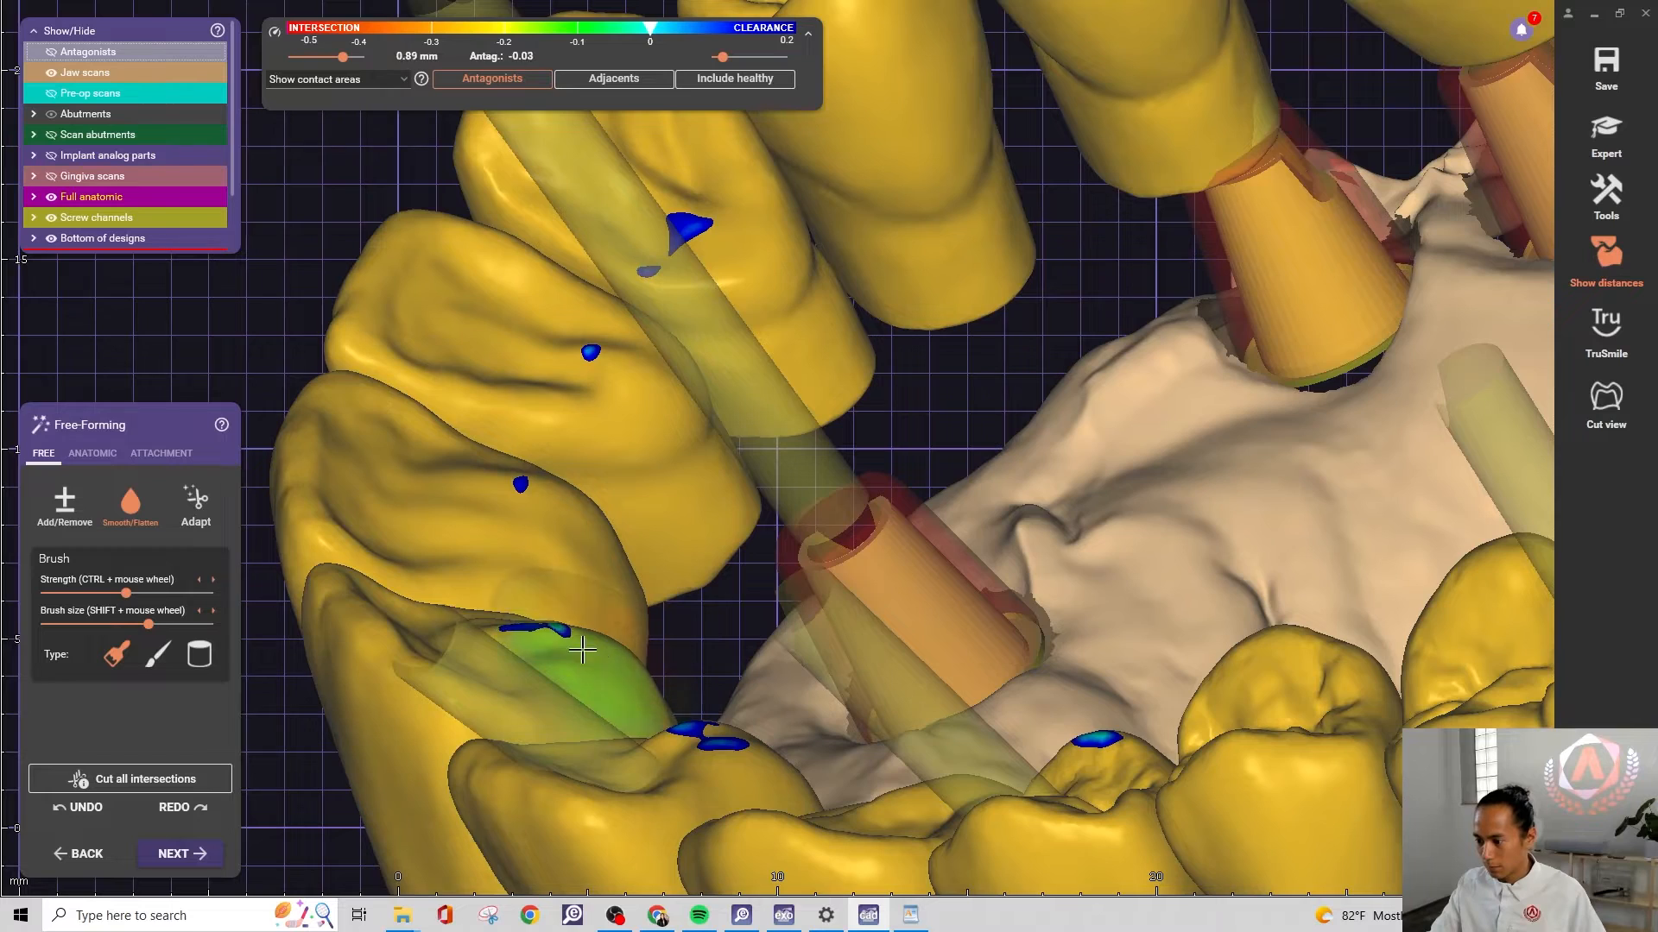
Smooth the palatal surfaces of the anterior teeth and refine their contours with the free Add/Remove brush
mouse_move(583, 651)
right_down()
mouse_move(611, 646)
mouse_move(628, 683)
mouse_move(728, 687)
mouse_move(637, 648)
right_up()
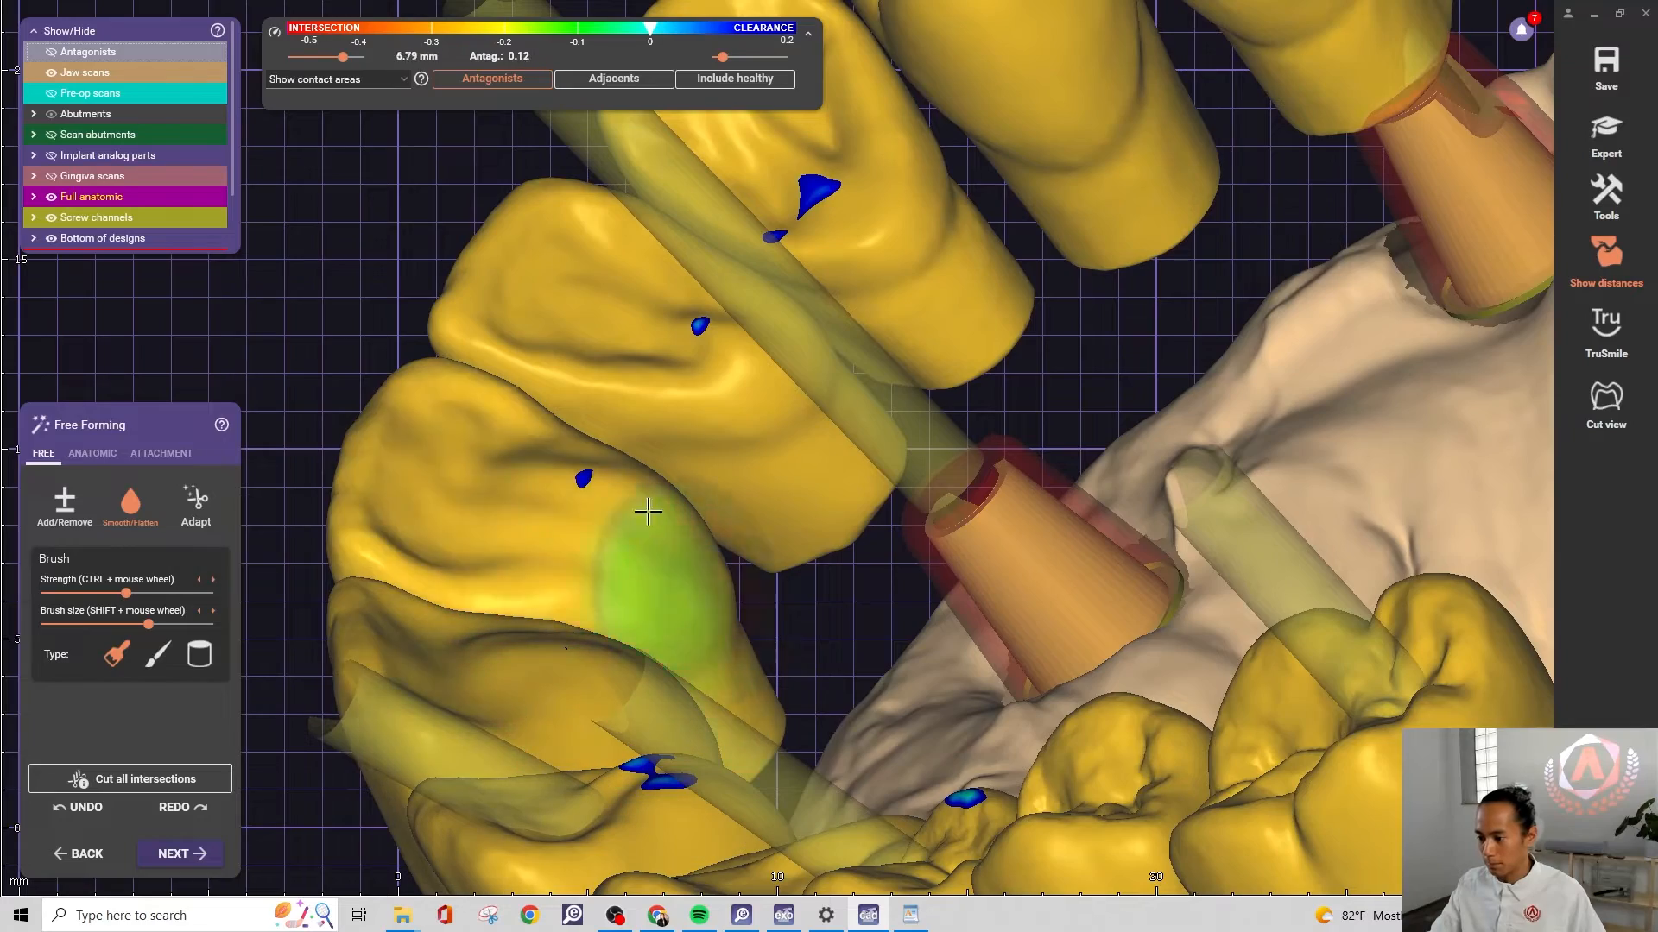
right_drag(602, 557, 554, 391)
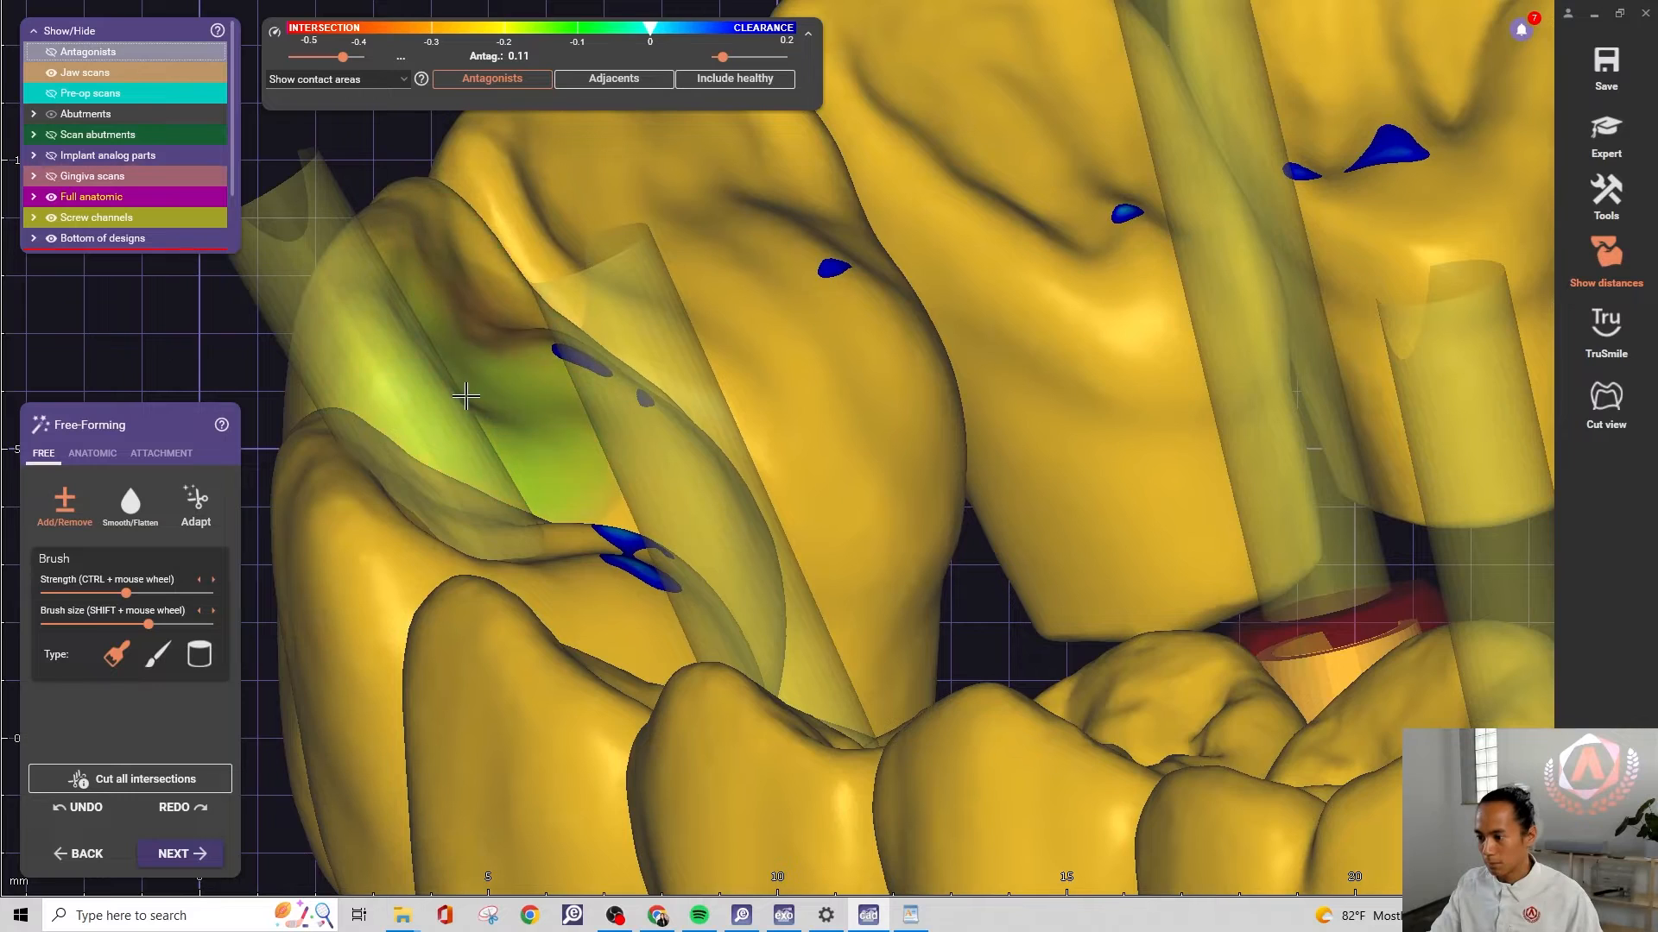
right_drag(466, 396, 509, 373)
mouse_move(698, 268)
right_down()
mouse_move(829, 636)
mouse_move(636, 614)
right_up()
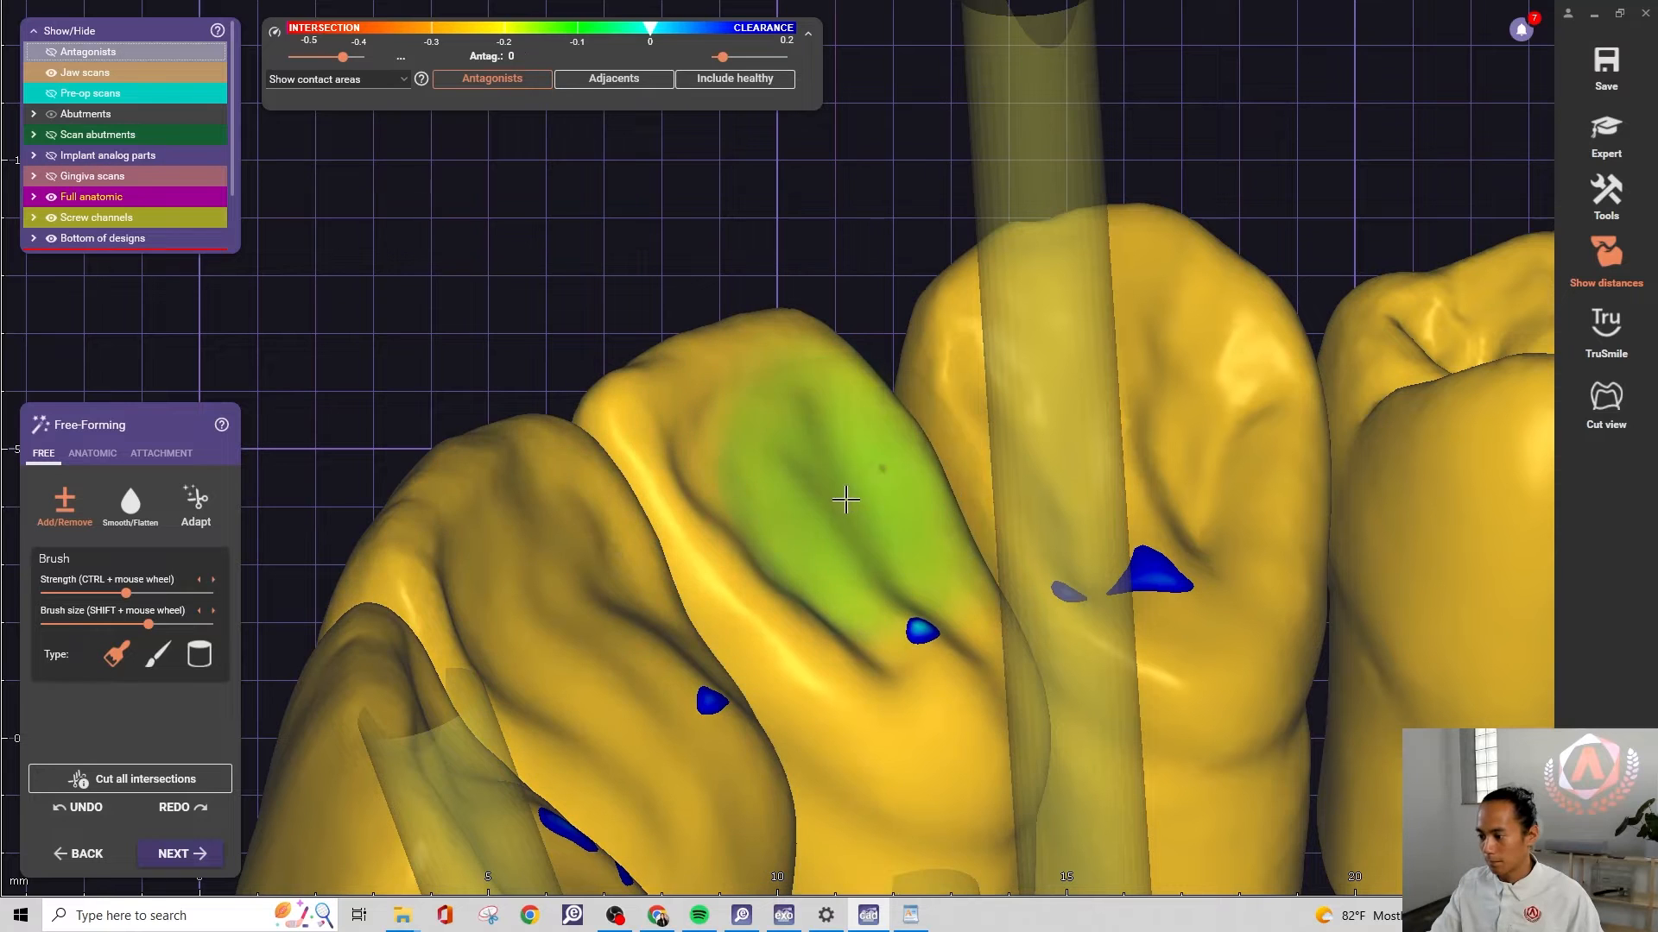
scroll(845, 500, down, 5)
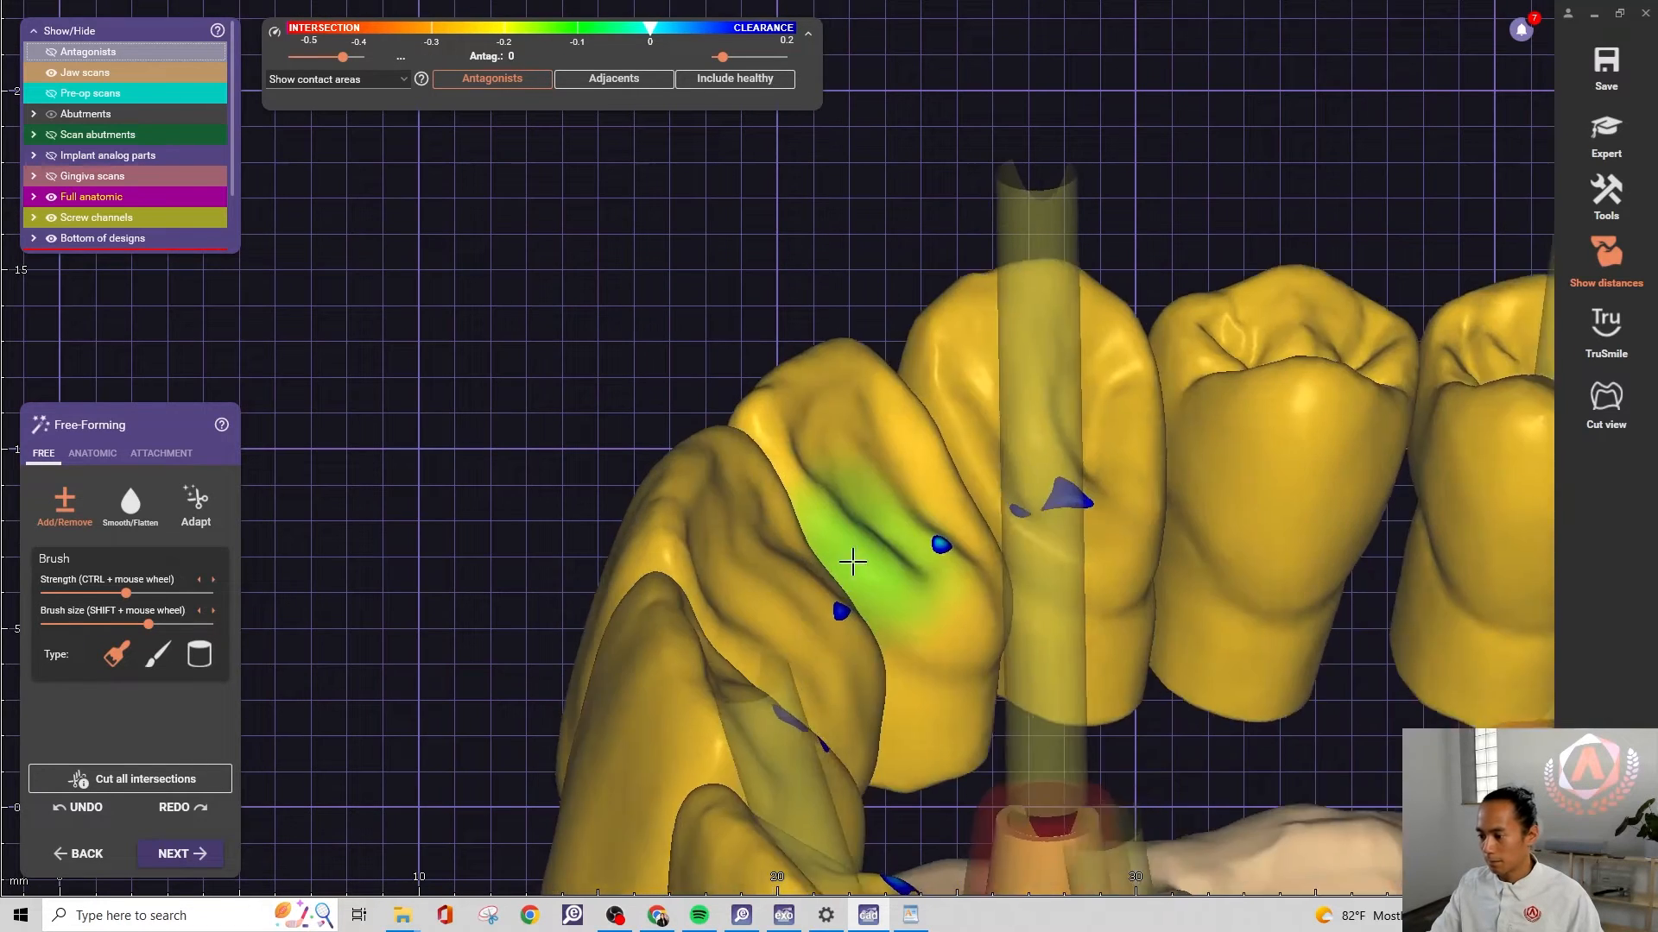
right_drag(852, 562, 846, 524)
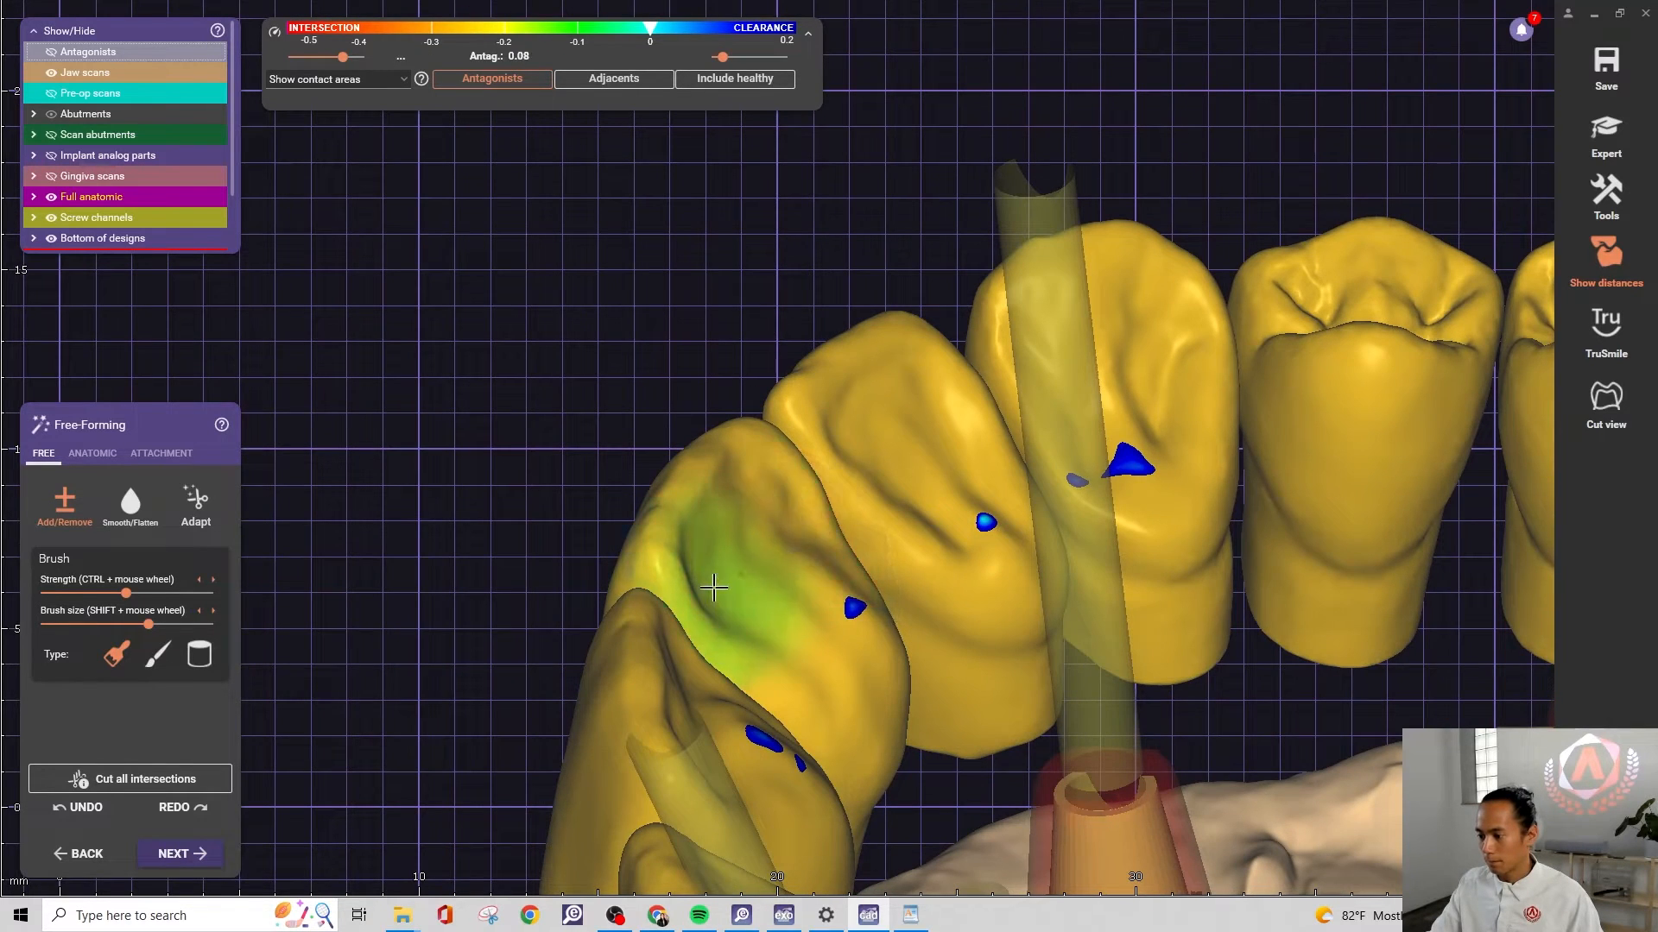
scroll(807, 614, down, 4)
right_drag(807, 613, 833, 645)
middle_drag(833, 646, 719, 408)
scroll(719, 408, down, 2)
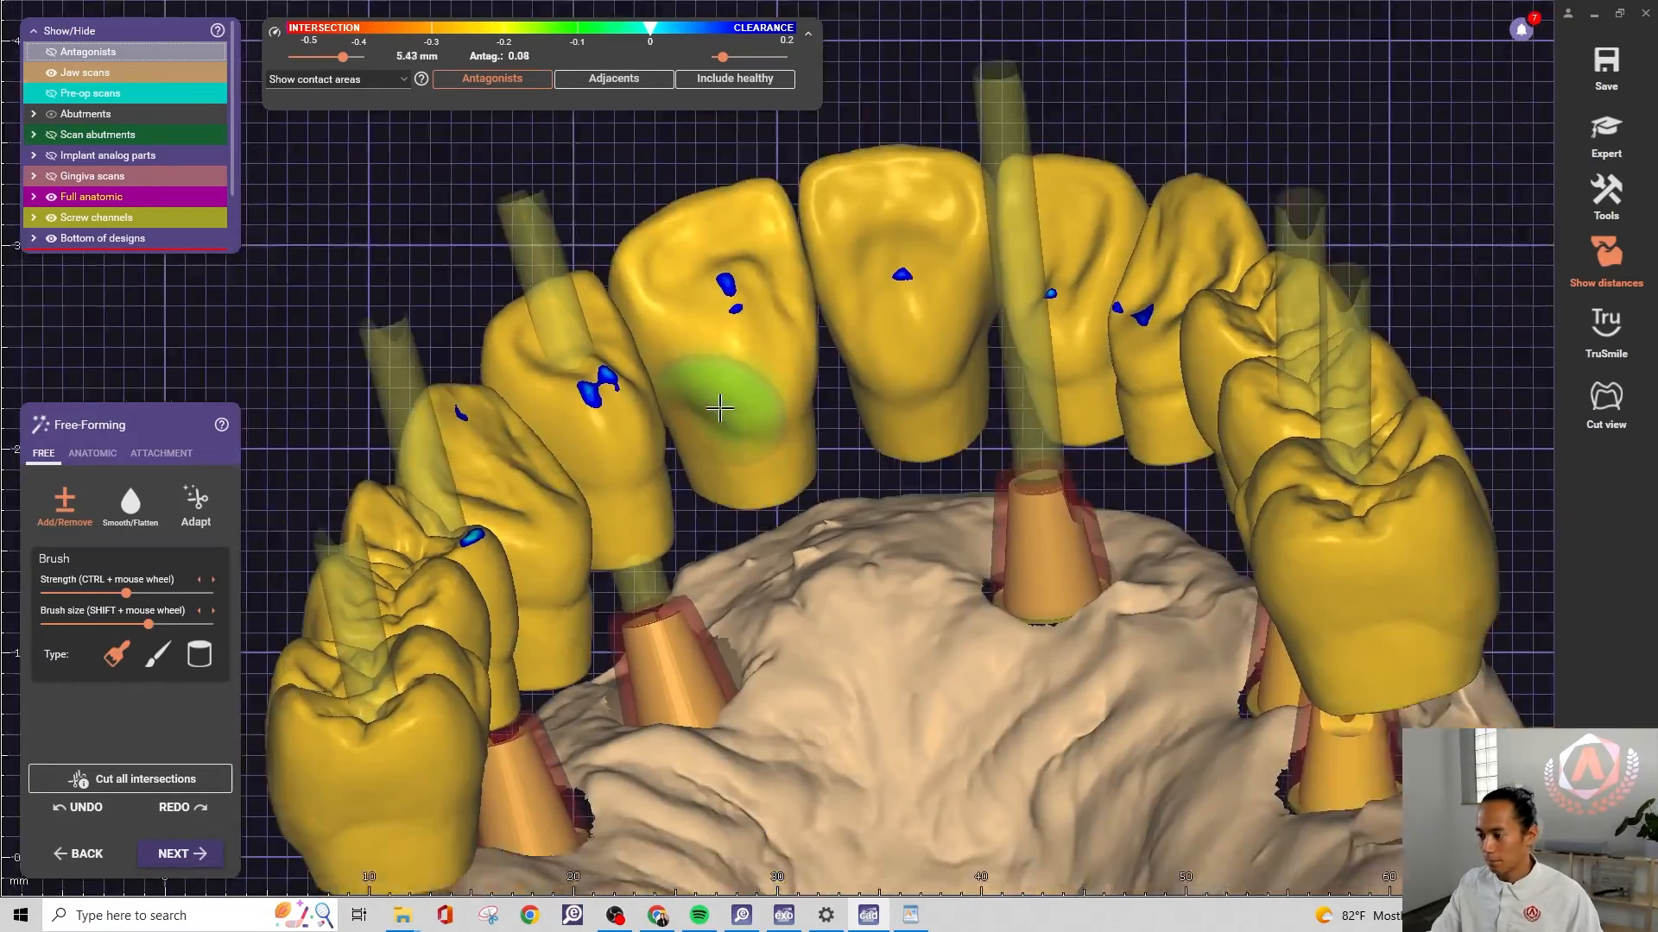
Display the antagonists and check the palatal contact areas of the whole upper arch against them
right_drag(719, 408, 316, 196)
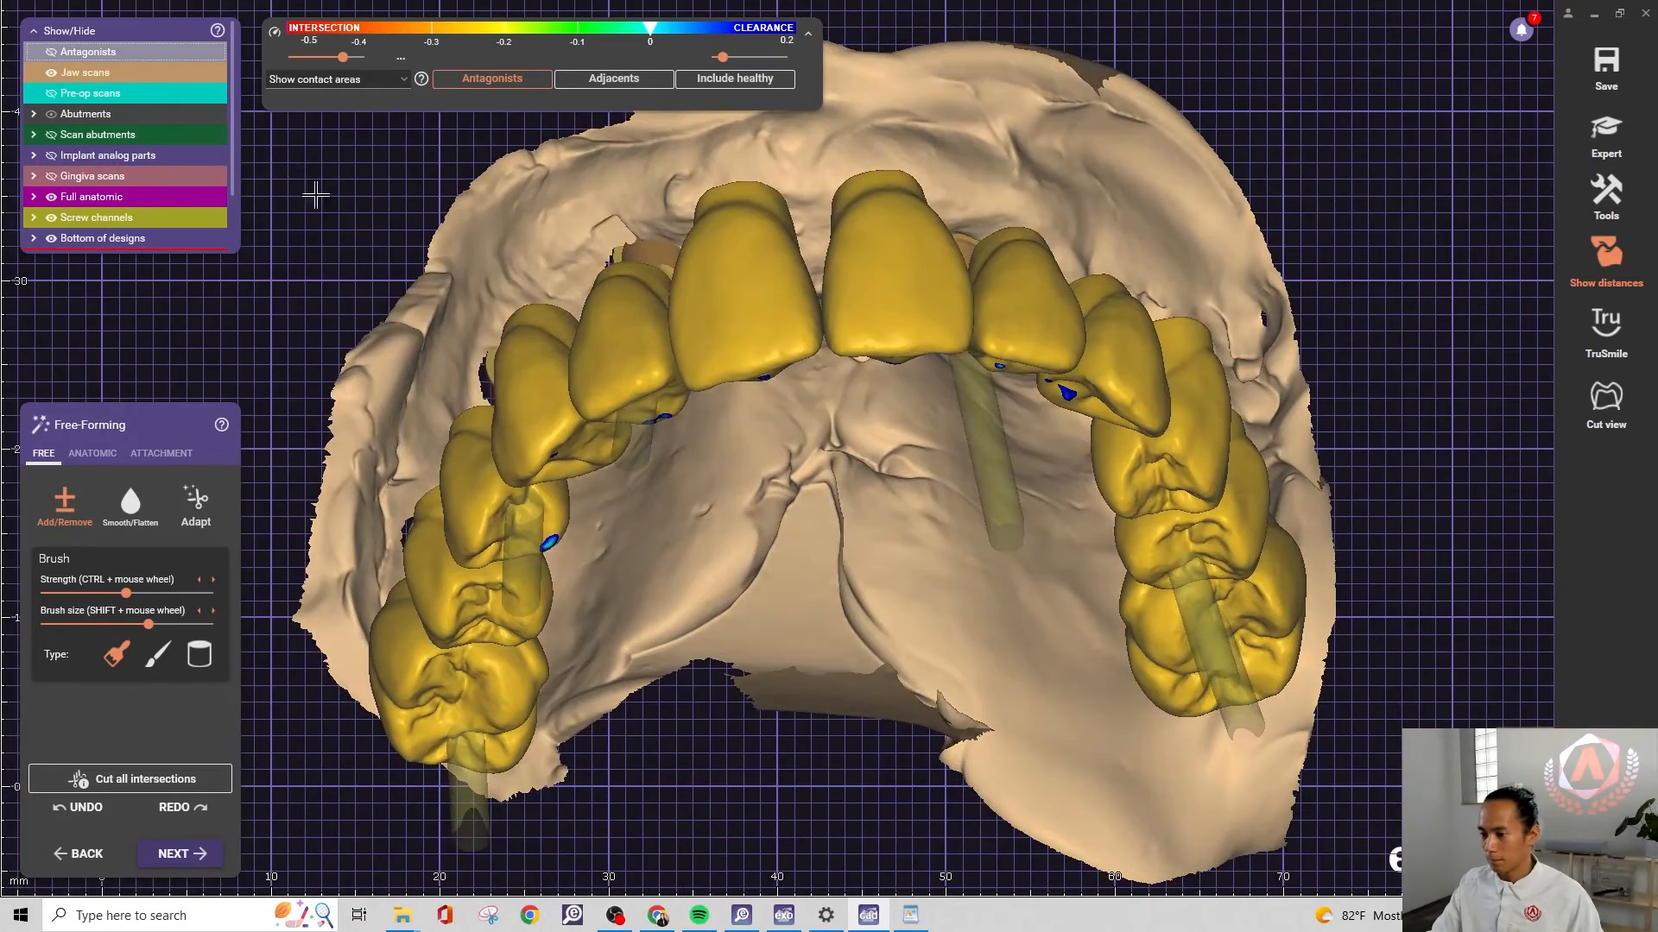
click(51, 53)
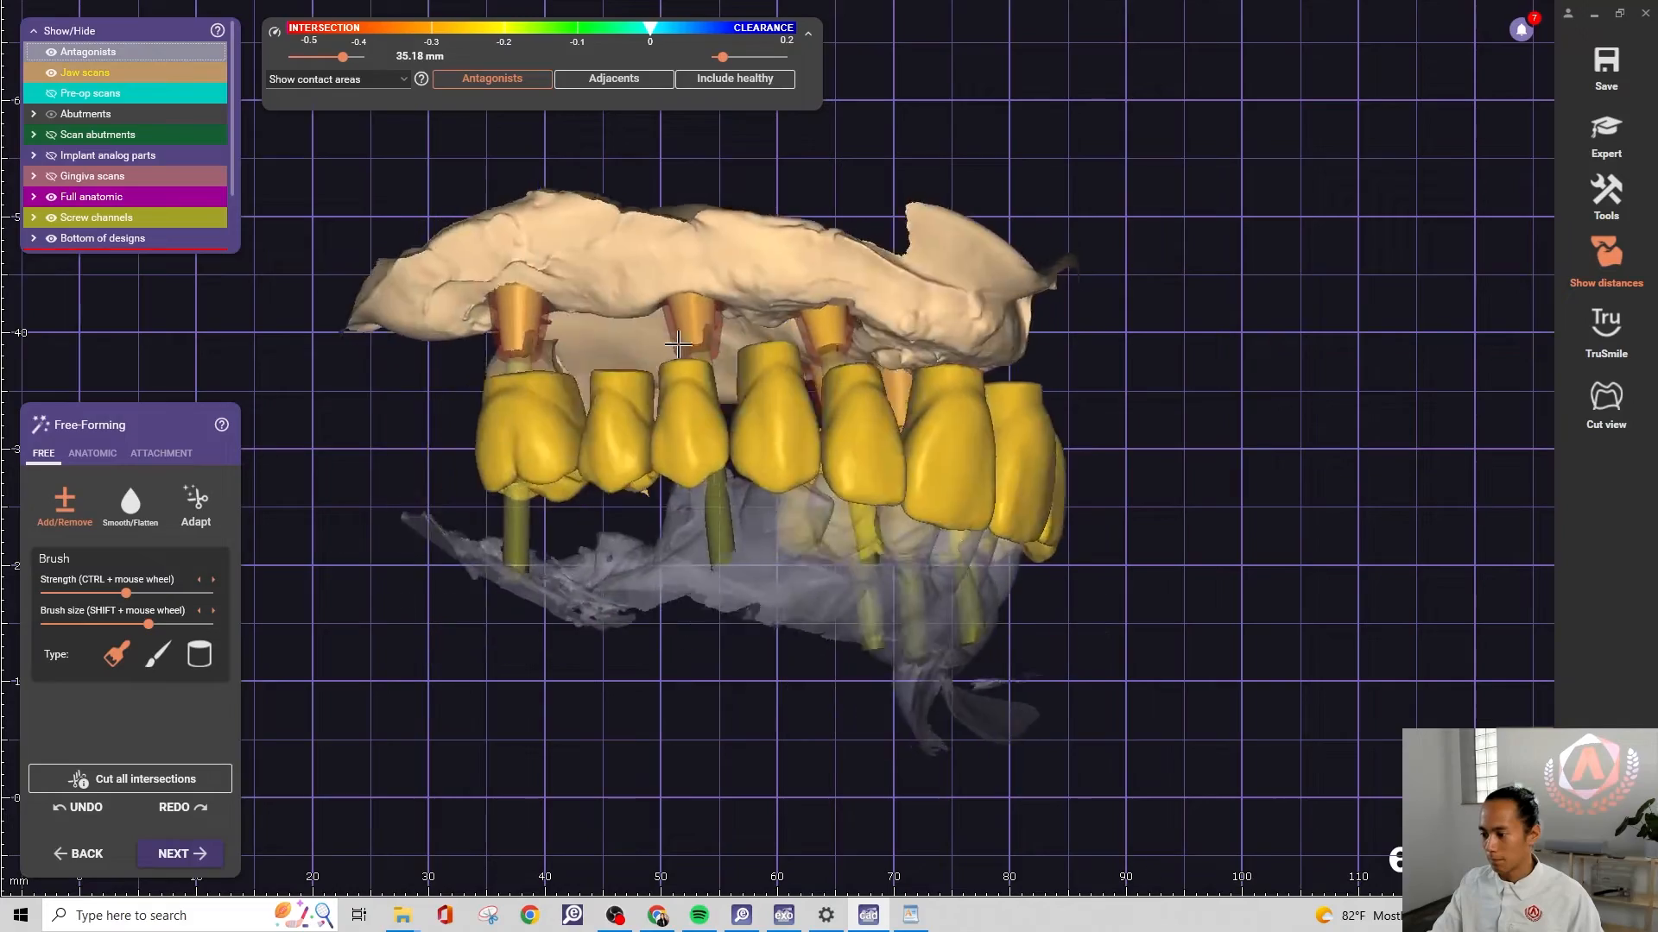
right_drag(678, 345, 751, 518)
scroll(751, 518, up, 5)
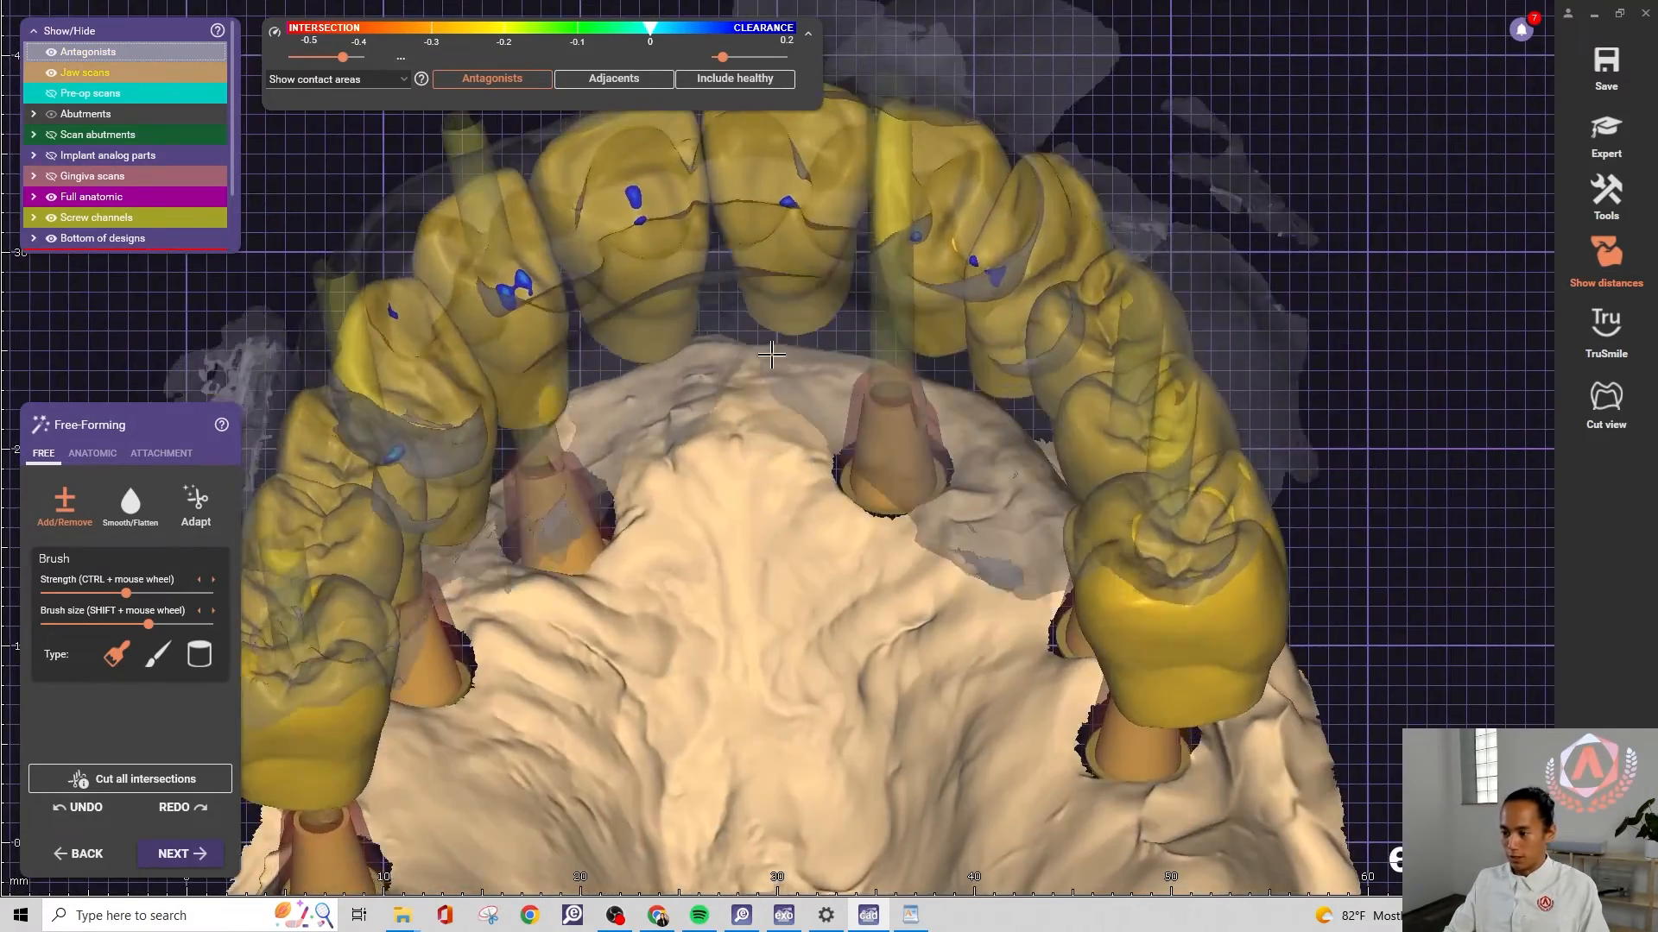
right_drag(771, 355, 786, 488)
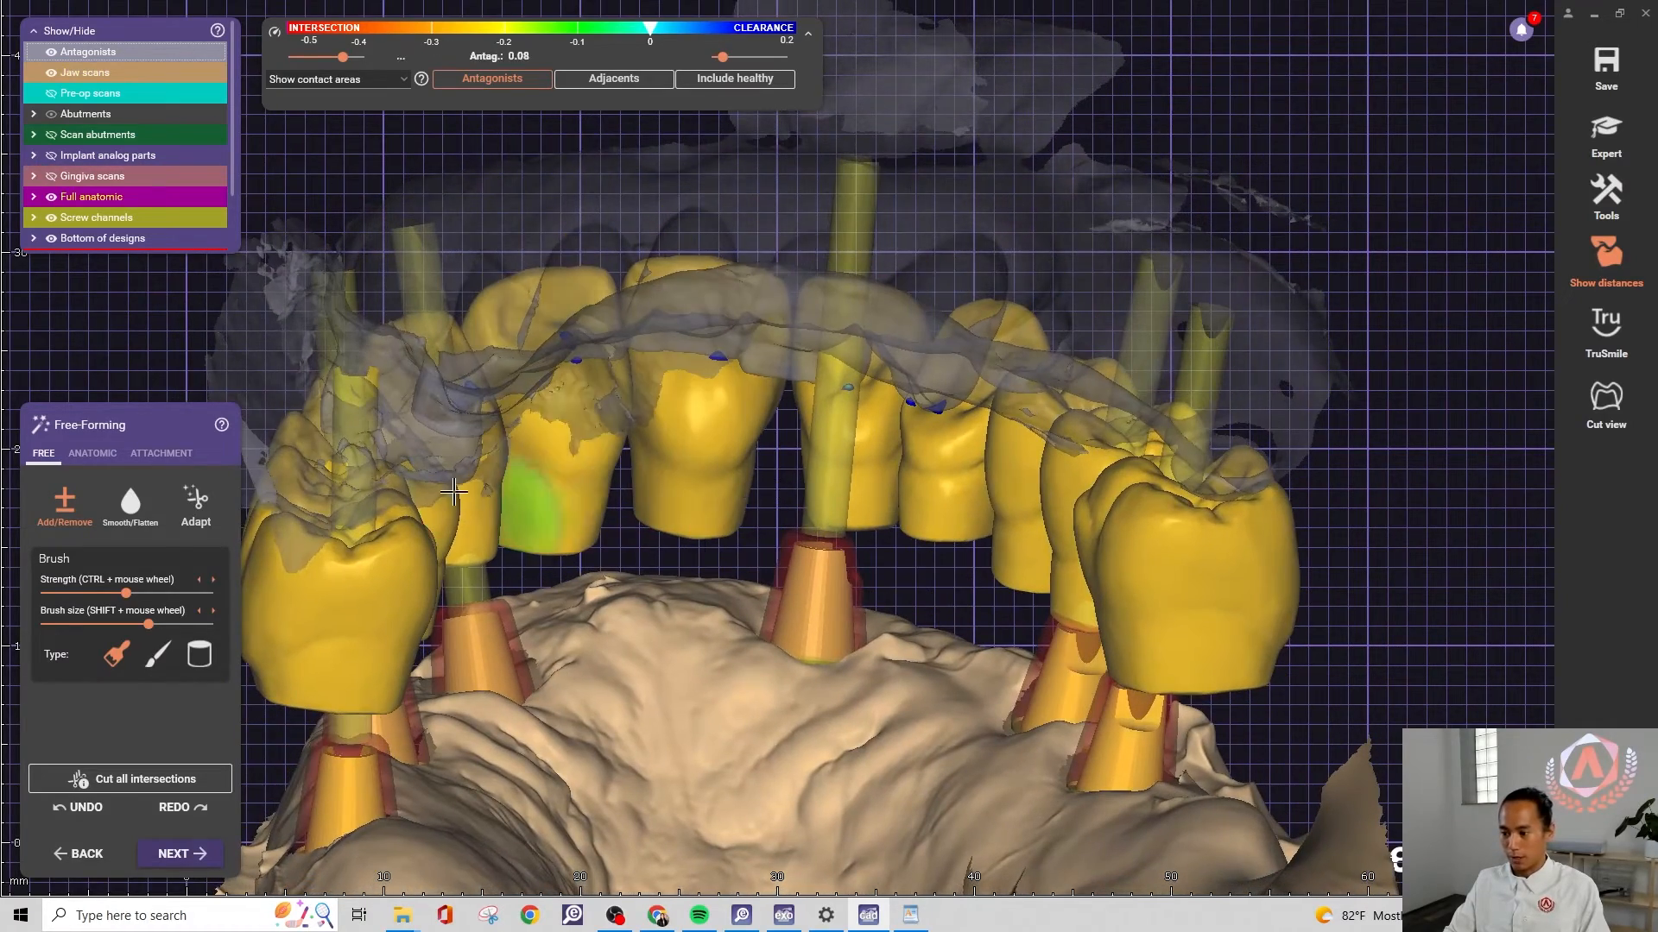
Open the Adapt options, finish Free-Forming, and skip the pre-op scan adaptation to reach Virtual Waxup Bottom
click(208, 508)
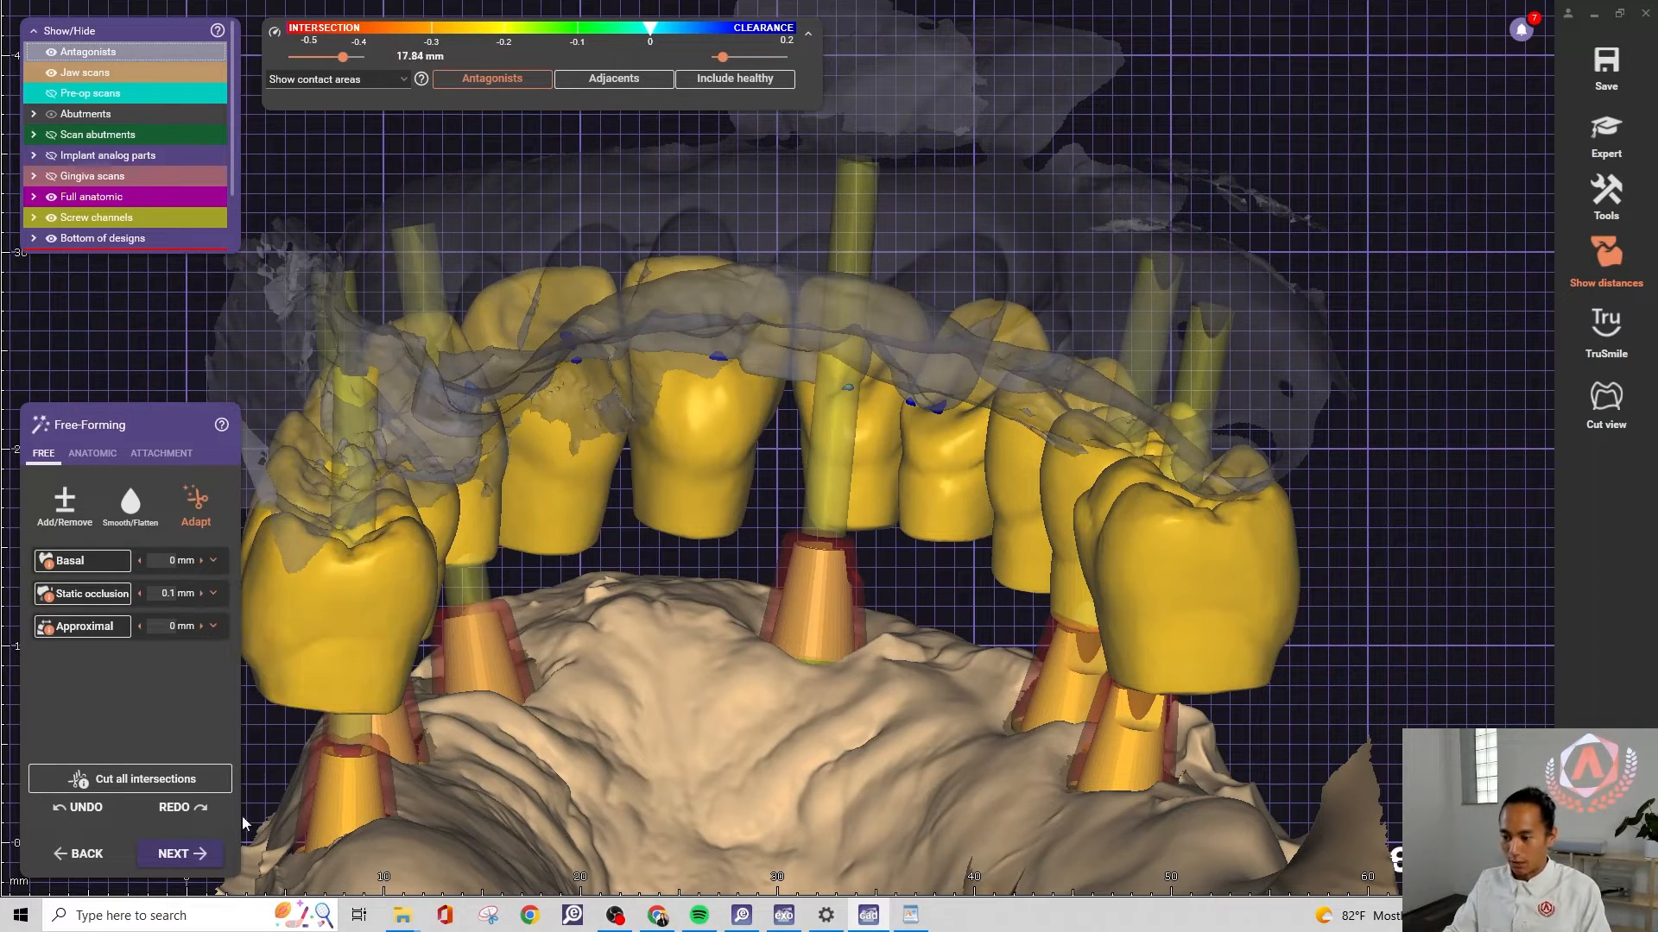
click(198, 857)
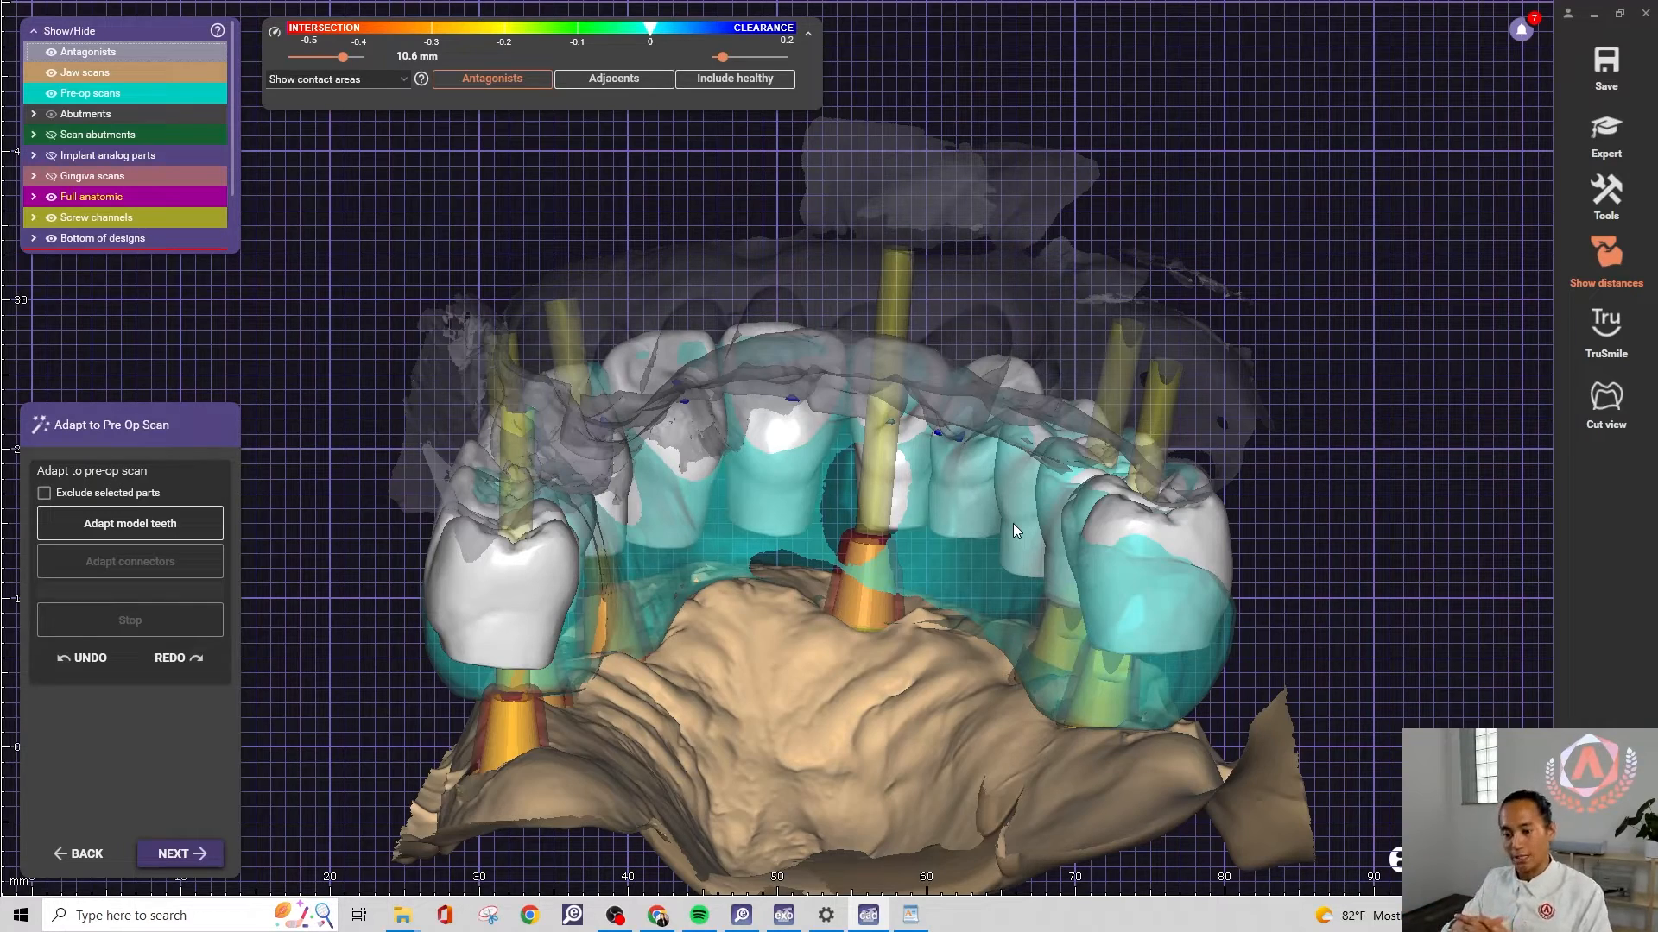
right_drag(993, 510, 740, 432)
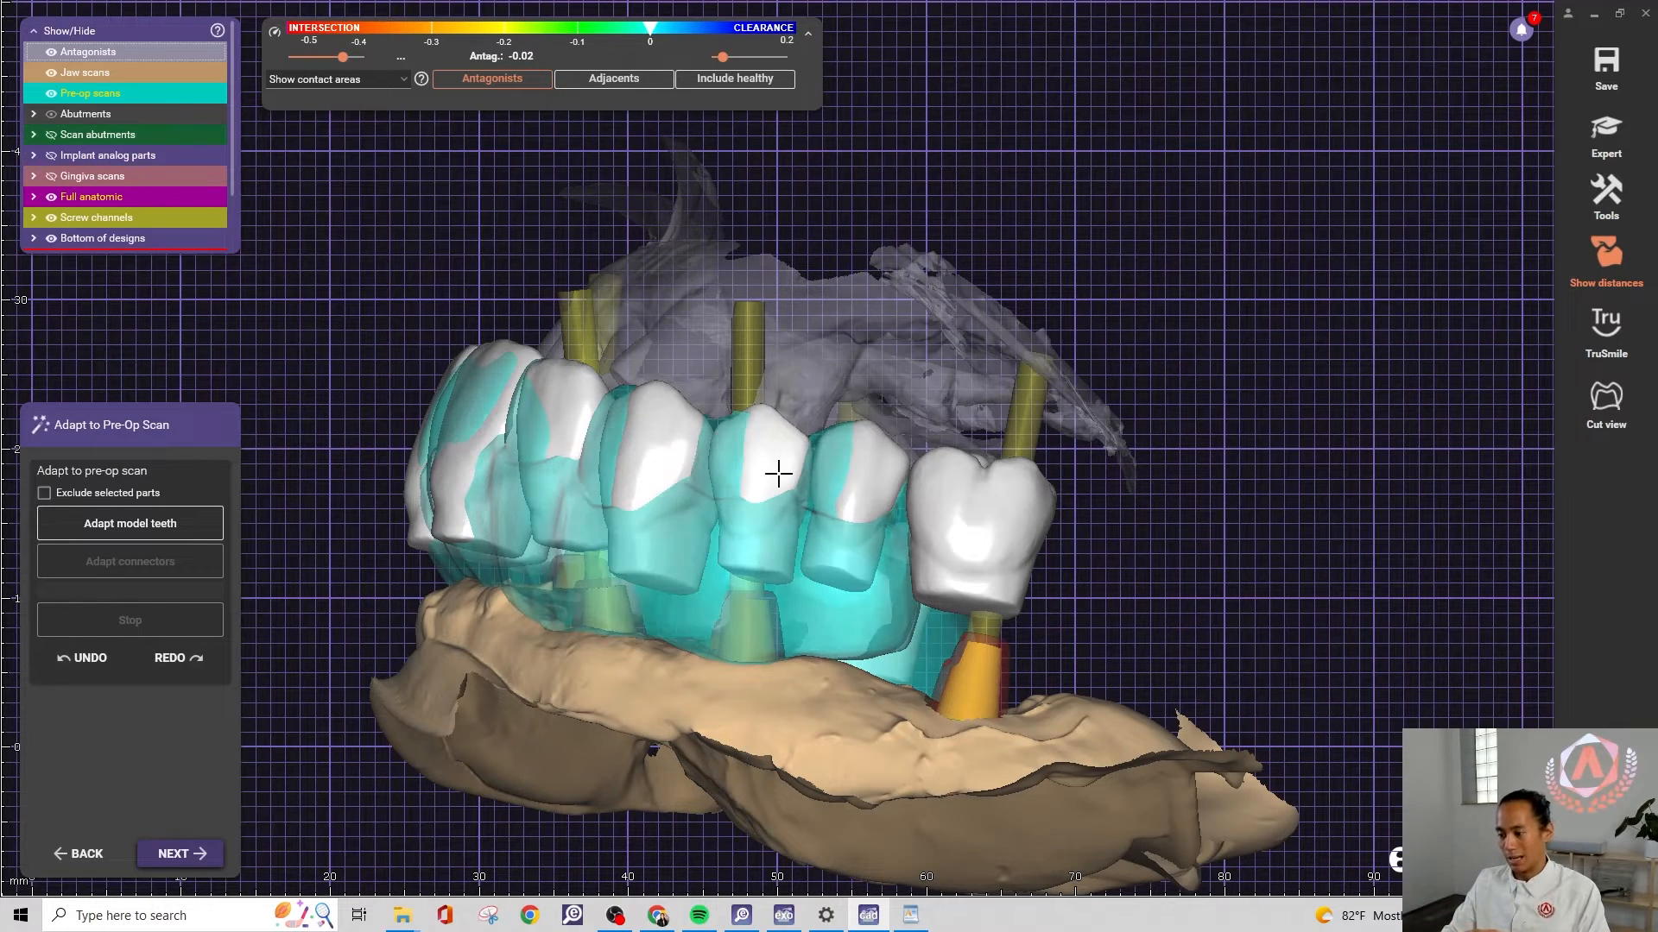
right_drag(858, 544, 858, 544)
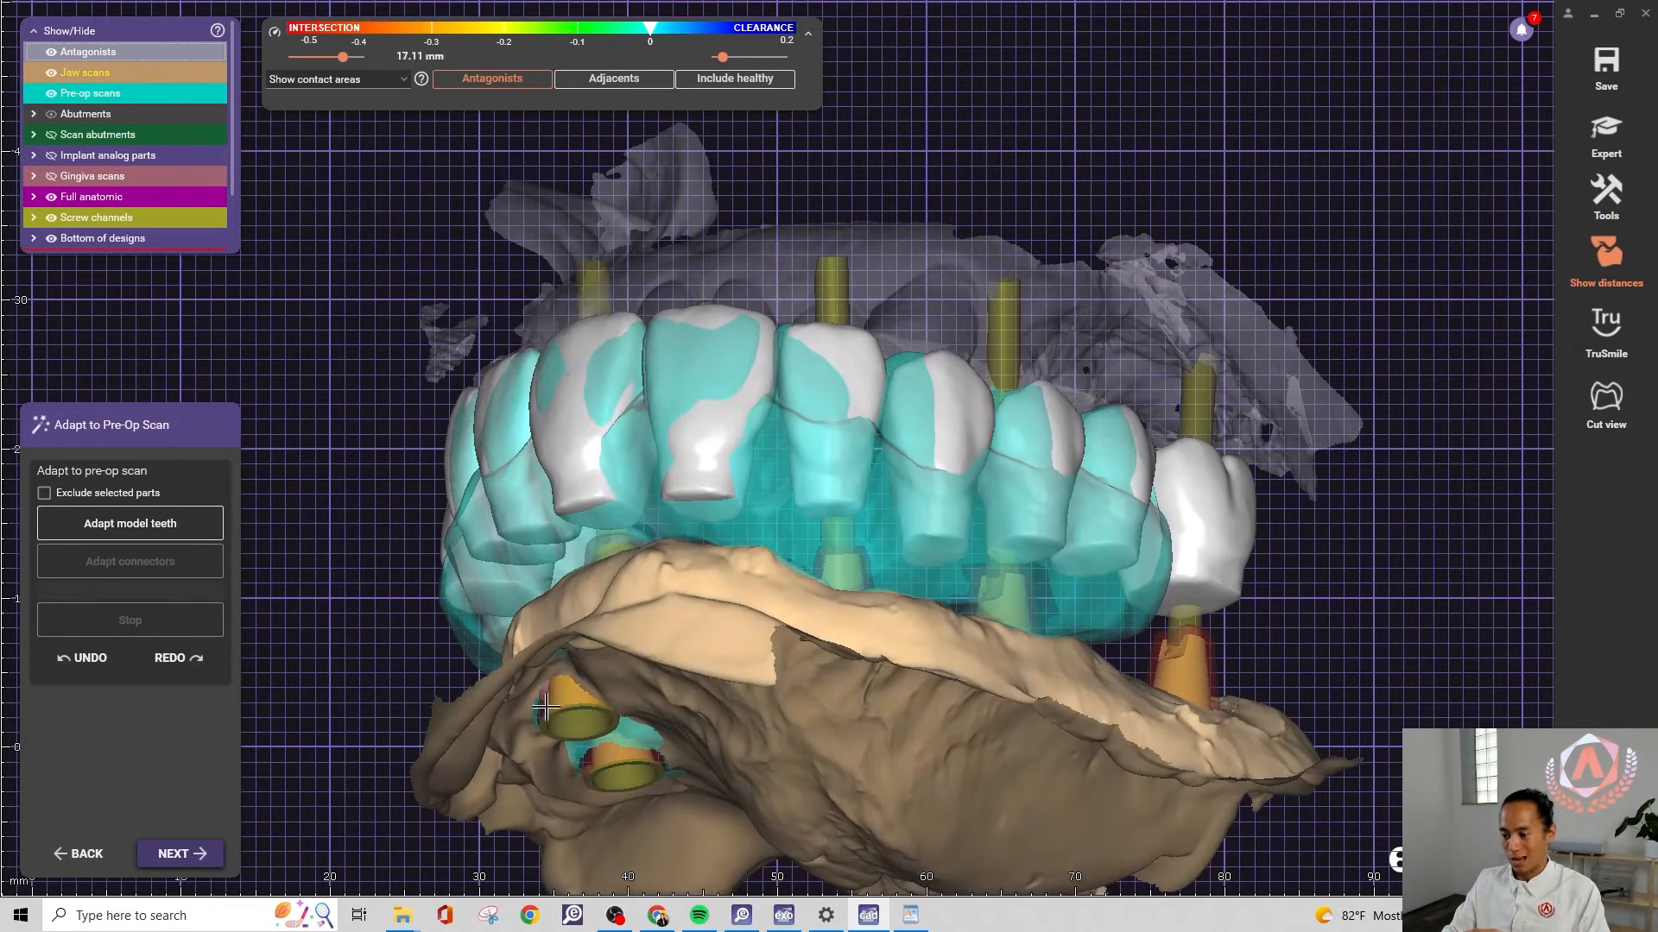
click(177, 854)
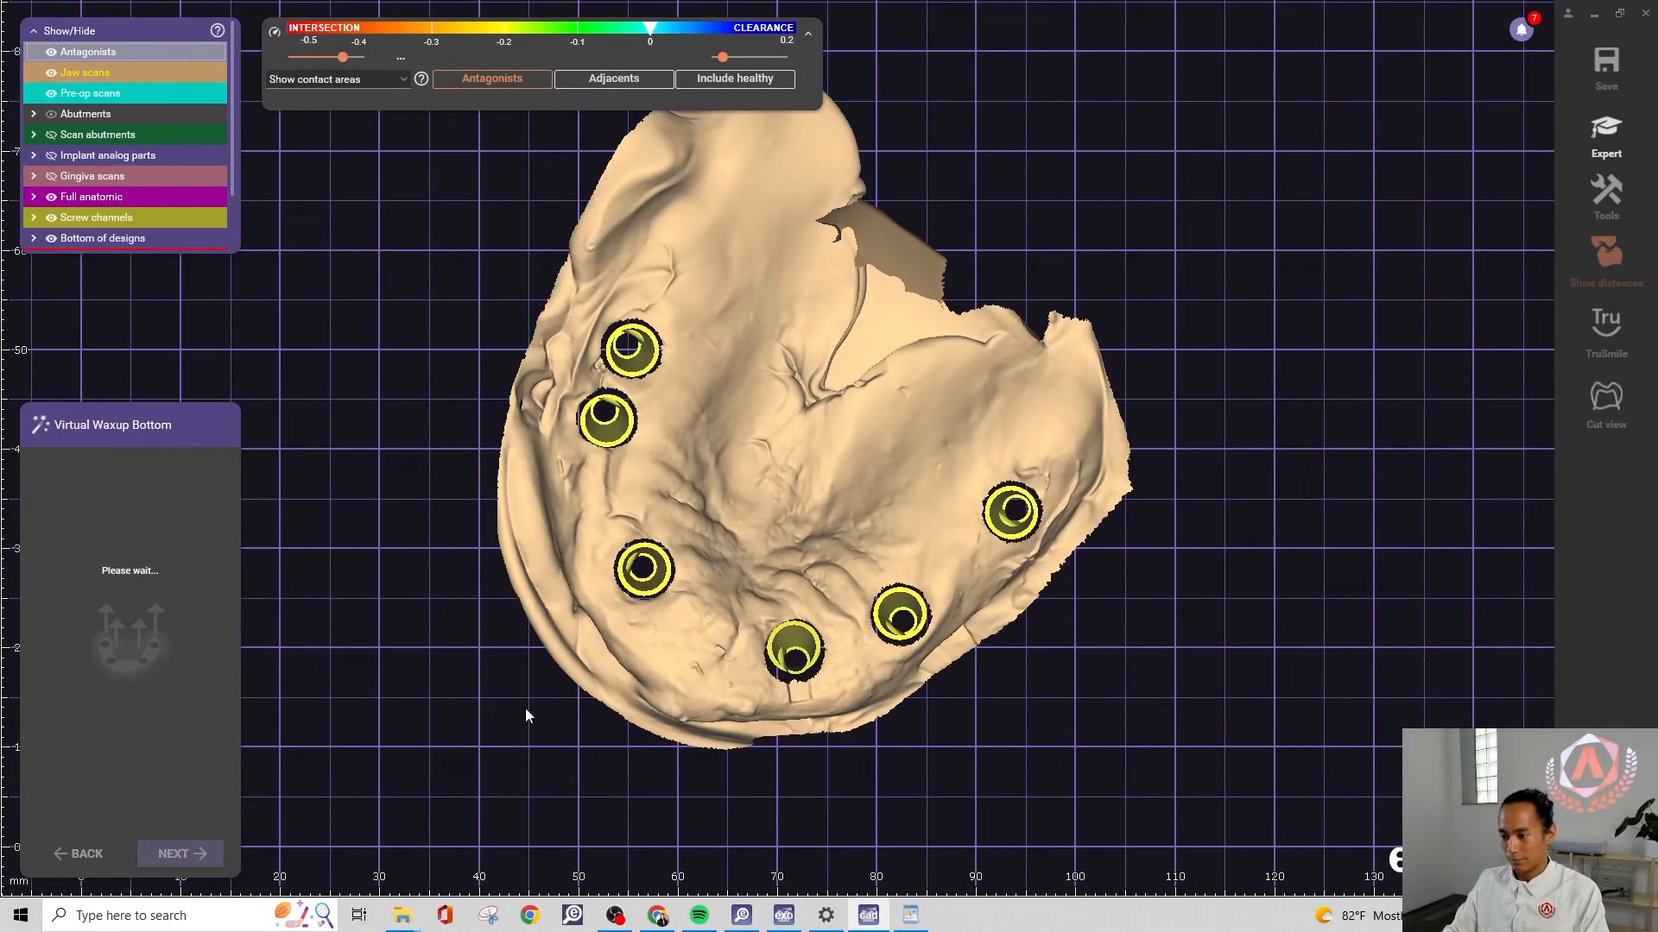
Orient the jaw scan to an occlusal view and set the waxup bottom's insertion direction from that view
right_drag(911, 648, 911, 647)
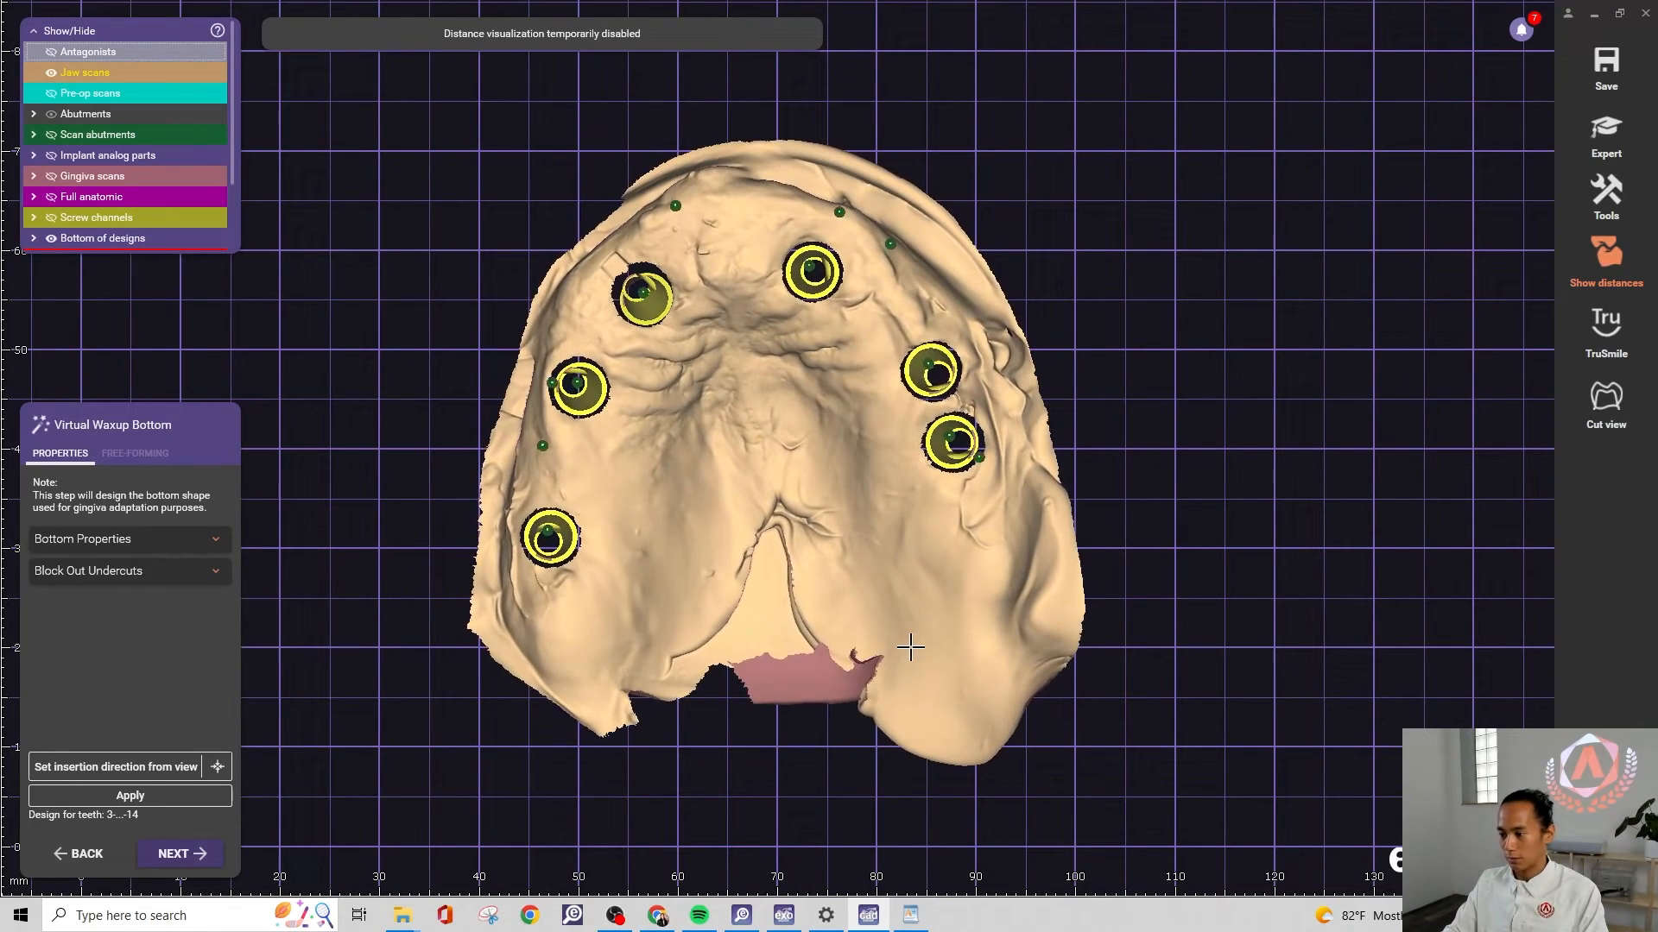
scroll(884, 627, up, 2)
scroll(884, 628, up, 2)
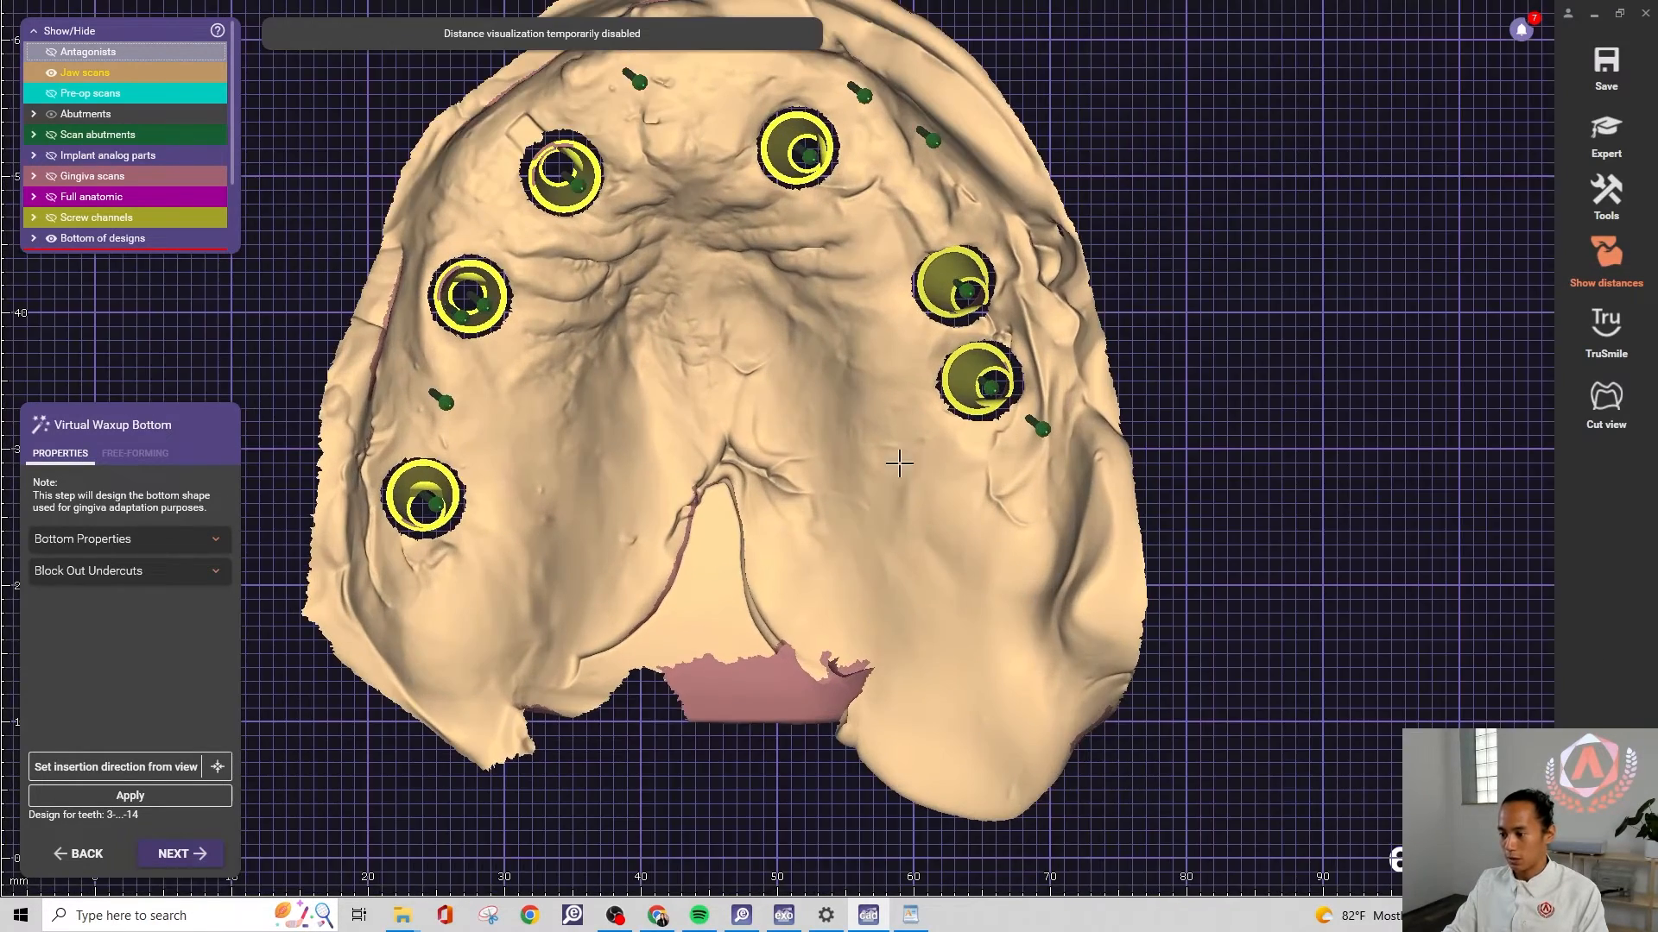
middle_drag(899, 463, 1136, 570)
right_drag(1137, 569, 1138, 570)
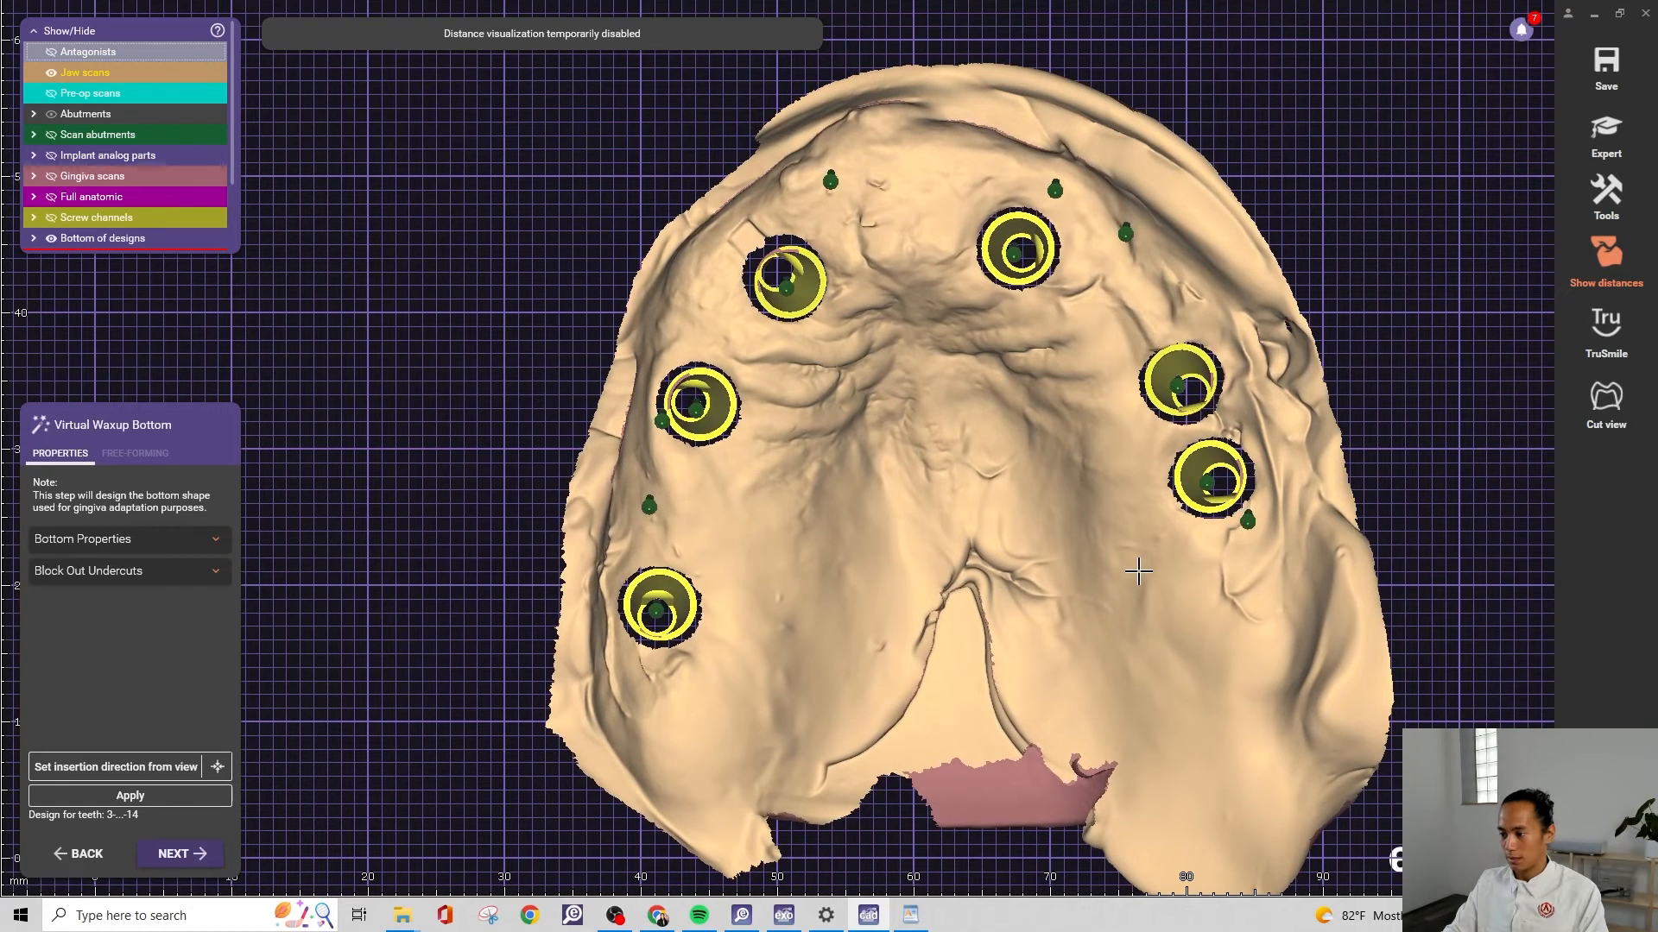
right_drag(1047, 488, 1068, 479)
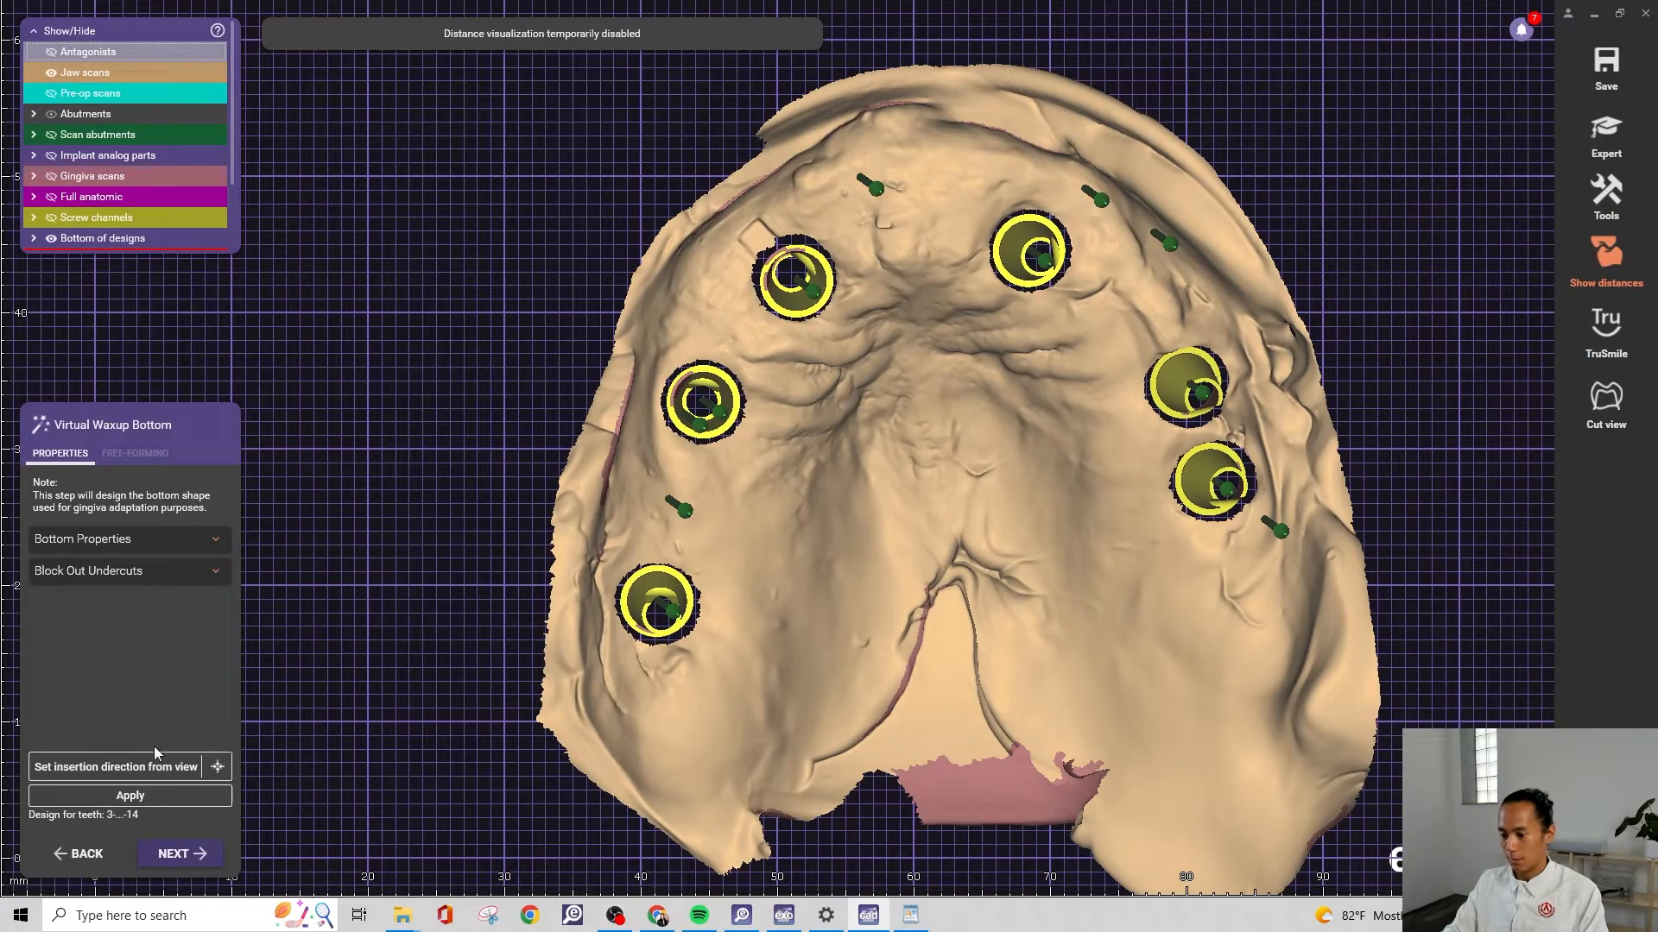
click(142, 766)
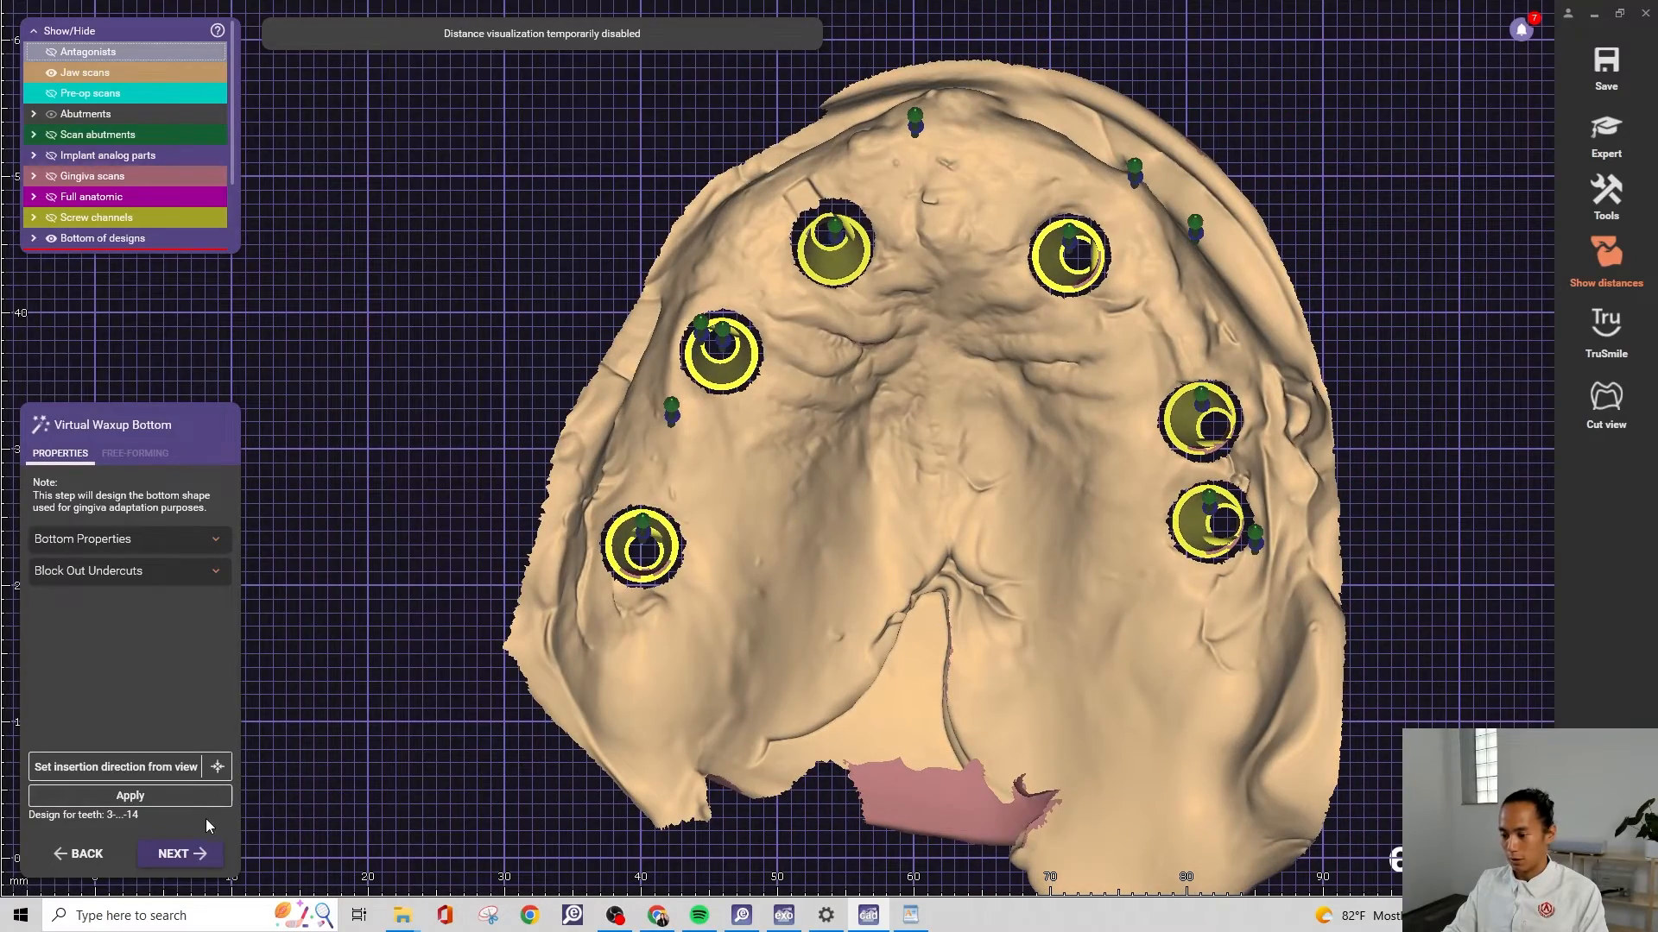
Generate the waxup bottom and continue to gingiva design with a single gingiva part for teeth 3 to 14
click(197, 796)
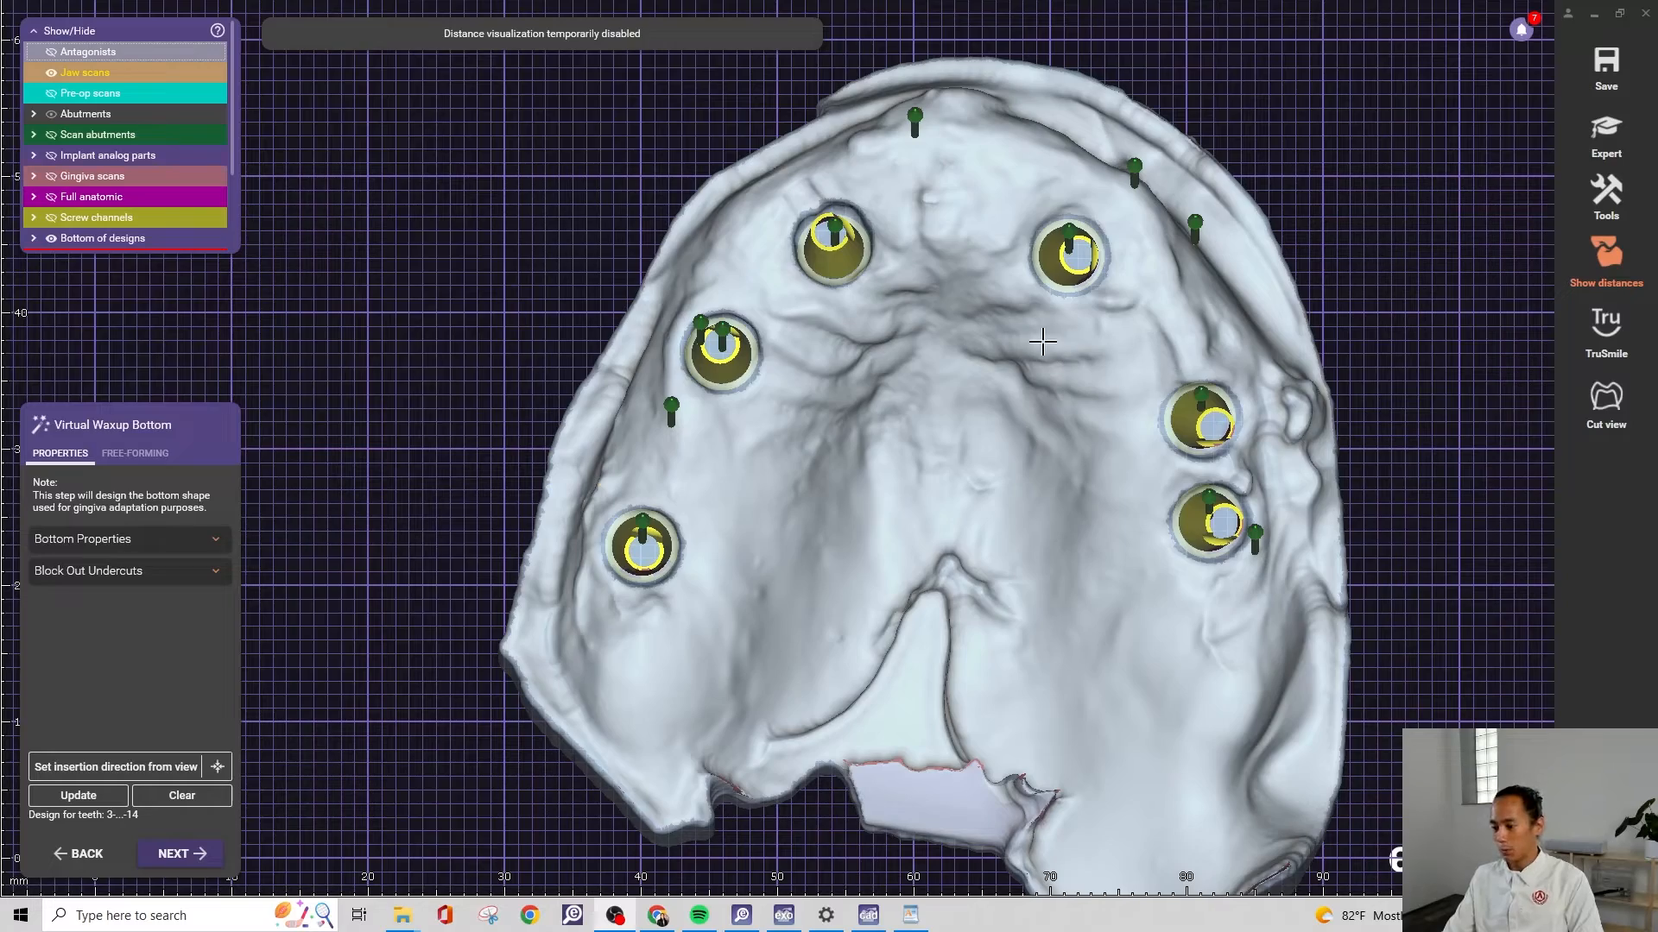
right_drag(990, 431, 990, 431)
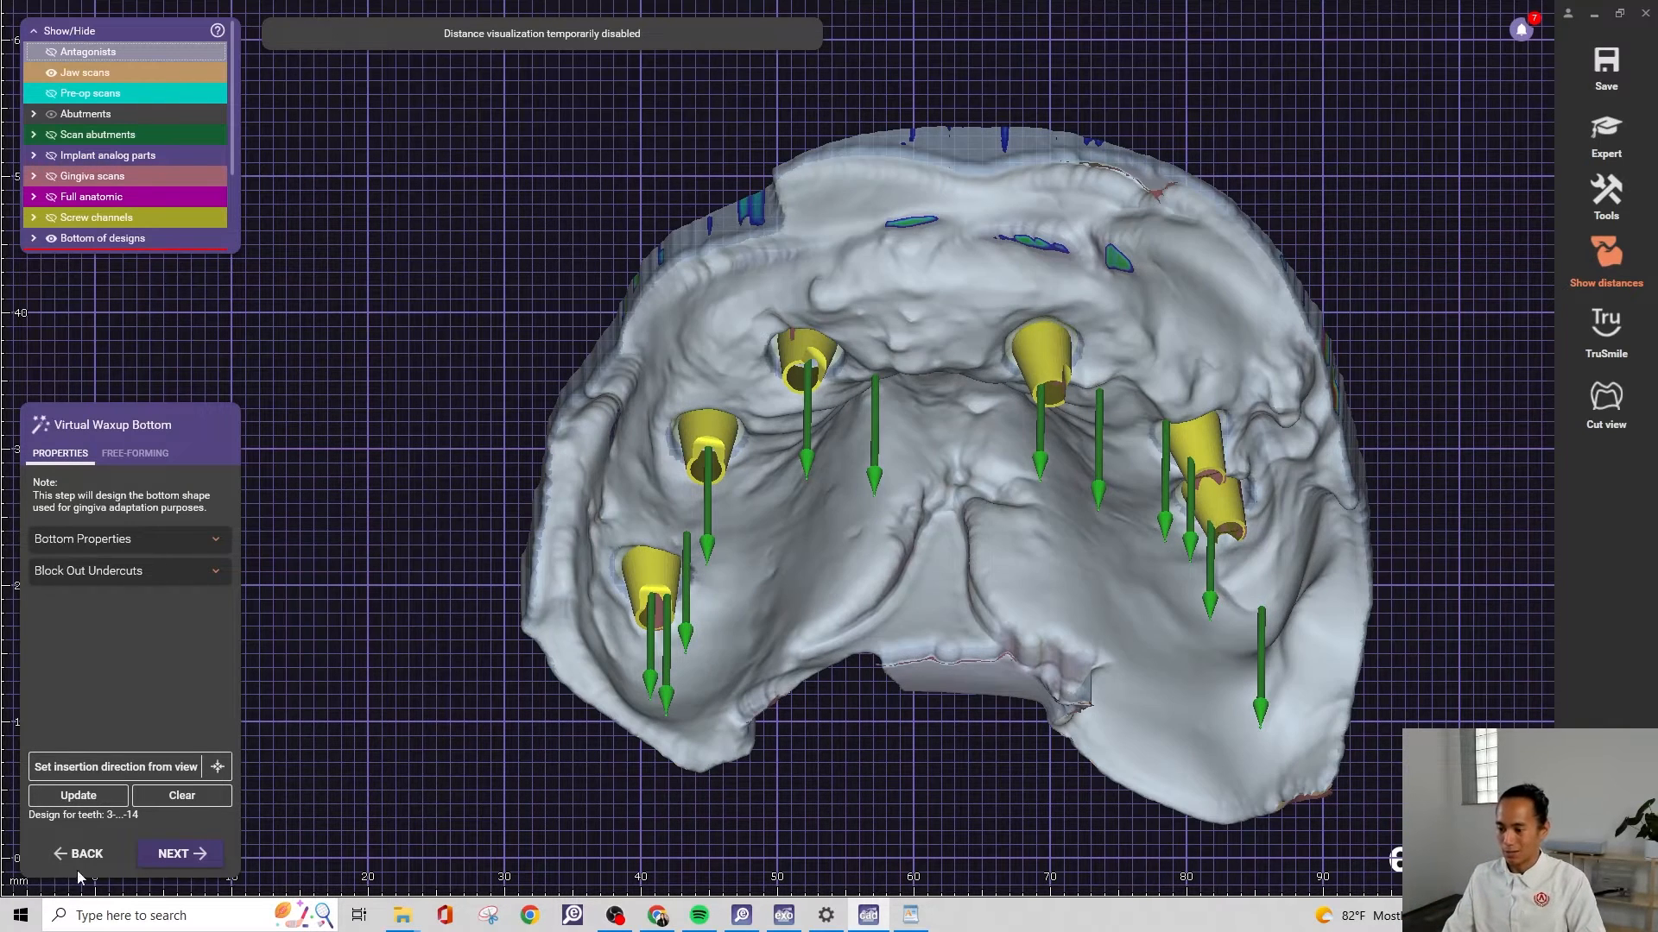
click(175, 848)
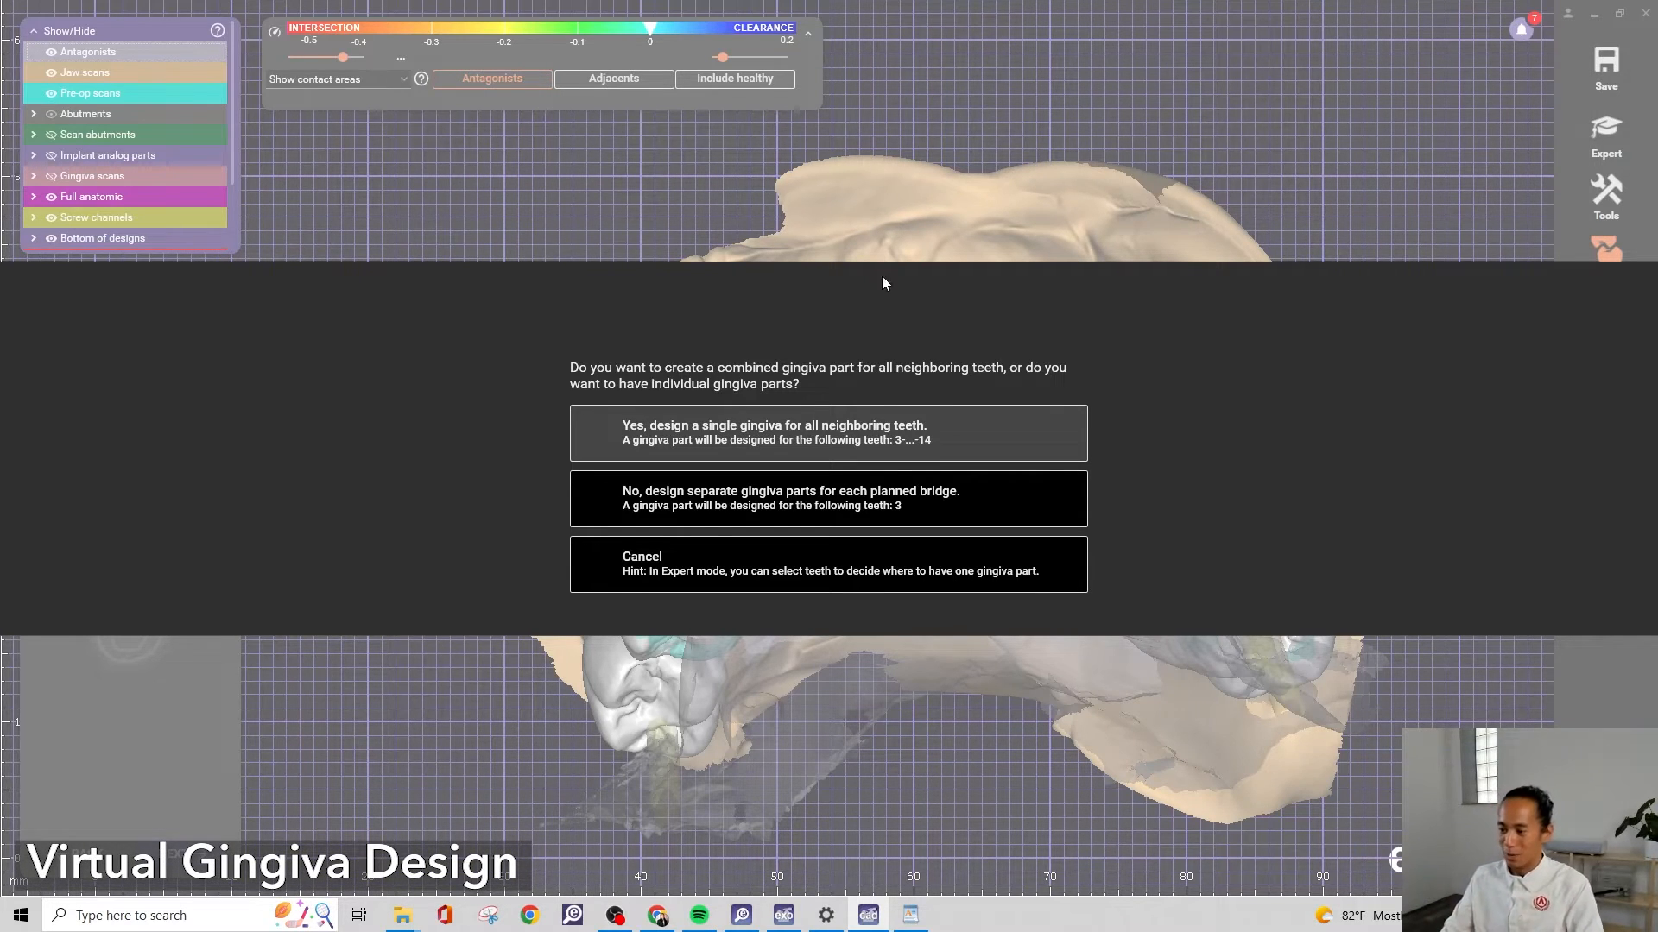
click(899, 432)
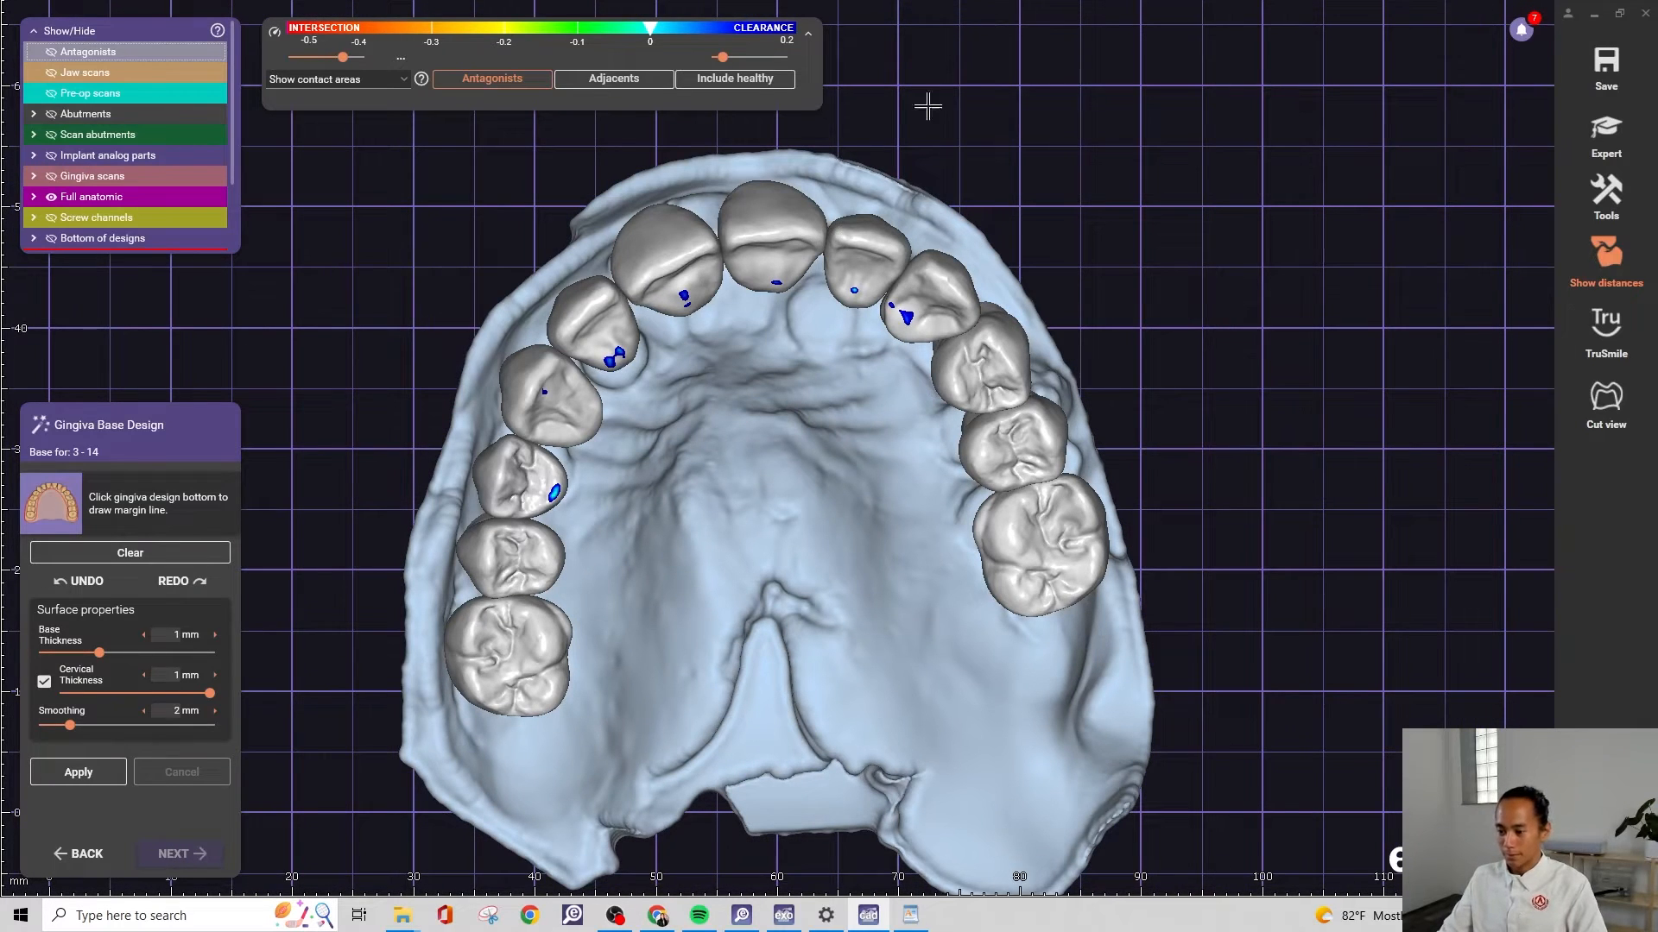
Start the gingiva margin line behind molar 3 and run it forward along the palatal side past the implant sites
right_drag(816, 392, 814, 393)
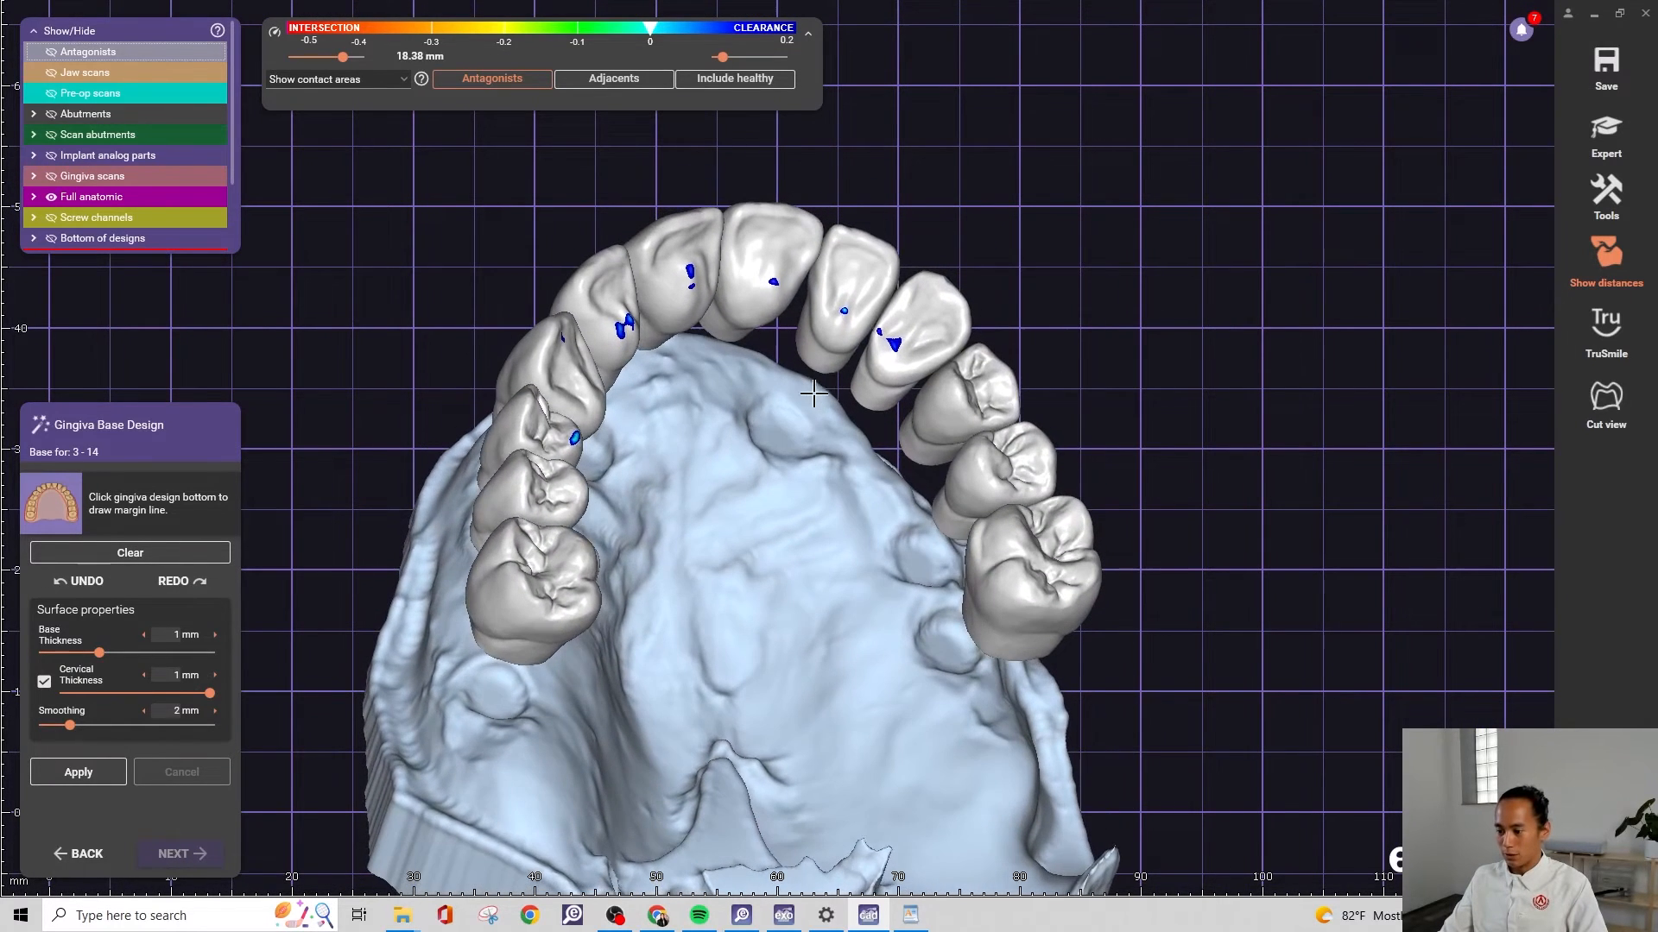
right_drag(400, 811, 529, 711)
click(455, 715)
click(526, 724)
click(542, 670)
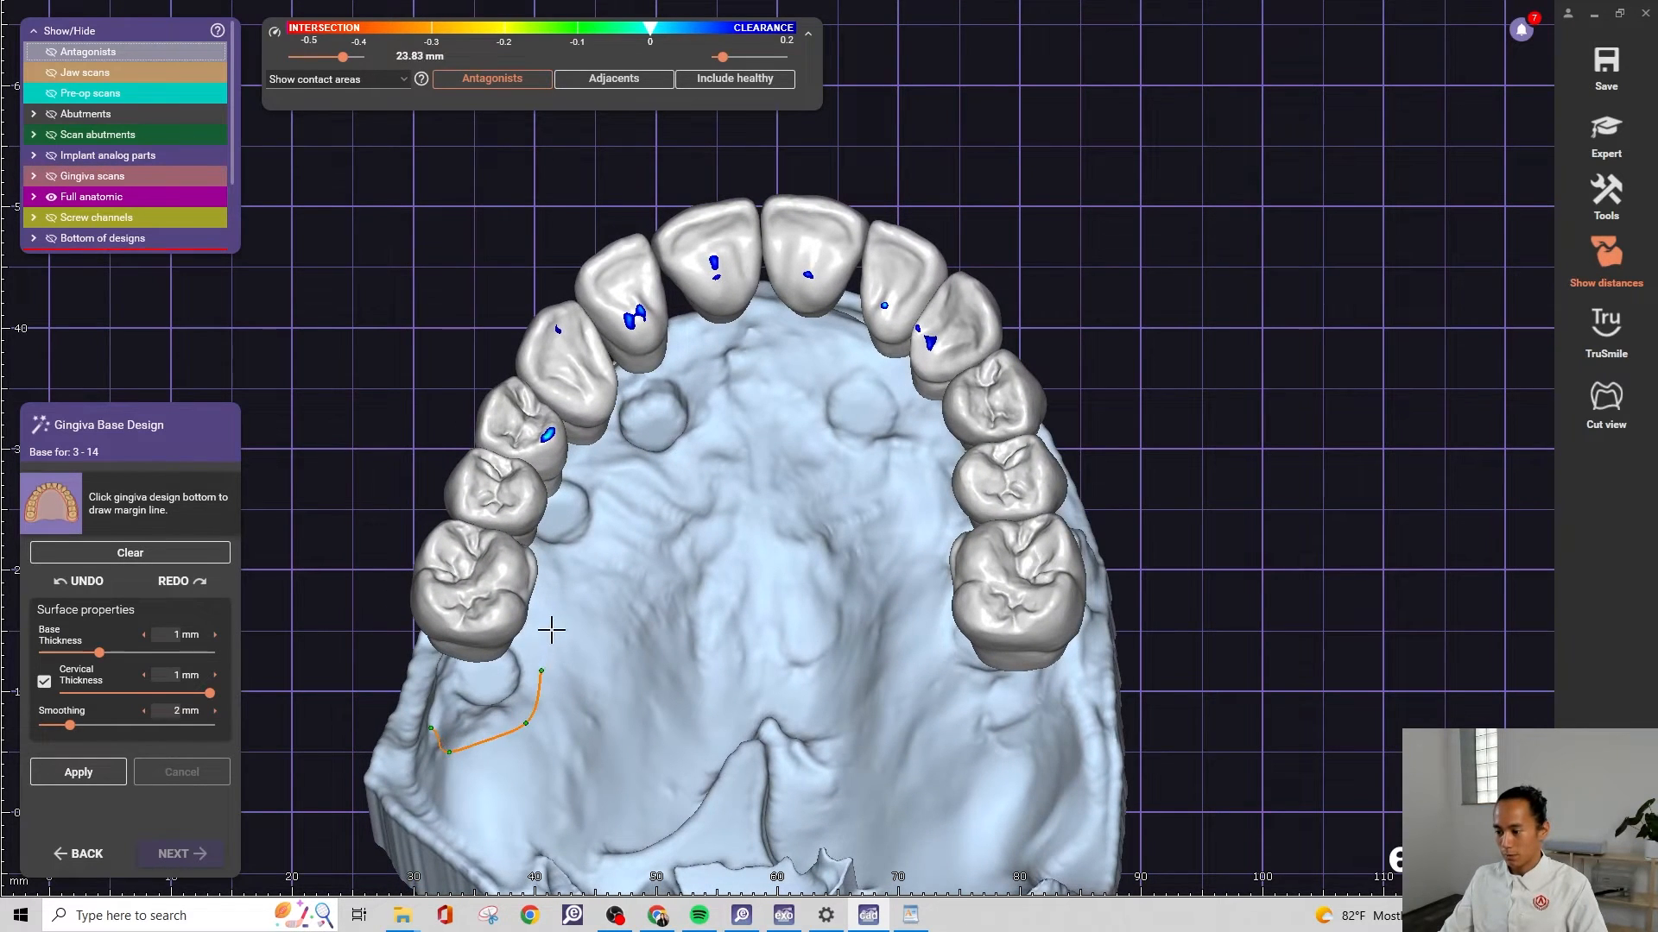
click(572, 575)
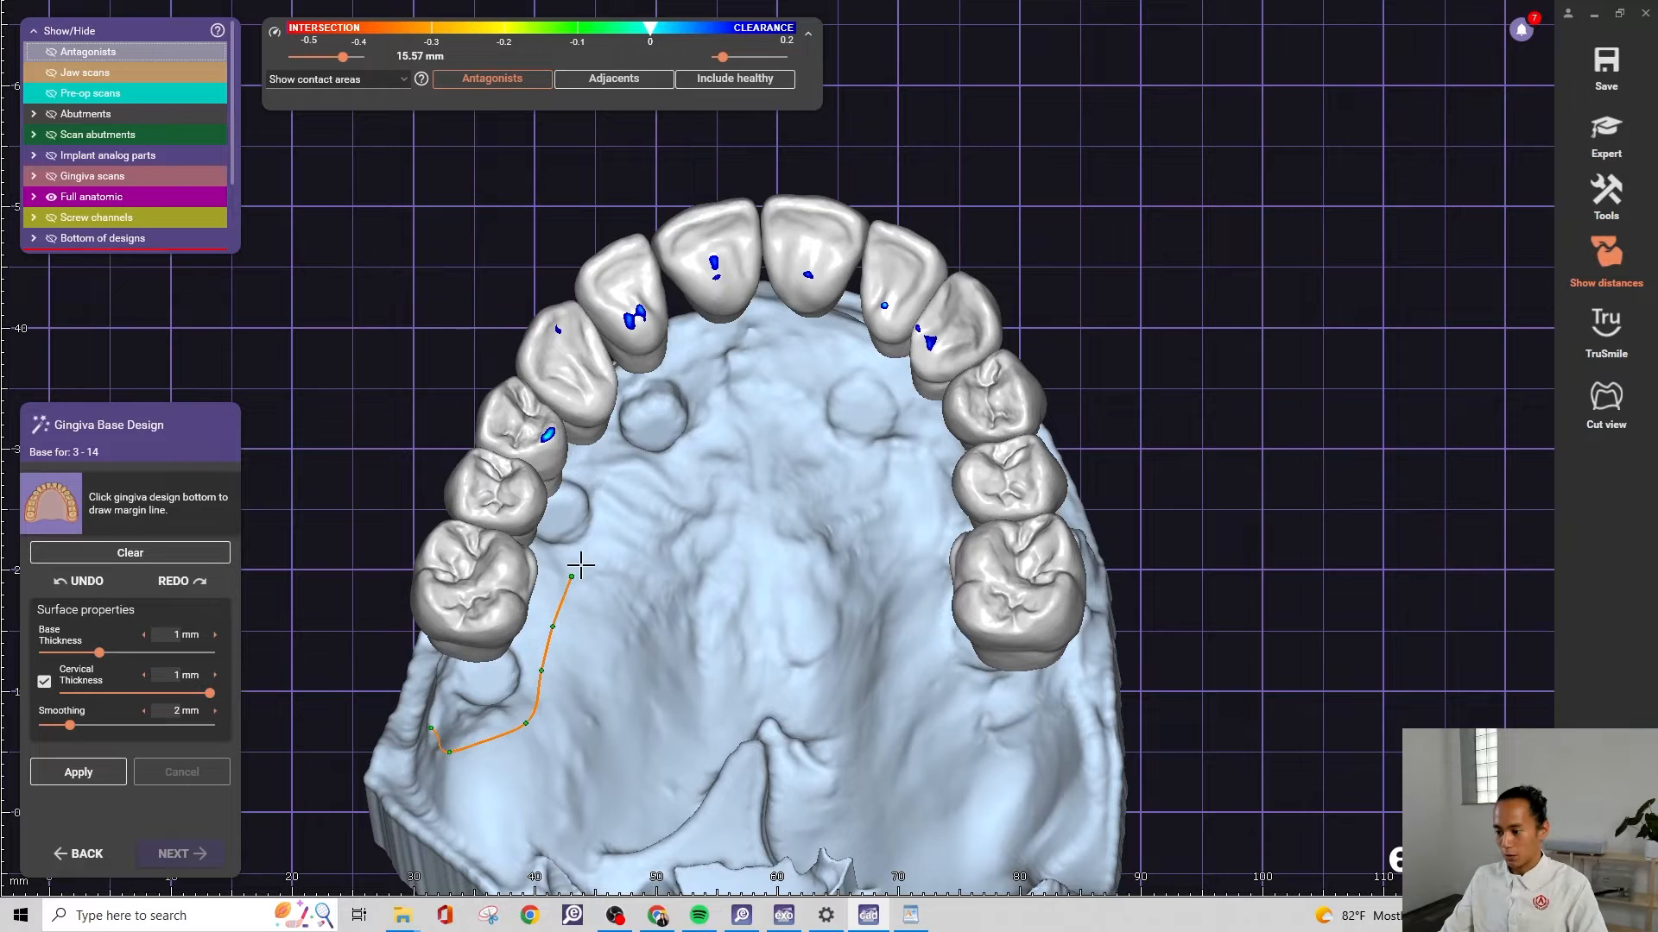
click(606, 505)
click(620, 487)
click(649, 471)
click(687, 449)
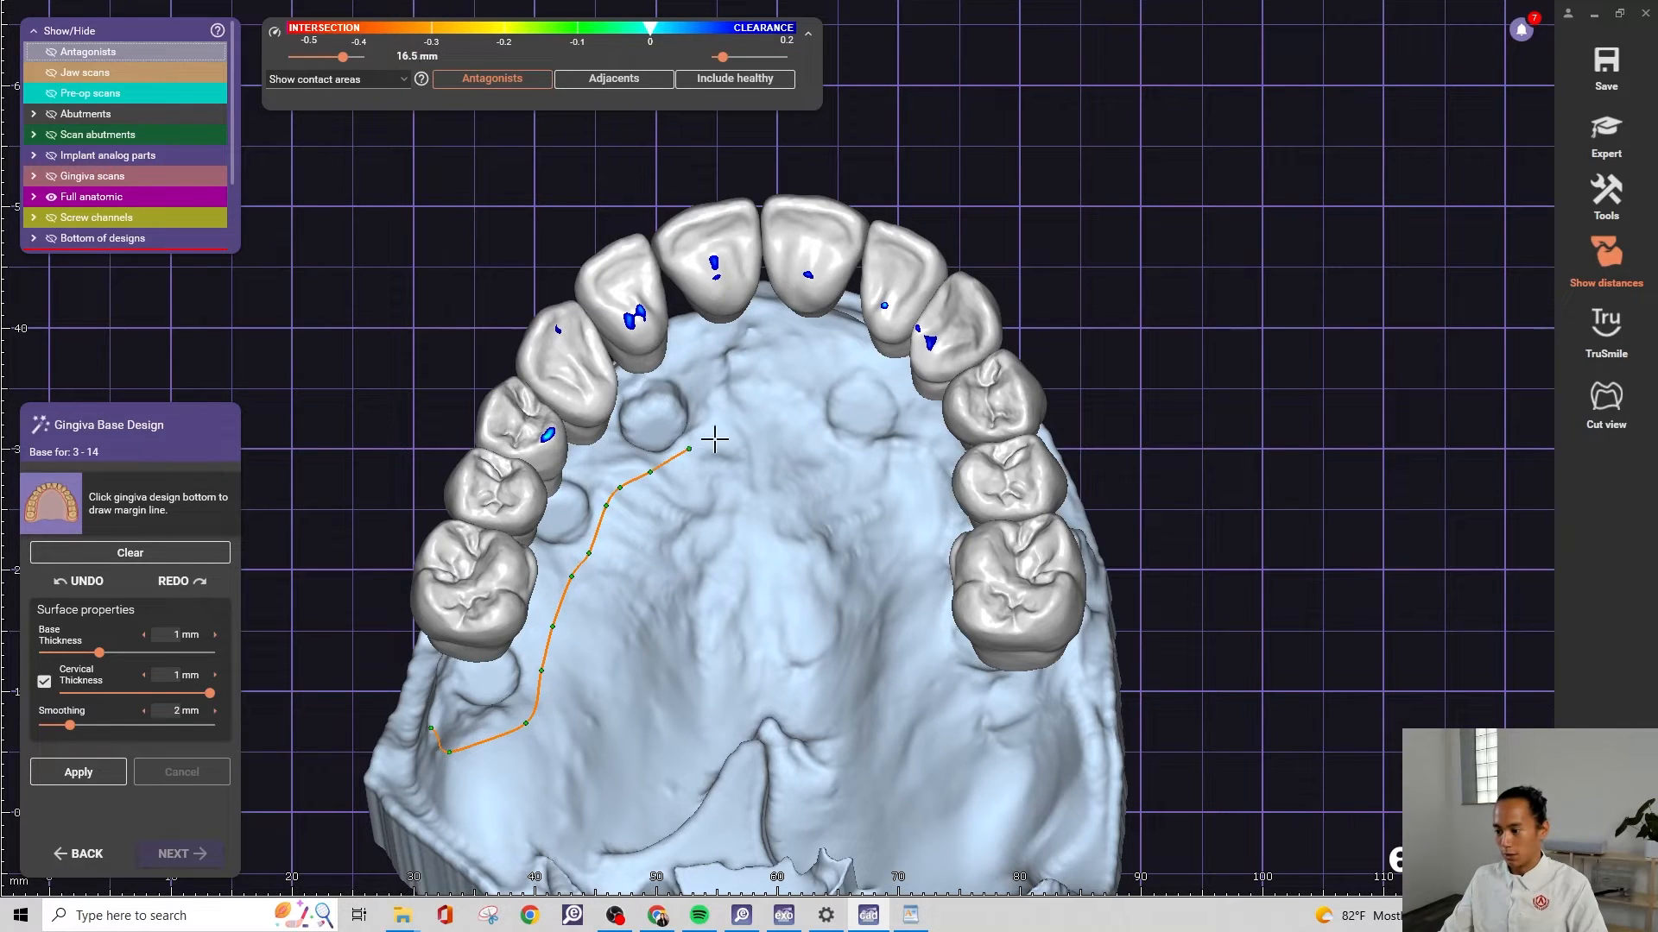
Continue the gingiva margin line across the anterior palate and back along the palatal side toward molar 14
click(735, 425)
click(784, 427)
right_drag(840, 452, 844, 449)
click(794, 474)
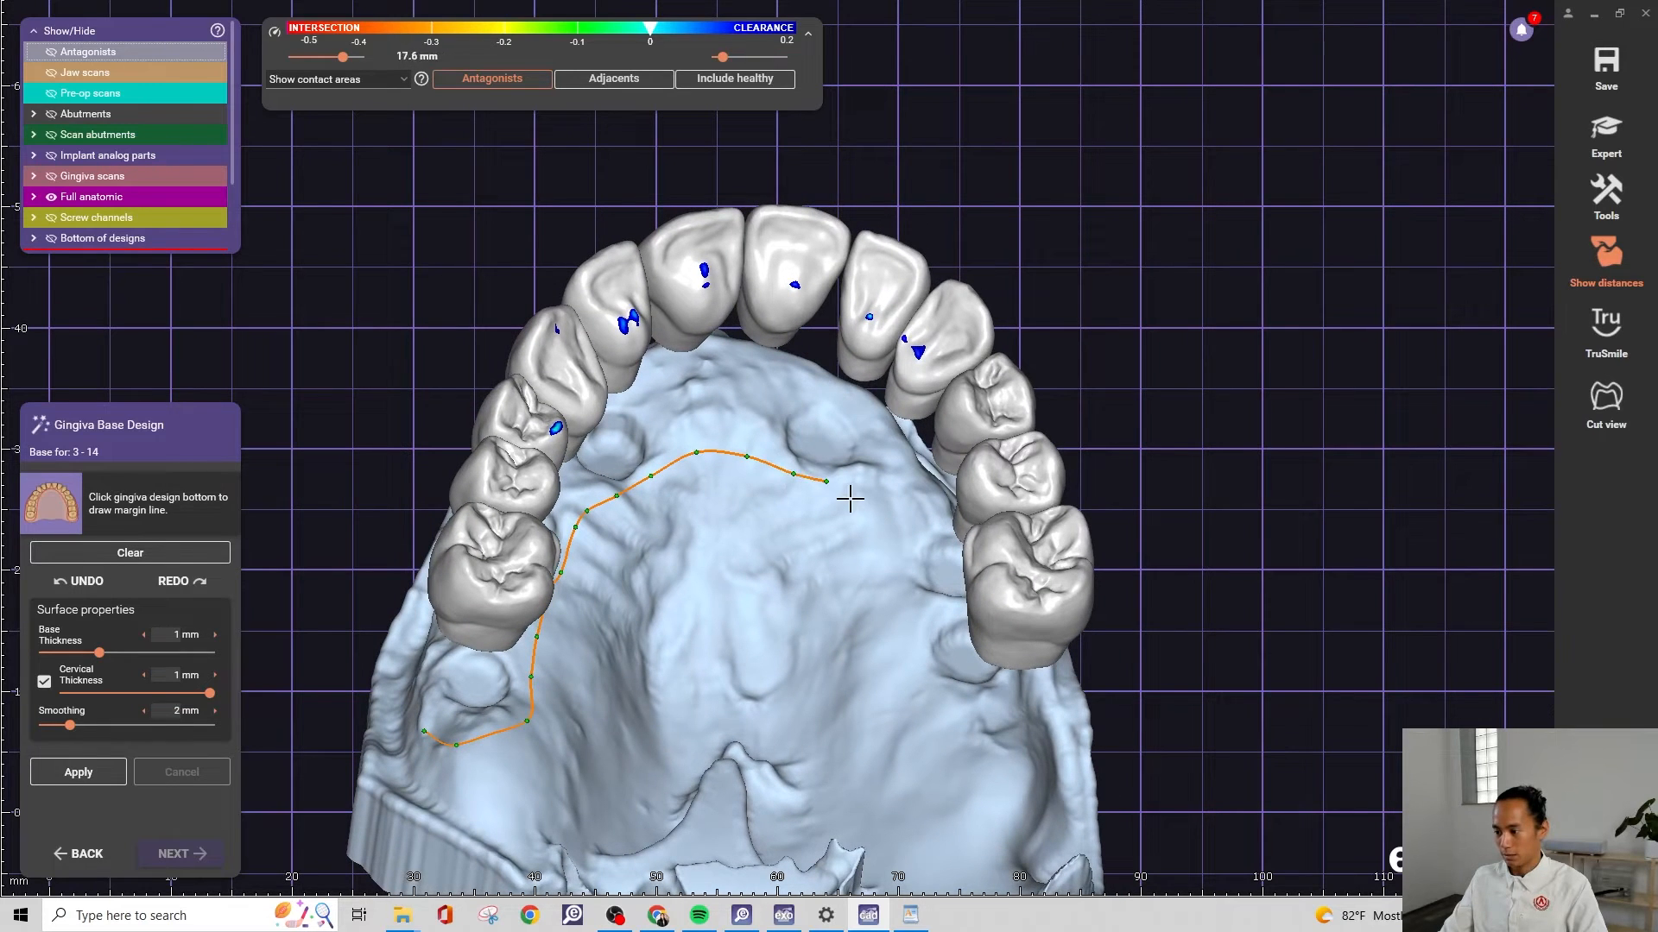
click(861, 504)
click(901, 542)
click(901, 579)
click(909, 612)
click(922, 658)
Wrap the gingiva margin line around the back of molar 14 and forward along the buccal side to the premolars
right_drag(953, 723, 1023, 727)
click(944, 714)
click(987, 724)
click(1054, 680)
click(1074, 636)
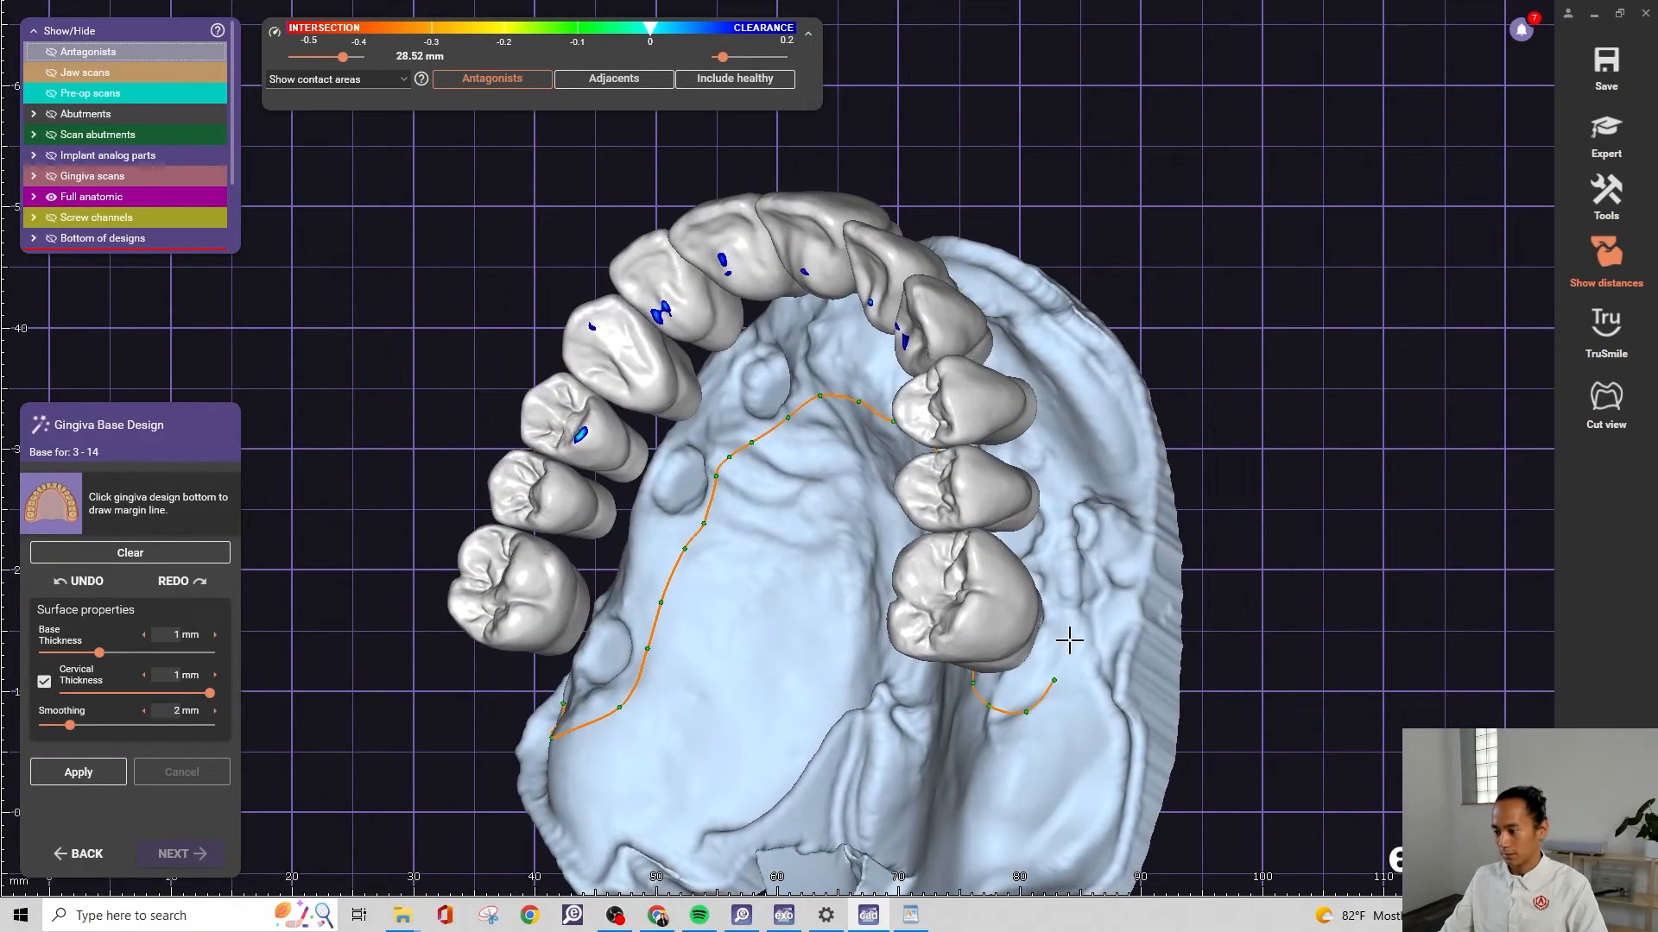
click(1078, 584)
right_drag(1079, 569, 1072, 520)
scroll(1072, 523, up, 2)
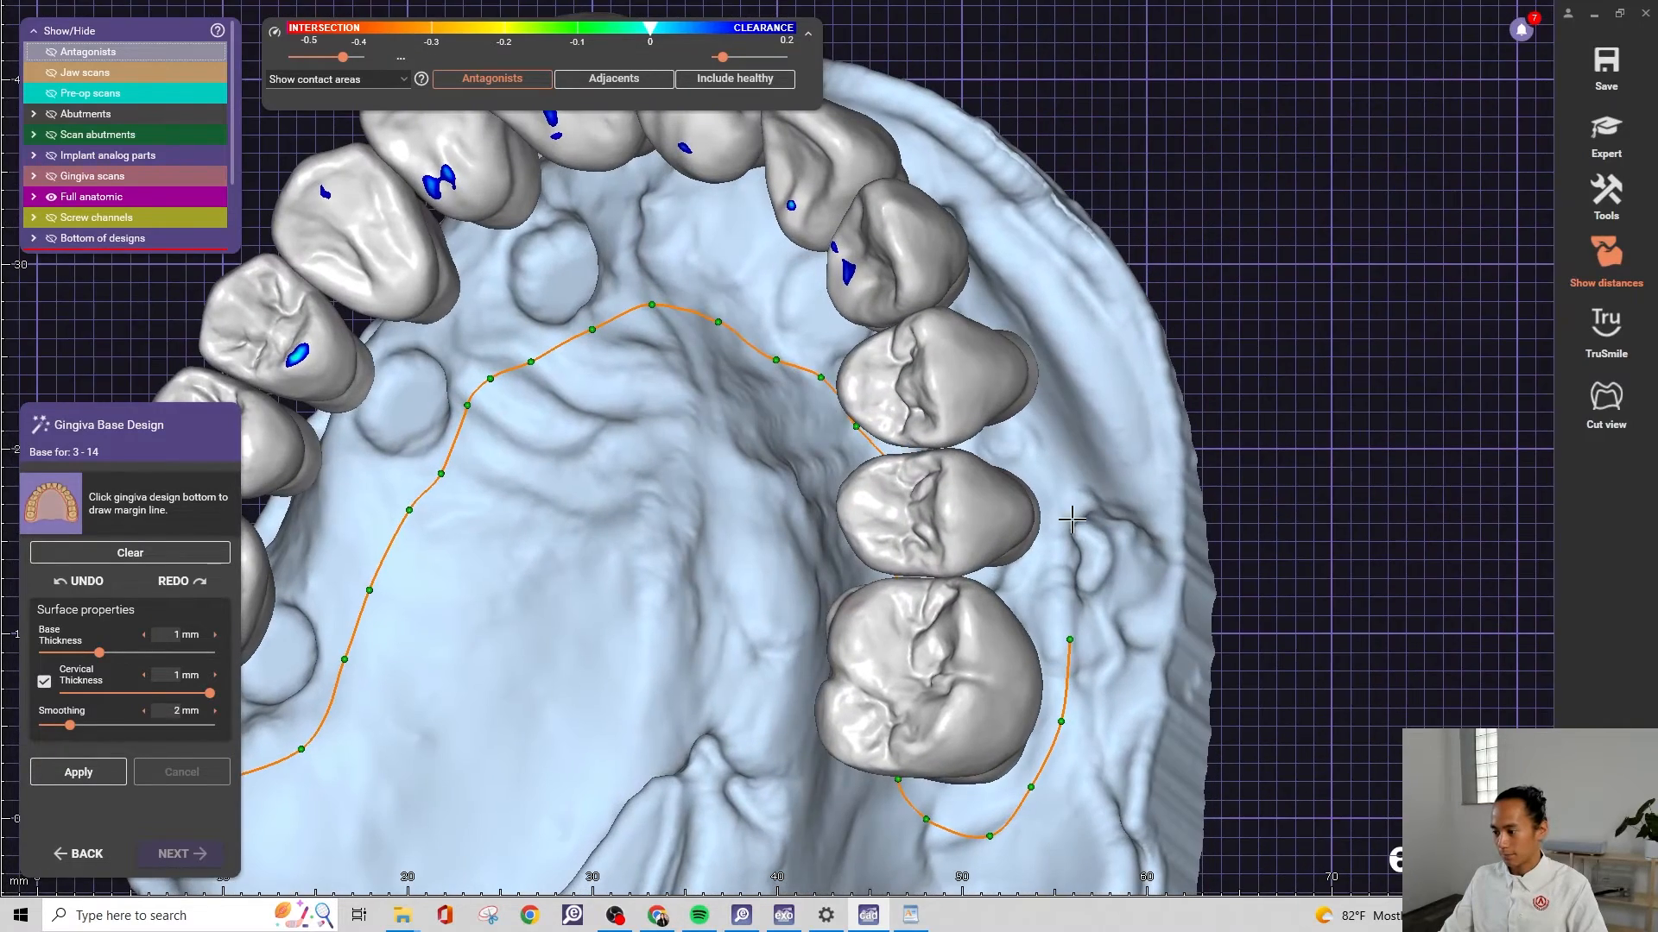
click(1066, 512)
Continue the gingiva margin line along the buccal side from the premolars on the molar 14 side and across the anterior ridge
right_drag(1103, 428, 588, 493)
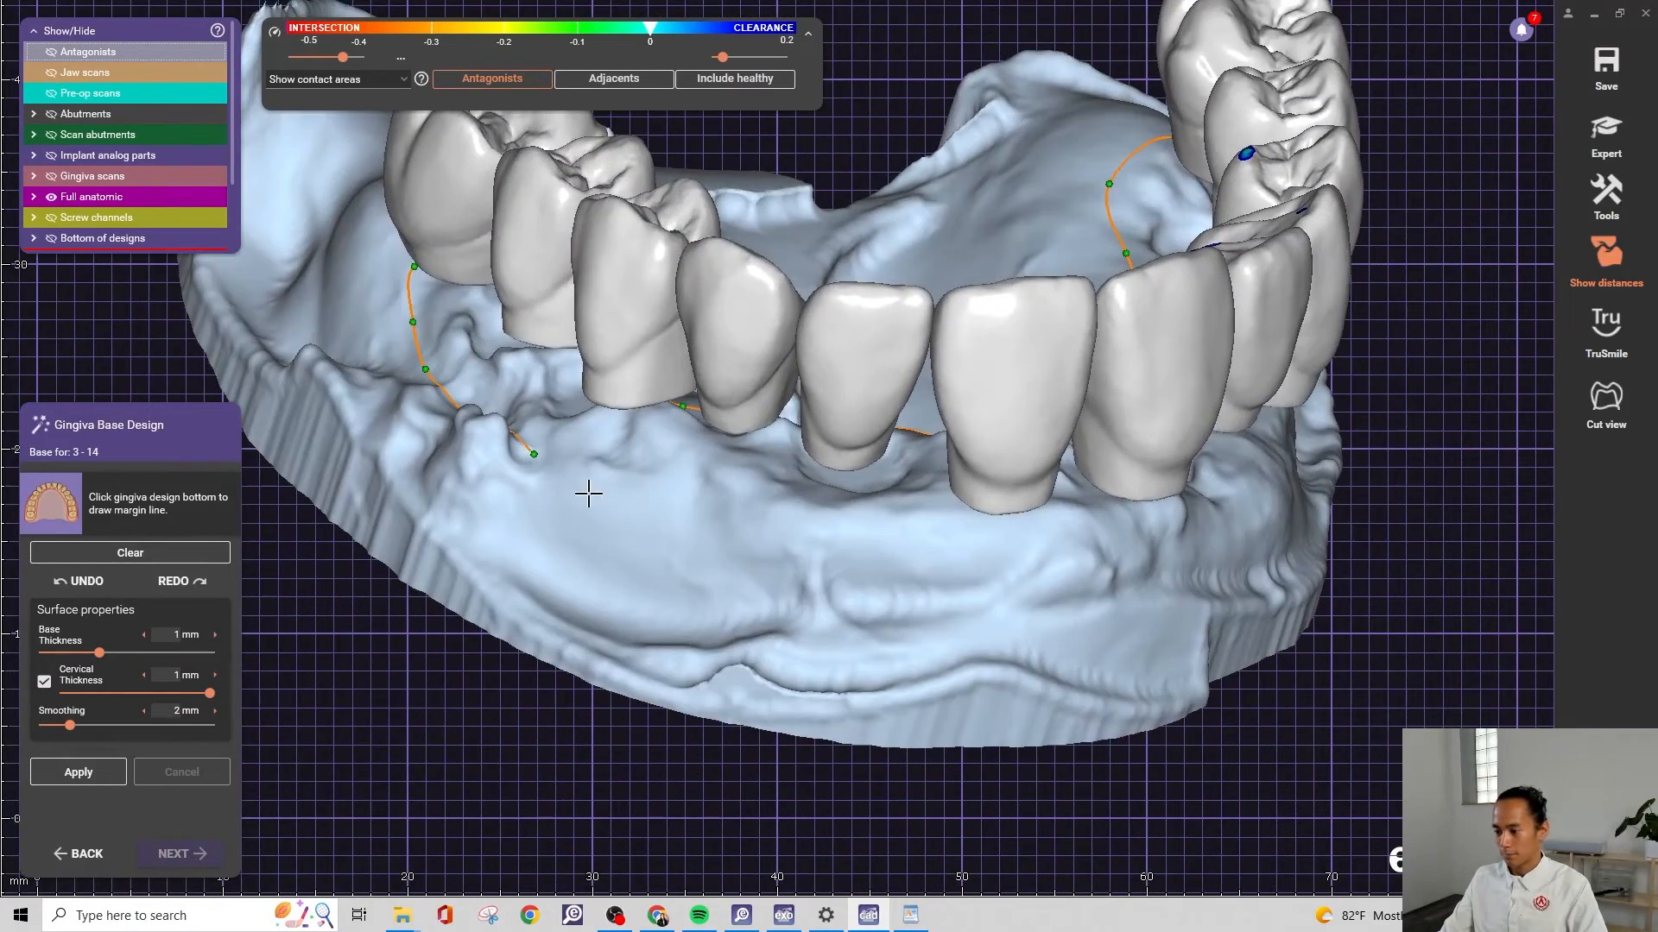
click(614, 500)
click(701, 515)
right_drag(800, 537, 839, 524)
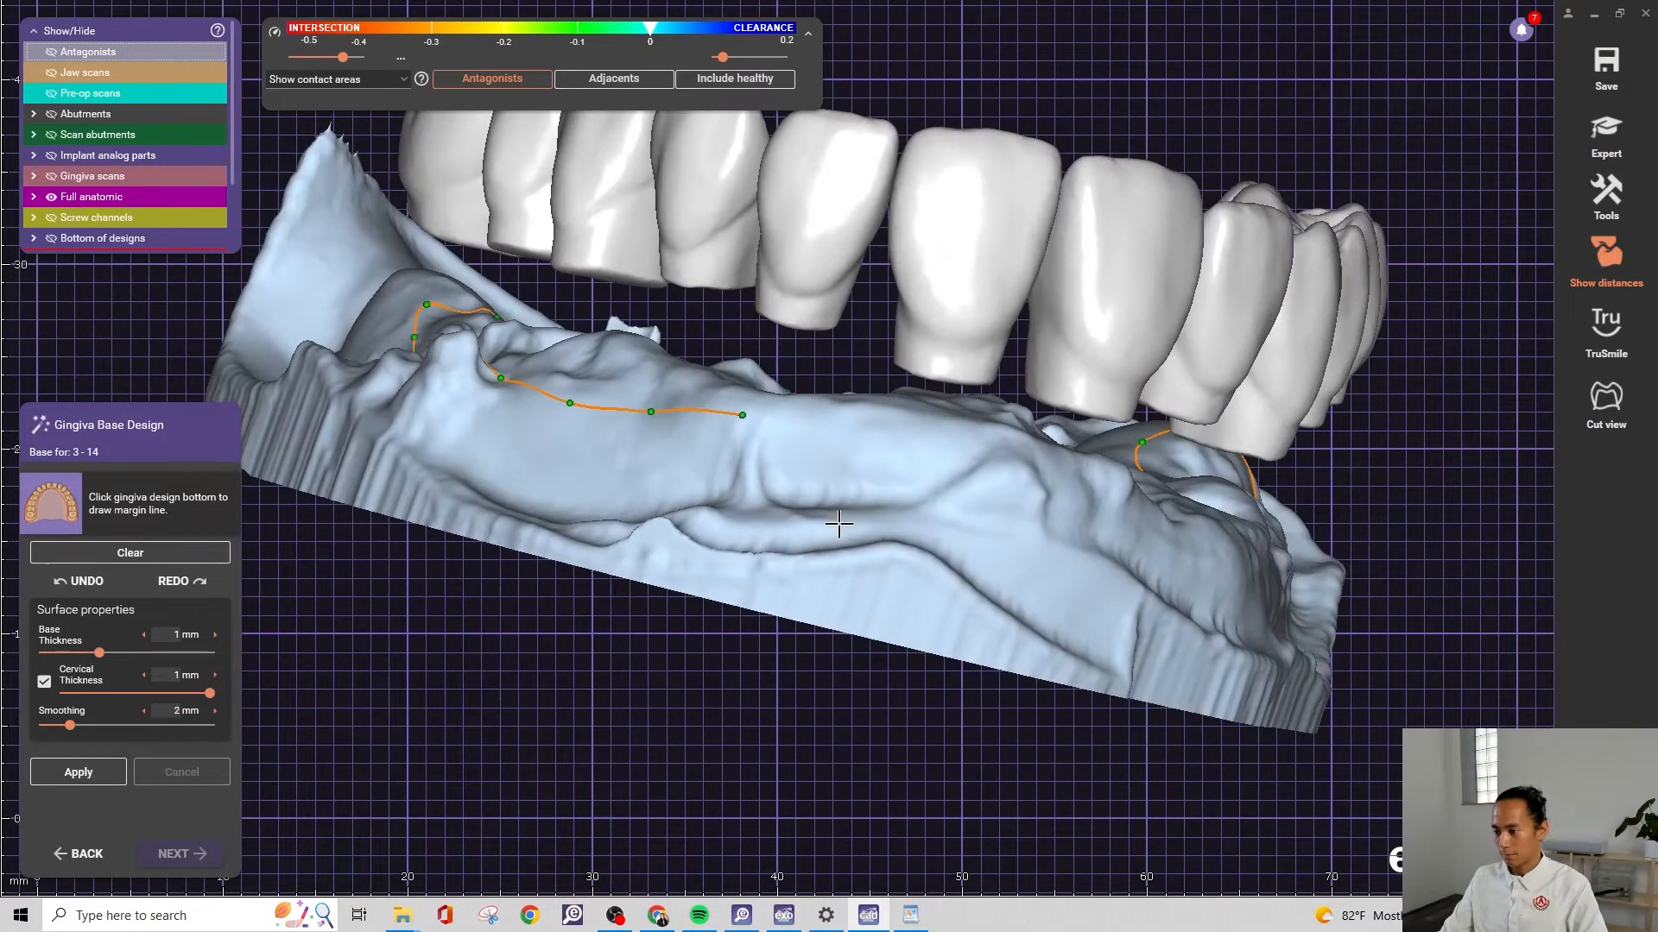
click(866, 436)
right_drag(933, 444, 840, 432)
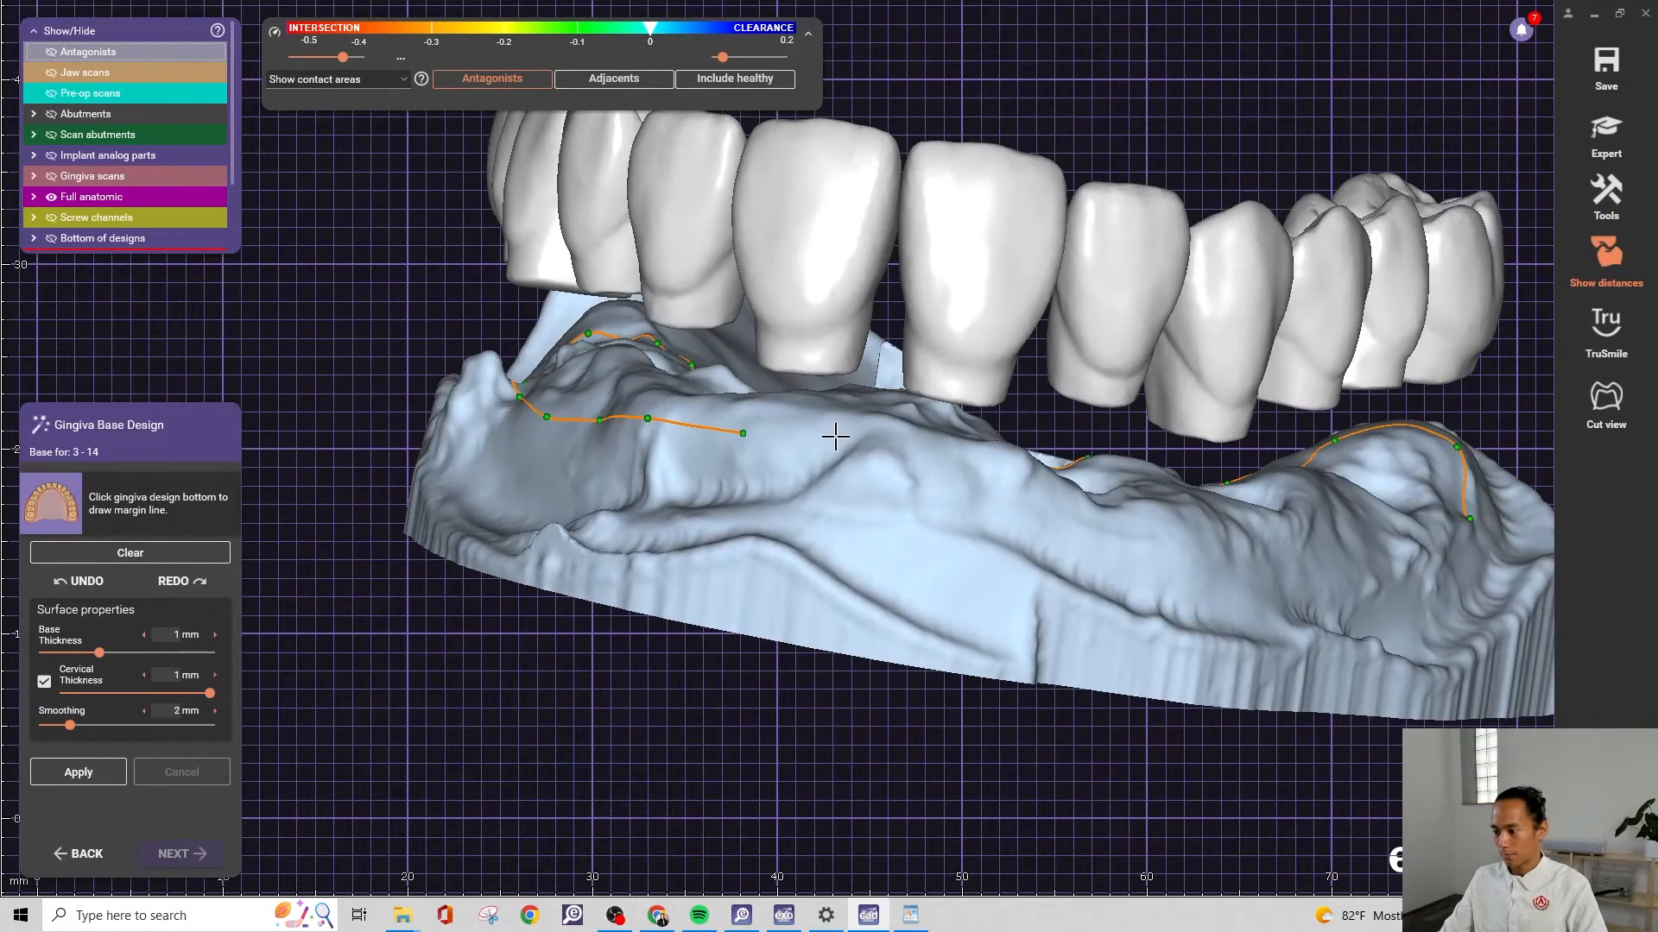
click(841, 439)
right_drag(1003, 478, 911, 517)
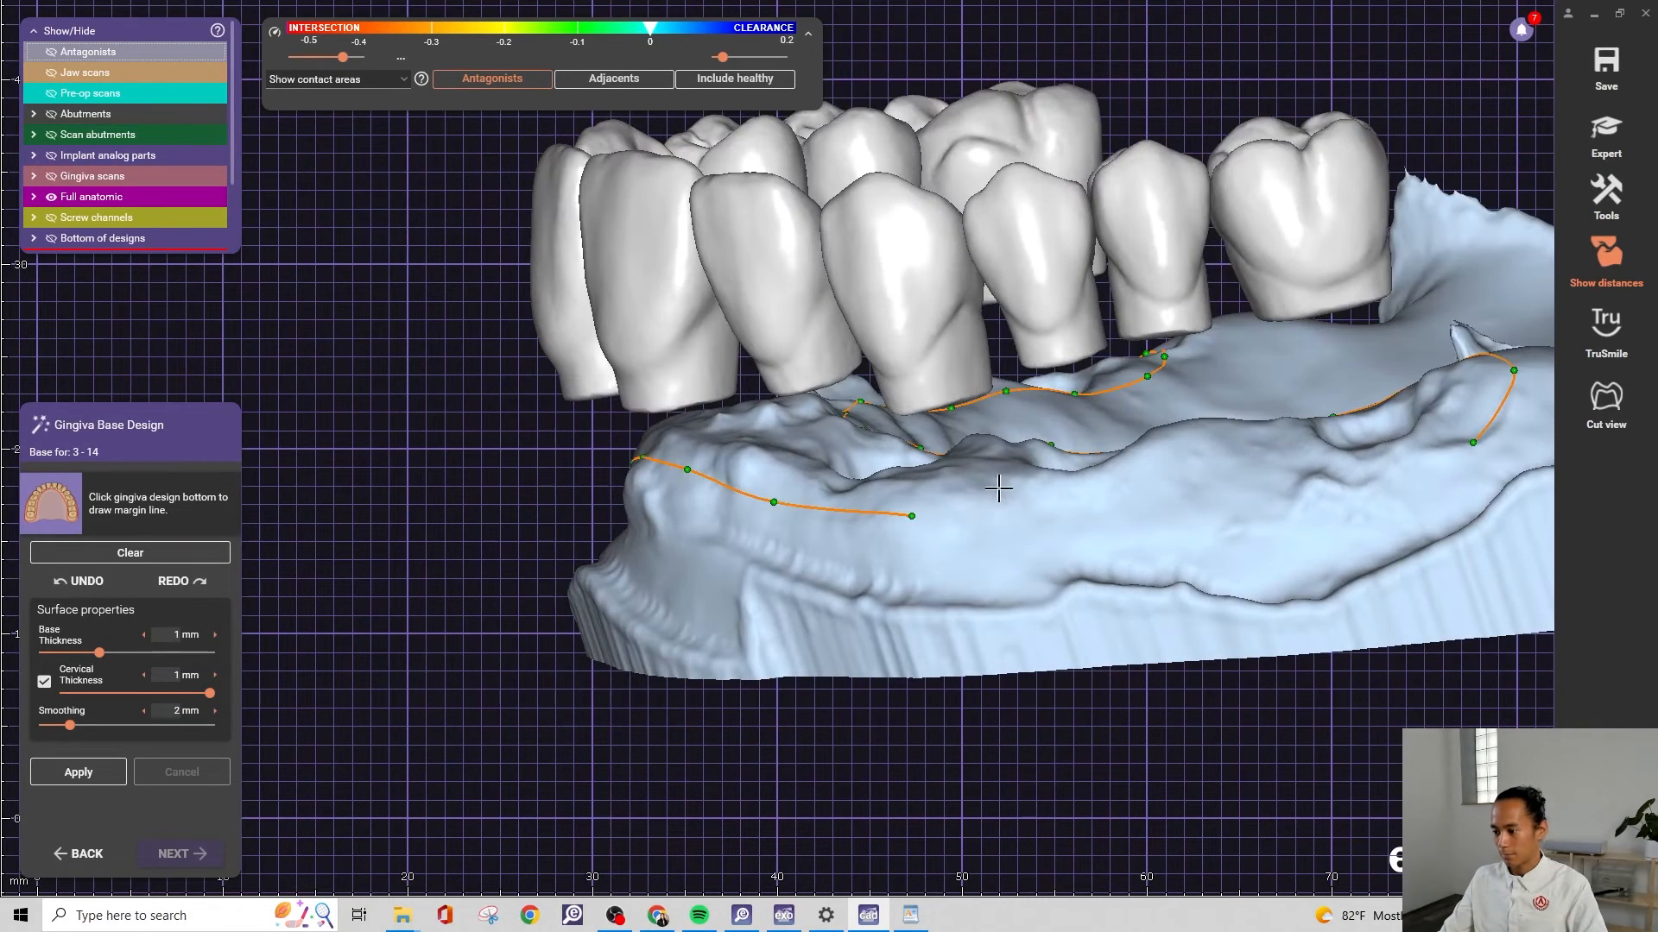
Run the gingiva margin line along the buccal side to molar 3 and close it at its start point
right_drag(1080, 485, 1121, 572)
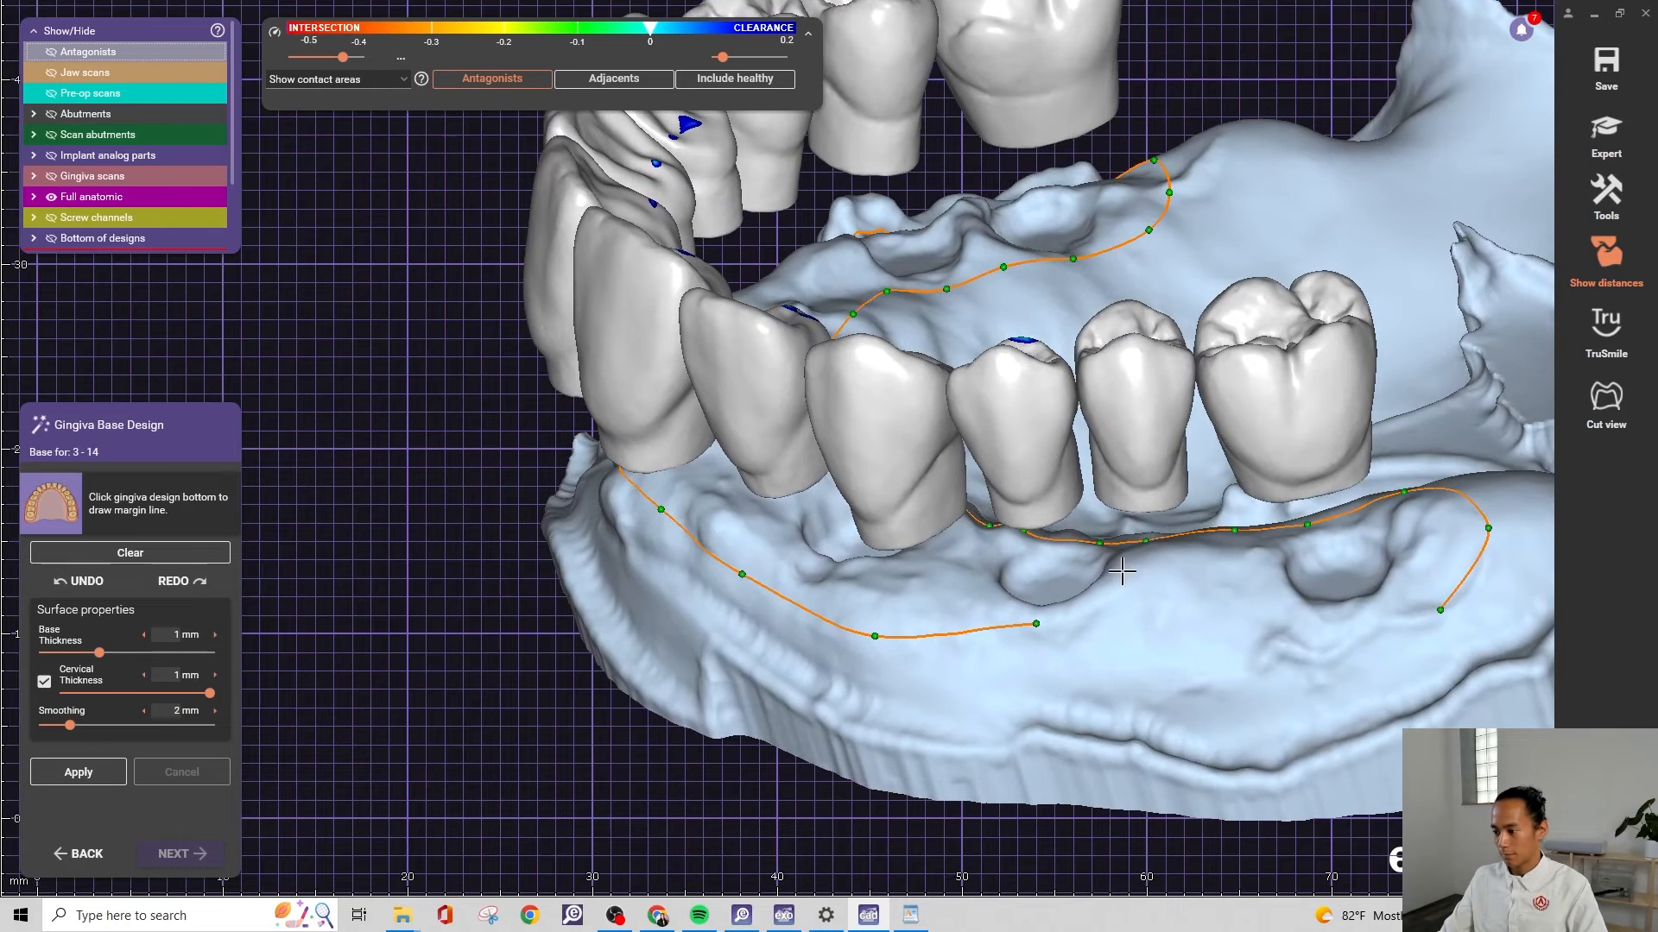
click(1154, 609)
click(1243, 617)
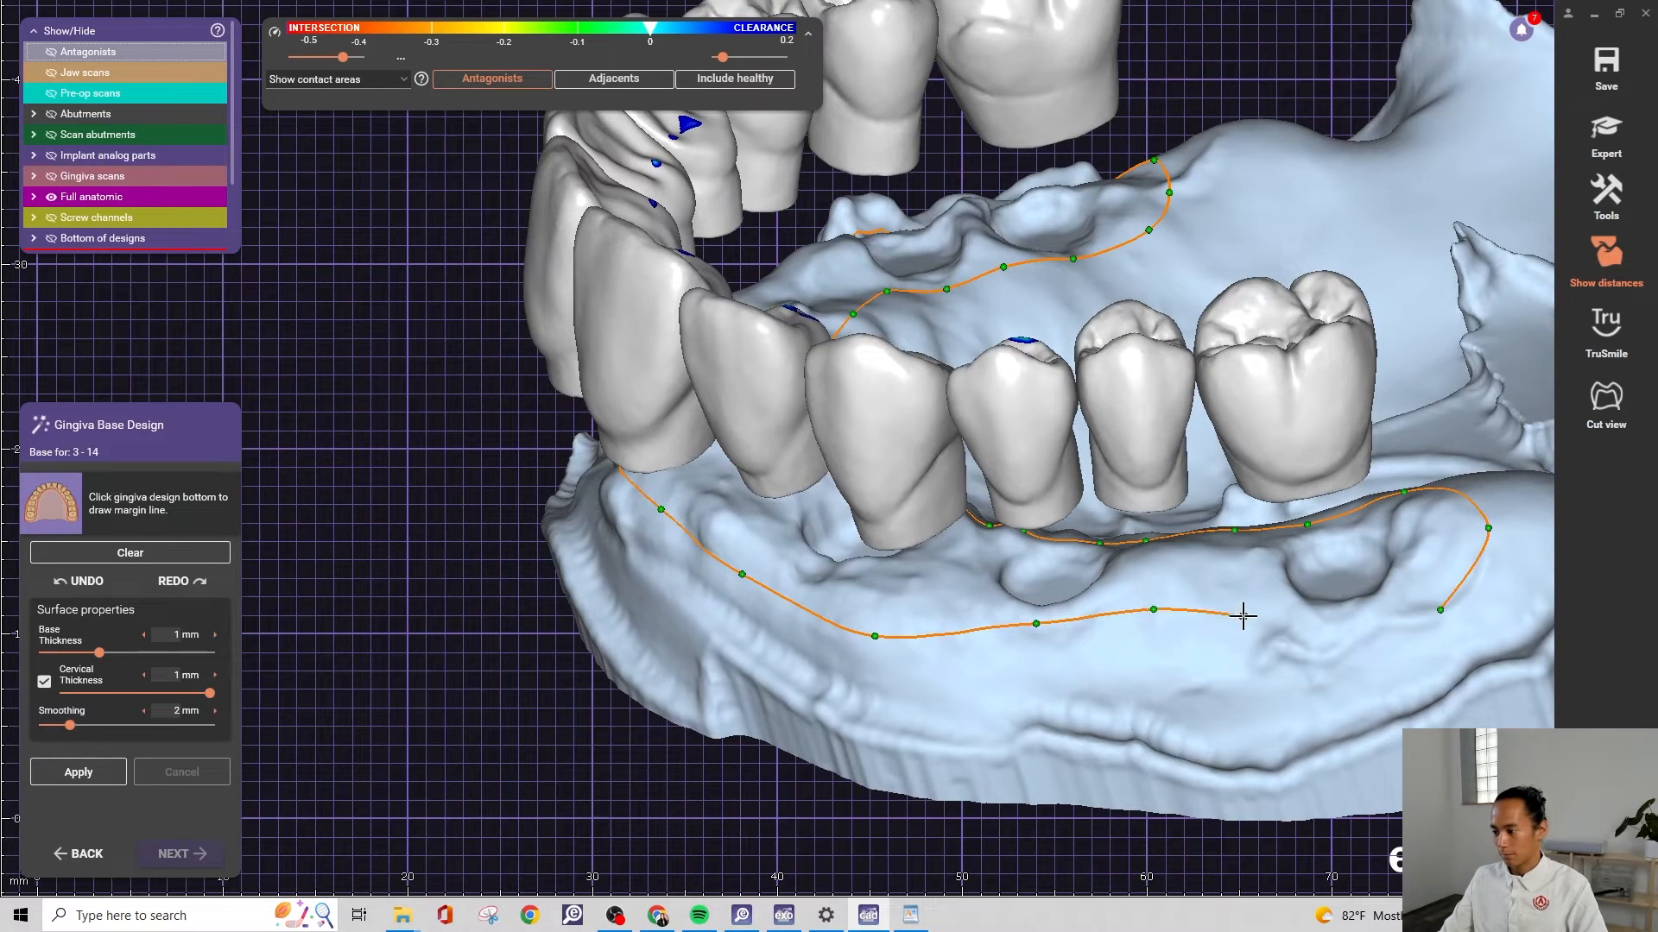
click(1326, 631)
click(1404, 624)
click(1440, 610)
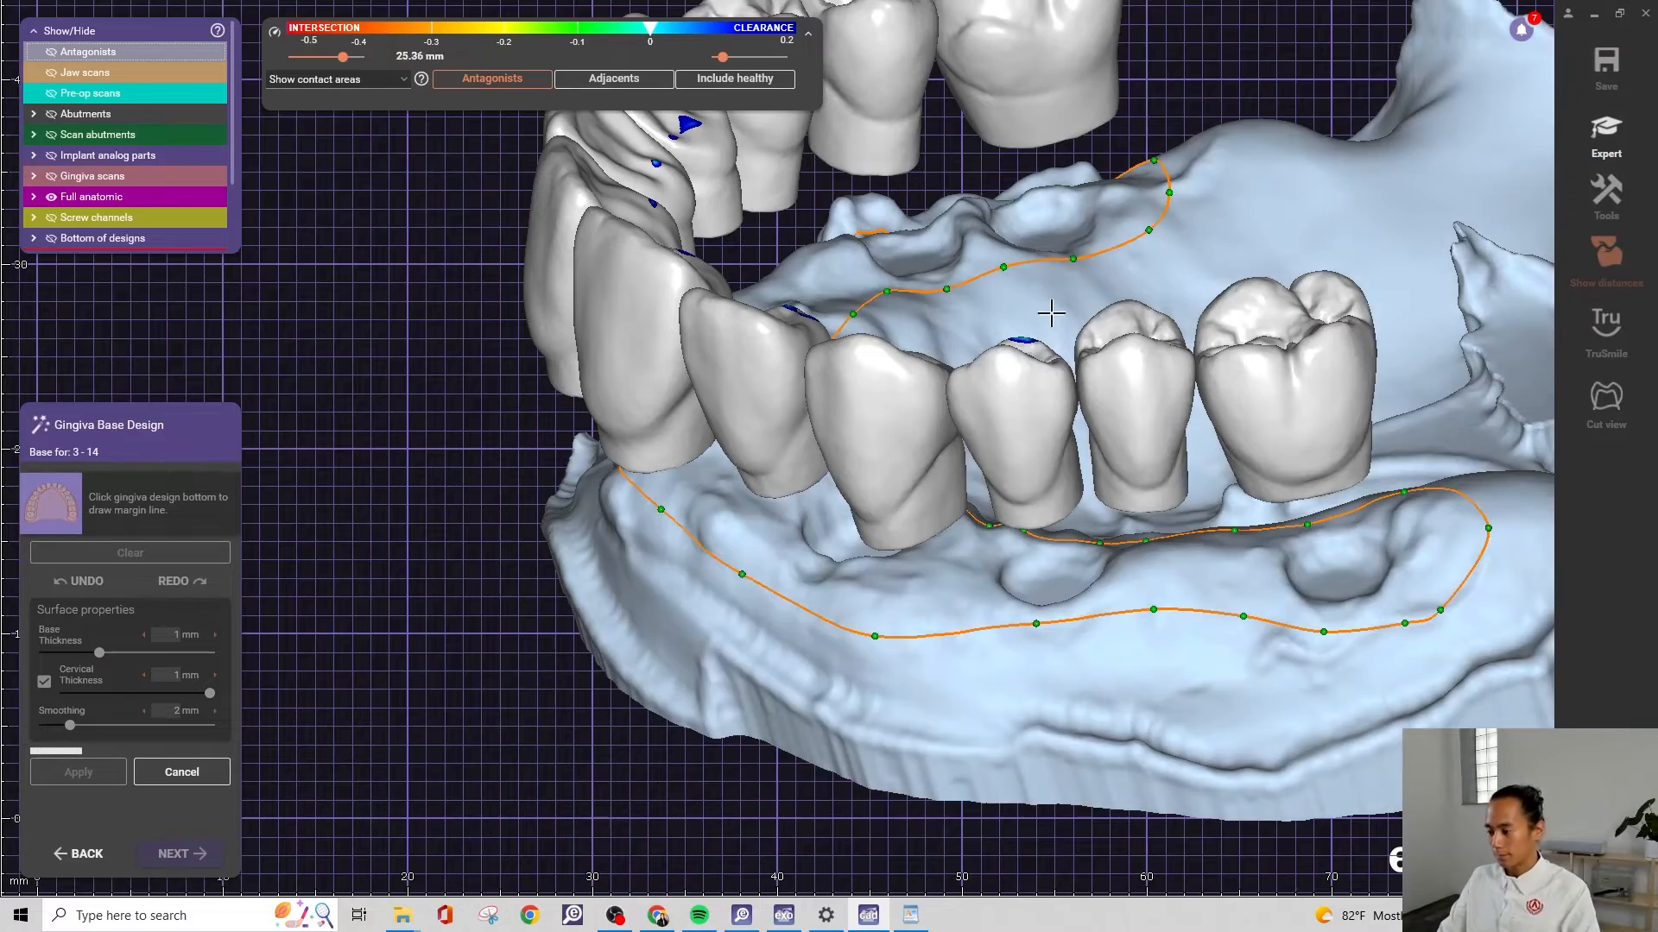
Inspect the generated gingiva base from the palatal and lateral sides, and continue to free-form gingiva design
scroll(970, 256, down, 2)
right_drag(970, 257, 1051, 514)
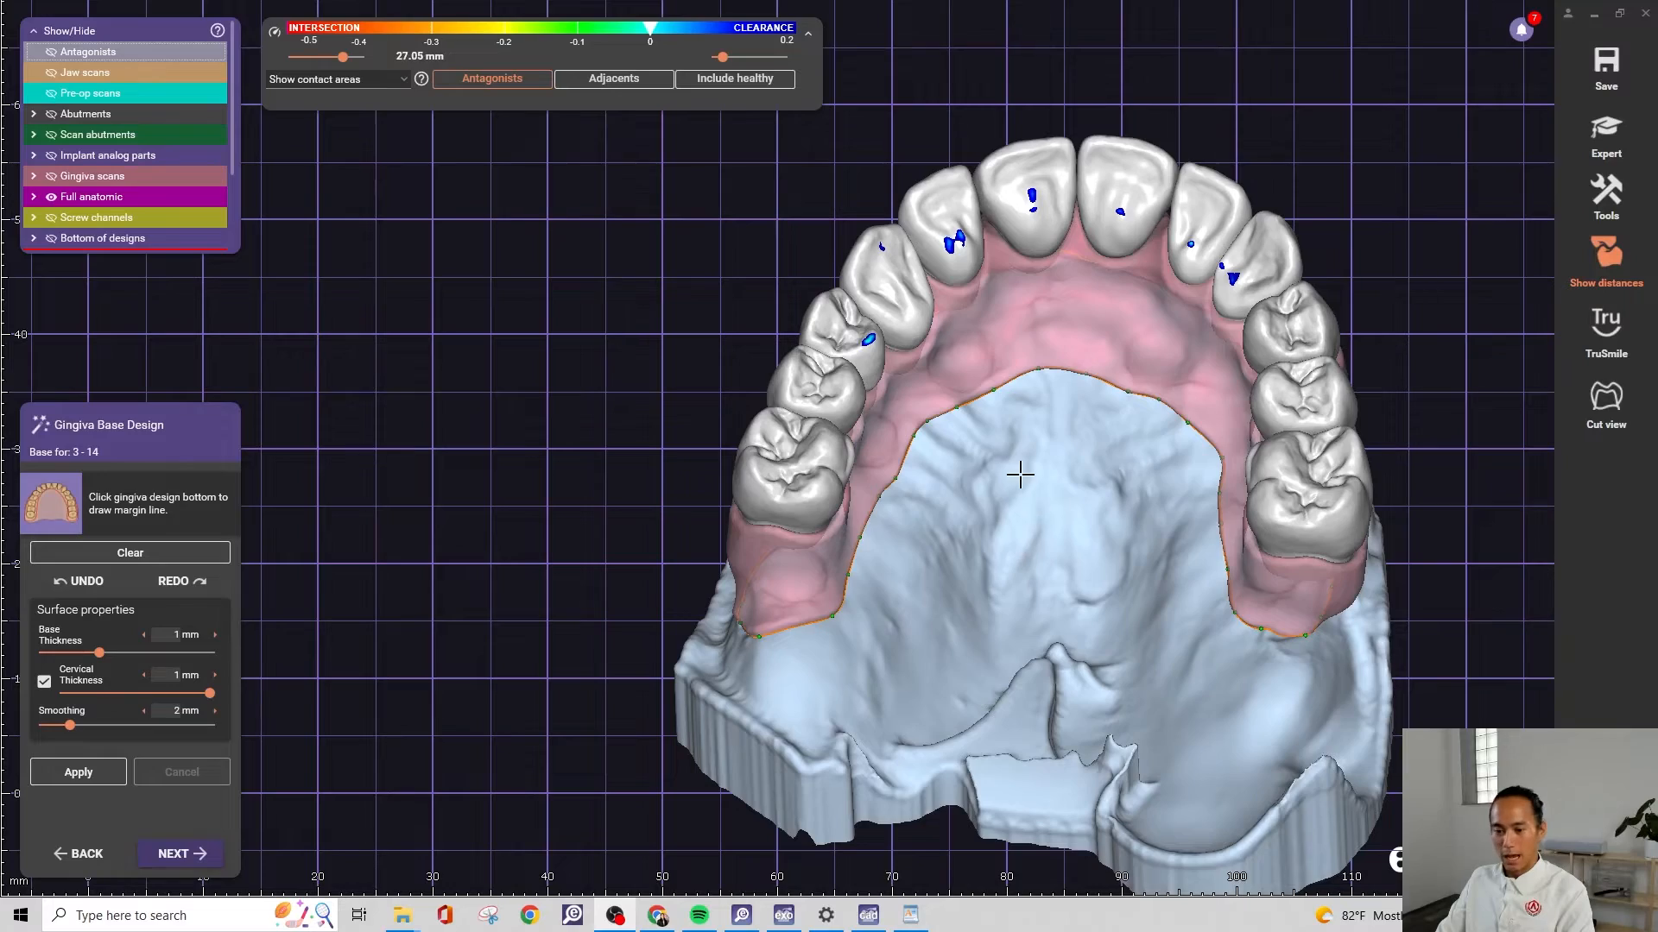
right_drag(1086, 476, 1062, 470)
scroll(954, 426, up, 2)
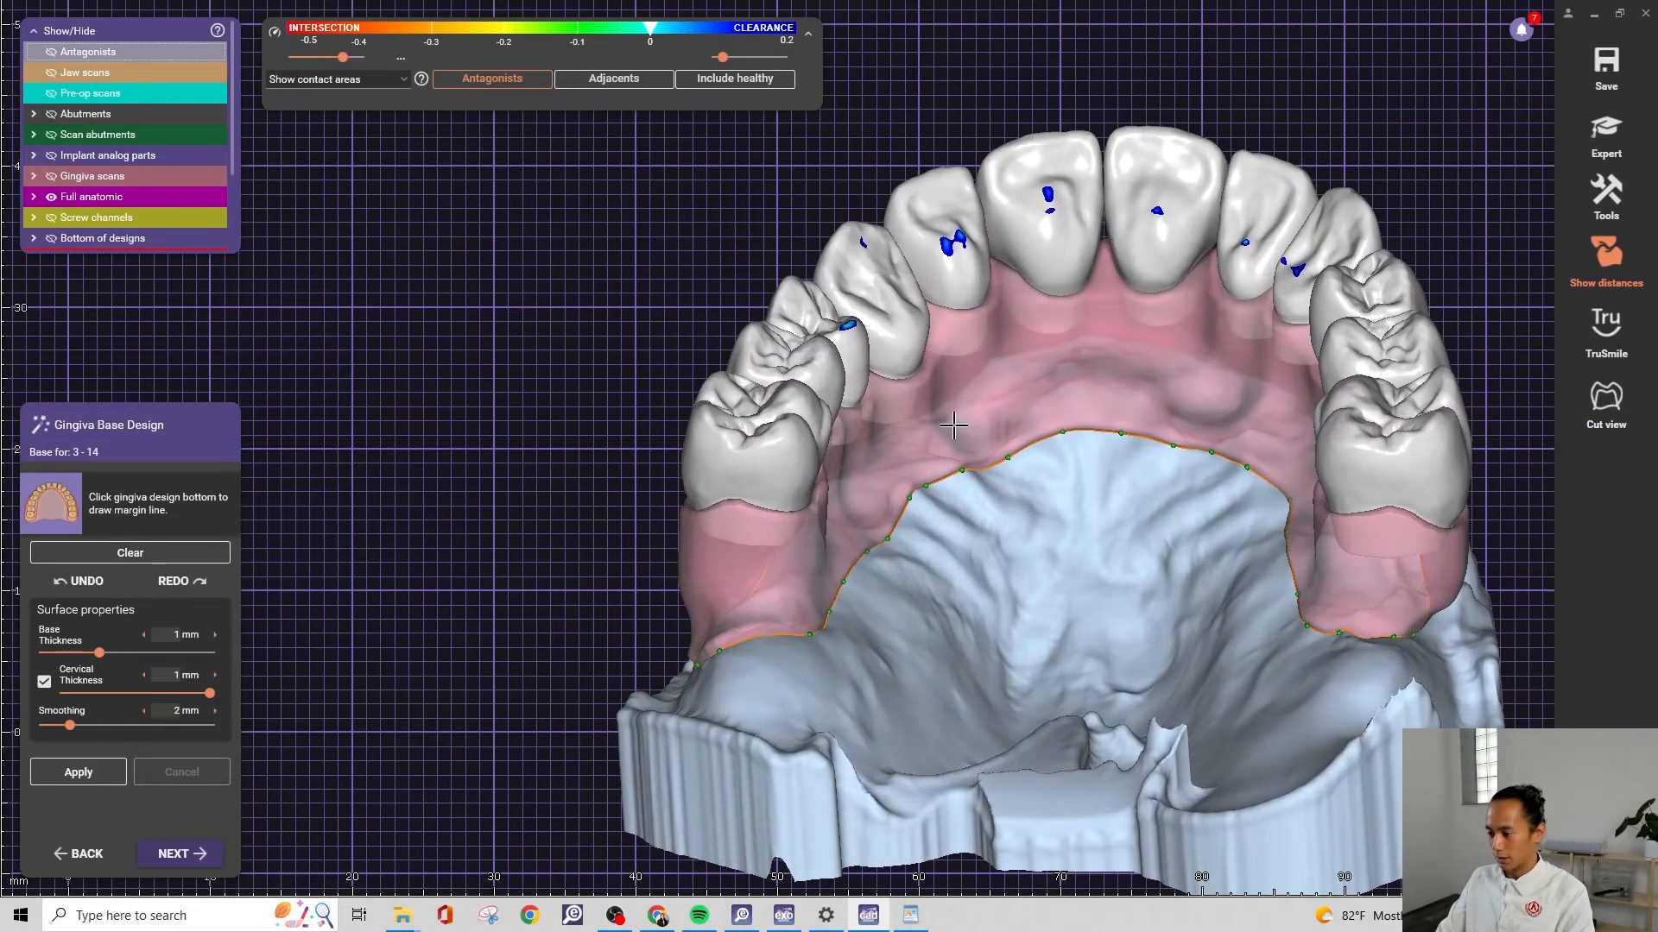
right_drag(955, 426, 586, 483)
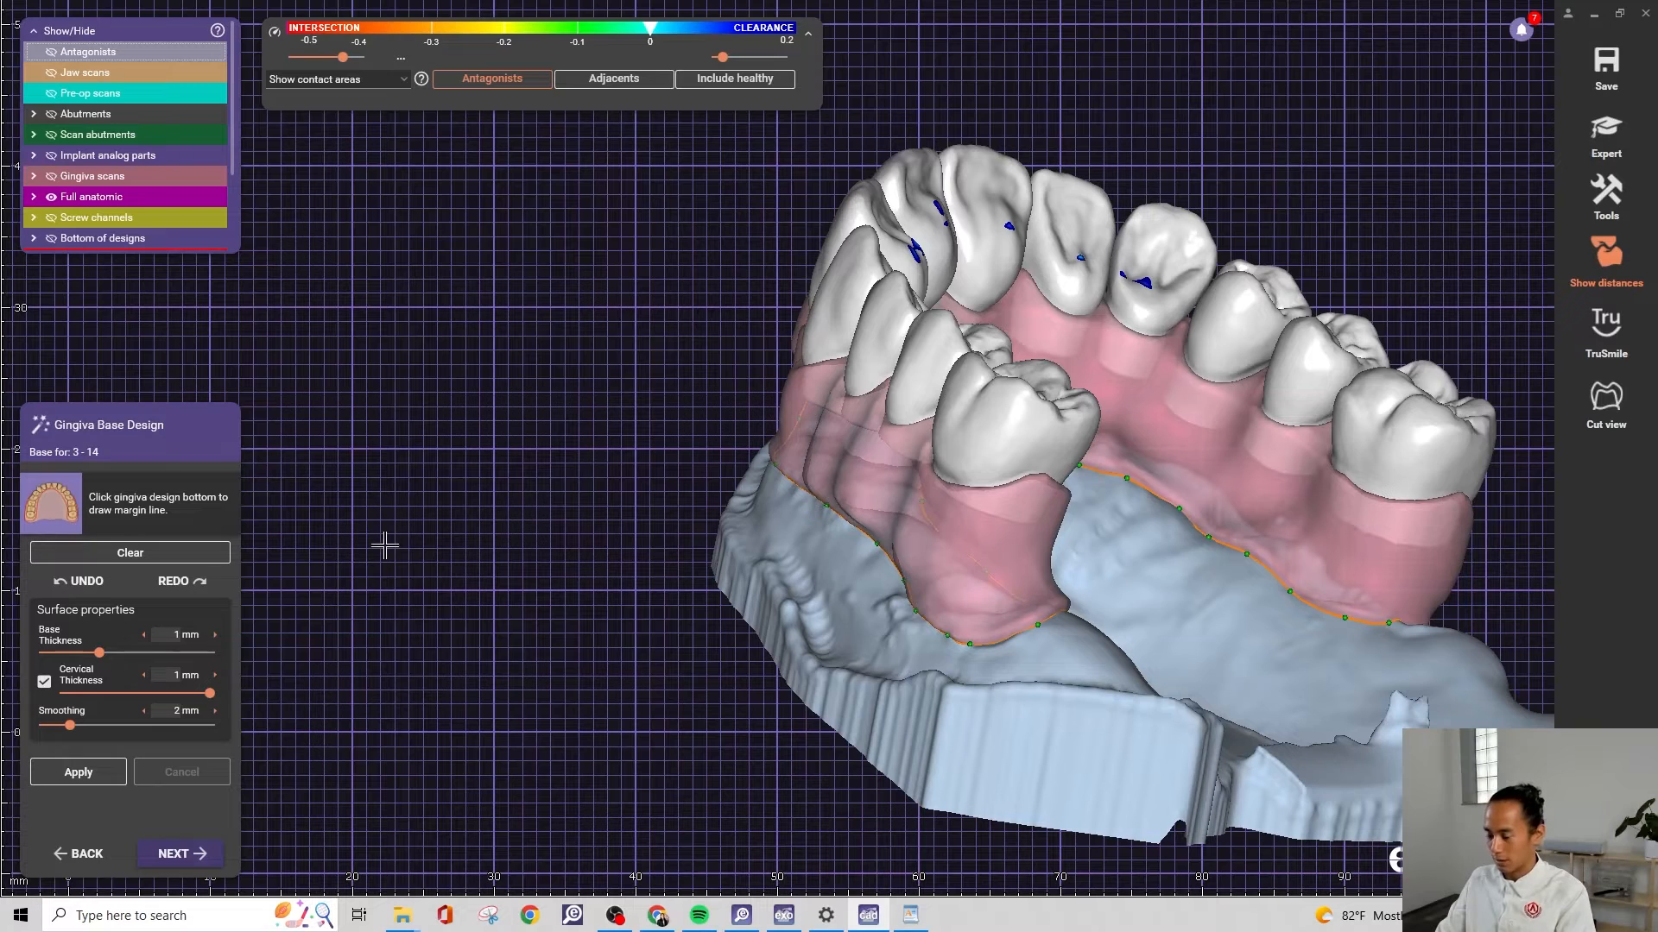
right_drag(248, 820, 825, 390)
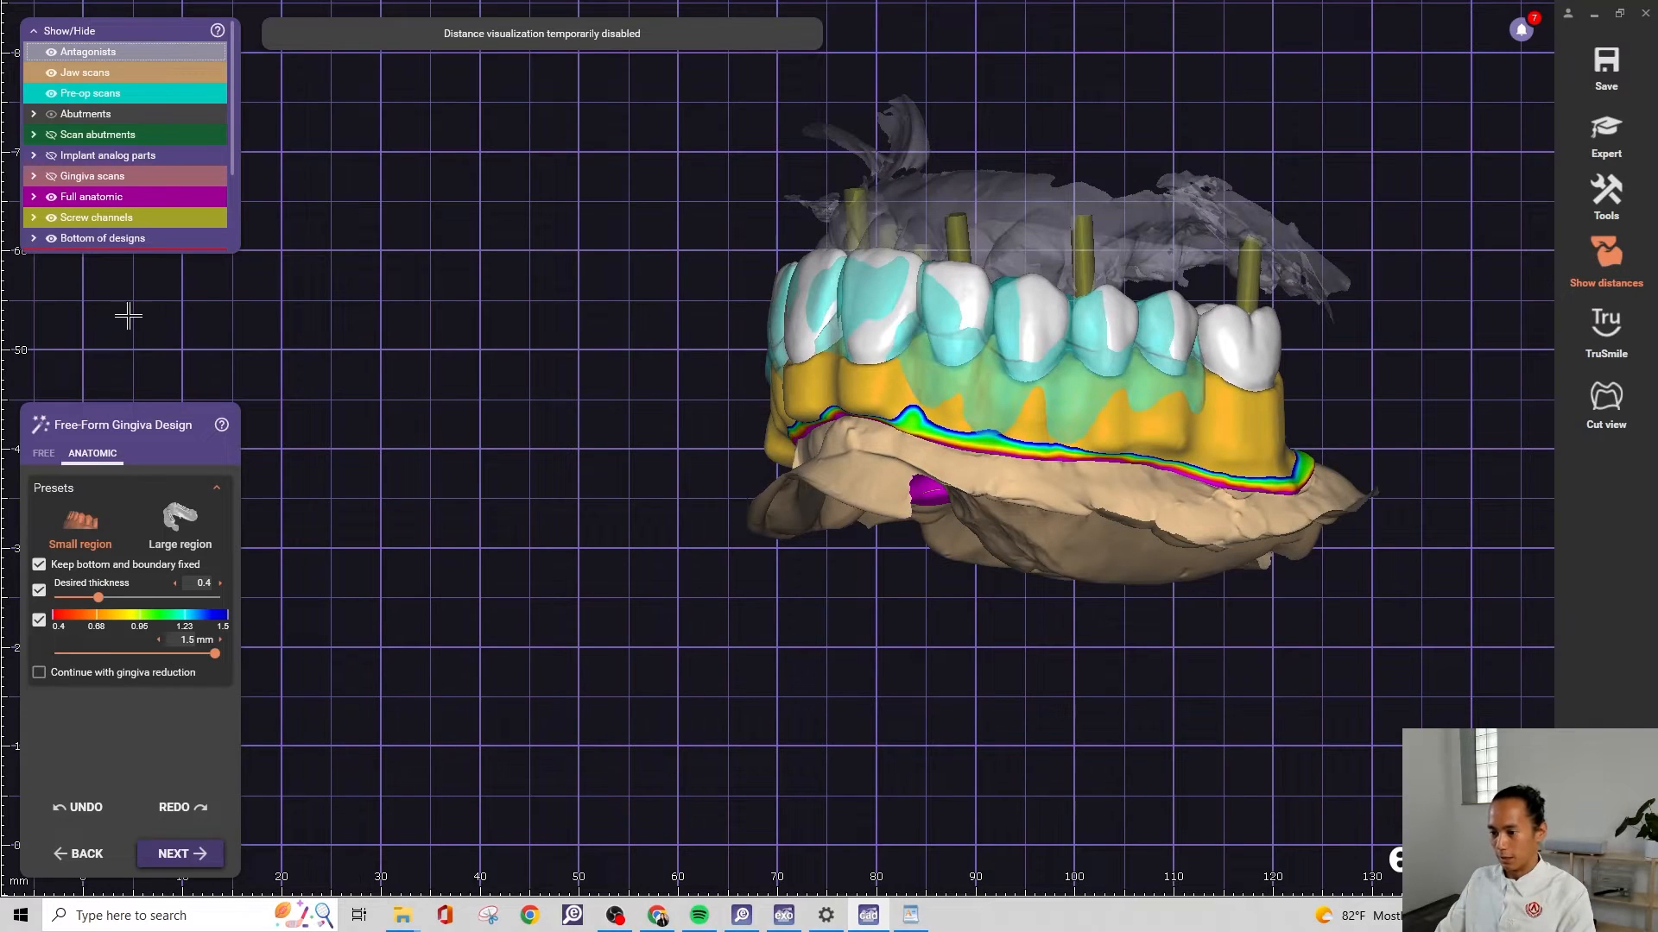
Hide the pre-op scans and set the anatomic gingiva free-forming to the large region preset
click(51, 95)
scroll(935, 490, up, 5)
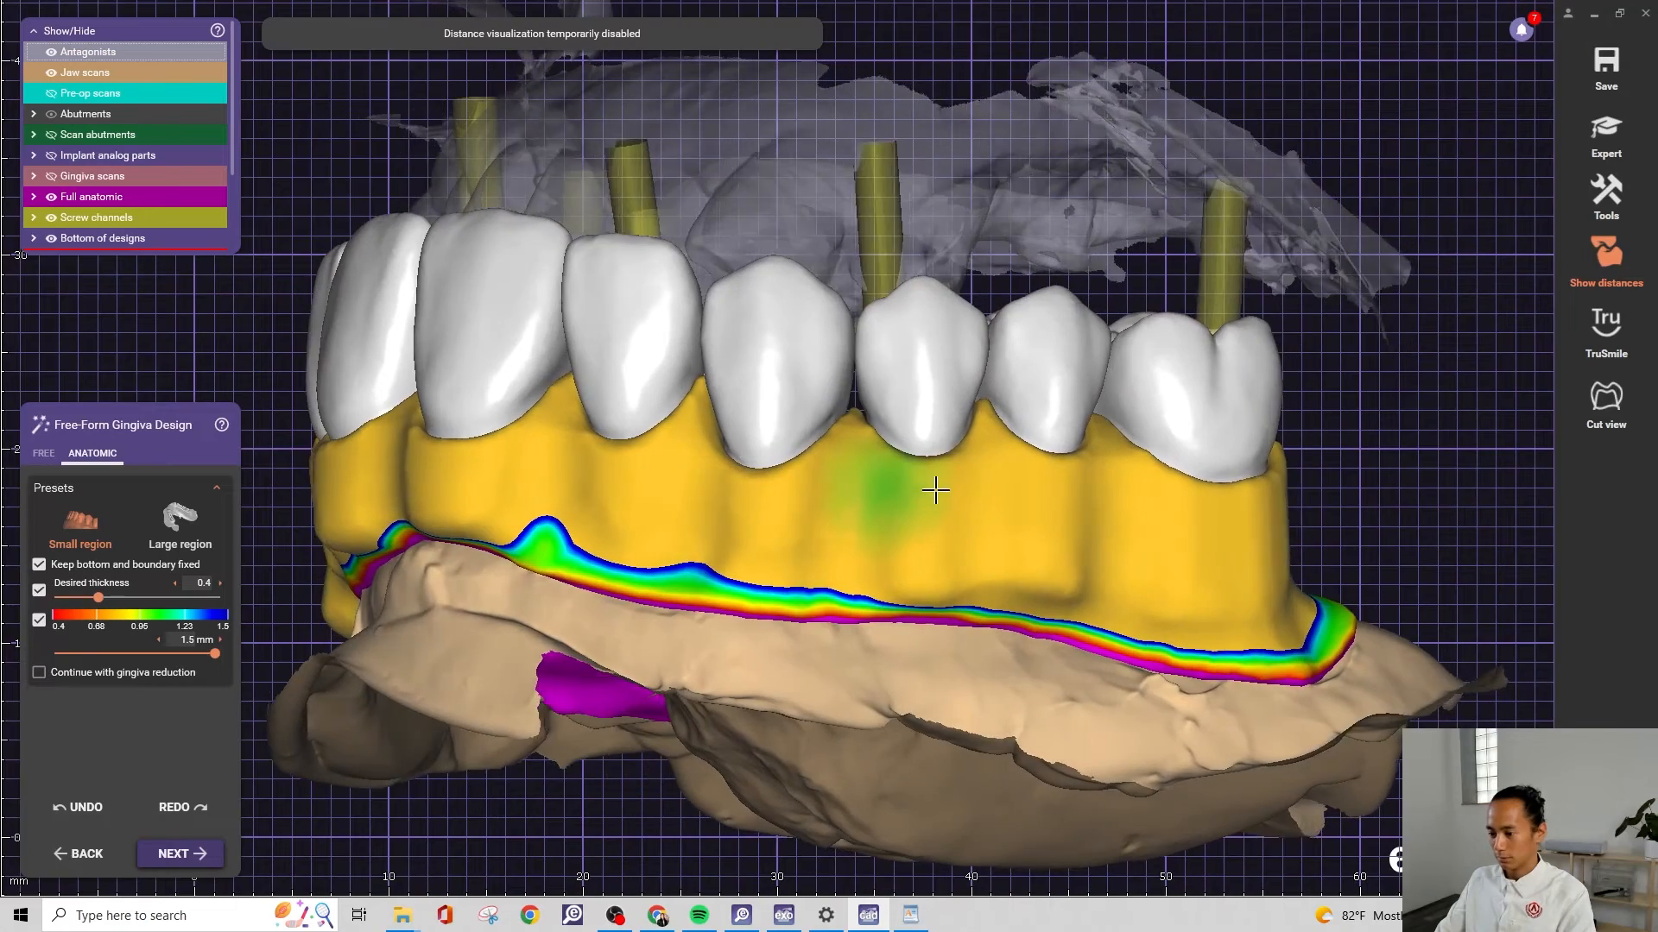
scroll(935, 488, down, 2)
click(167, 536)
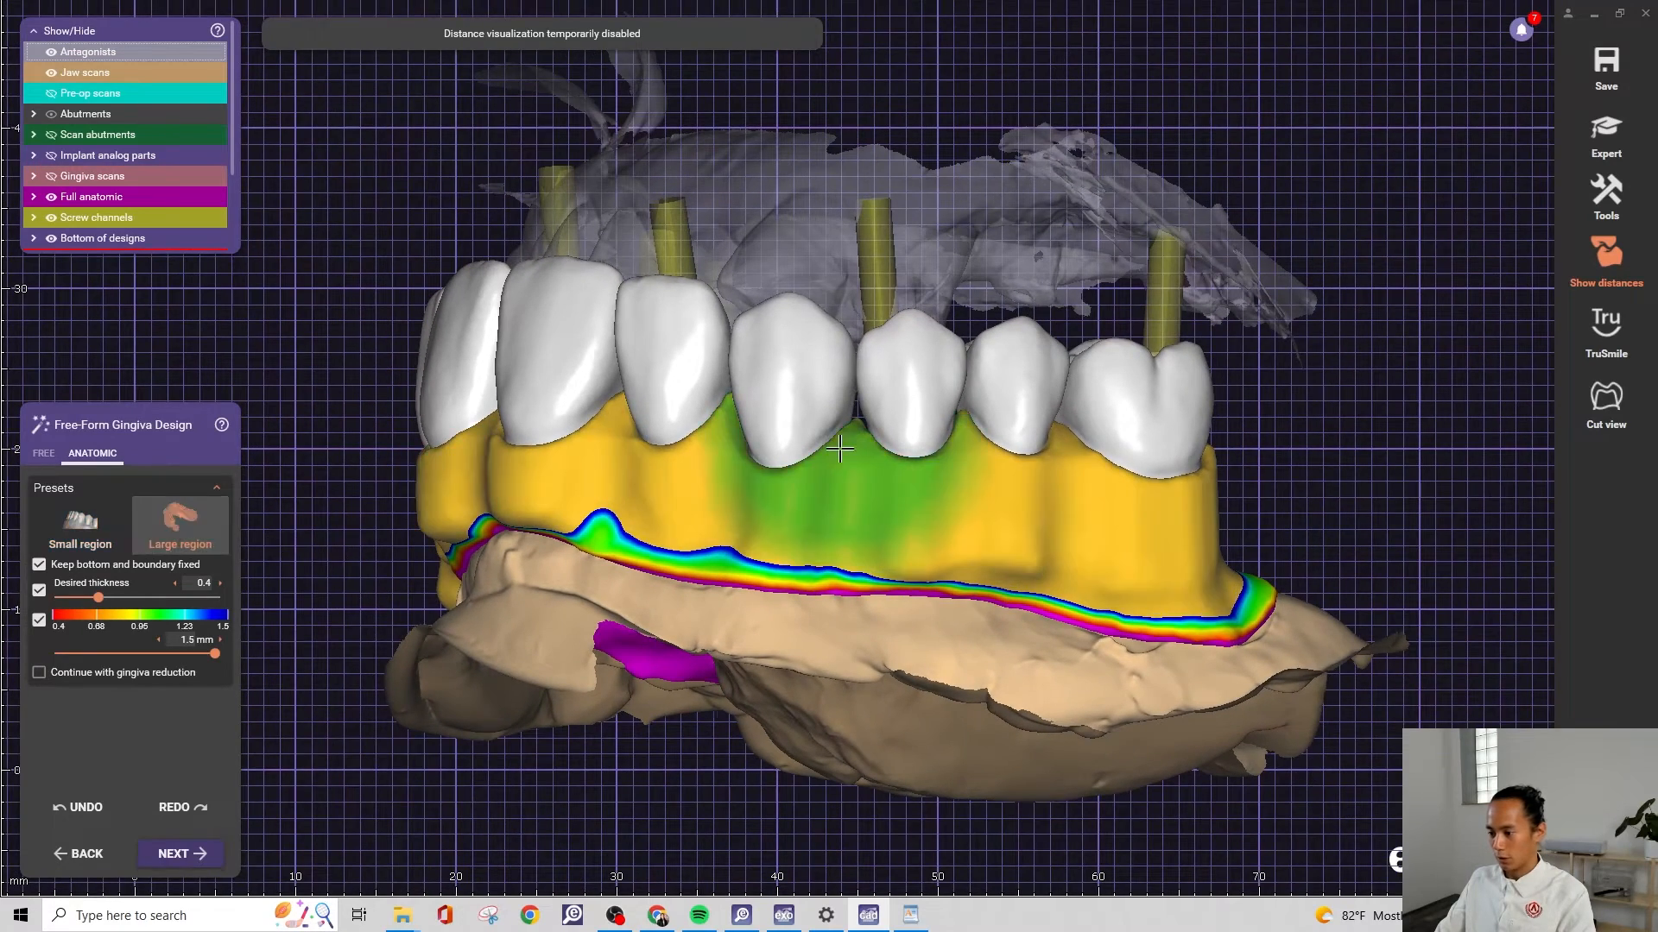
Examine the areas the large region preset covers on the buccal and palatal gingiva around the arch
scroll(852, 457, up, 3)
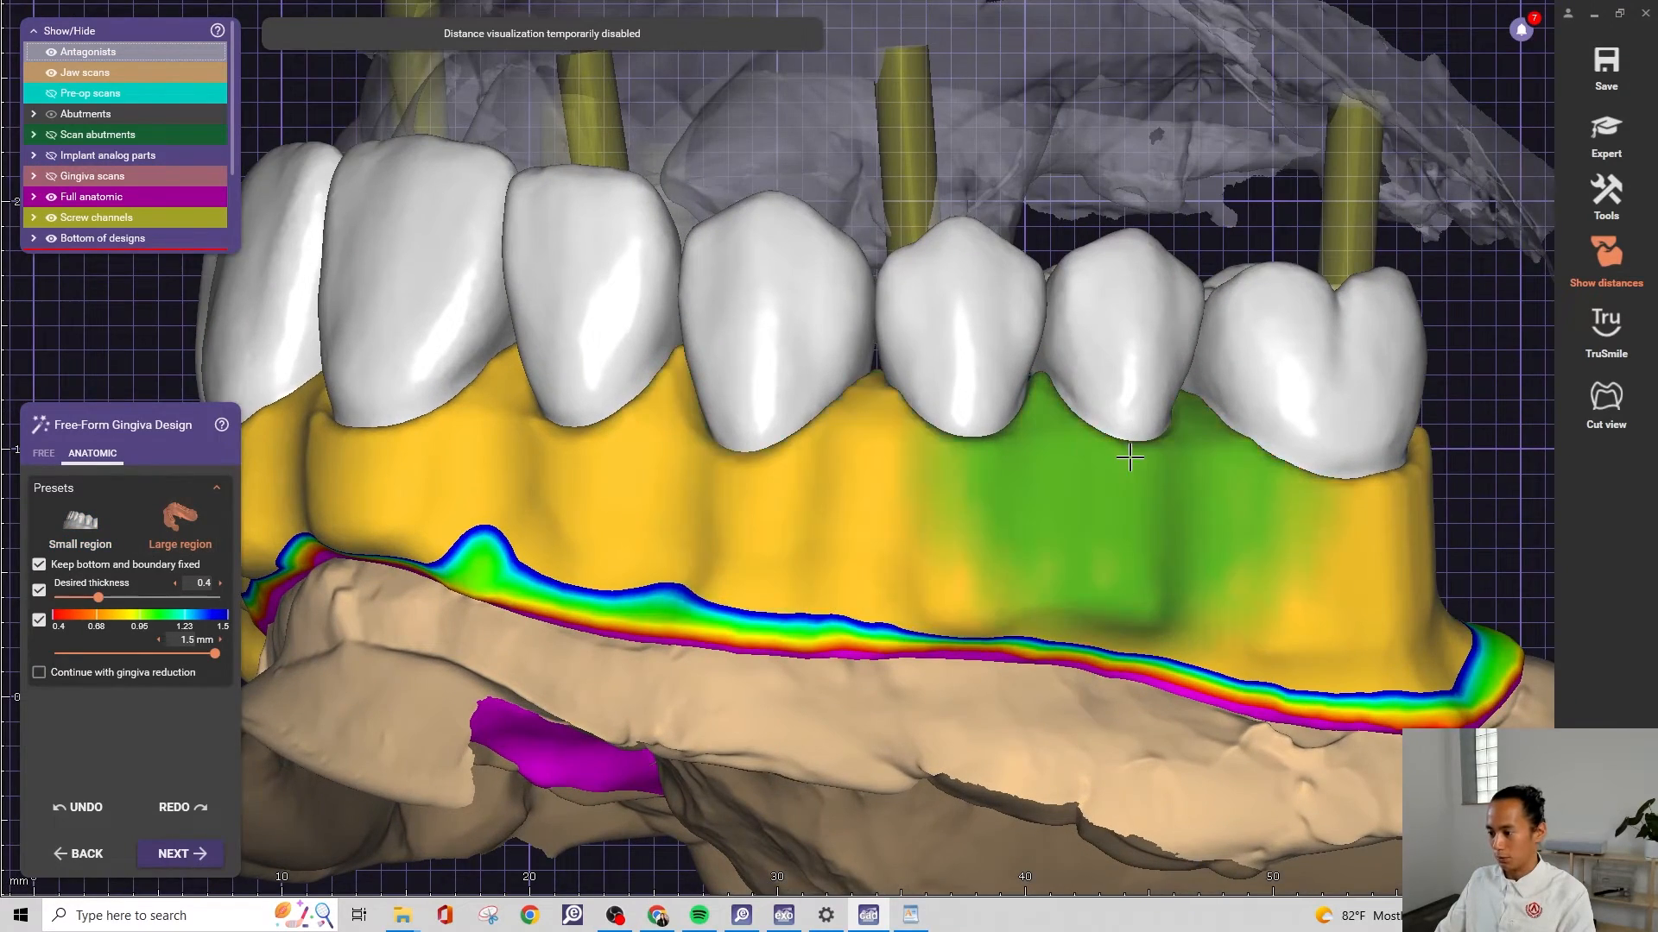
right_drag(1138, 456, 1111, 462)
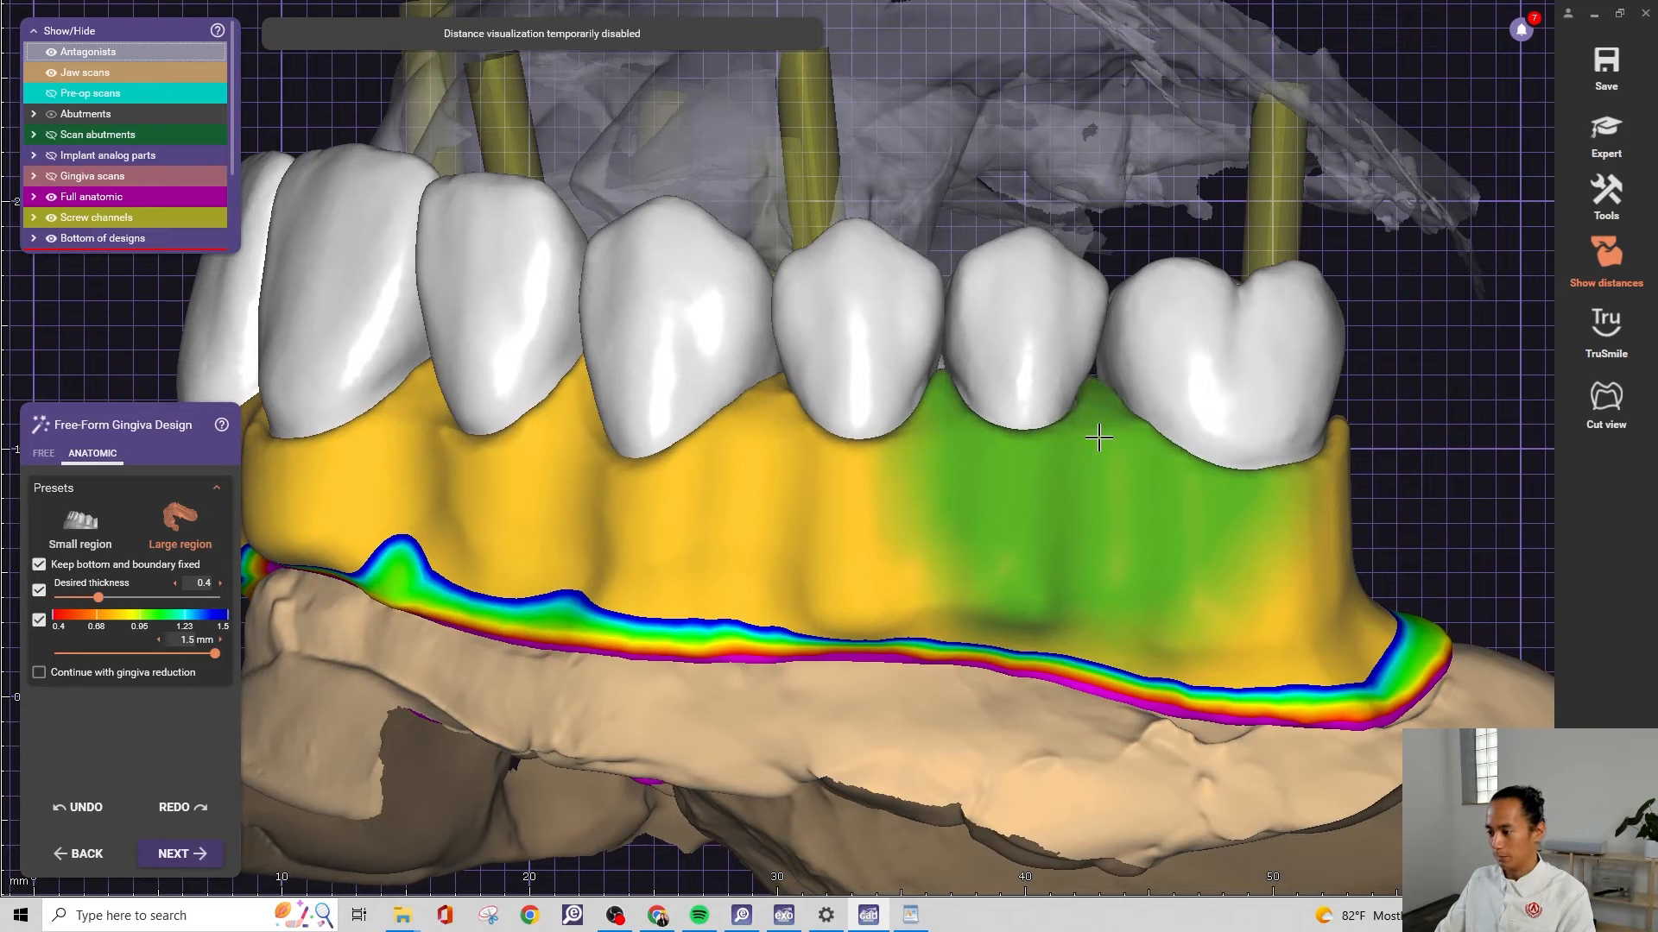
right_drag(890, 428, 1002, 425)
mouse_move(821, 420)
right_down()
mouse_move(790, 387)
mouse_move(803, 396)
mouse_move(683, 378)
mouse_move(703, 326)
mouse_move(728, 389)
mouse_move(648, 408)
right_up()
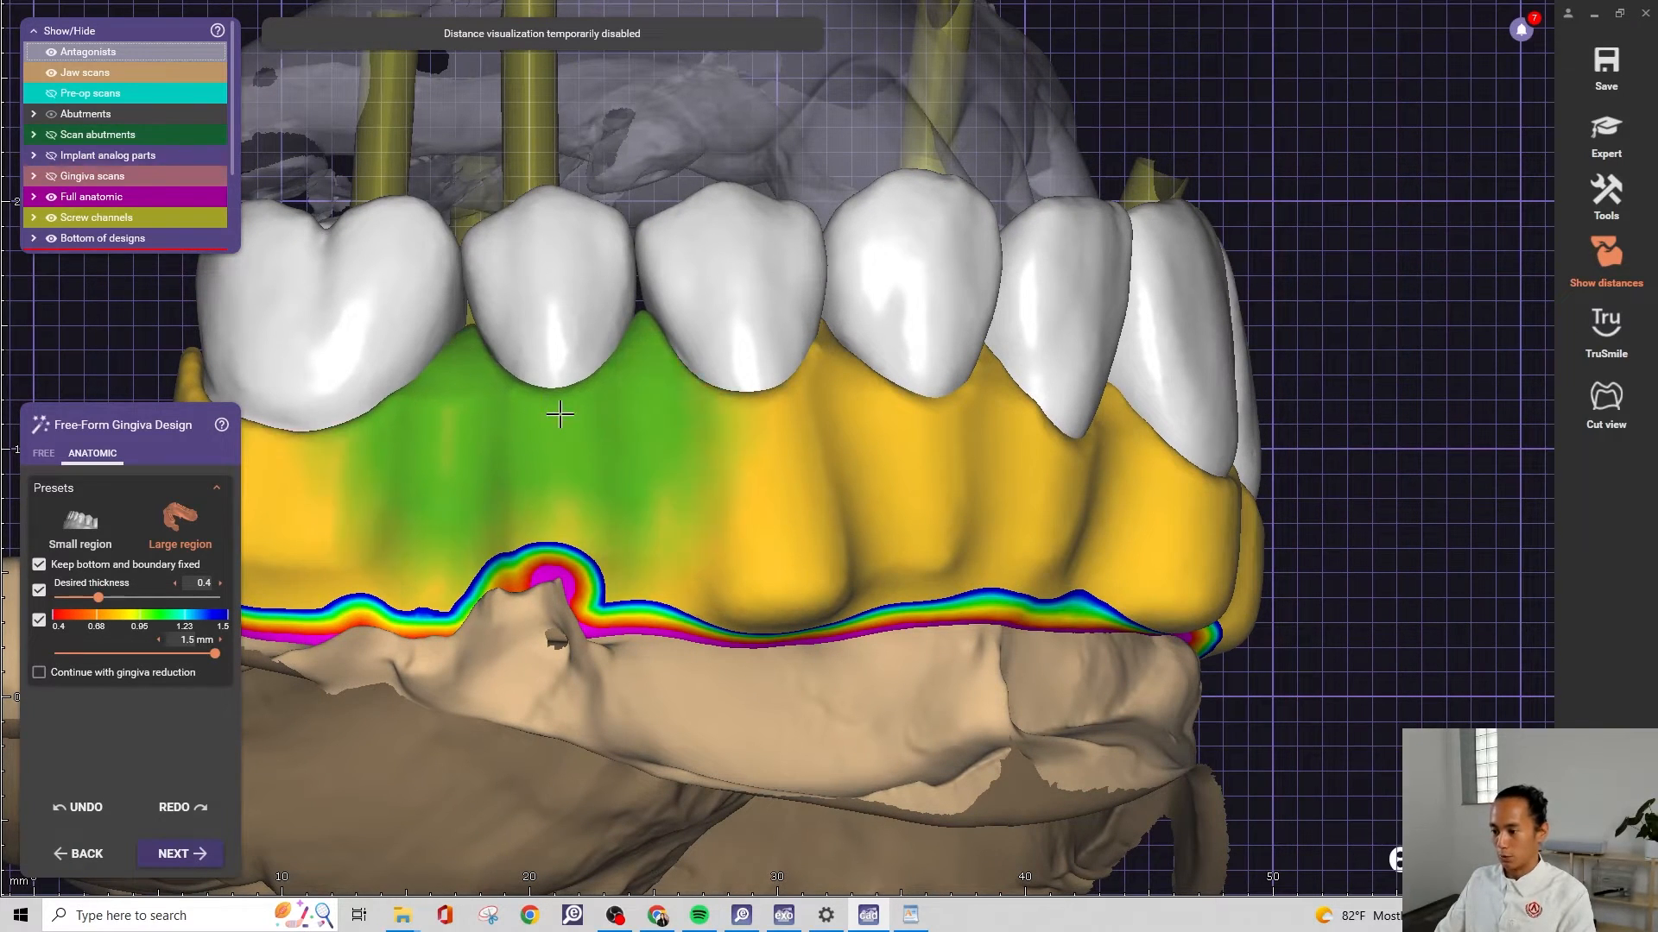
mouse_move(560, 416)
right_down()
mouse_move(406, 368)
mouse_move(429, 363)
mouse_move(437, 418)
mouse_move(415, 360)
mouse_move(501, 350)
right_up()
scroll(518, 349, up, 3)
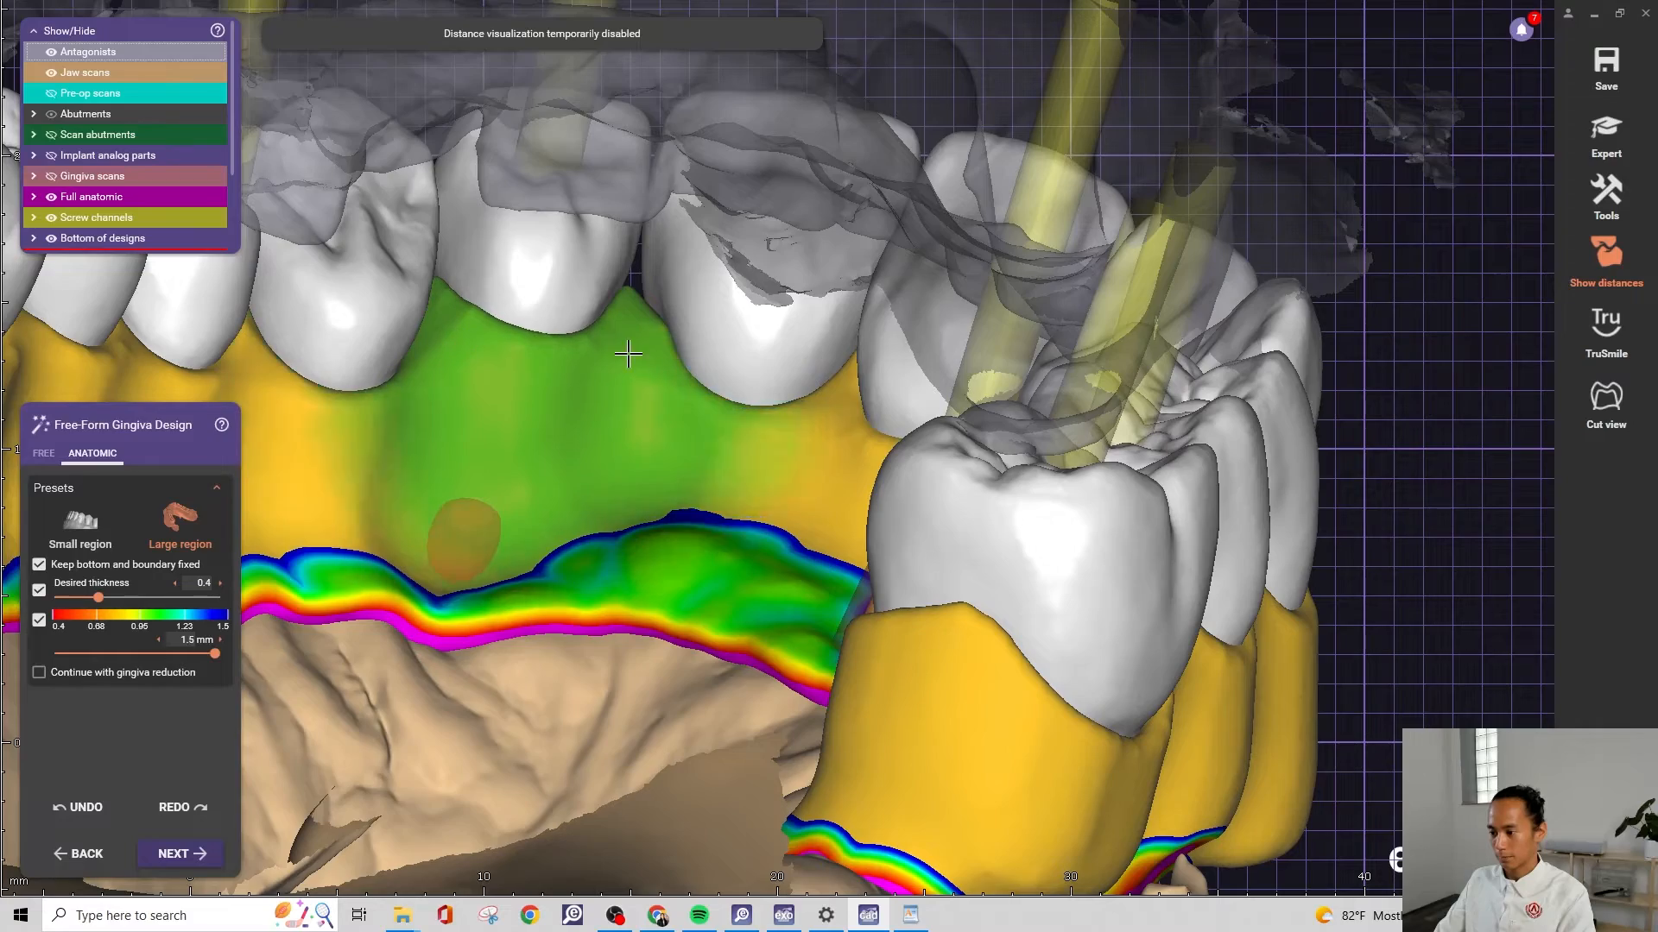
scroll(642, 347, down, 3)
mouse_move(641, 347)
right_down()
mouse_move(759, 374)
mouse_move(814, 429)
right_up()
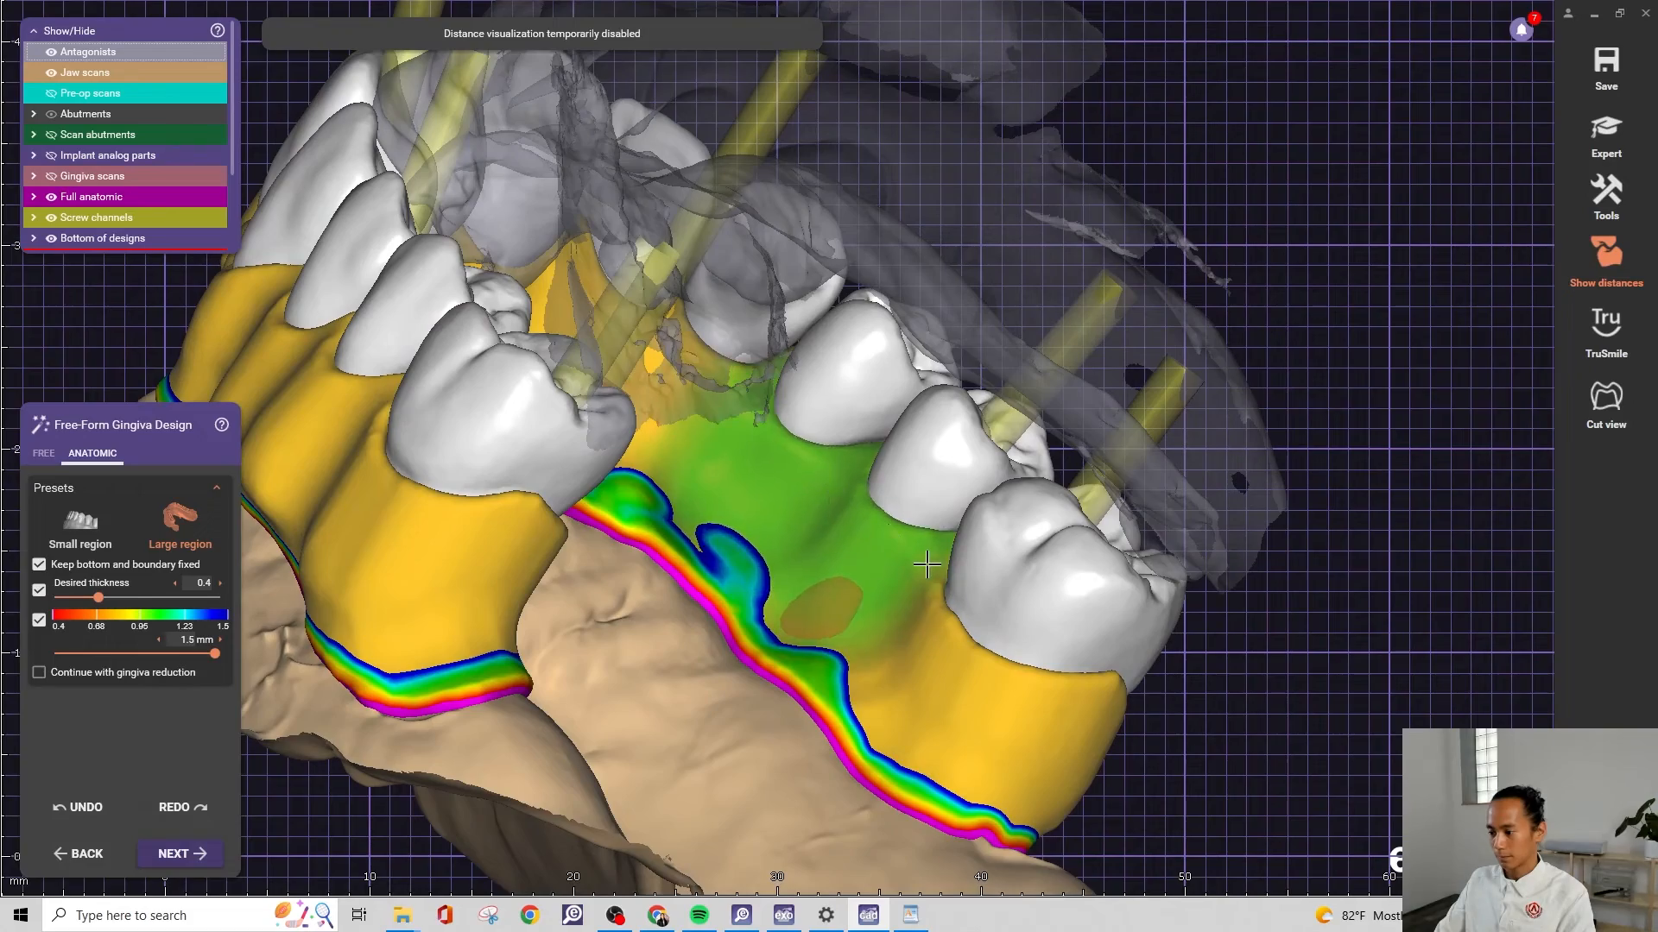
right_drag(924, 566, 1231, 452)
middle_drag(1232, 451, 1325, 401)
scroll(1325, 401, down, 1)
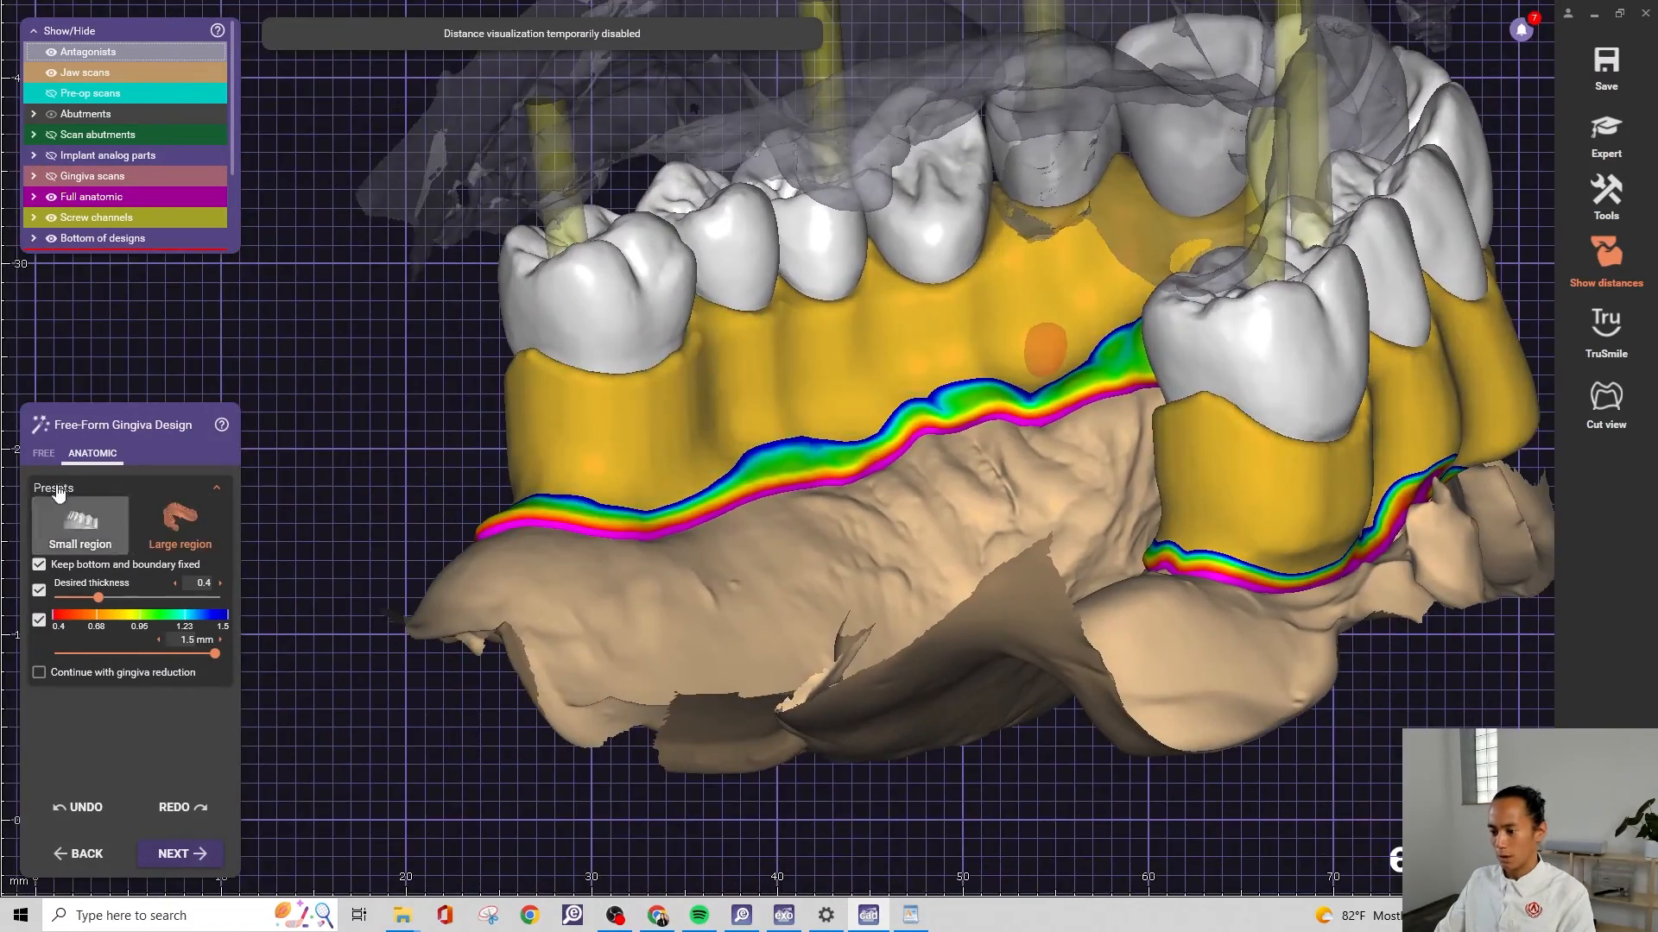
Switch to manual free-forming with the Smooth/Flatten brush on the buccal gingiva near molar 14 and raise the brush strength
click(39, 459)
mouse_move(1243, 587)
right_down()
mouse_move(1148, 548)
mouse_move(947, 529)
right_up()
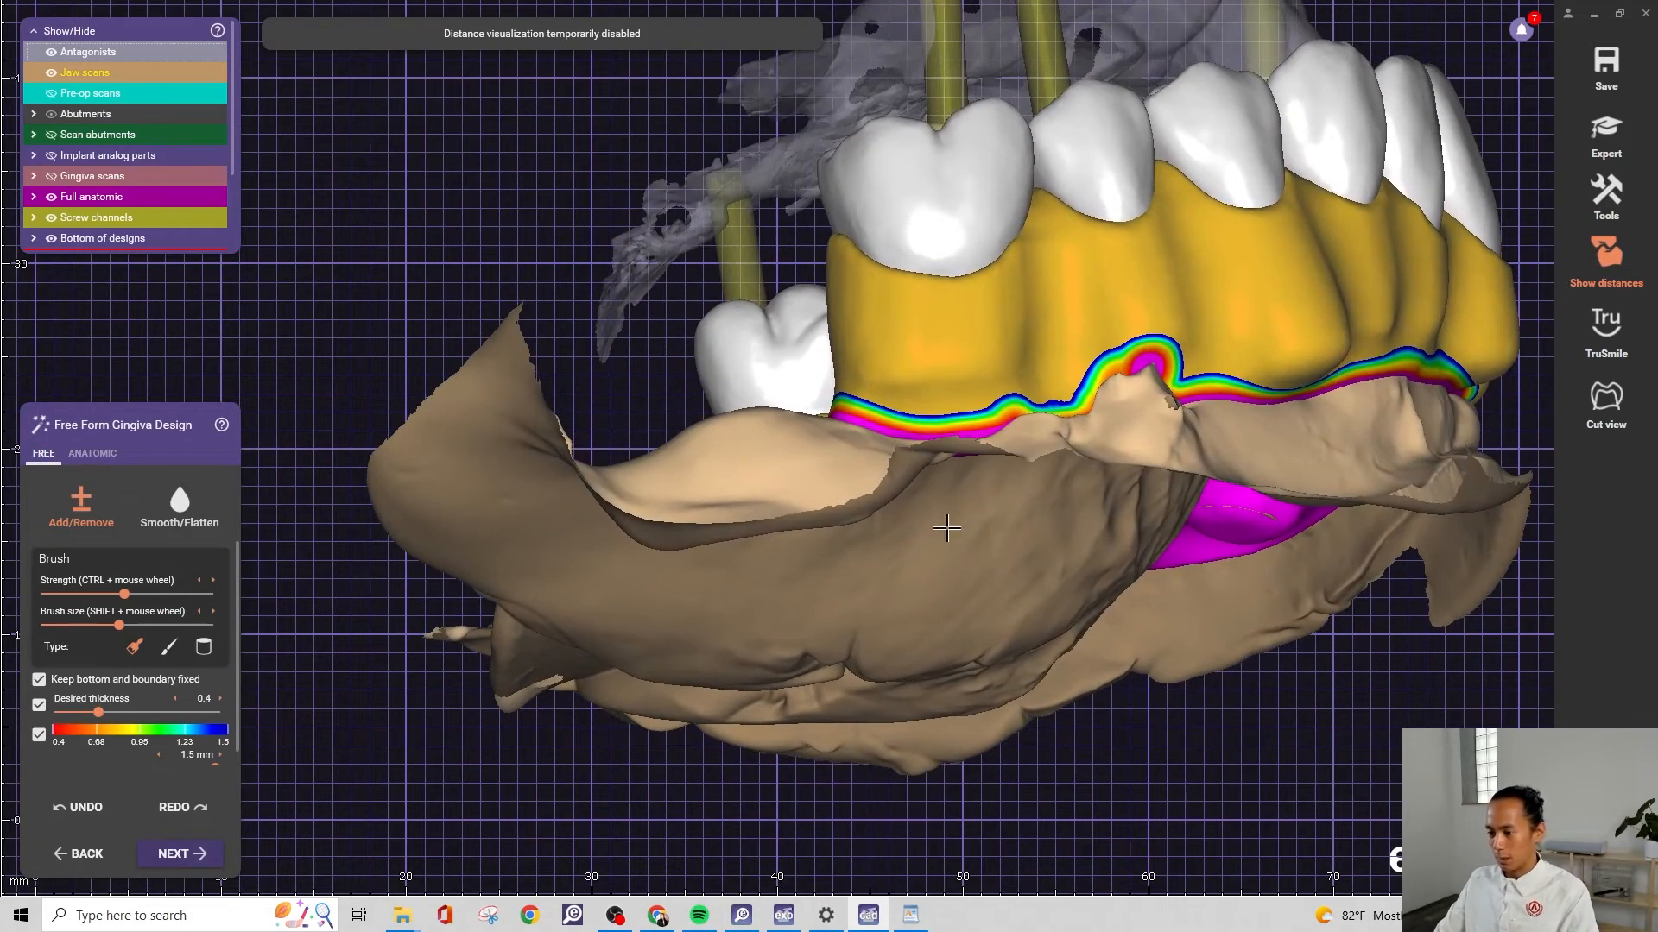
scroll(993, 423, up, 2)
right_drag(1071, 388, 999, 418)
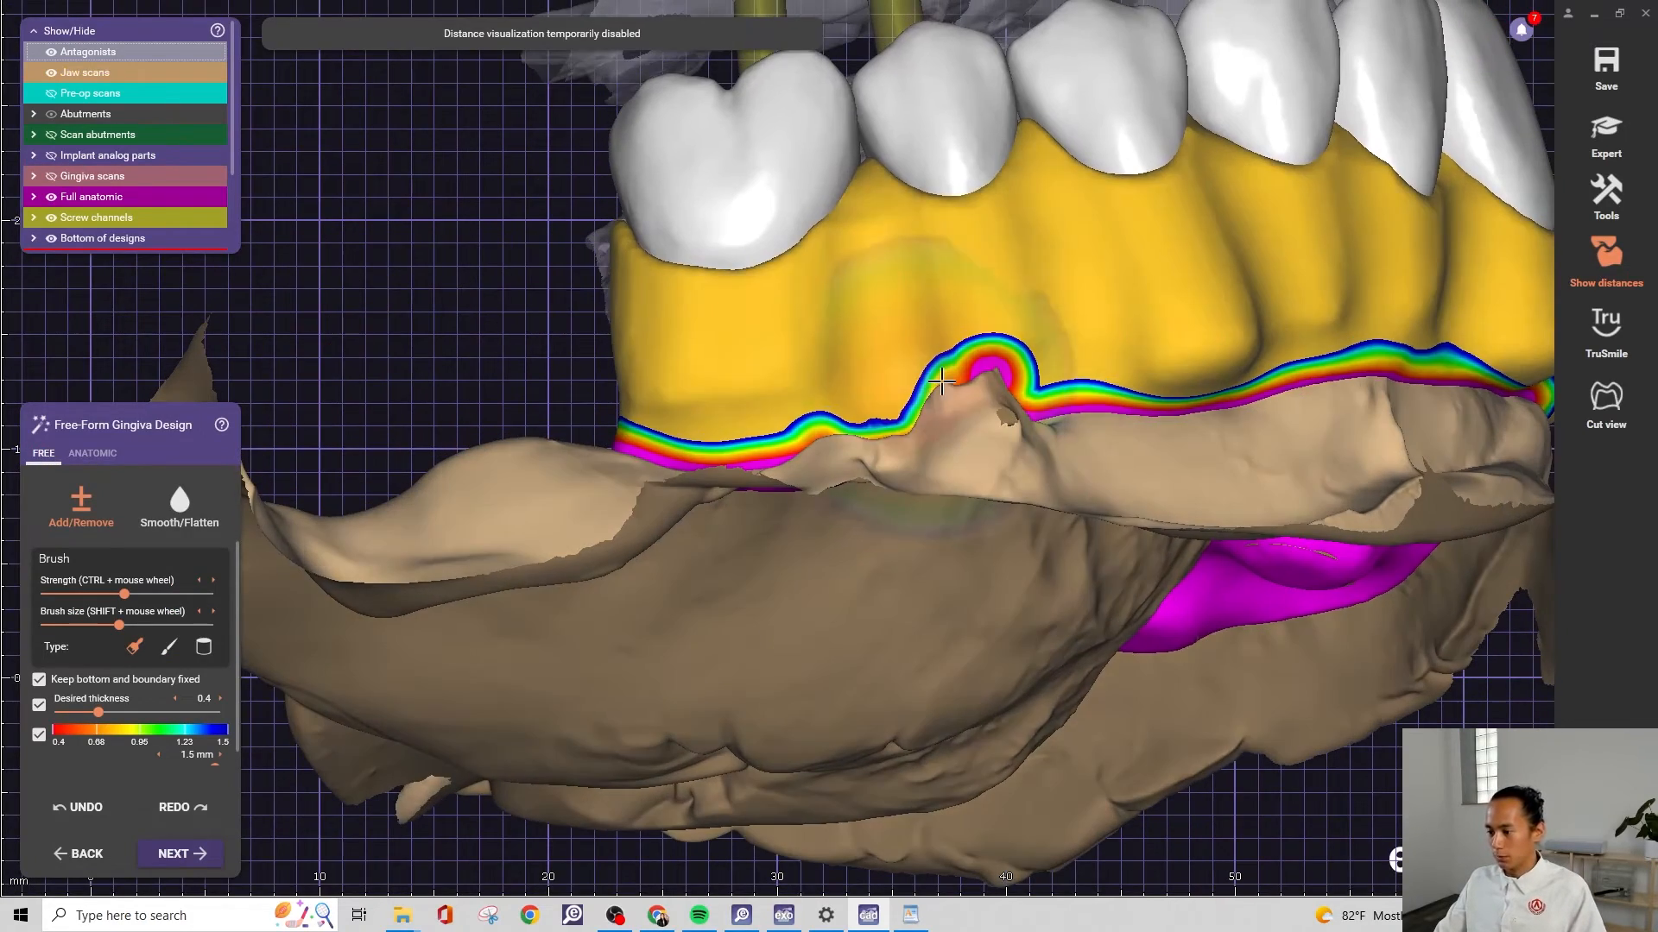
click(162, 507)
scroll(1088, 324, up, 3)
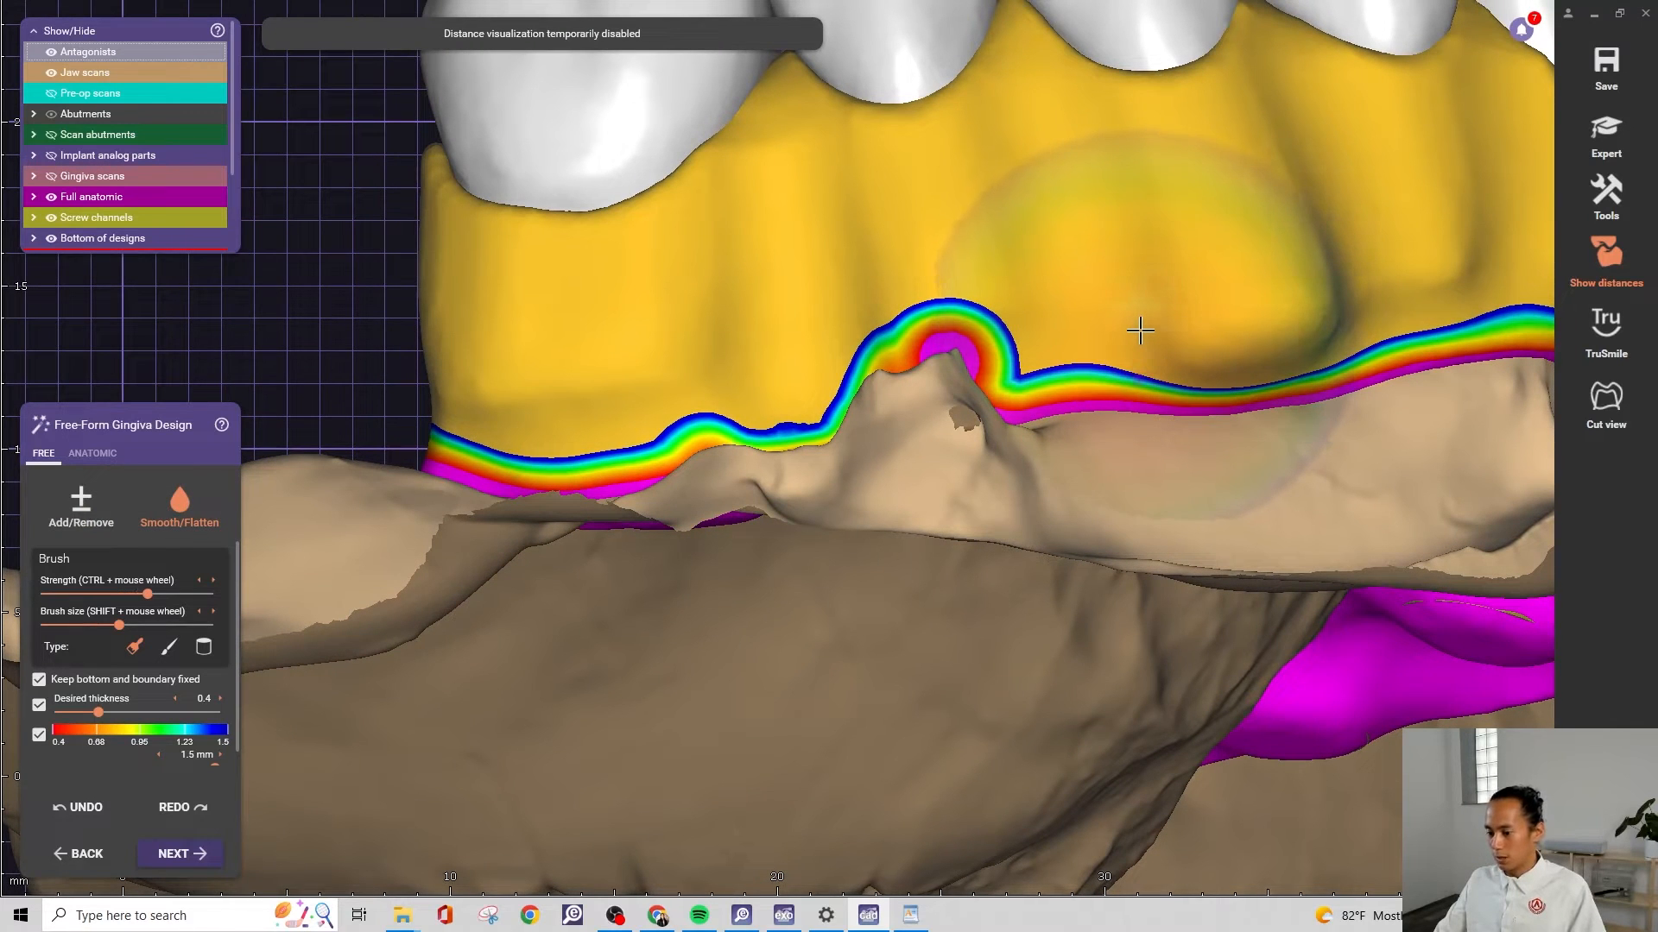
scroll(1138, 330, down, 3)
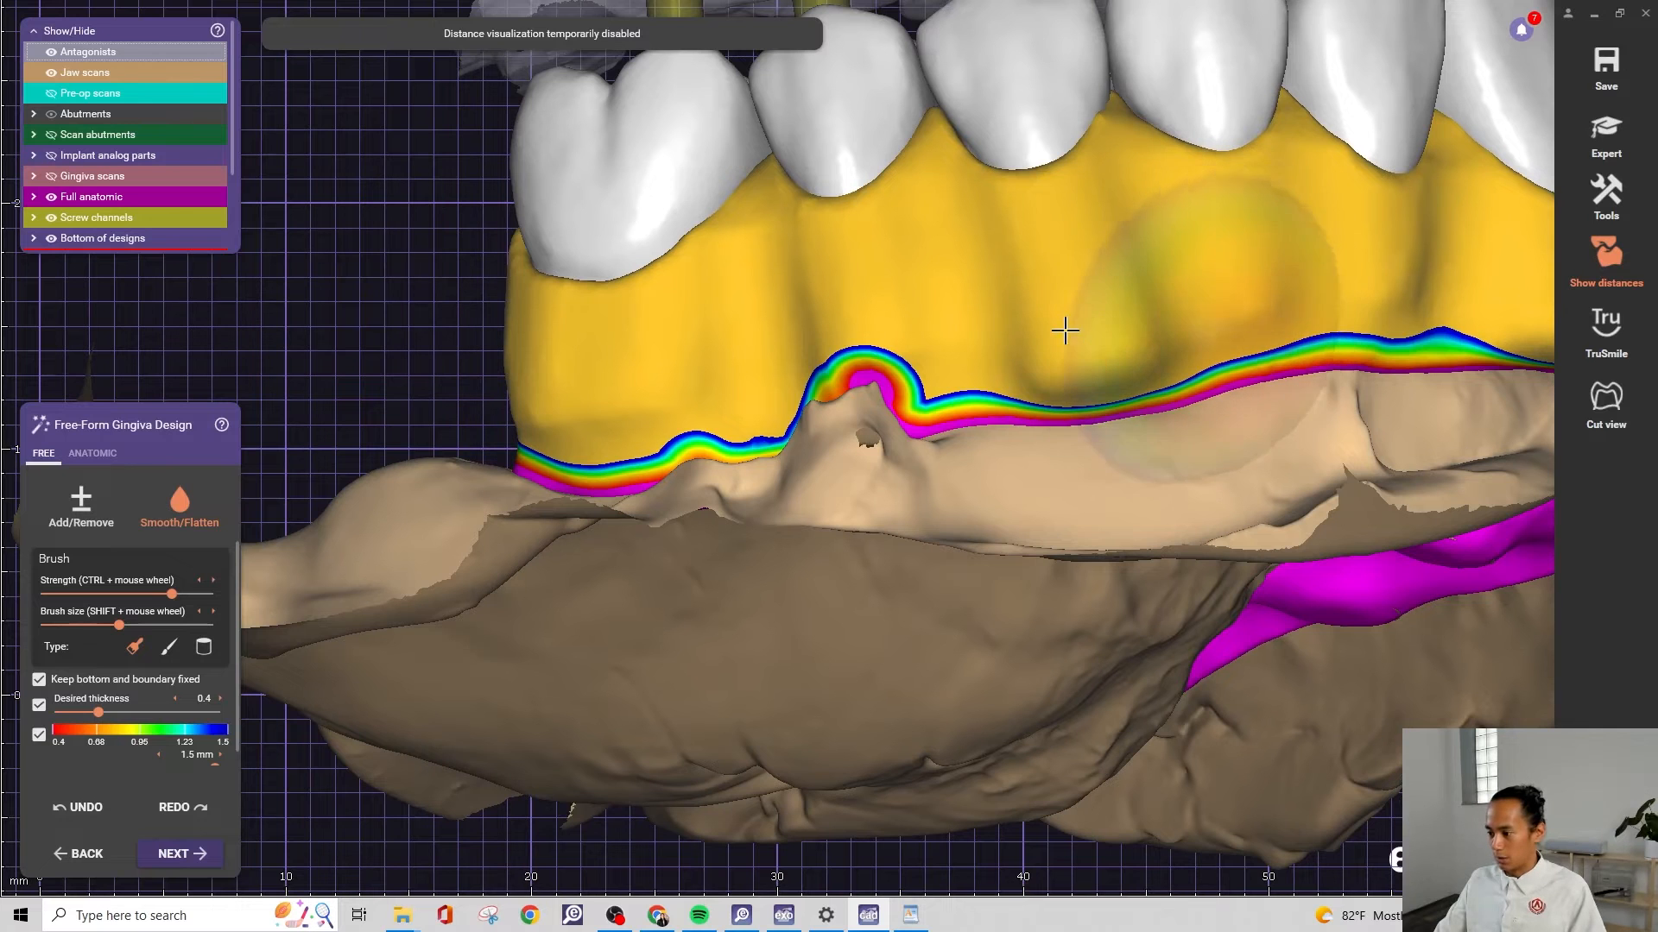
Smooth the buccal gingiva from molar 14 forward across the premolars and the anterior teeth
mouse_move(1088, 347)
right_down()
mouse_move(1209, 333)
mouse_move(1094, 323)
right_up()
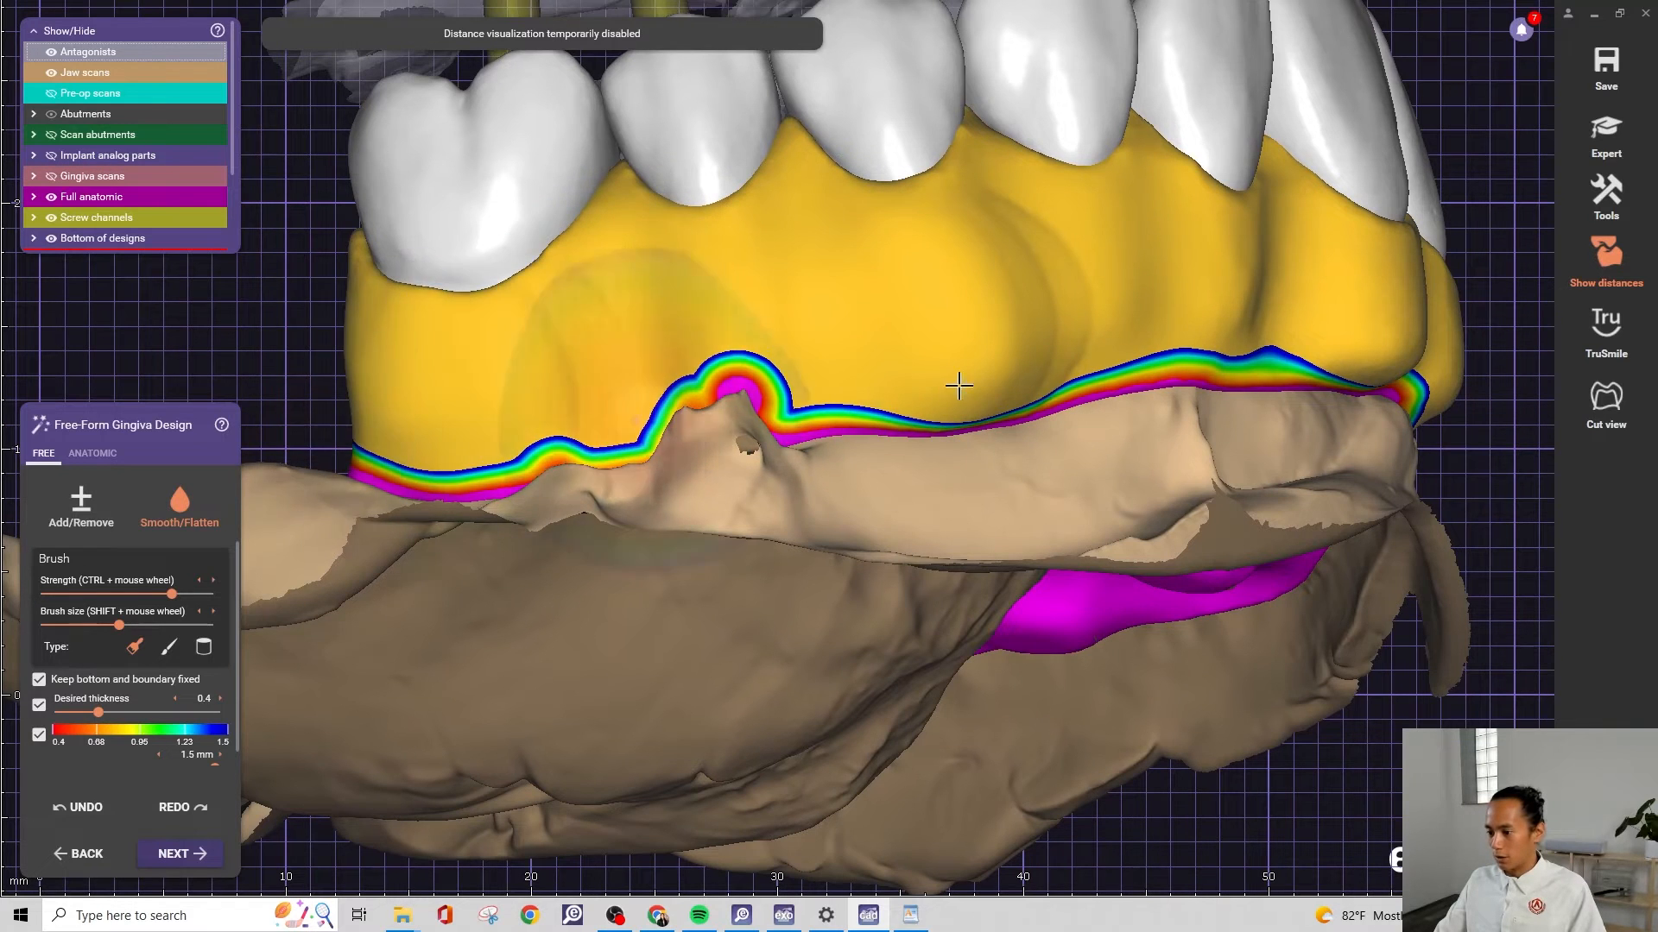
right_drag(959, 385, 1090, 390)
mouse_move(743, 375)
mouse_down()
mouse_move(870, 335)
mouse_move(1278, 337)
mouse_up()
right_drag(1364, 356, 948, 386)
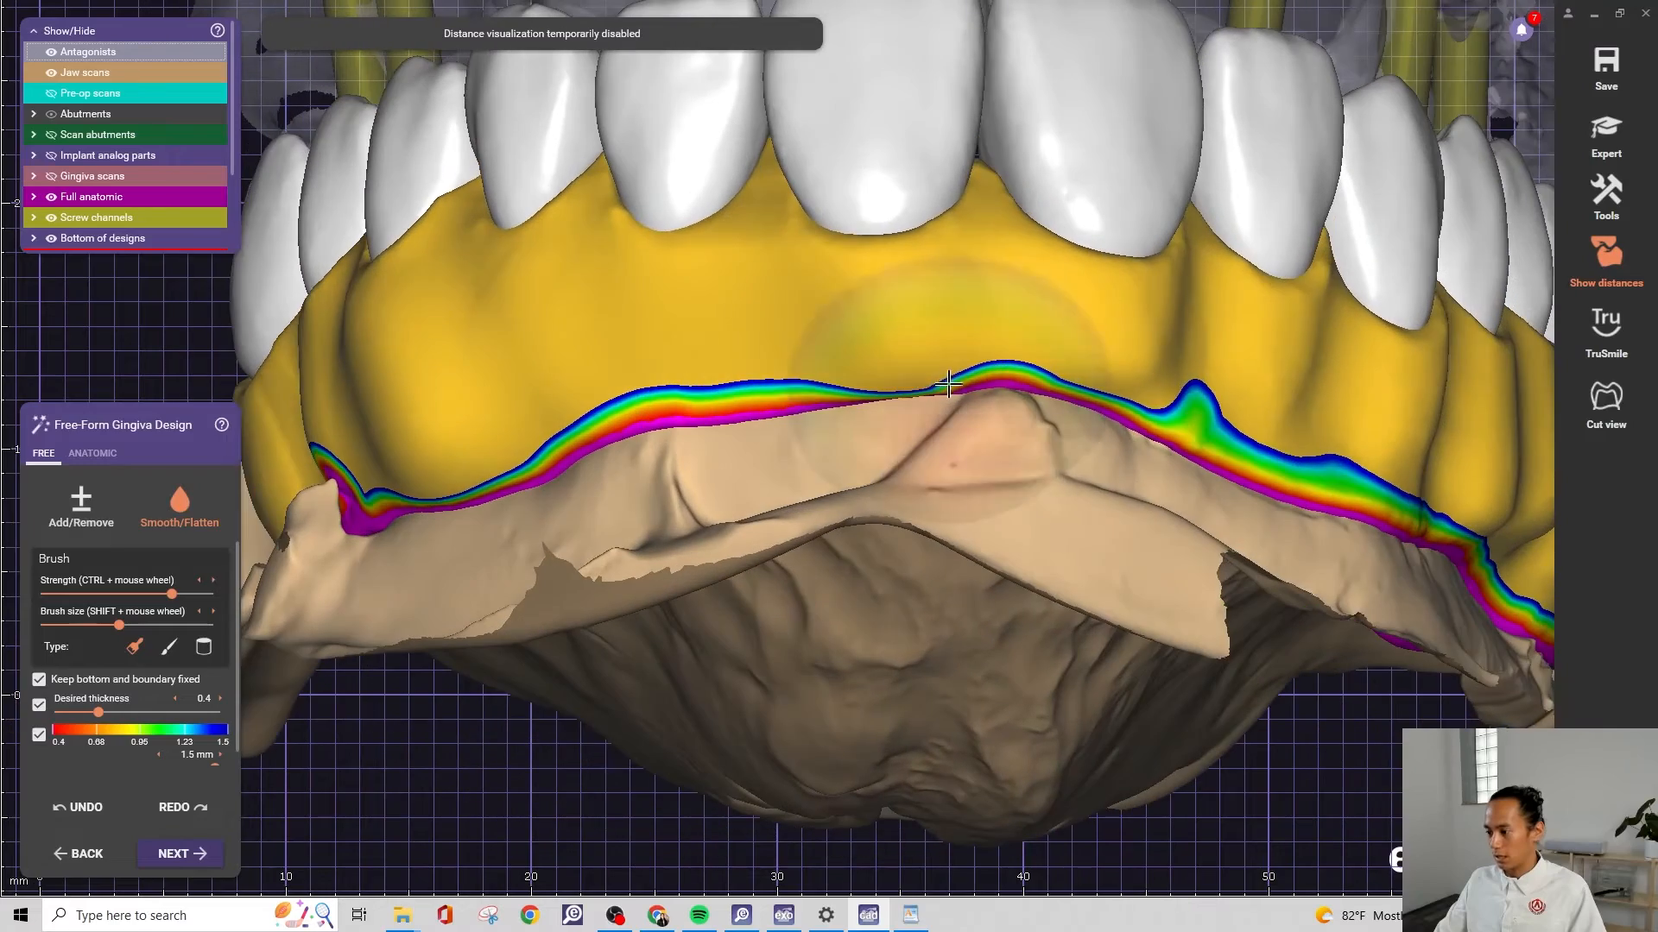
right_drag(1226, 389, 1493, 501)
Smooth the buccal gingiva from the anterior teeth back toward molar 3
scroll(1287, 414, down, 4)
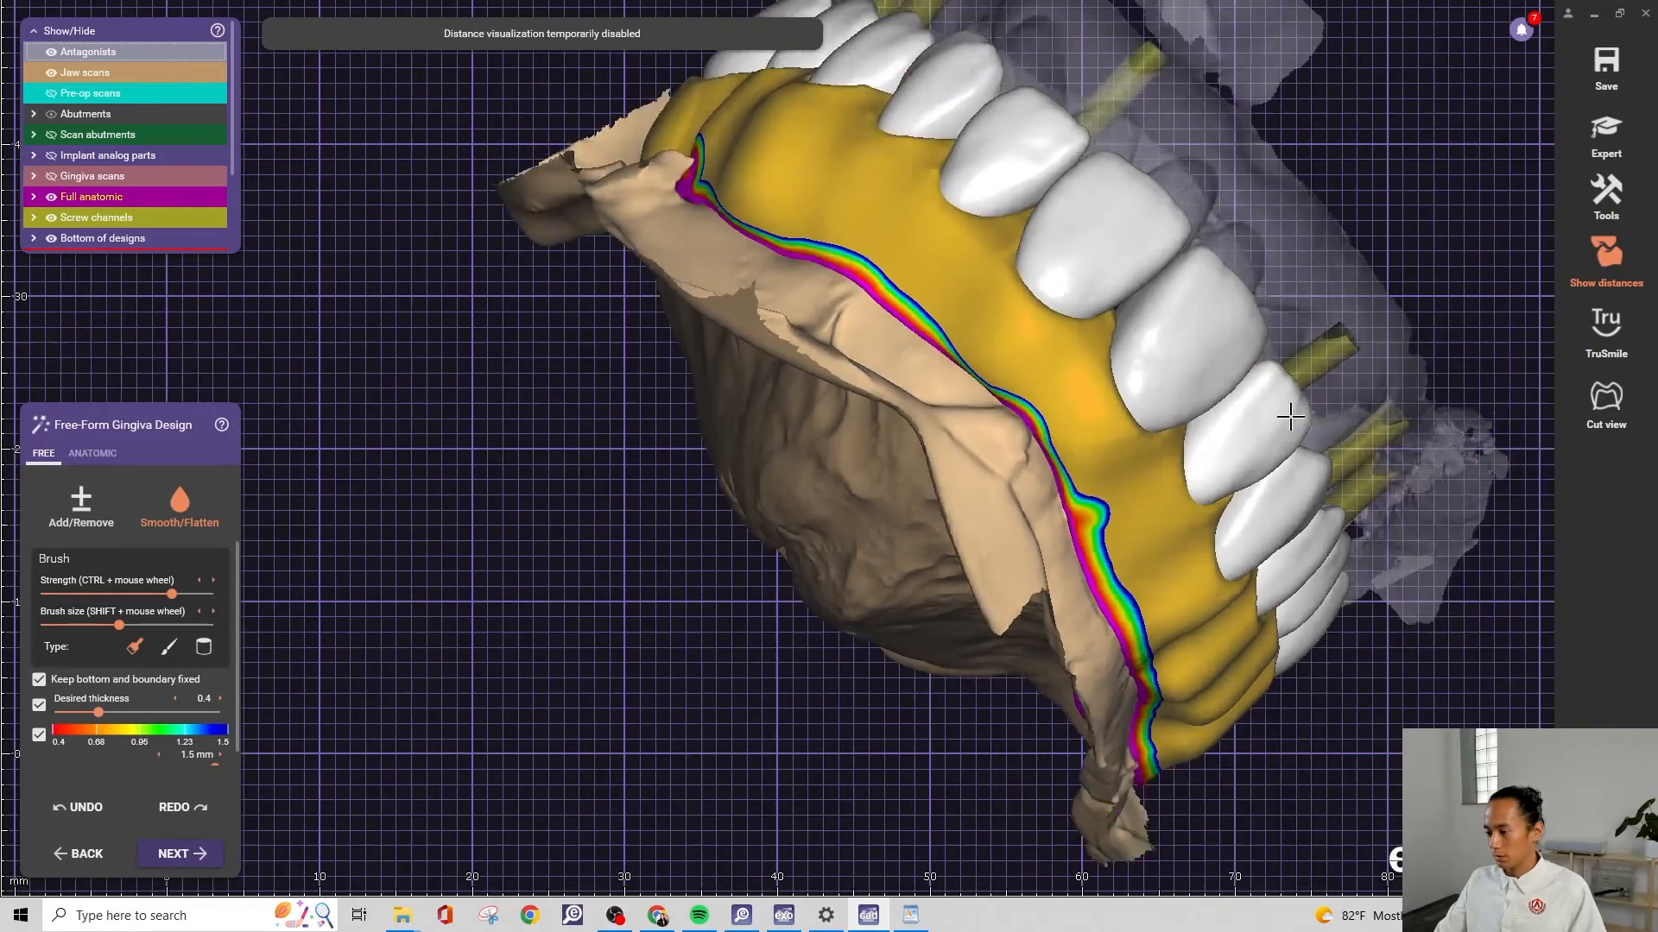
right_drag(1287, 414, 895, 448)
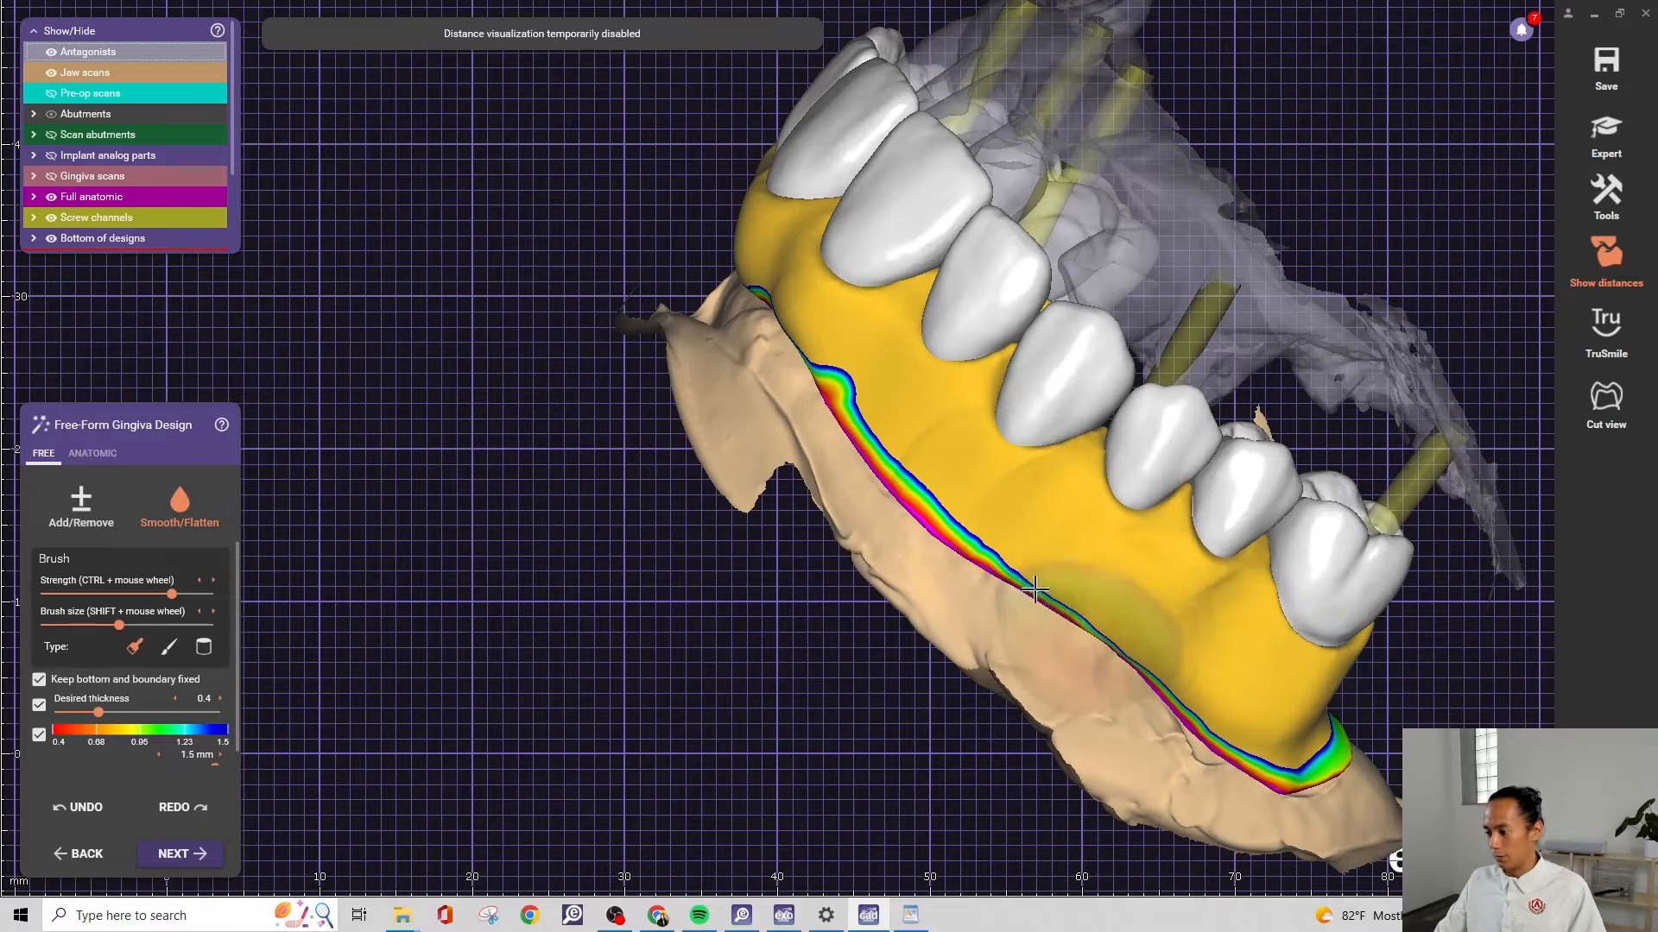
mouse_move(1261, 670)
right_down()
mouse_move(1419, 691)
mouse_move(1147, 552)
right_up()
scroll(1419, 690, down, 4)
scroll(1152, 578, up, 5)
right_drag(1165, 674, 1103, 632)
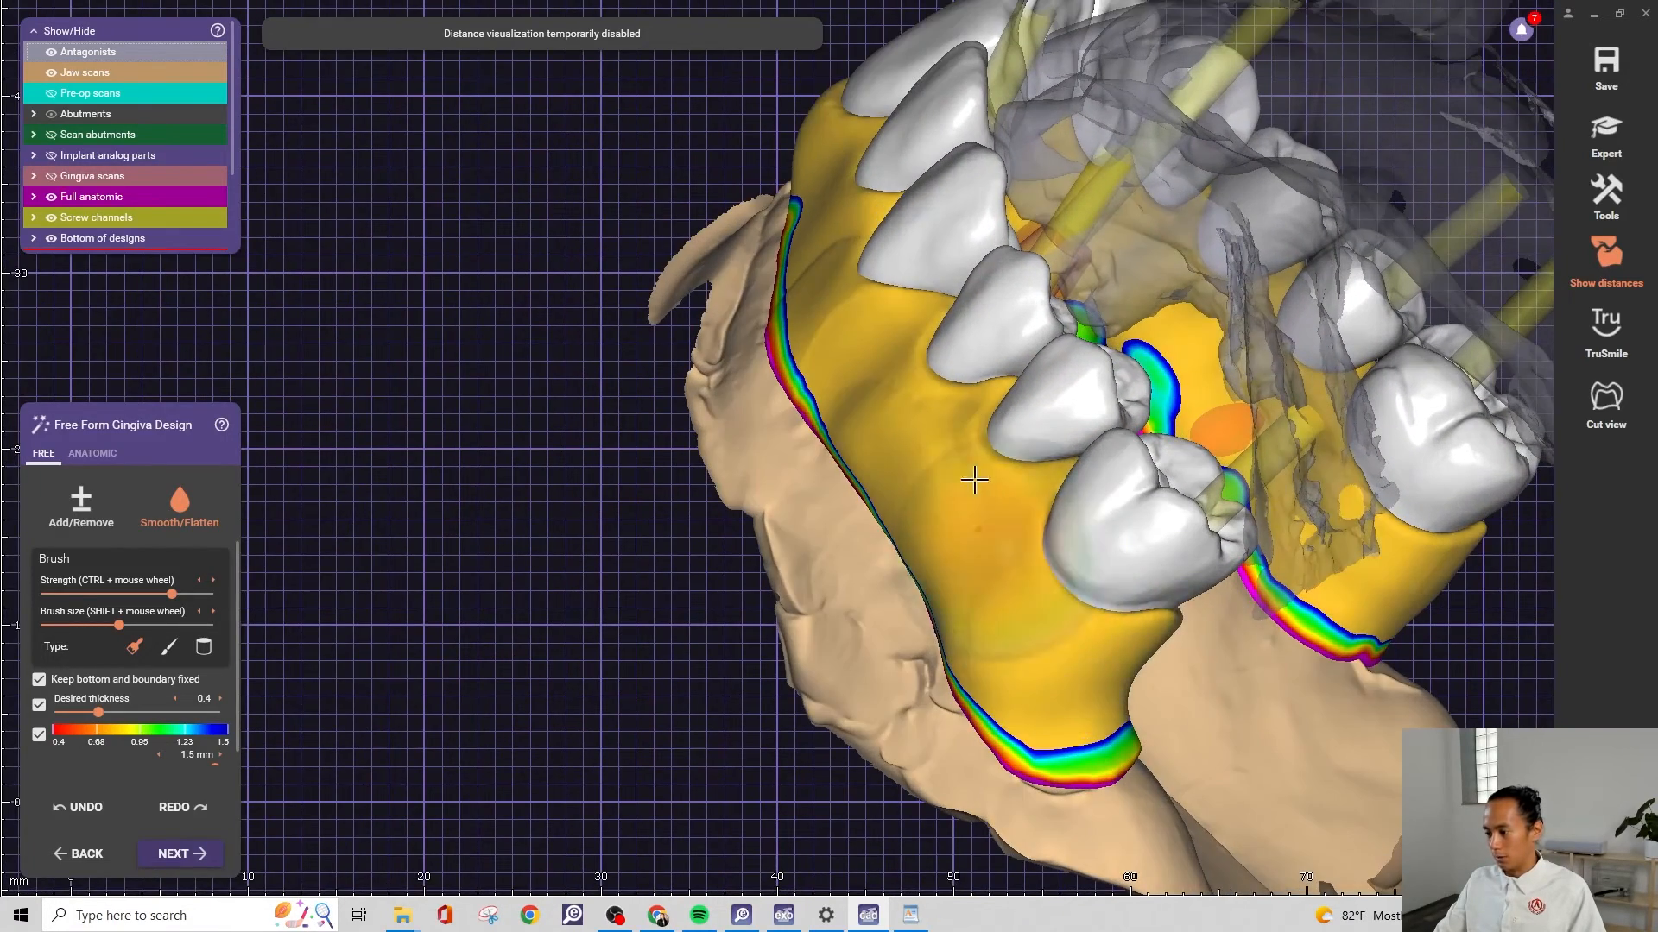
Smooth the remaining uneven buccal gingiva from molar 3 forward around the arch to the premolars near molar 14
right_drag(907, 309, 1002, 429)
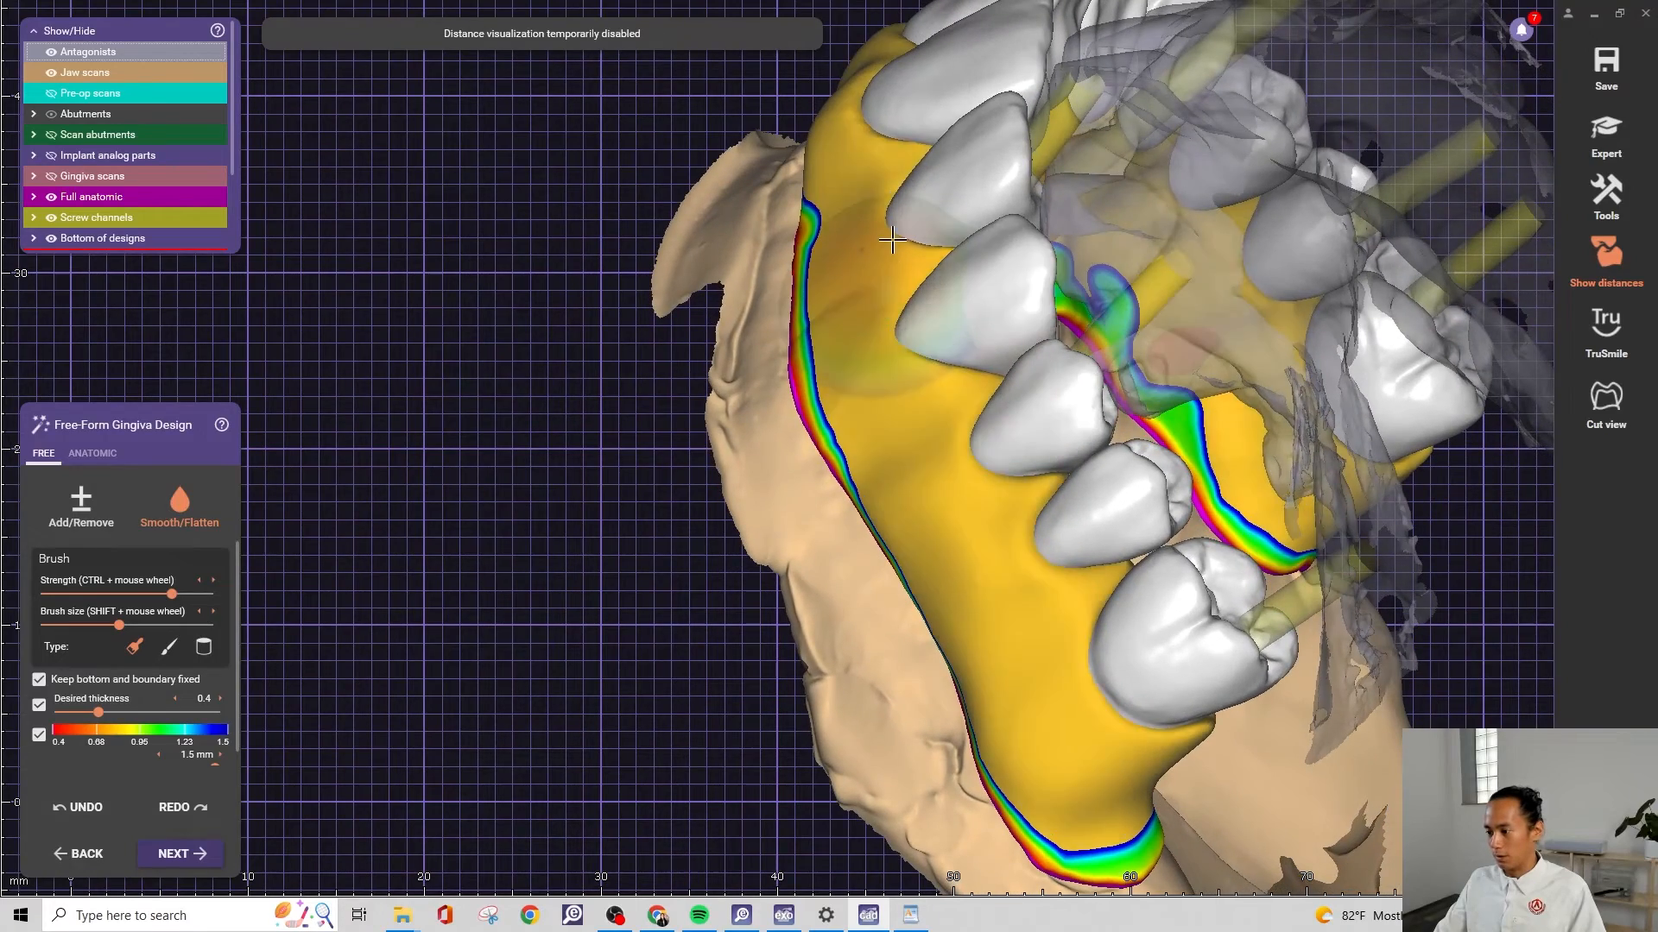
mouse_move(892, 241)
right_down()
mouse_move(932, 229)
mouse_move(928, 332)
right_up()
mouse_move(915, 135)
right_down()
mouse_move(955, 140)
mouse_move(939, 291)
right_up()
right_drag(1093, 140, 939, 231)
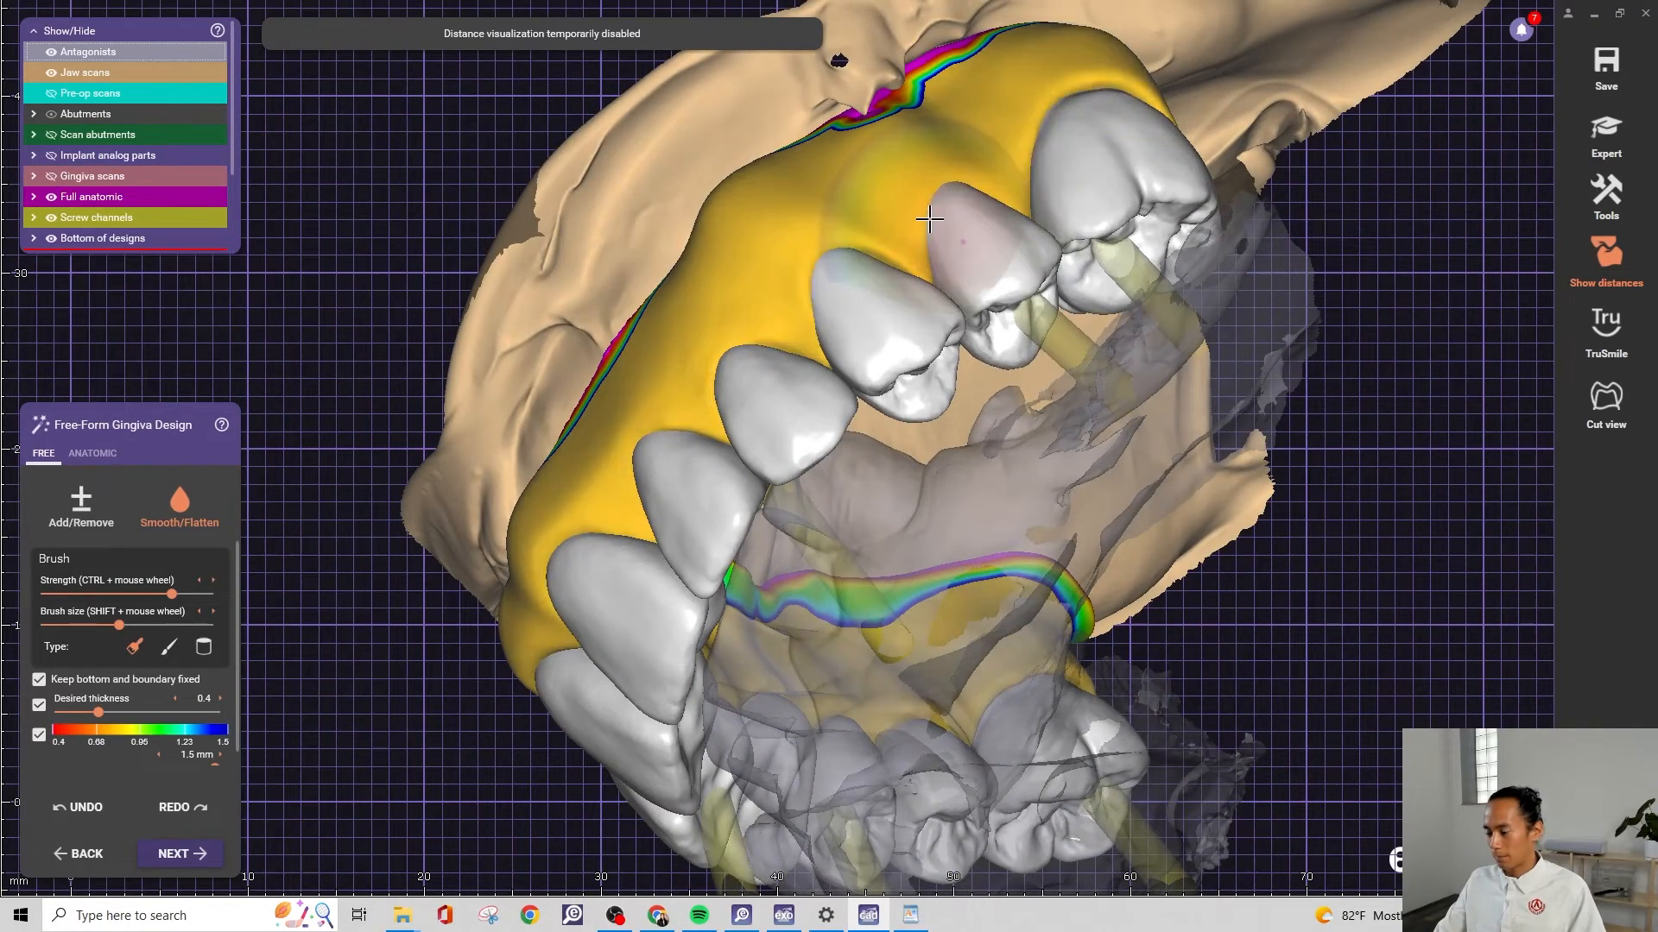
right_drag(932, 215, 915, 275)
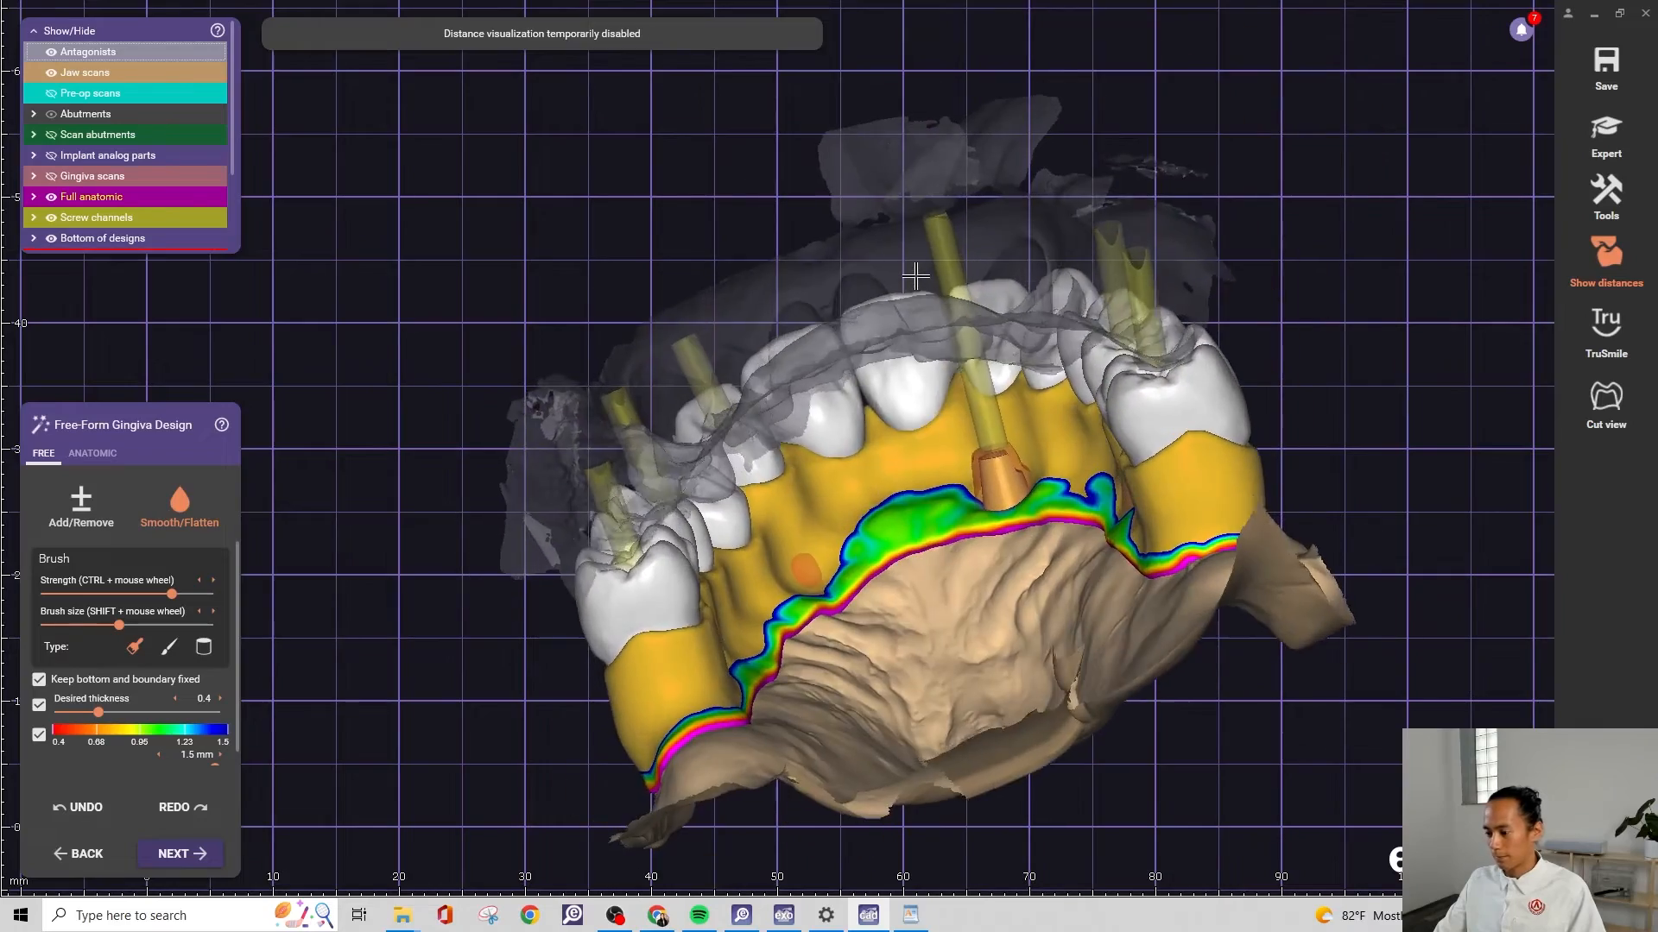
Check the palatal gingiva around the implant sites and the smoothed buccal surface on the molar 14 side
scroll(905, 479, up, 5)
scroll(1052, 314, up, 5)
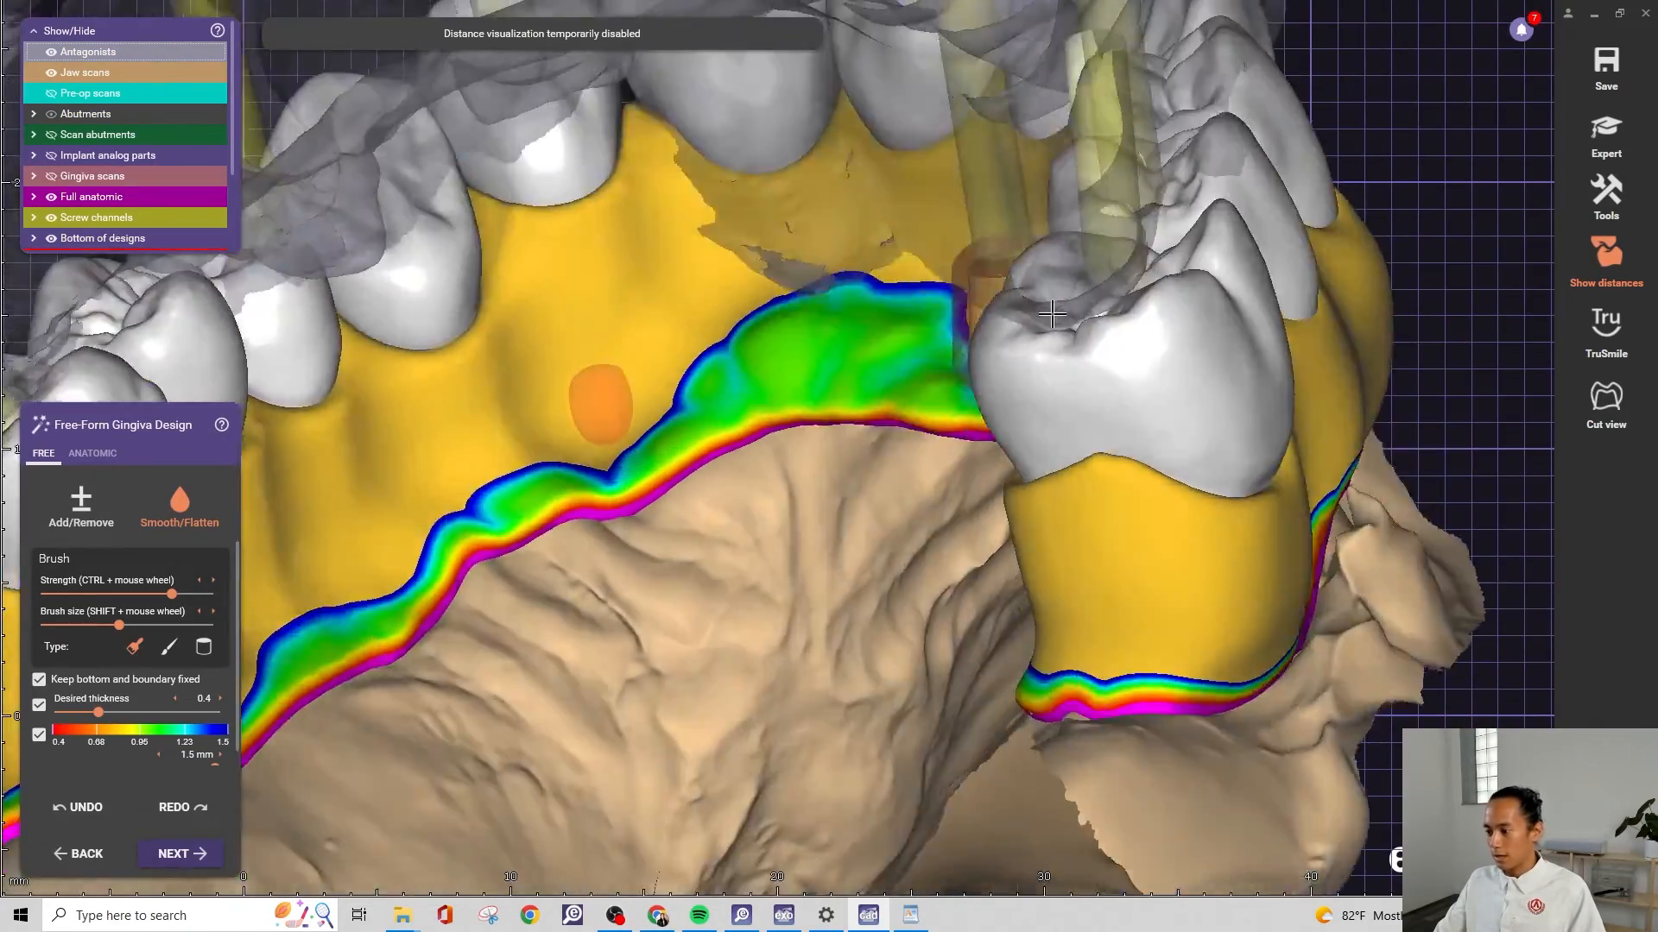
right_drag(1052, 314, 980, 476)
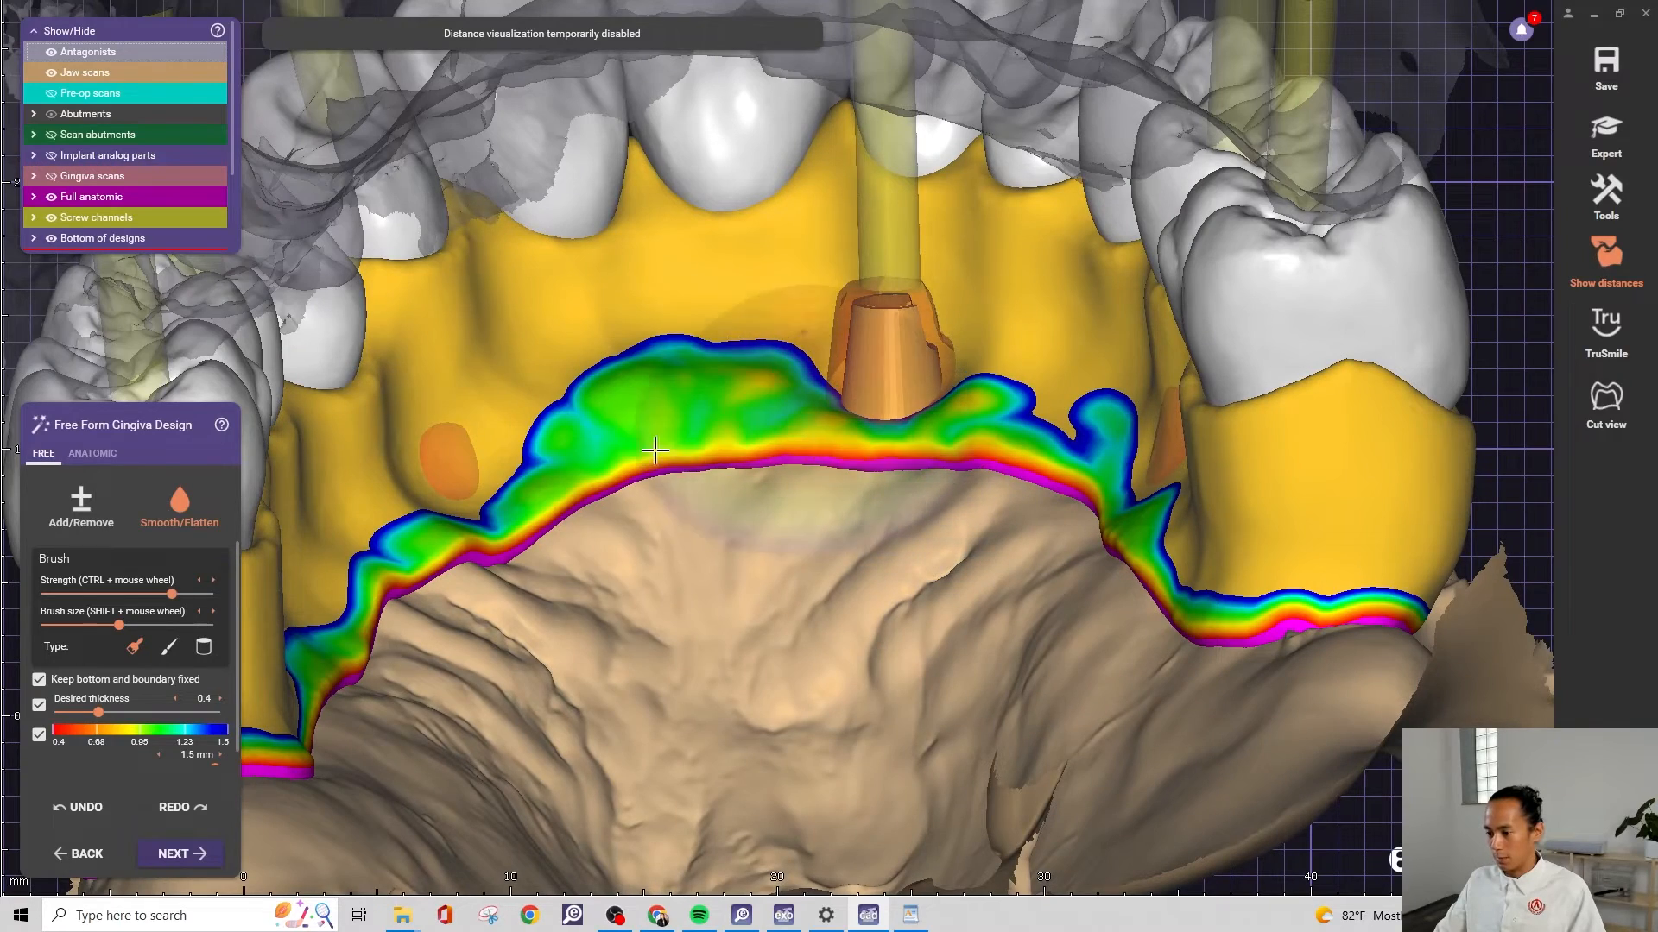
scroll(654, 450, down, 5)
right_drag(654, 450, 429, 527)
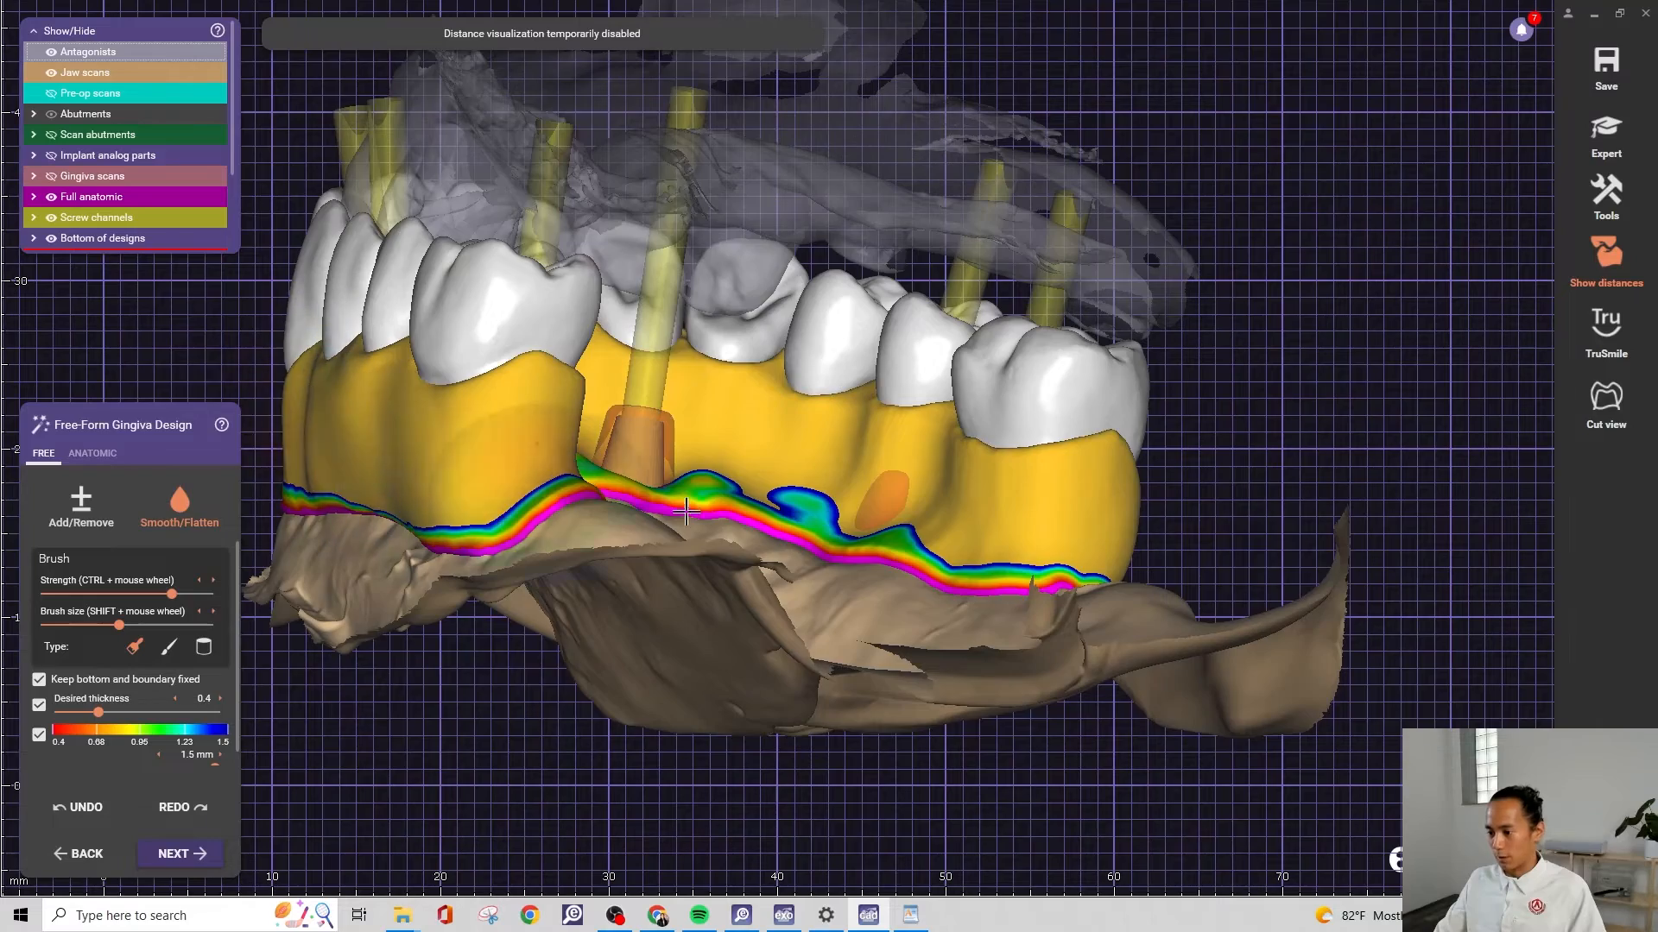
right_drag(686, 512, 900, 400)
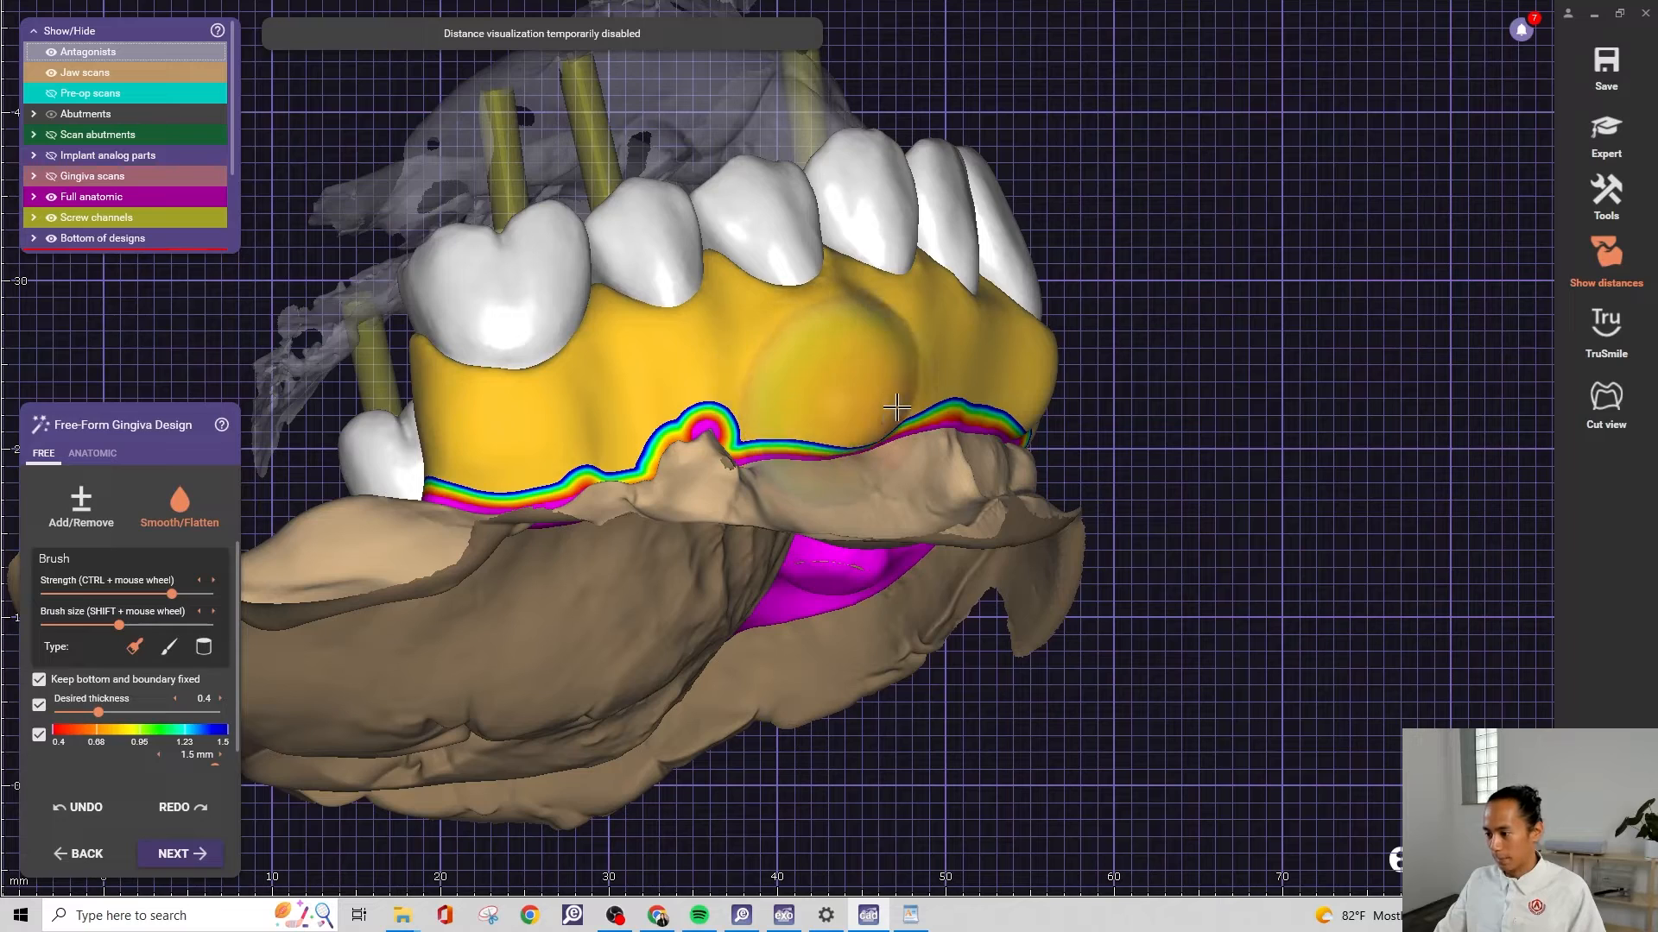
Smooth the buccal gingiva near its tissue border around the premolars and canine on the molar 14 side
right_drag(897, 406, 1024, 433)
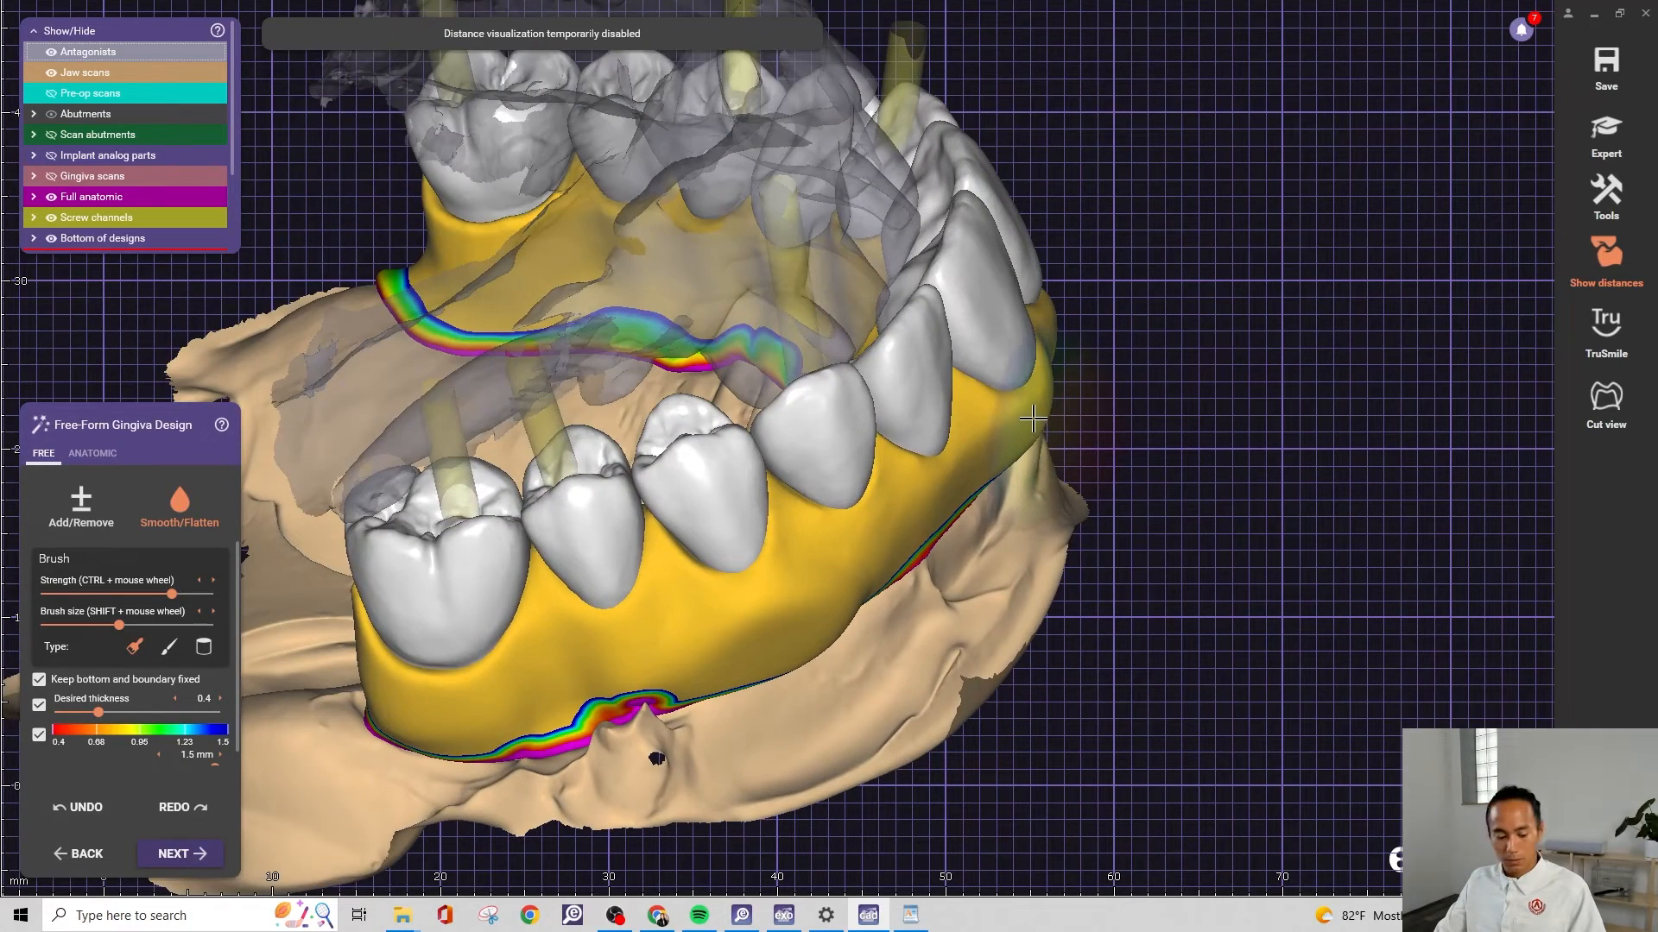
scroll(828, 635, up, 2)
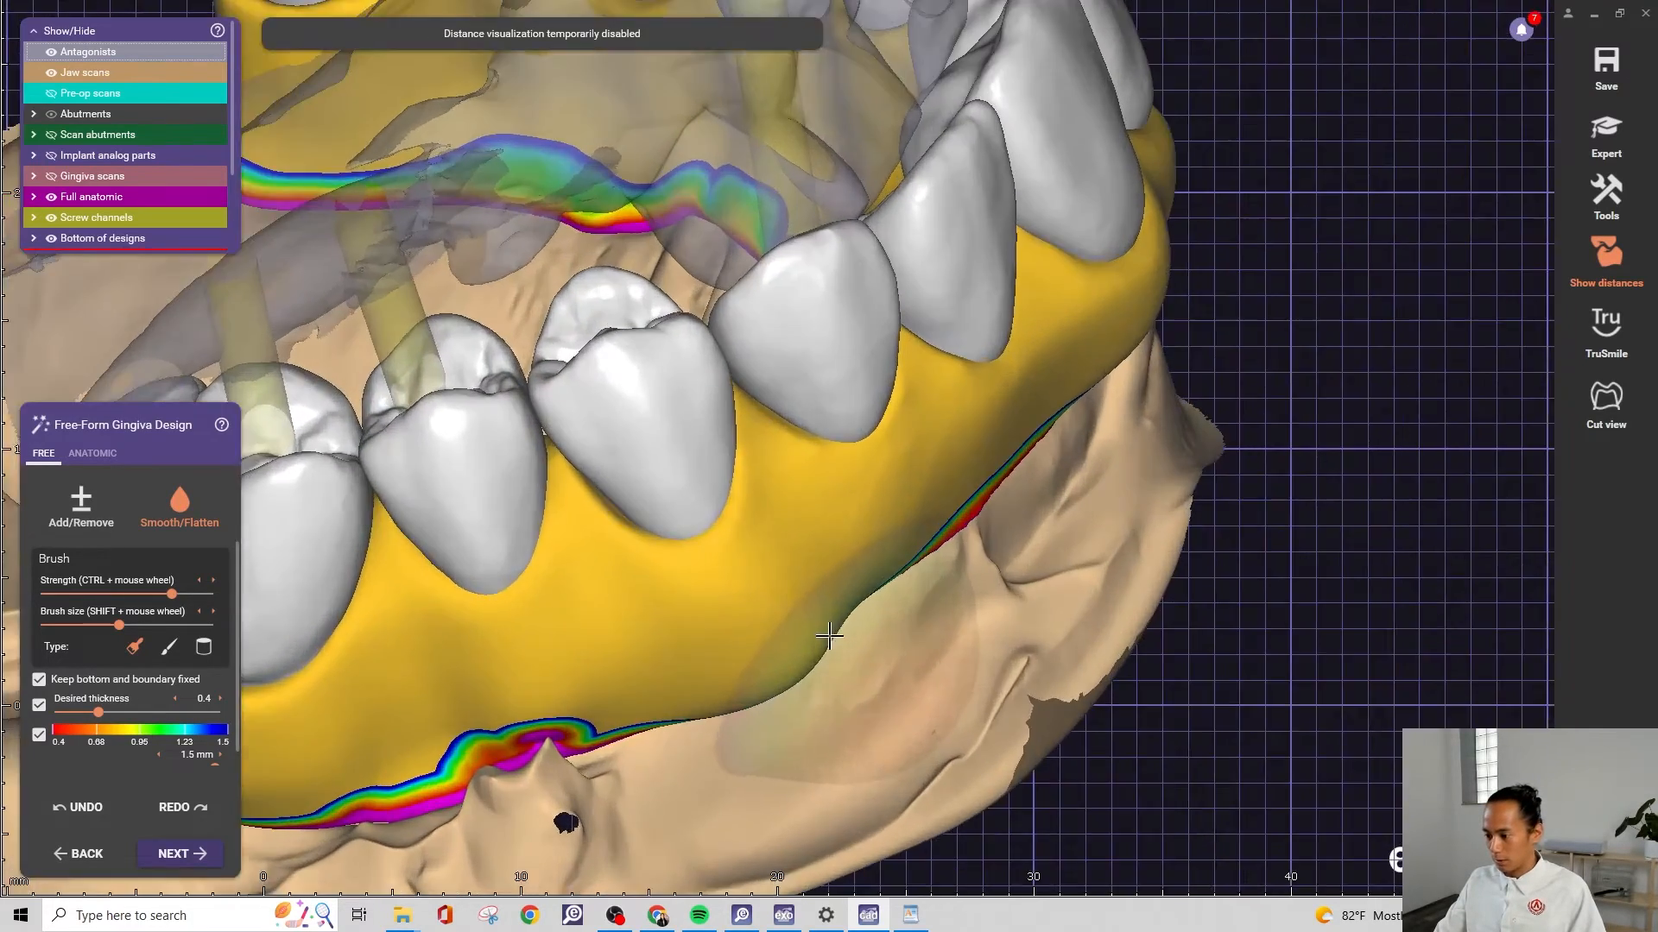
right_click(819, 623)
click(805, 642)
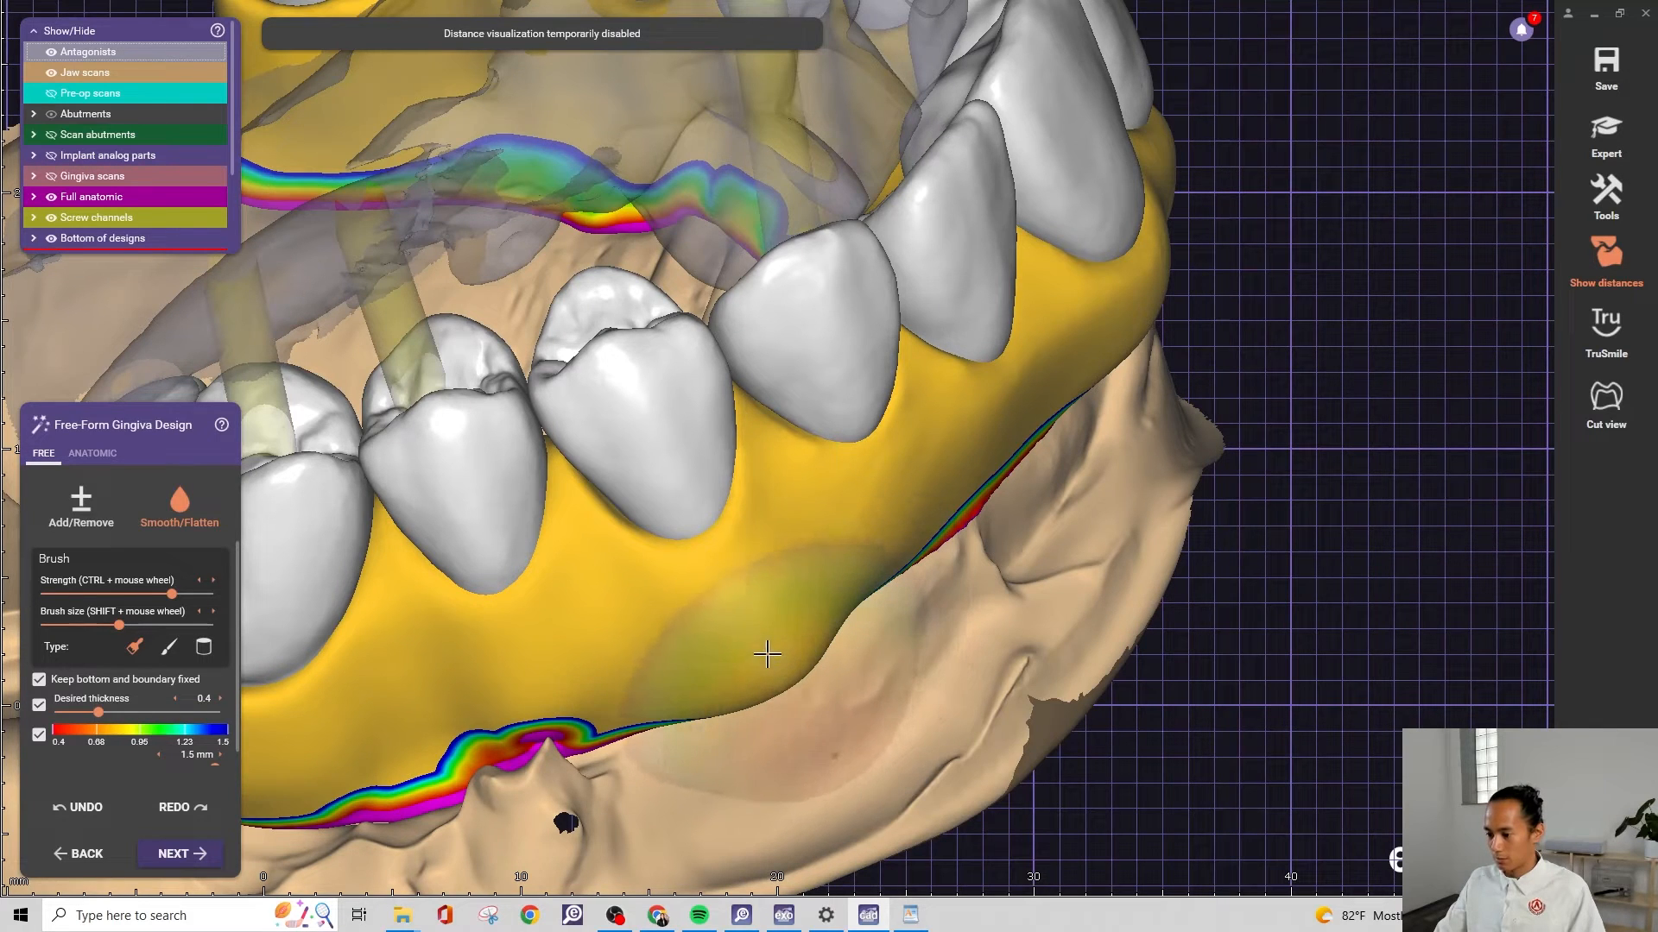
right_drag(775, 660, 792, 490)
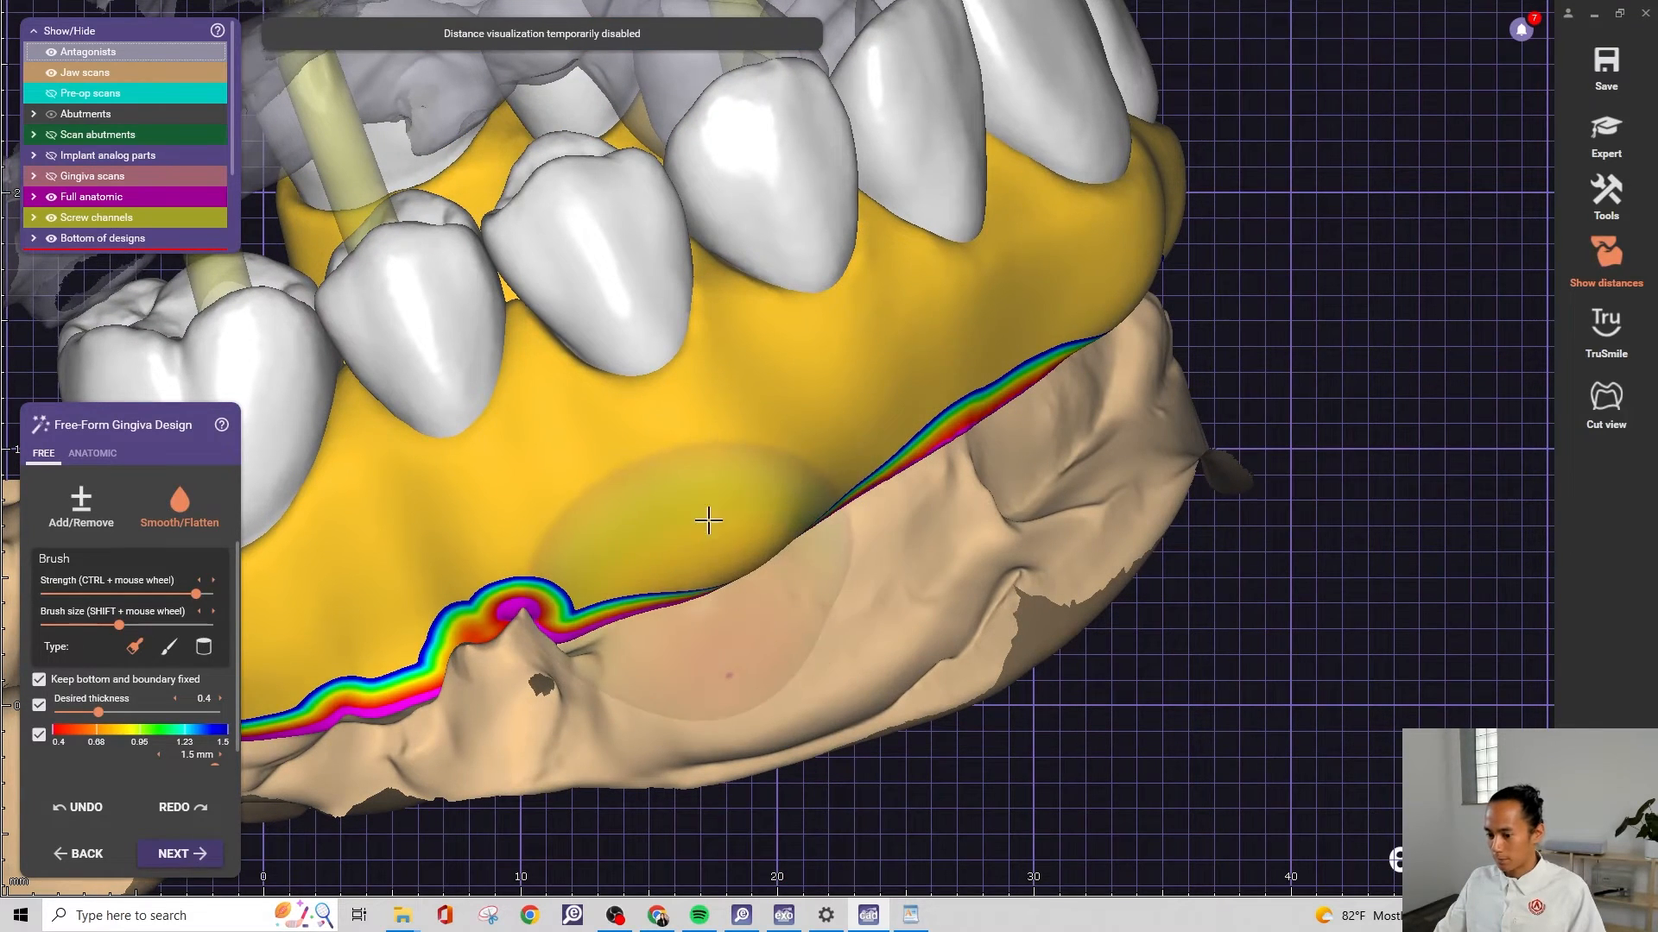
Add material to the palatal gingiva over the exposed abutment at the anterior implant on the molar 14 side
scroll(708, 520, down, 3)
right_drag(708, 521, 1278, 368)
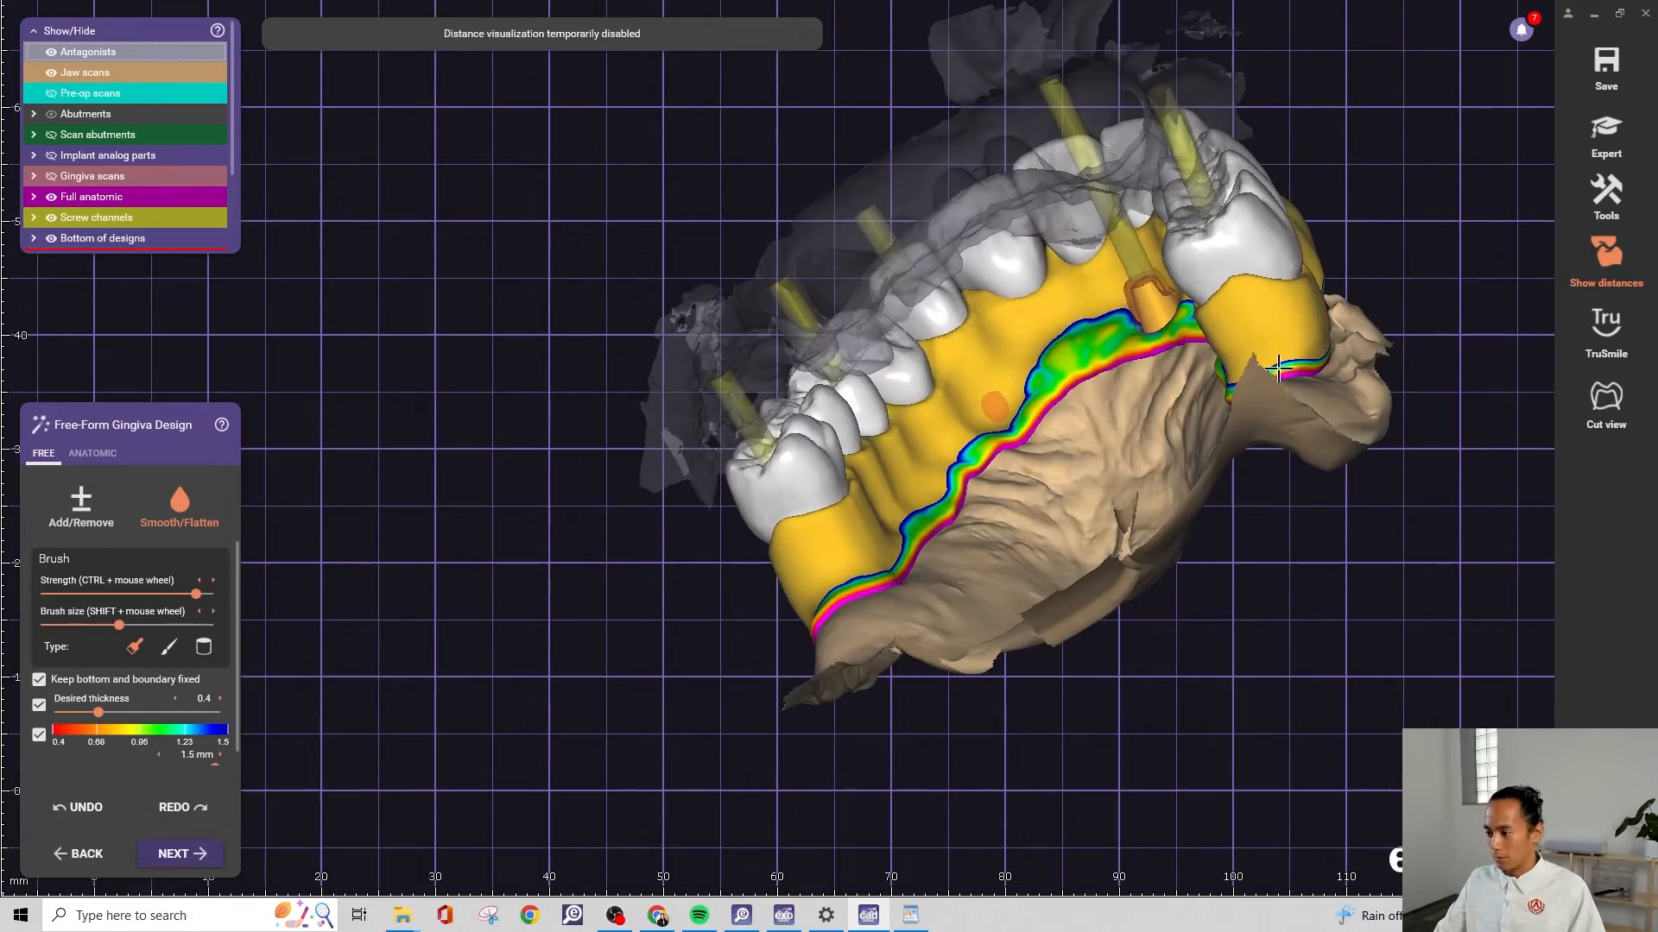
scroll(1109, 412, up, 3)
scroll(892, 420, up, 5)
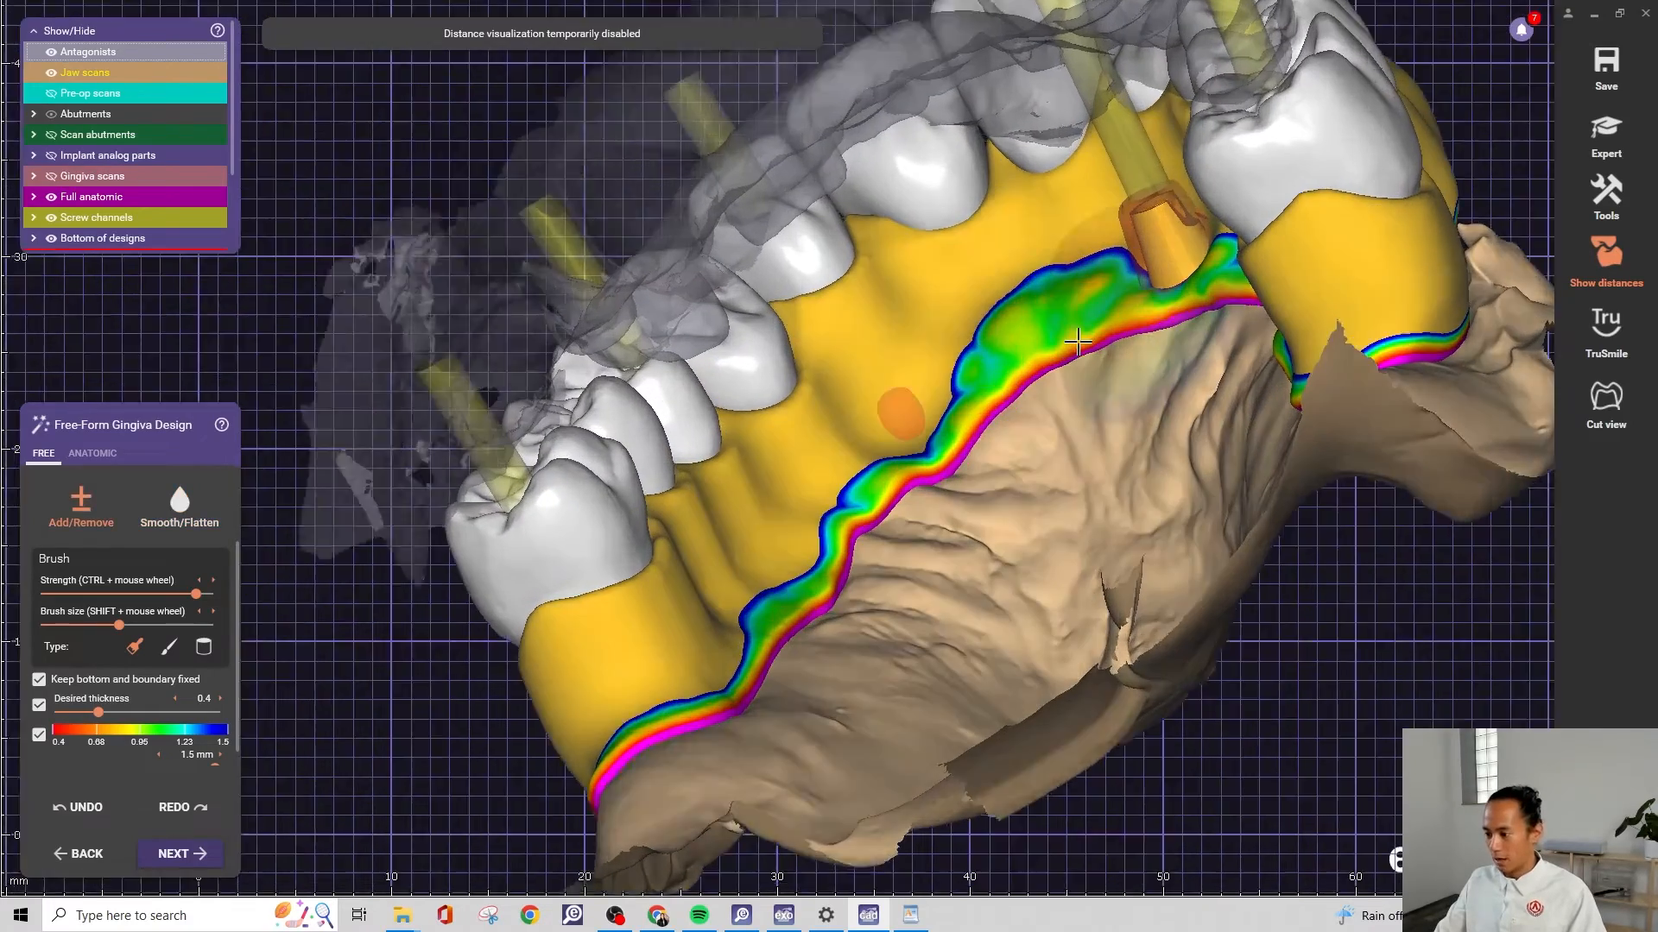
scroll(824, 414, down, 4)
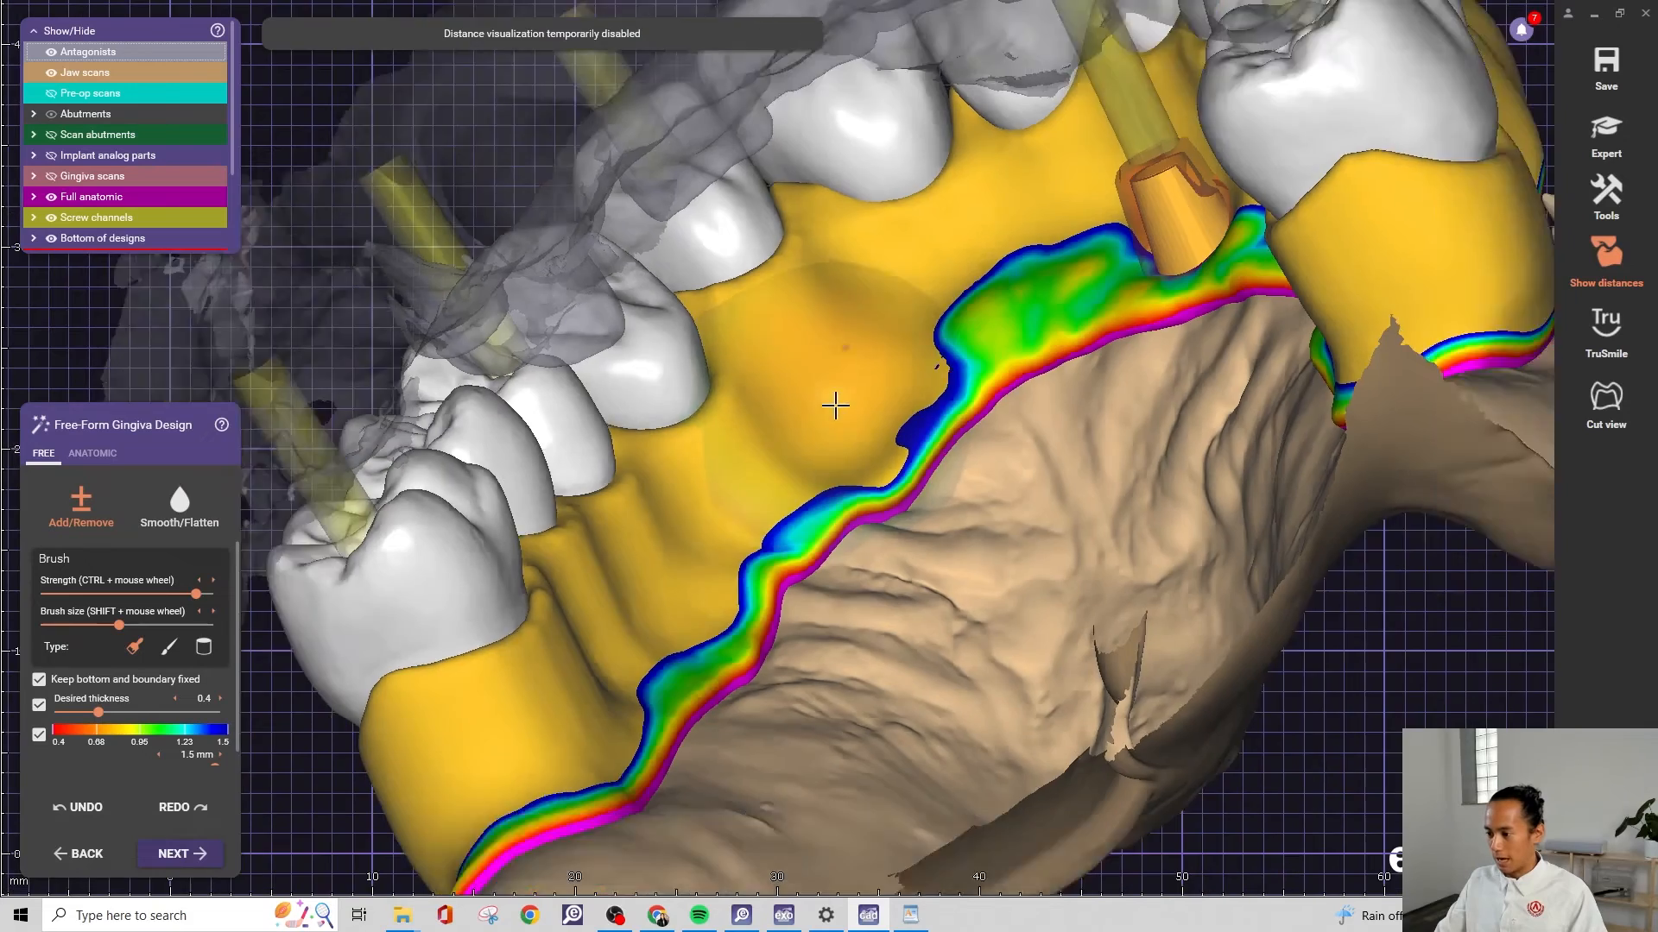
right_drag(833, 404, 920, 367)
scroll(1043, 293, up, 5)
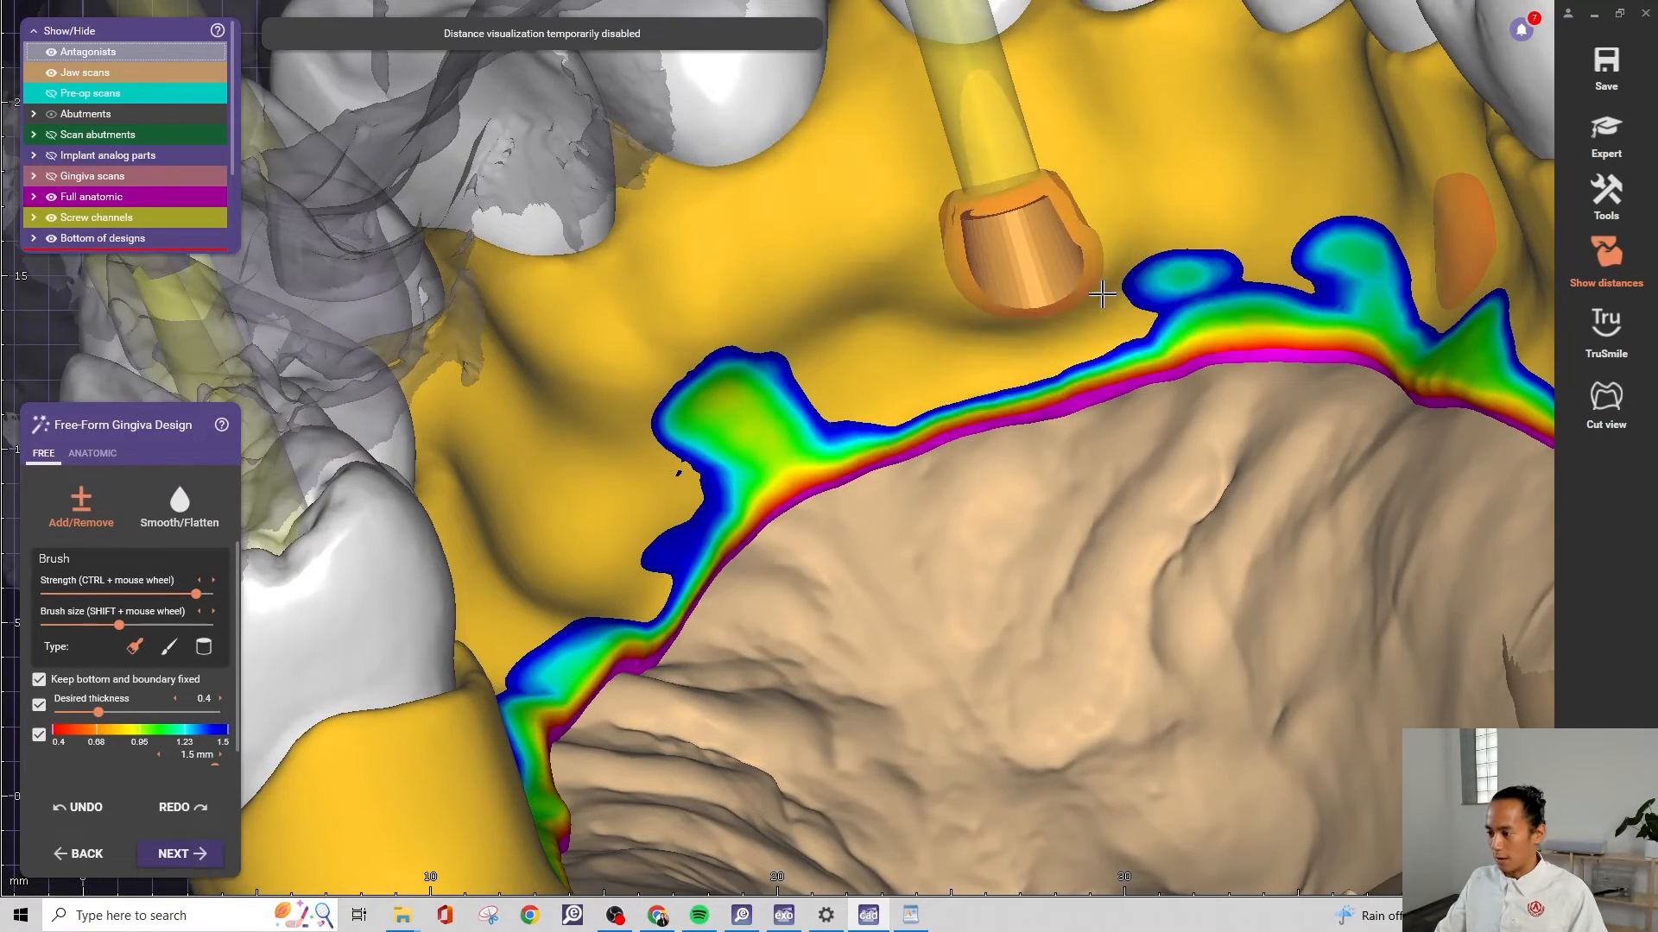
mouse_move(1111, 231)
mouse_down()
mouse_move(1092, 173)
mouse_move(1025, 163)
mouse_move(948, 199)
mouse_up()
scroll(949, 199, down, 3)
right_click(996, 204)
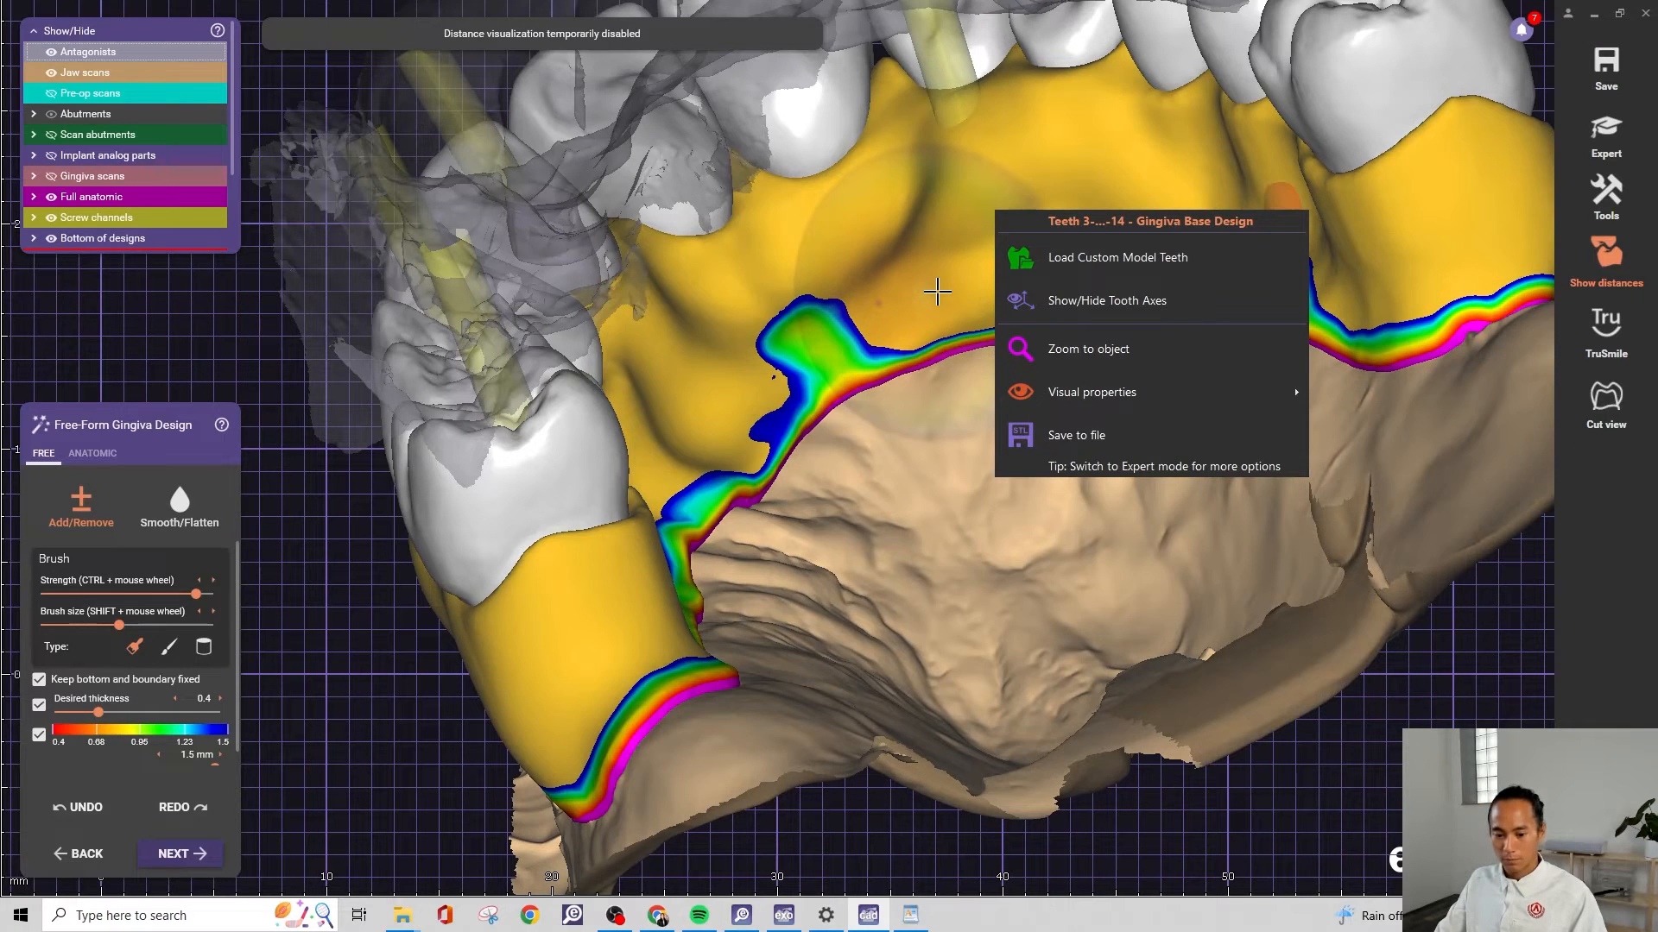
Smooth the built-up palatal gingiva from the anterior implant toward molar 14
click(175, 502)
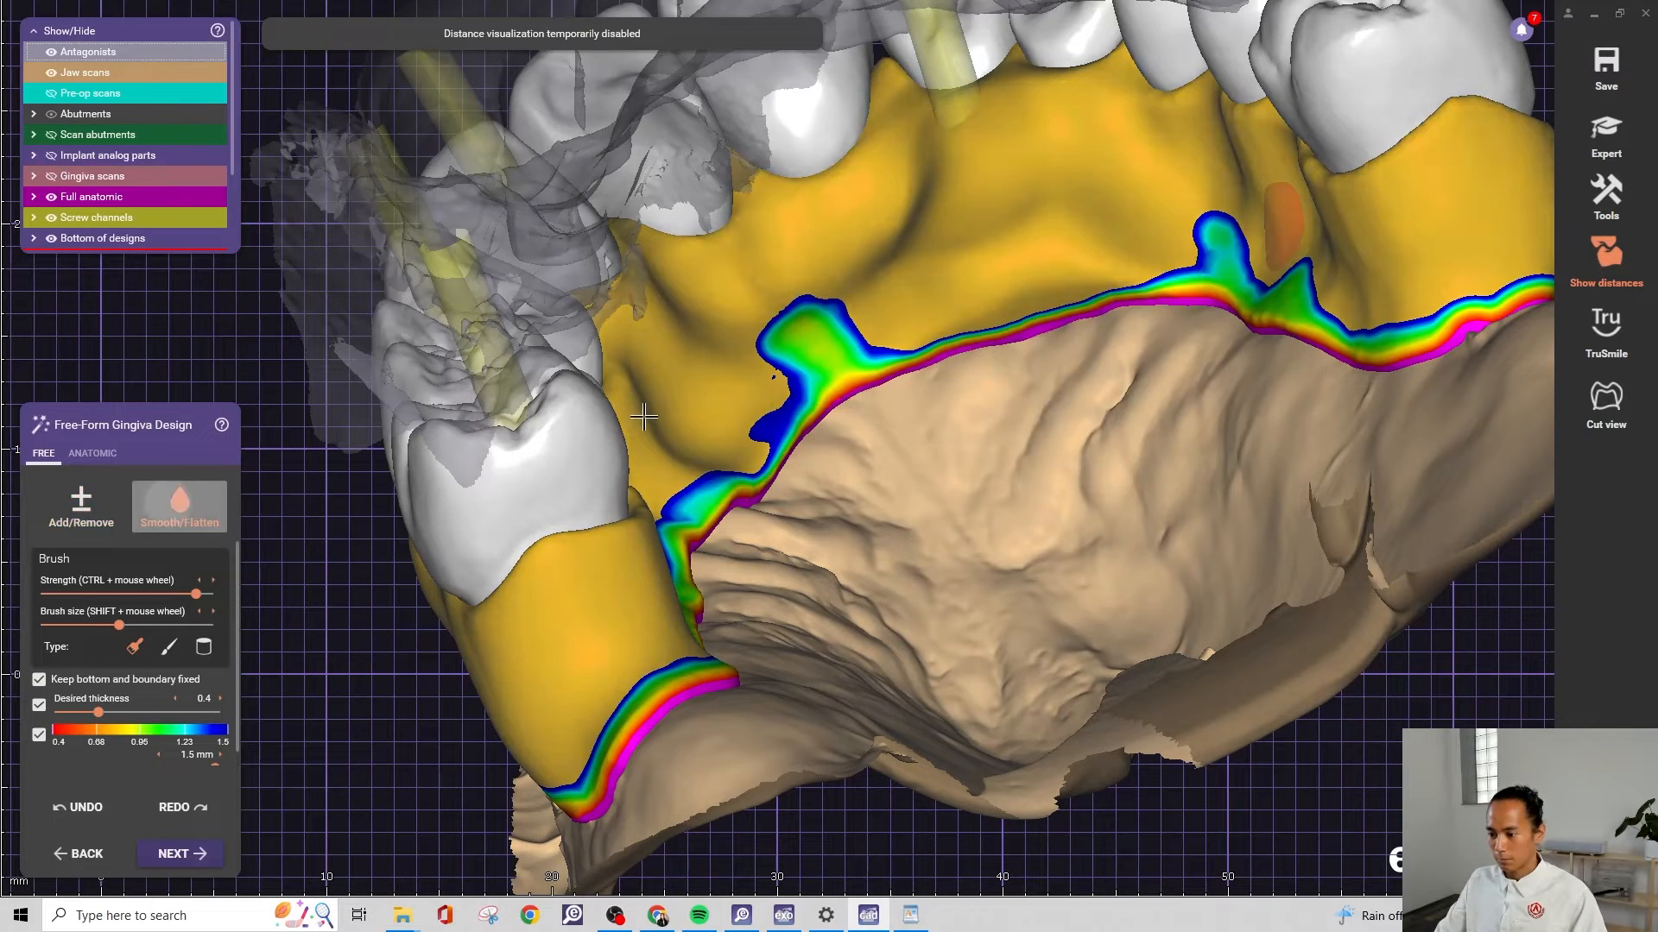
scroll(849, 370, up, 2)
right_drag(1296, 258, 1287, 250)
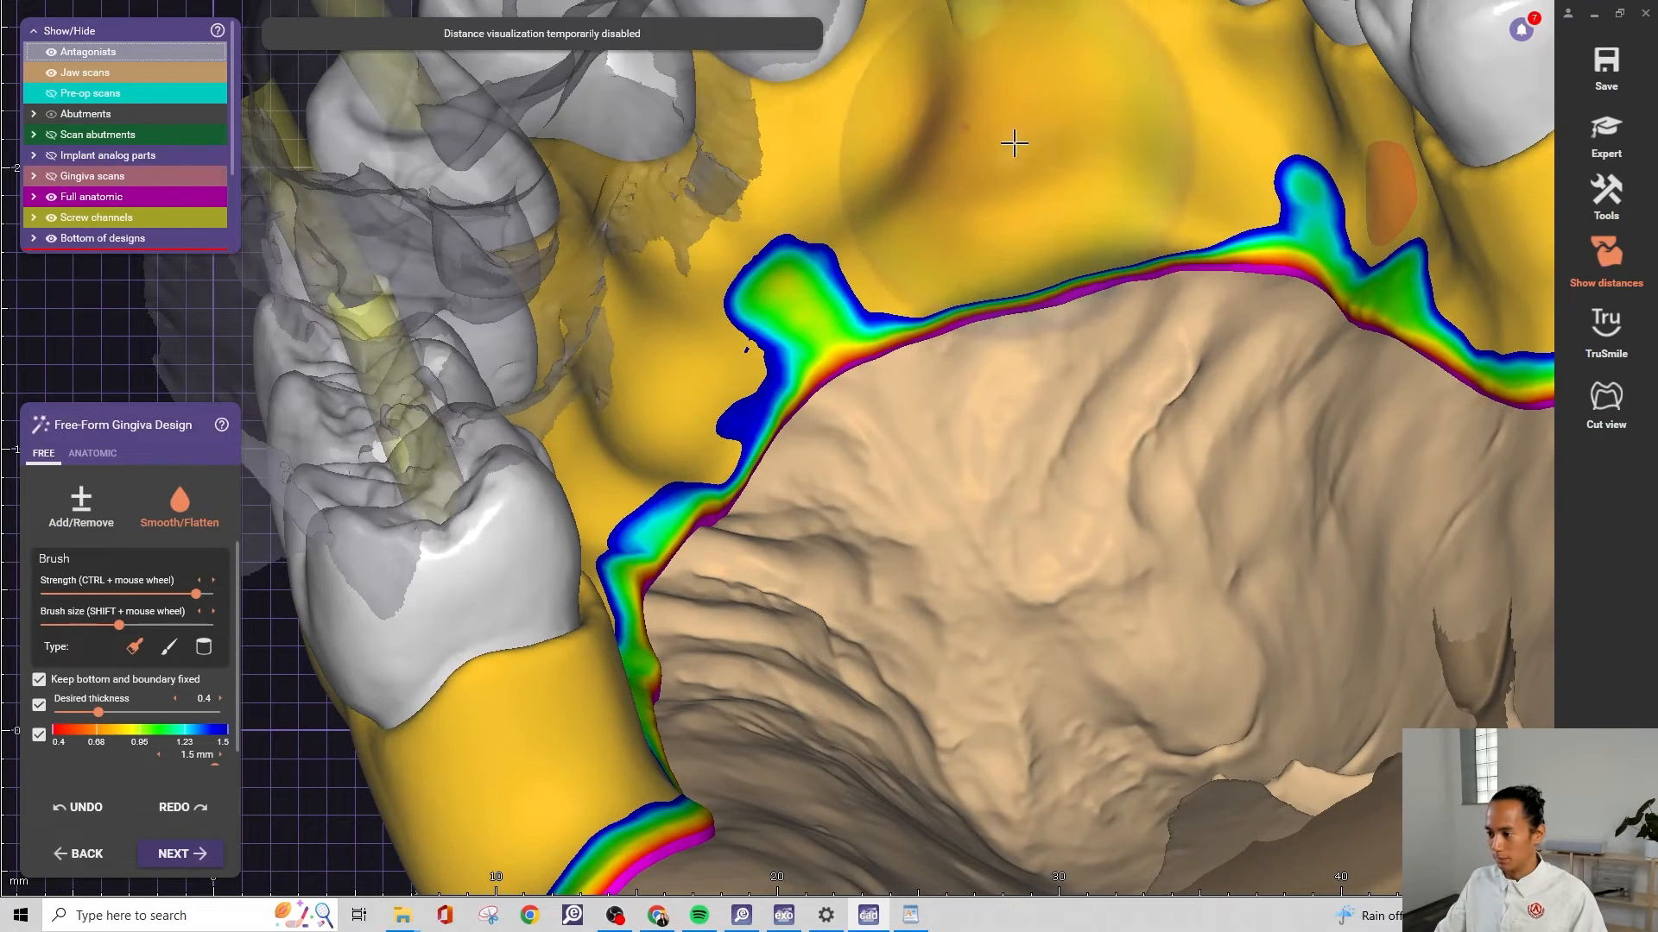
scroll(1010, 157, down, 3)
right_drag(1011, 157, 1069, 168)
key(space)
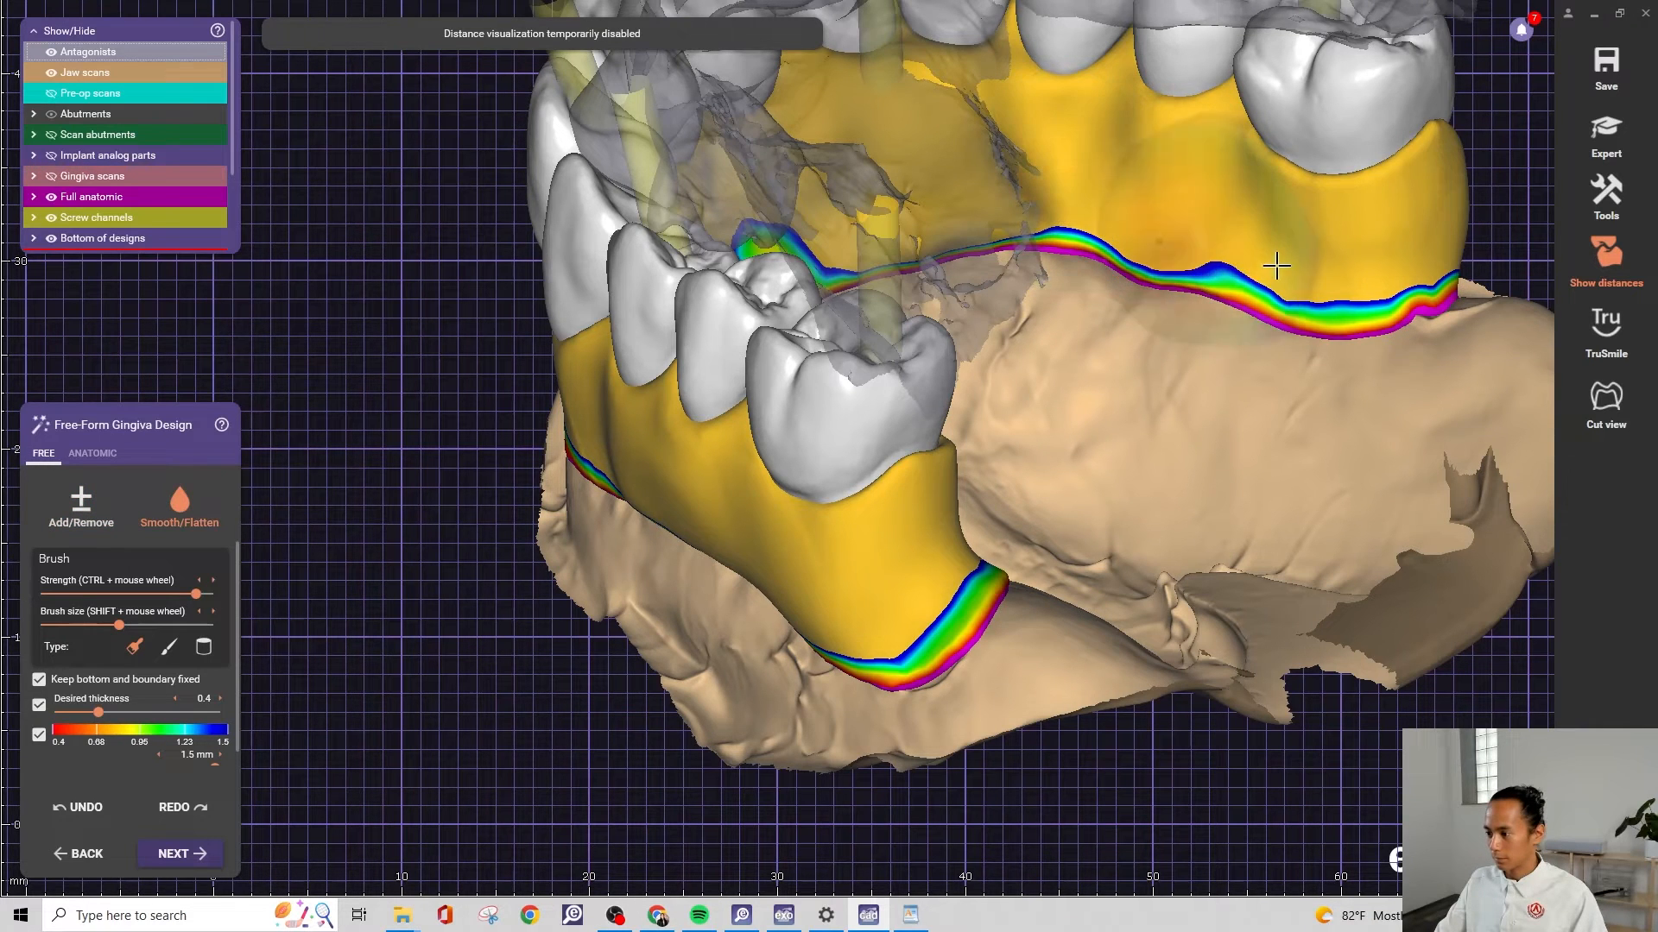
Smooth the palatal gingiva and its uneven edge from the anterior teeth toward the premolars on the molar 3 side
scroll(1075, 209, down, 2)
right_drag(1075, 209, 996, 297)
scroll(888, 251, up, 3)
scroll(970, 283, up, 2)
mouse_move(996, 296)
mouse_down()
mouse_move(800, 325)
mouse_move(914, 298)
mouse_move(830, 297)
mouse_move(842, 285)
mouse_move(818, 244)
mouse_move(739, 298)
mouse_up()
click(736, 301)
mouse_move(646, 358)
ctrl+mouse_down()
mouse_move(607, 392)
mouse_move(587, 315)
ctrl+mouse_up()
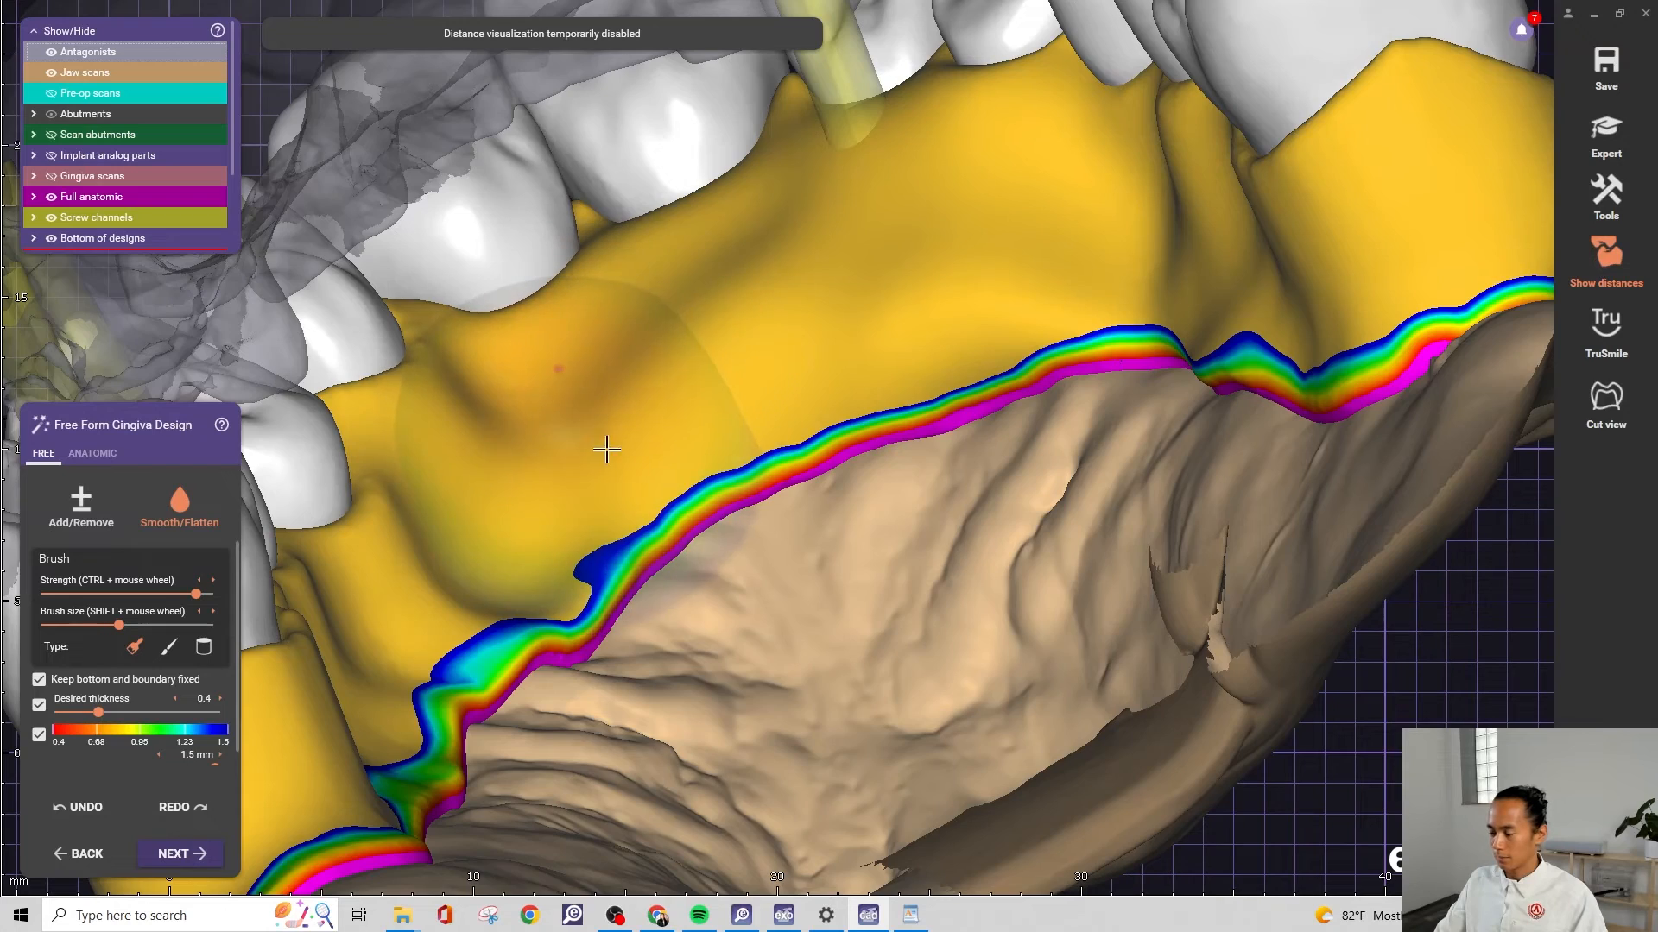
scroll(607, 448, down, 3)
right_drag(607, 449, 768, 388)
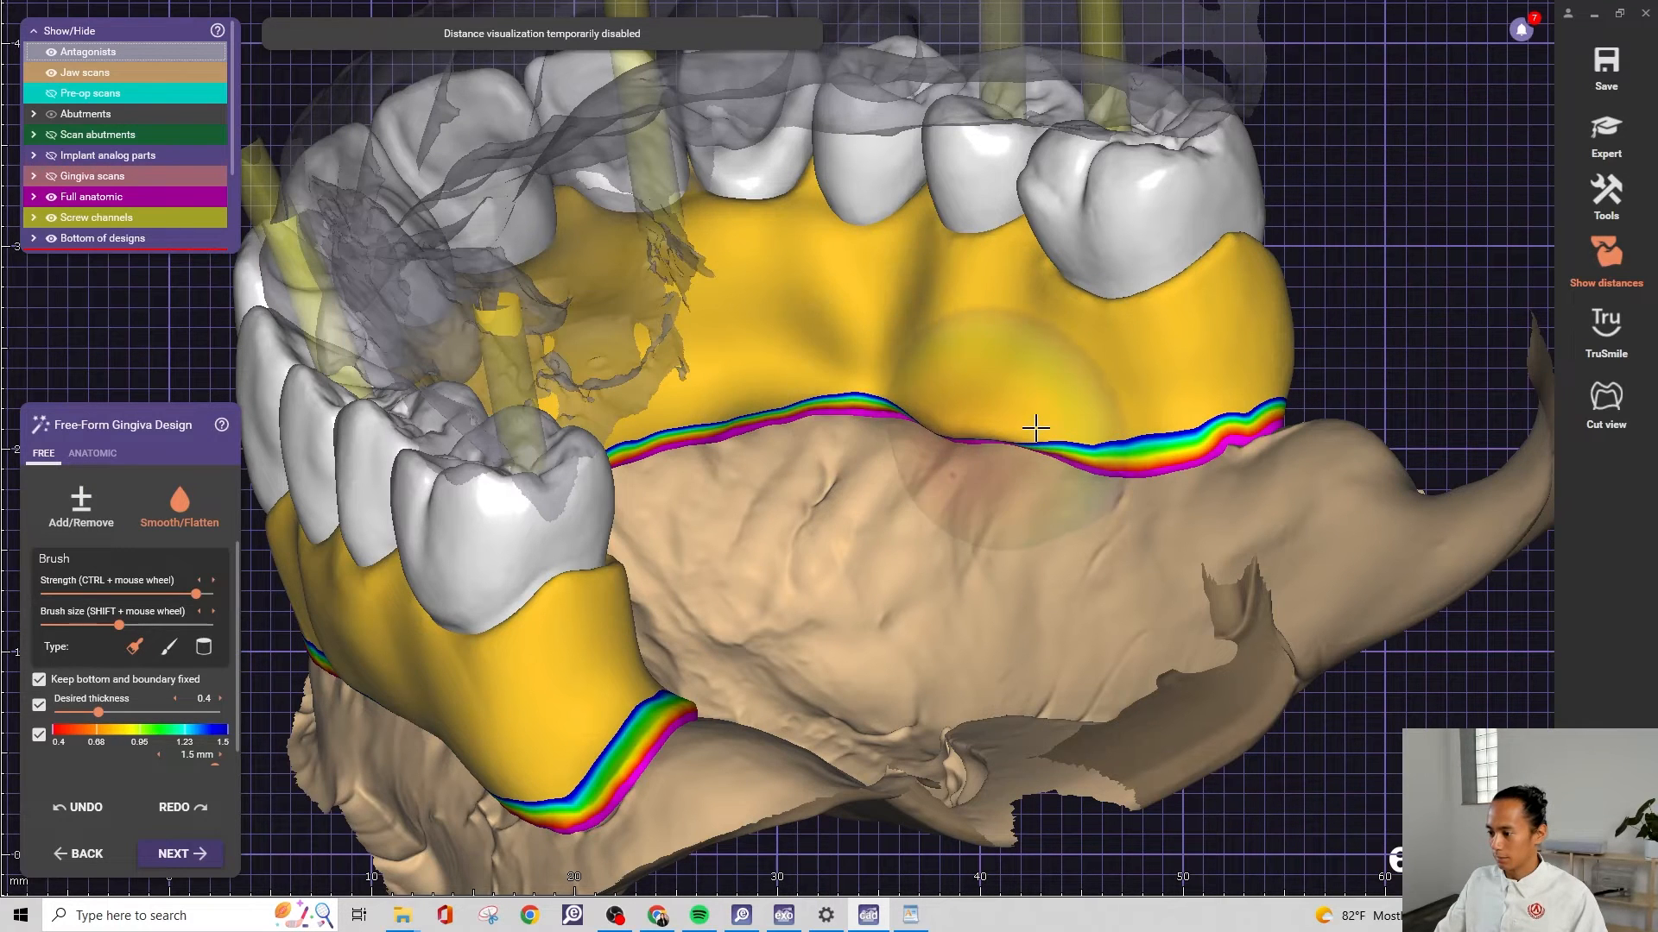
Build up the palatal gingiva behind the canine and incisors on the molar 3 side with a smaller brush and smooth it
scroll(942, 411, down, 5)
mouse_move(980, 354)
right_down()
mouse_move(935, 416)
mouse_move(990, 416)
mouse_move(935, 416)
mouse_move(861, 488)
mouse_move(867, 500)
right_up()
scroll(658, 372, up, 8)
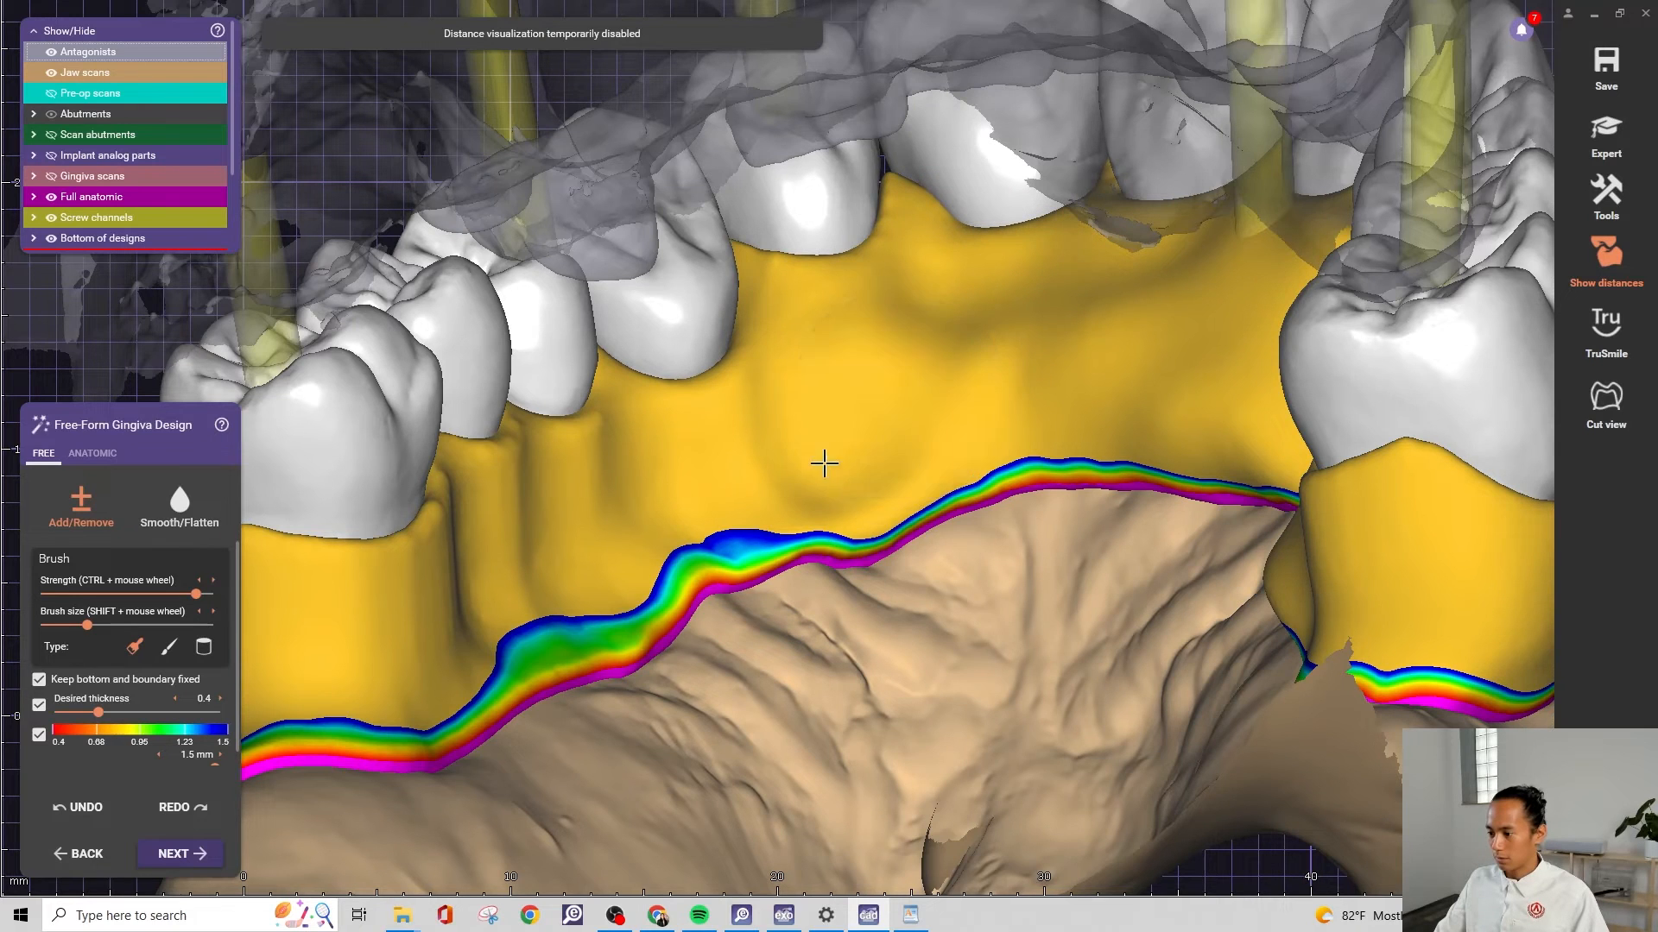
scroll(799, 473, down, 3)
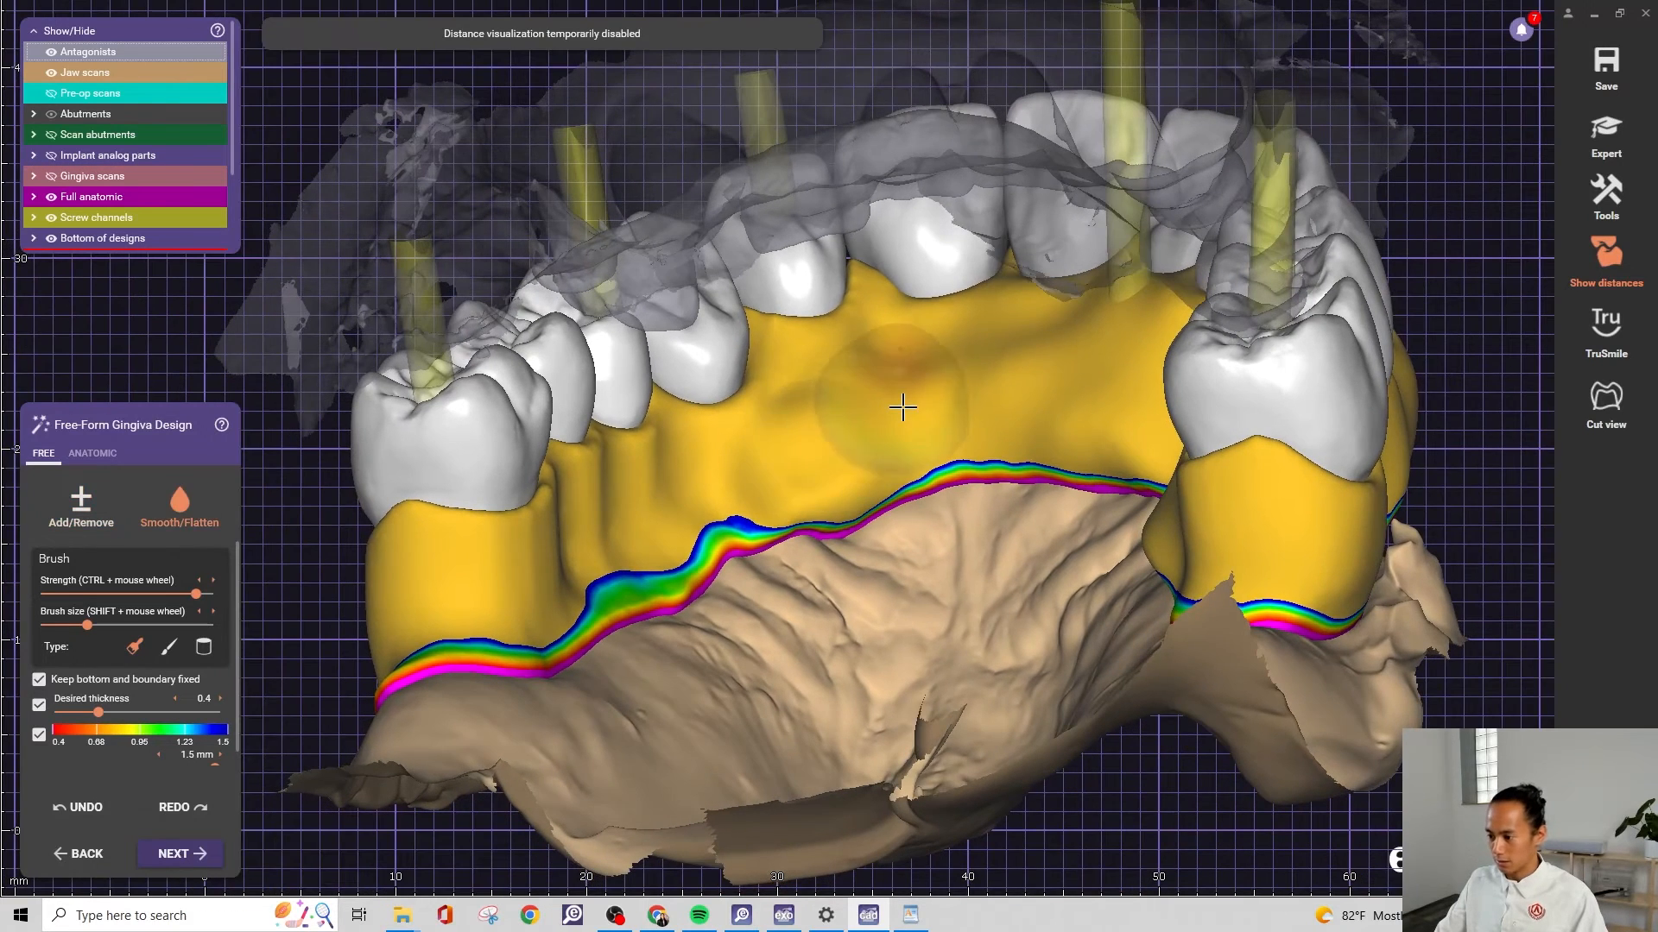
right_drag(903, 408, 916, 404)
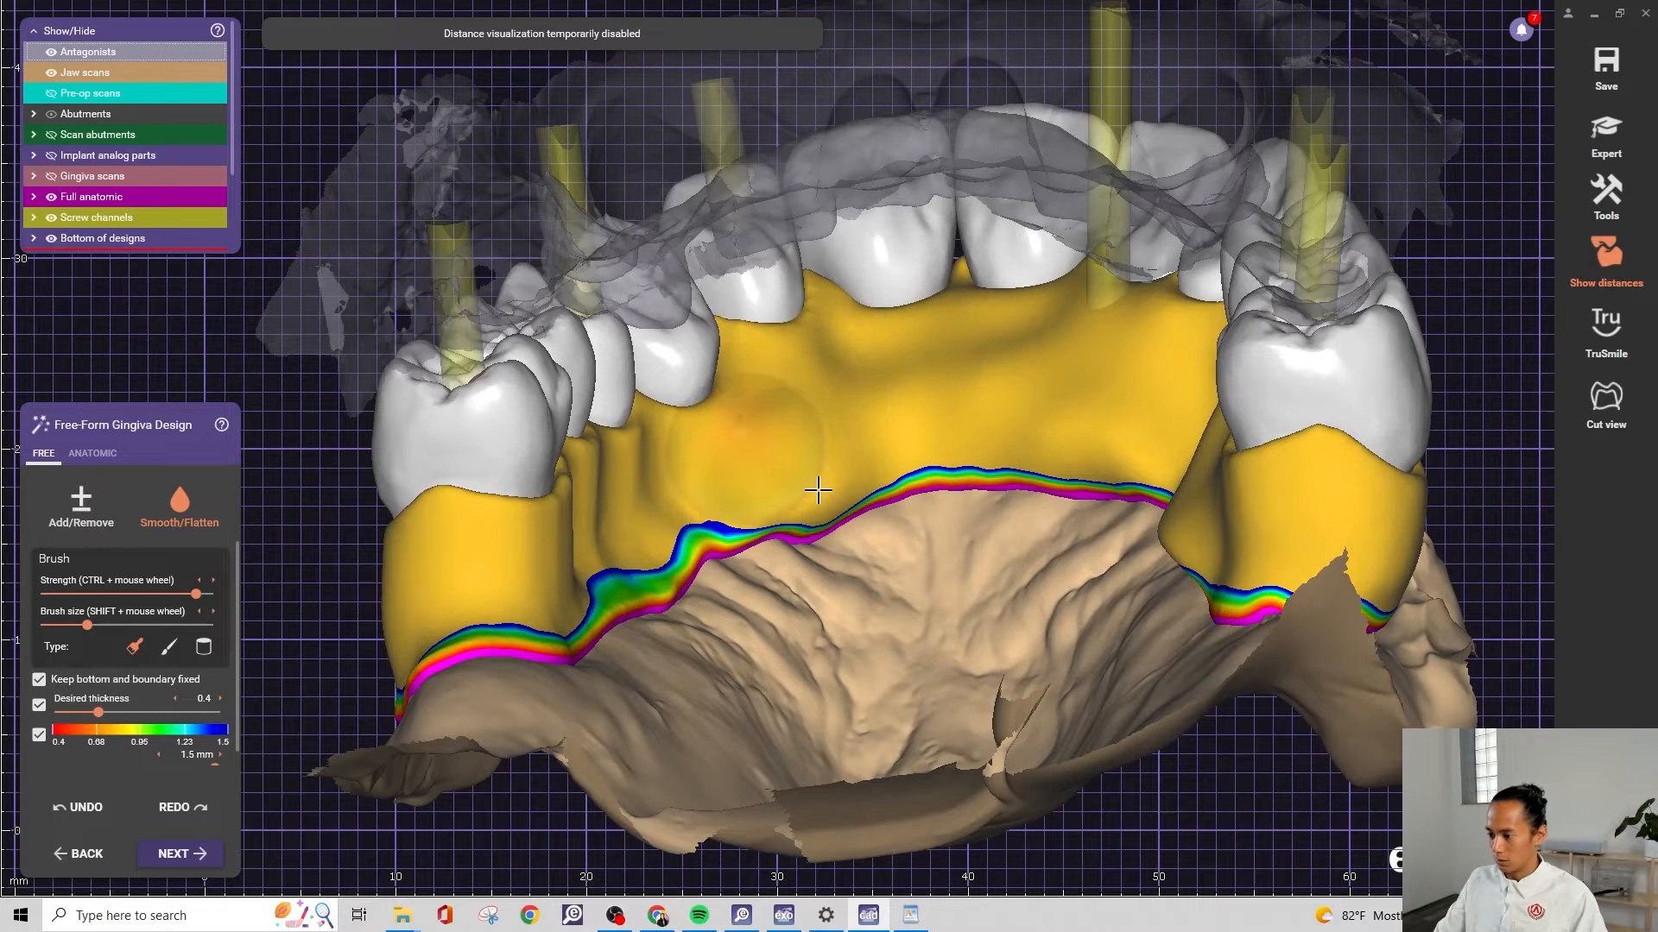
right_drag(766, 488, 777, 484)
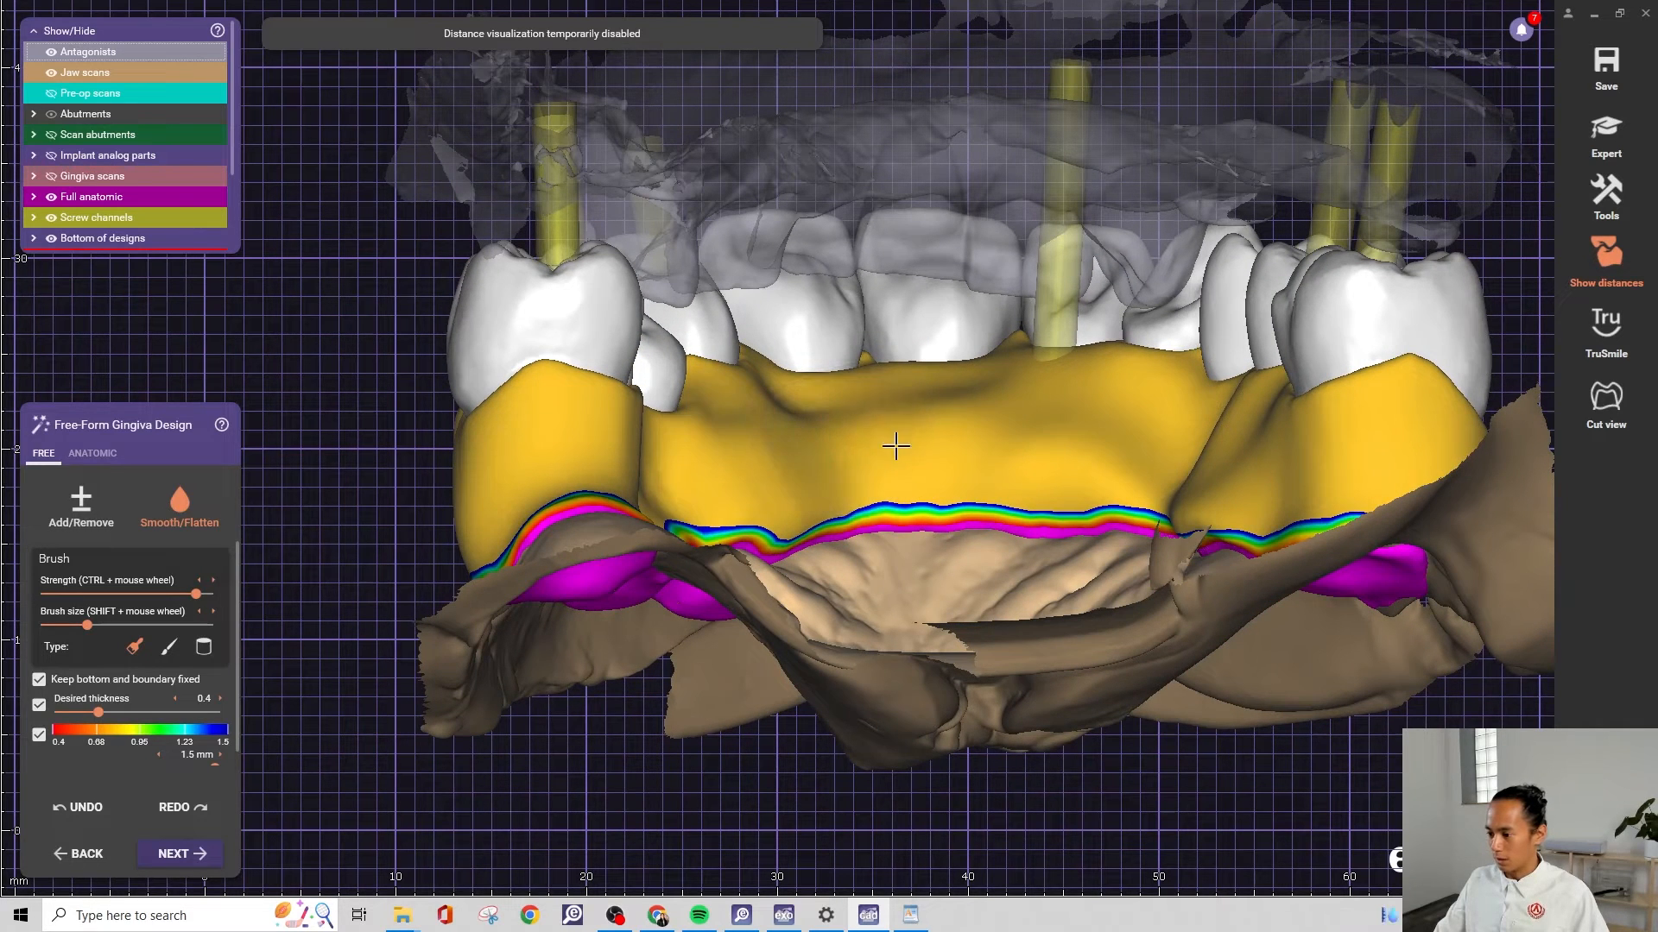
right_drag(847, 463, 834, 481)
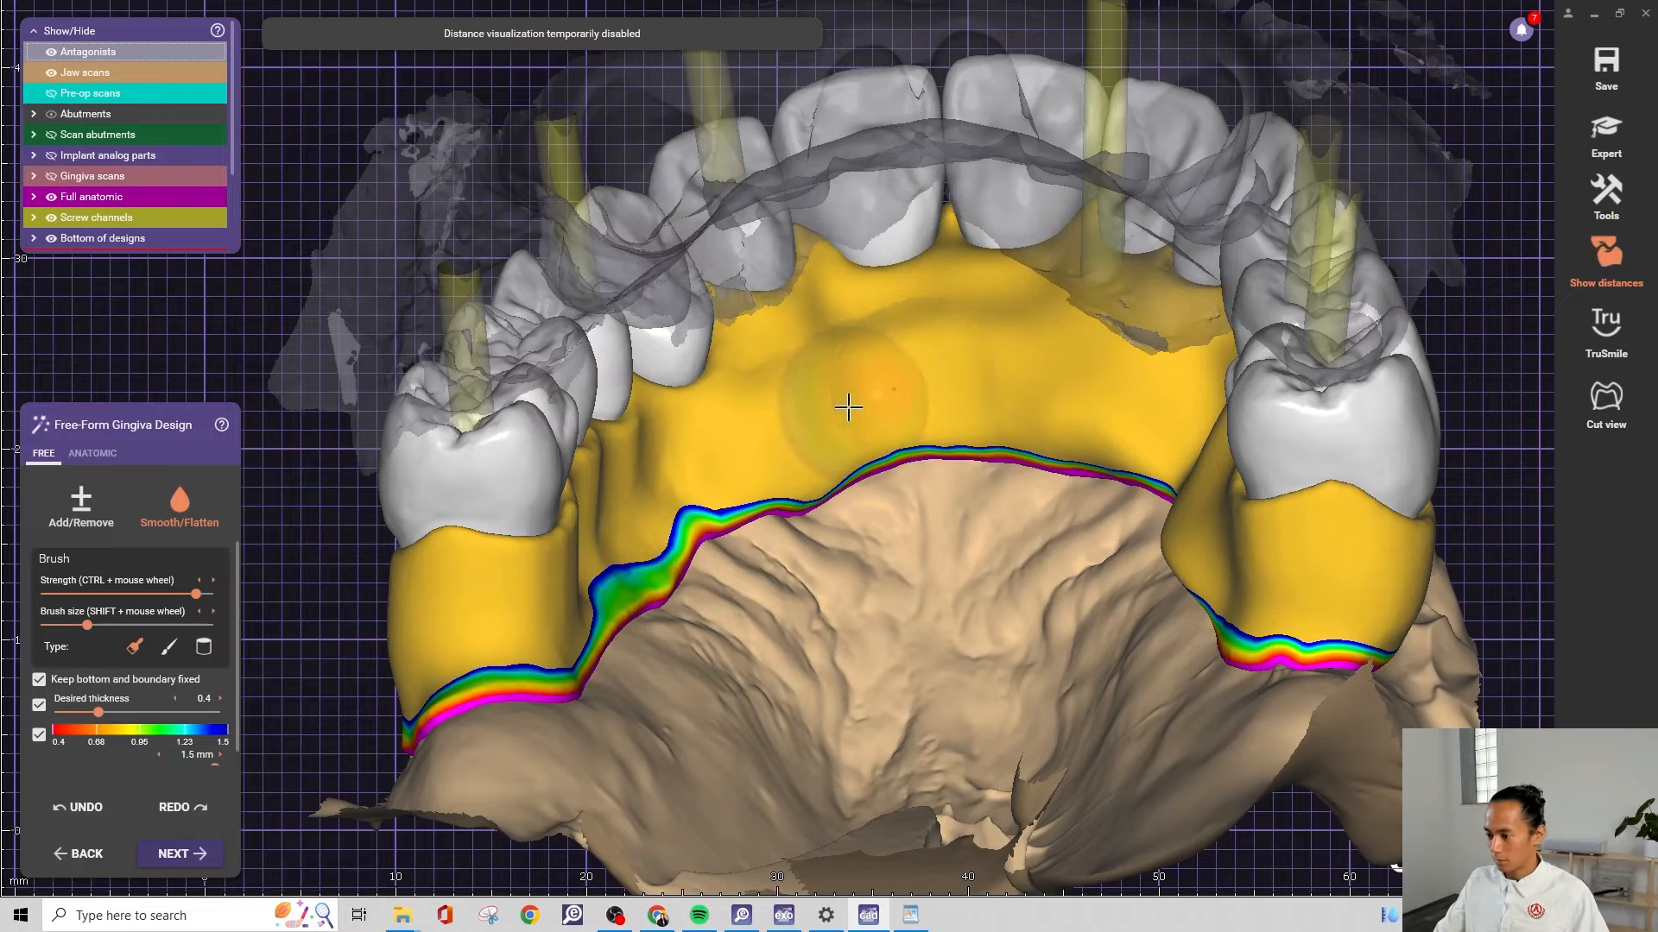
mouse_move(851, 407)
mouse_down()
mouse_move(981, 377)
mouse_move(847, 396)
mouse_move(703, 472)
mouse_move(825, 392)
mouse_move(1019, 348)
mouse_move(1092, 391)
mouse_move(1129, 448)
mouse_move(879, 458)
mouse_up()
right_drag(879, 458, 968, 477)
Hide the antagonists and smooth the palatal gingiva from the anterior teeth back to molar 14 with a larger brush
scroll(889, 504, down, 4)
click(50, 52)
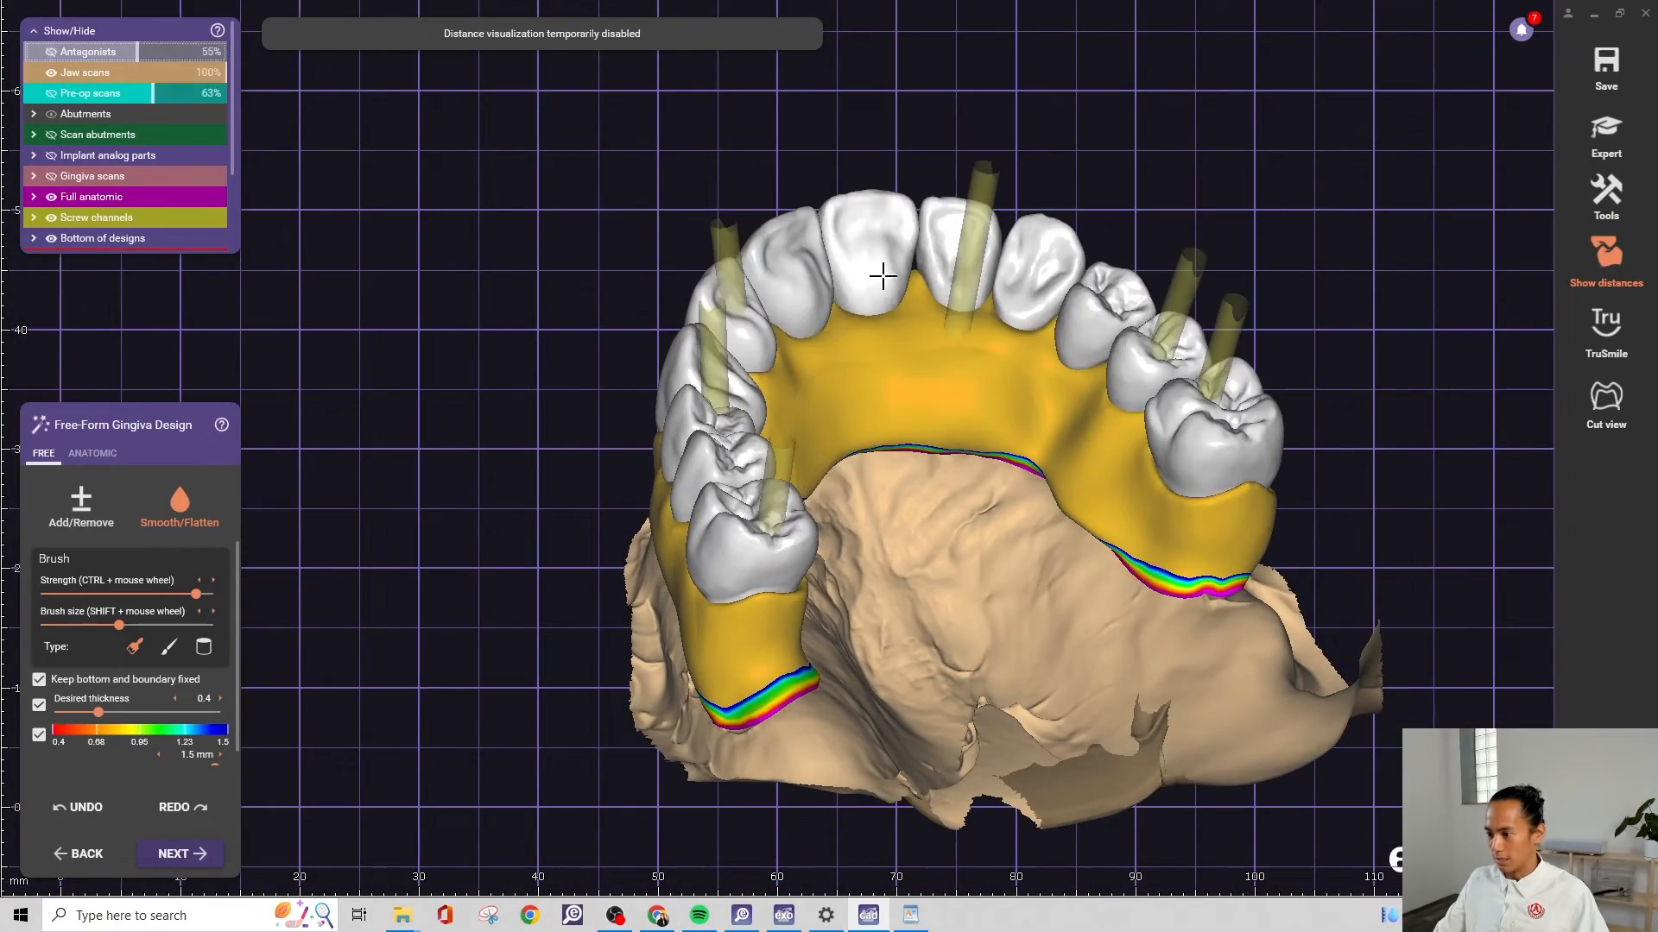
scroll(881, 274, up, 2)
mouse_move(881, 273)
right_down()
mouse_move(871, 317)
mouse_move(923, 296)
right_up()
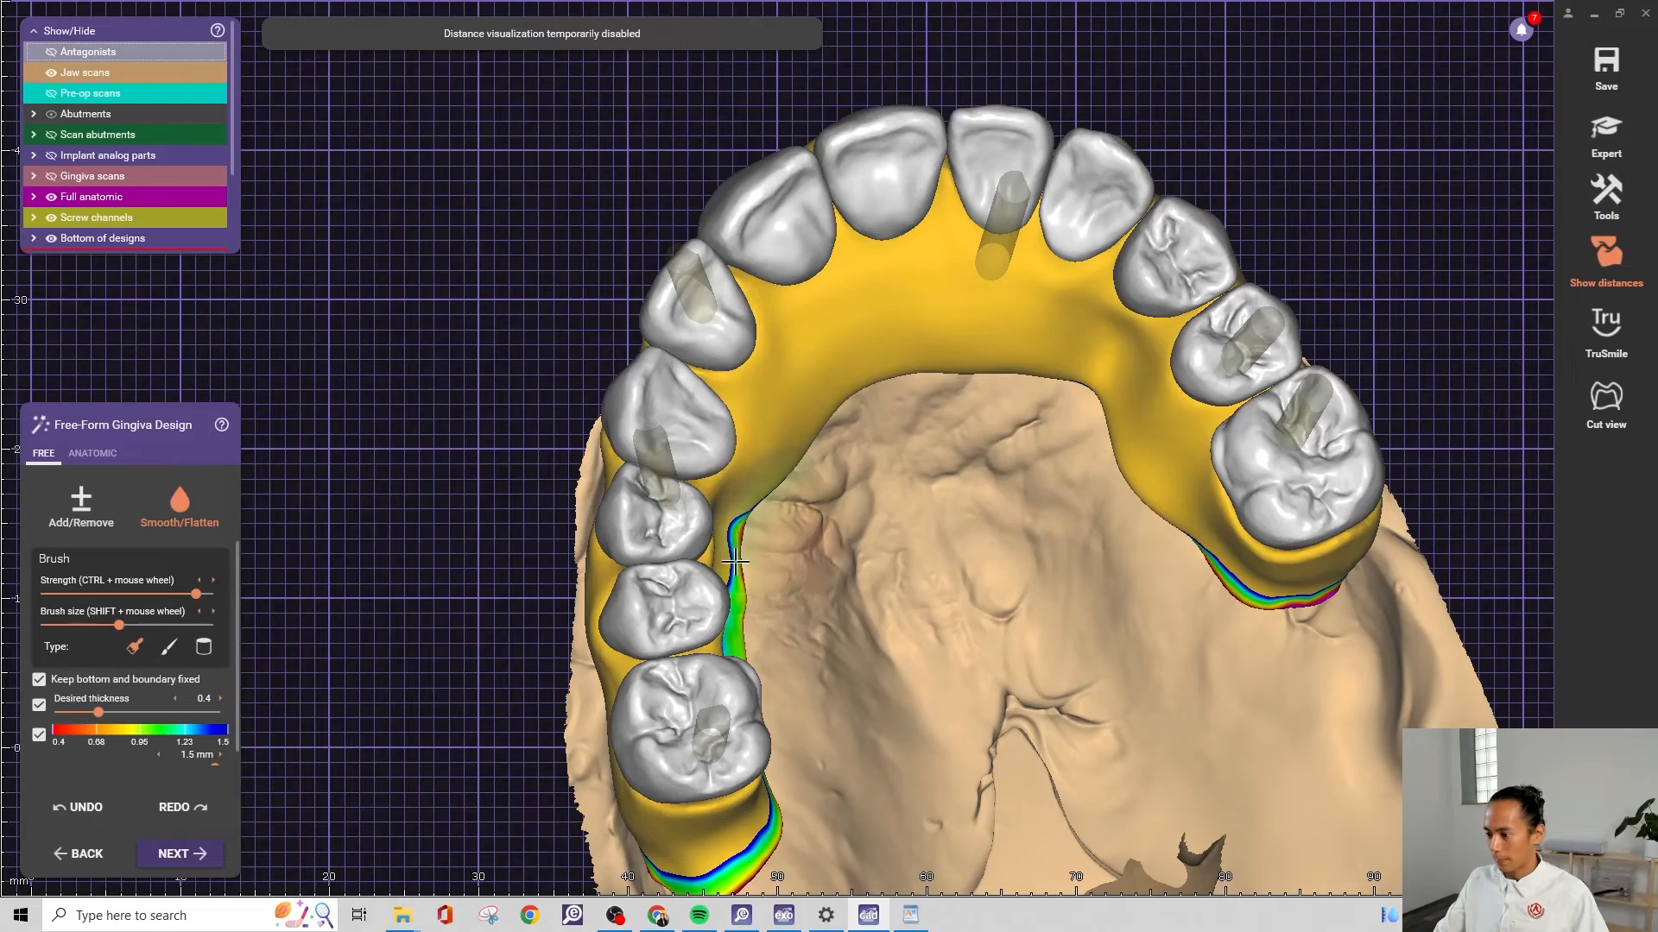
right_drag(889, 544, 904, 488)
scroll(1205, 501, up, 3)
mouse_move(1204, 501)
right_down()
mouse_move(1176, 430)
mouse_move(1065, 411)
right_up()
key(Tab)
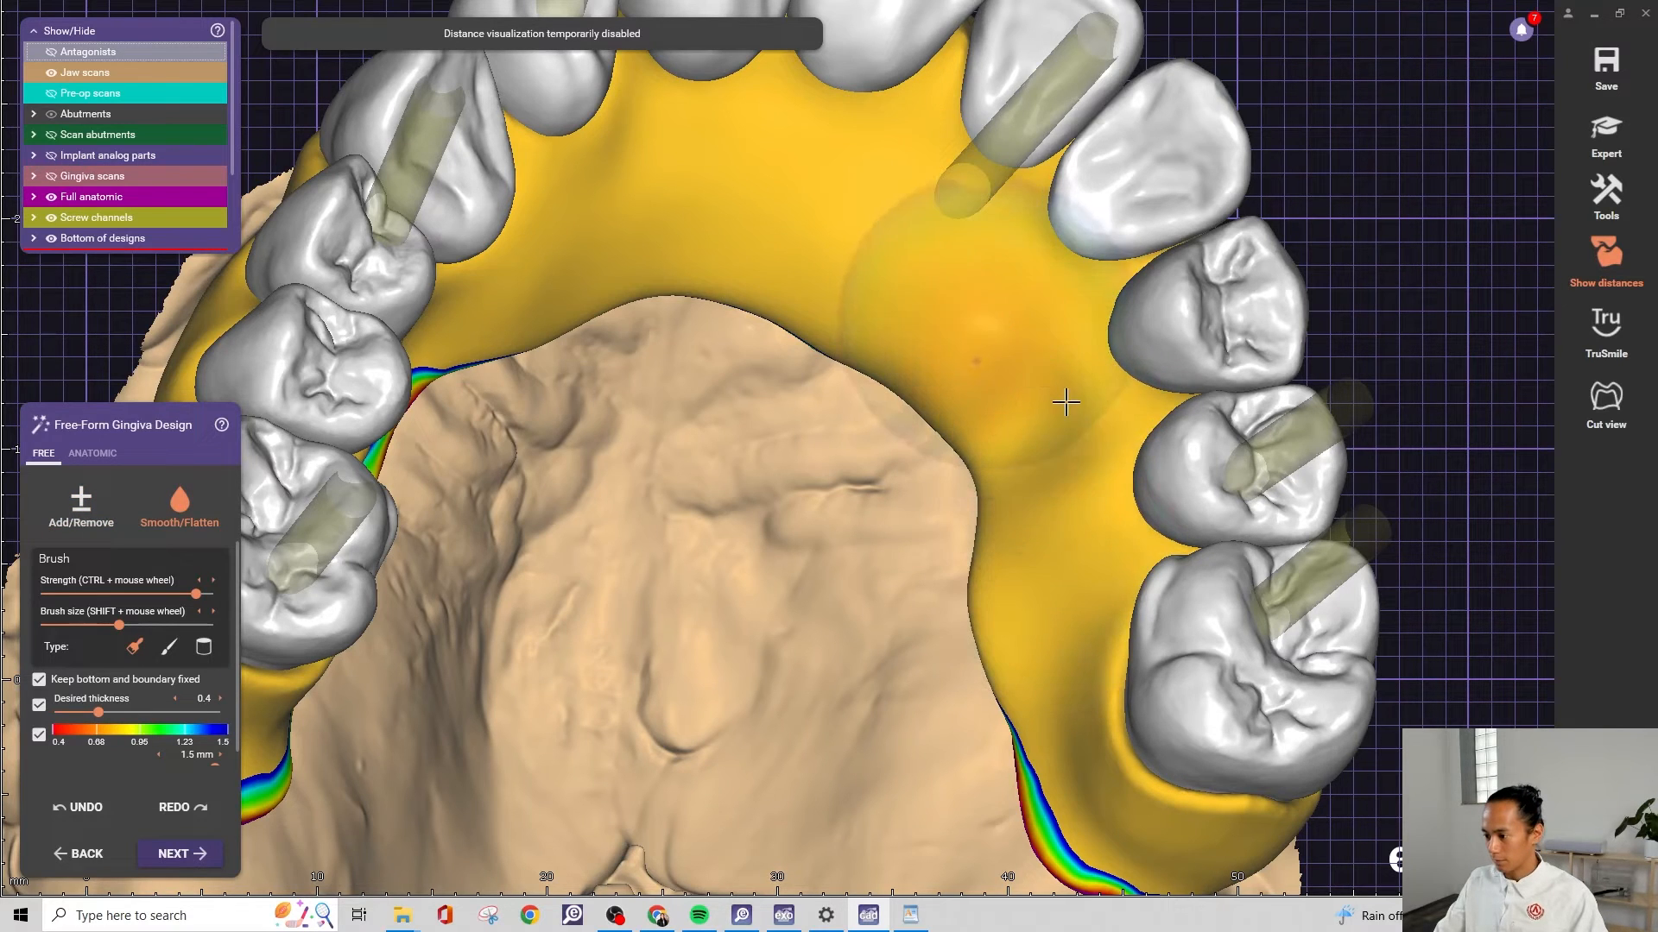
drag(1078, 703, 1177, 789)
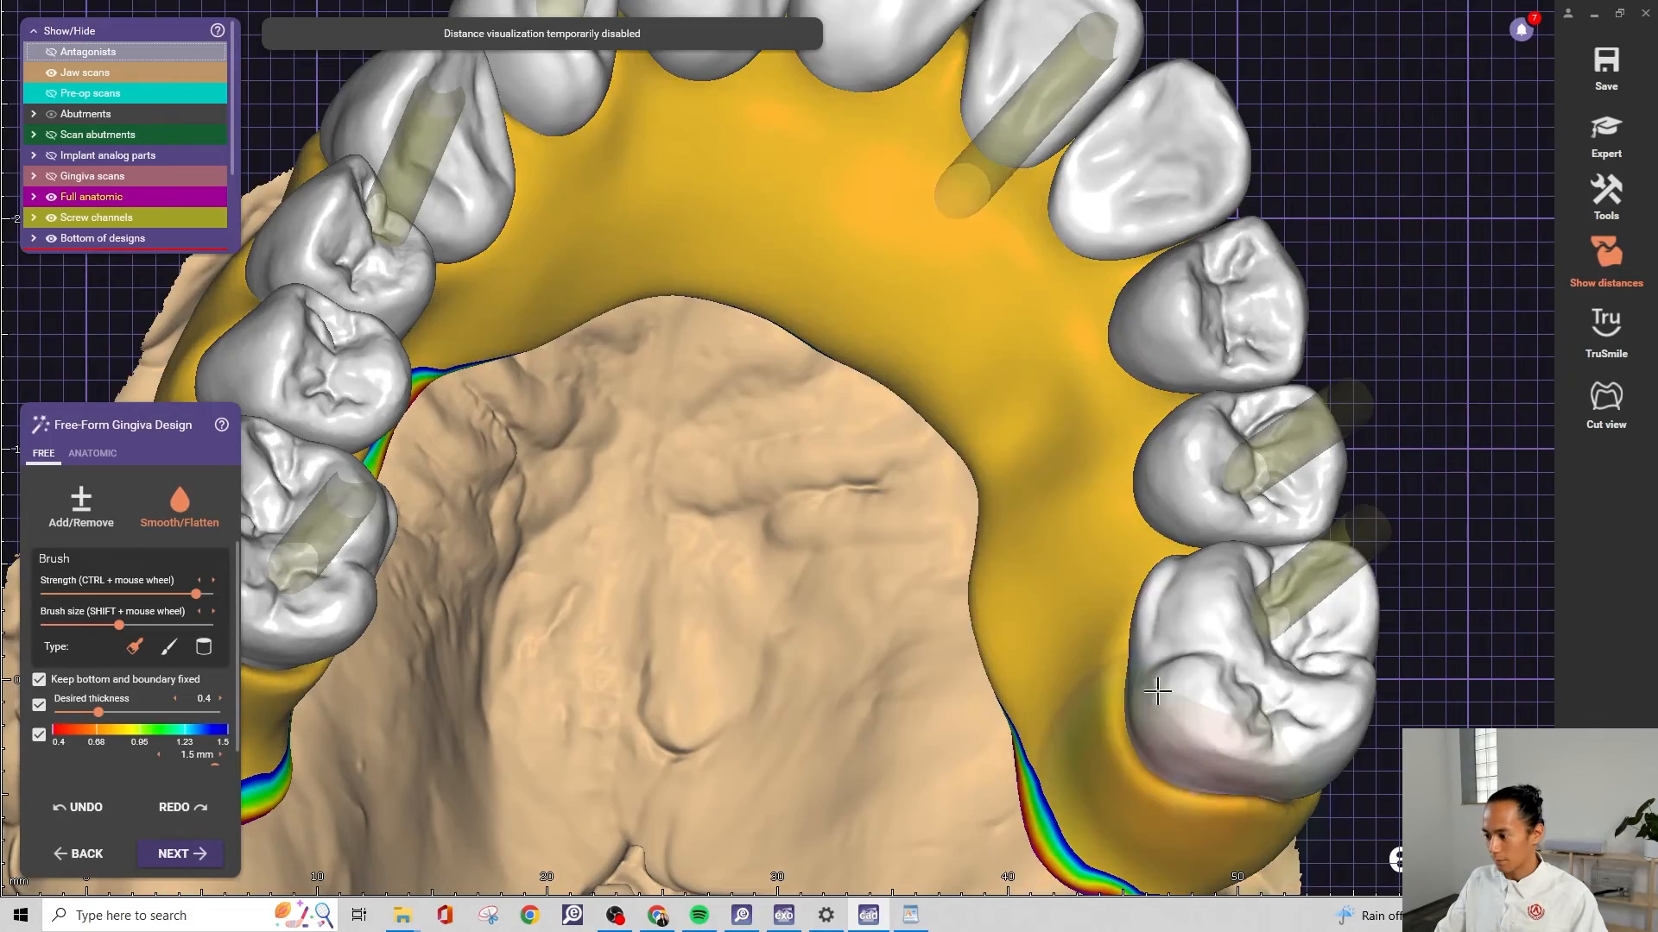
Smooth the palatal gingiva along the canine, premolars and molar on the molar 3 side
scroll(950, 474, down, 3)
mouse_move(951, 474)
right_down()
mouse_move(949, 496)
mouse_move(924, 449)
mouse_move(859, 437)
mouse_move(828, 492)
right_up()
scroll(828, 492, up, 5)
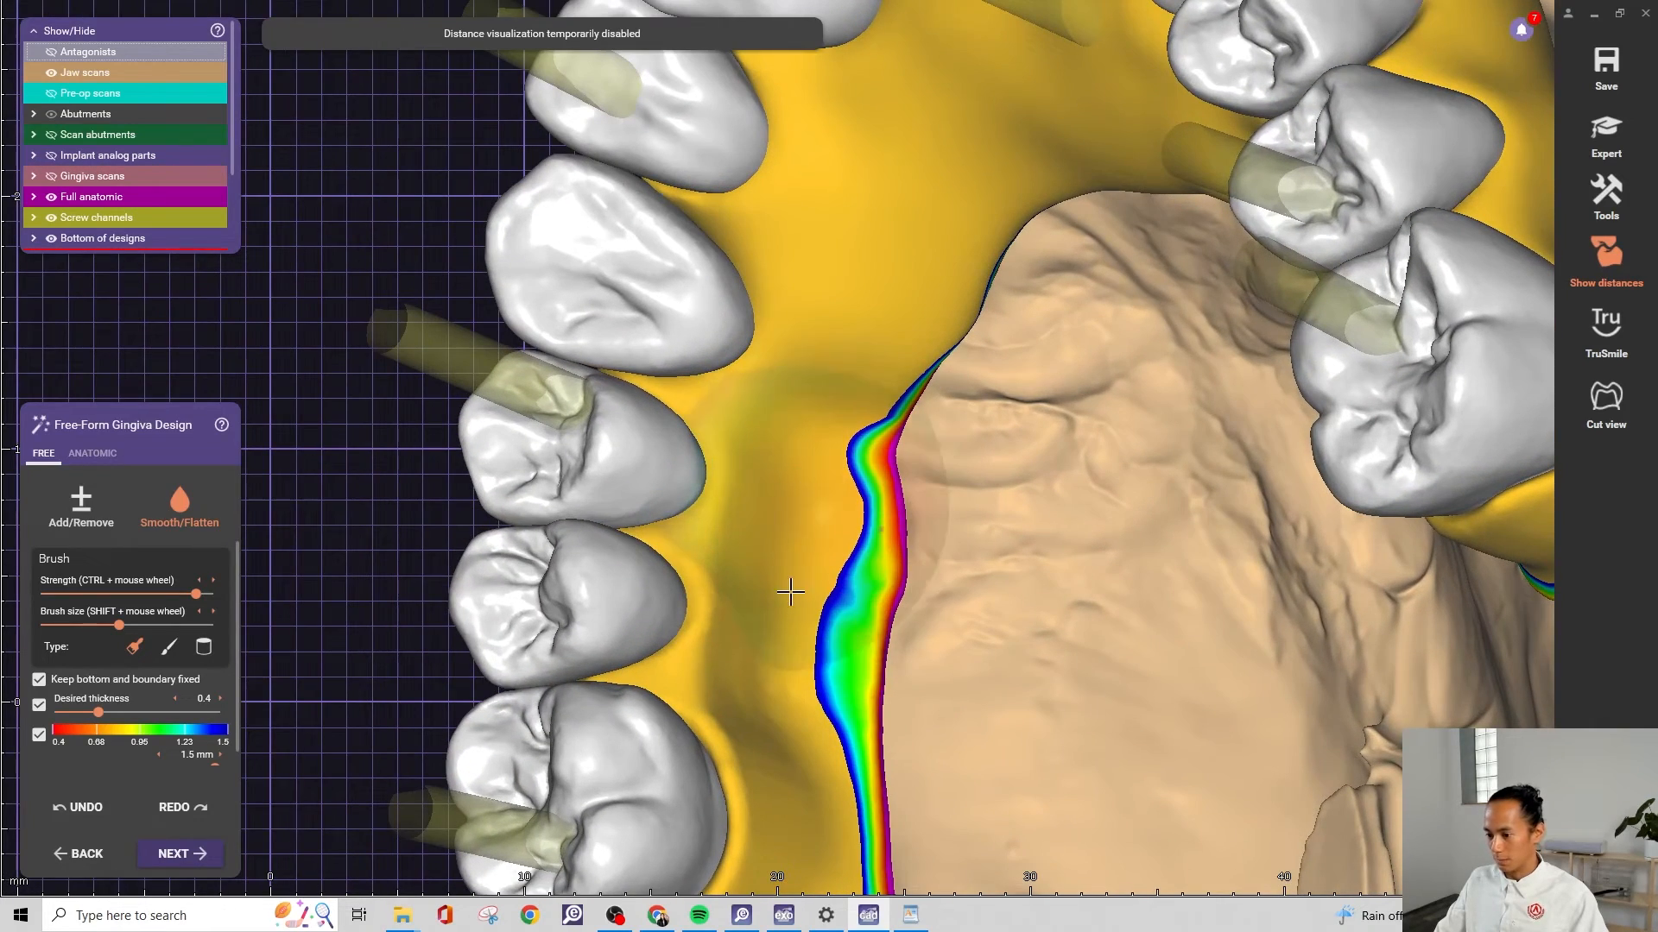
mouse_move(790, 592)
shift+mouse_down()
mouse_move(843, 418)
mouse_move(799, 569)
mouse_move(829, 744)
mouse_move(877, 786)
shift+mouse_up()
scroll(876, 777, down, 1)
mouse_move(851, 536)
right_down()
mouse_move(921, 555)
mouse_move(992, 538)
right_up()
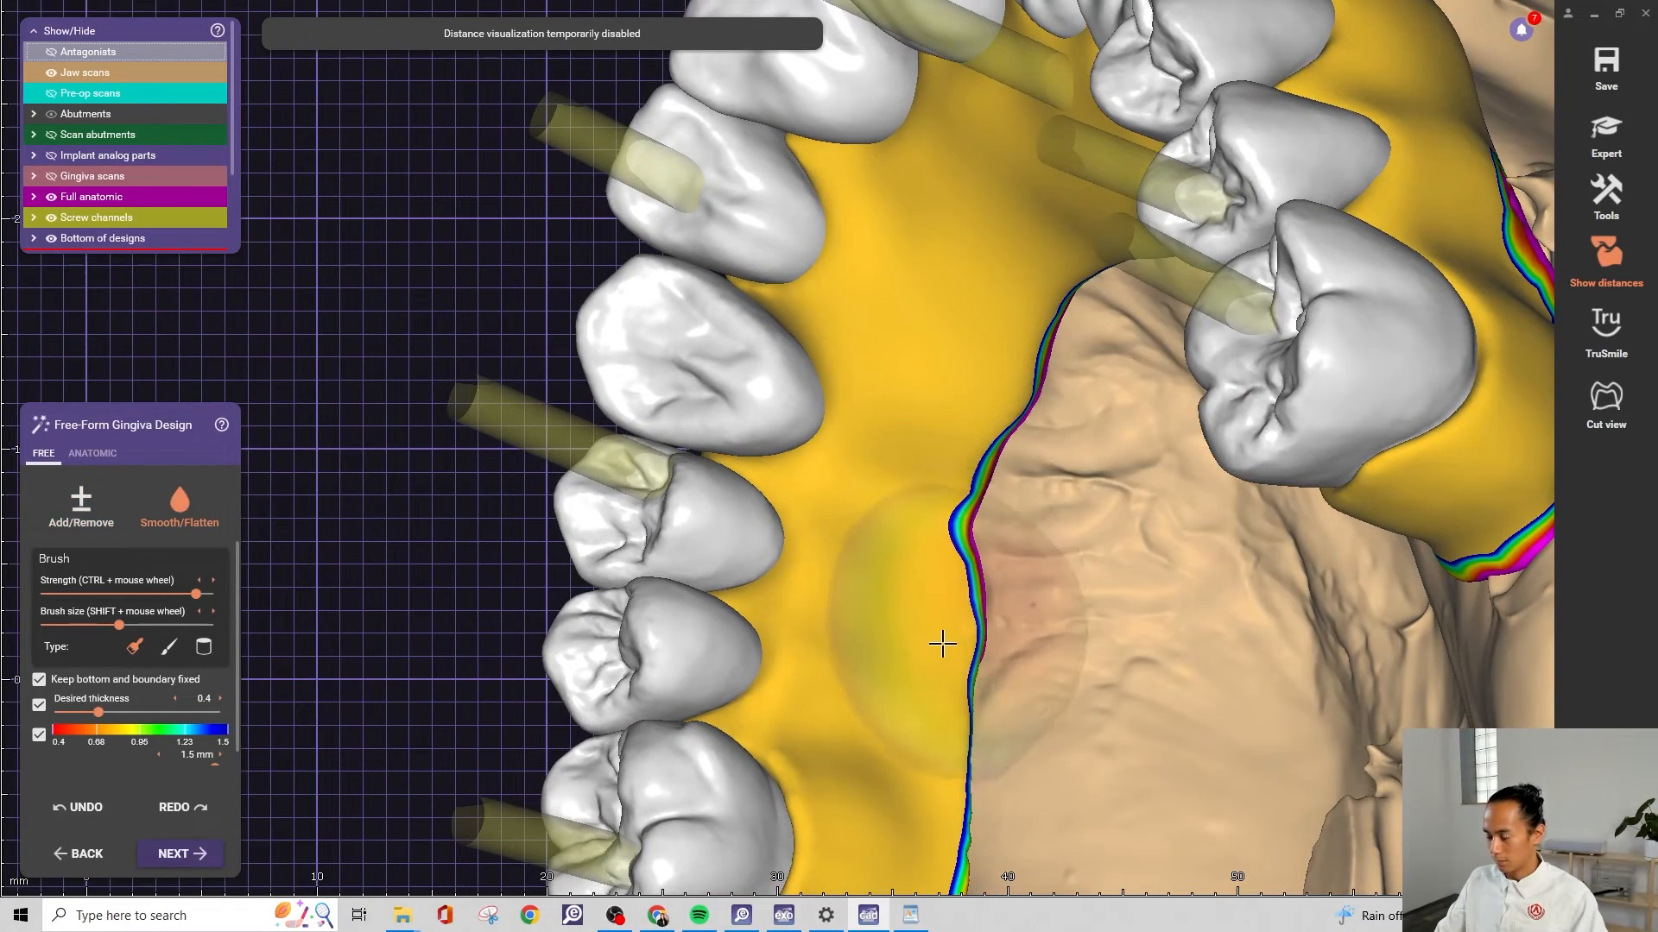
scroll(947, 607, down, 4)
right_drag(947, 607, 912, 548)
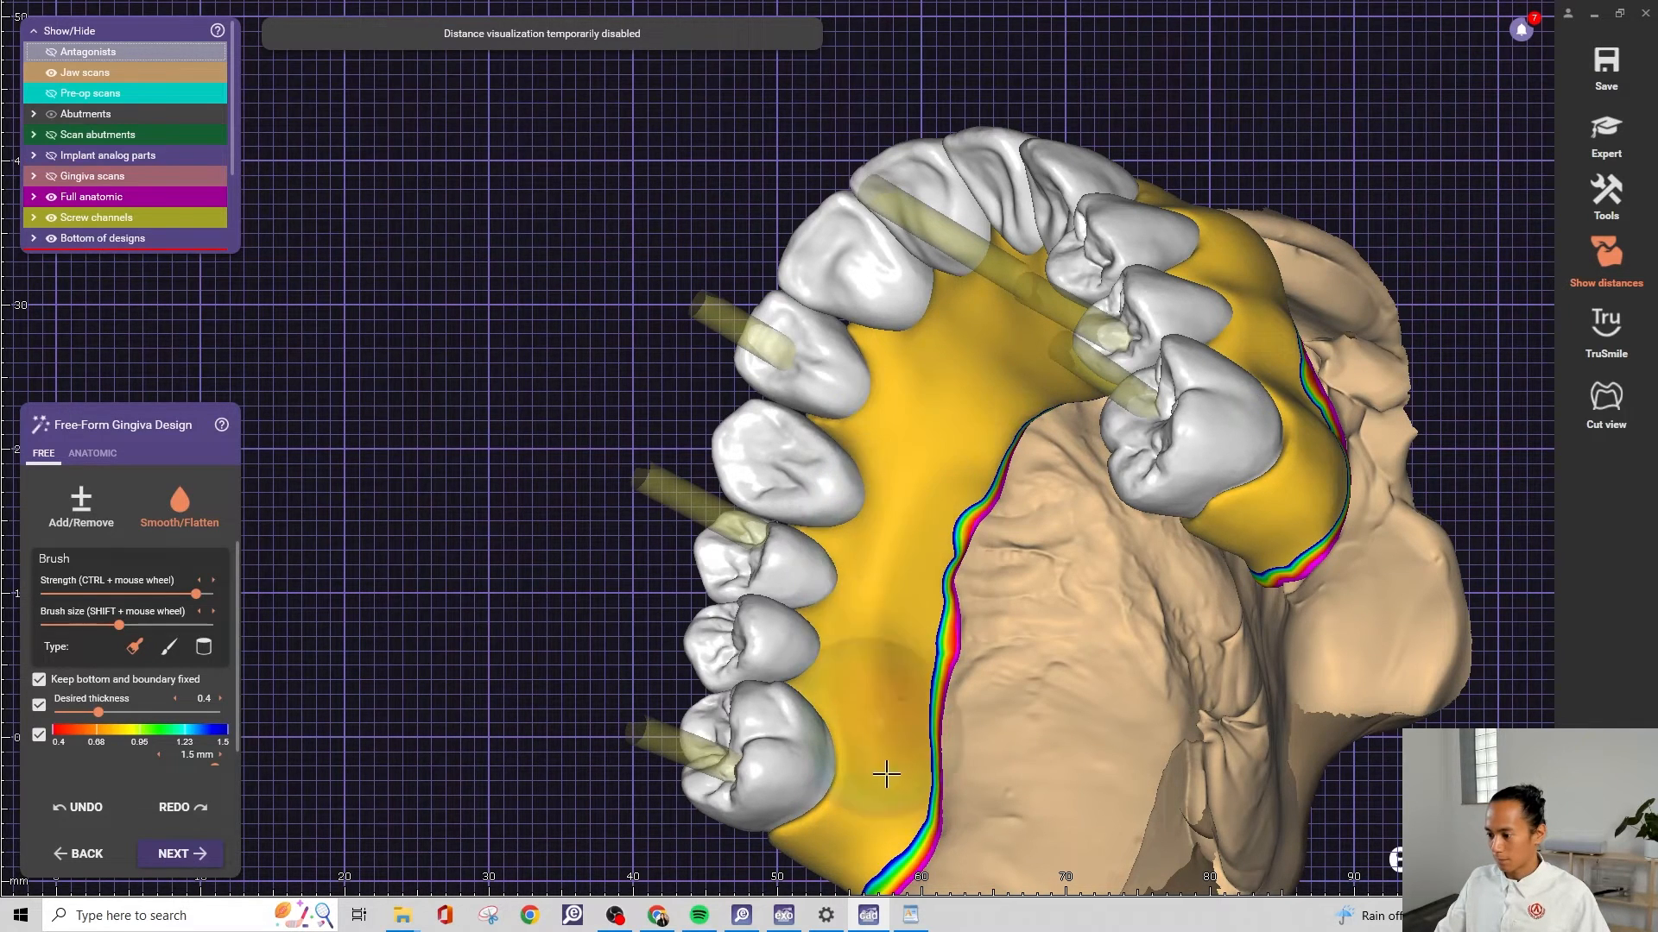
Generate the virtual waxup scan from the finished gingiva design and inspect it from the occlusal and buccal sides
mouse_move(918, 790)
right_down()
mouse_move(981, 749)
mouse_move(967, 666)
right_up()
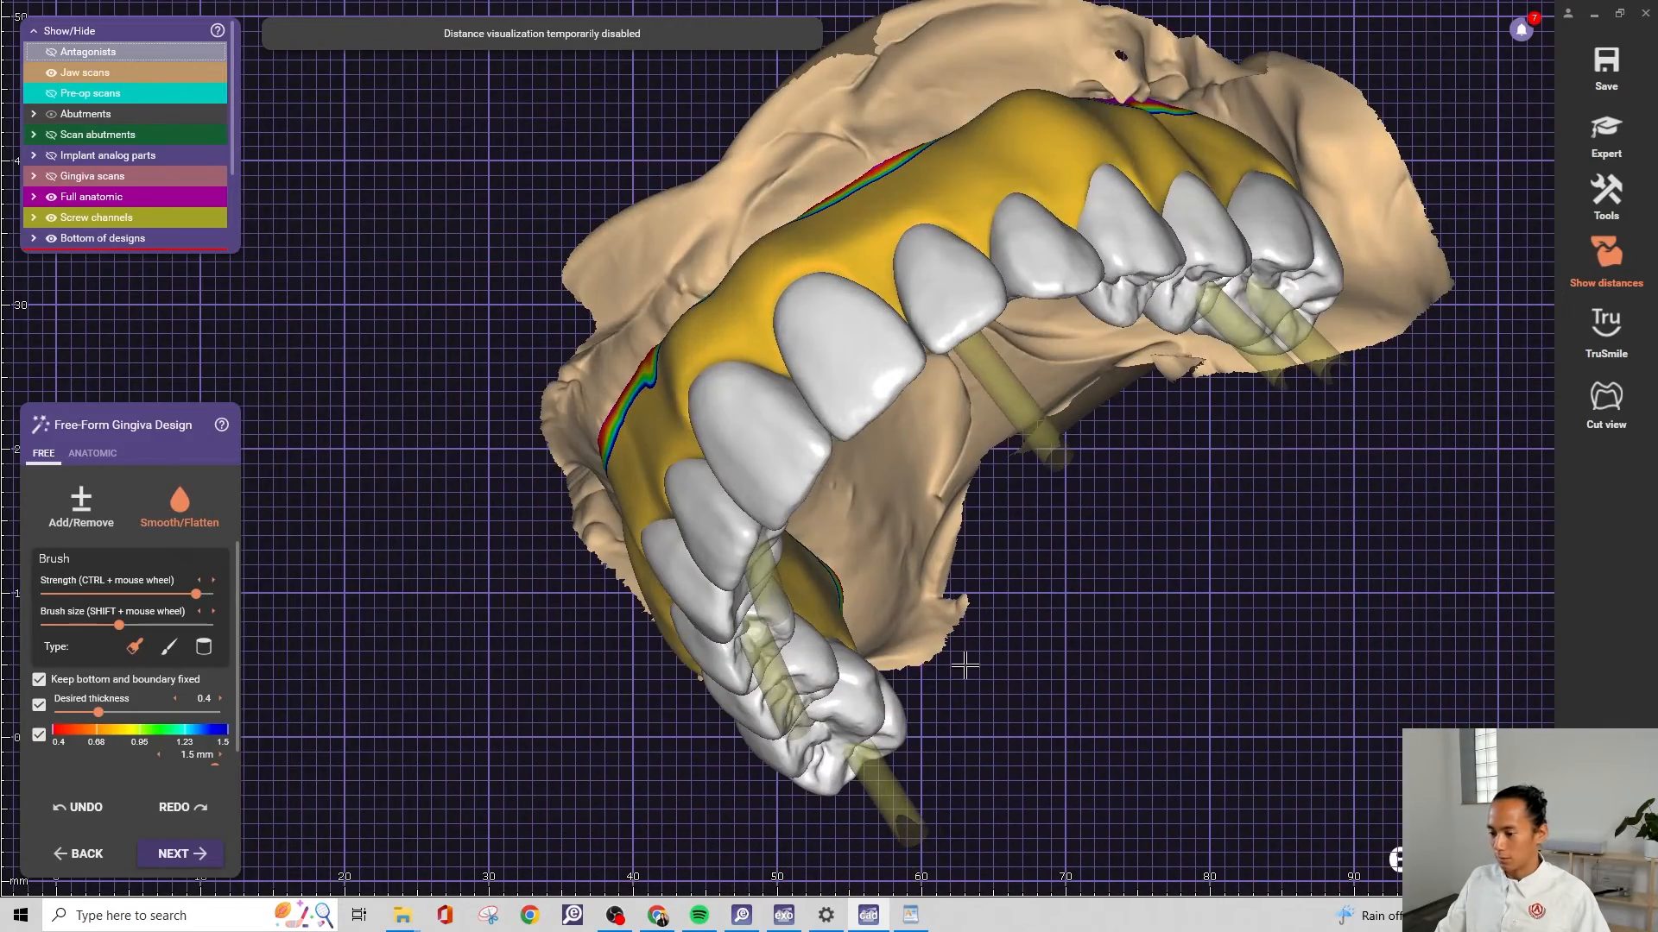
click(177, 852)
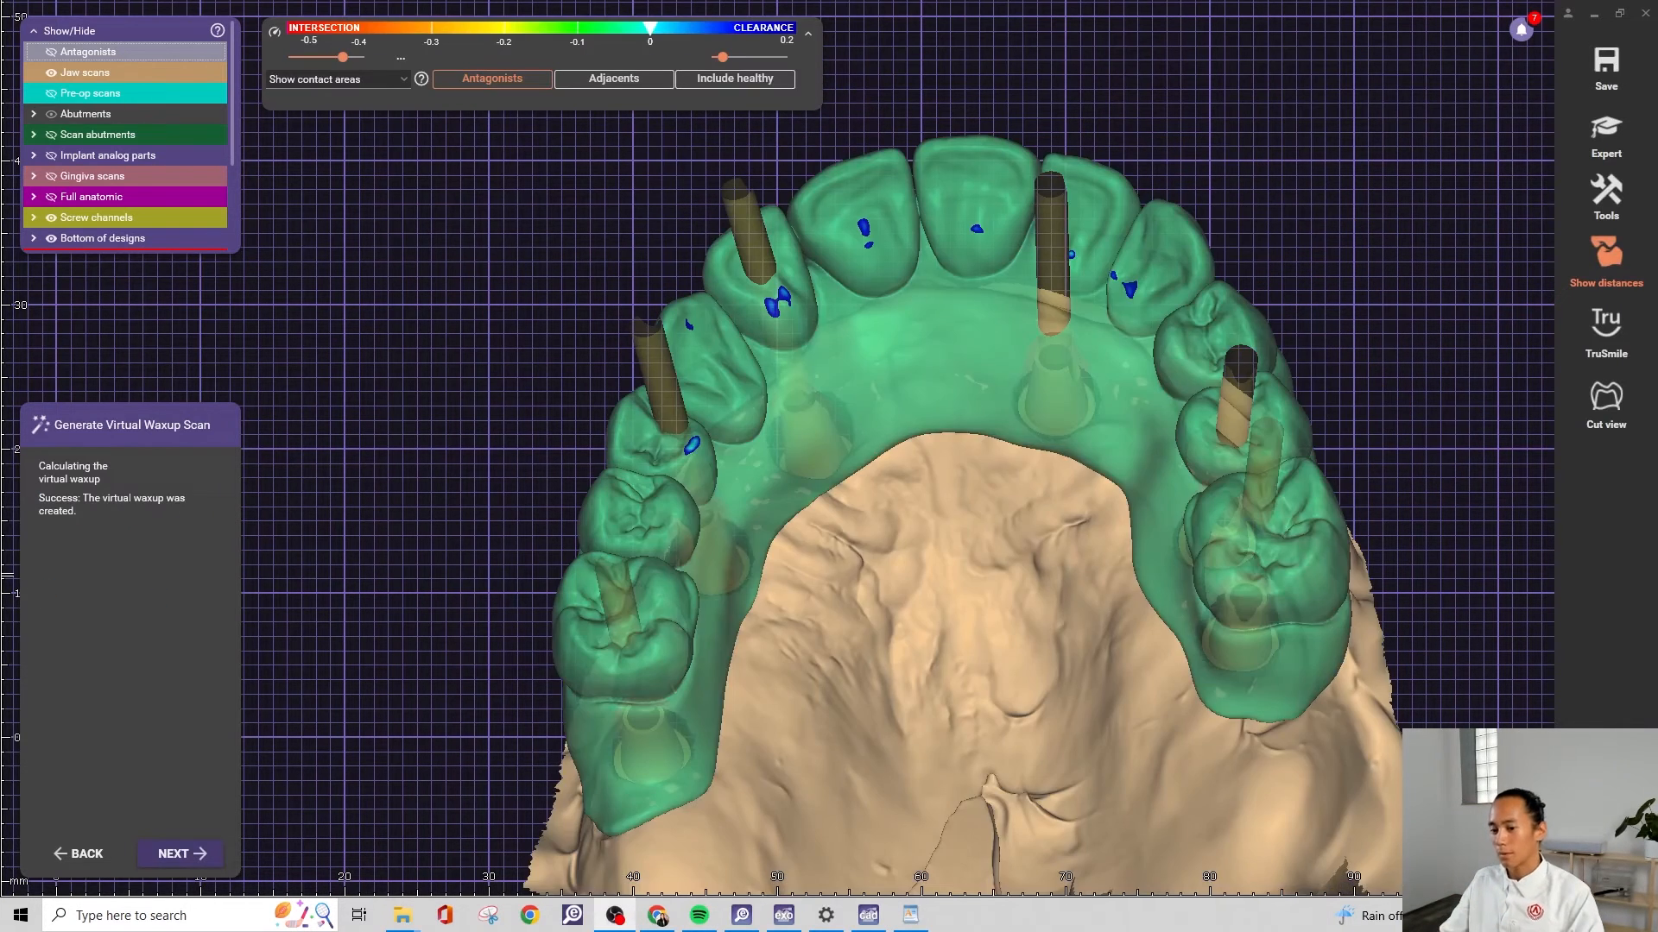
right_drag(820, 438, 979, 384)
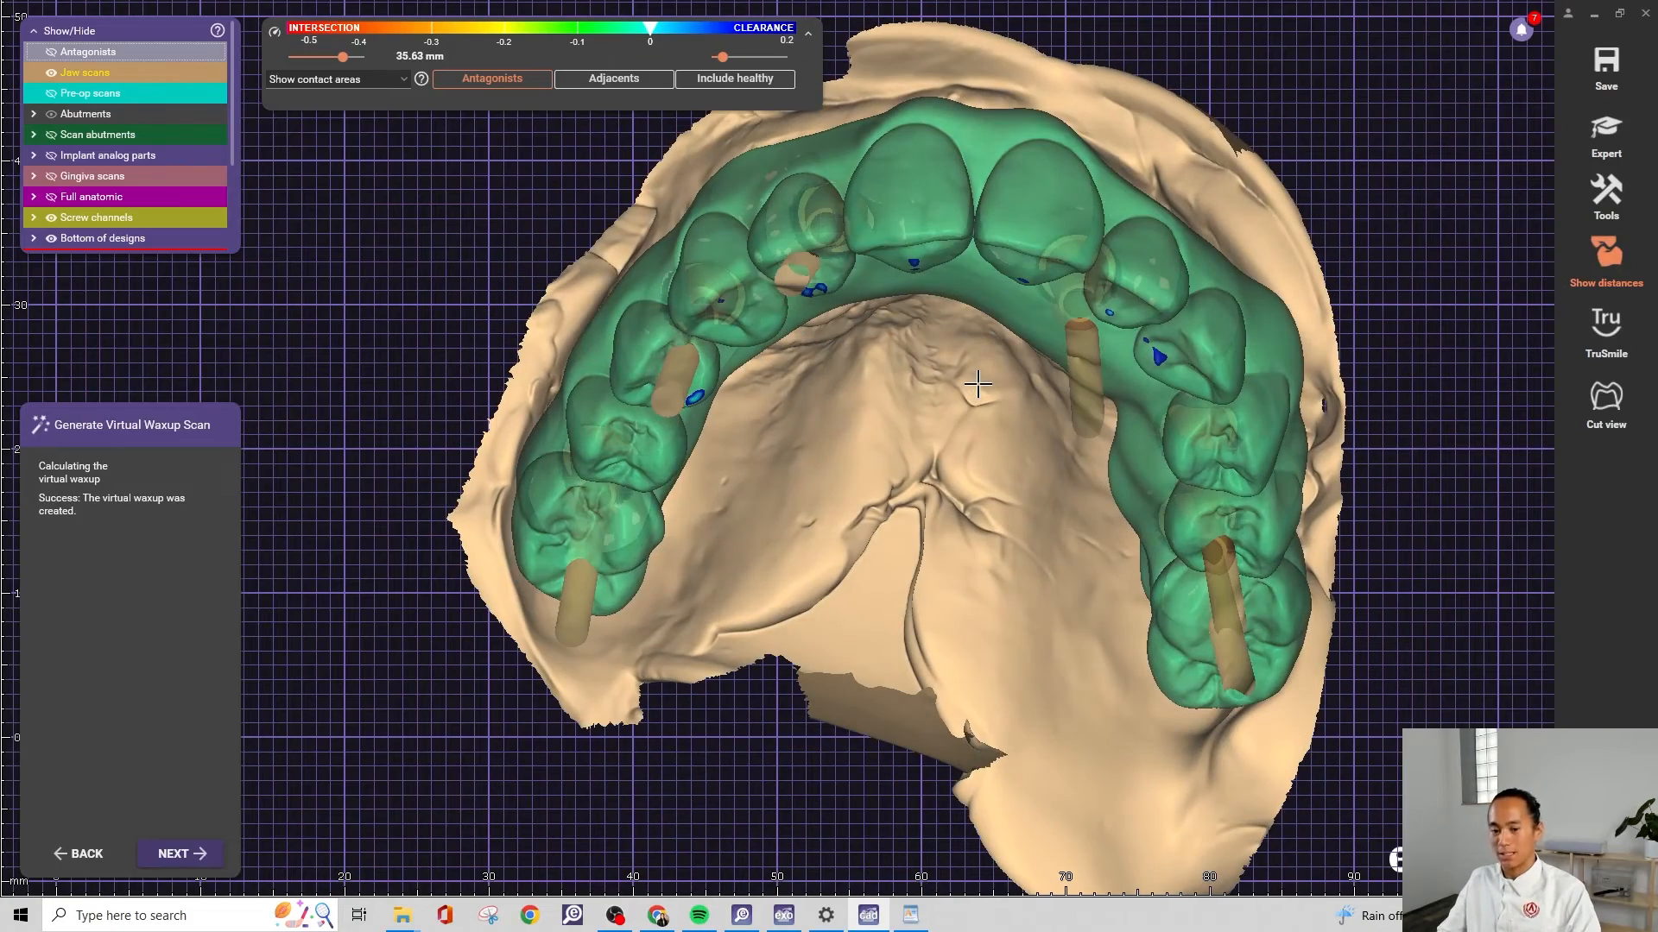
right_drag(1011, 328, 1034, 299)
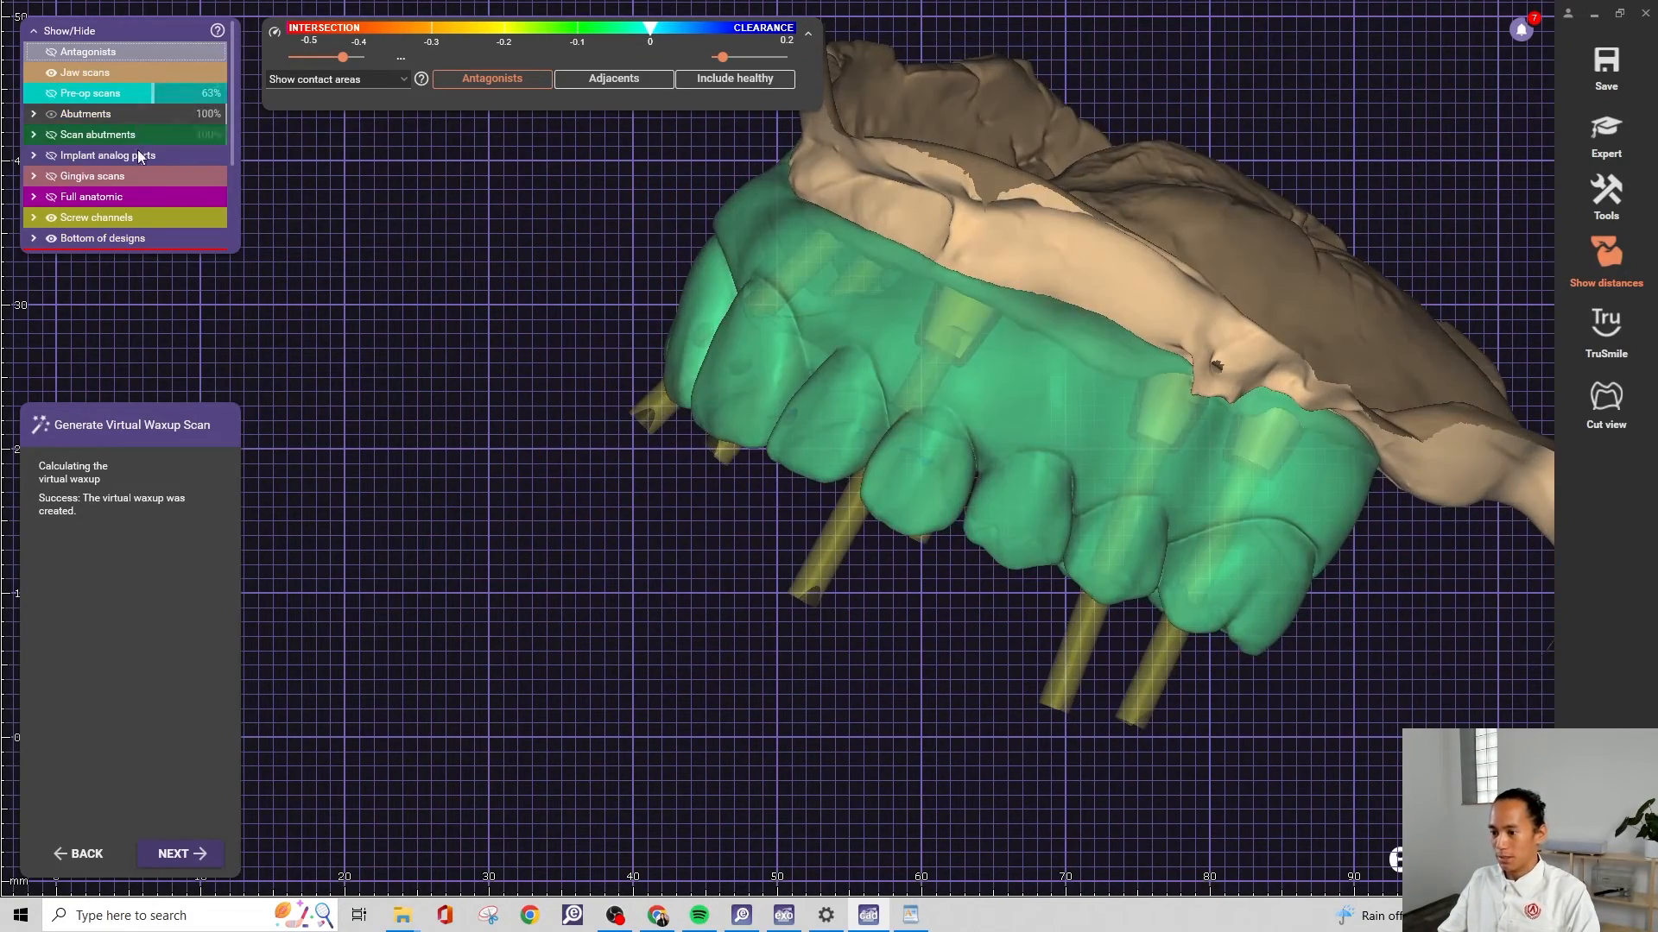
Set the opacity of the full anatomic group to 56%
mouse_move(136, 197)
mouse_down()
mouse_move(185, 199)
mouse_move(139, 197)
mouse_up()
click(57, 201)
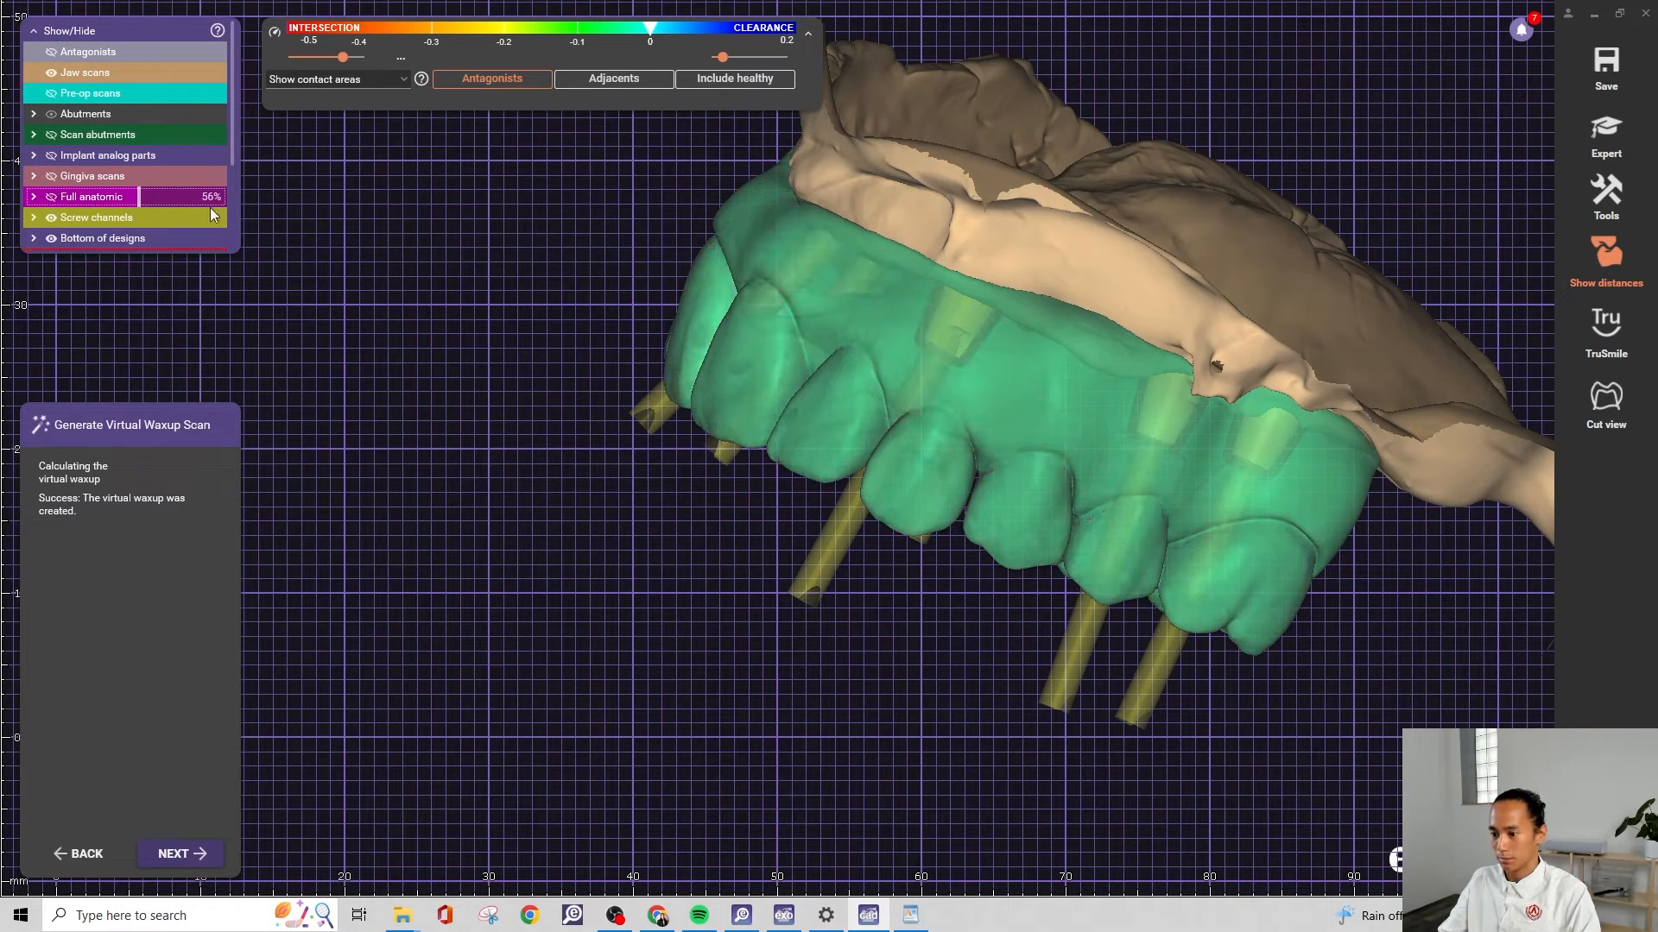
right_drag(518, 260, 395, 312)
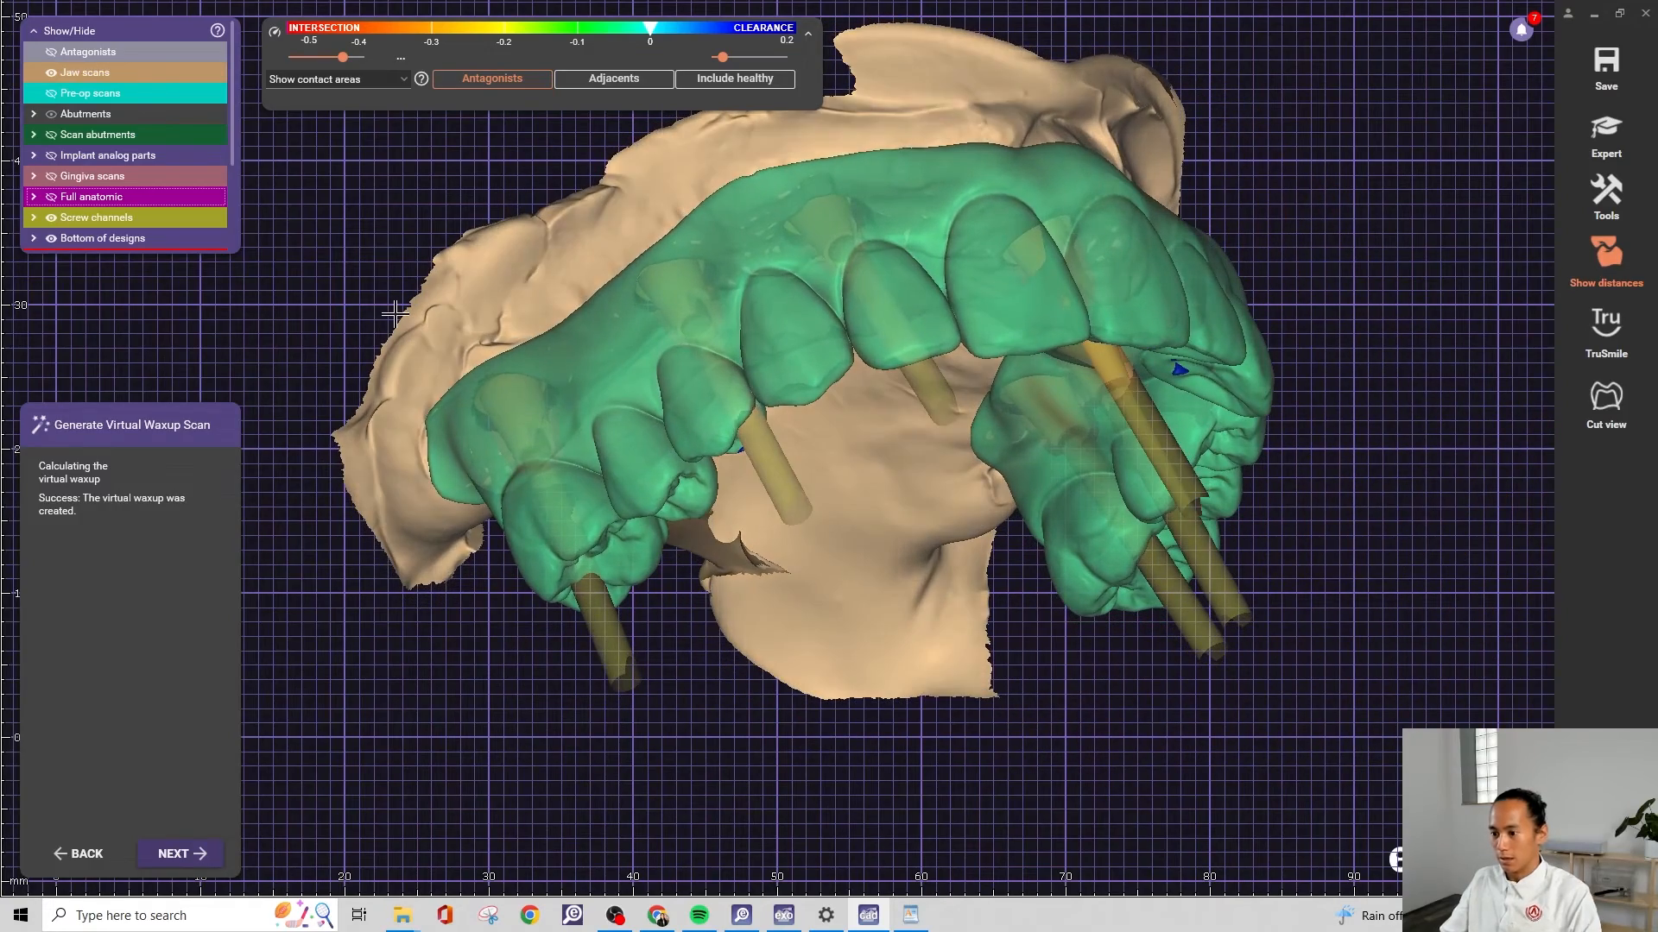
Proceed to free-forming the virtual waxup and open the Adapt options
right_drag(396, 213, 655, 453)
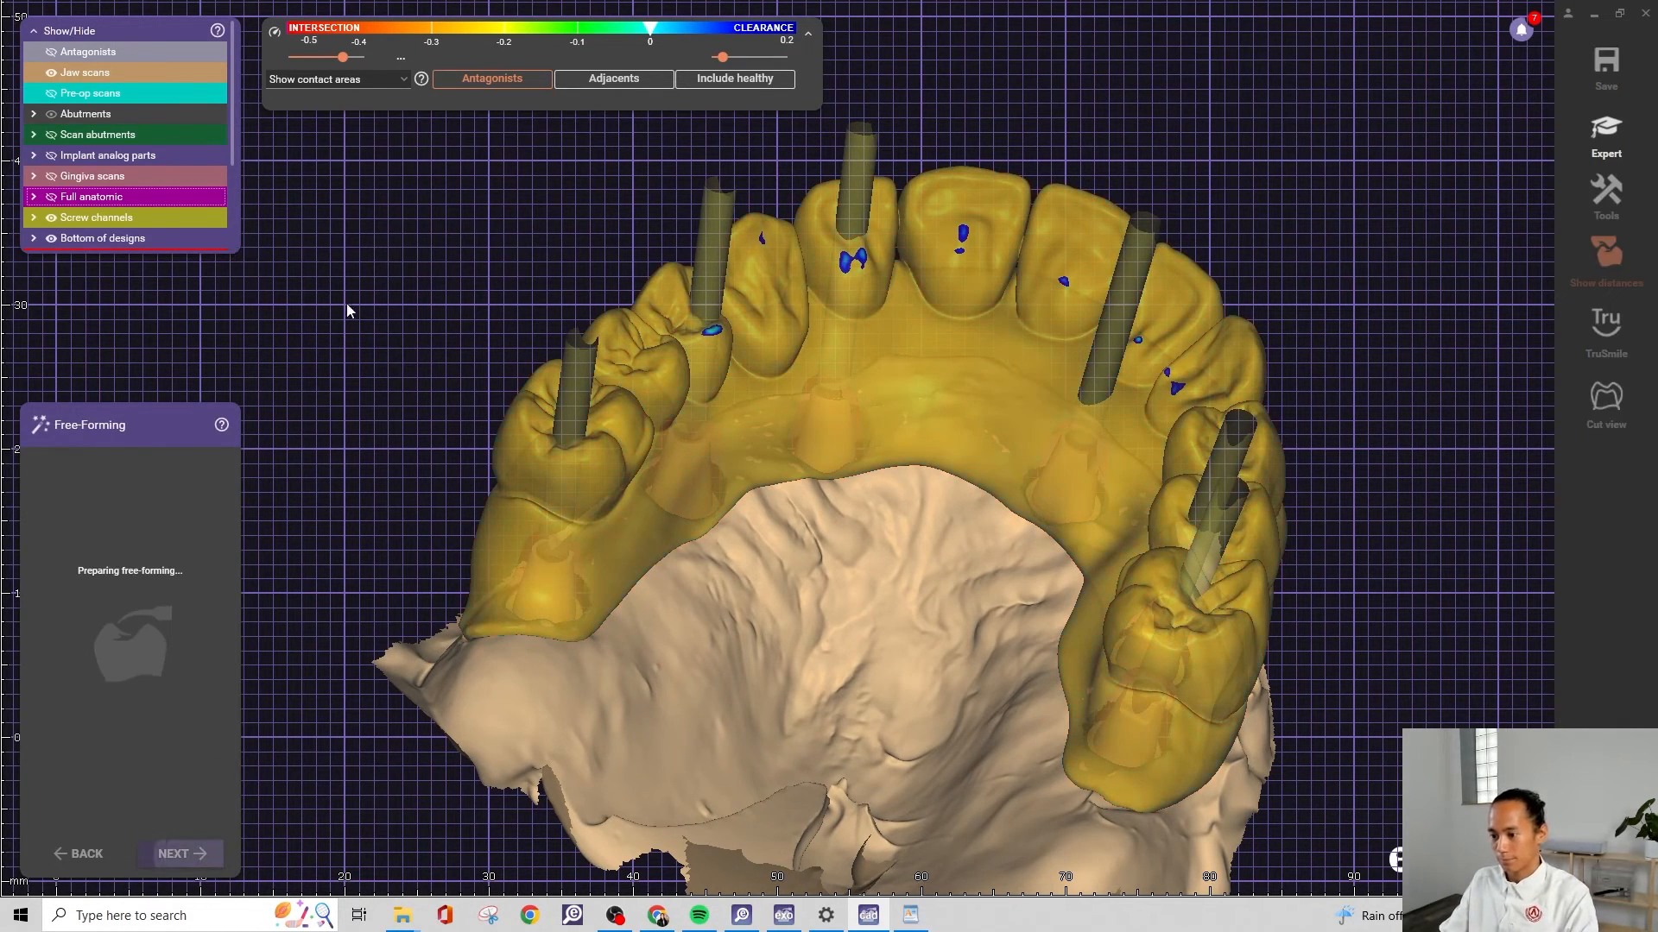
right_drag(920, 484, 552, 502)
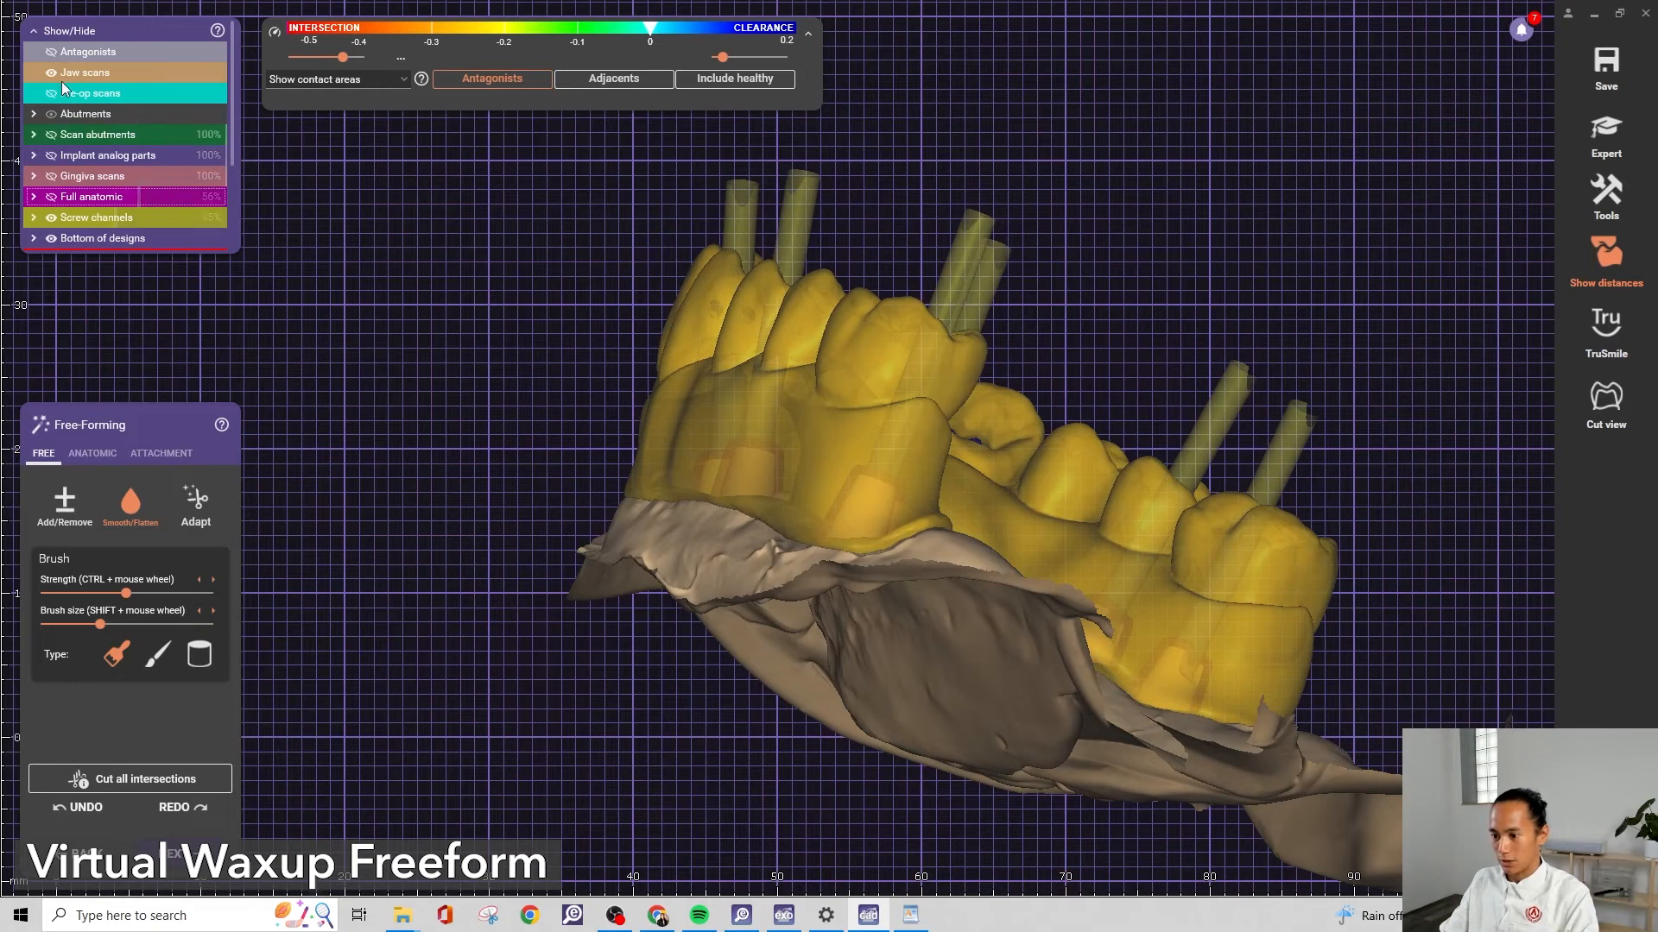
click(213, 505)
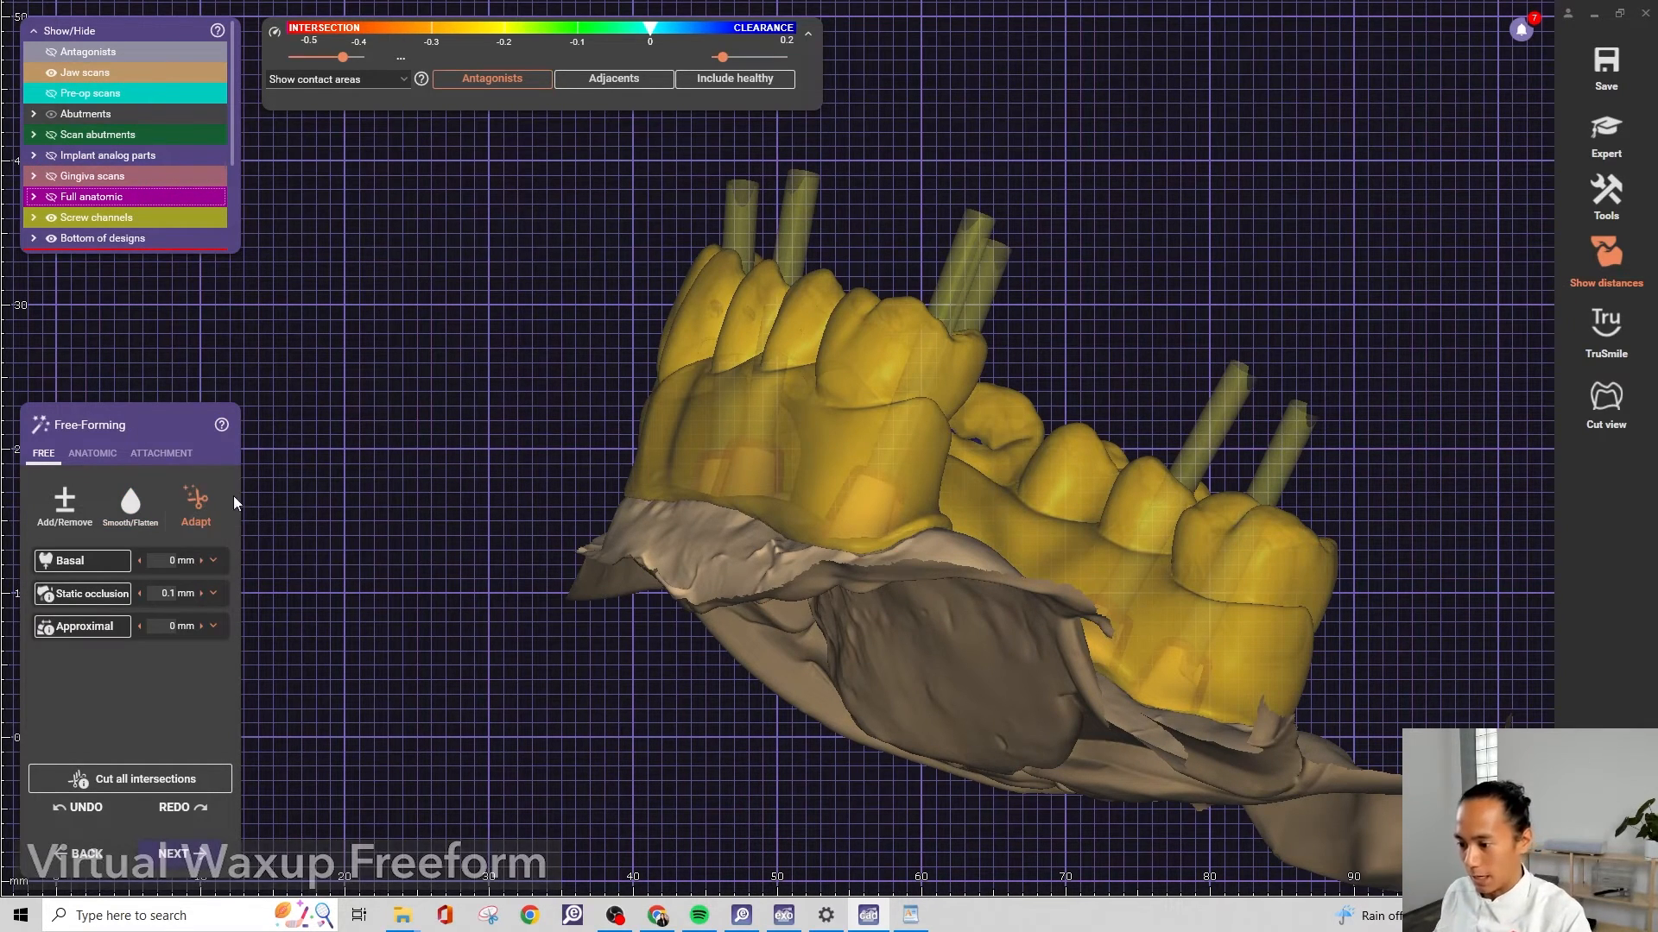
Cut the waxup's basal intersections with the gingiva at 0 mm, hide the jaw scans and inspect the tissue-facing side
click(86, 562)
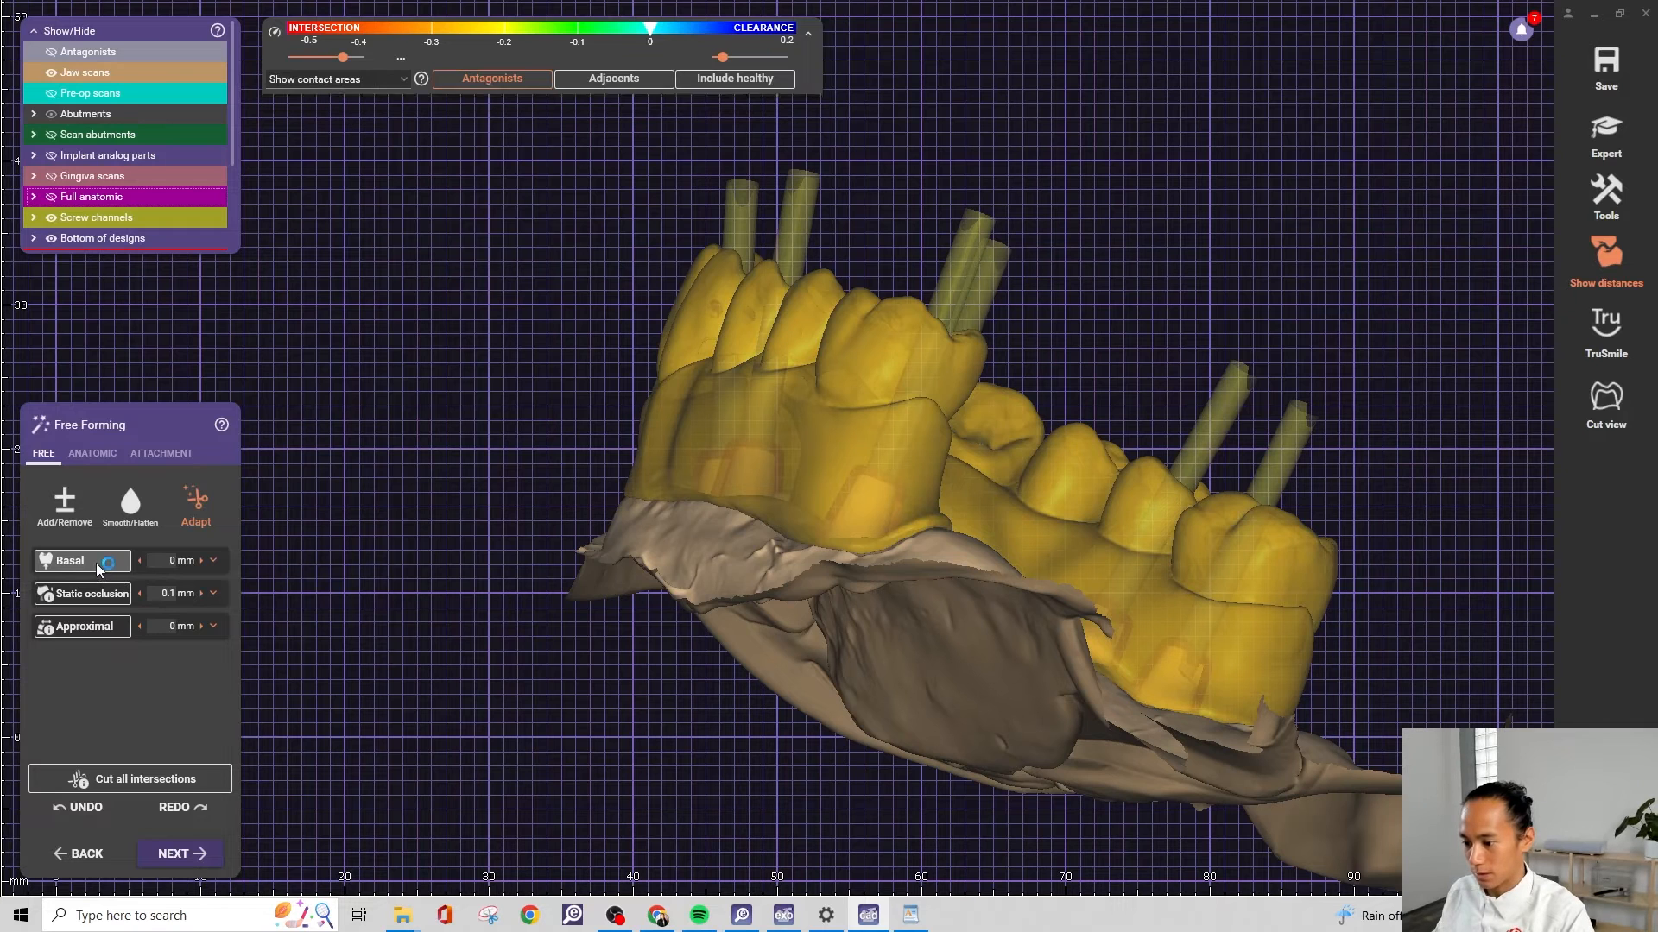
click(51, 73)
right_drag(811, 380, 821, 434)
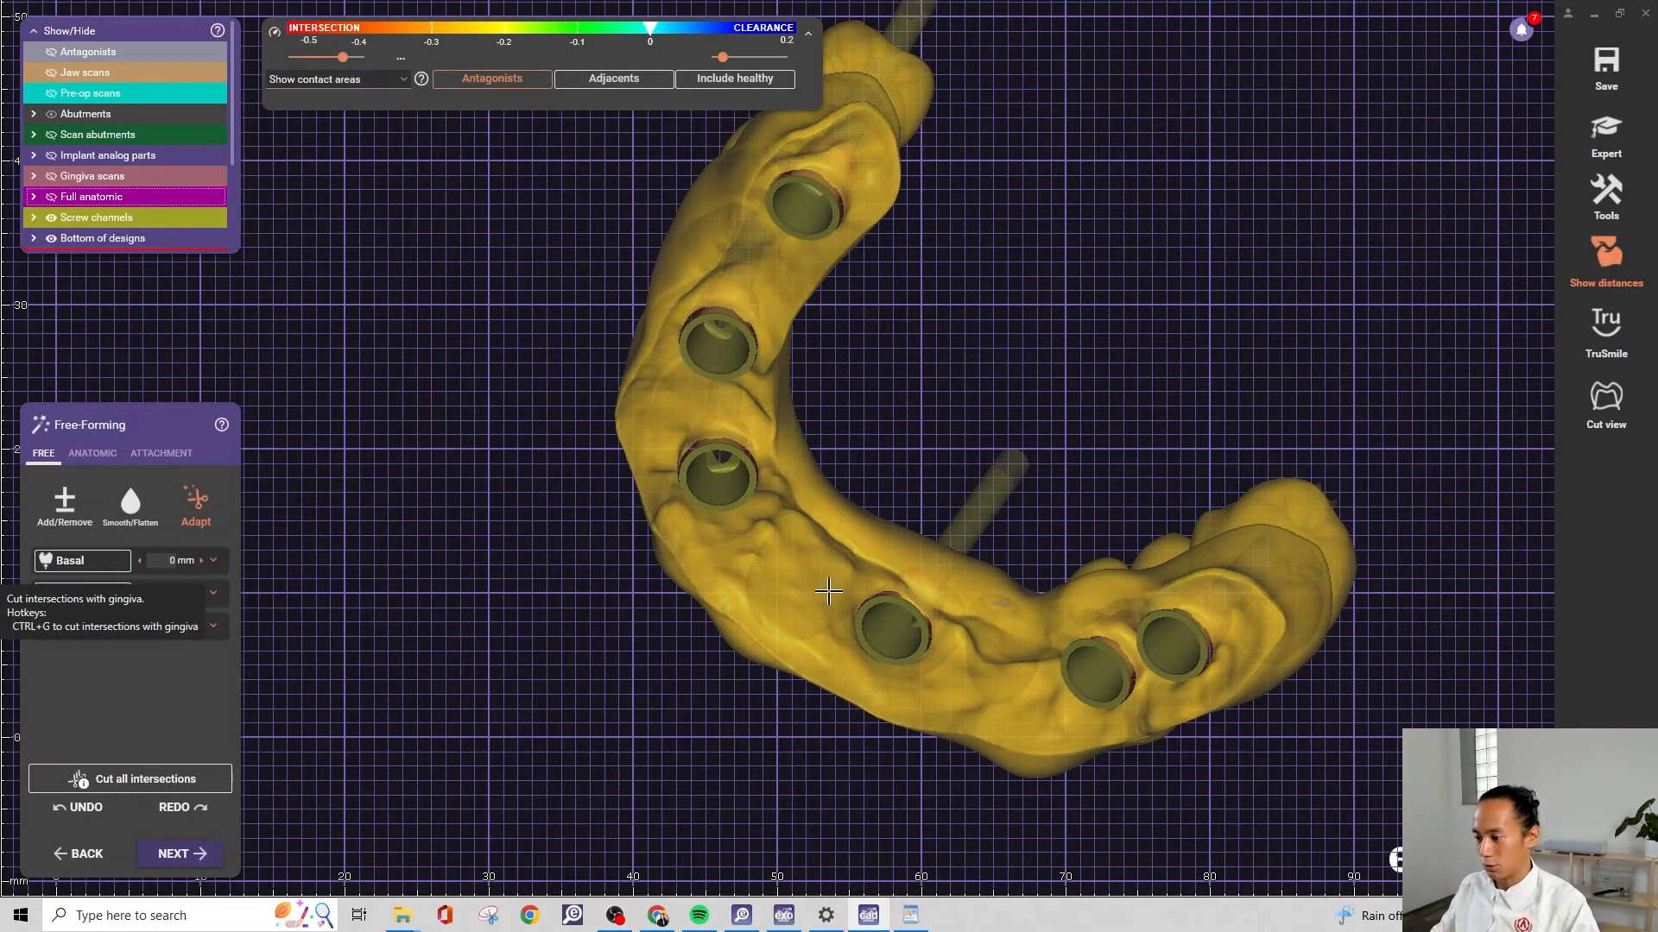
right_drag(805, 553, 834, 414)
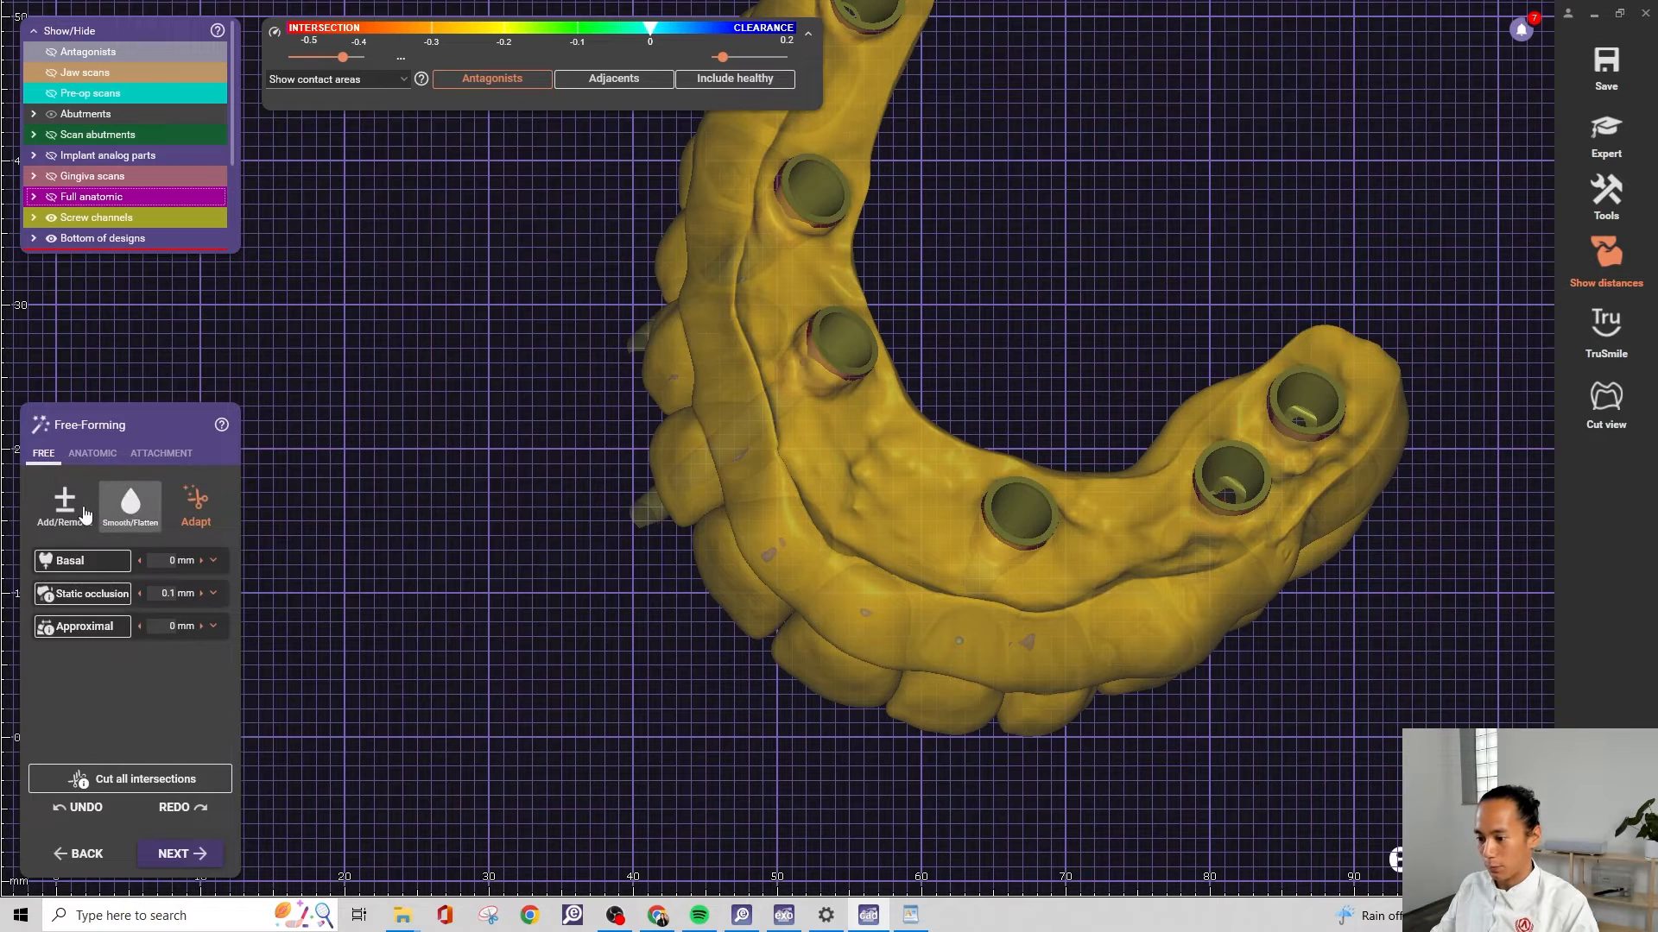
Smooth the ridge line on the waxup's tissue-facing side along the arm with the widely spaced implants
click(142, 505)
scroll(751, 462, down, 3)
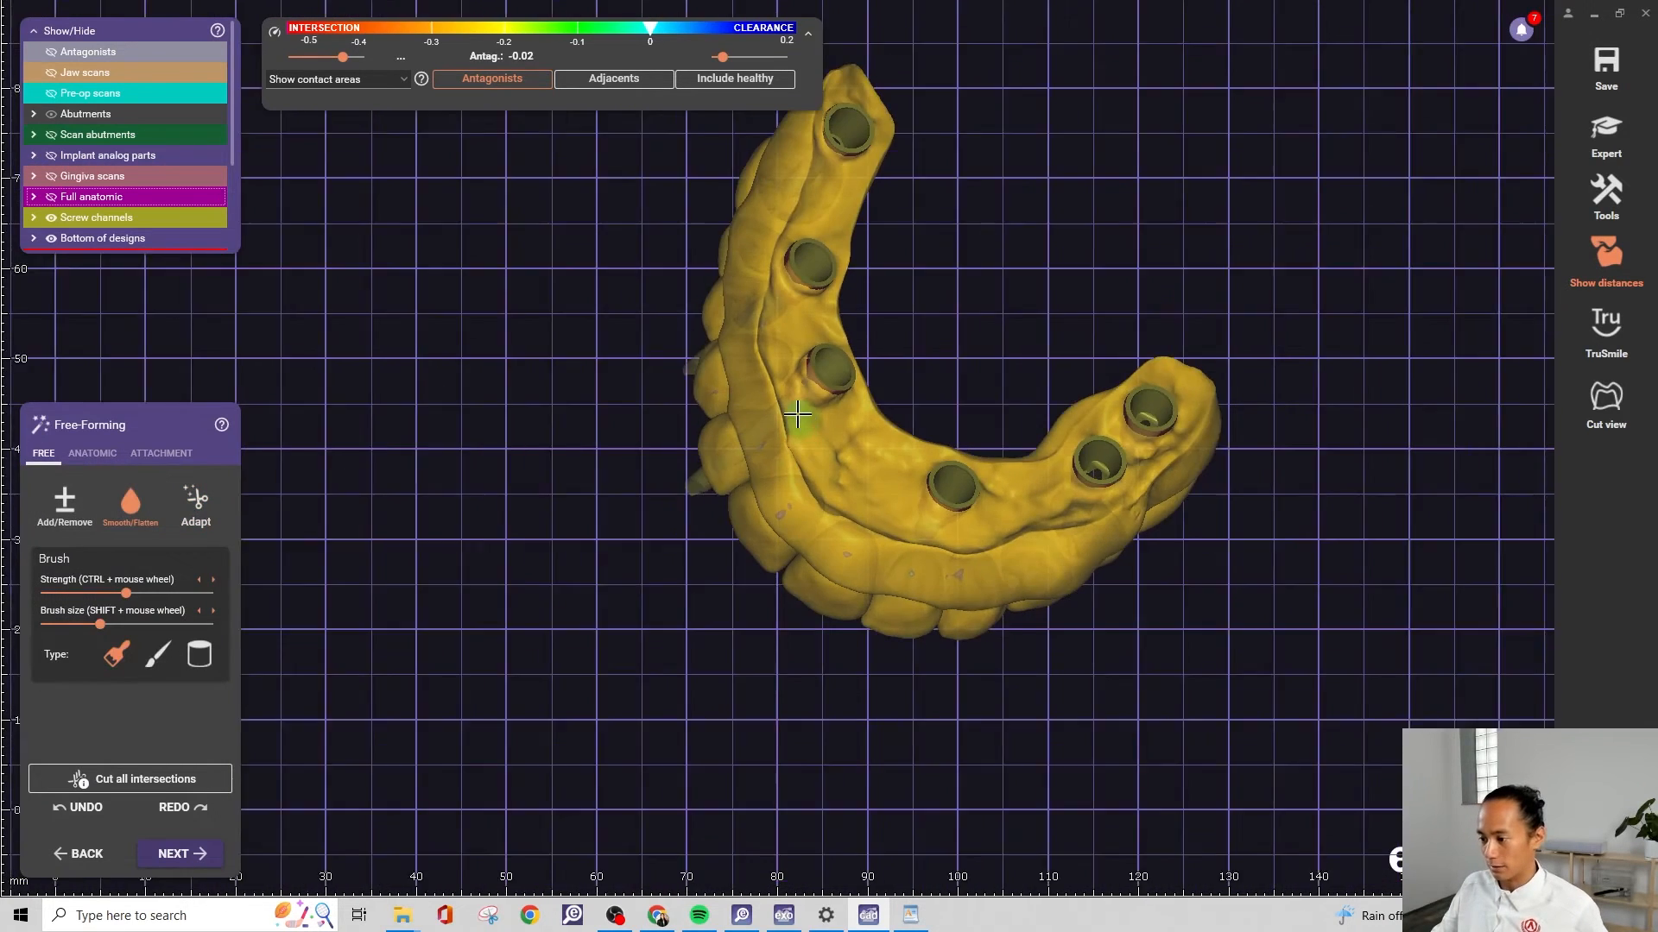
right_drag(818, 431, 839, 246)
scroll(856, 274, up, 5)
right_drag(795, 318, 821, 324)
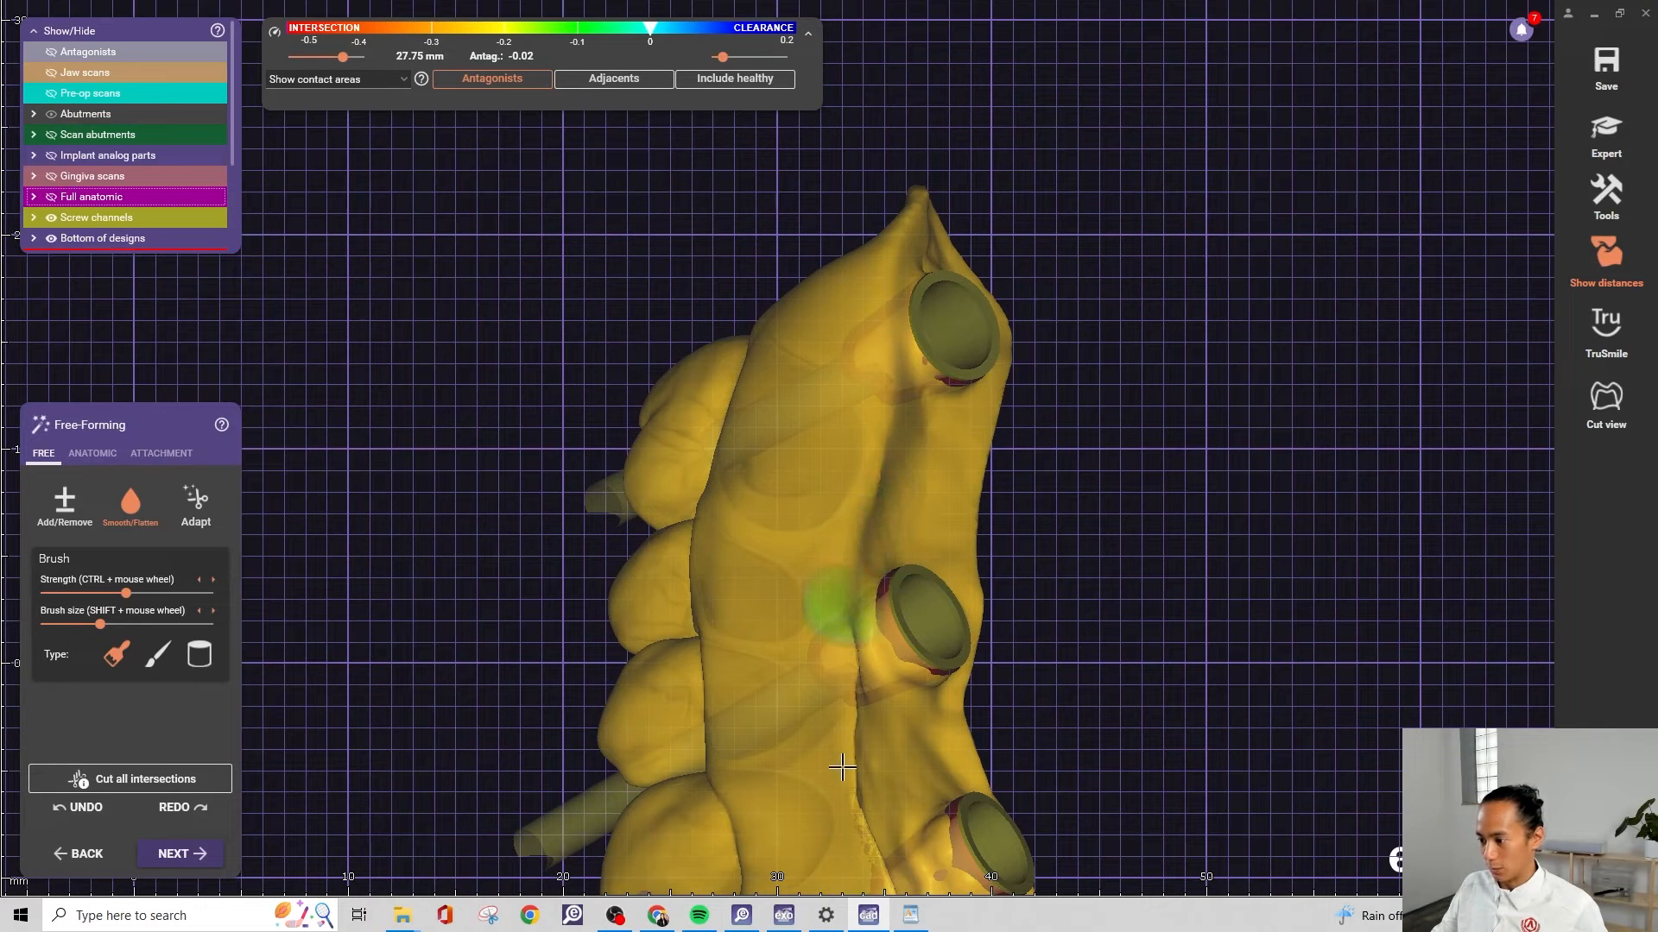
scroll(809, 618, down, 3)
right_drag(778, 580, 710, 335)
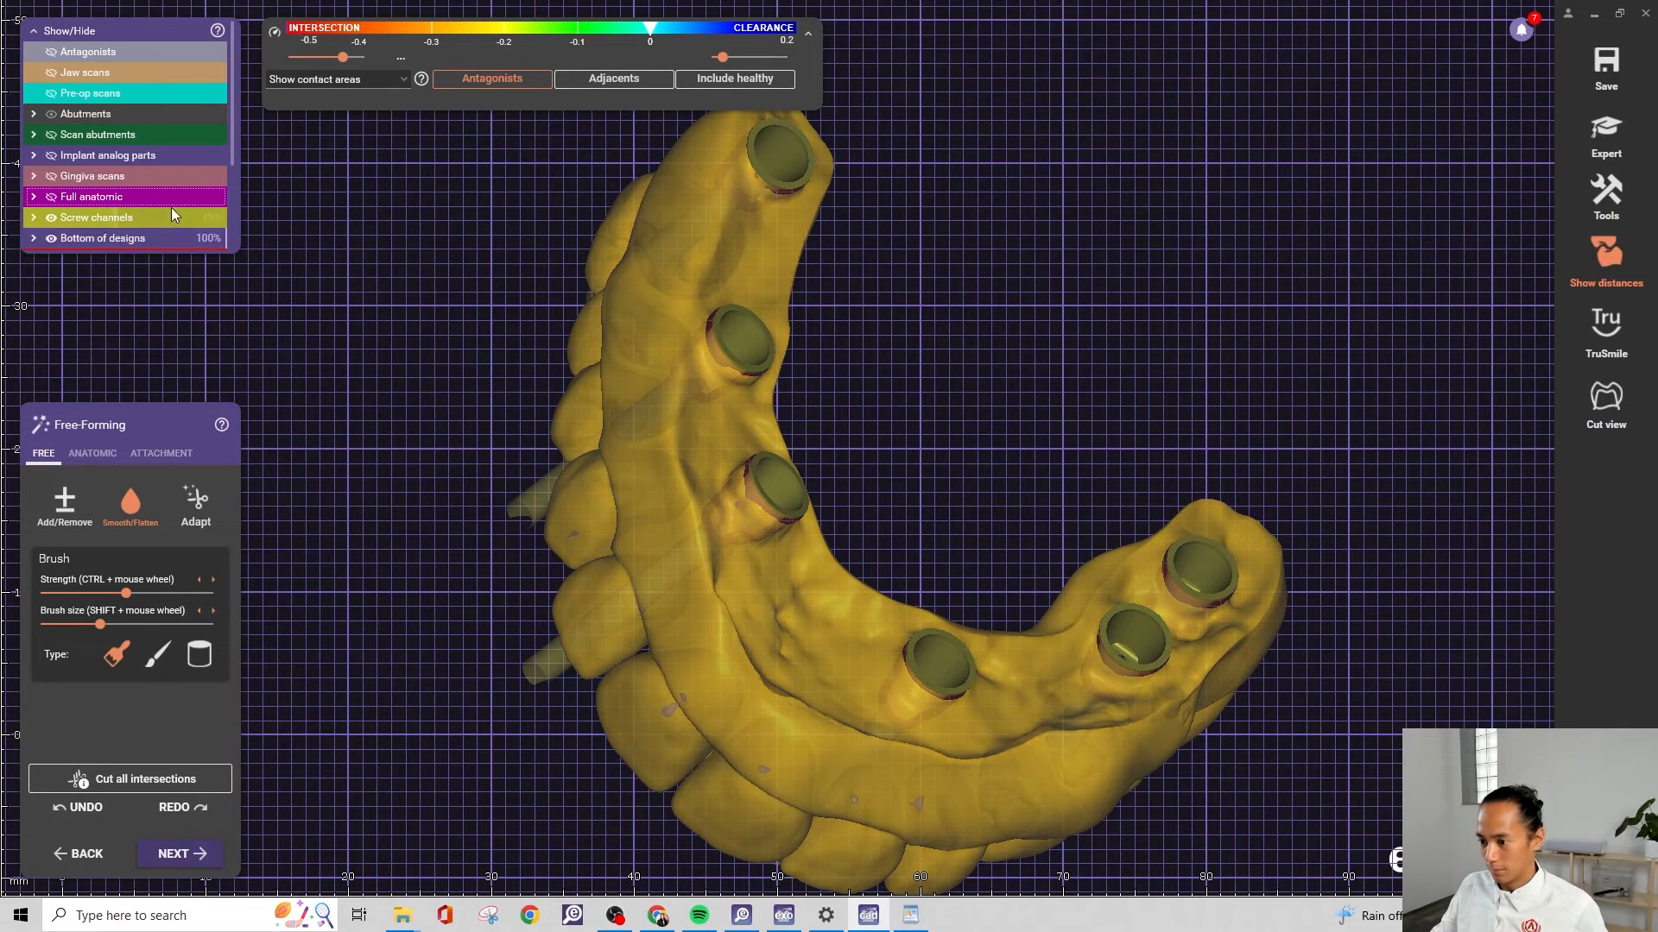
Set the opacity of the anatomic waxup to 100%
drag(233, 163, 235, 243)
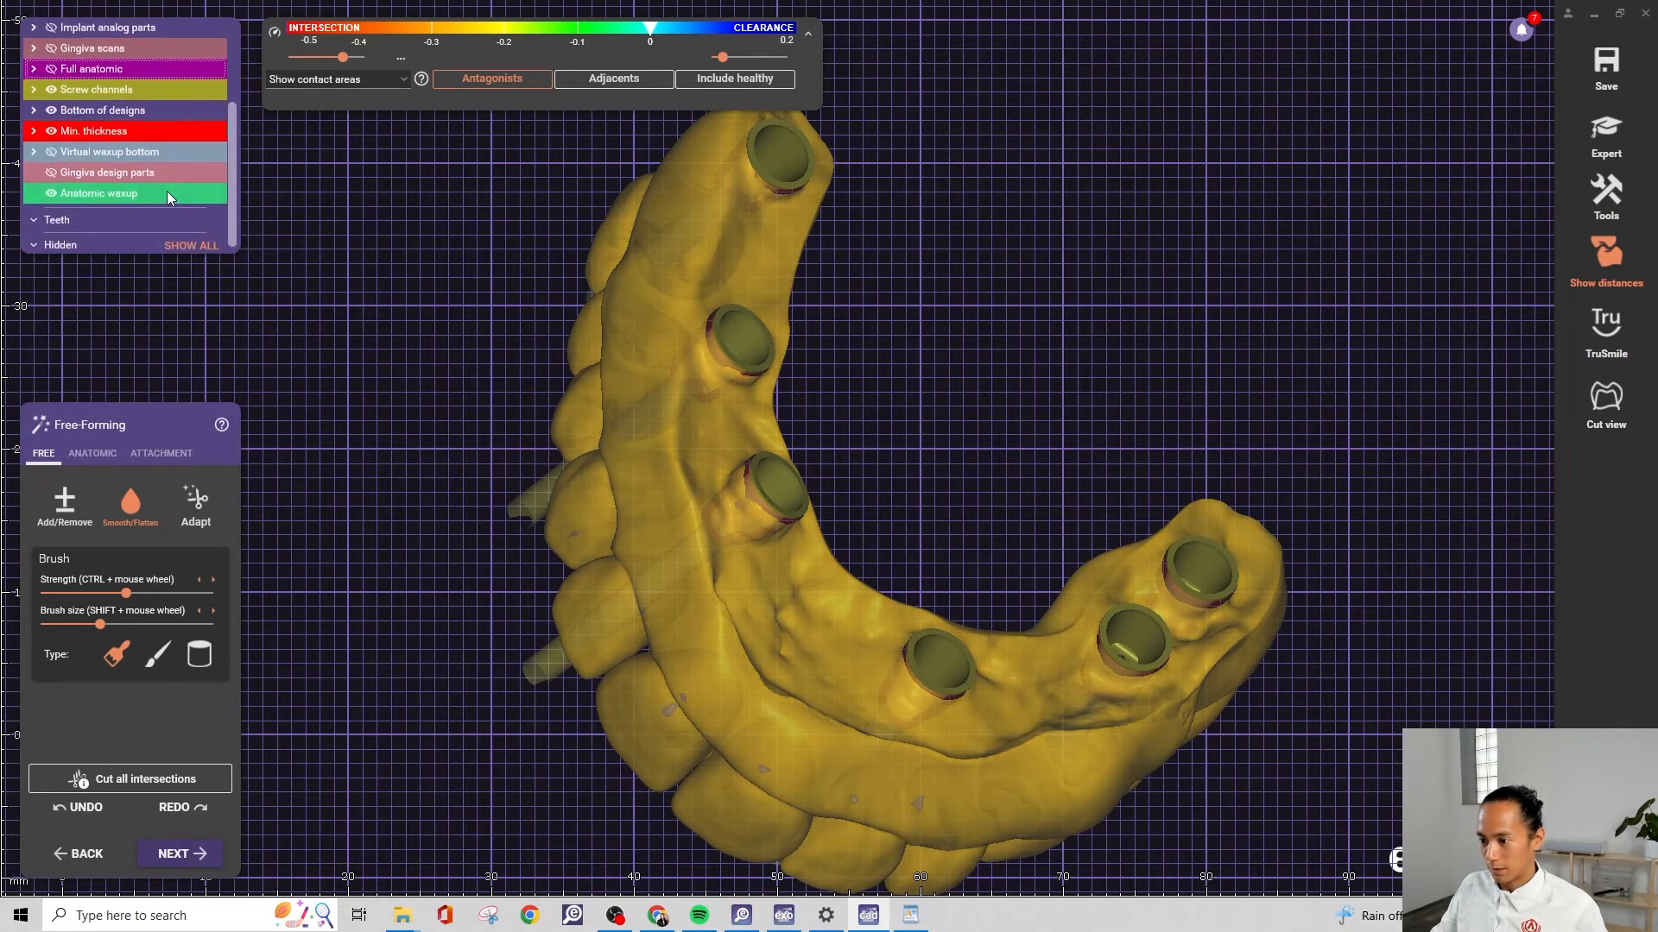
drag(157, 198, 249, 211)
scroll(777, 324, down, 2)
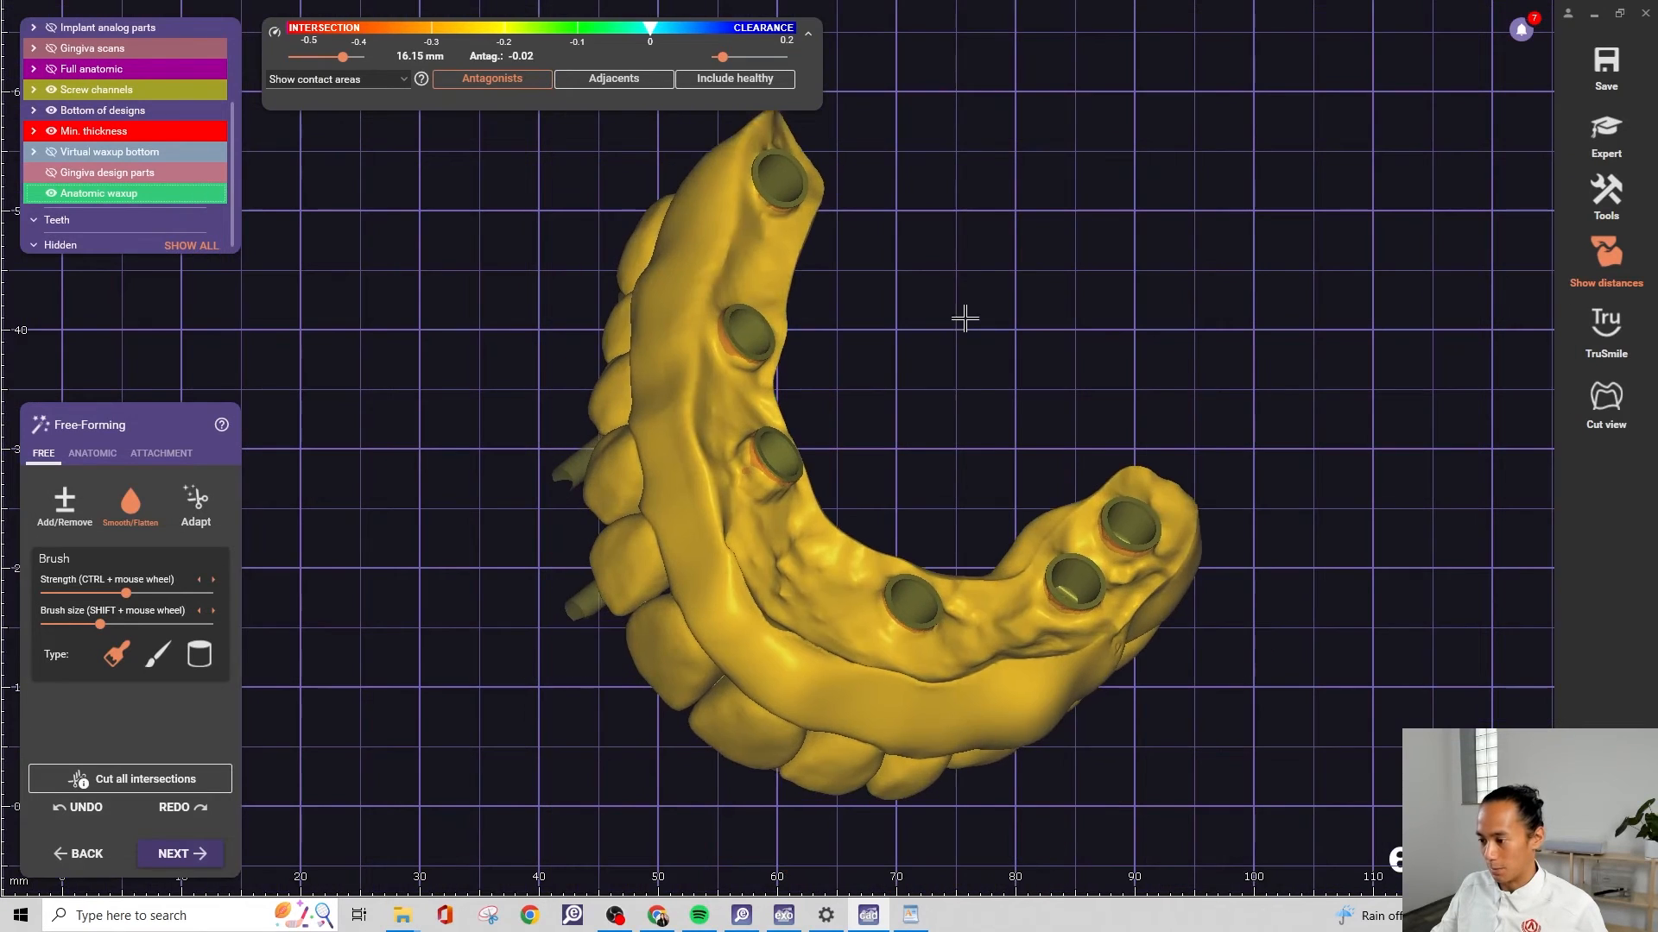
Smooth the ridge on the tissue-facing side from the front of the arch to the distal end beyond the two closely spaced implants
middle_drag(966, 318, 927, 281)
scroll(927, 282, up, 1)
scroll(929, 289, up, 2)
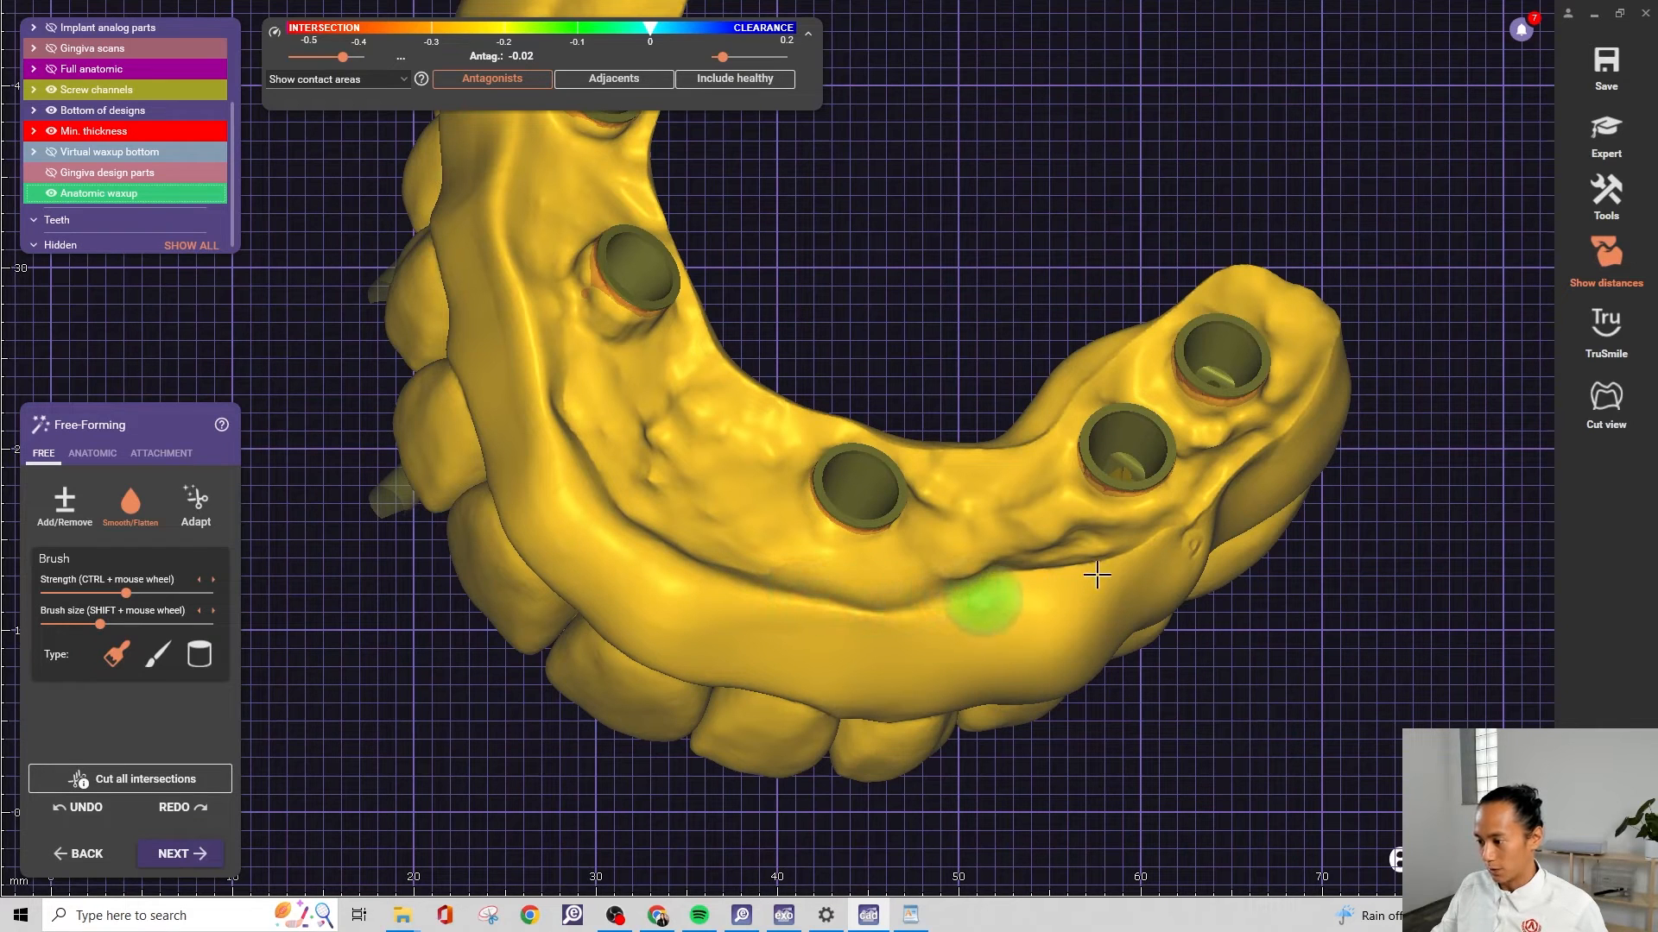
scroll(1055, 565, up, 2)
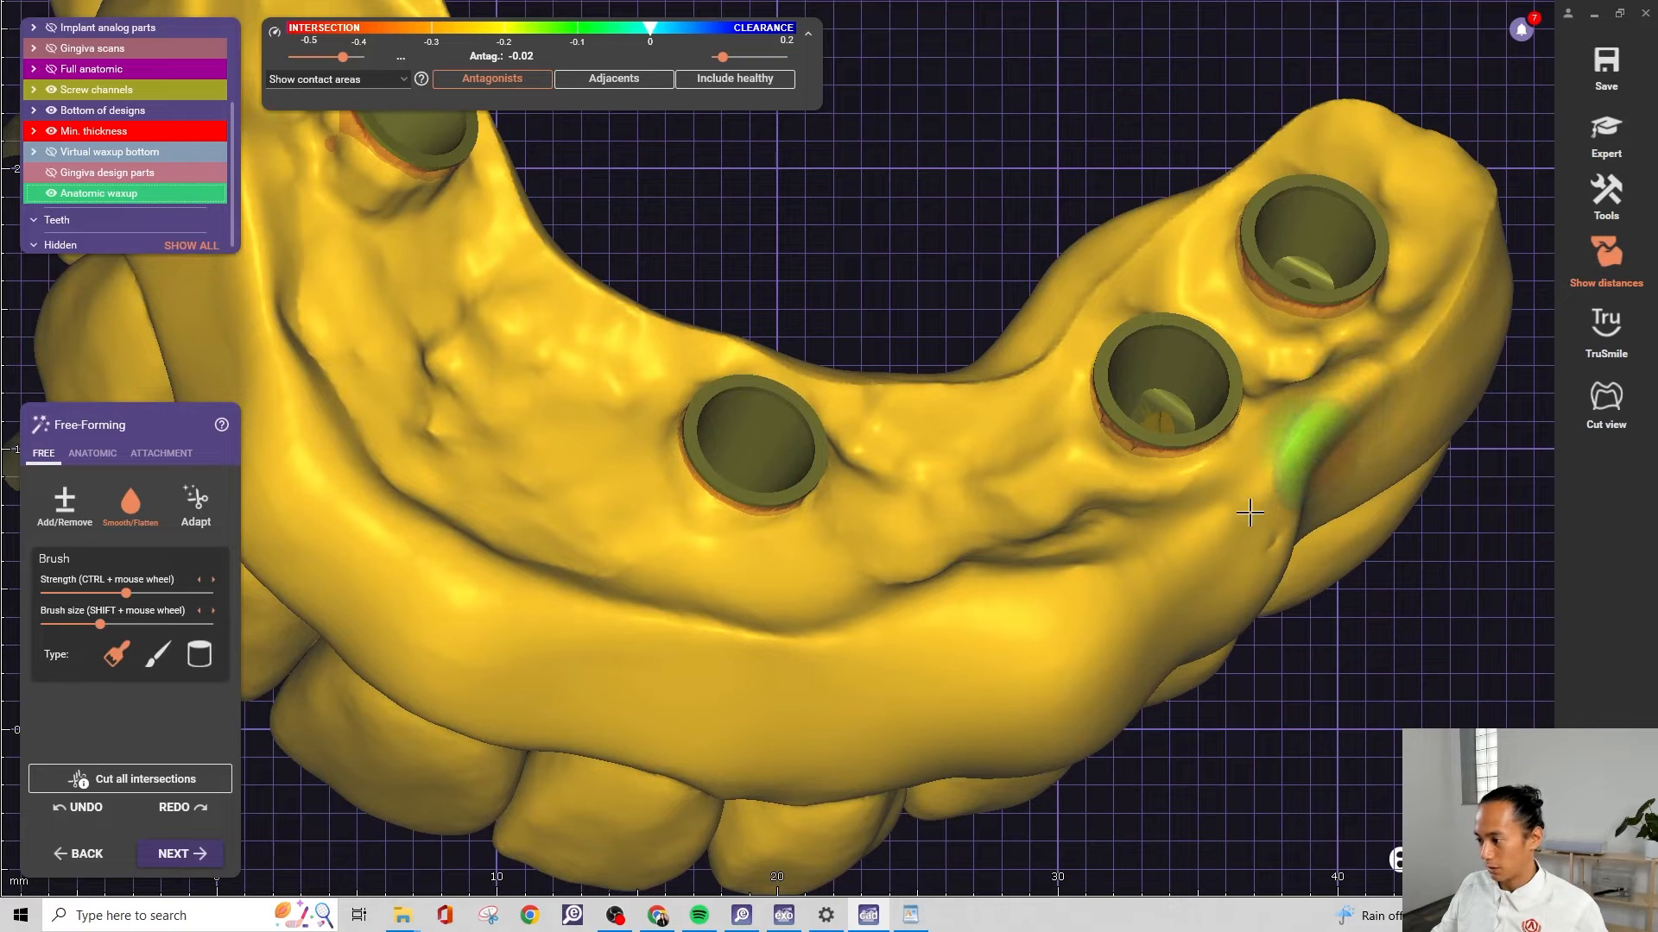
mouse_move(1134, 559)
mouse_down()
mouse_move(702, 636)
mouse_move(463, 569)
mouse_up()
right_drag(1183, 527, 1047, 536)
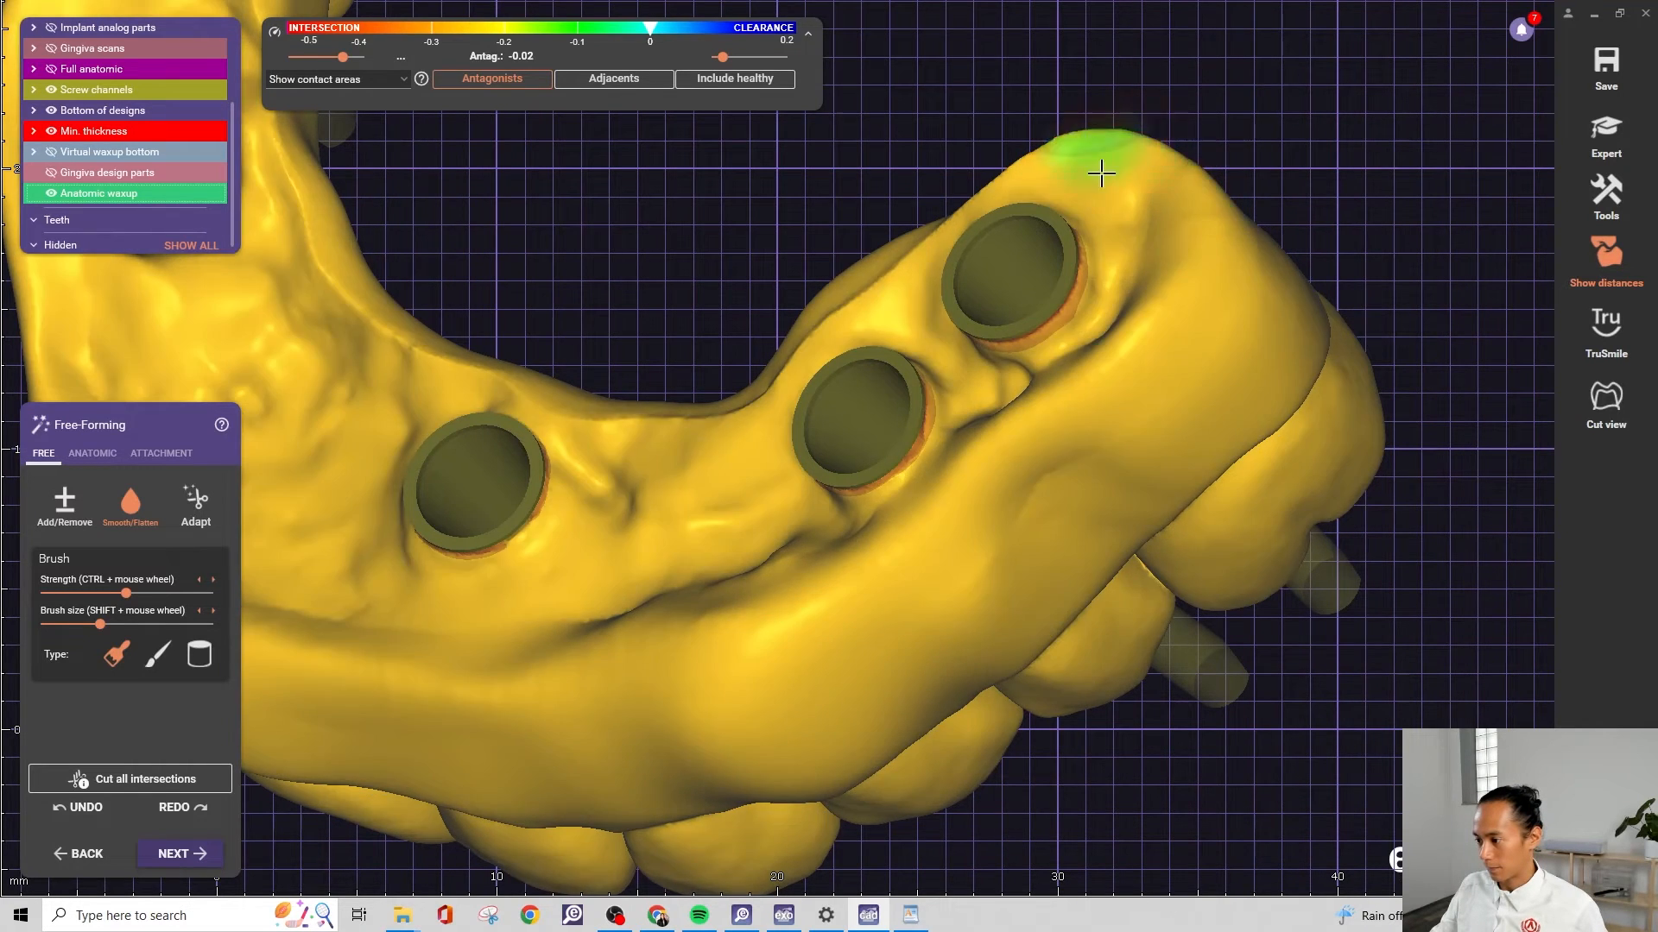
mouse_move(1099, 159)
right_down()
mouse_move(1144, 322)
mouse_move(1095, 562)
right_up()
scroll(1155, 562, up, 5)
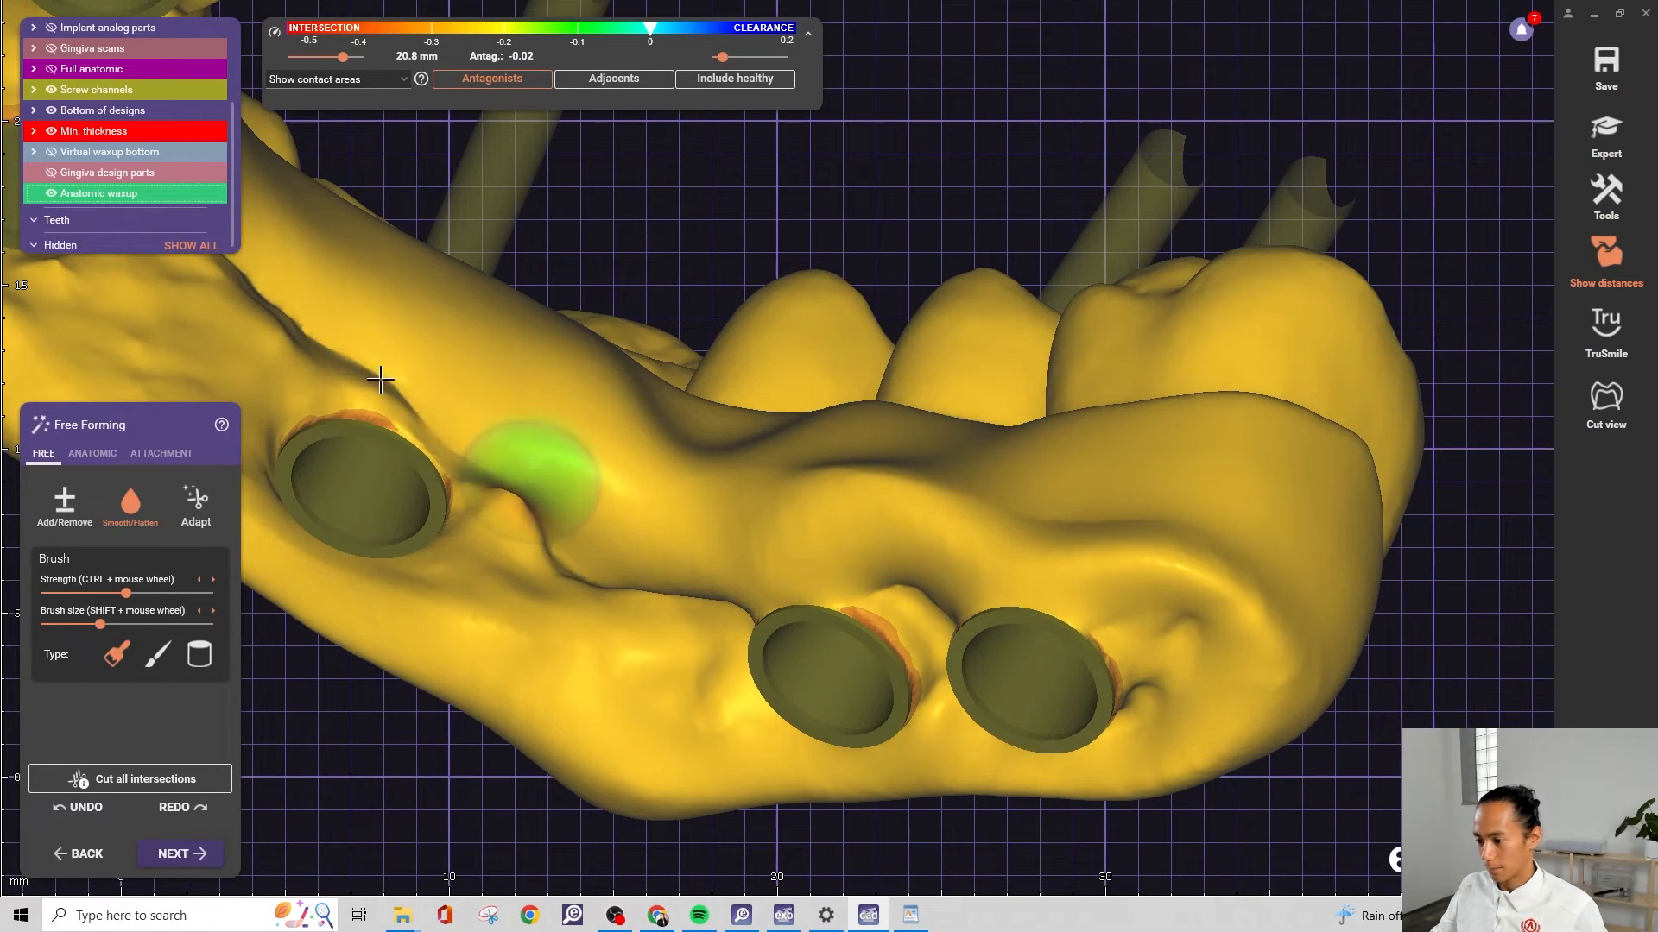
Smooth the step beside the implants on the tissue-facing side along the arm with the widely spaced implants
scroll(726, 321, down, 3)
right_drag(726, 321, 915, 535)
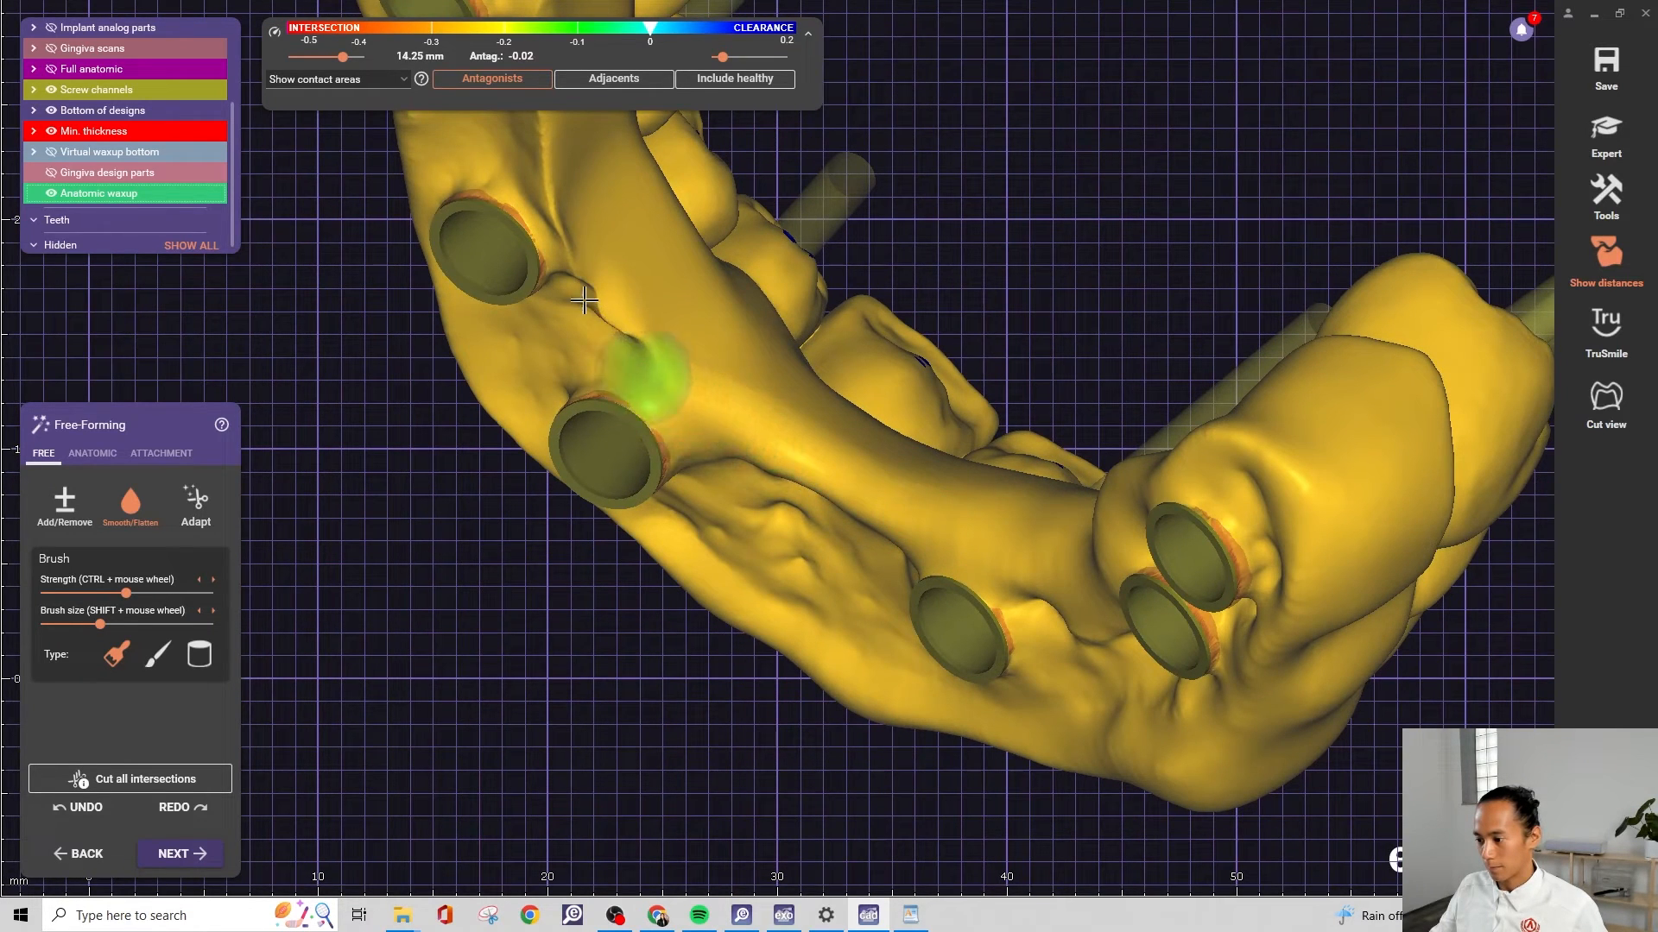
scroll(761, 298, down, 4)
right_drag(762, 298, 768, 471)
scroll(767, 472, up, 4)
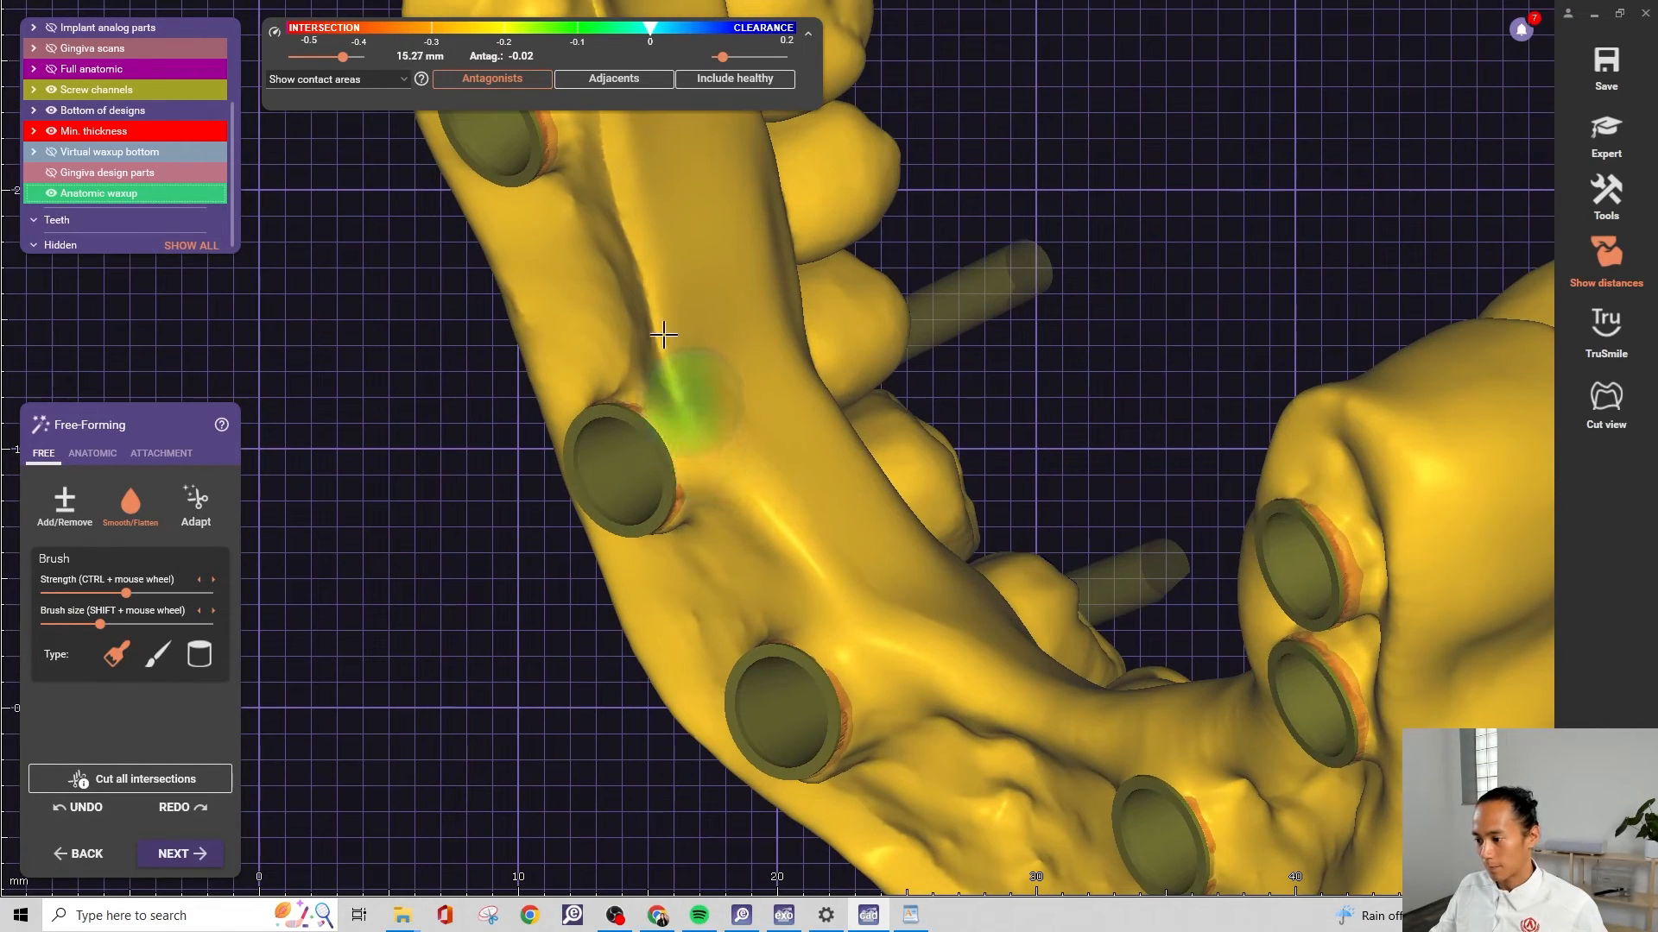
scroll(639, 209, down, 3)
middle_drag(645, 267, 738, 450)
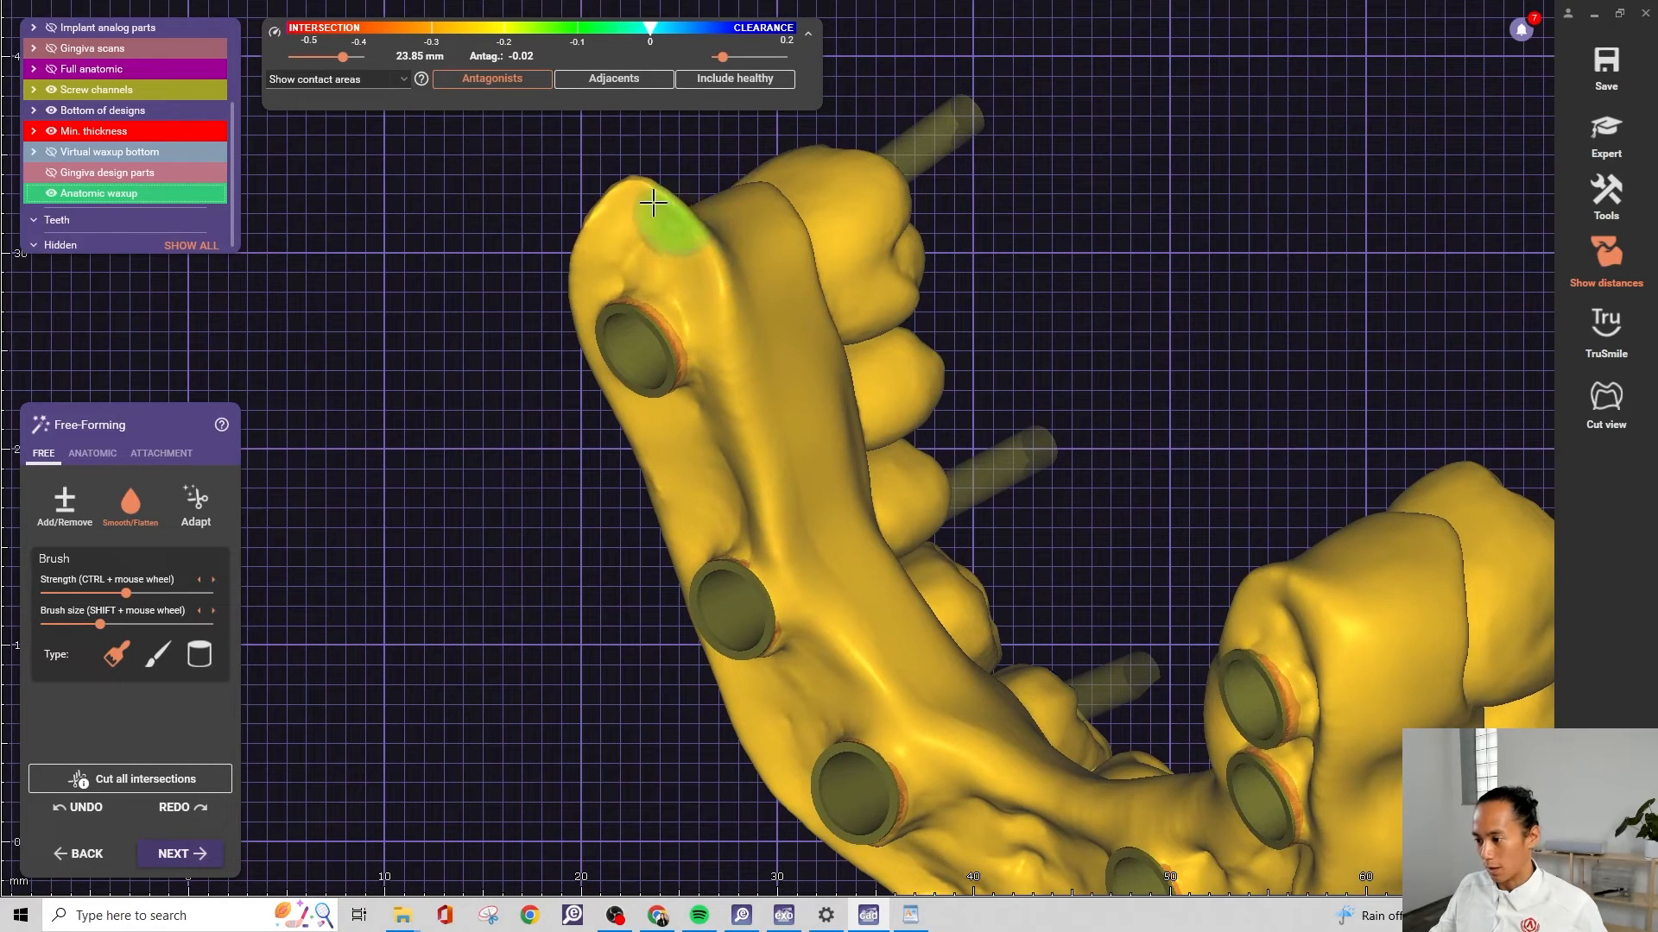
Round off the pointed distal end of the gingiva base behind the last molar on the widely spaced implant side
right_drag(570, 240, 652, 321)
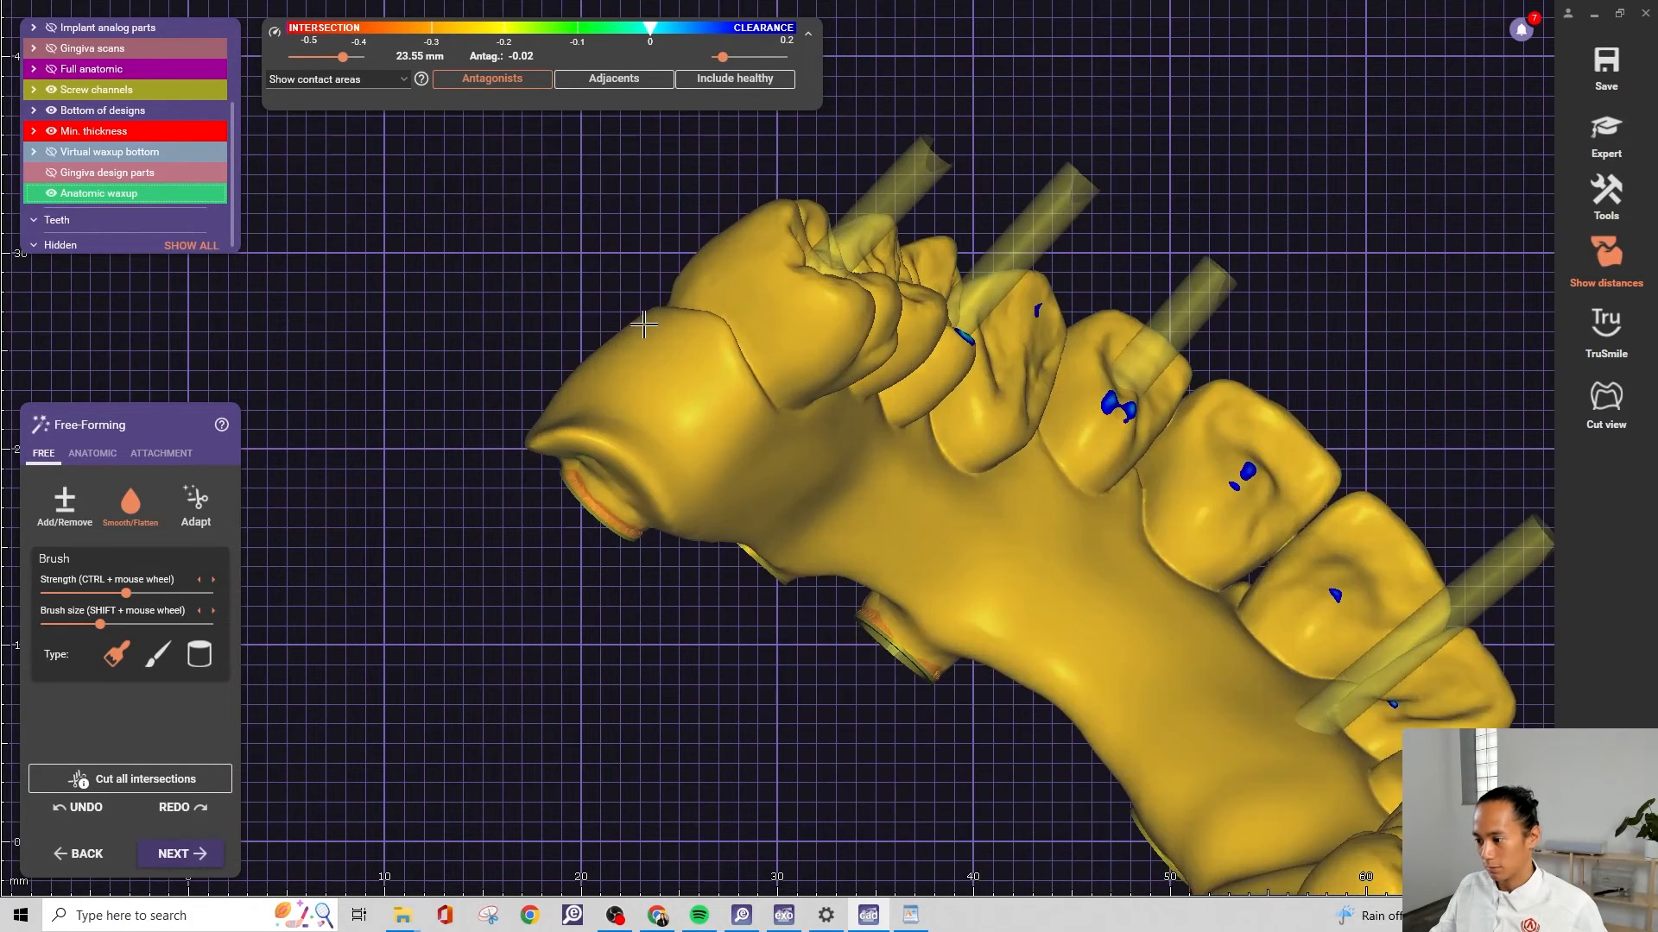
scroll(651, 346, up, 4)
right_drag(619, 498, 610, 517)
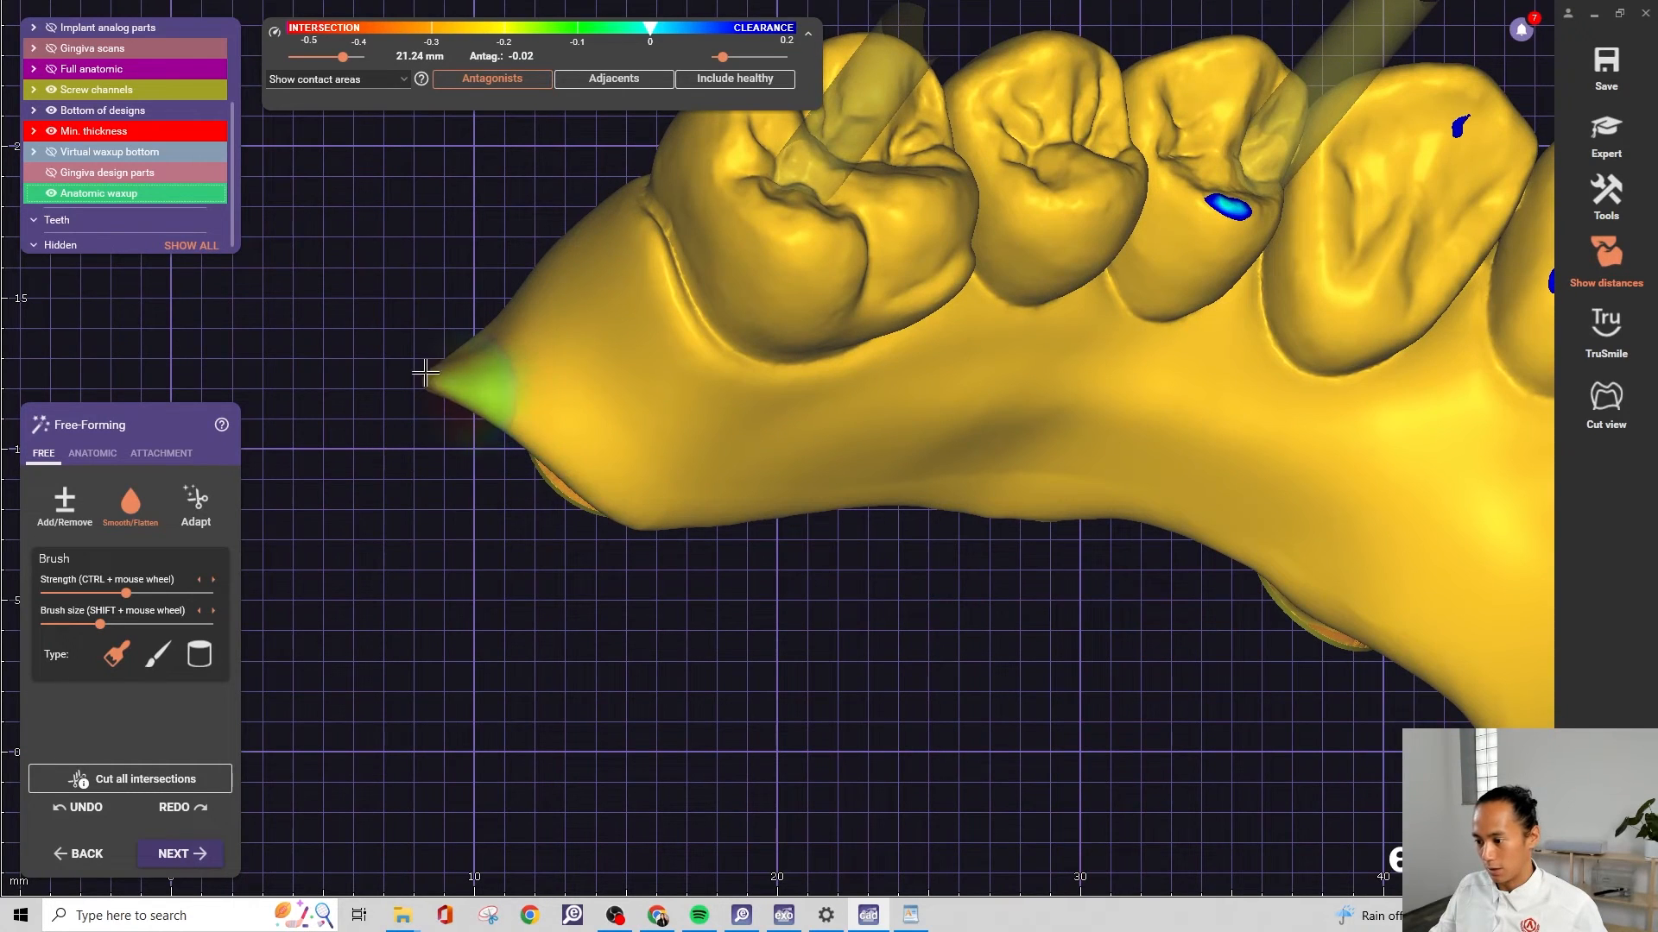
right_drag(425, 373, 661, 519)
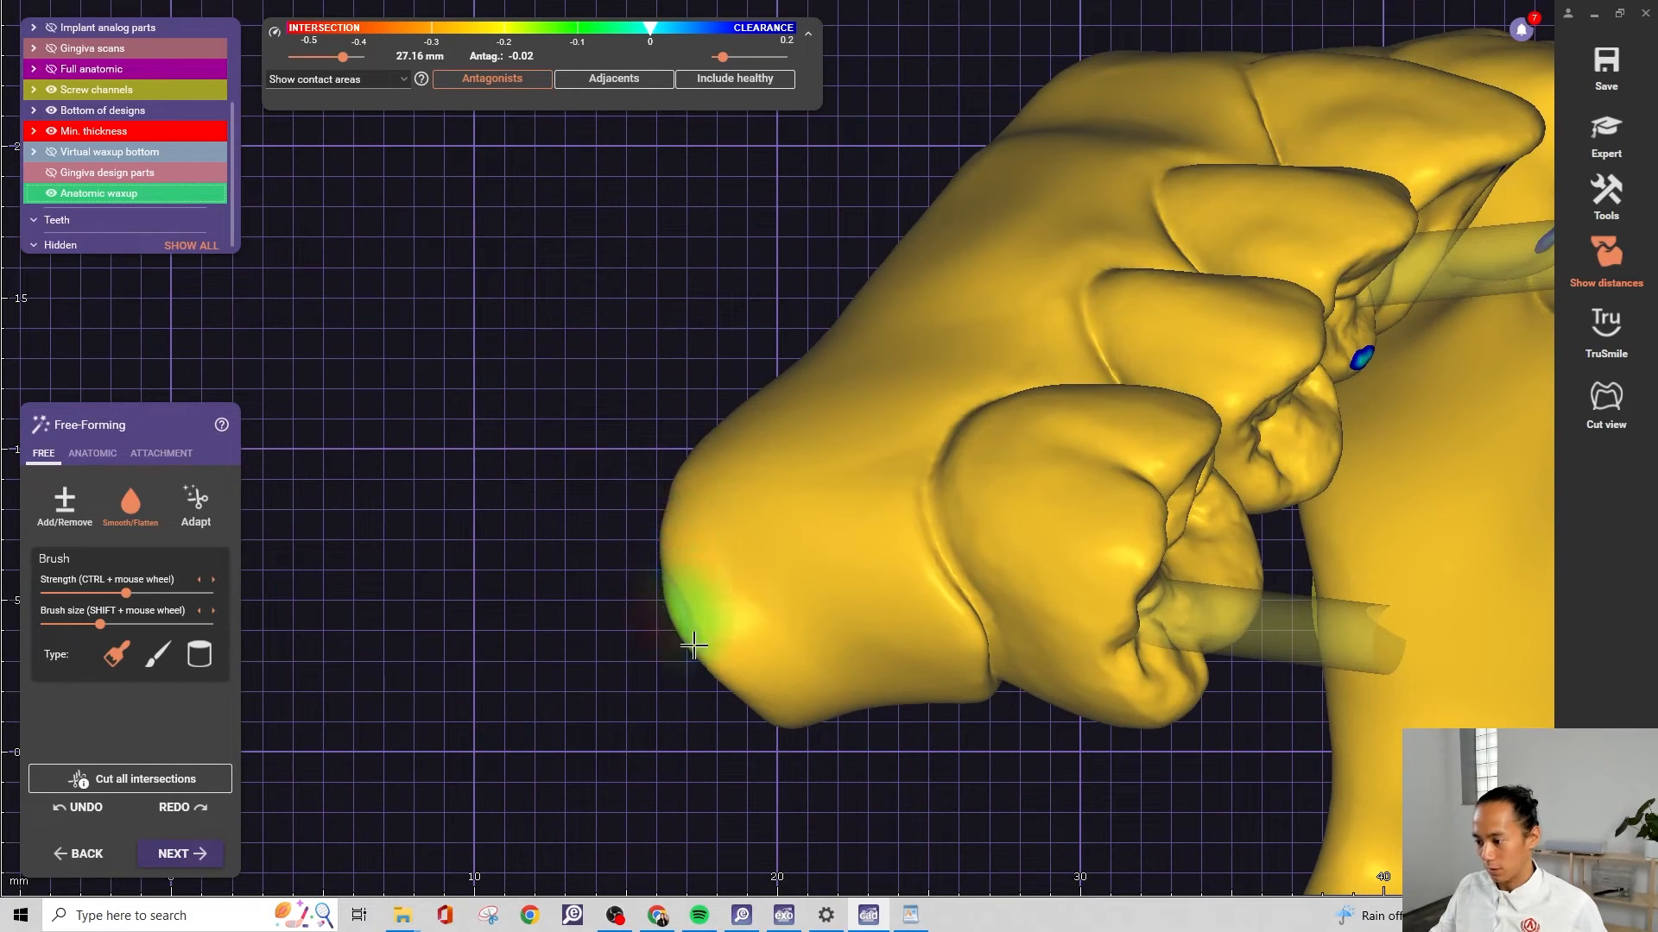
right_drag(813, 758, 591, 535)
right_drag(491, 438, 536, 405)
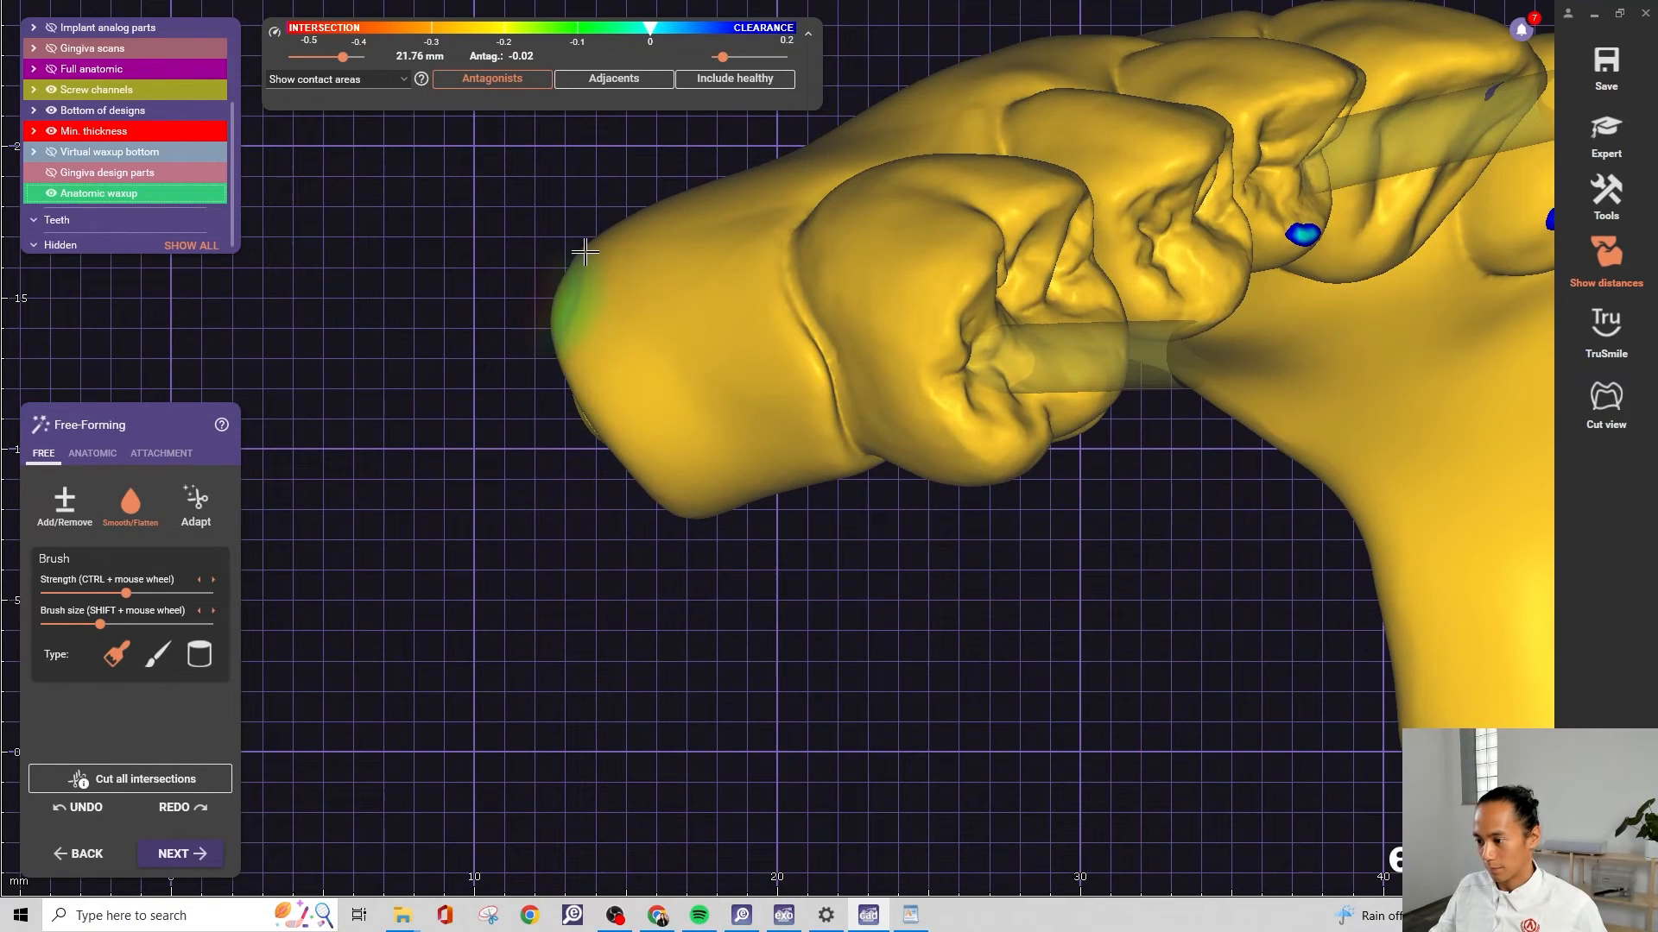
right_drag(584, 251, 573, 303)
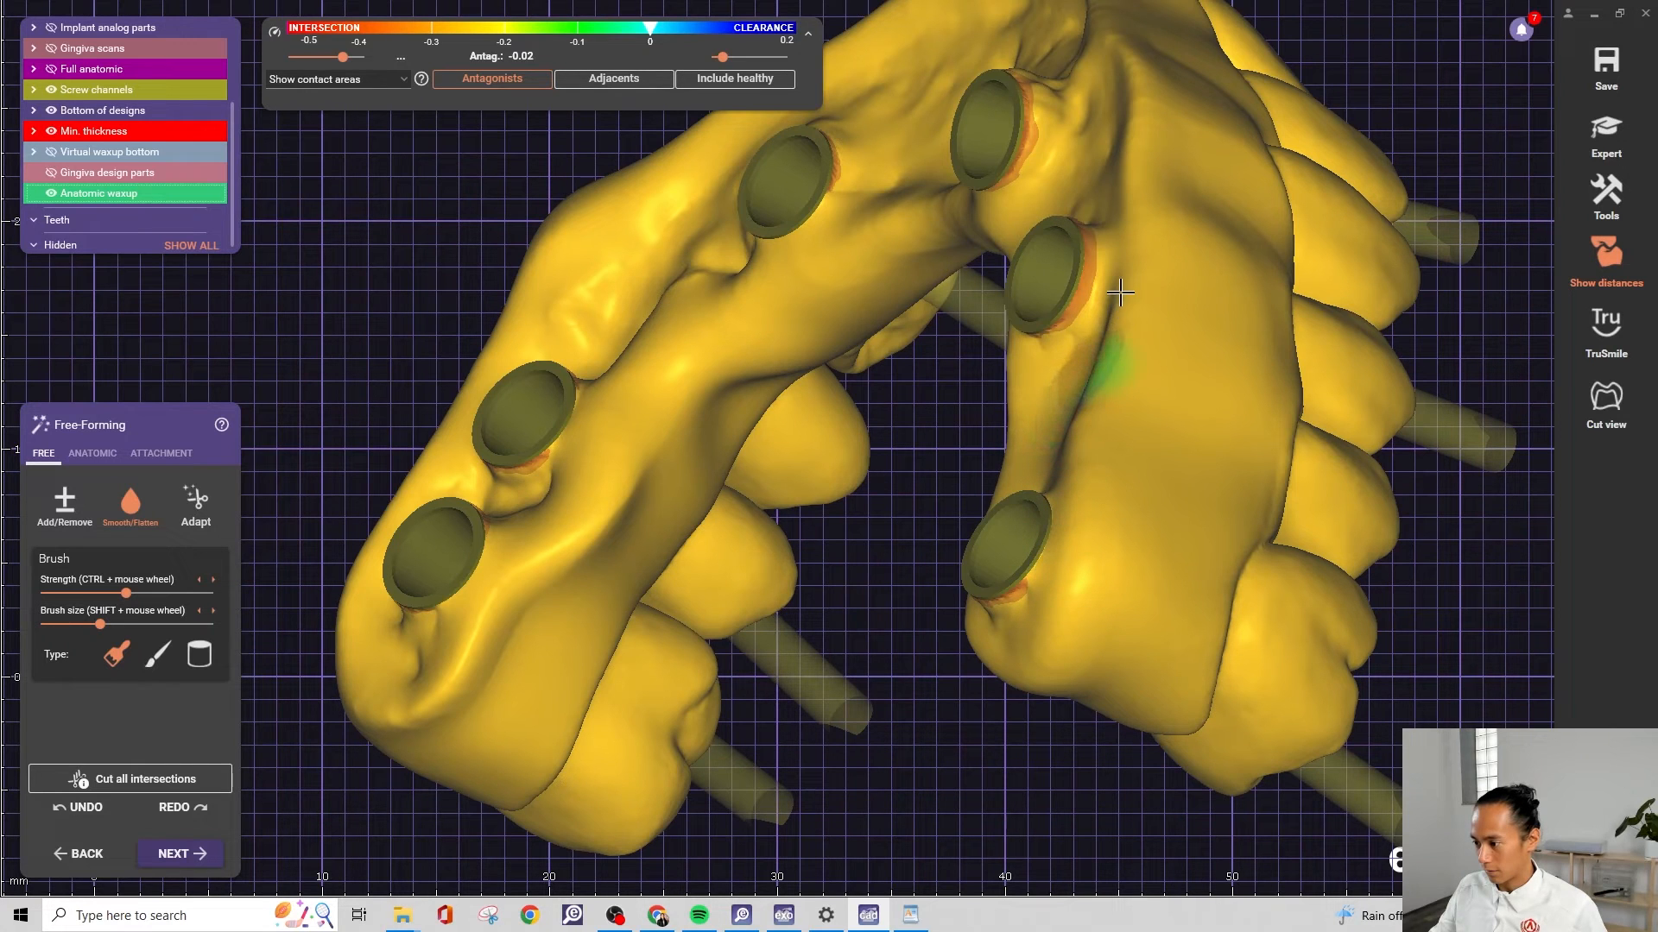
Increase the smoothing brush's size and strength and smooth the buccal ridge of the tissue-facing surface around the front of the arch
scroll(1152, 200, down, 3)
right_drag(1143, 226, 1140, 229)
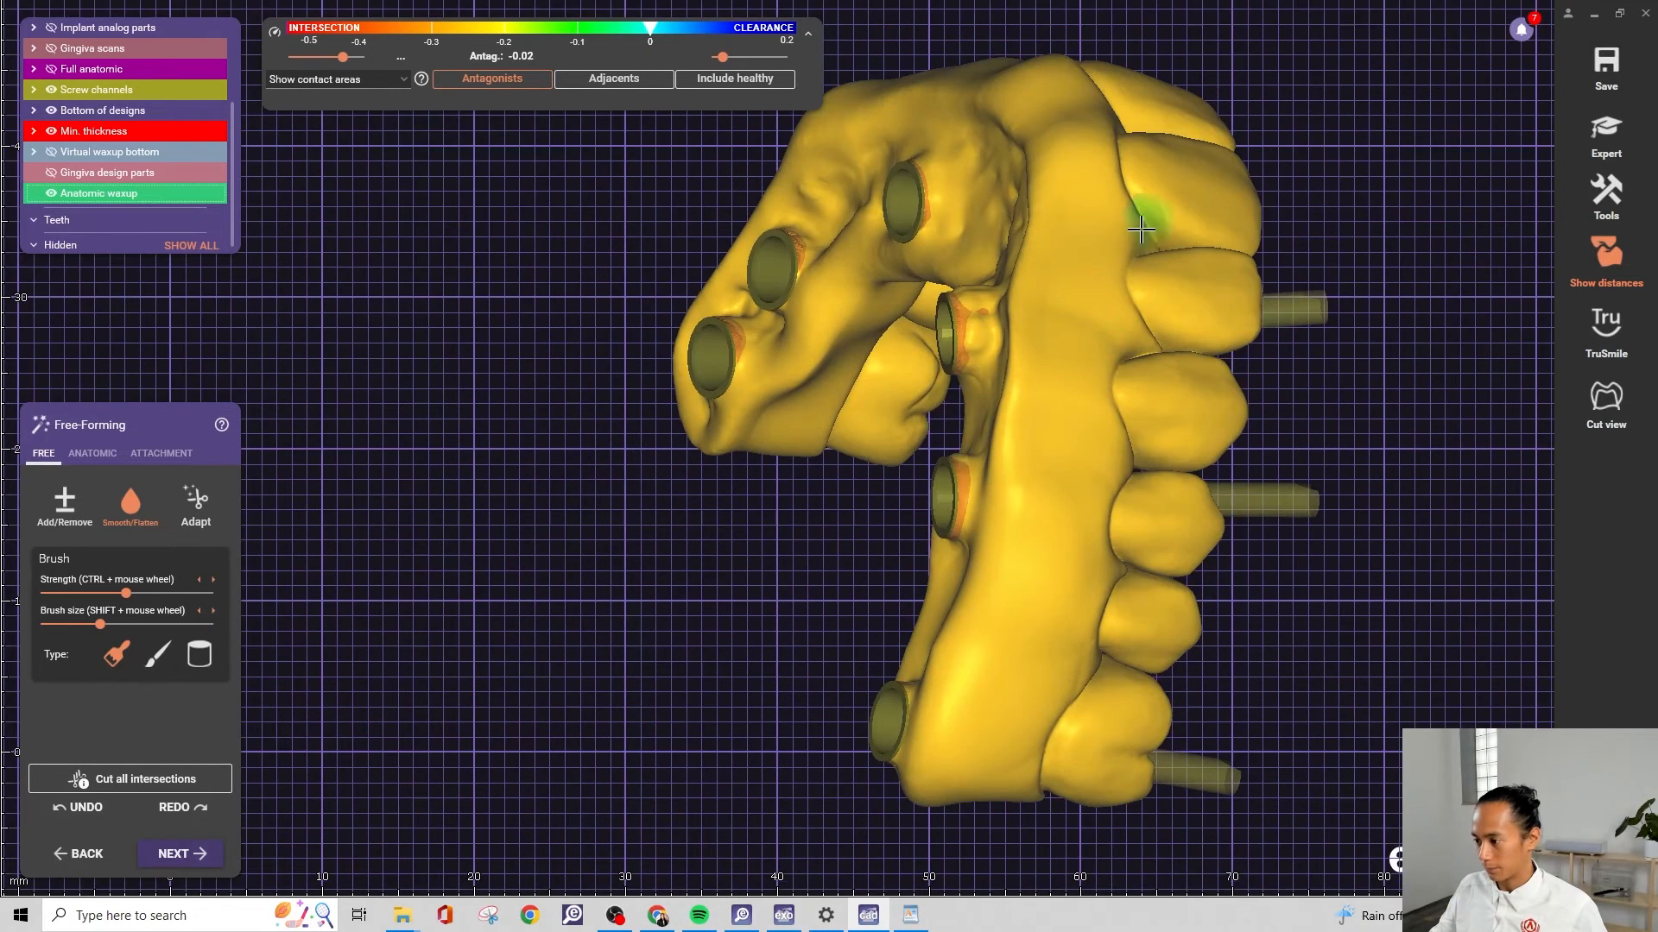
shift+scroll(1023, 445, up, 4)
mouse_move(1023, 444)
right_down()
mouse_move(1006, 451)
mouse_move(1244, 510)
mouse_move(1170, 518)
right_up()
scroll(1118, 547, up, 5)
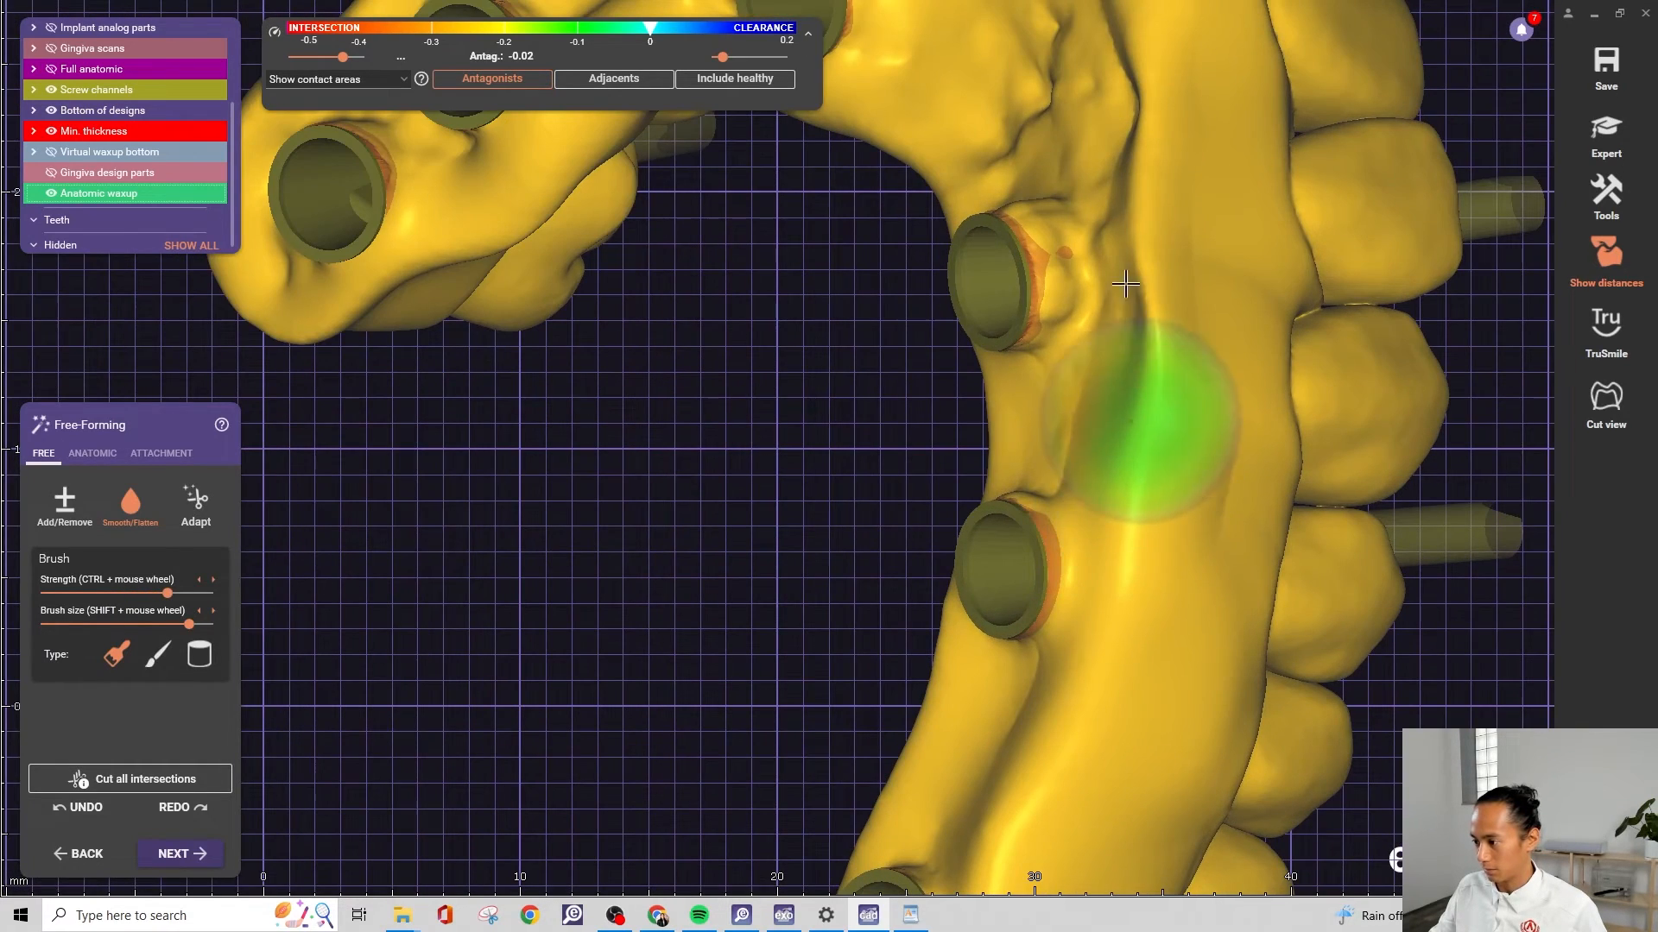
mouse_move(1147, 271)
right_down()
mouse_move(1018, 345)
mouse_move(1006, 646)
right_up()
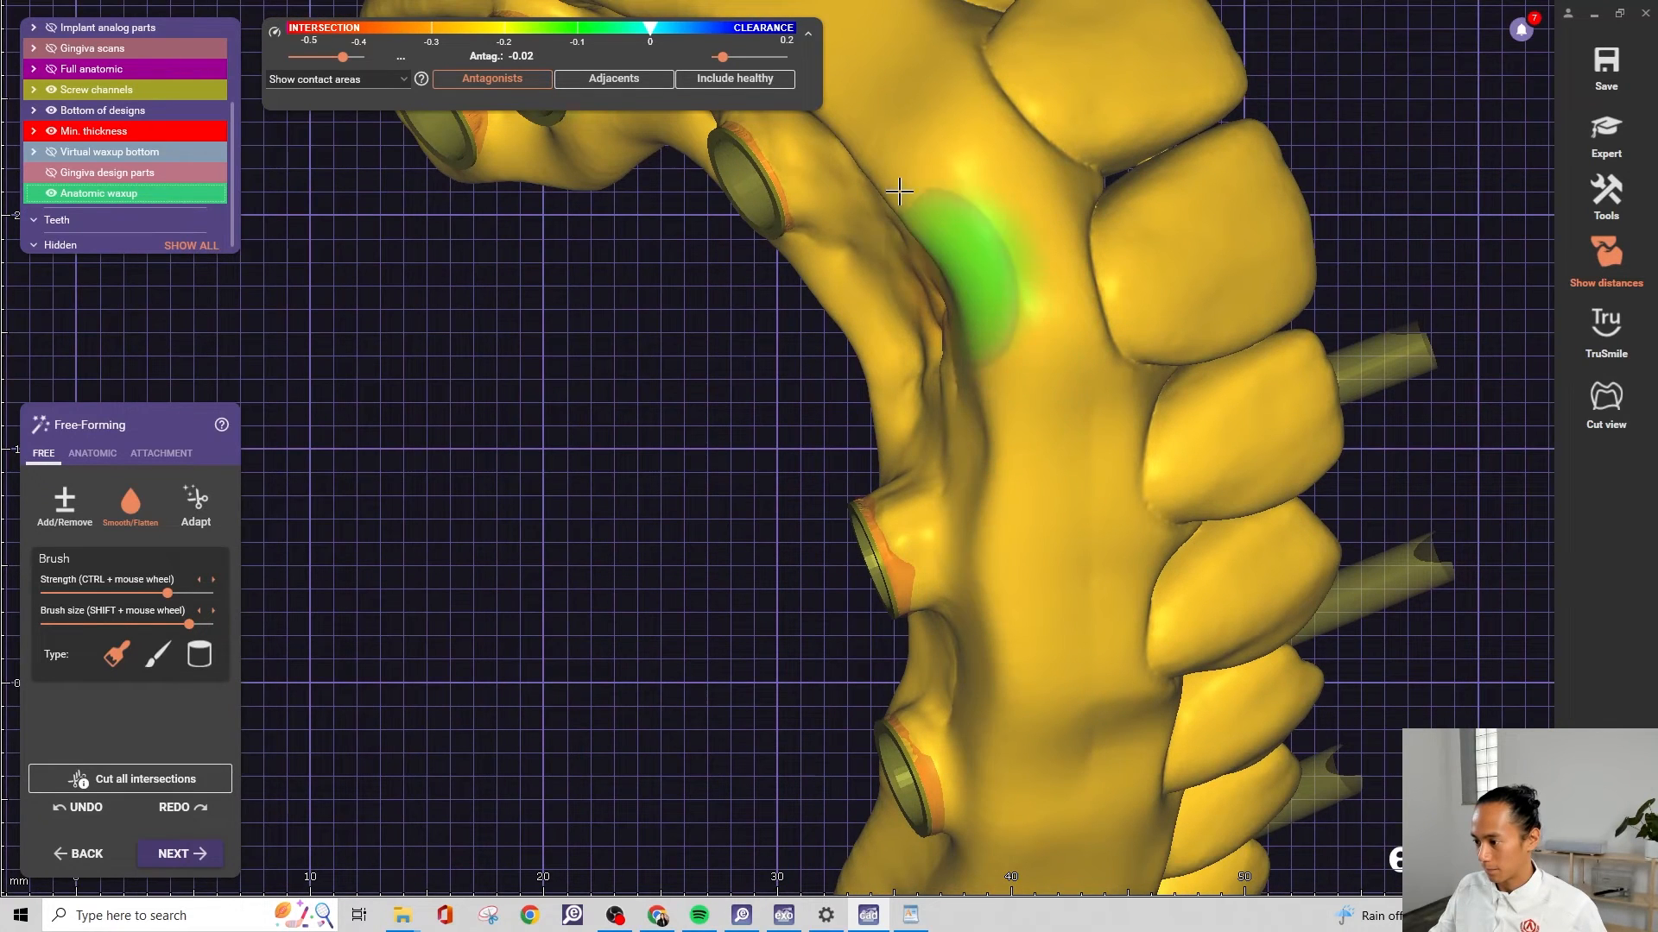
scroll(887, 172, down, 3)
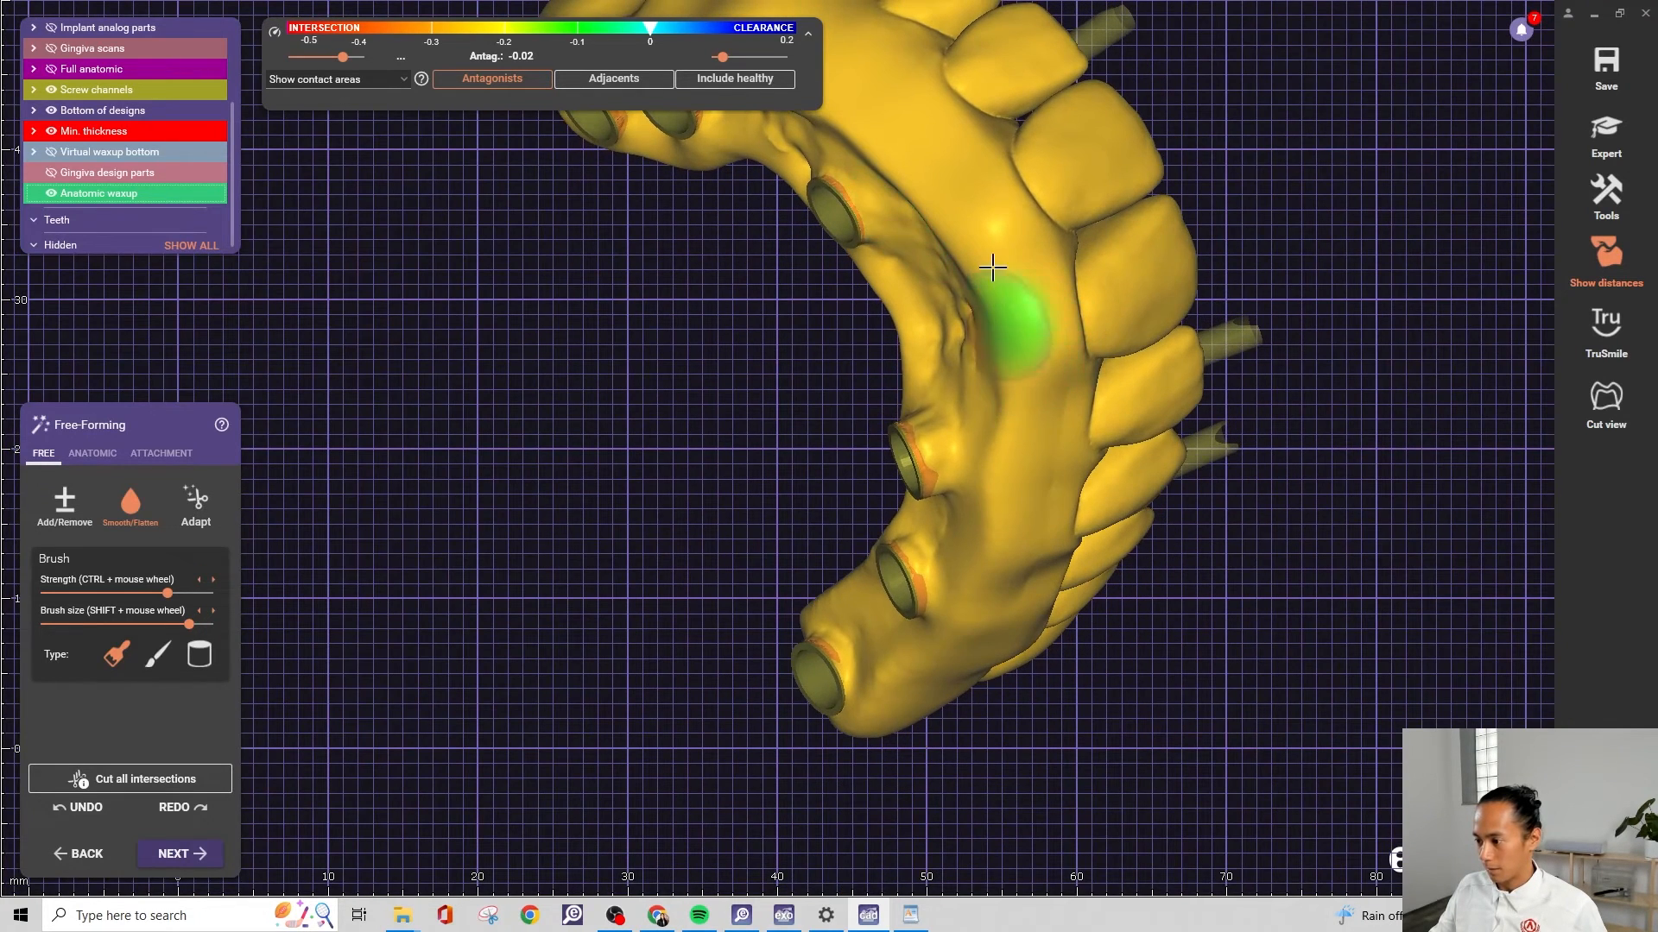
Smooth the tissue-facing ridge above the two closely spaced implants and check the waxup from the occlusal side
scroll(916, 207, down, 3)
mouse_move(943, 232)
right_down()
mouse_move(944, 254)
mouse_move(972, 252)
right_up()
scroll(944, 252, up, 3)
middle_drag(972, 252, 1122, 434)
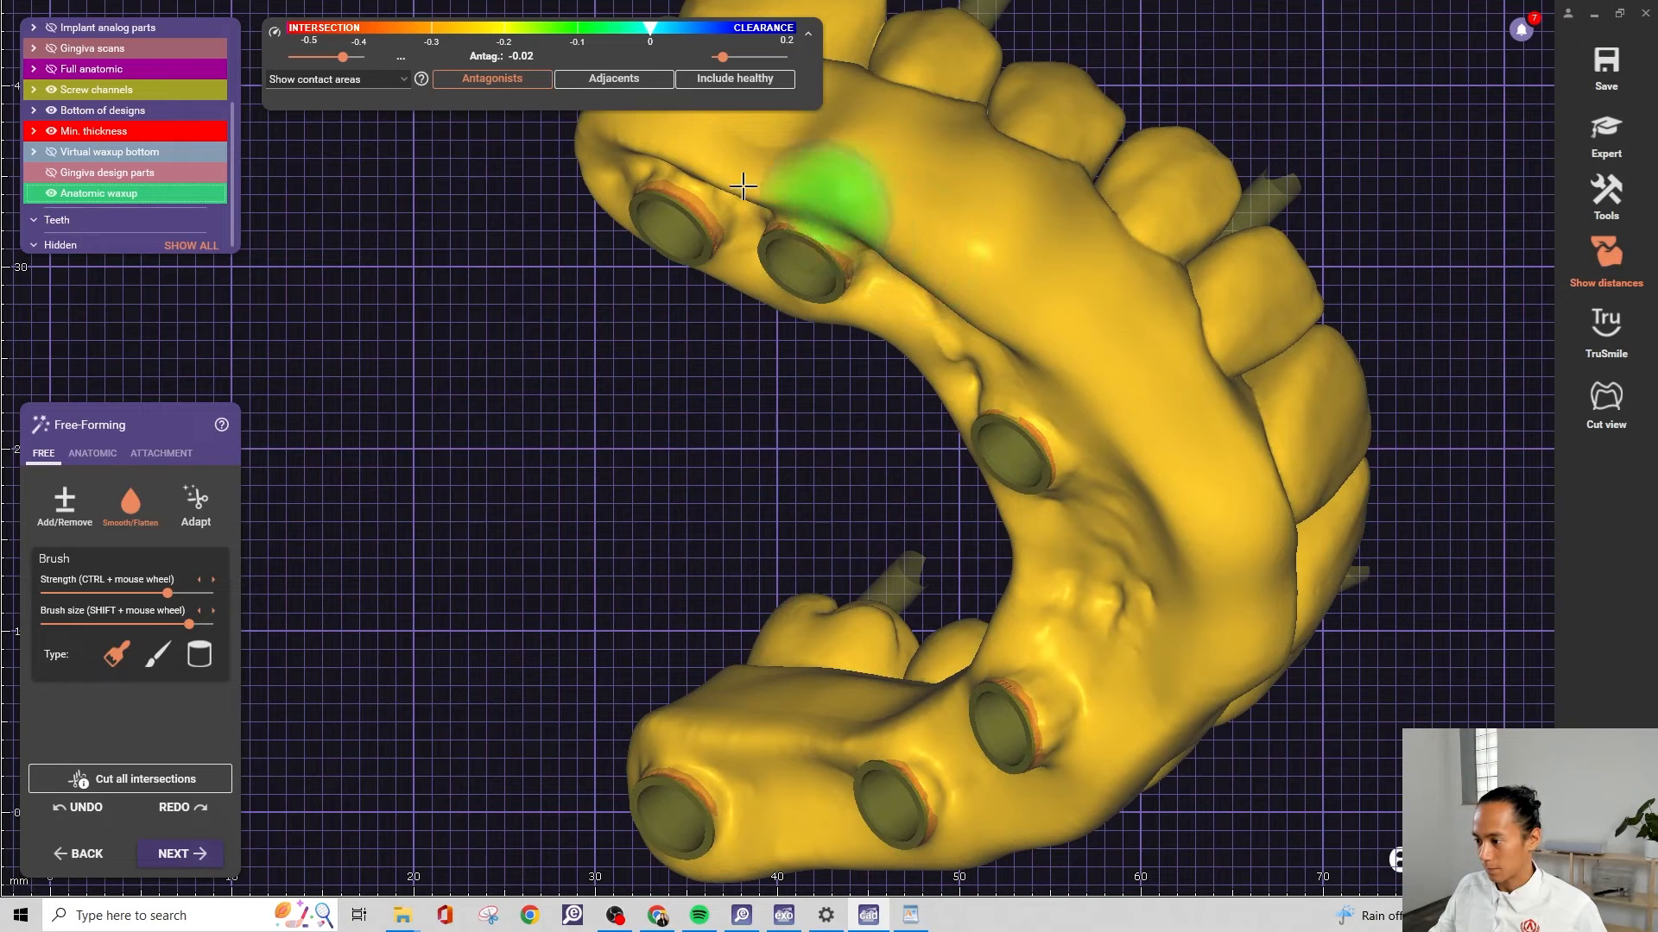
right_drag(733, 200, 1243, 397)
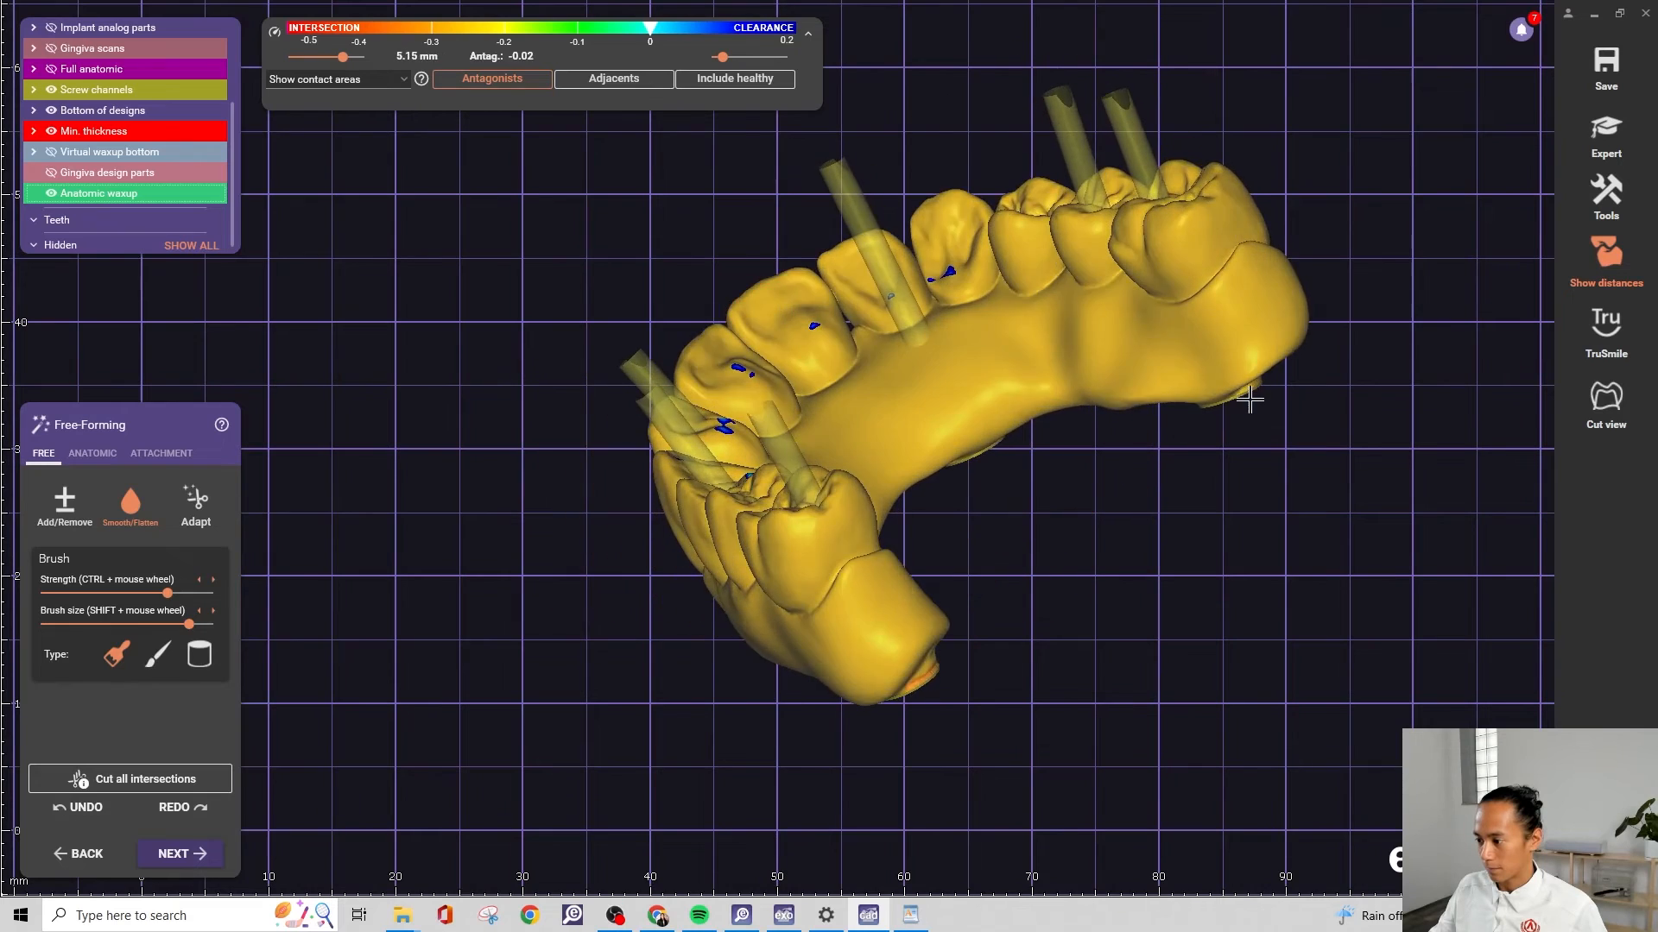
Smooth the palatal edge of the gingiva base beside the premolars and molar on the closely spaced implant side
scroll(1218, 413, up, 5)
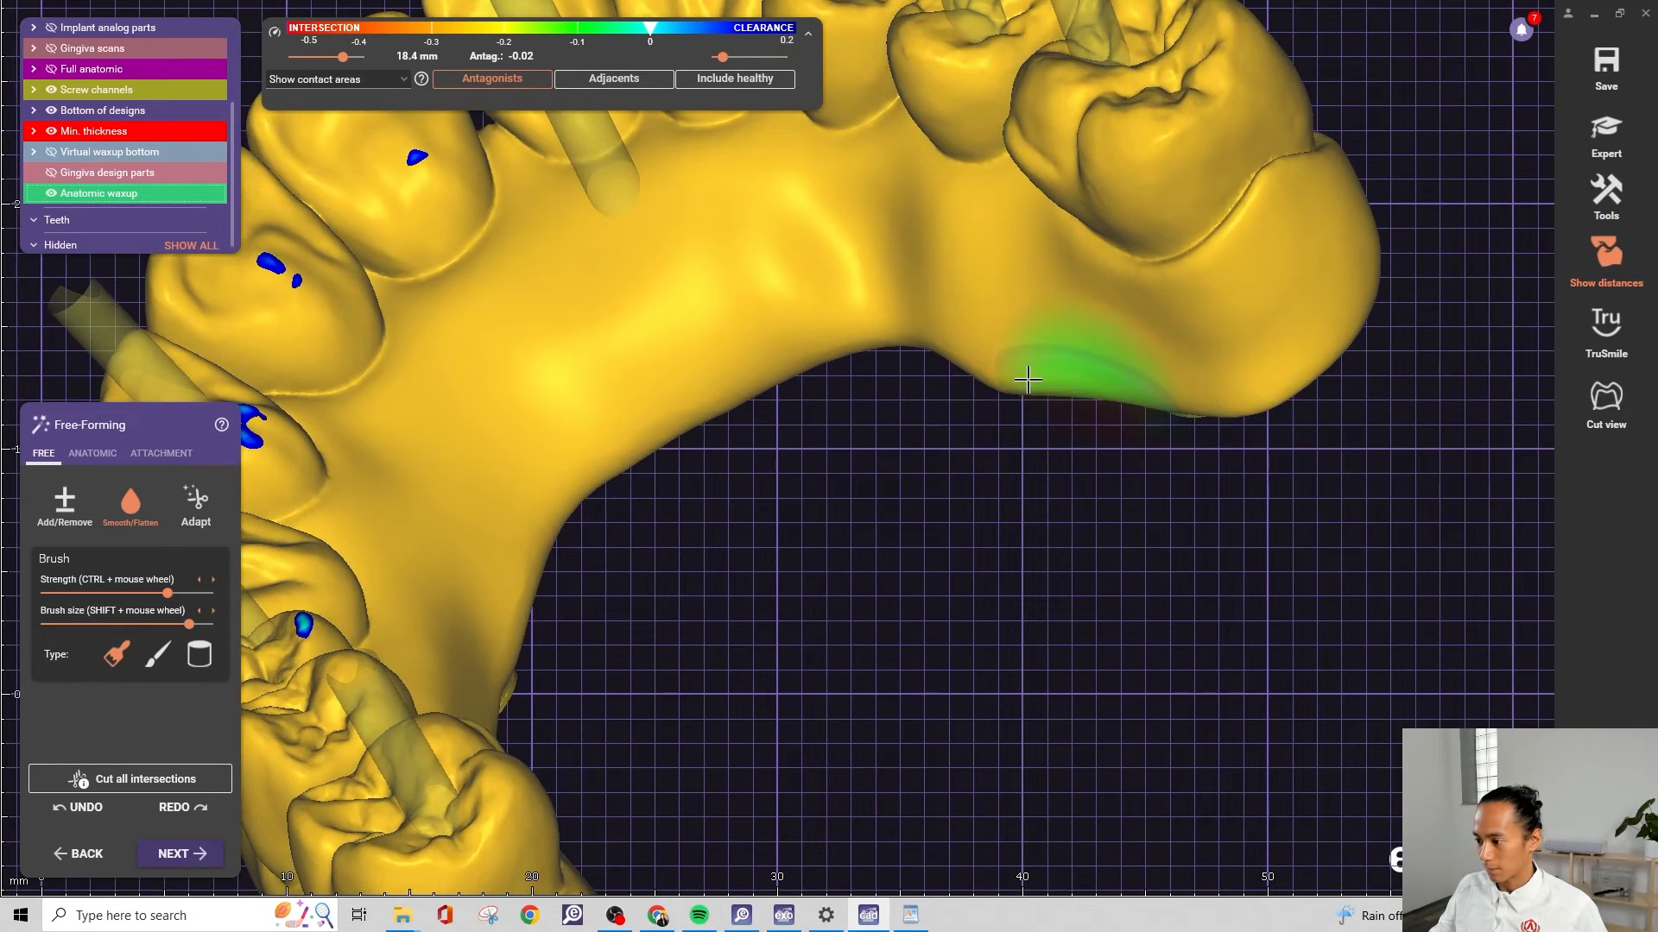
drag(935, 356, 871, 333)
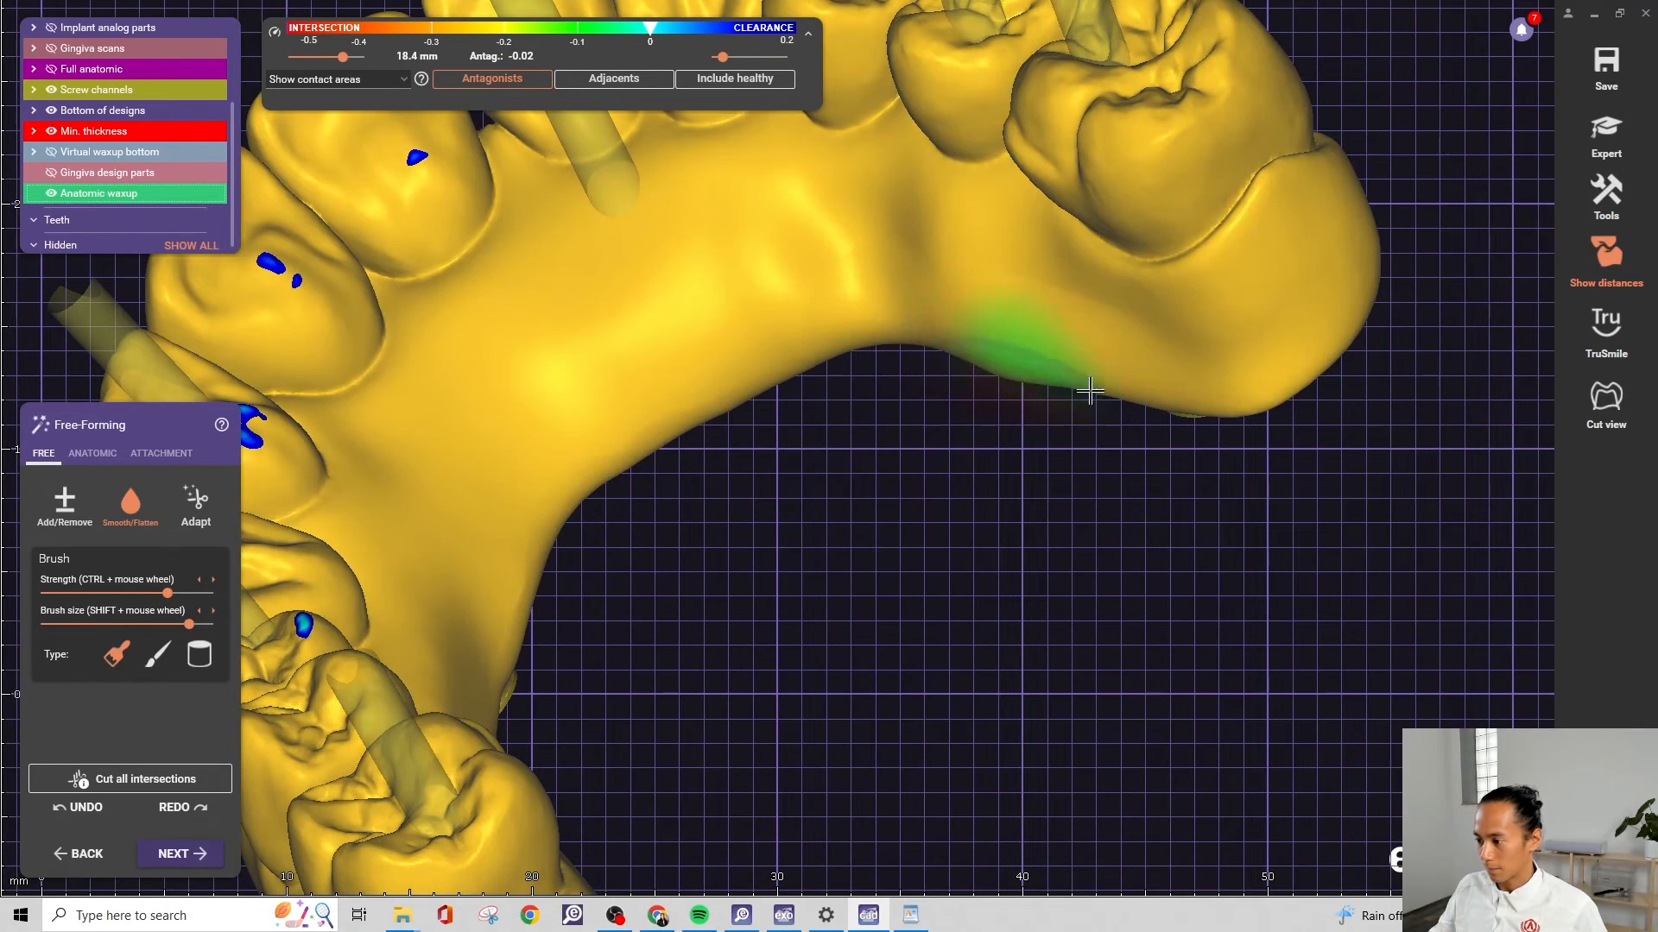
drag(1090, 391, 1184, 401)
Show the jaw scans at 50% opacity to compare the waxup base with the tissue, and hide them again
scroll(1086, 420, down, 3)
right_drag(1087, 420, 1084, 426)
middle_drag(1085, 425, 1177, 251)
scroll(1176, 251, down, 3)
right_drag(1177, 251, 1167, 370)
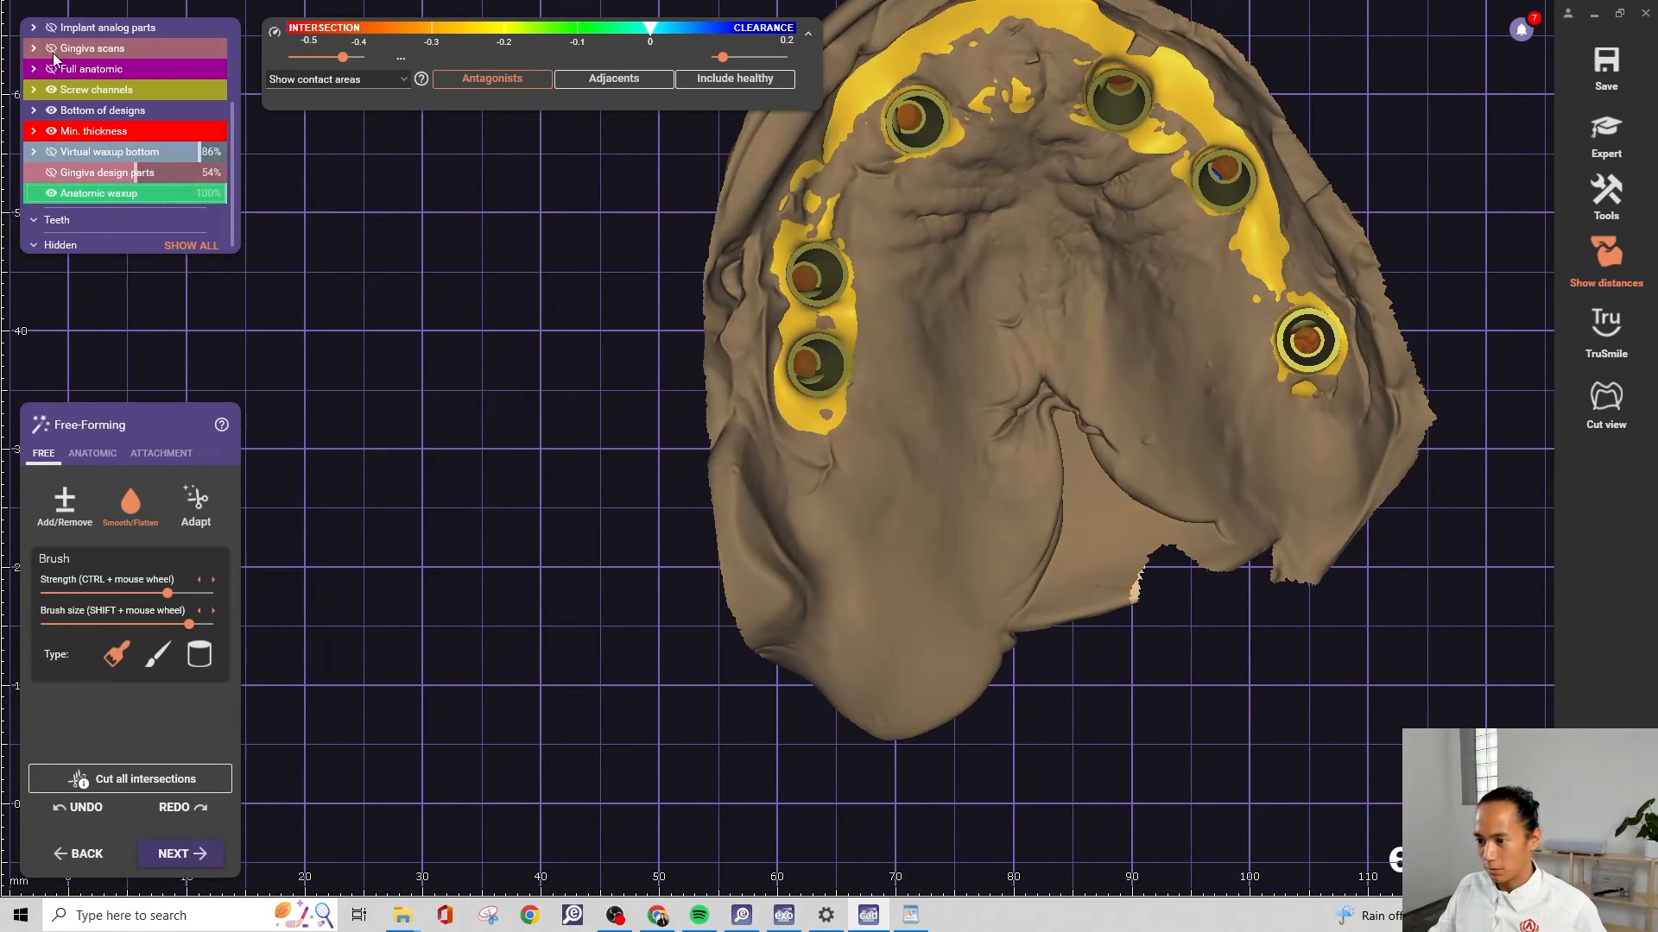
middle_drag(922, 327, 821, 591)
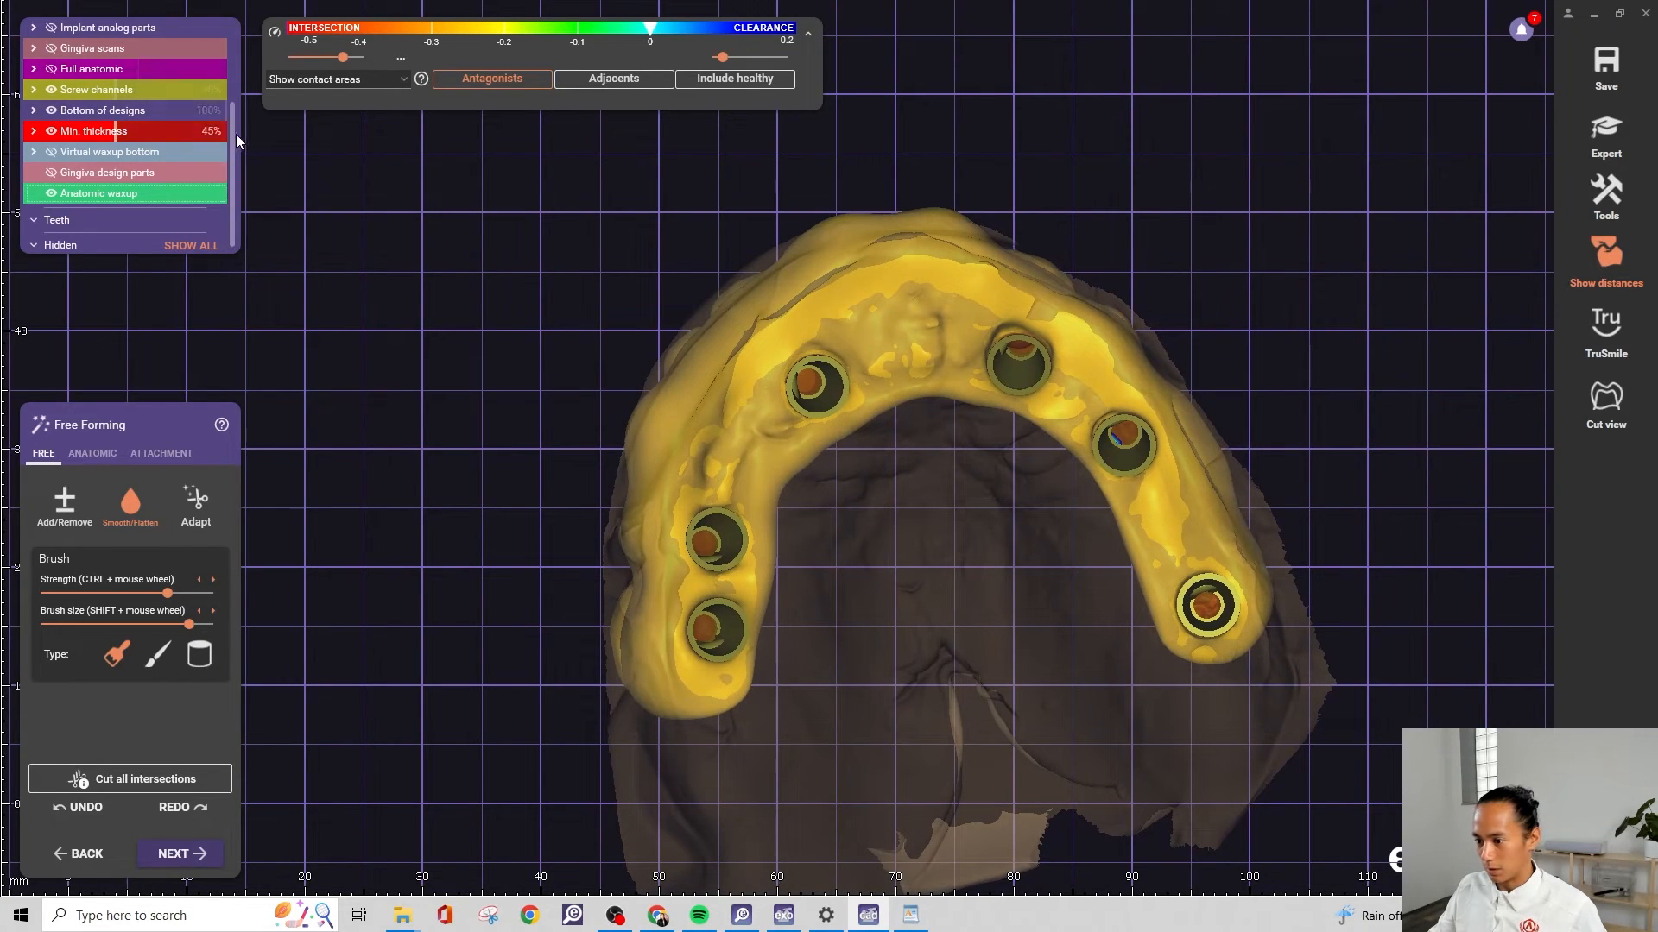
drag(232, 135, 233, 36)
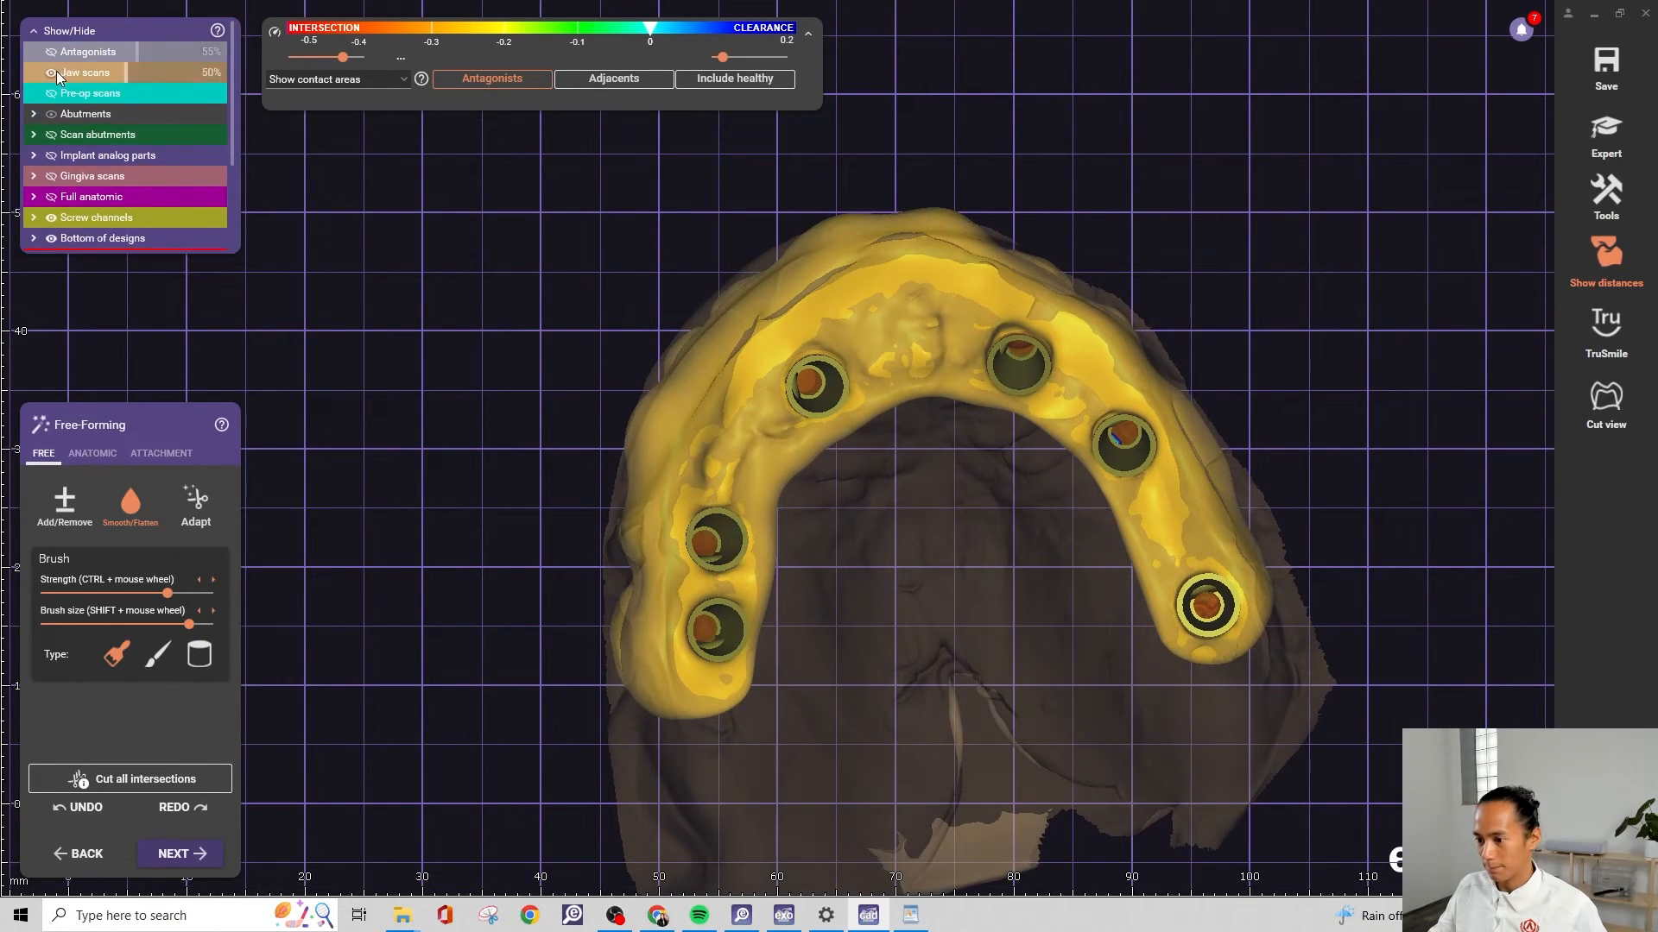
click(51, 72)
Smooth the bumps on the tissue-facing surface between the two front implants and toward the closely spaced rear implants
mouse_move(855, 602)
right_down()
mouse_move(844, 593)
mouse_move(855, 622)
right_up()
scroll(979, 474, up, 3)
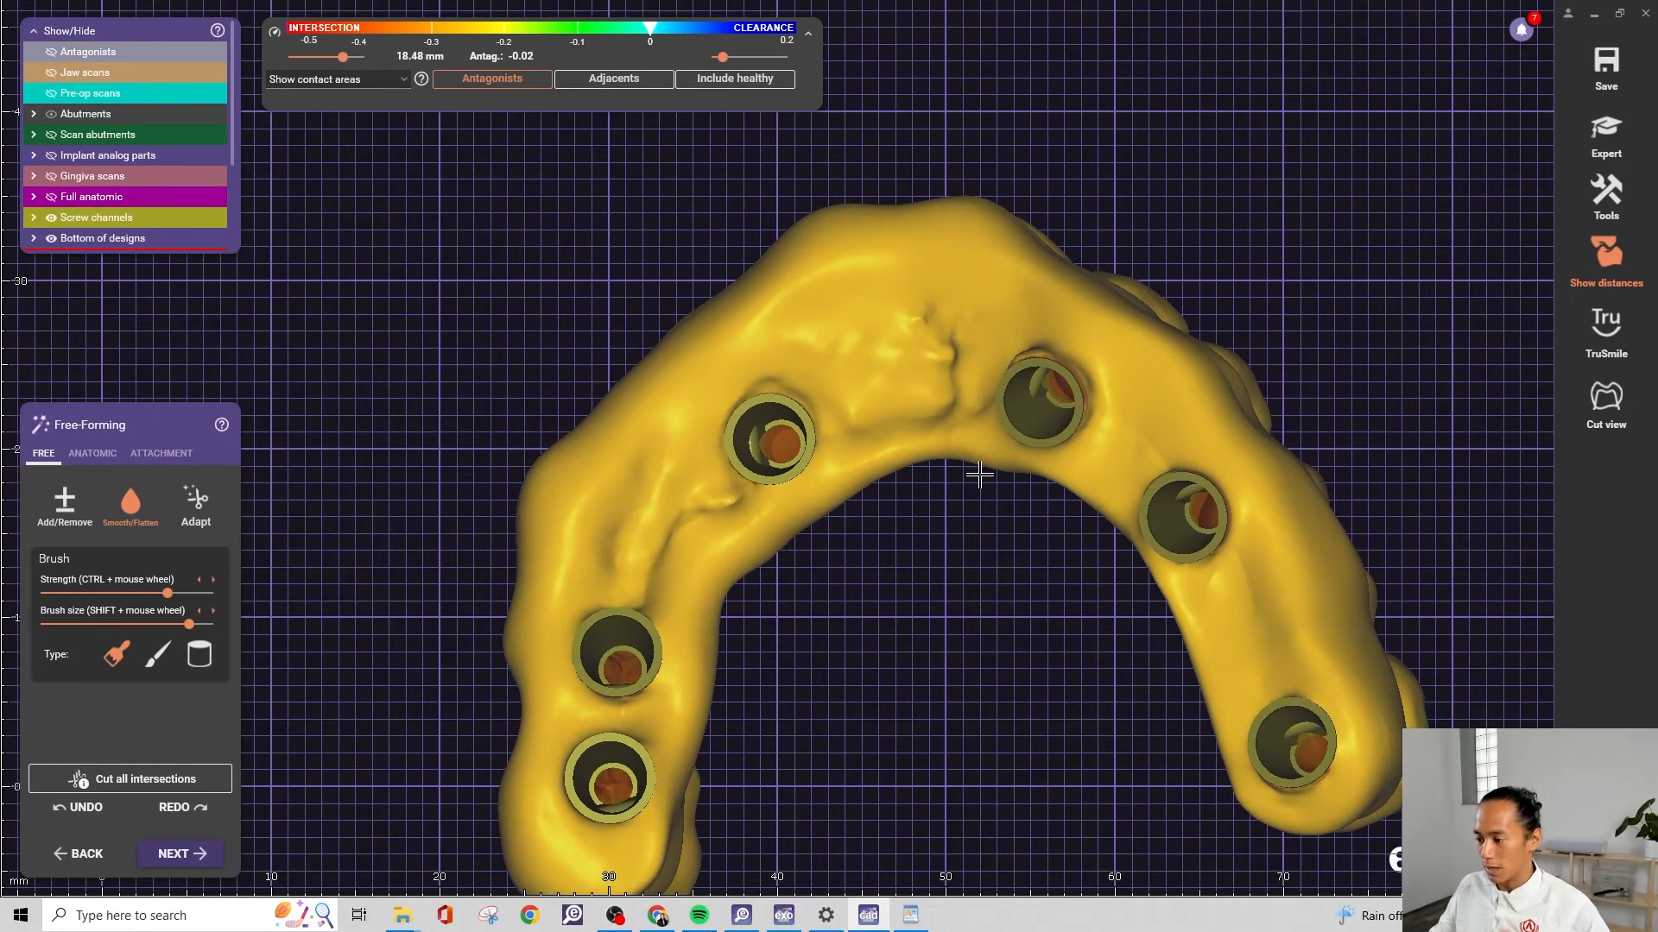
scroll(979, 474, up, 4)
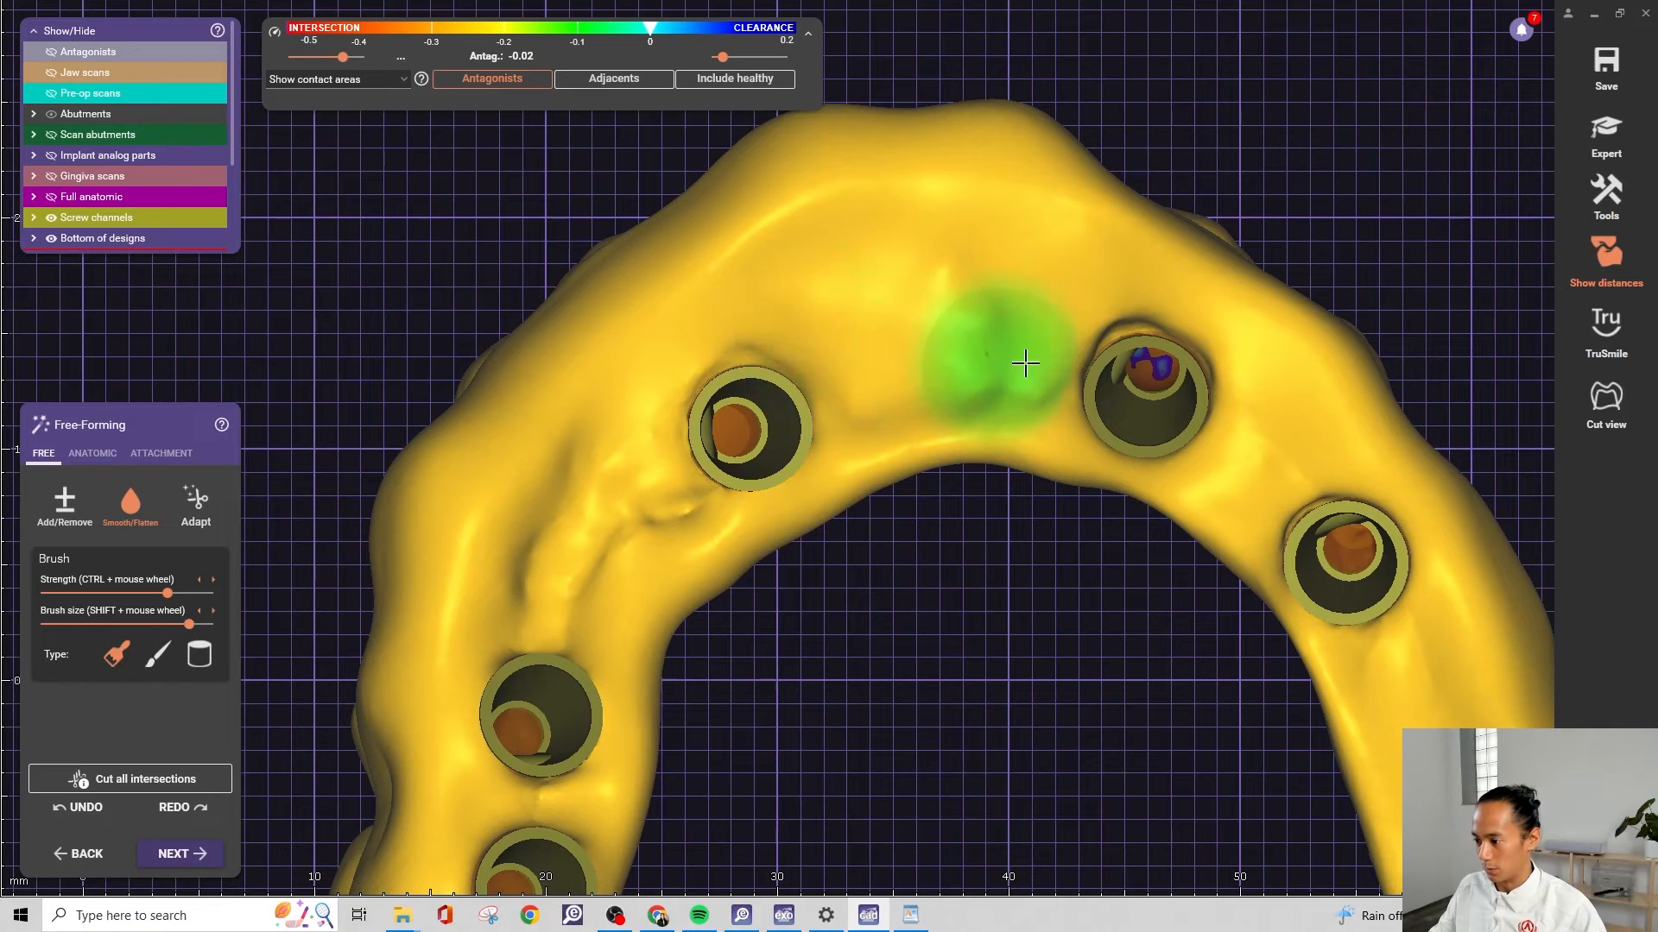
drag(1025, 364, 906, 374)
drag(580, 492, 542, 604)
mouse_move(710, 433)
mouse_down()
mouse_move(618, 479)
mouse_move(533, 595)
mouse_move(549, 641)
mouse_up()
scroll(573, 635, down, 1)
scroll(591, 632, down, 3)
right_drag(853, 811, 847, 759)
middle_drag(847, 759, 837, 622)
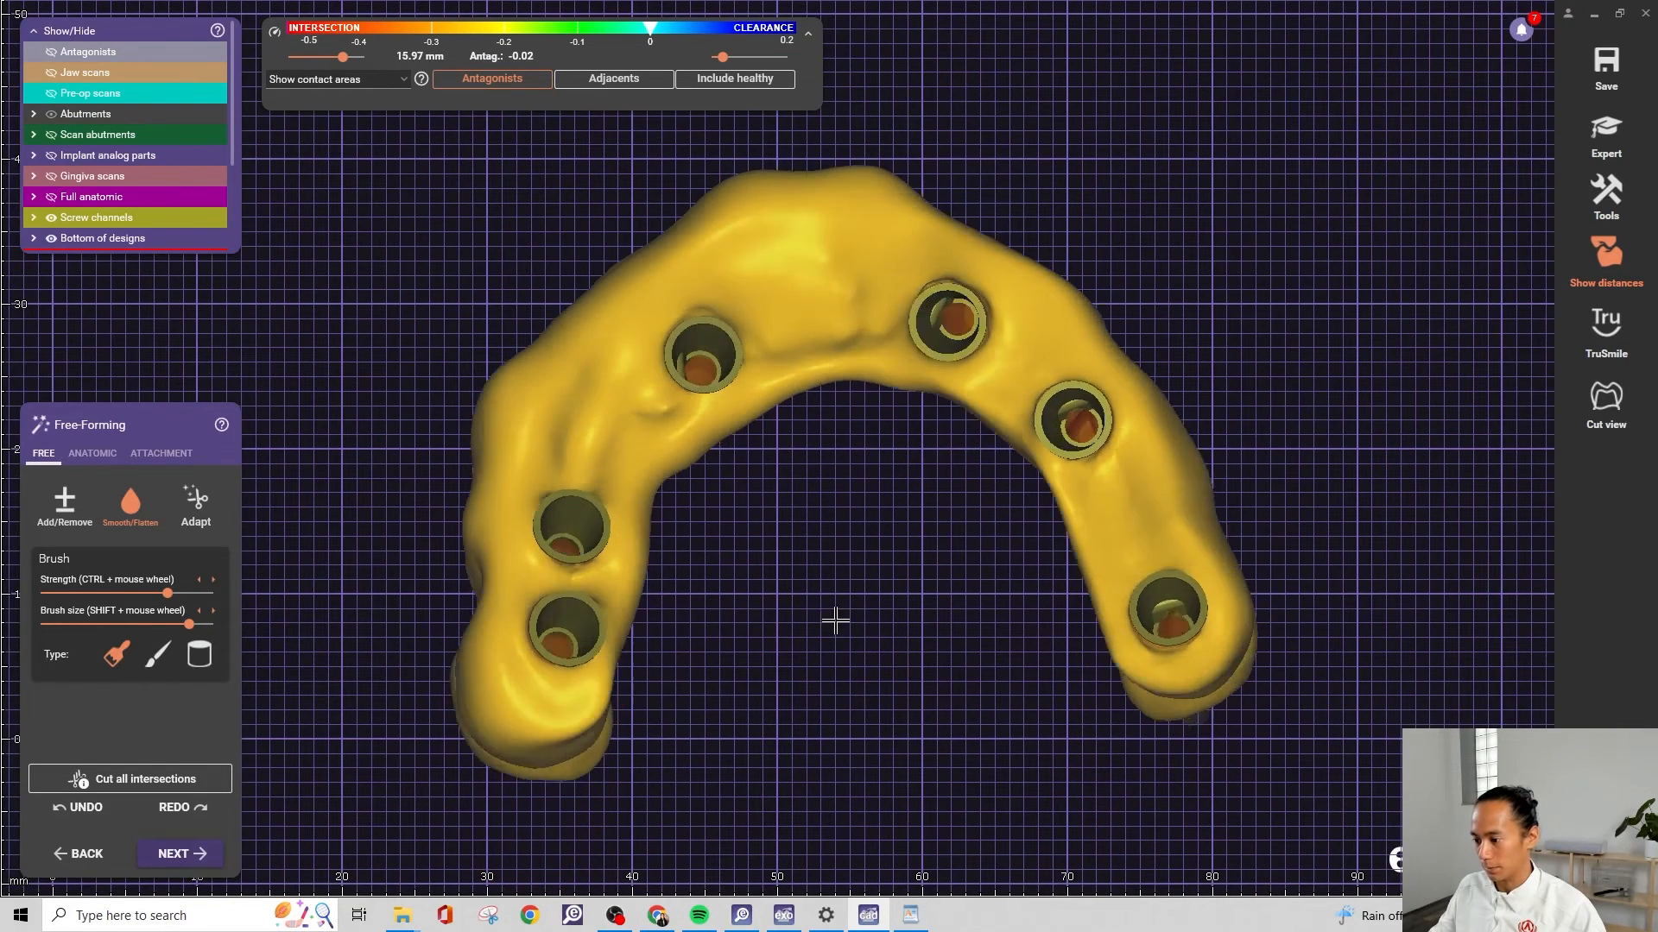
right_drag(836, 622, 820, 658)
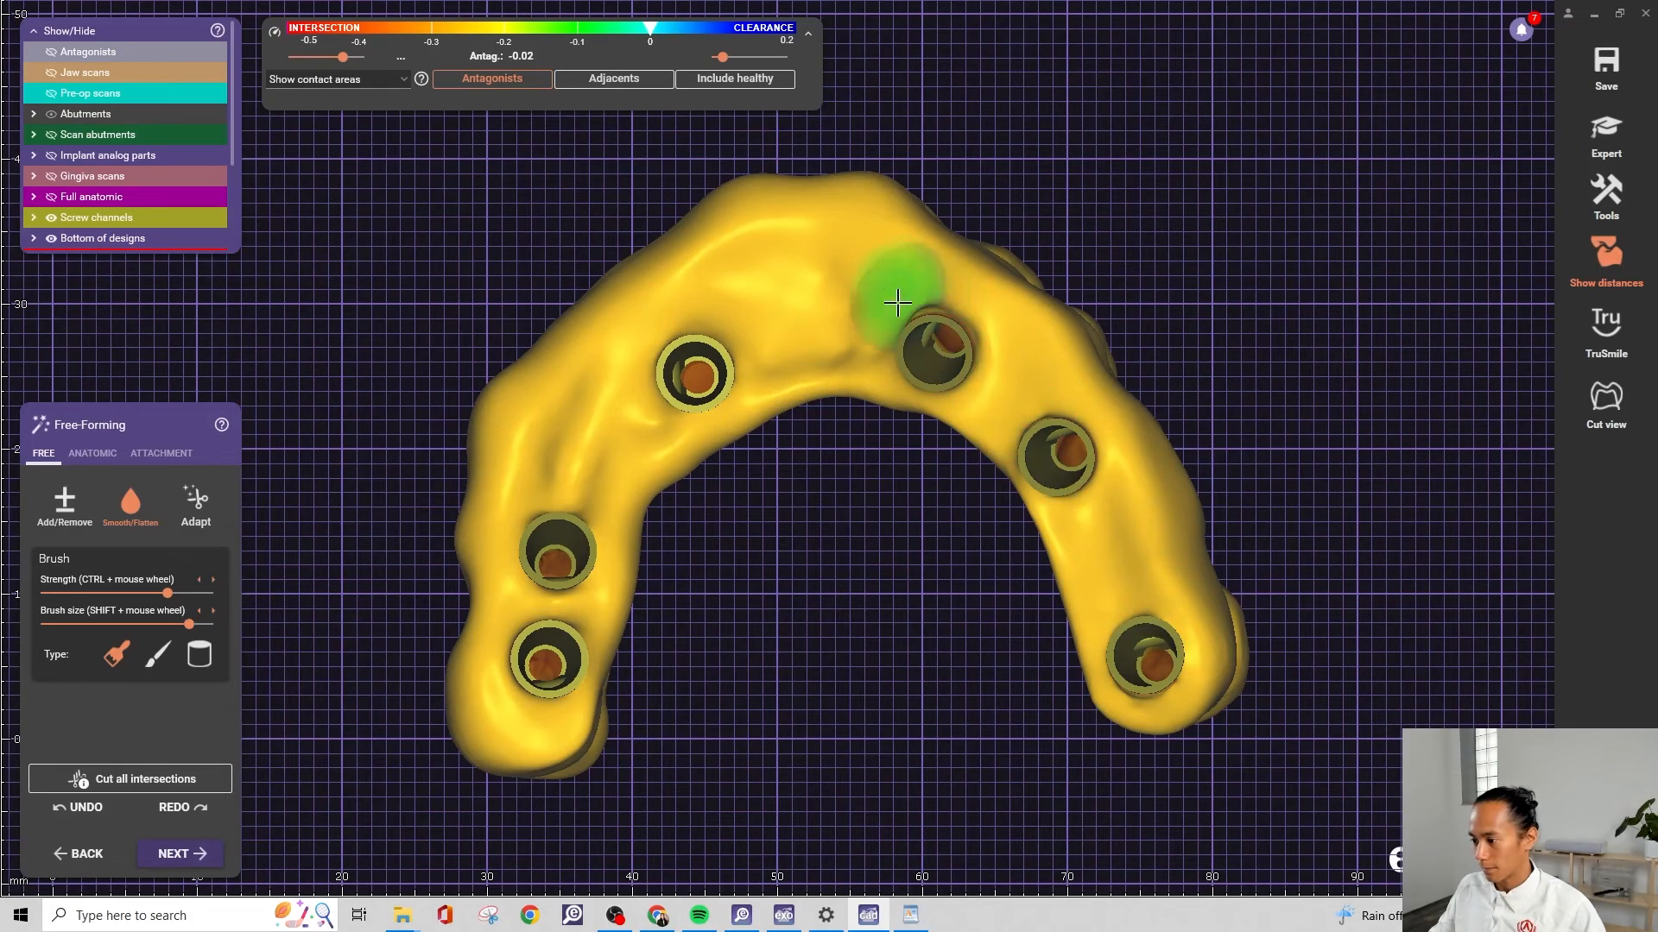
Examine the tissue-facing surface of the gingiva base and the implant collars around the whole arch
scroll(963, 352, up, 3)
mouse_move(968, 357)
right_down()
mouse_move(573, 514)
mouse_move(1239, 352)
right_up()
middle_drag(1240, 351, 1433, 354)
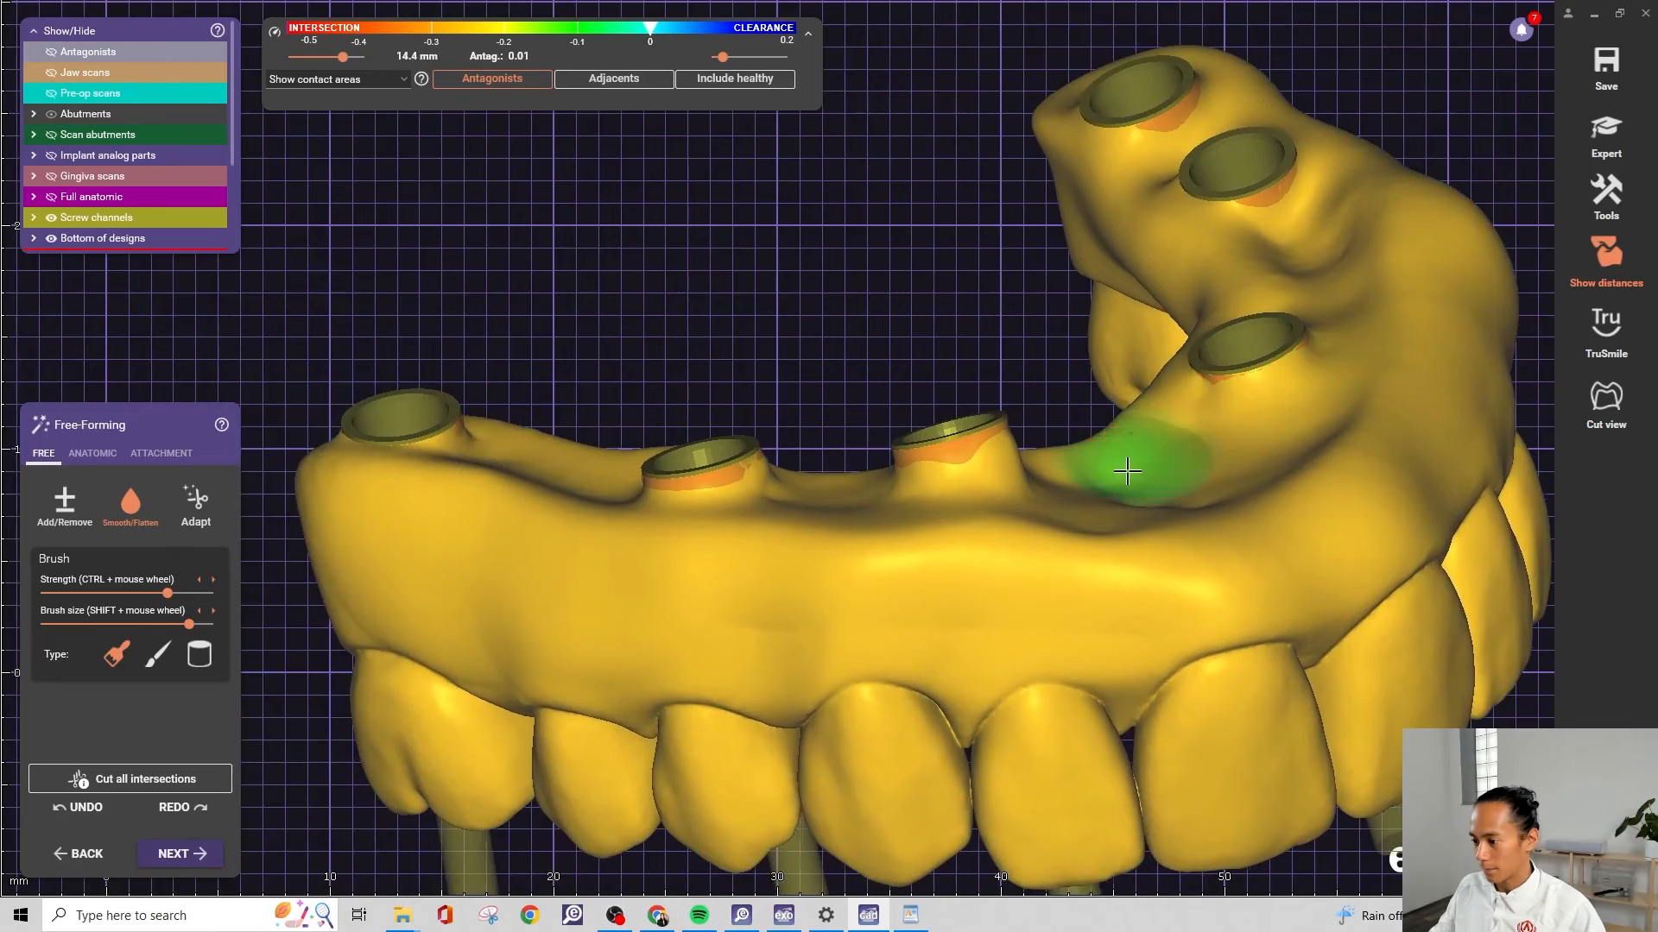
scroll(1079, 475, up, 2)
mouse_move(906, 480)
right_down()
mouse_move(1010, 478)
mouse_move(1062, 530)
mouse_move(951, 541)
mouse_move(1169, 530)
mouse_move(1157, 484)
mouse_move(1209, 458)
mouse_move(1078, 433)
mouse_move(1093, 433)
right_up()
scroll(1165, 510, down, 2)
scroll(1209, 458, down, 2)
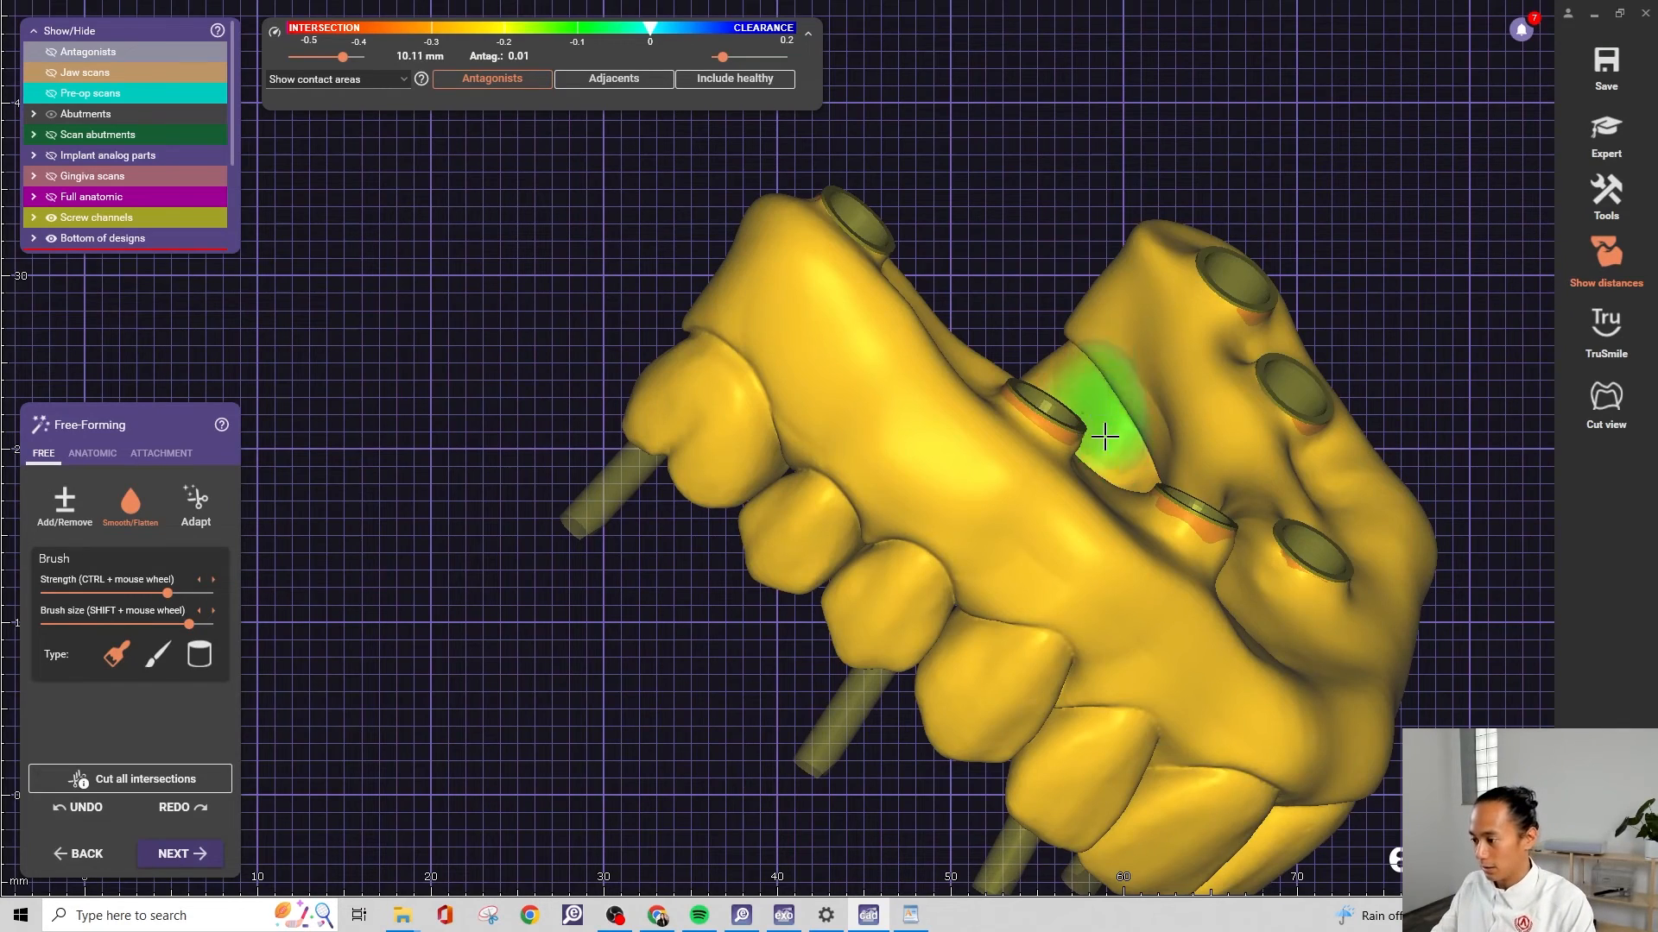
scroll(1106, 436, down, 3)
right_drag(1105, 437, 1246, 635)
scroll(1235, 573, up, 3)
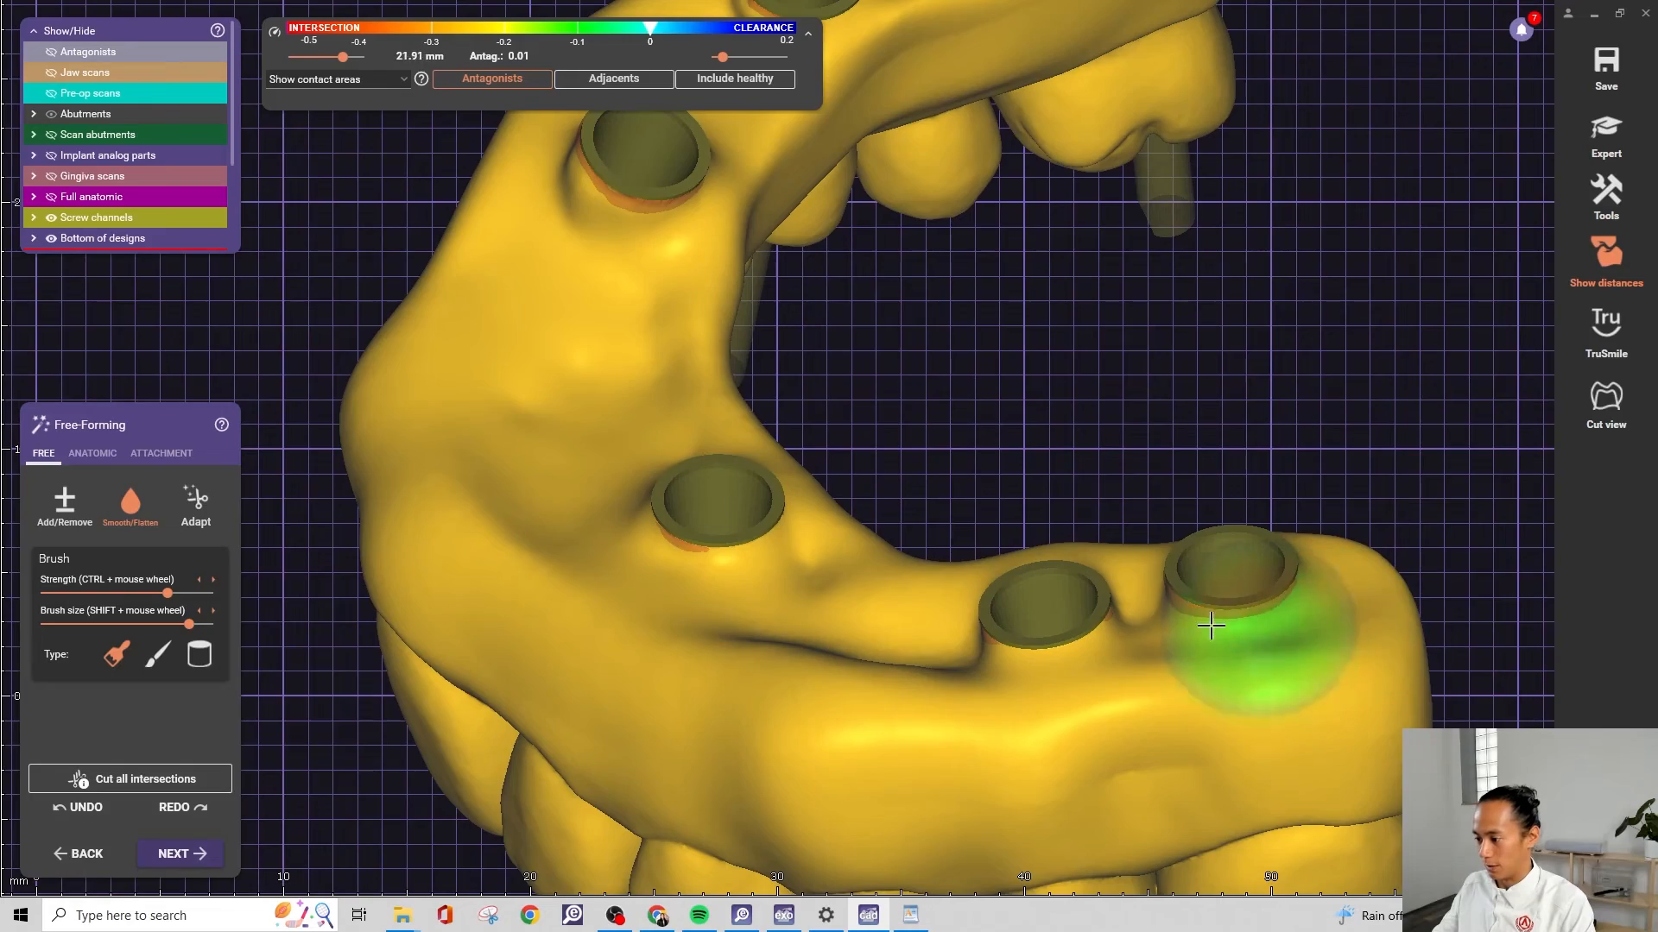
Smooth the tissue-facing surface beside the middle implant collar on the side with evenly spaced implants
scroll(1079, 579, down, 3)
right_drag(947, 526, 855, 533)
scroll(925, 173, up, 3)
right_drag(905, 354, 889, 363)
middle_drag(888, 362, 948, 328)
mouse_move(566, 363)
mouse_down()
mouse_move(485, 366)
mouse_move(456, 417)
mouse_up()
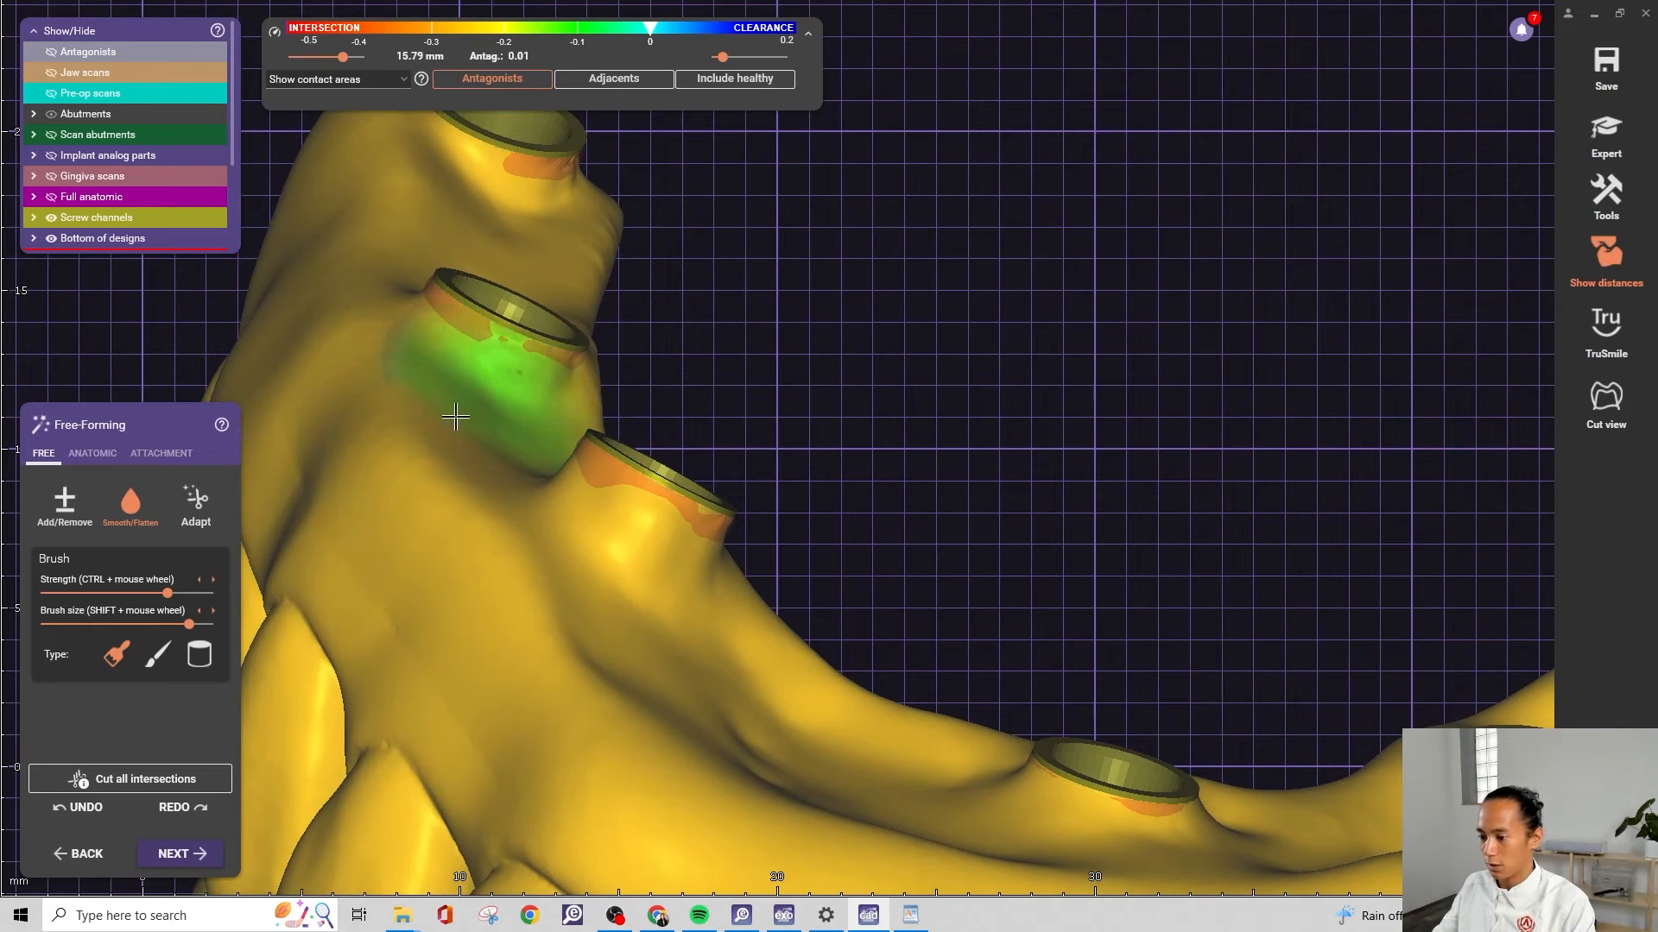
Add material with the Add/Remove brush around the front, middle and rear implant collars on the evenly spaced implant side
click(68, 511)
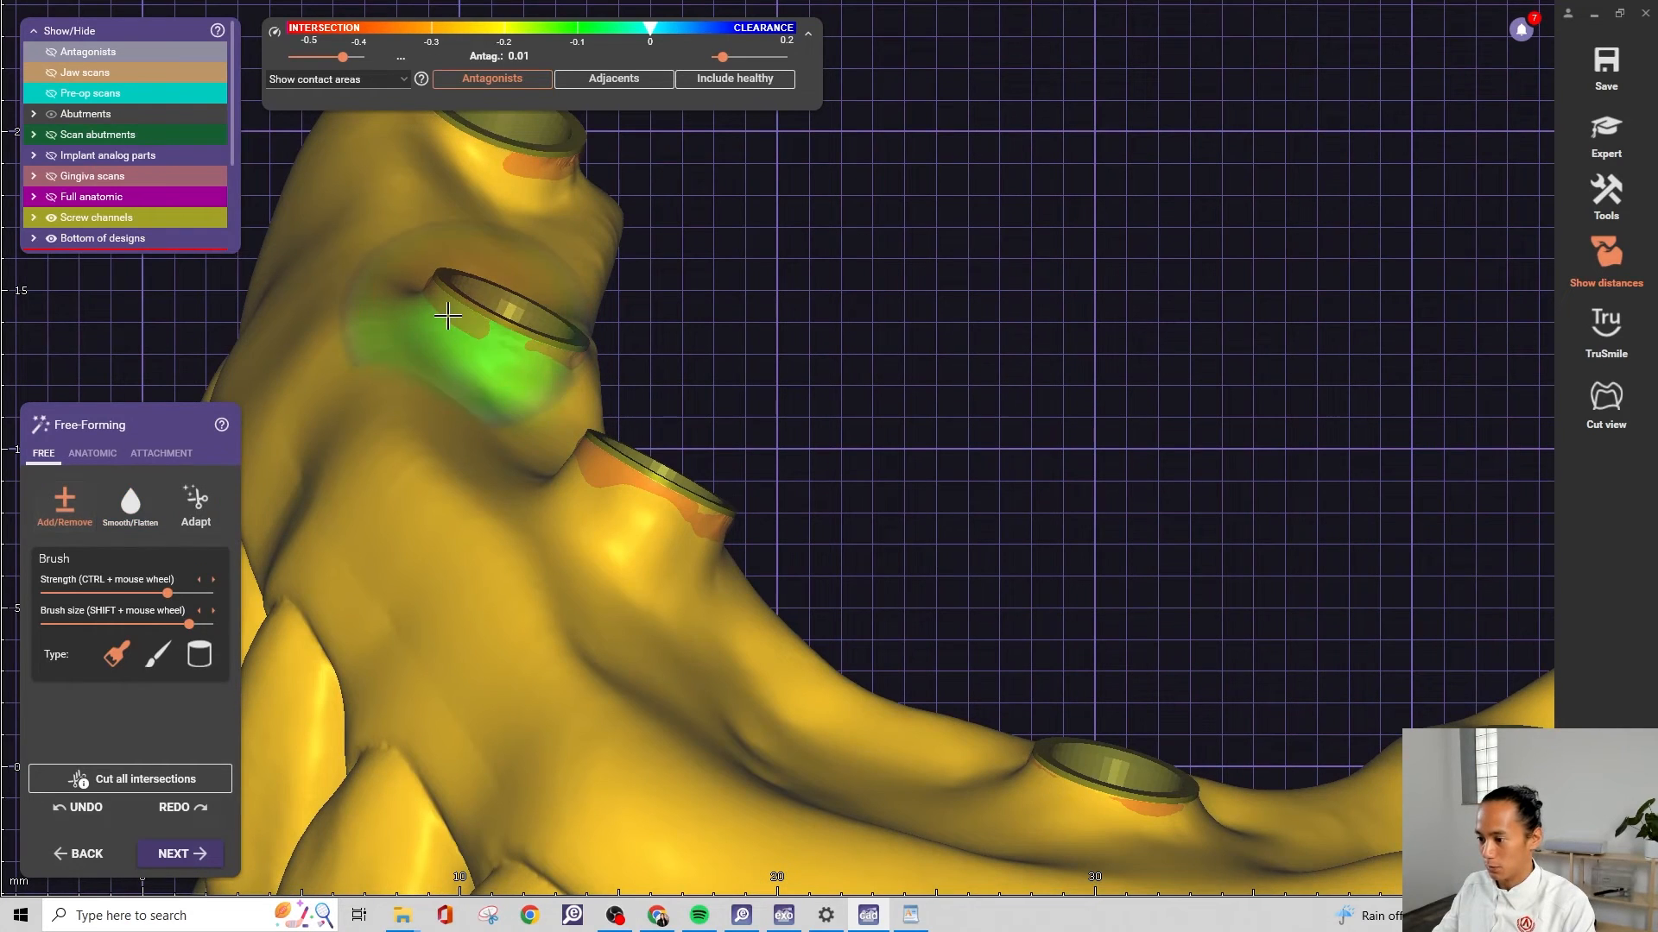
mouse_move(518, 374)
right_down()
mouse_move(593, 378)
mouse_move(694, 306)
right_up()
right_drag(508, 315, 626, 311)
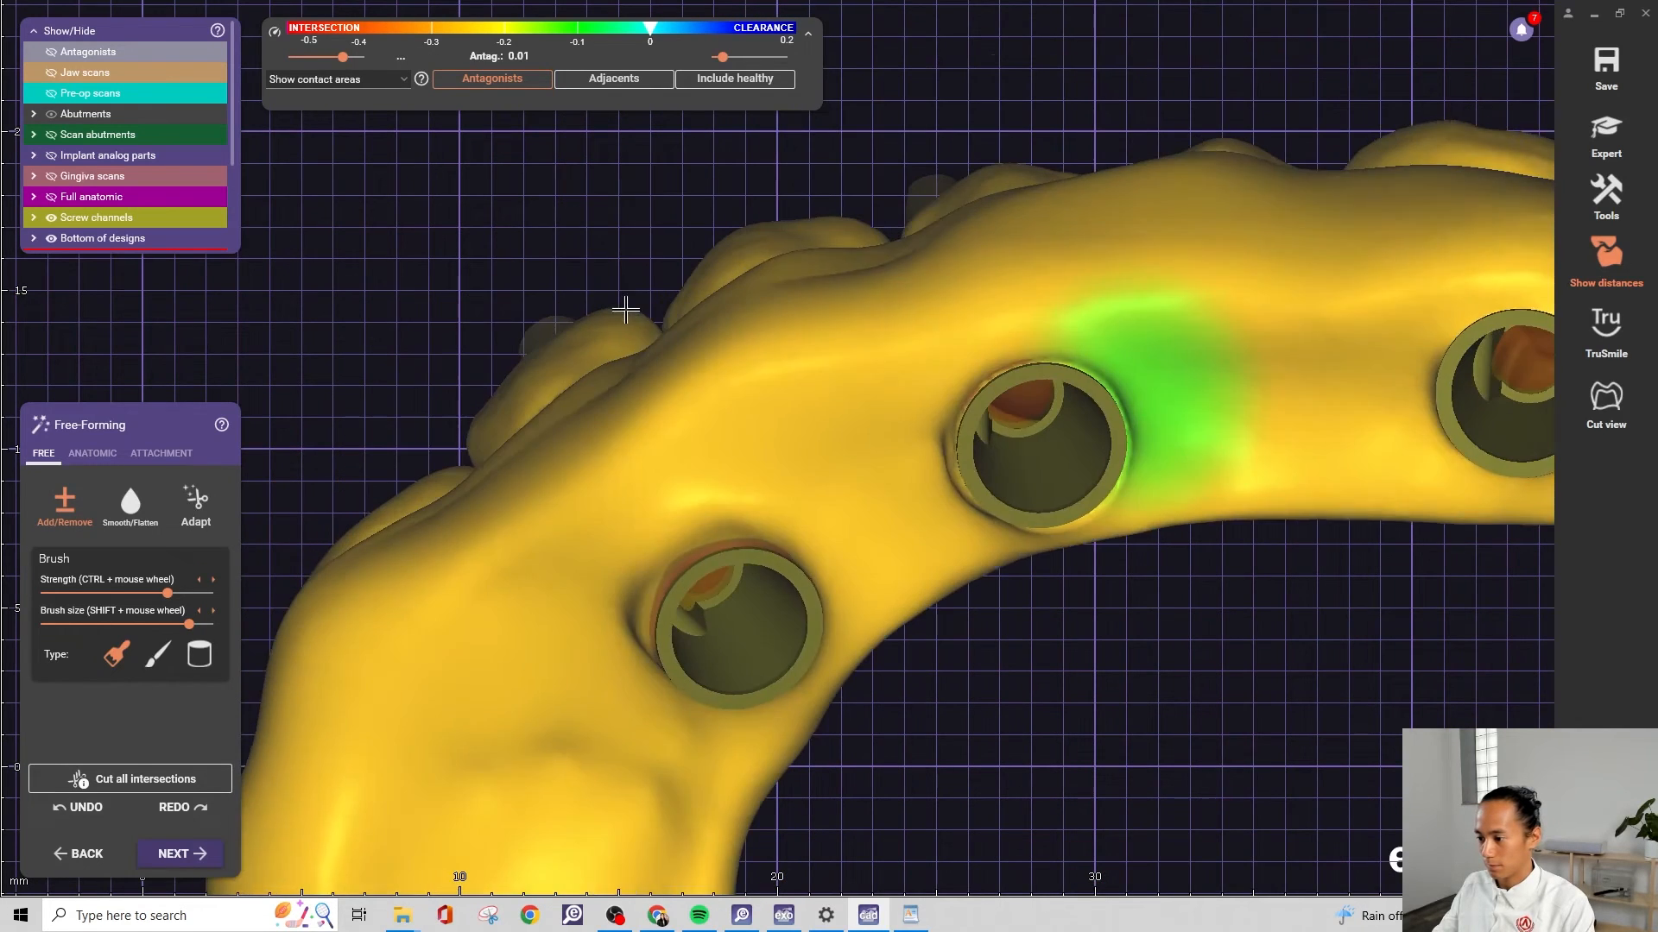
mouse_move(708, 576)
right_down()
mouse_move(688, 552)
mouse_move(848, 591)
mouse_move(881, 547)
mouse_move(862, 622)
mouse_move(396, 525)
right_up()
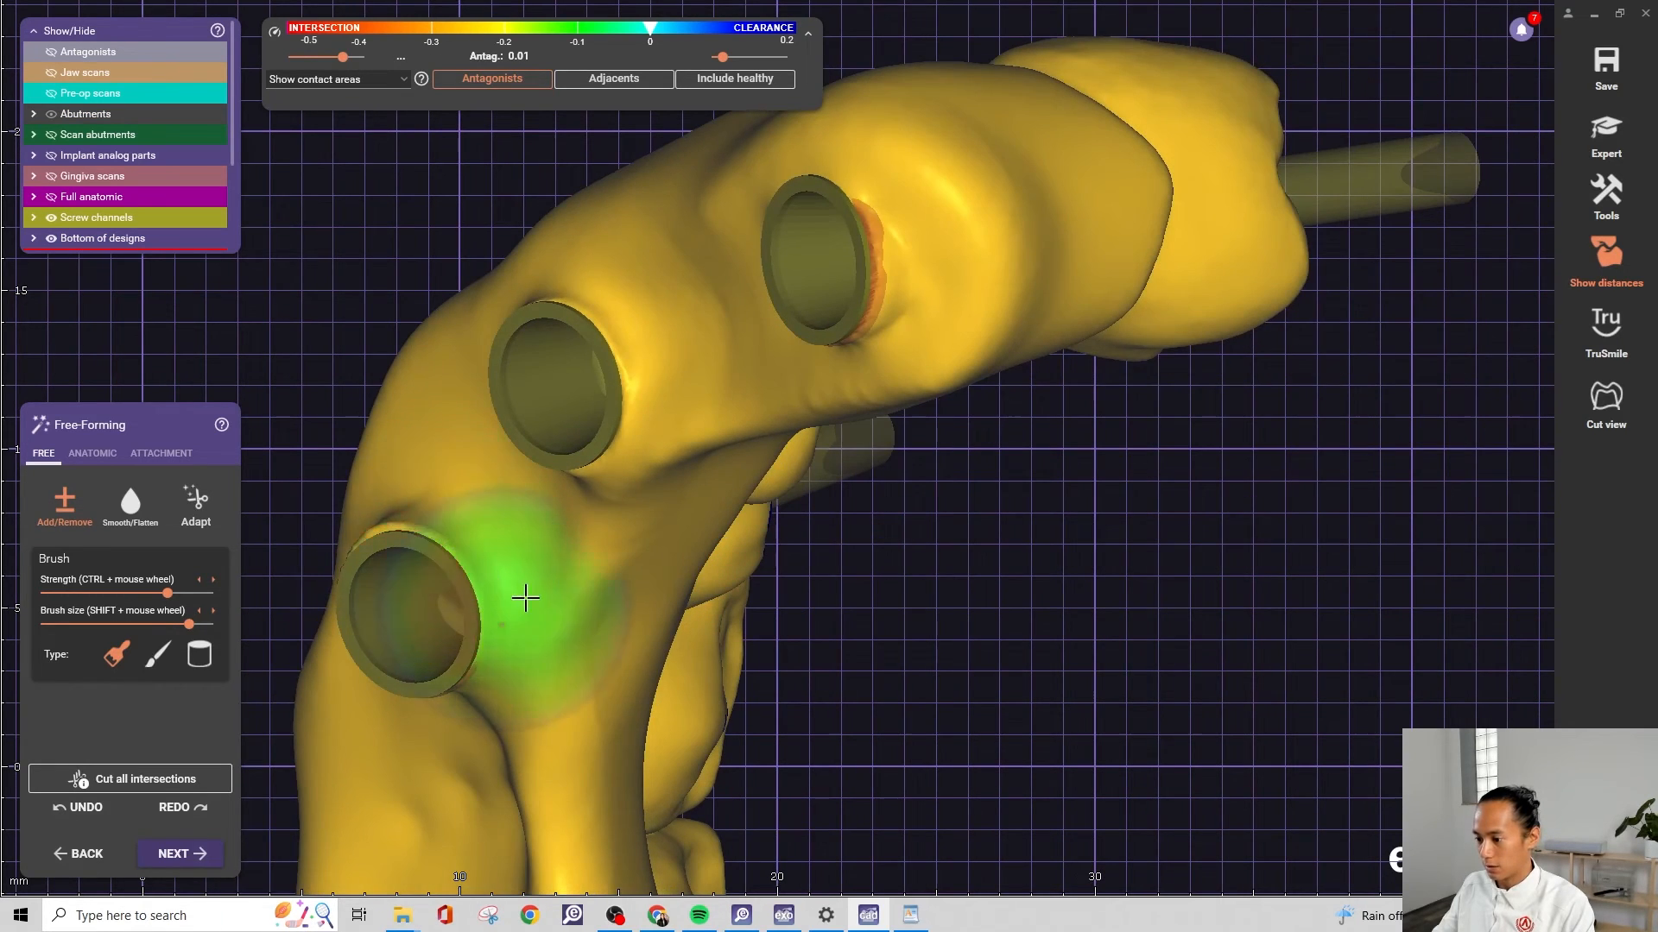
right_drag(525, 597, 463, 597)
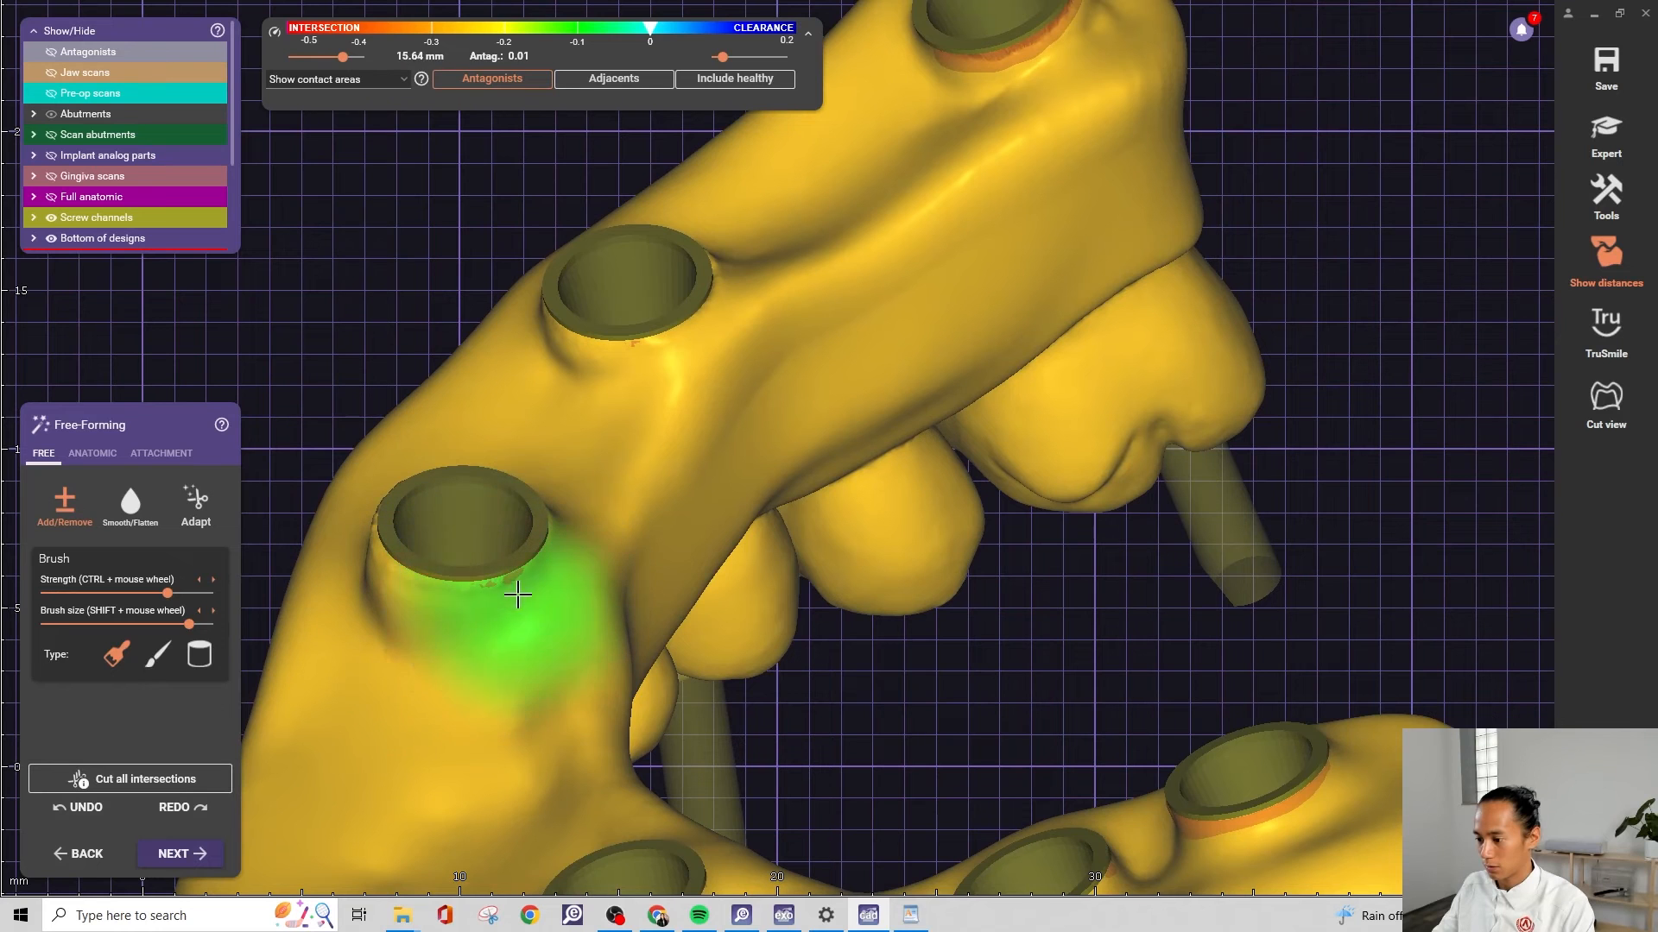
right_drag(889, 222, 916, 284)
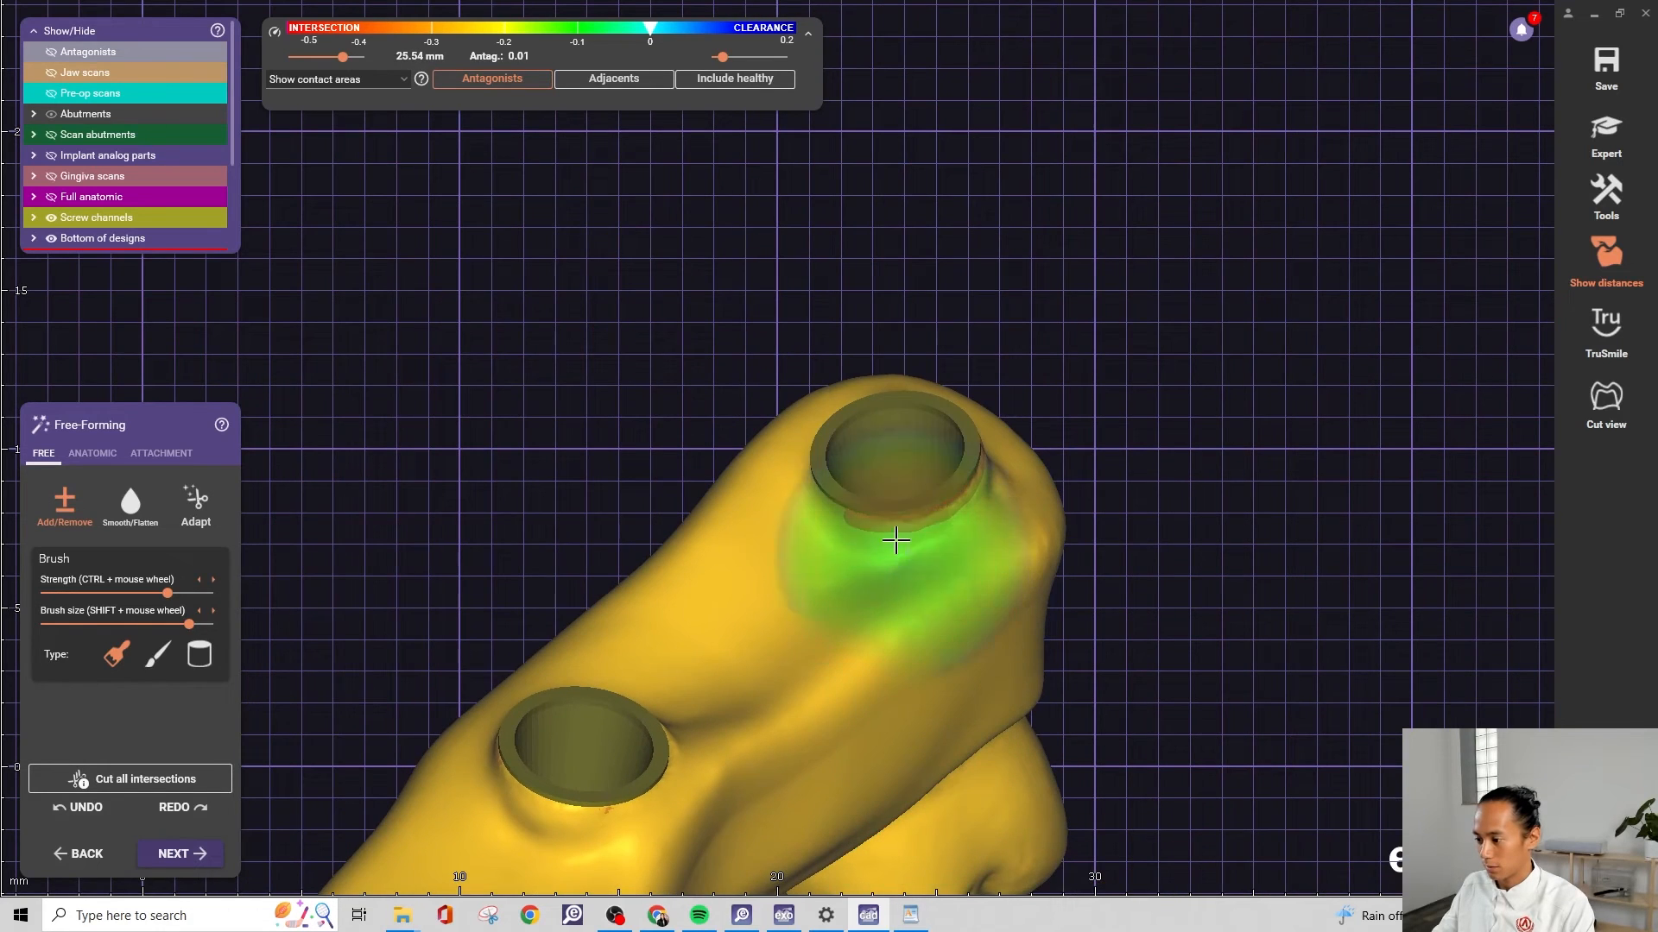
right_drag(860, 519, 924, 531)
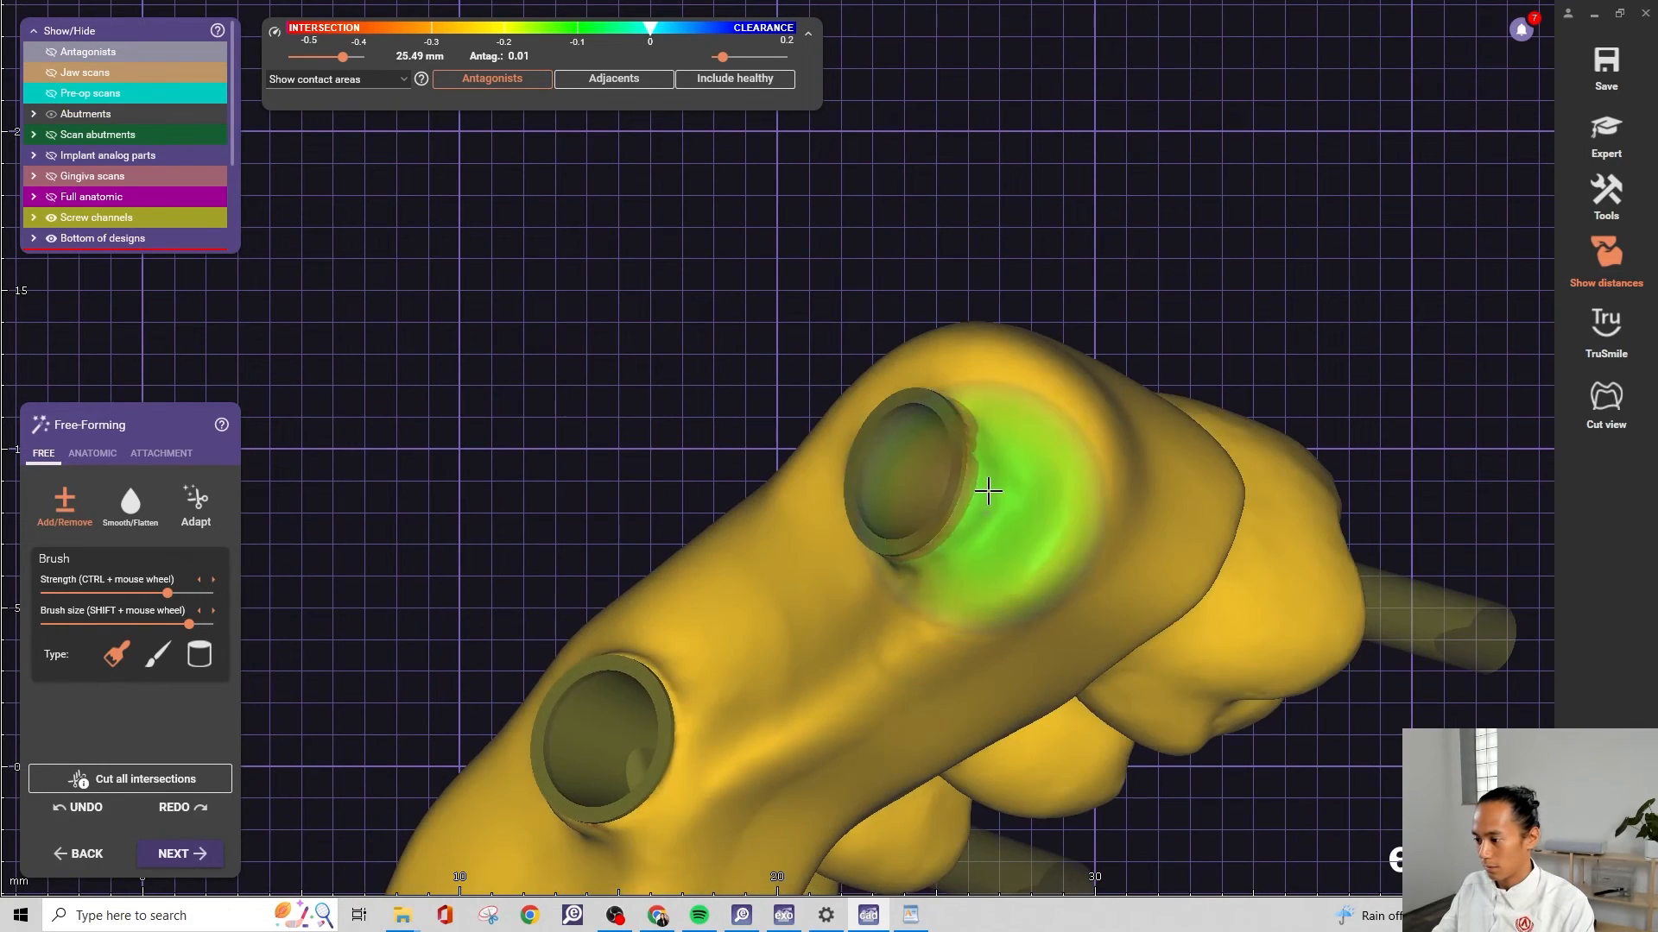
Build up the tissue-facing surface around the collars of the two closely spaced rear implants
right_drag(974, 443, 1106, 515)
scroll(992, 516, down, 4)
middle_drag(1106, 514, 898, 330)
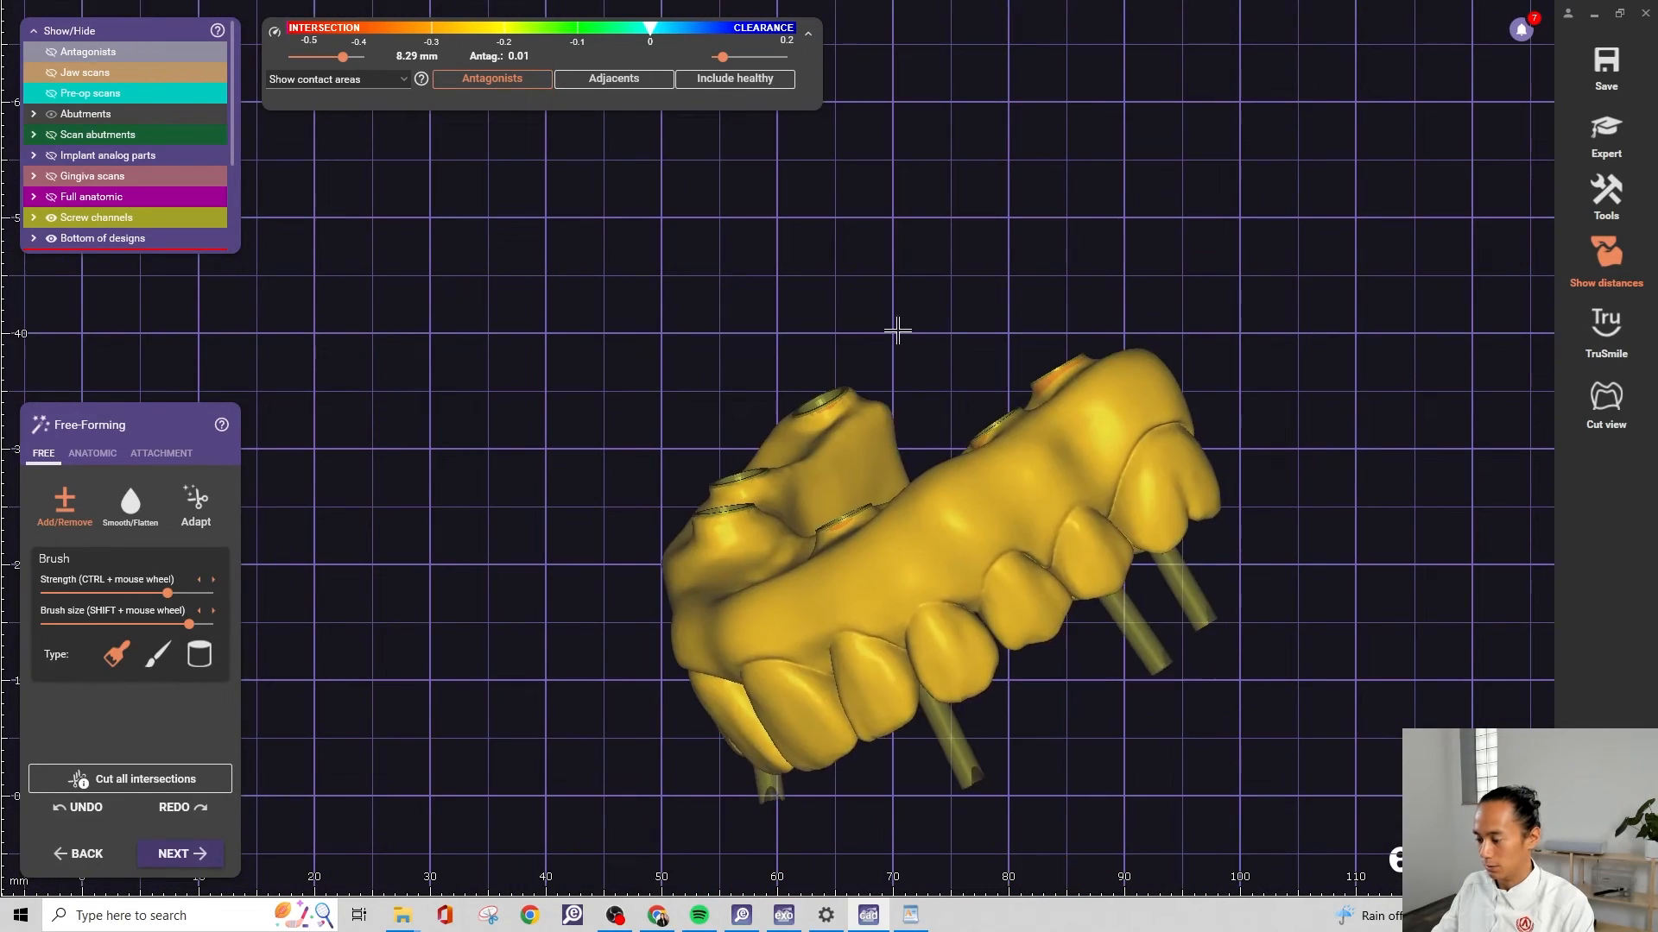
mouse_move(898, 330)
right_down()
mouse_move(940, 411)
mouse_move(1148, 640)
right_up()
scroll(1147, 639, up, 4)
mouse_move(1157, 552)
right_down()
mouse_move(1228, 593)
mouse_move(1081, 449)
right_up()
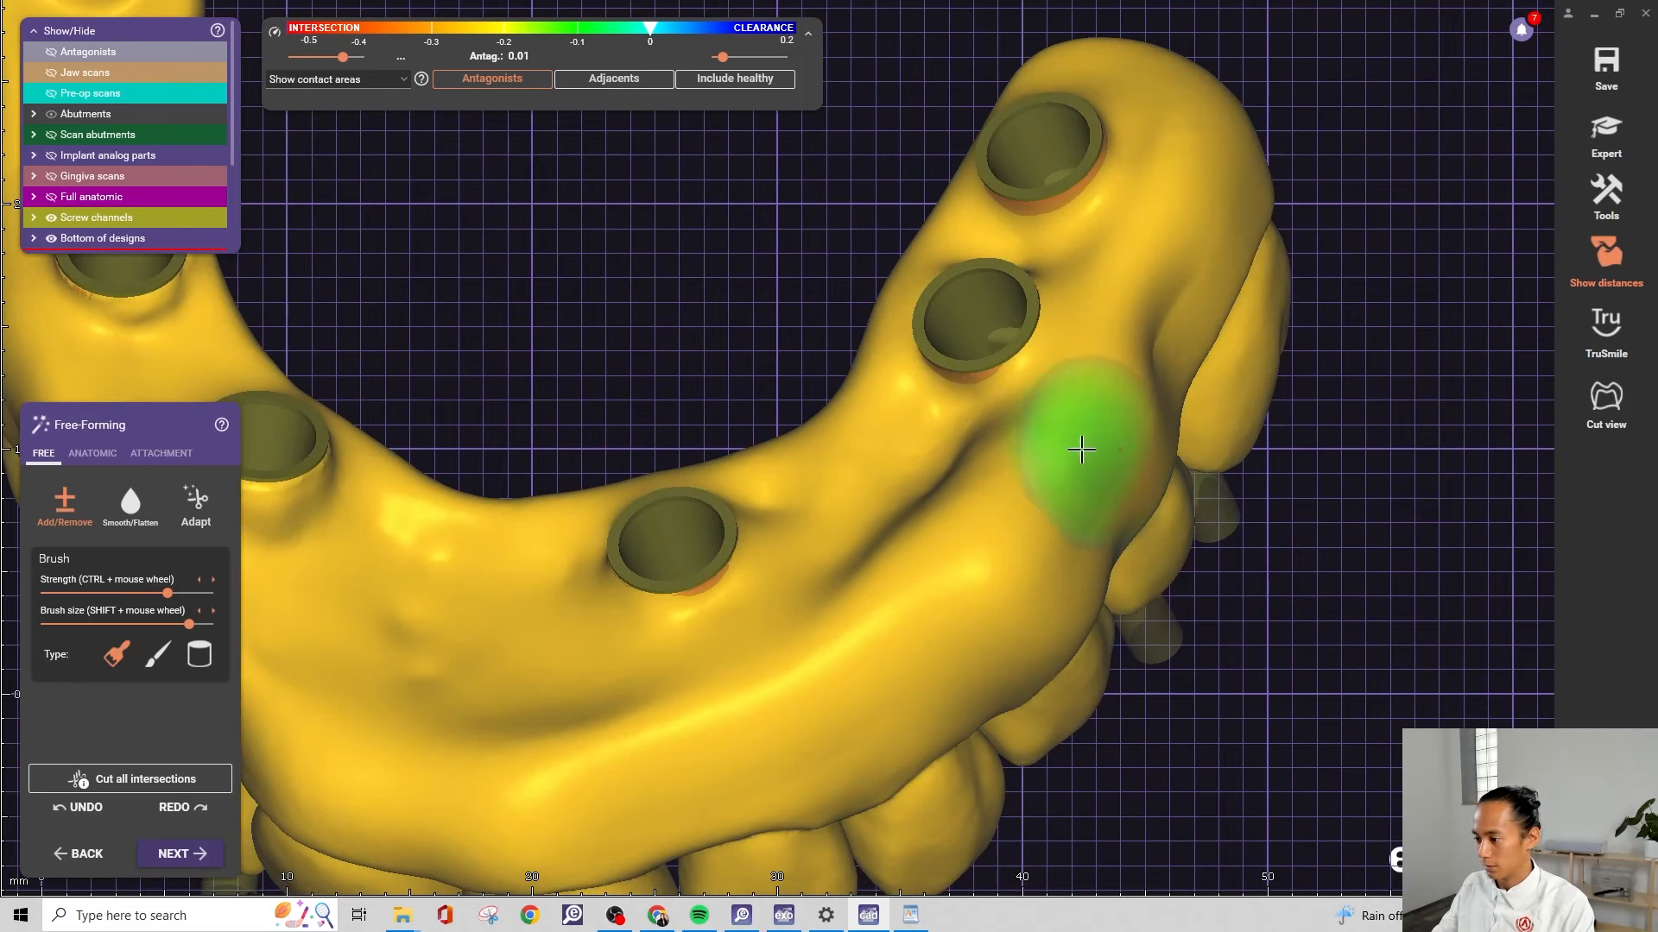
right_drag(941, 385, 1008, 389)
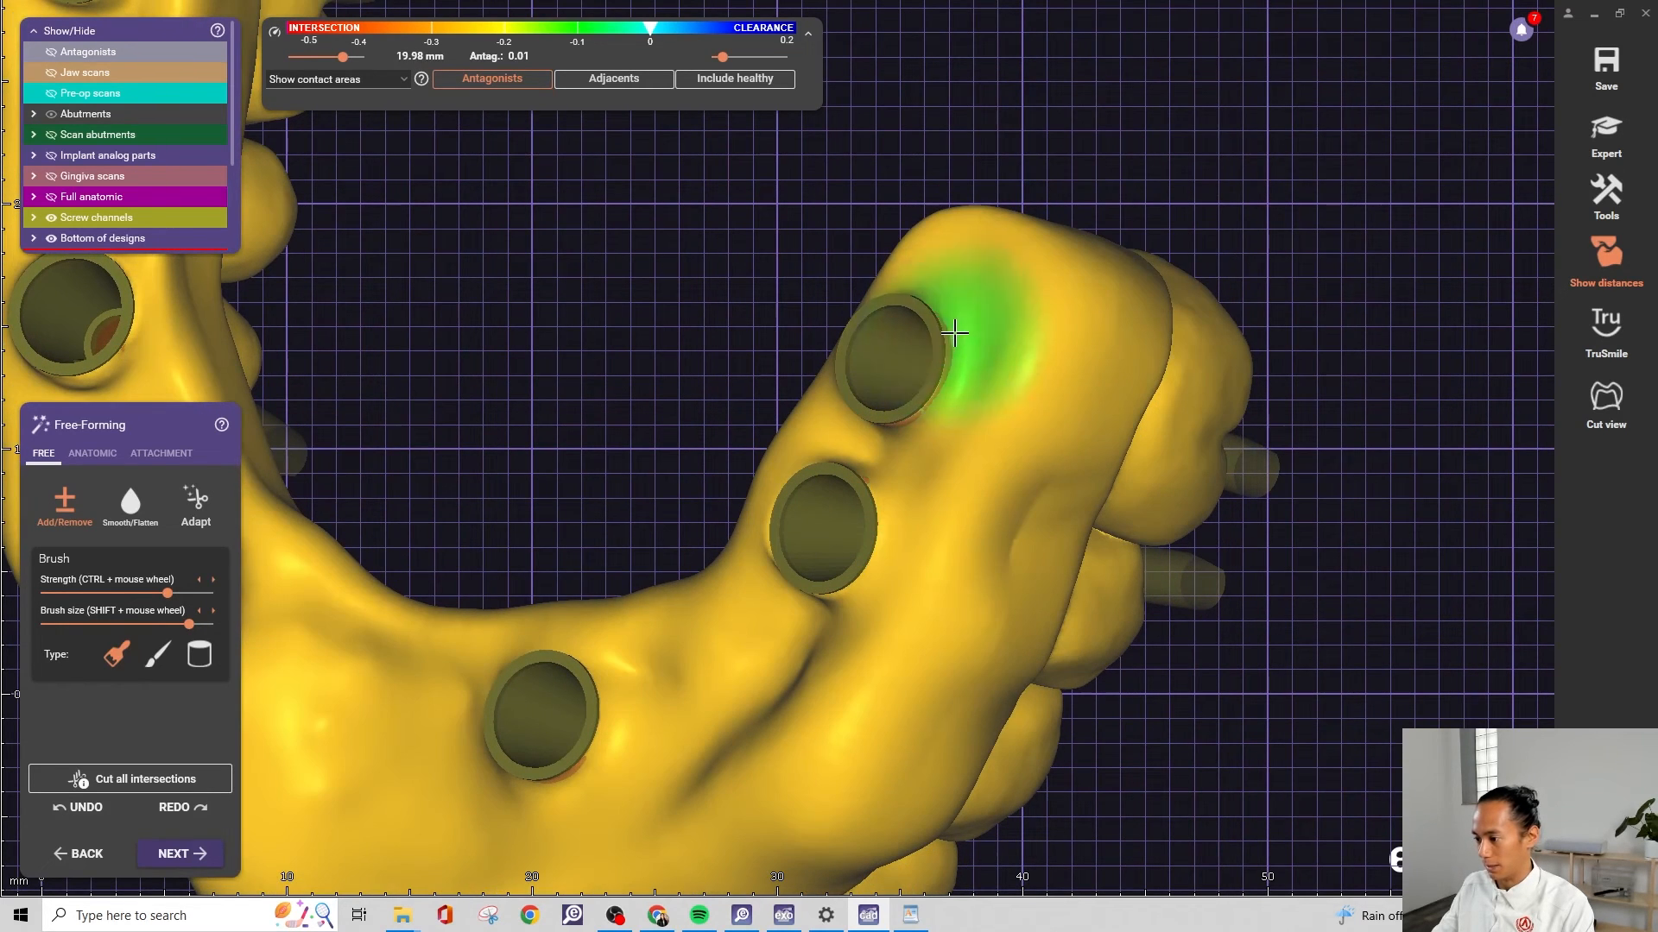
mouse_move(954, 290)
right_down()
mouse_move(939, 436)
mouse_move(1082, 293)
mouse_move(1167, 335)
mouse_move(1150, 304)
right_up()
Turn on TruSmile rendering and review the free-formed teeth and gingiva from the facial side
scroll(1132, 315, down, 3)
scroll(1097, 302, down, 3)
right_drag(929, 299, 902, 304)
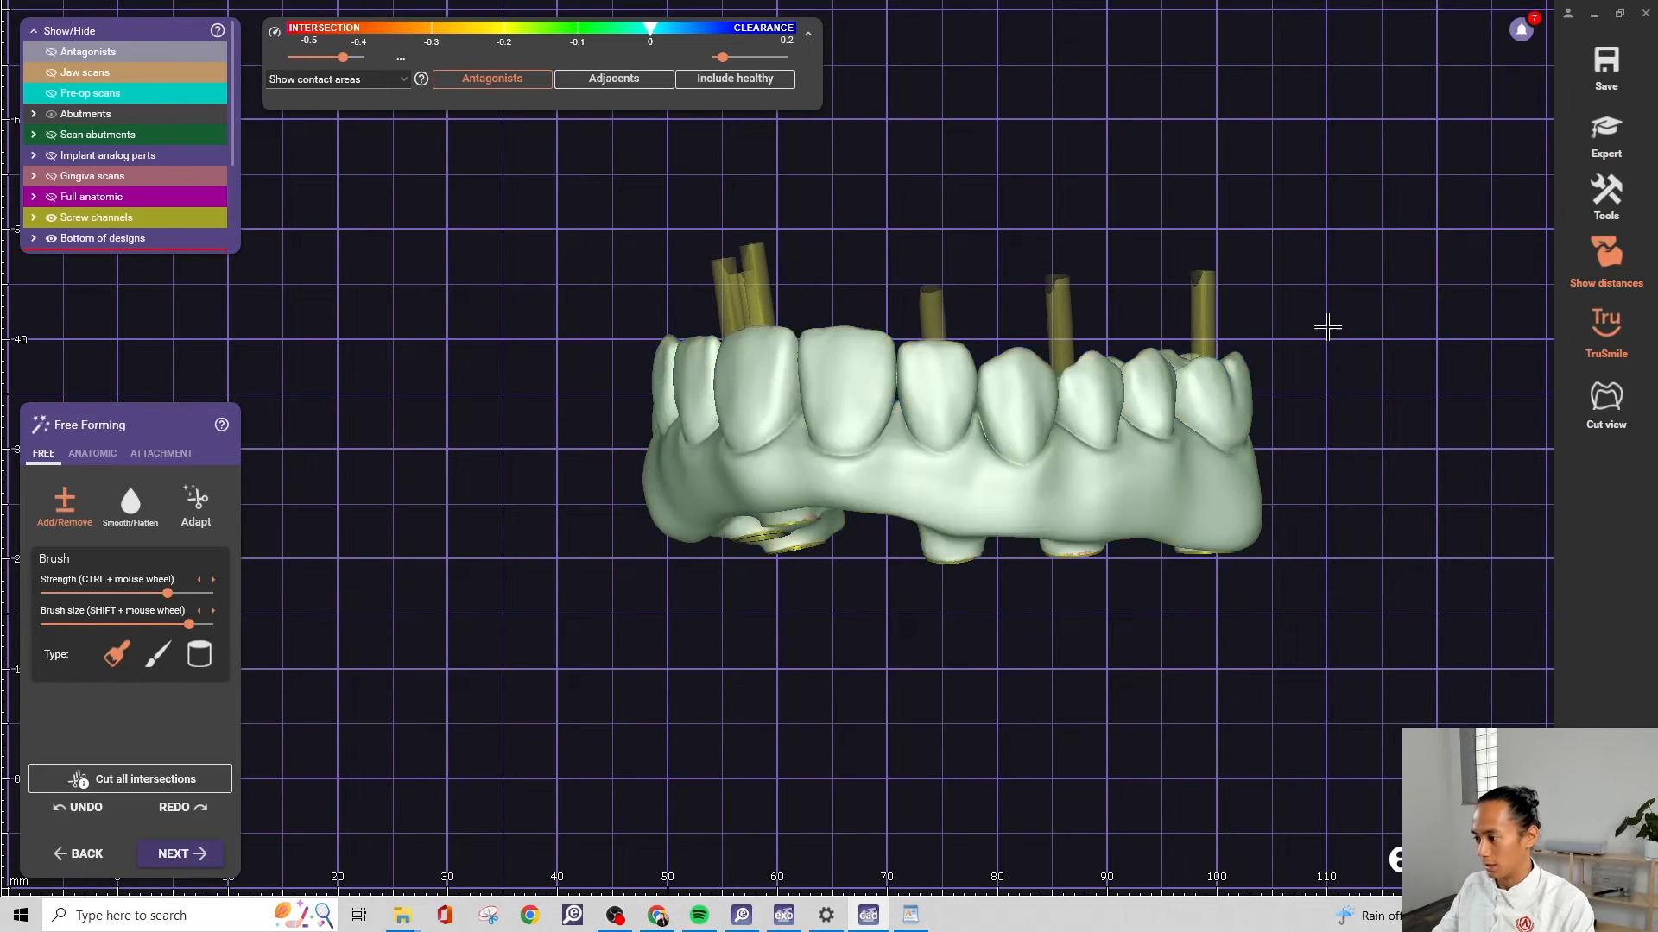
mouse_move(1328, 325)
right_down()
mouse_move(1314, 325)
mouse_move(1330, 322)
right_up()
right_drag(976, 483, 976, 484)
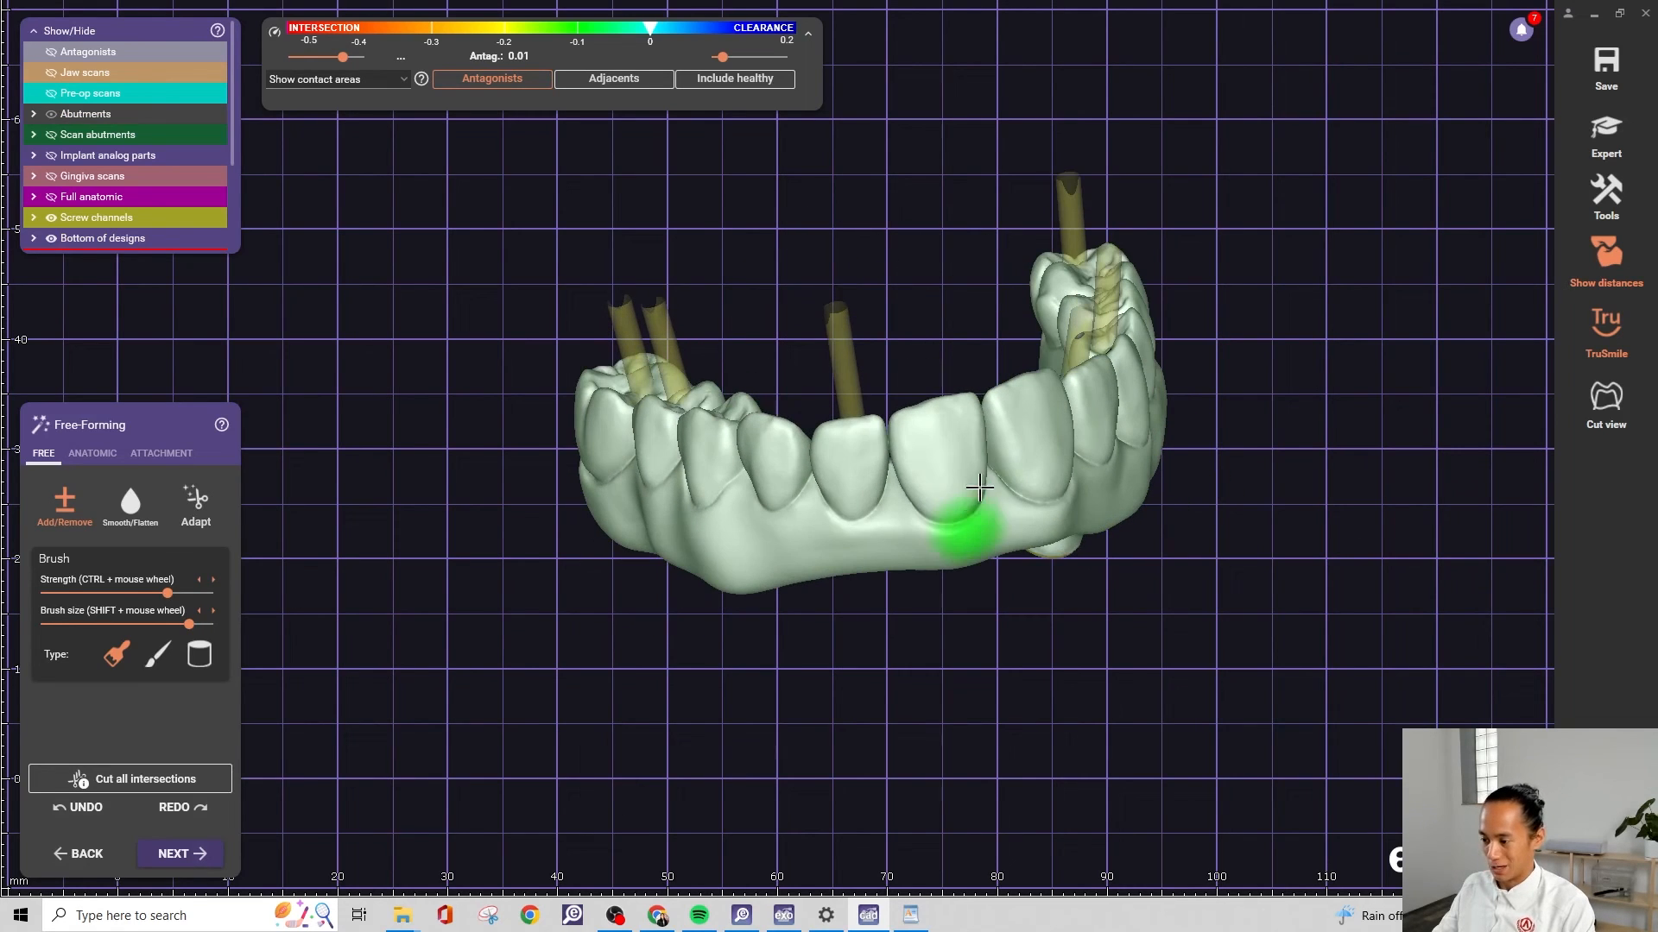
Show the antagonist over the waxup, finish free-forming without adapting occlusion or adjacents, and continue to the screw hole design
click(191, 854)
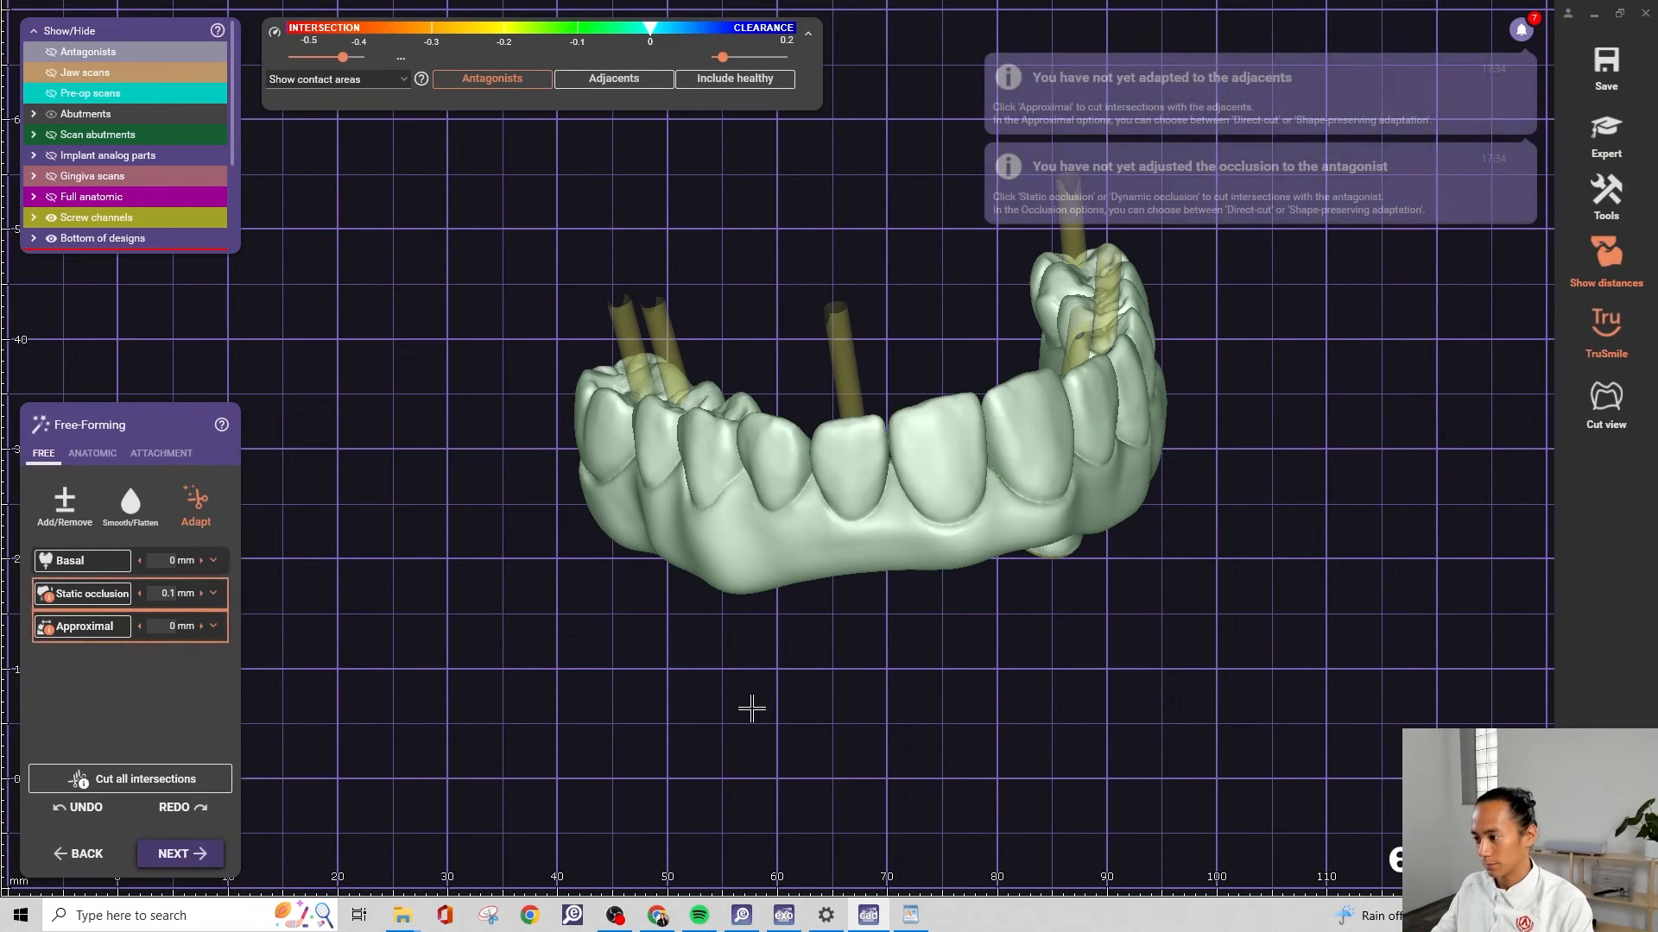
right_drag(964, 682, 964, 682)
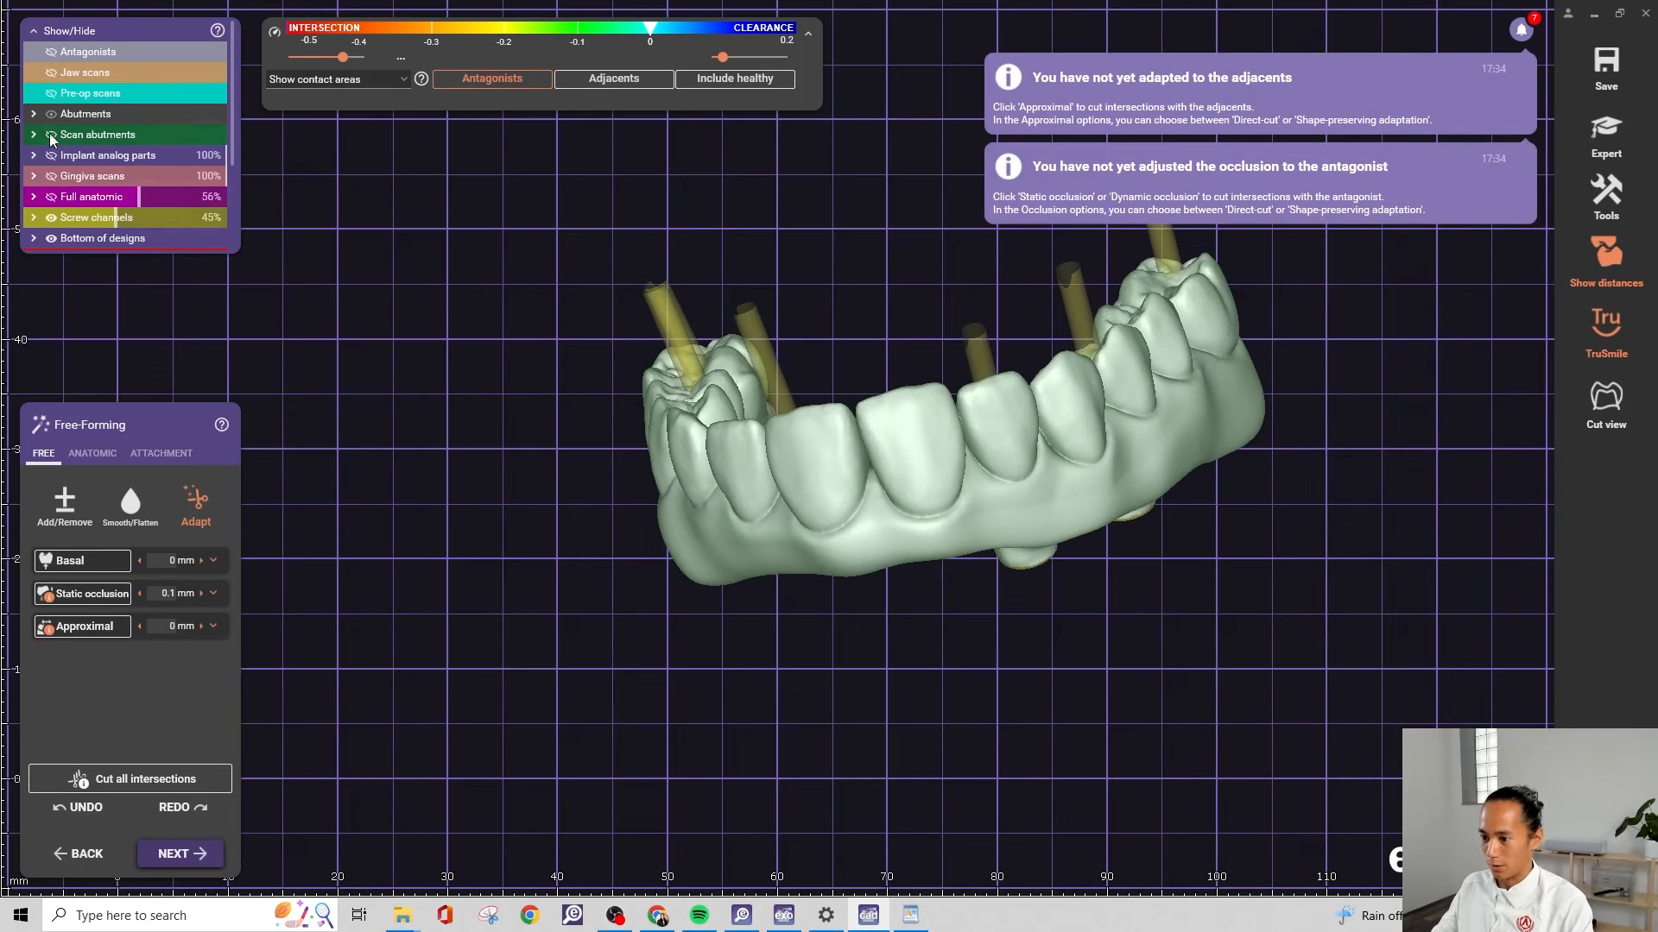
click(51, 51)
right_drag(540, 262, 536, 340)
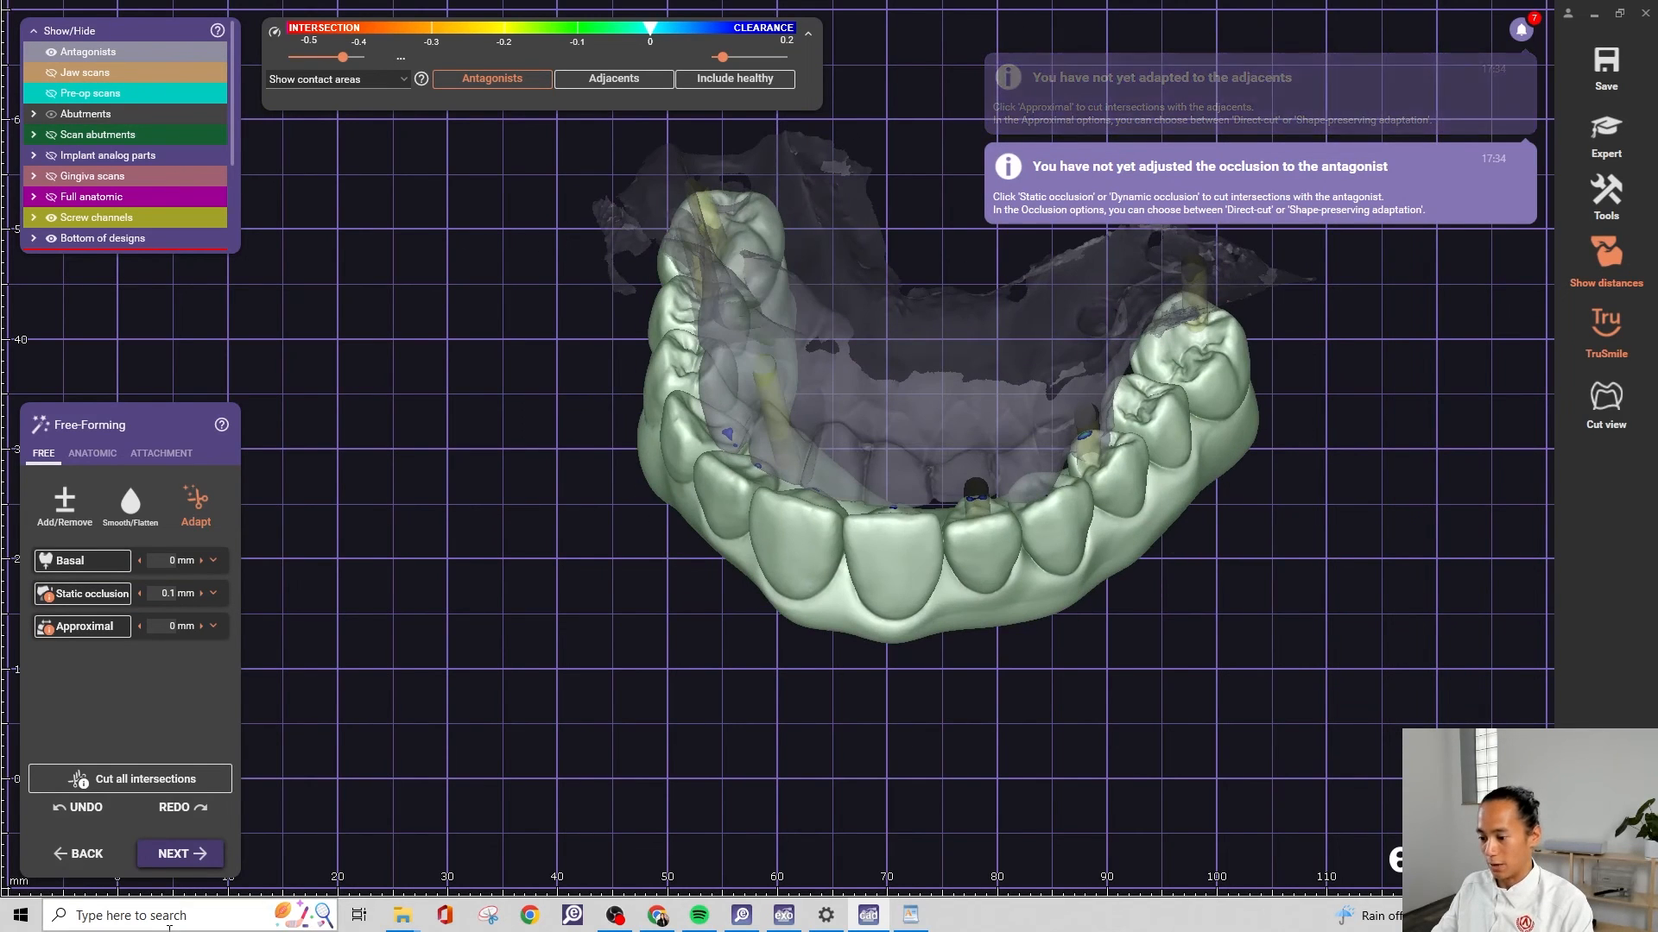
click(186, 857)
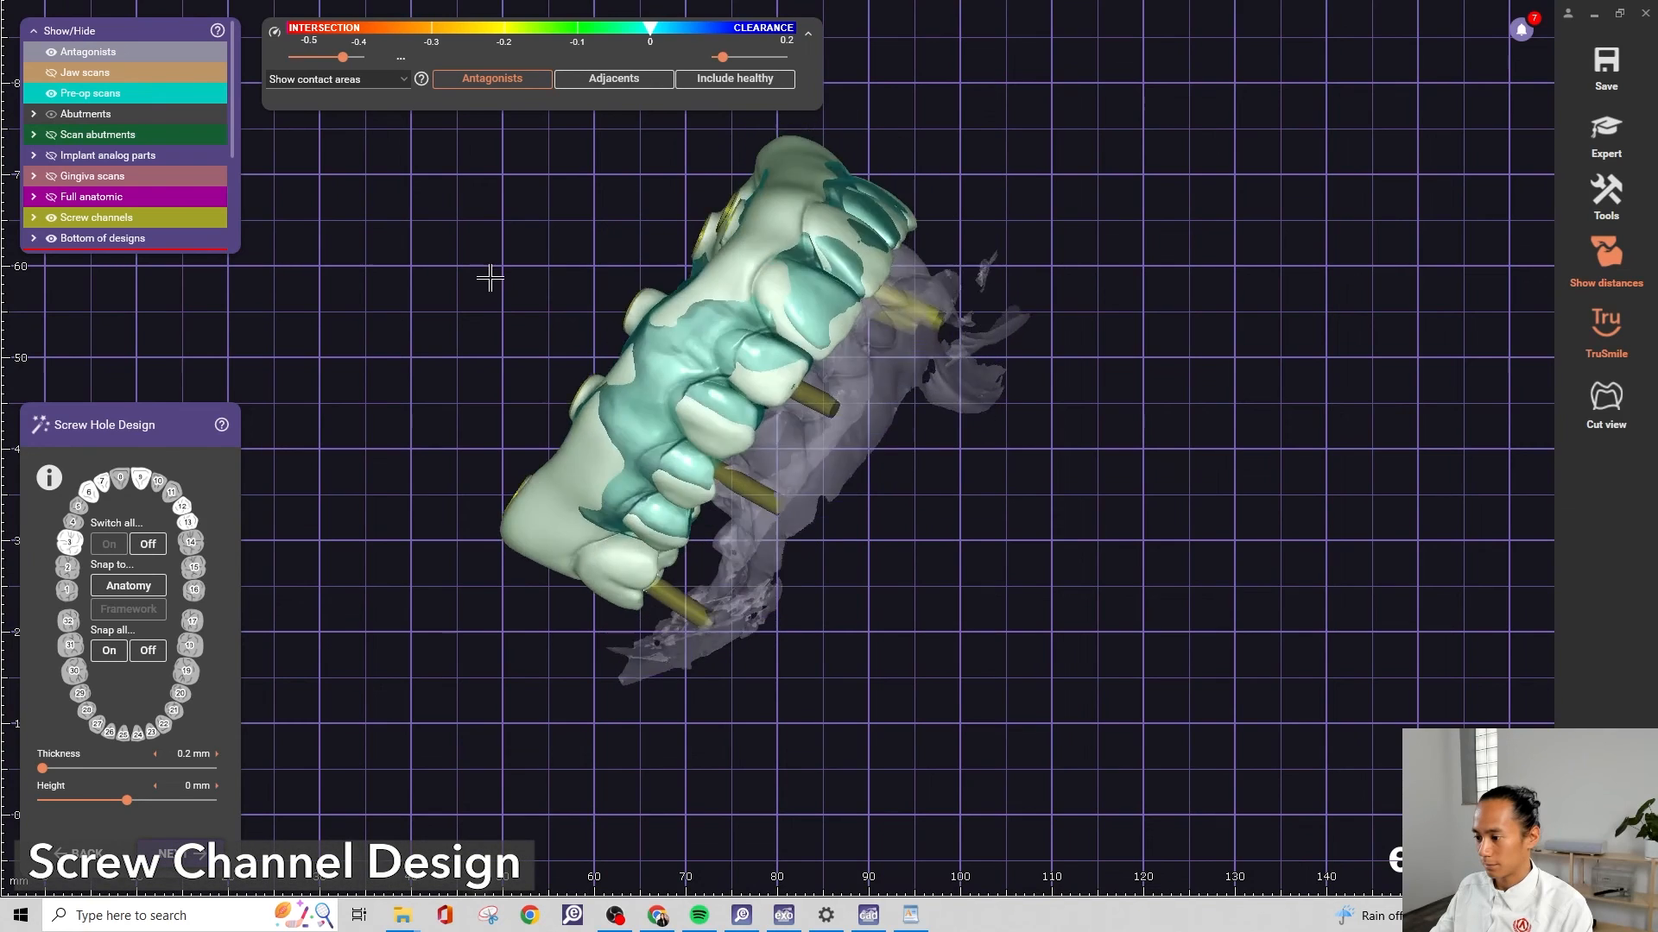
Hide the pre-op scans and antagonists and examine where the screw channels exit the teeth and palatal gingiva
click(49, 94)
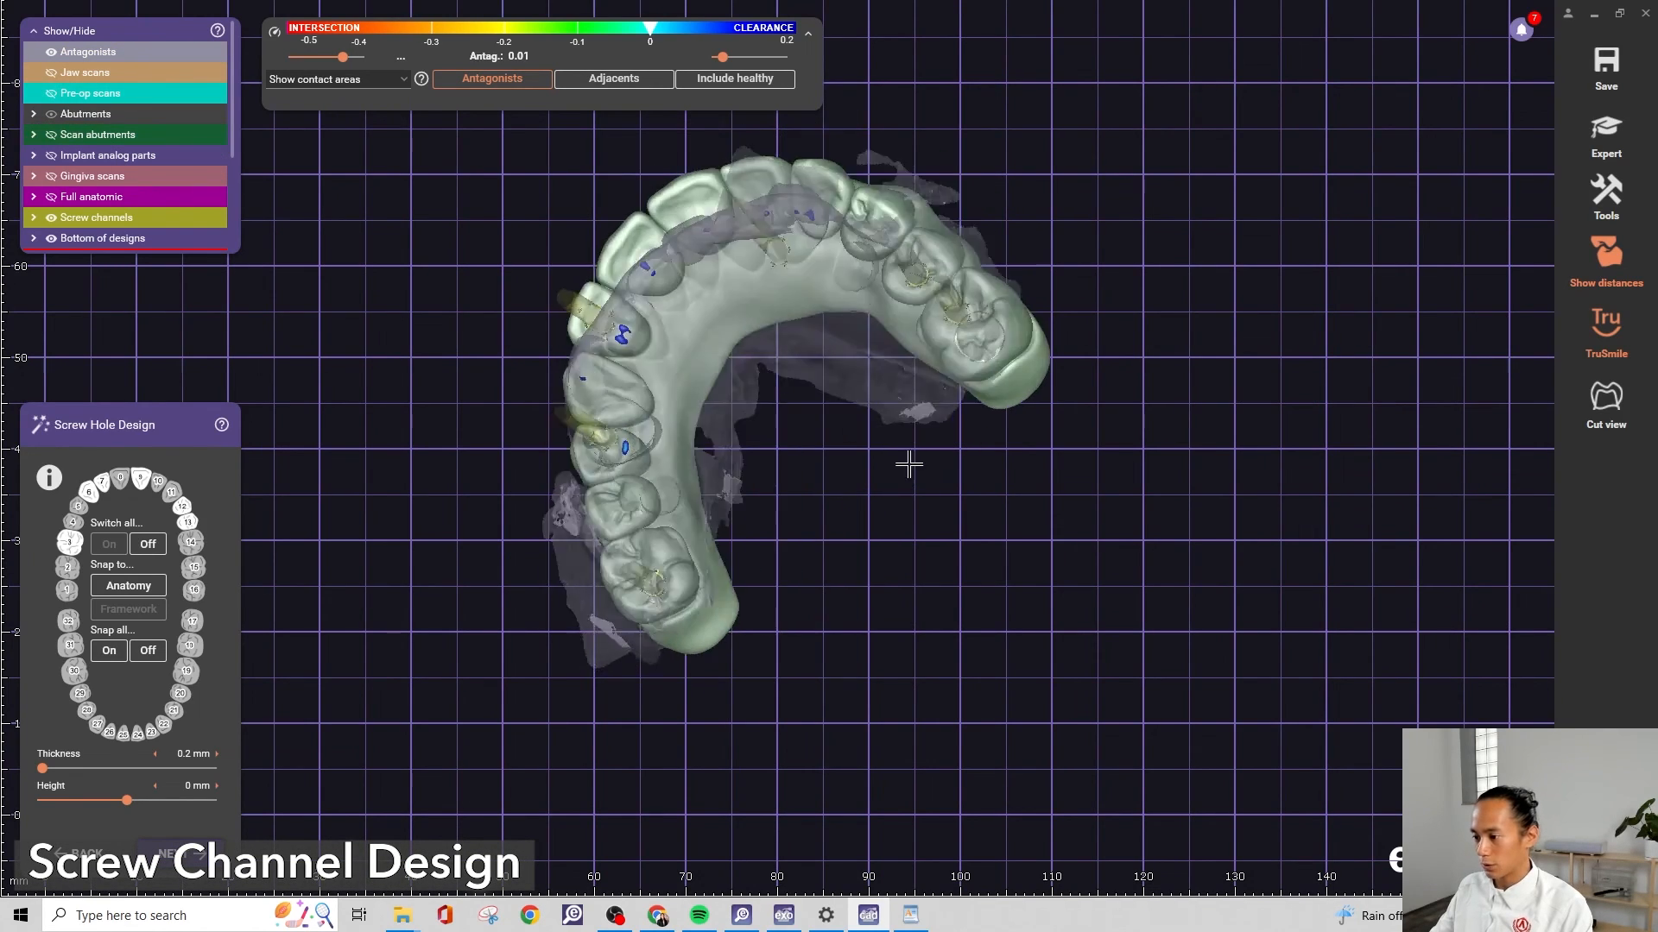
click(52, 53)
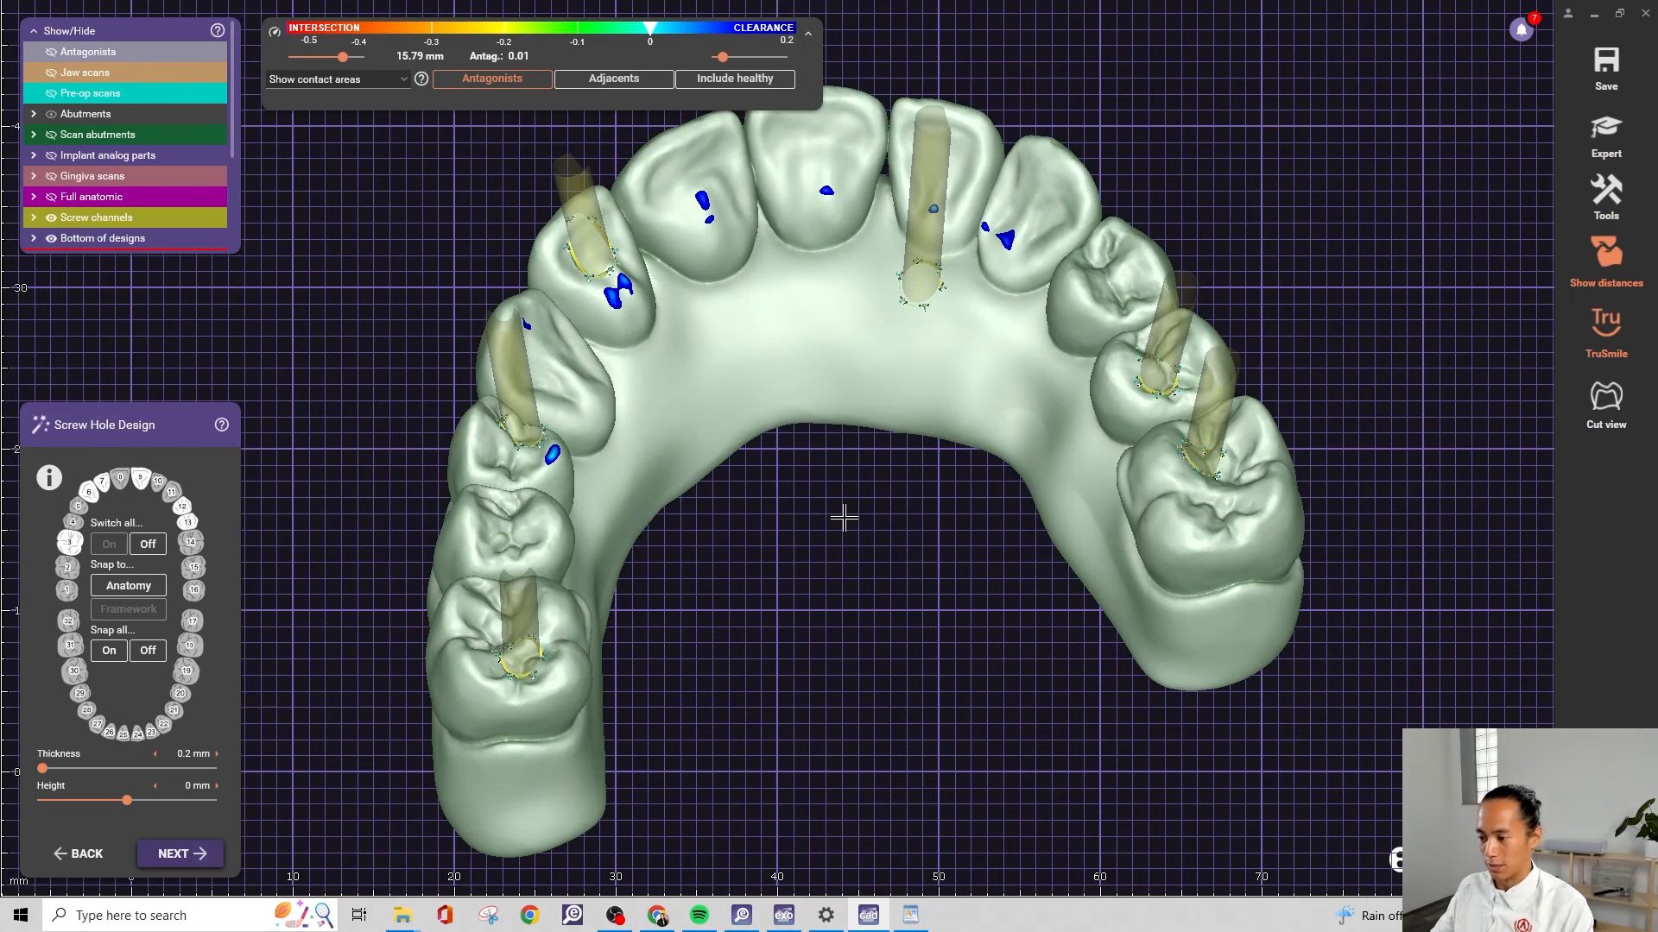
right_drag(576, 577, 544, 462)
scroll(518, 488, up, 4)
right_drag(544, 599, 552, 636)
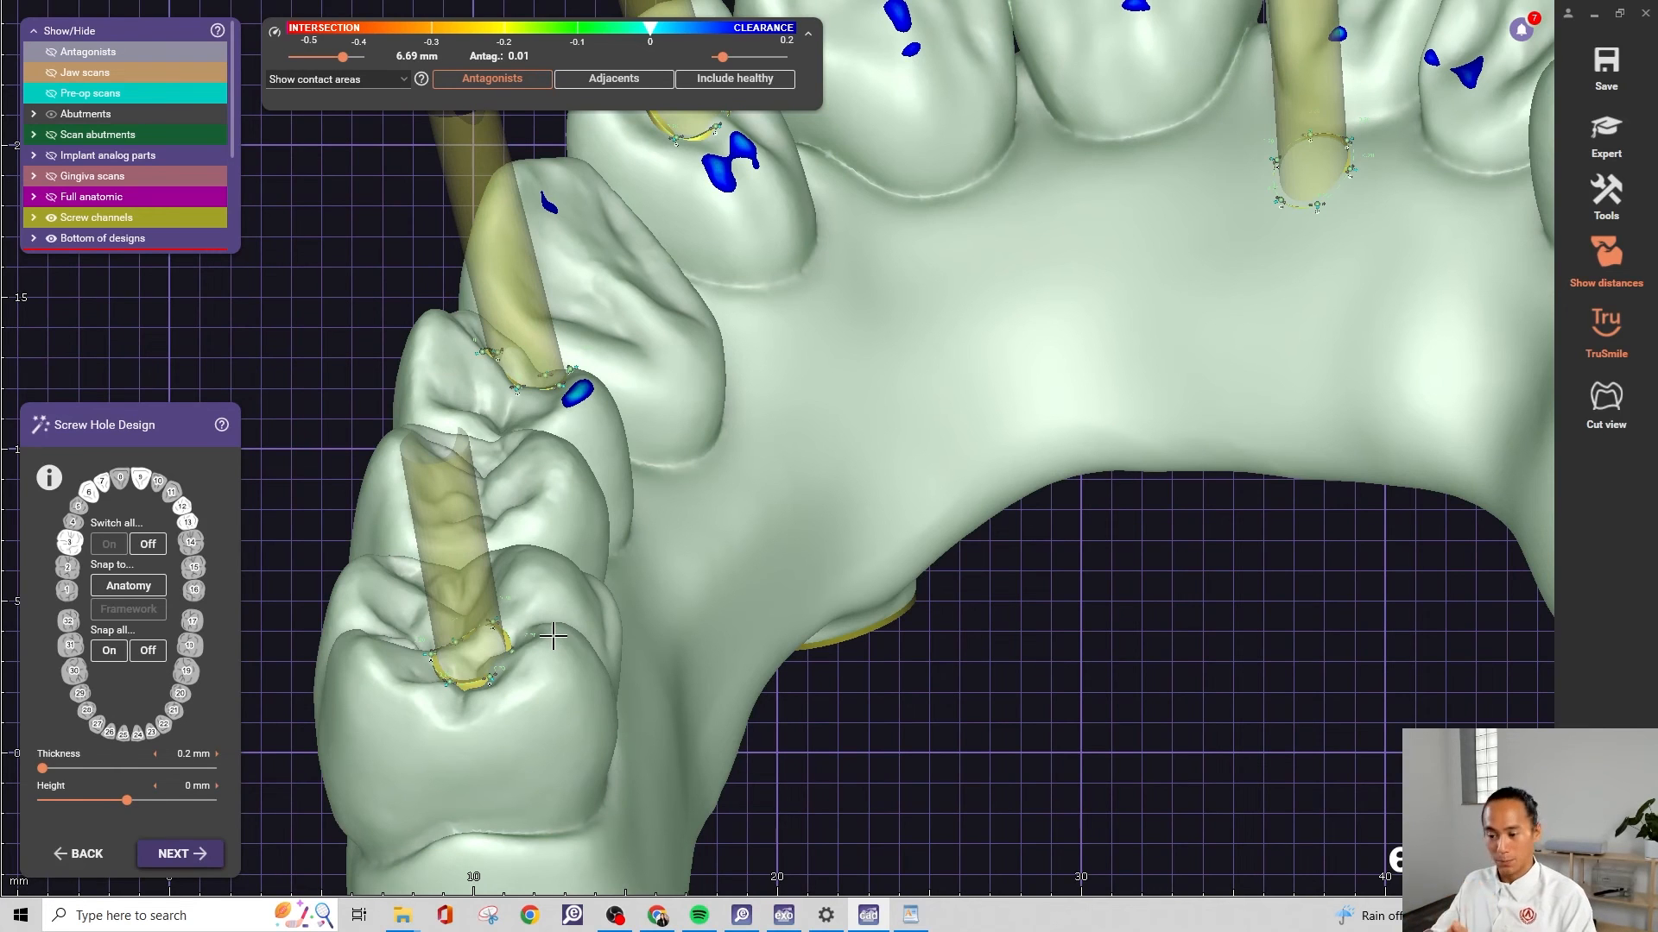
right_drag(552, 636, 553, 630)
scroll(1110, 610, down, 3)
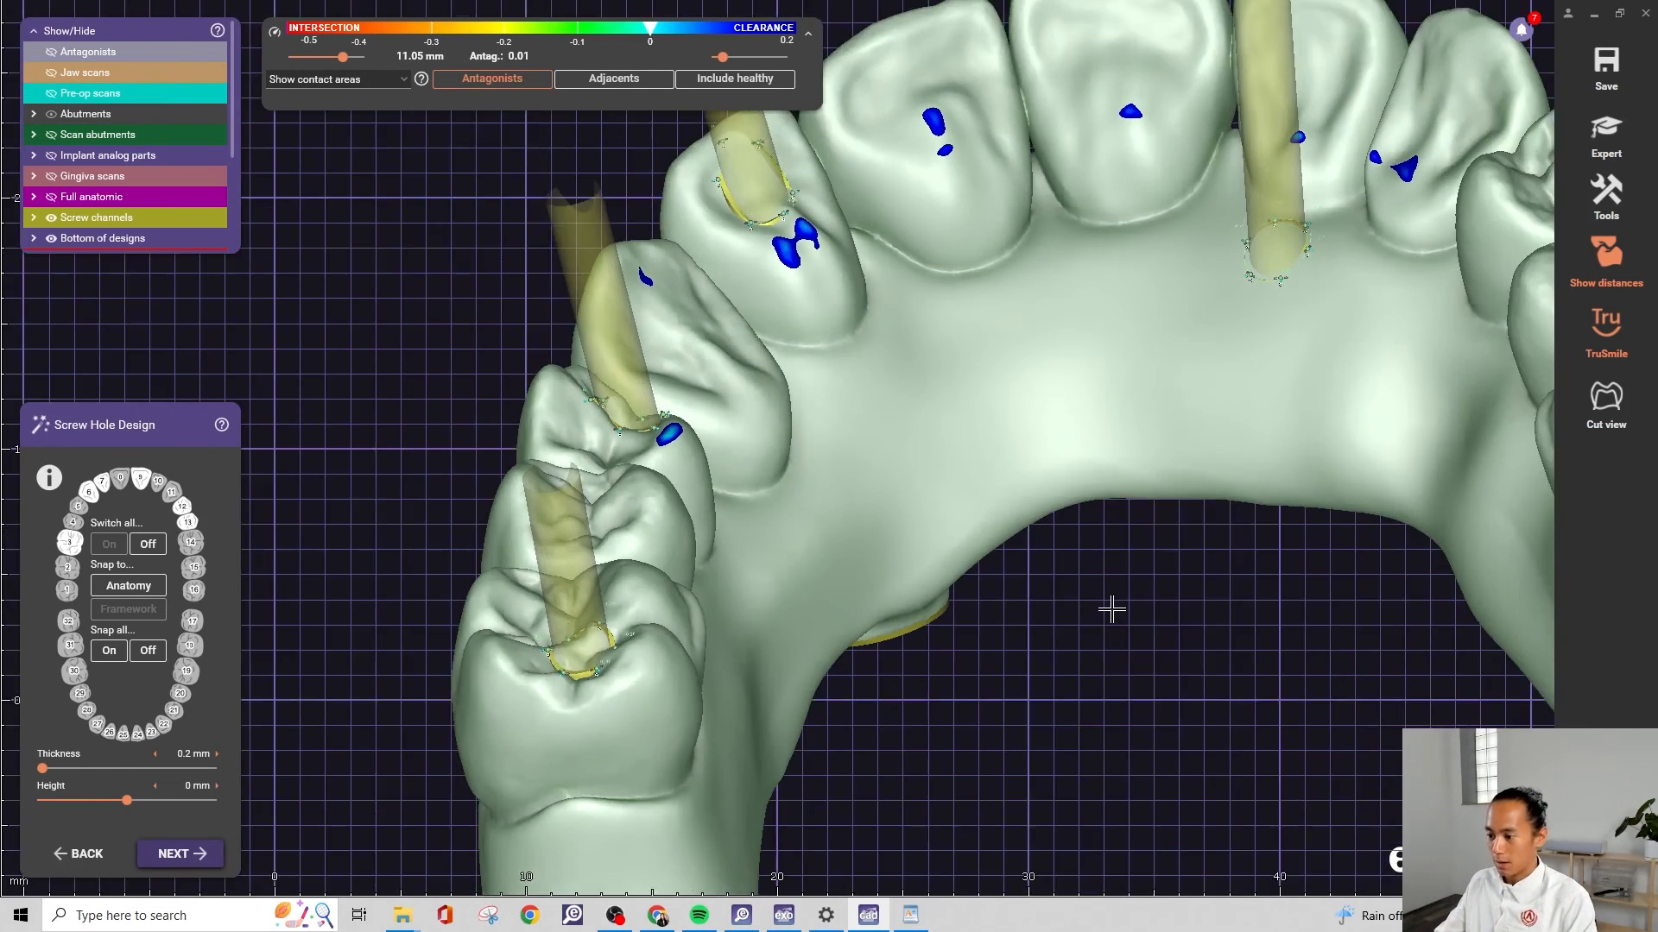
right_drag(1110, 610, 1008, 714)
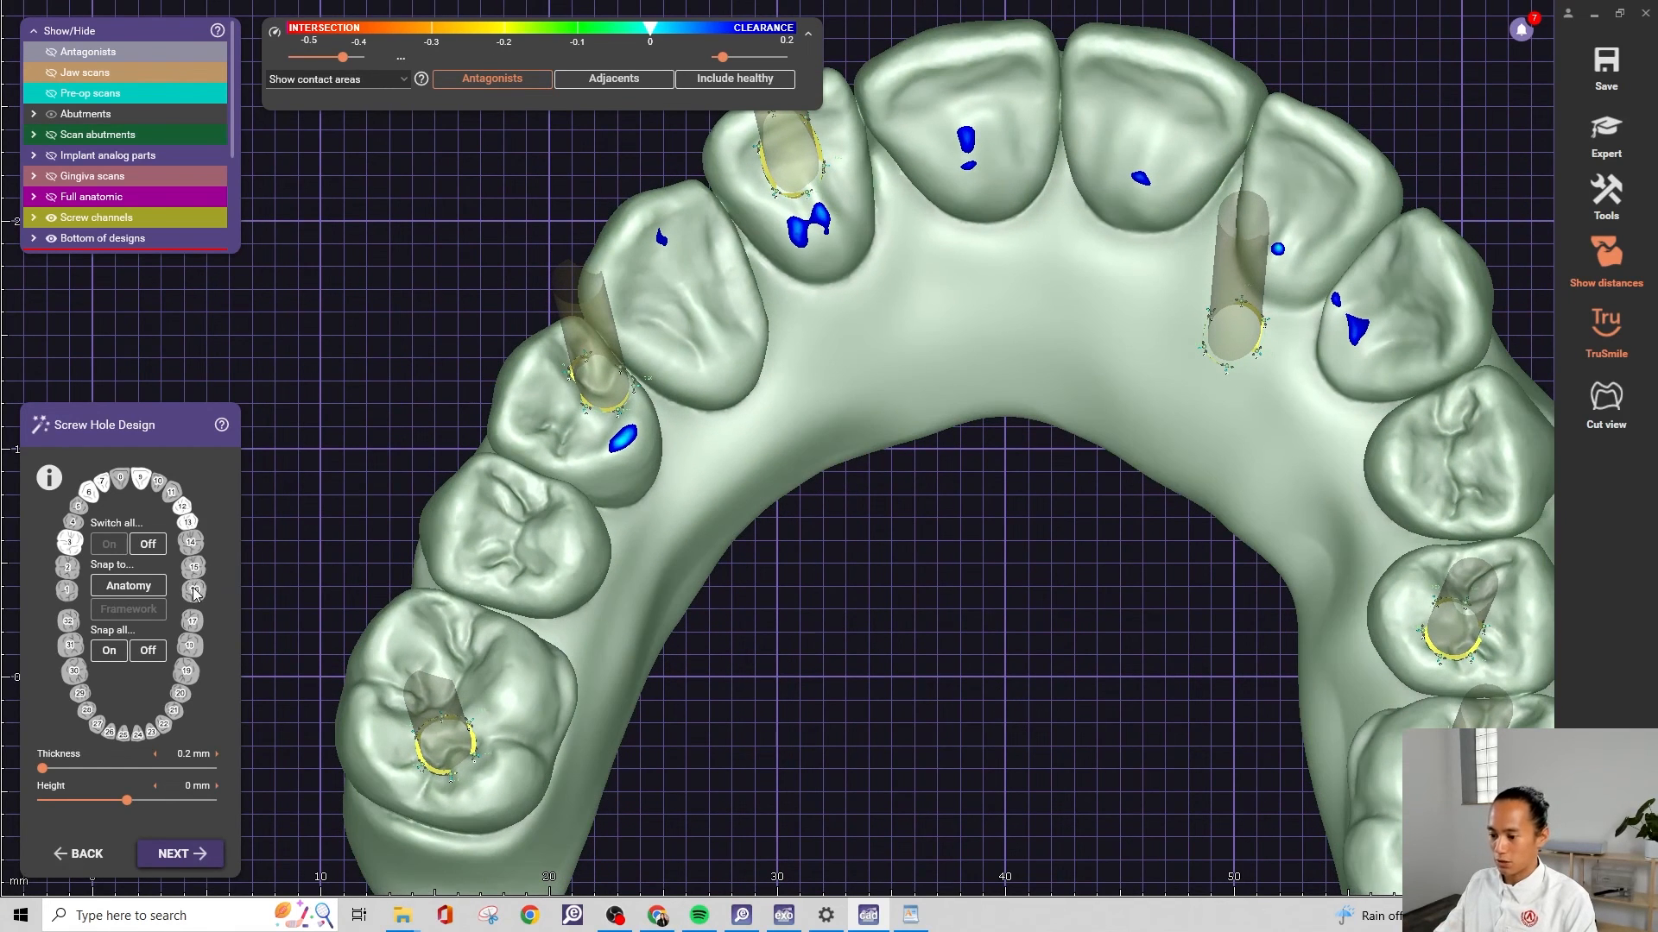
Switch off the screw hole design for all implant positions, and merge and save the restoration
click(149, 545)
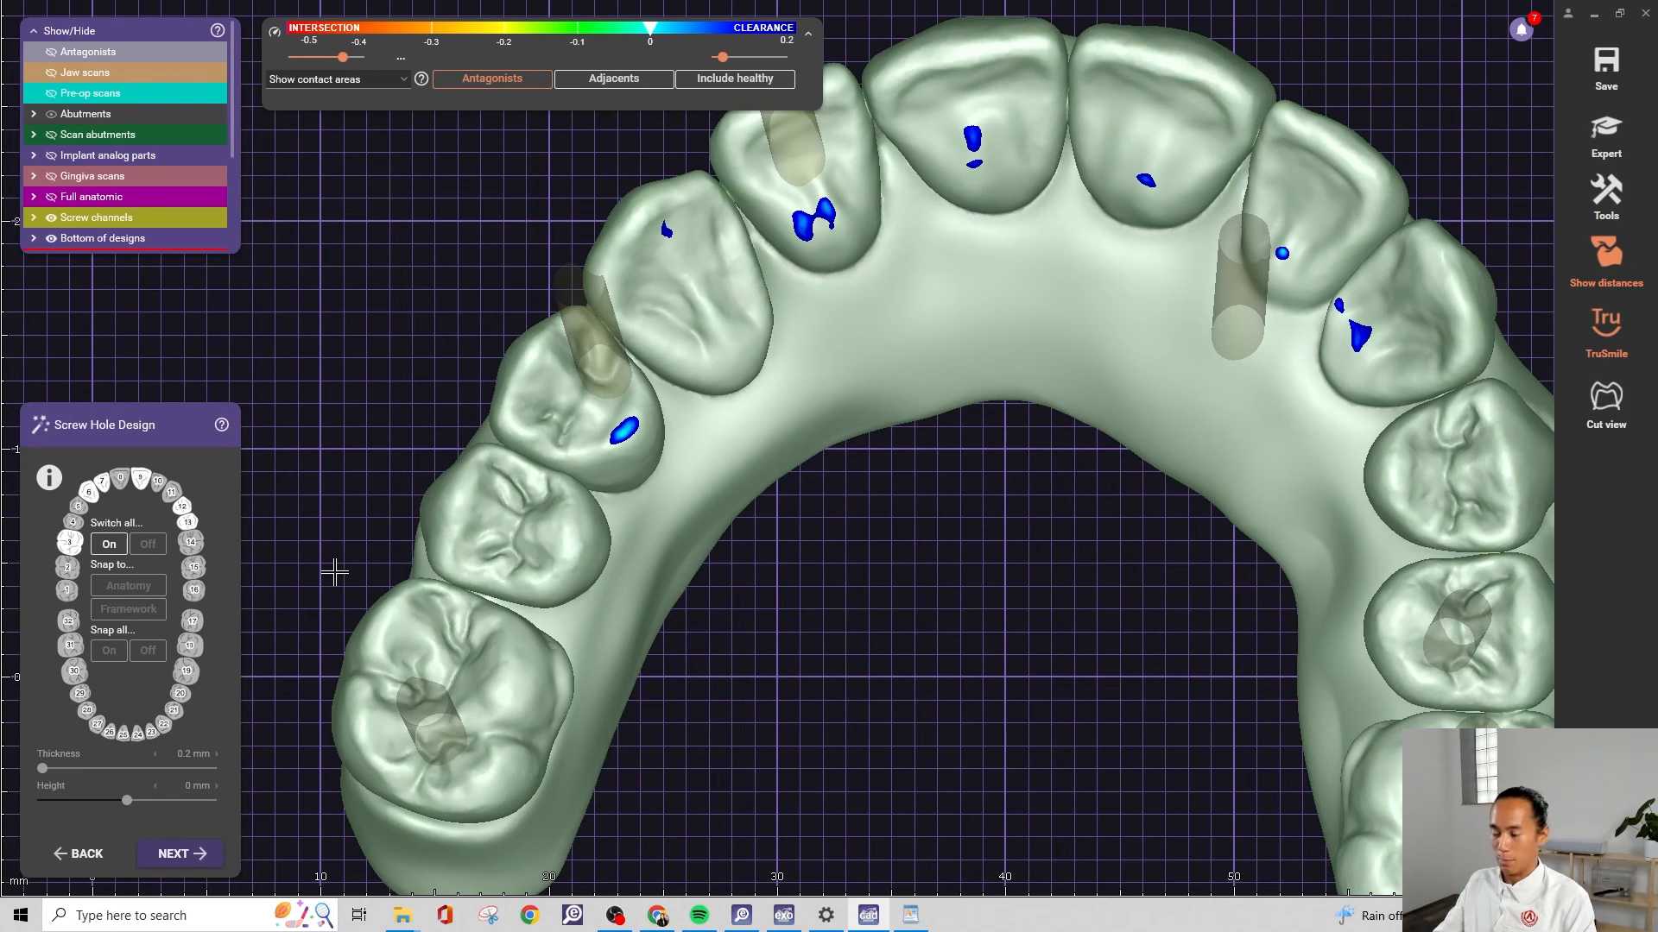
scroll(866, 466, down, 3)
right_drag(866, 470, 834, 413)
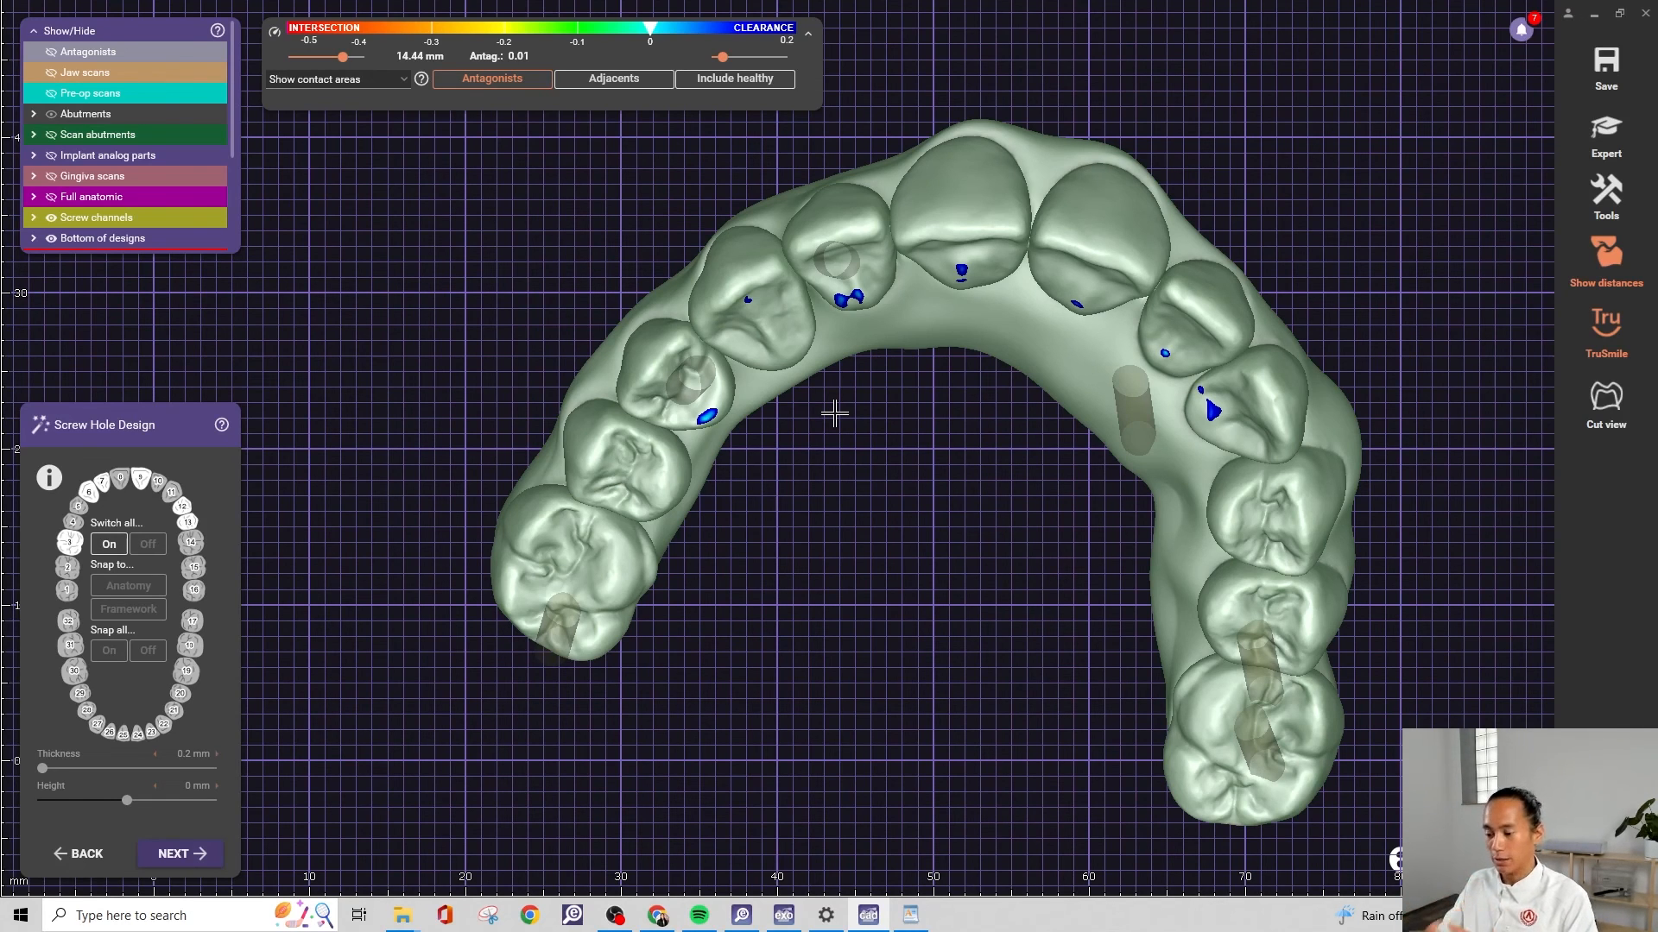
click(195, 869)
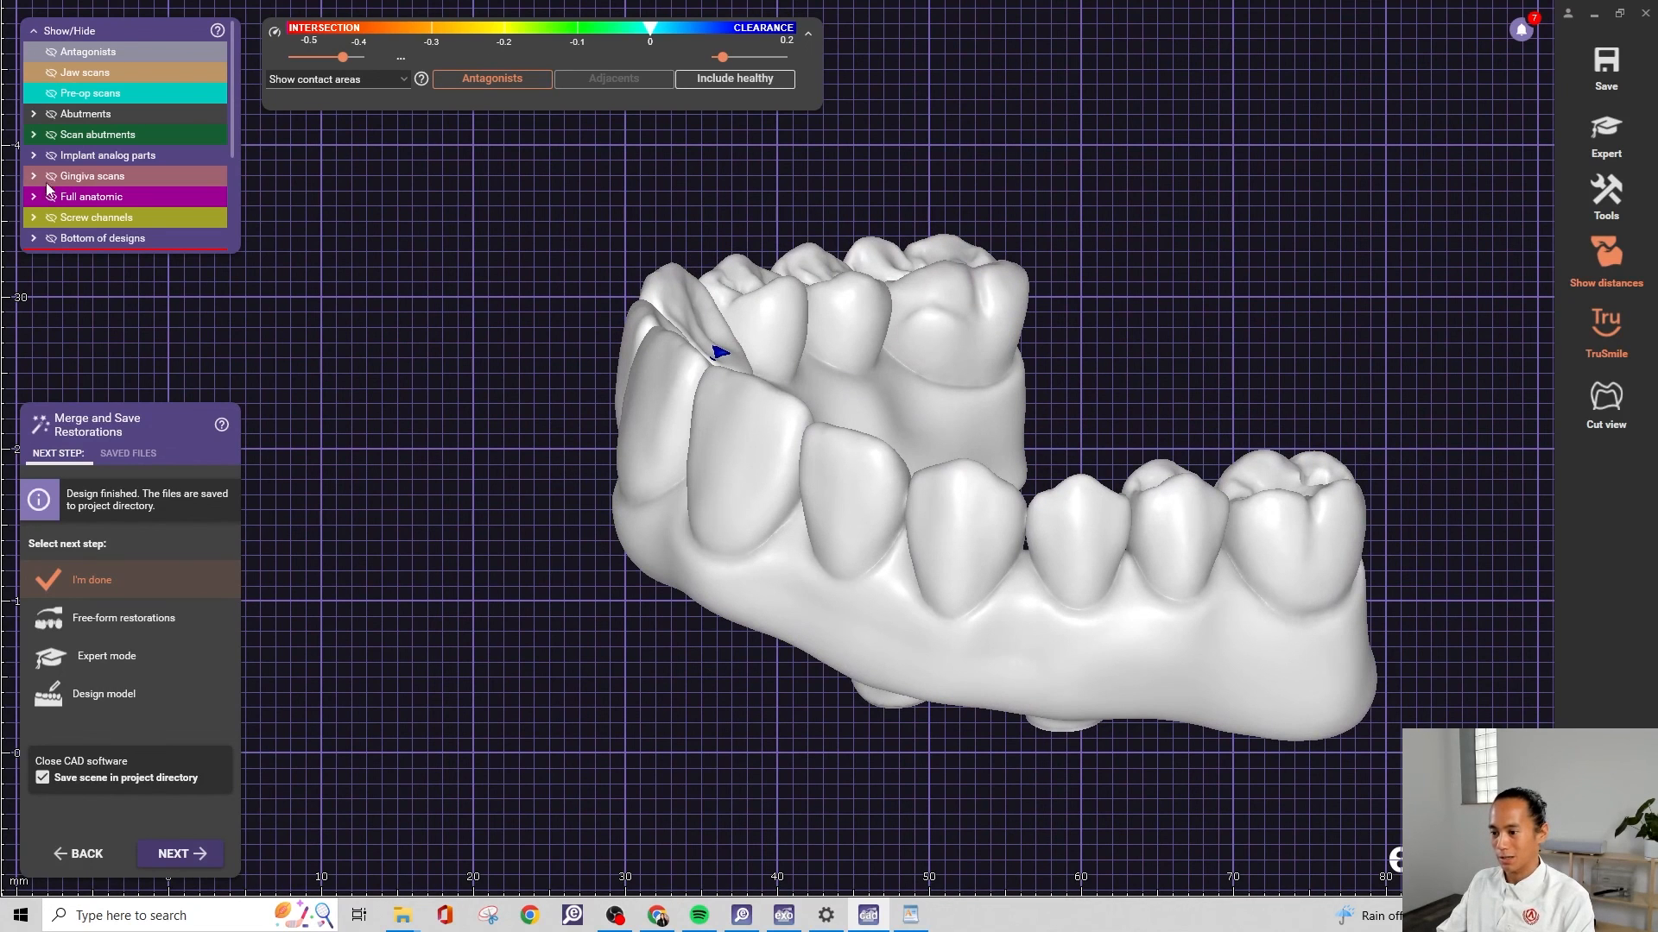
Show the jaw scans and antagonists together with the merged restoration and view it from the front
click(51, 73)
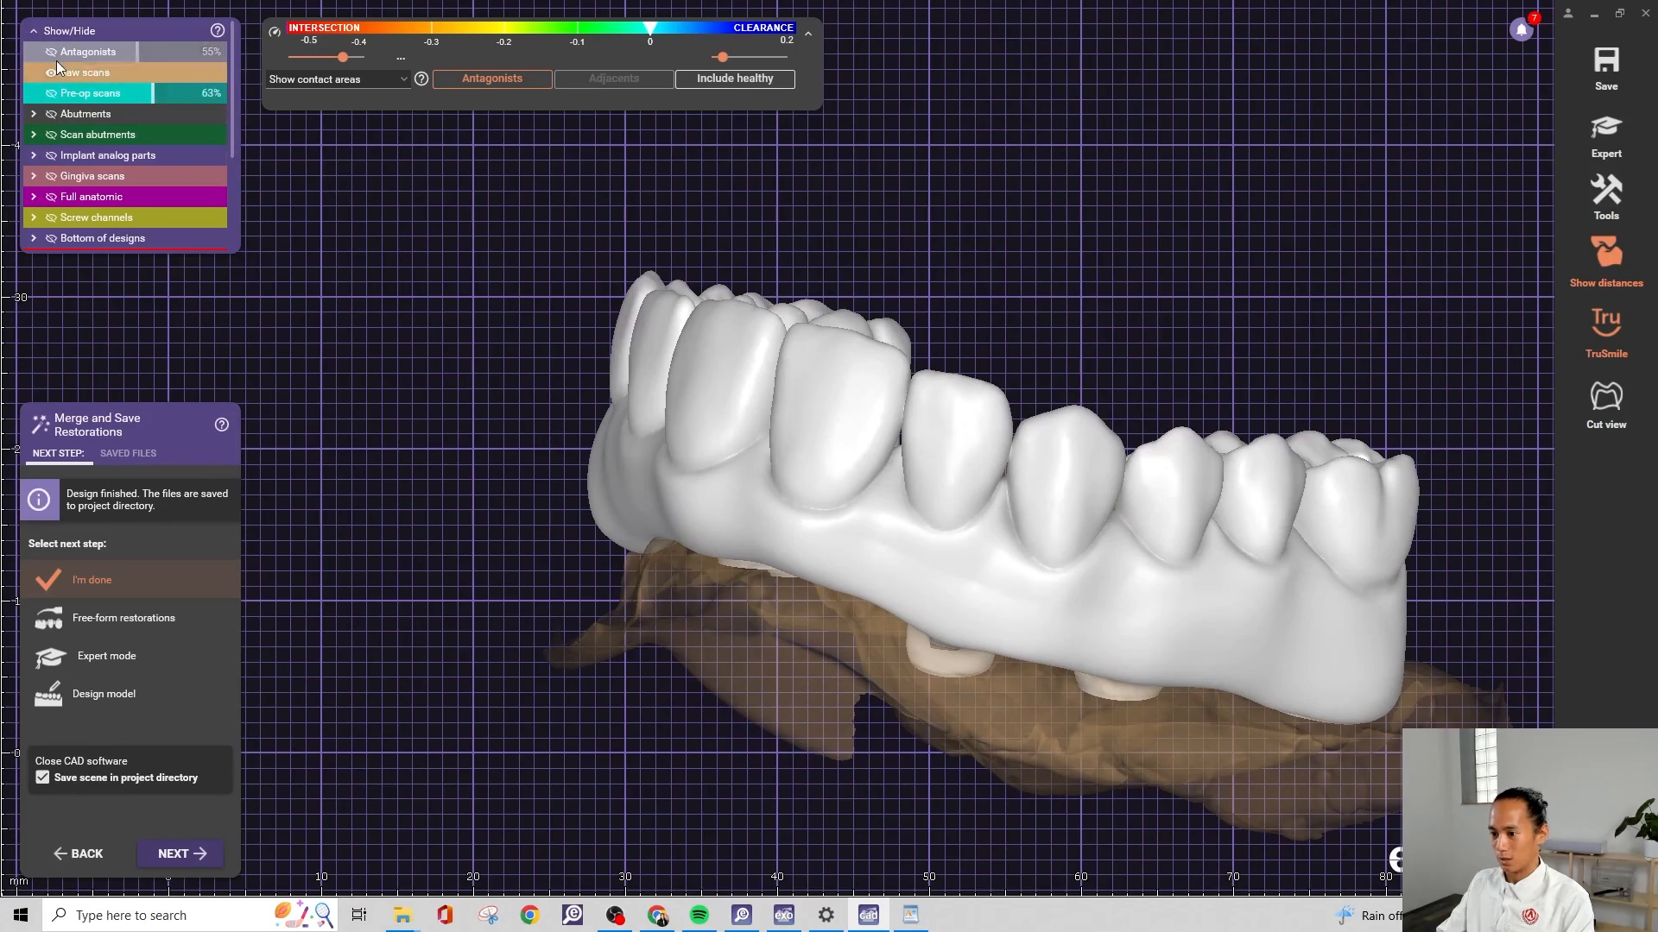
click(52, 53)
right_drag(988, 441, 1029, 546)
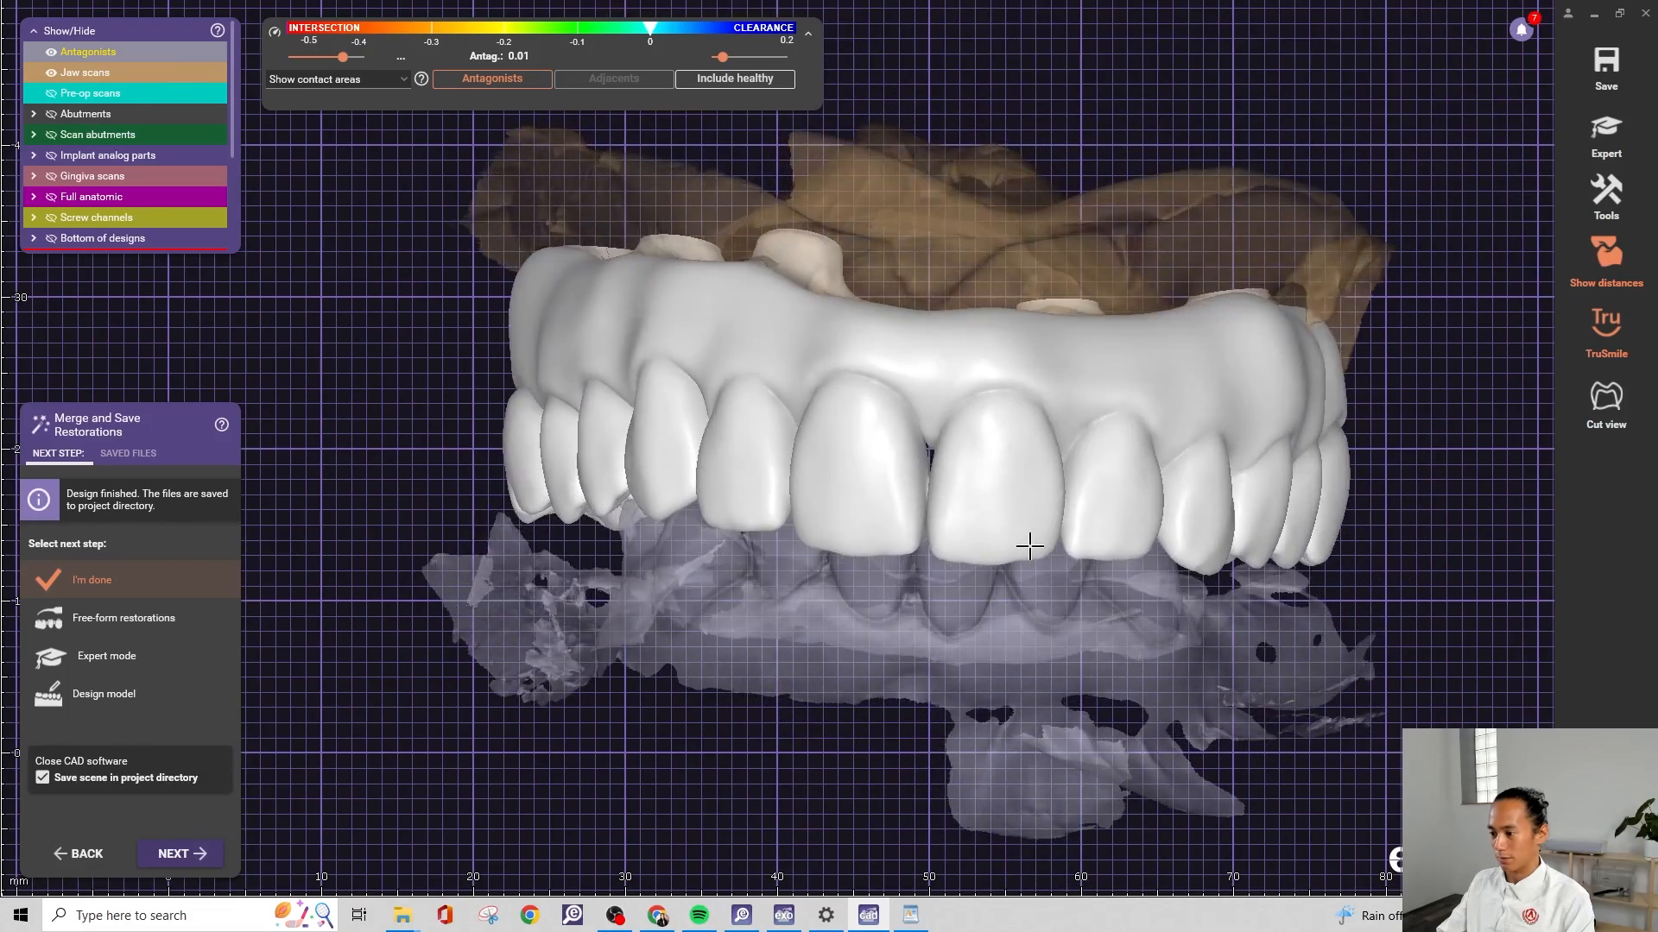